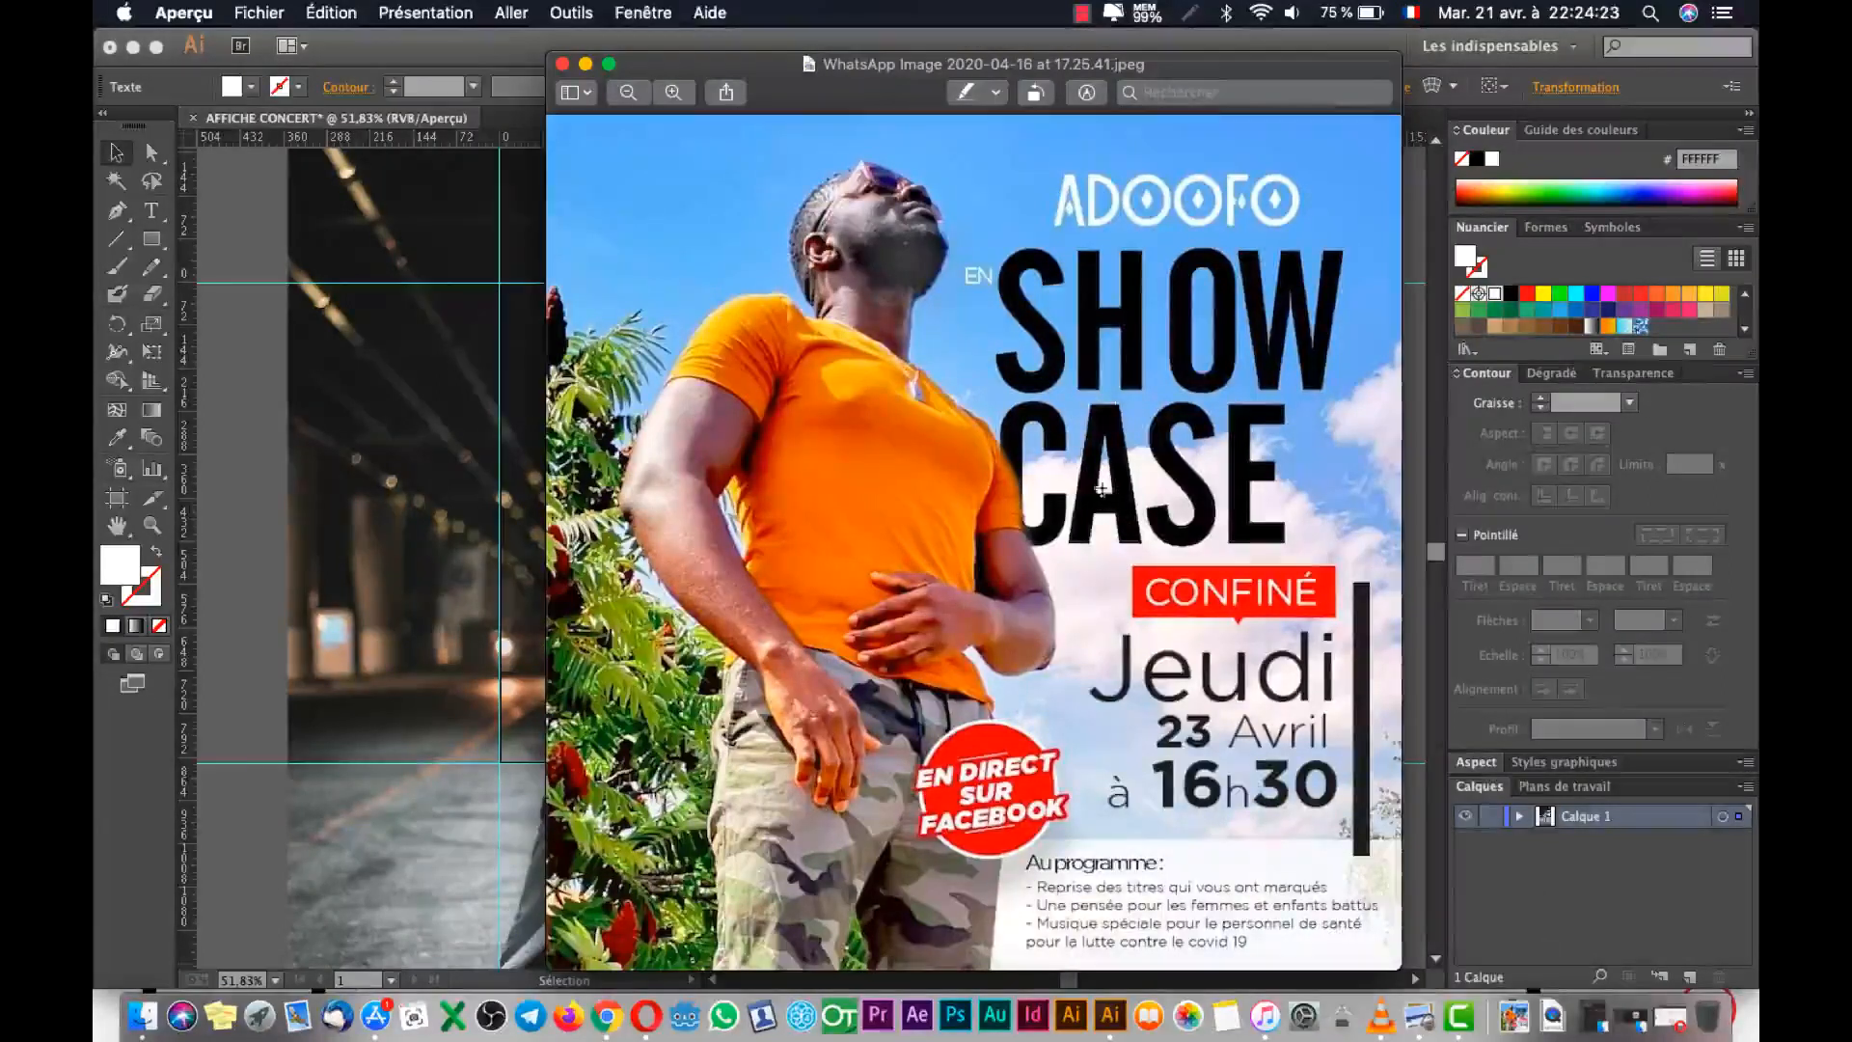
# Switch to Illustrator and draw a wide, thin white rectangle just below the word CASE.
pyautogui.click(196, 565)
pyautogui.click(153, 238)
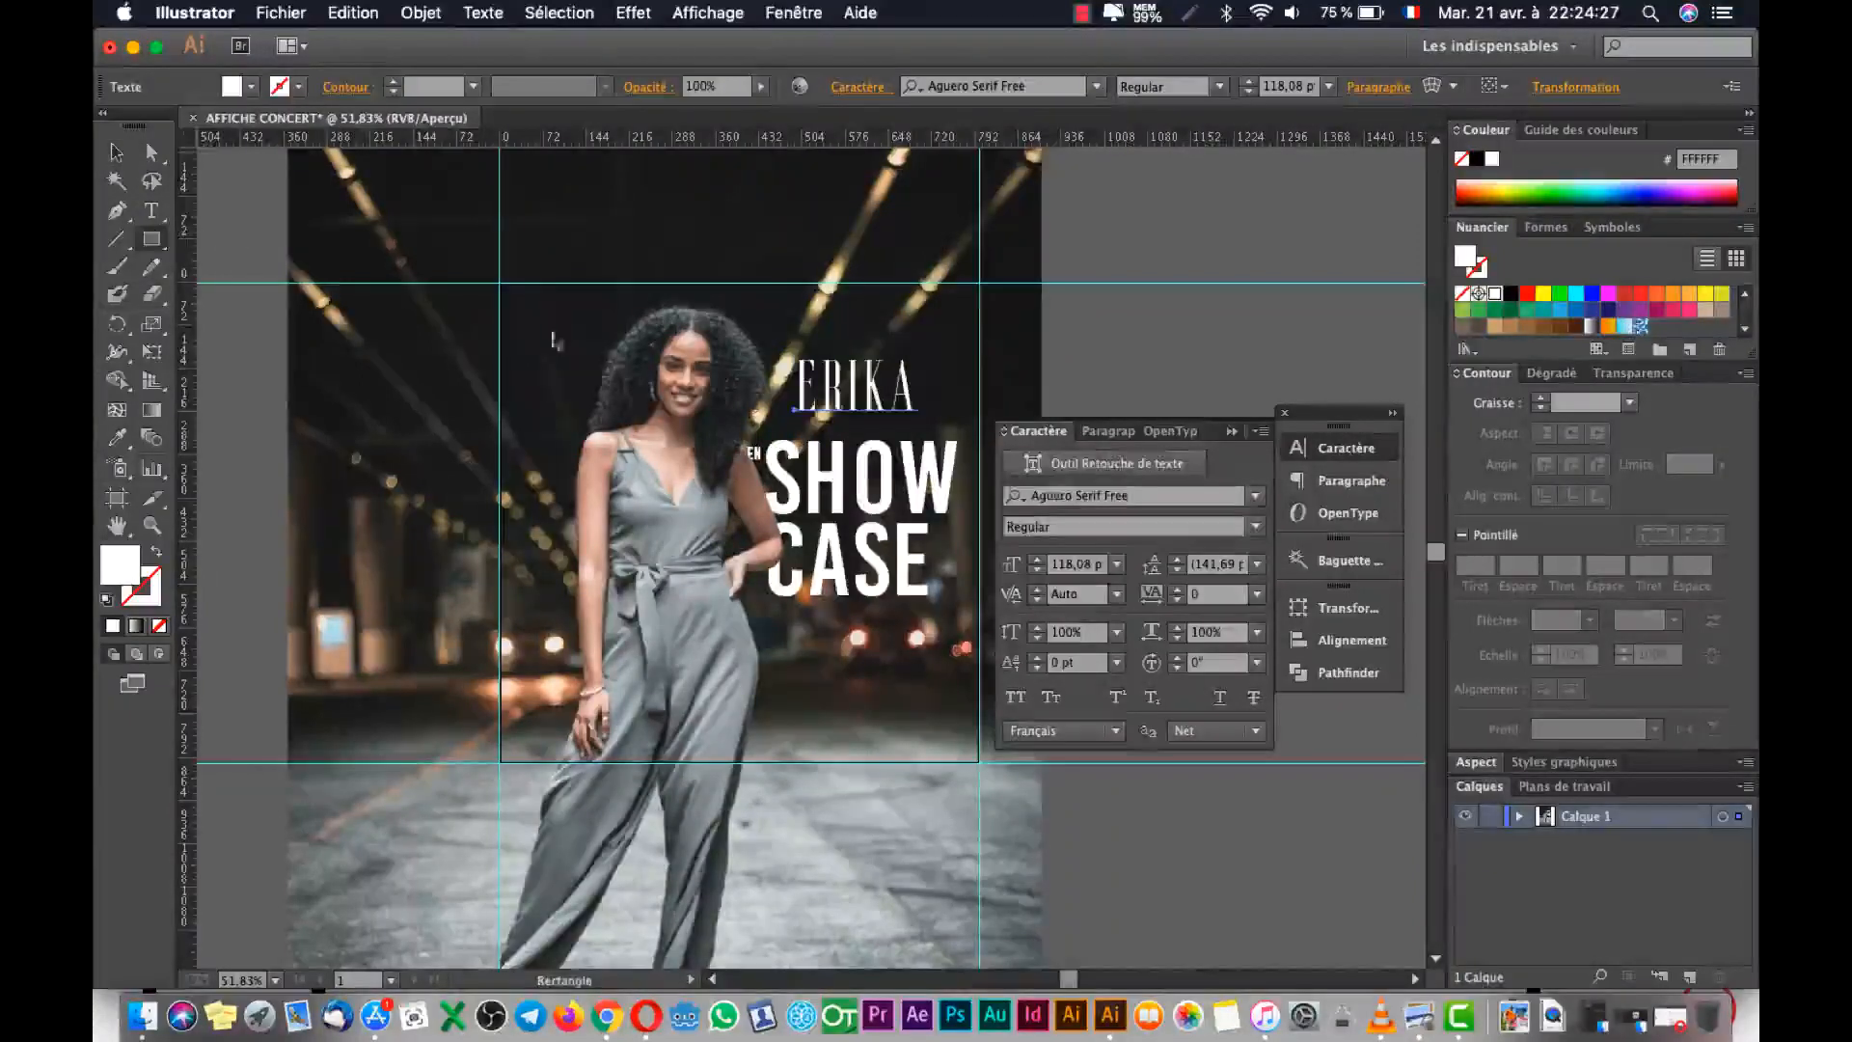
pyautogui.moveTo(782, 614); pyautogui.dragTo(962, 643)
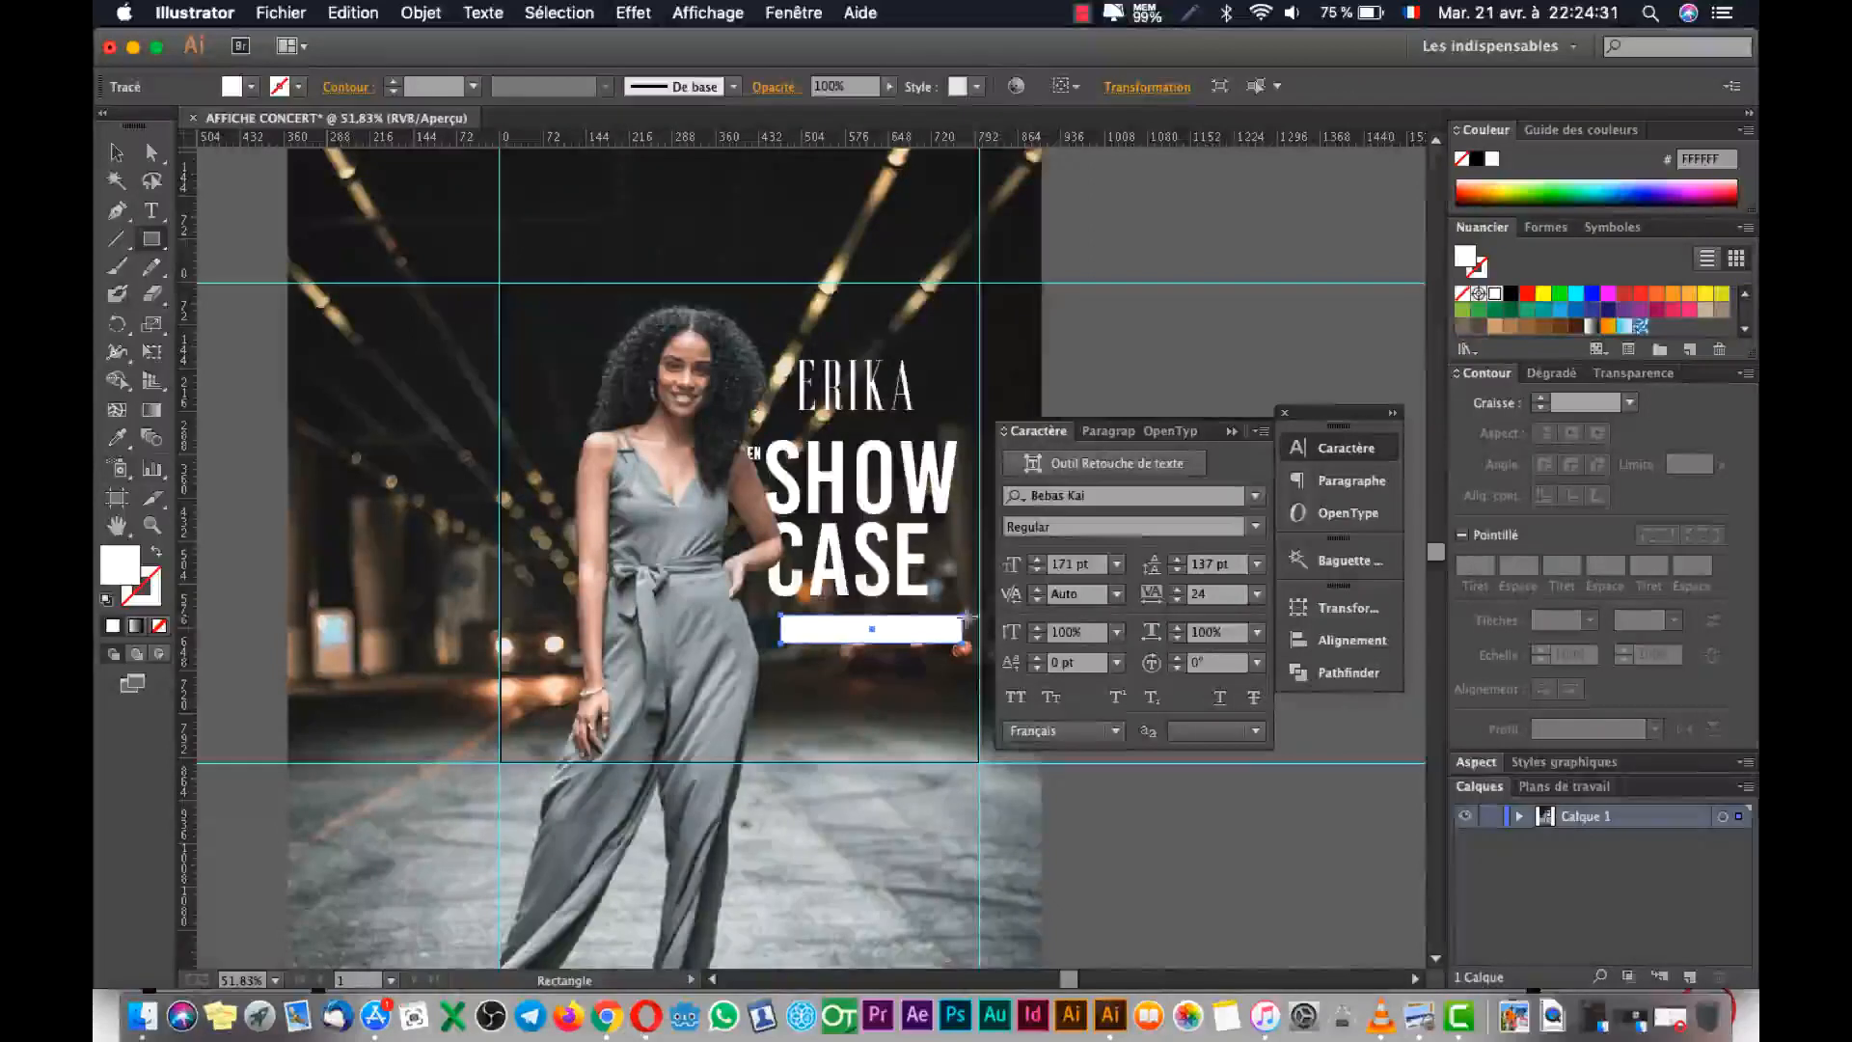
# Nudge the white rectangle slightly to the right below CASE and collapse the Character panel.
pyautogui.press('v')
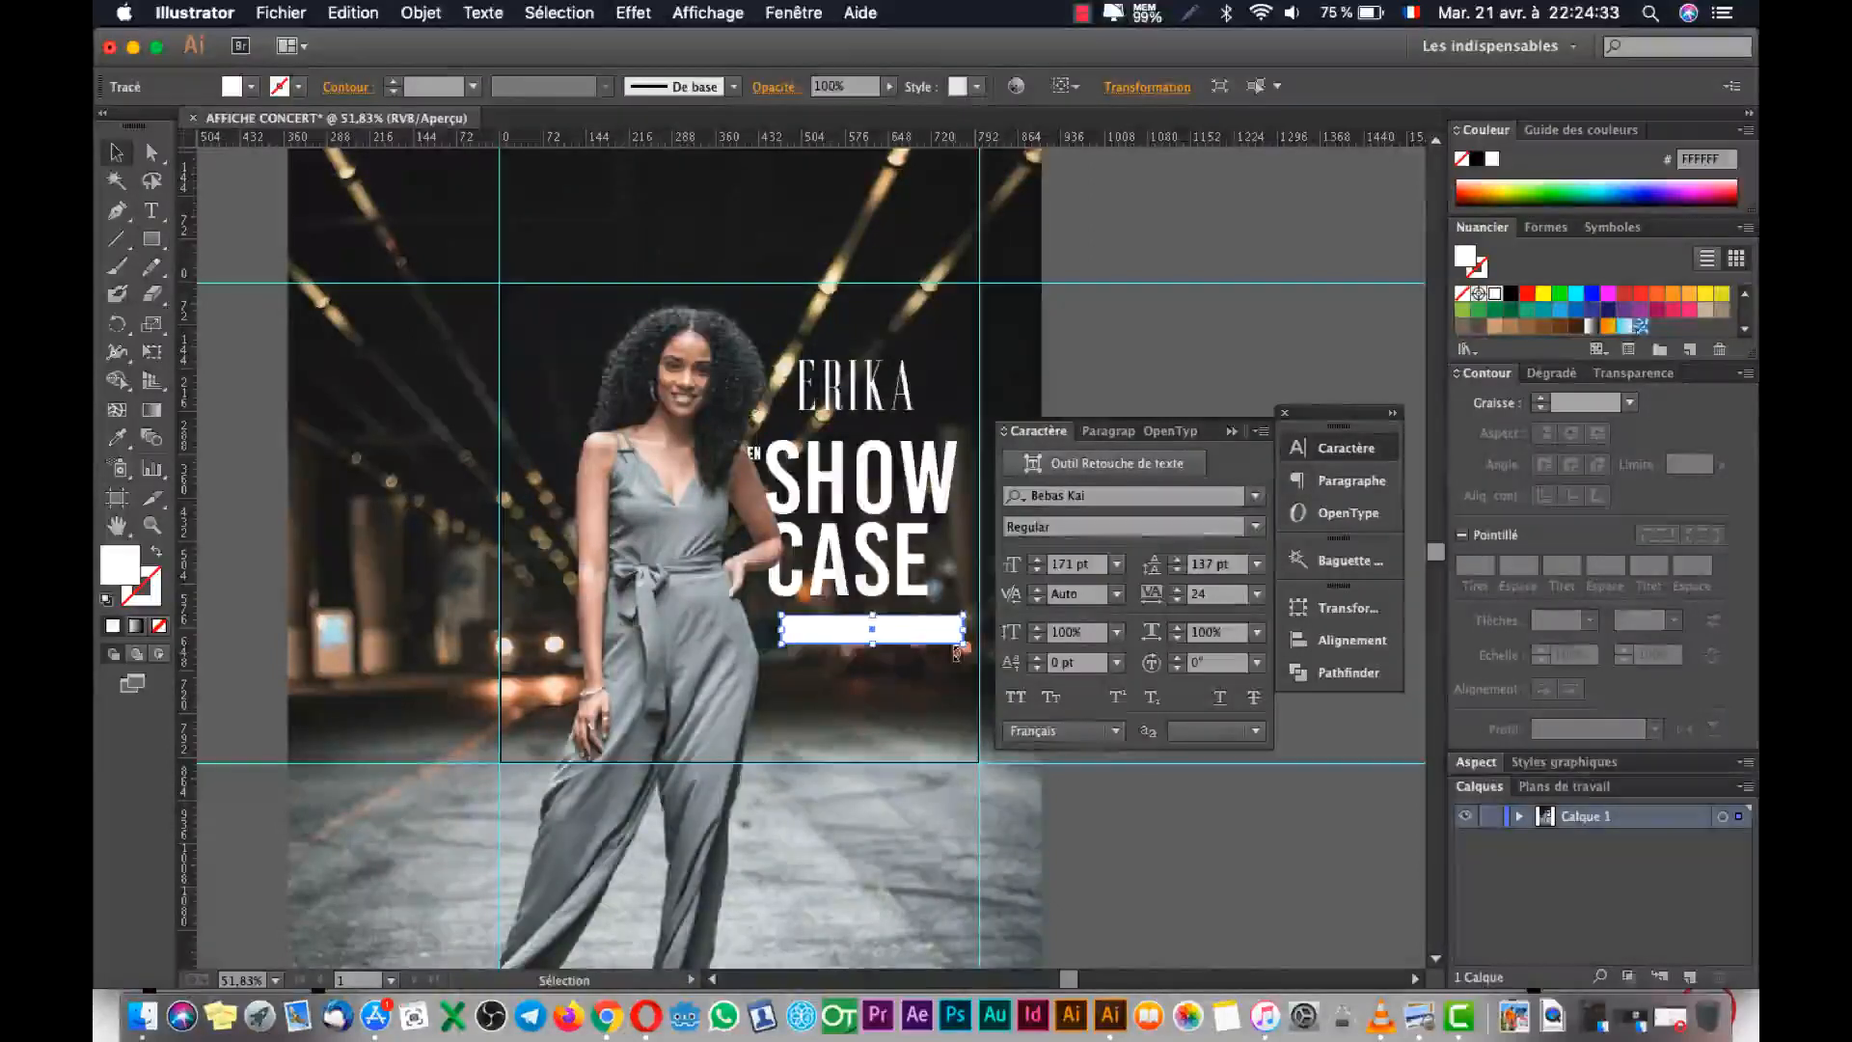
pyautogui.press('Right')
pyautogui.press('Right')
pyautogui.press('Right')
pyautogui.press('Right')
pyautogui.press('Right')
pyautogui.press('Right')
pyautogui.press('Right')
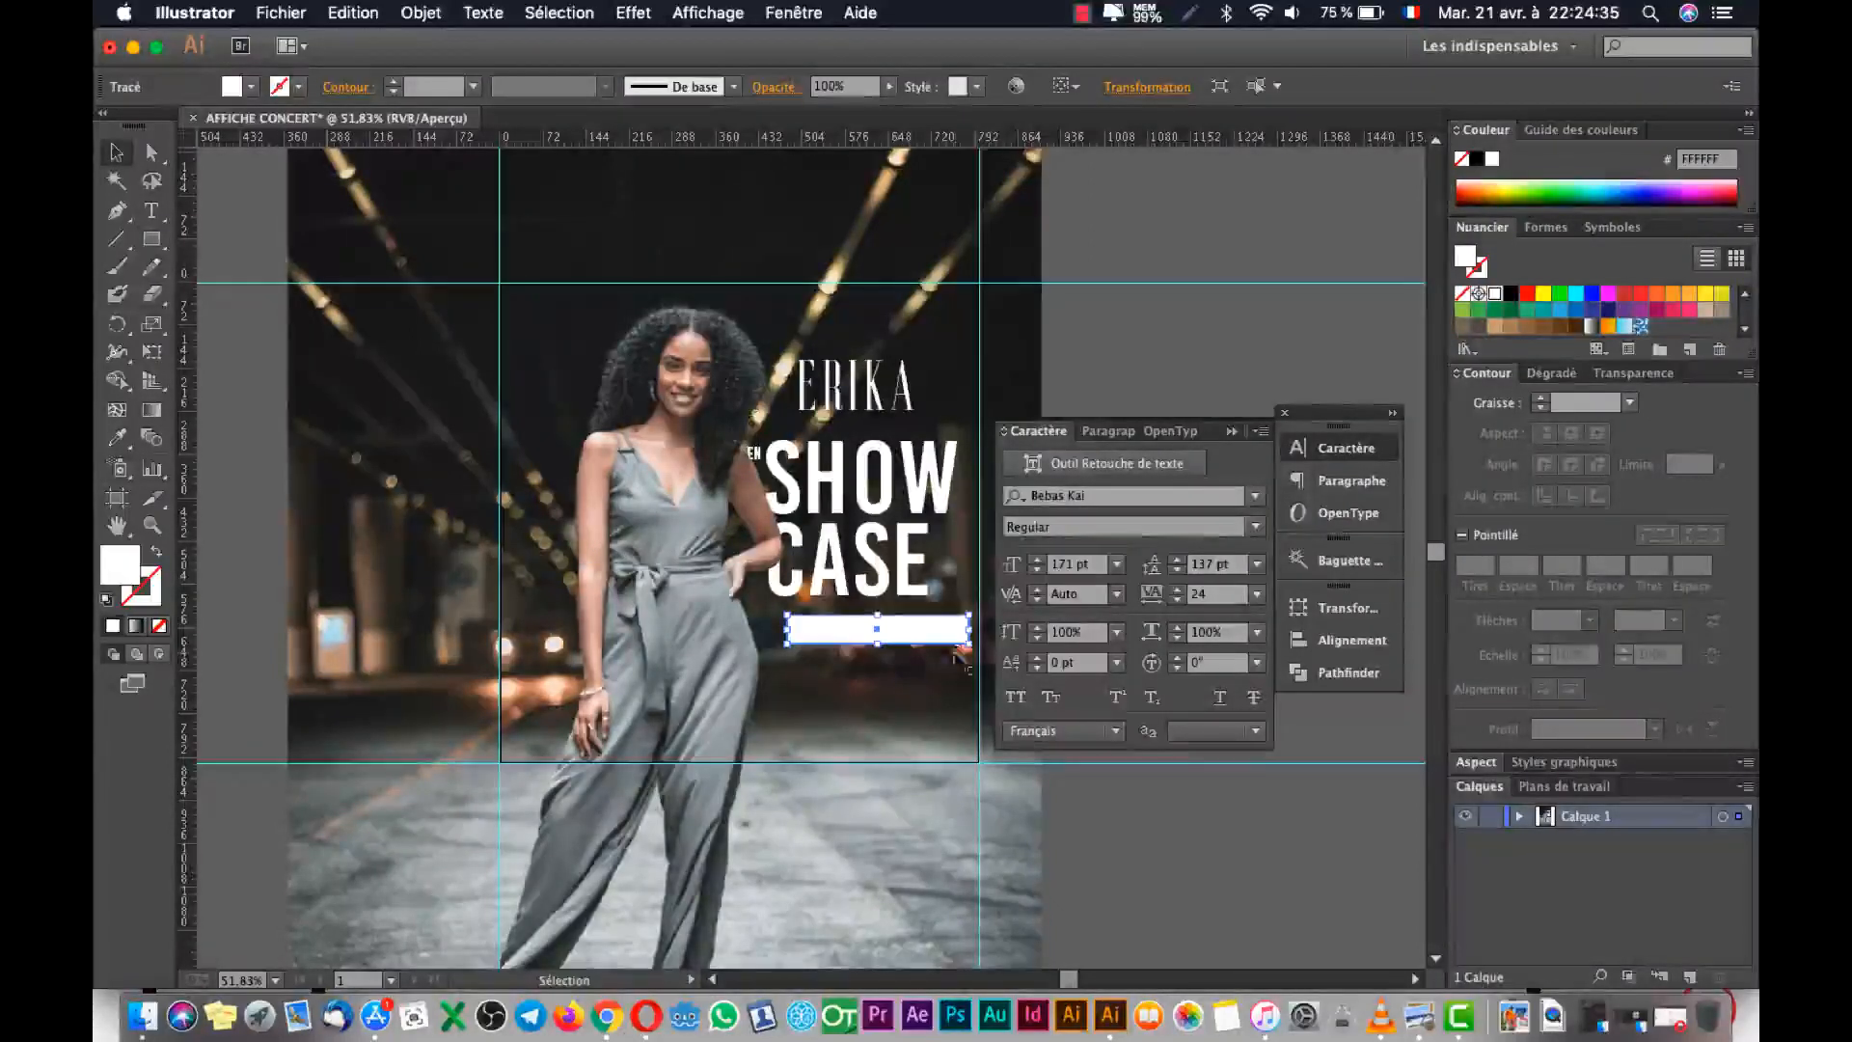
pyautogui.click(1259, 888)
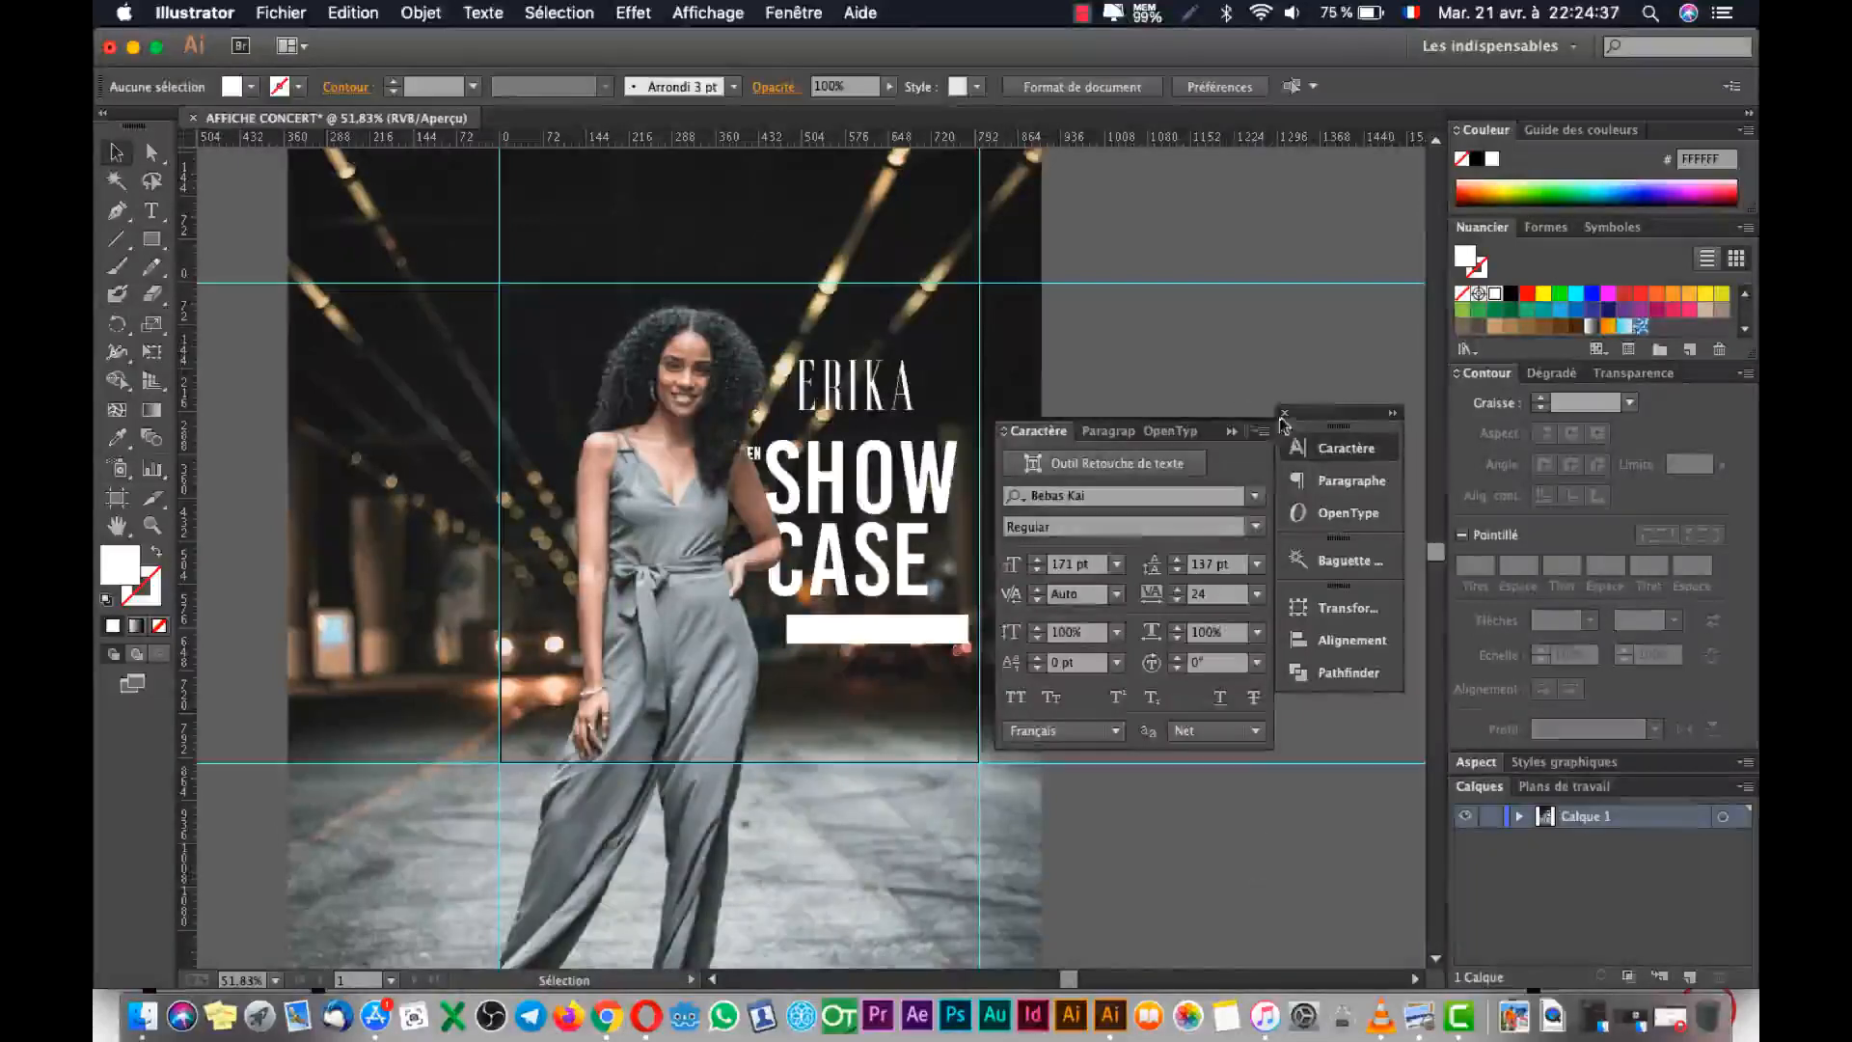
pyautogui.click(1314, 449)
pyautogui.click(849, 633)
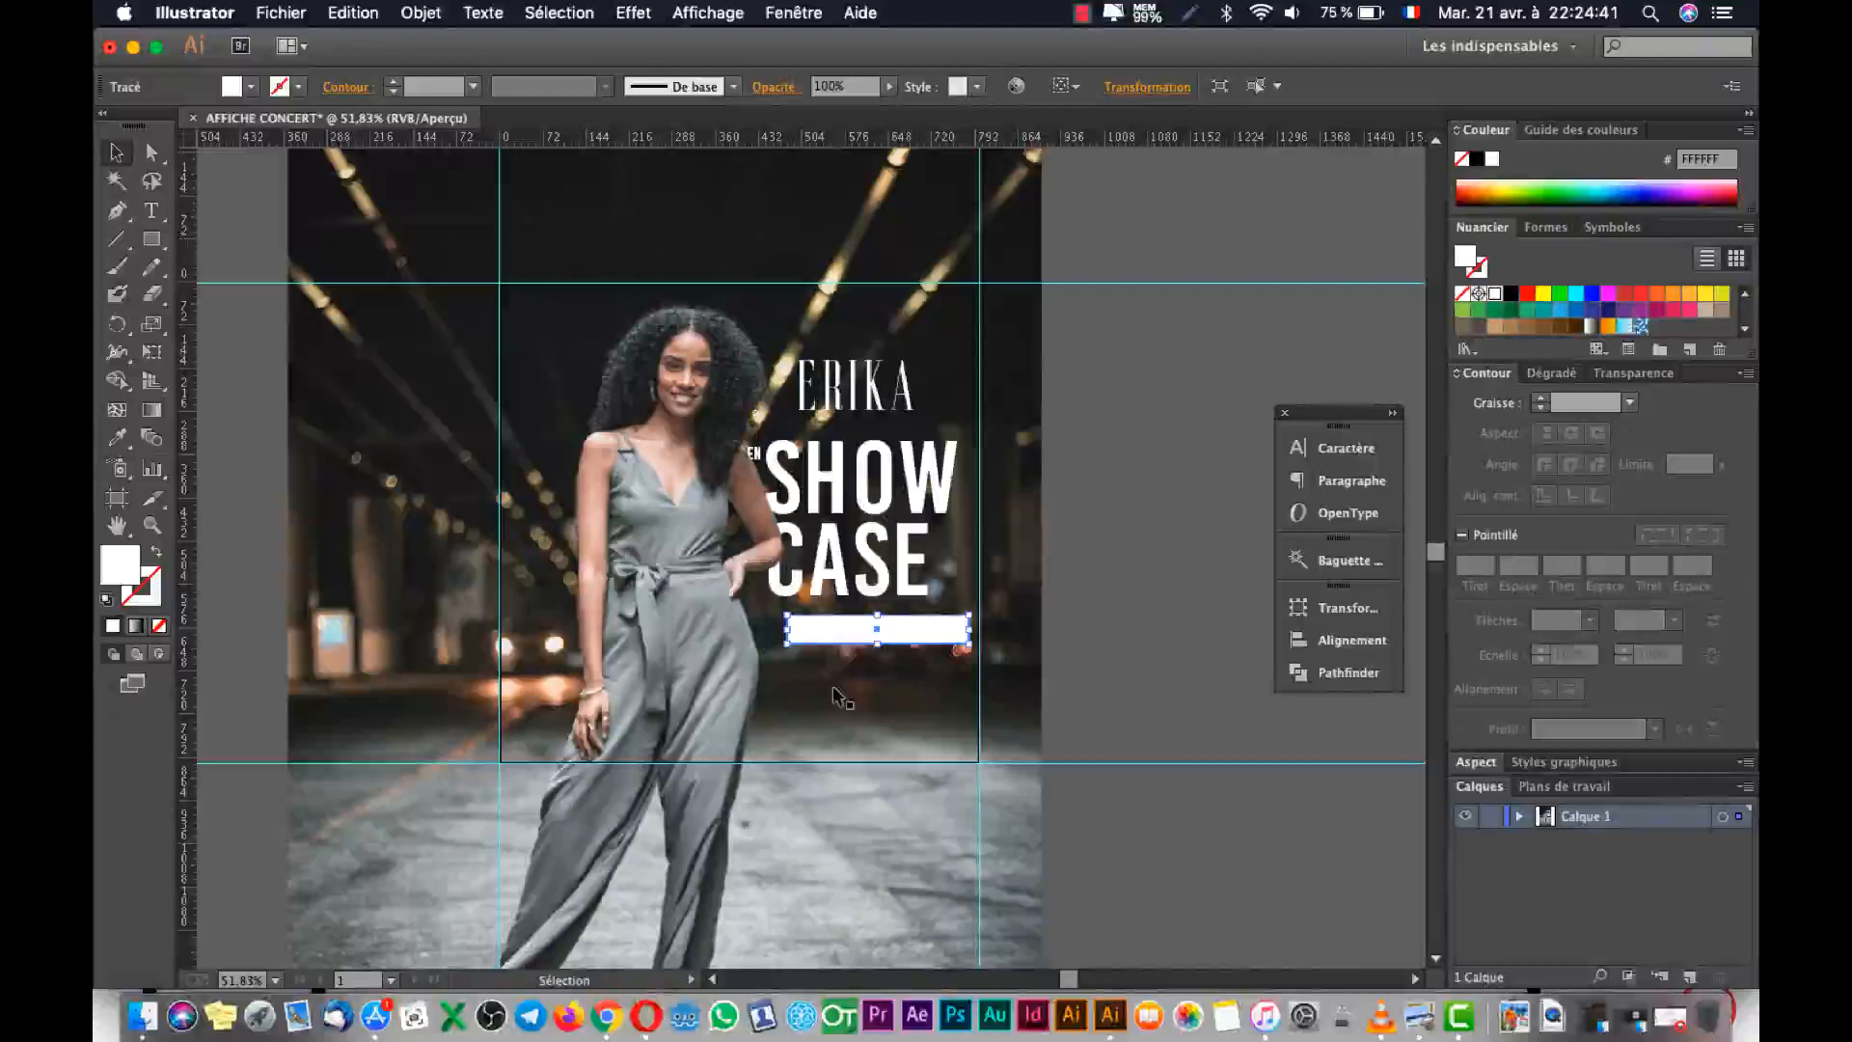
# Check the label shape on the reference poster in Preview, return to Illustrator, and create a three-point star with radii of 25 px and 50 px.
pyautogui.click(1428, 1011)
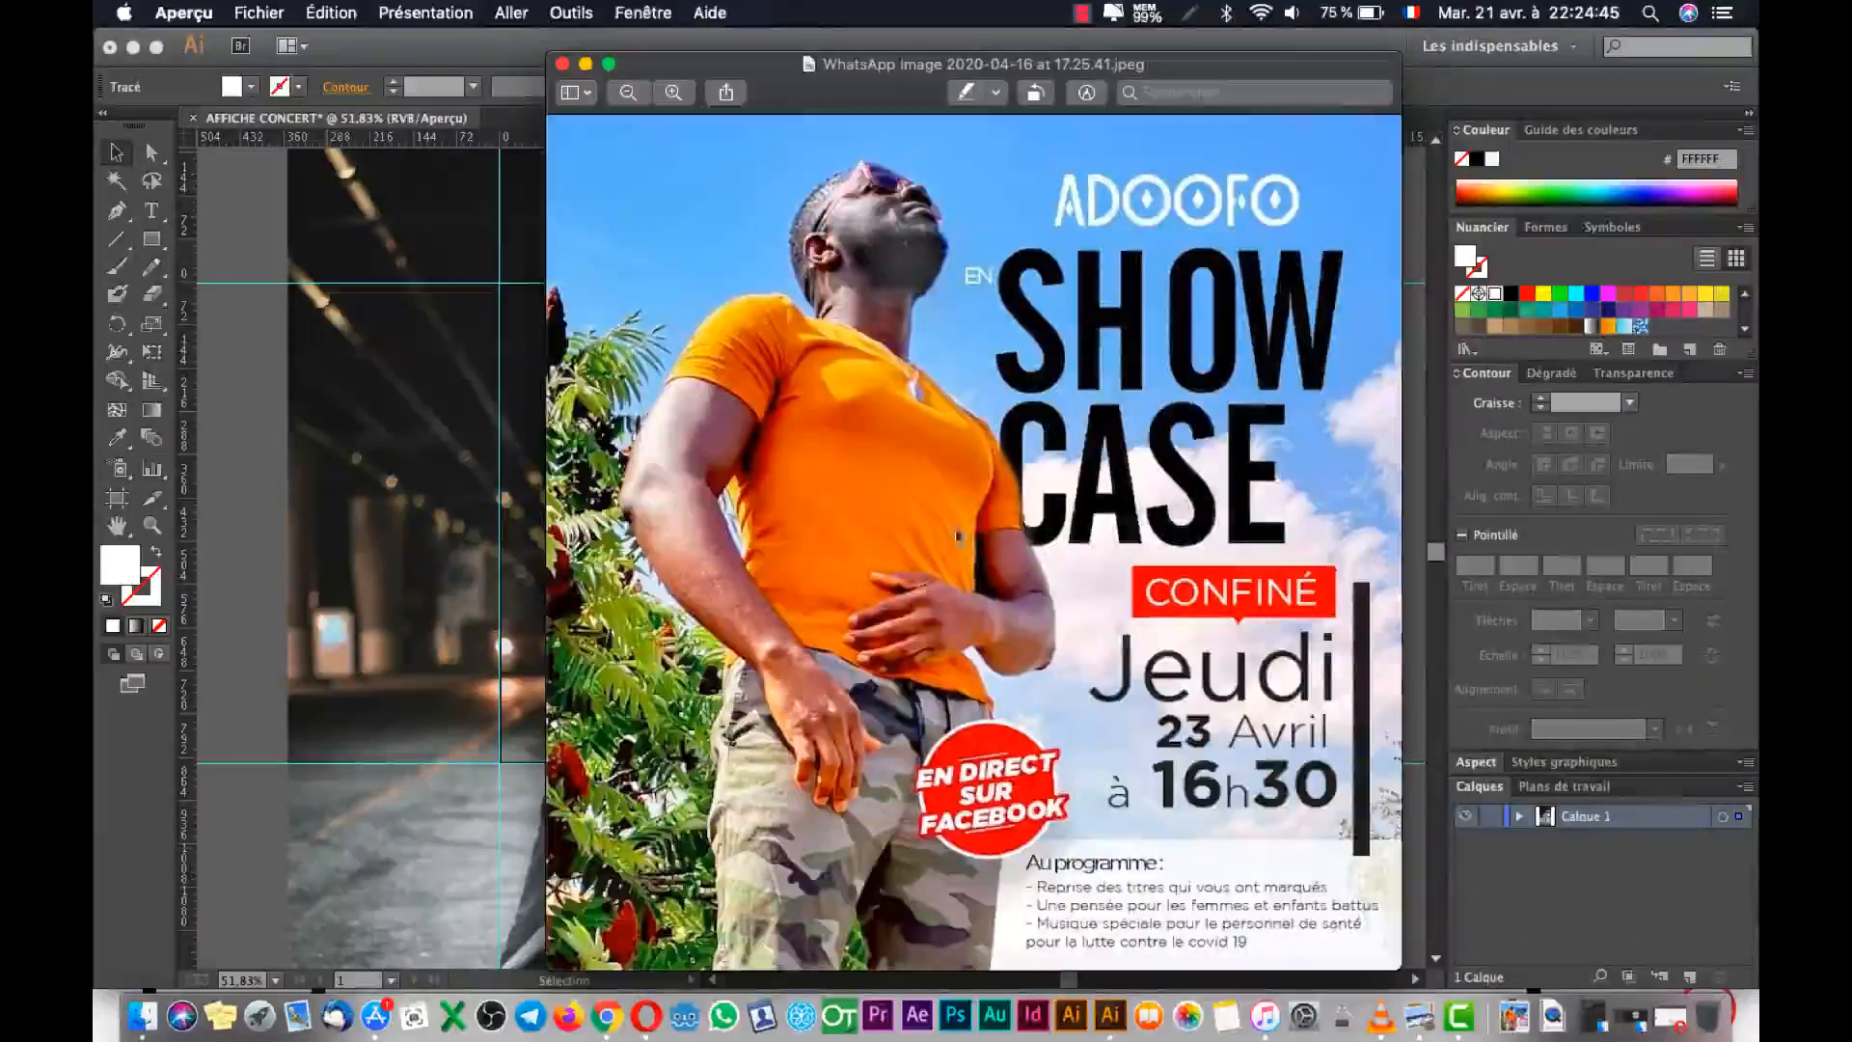
pyautogui.click(506, 609)
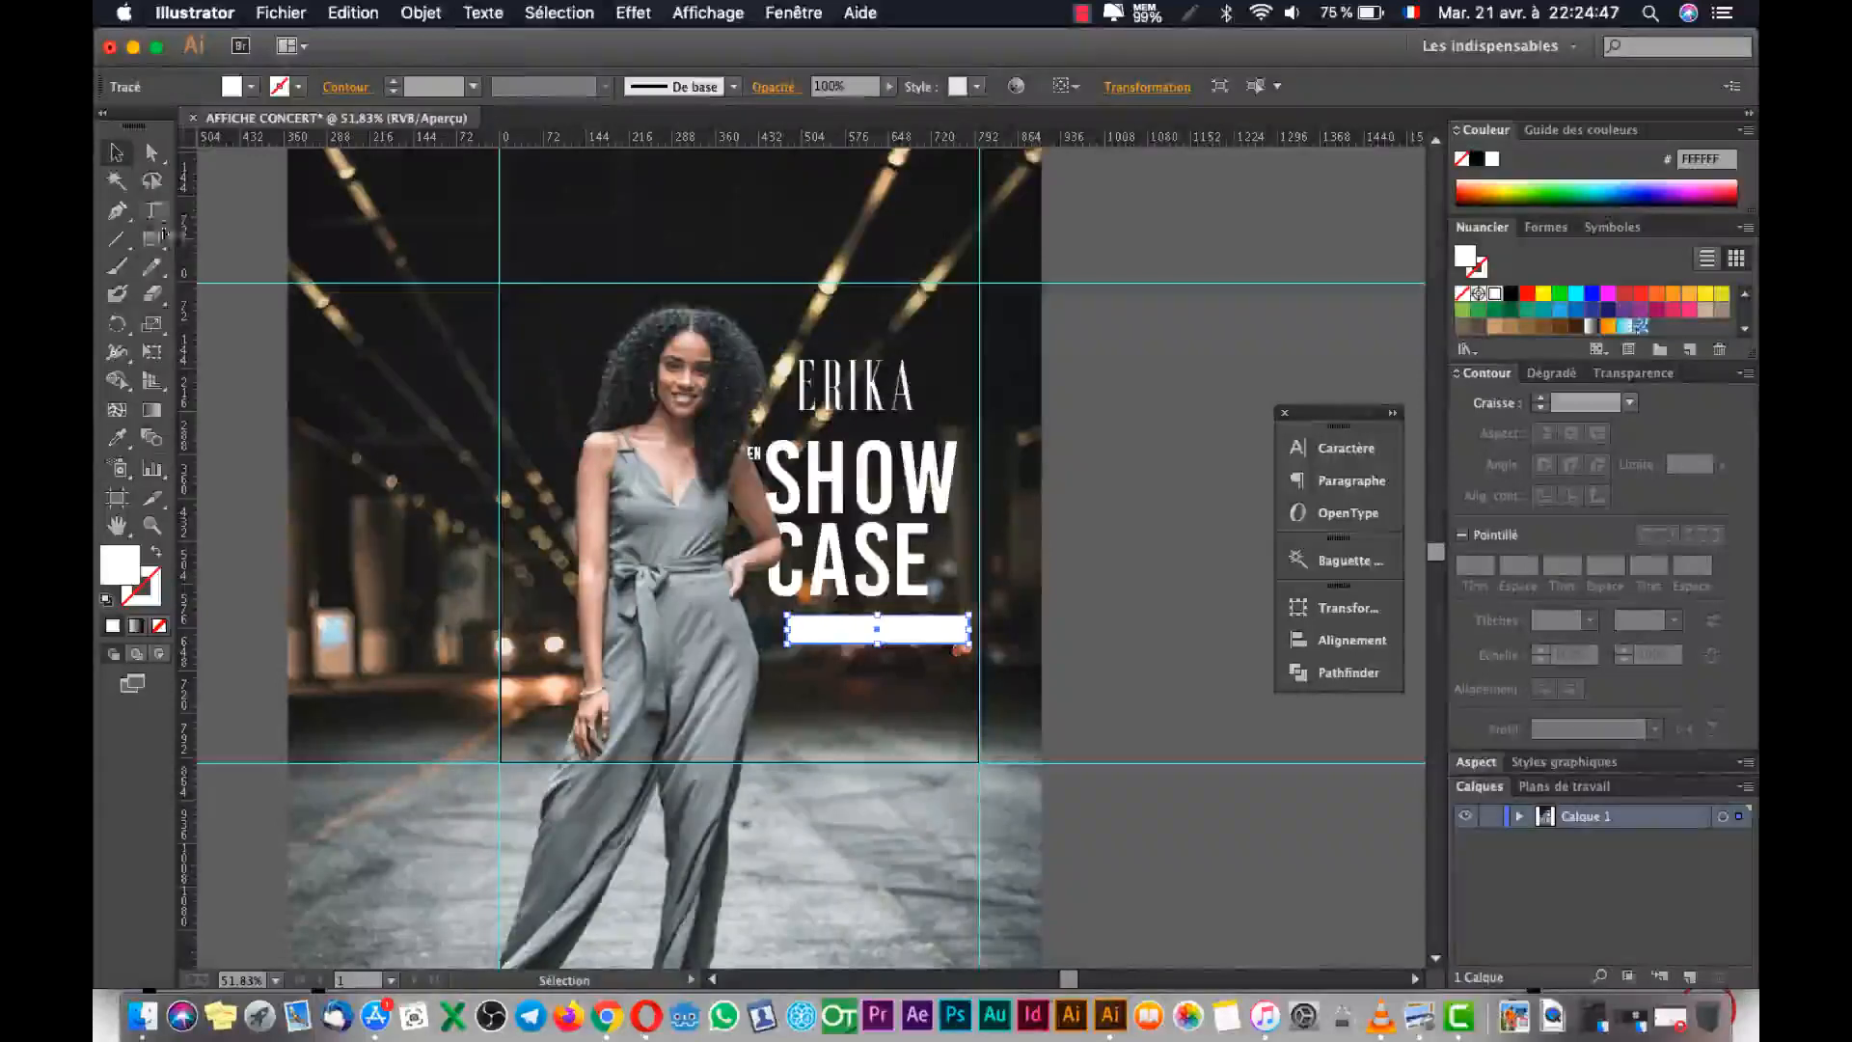
pyautogui.moveTo(162, 241); pyautogui.dragTo(242, 359)
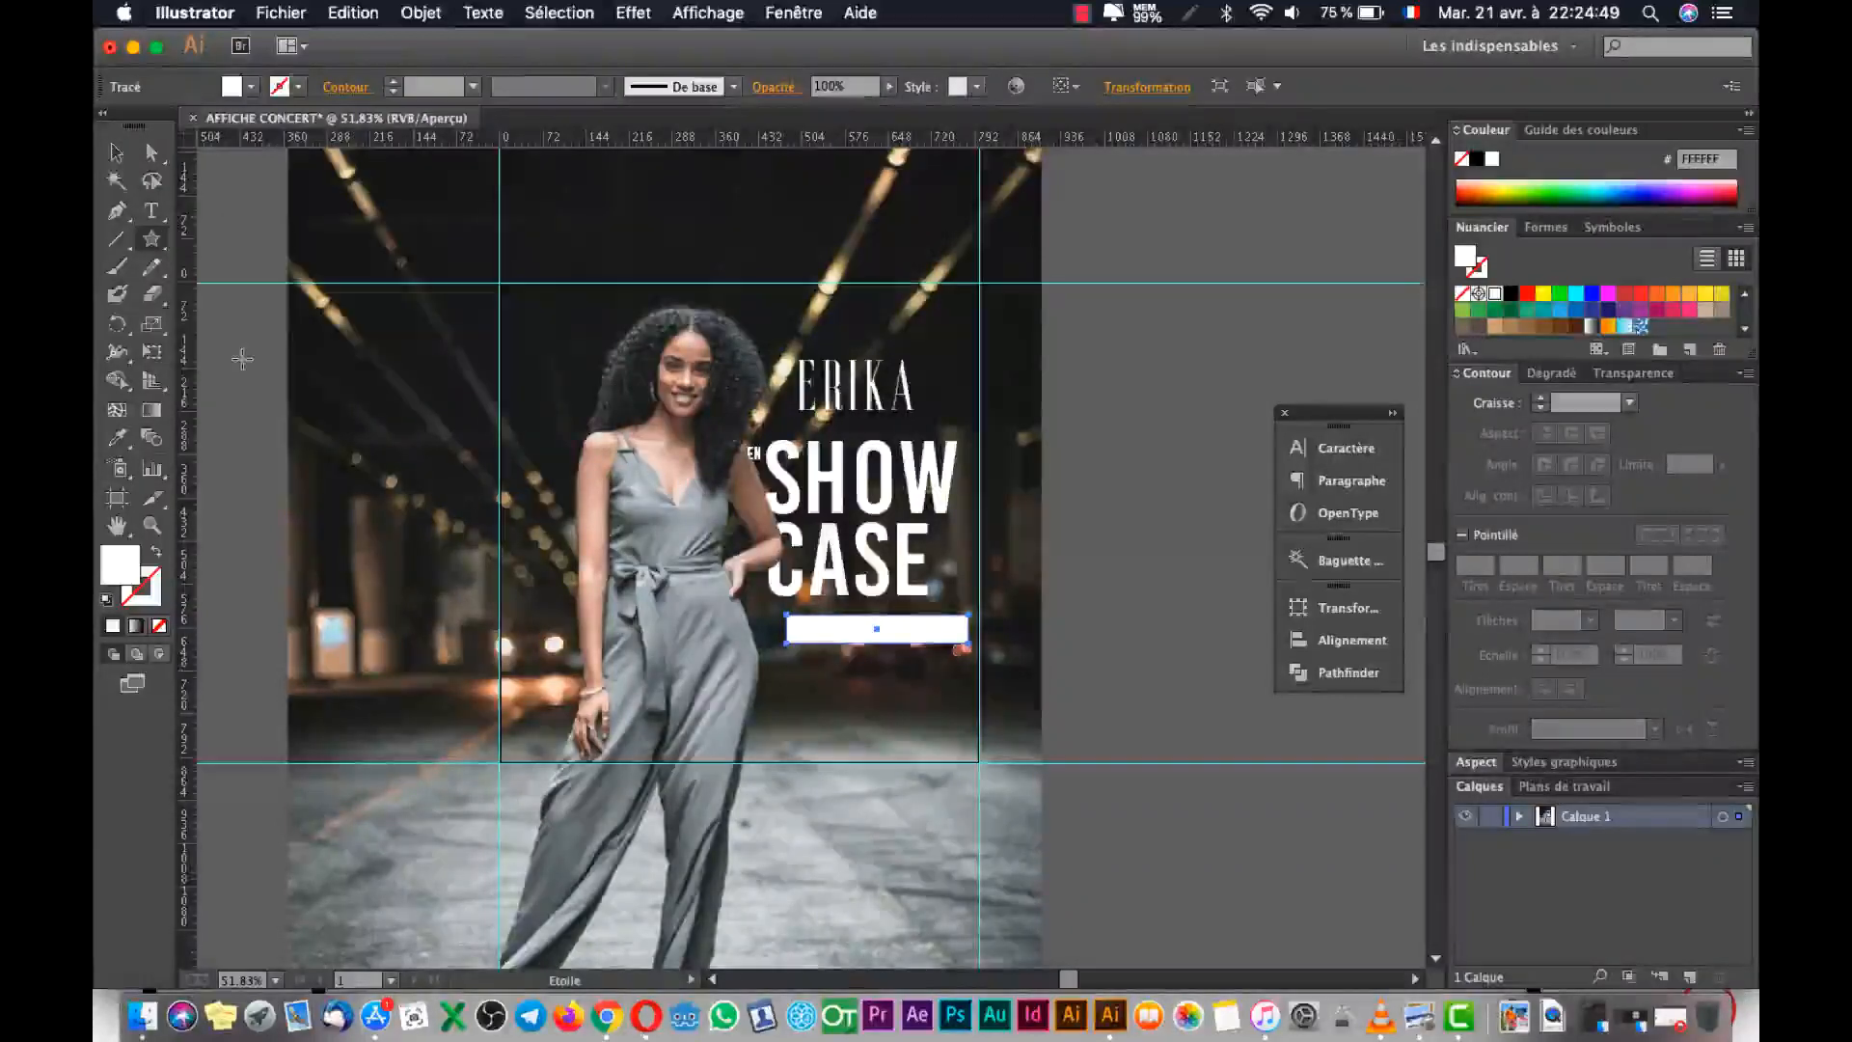
pyautogui.press('v')
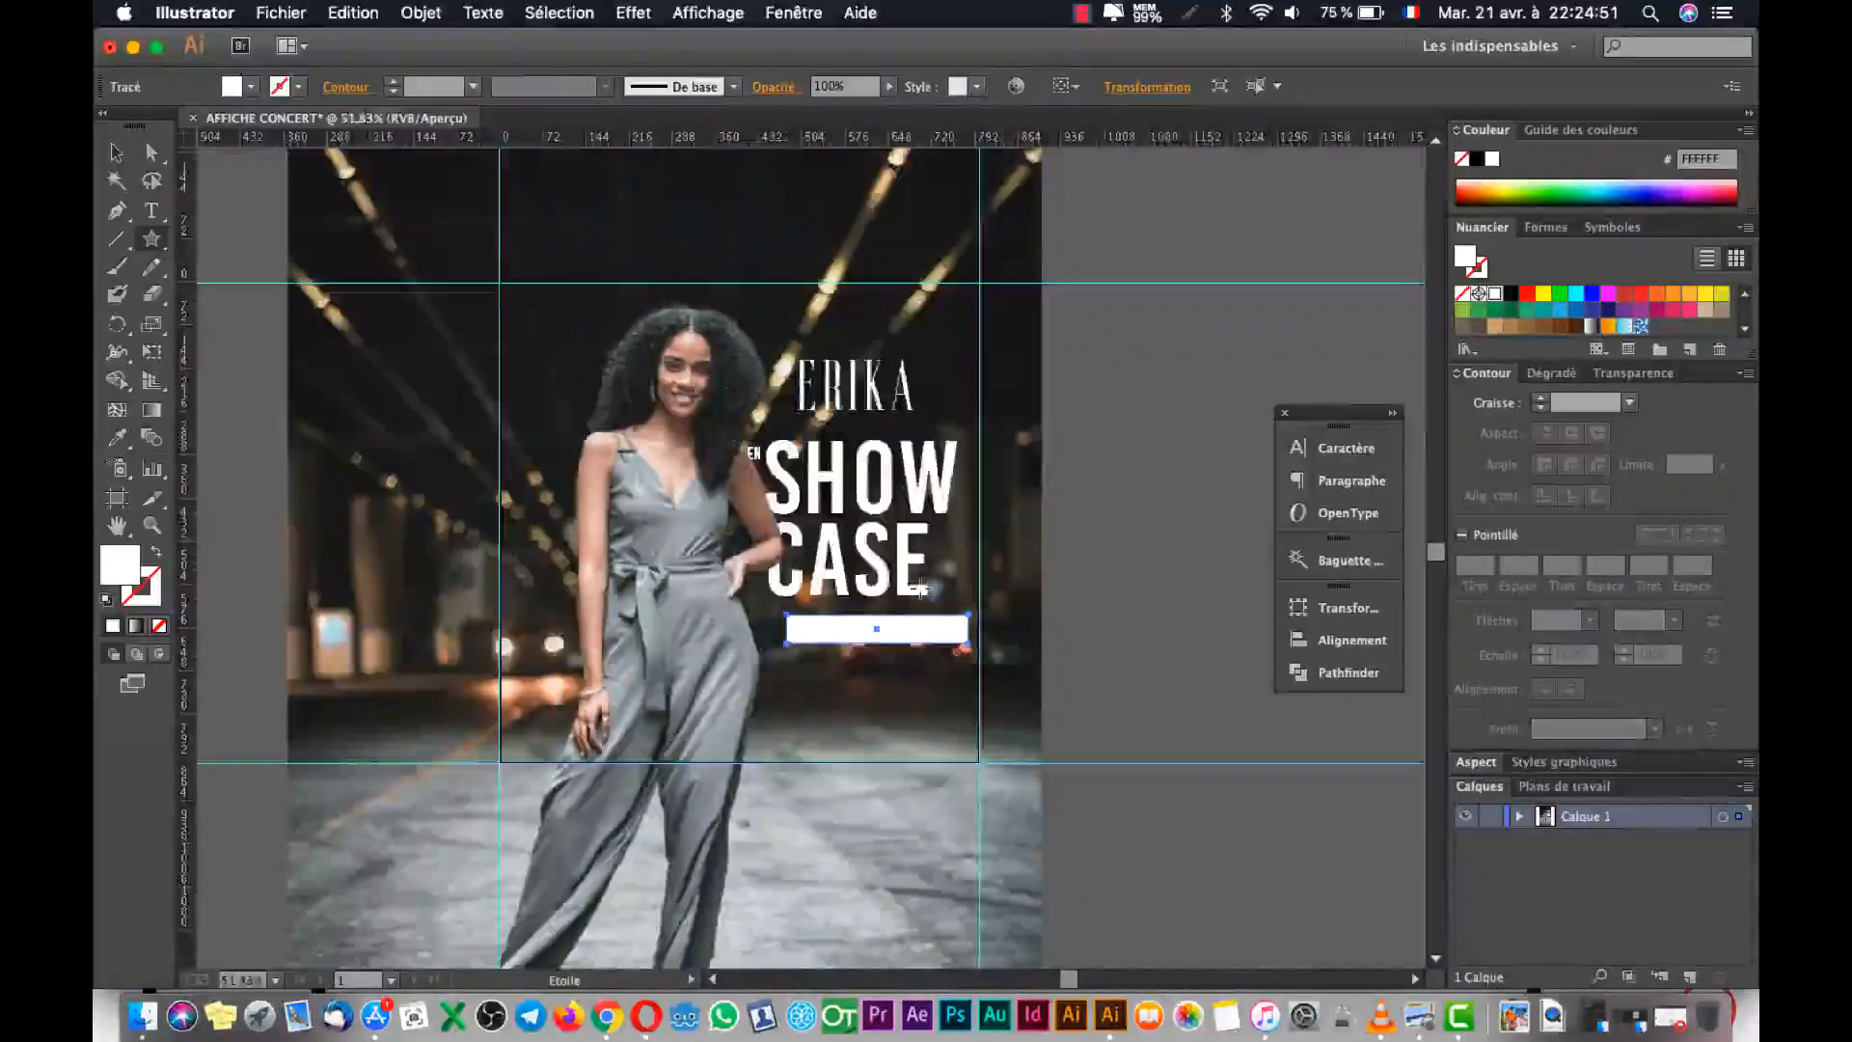
pyautogui.scroll(5, 919, 590)
pyautogui.scroll(-4, 814, 683)
pyautogui.click(814, 683)
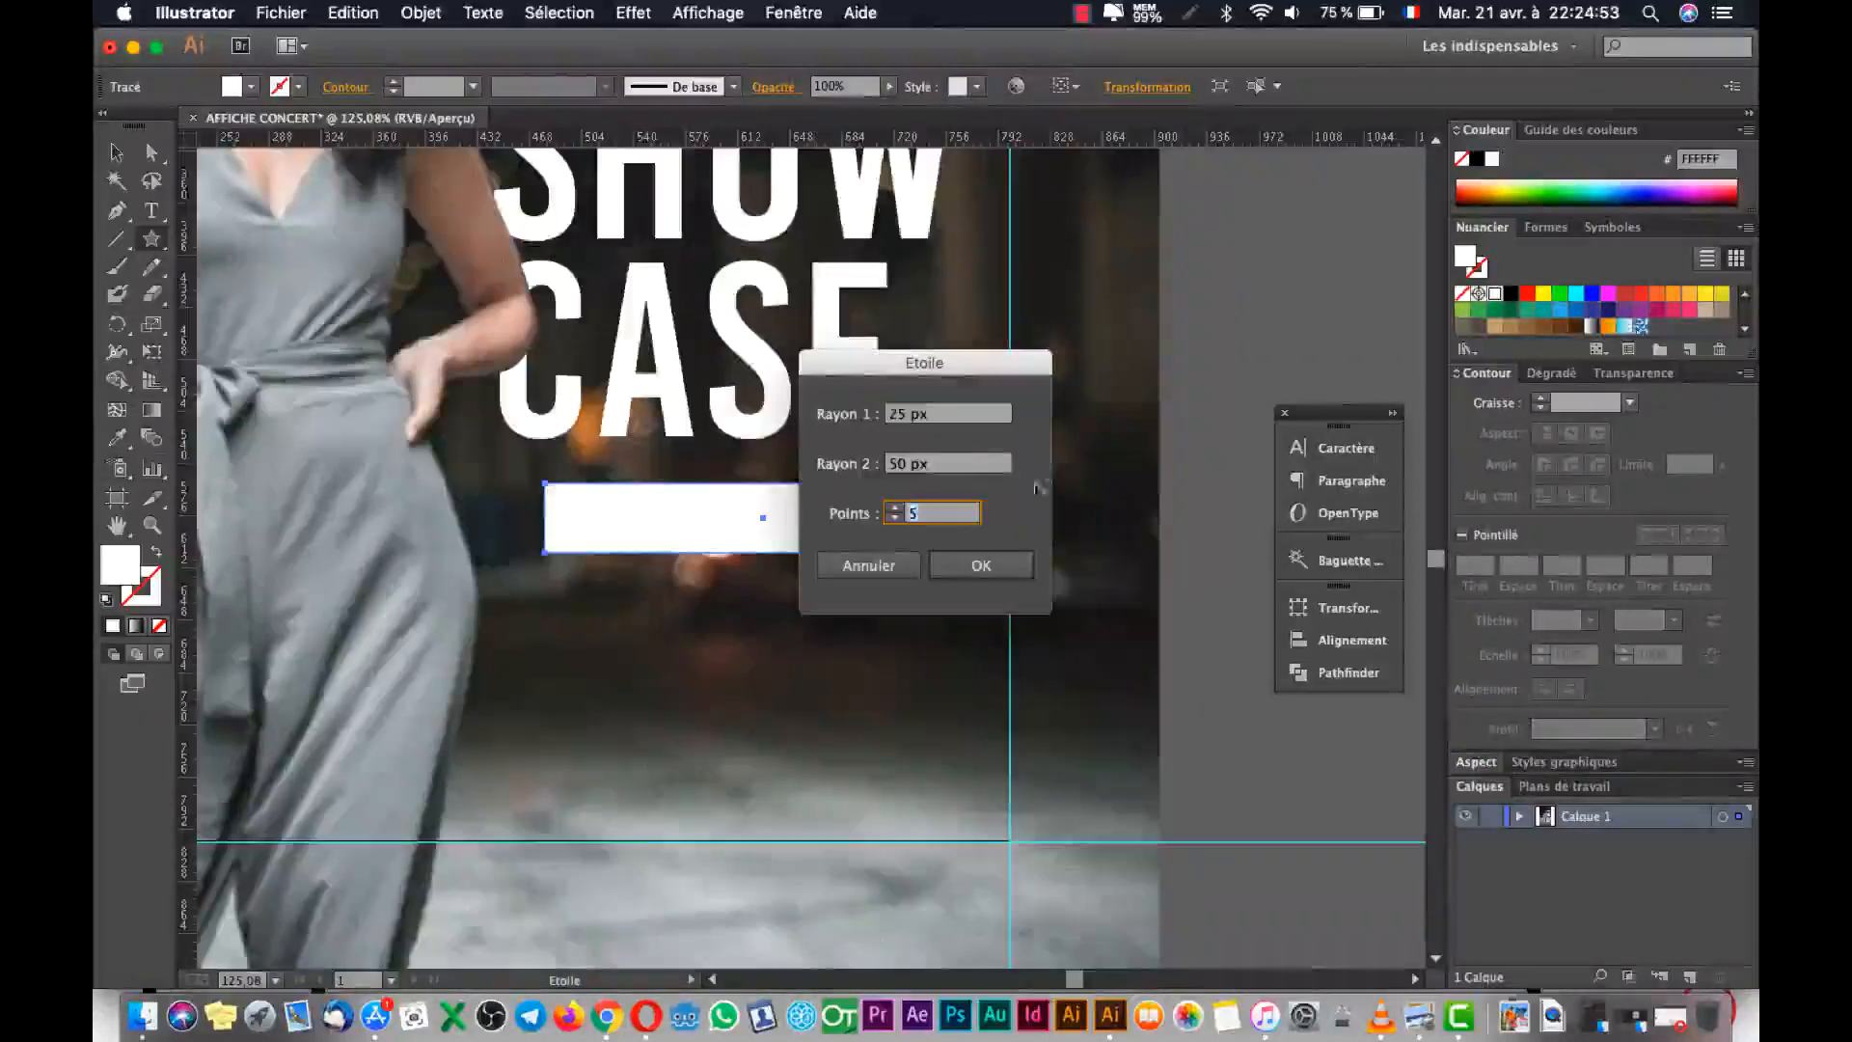
pyautogui.click(897, 521)
pyautogui.click(897, 521)
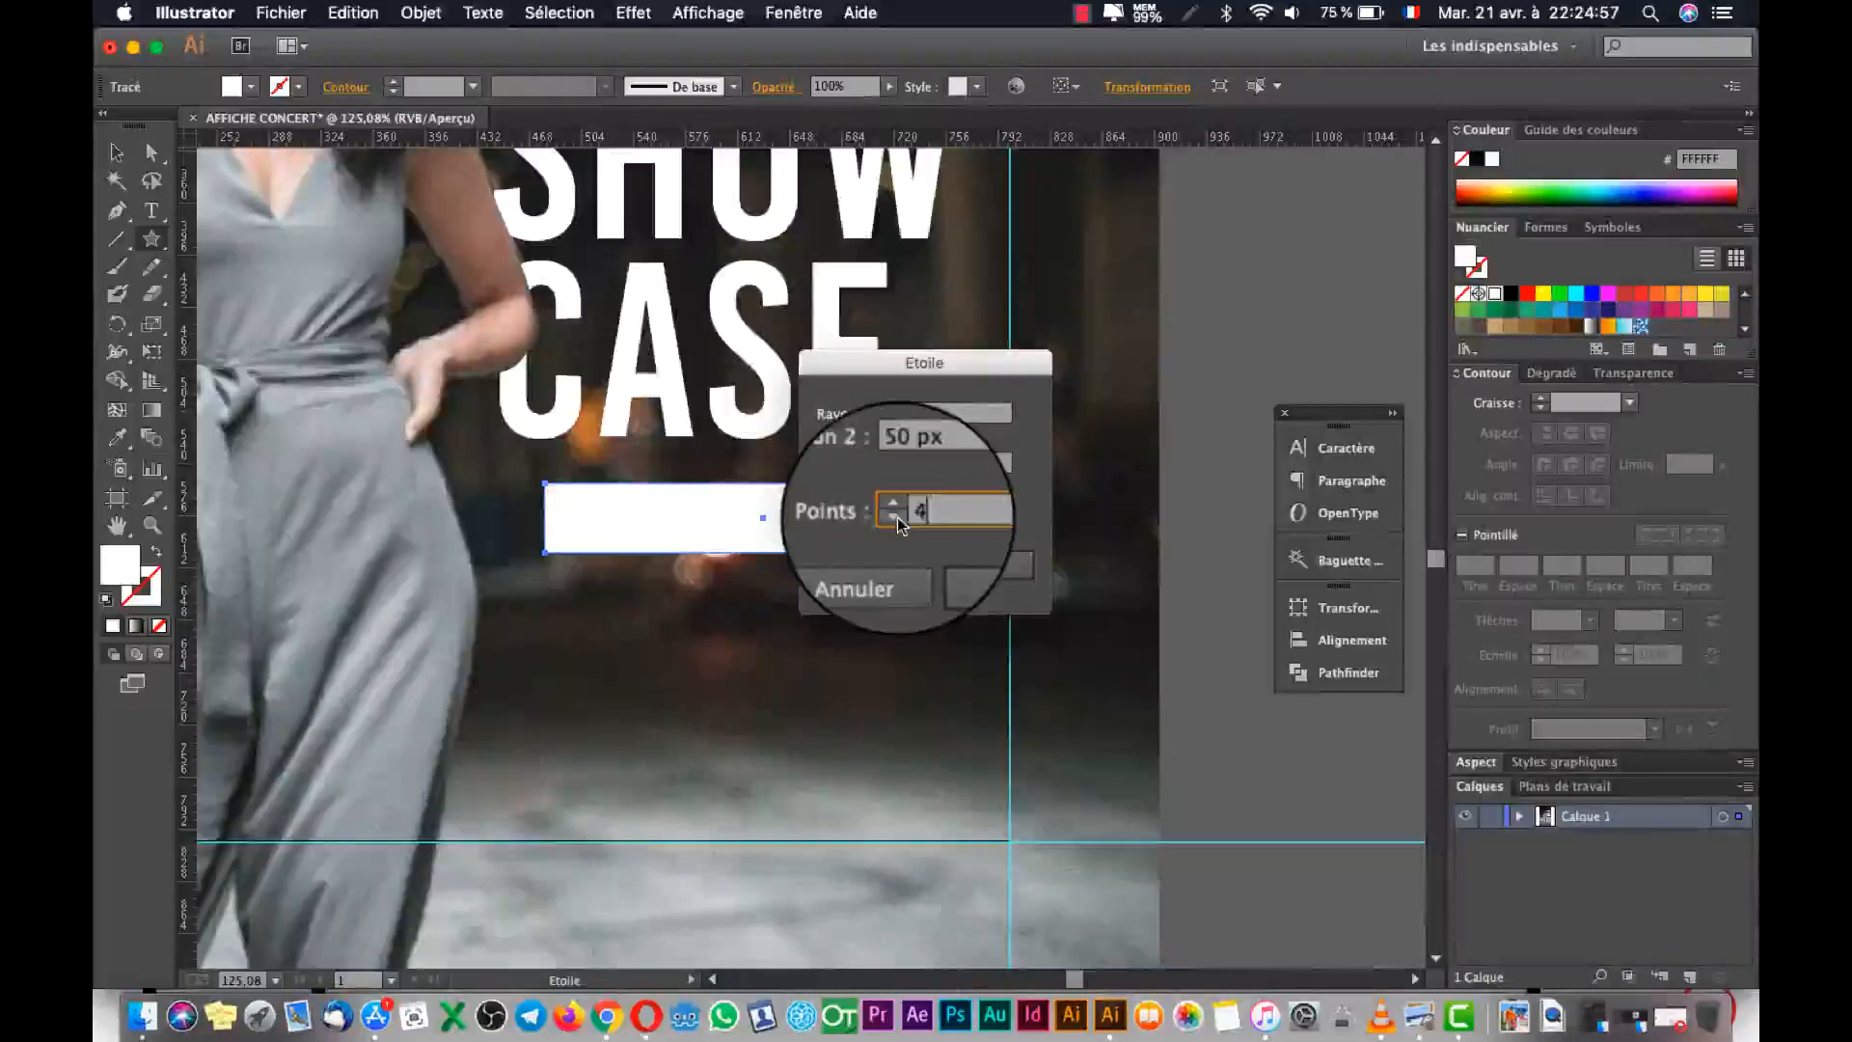
pyautogui.click(989, 584)
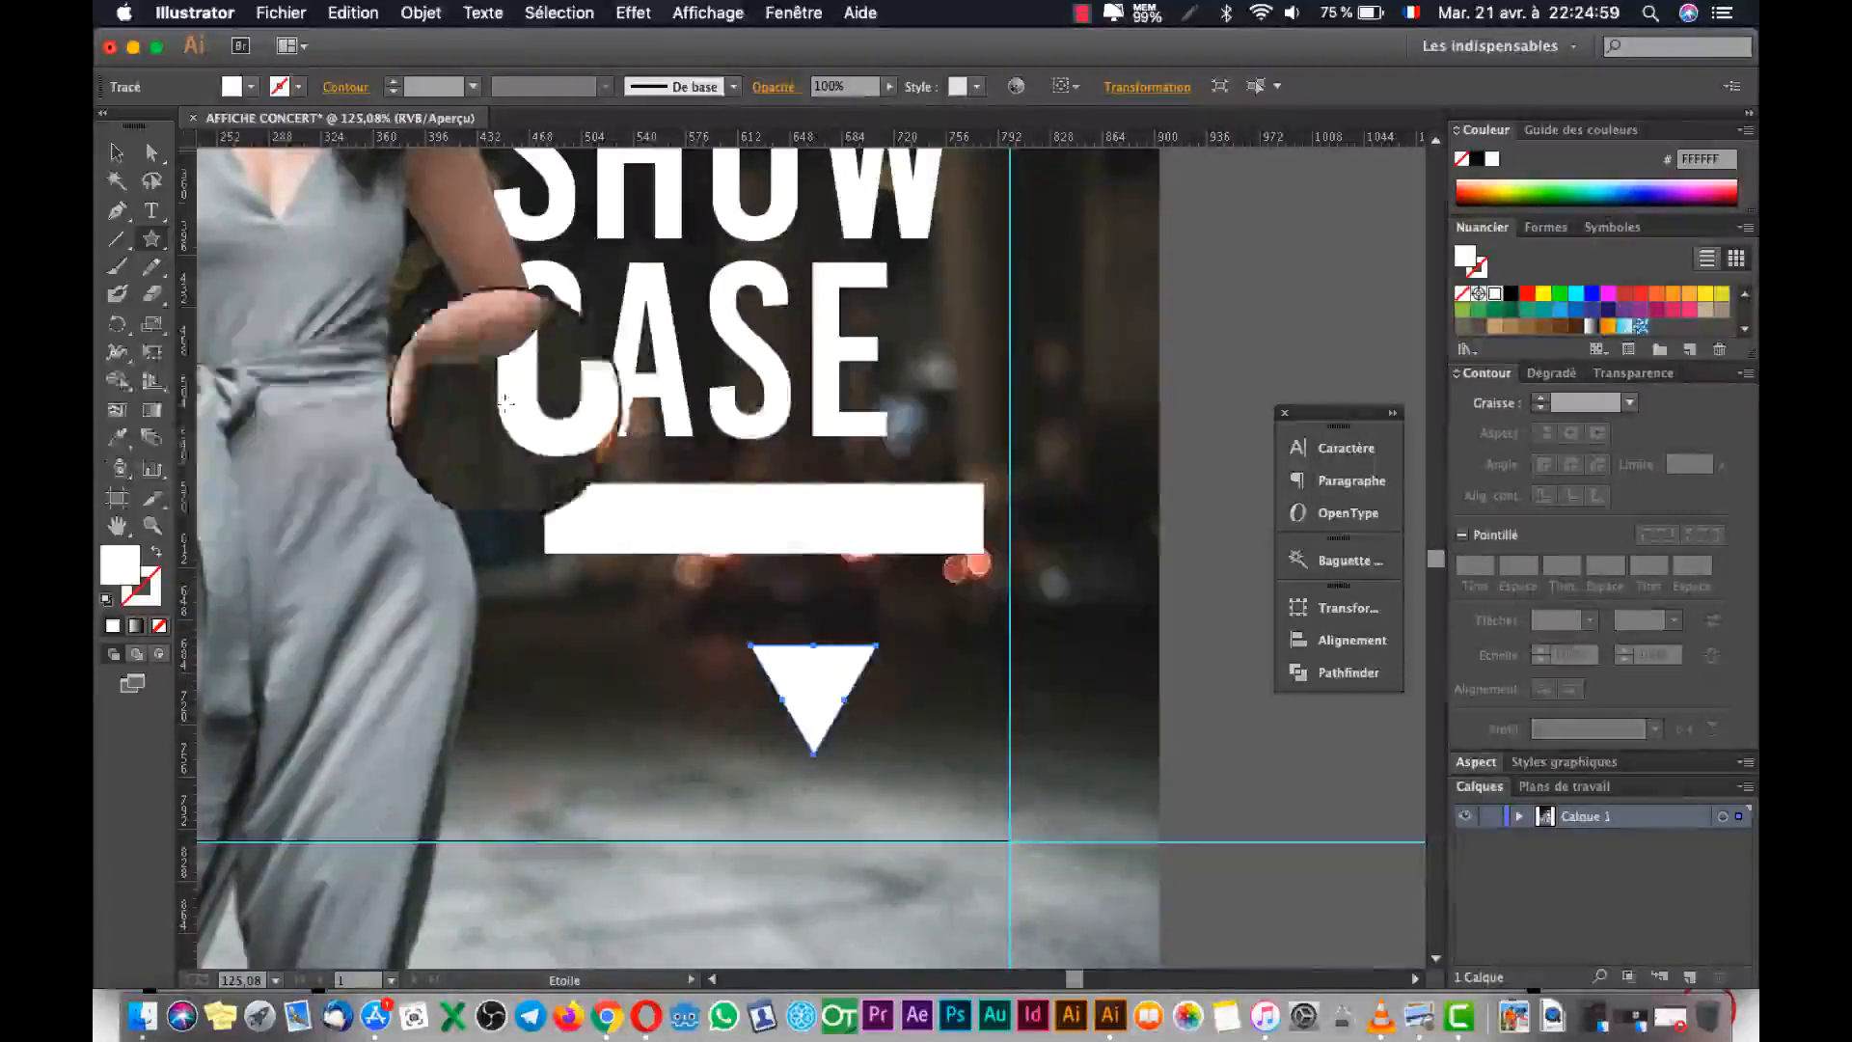
# Shrink the triangle to a small pointer and place it at the middle of the white bar's lower edge.
pyautogui.click(115, 152)
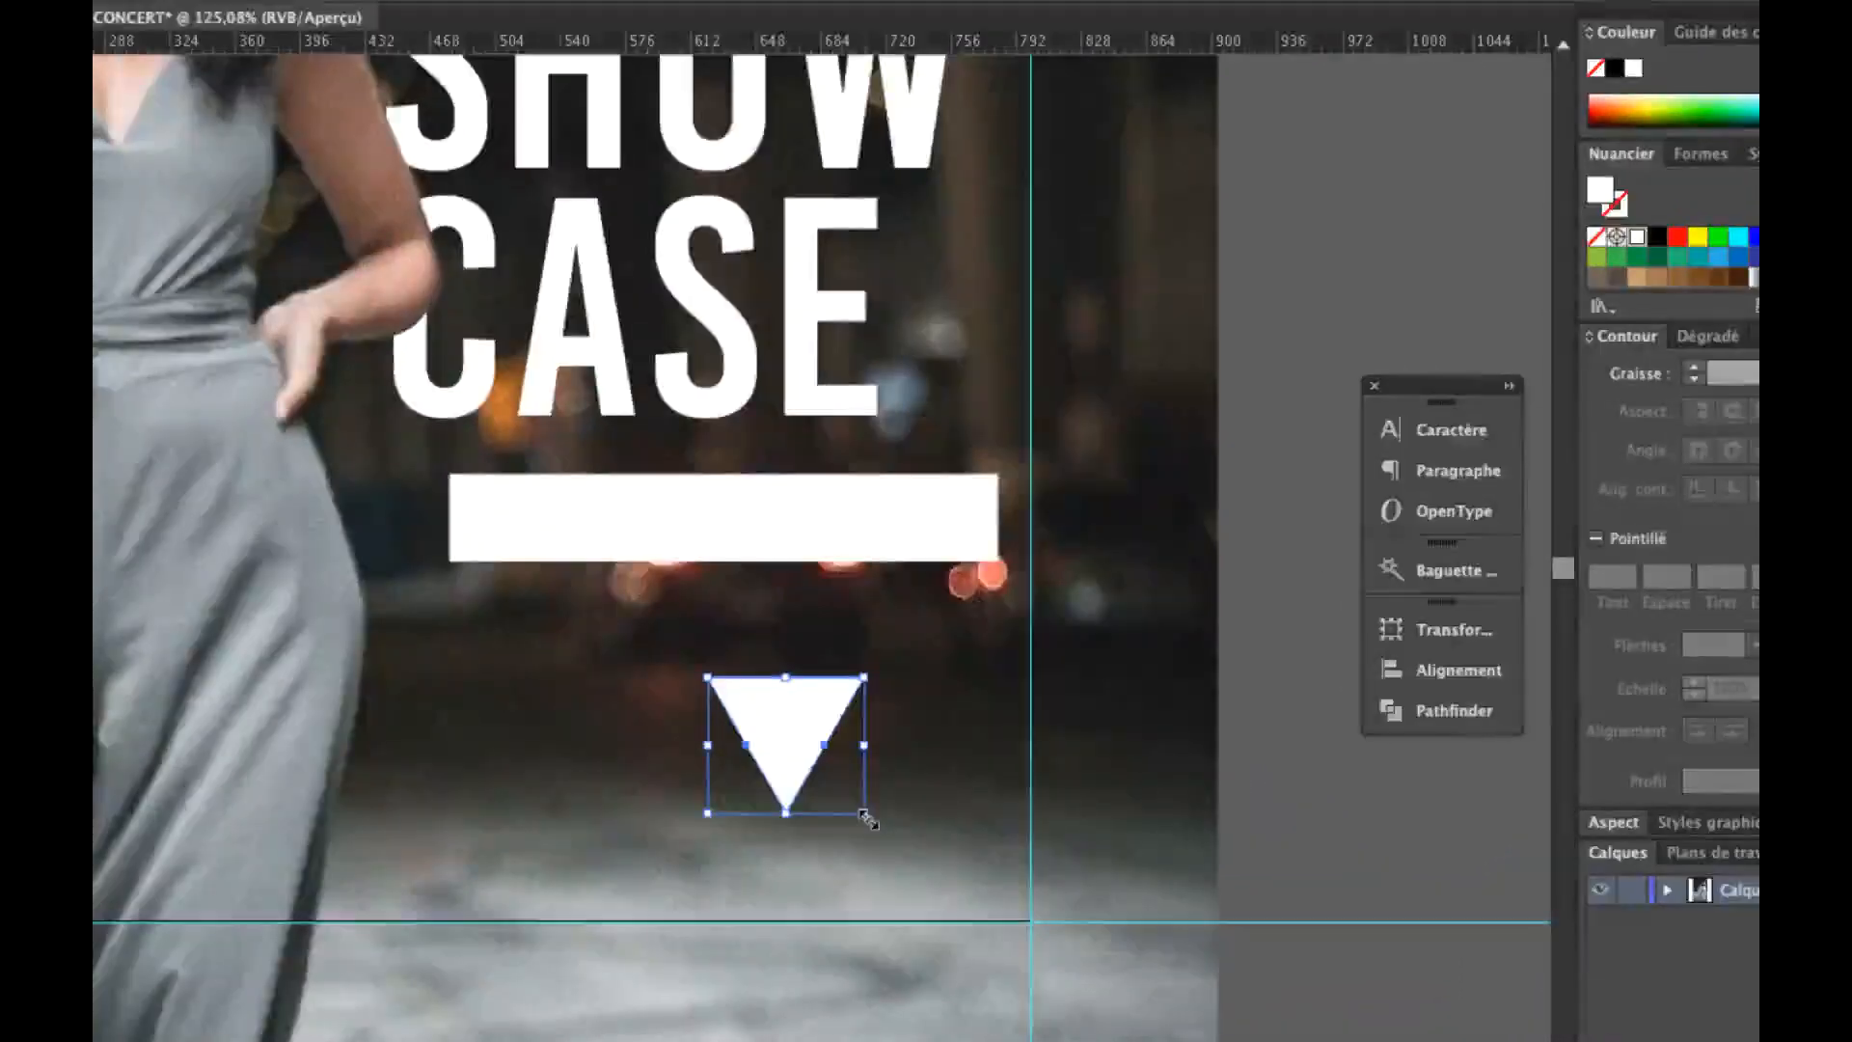
pyautogui.moveTo(864, 815); pyautogui.dragTo(753, 728)
pyautogui.moveTo(725, 660); pyautogui.dragTo(723, 571)
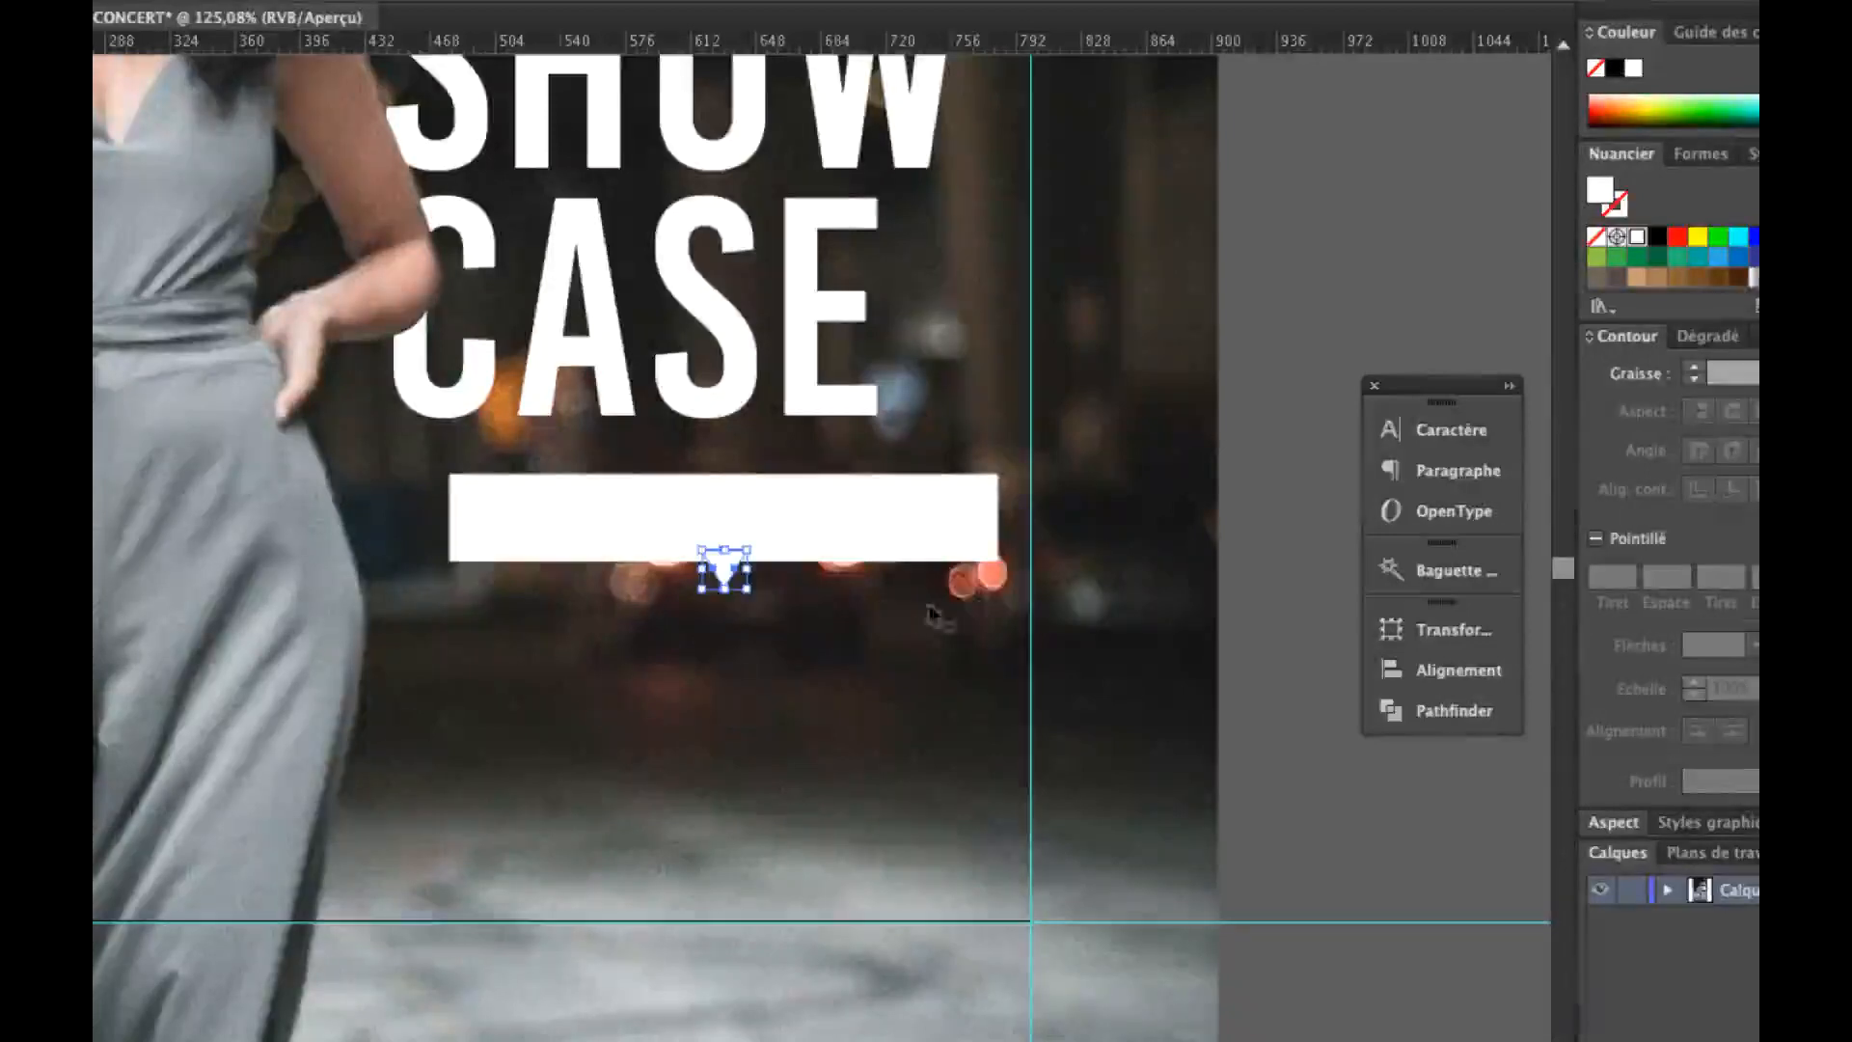
# Merge the white bar and the small triangle into one shape with Pathfinder's Réunion mode.
pyautogui.keyDown('shift'); pyautogui.click(916, 516); pyautogui.keyUp('shift')
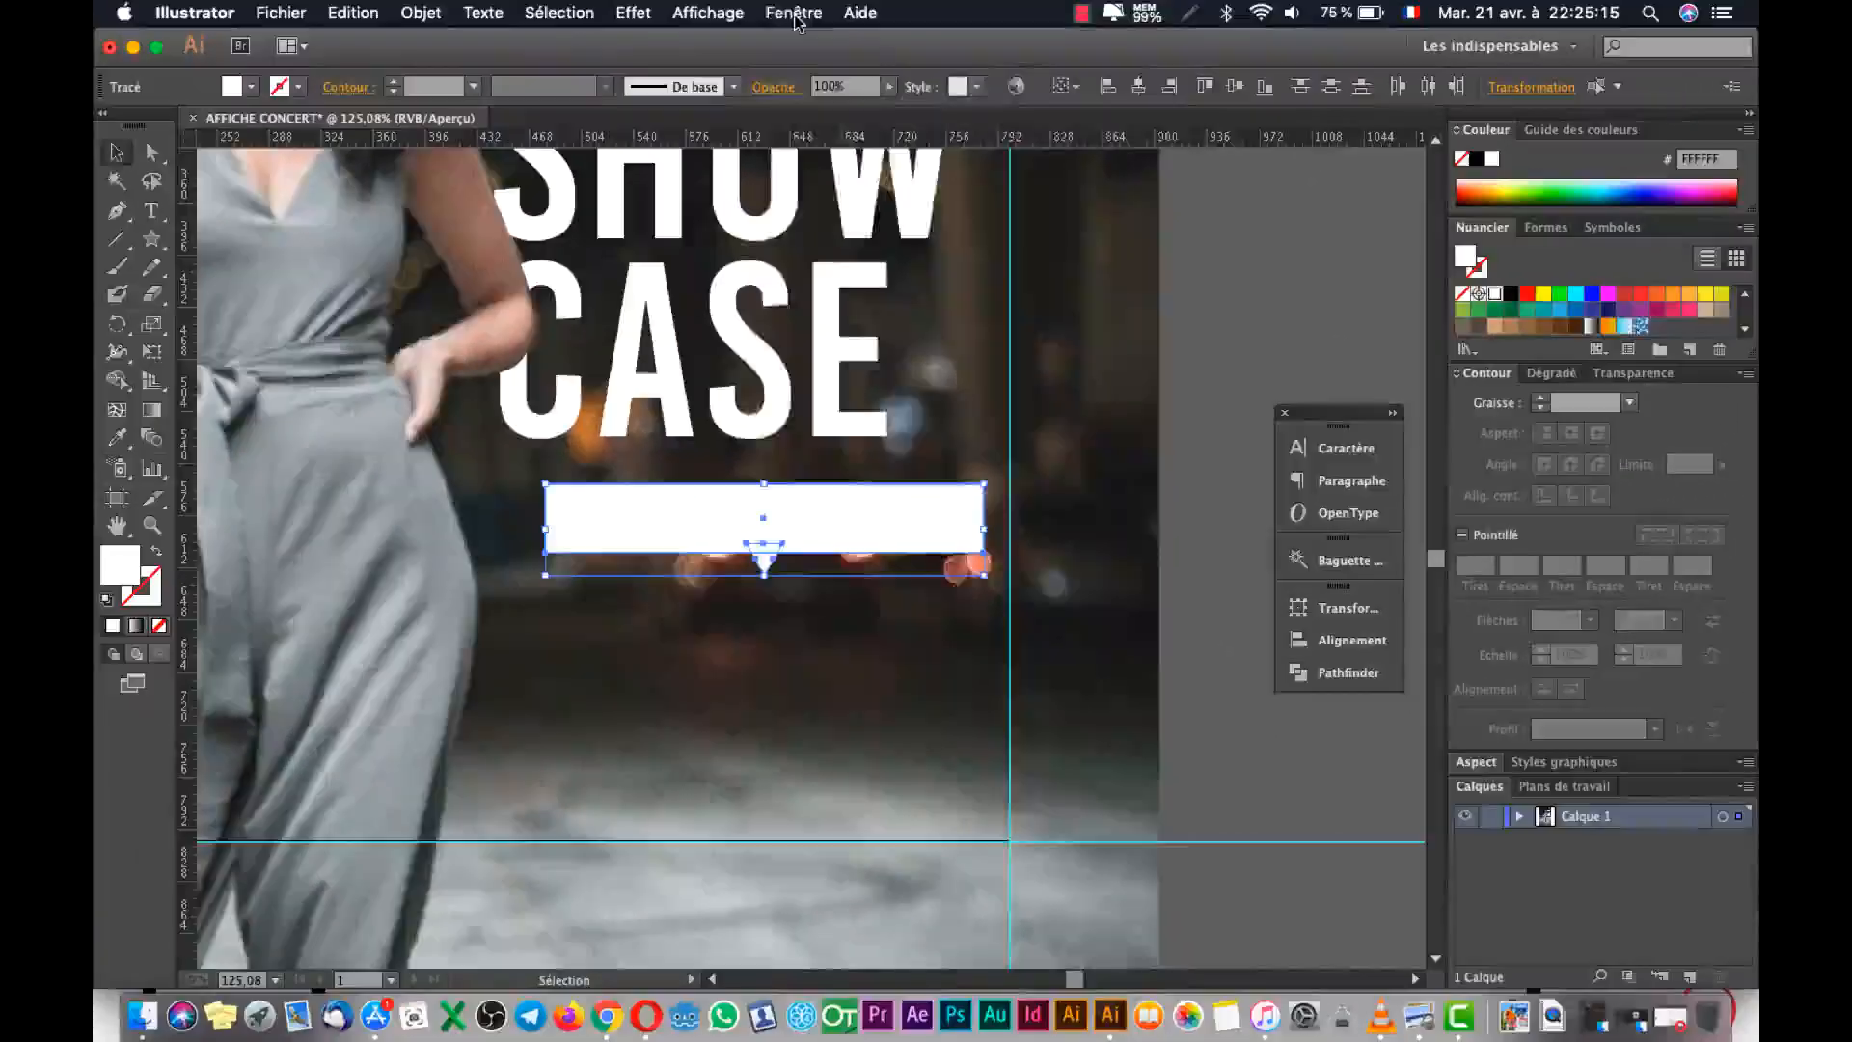
pyautogui.click(793, 12)
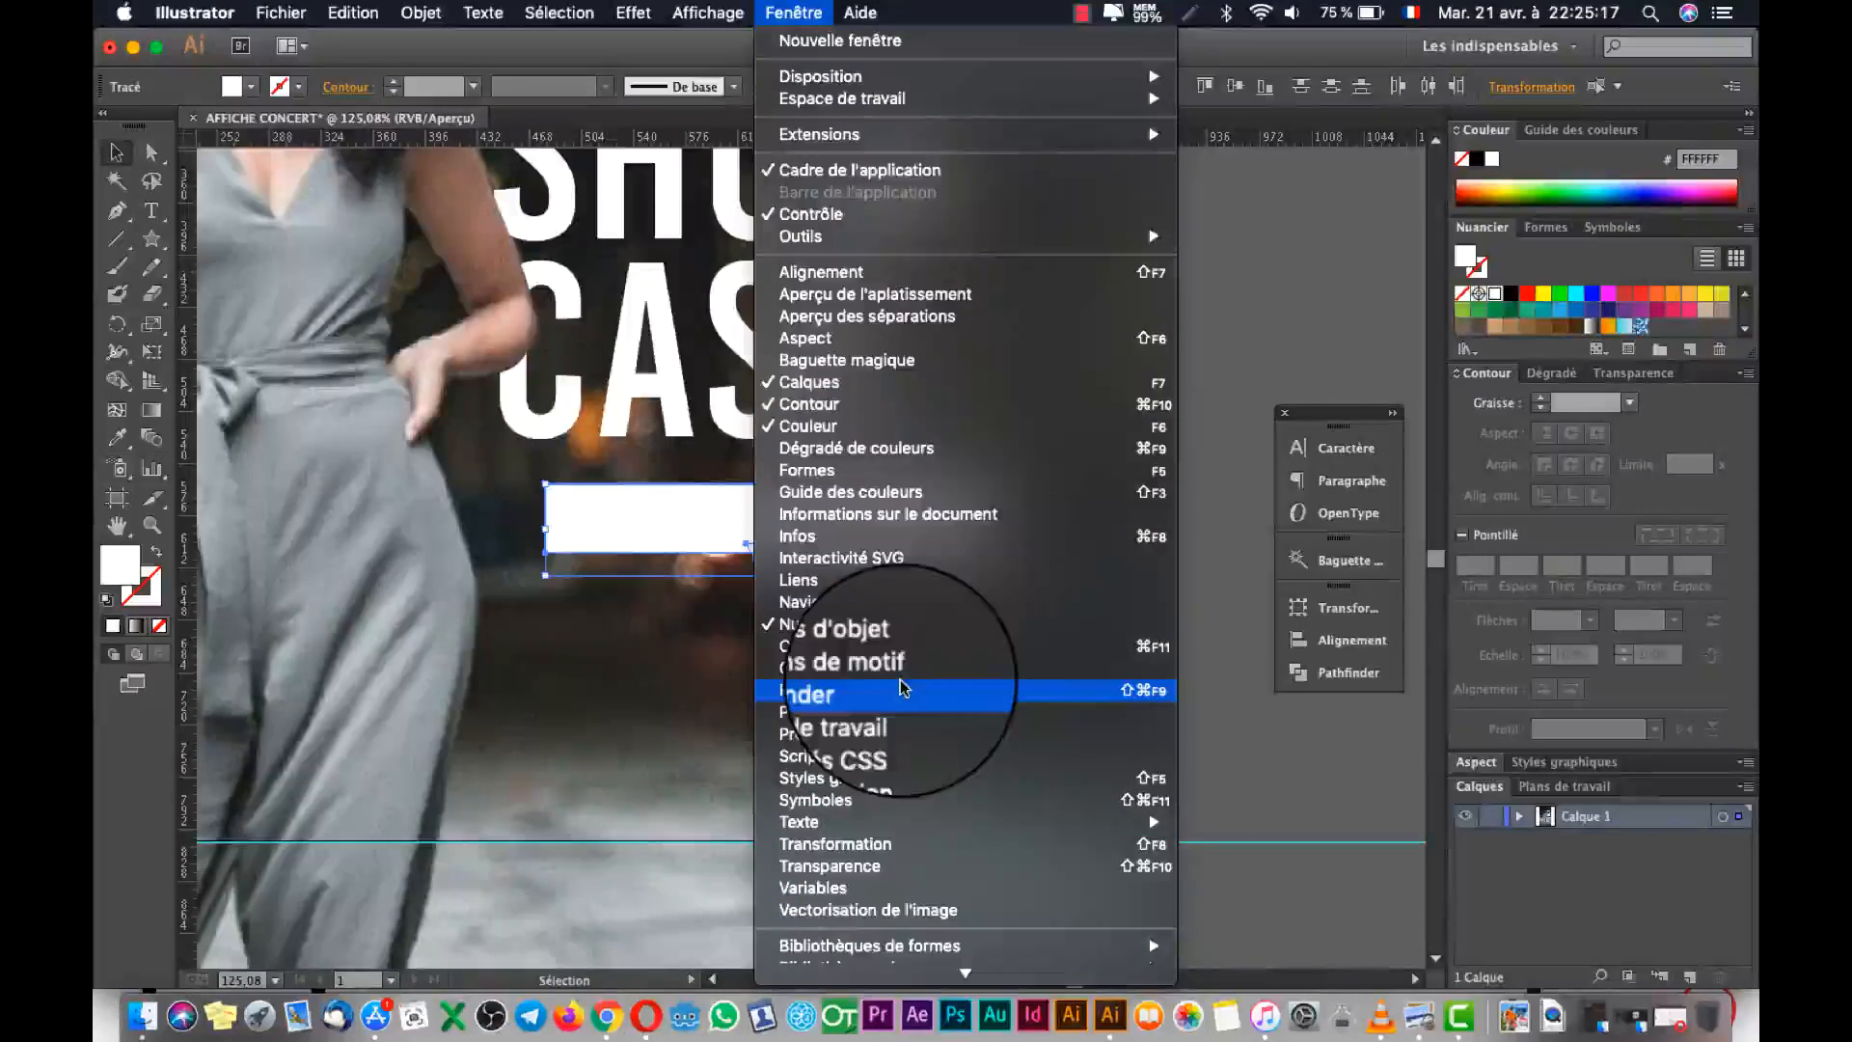
pyautogui.click(1348, 687)
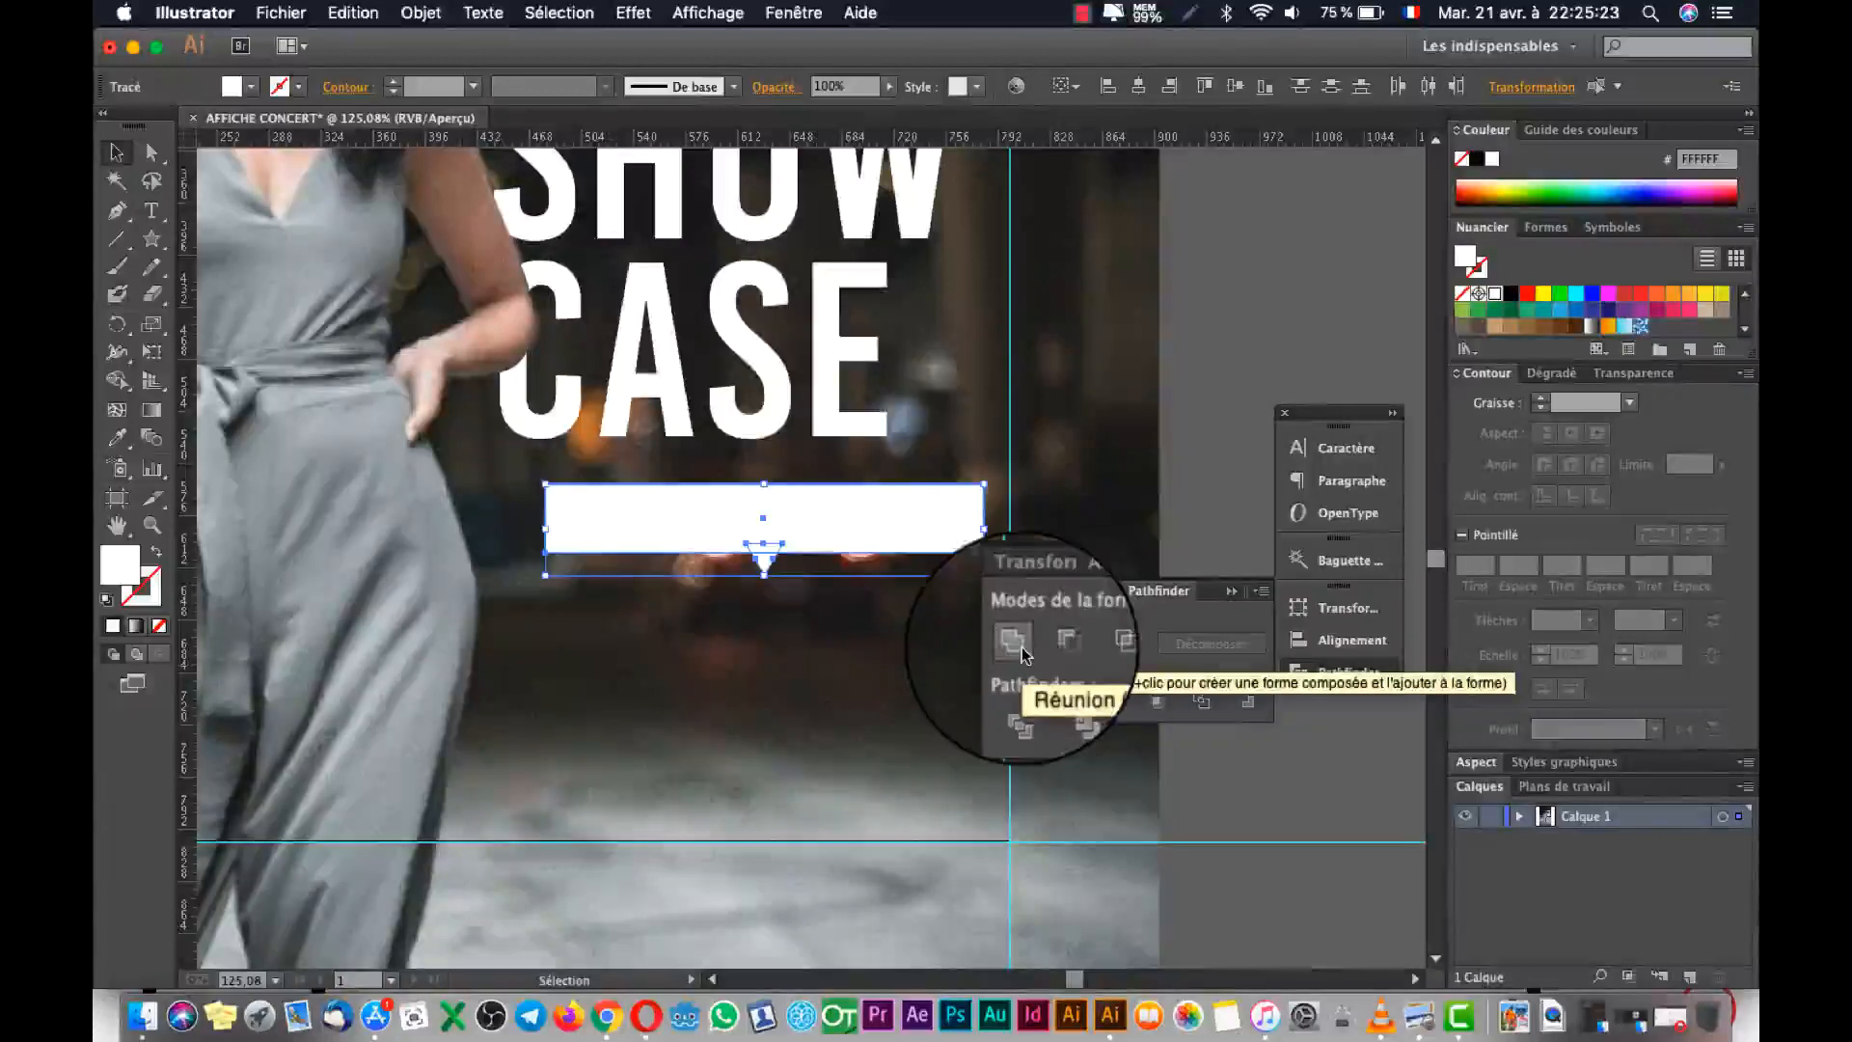
pyautogui.click(1015, 643)
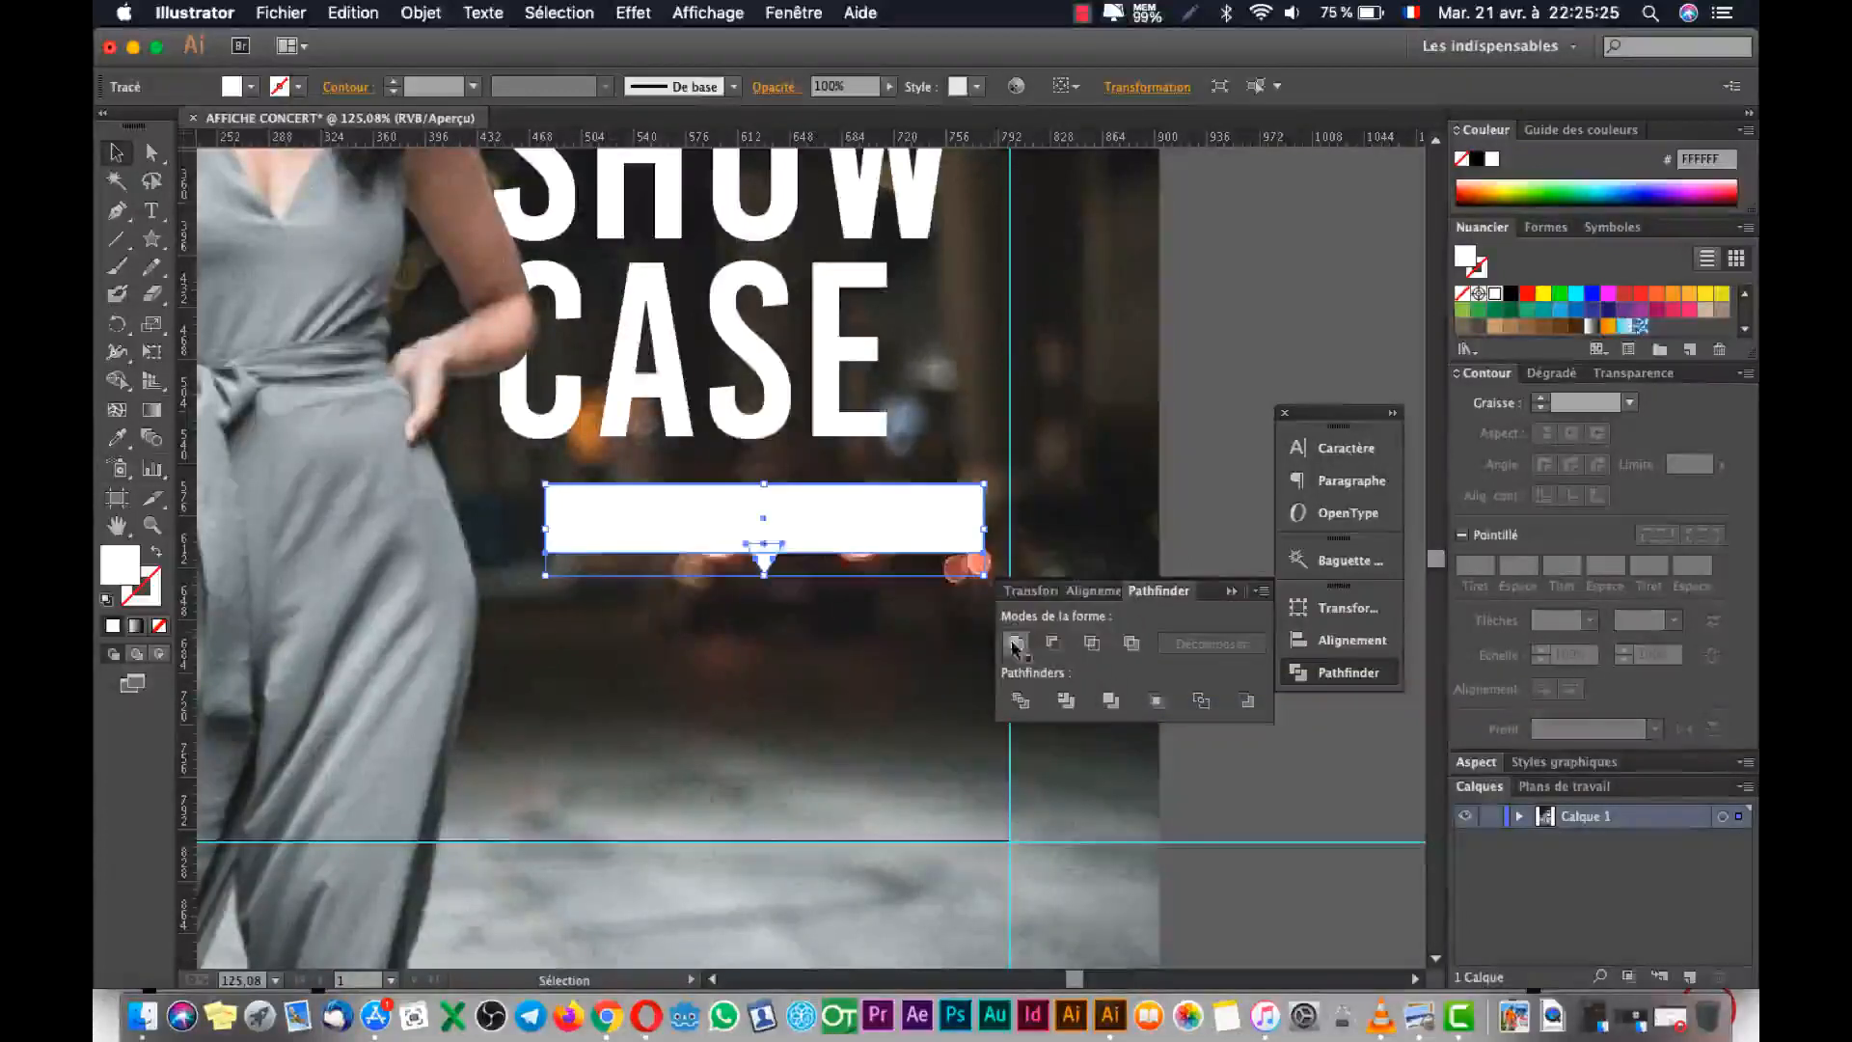
# Fill the merged callout shape with red FF0000 and deselect it.
pyautogui.click(1219, 465)
pyautogui.click(738, 547)
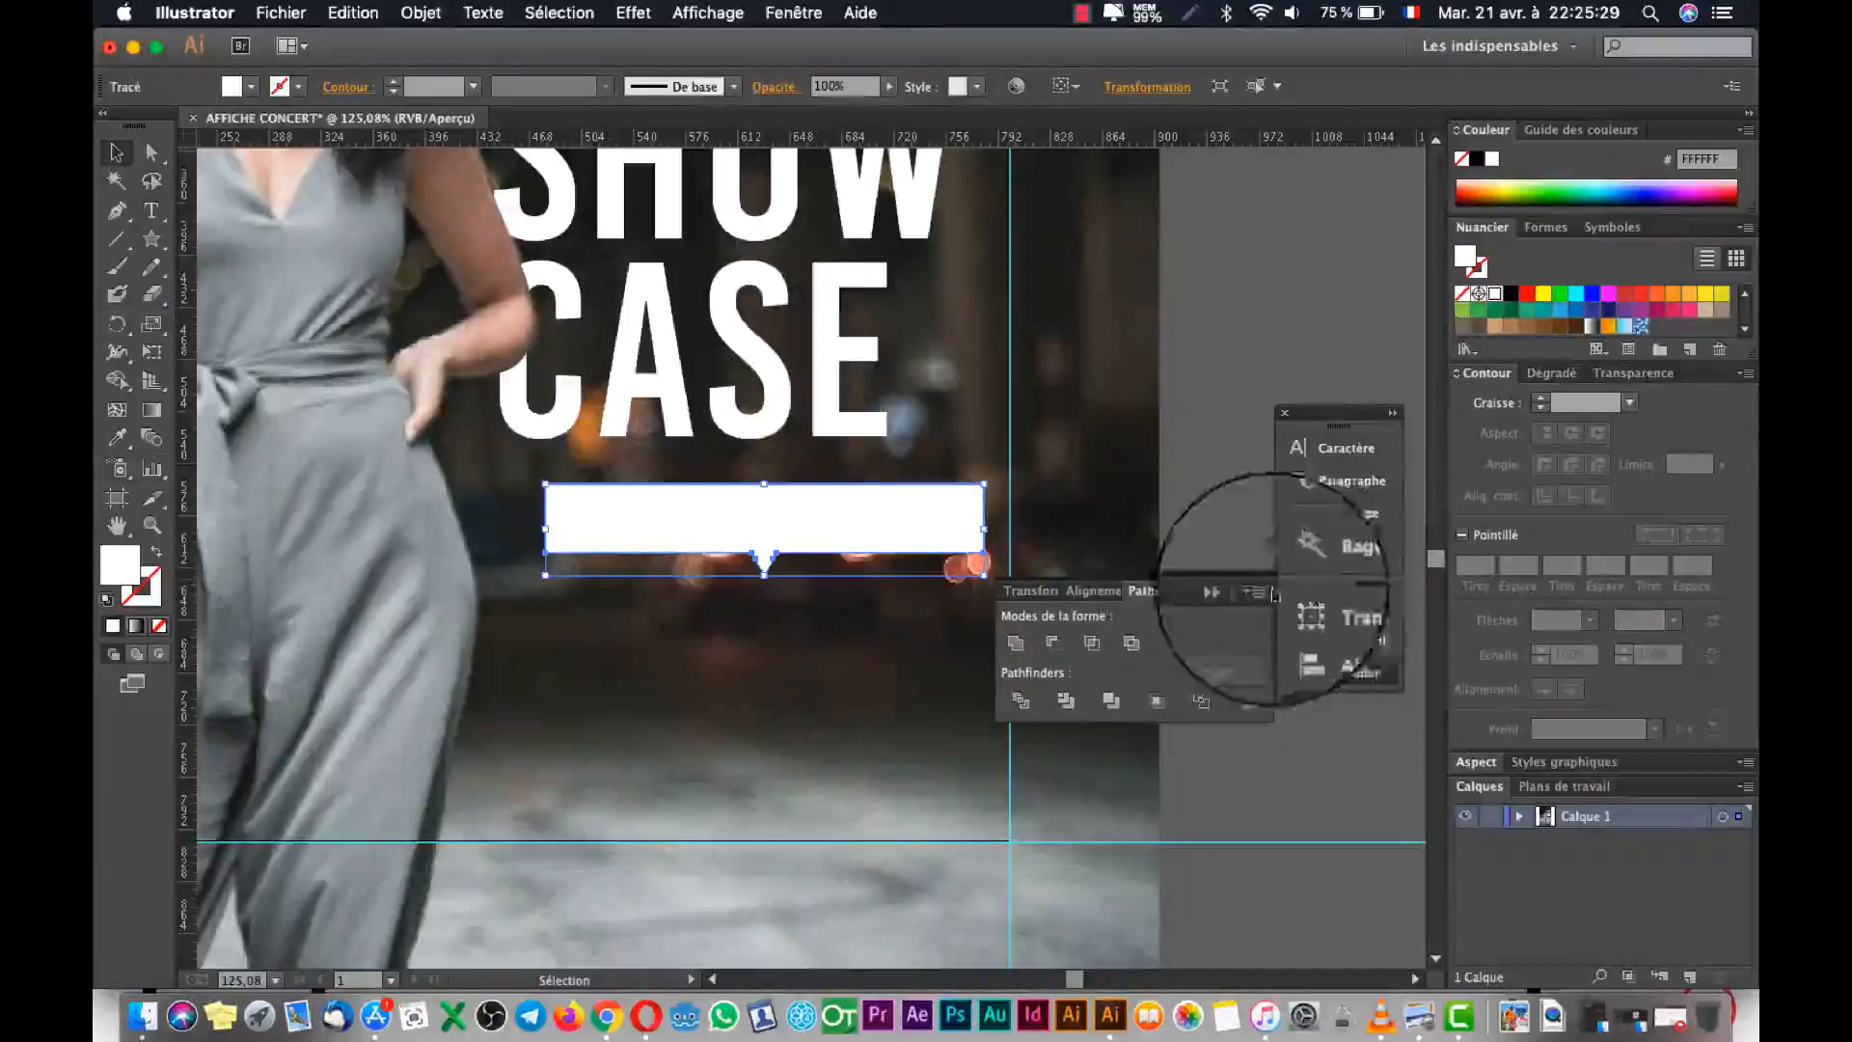
pyautogui.click(1348, 673)
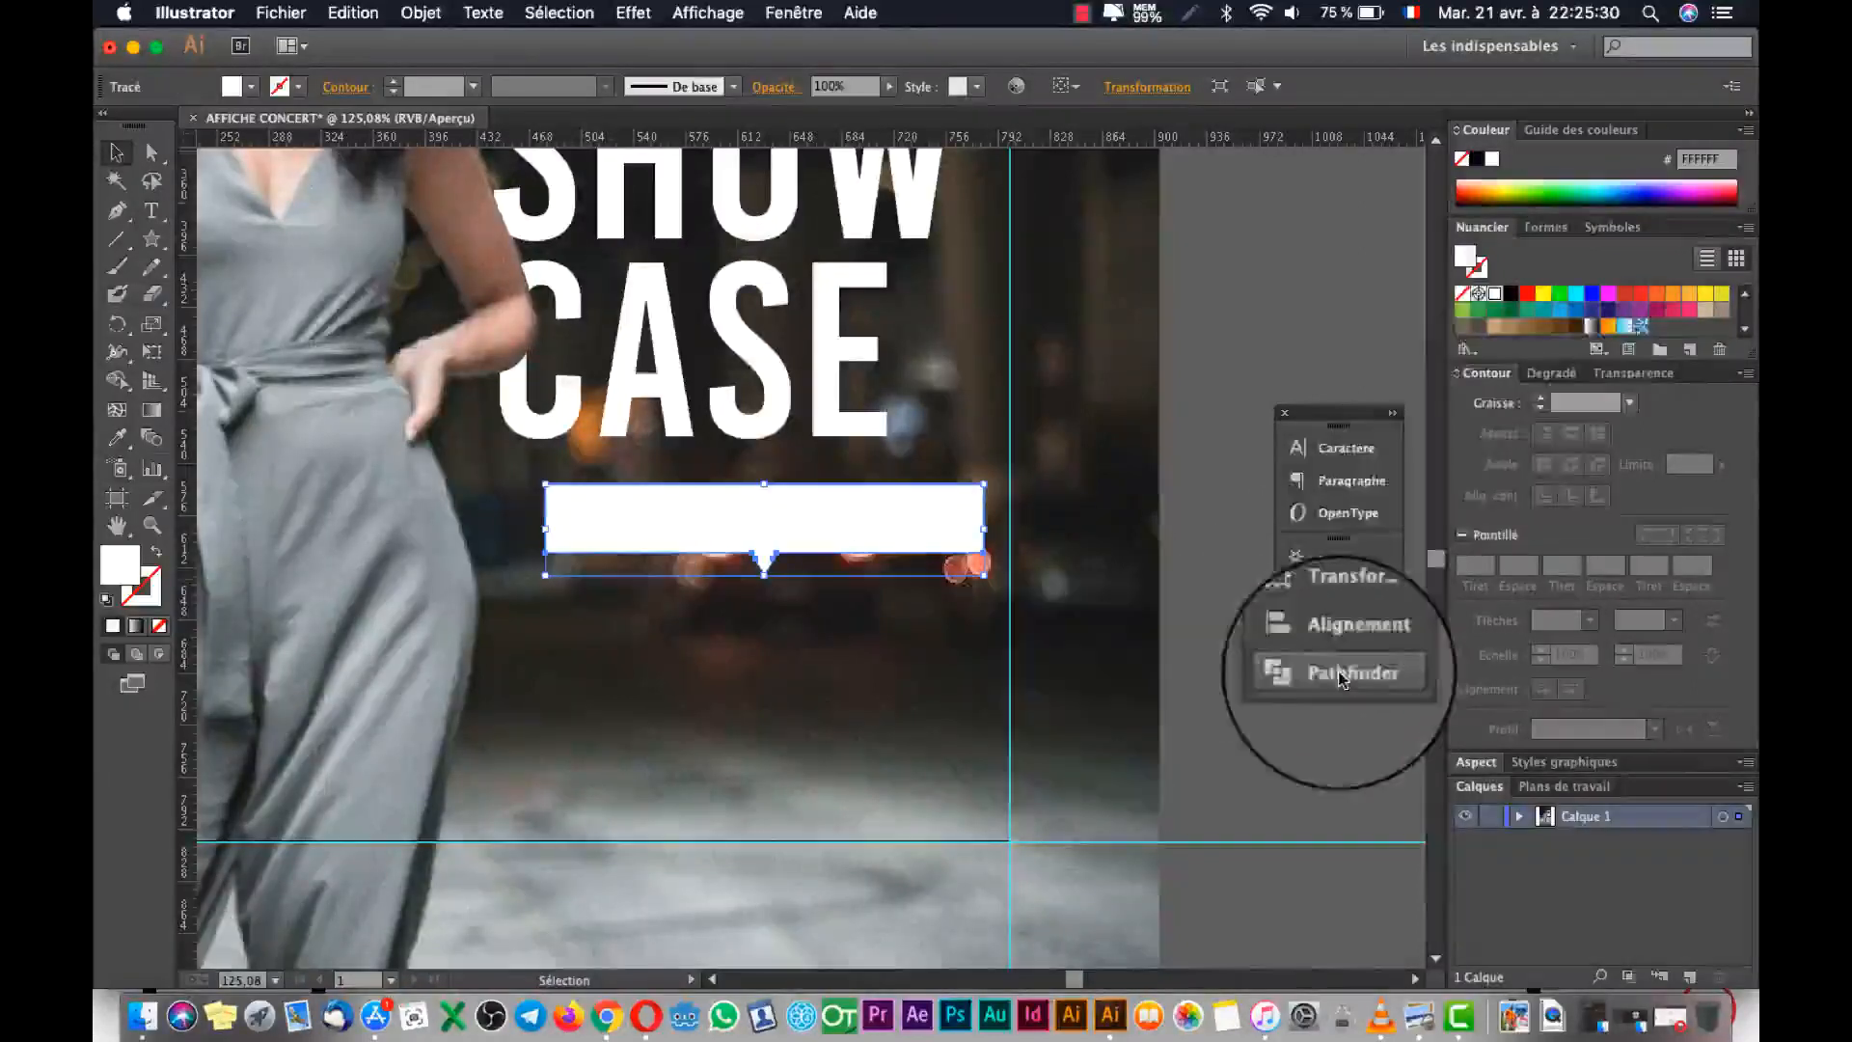
pyautogui.click(1527, 292)
pyautogui.click(1273, 338)
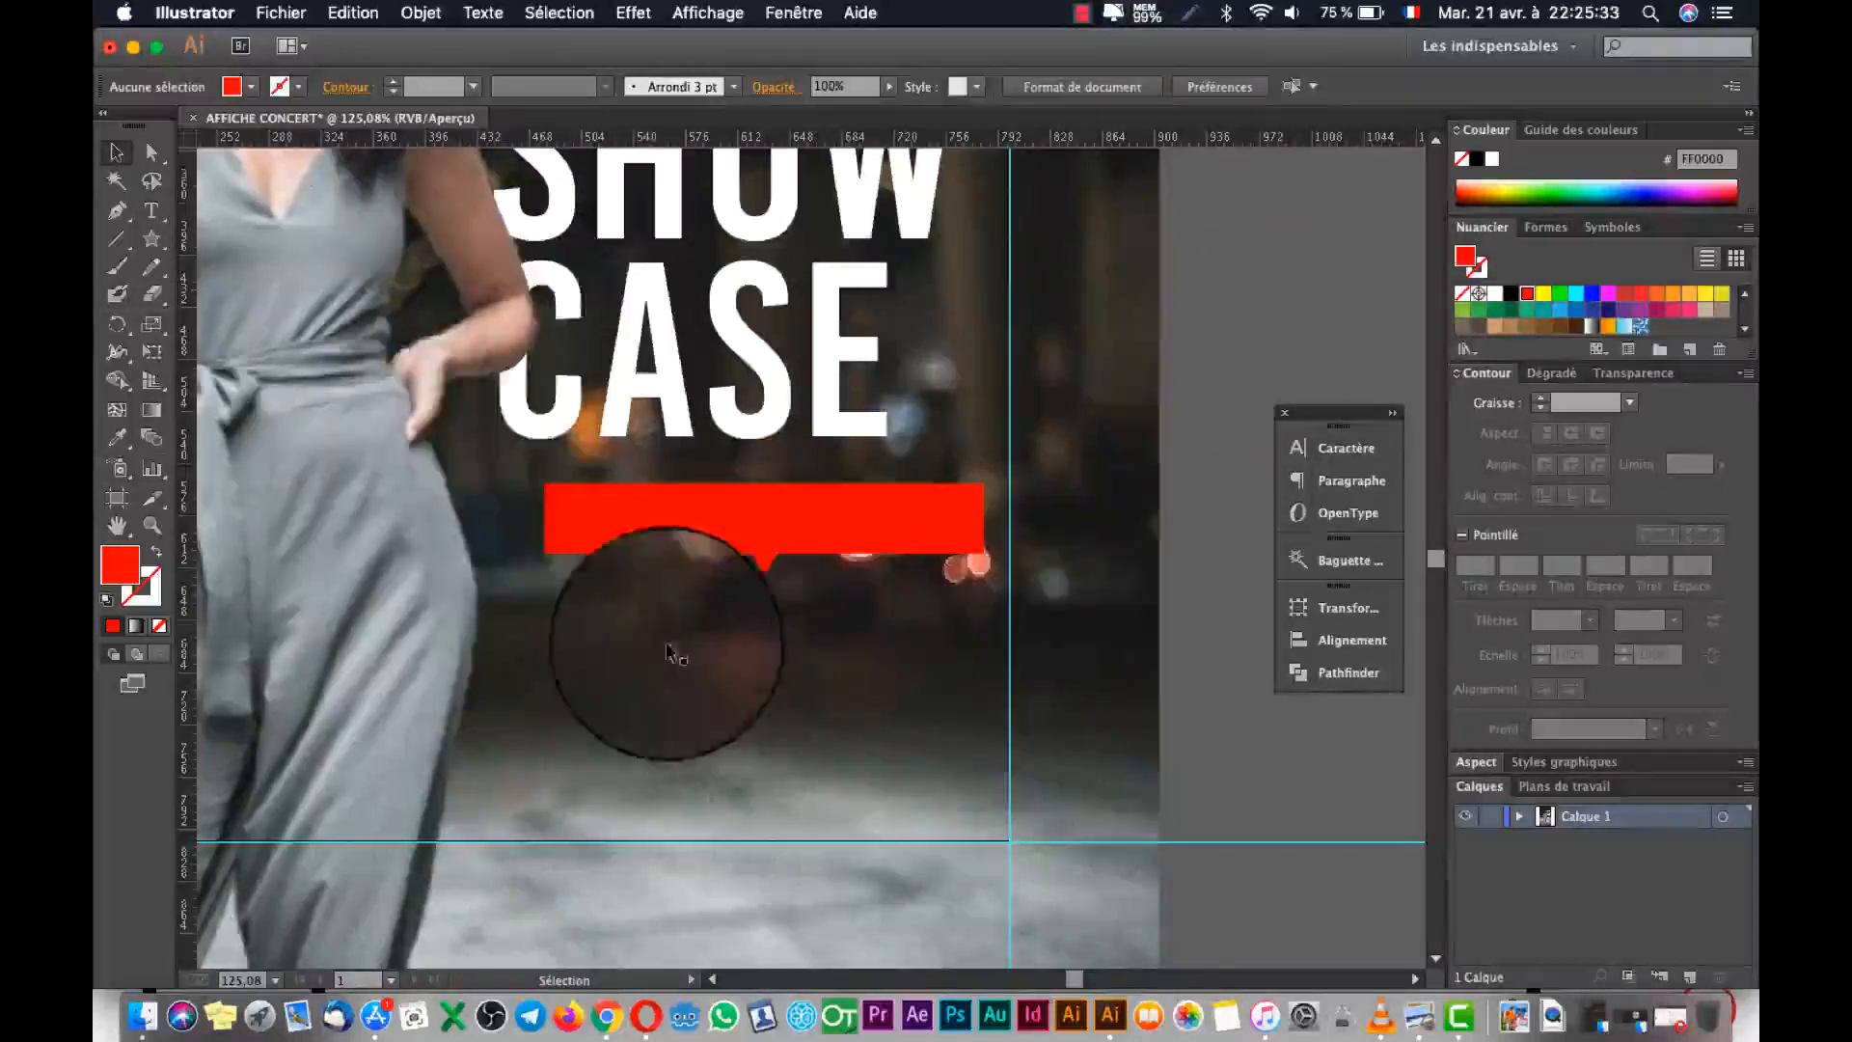
# Add a point text reading CONFINÉ below the red callout.
pyautogui.click(152, 210)
pyautogui.click(1163, 774)
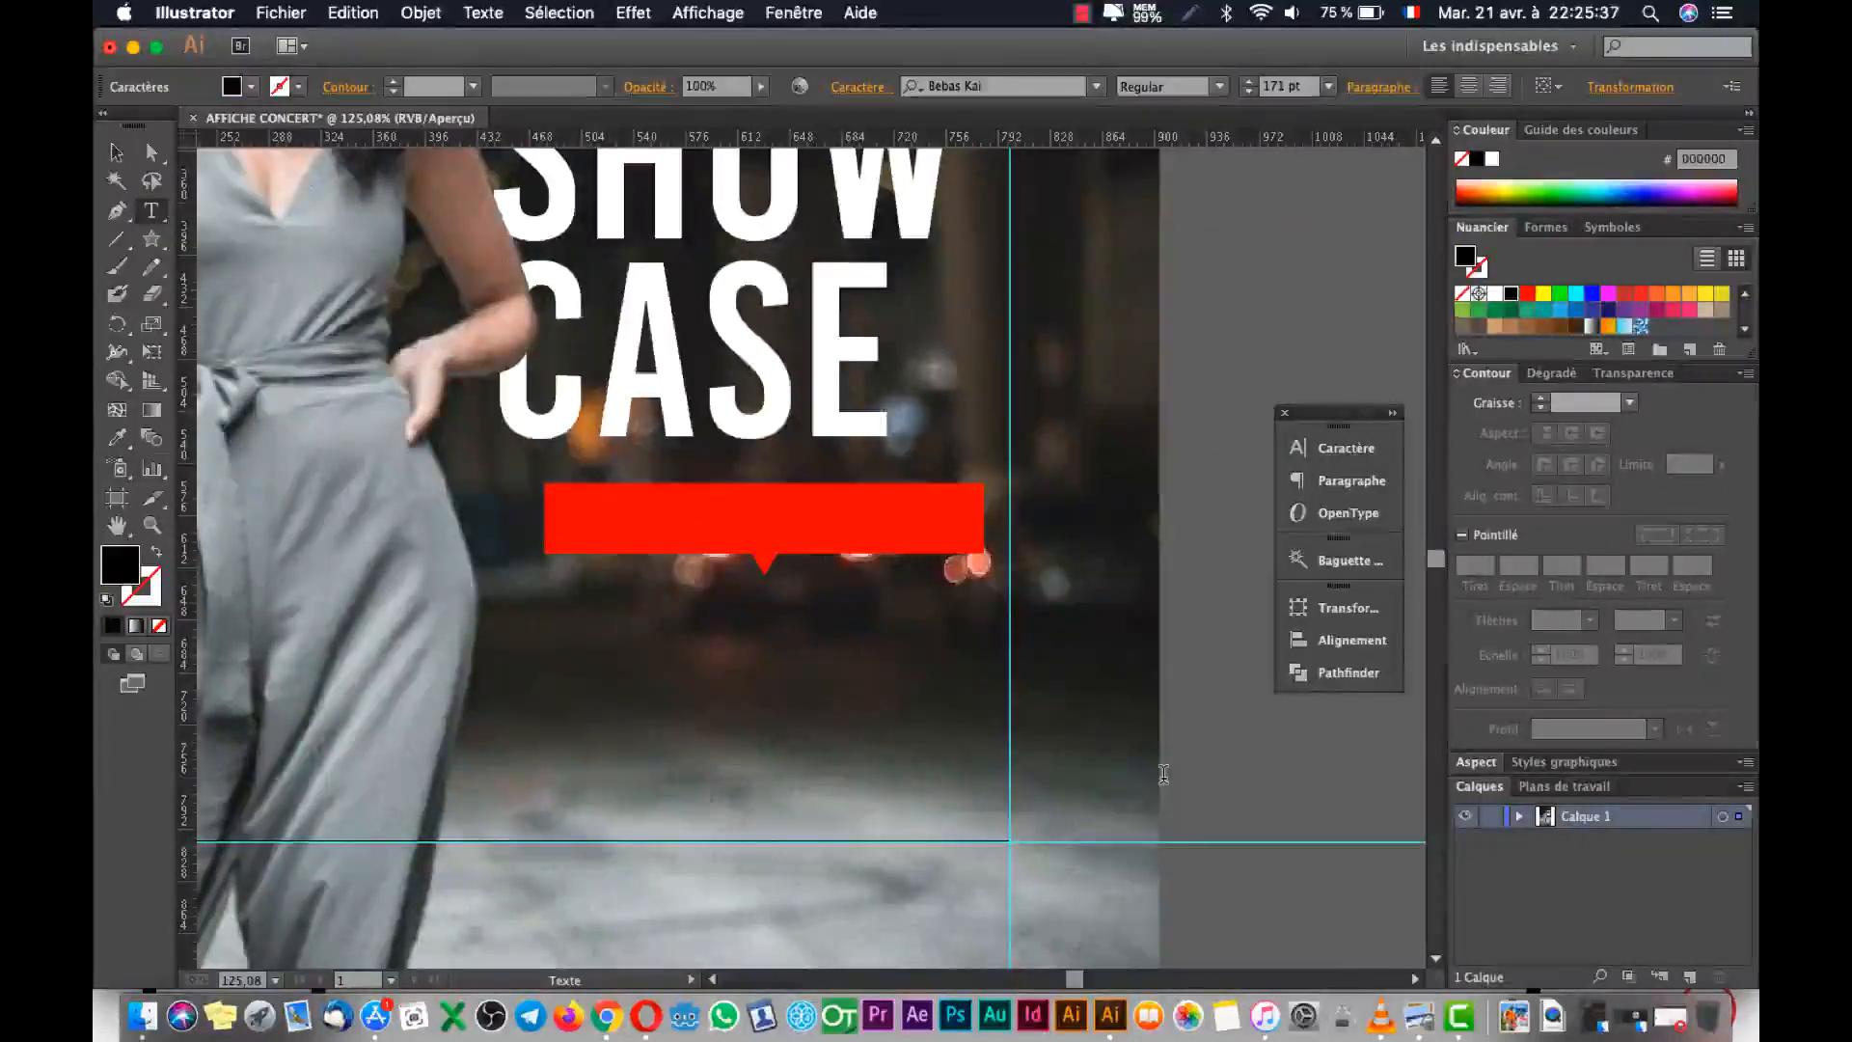
pyautogui.write('C')
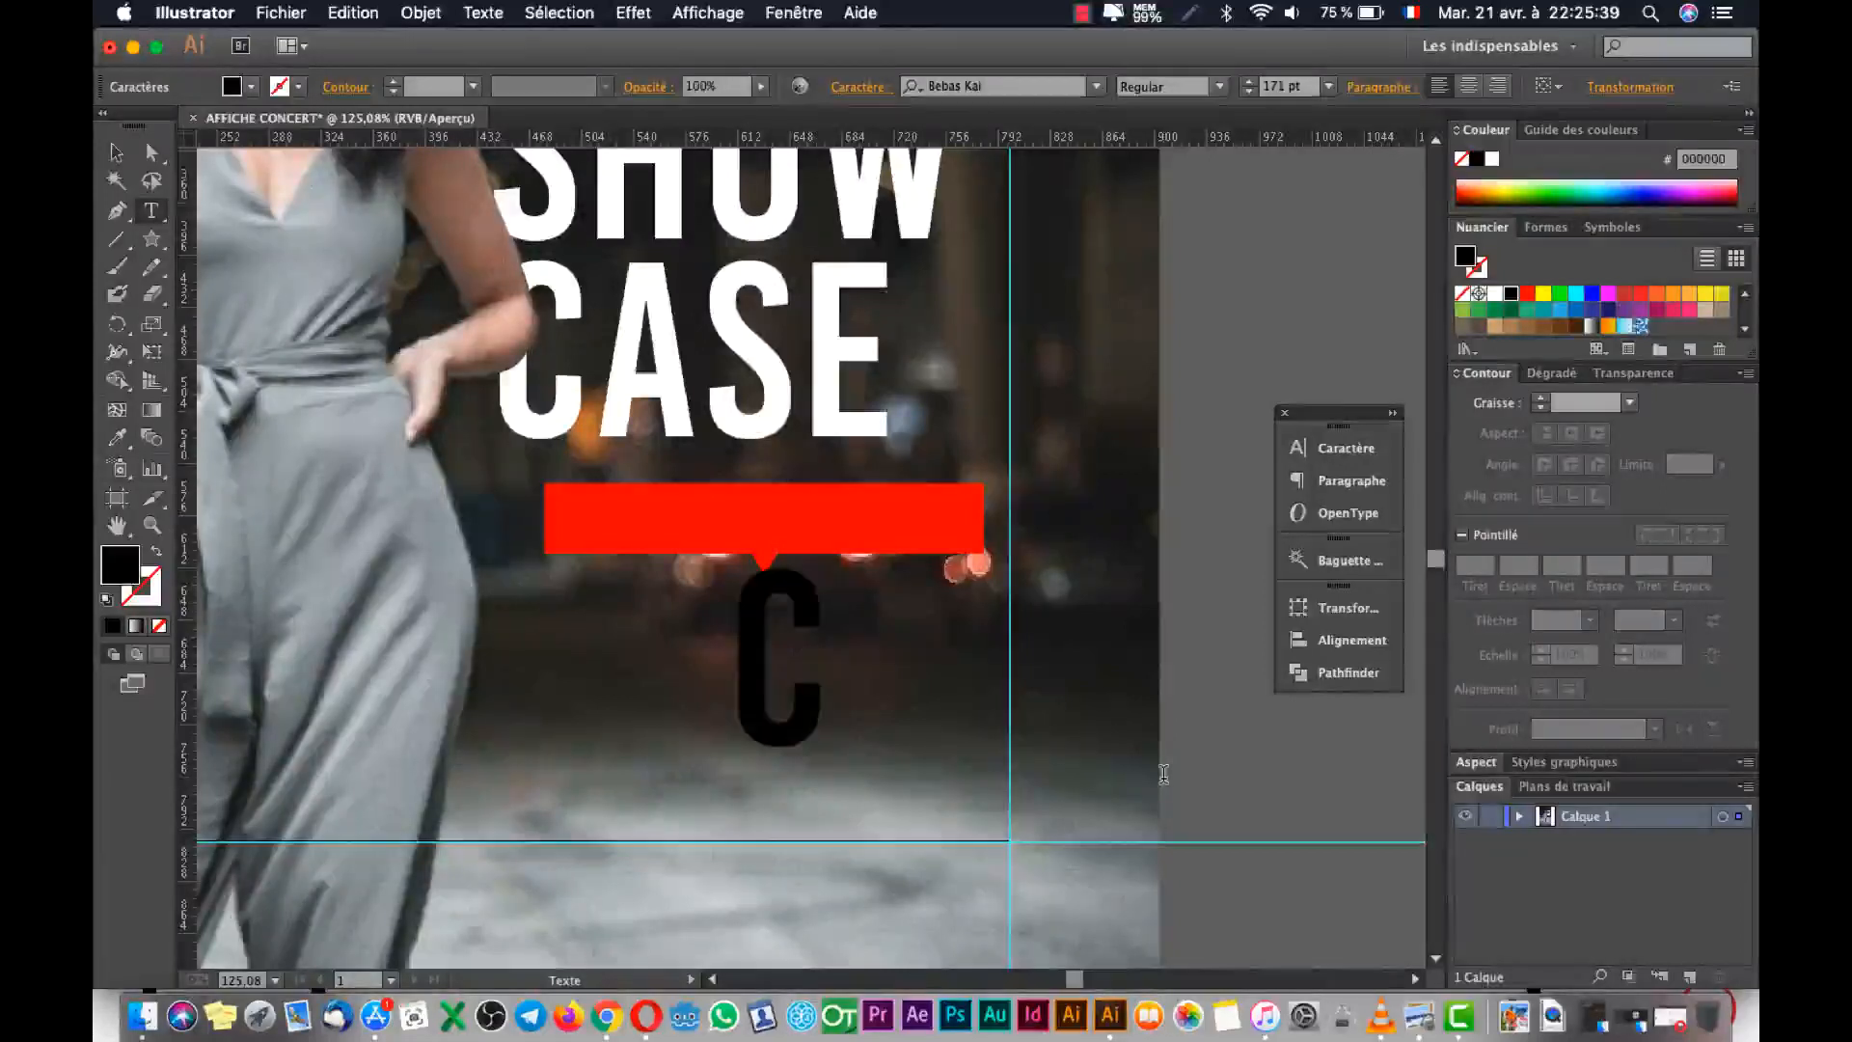
pyautogui.write('ON')
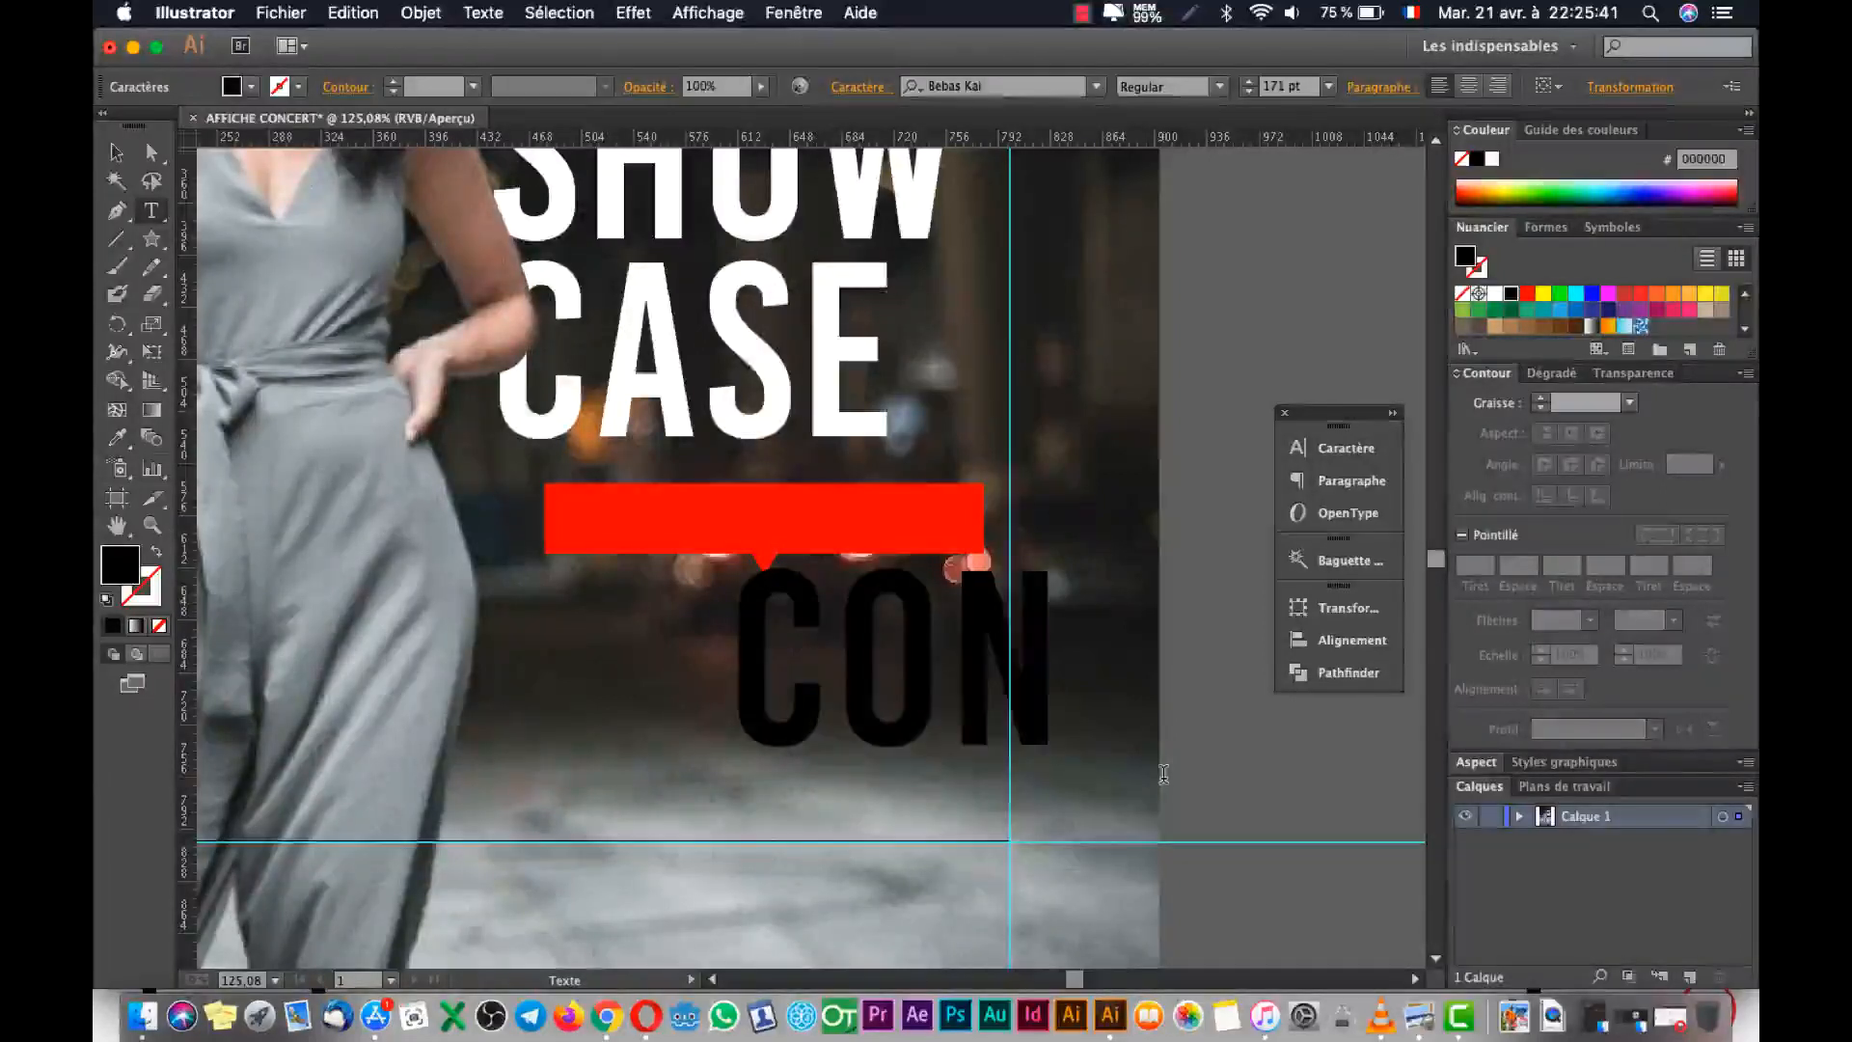
pyautogui.write('FIN')
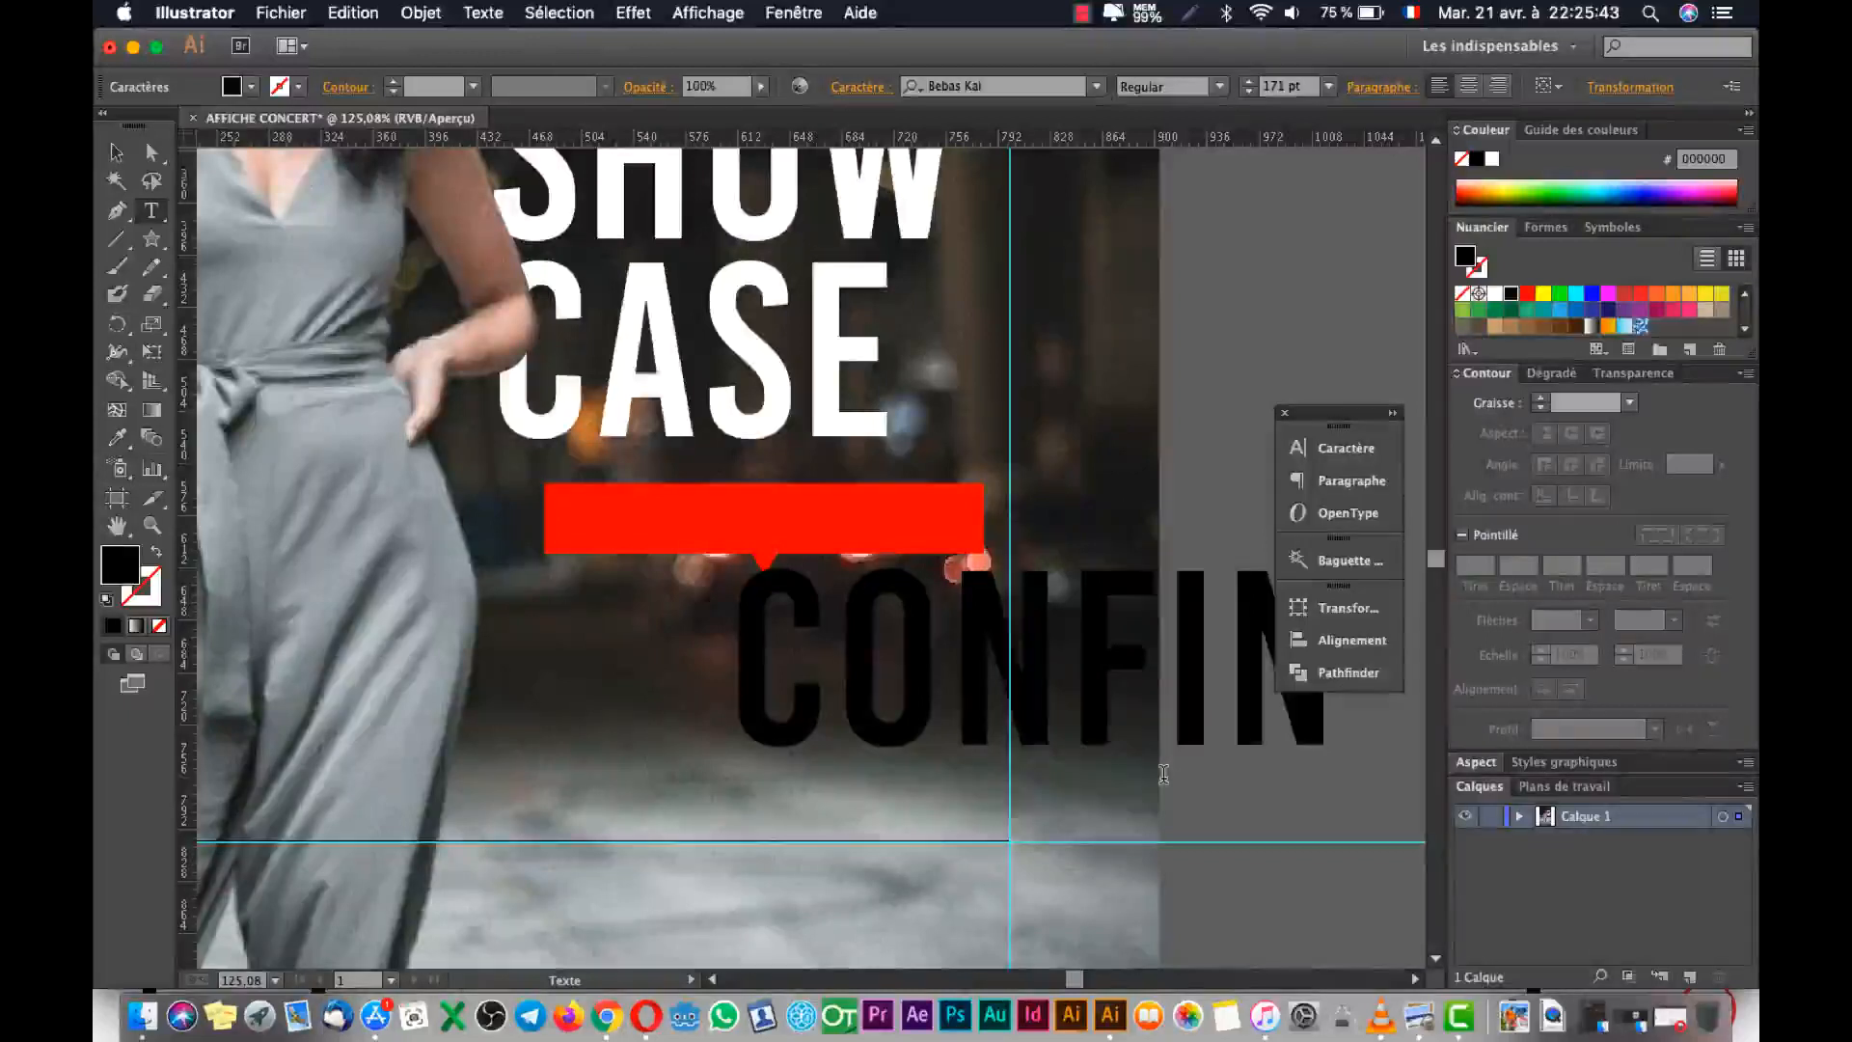
pyautogui.write('E')
pyautogui.press('Escape')
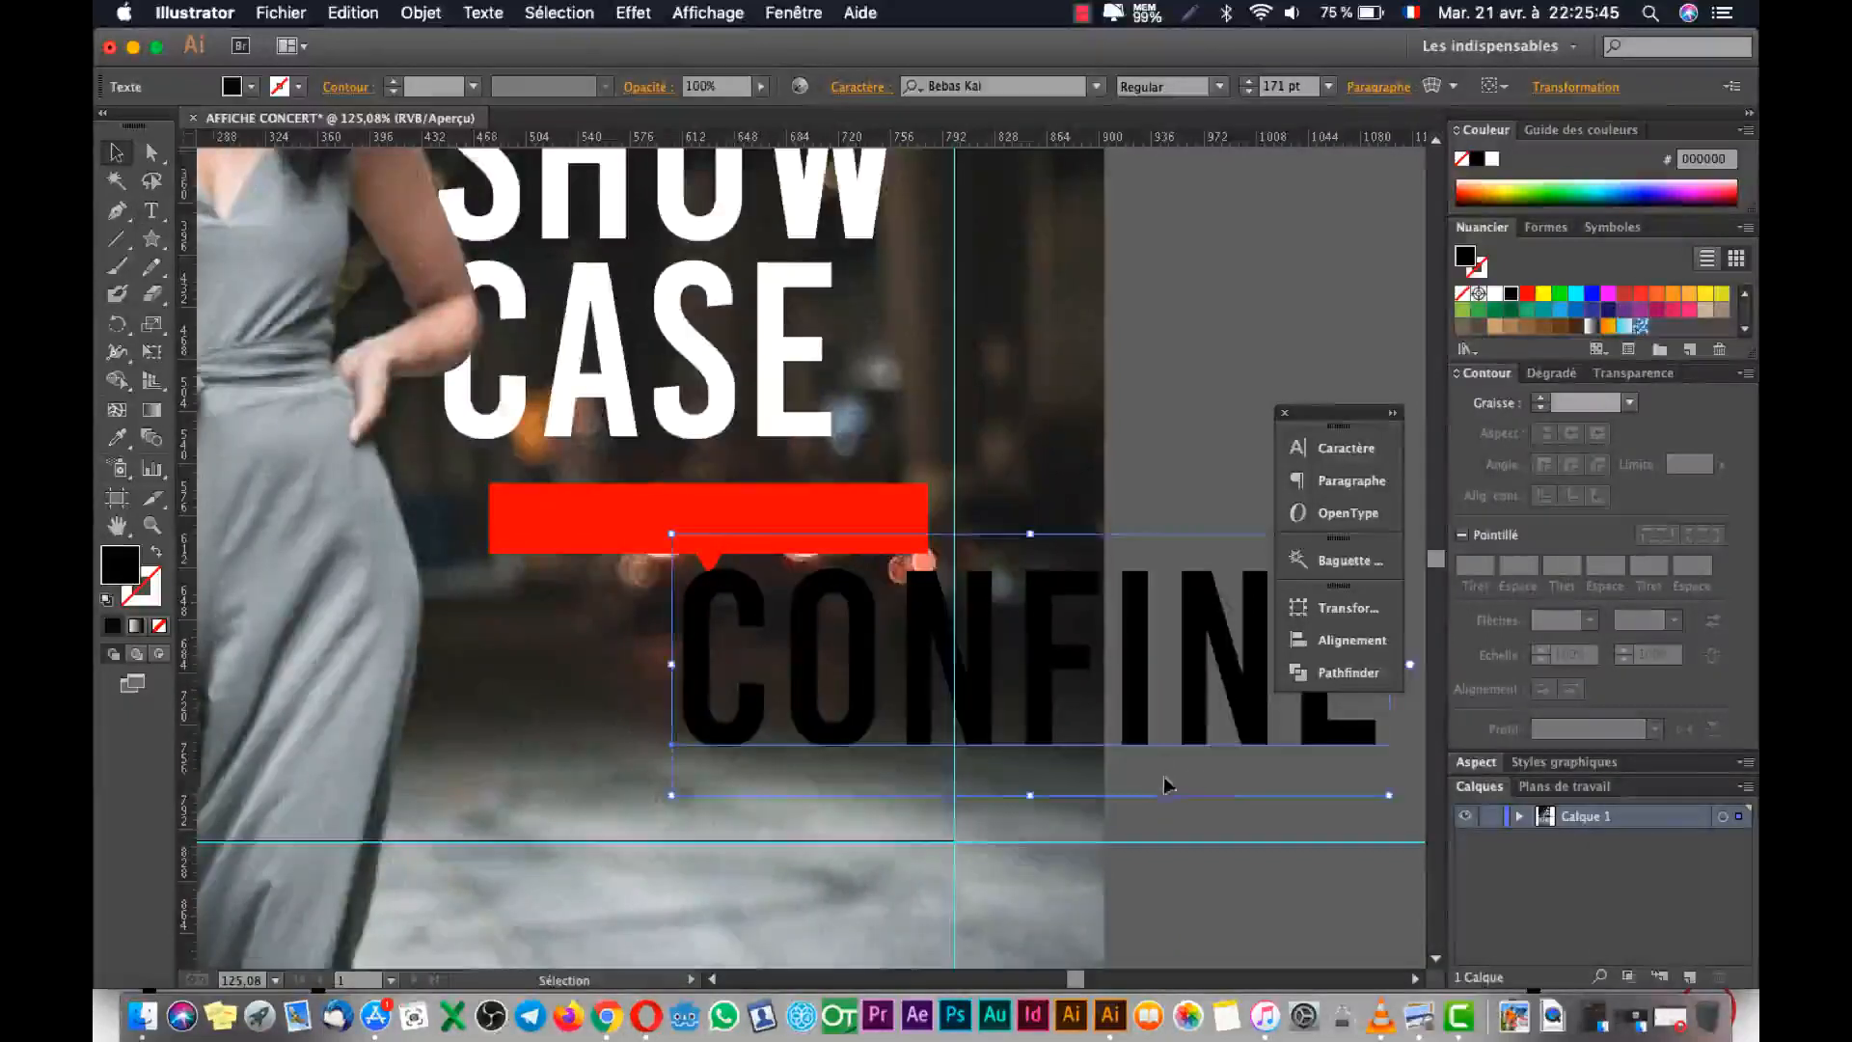
# Scale the CONFINÉ text down to 73,15 pt and fit it over the red callout.
pyautogui.moveTo(672, 799); pyautogui.dragTo(635, 546)
pyautogui.scroll(5, 743, 285)
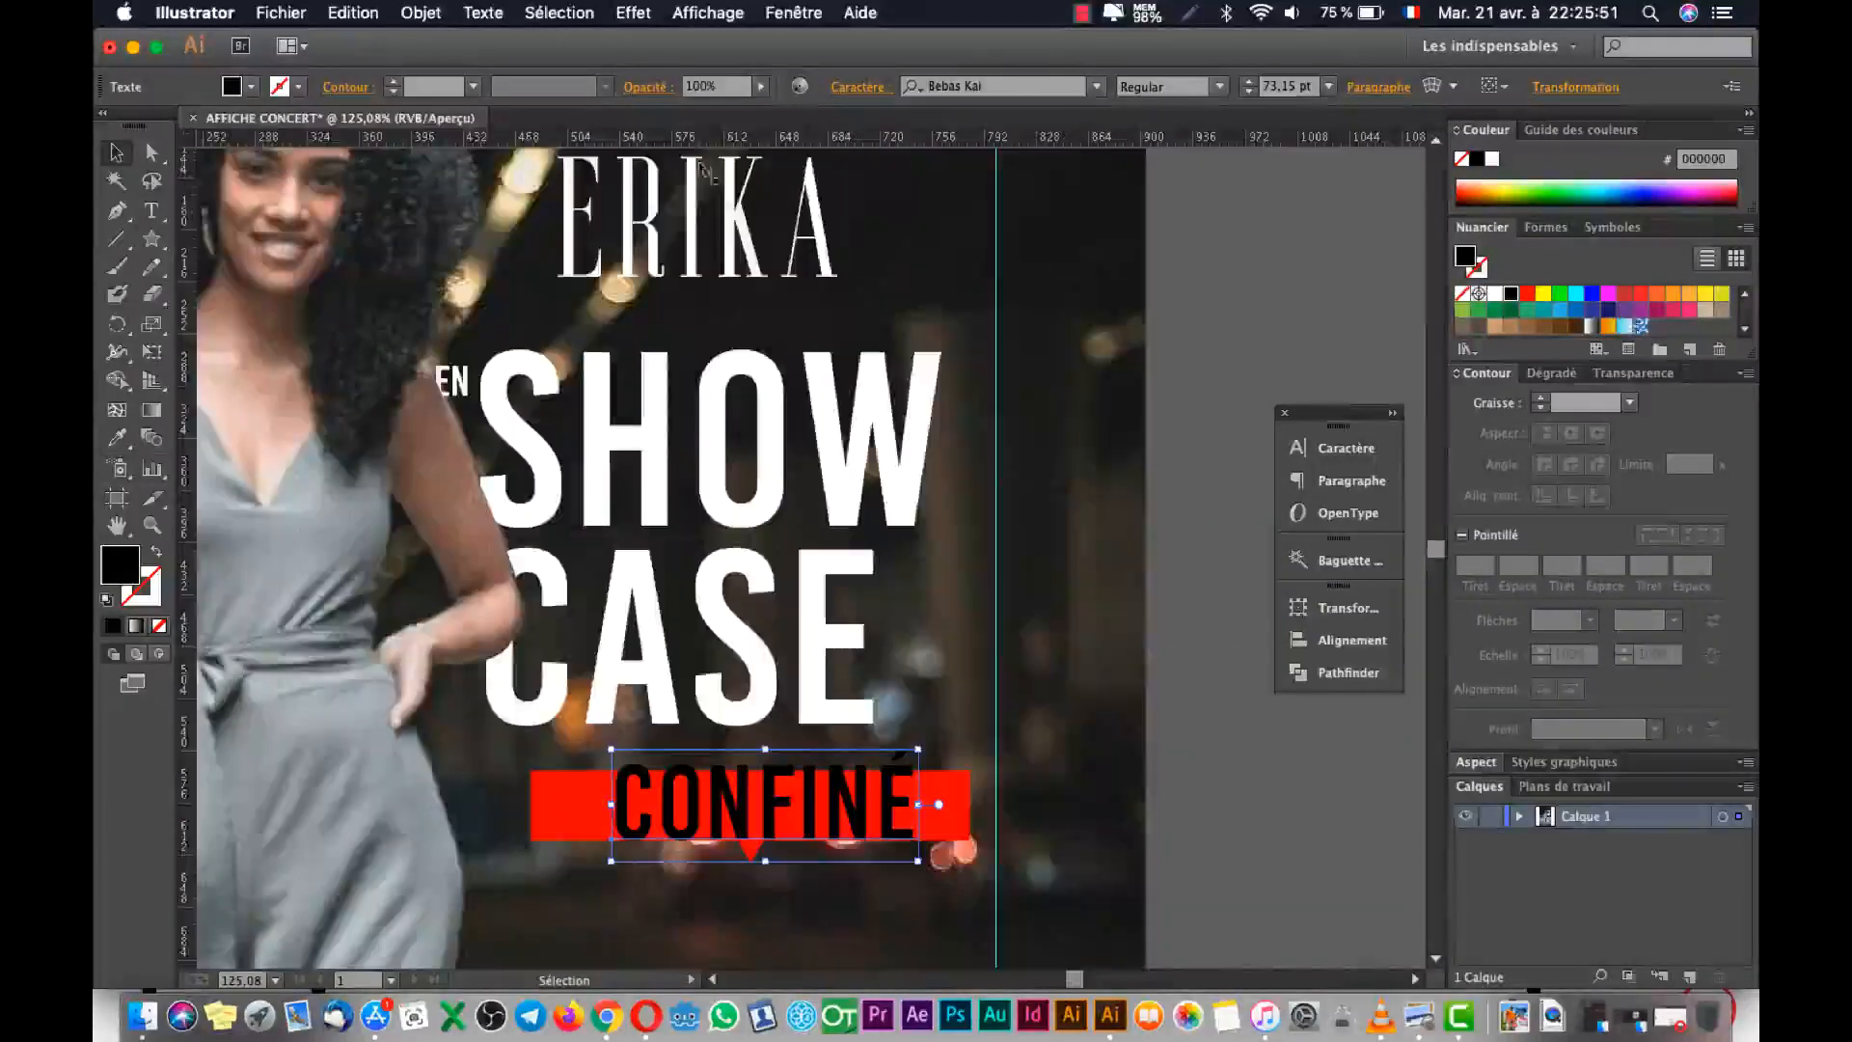
pyautogui.scroll(-5, 971, 509)
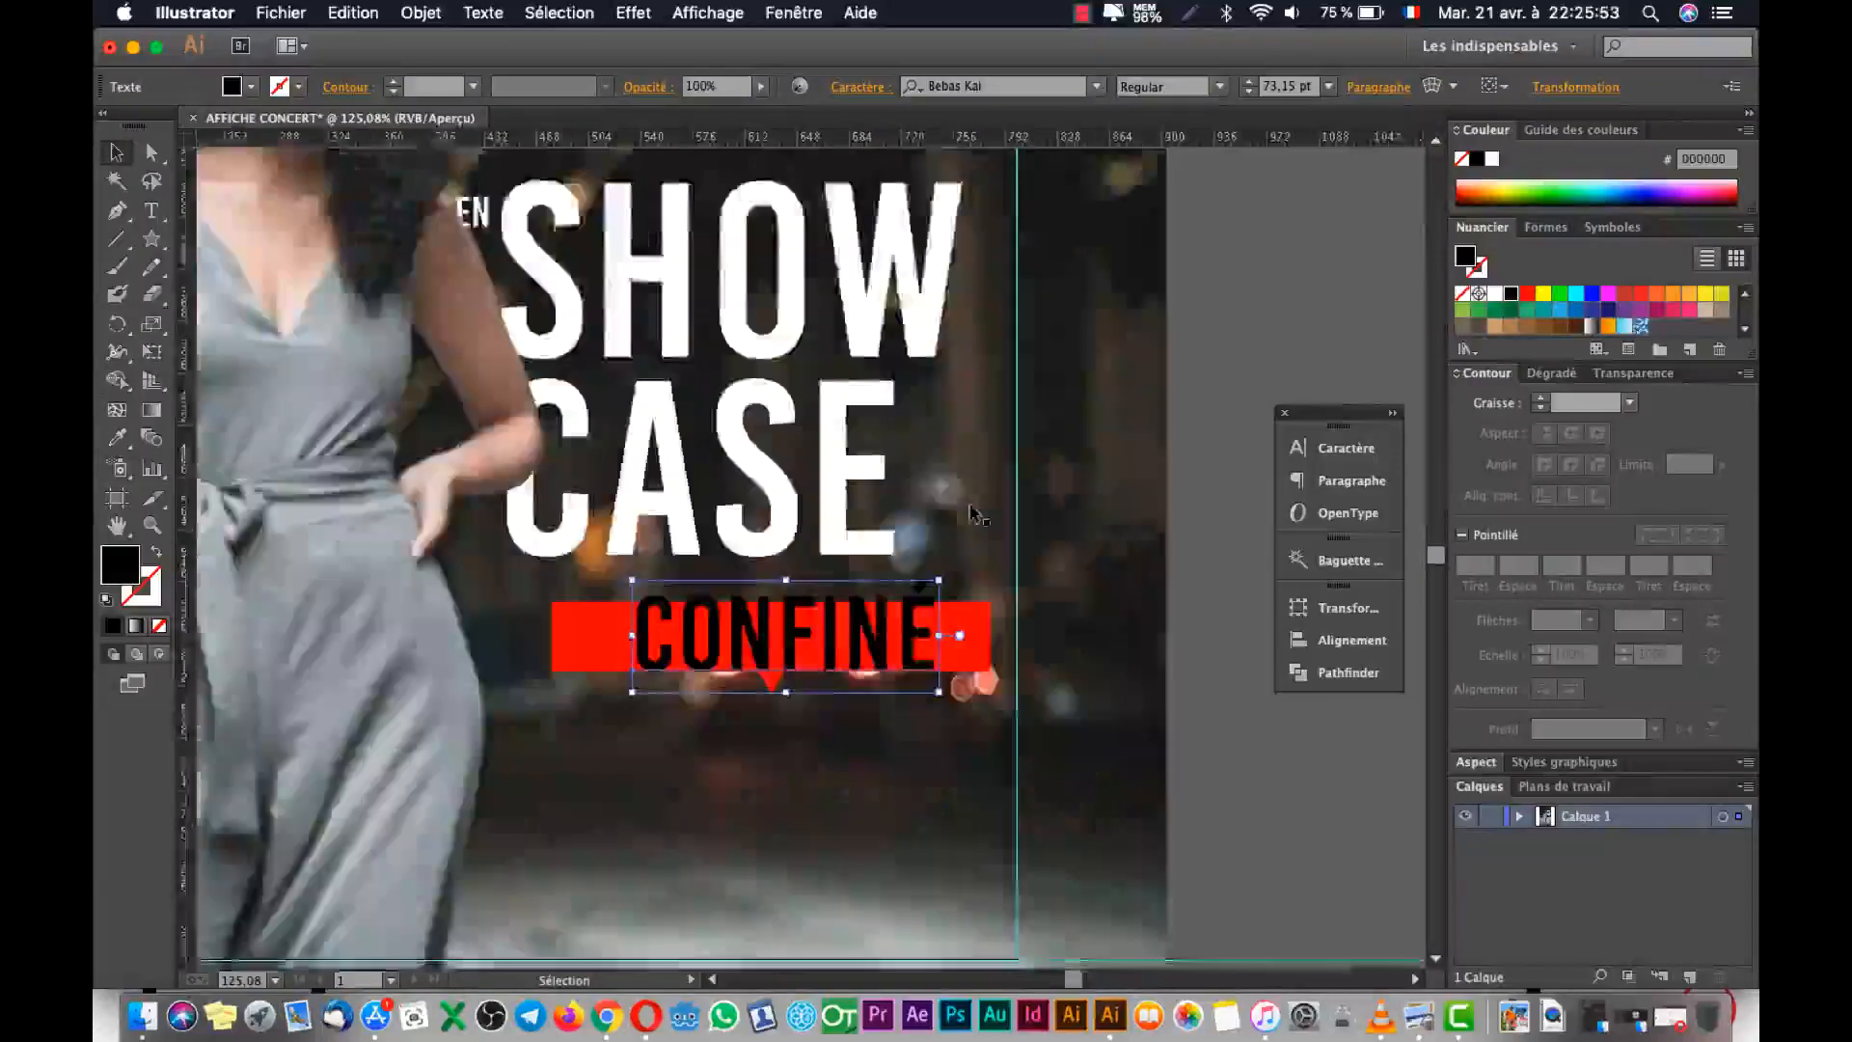
# Check the reference poster's CONFINÉ lettering and change the CONFINÉ text's font to Neris Thin.
pyautogui.press('super+Tab')
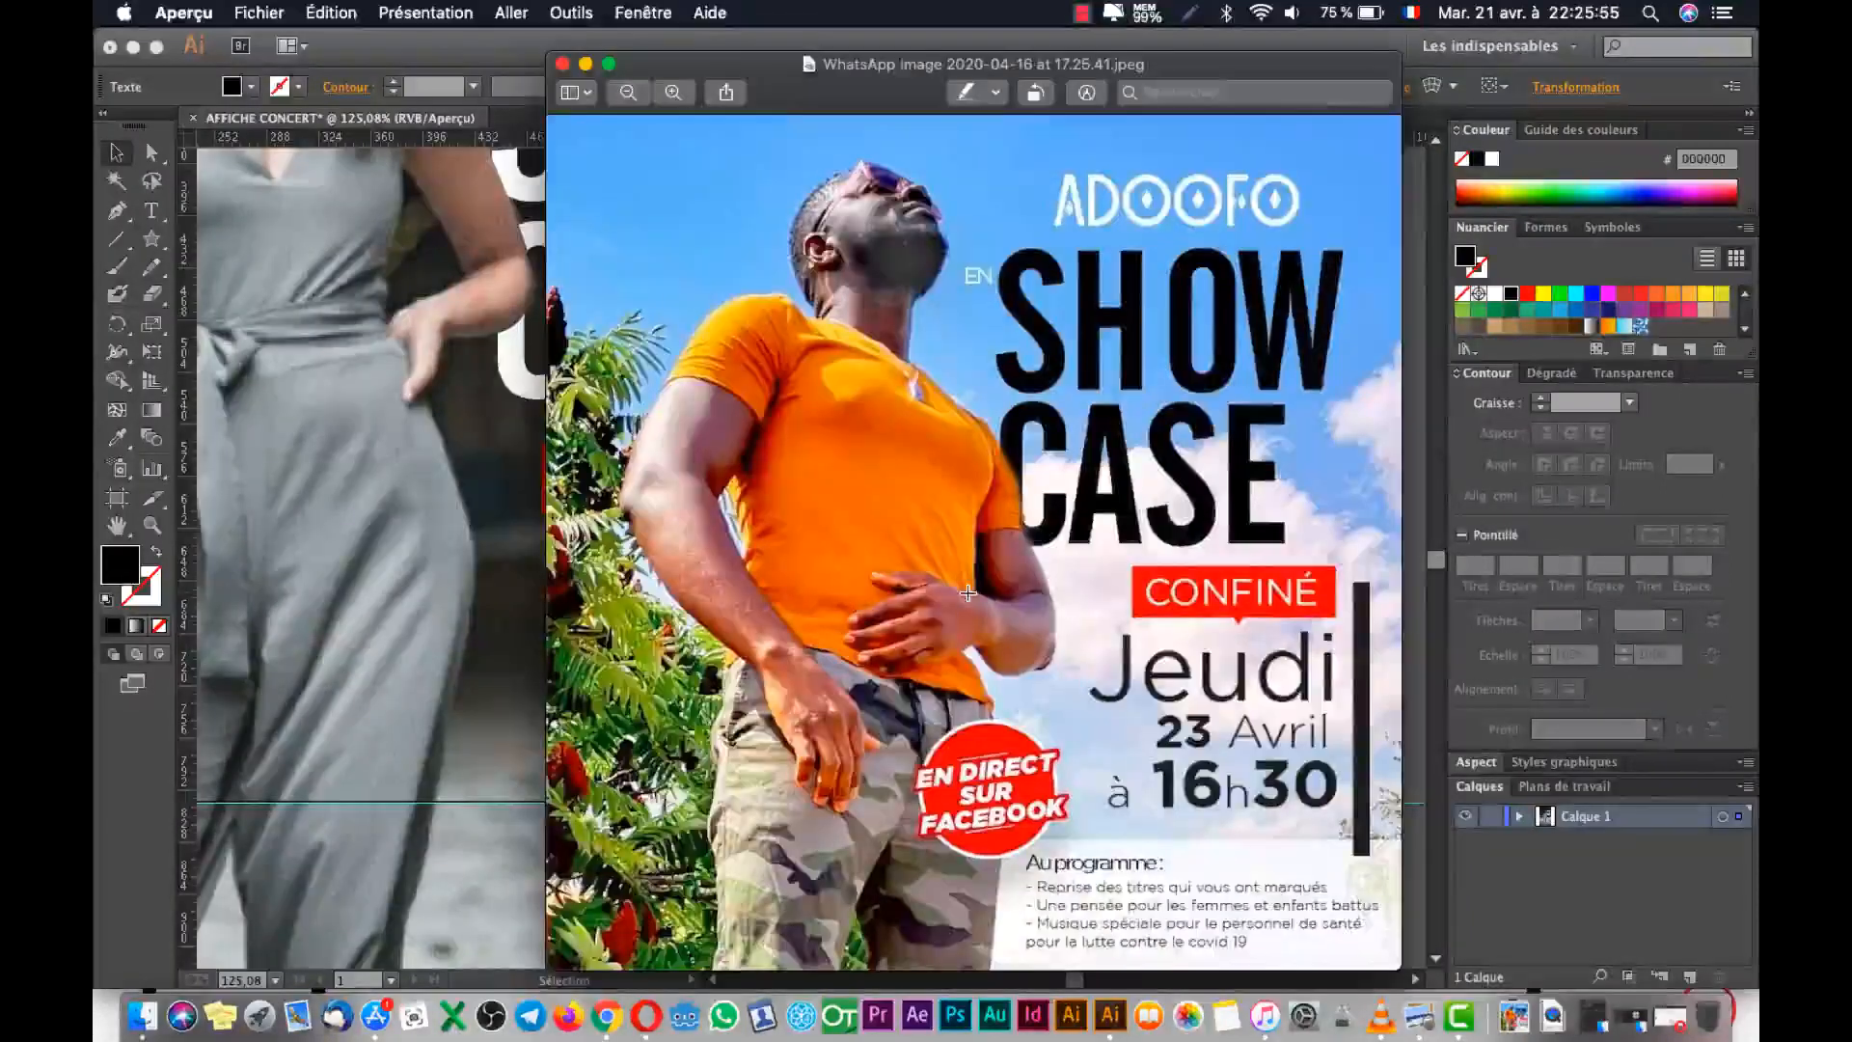
pyautogui.press('super+Tab')
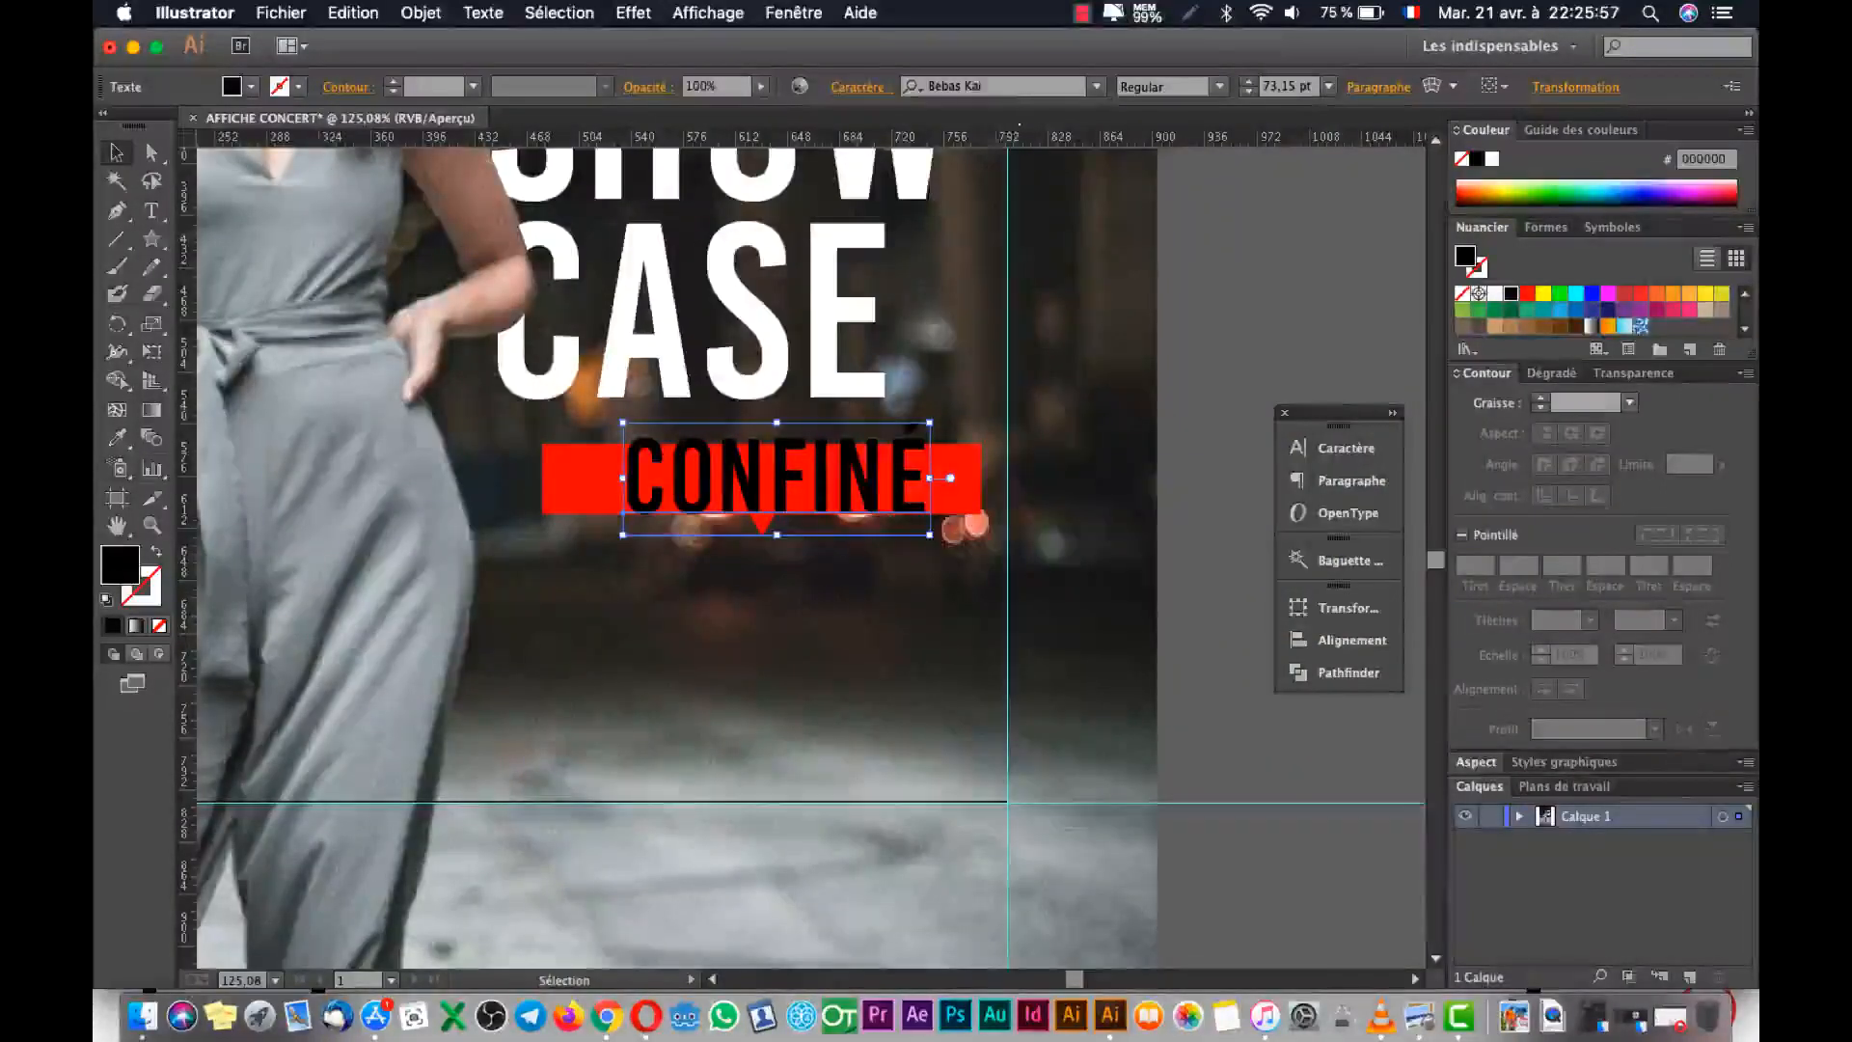
pyautogui.click(978, 88)
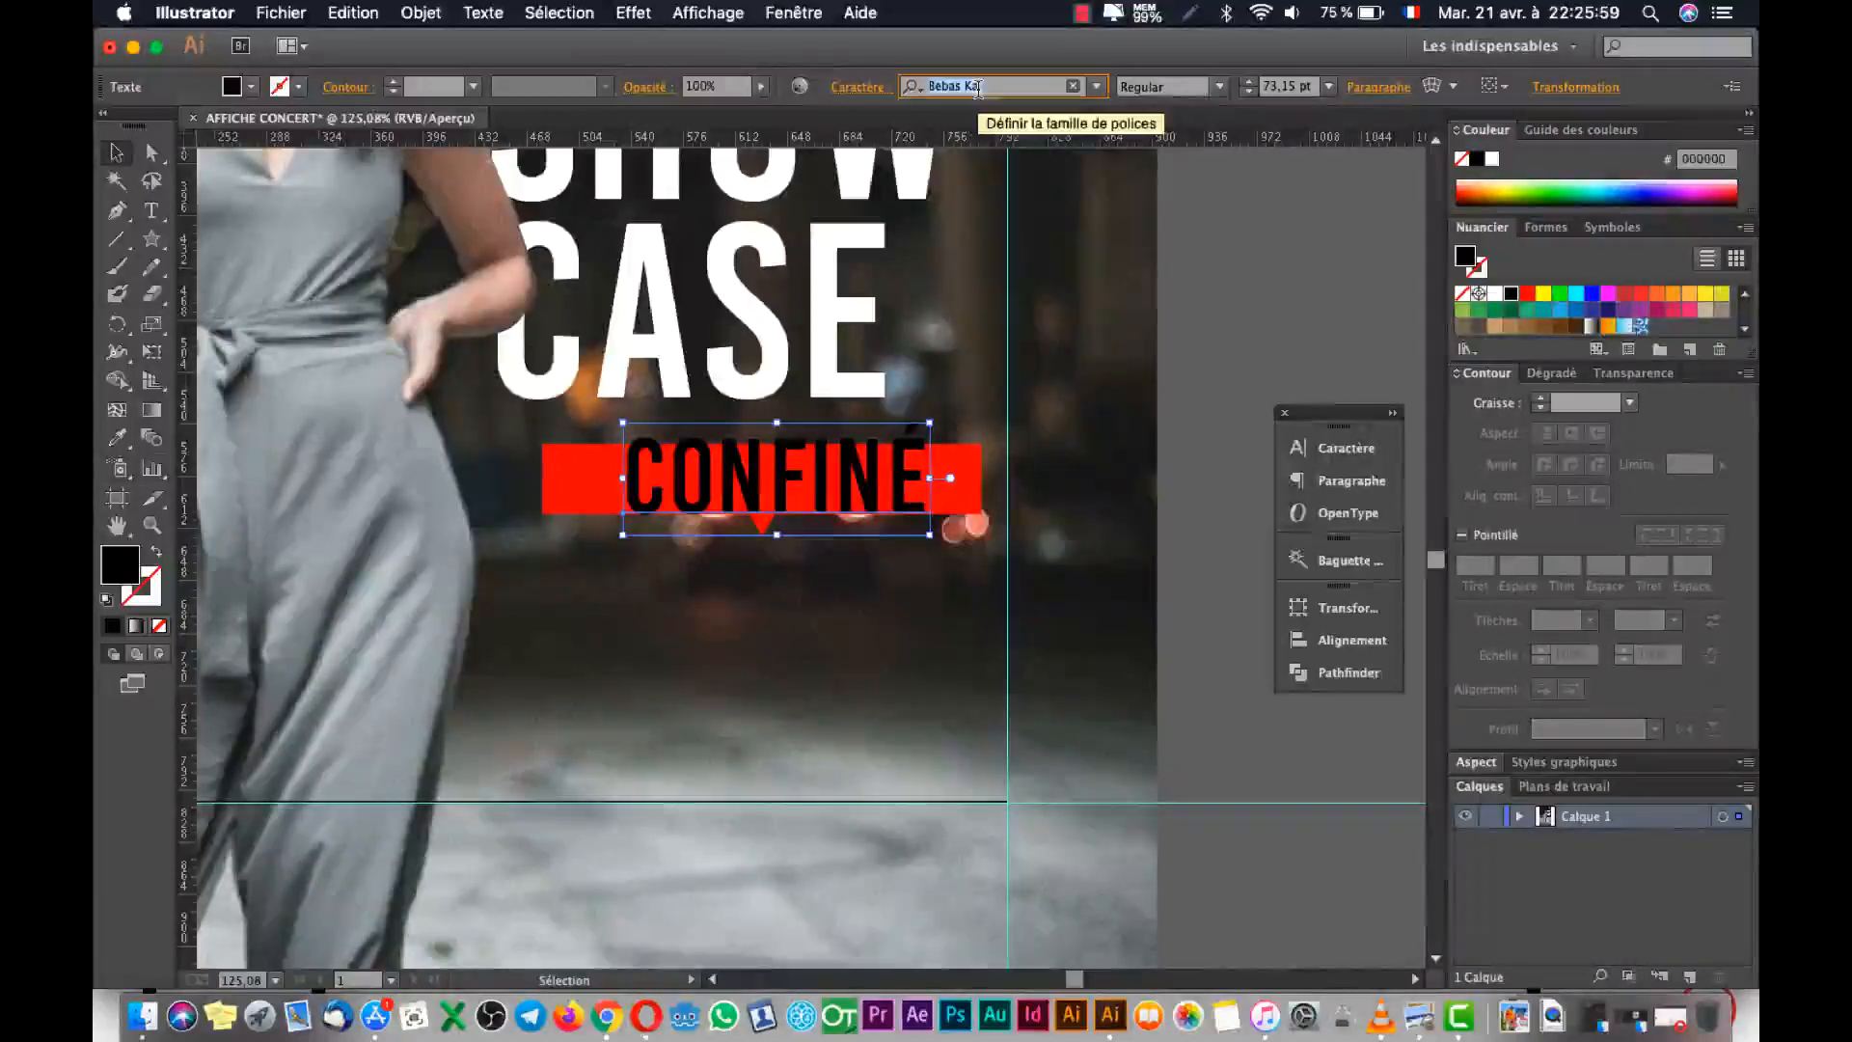
pyautogui.write('la')
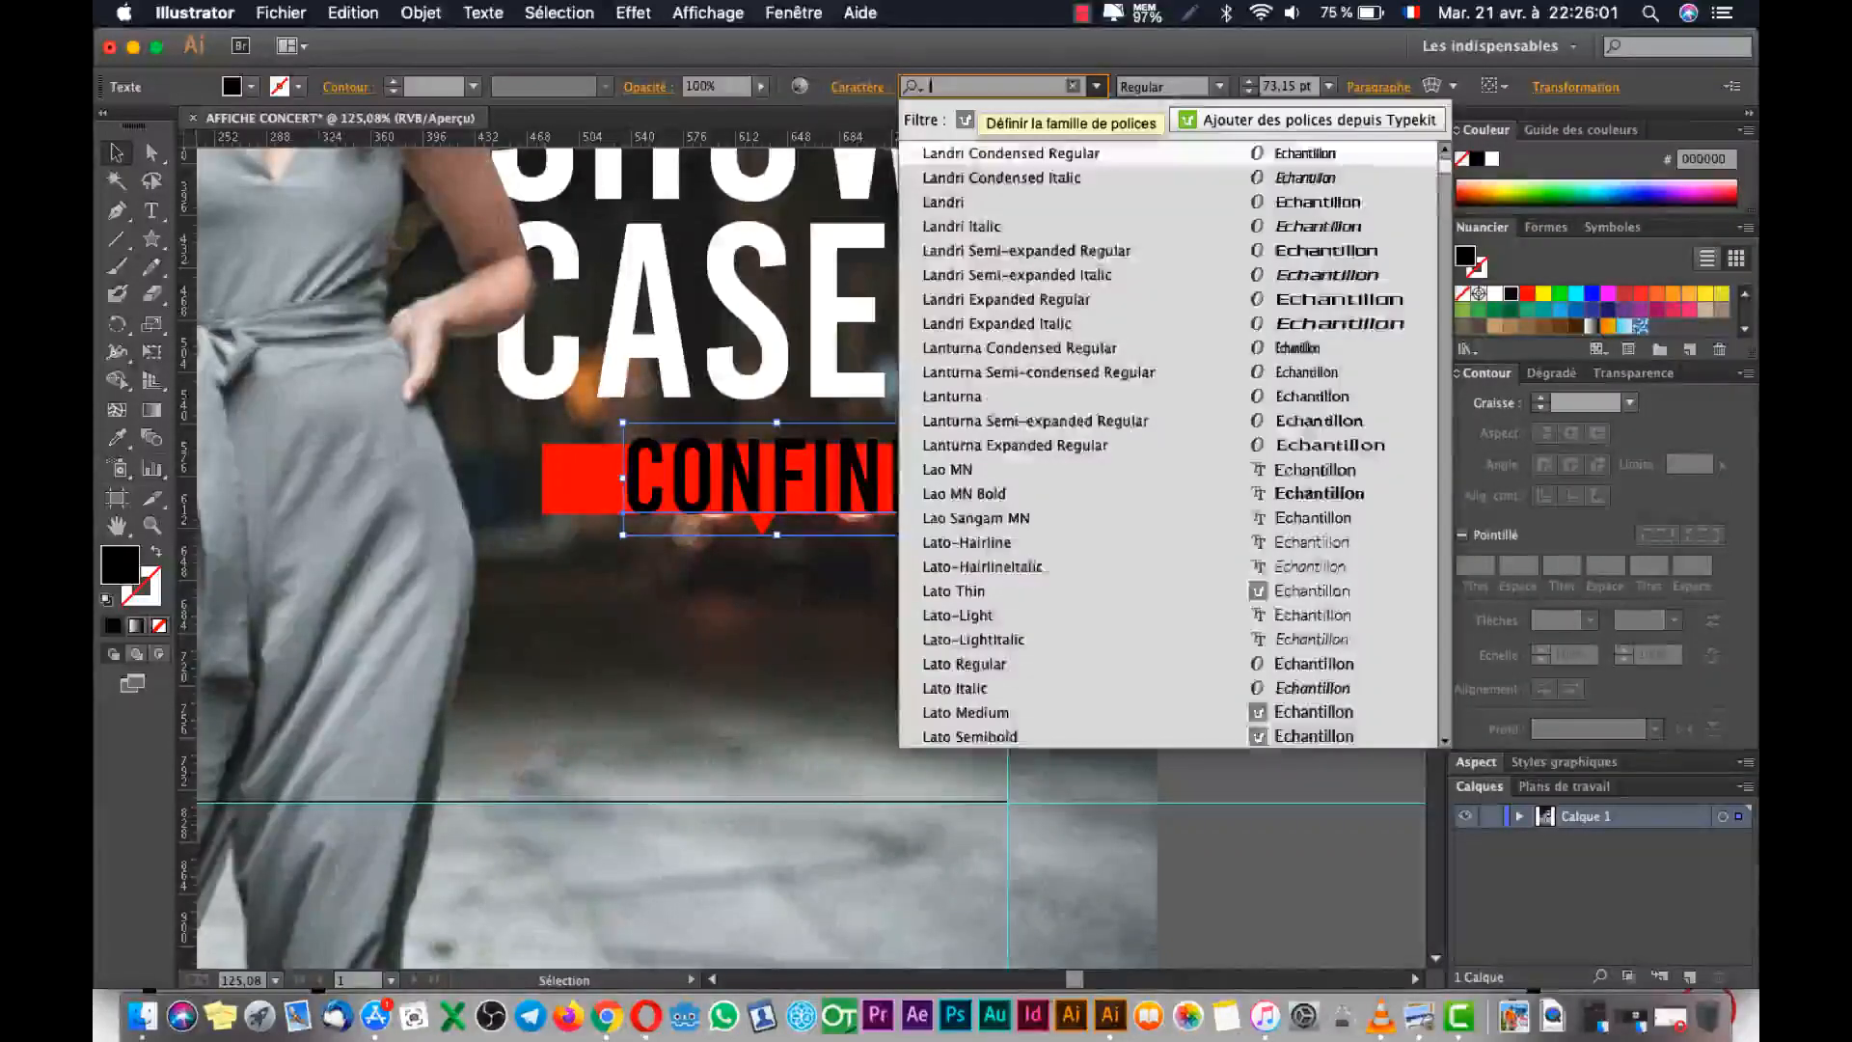
pyautogui.press('BackSpace')
pyautogui.press('BackSpace')
pyautogui.write('nevi')
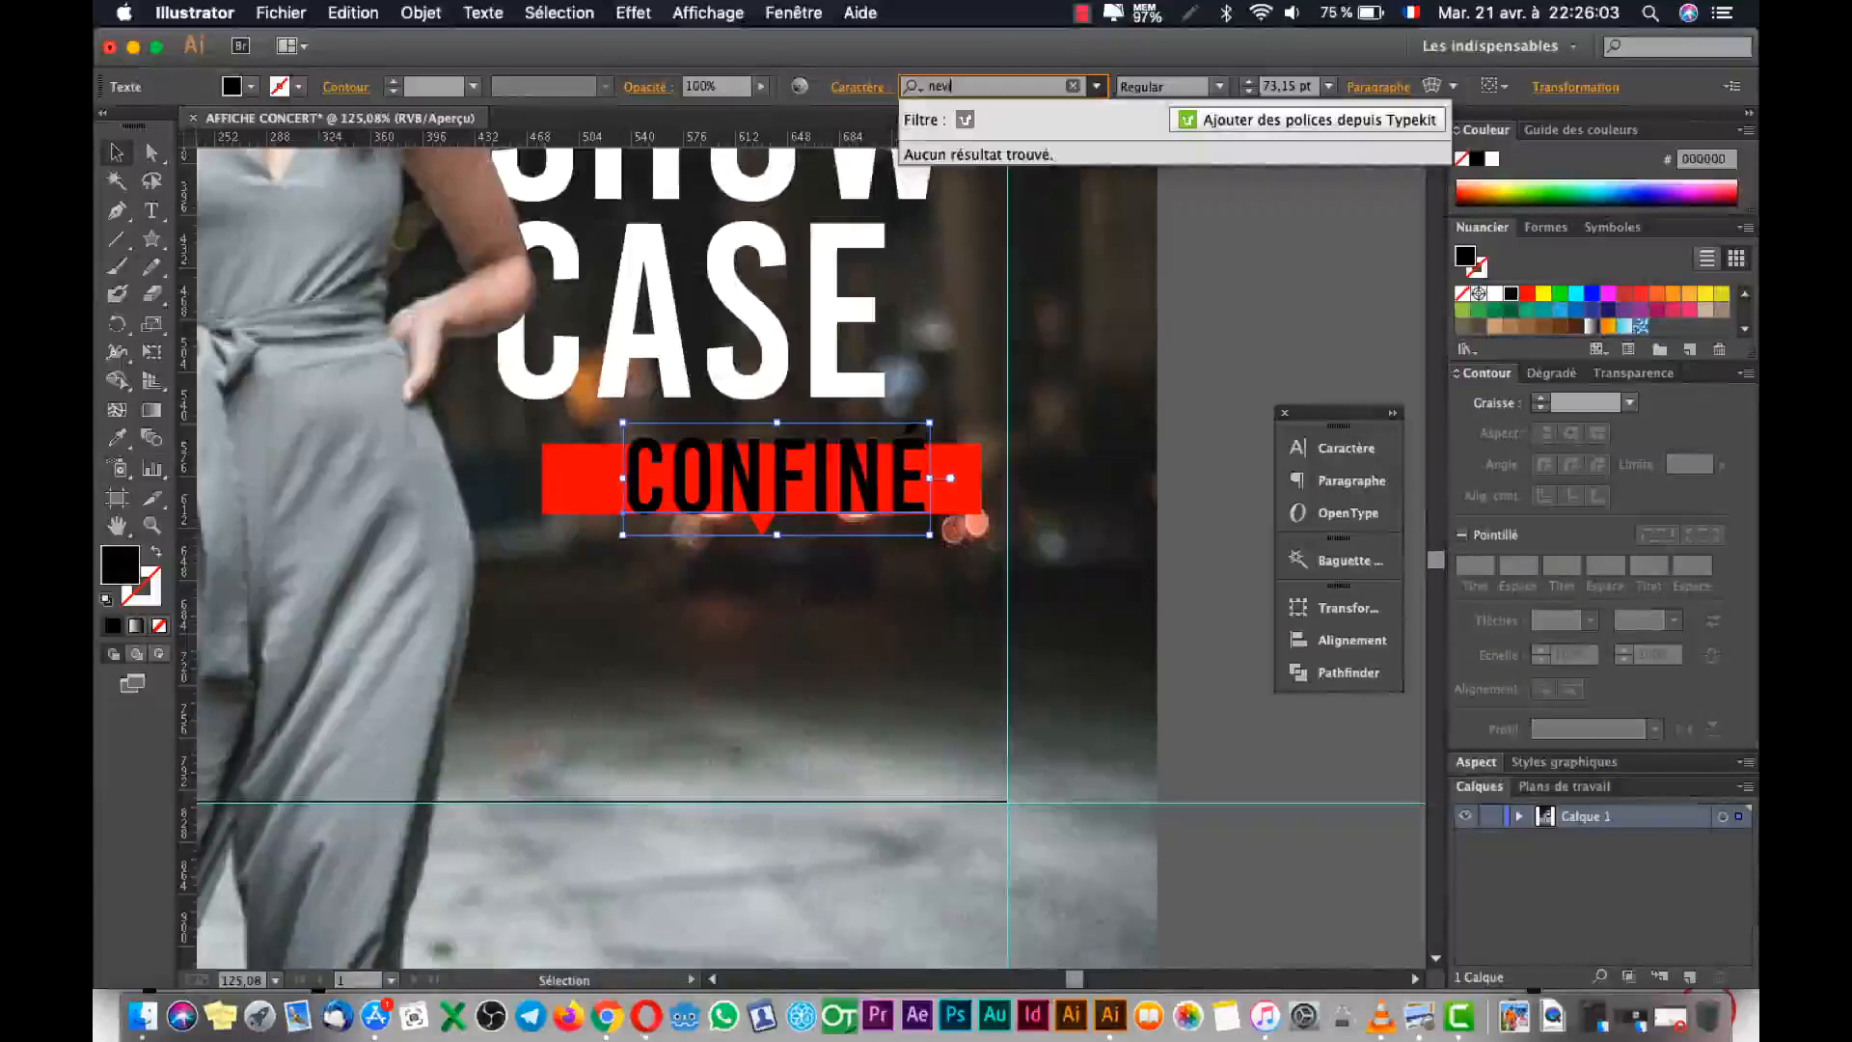
pyautogui.press('BackSpace')
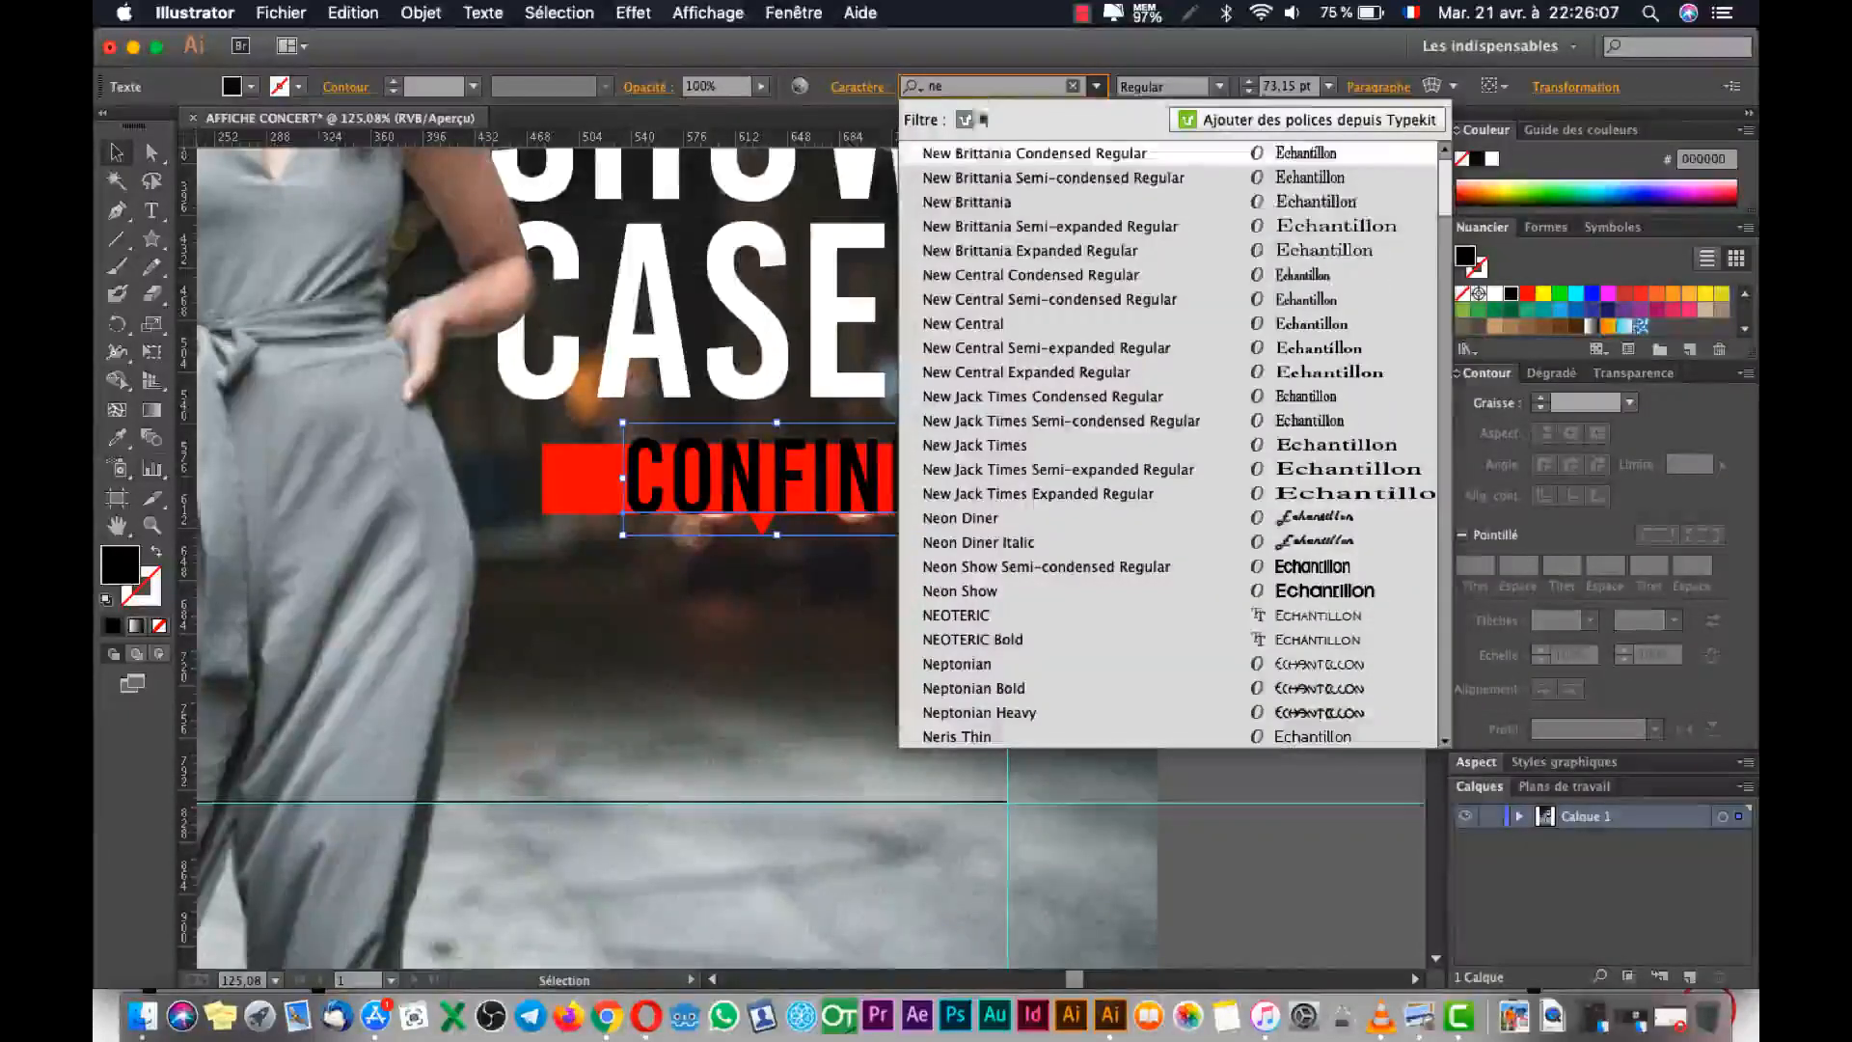
pyautogui.scroll(-8, 1045, 296)
pyautogui.scroll(-6, 1044, 297)
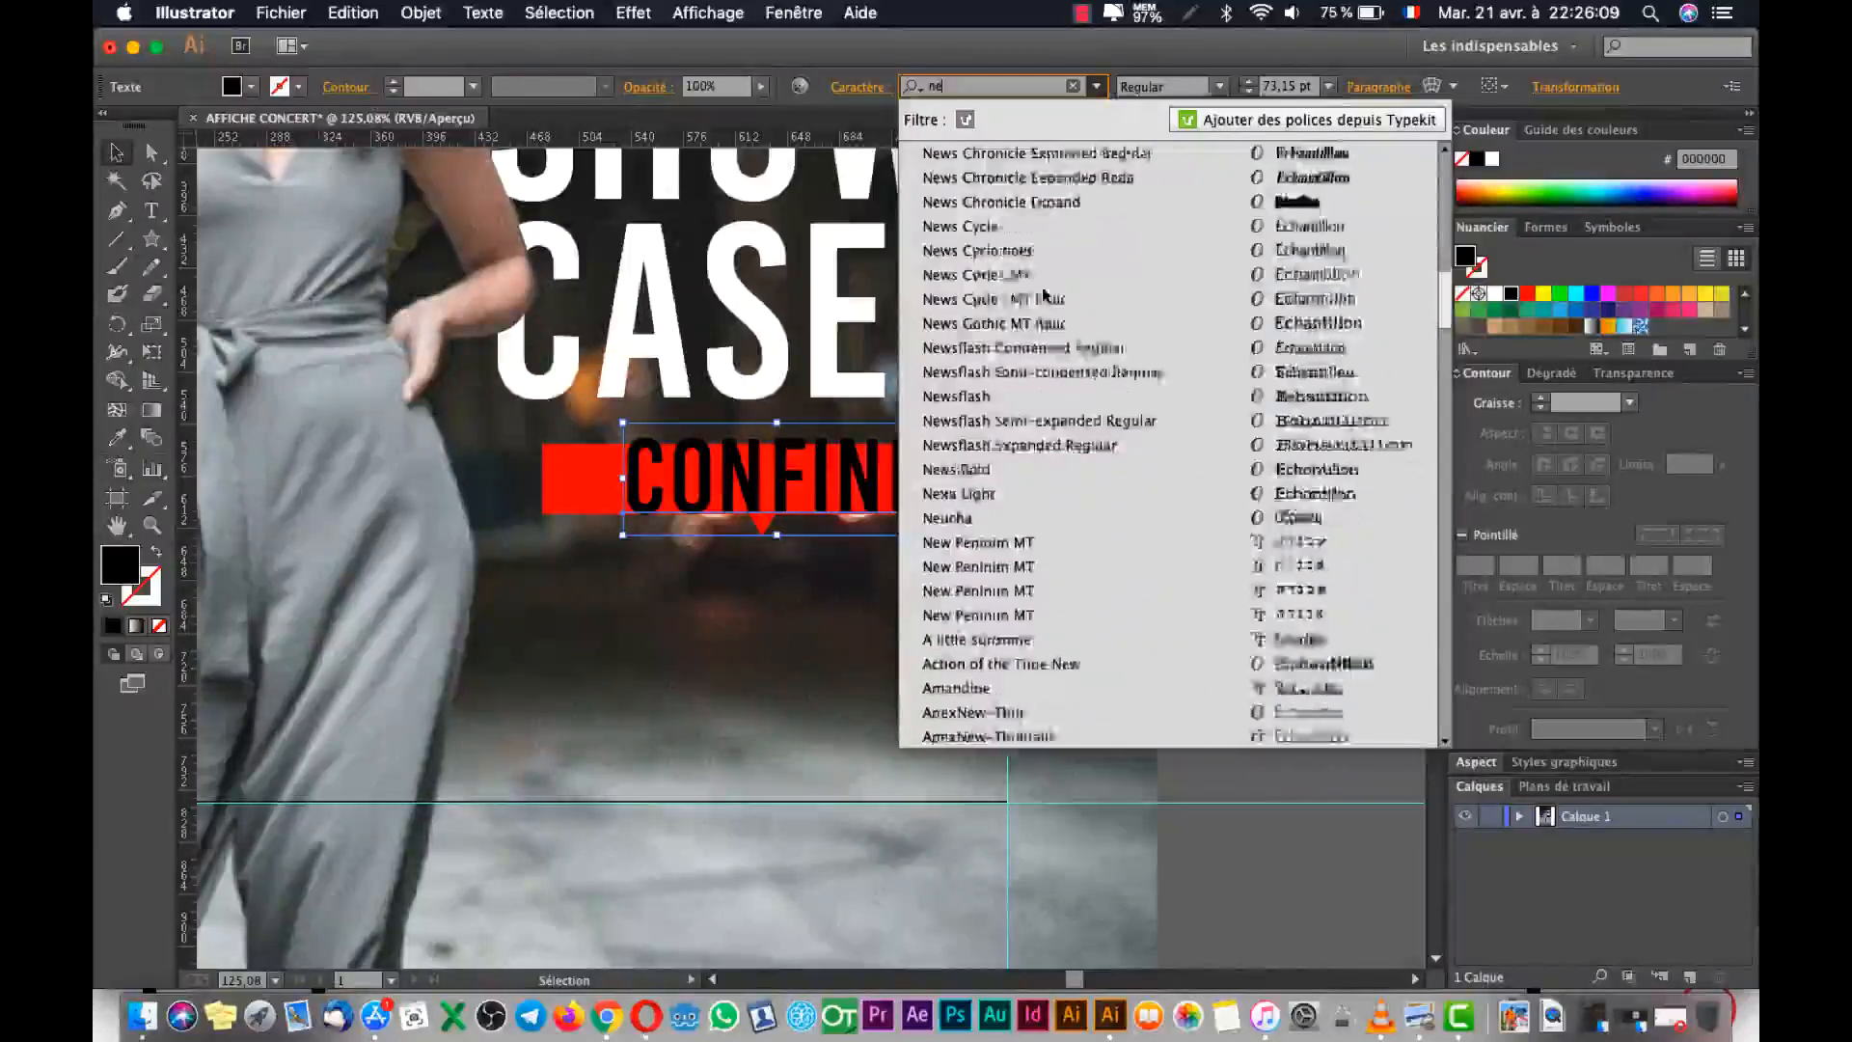
pyautogui.scroll(-6, 1044, 296)
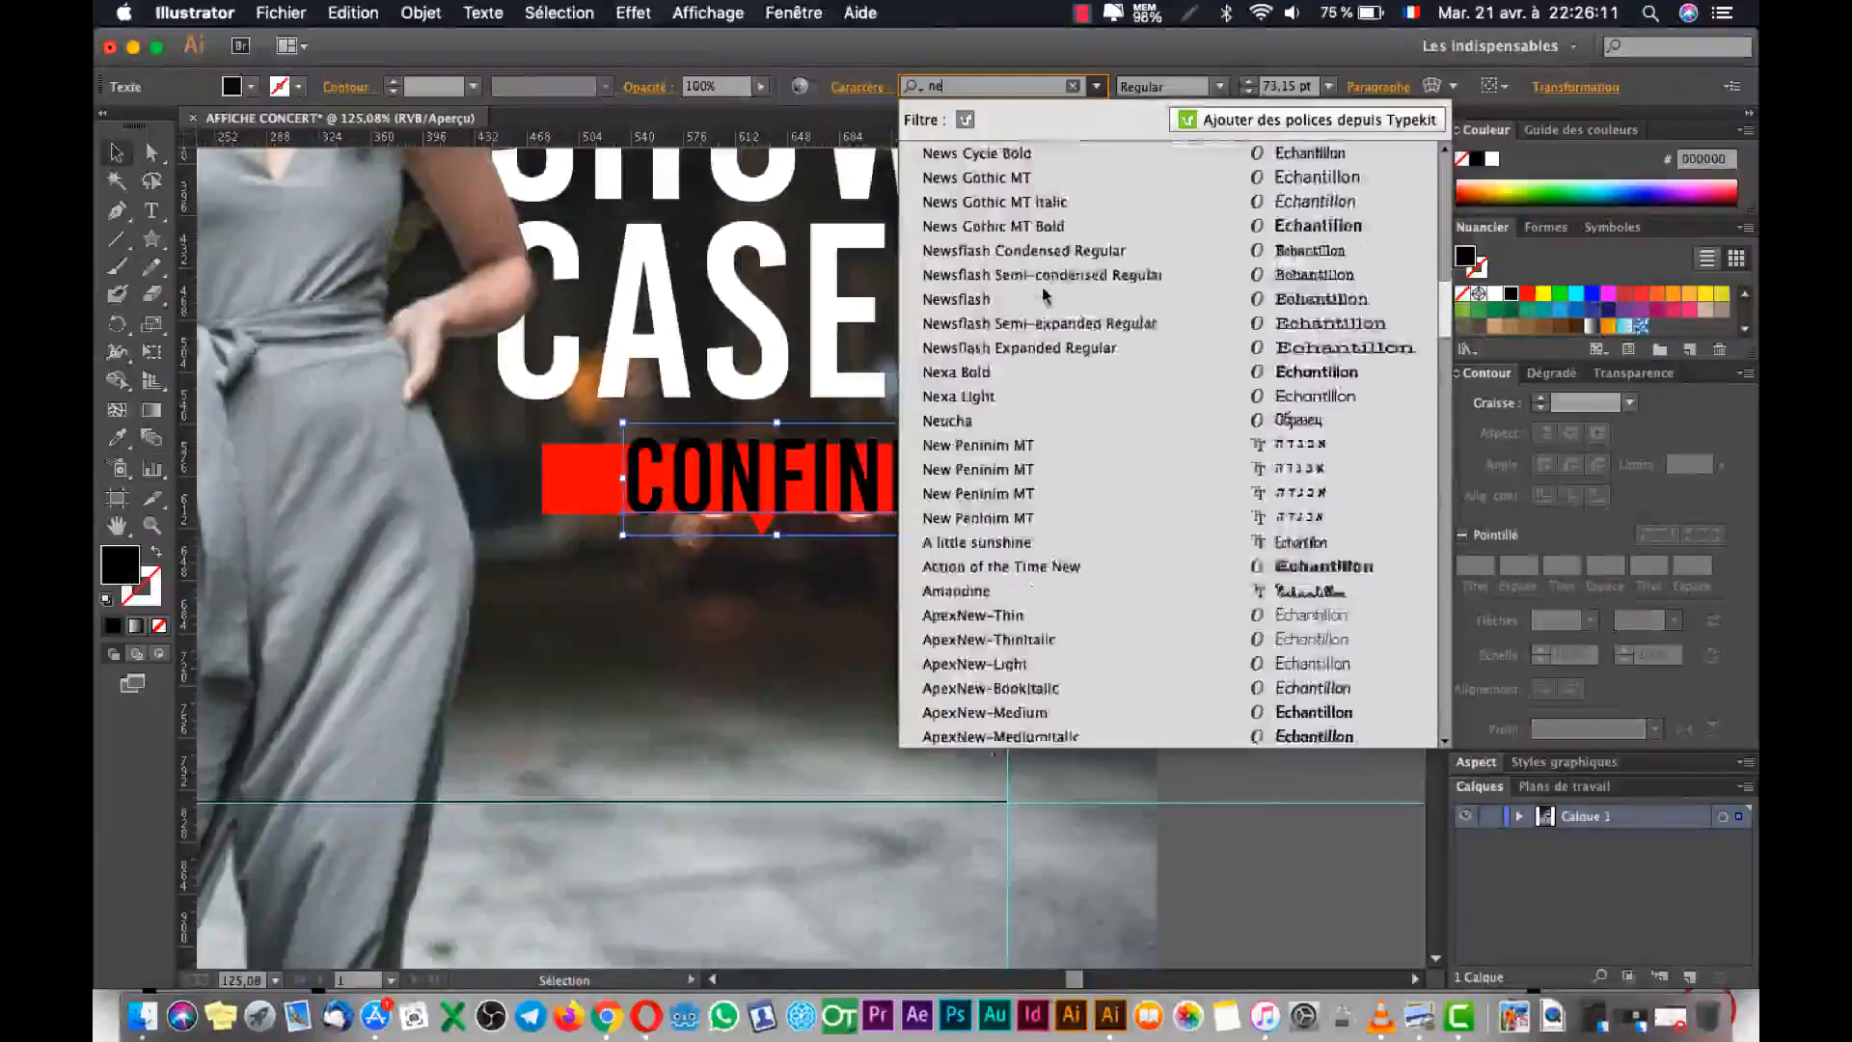
pyautogui.scroll(-15, 1044, 296)
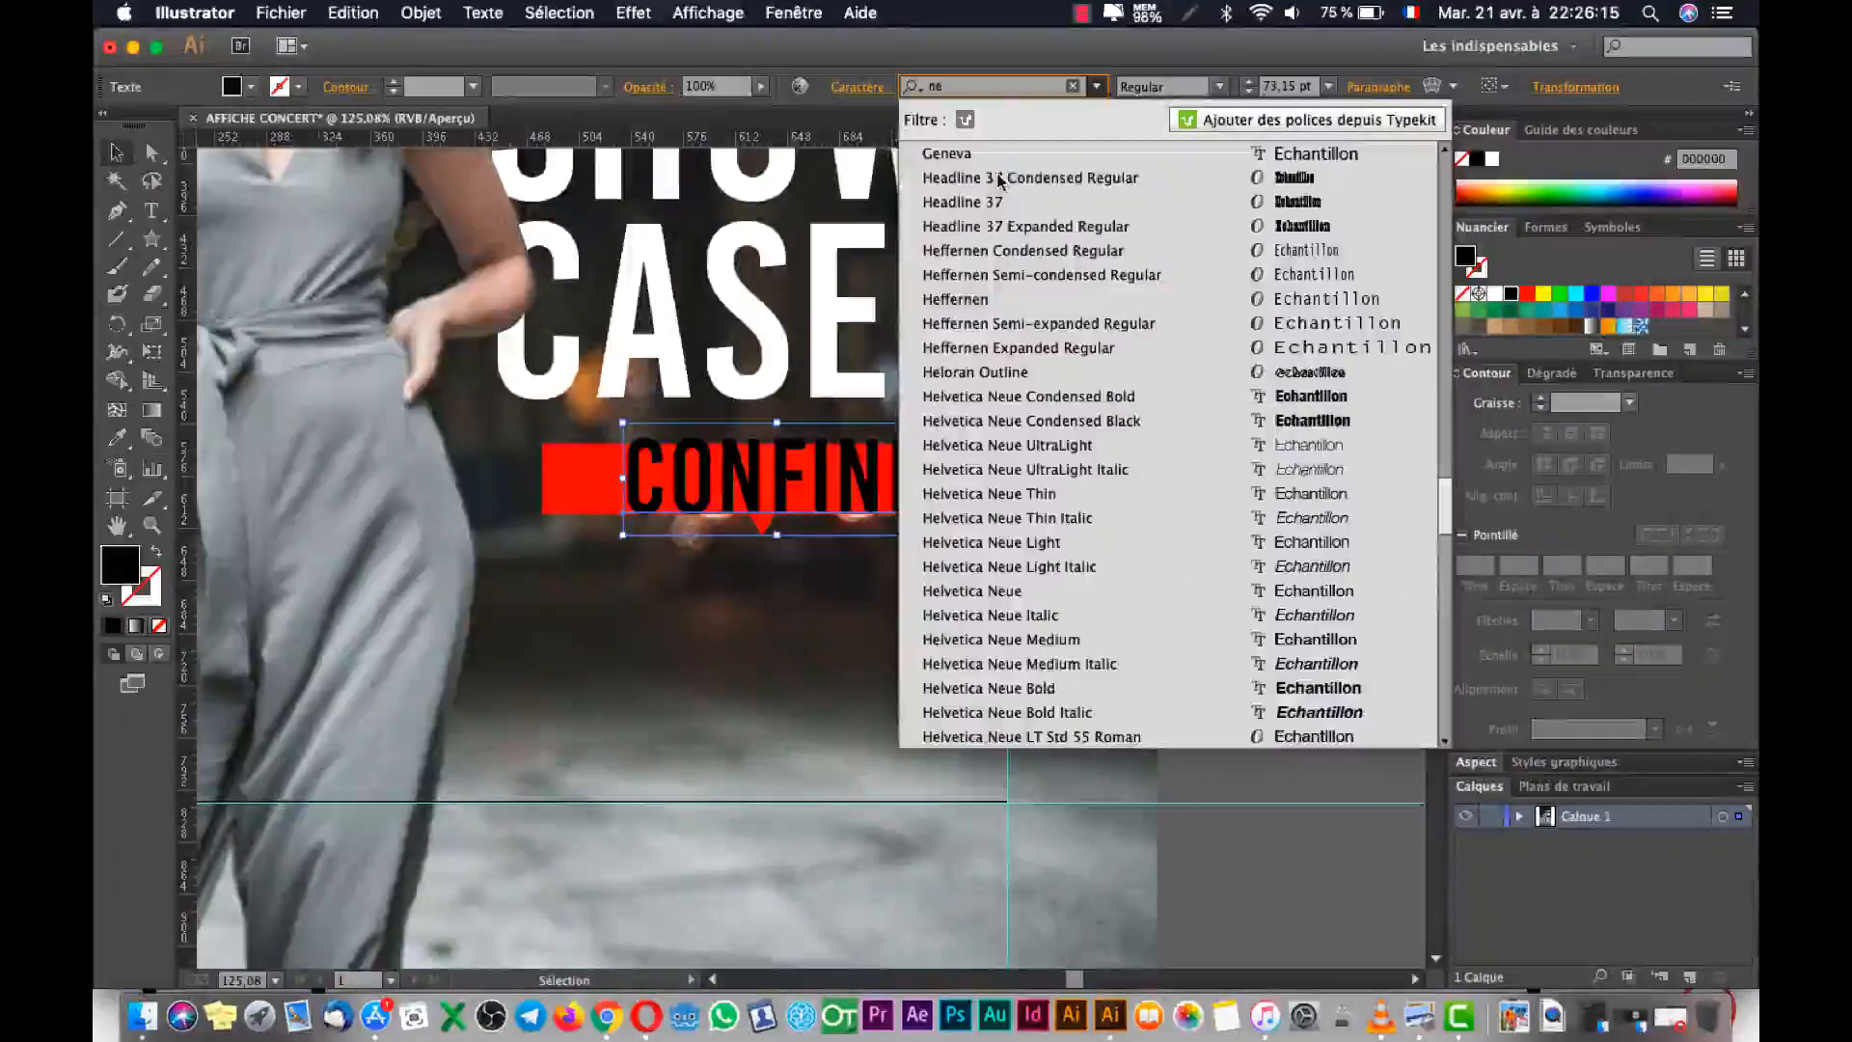
pyautogui.write('vi')
pyautogui.press('BackSpace')
pyautogui.press('BackSpace')
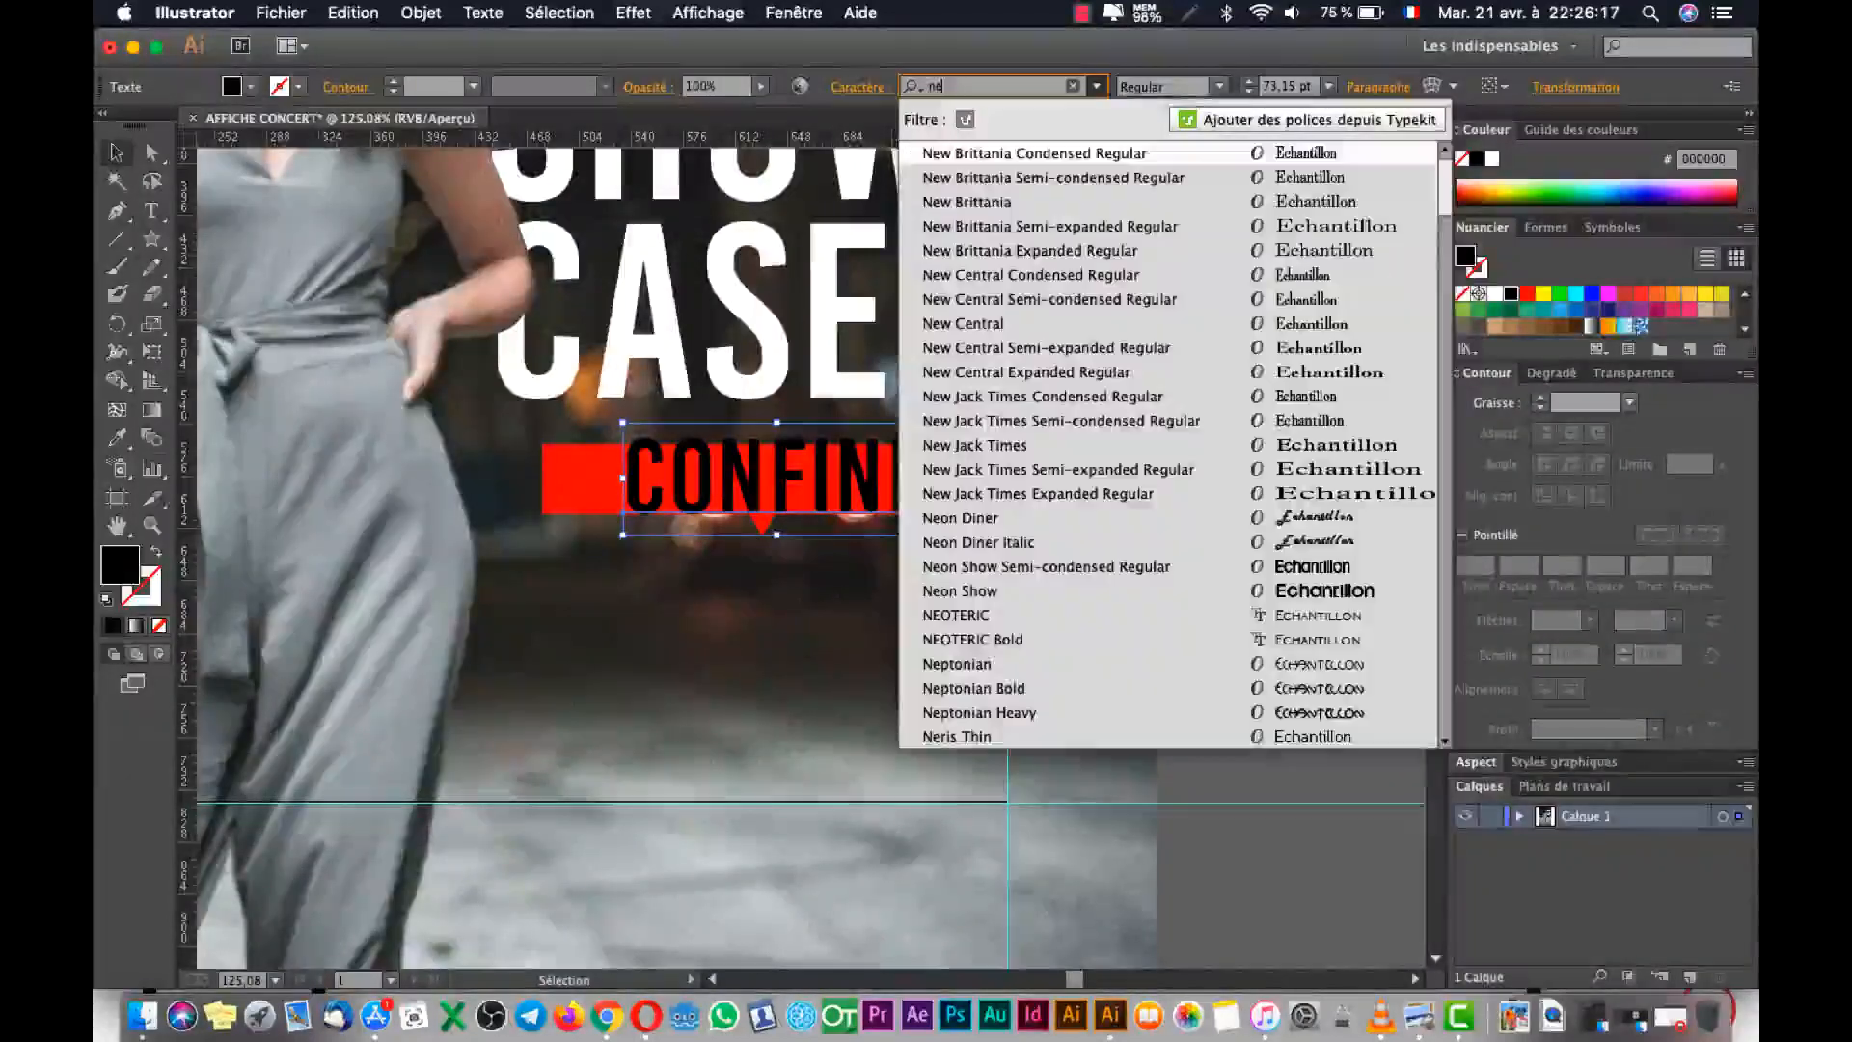
pyautogui.write('r')
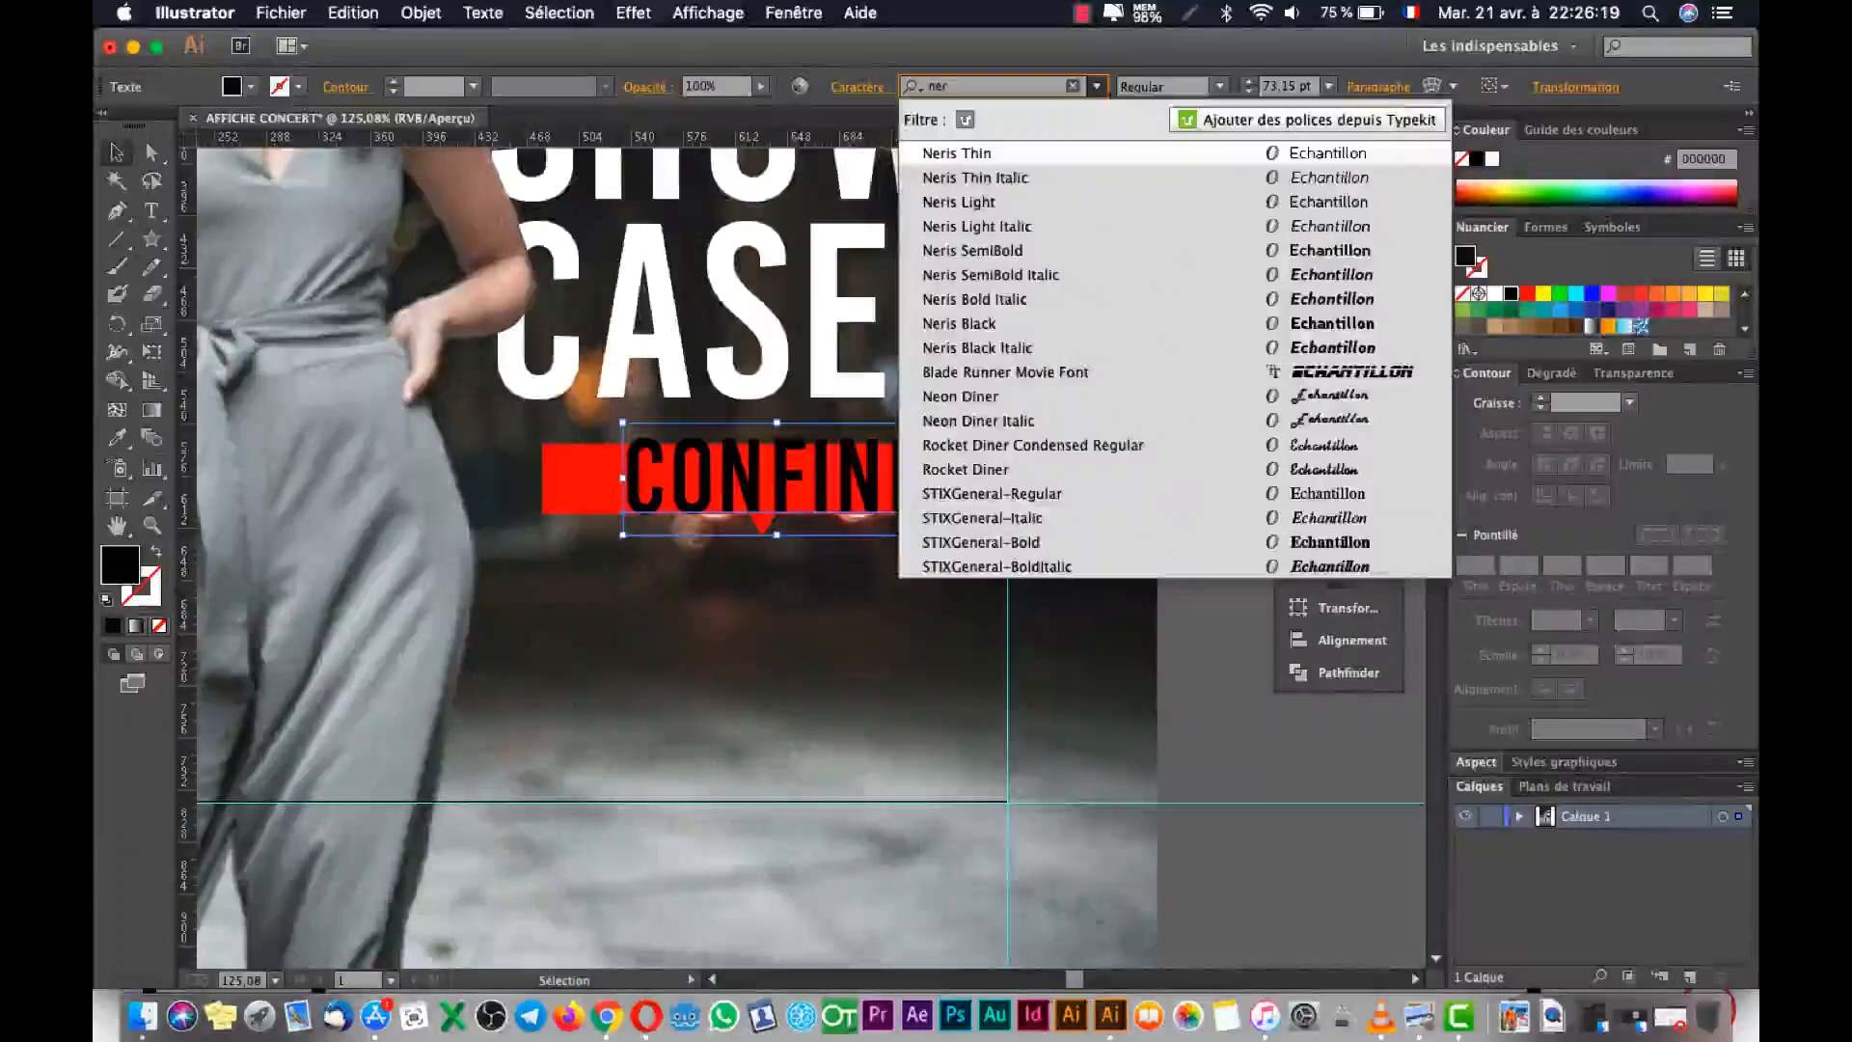
pyautogui.click(1001, 157)
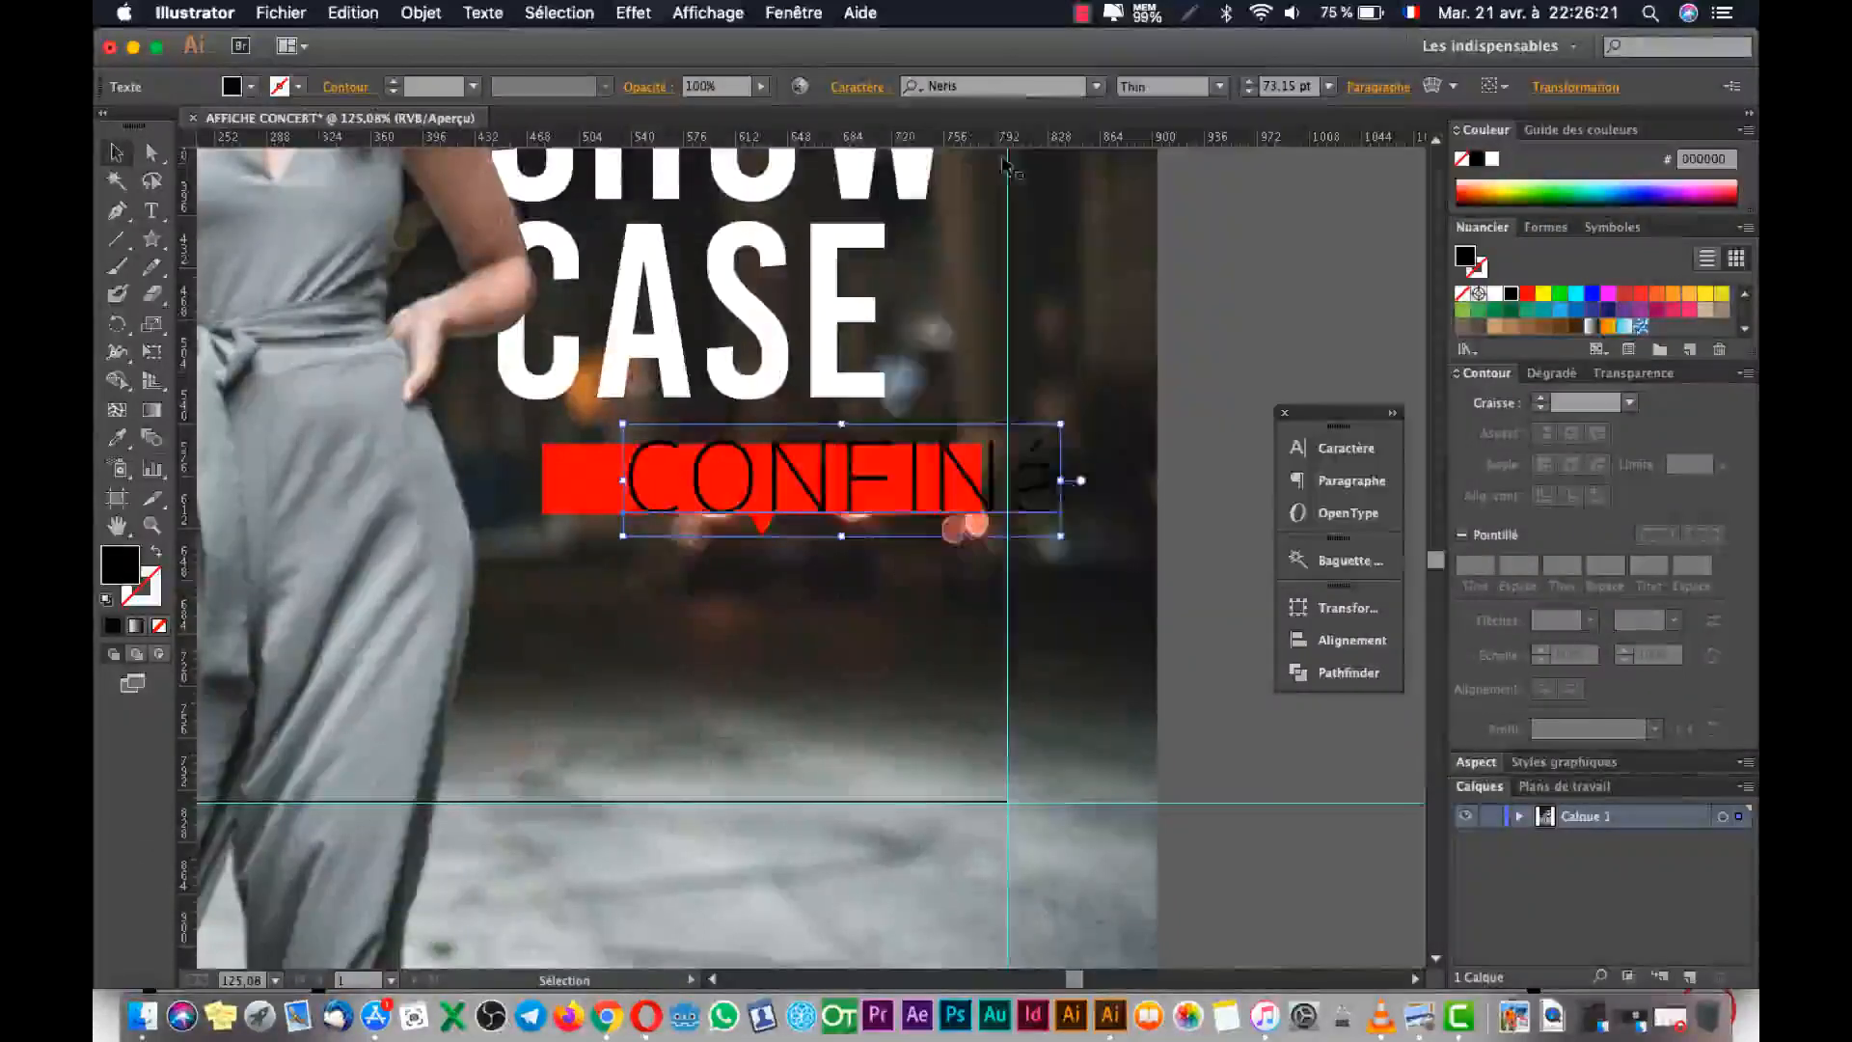
# Apply All Caps to the CONFINÉ text and place it over the red callout.
pyautogui.moveTo(964, 504); pyautogui.dragTo(840, 708)
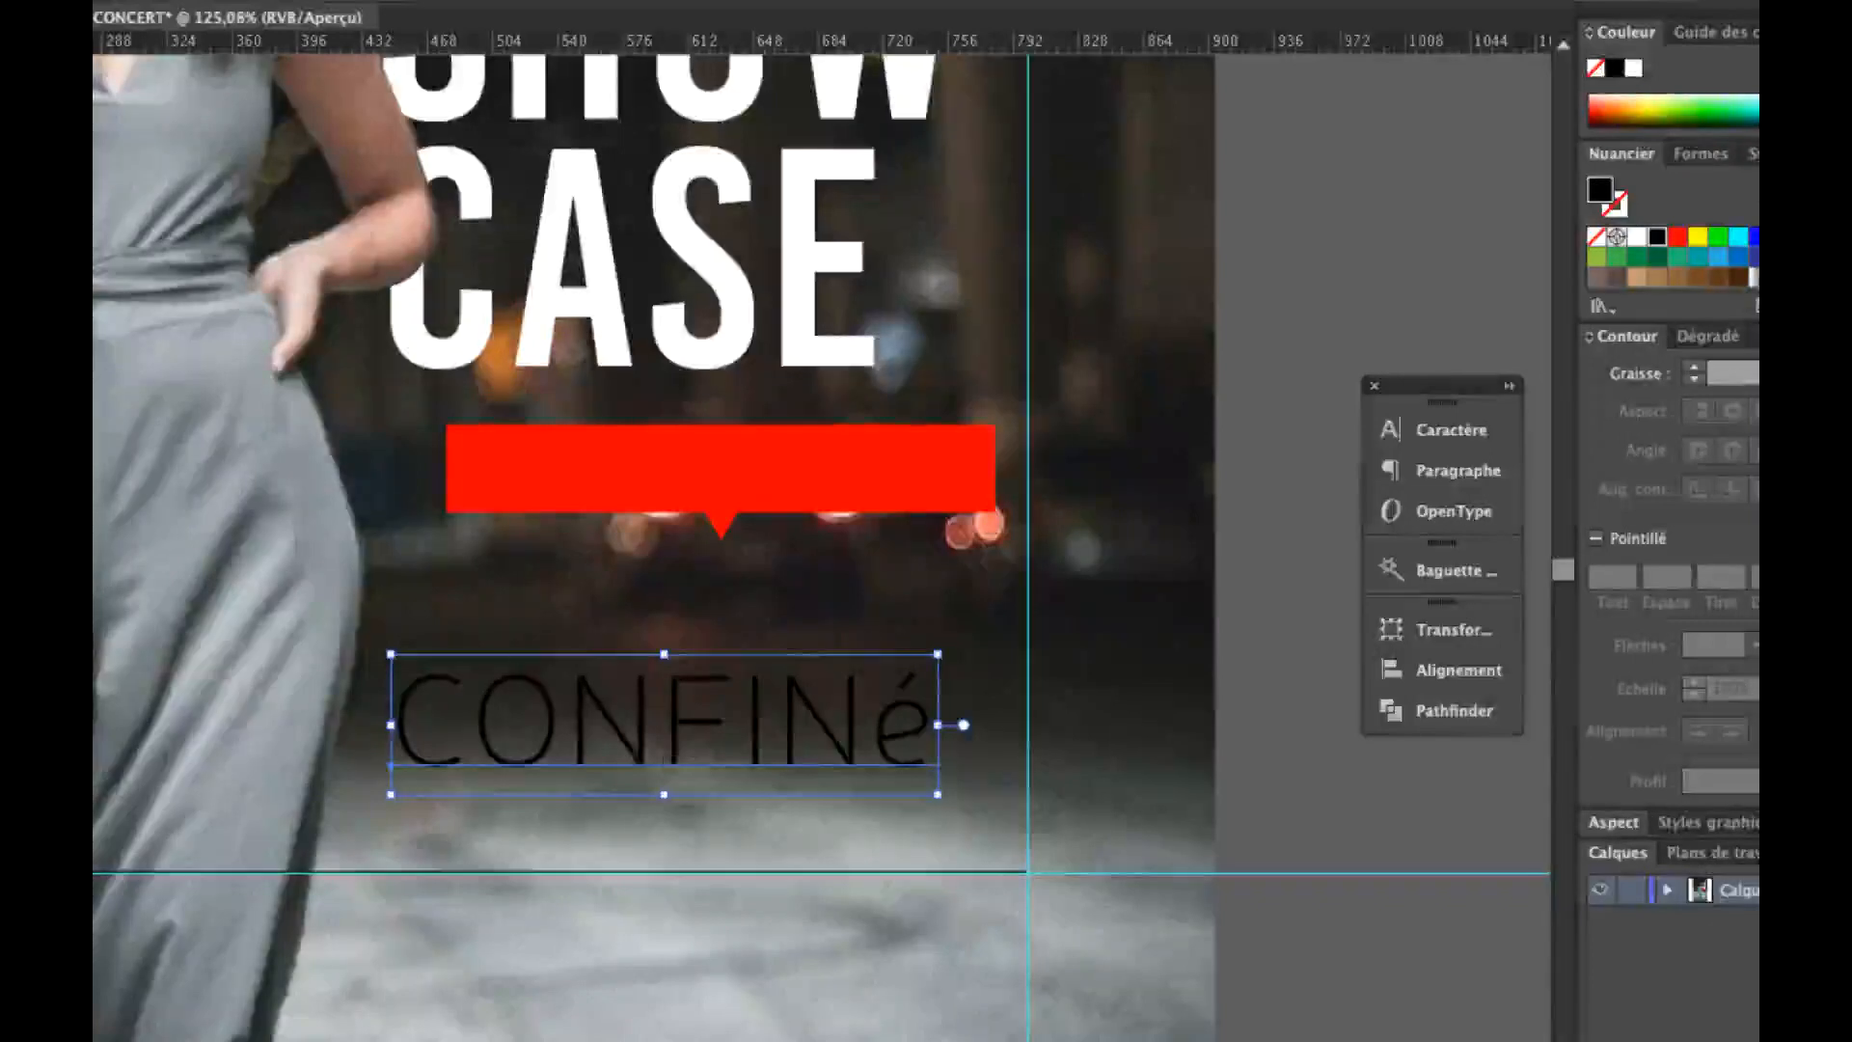
pyautogui.click(1446, 429)
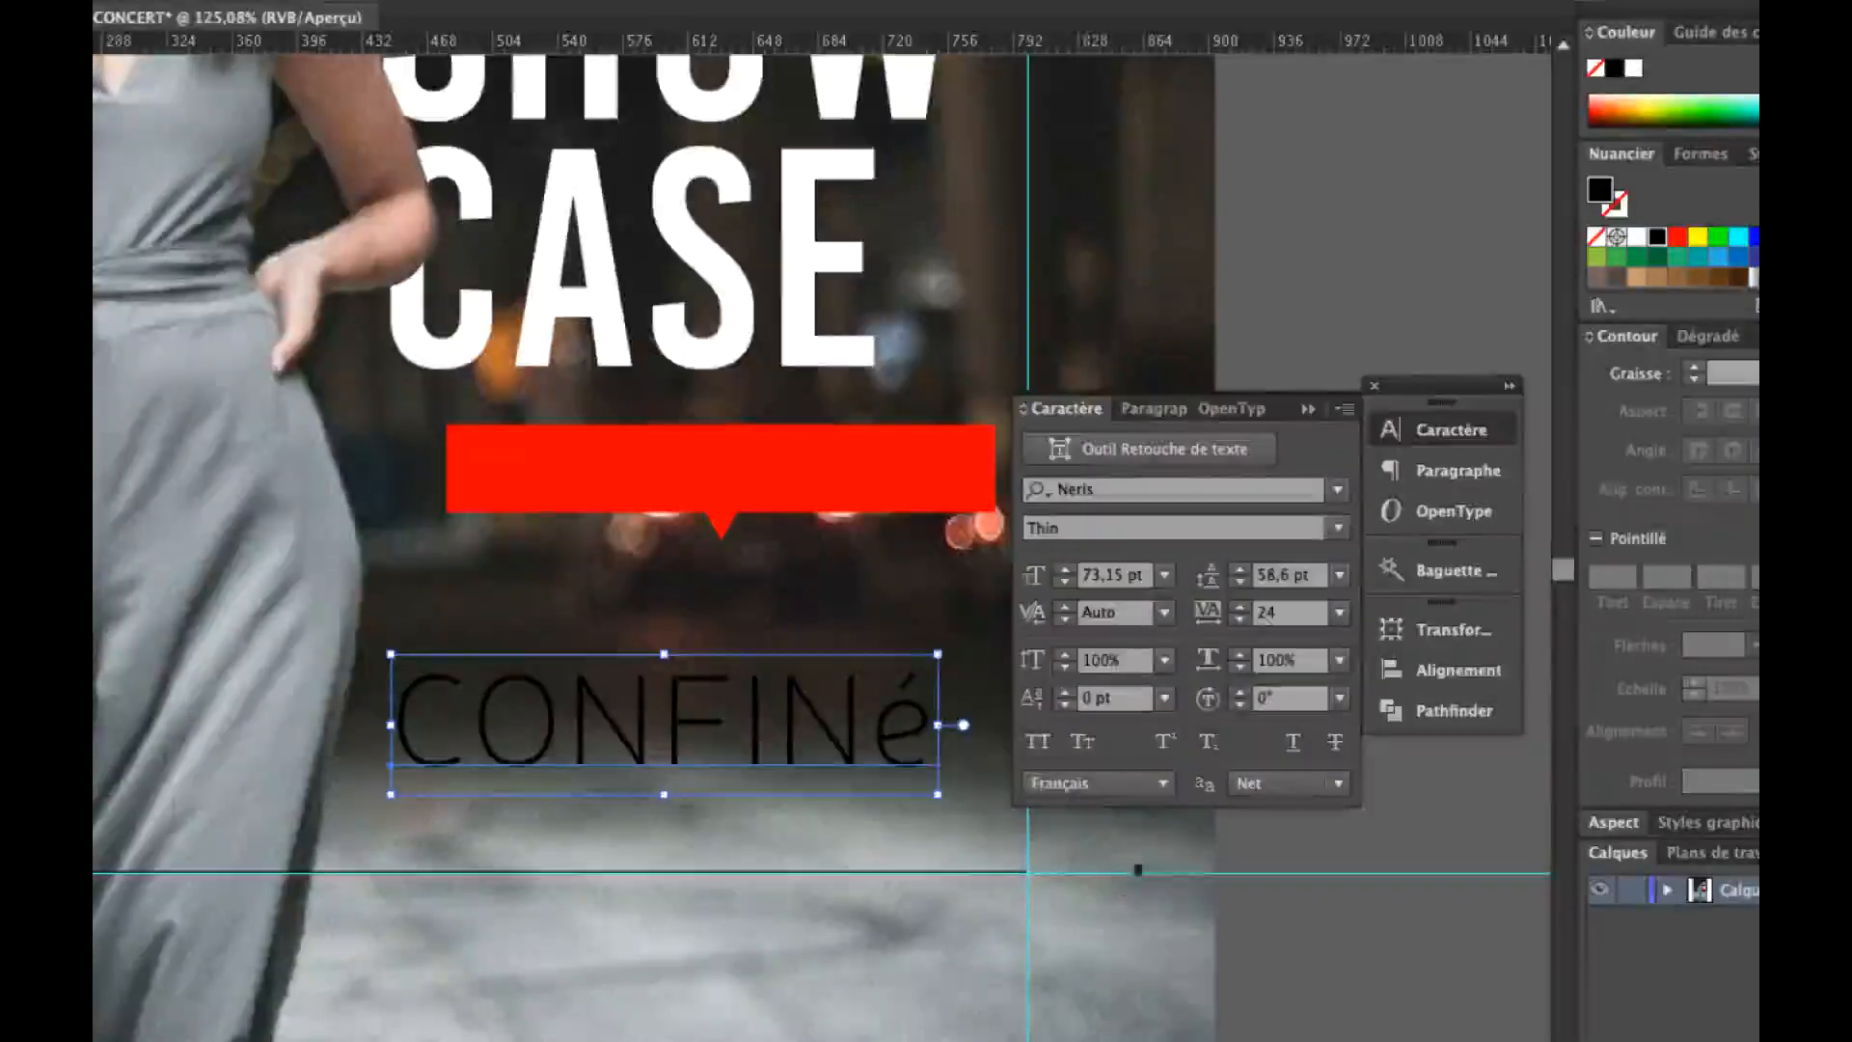
pyautogui.click(1038, 741)
pyautogui.moveTo(624, 692); pyautogui.dragTo(710, 420)
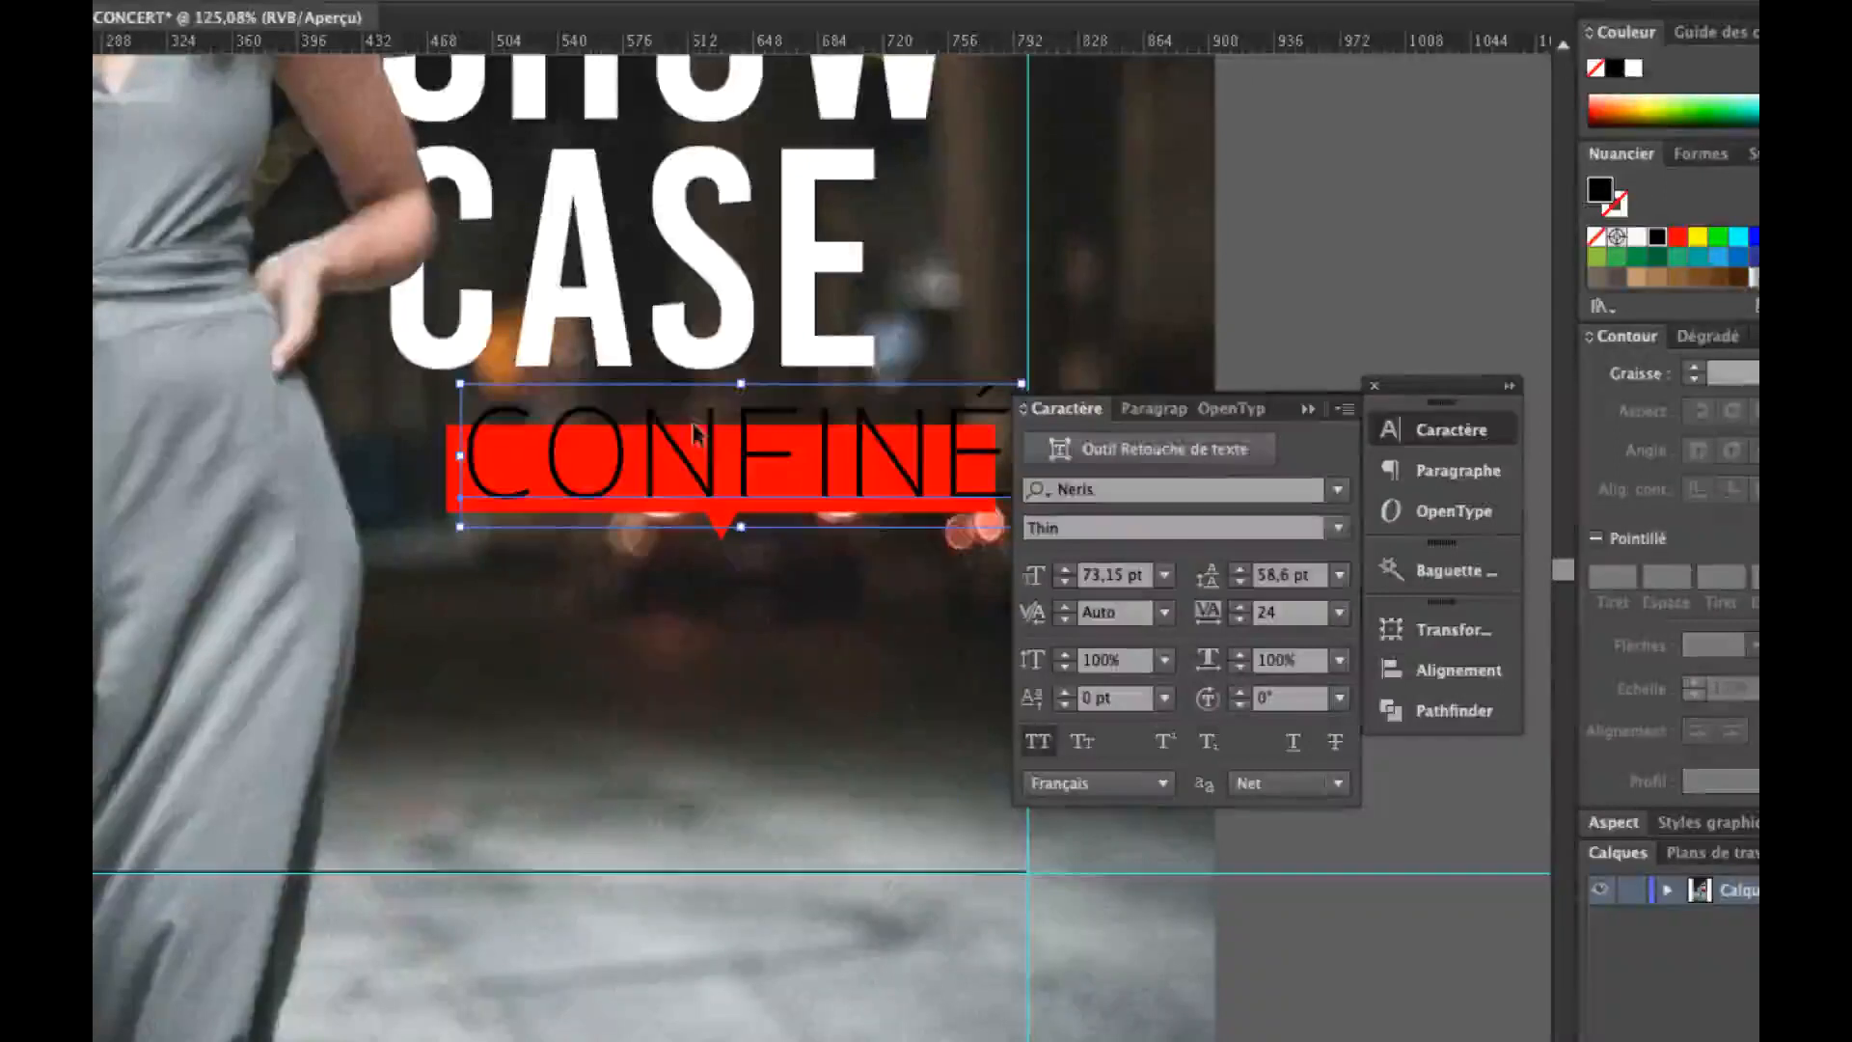
# Reduce the CONFINÉ text to 51 pt and shift it horizontally toward the middle of the red callout.
pyautogui.click(1065, 582)
pyautogui.click(1065, 581)
pyautogui.click(1064, 582)
pyautogui.click(1066, 581)
pyautogui.click(1066, 582)
pyautogui.click(1065, 582)
pyautogui.click(1066, 581)
pyautogui.click(1065, 581)
pyautogui.click(1065, 582)
pyautogui.click(1066, 581)
pyautogui.click(1066, 582)
pyautogui.click(1066, 582)
pyautogui.click(1066, 582)
pyautogui.click(1066, 582)
pyautogui.moveTo(845, 512); pyautogui.dragTo(897, 512)
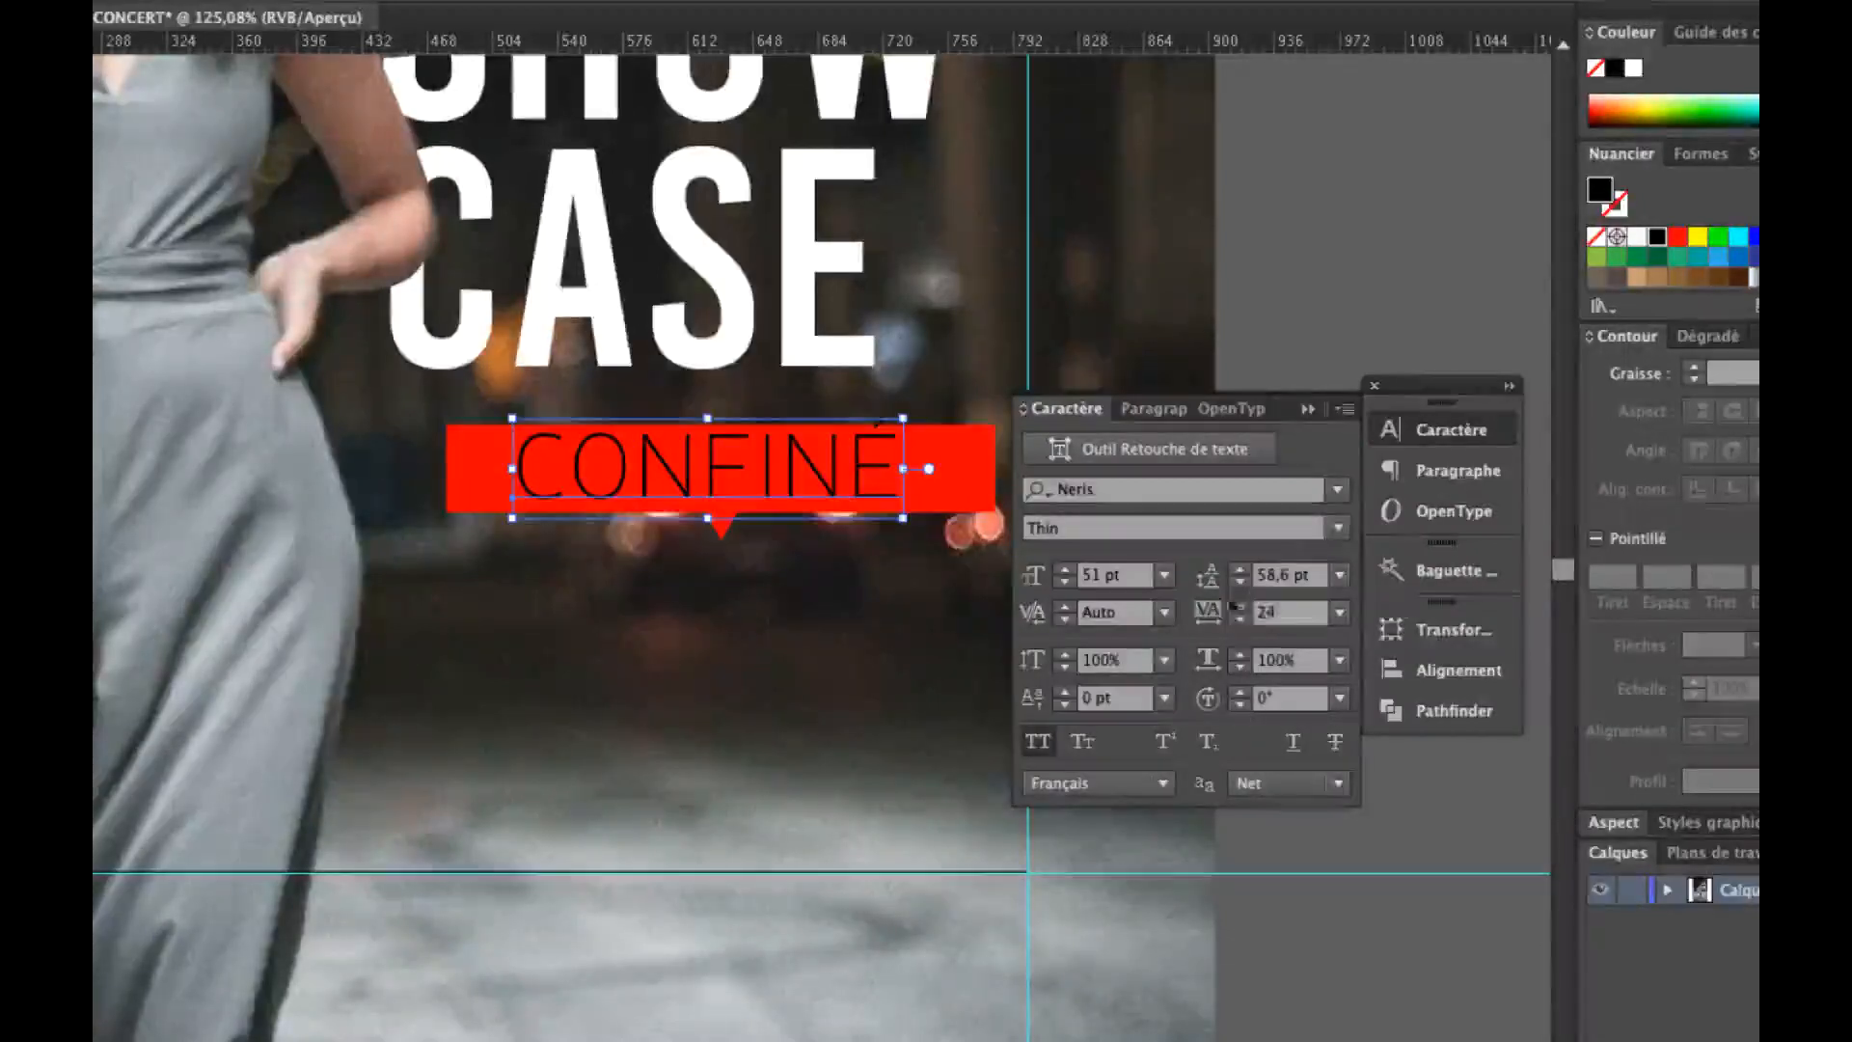
# Compare with the reference poster and nudge the CONFINÉ text slightly down to centre it vertically in the red callout.
pyautogui.click(1420, 1017)
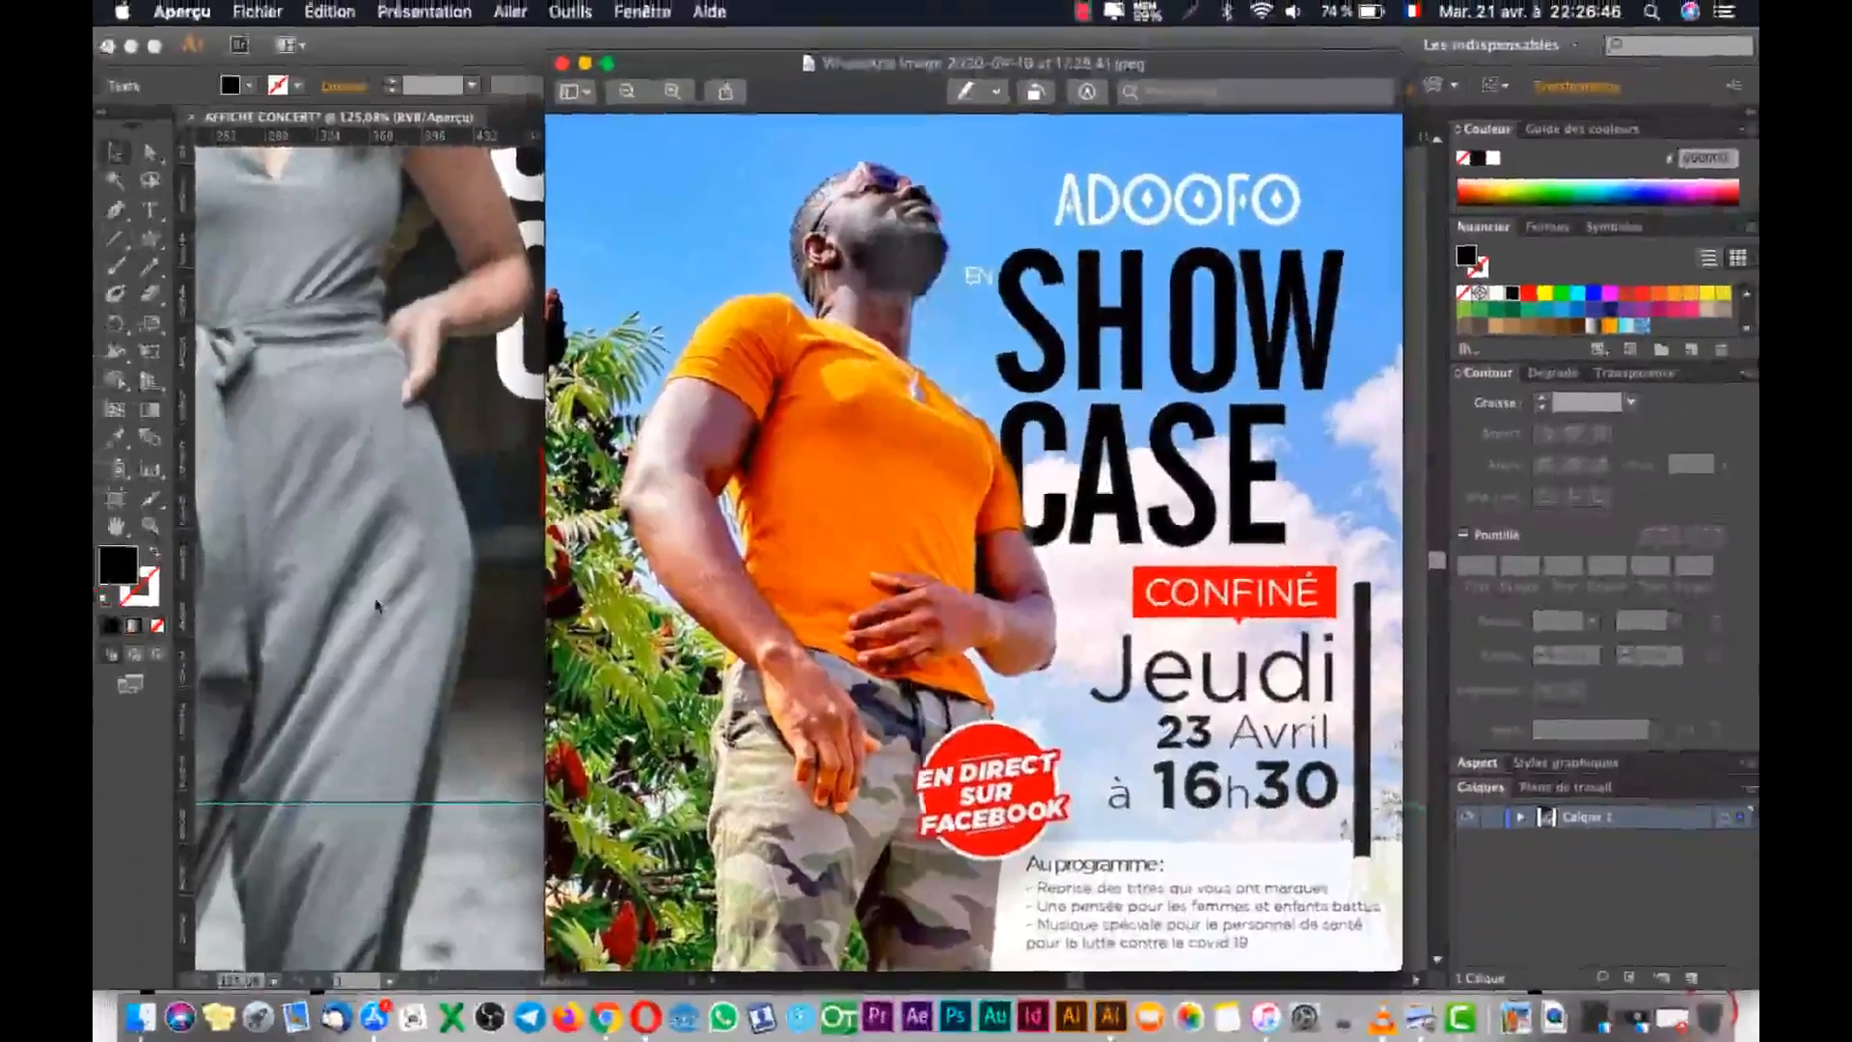
pyautogui.click(376, 605)
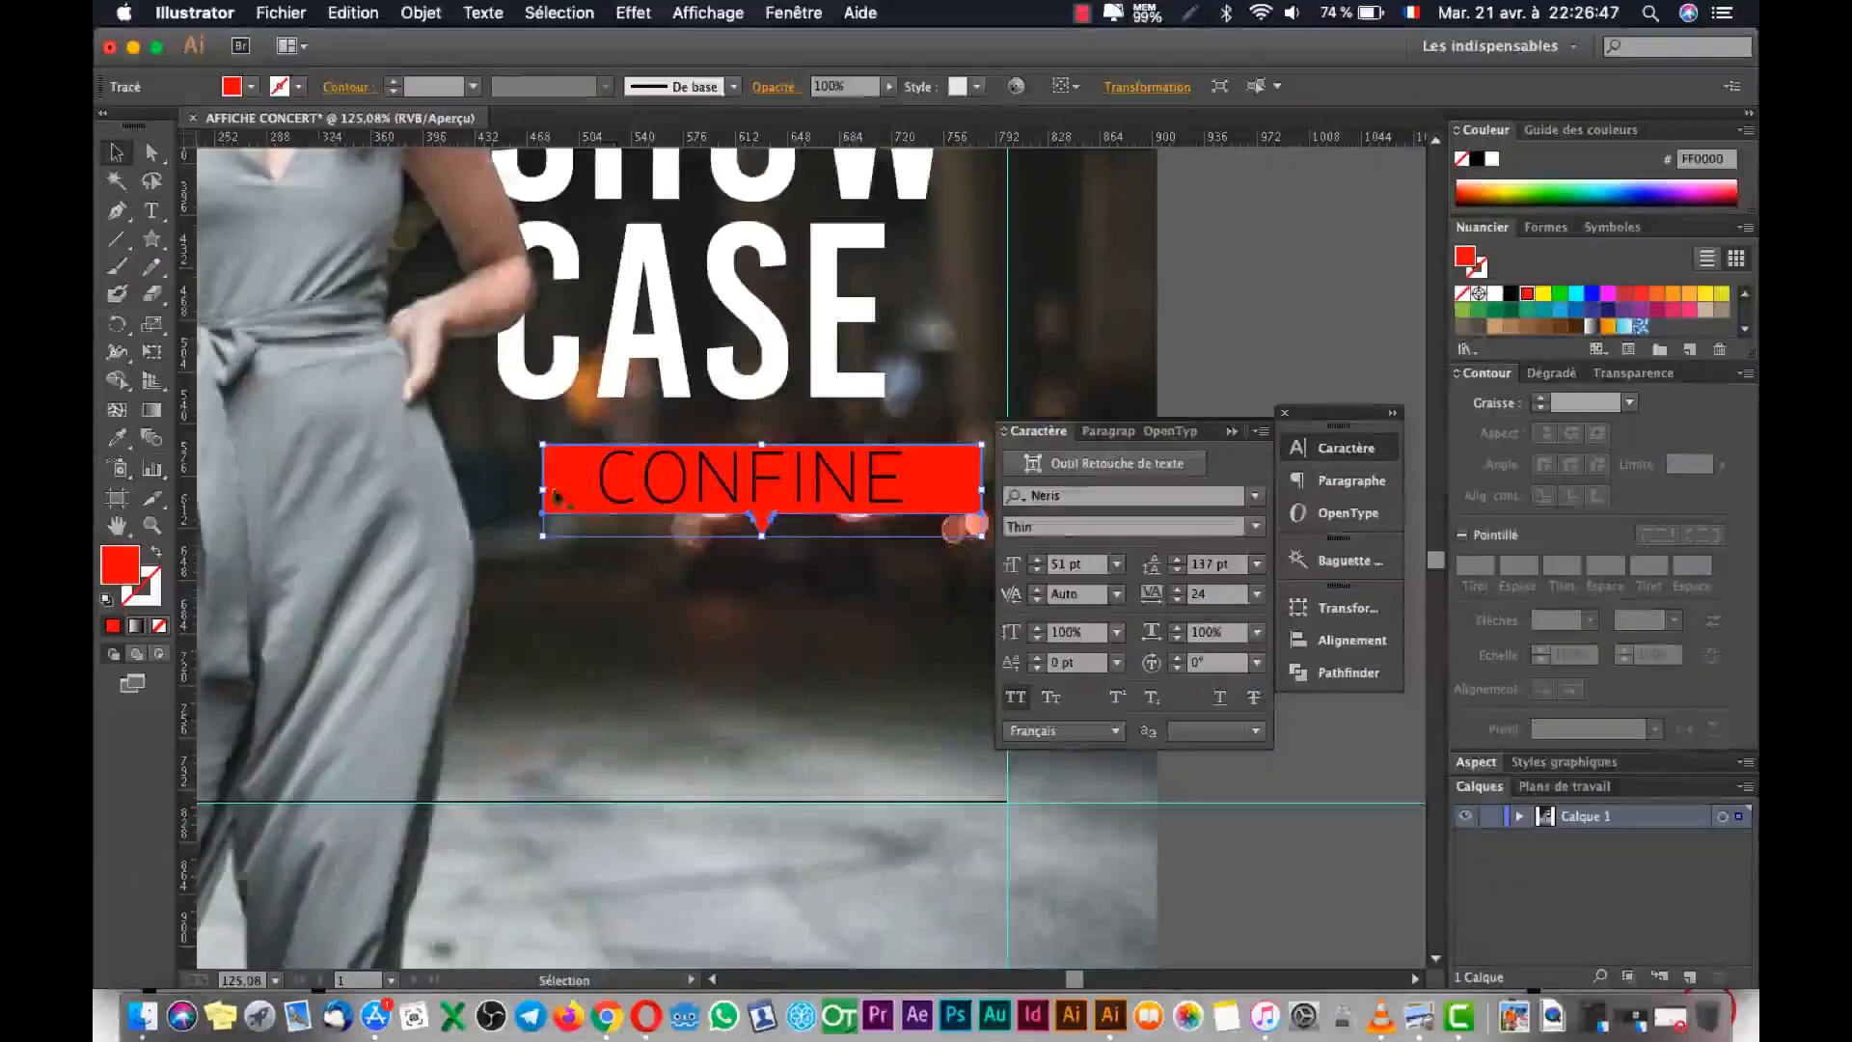
pyautogui.click(889, 717)
pyautogui.click(733, 492)
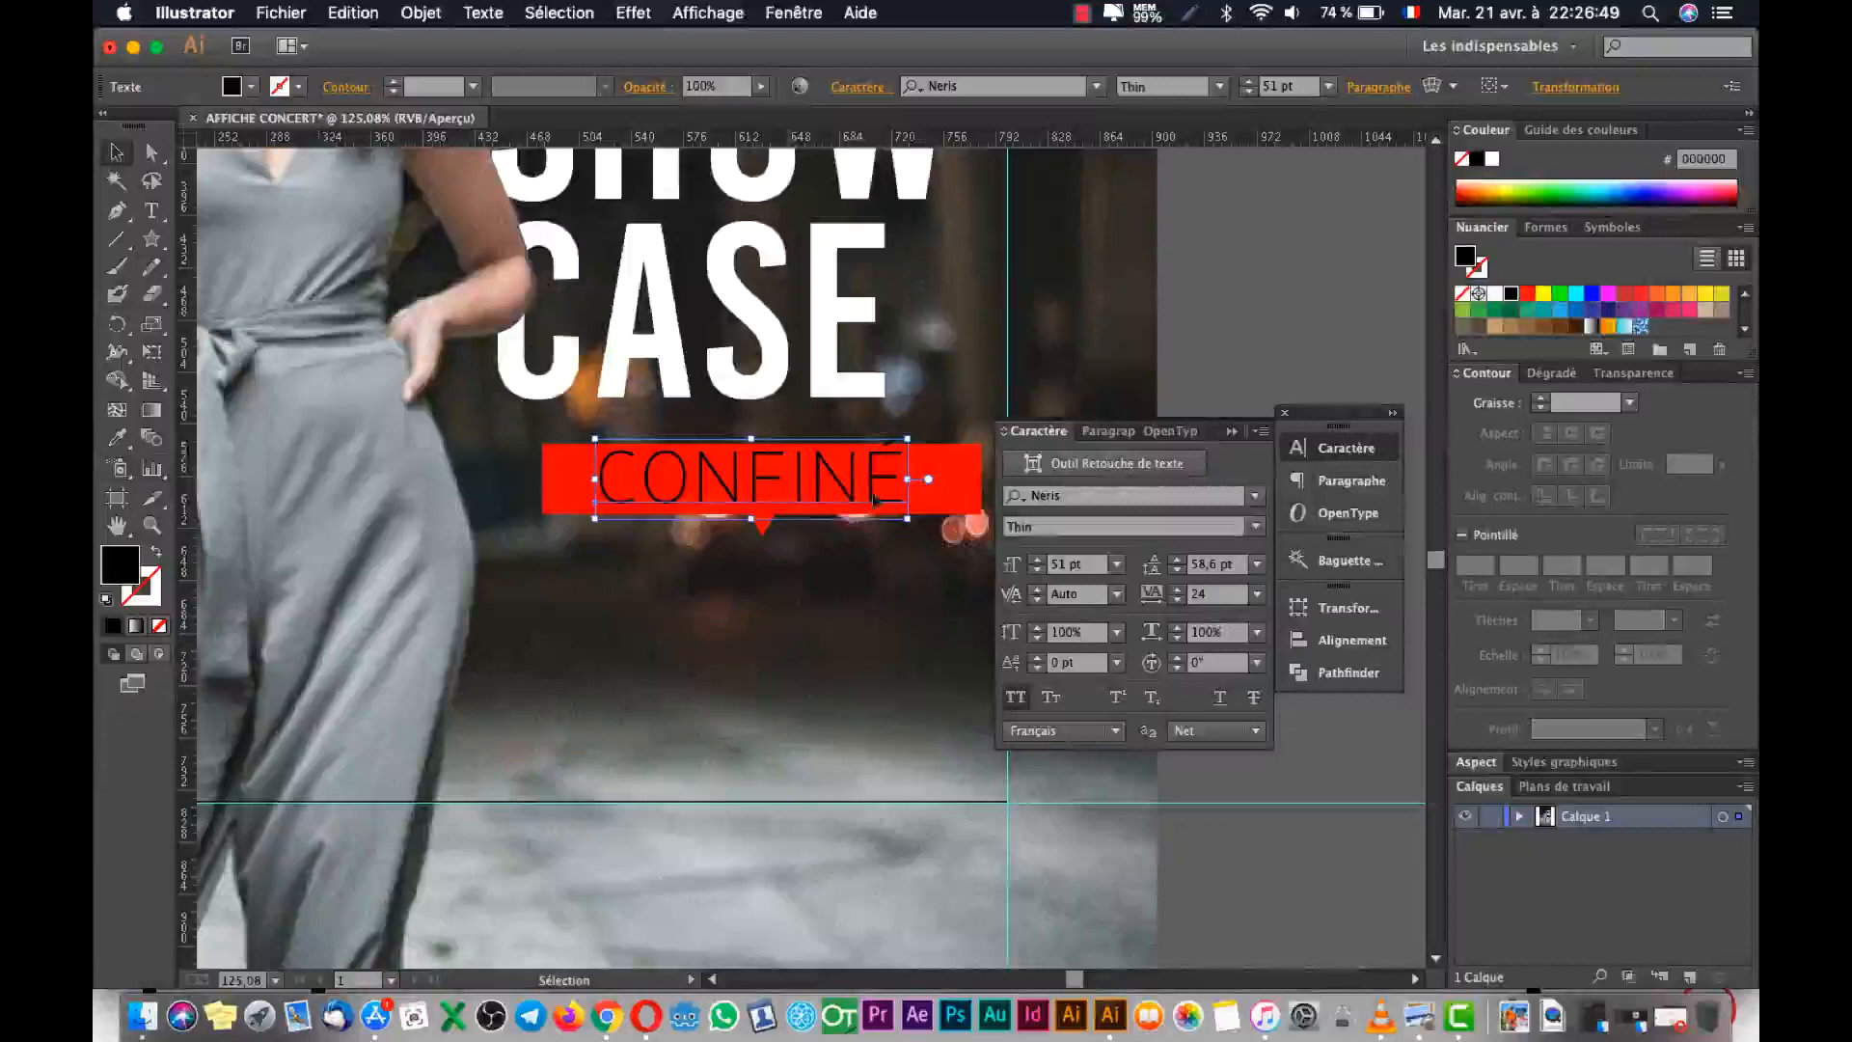
pyautogui.press('Down')
pyautogui.press('Down')
pyautogui.press('Down')
pyautogui.press('Down')
pyautogui.press('Down')
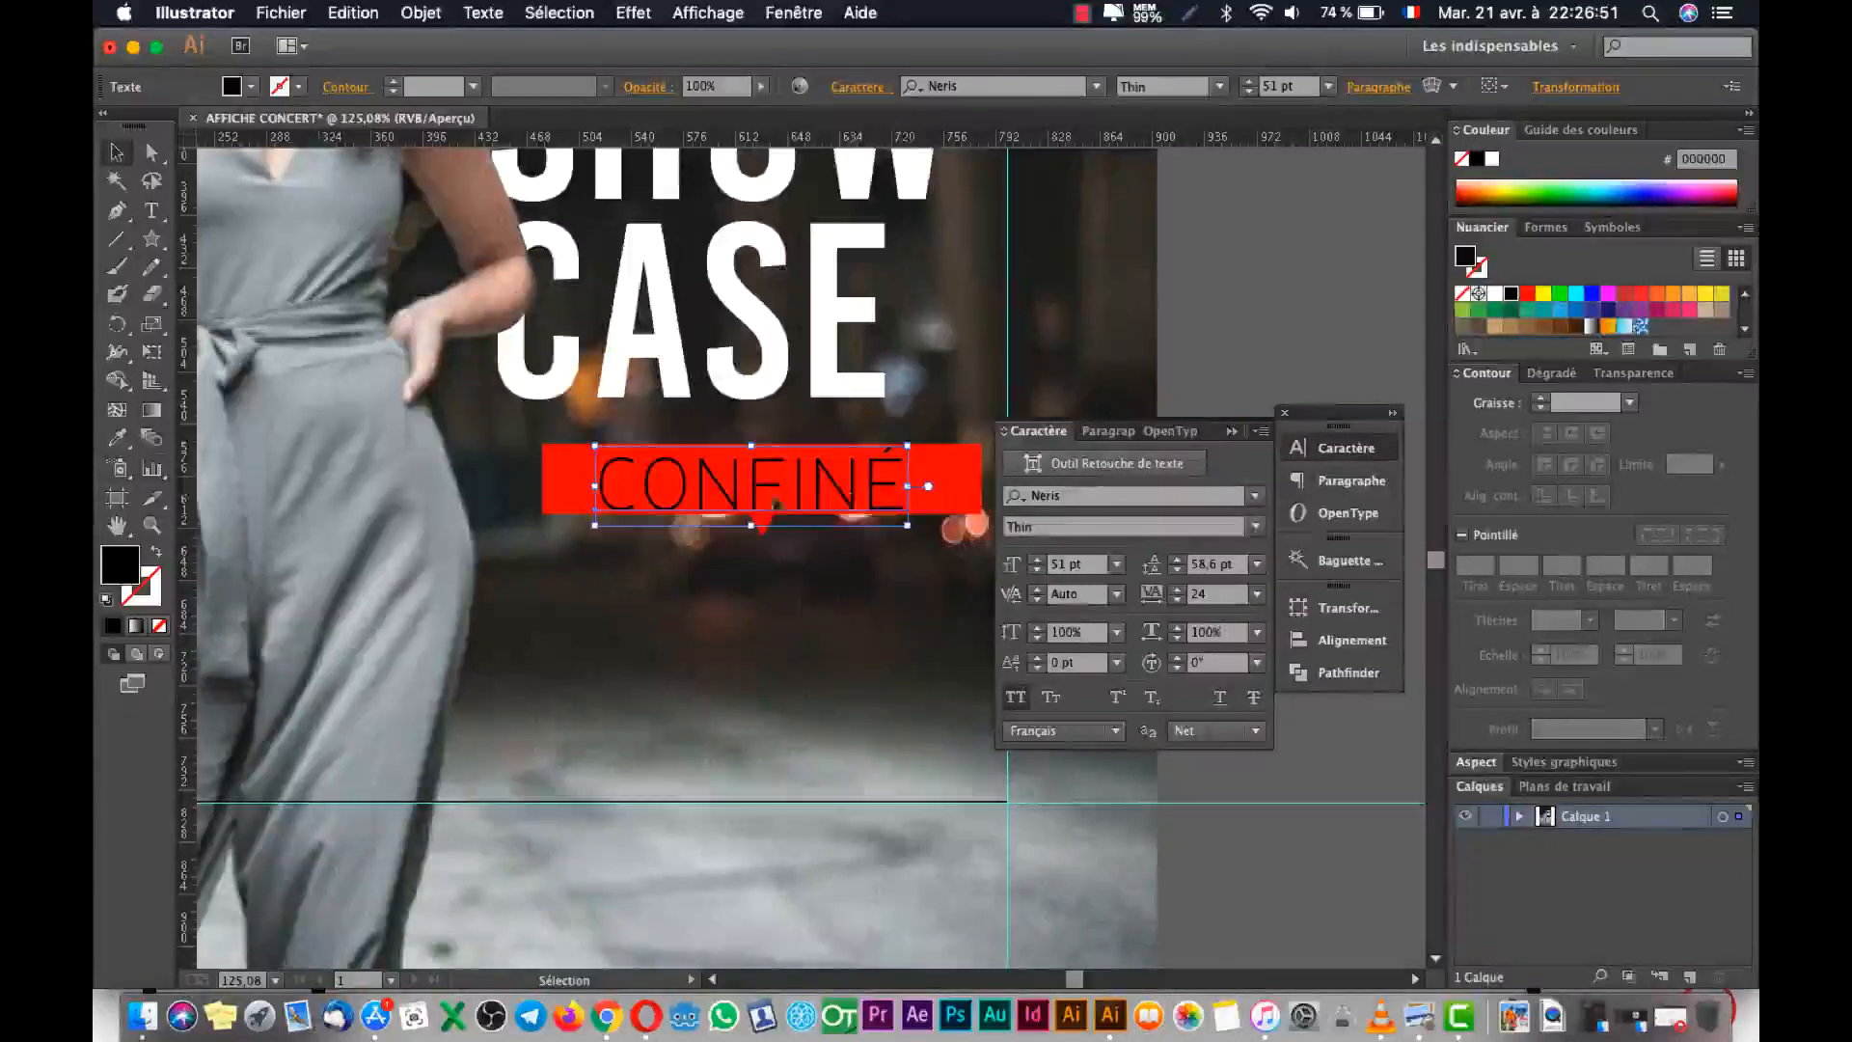
pyautogui.press('Up')
pyautogui.press('Up')
pyautogui.press('Up')
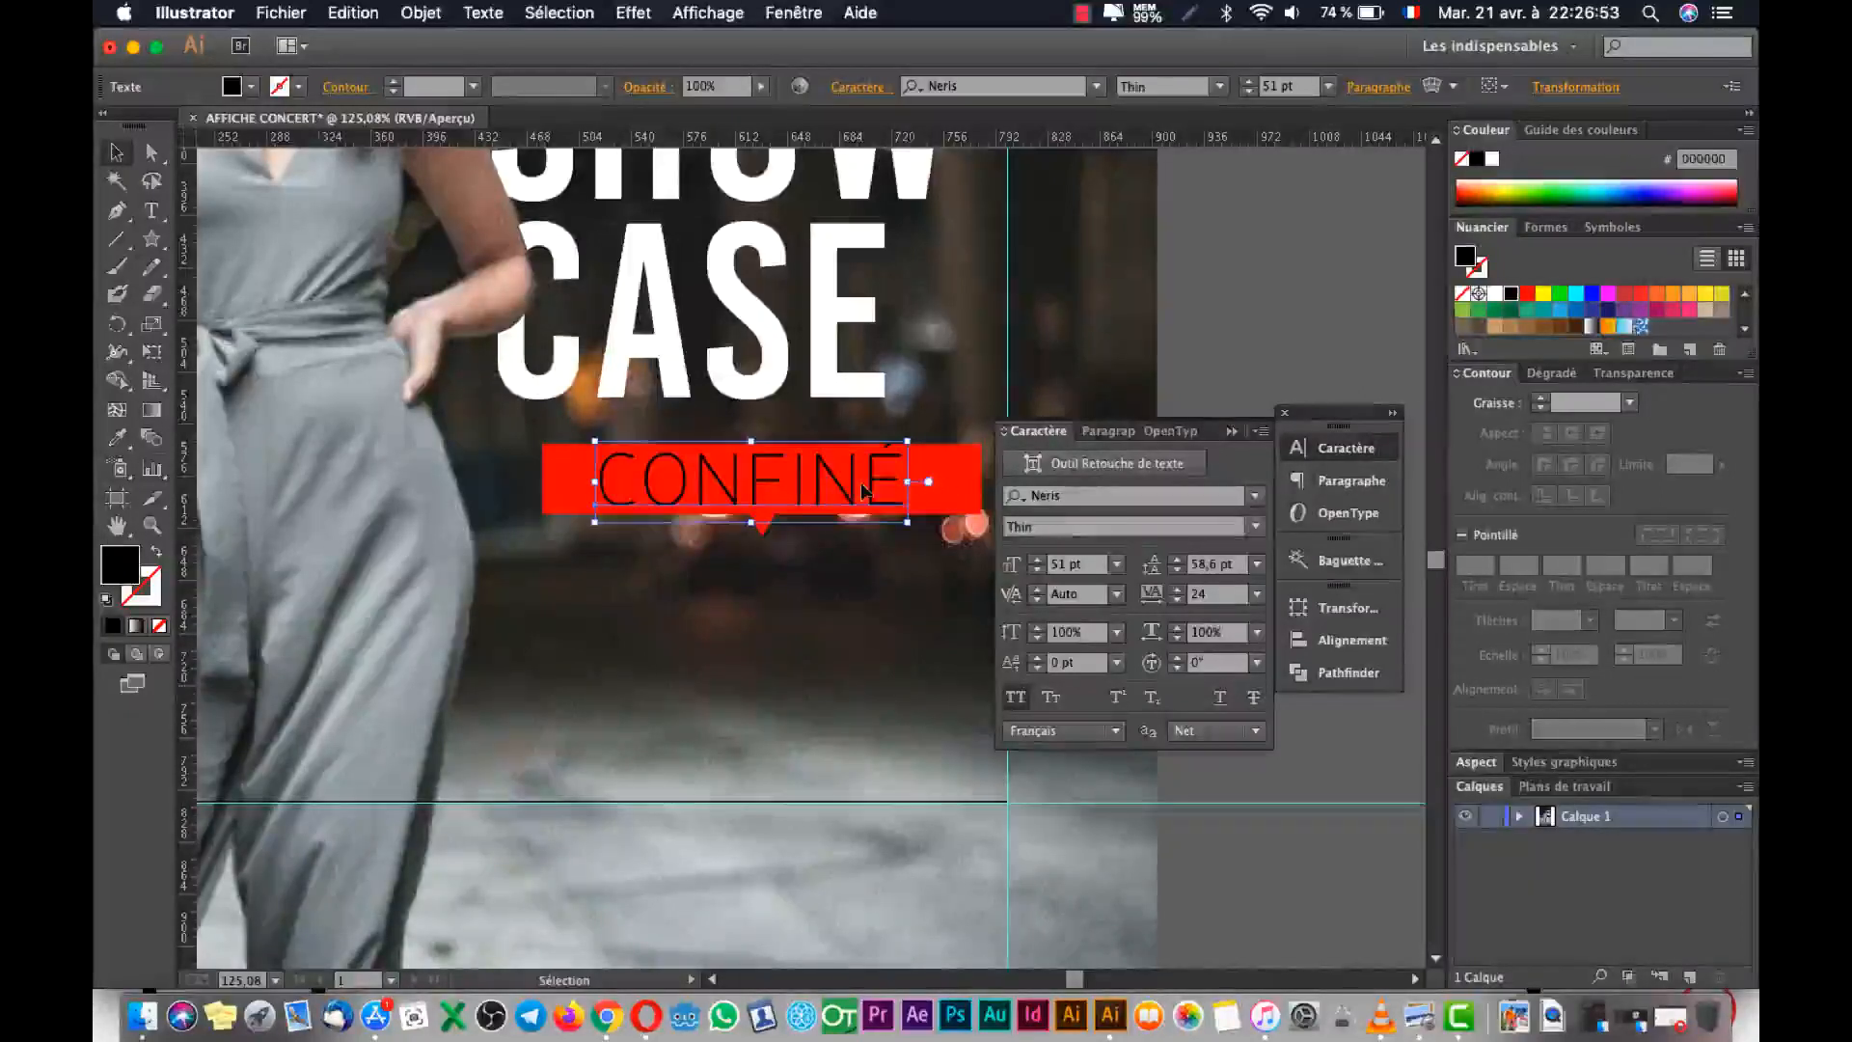
# Check the label colour in the reference poster, fill the CONFINÉ text with white FFFFFF and deselect it.
pyautogui.click(1410, 1000)
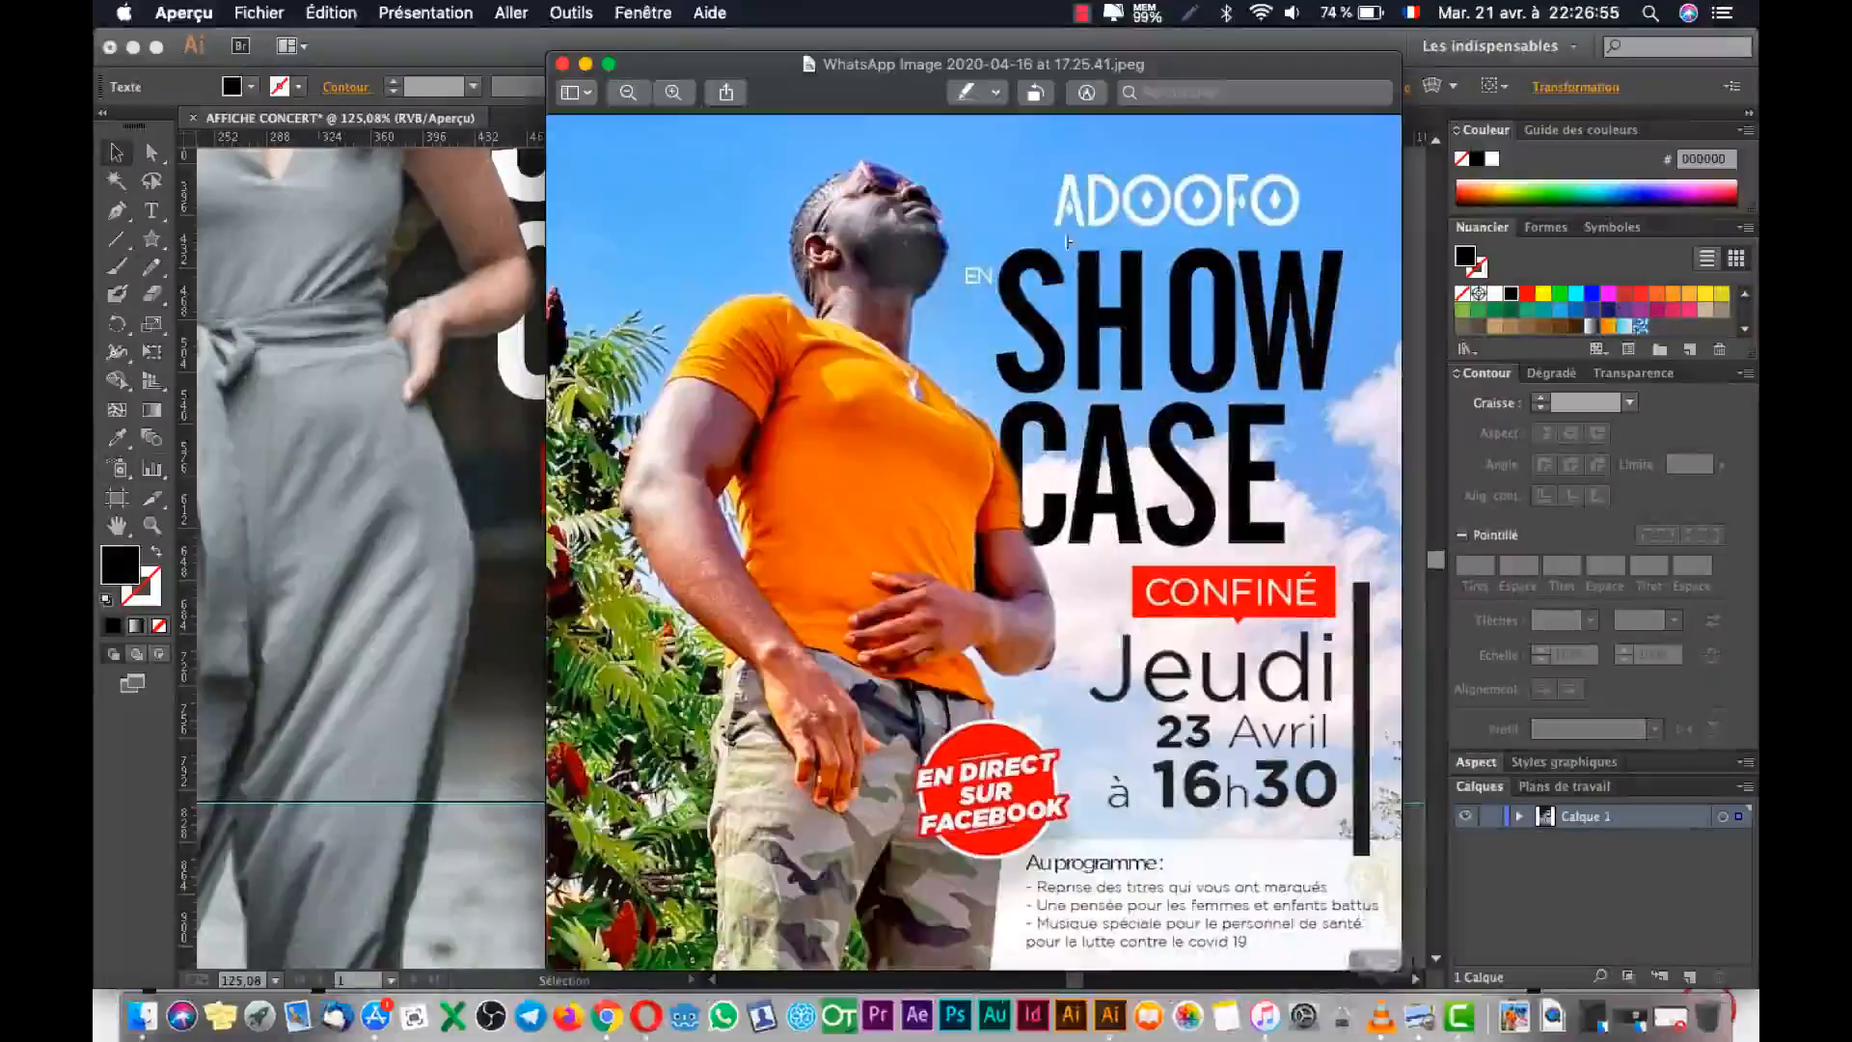
pyautogui.press('super+Tab')
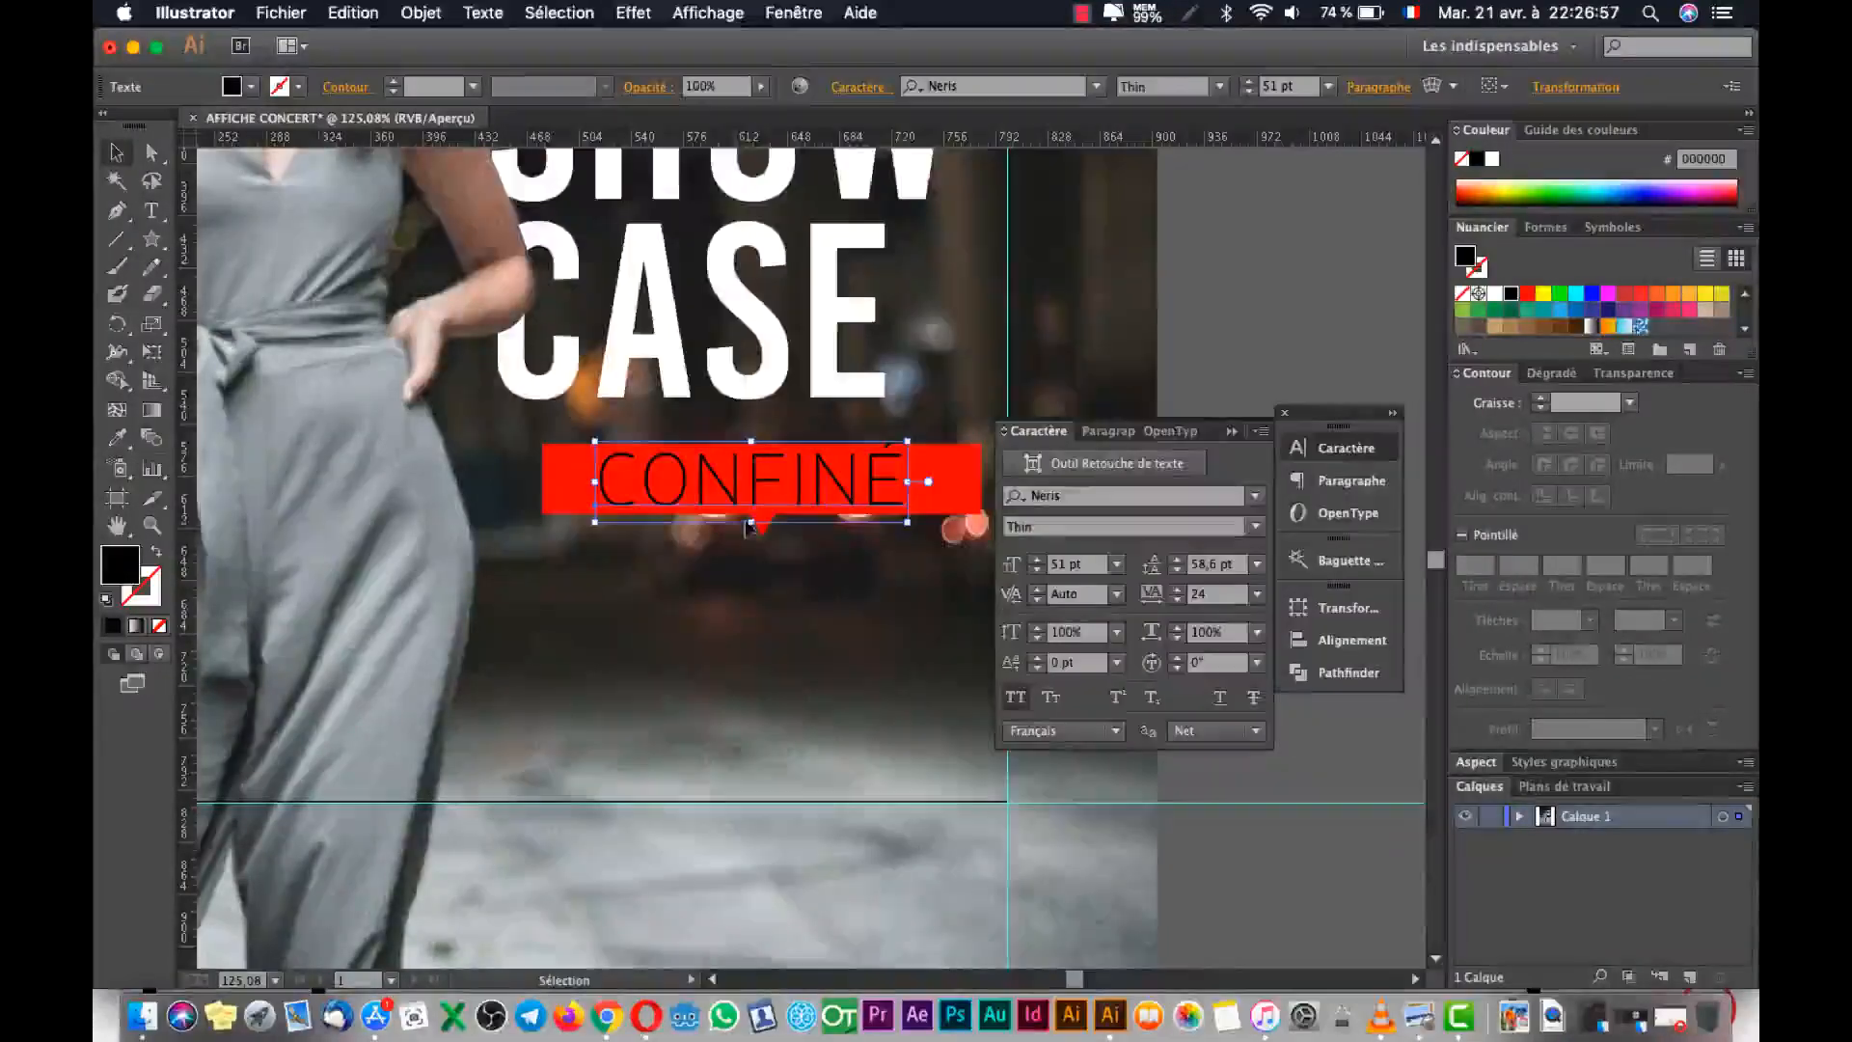
pyautogui.click(1501, 294)
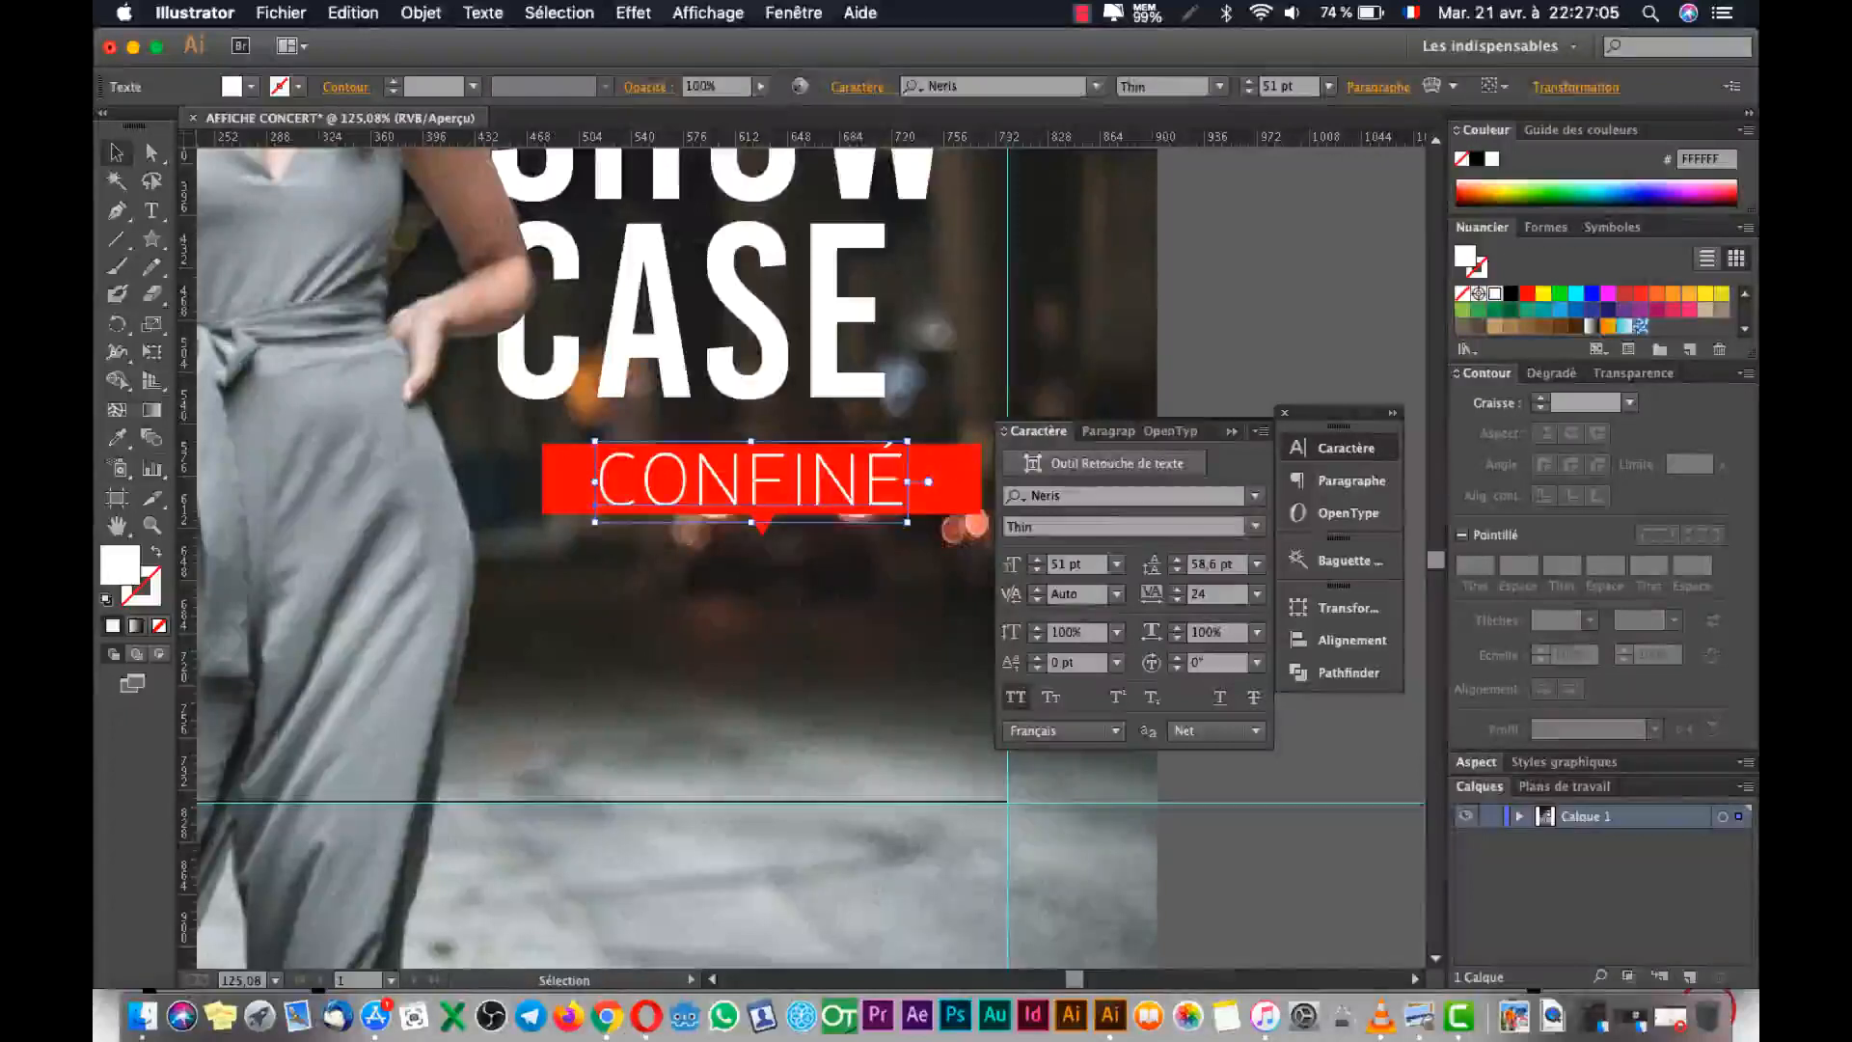
pyautogui.click(1164, 358)
pyautogui.click(1304, 445)
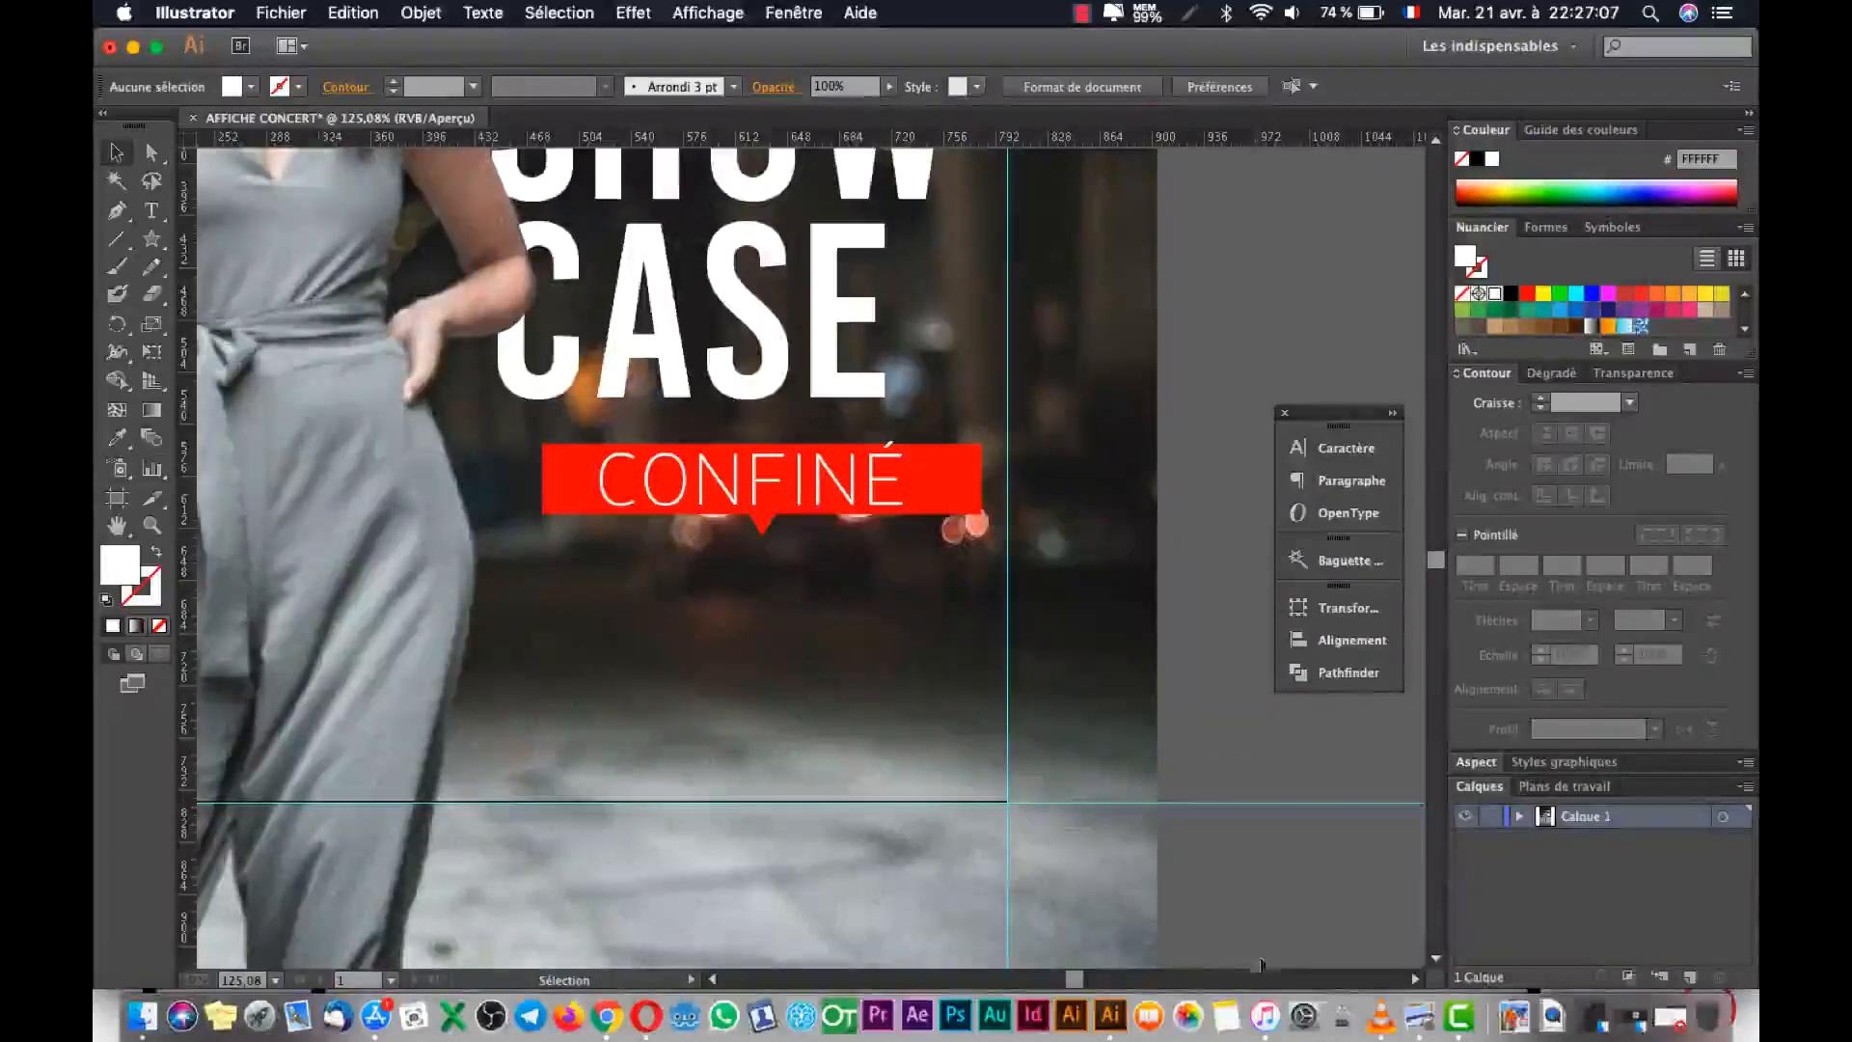
# Try to narrow the red callout by scaling its left side inward.
pyautogui.click(1418, 1015)
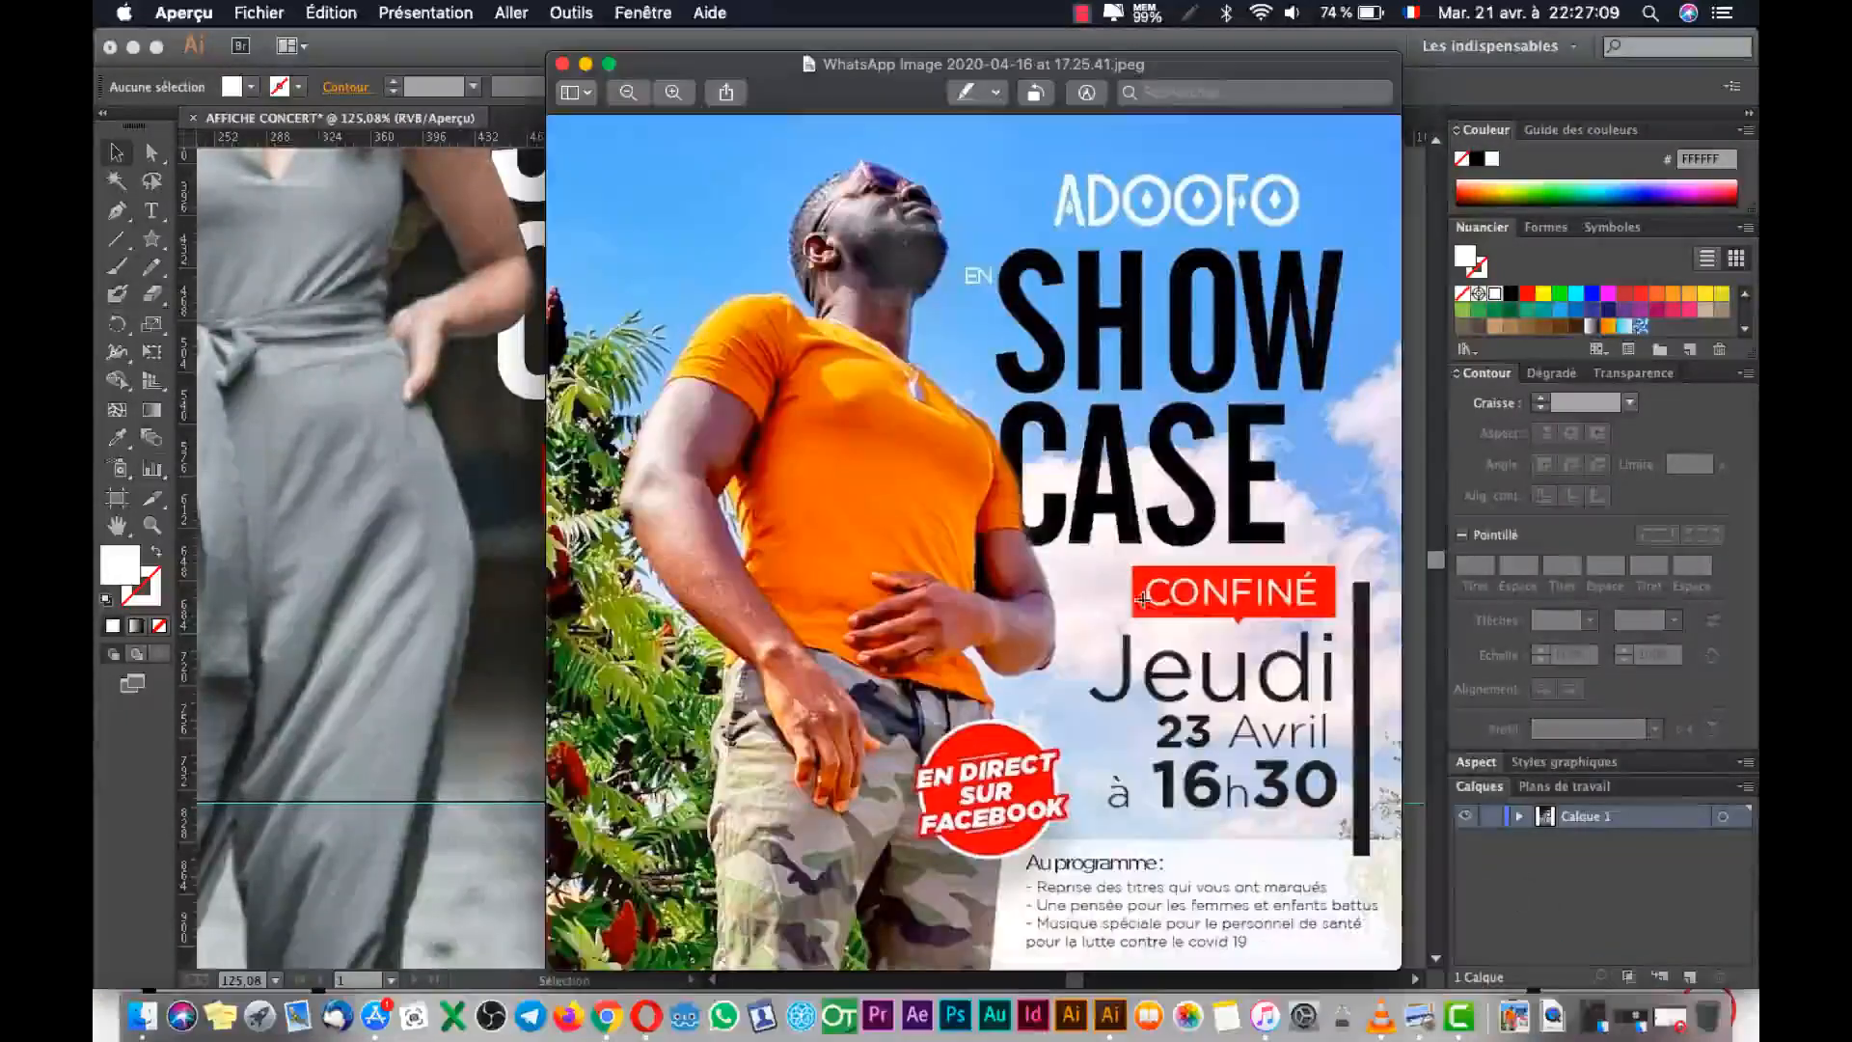
pyautogui.click(522, 491)
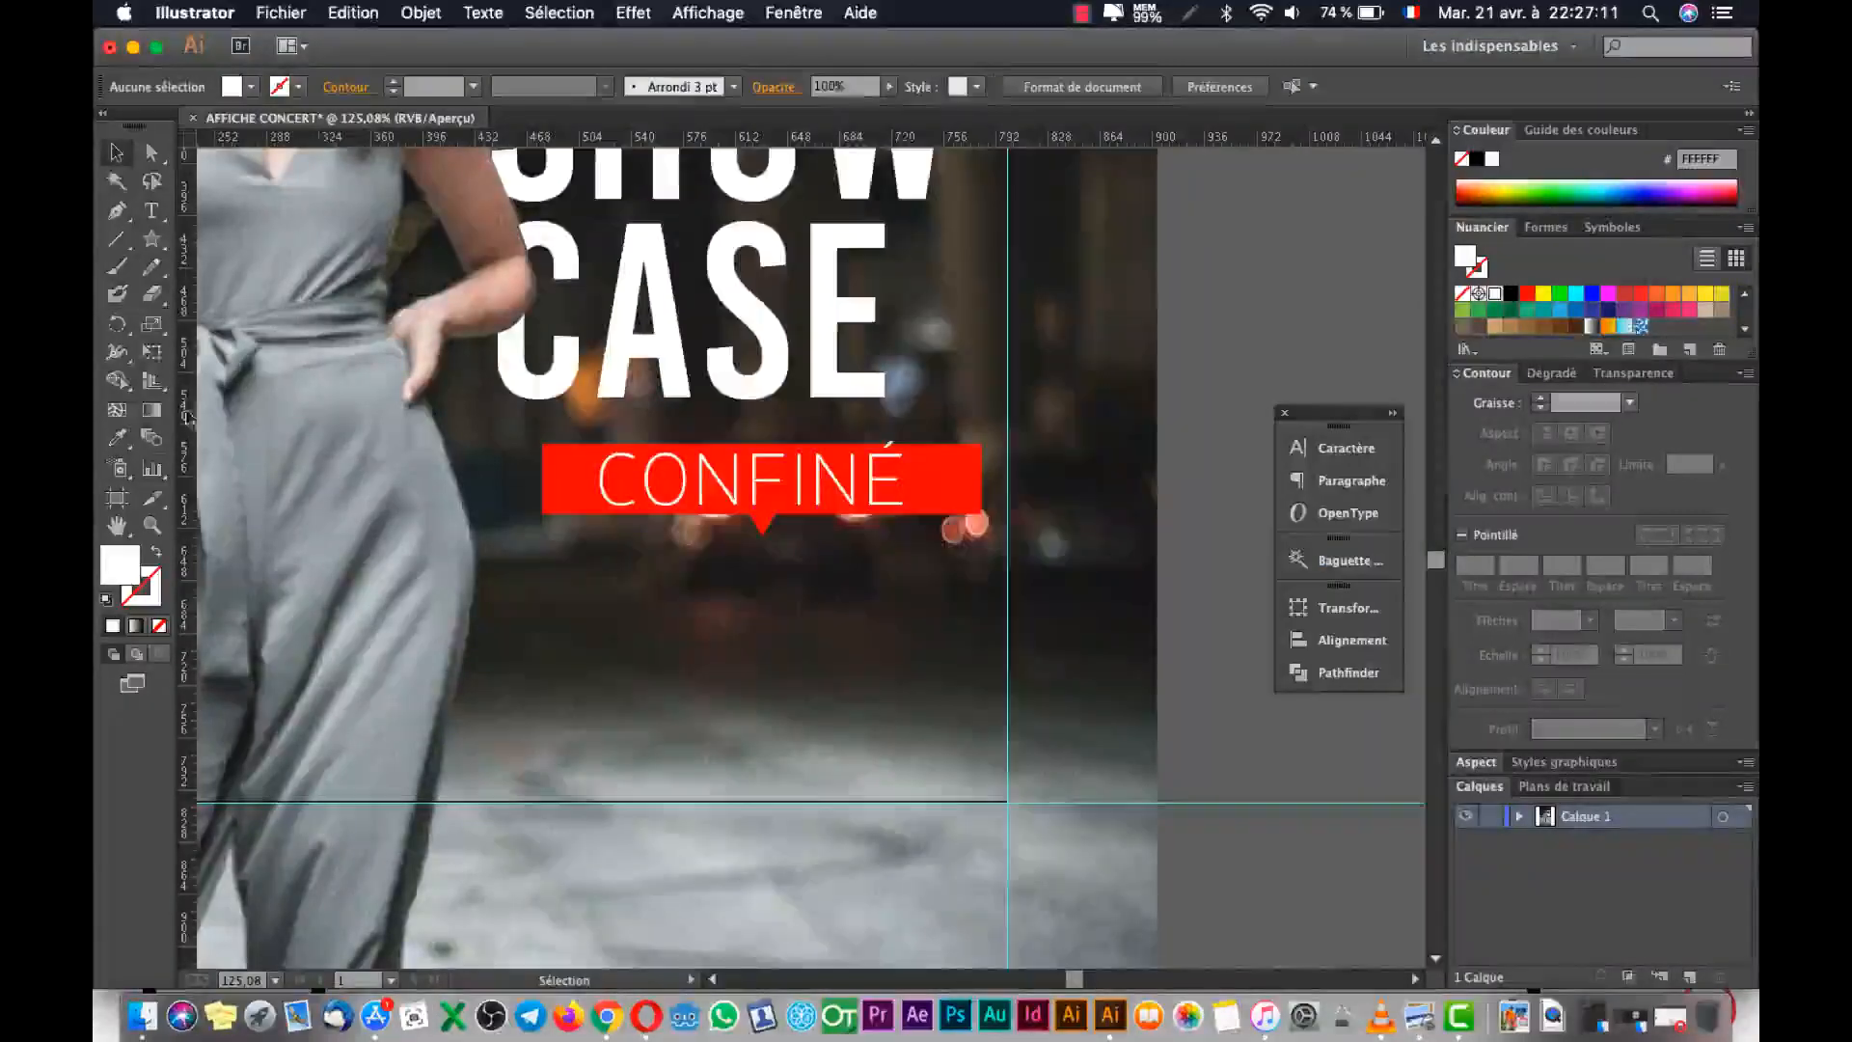
pyautogui.click(867, 497)
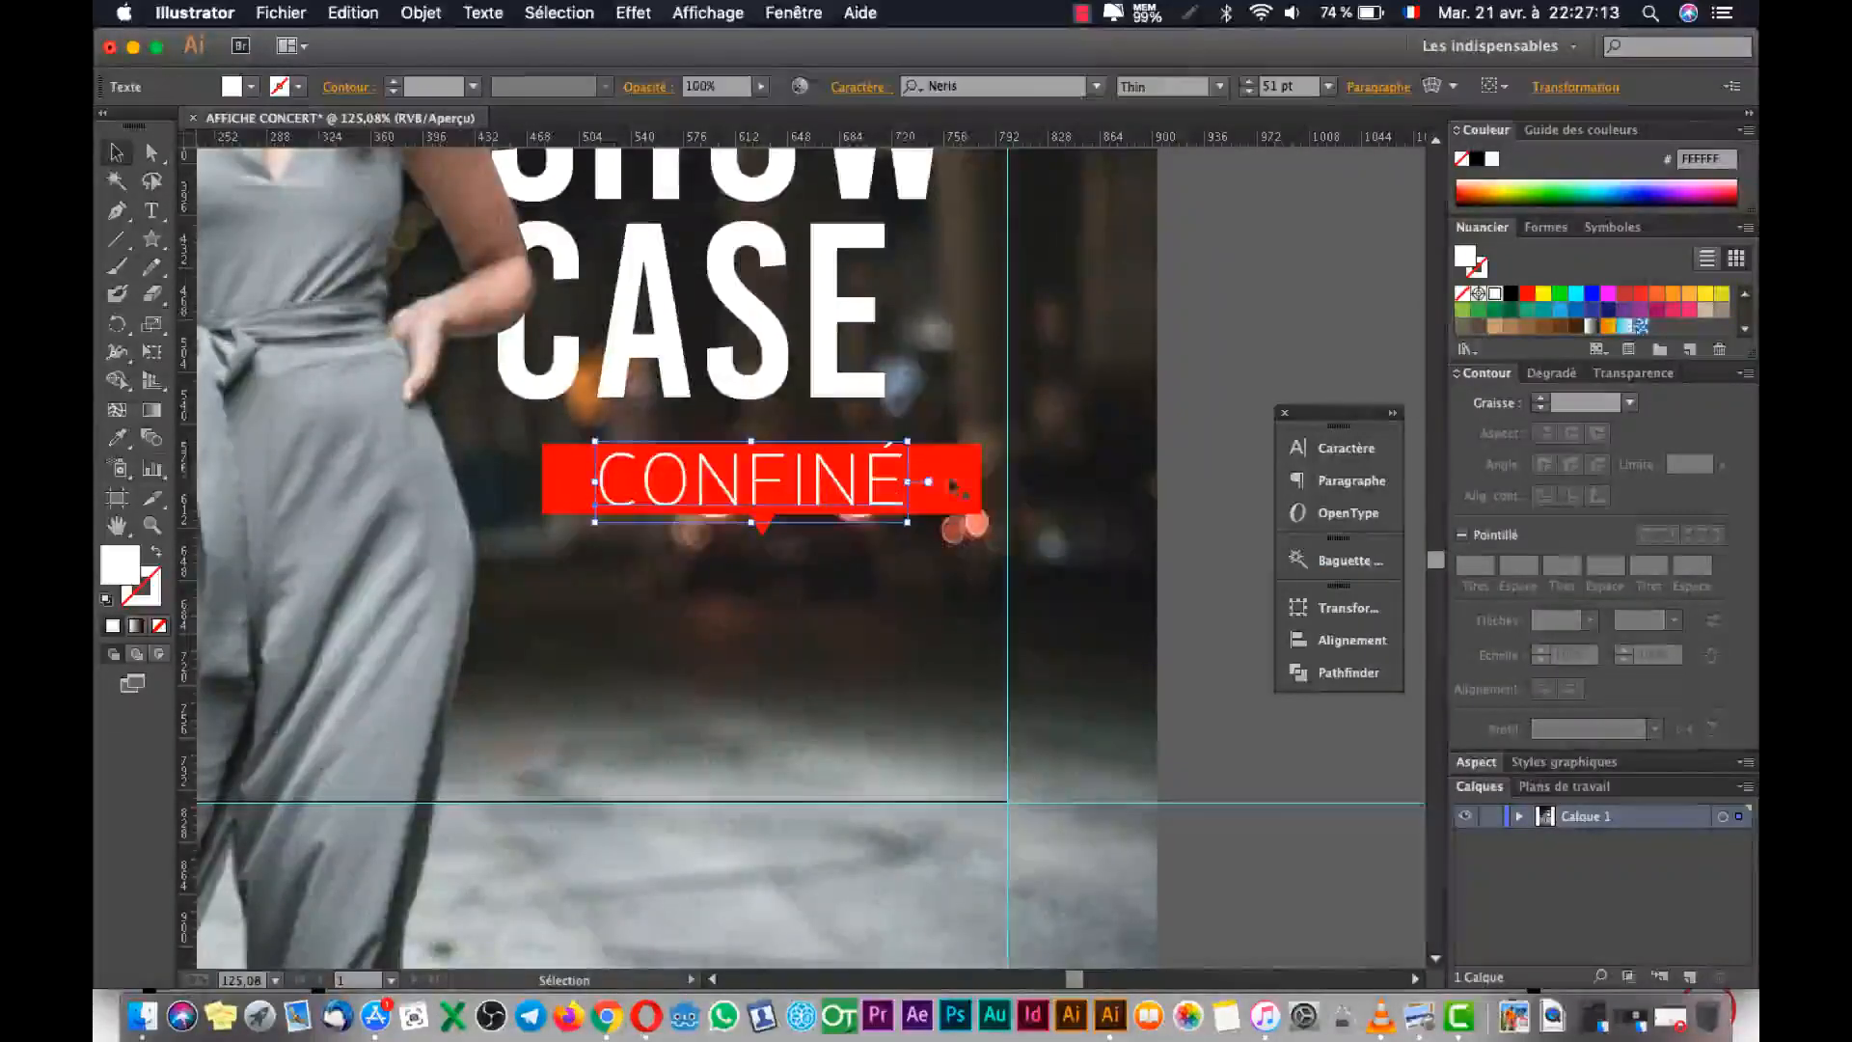
pyautogui.click(543, 485)
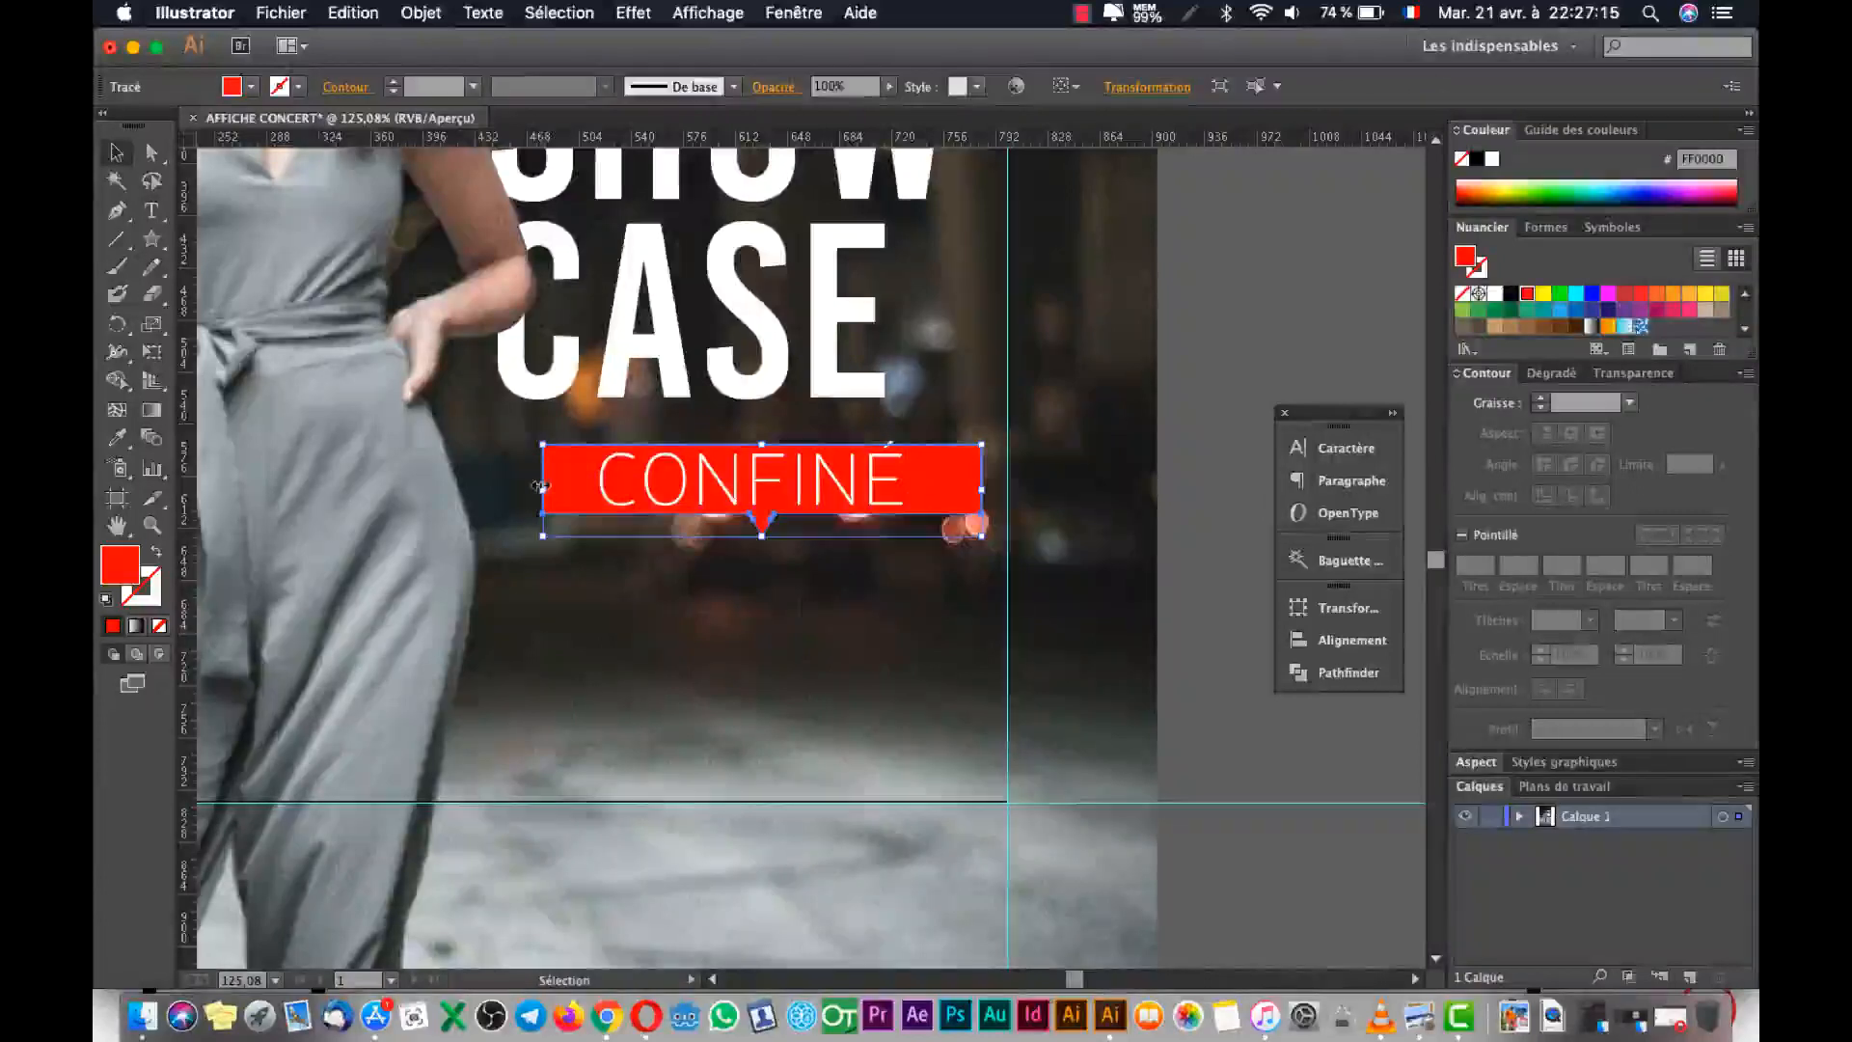
pyautogui.moveTo(540, 487); pyautogui.dragTo(621, 488)
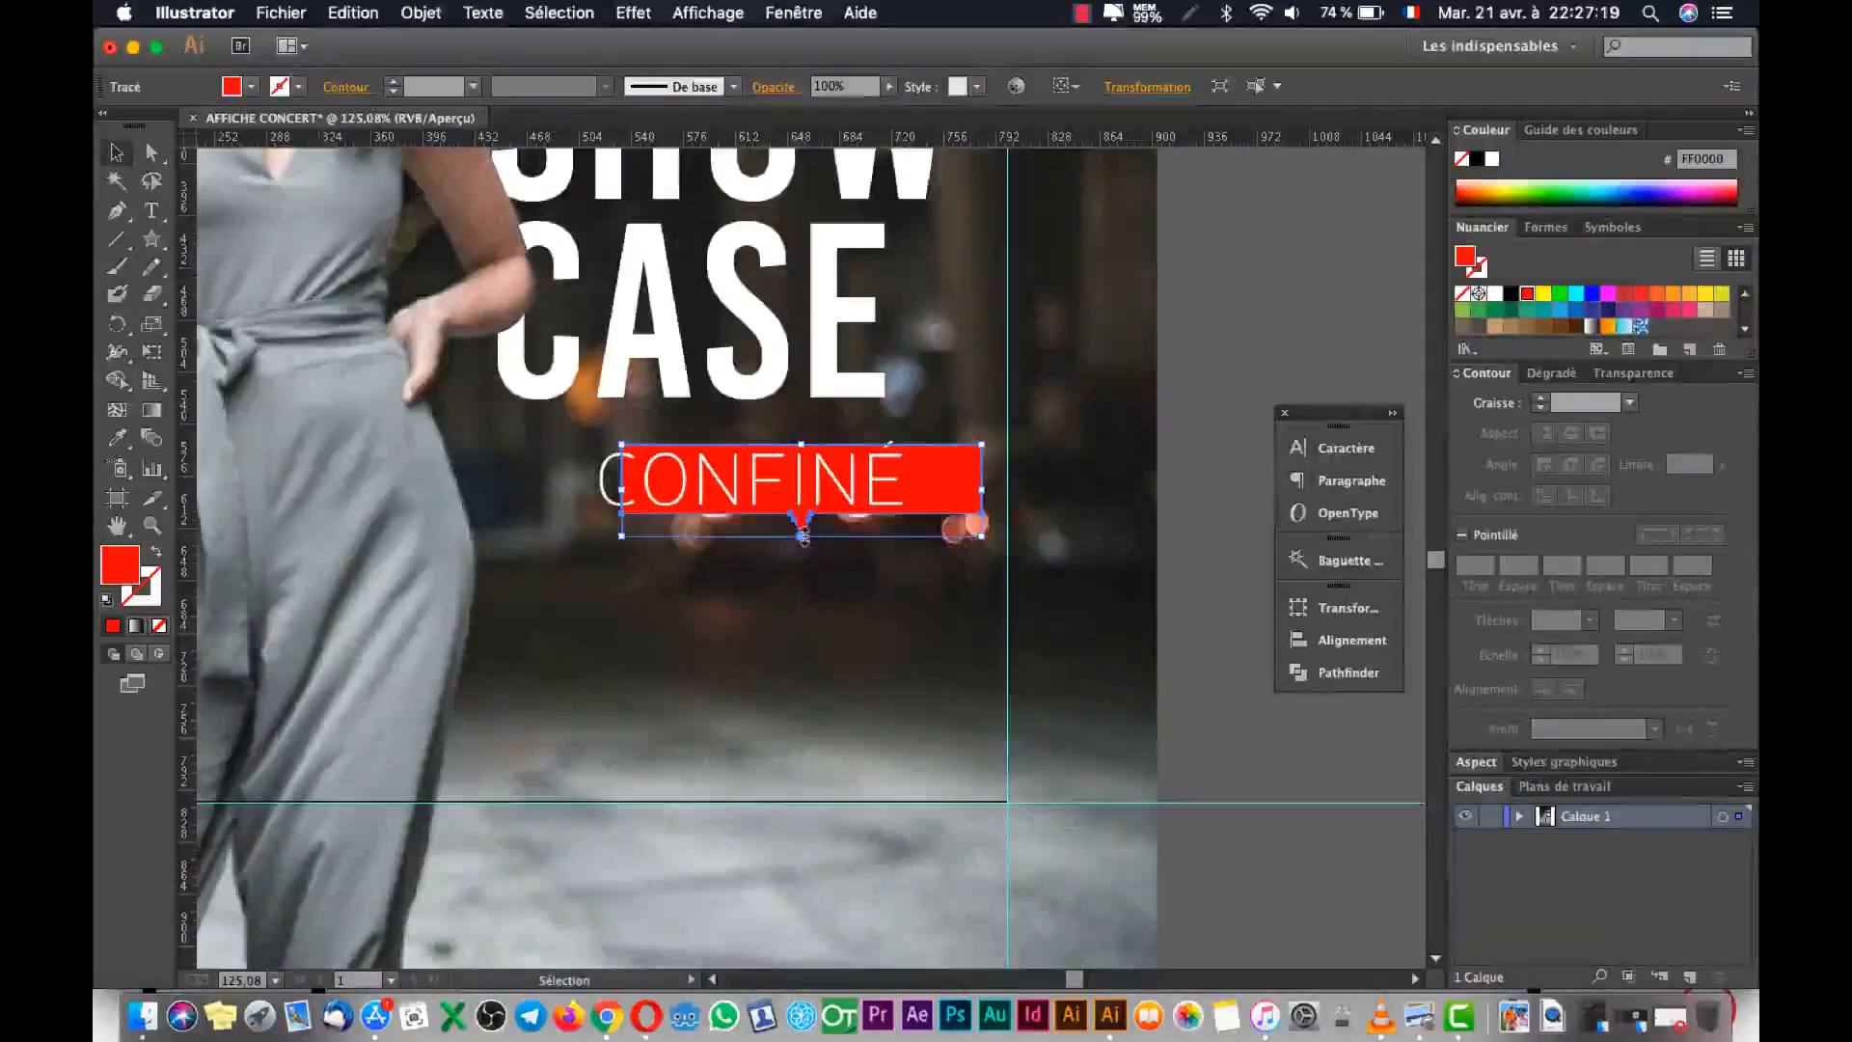
pyautogui.press('super+z')
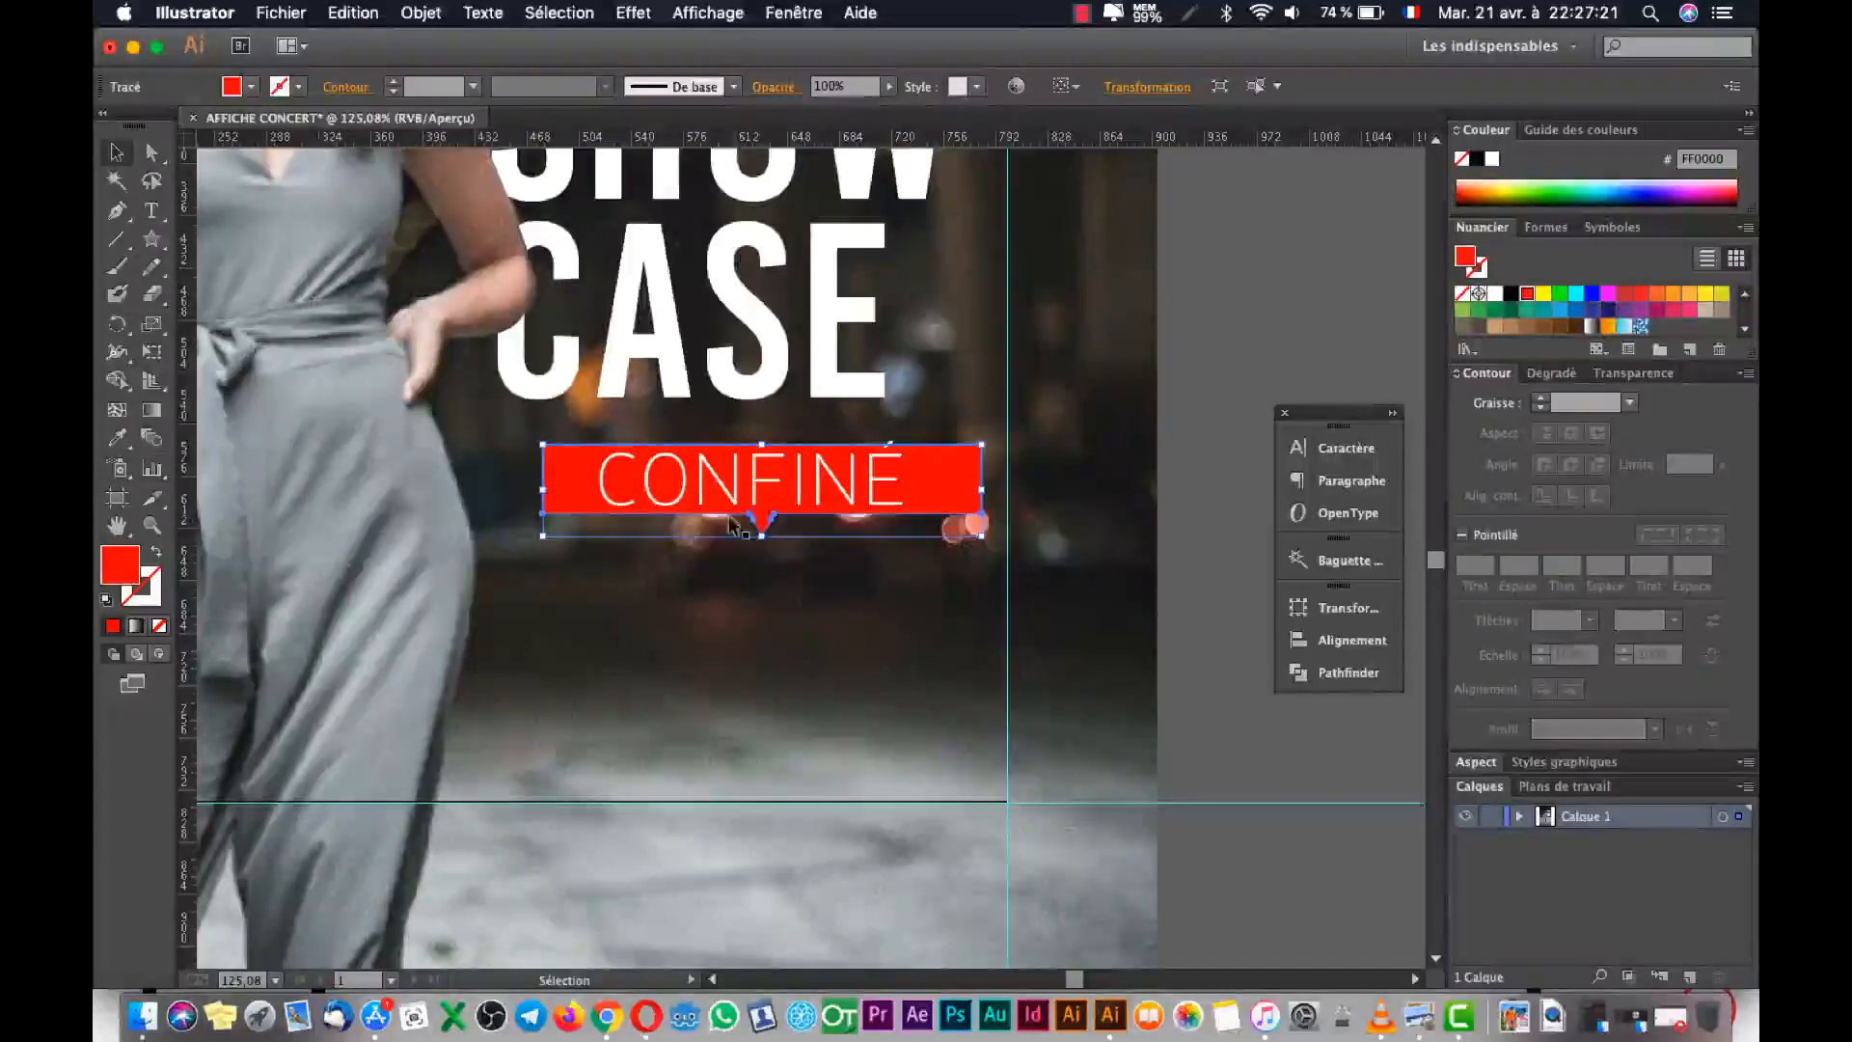
pyautogui.click(1203, 344)
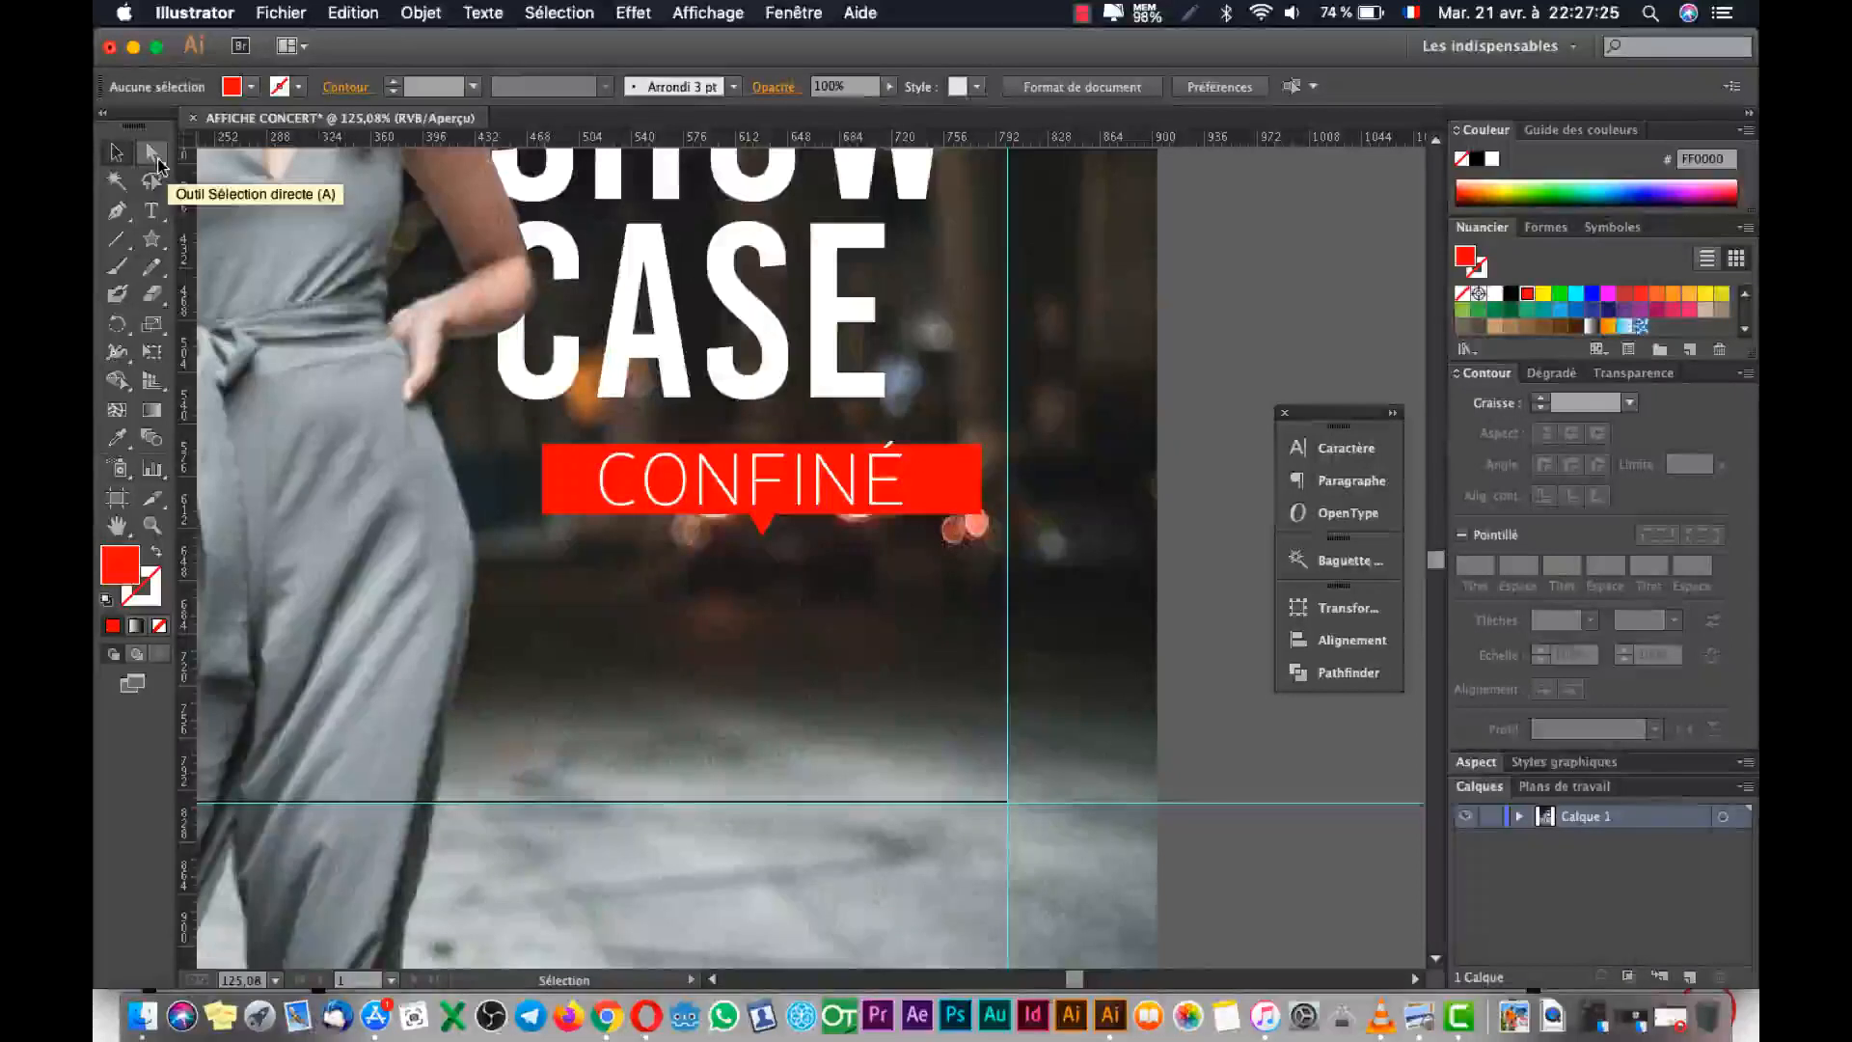
# Fit the red callout around CONFINÉ with Direct Selection, moving its side edges inward and top edge up, to about 237 by 70 px.
pyautogui.click(157, 162)
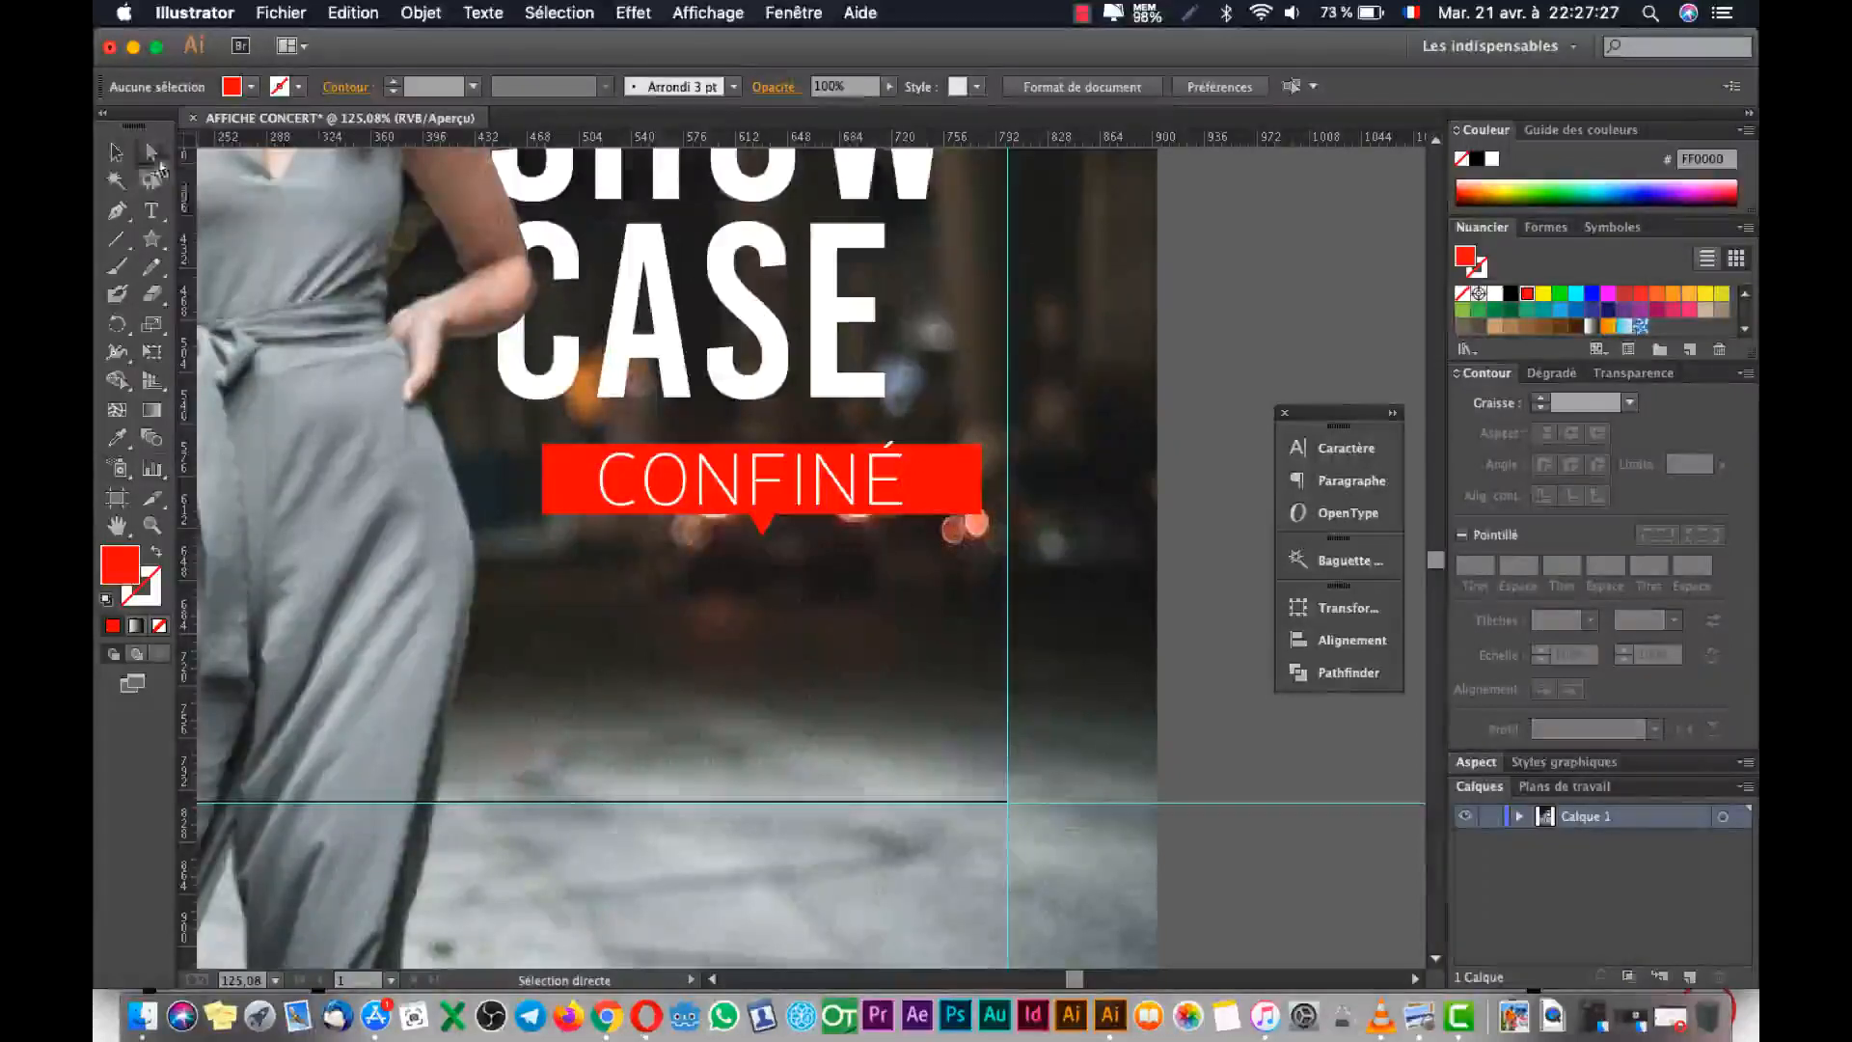
pyautogui.click(545, 482)
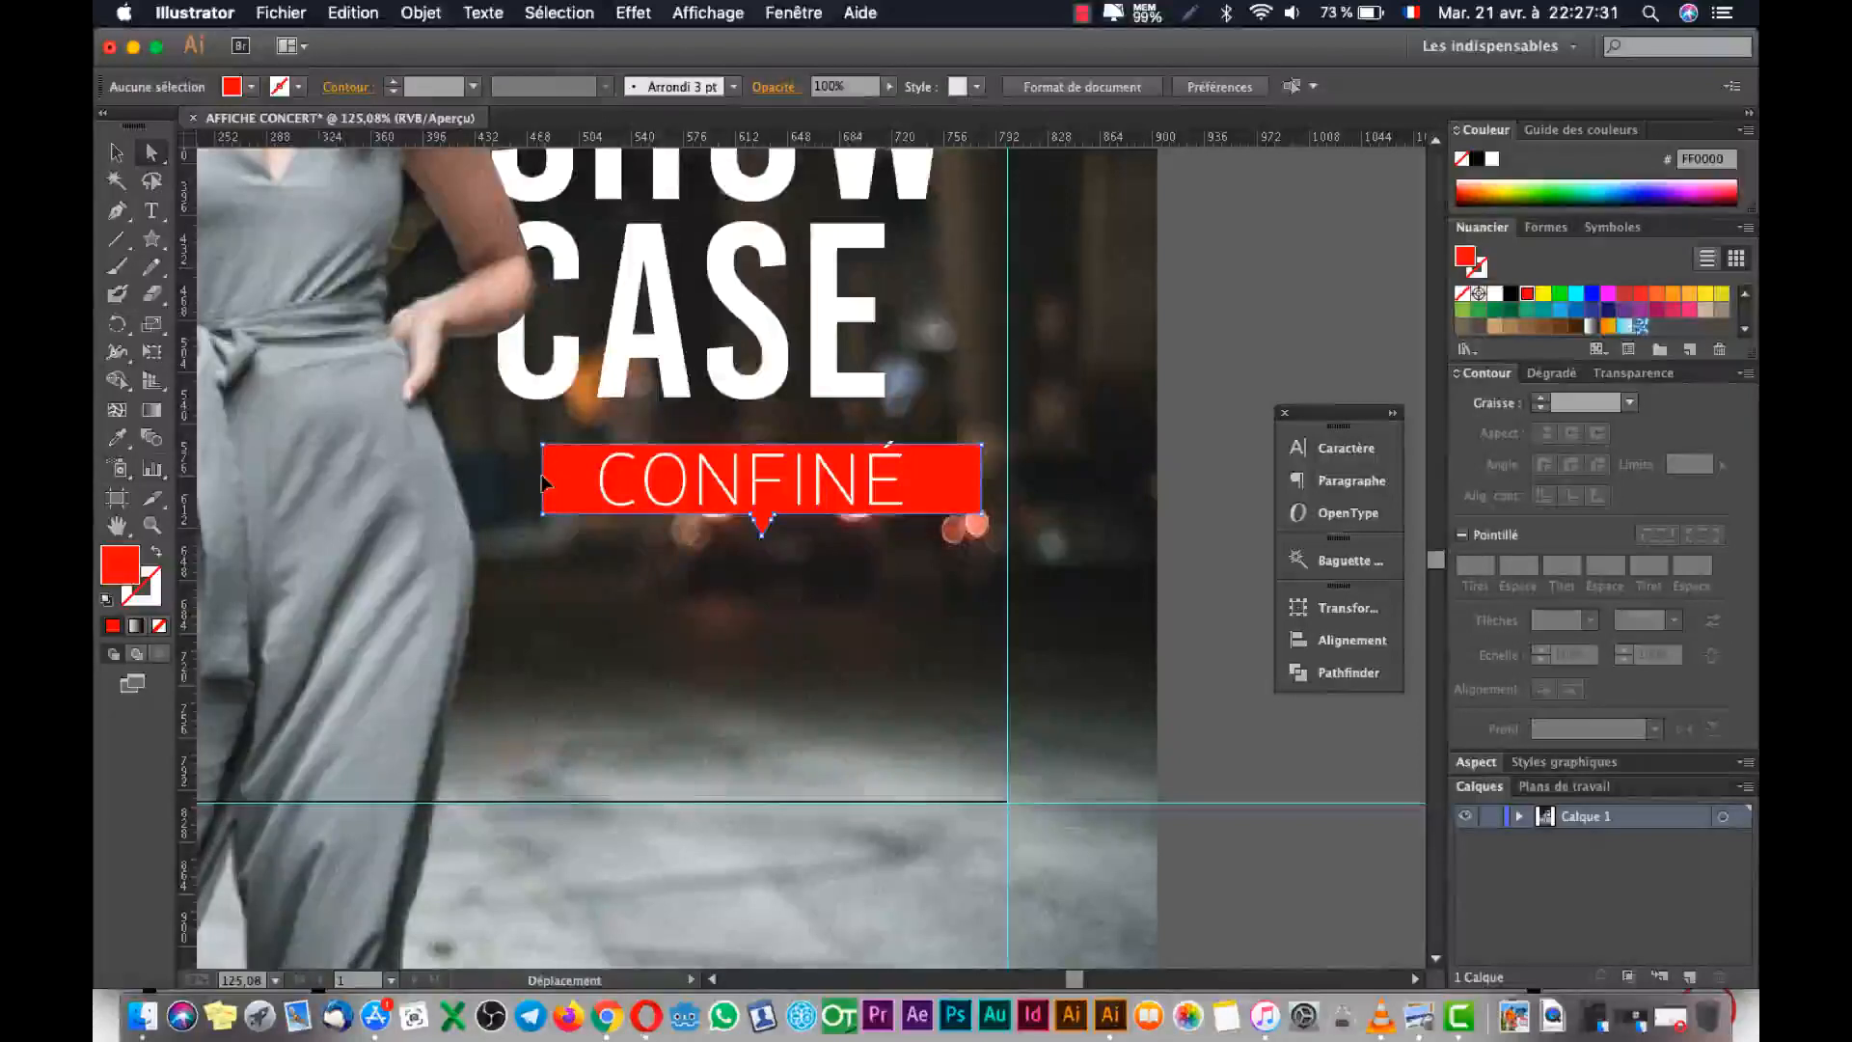
pyautogui.moveTo(545, 482); pyautogui.dragTo(583, 488)
pyautogui.moveTo(981, 487); pyautogui.dragTo(927, 489)
pyautogui.moveTo(831, 450); pyautogui.dragTo(834, 439)
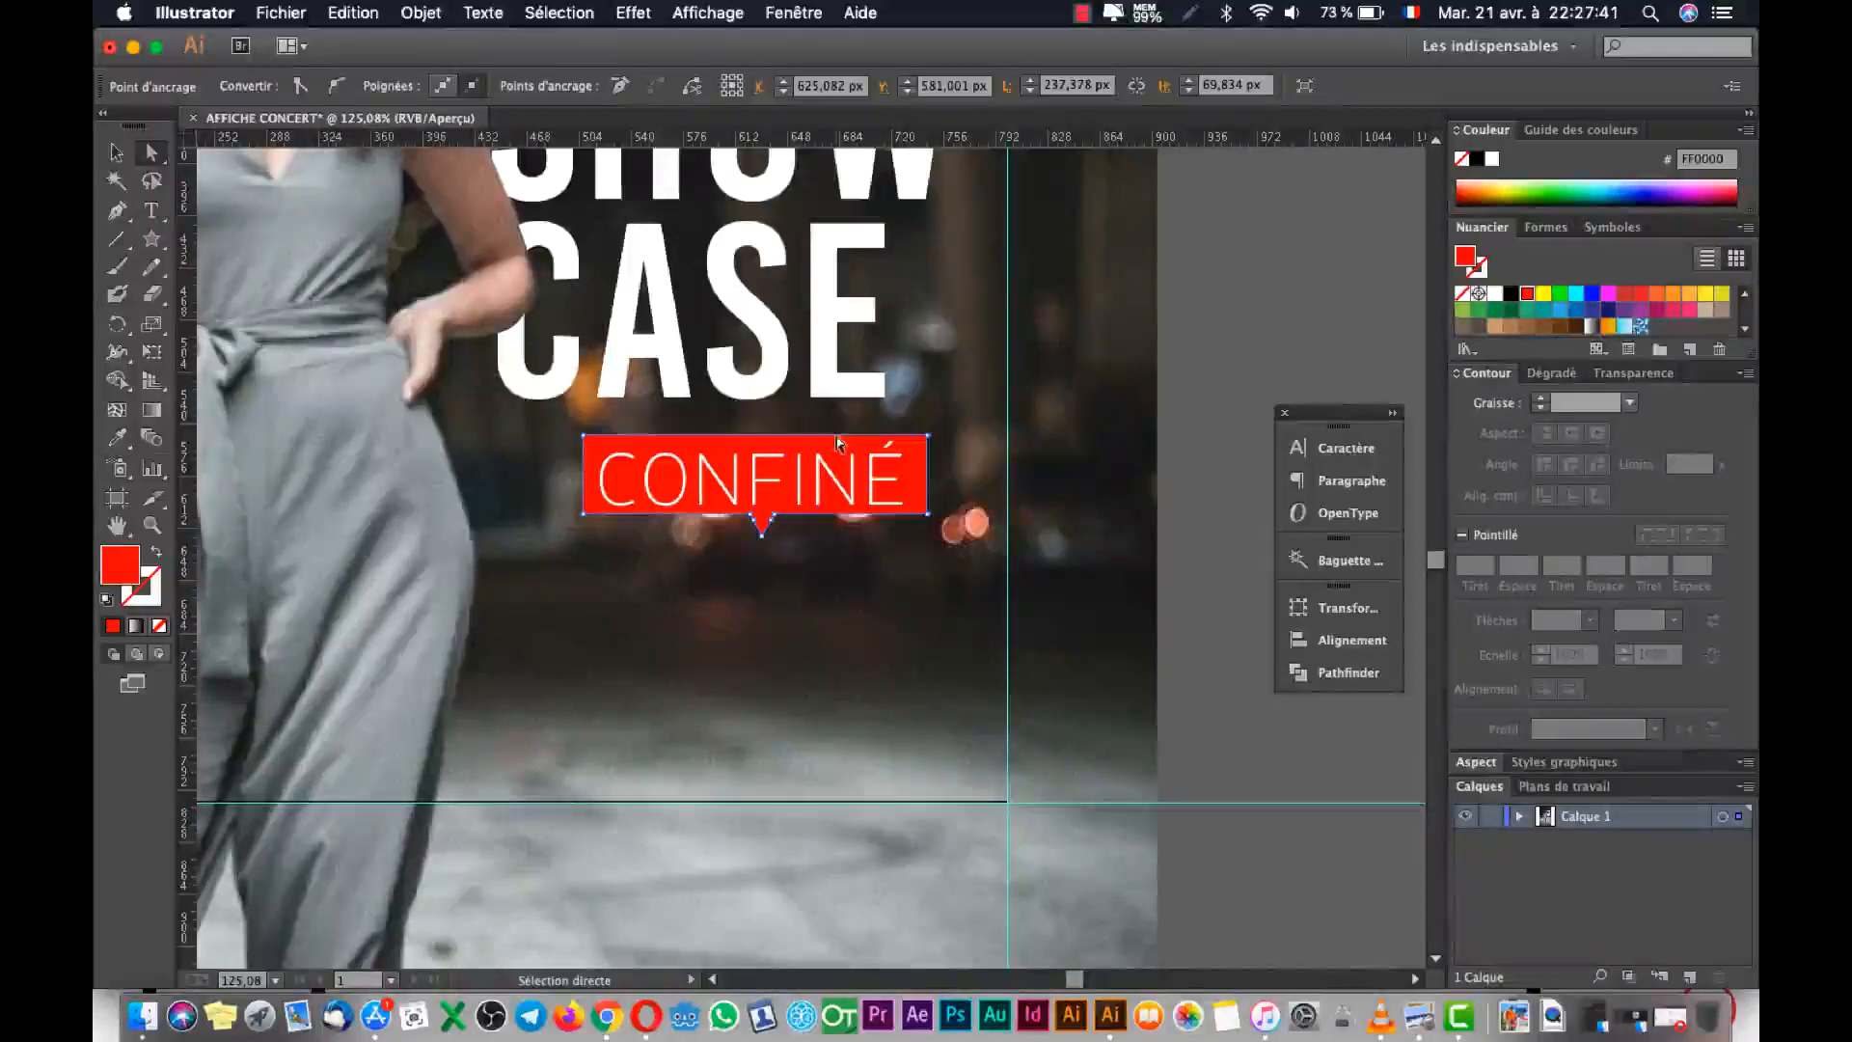
# Lower the red callout's top edge slightly toward the CONFINÉ text, deselect the callout and review the whole poster.
pyautogui.moveTo(831, 432); pyautogui.dragTo(831, 441)
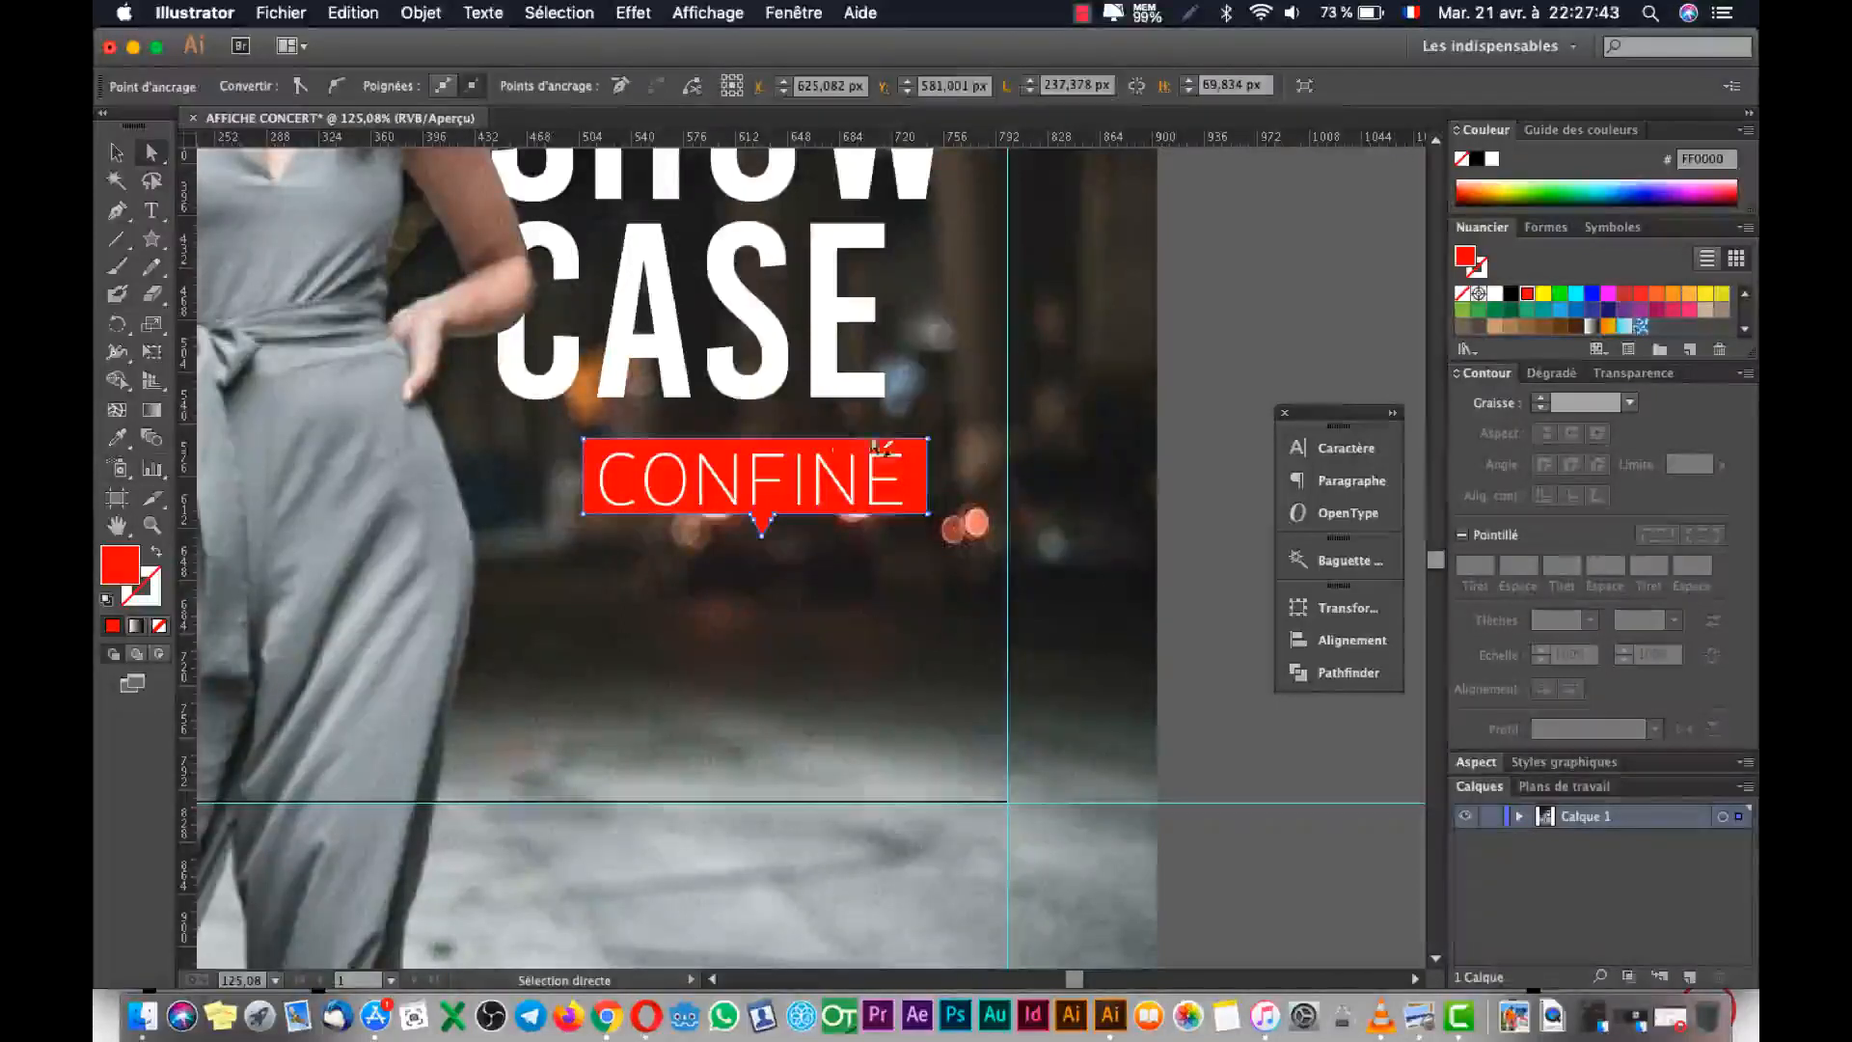
pyautogui.click(1175, 503)
pyautogui.click(721, 494)
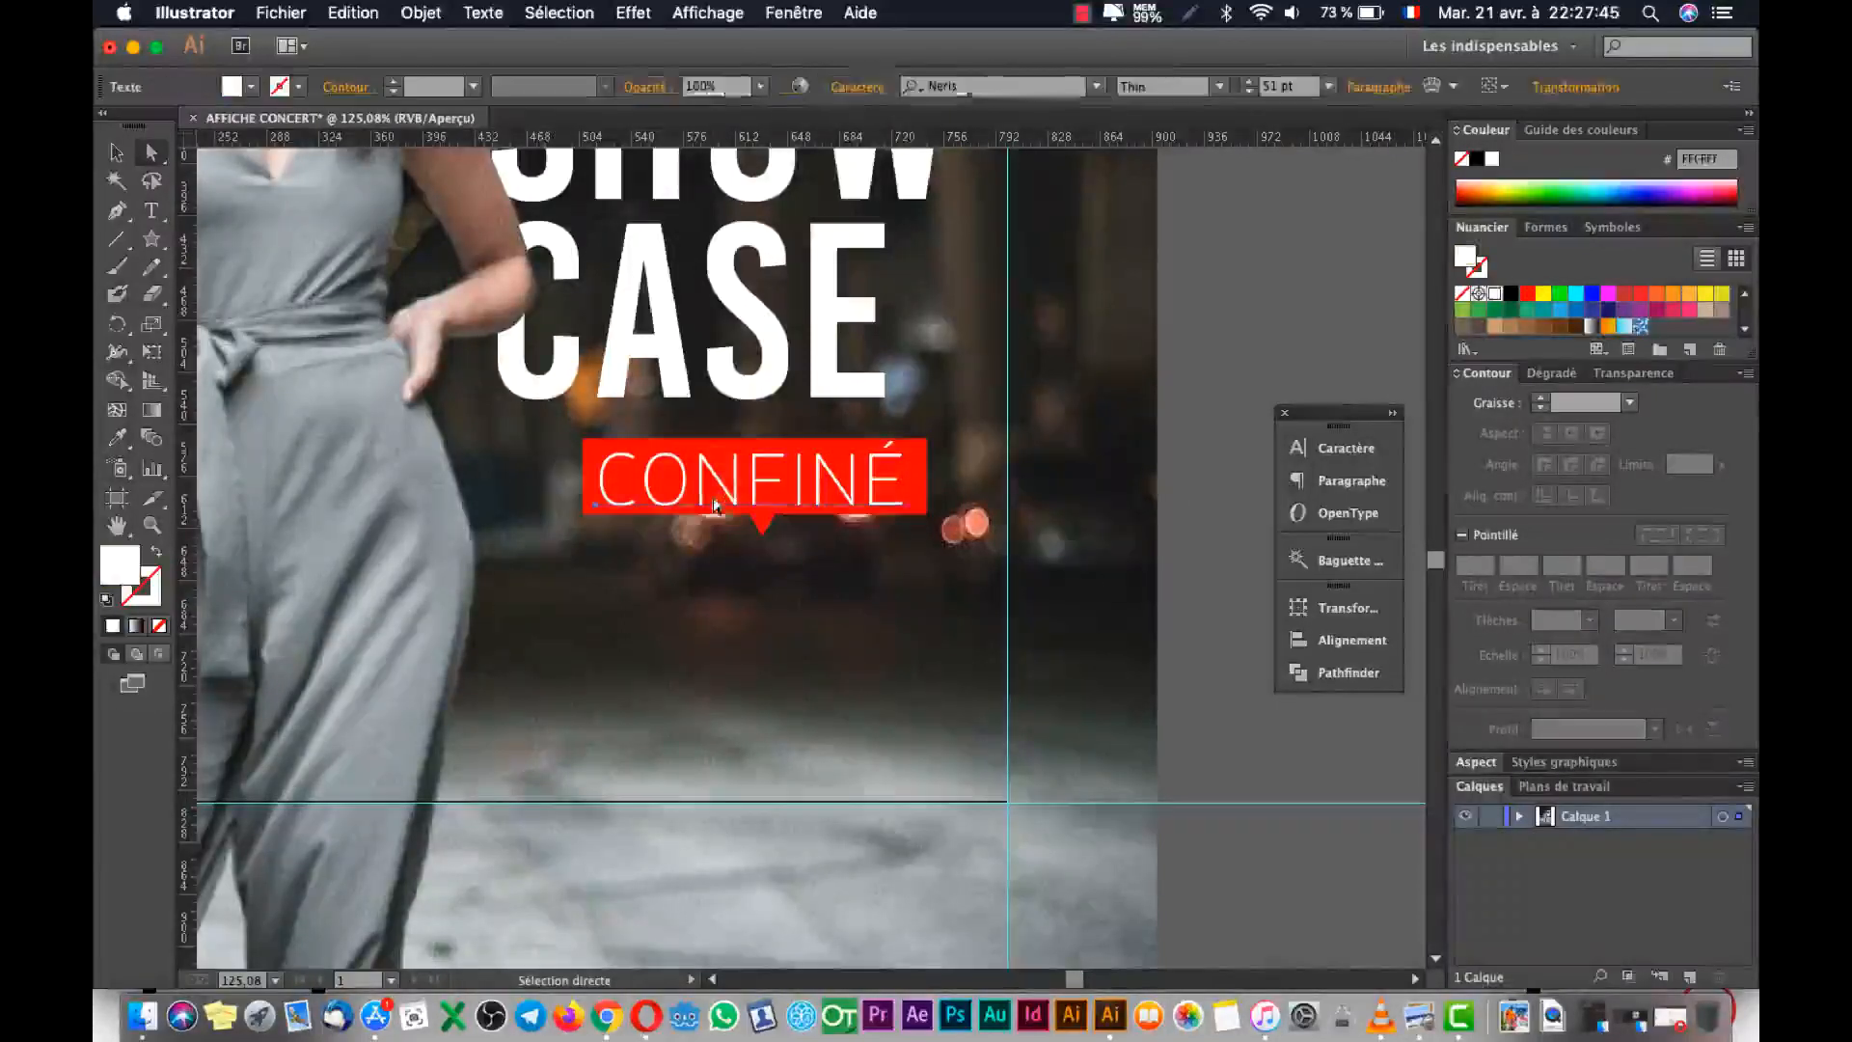
pyautogui.click(798, 542)
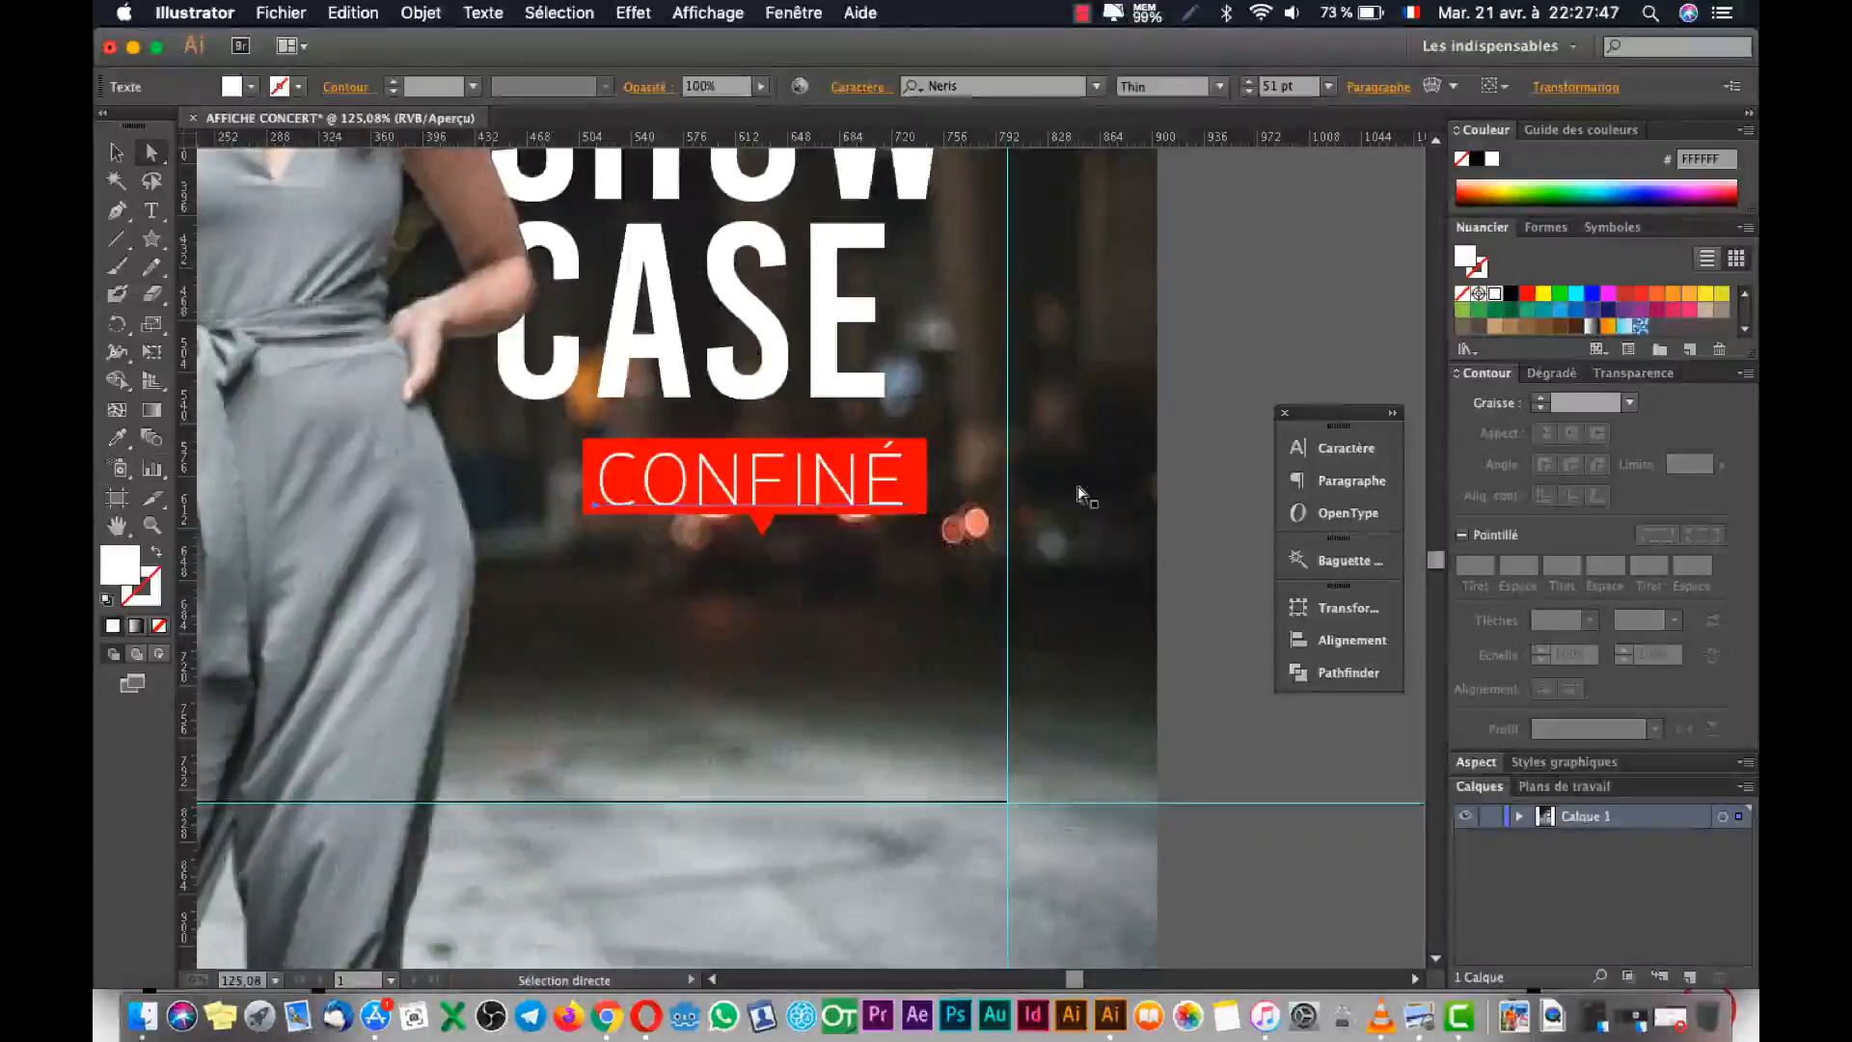
pyautogui.scroll(-4, 911, 493)
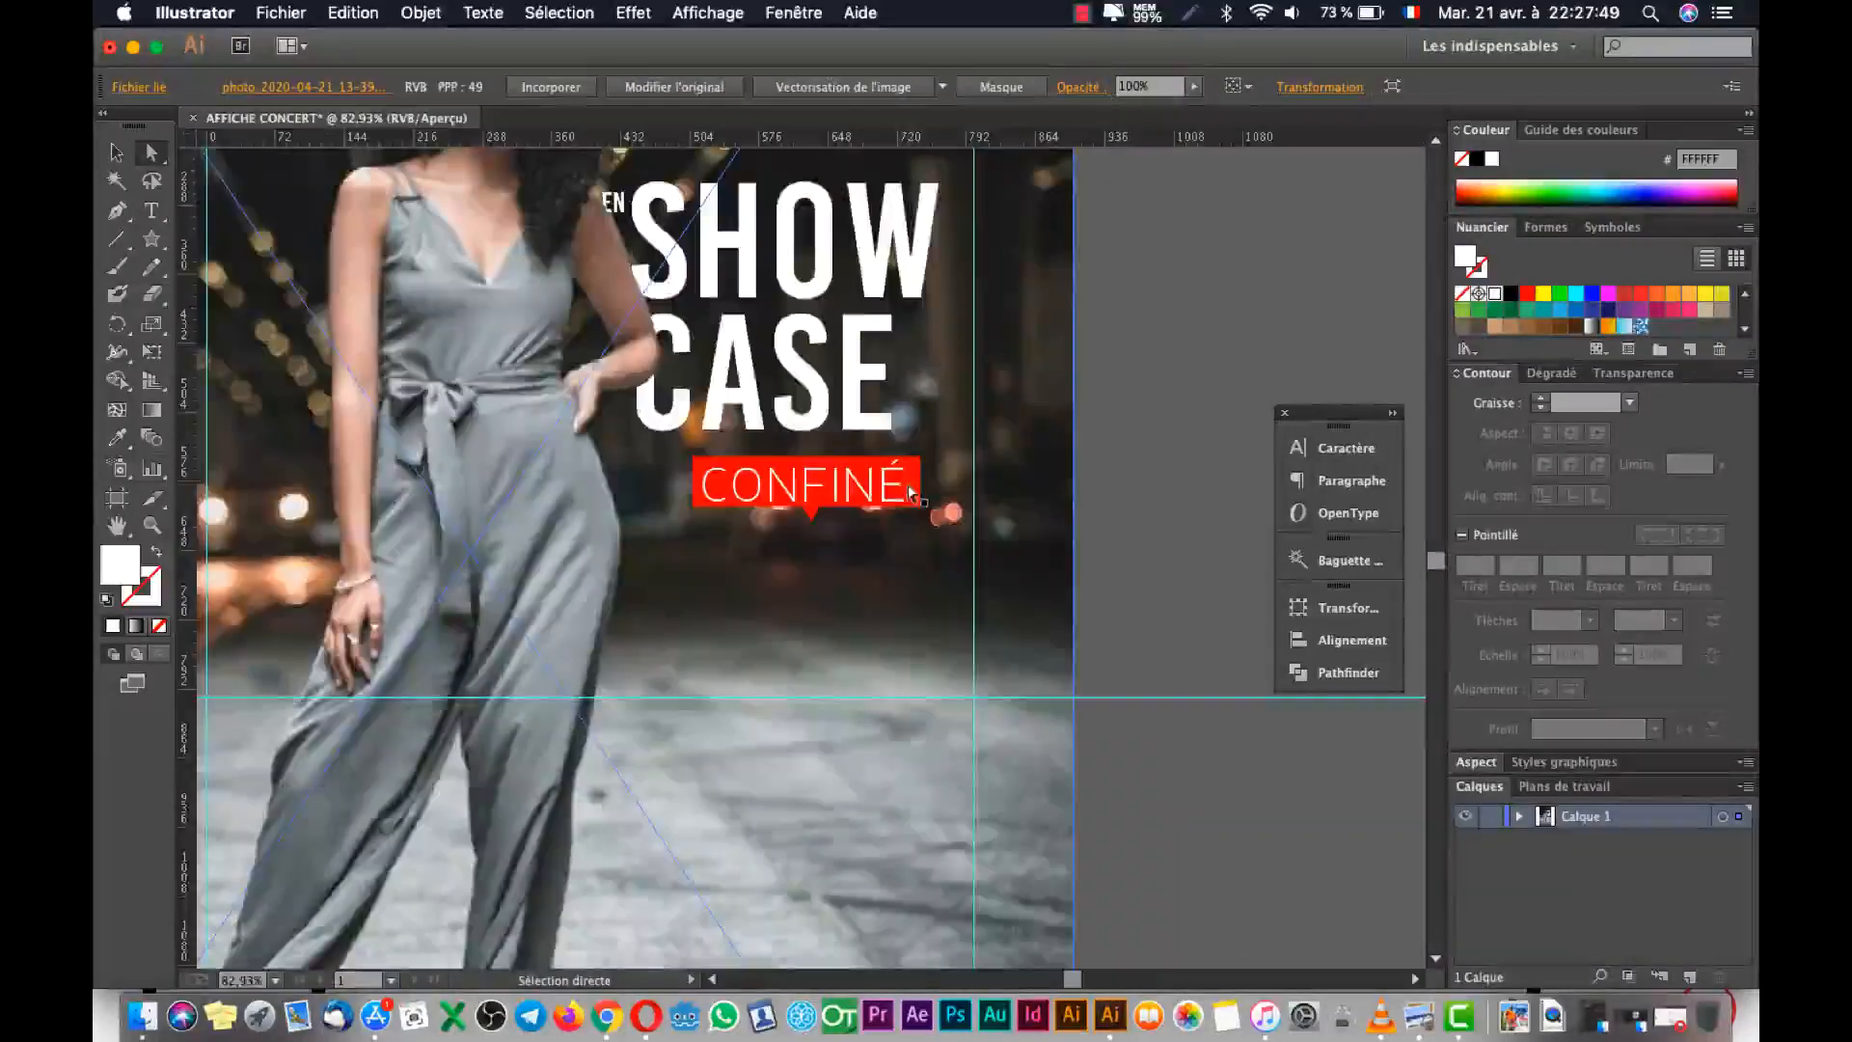
pyautogui.scroll(2, 907, 508)
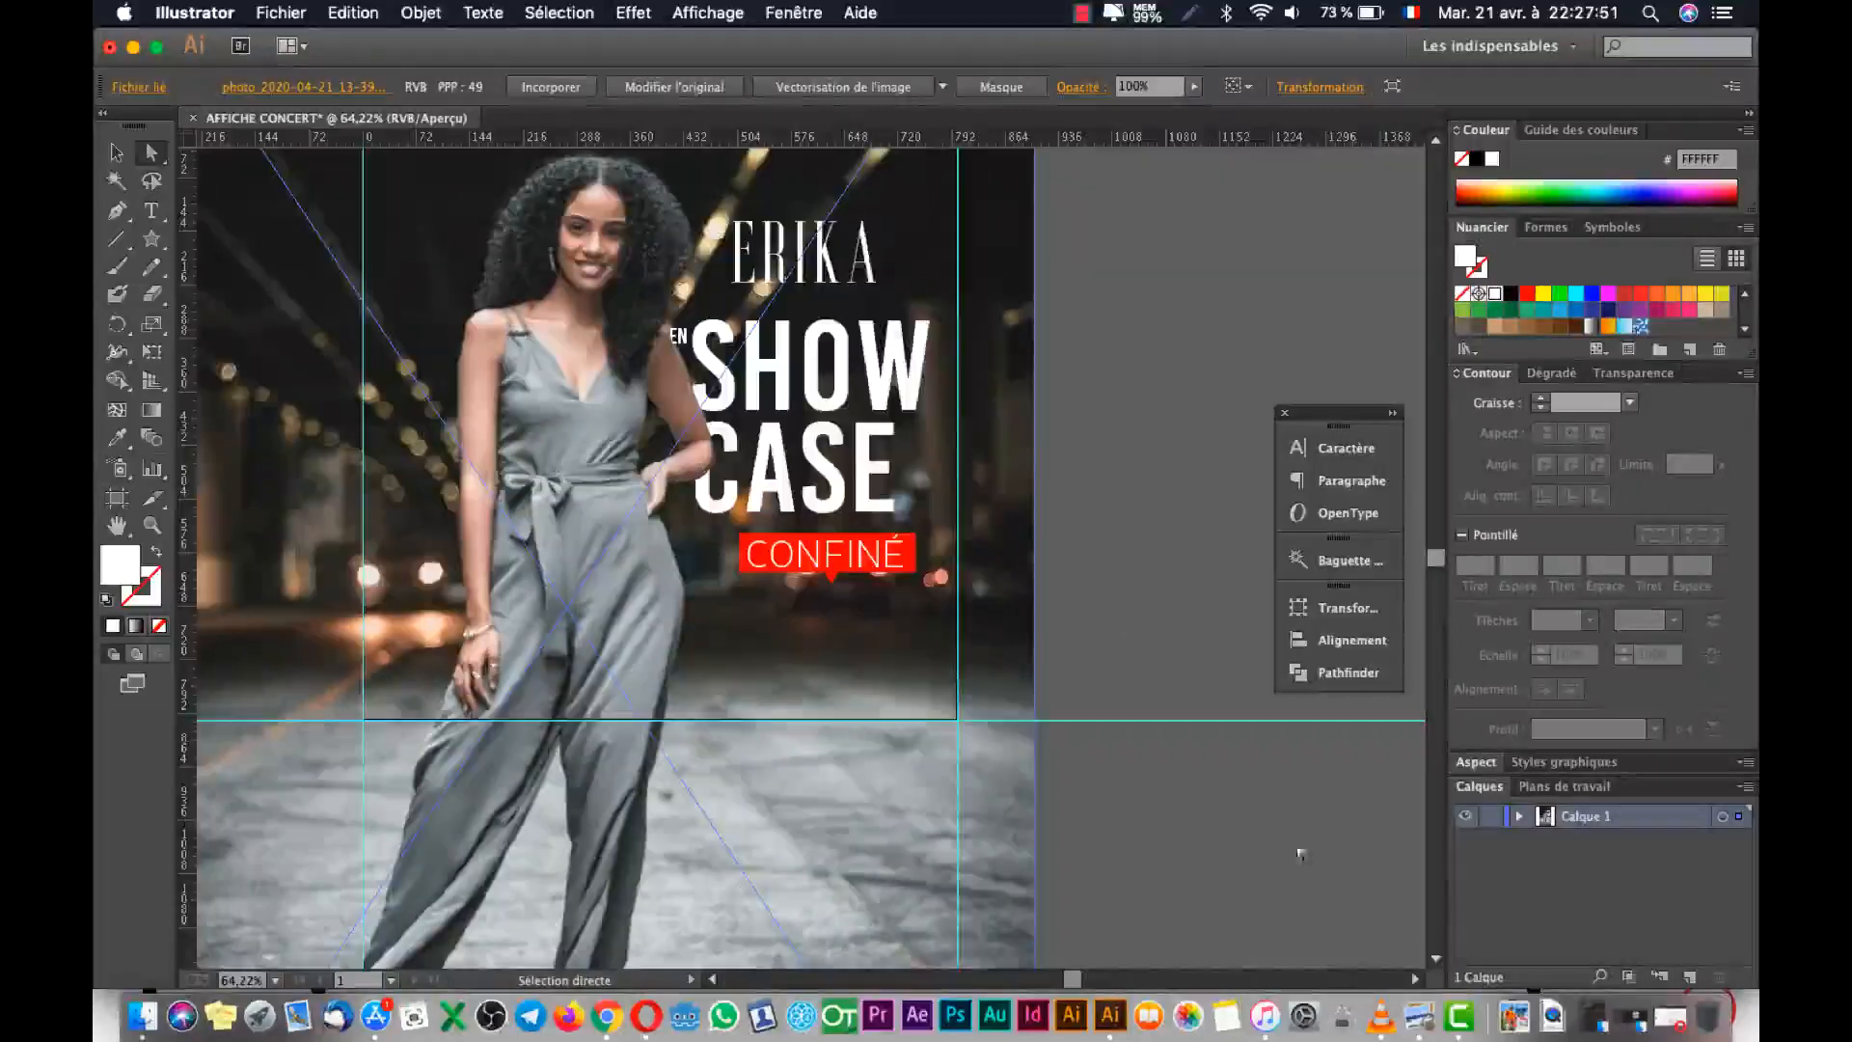
# Compare the CONFINÉ lettering with the reference poster and set its Neris font style to Light.
pyautogui.click(1428, 1008)
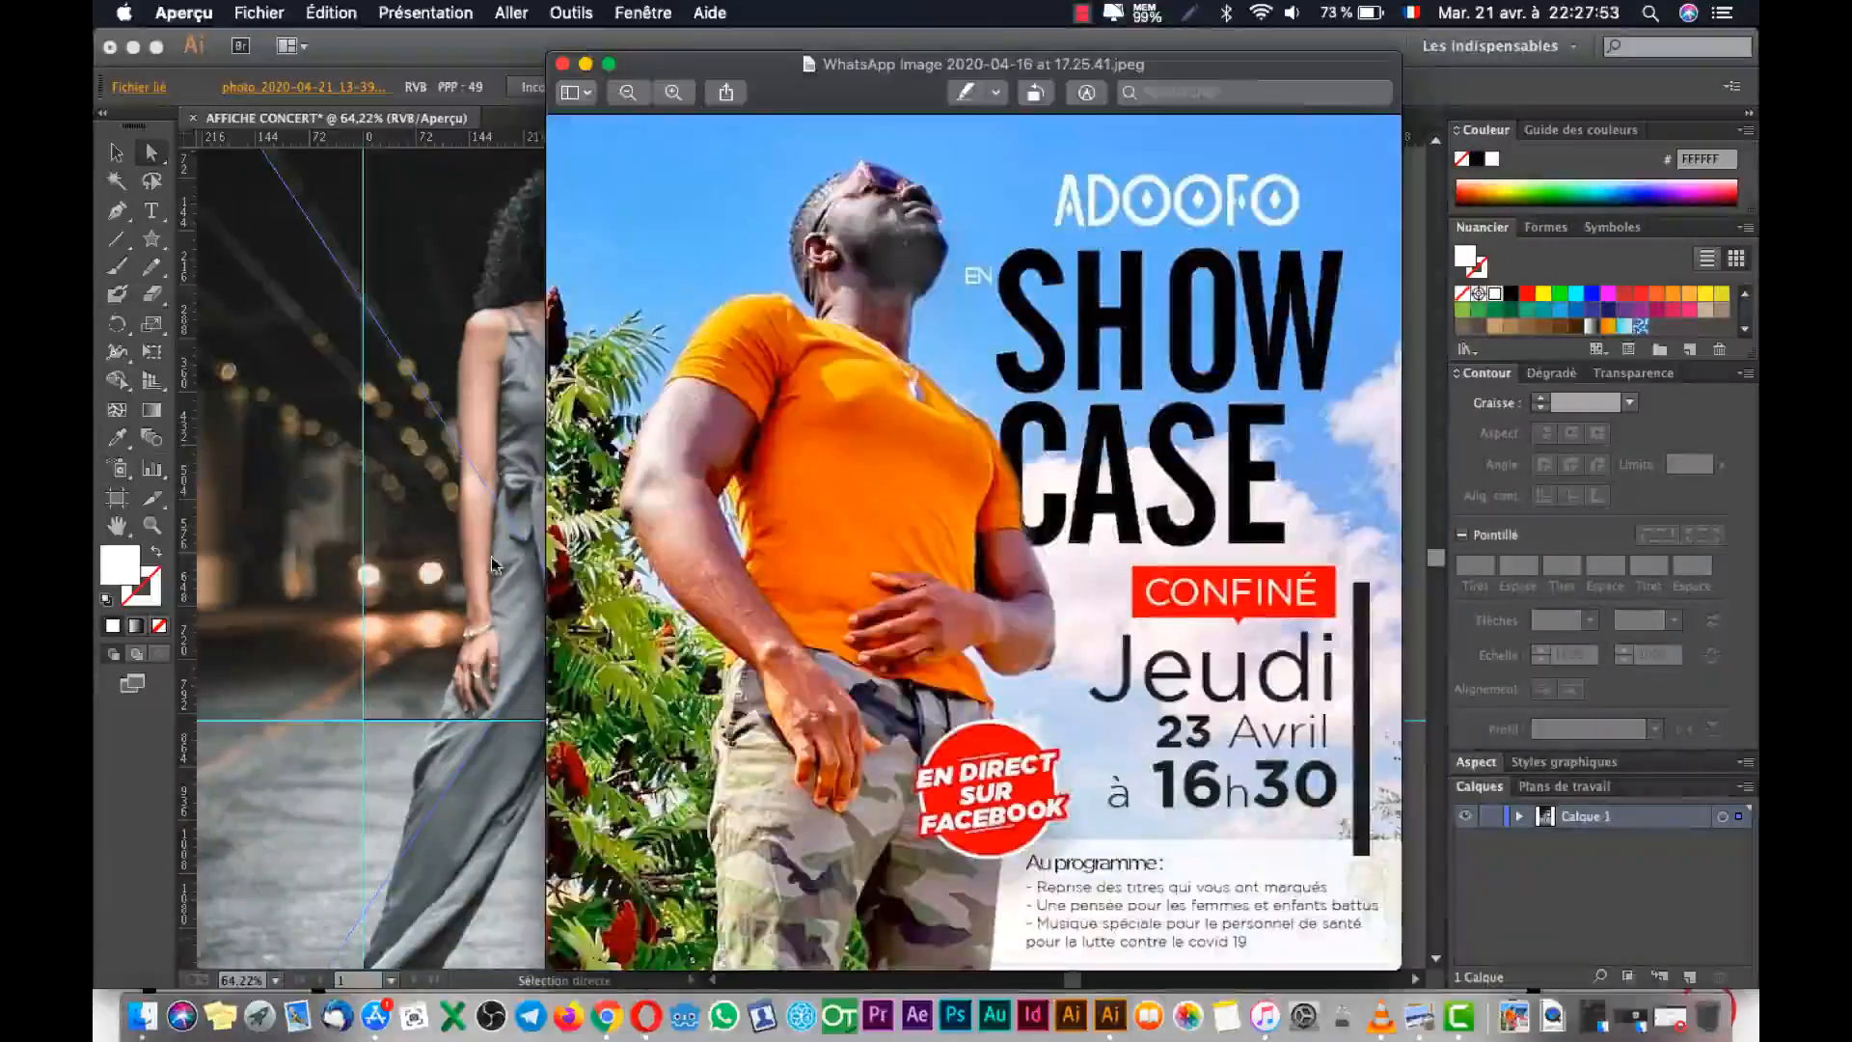
pyautogui.click(489, 639)
pyautogui.click(846, 565)
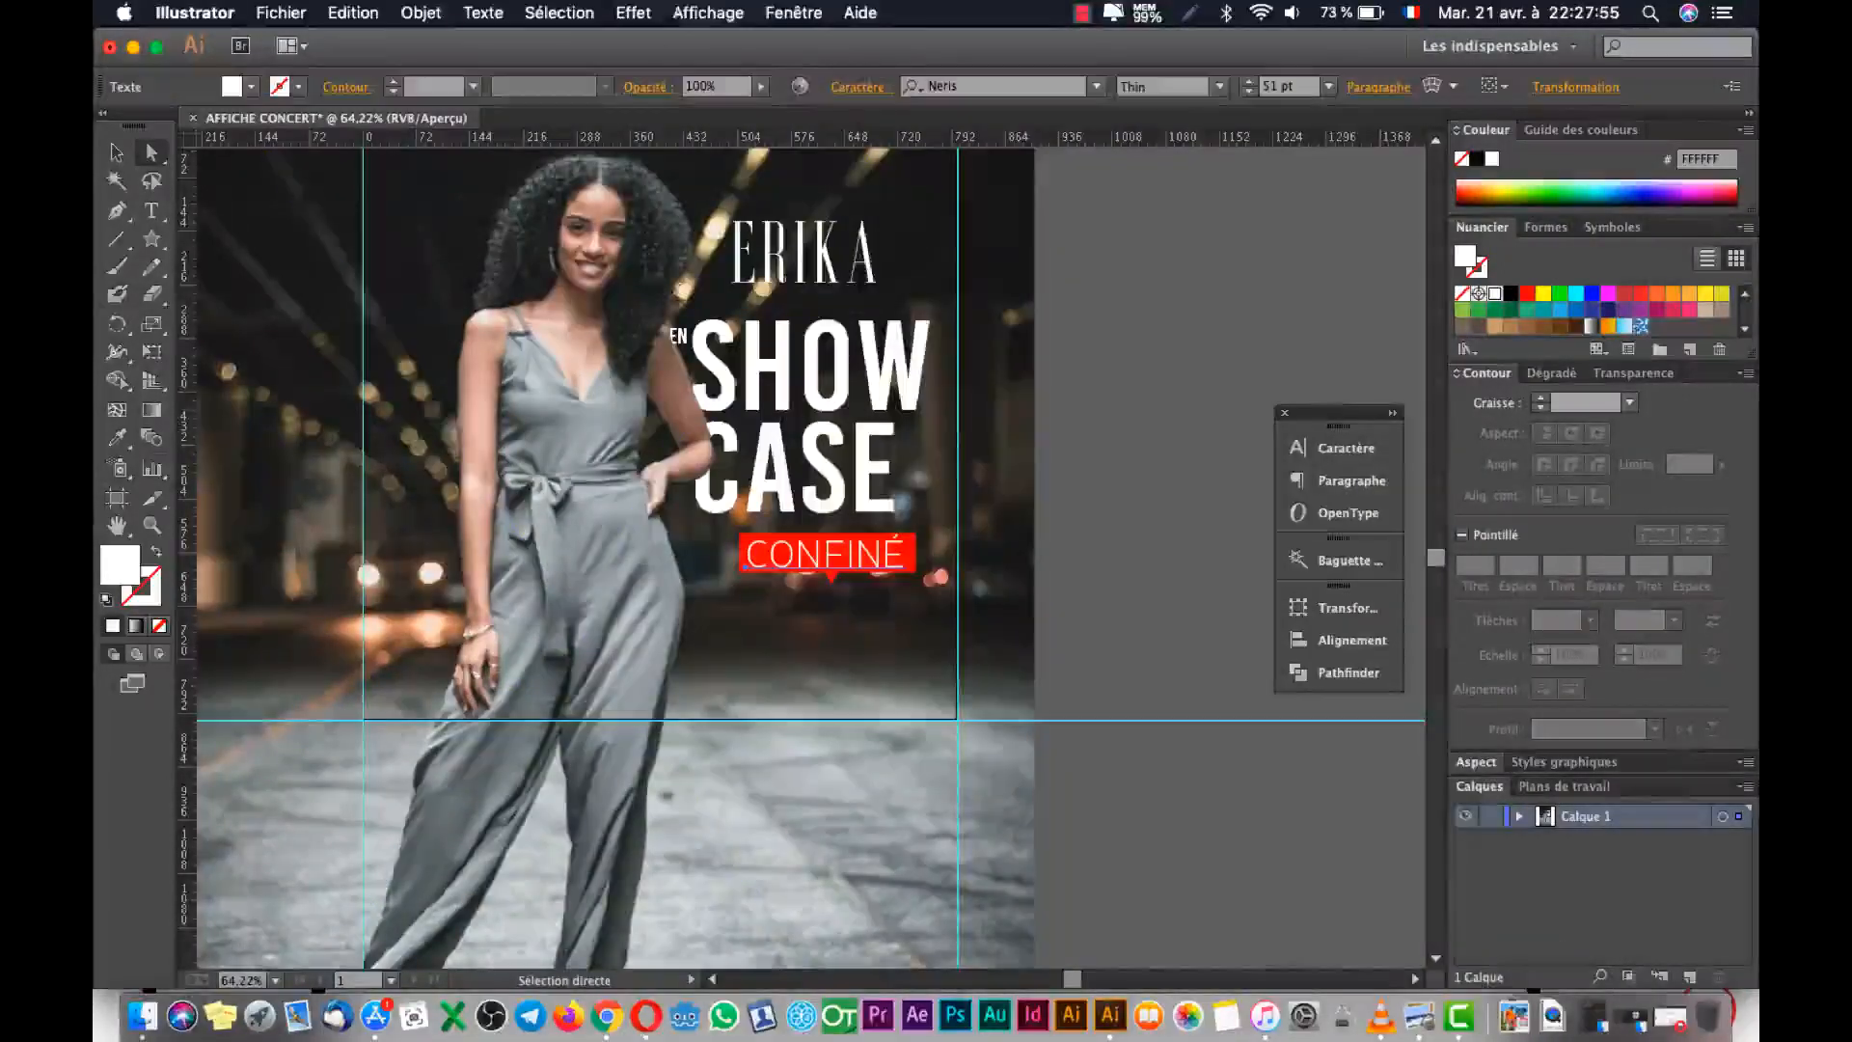
pyautogui.click(1215, 88)
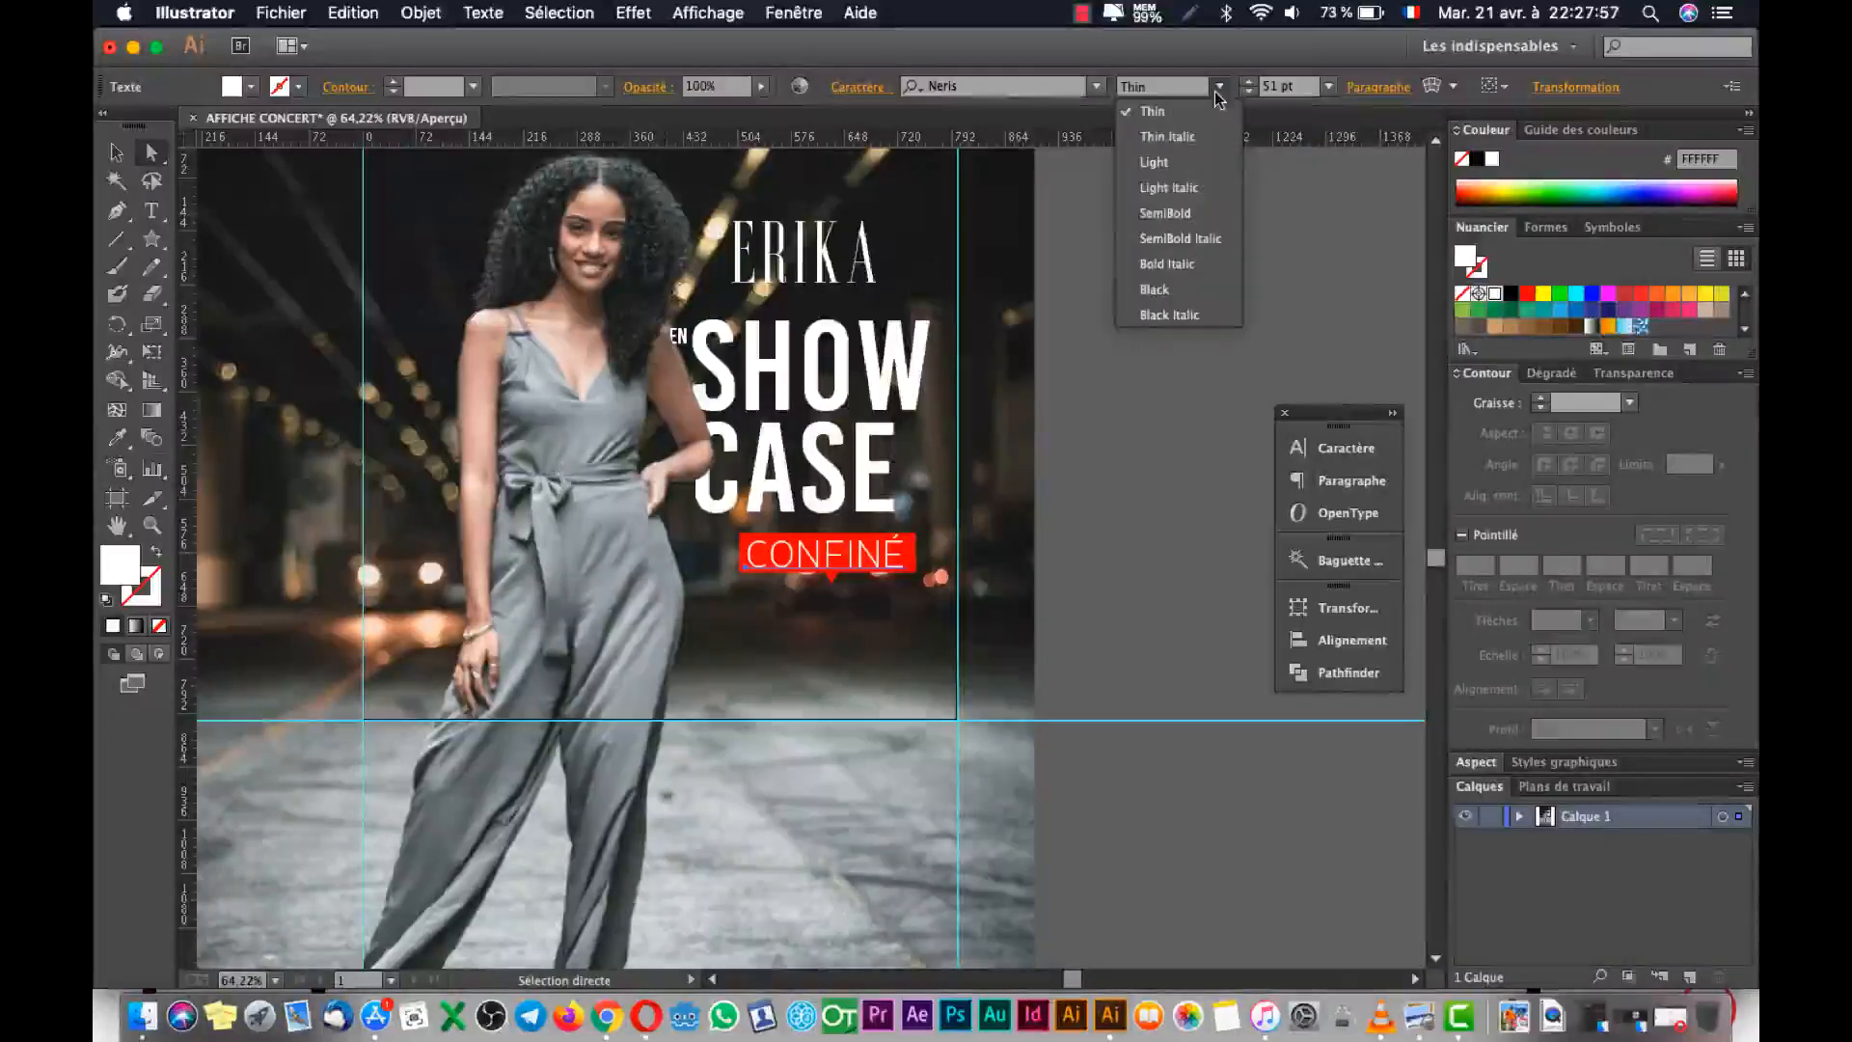
pyautogui.click(1209, 158)
pyautogui.click(1165, 444)
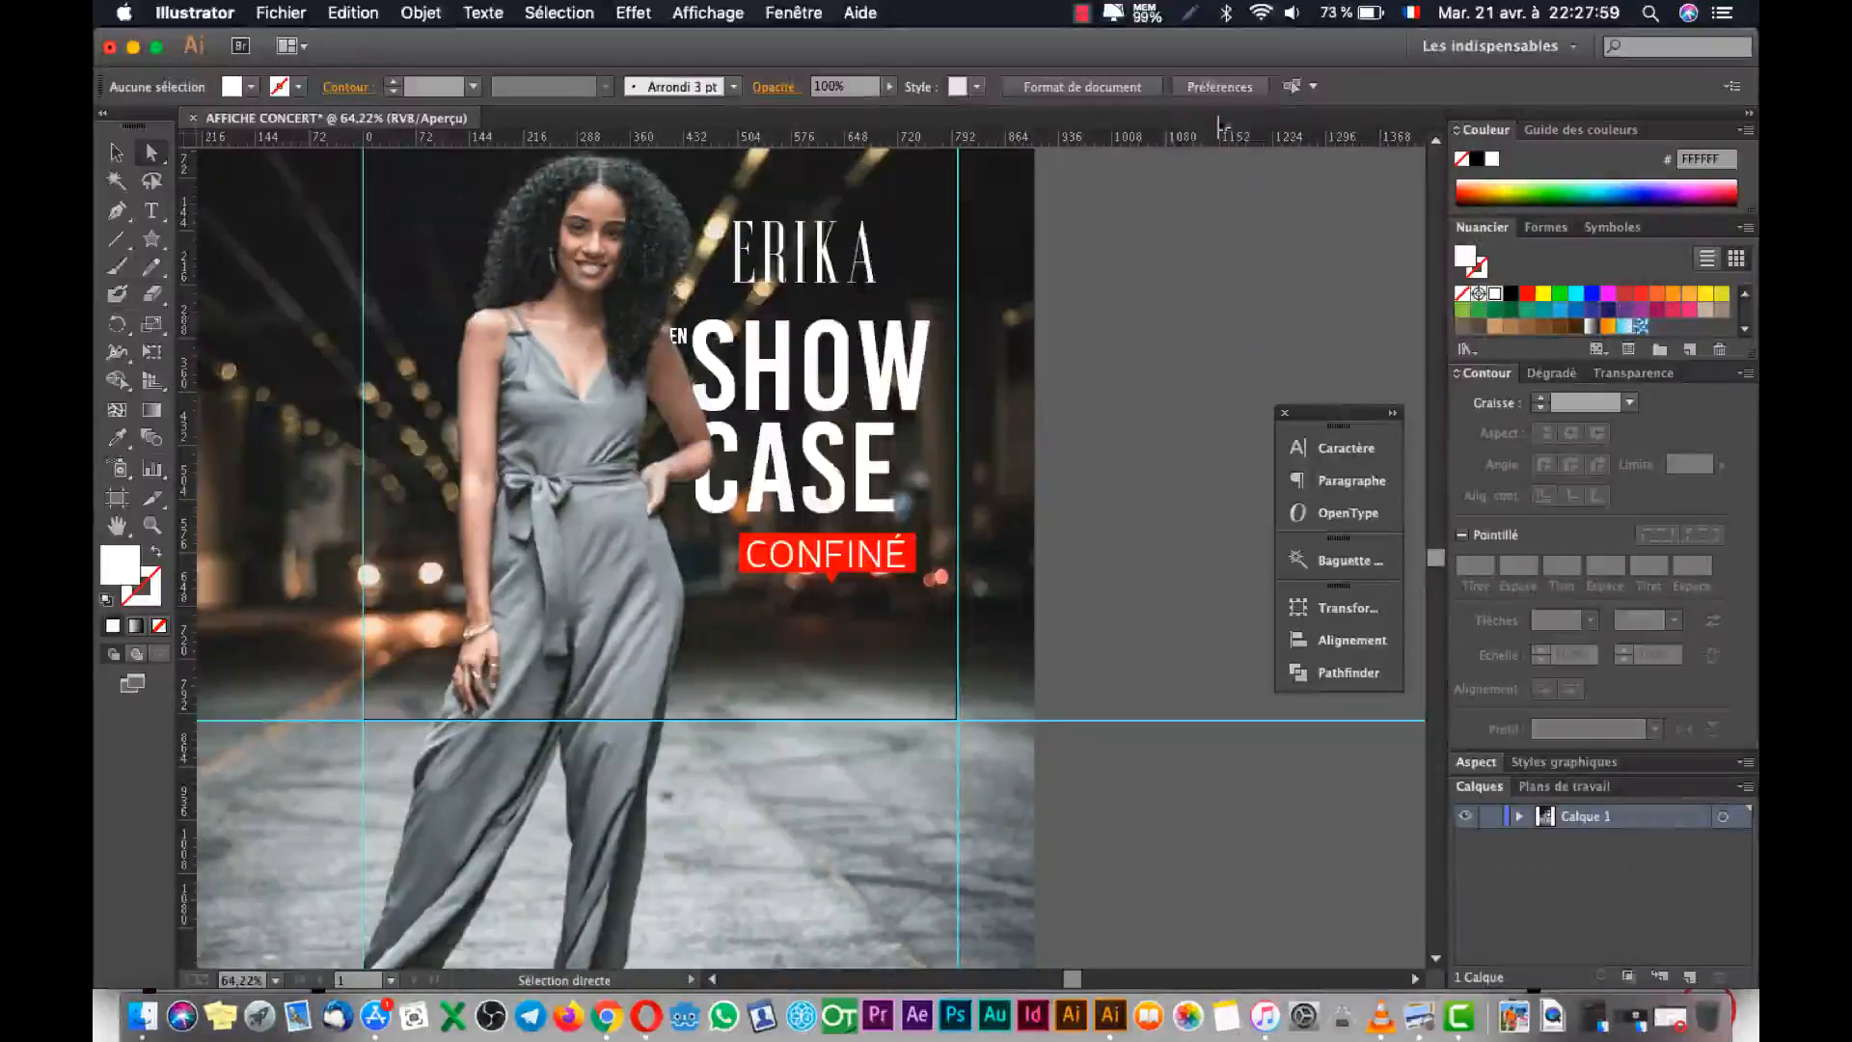
pyautogui.click(864, 561)
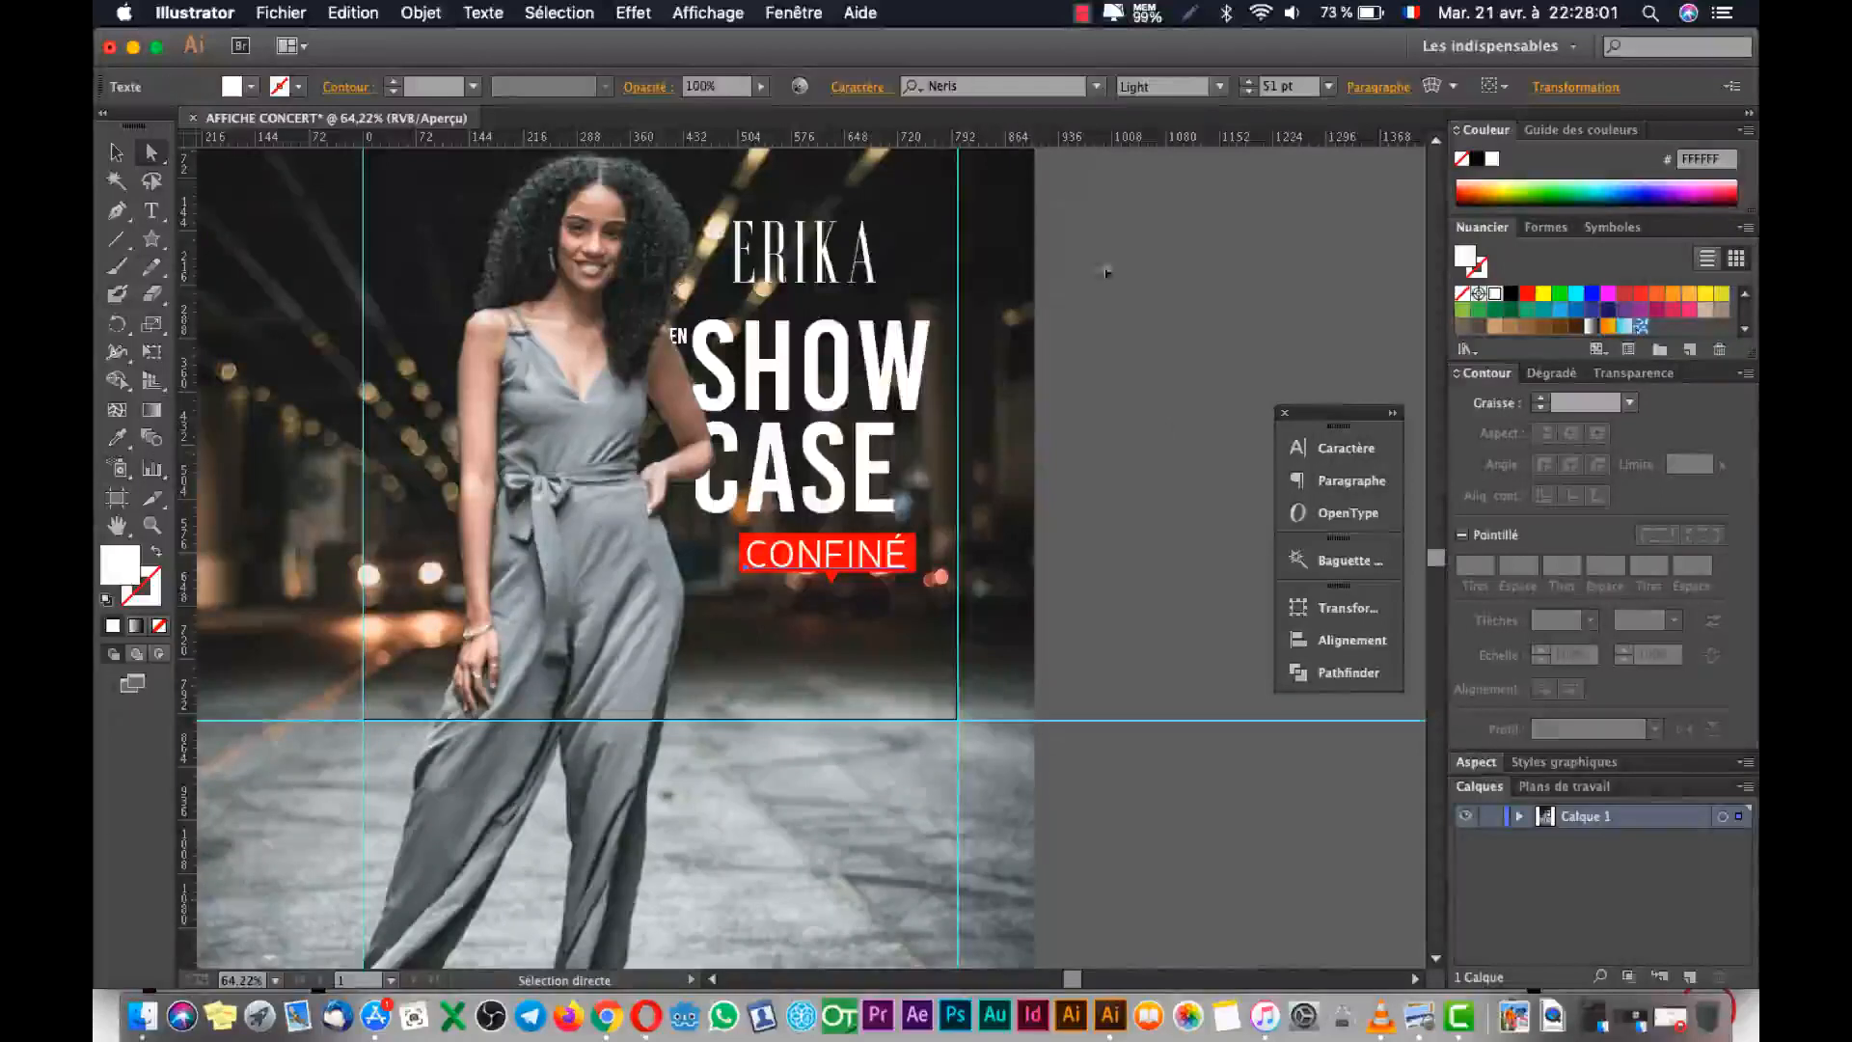
pyautogui.click(1219, 85)
pyautogui.click(1056, 472)
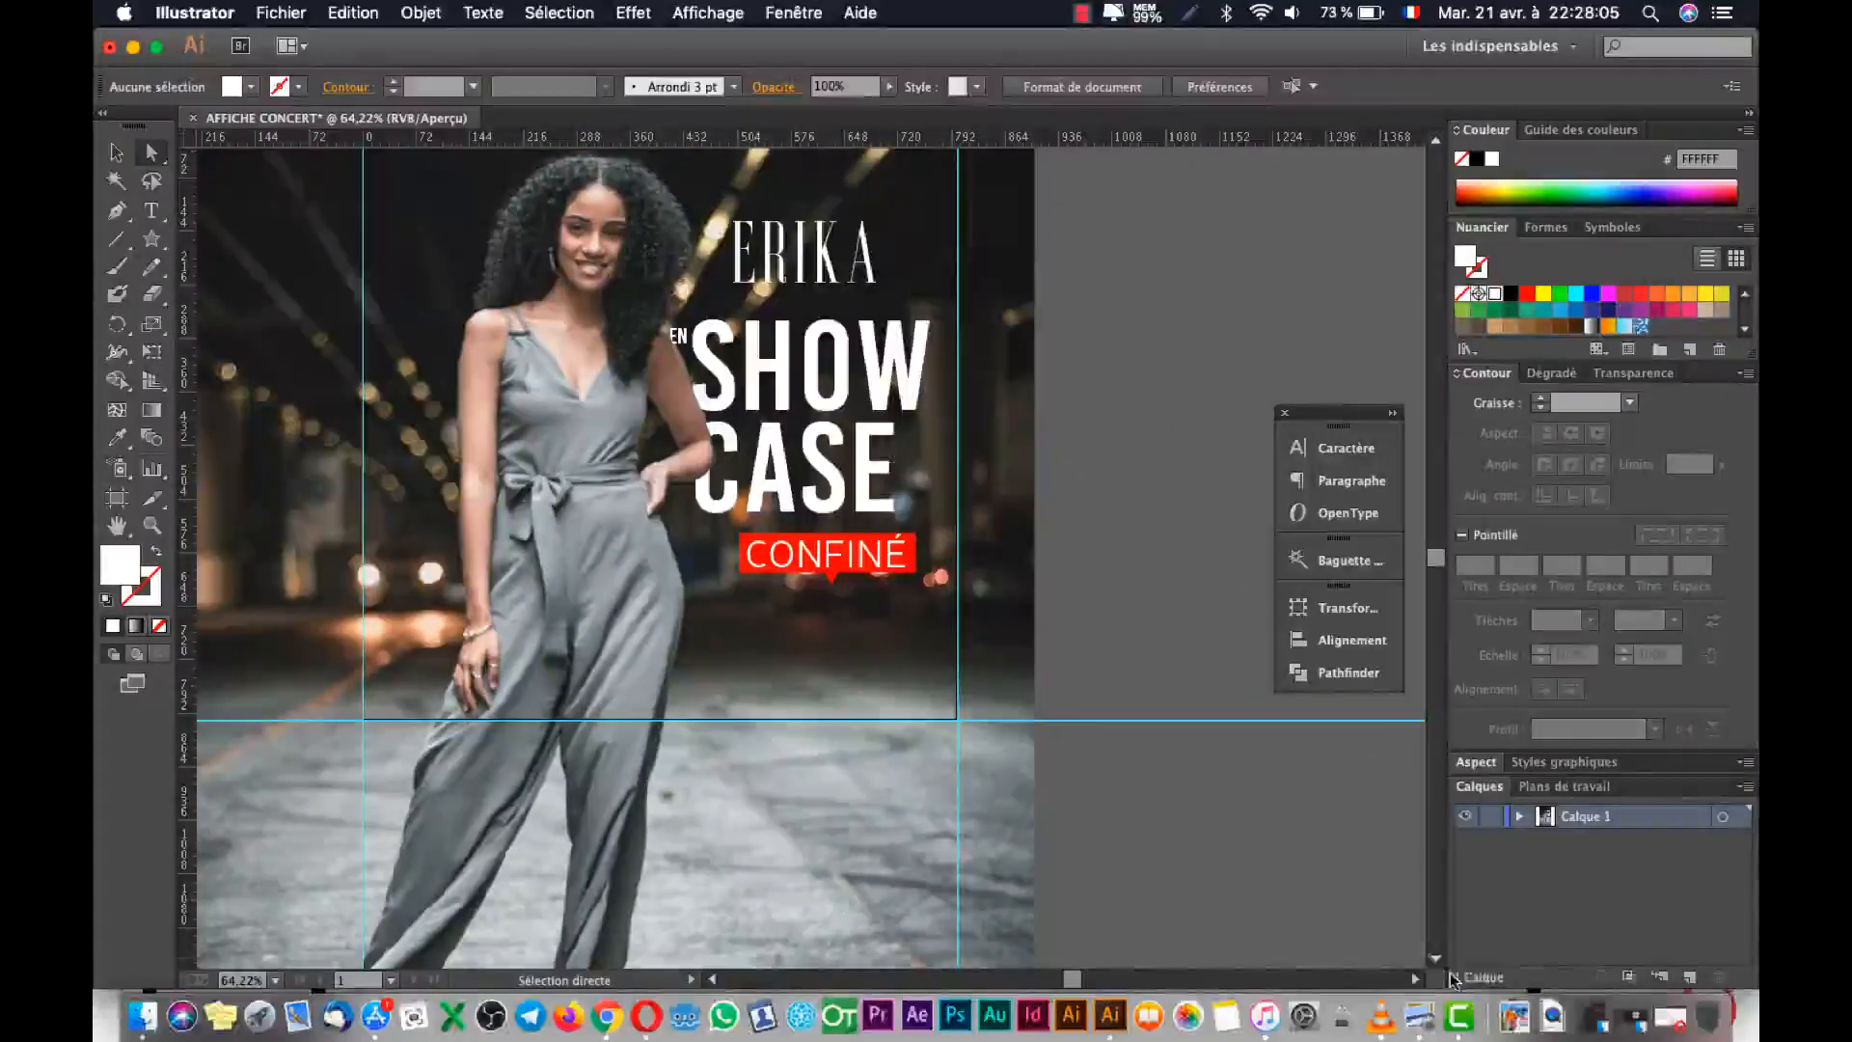
# Check the date lines in the reference poster and add a JEUDI text in Neris Light on the empty canvas beside the artboard.
pyautogui.click(1420, 1013)
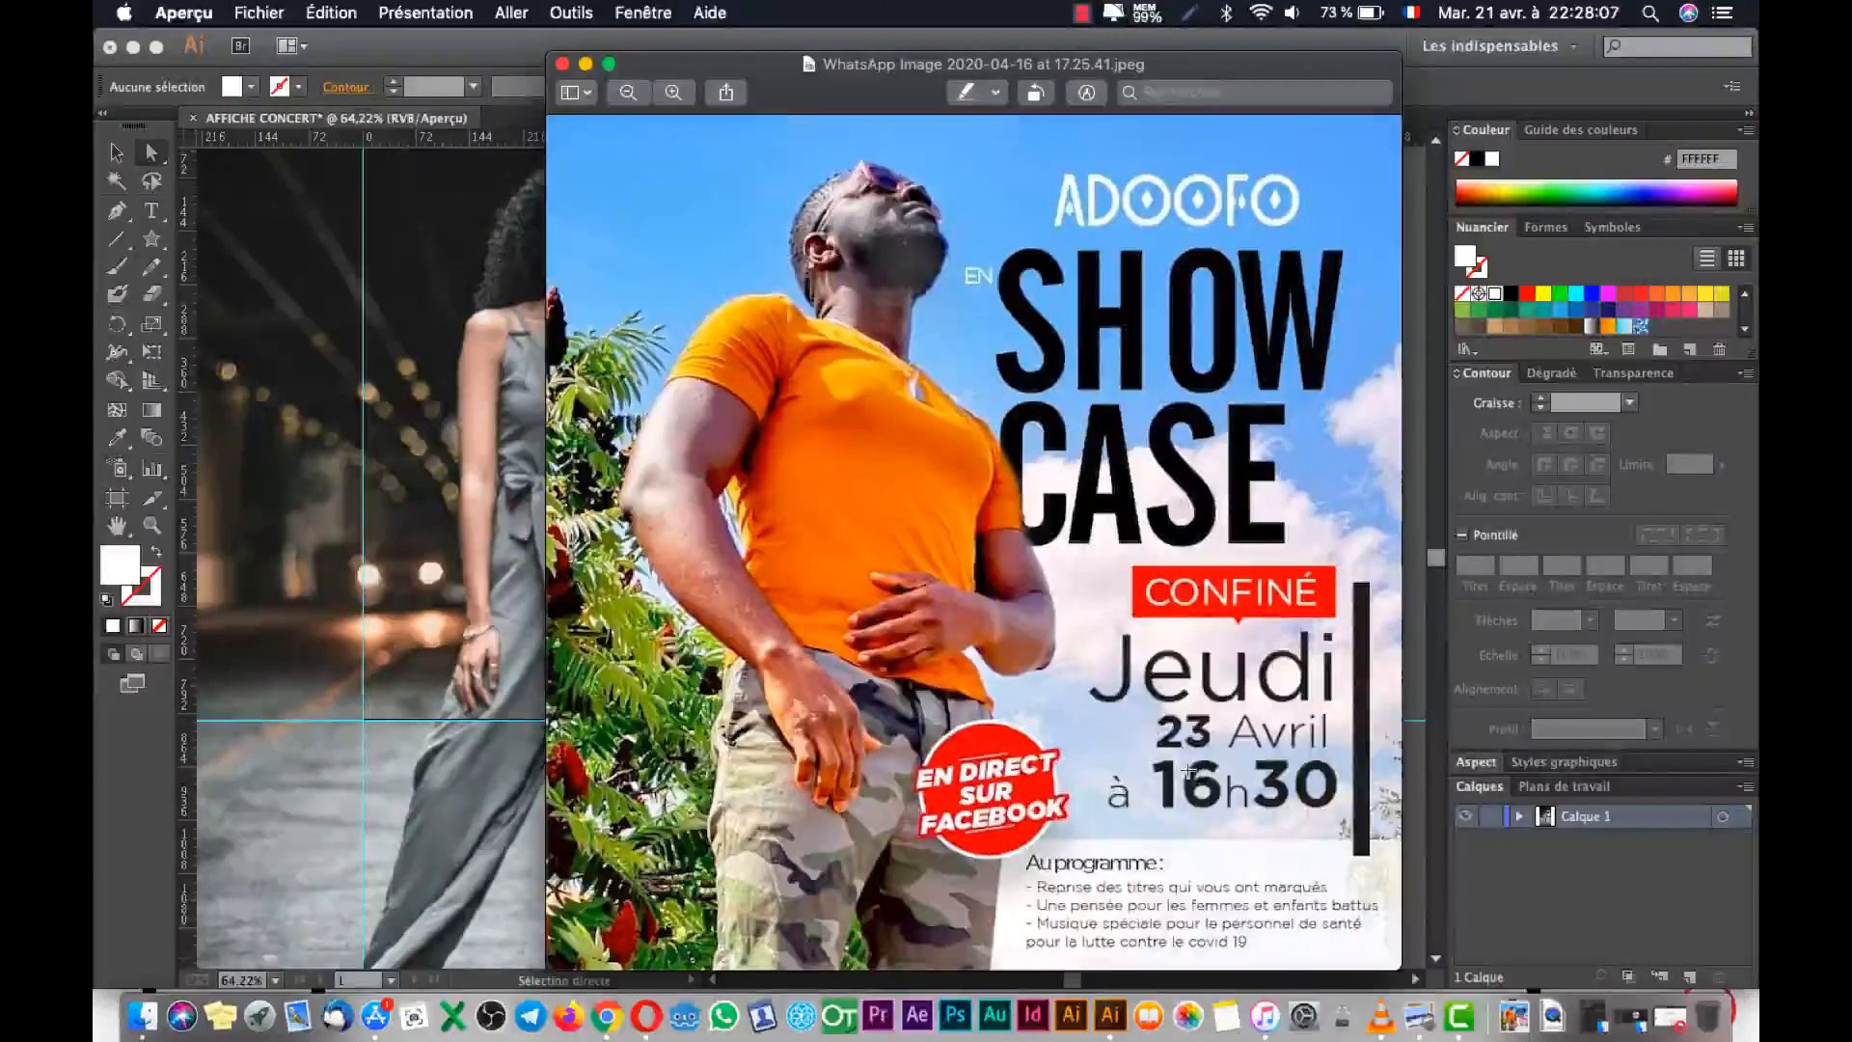
pyautogui.click(223, 707)
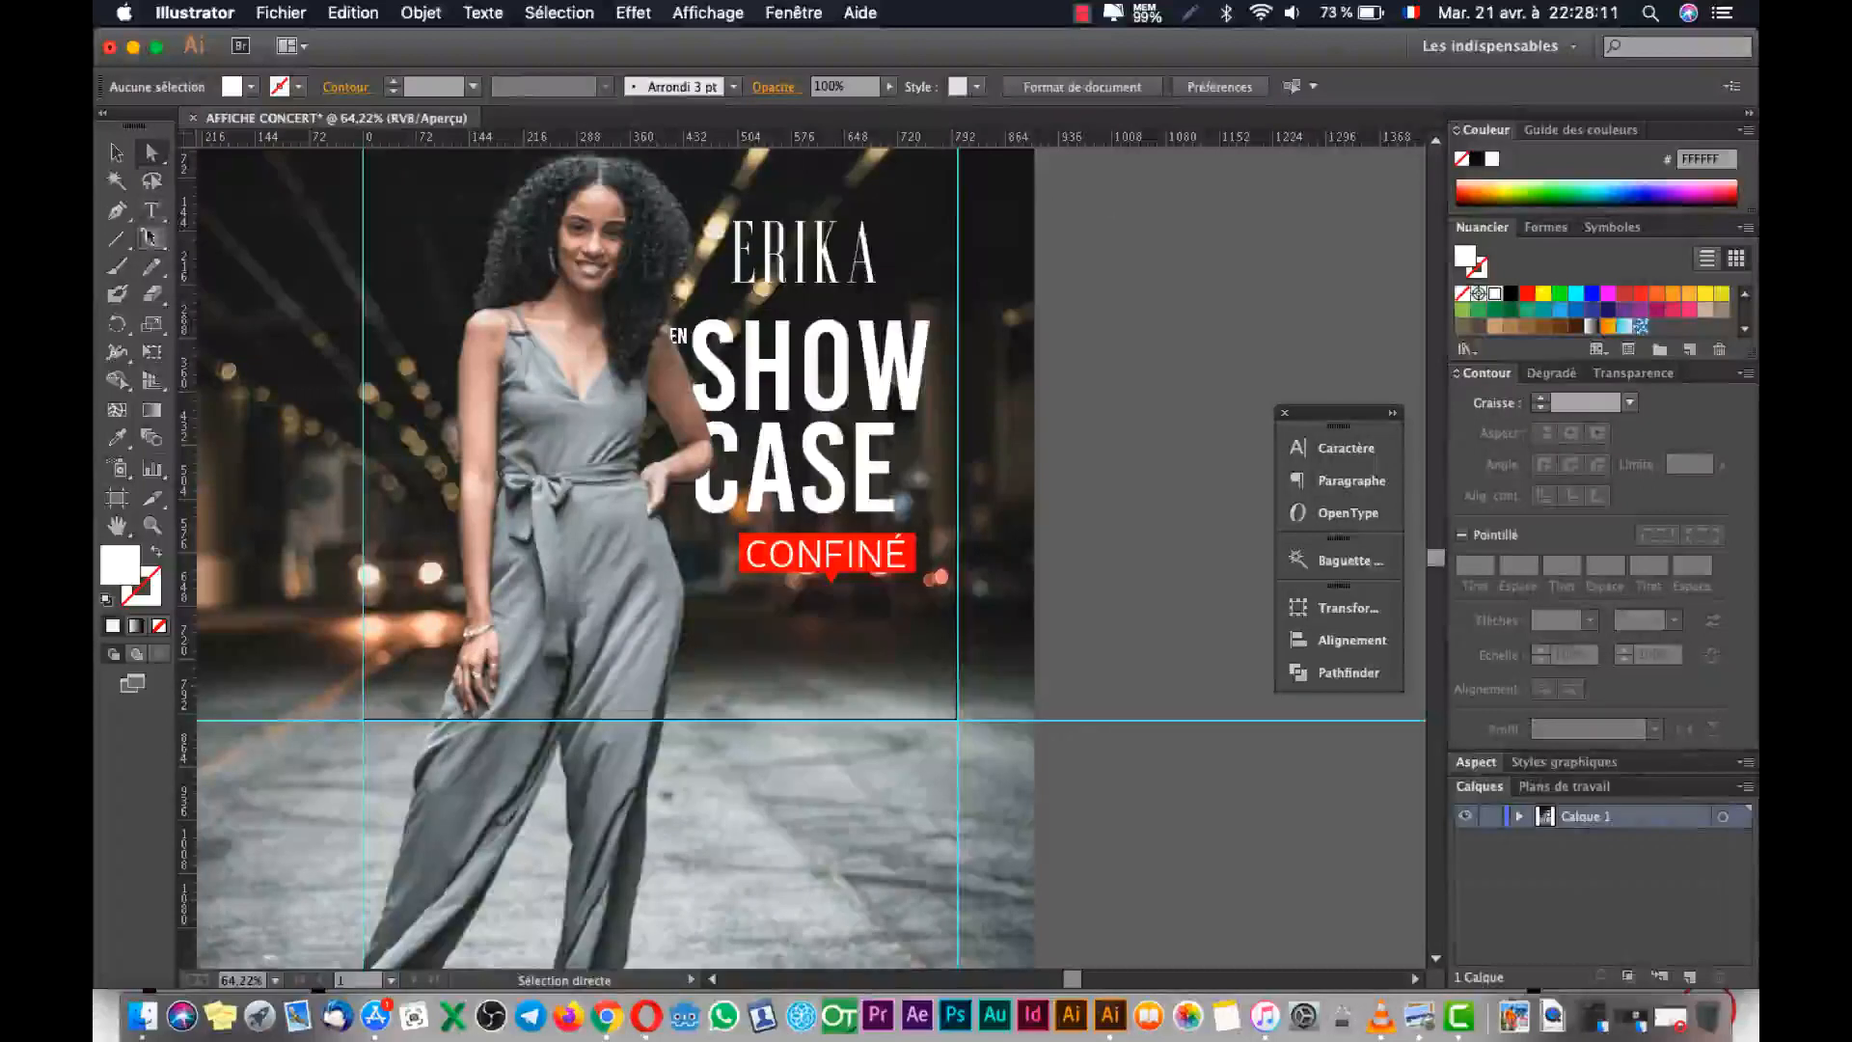
pyautogui.click(152, 211)
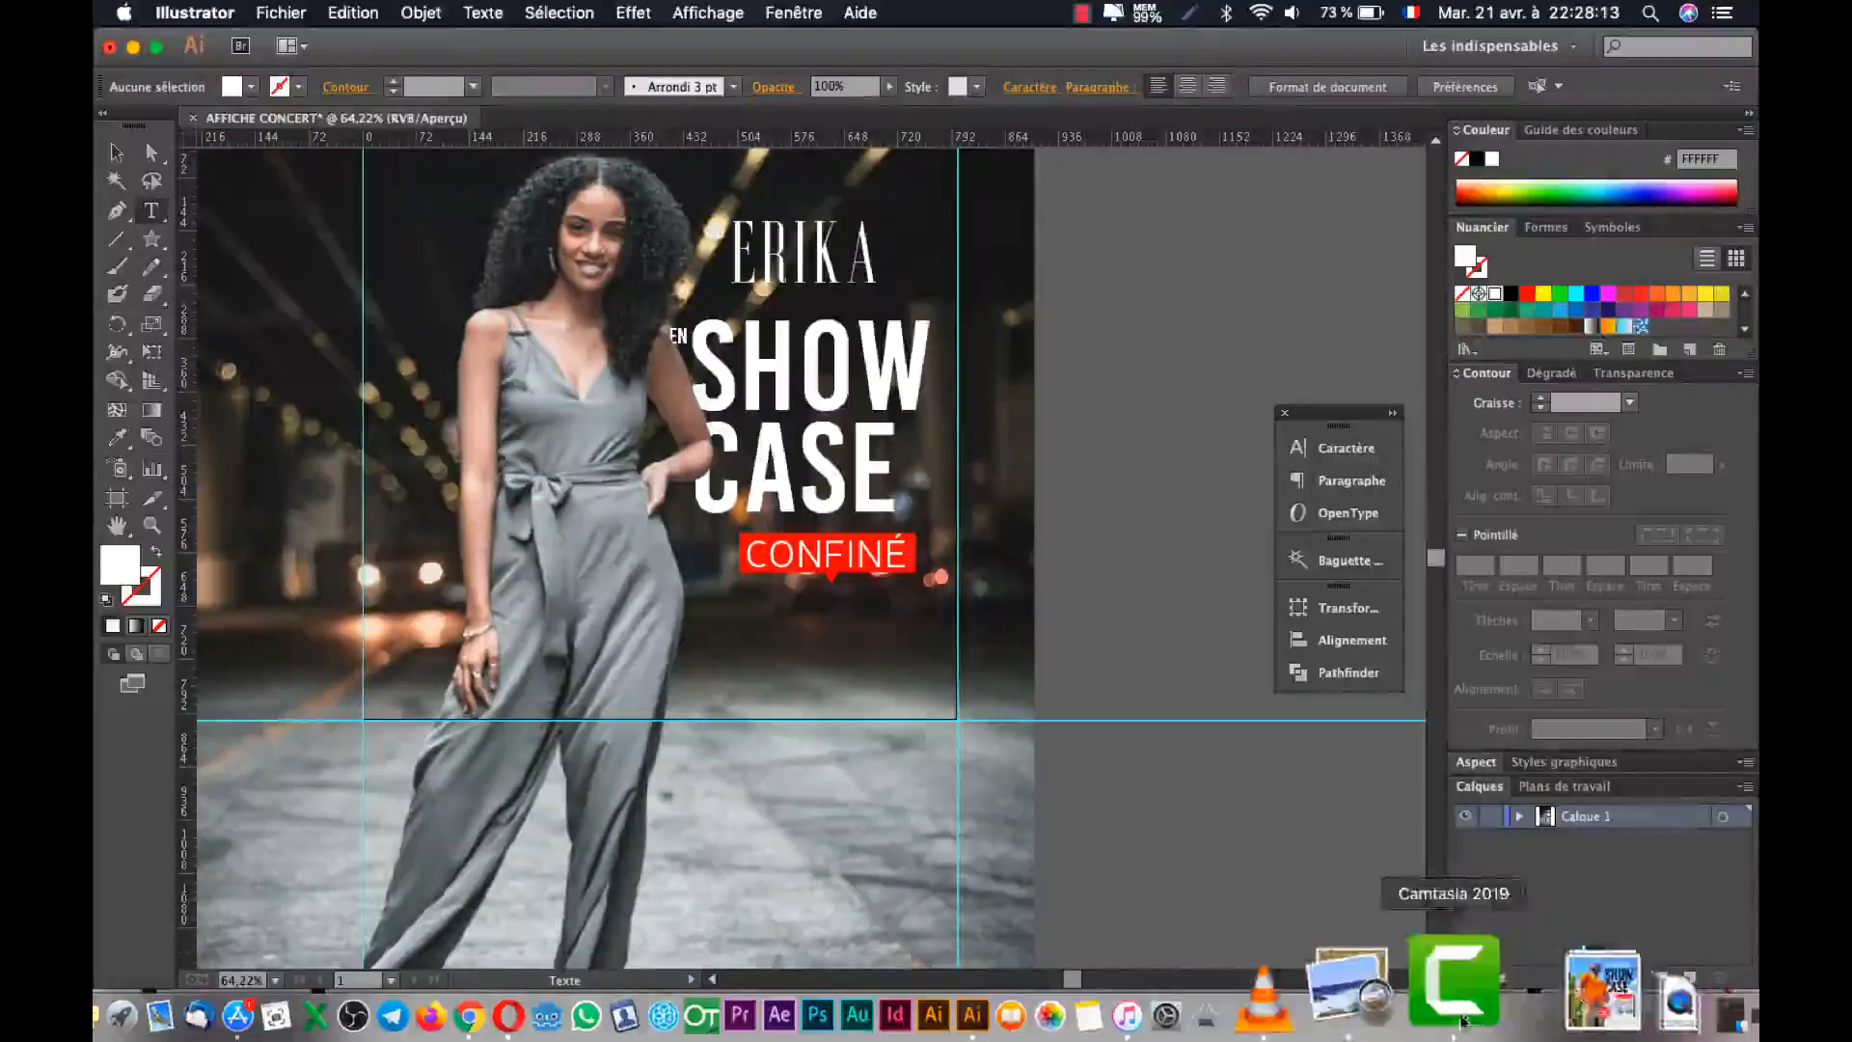
pyautogui.click(1418, 1015)
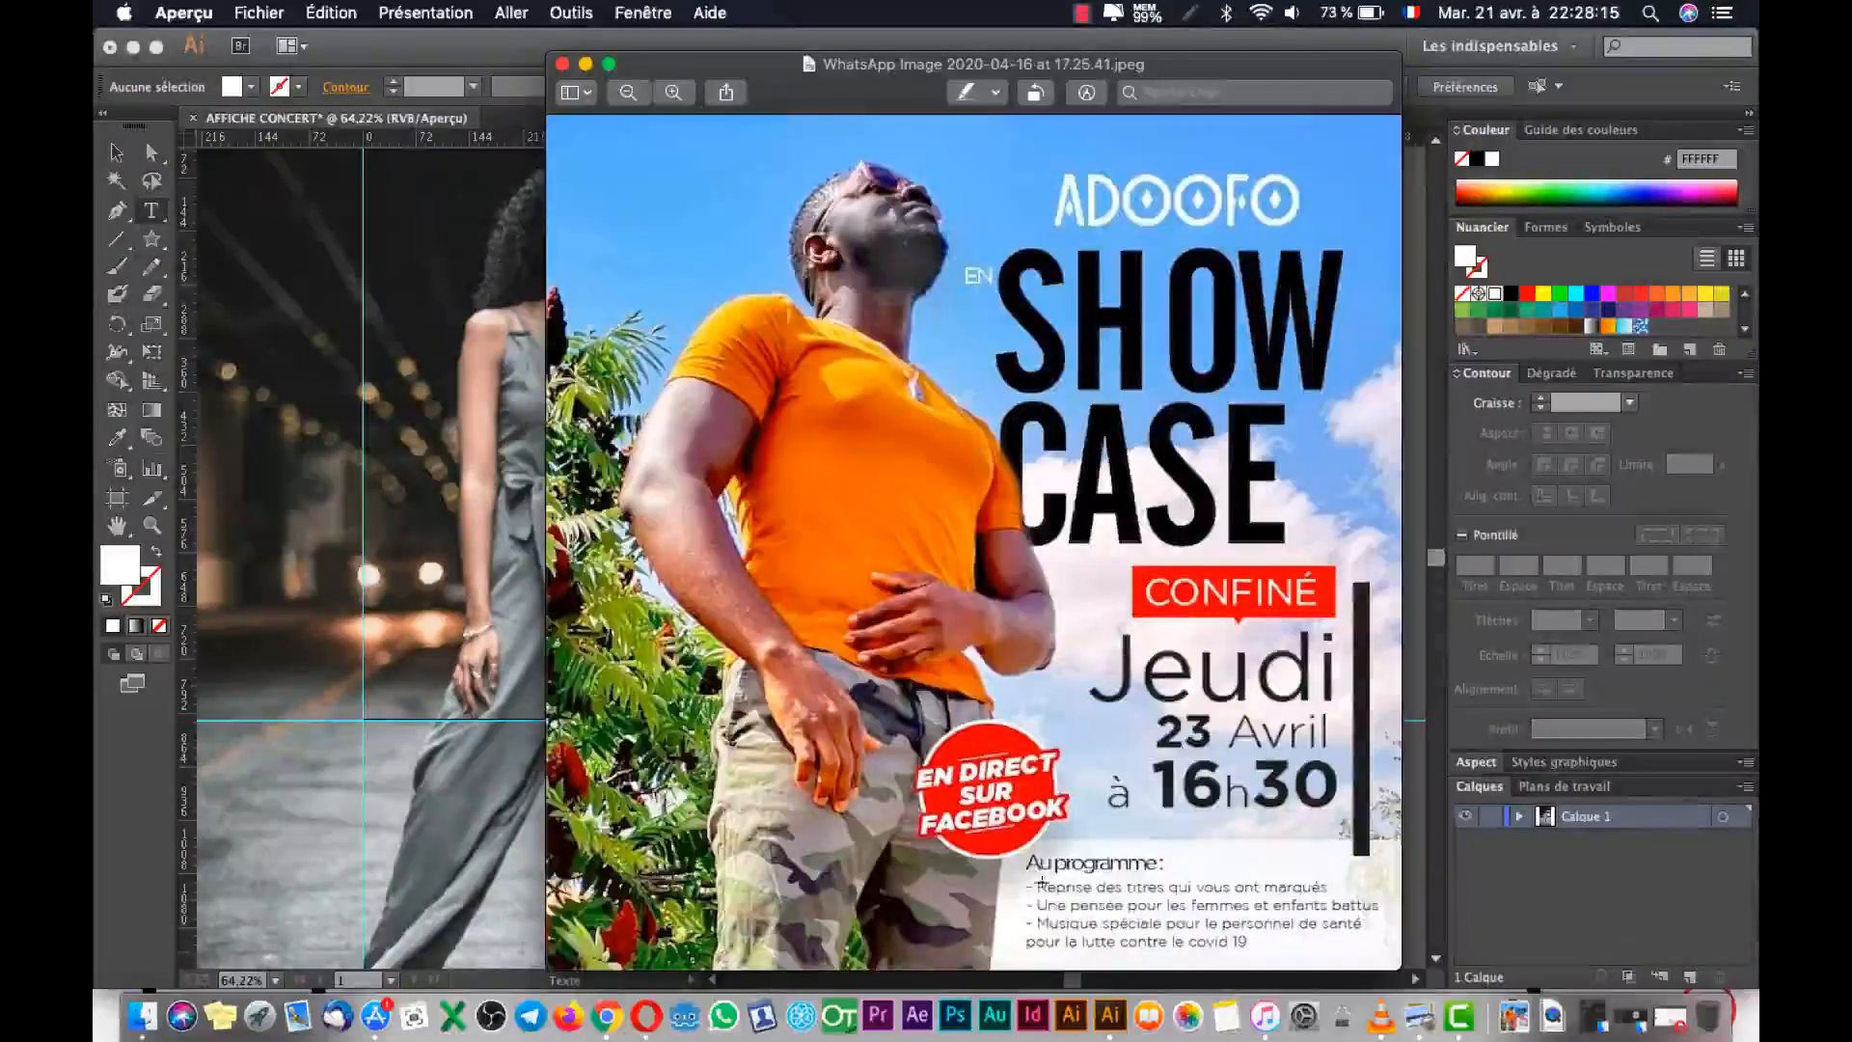
pyautogui.click(315, 644)
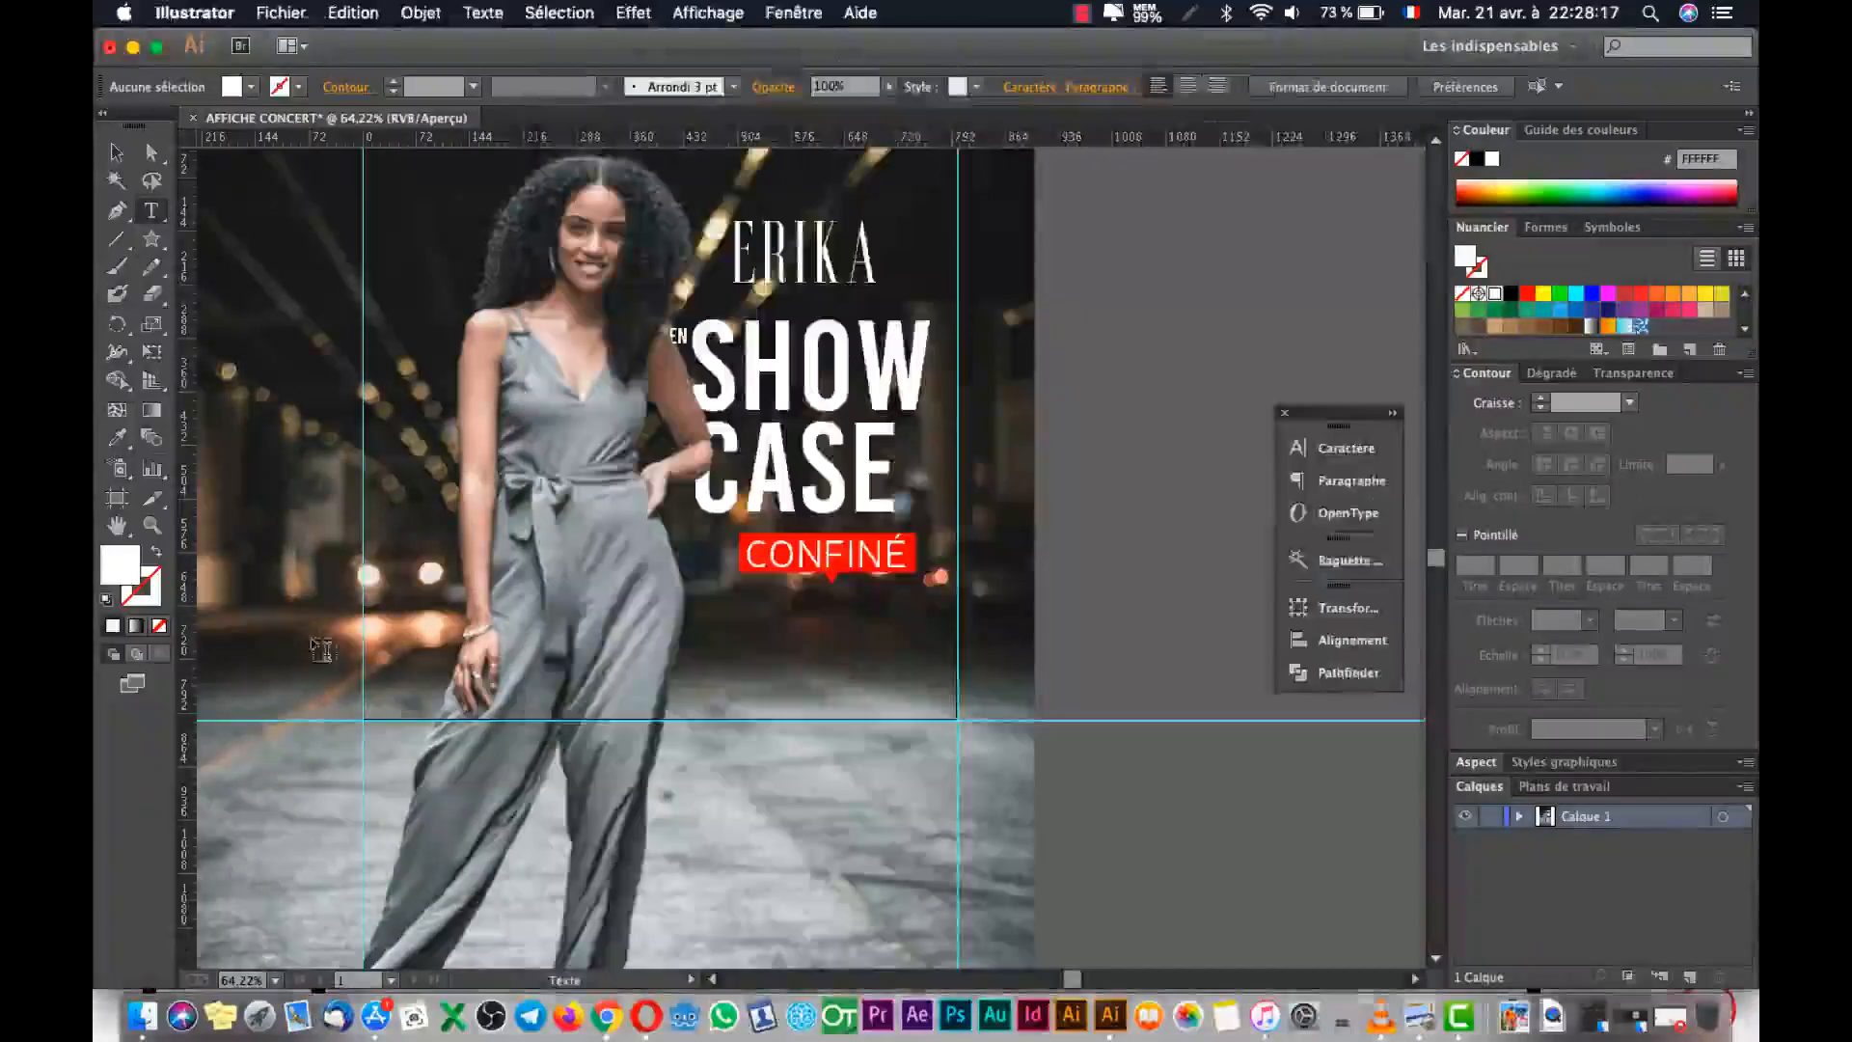
pyautogui.click(1164, 440)
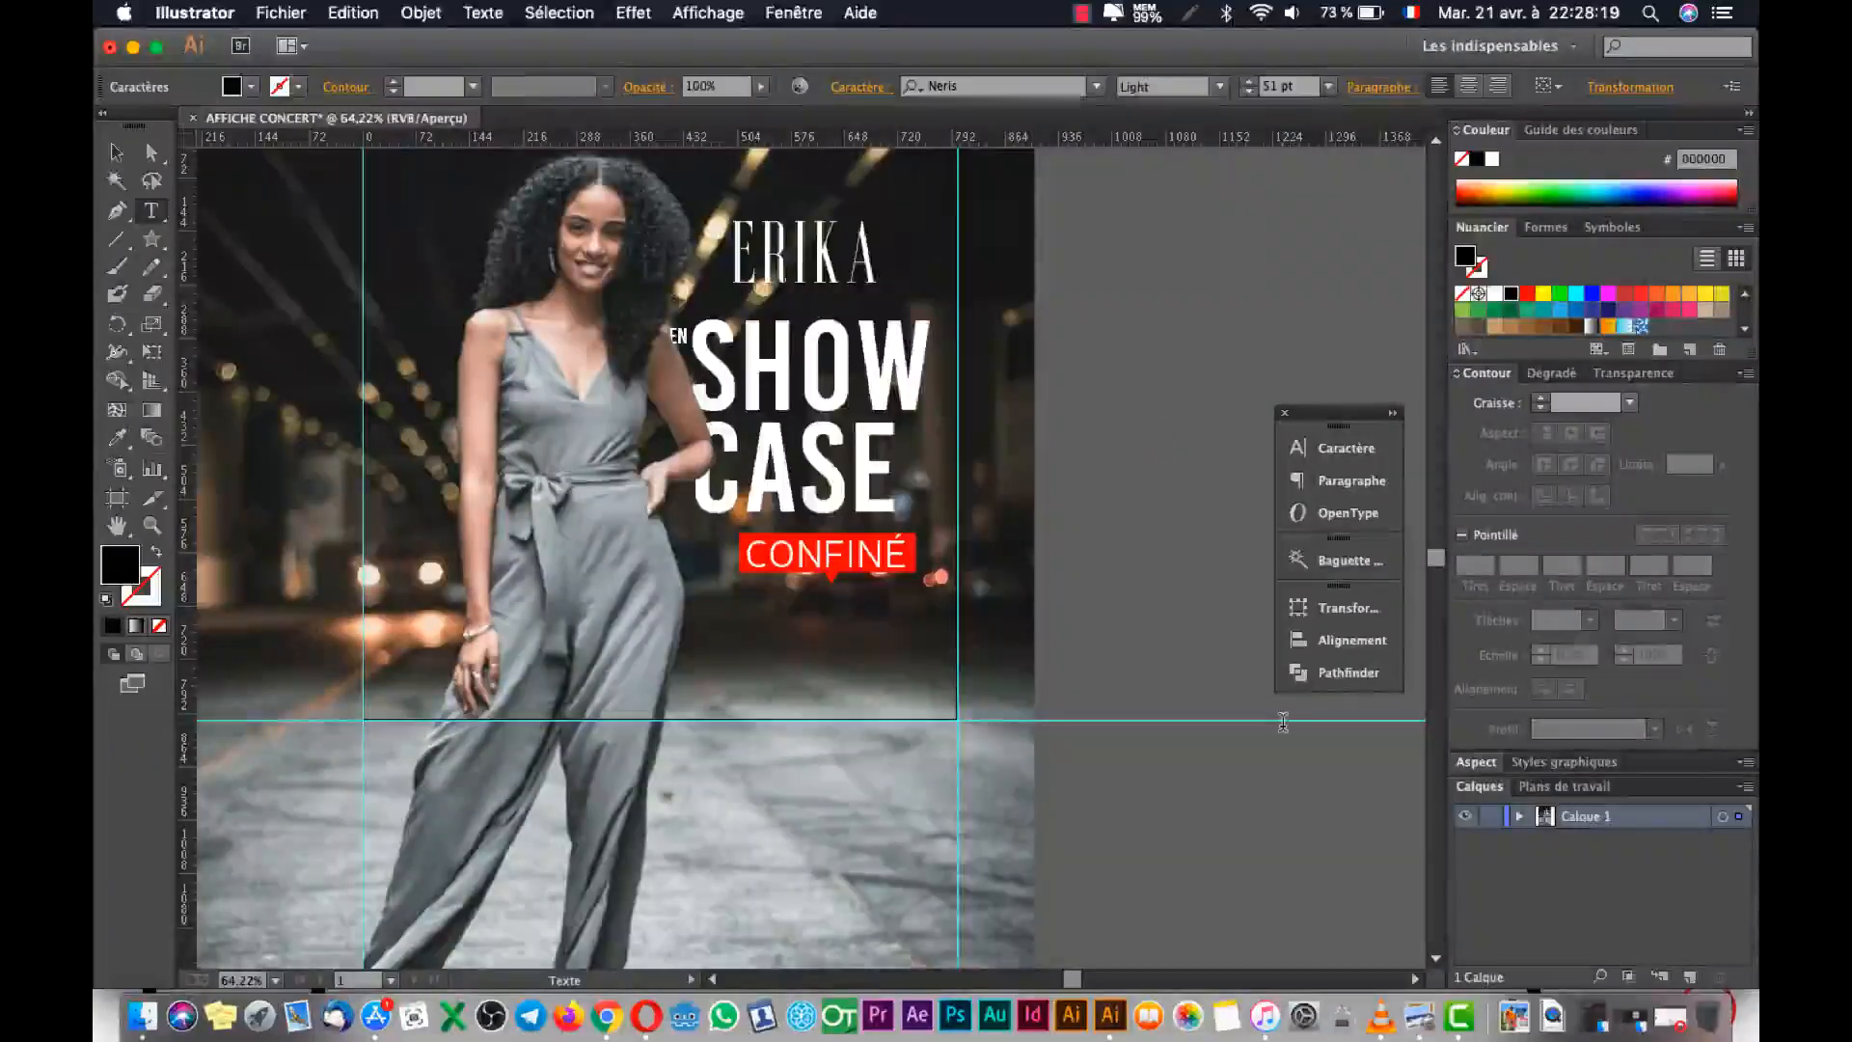
pyautogui.write('J')
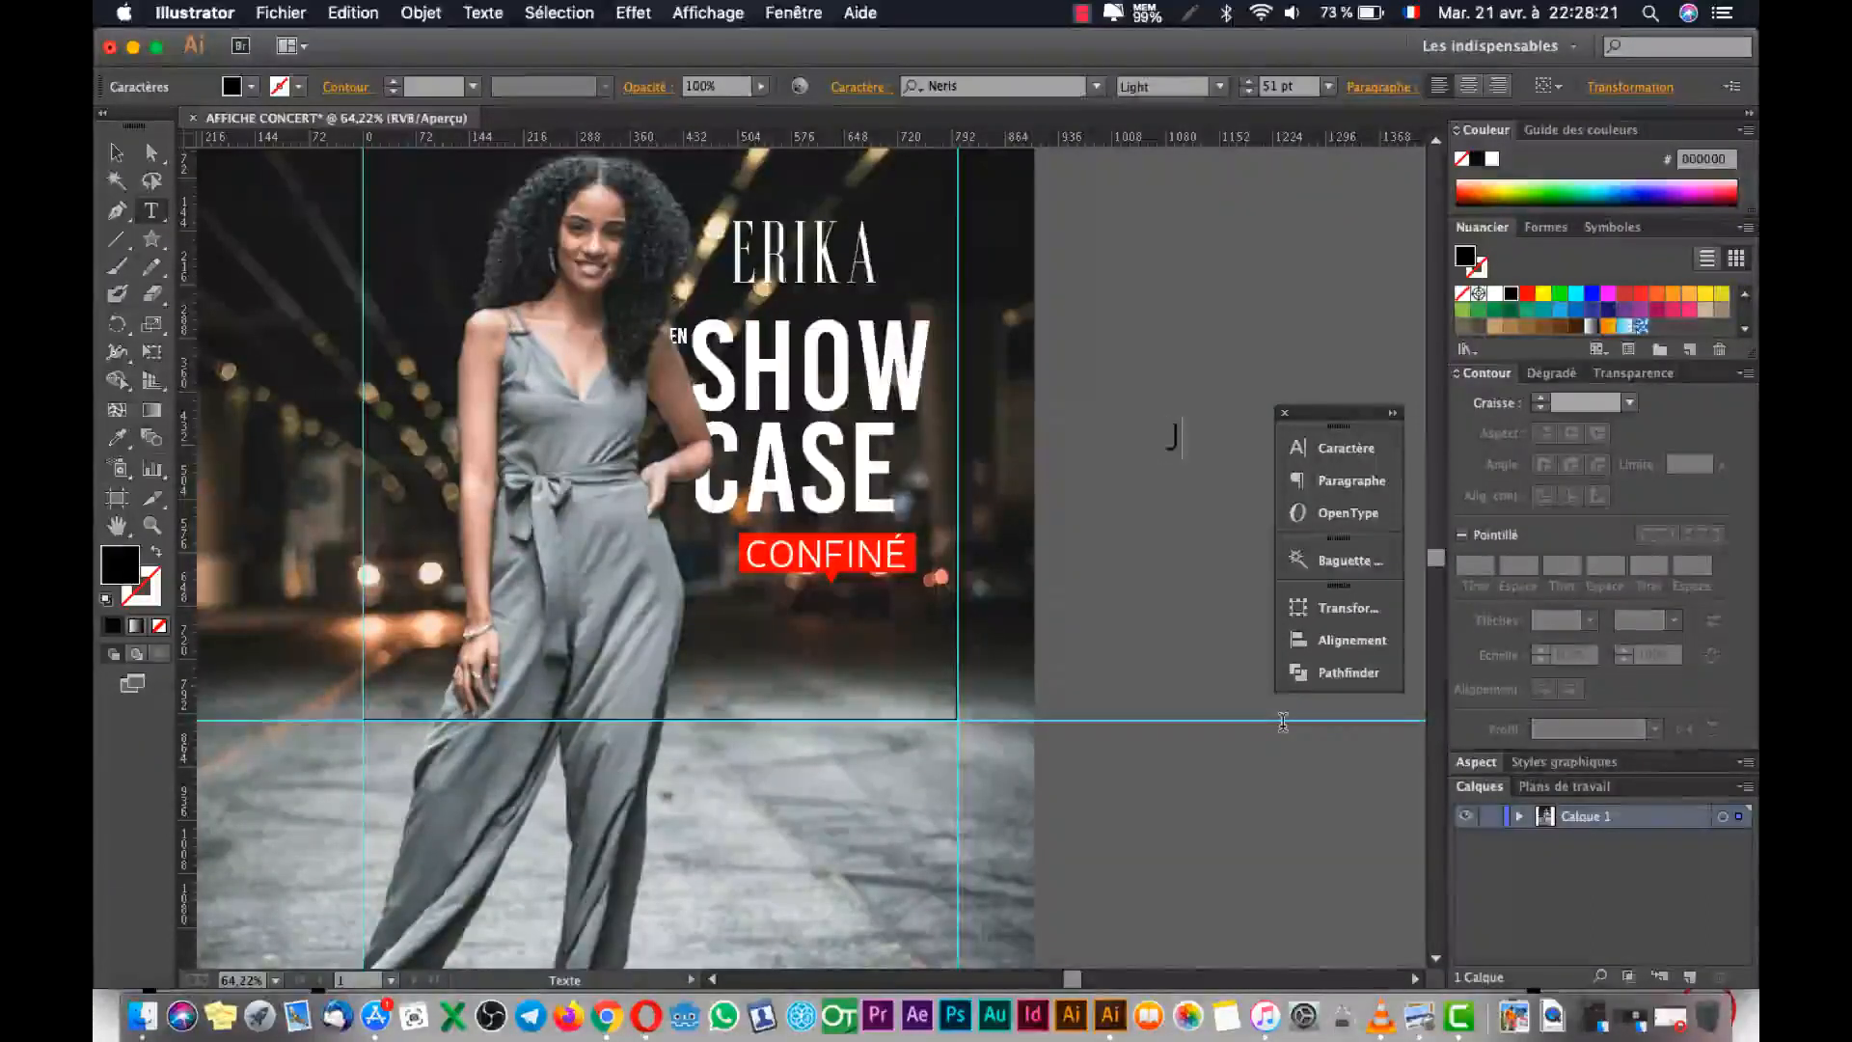
pyautogui.press('super+Tab')
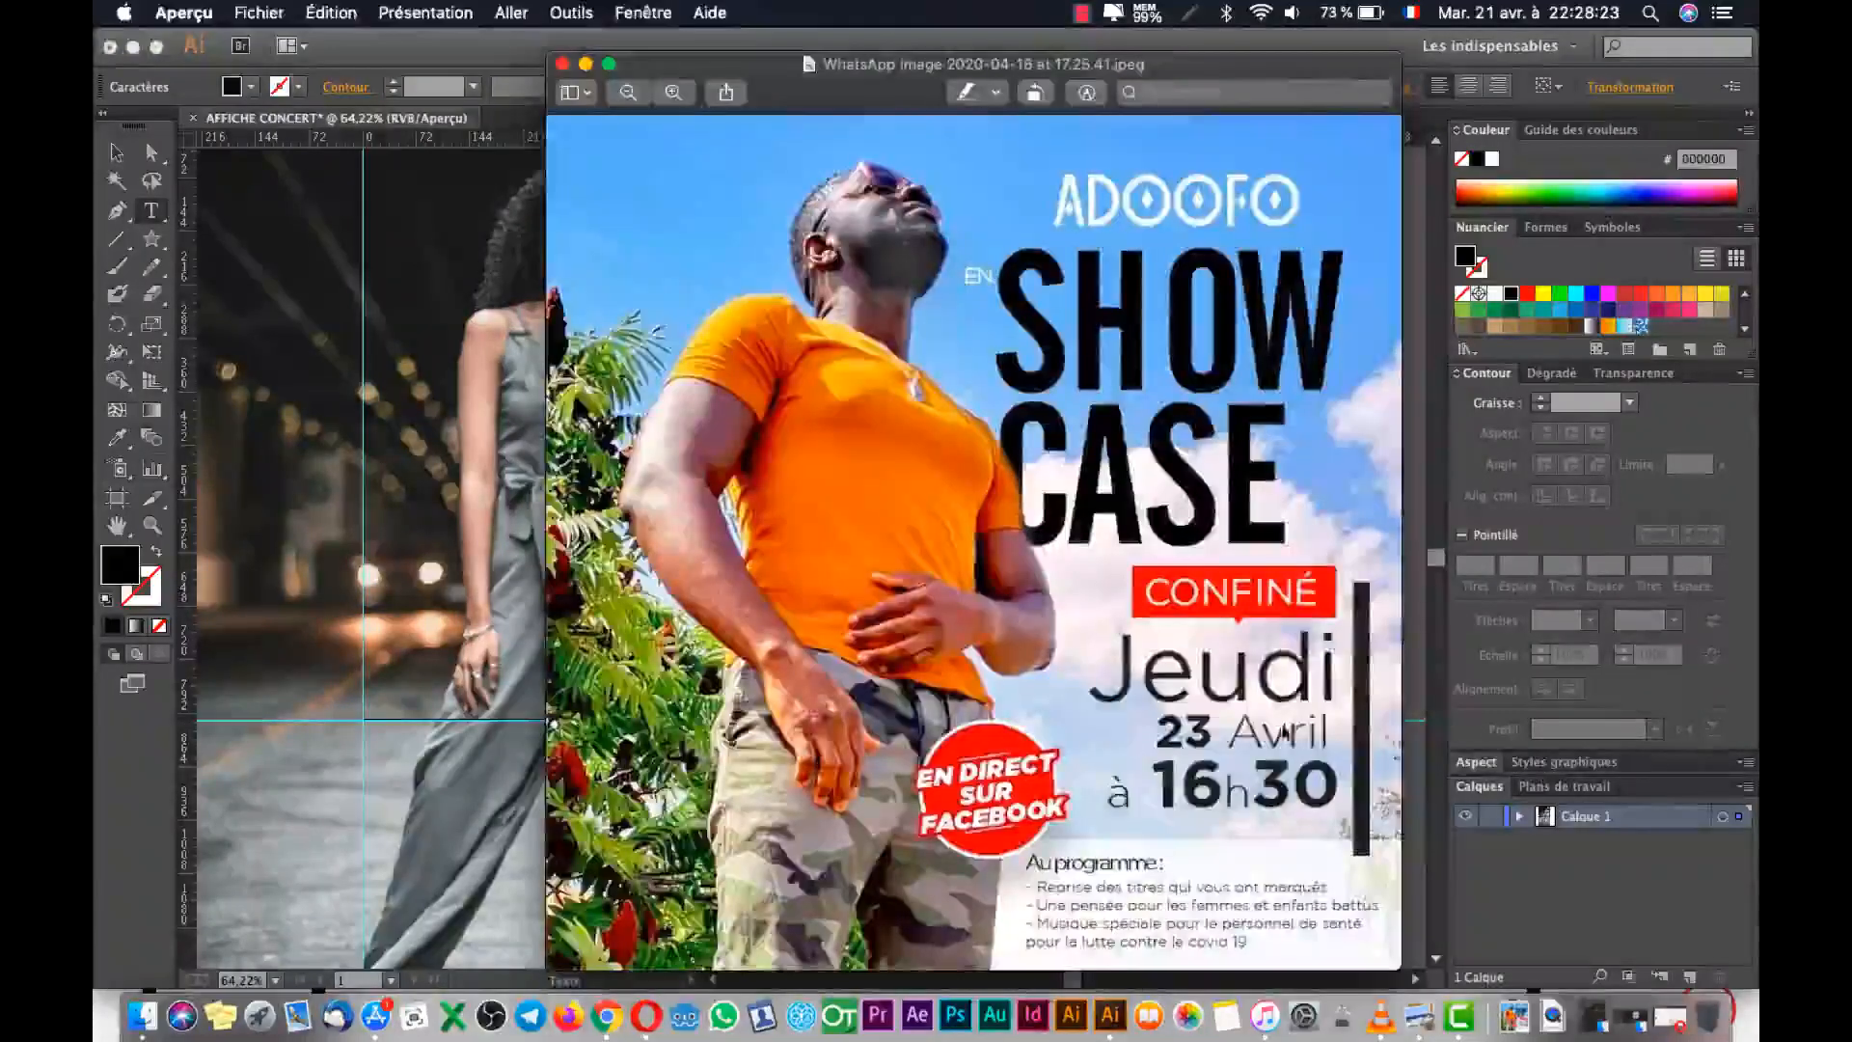
pyautogui.press('super+Tab')
pyautogui.write('EUDI')
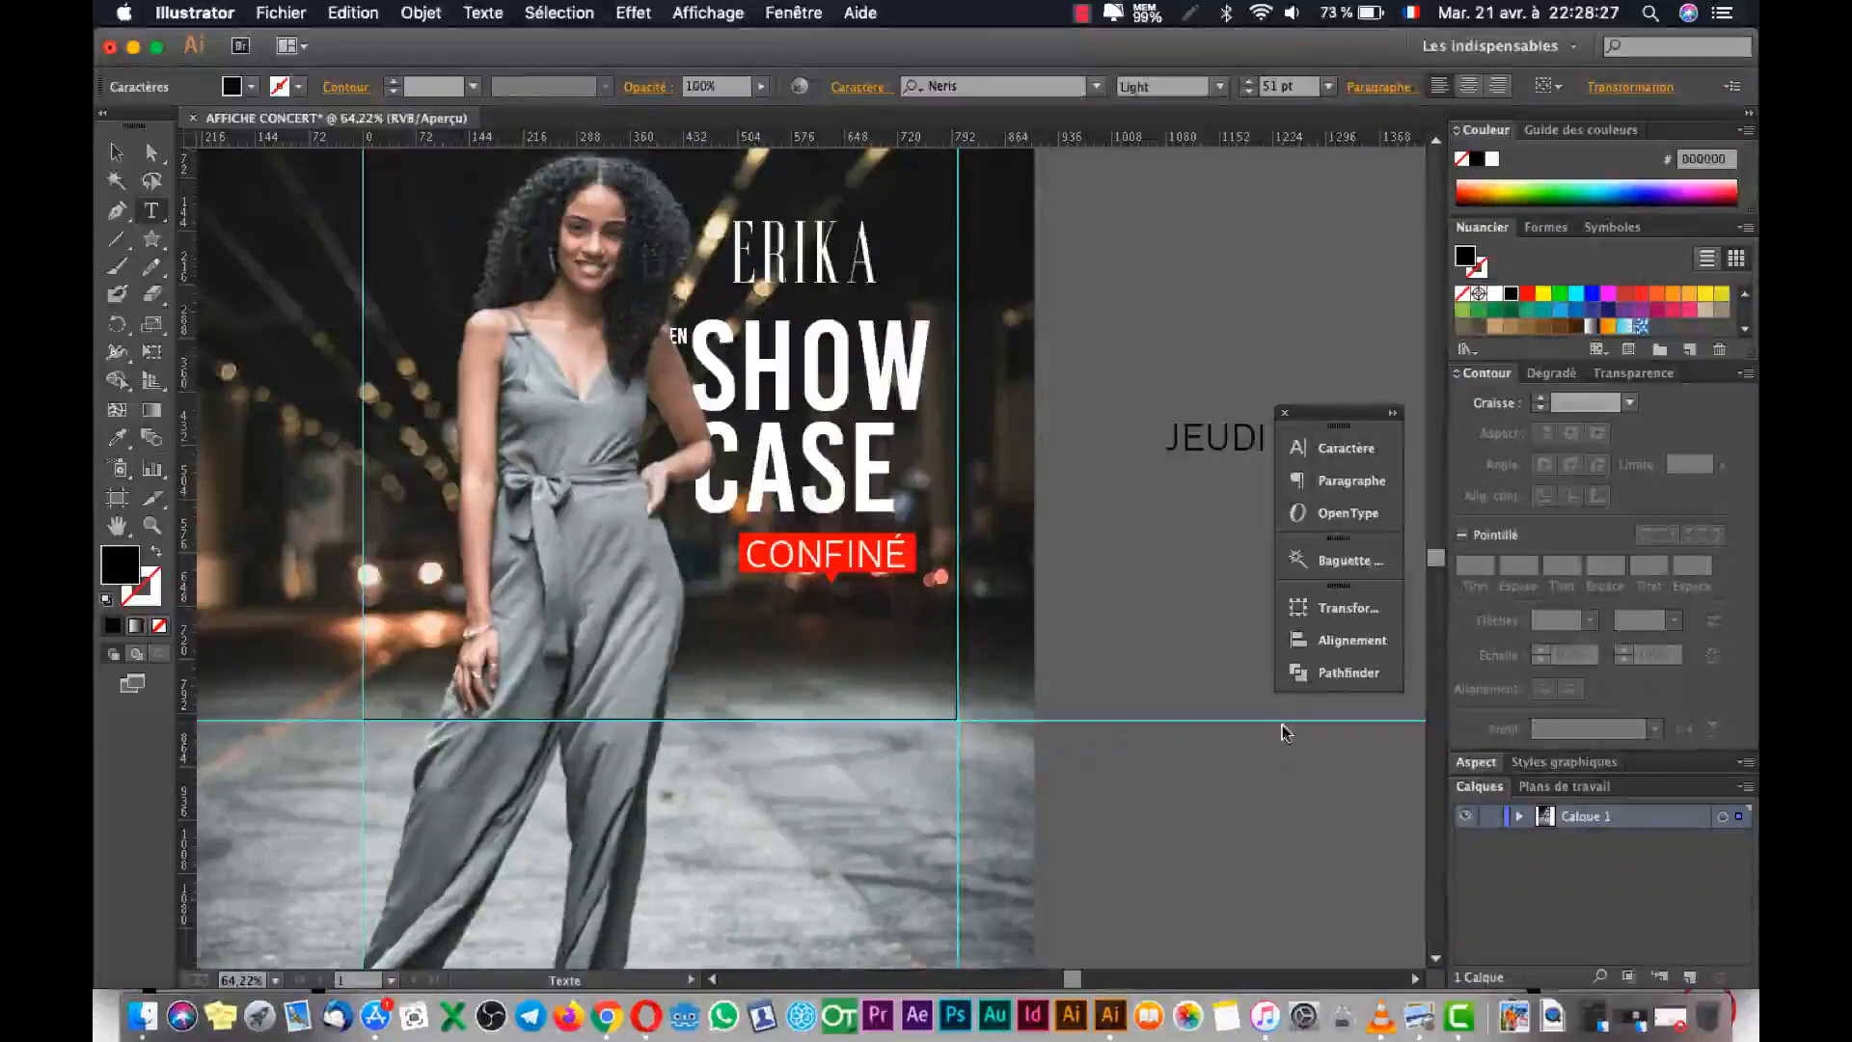
pyautogui.press('Escape')
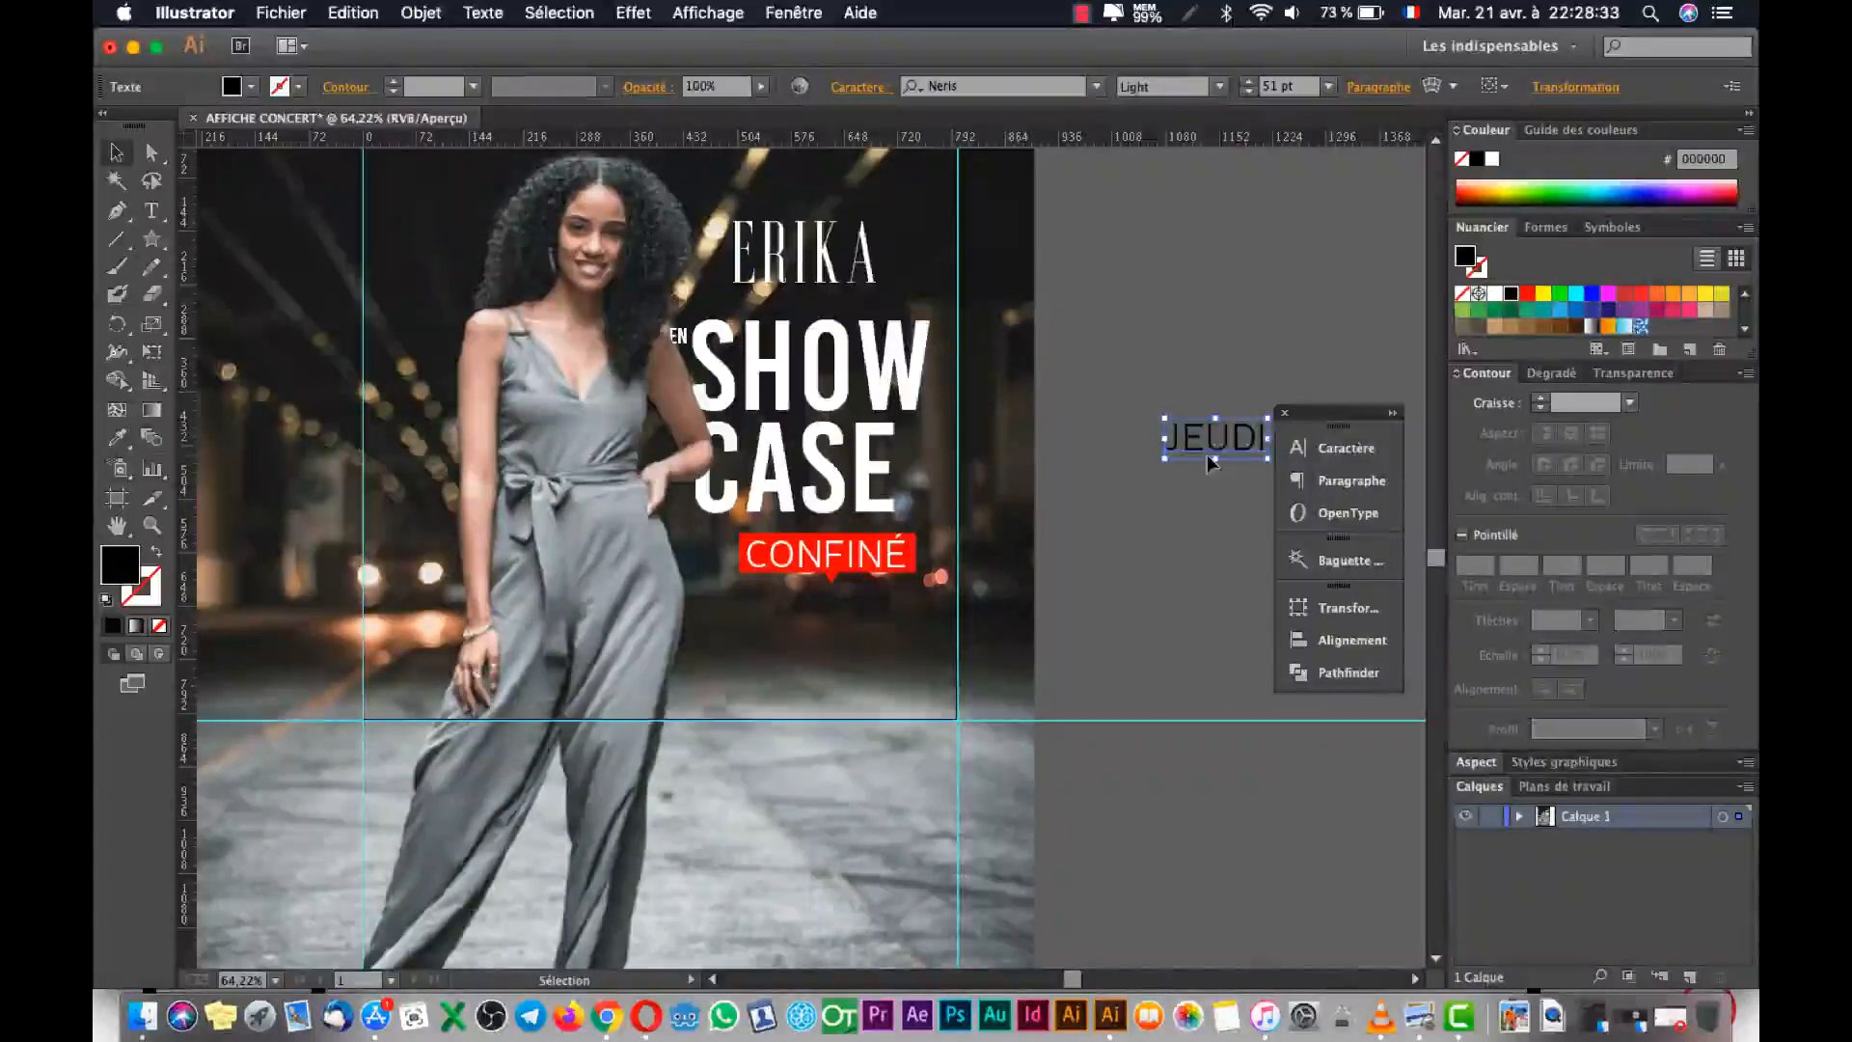
# Change the JEUDI text to Jeudi in mixed case, enlarge it to about 97 pt and compare it with the reference poster.
pyautogui.moveTo(1223, 445); pyautogui.dragTo(1156, 440)
pyautogui.click(1345, 447)
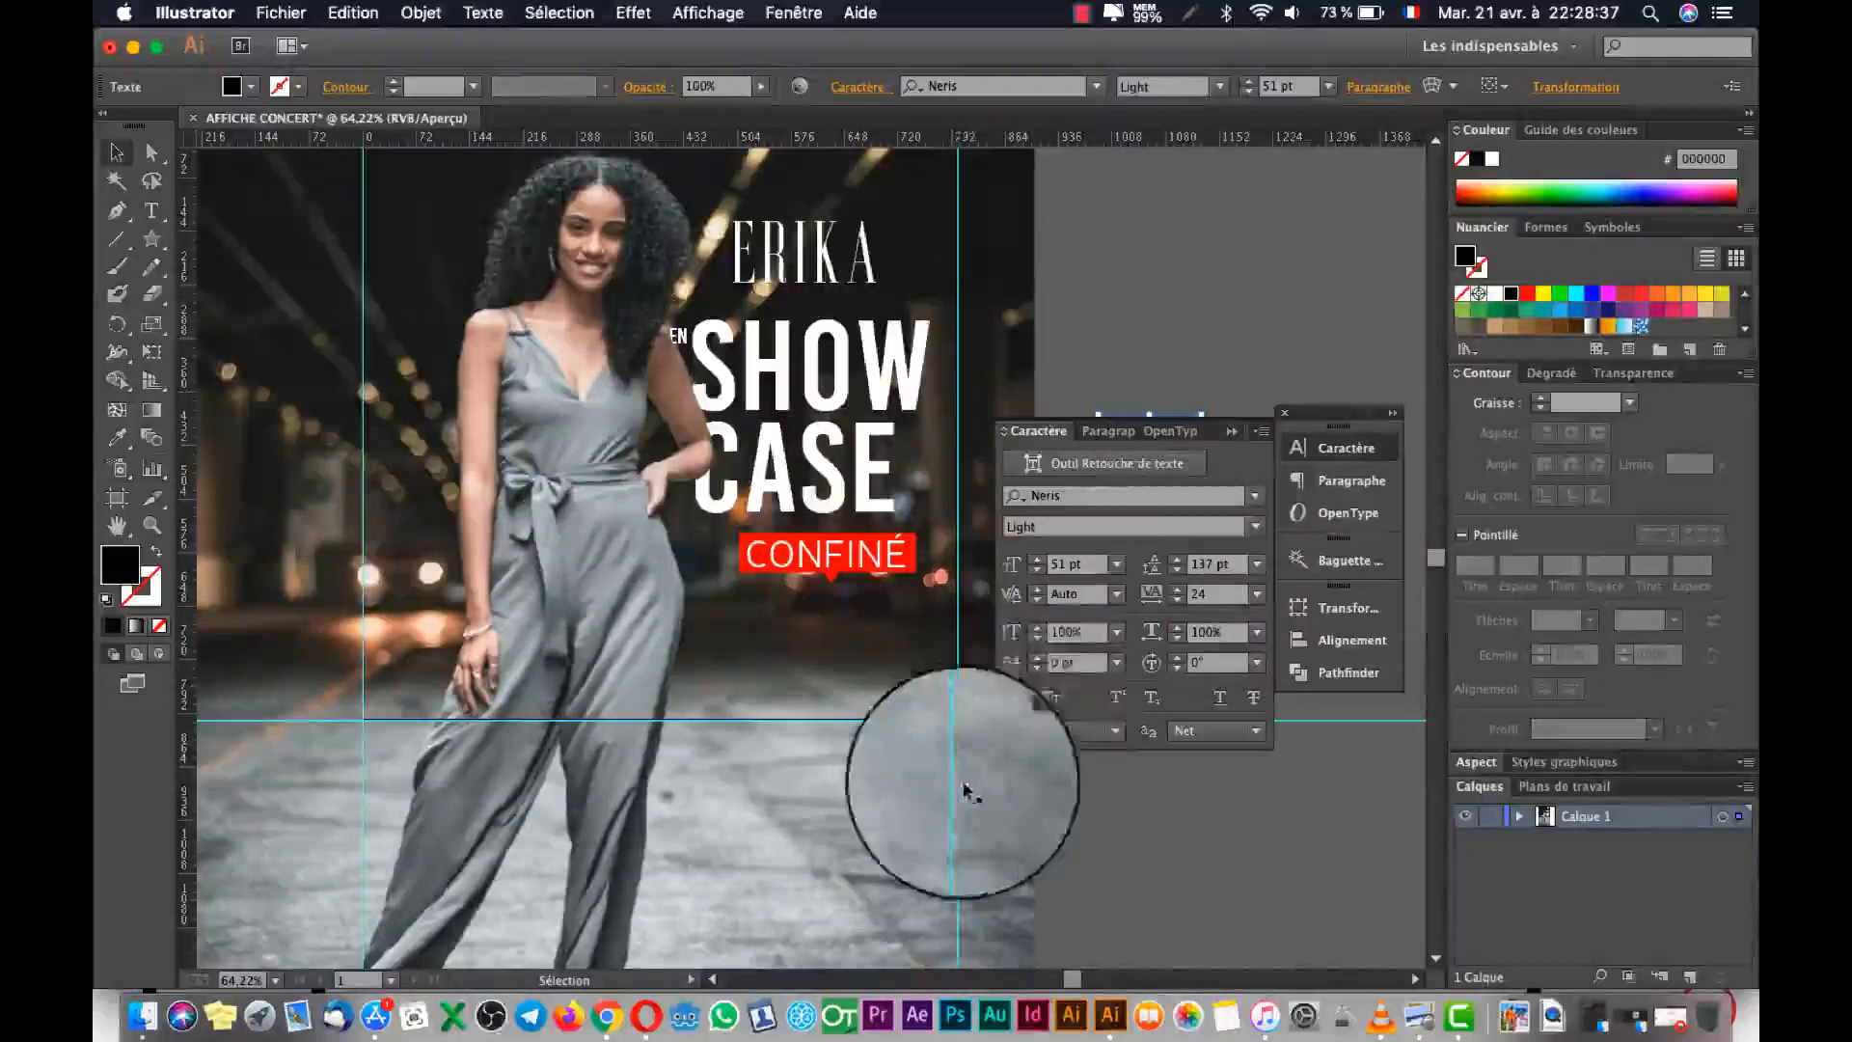
pyautogui.click(1340, 436)
pyautogui.moveTo(1138, 434); pyautogui.dragTo(1001, 409)
pyautogui.press('super+Tab')
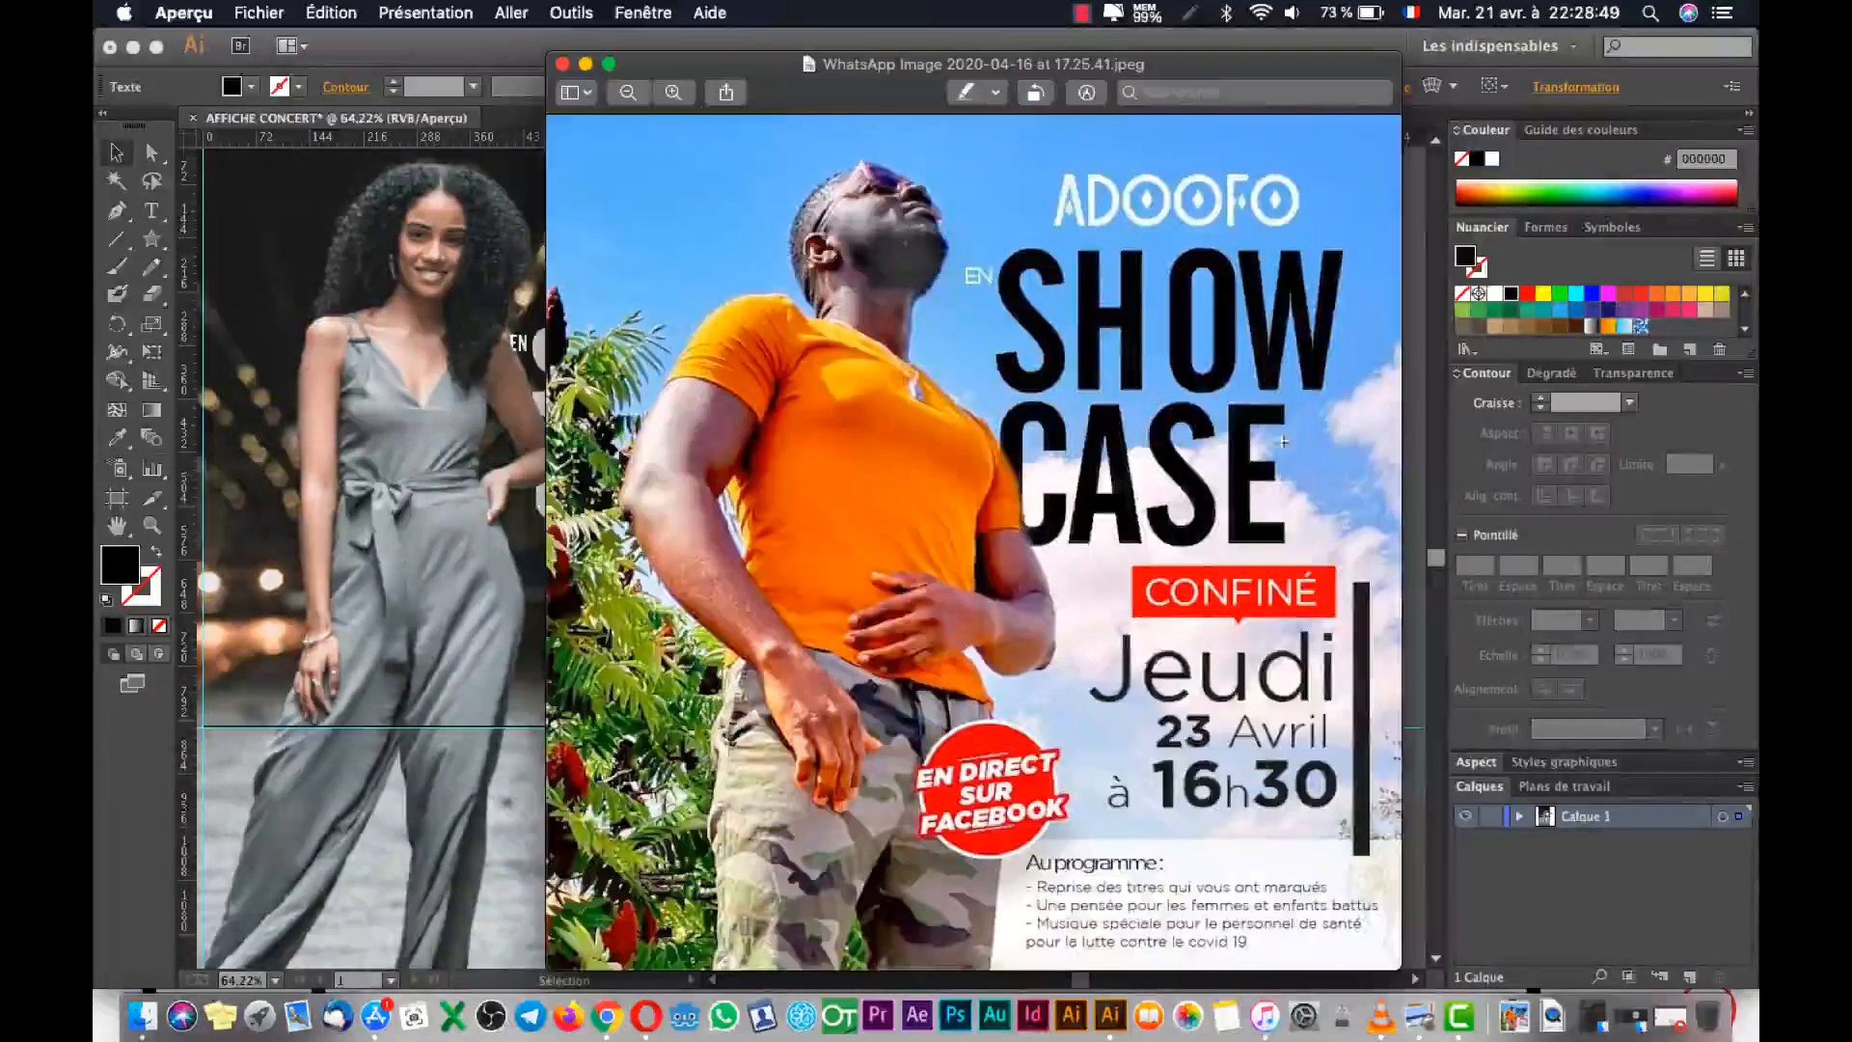
pyautogui.press('super+Tab')
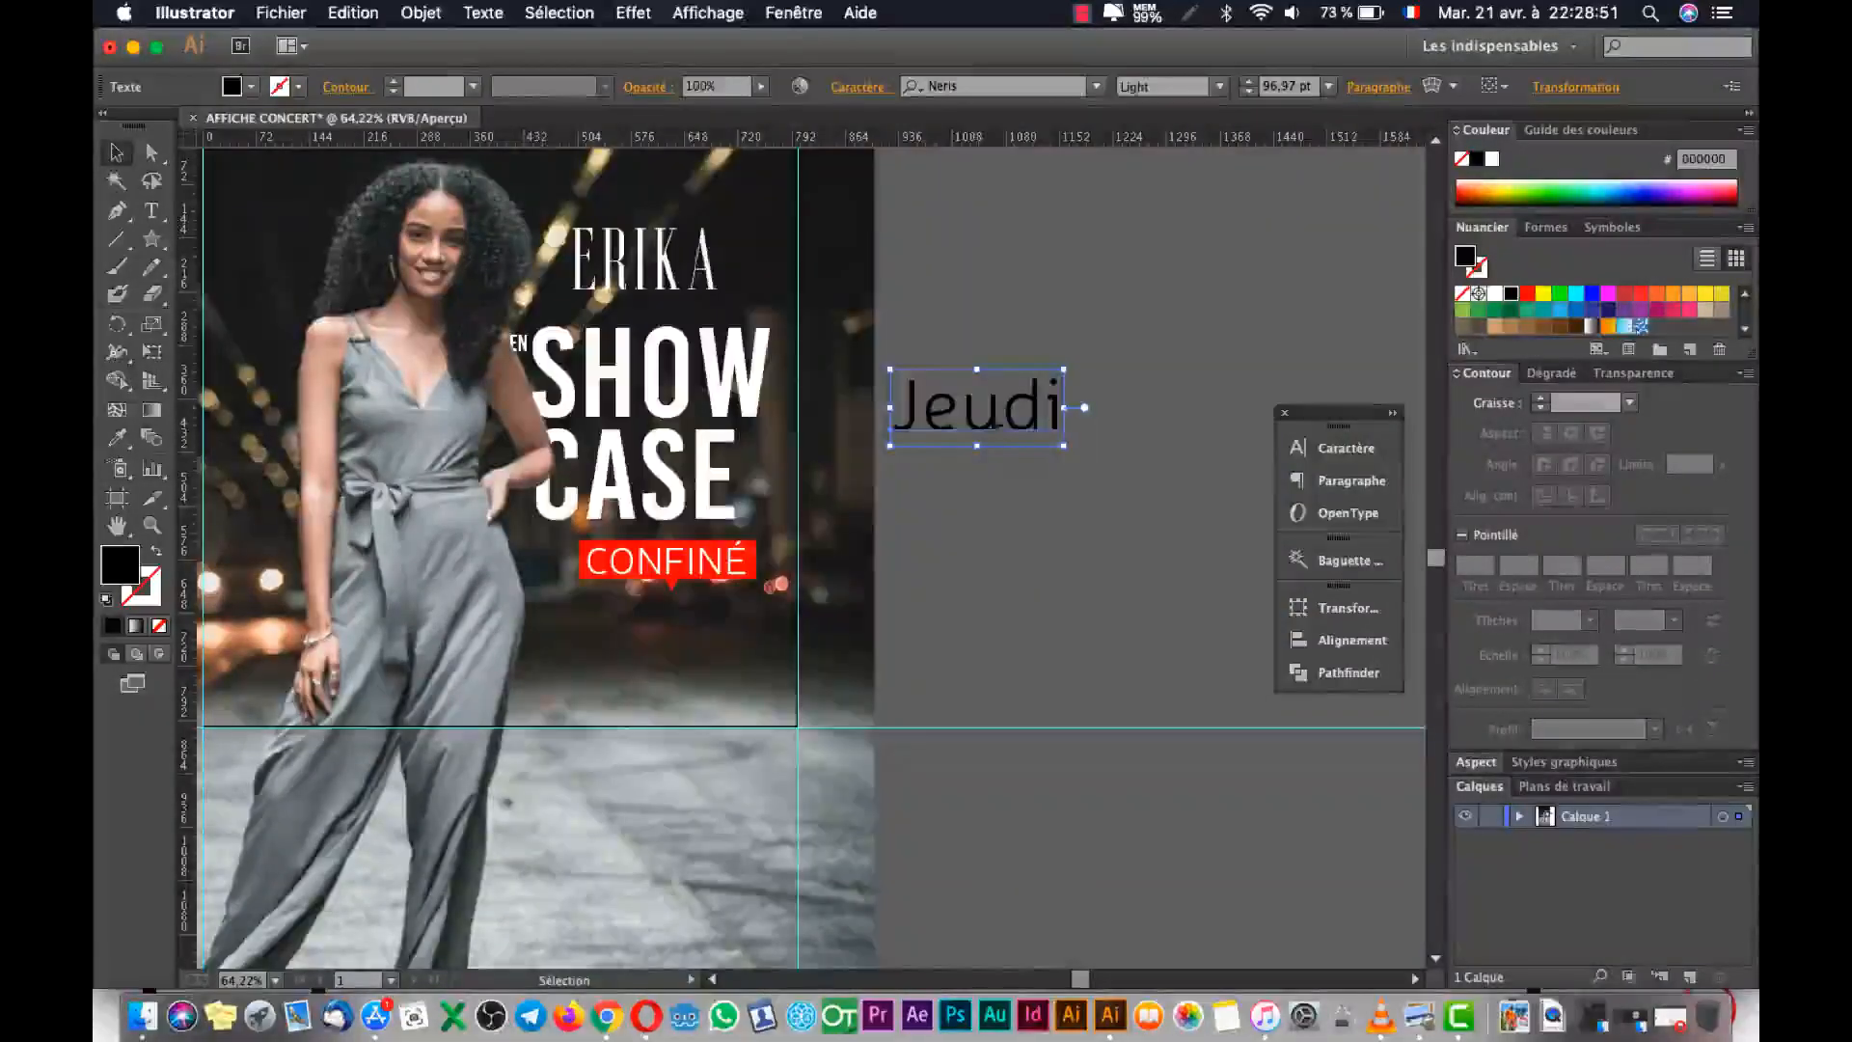
# Duplicate the Jeudi text directly below the original and check the next date line in the reference poster.
pyautogui.moveTo(996, 416); pyautogui.dragTo(1000, 476)
pyautogui.press('super+Tab')
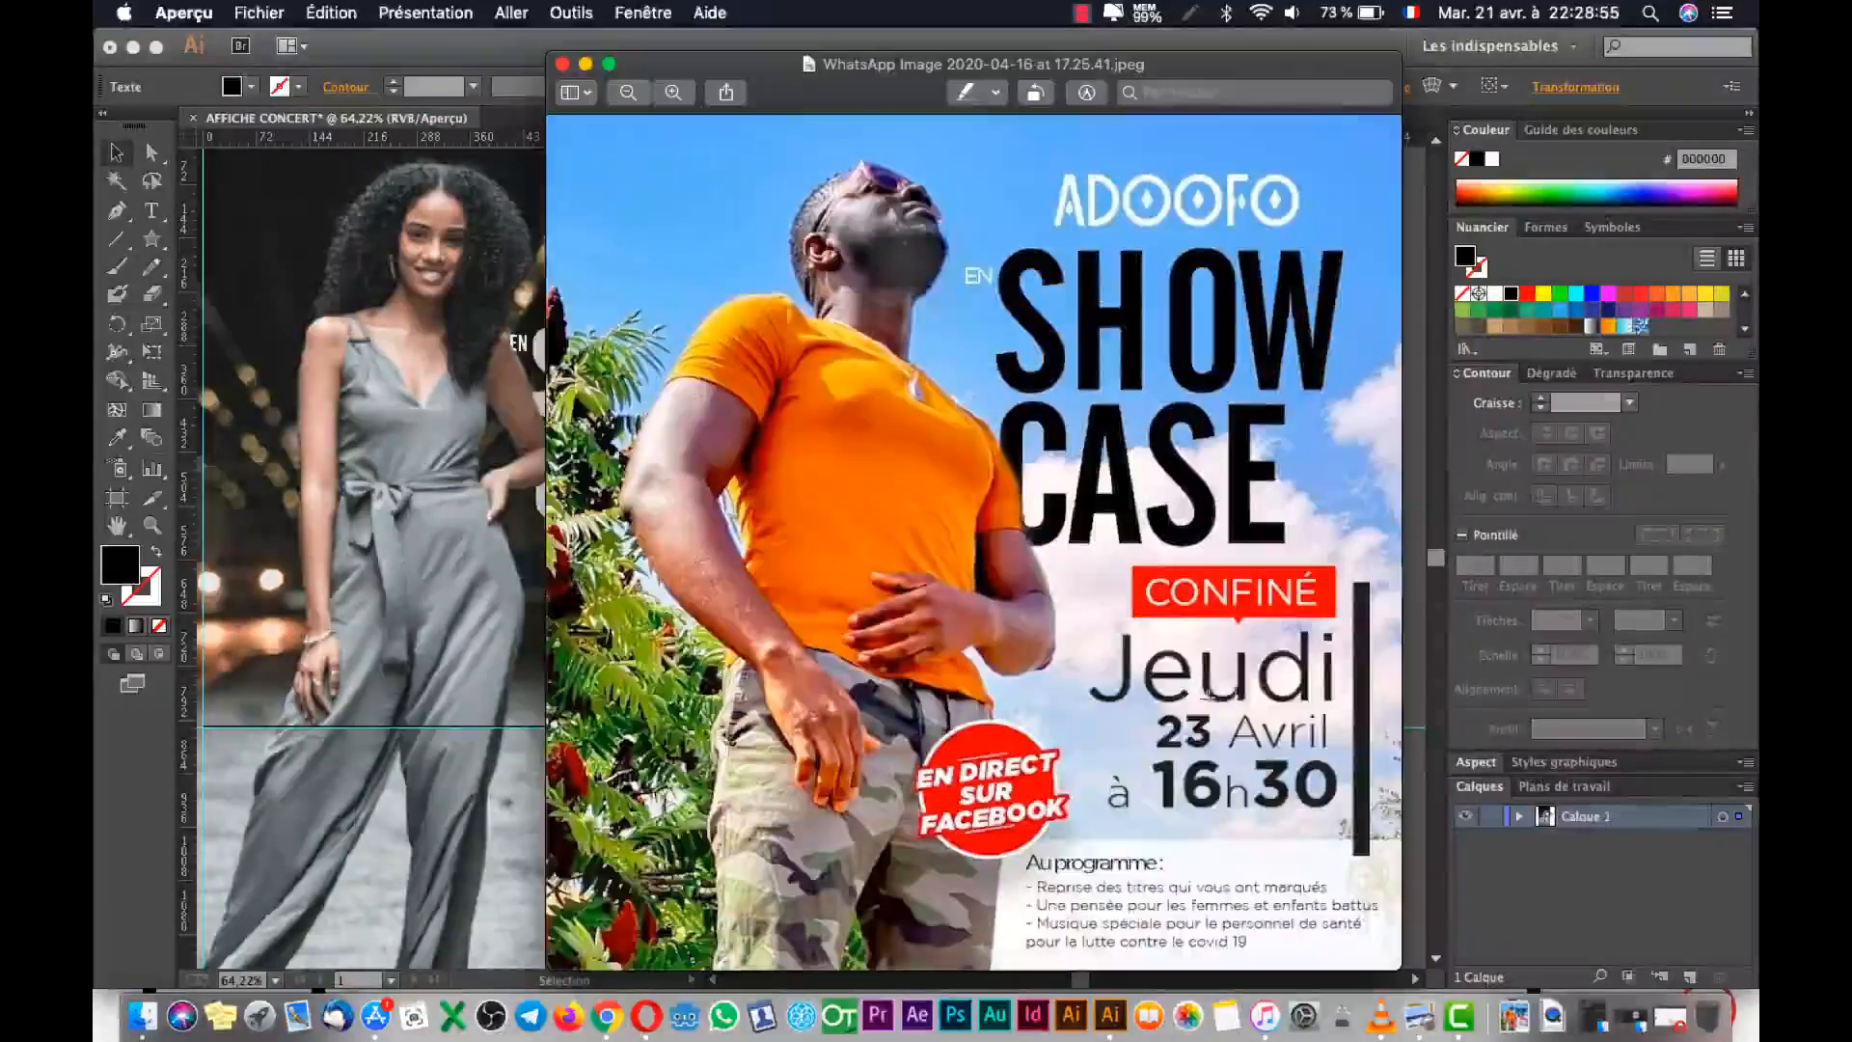
pyautogui.press('super+Tab')
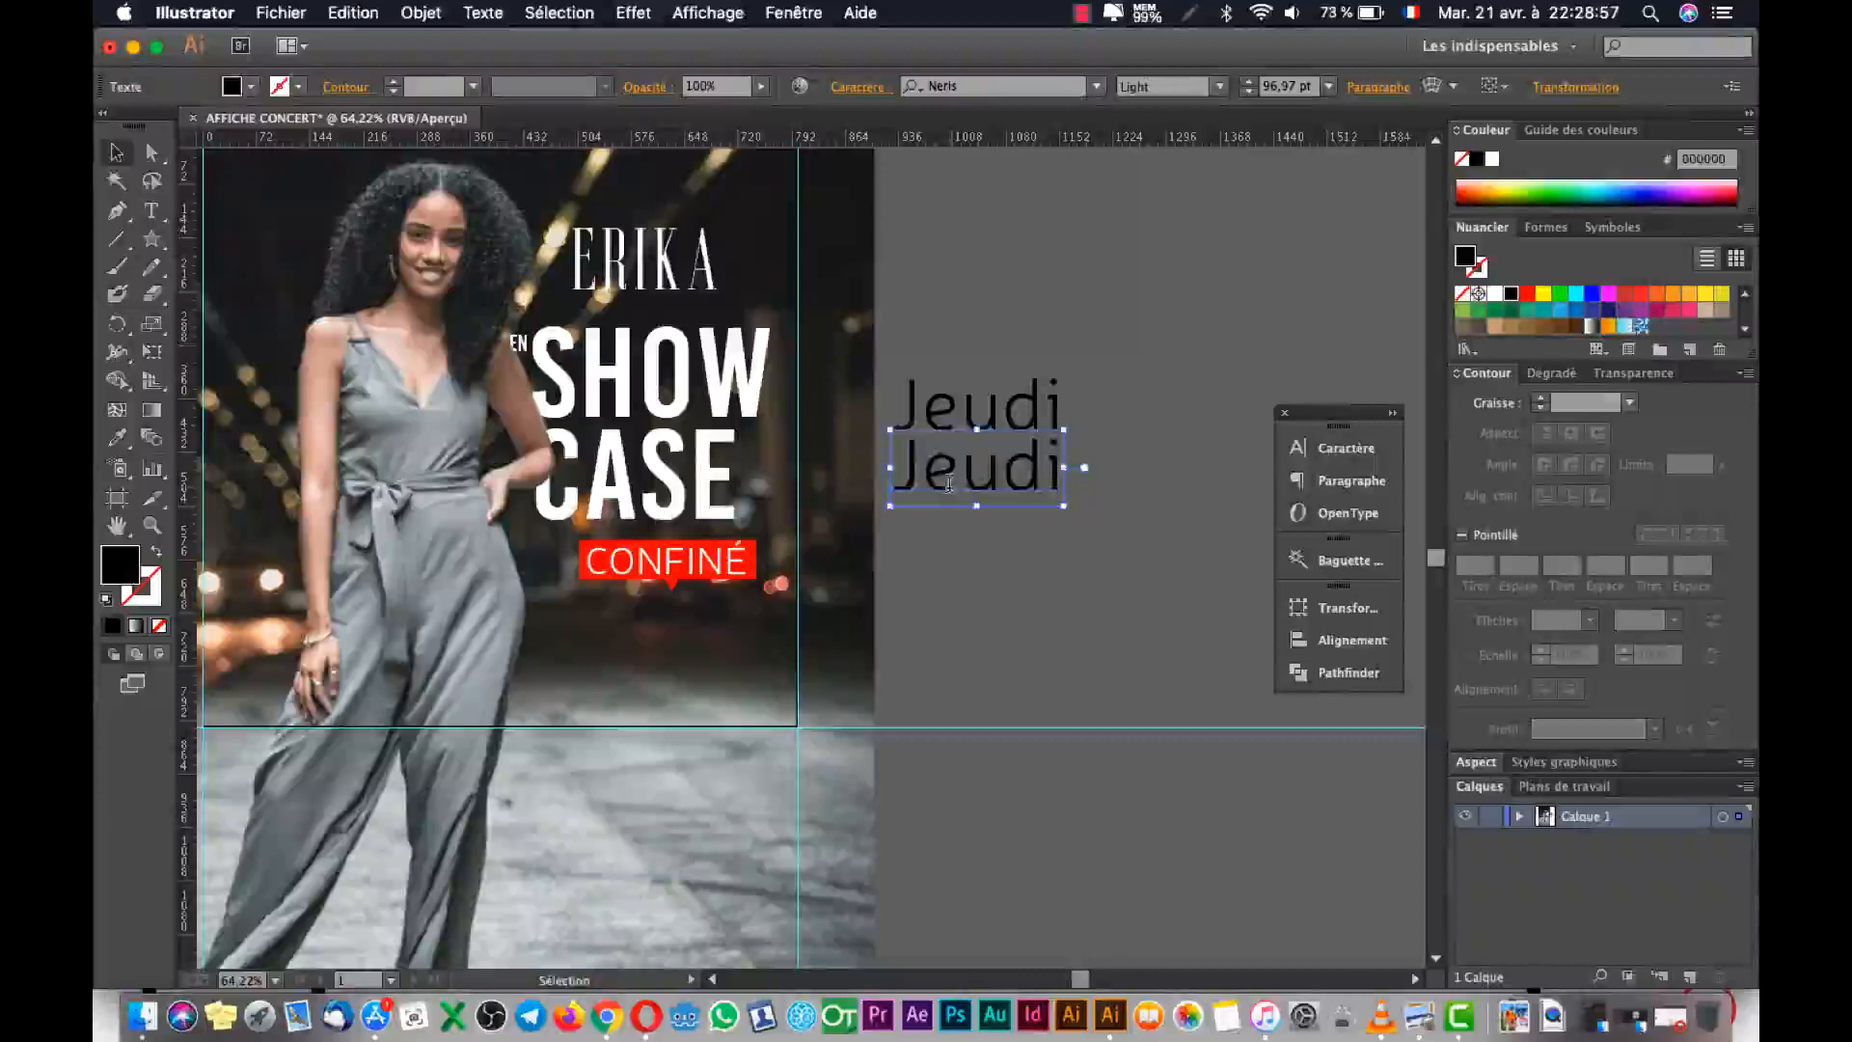
# Replace the lower Jeudi copy's wording with 23 Avril, check it against the reference poster and finish editing the text.
pyautogui.doubleClick(949, 487)
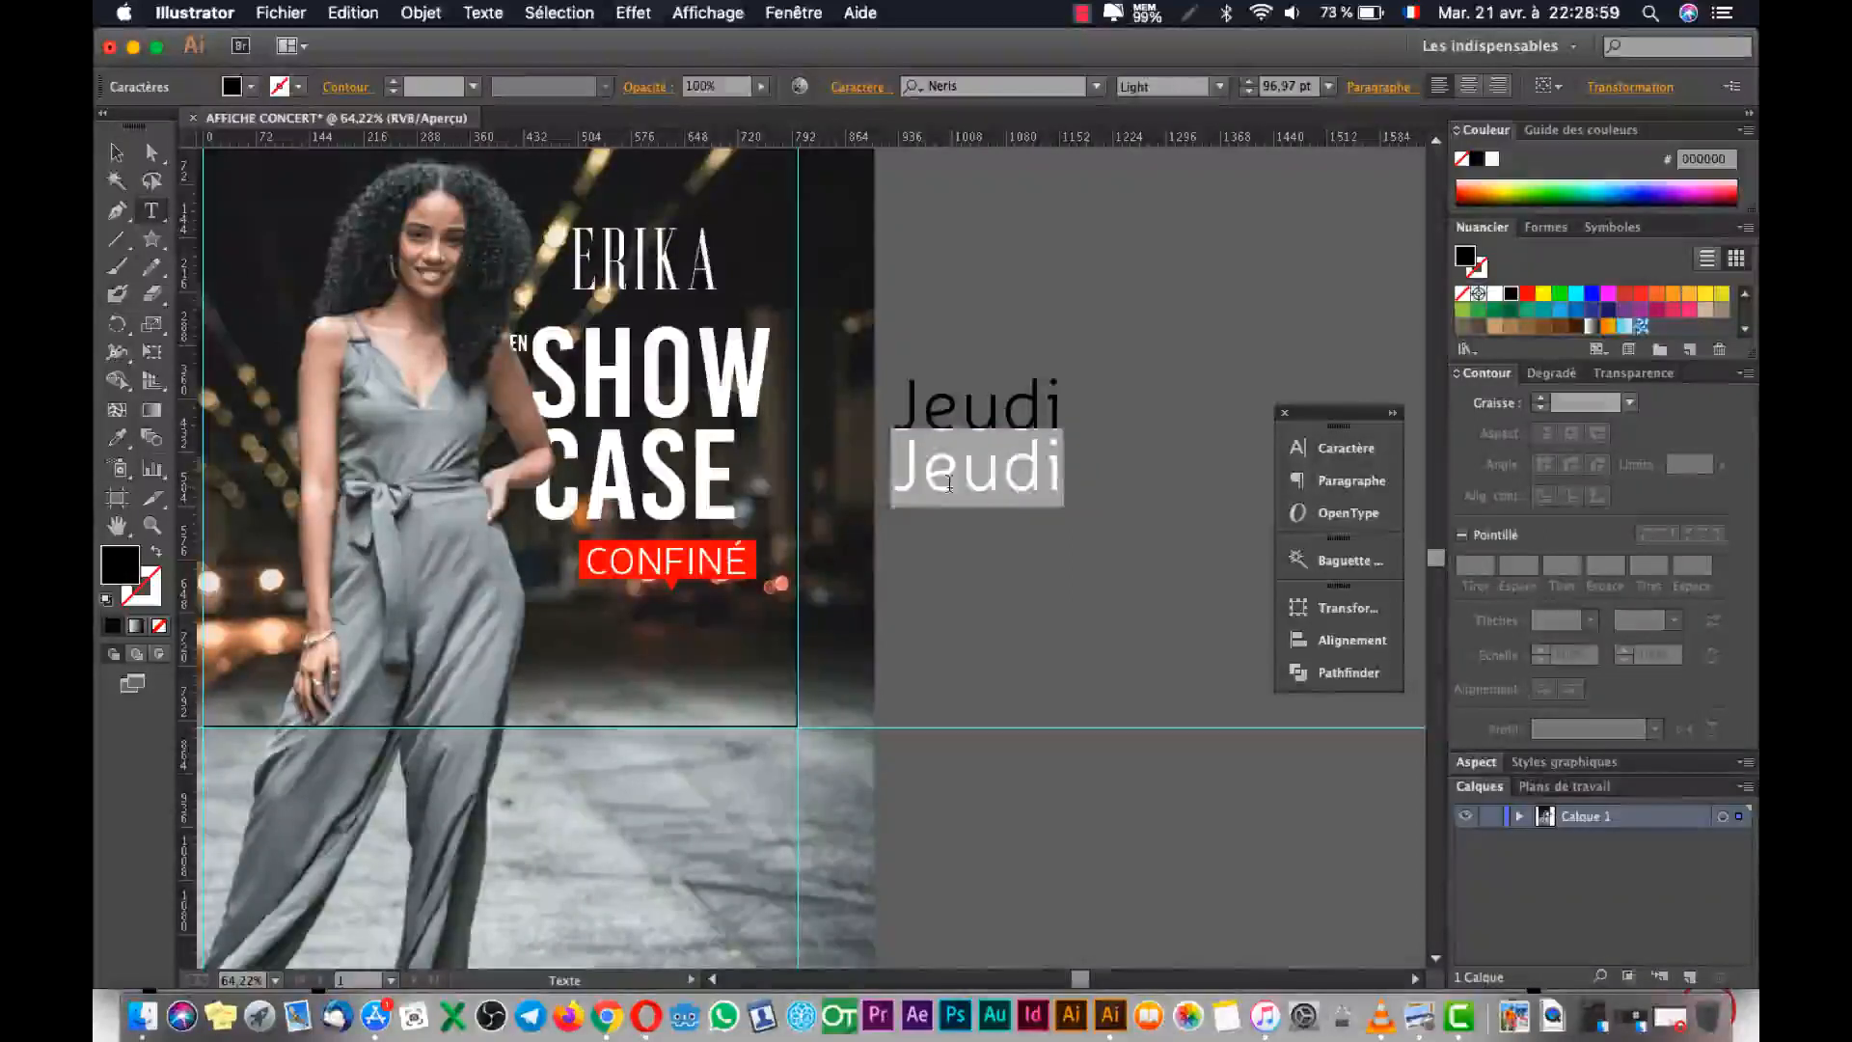
pyautogui.write('3')
pyautogui.press('BackSpace')
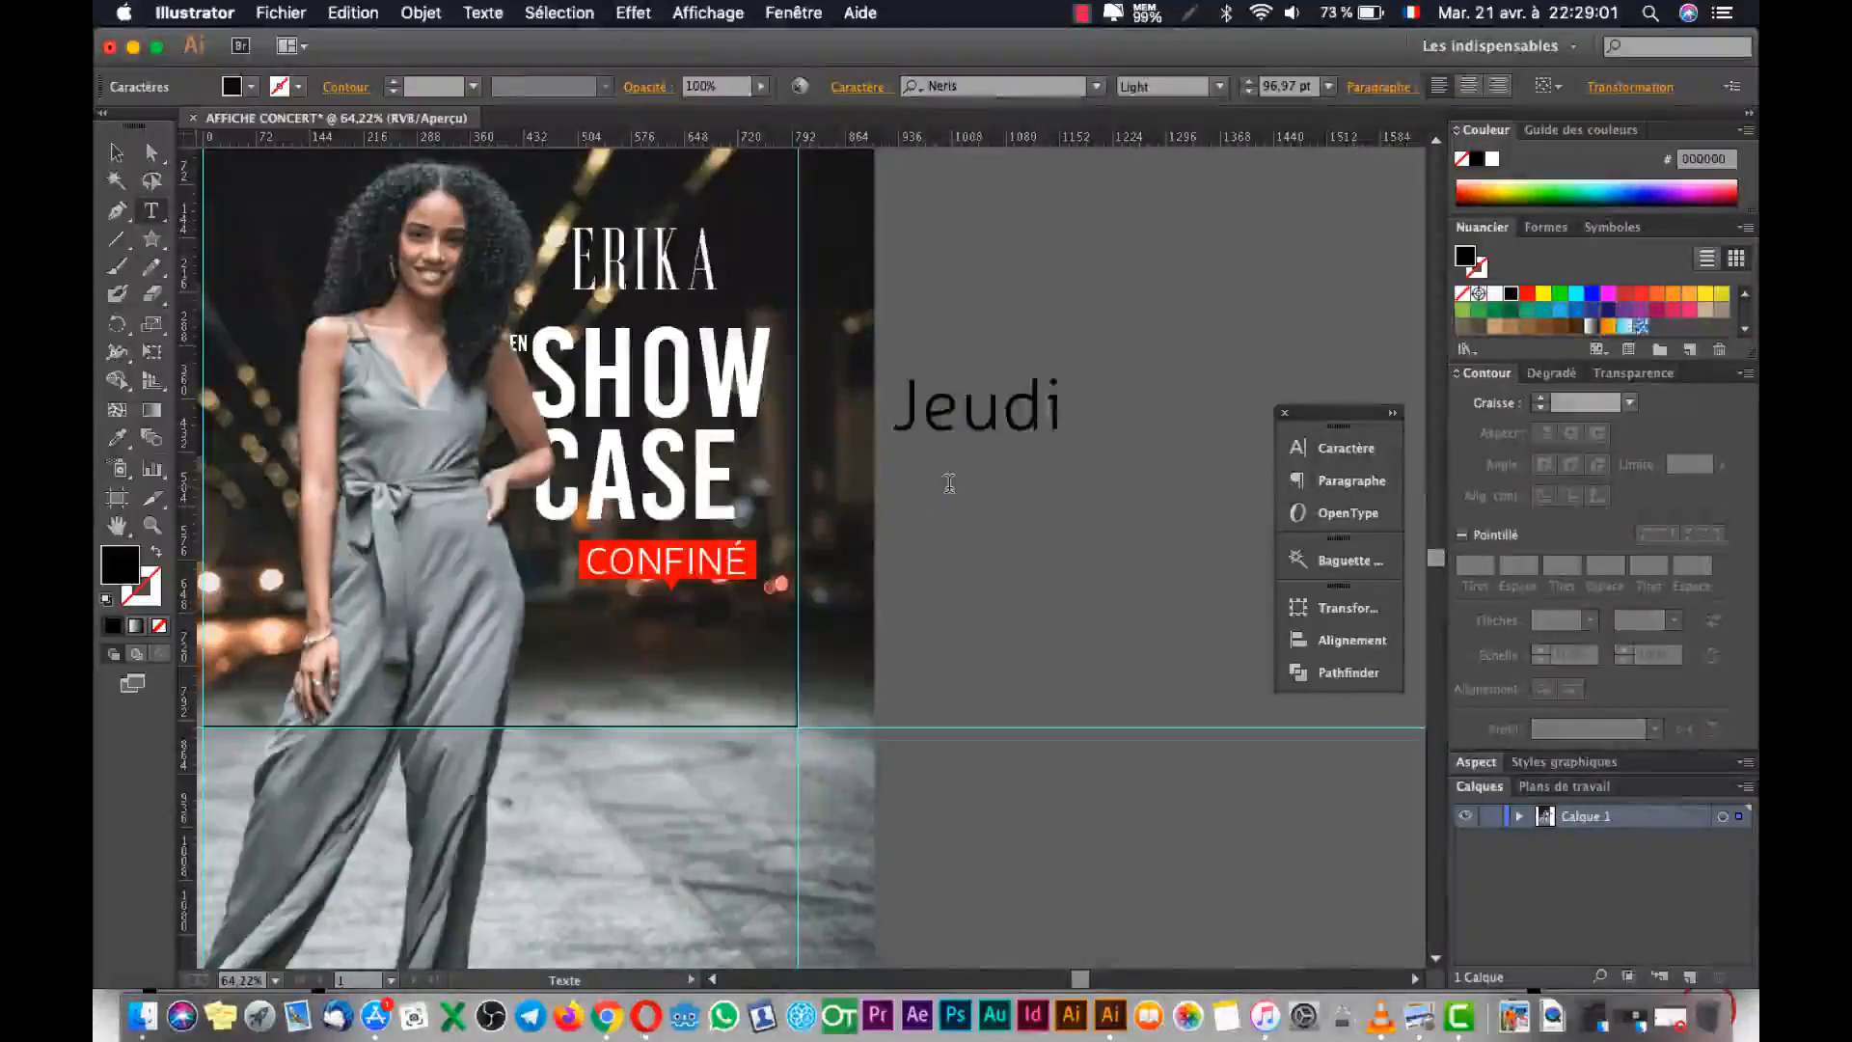
pyautogui.write('23 Avril')
pyautogui.press('Escape')
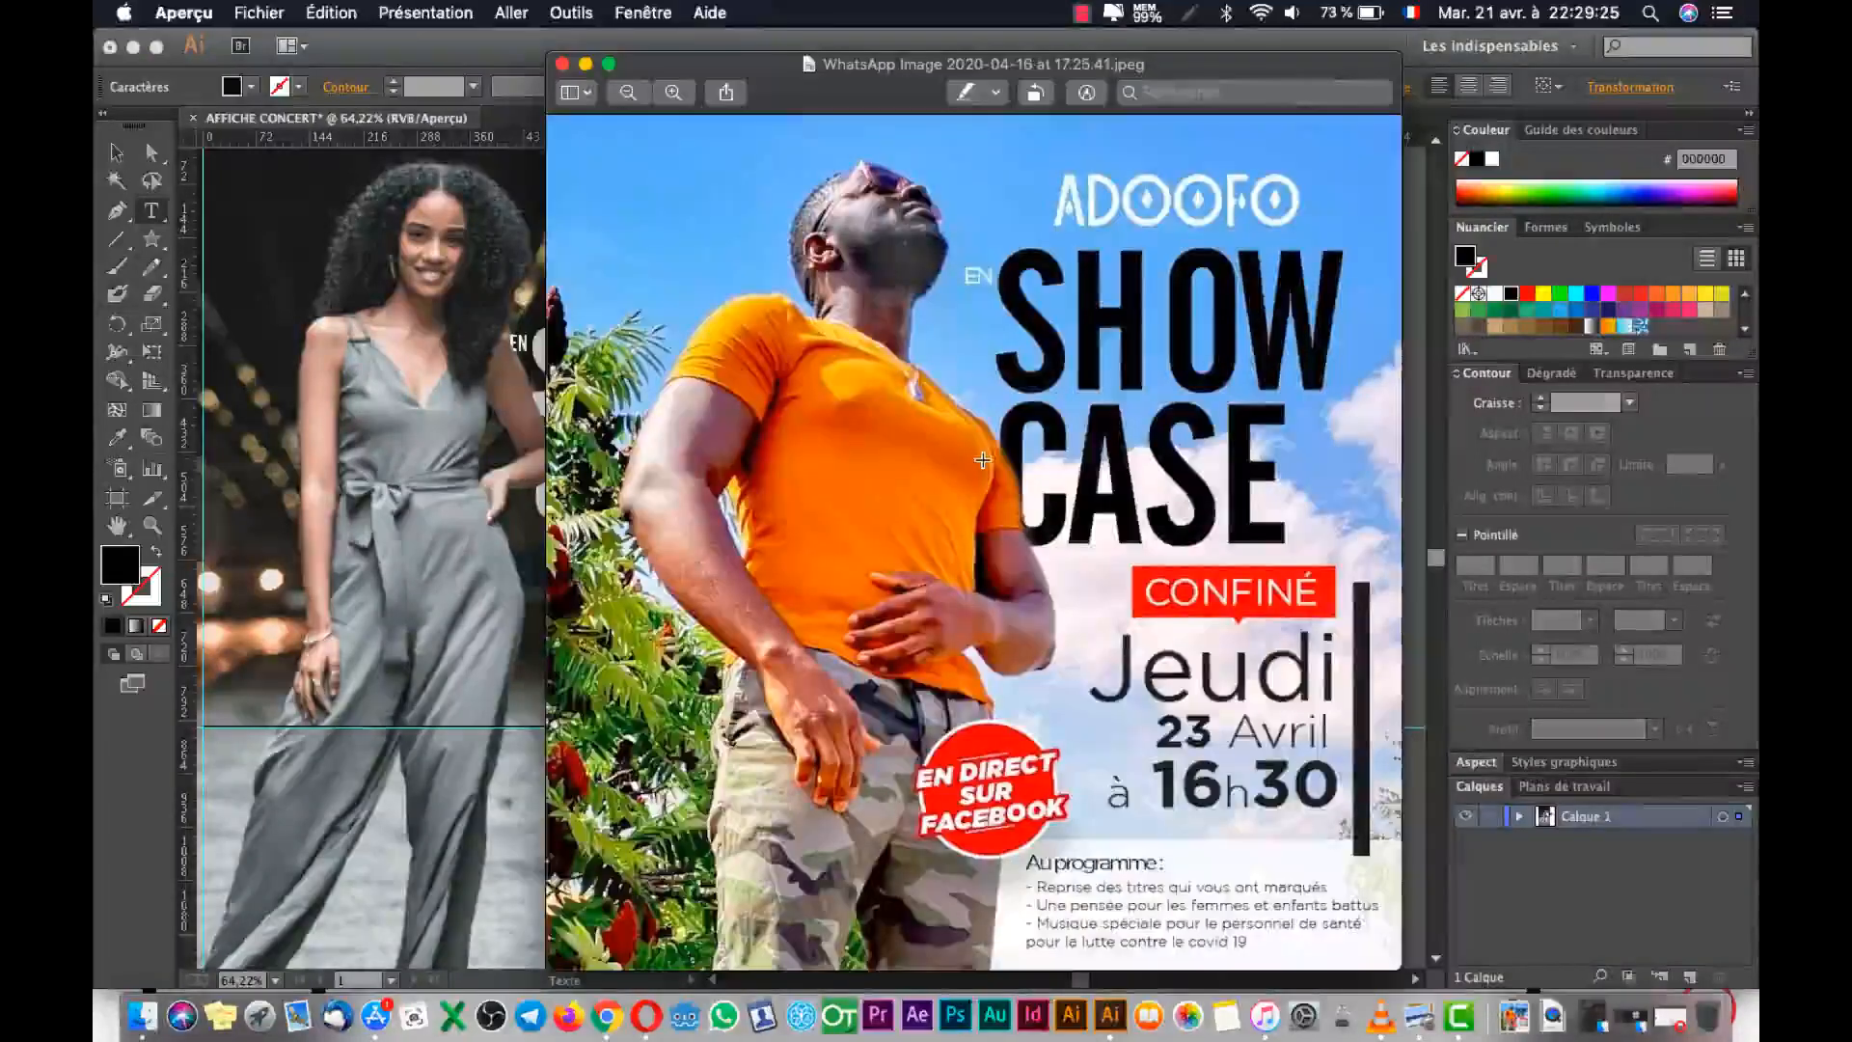
pyautogui.press('super+Tab')
pyautogui.press('super+Tab')
pyautogui.press('super+Tab')
pyautogui.press('super+Tab')
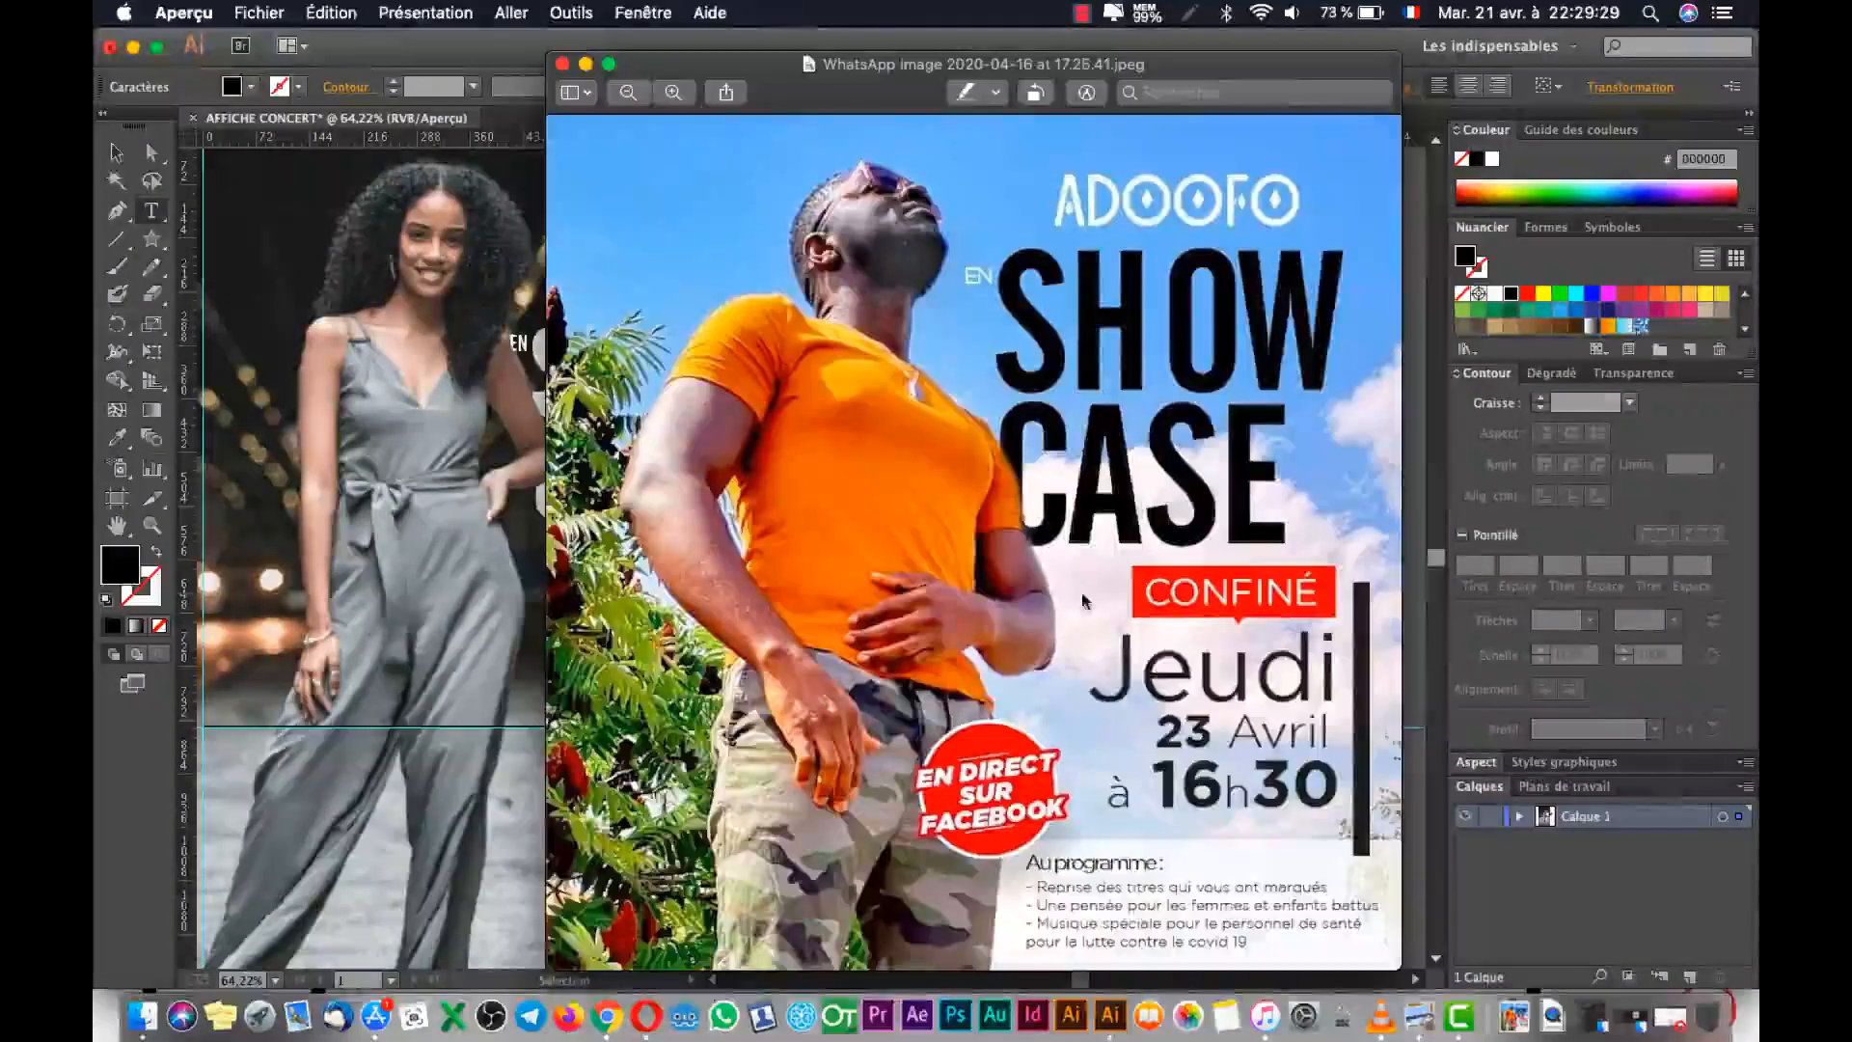
pyautogui.press('super+Tab')
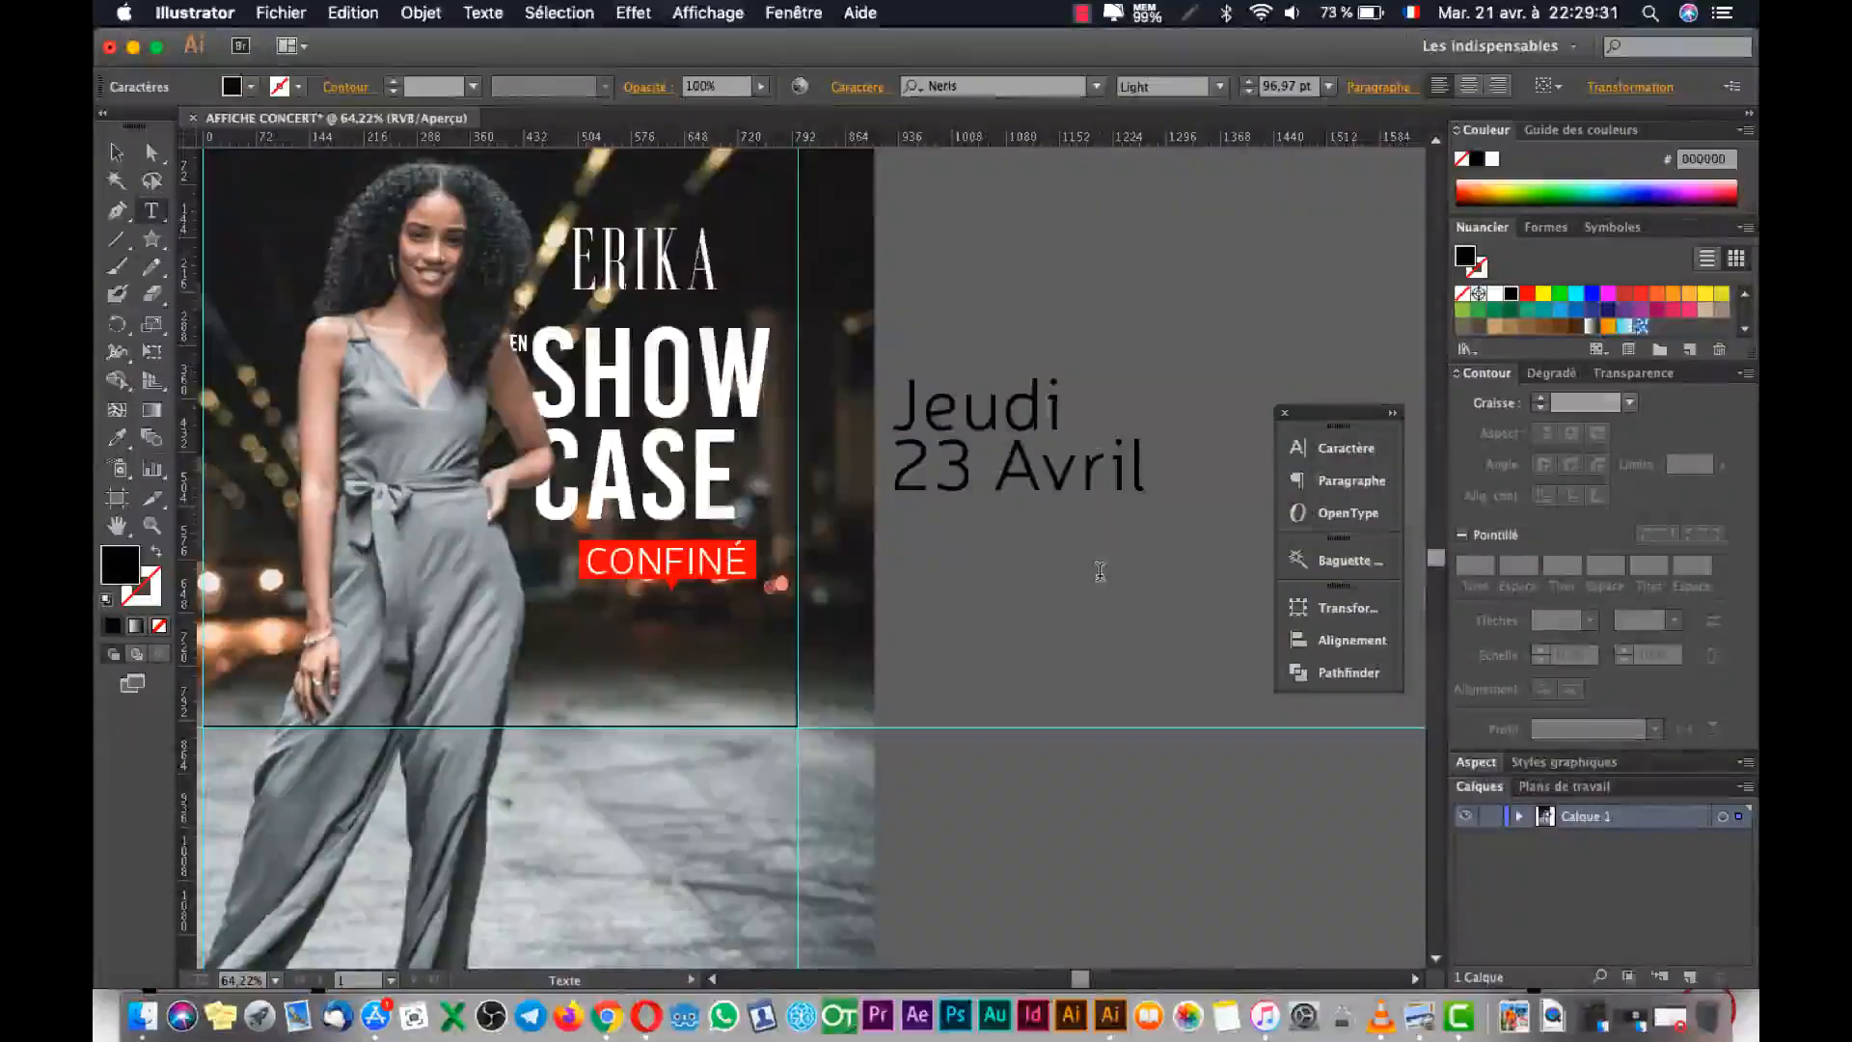
pyautogui.press('Escape')
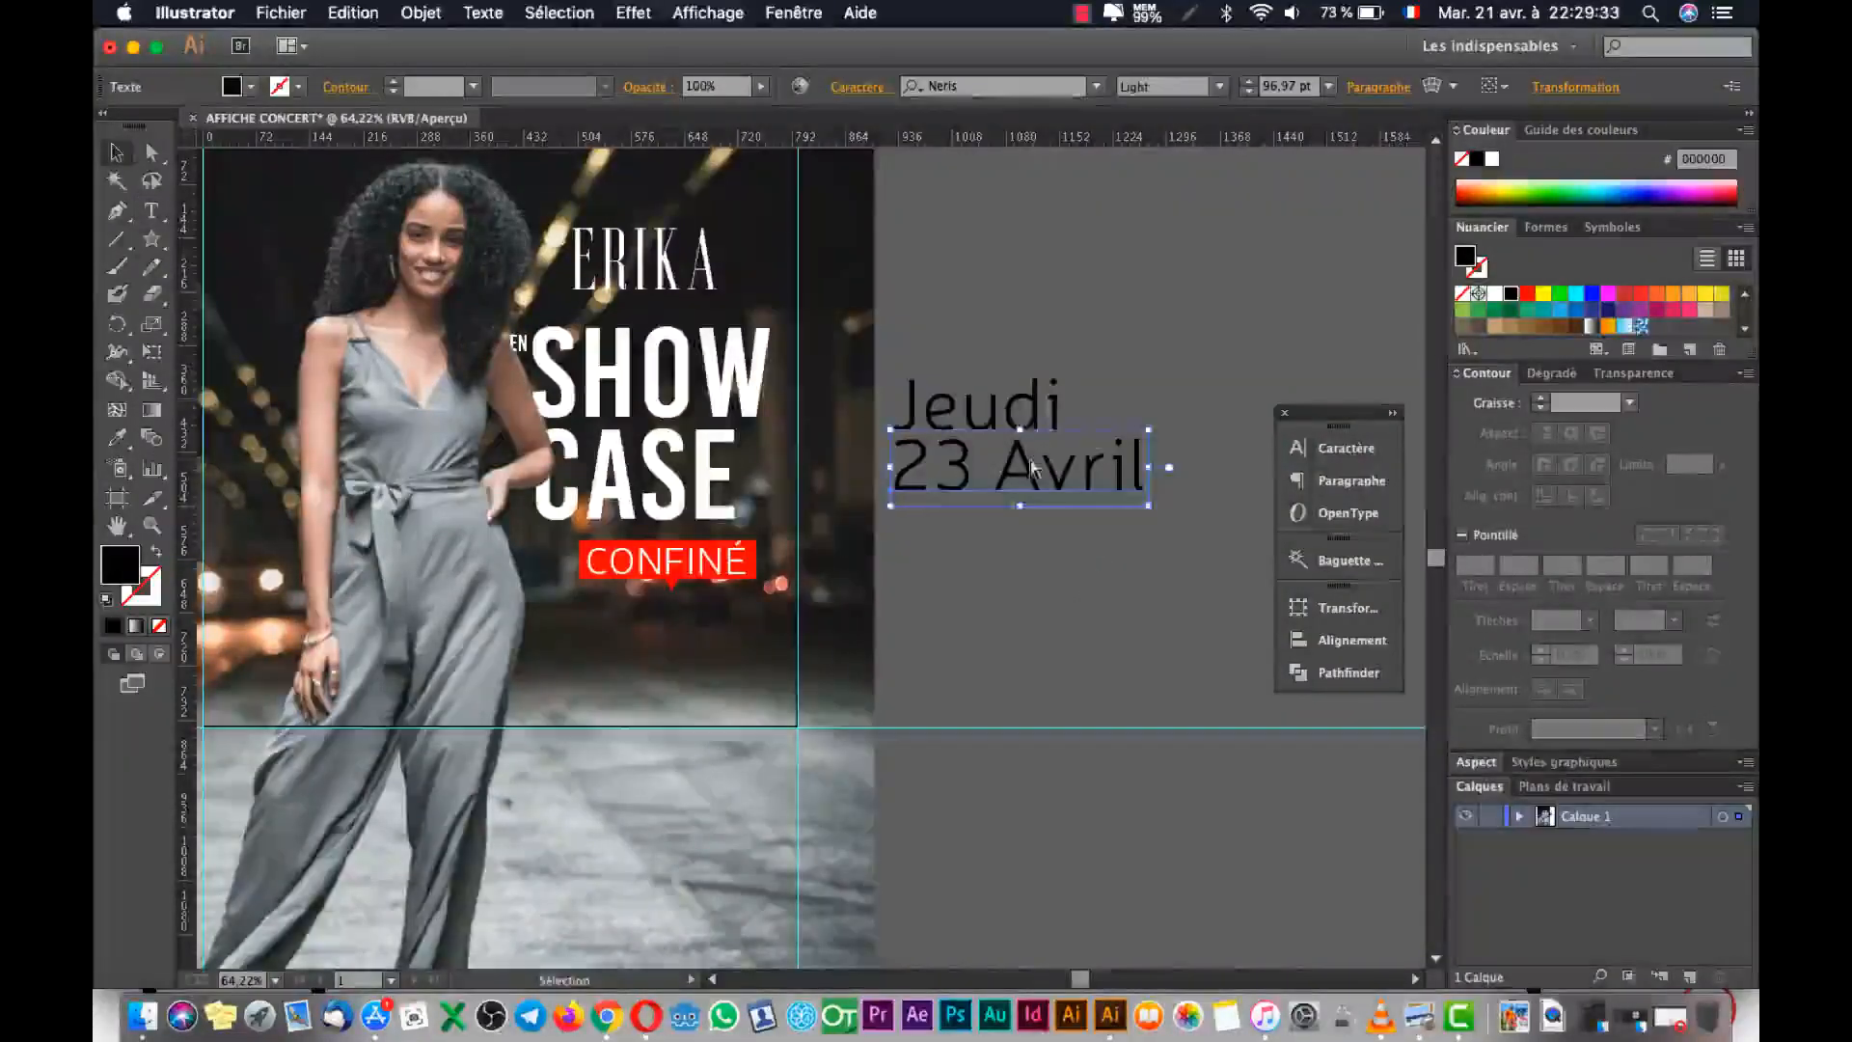
# Duplicate the 23 Avril text directly below the original and check the time line in the reference poster.
pyautogui.moveTo(1036, 471); pyautogui.dragTo(1044, 526)
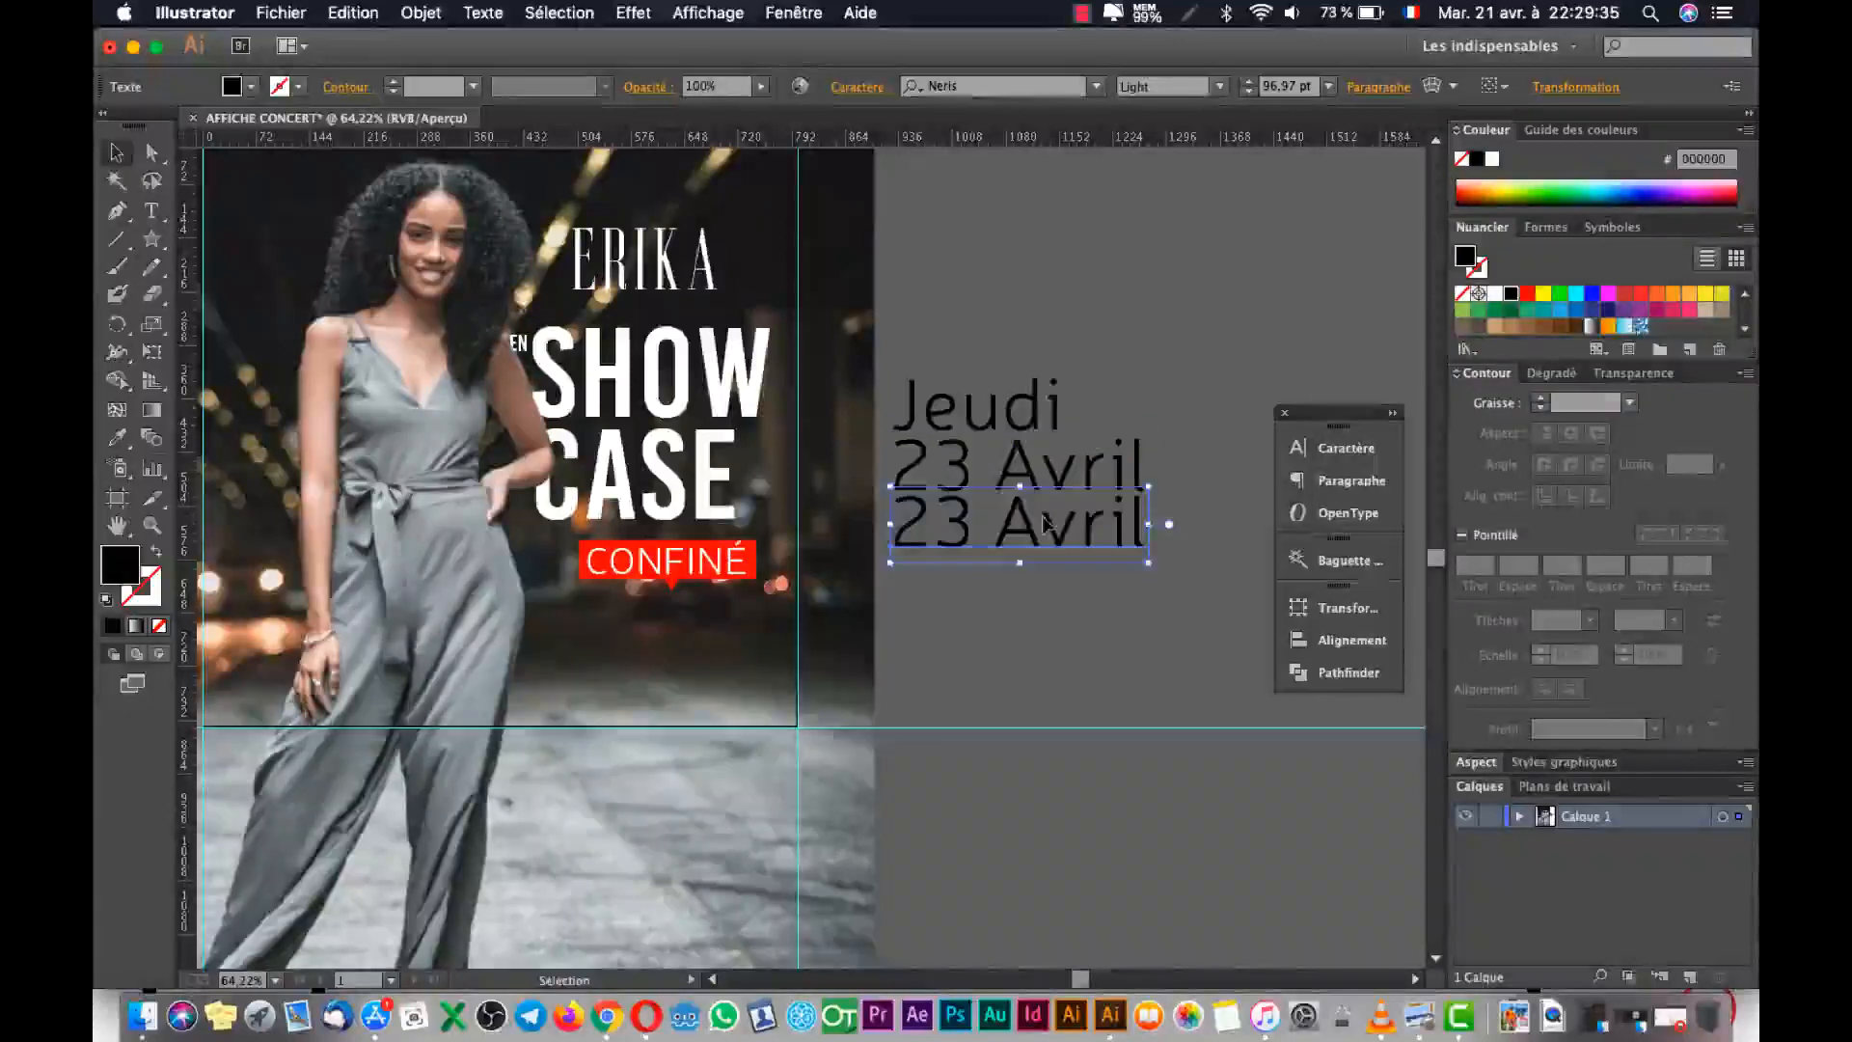
pyautogui.press('super+Tab')
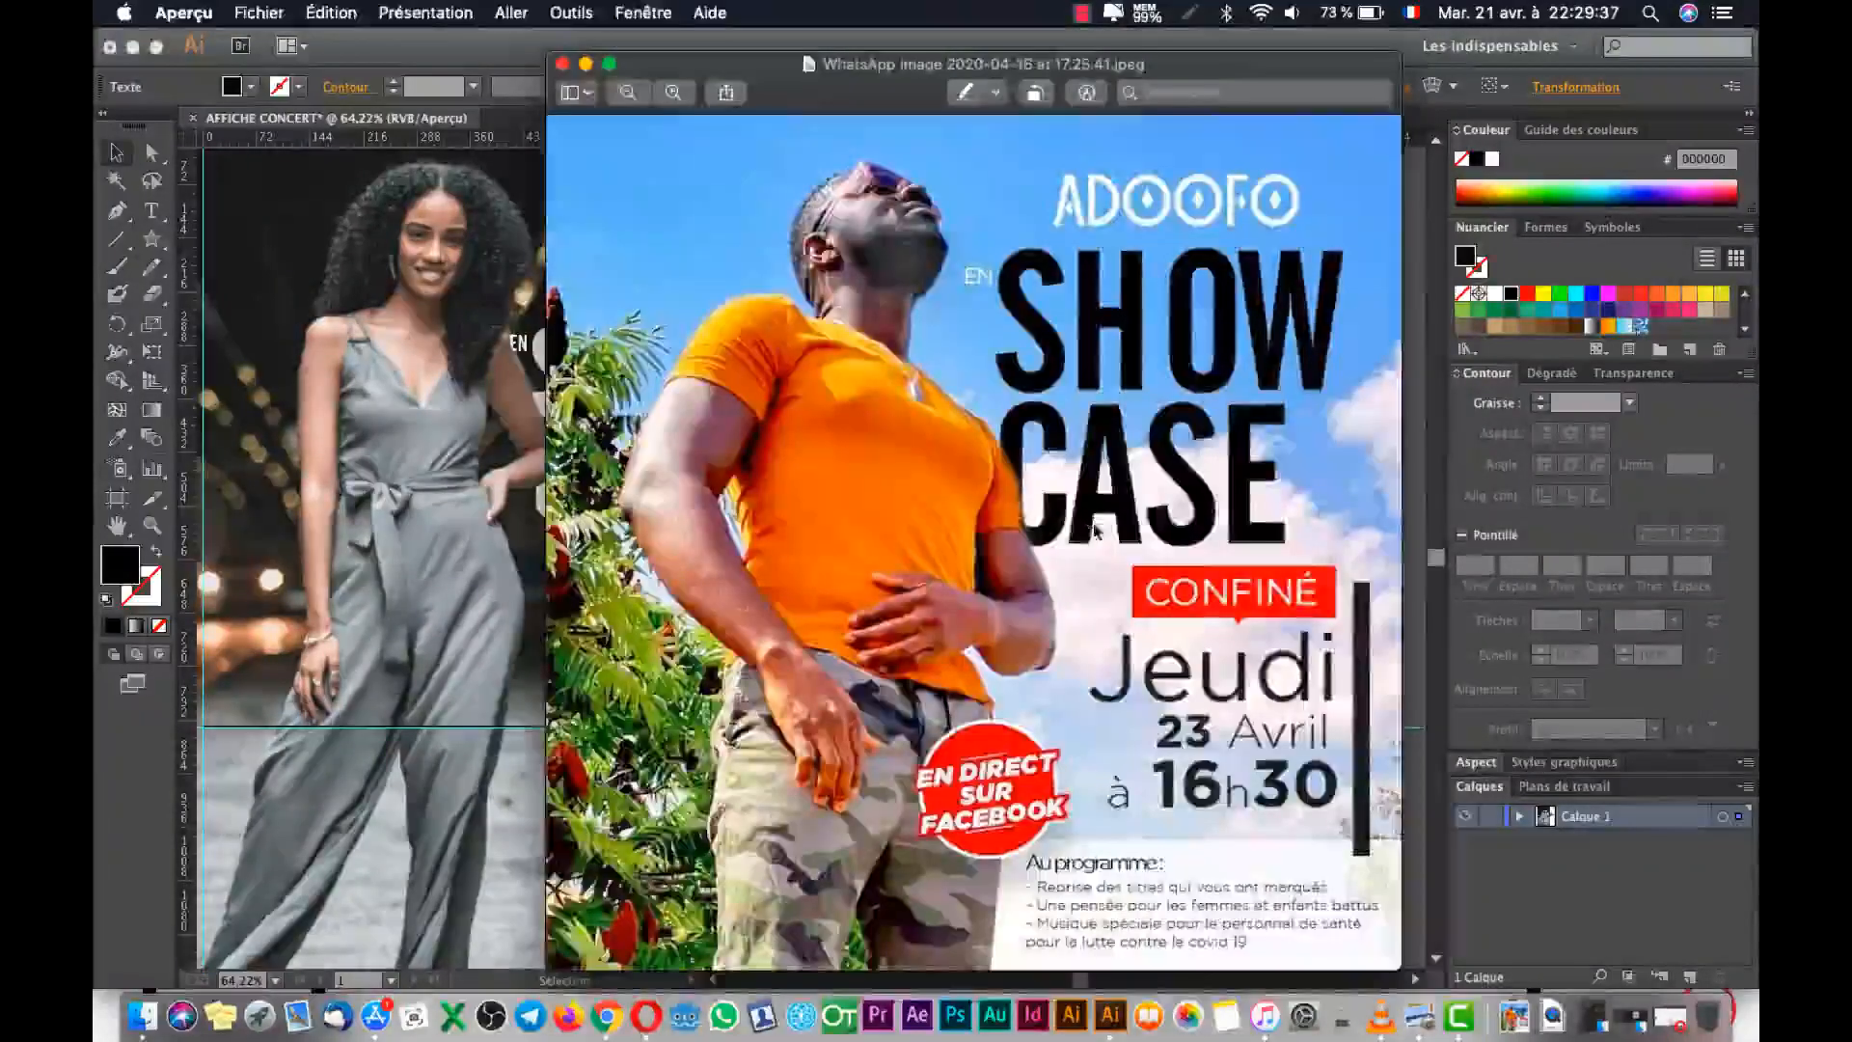
pyautogui.press('super+Tab')
# Replace the lowest 23 Avril copy's wording with a lowercase à and check the time wording in the reference poster.
pyautogui.press('t')
pyautogui.tripleClick(997, 538)
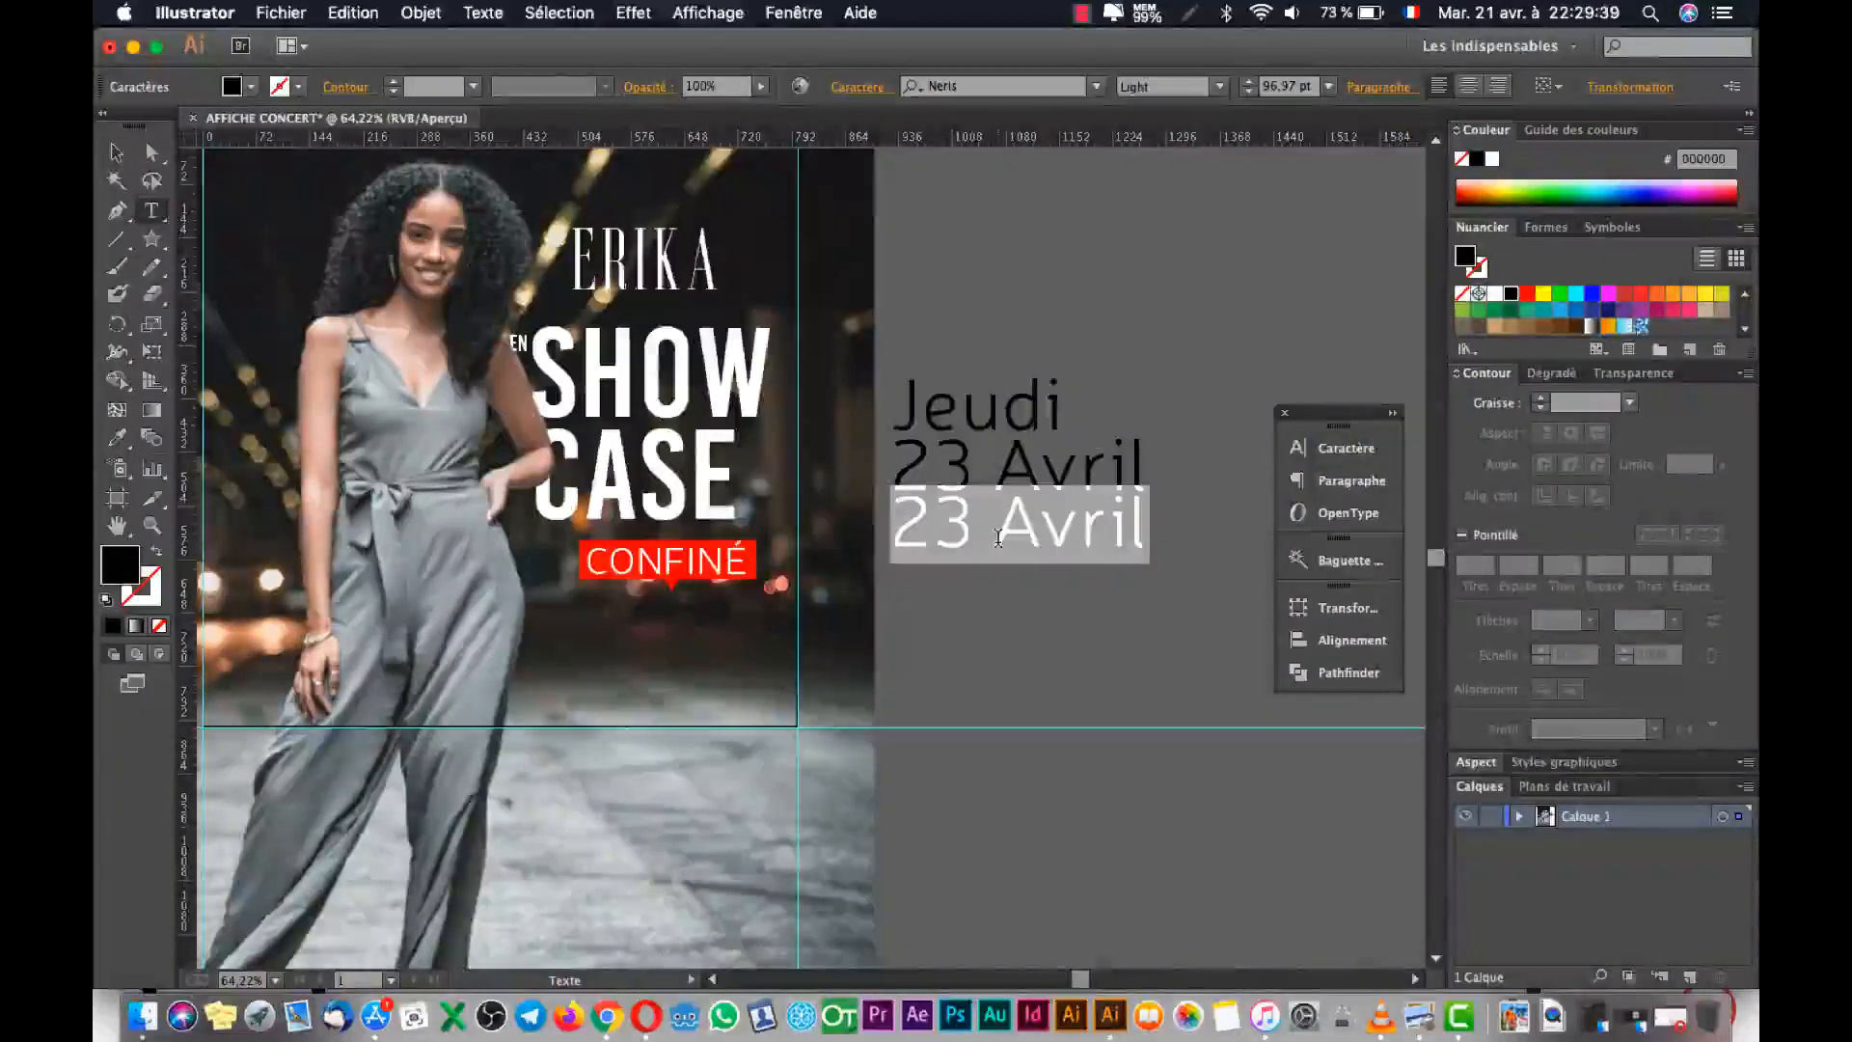
pyautogui.write('À')
pyautogui.press('super+Tab')
pyautogui.press('super+Tab')
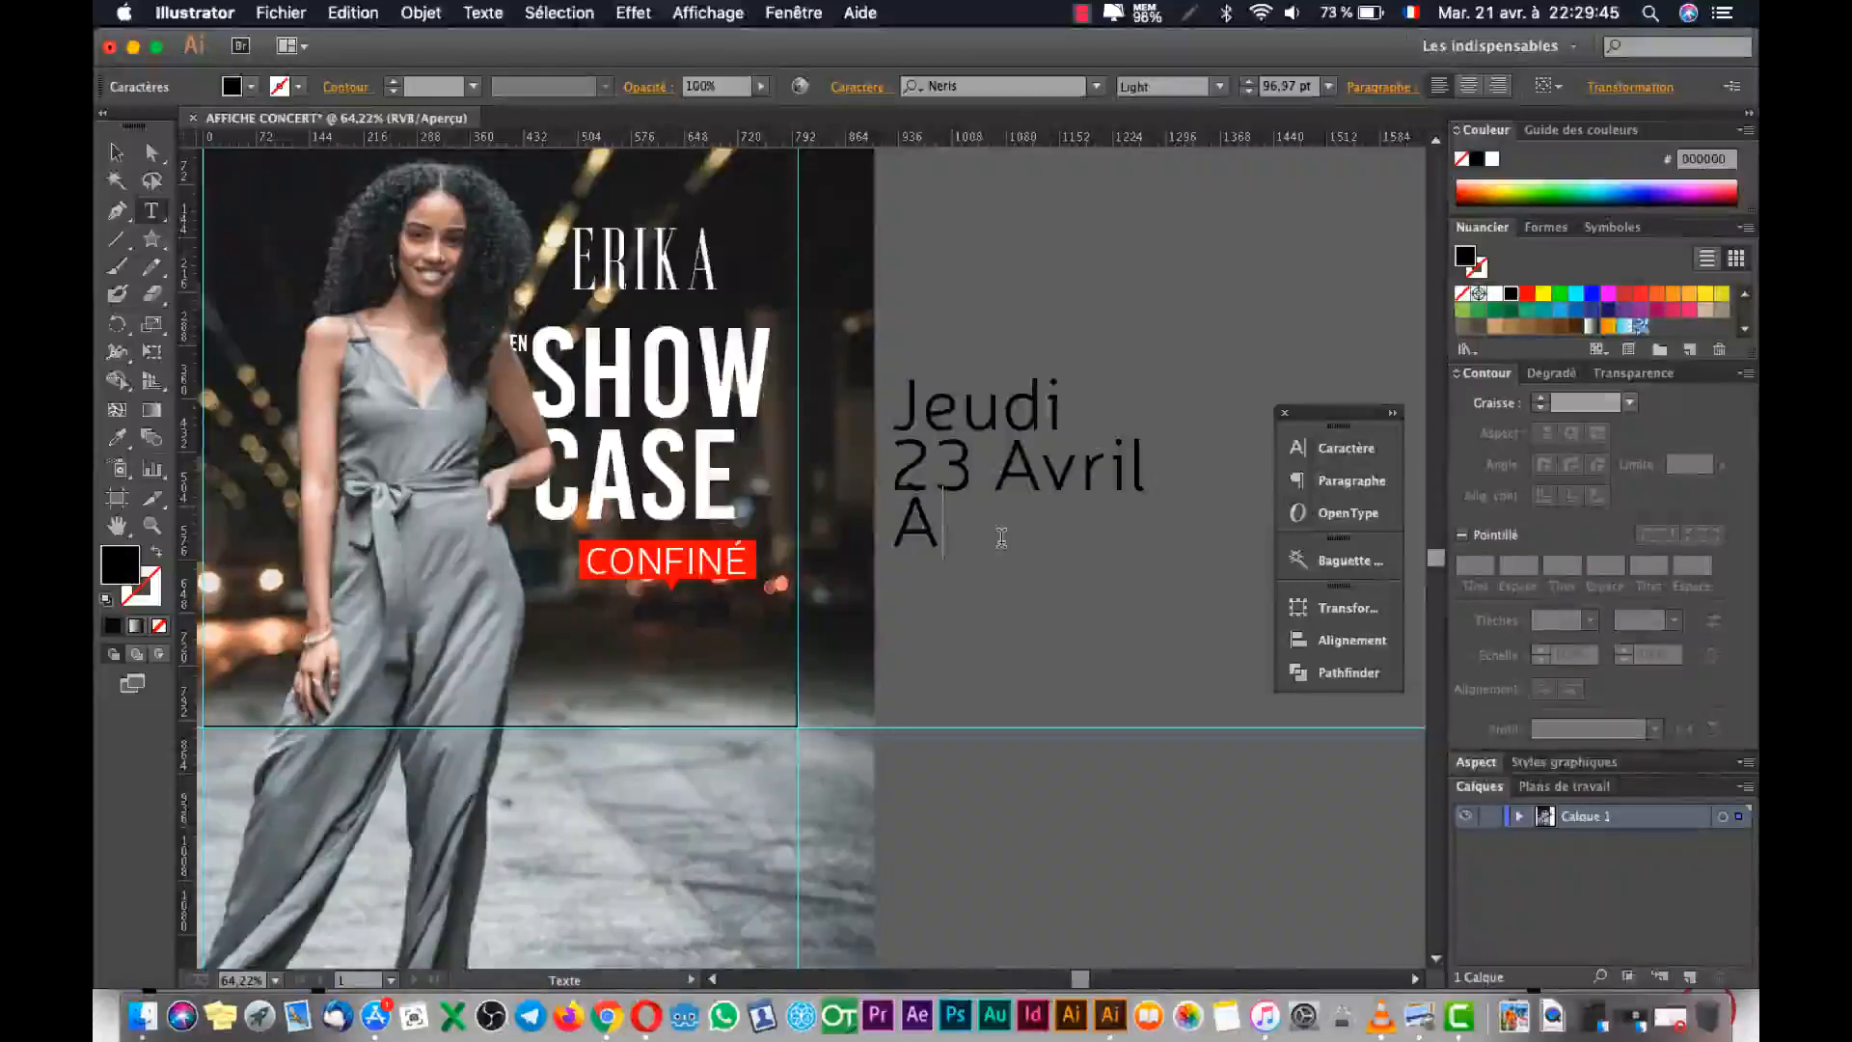
pyautogui.write('à')
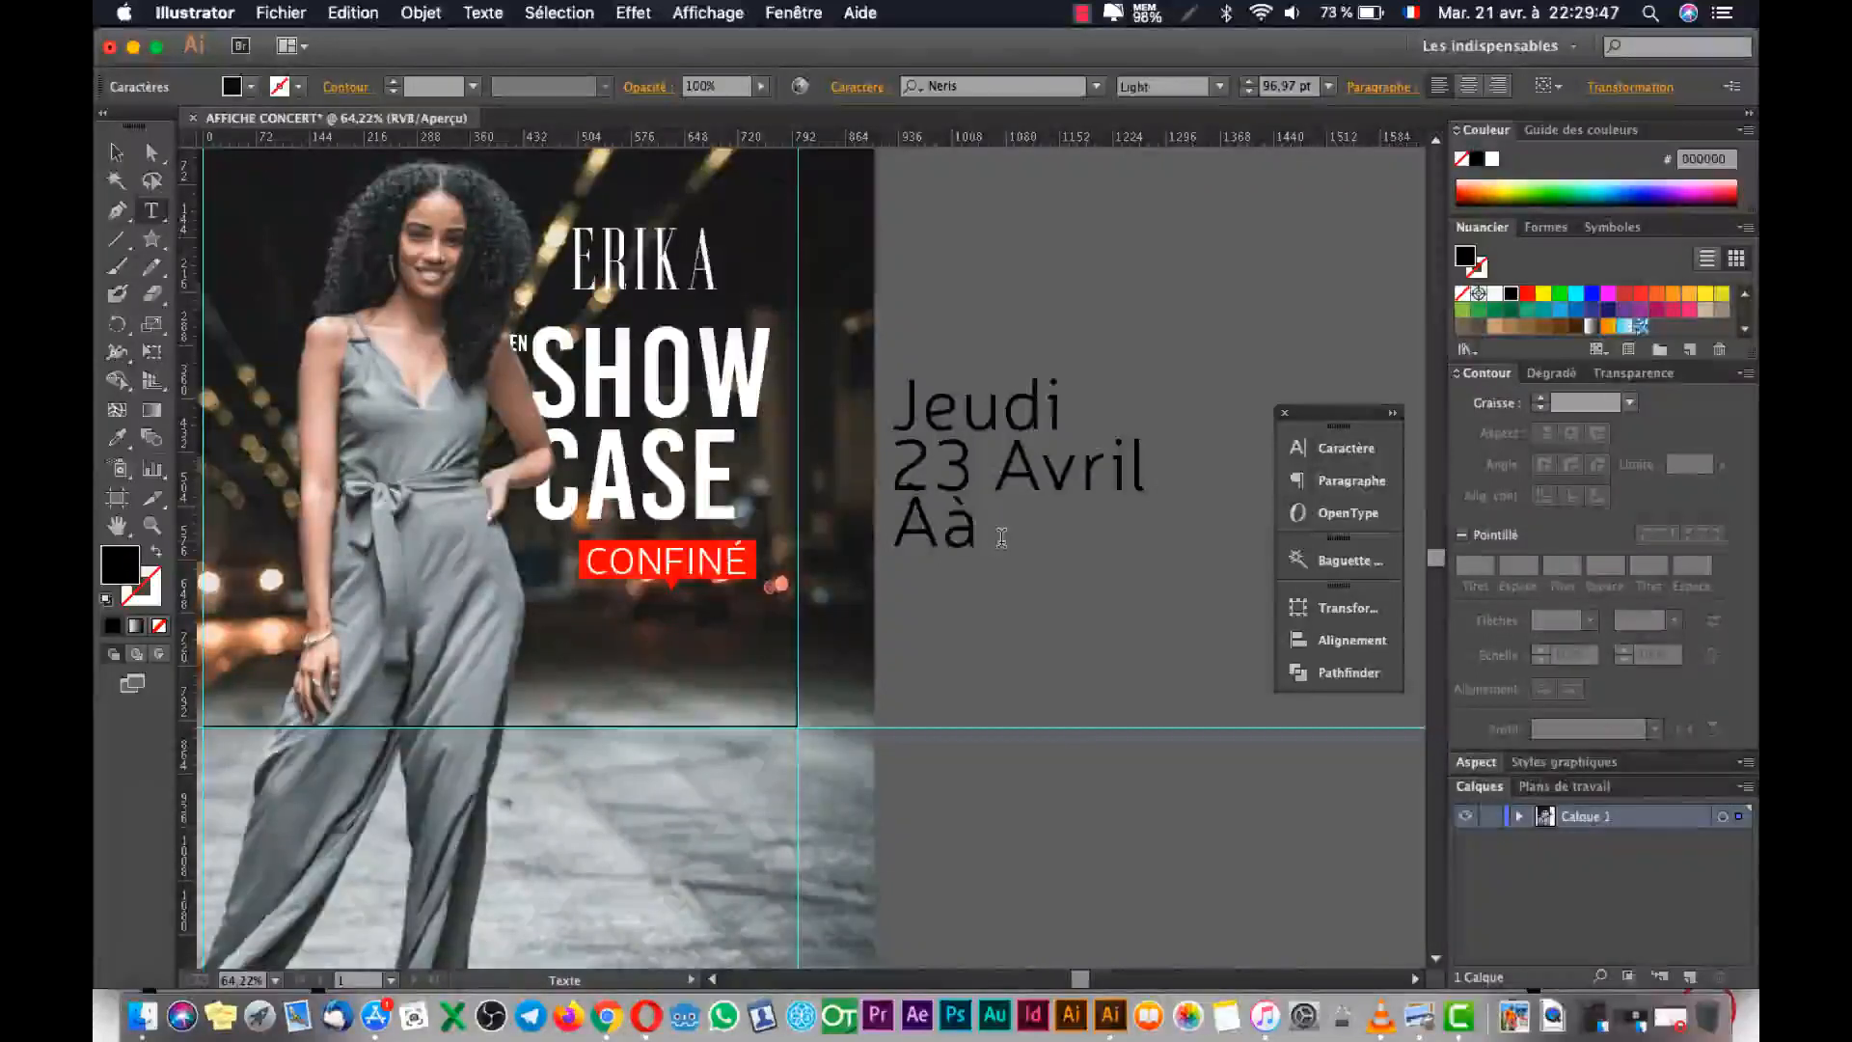
pyautogui.press('BackSpace')
pyautogui.write('à')
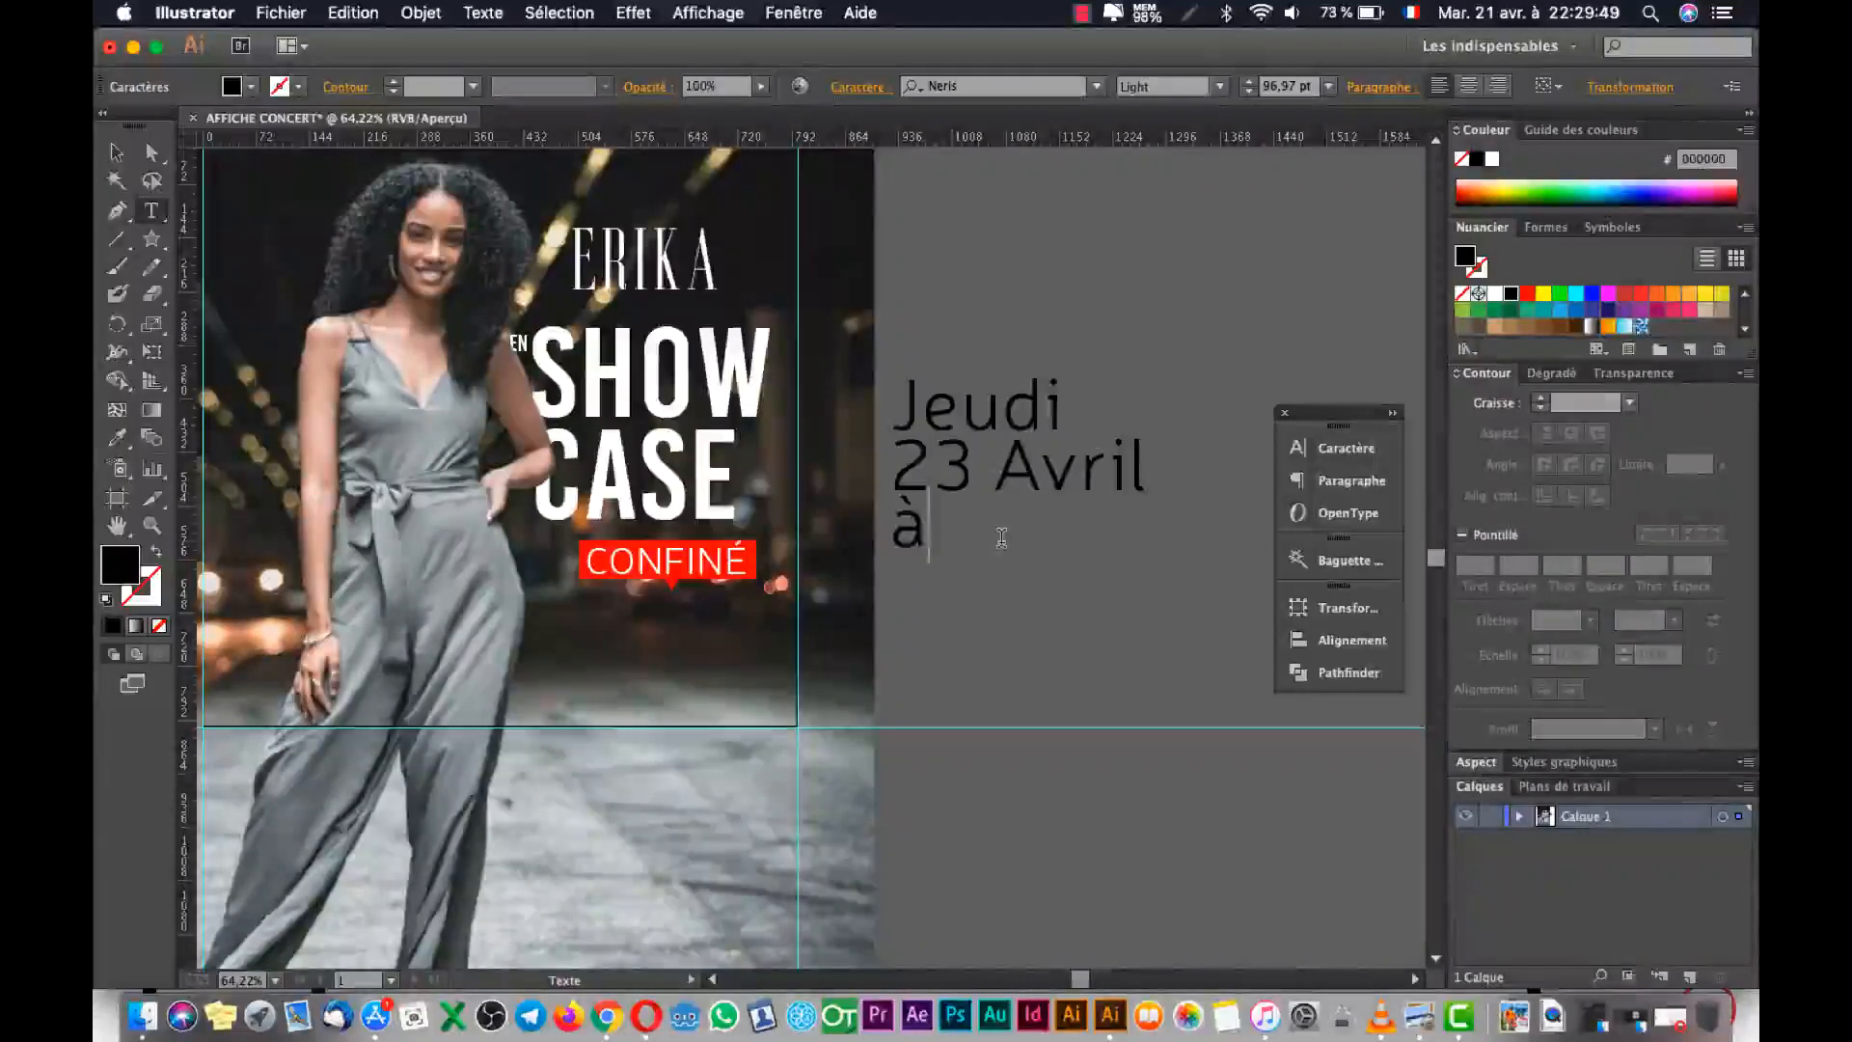
pyautogui.press('super+Tab')
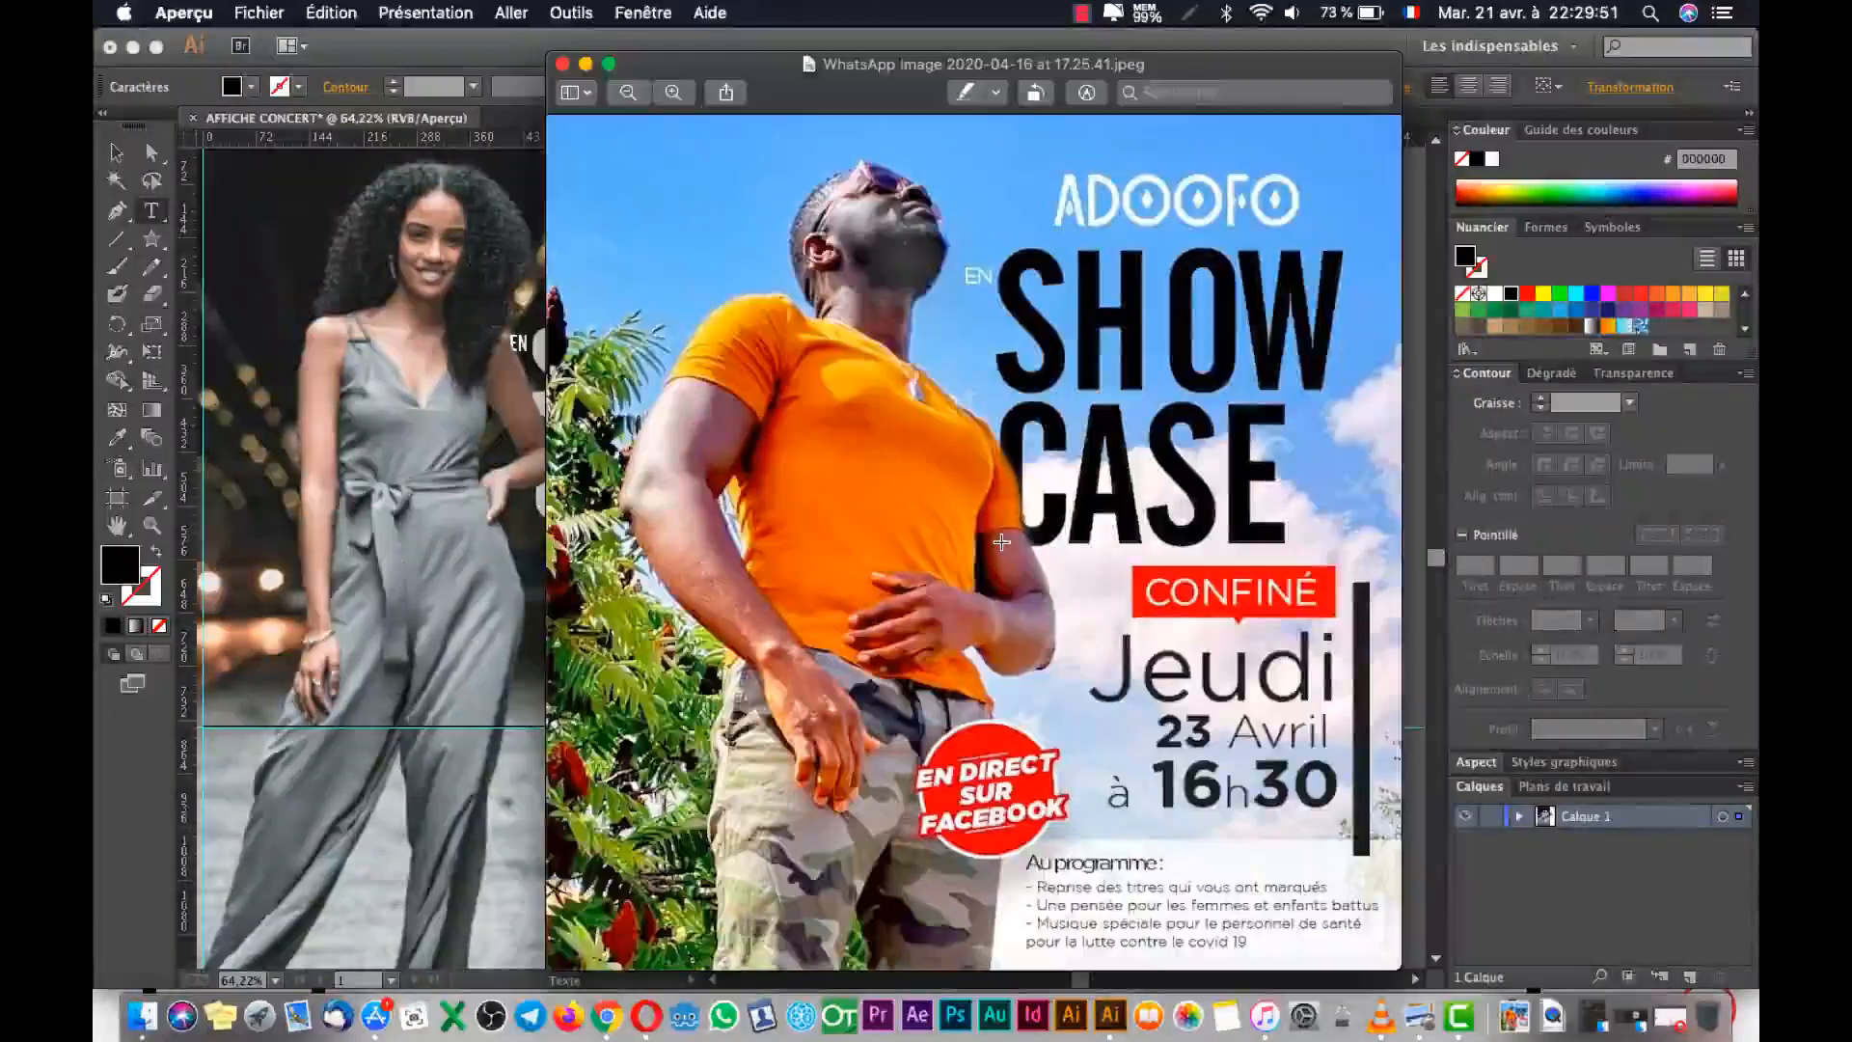
pyautogui.press('super+Tab')
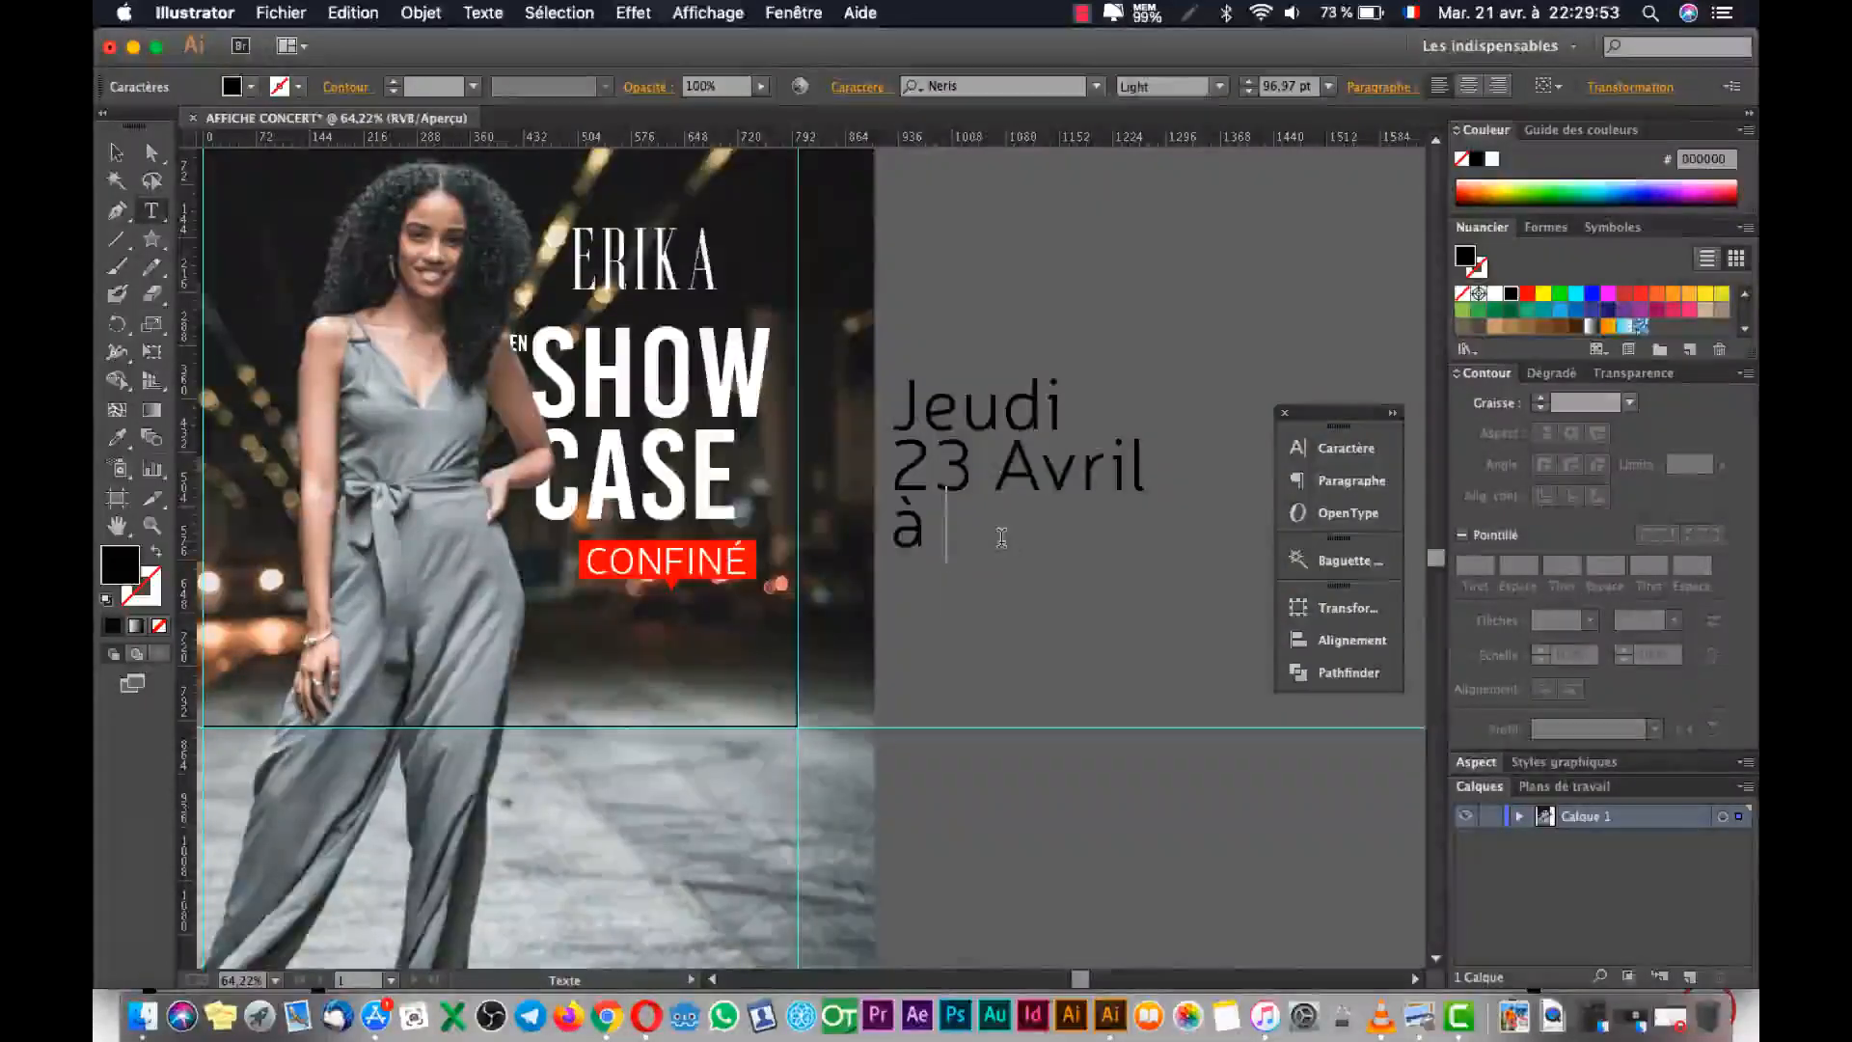
# Complete the third text line so it reads à 16h30, checking it against the reference poster.
pyautogui.write('1')
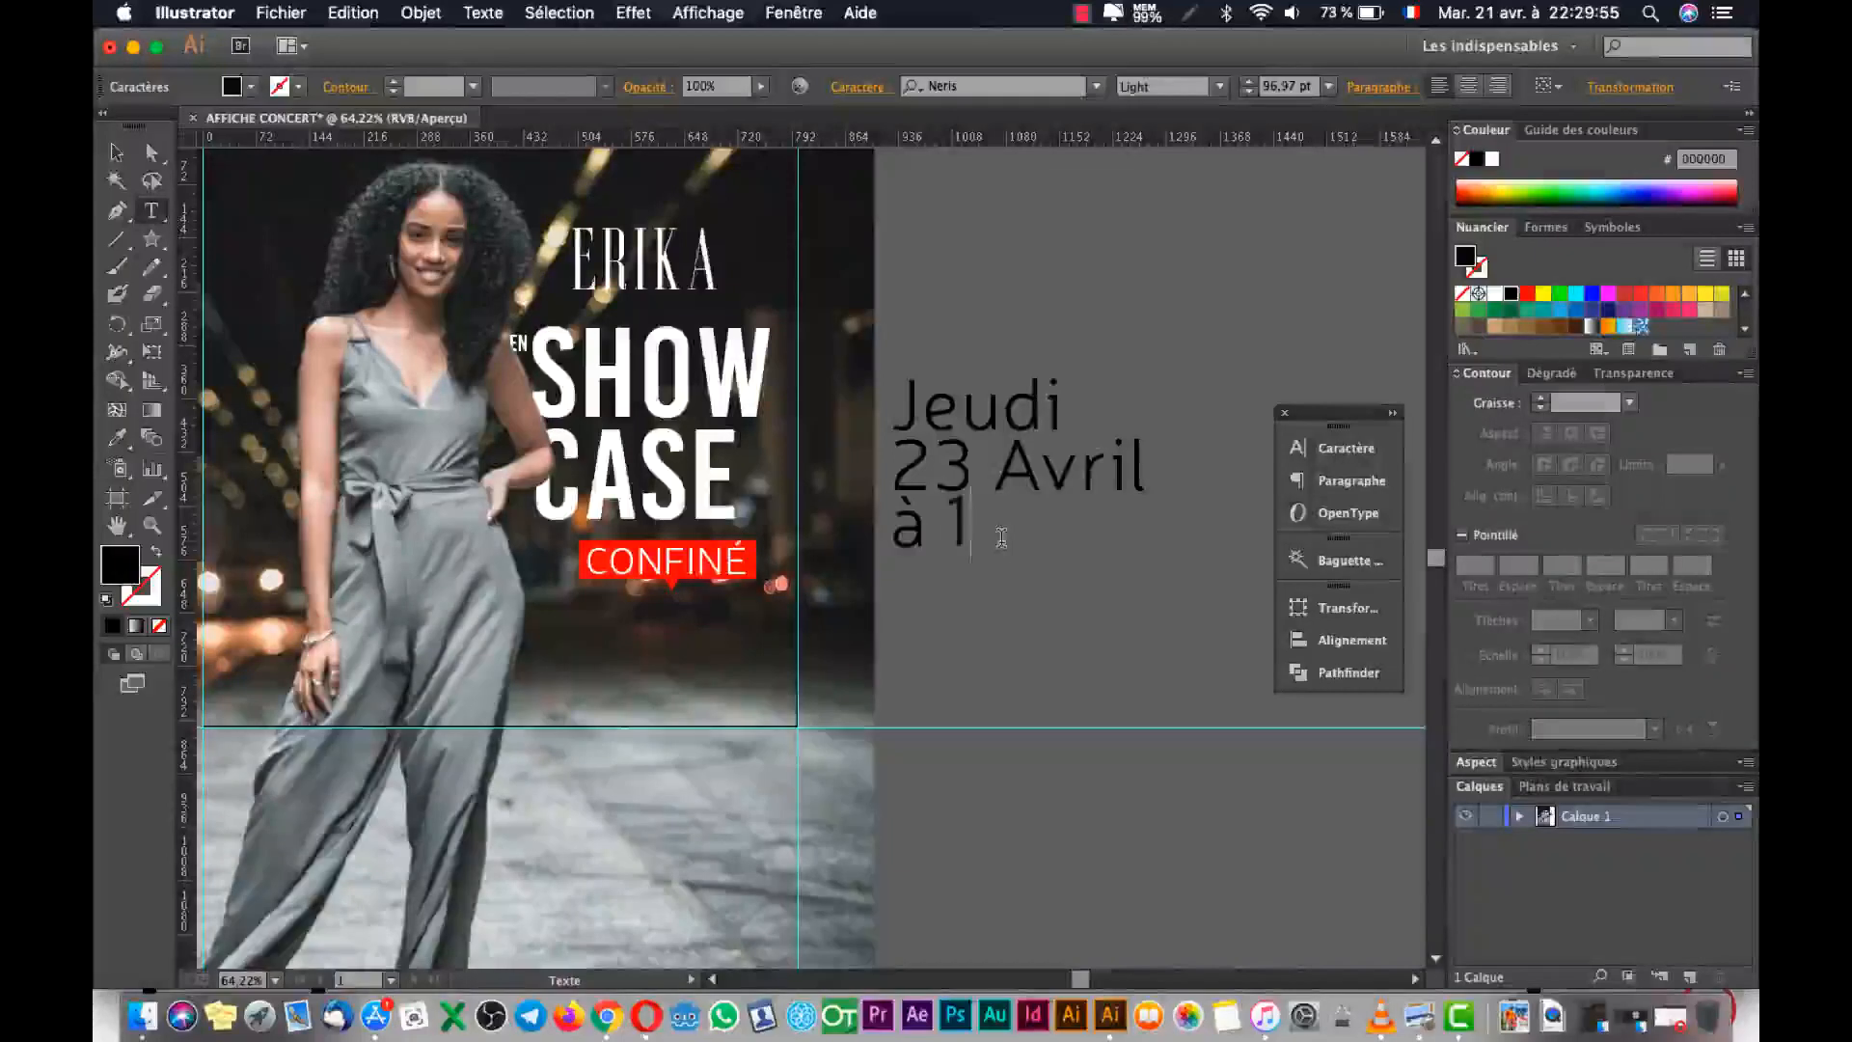
pyautogui.write('6h')
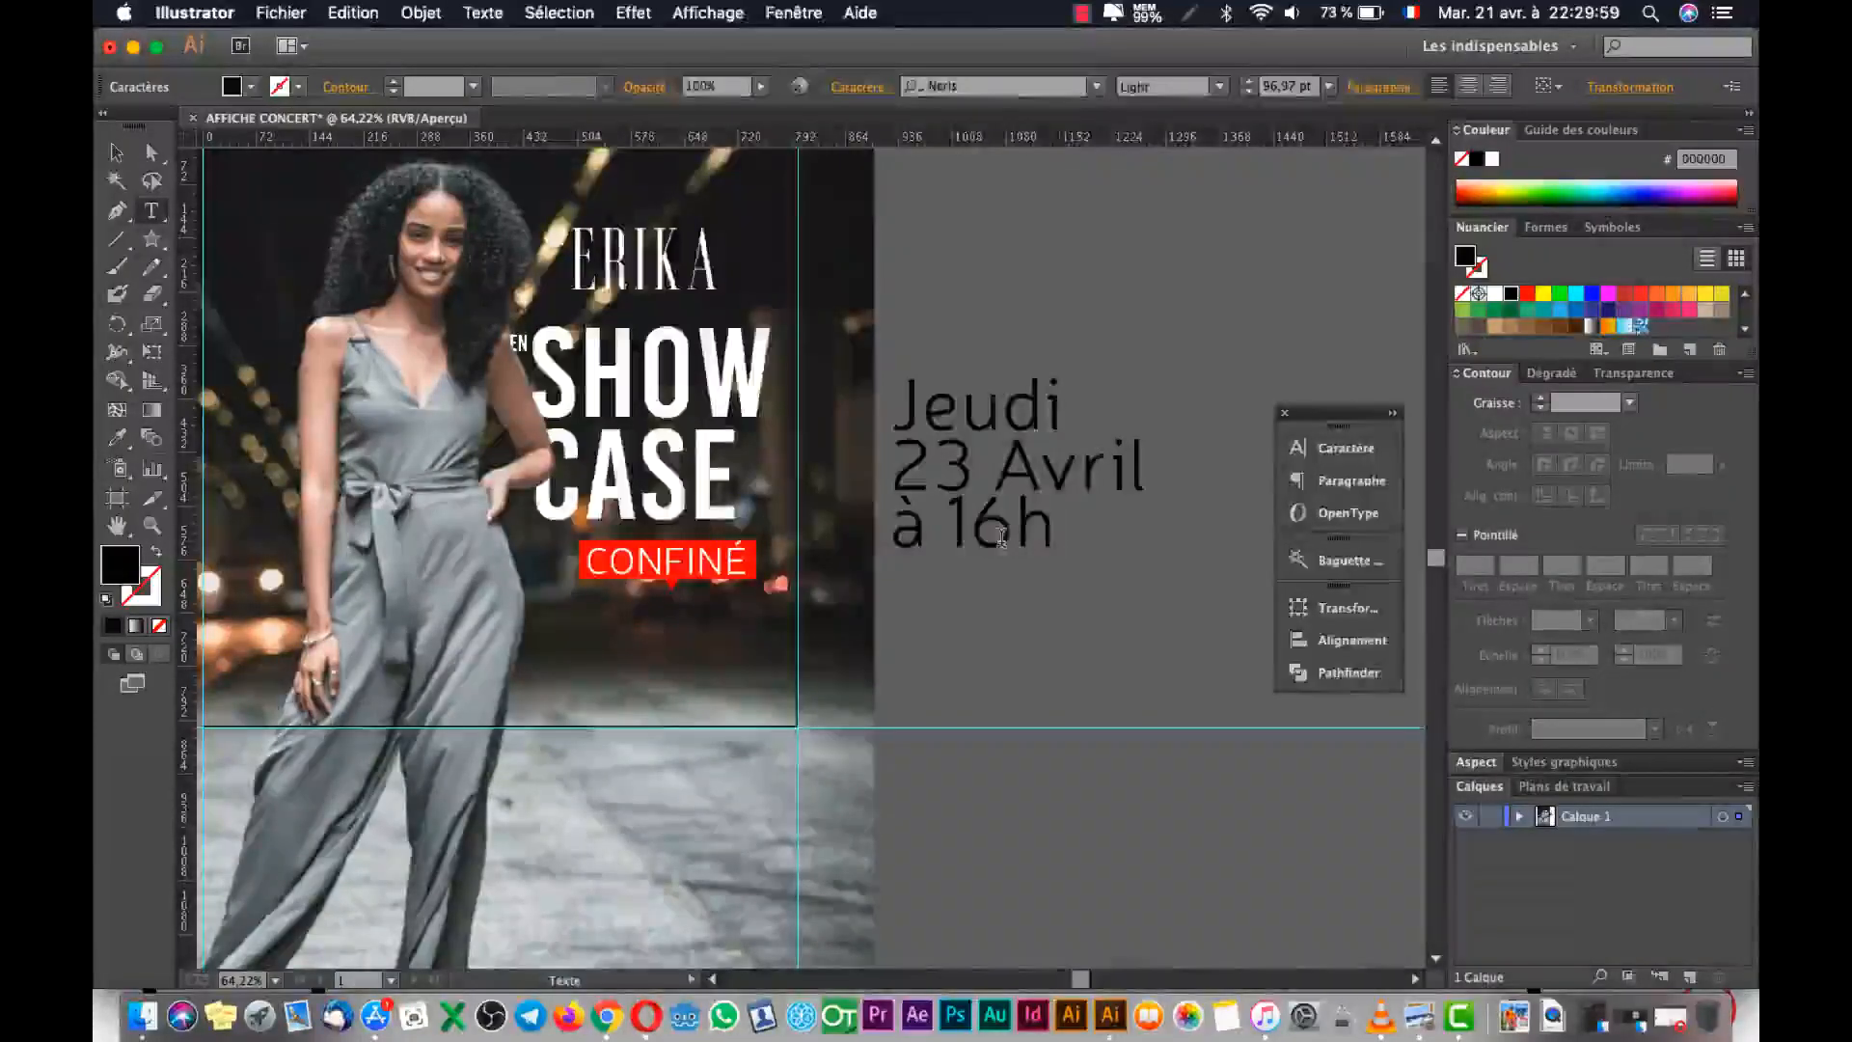
pyautogui.press('super+Tab')
pyautogui.press('super+Tab')
pyautogui.press('BackSpace')
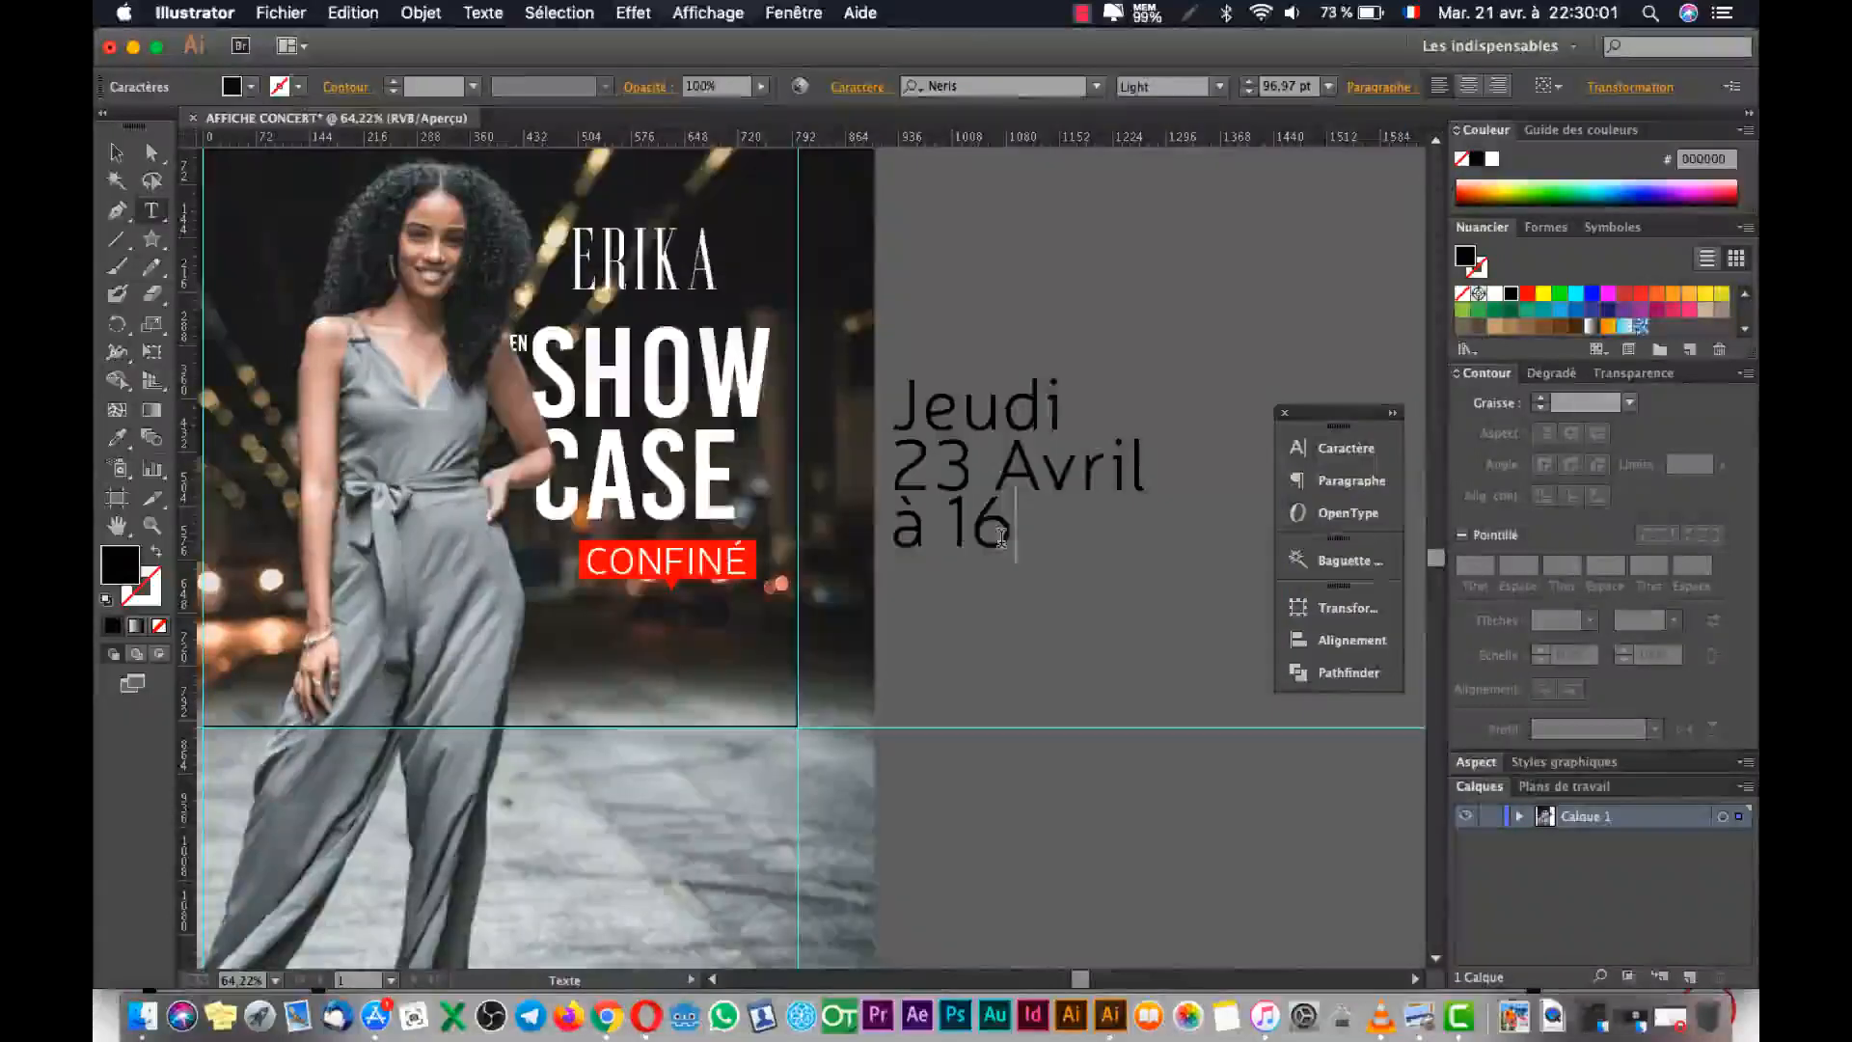
pyautogui.write('h')
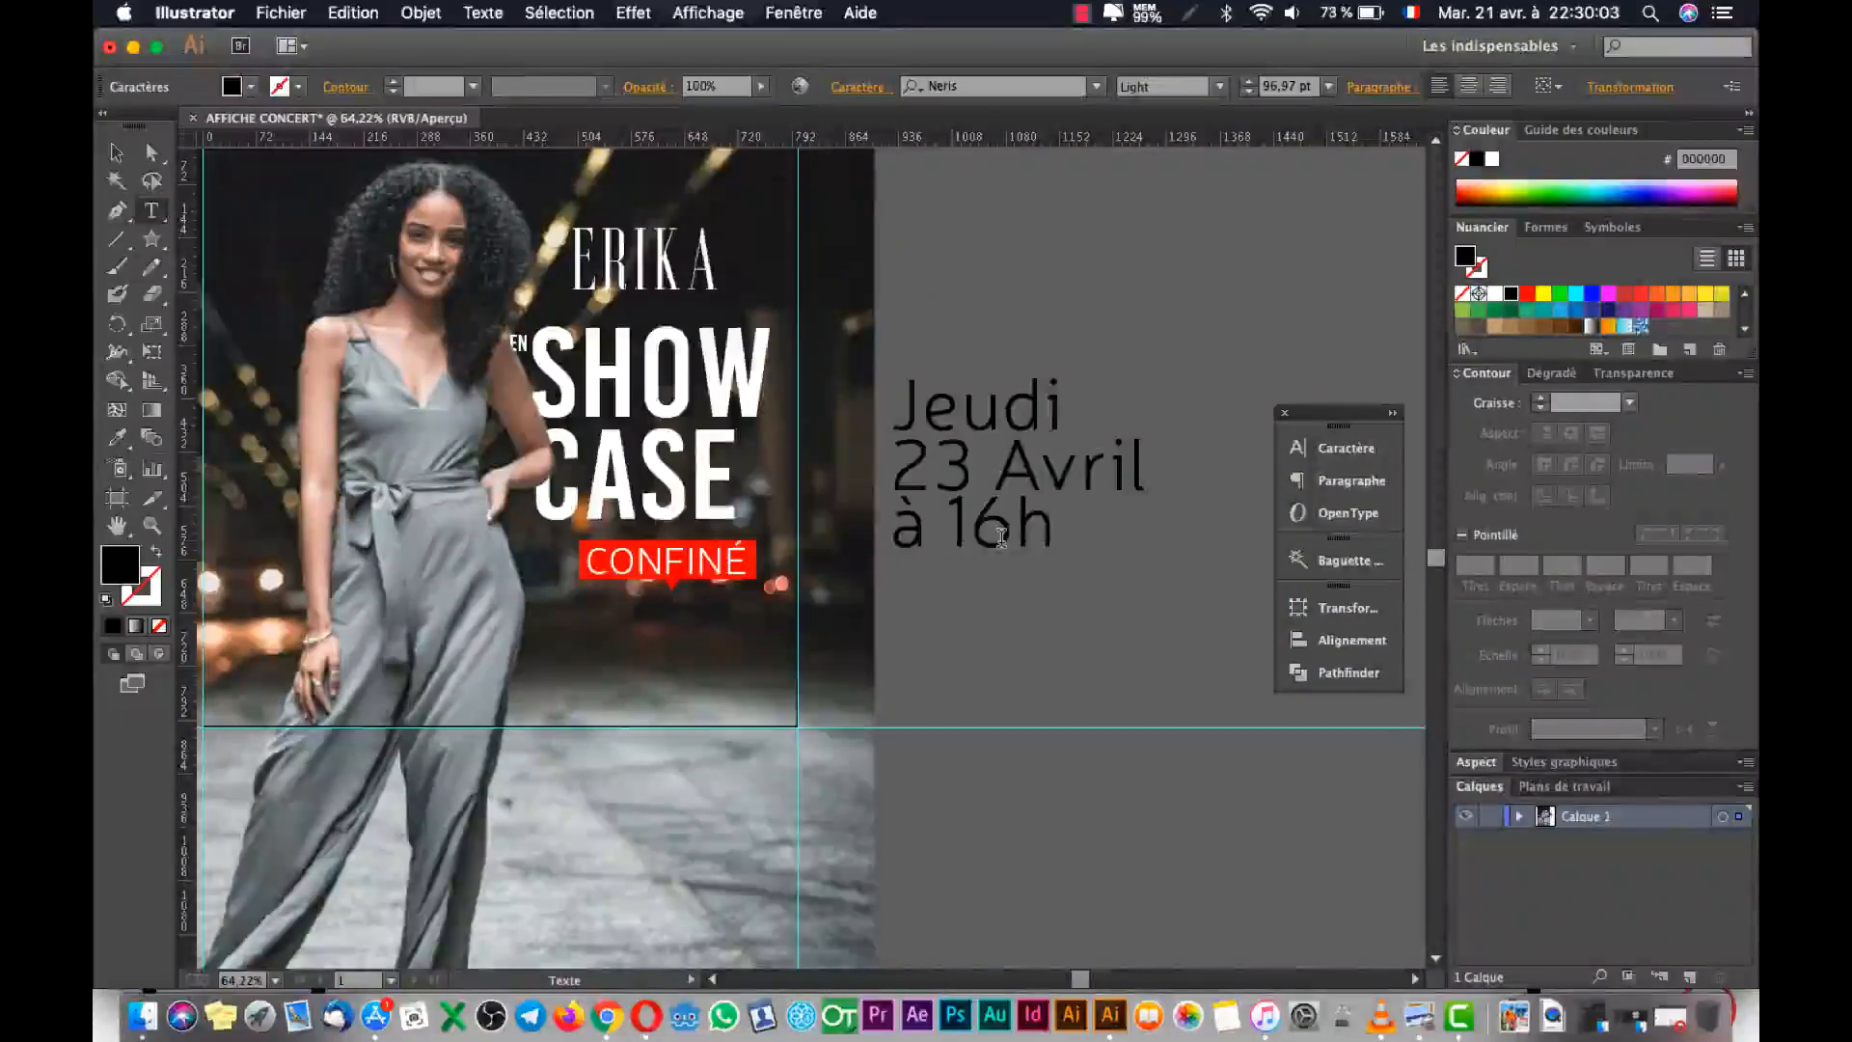
pyautogui.write('»à')
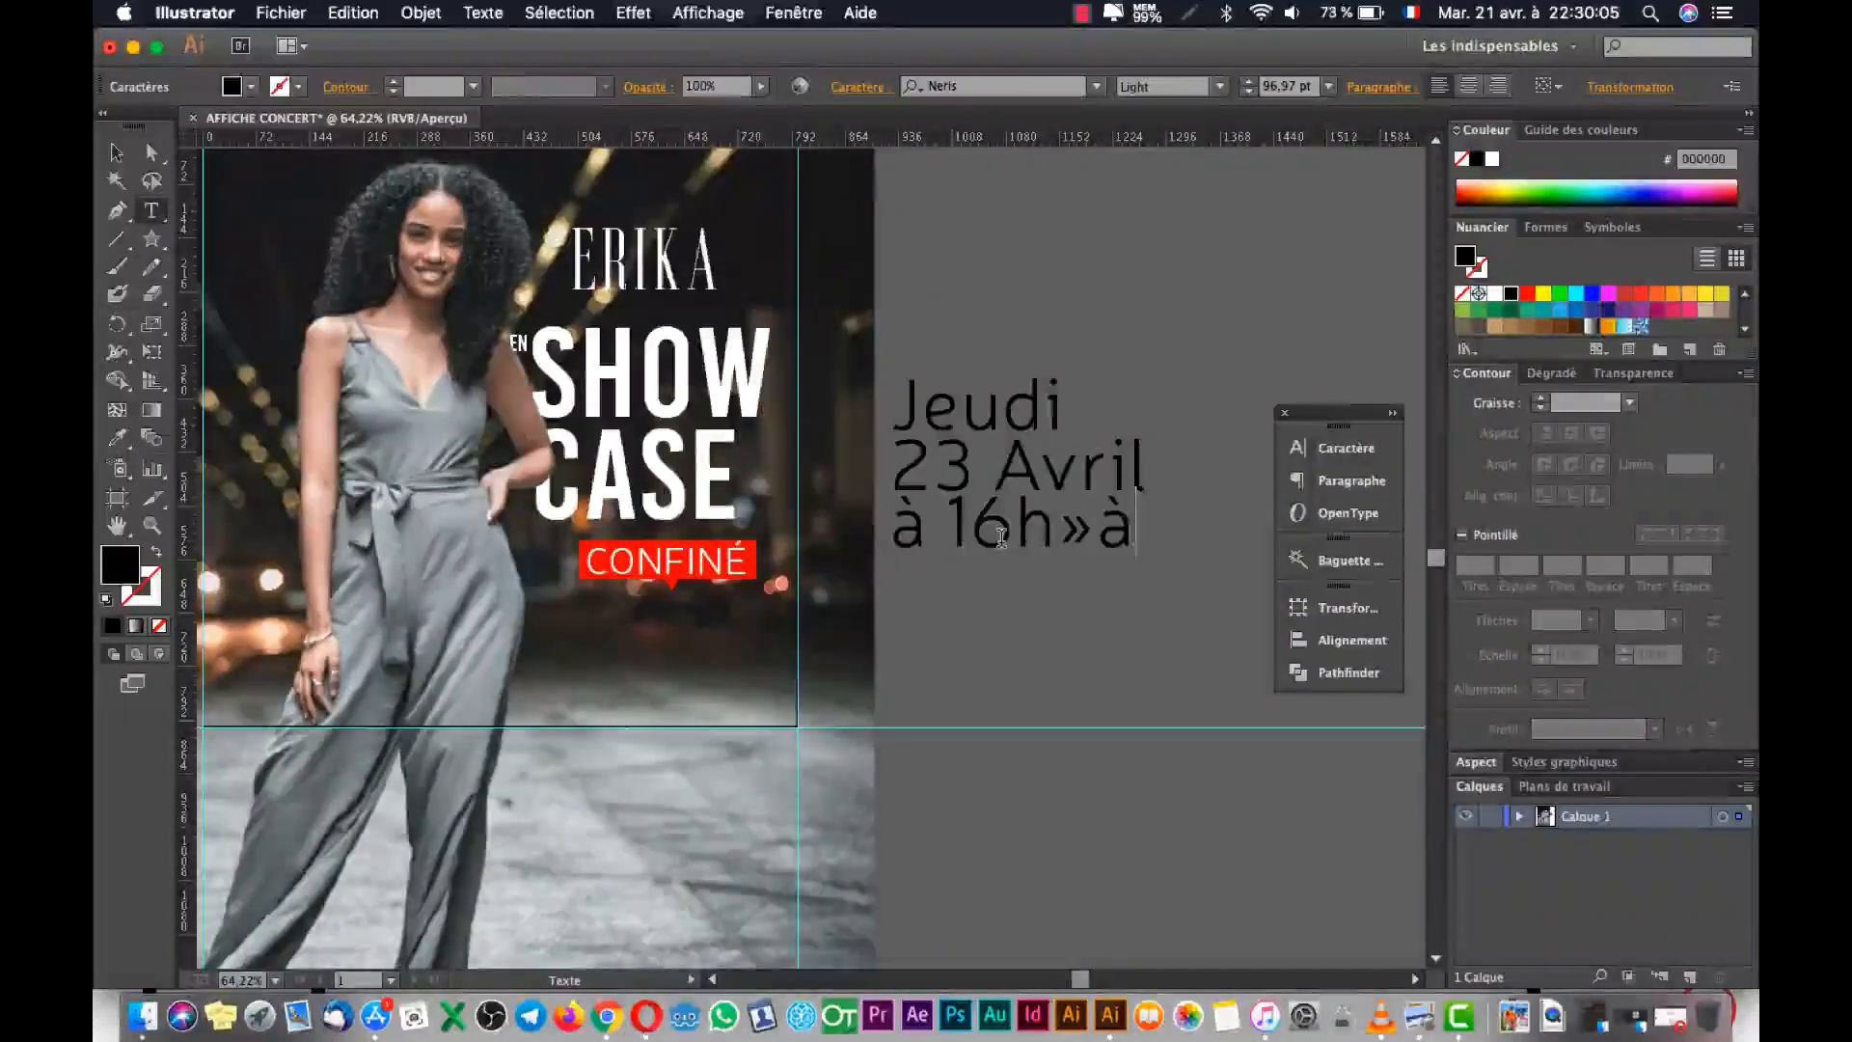
pyautogui.press('BackSpace')
pyautogui.press('BackSpace')
pyautogui.write('30')
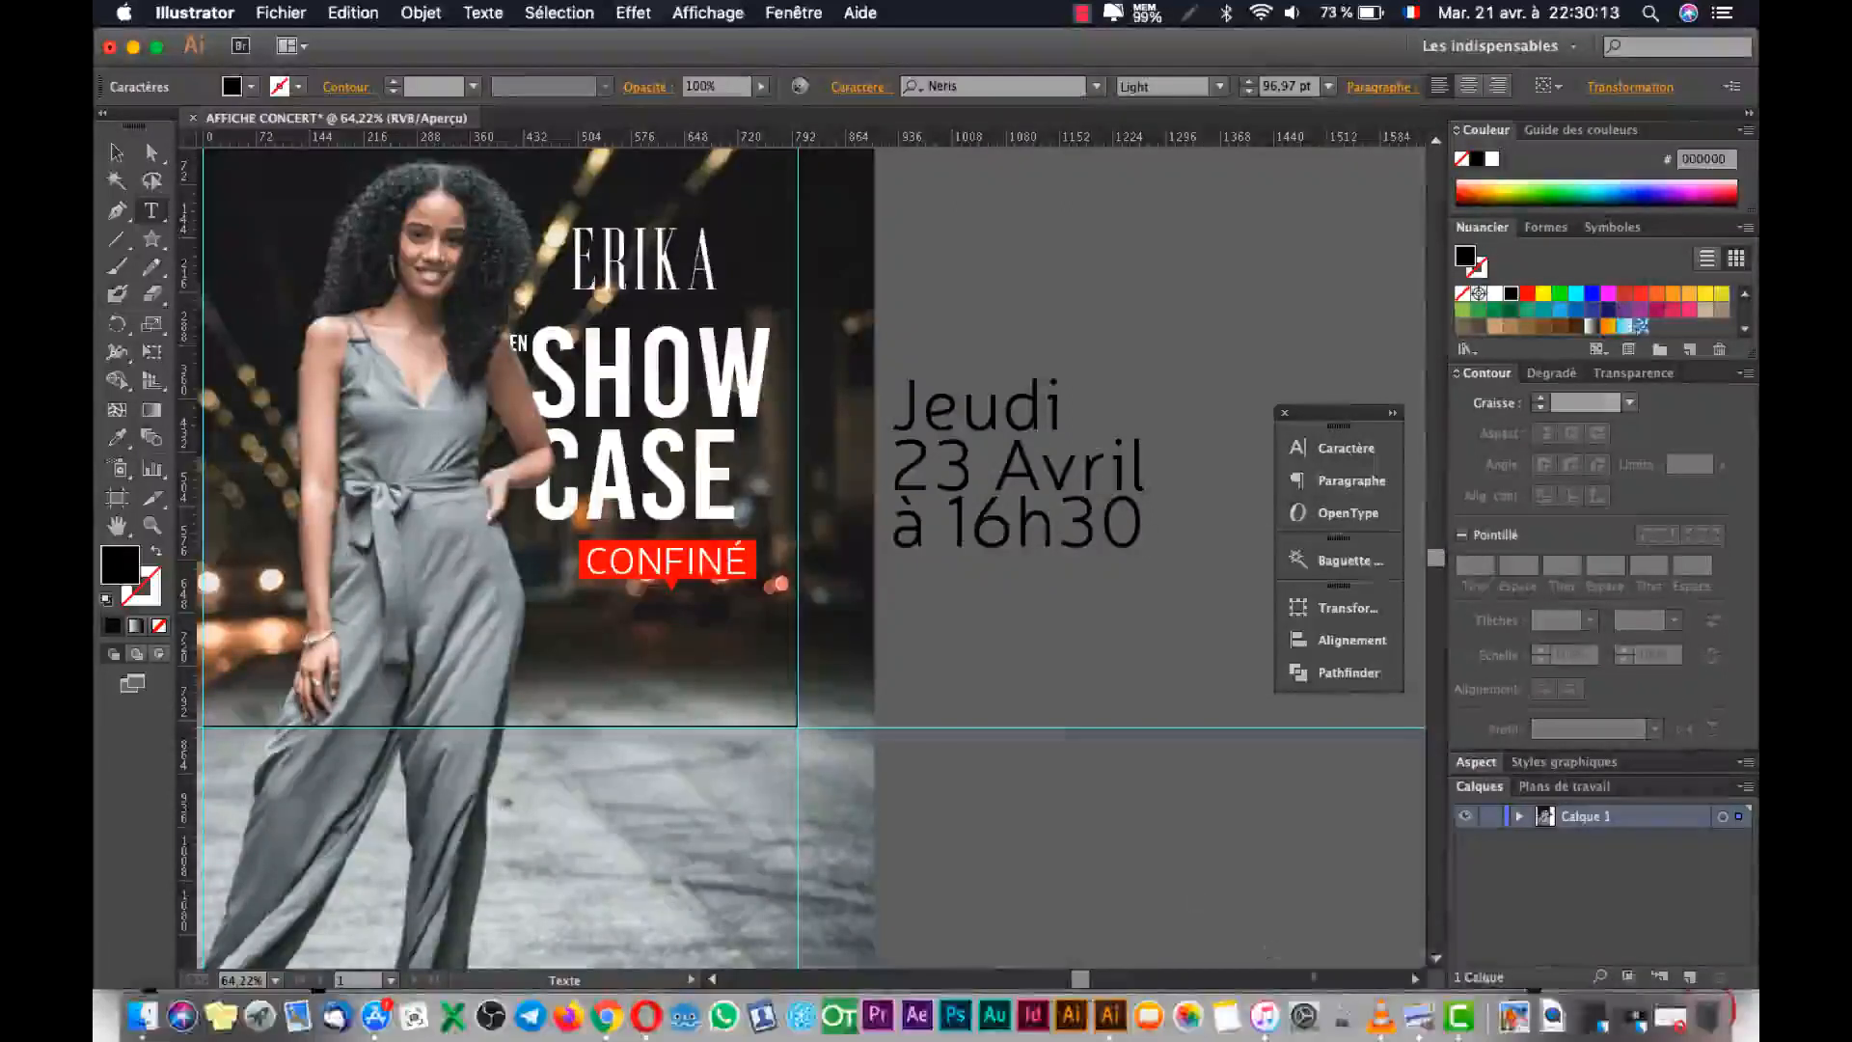
# Check the date styling in the reference poster and set the Jeudi text to Neris SemiBold.
pyautogui.click(1411, 1013)
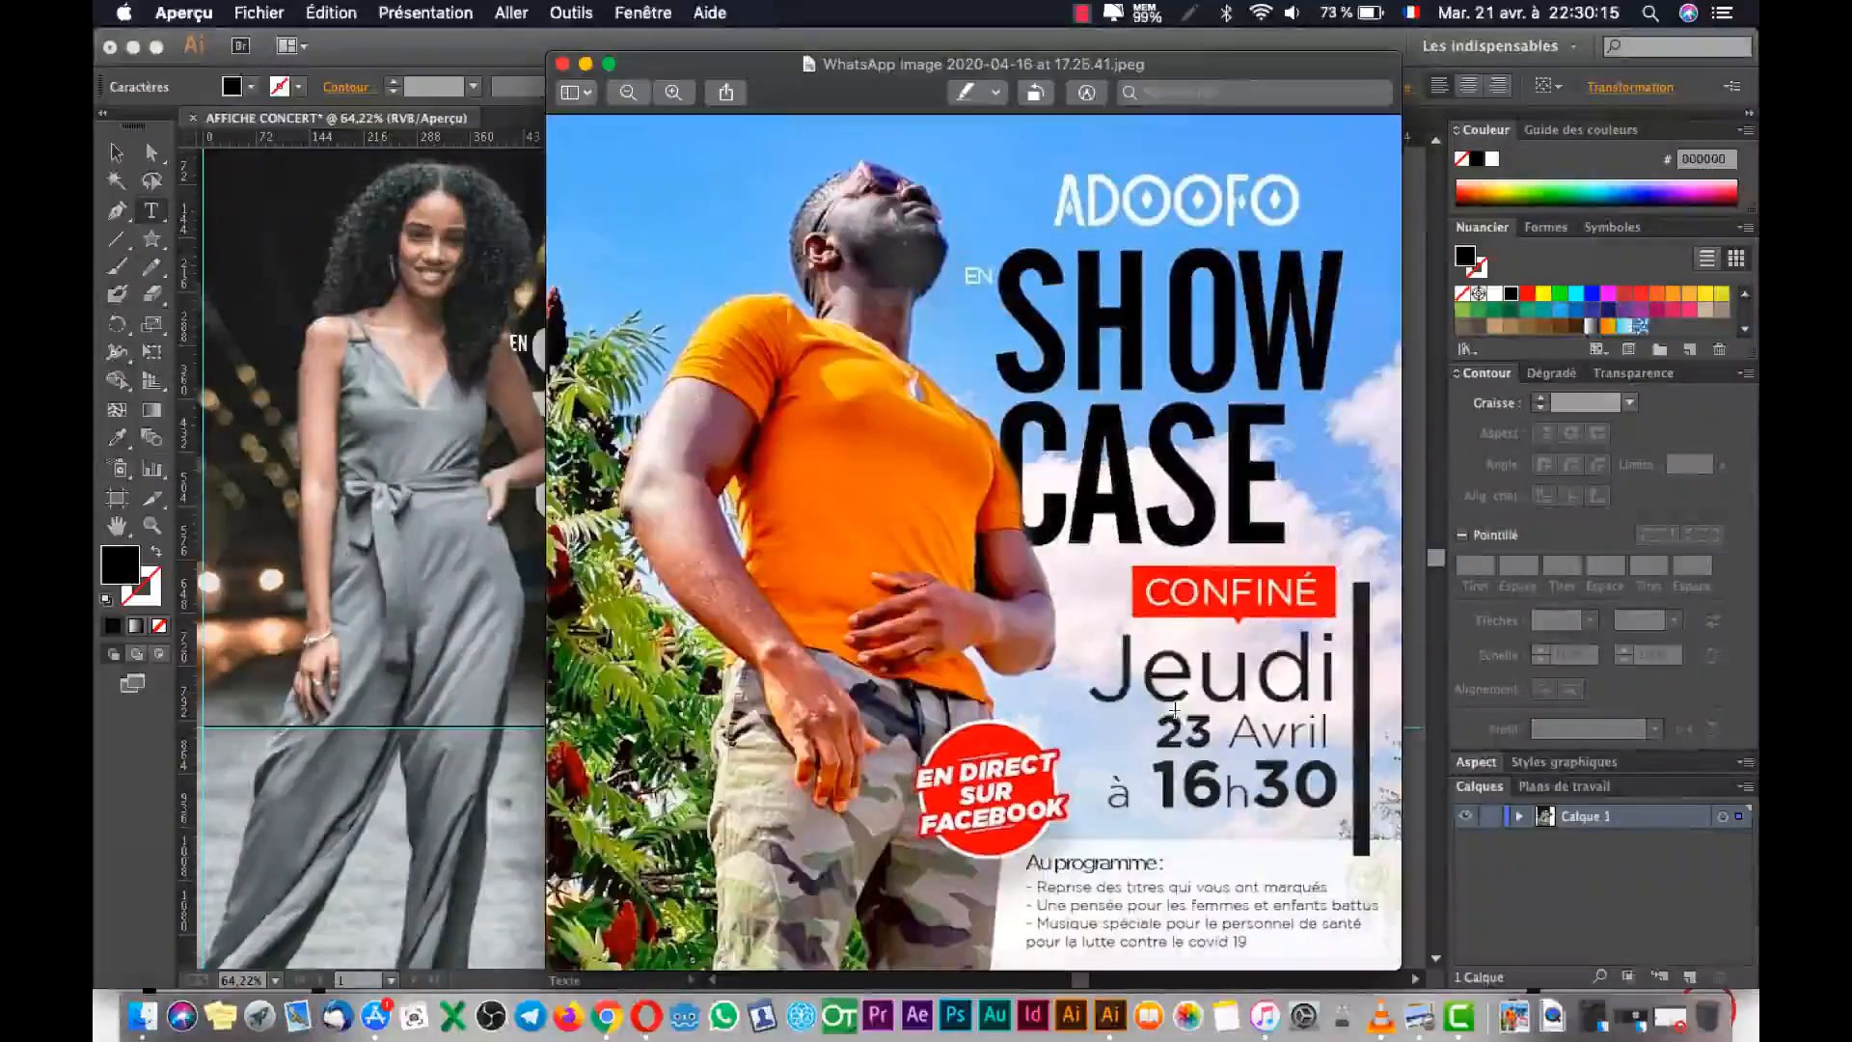
pyautogui.click(1413, 710)
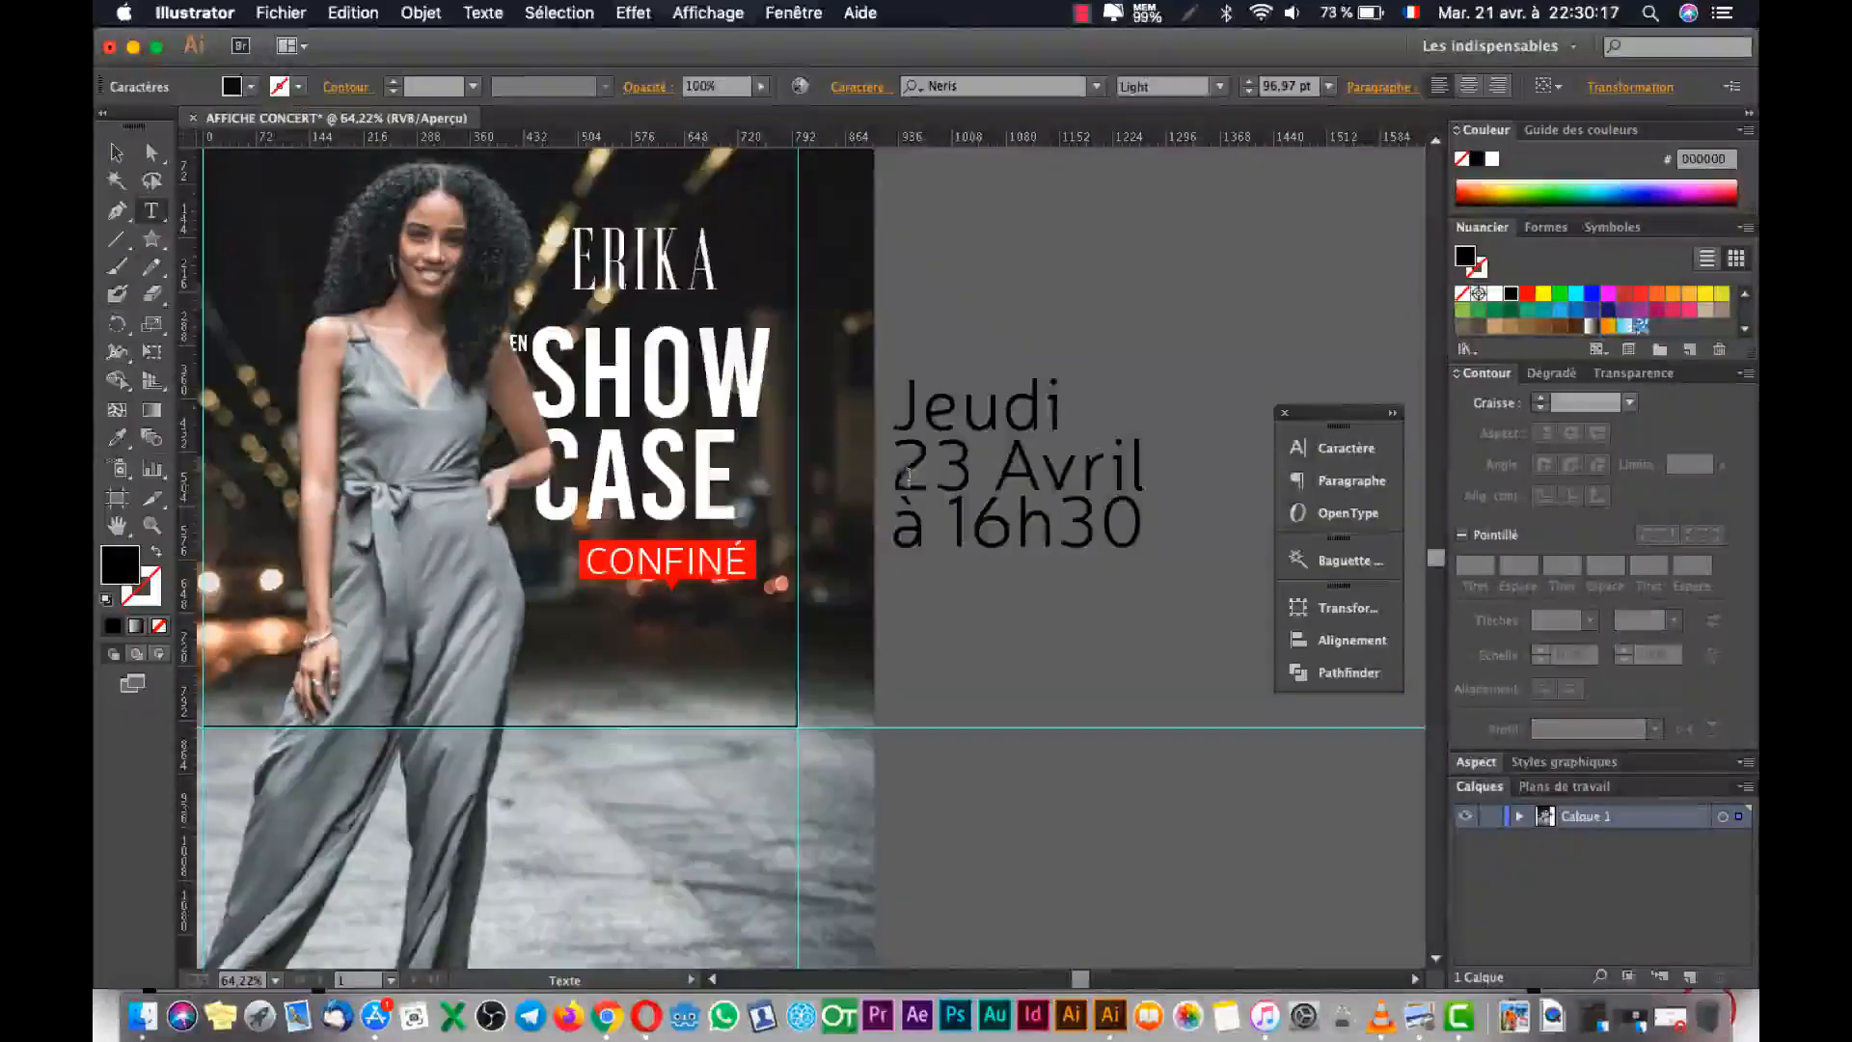
pyautogui.doubleClick(969, 412)
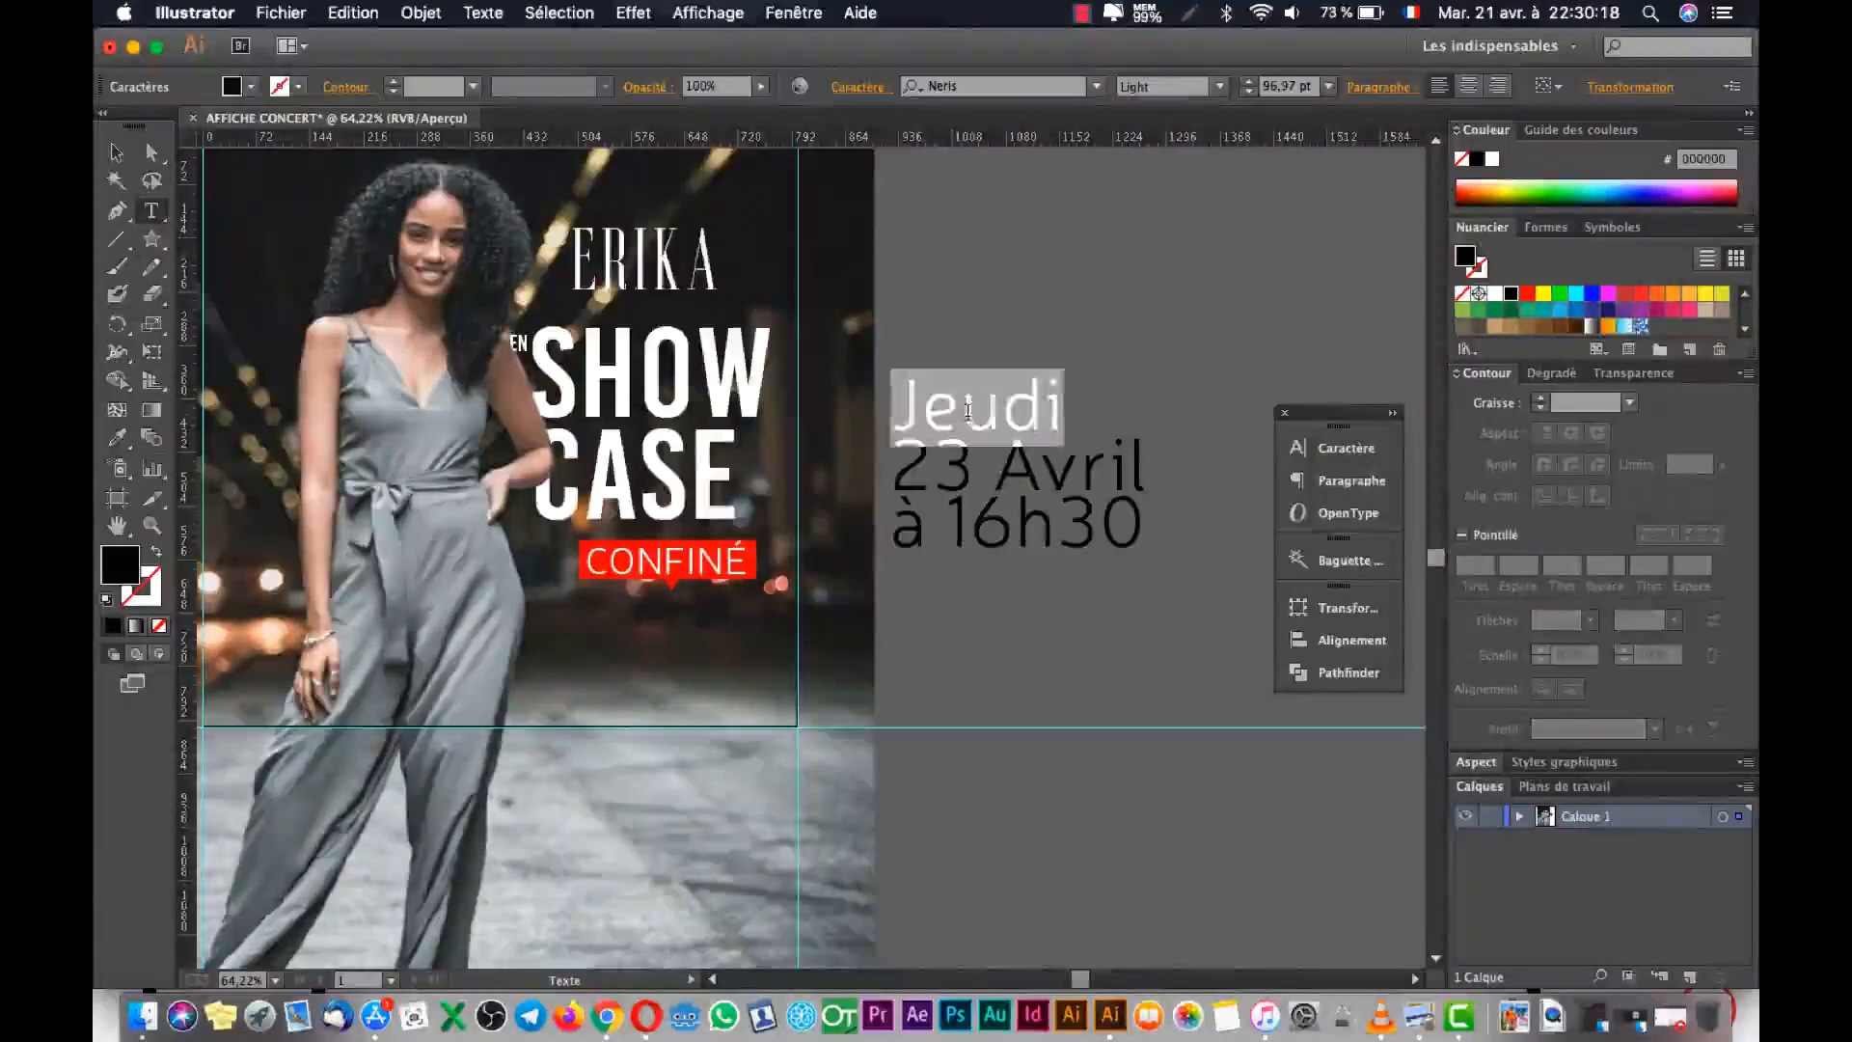
pyautogui.click(1219, 85)
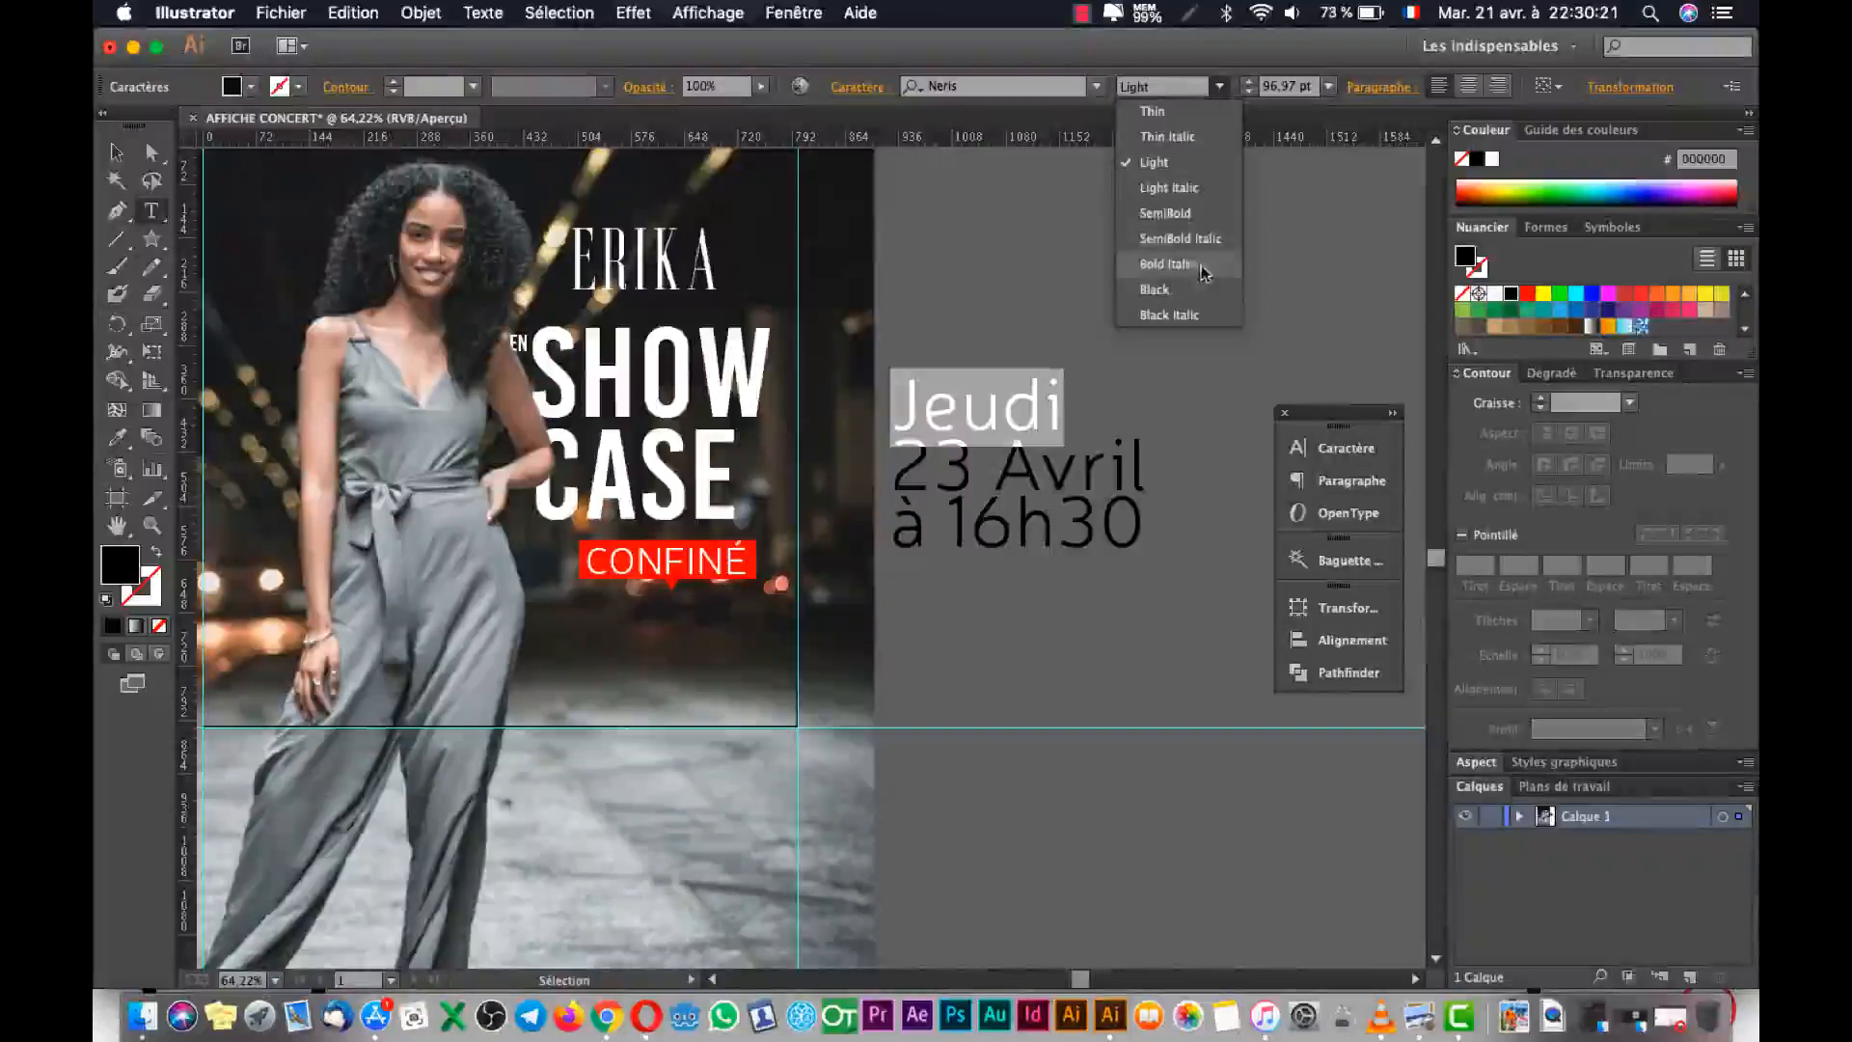
pyautogui.click(1206, 214)
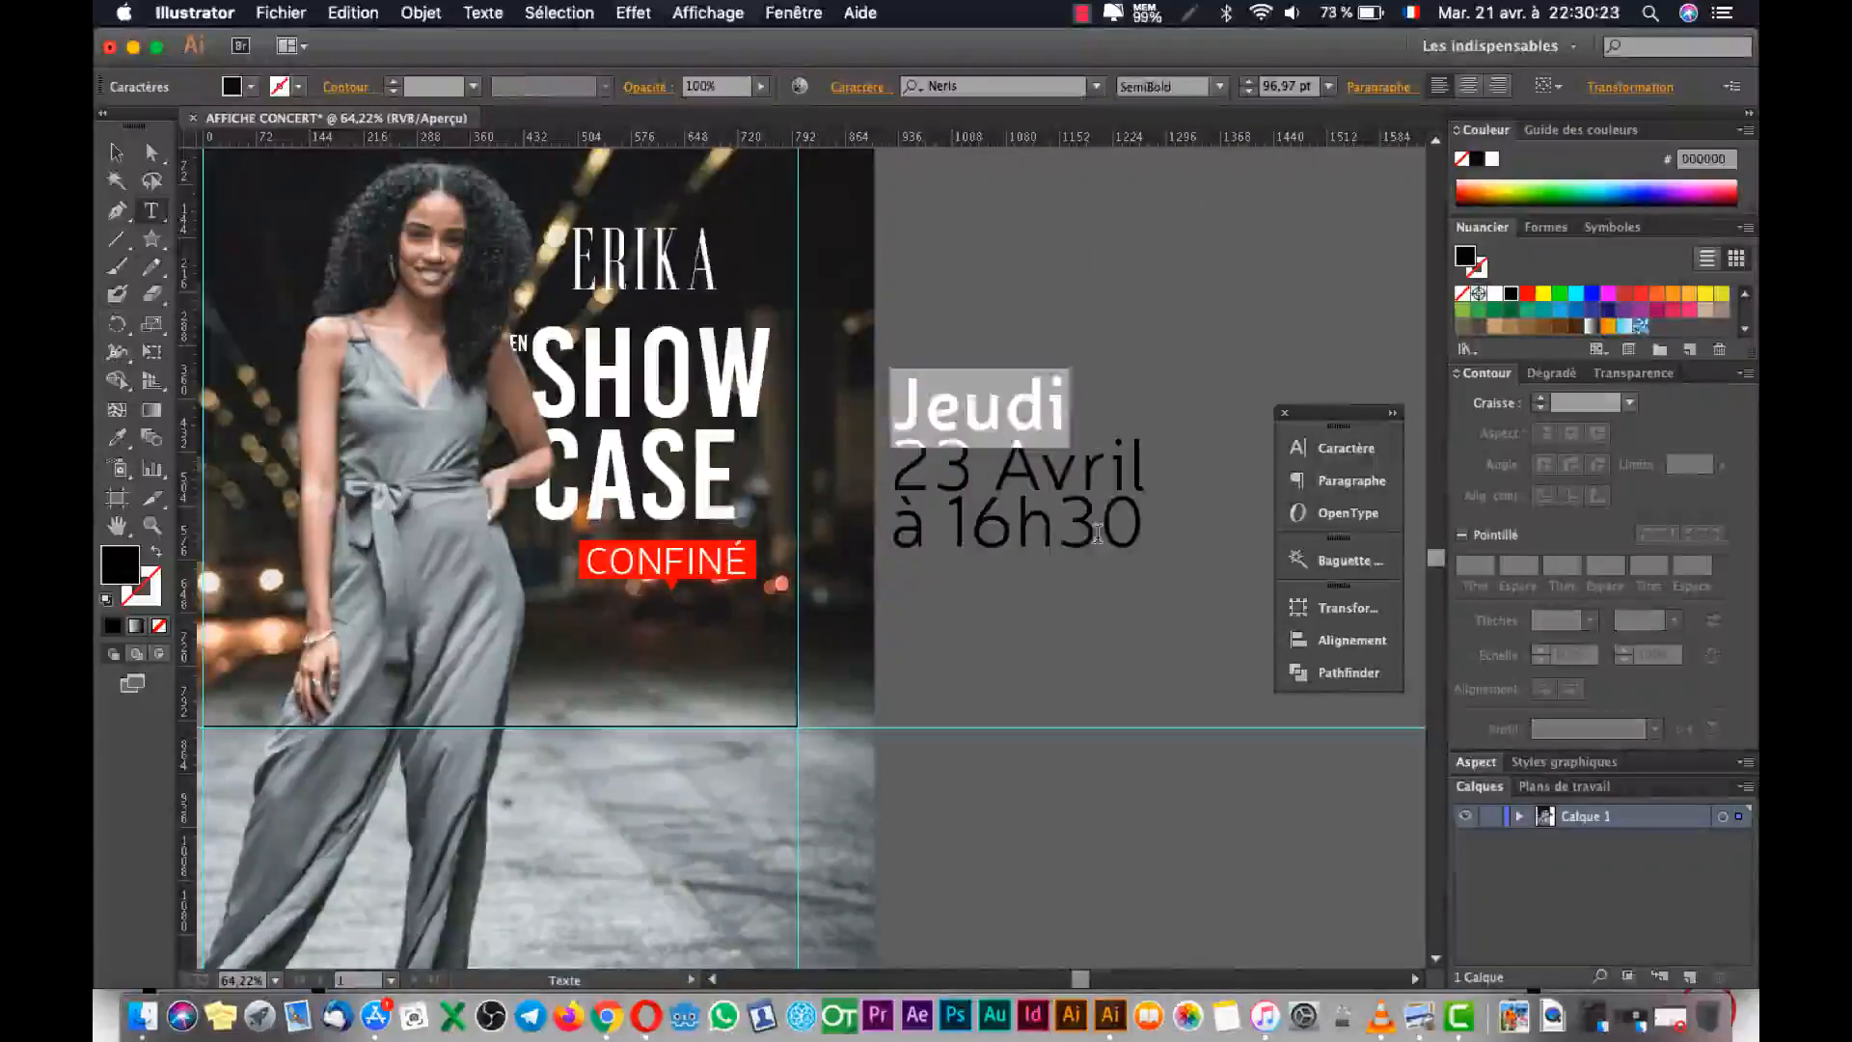
pyautogui.click(1082, 509)
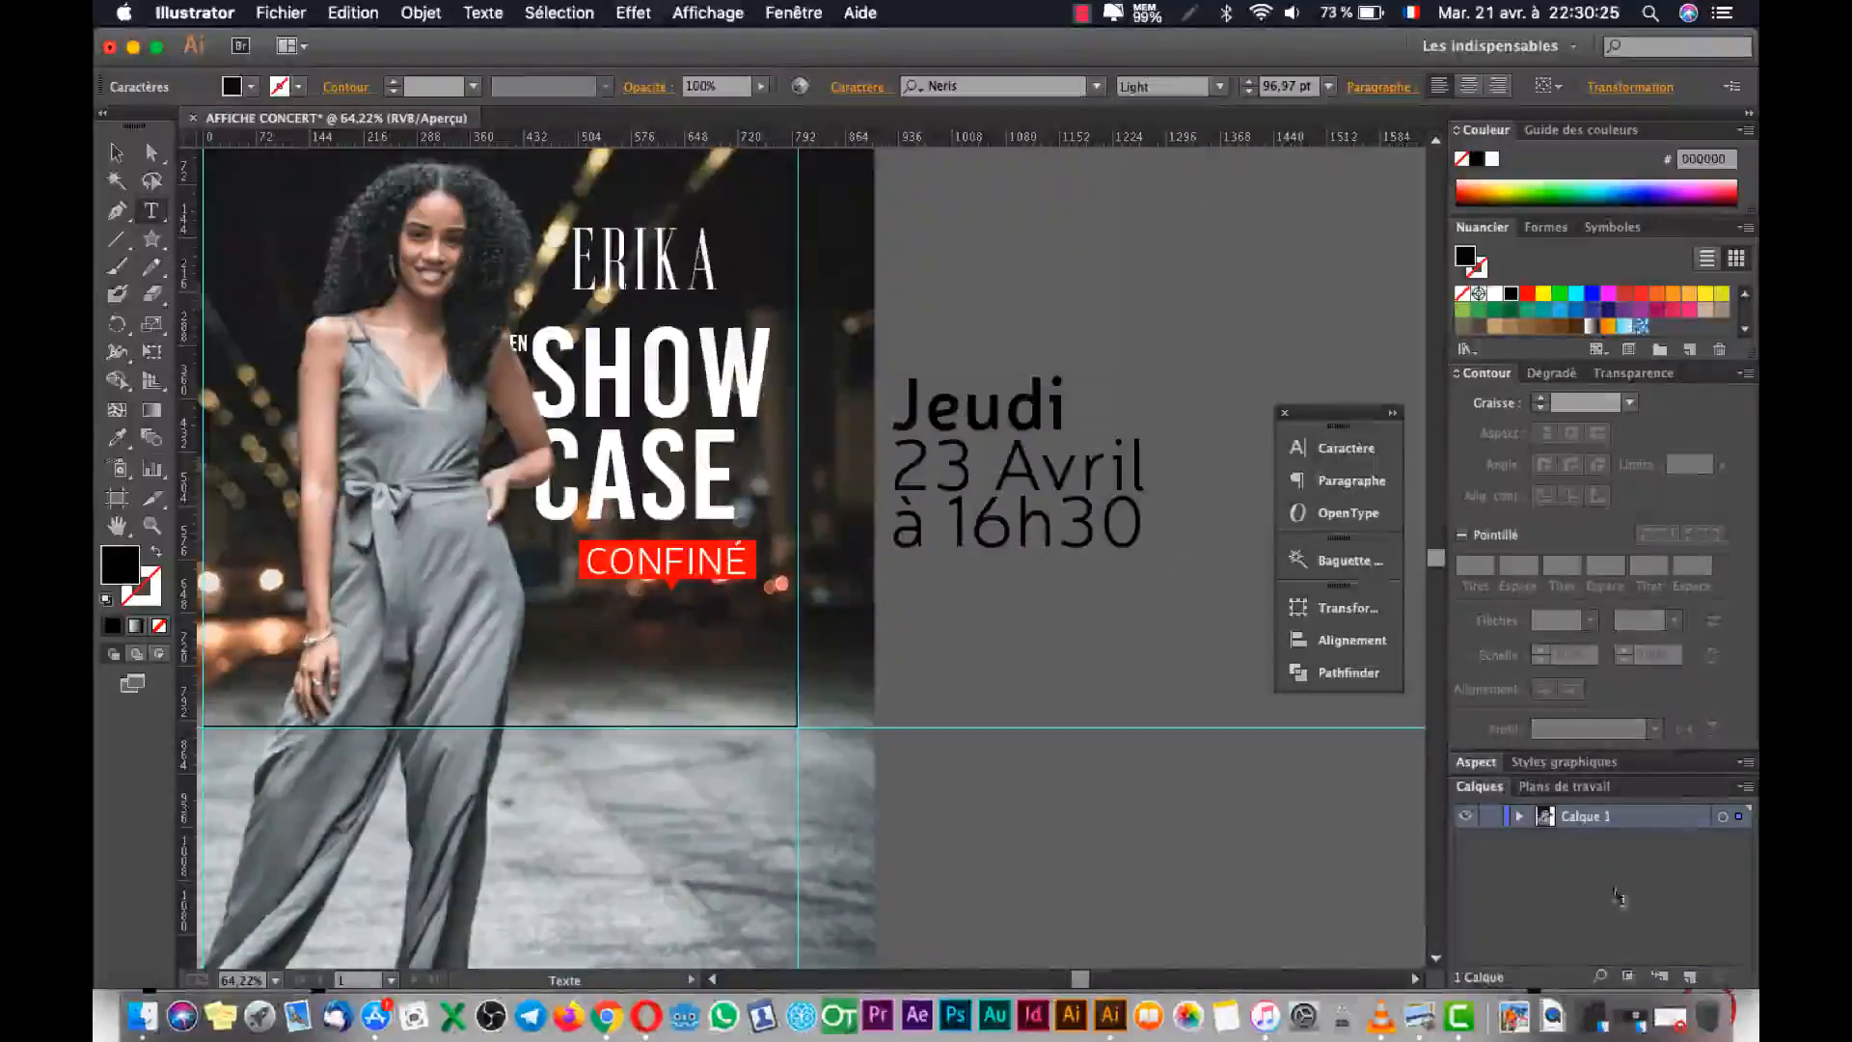
# Compare the date lines with the reference poster and set only the number 23 in 23 Avril to SemiBold.
pyautogui.click(1417, 1014)
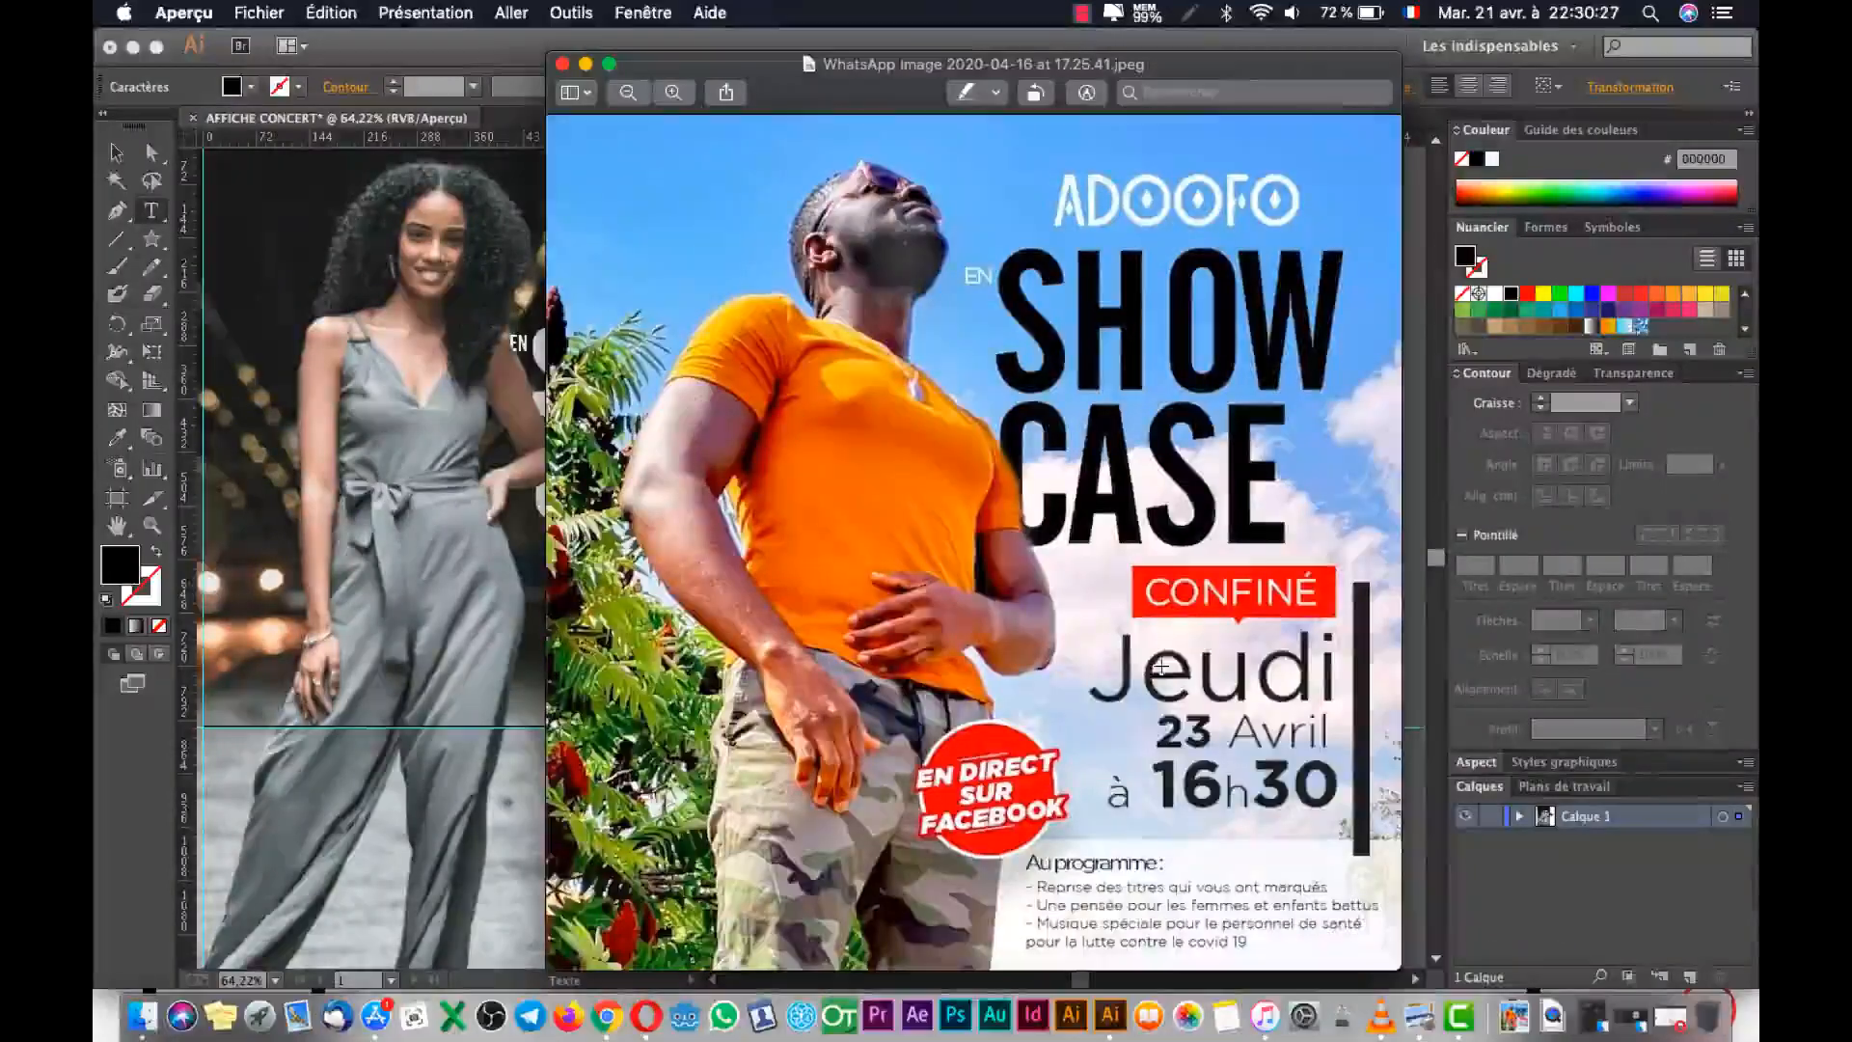
pyautogui.click(141, 692)
pyautogui.moveTo(976, 465); pyautogui.dragTo(890, 472)
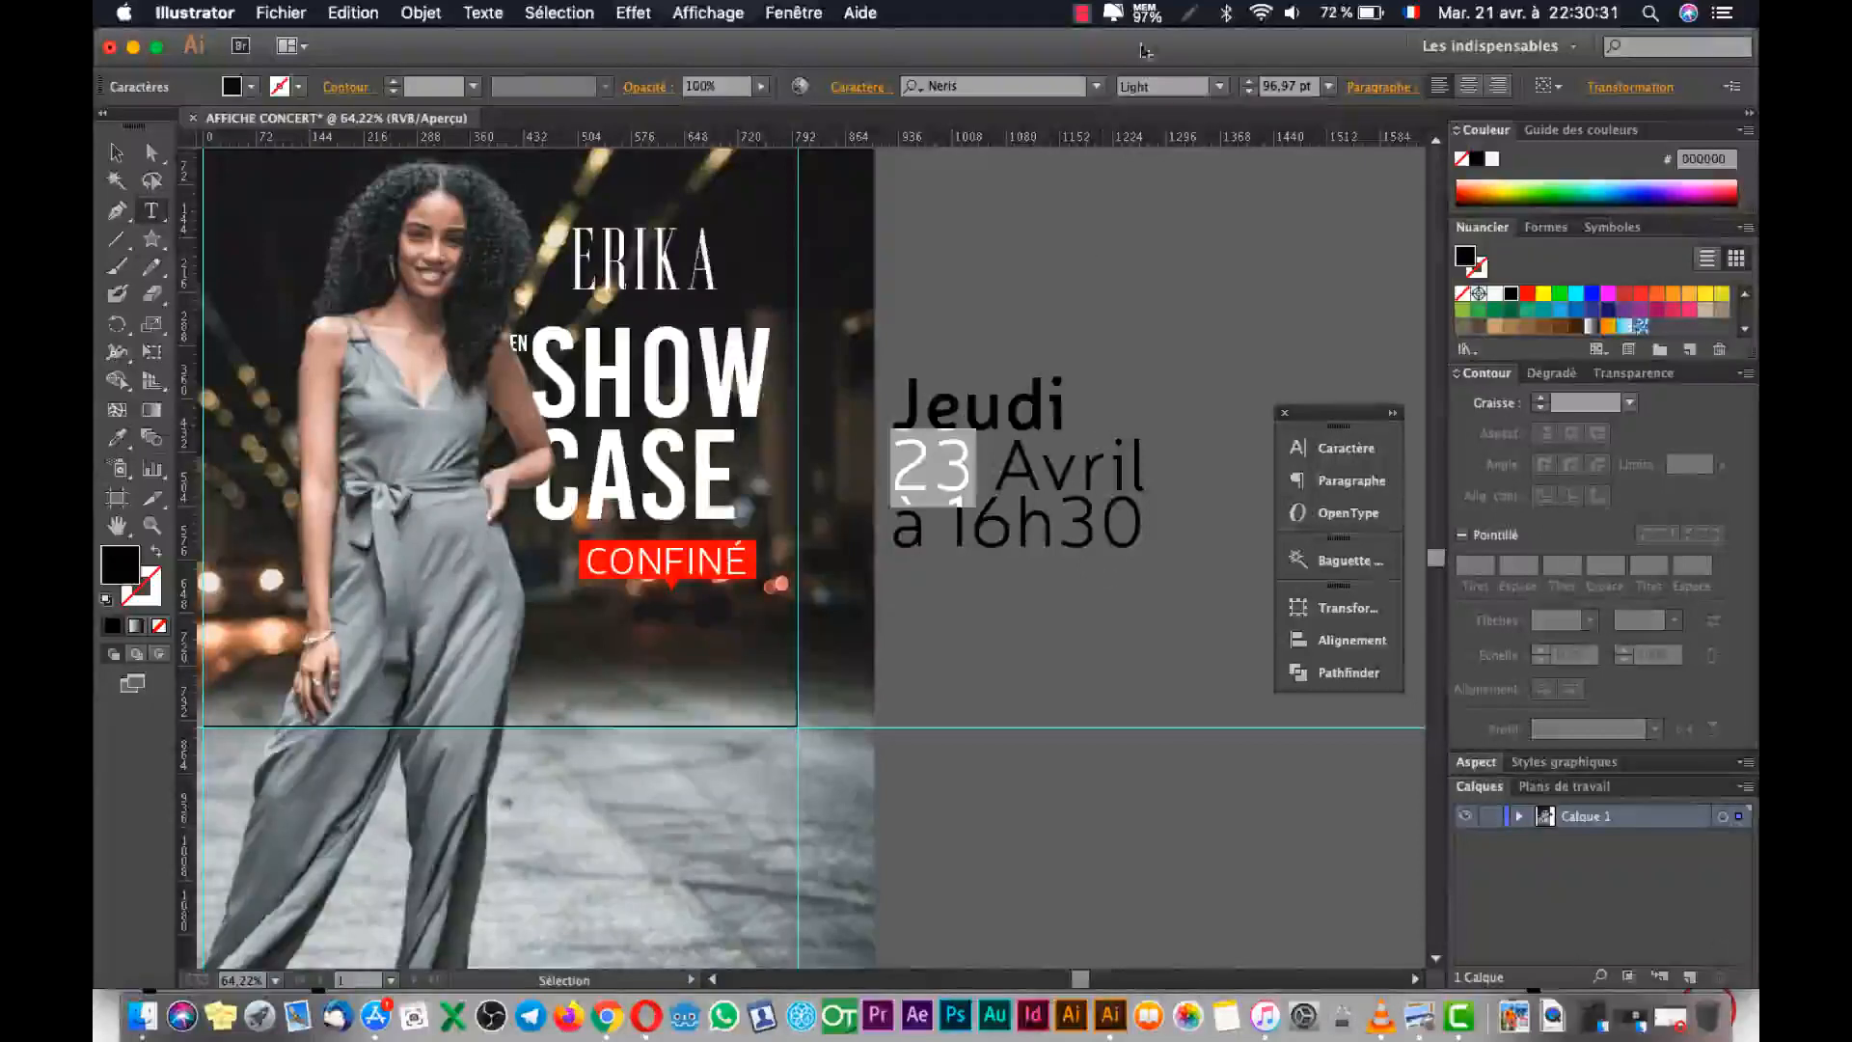
pyautogui.click(1219, 85)
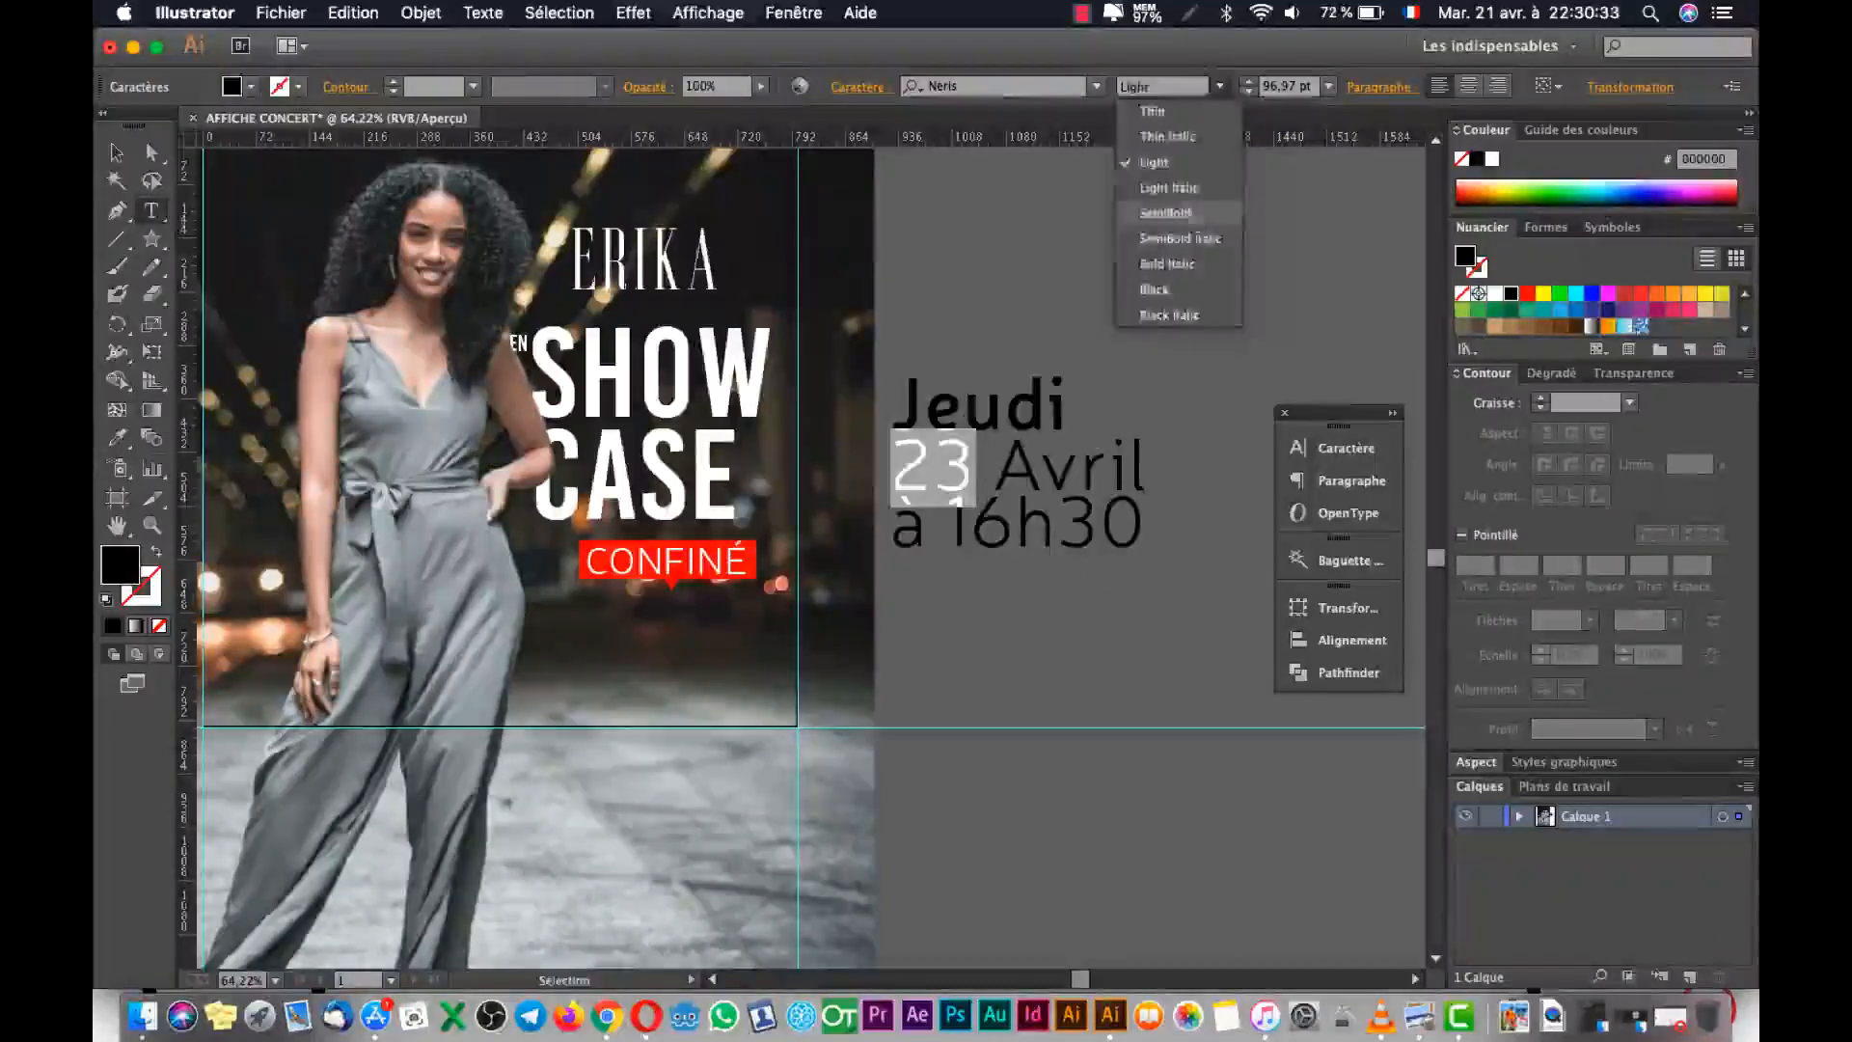
pyautogui.click(1166, 213)
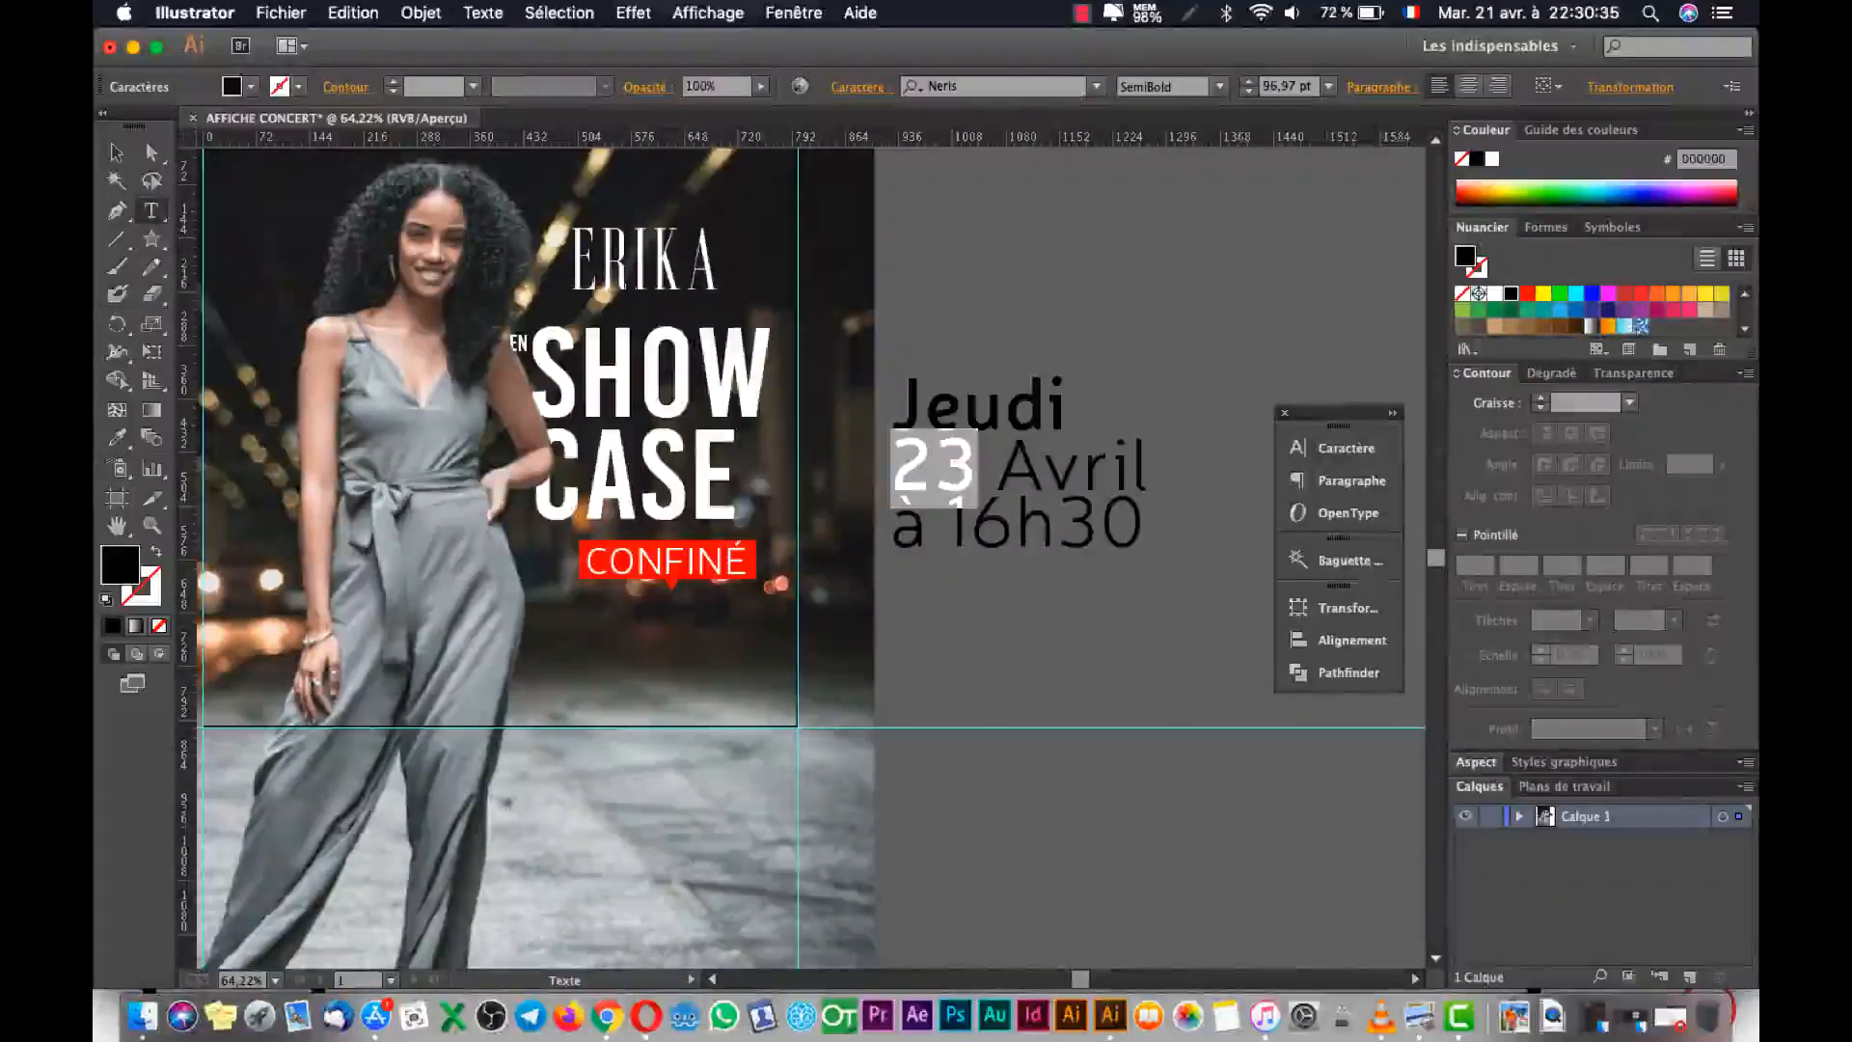
# Check the time line's weights in the reference poster and set the numbers 16 and 30 in à 16h30 to SemiBold.
pyautogui.click(1422, 969)
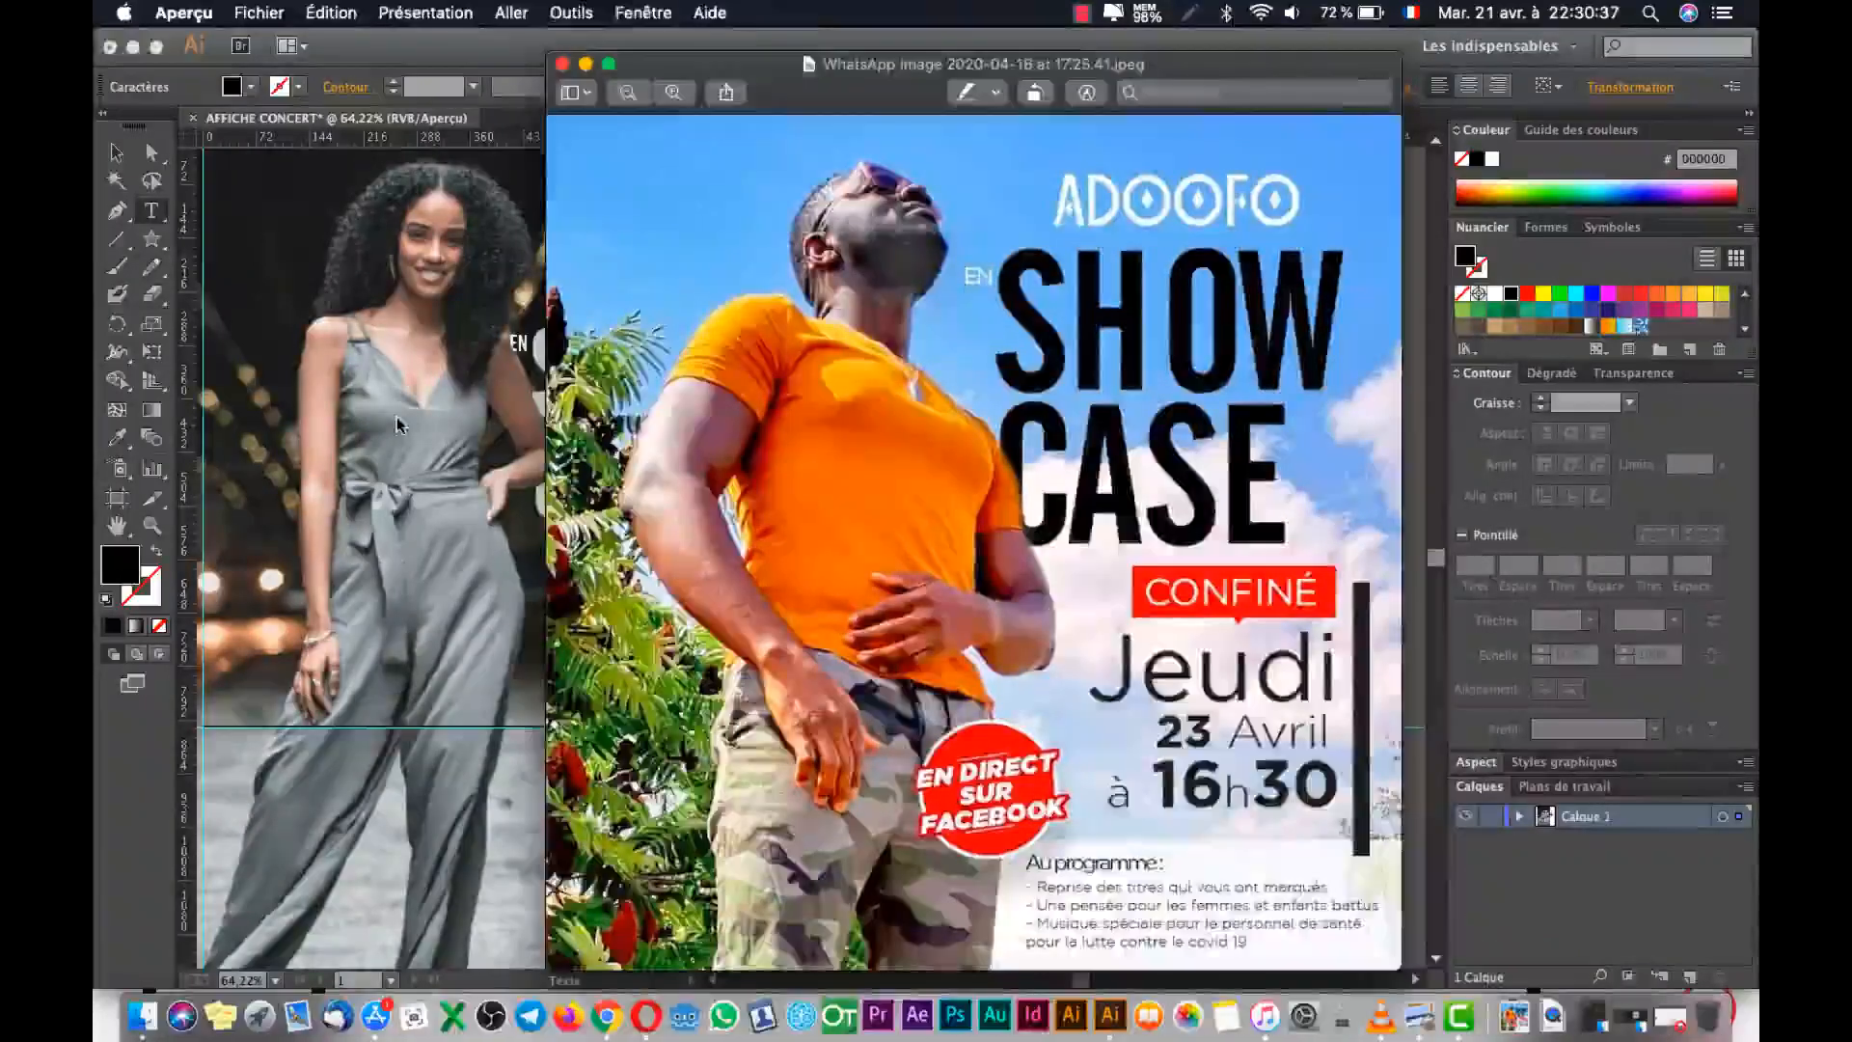
pyautogui.click(147, 141)
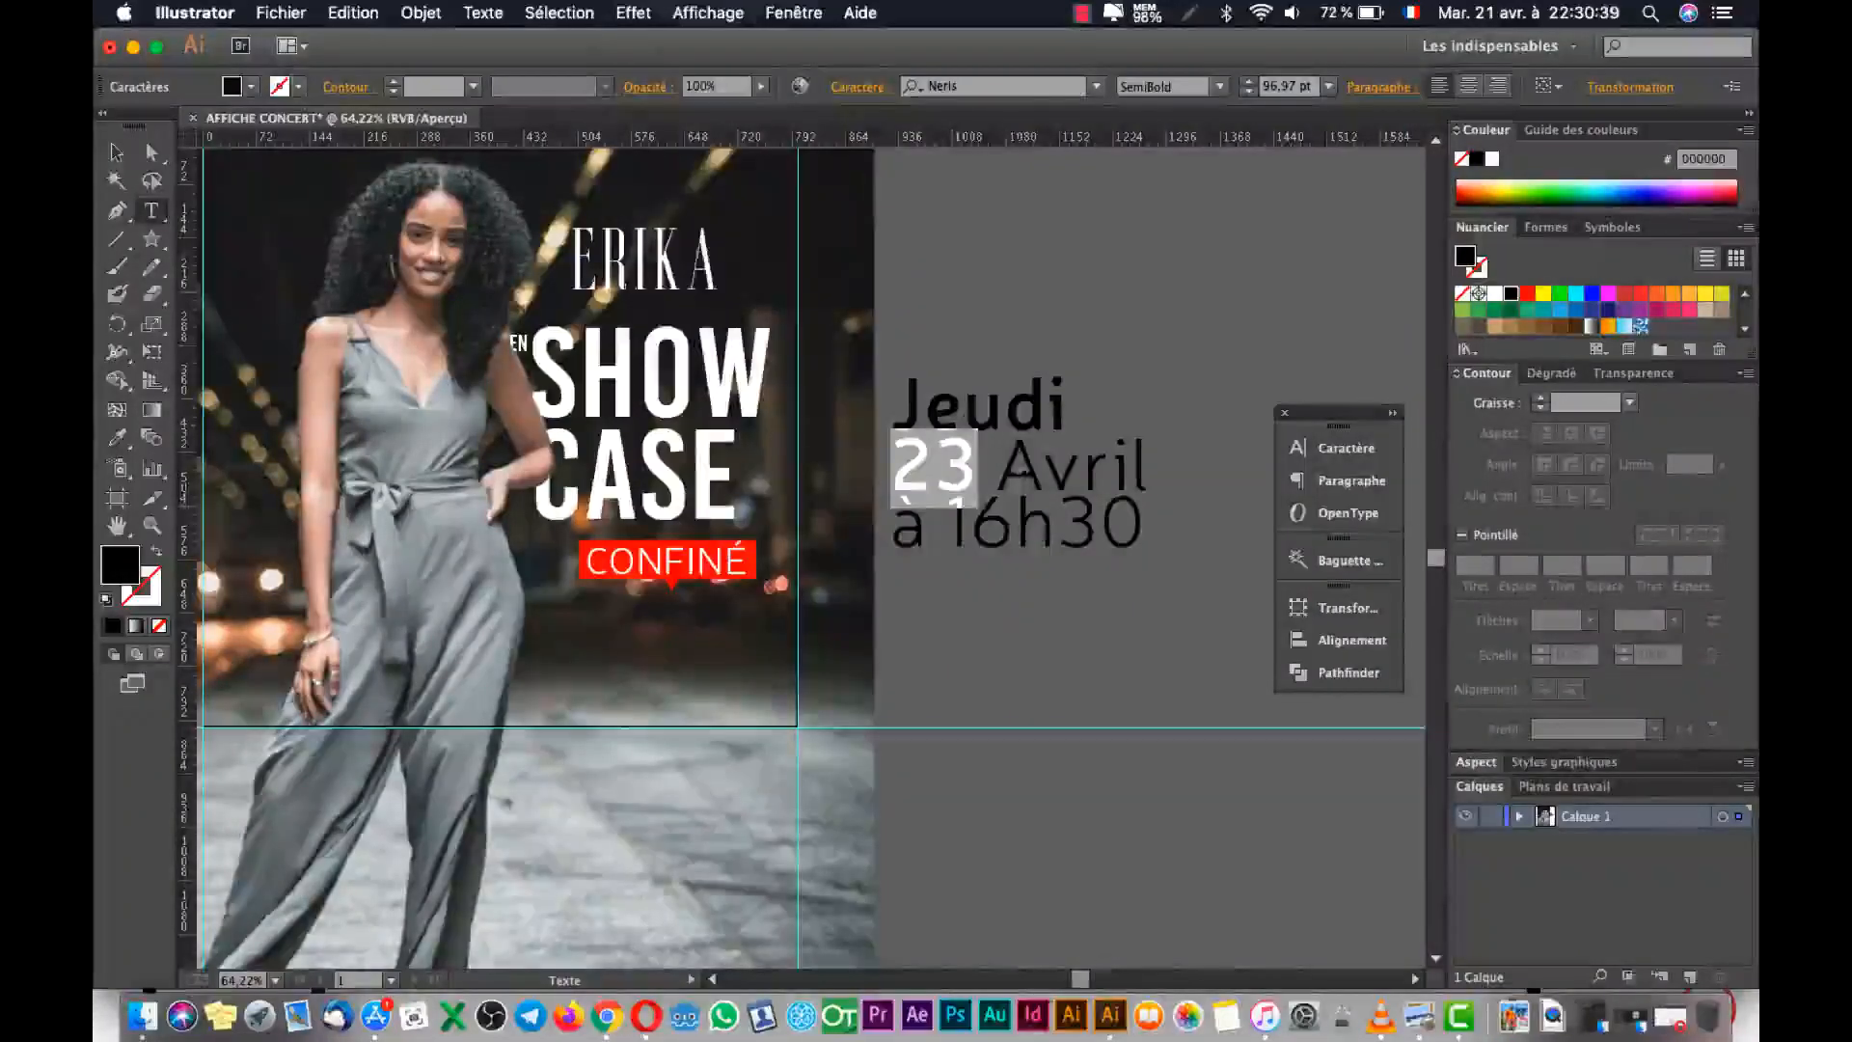
pyautogui.click(1420, 1015)
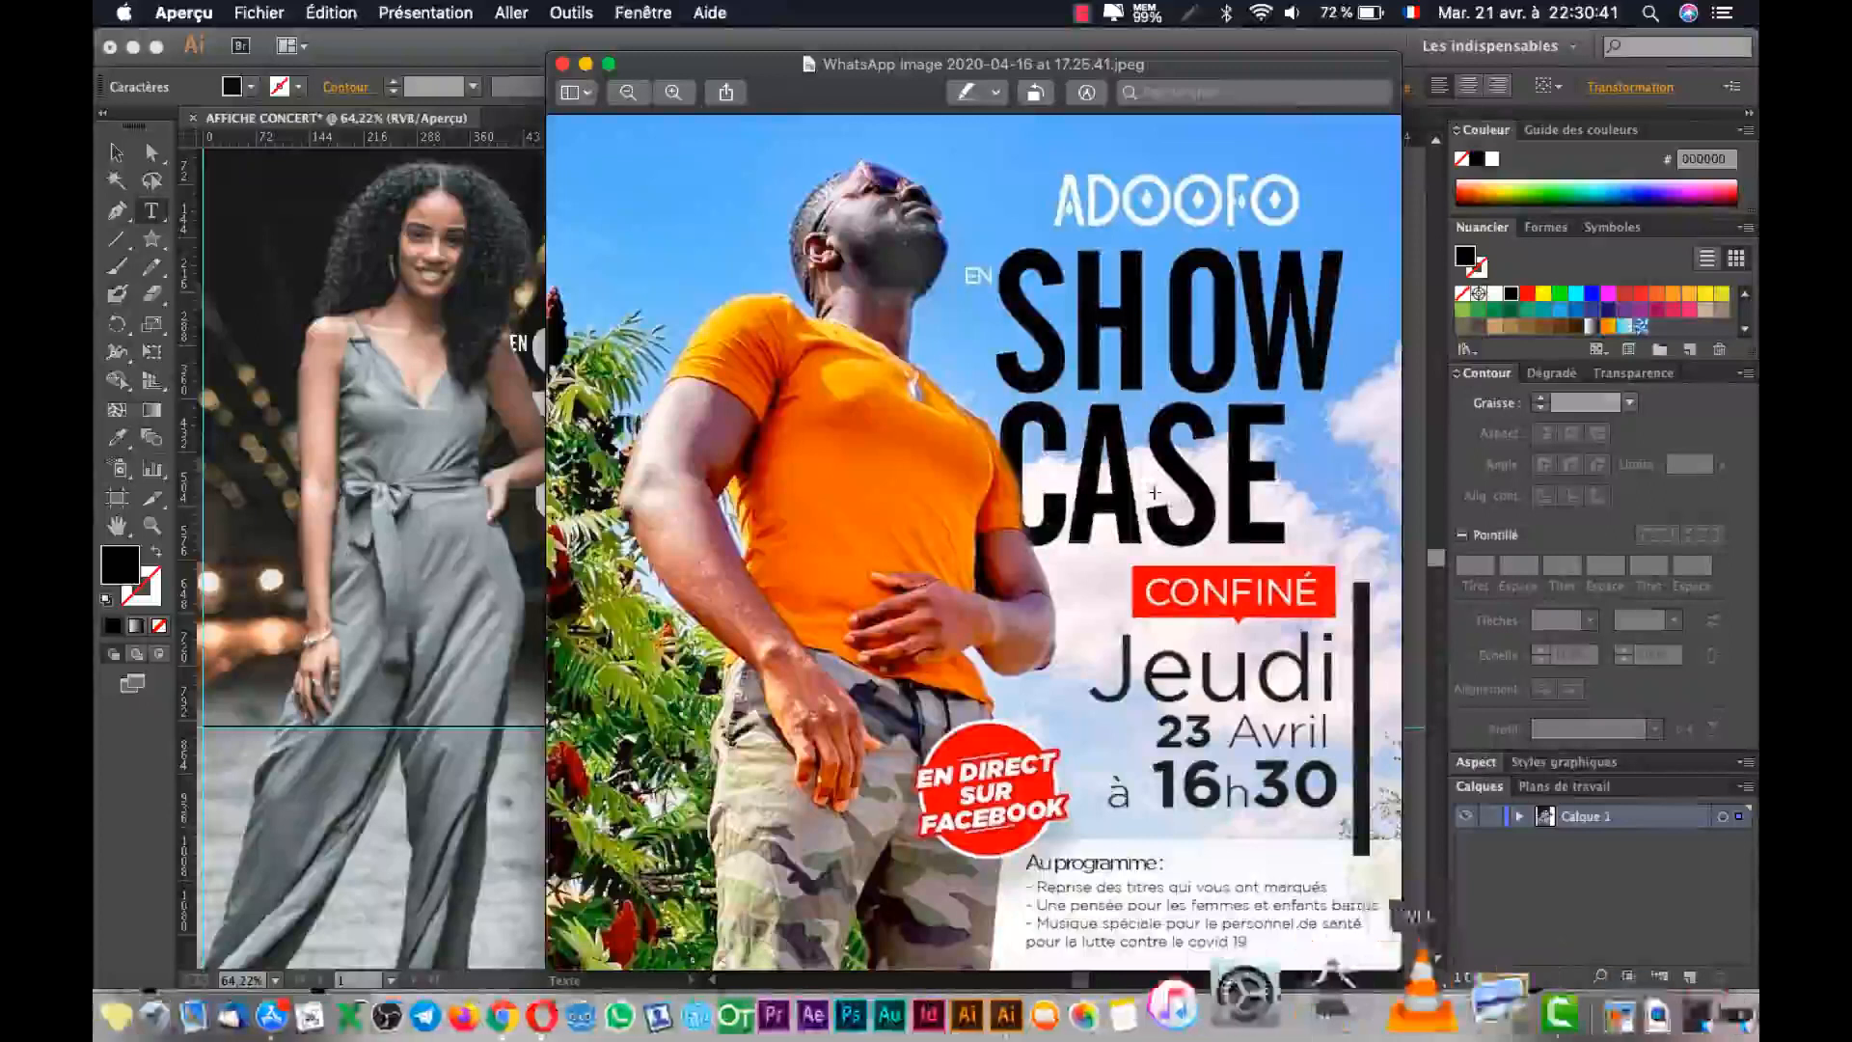
pyautogui.click(436, 553)
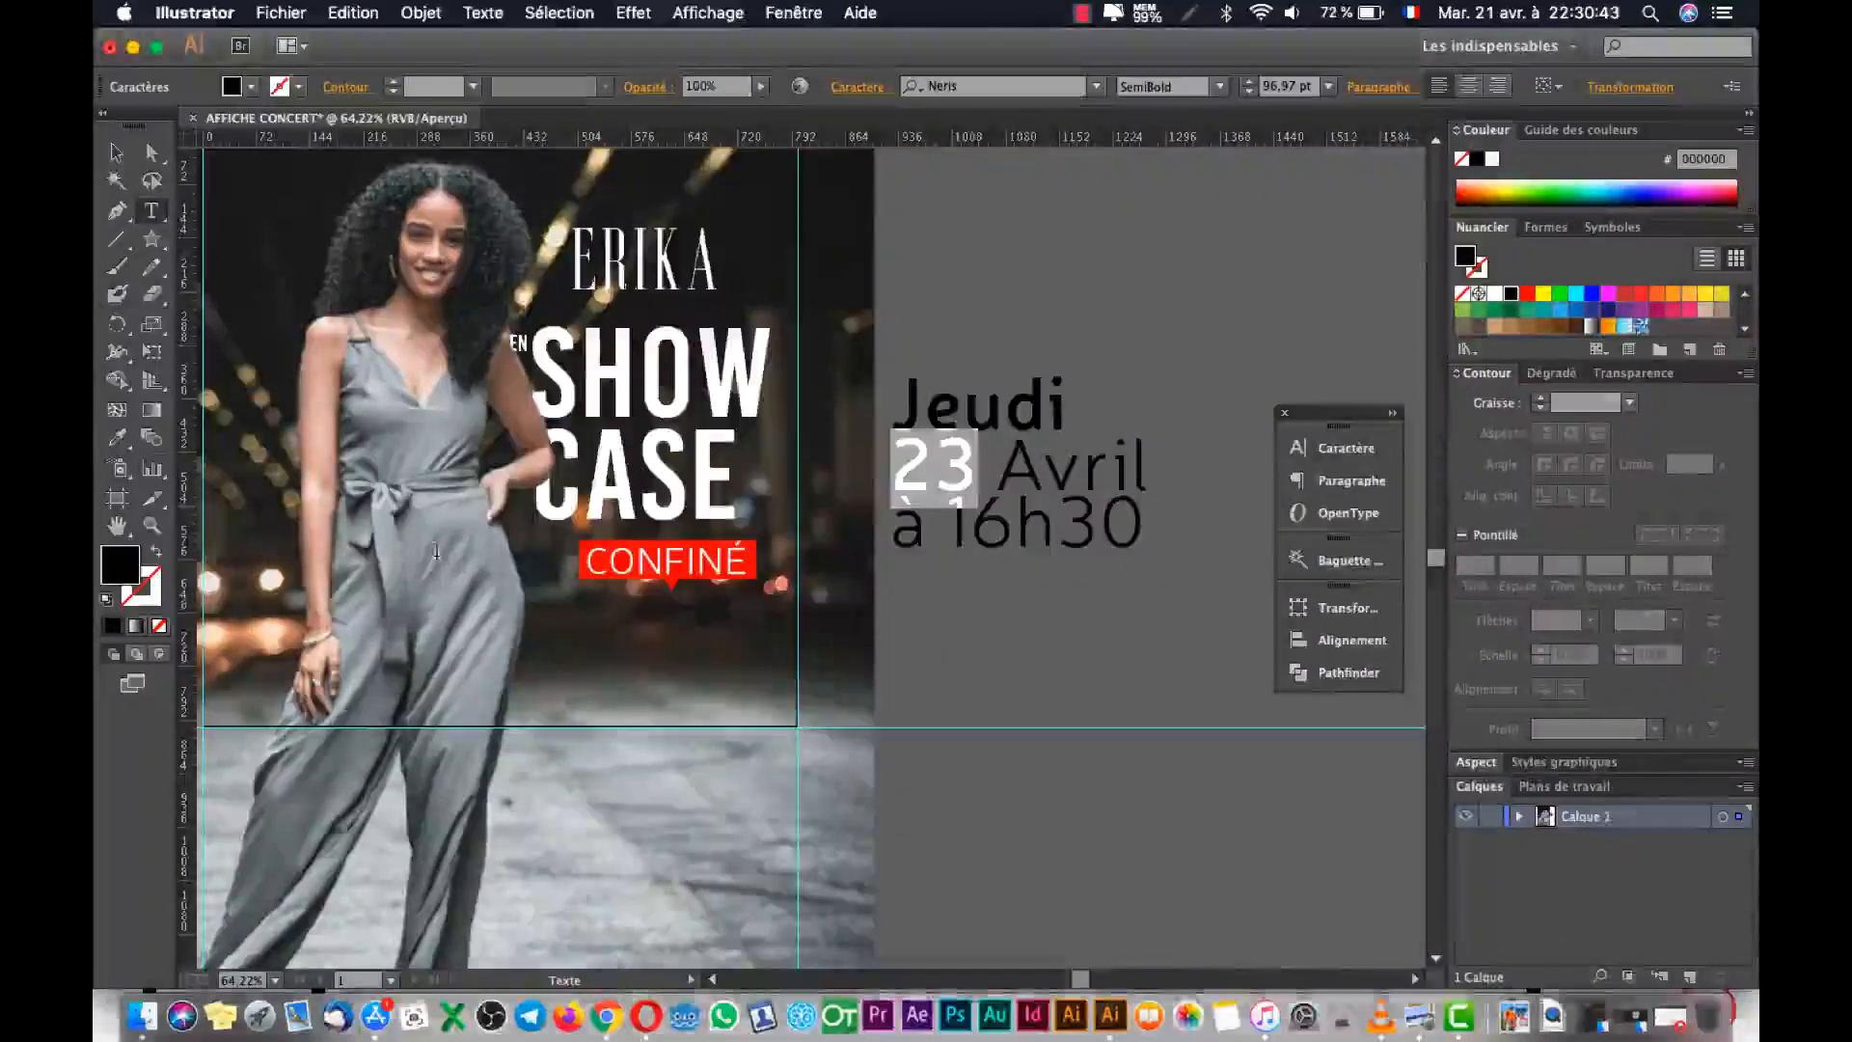
pyautogui.moveTo(1015, 521); pyautogui.dragTo(945, 521)
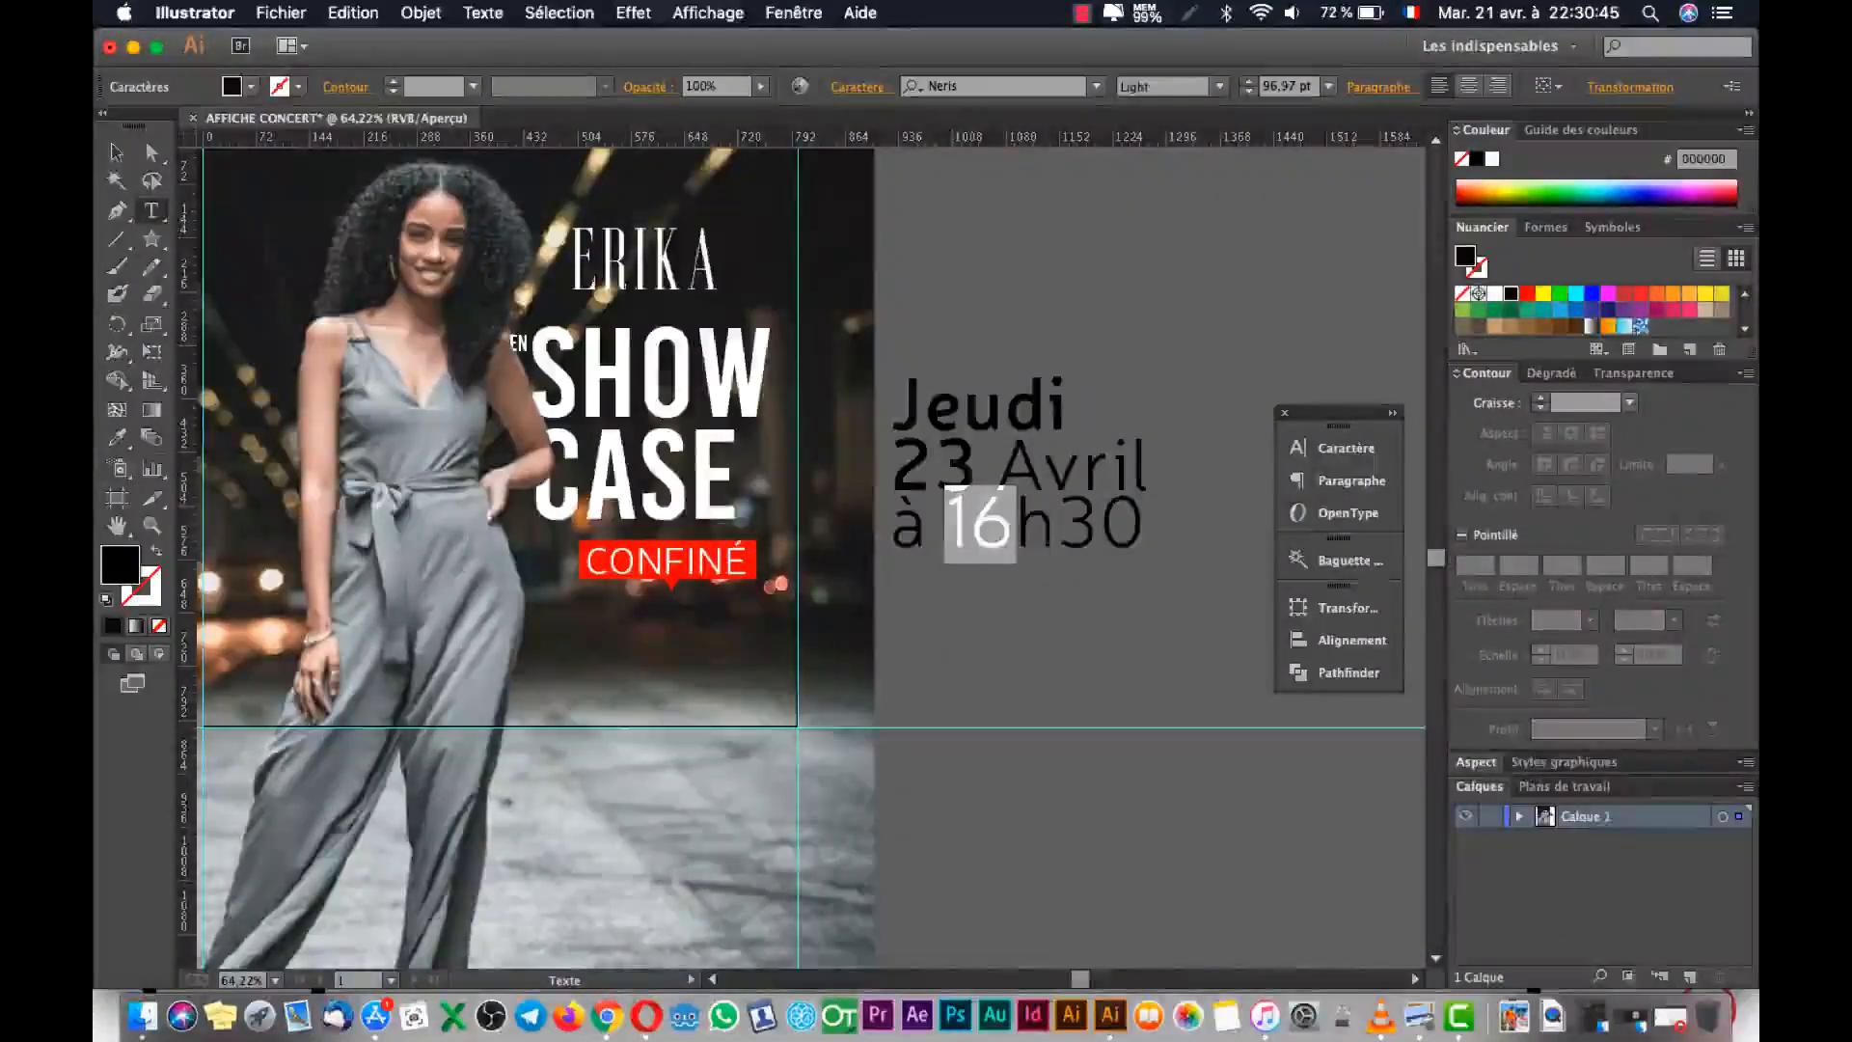
pyautogui.click(1223, 89)
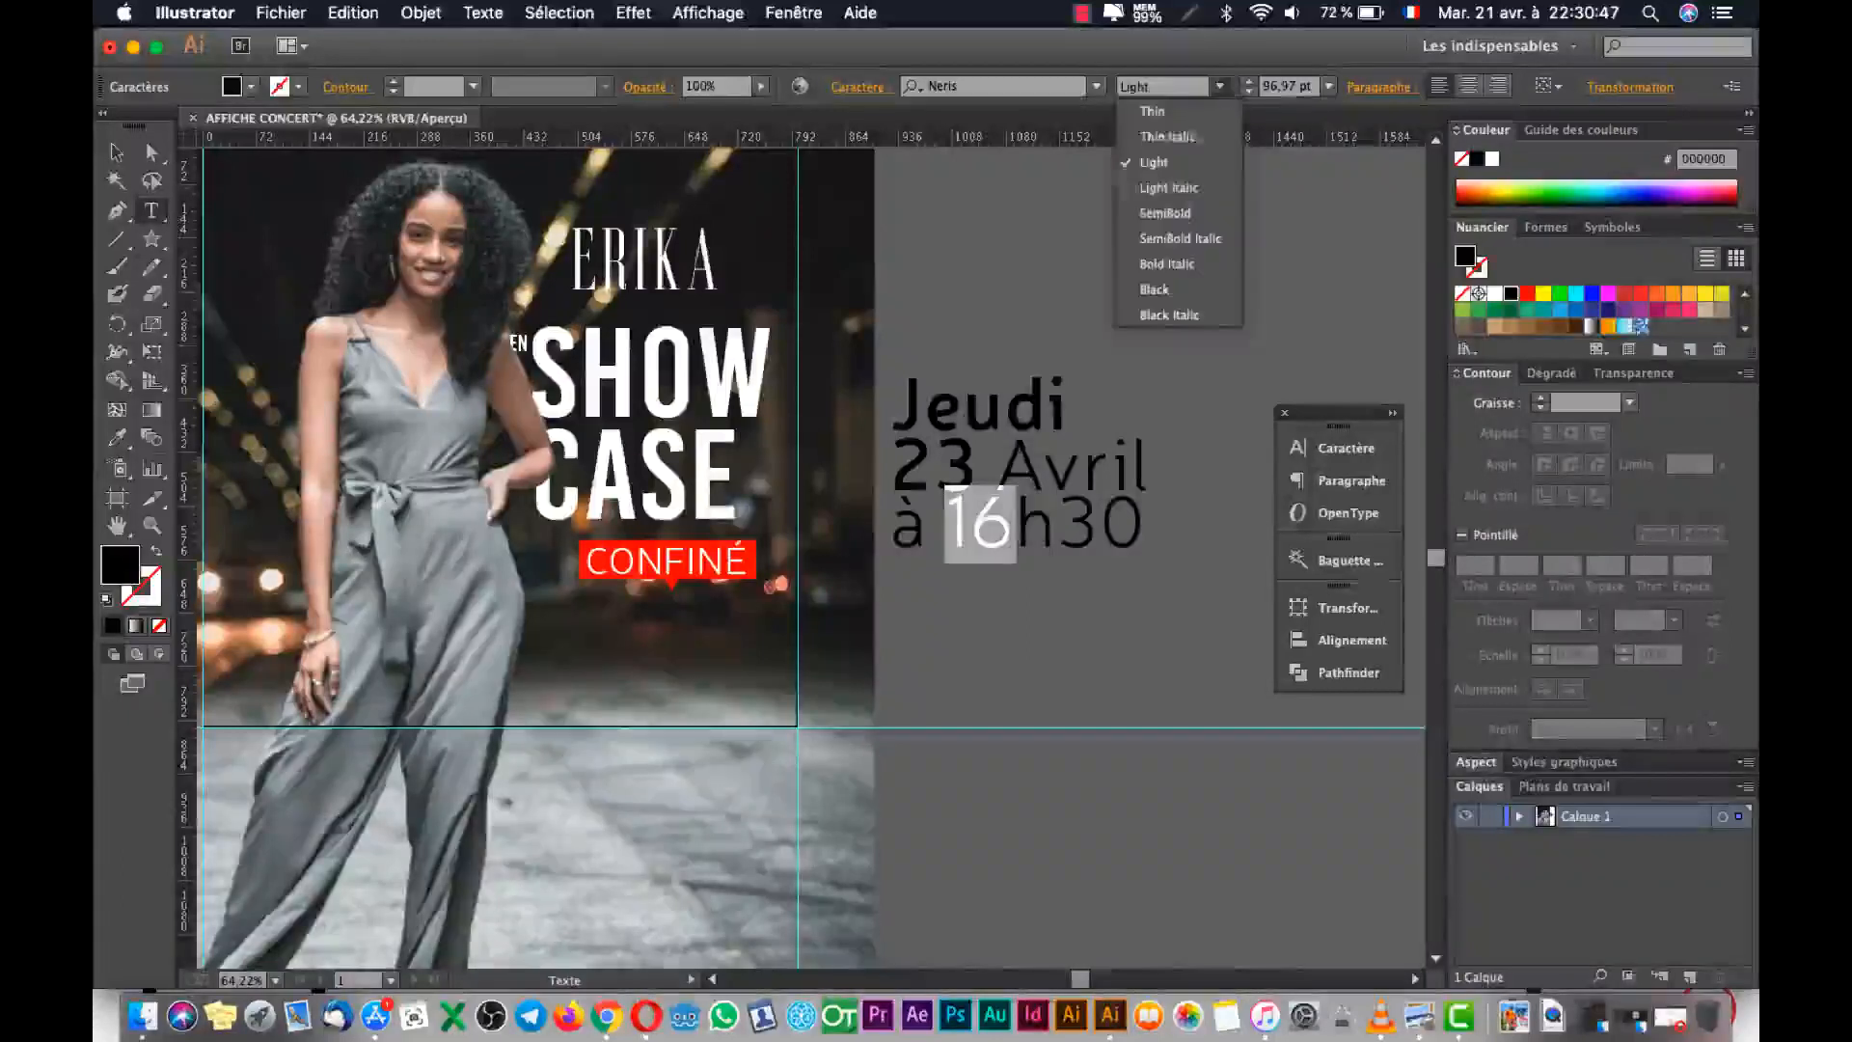
pyautogui.click(1196, 206)
pyautogui.moveTo(1075, 521); pyautogui.dragTo(1149, 521)
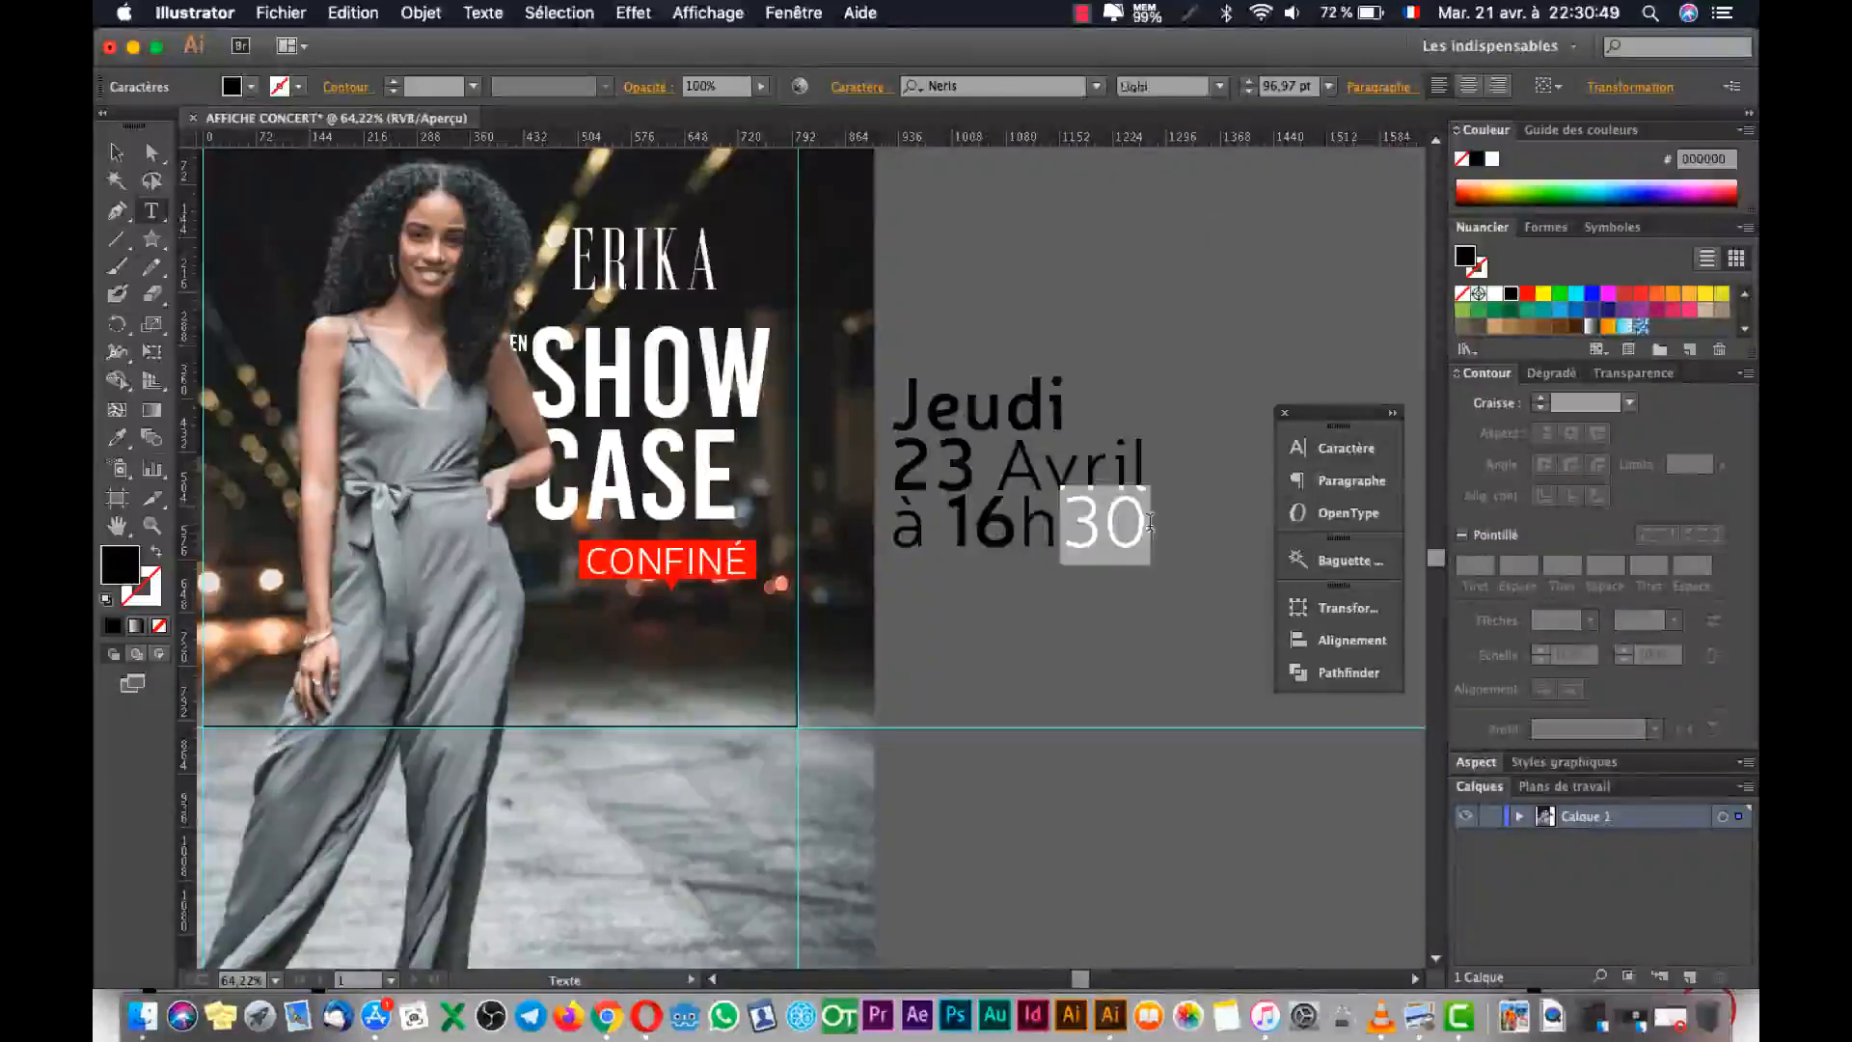
pyautogui.click(1220, 87)
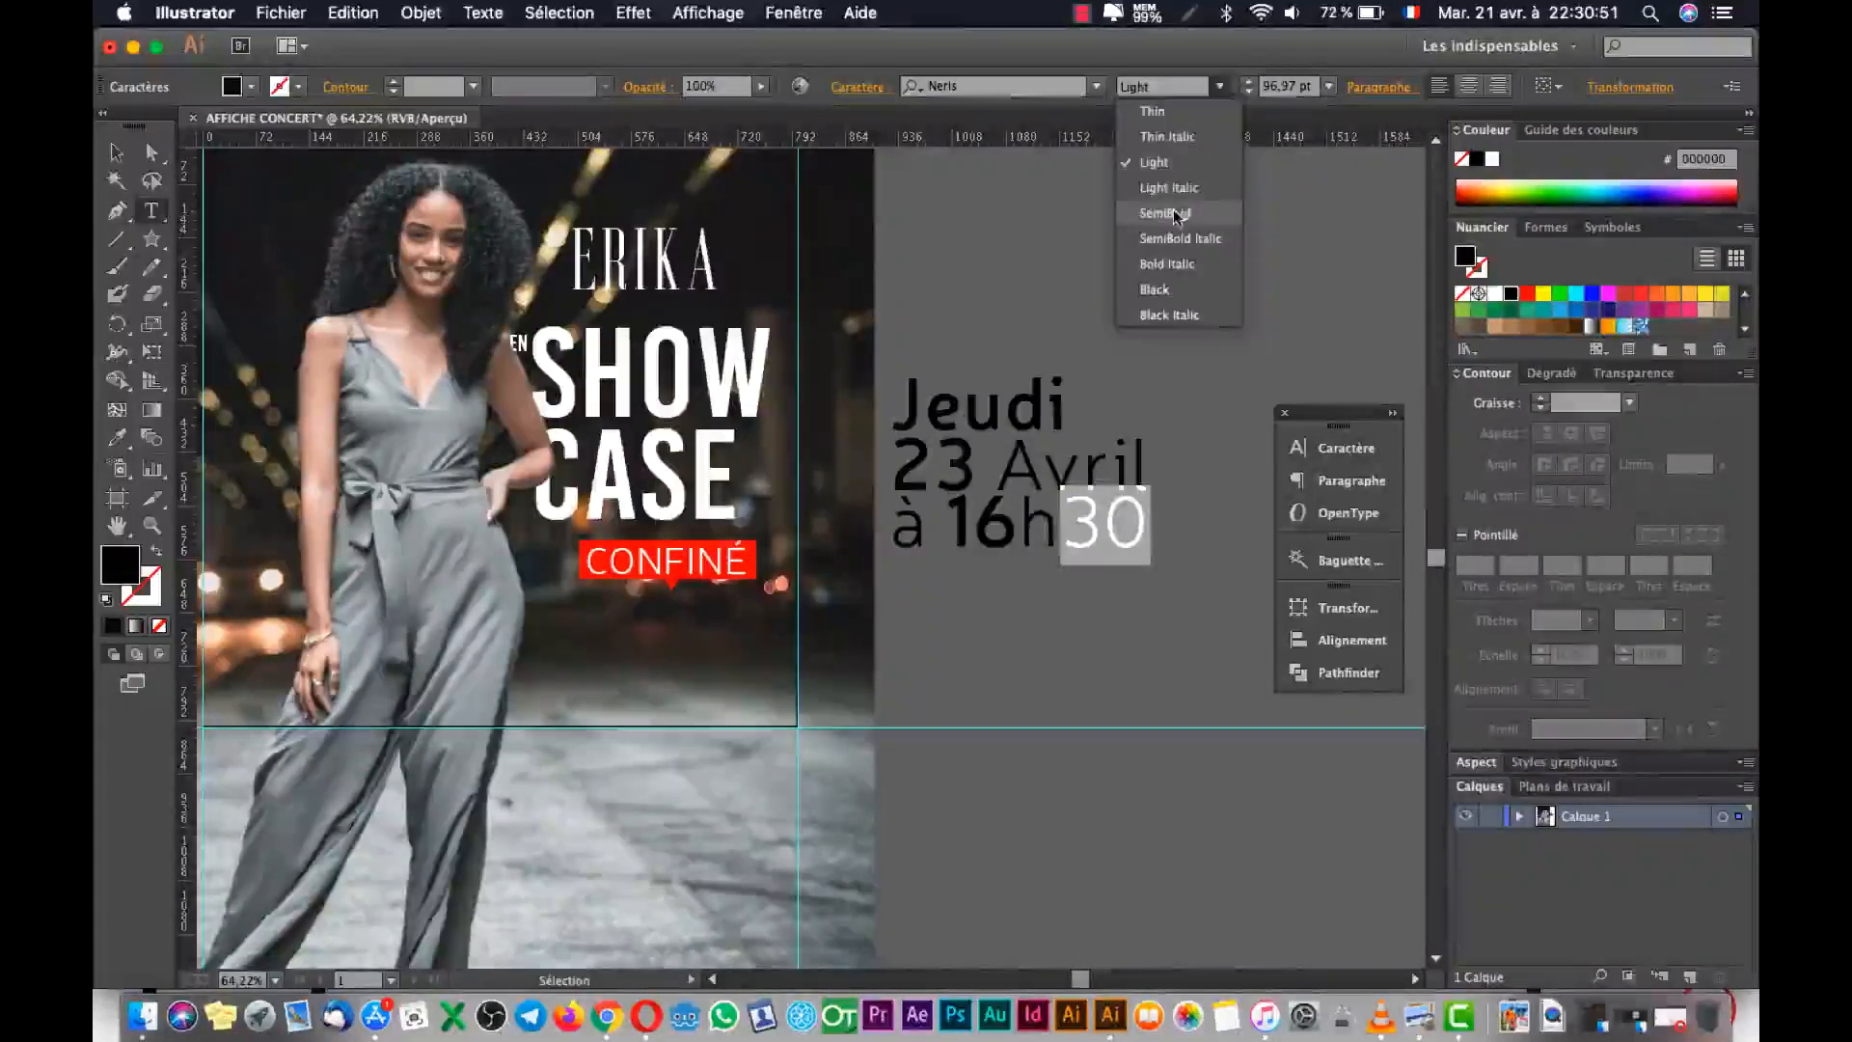
pyautogui.click(1167, 213)
# Check the h in the reference poster, reduce the h in à 16h30 to 92 pt, and move the floating panel group off the date text.
pyautogui.moveTo(1058, 530); pyautogui.dragTo(1022, 515)
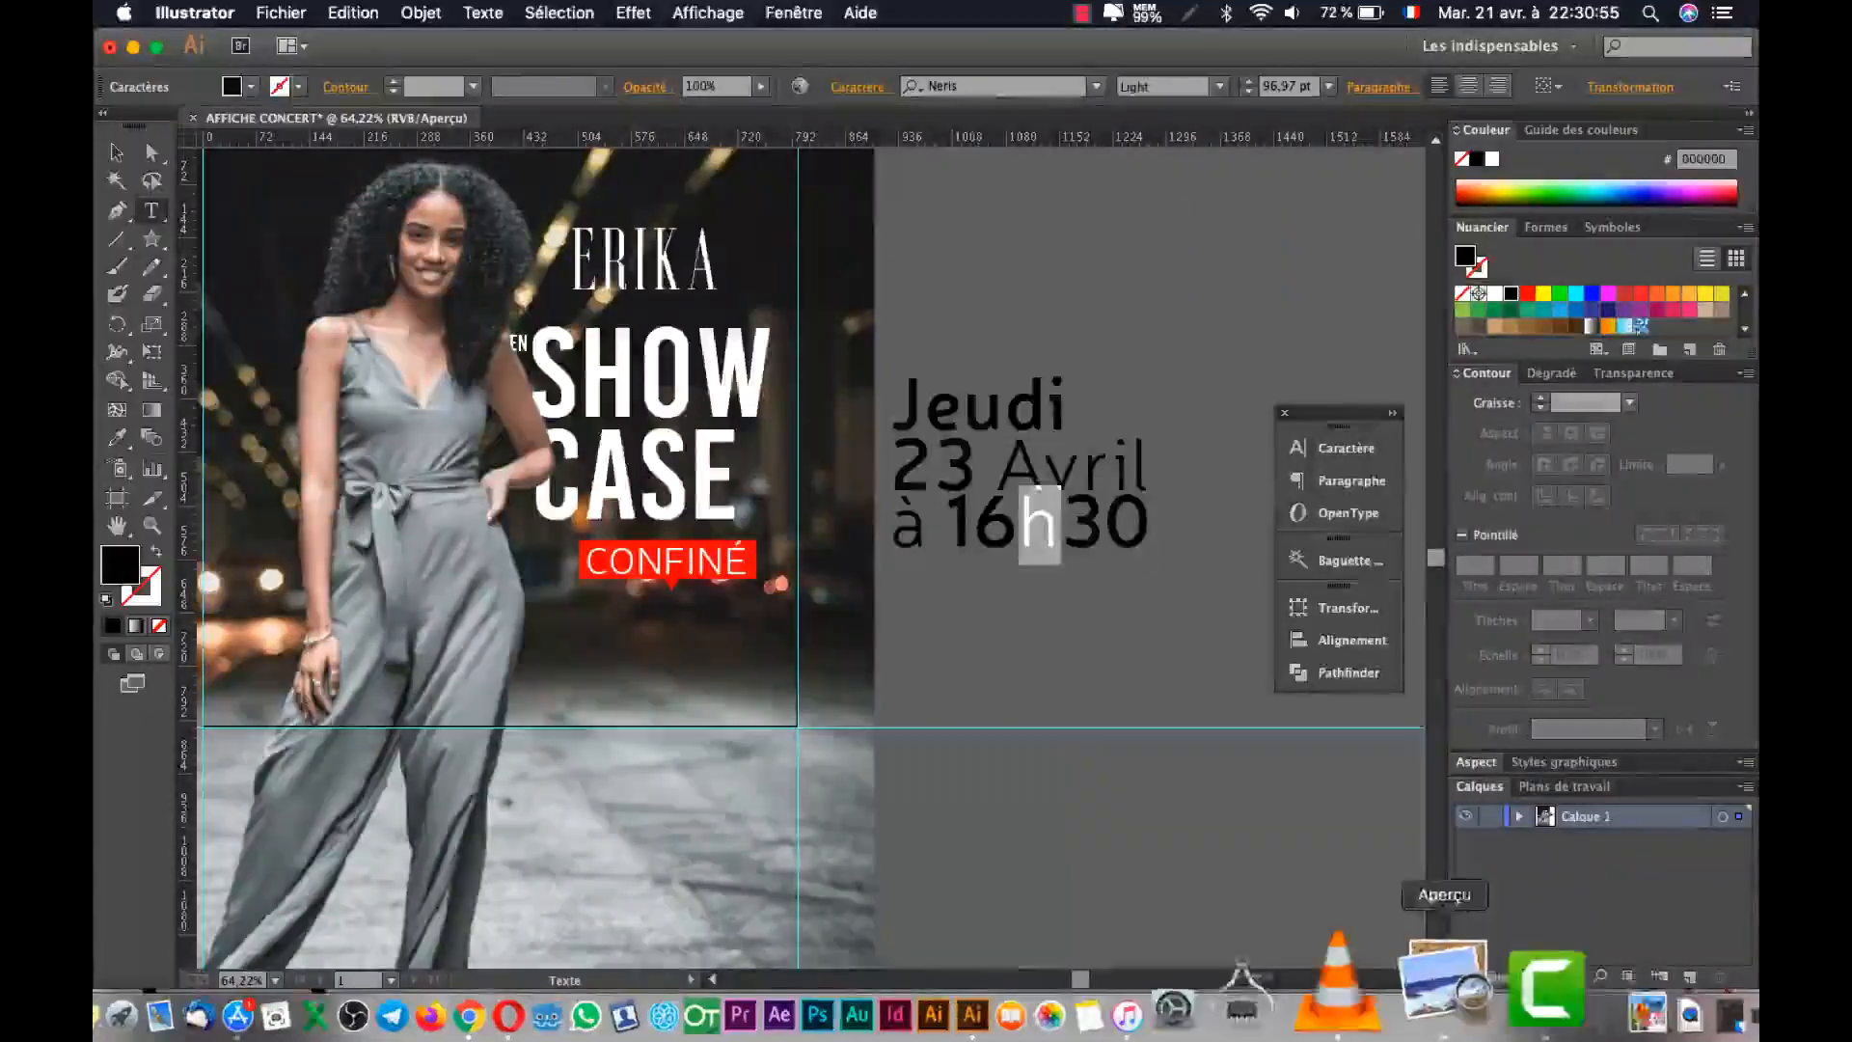
pyautogui.click(1420, 1015)
pyautogui.click(472, 669)
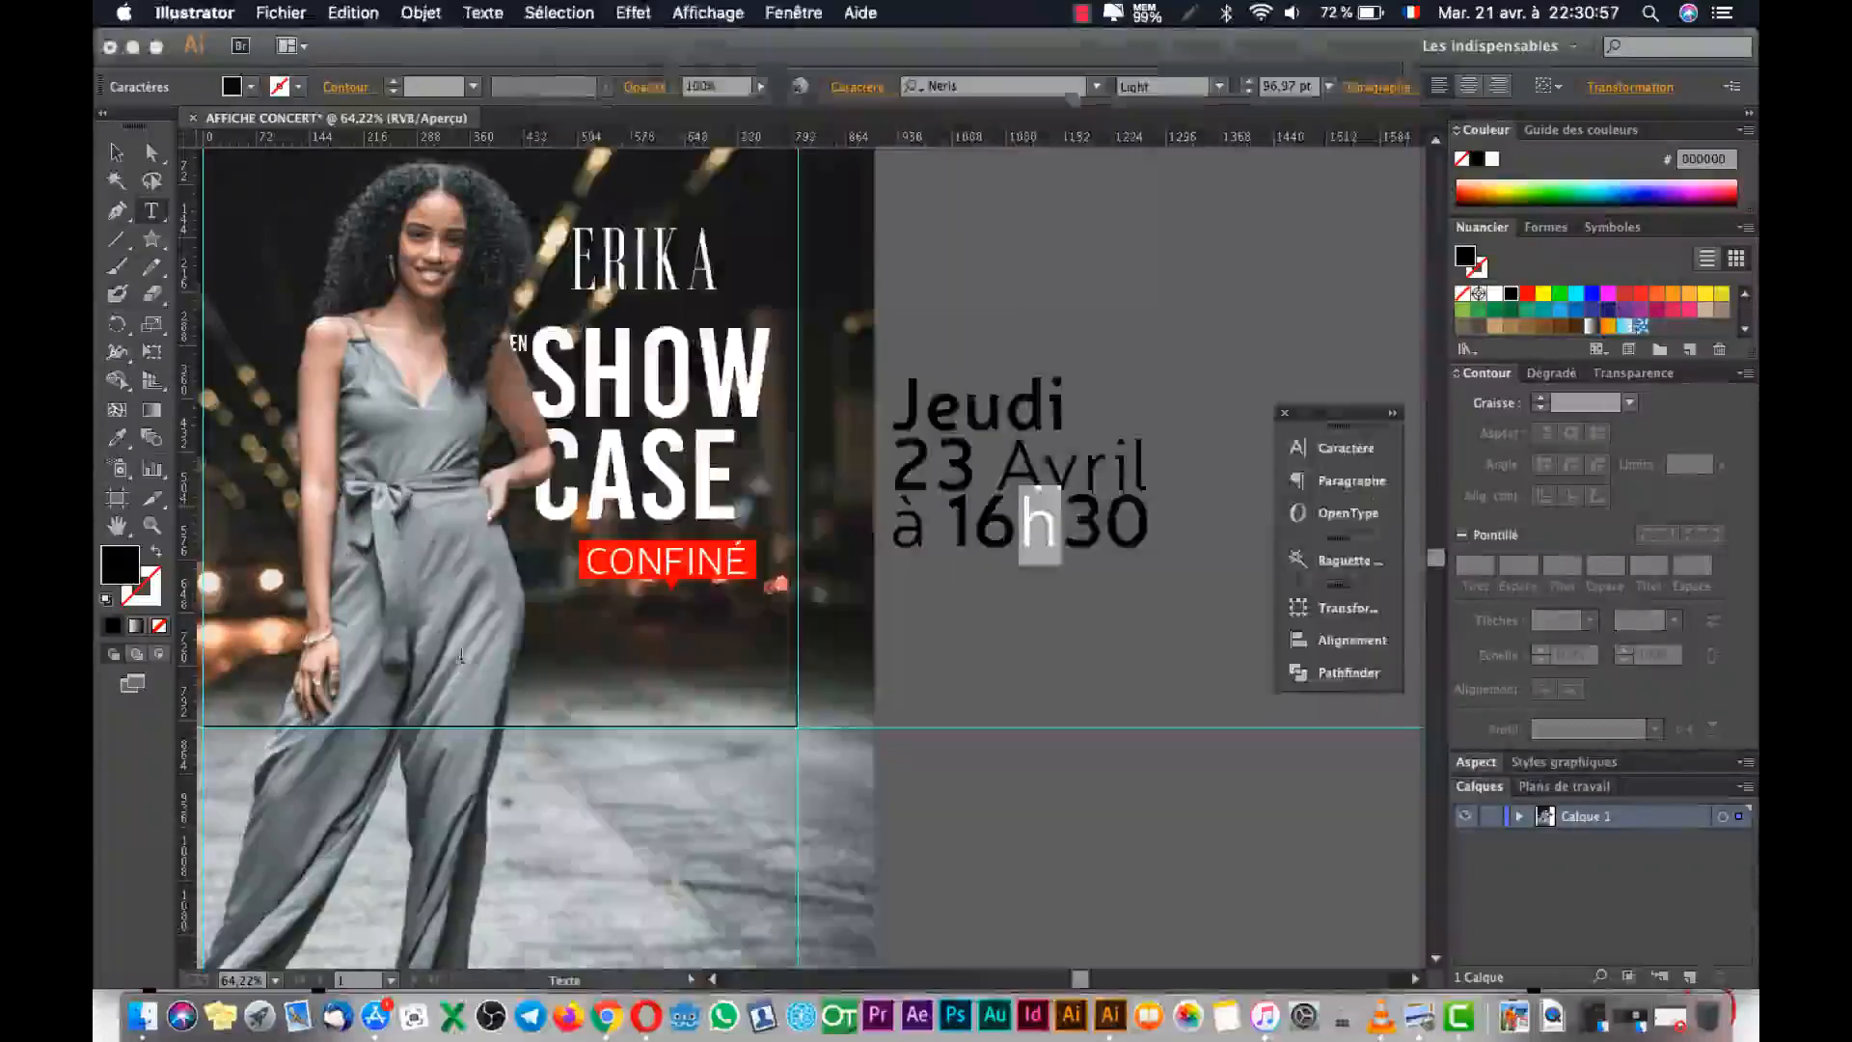
pyautogui.click(1336, 449)
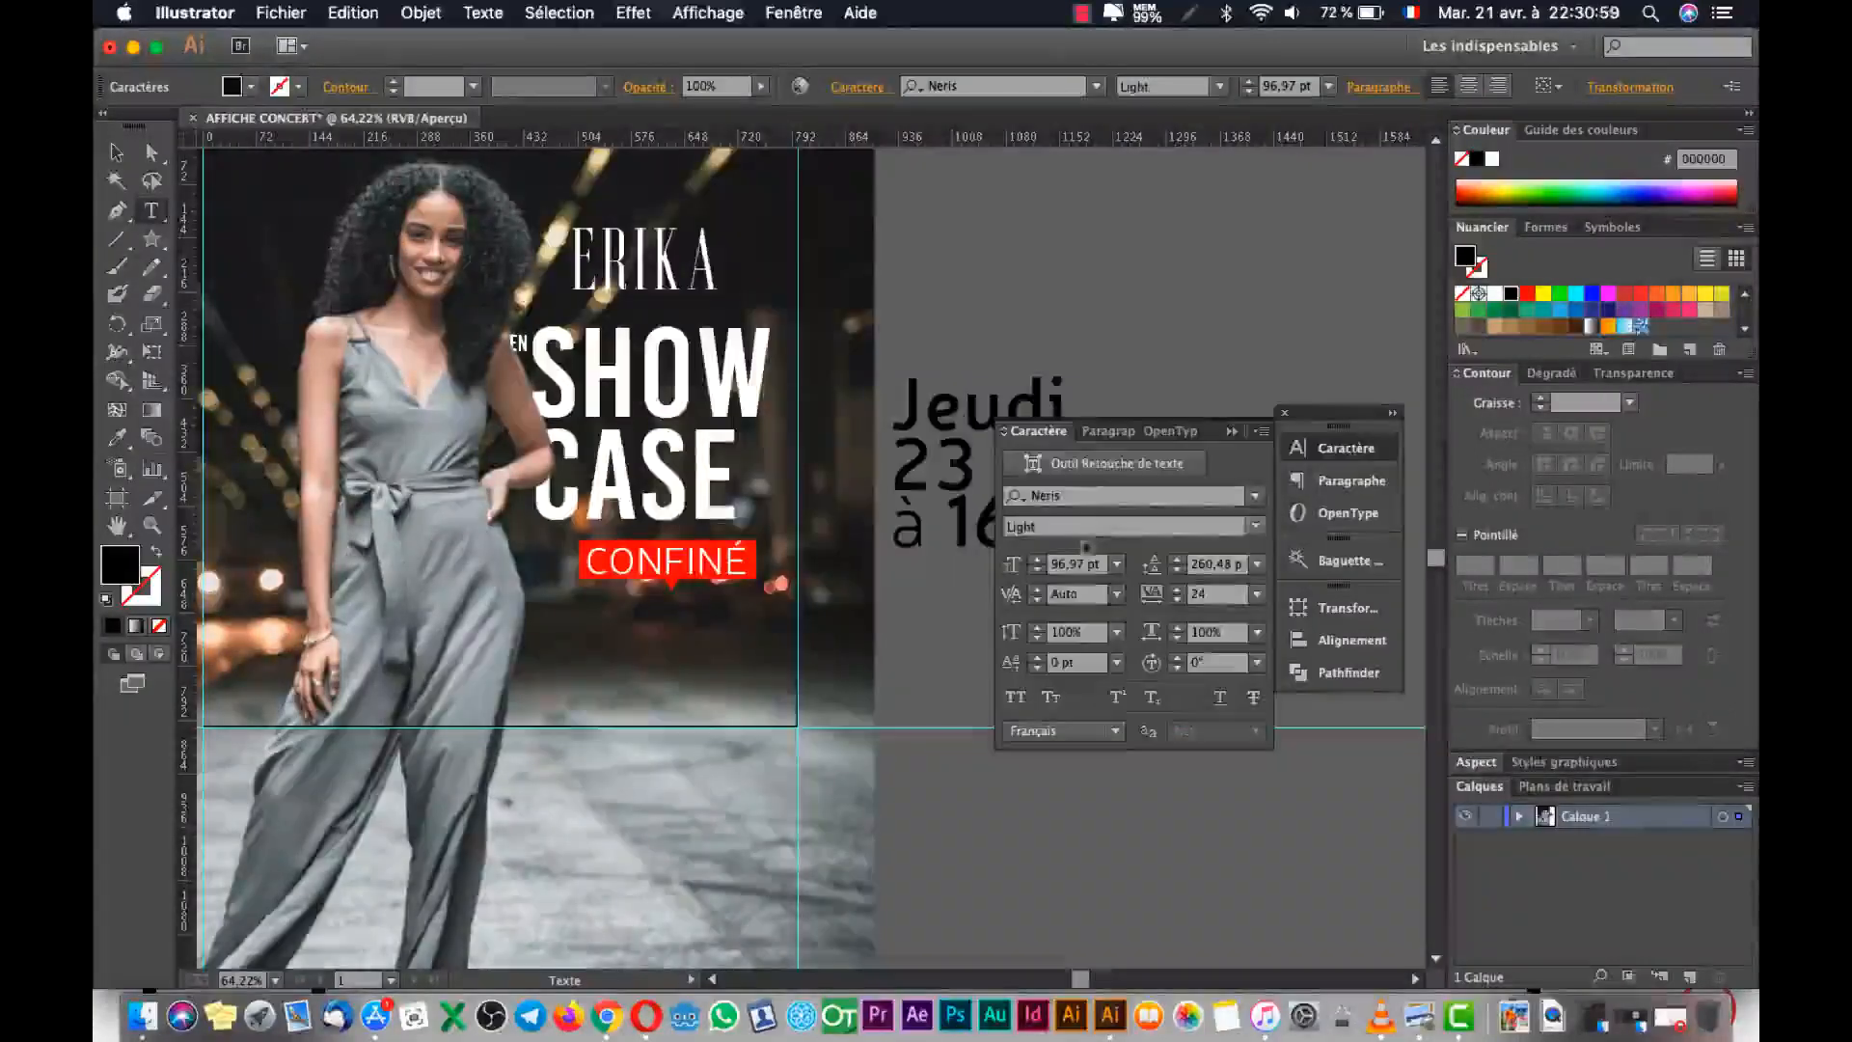
pyautogui.click(1037, 571)
pyautogui.click(1037, 571)
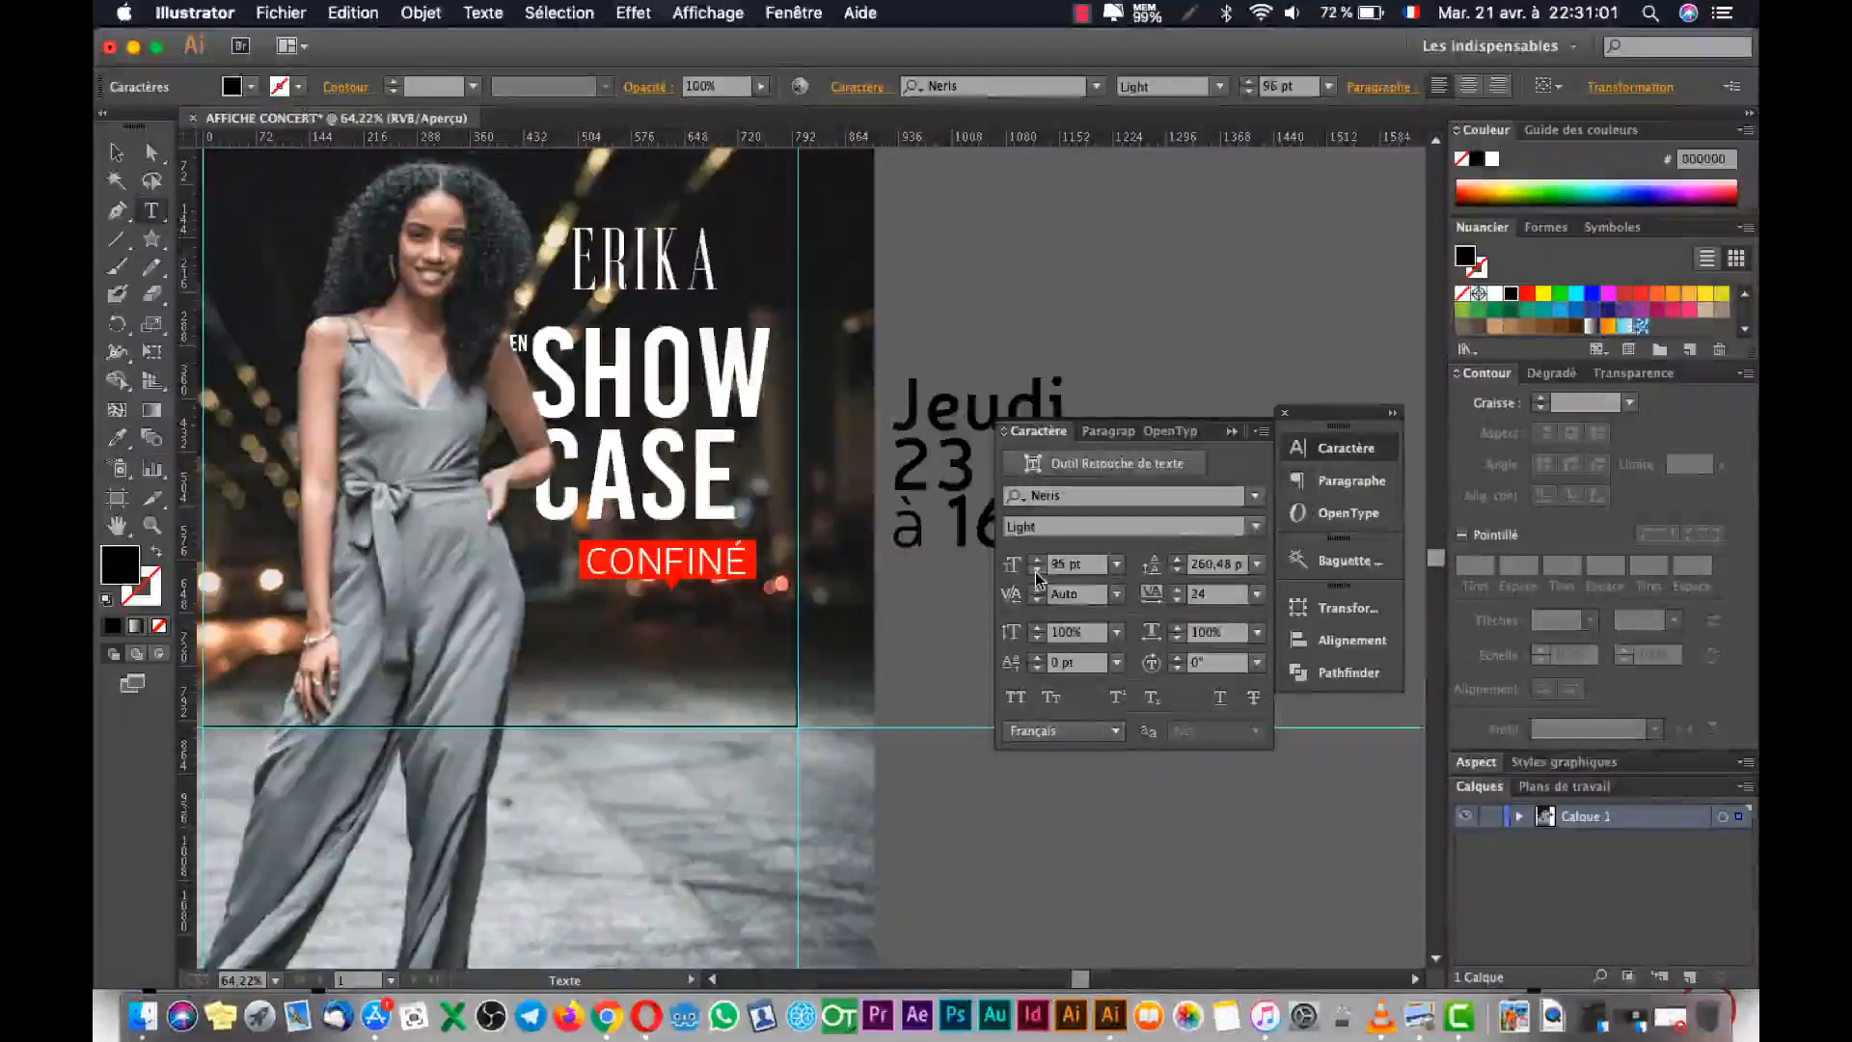
pyautogui.moveTo(1338, 425); pyautogui.dragTo(576, 341)
pyautogui.click(1373, 194)
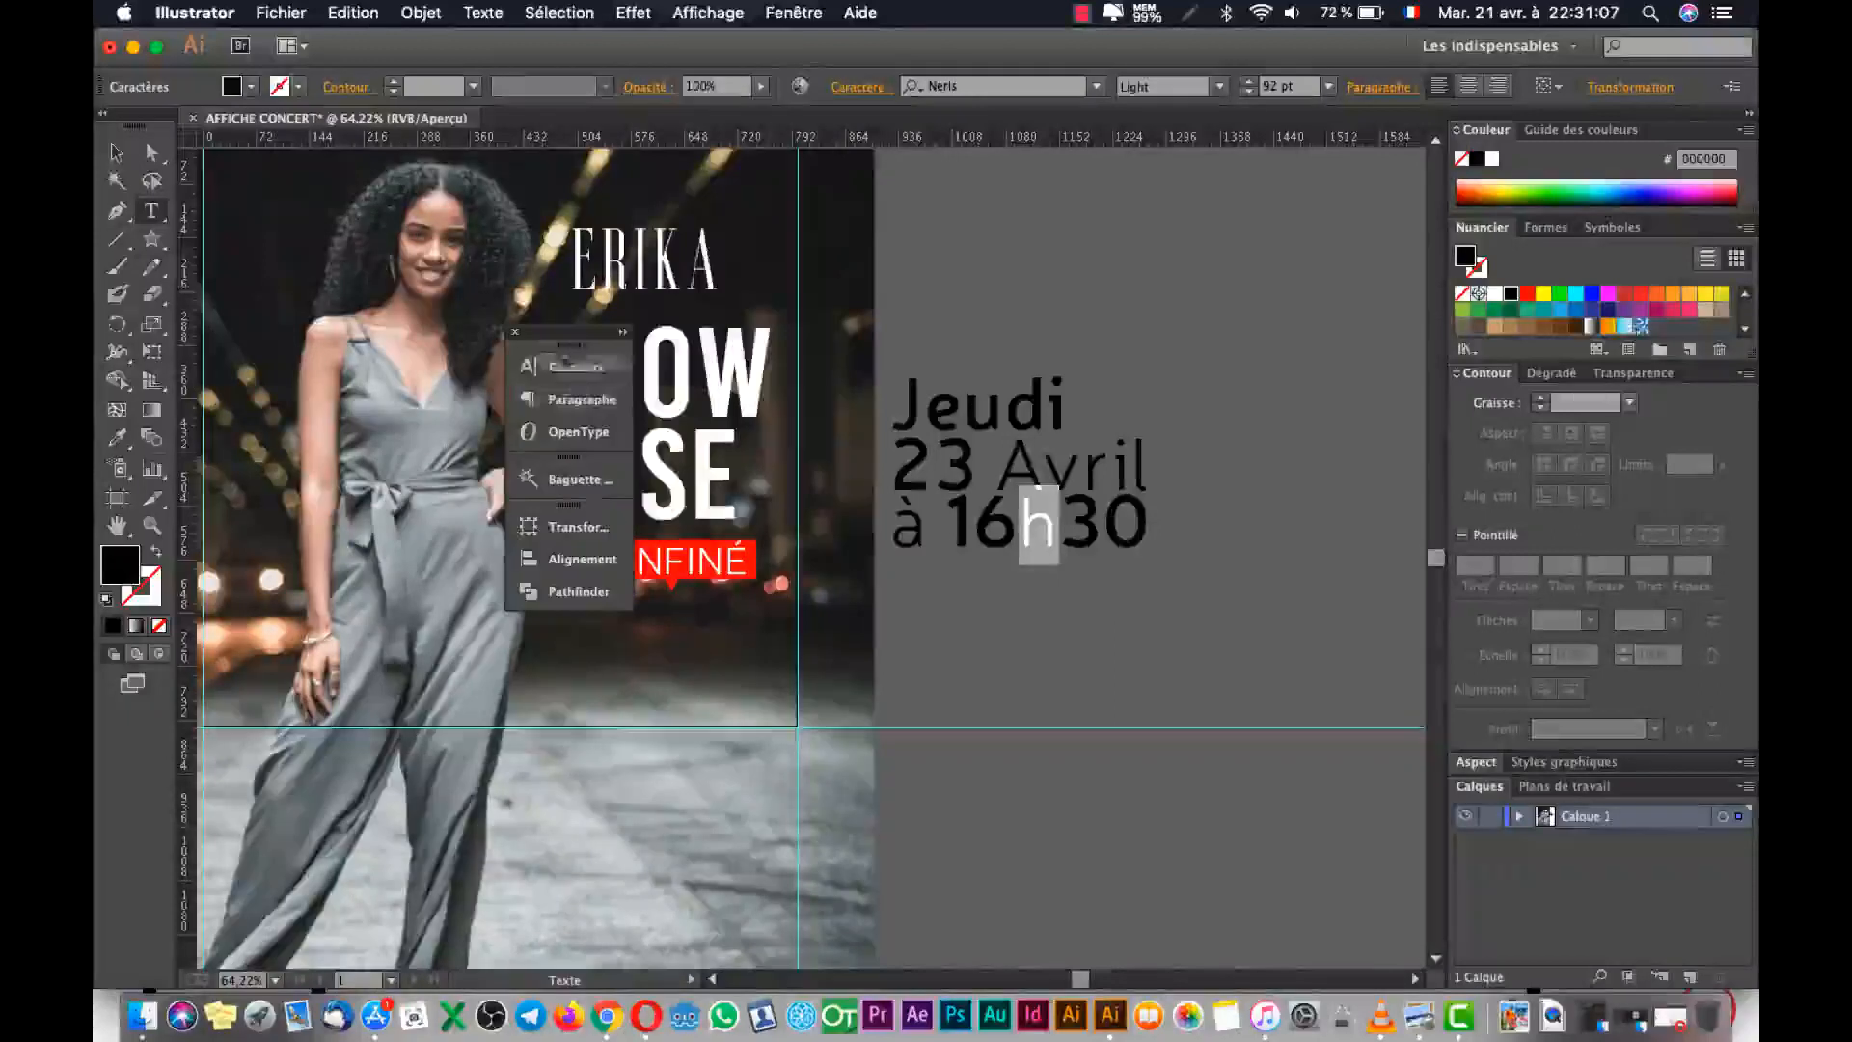
# Set the font size of the h in à 16h30 to 70 pt.
pyautogui.click(561, 371)
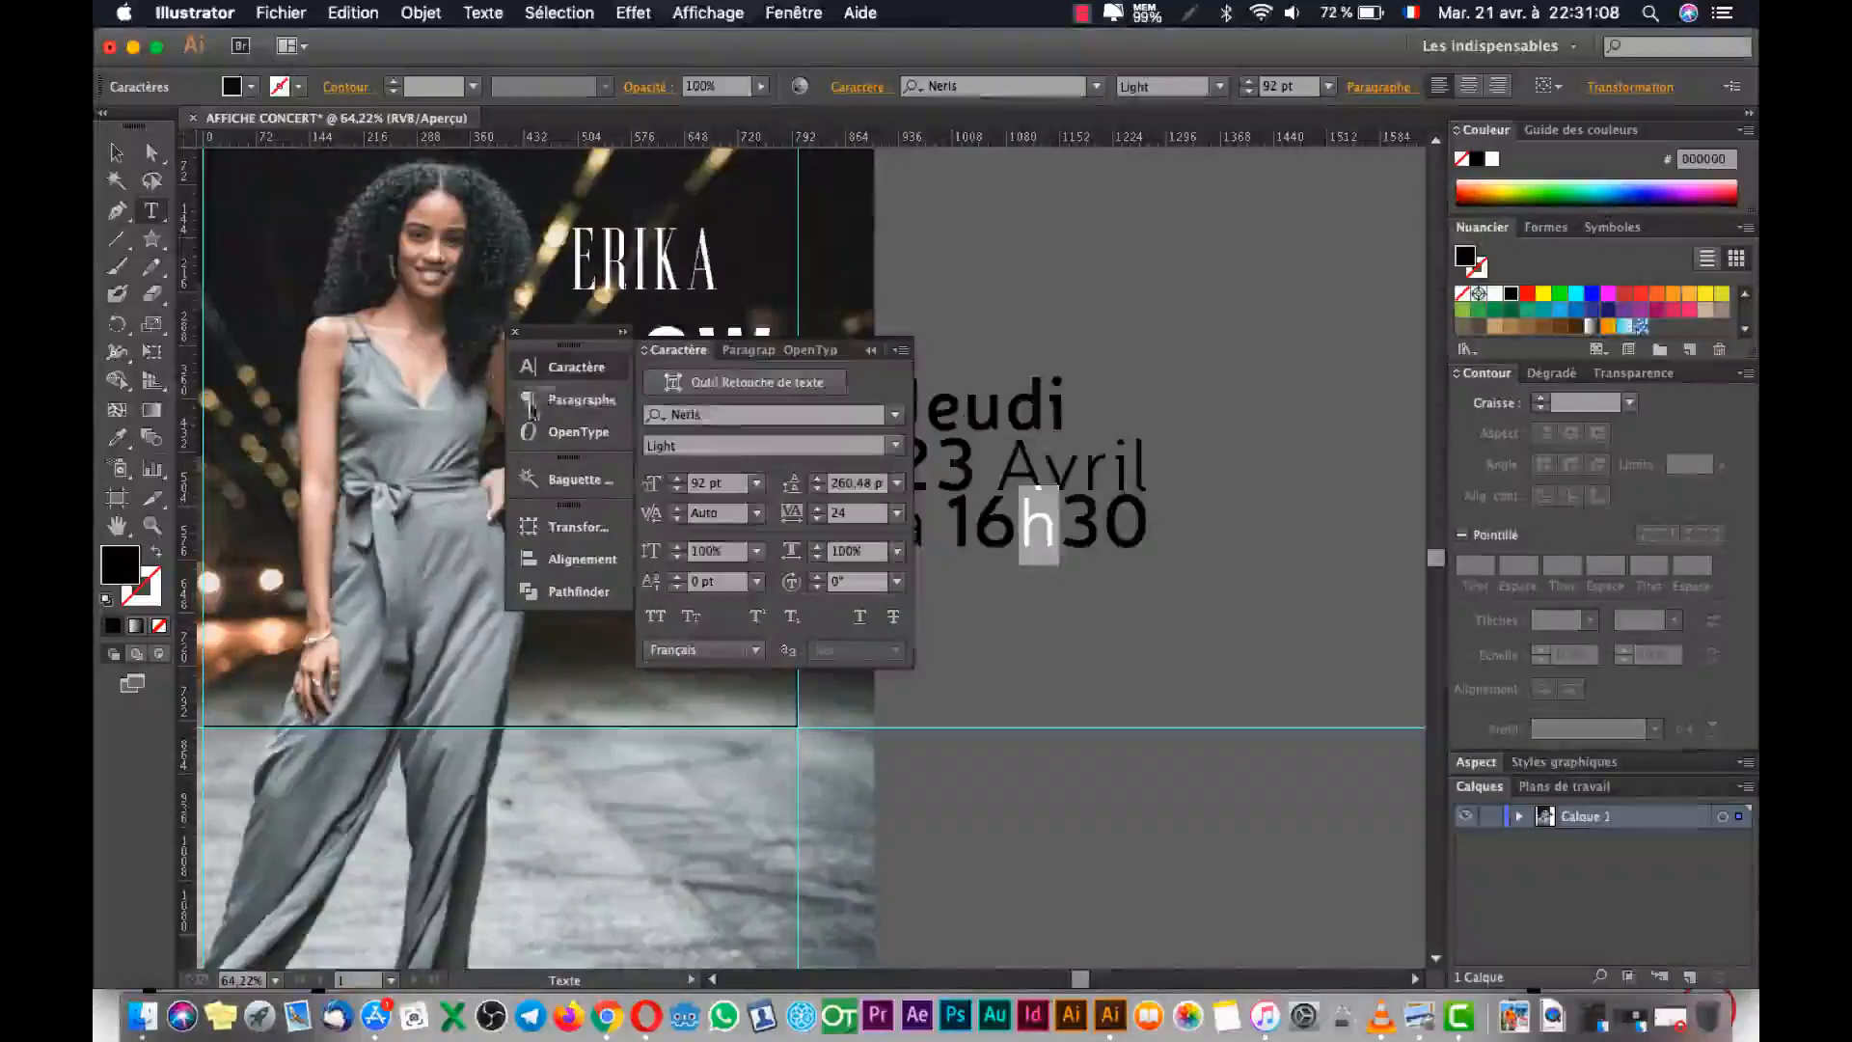
pyautogui.click(678, 496)
pyautogui.click(678, 495)
pyautogui.click(678, 496)
pyautogui.click(678, 495)
pyautogui.click(678, 496)
pyautogui.click(678, 495)
pyautogui.click(678, 495)
pyautogui.click(678, 496)
pyautogui.click(678, 496)
pyautogui.click(678, 496)
pyautogui.click(678, 496)
pyautogui.click(709, 492)
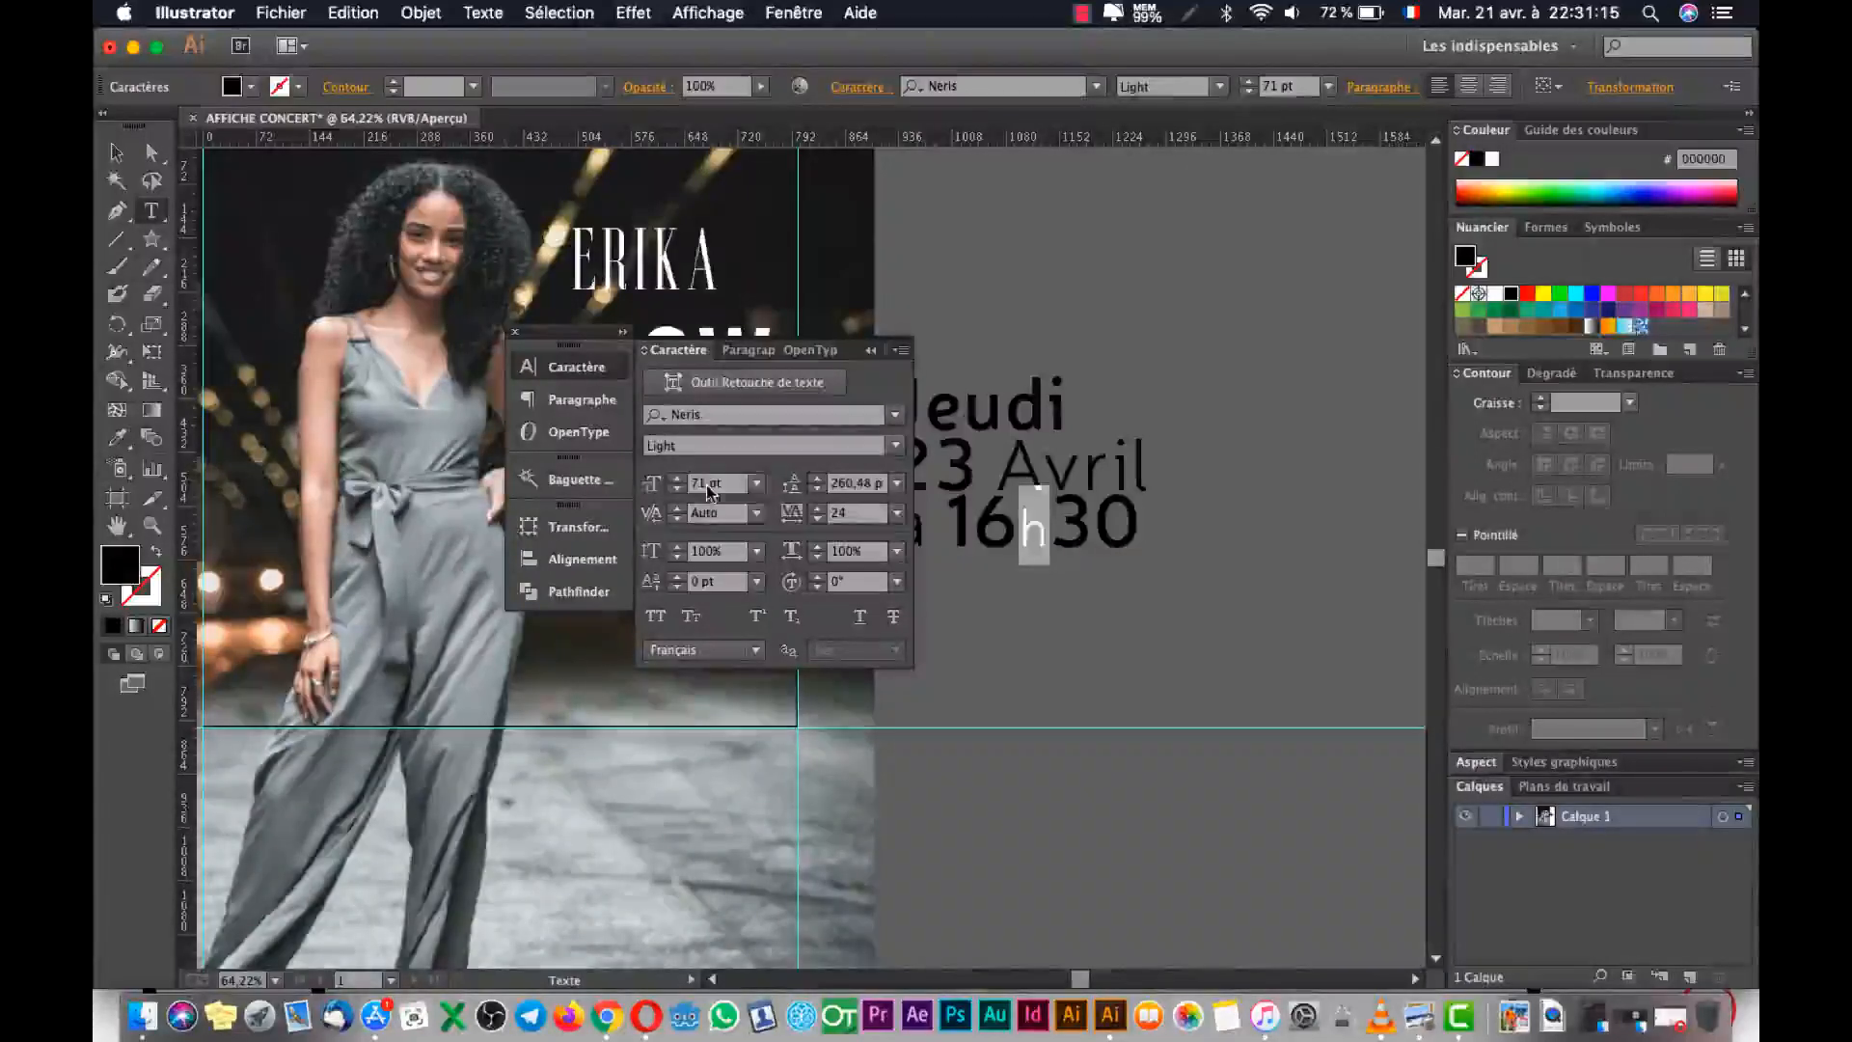
pyautogui.click(678, 496)
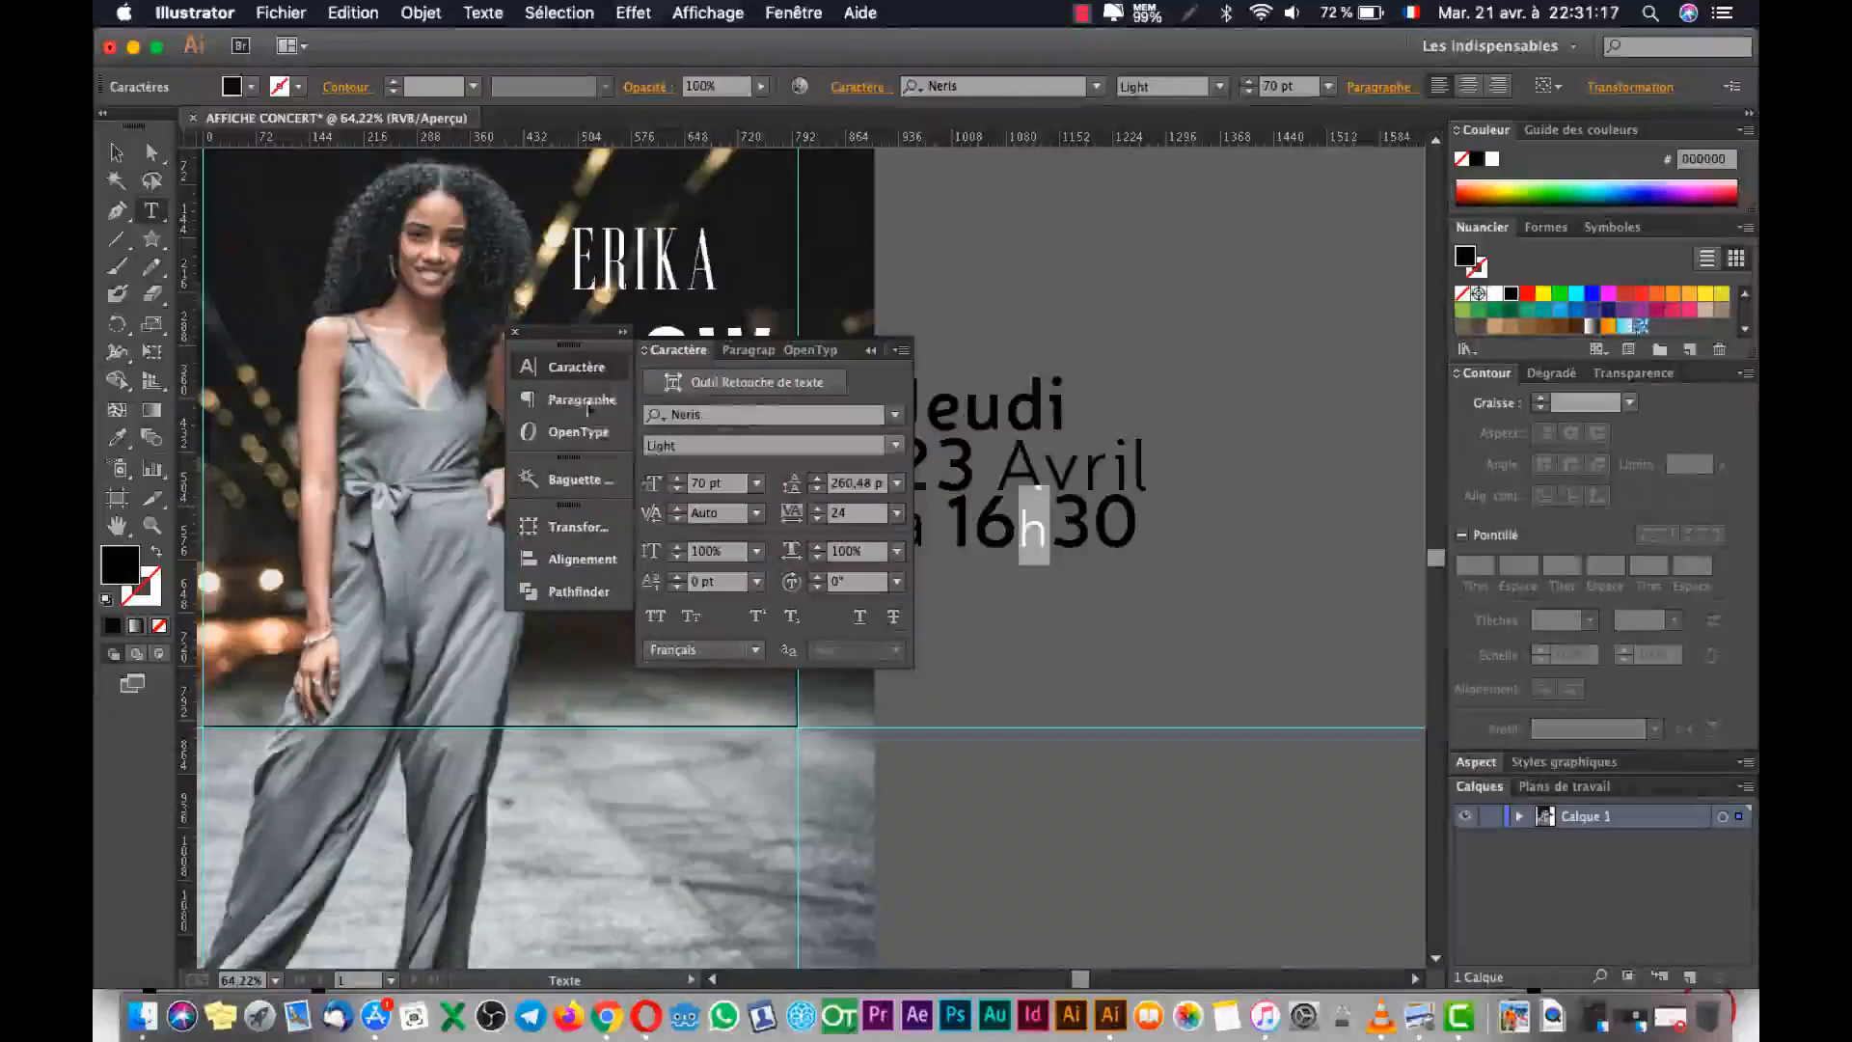
pyautogui.click(147, 141)
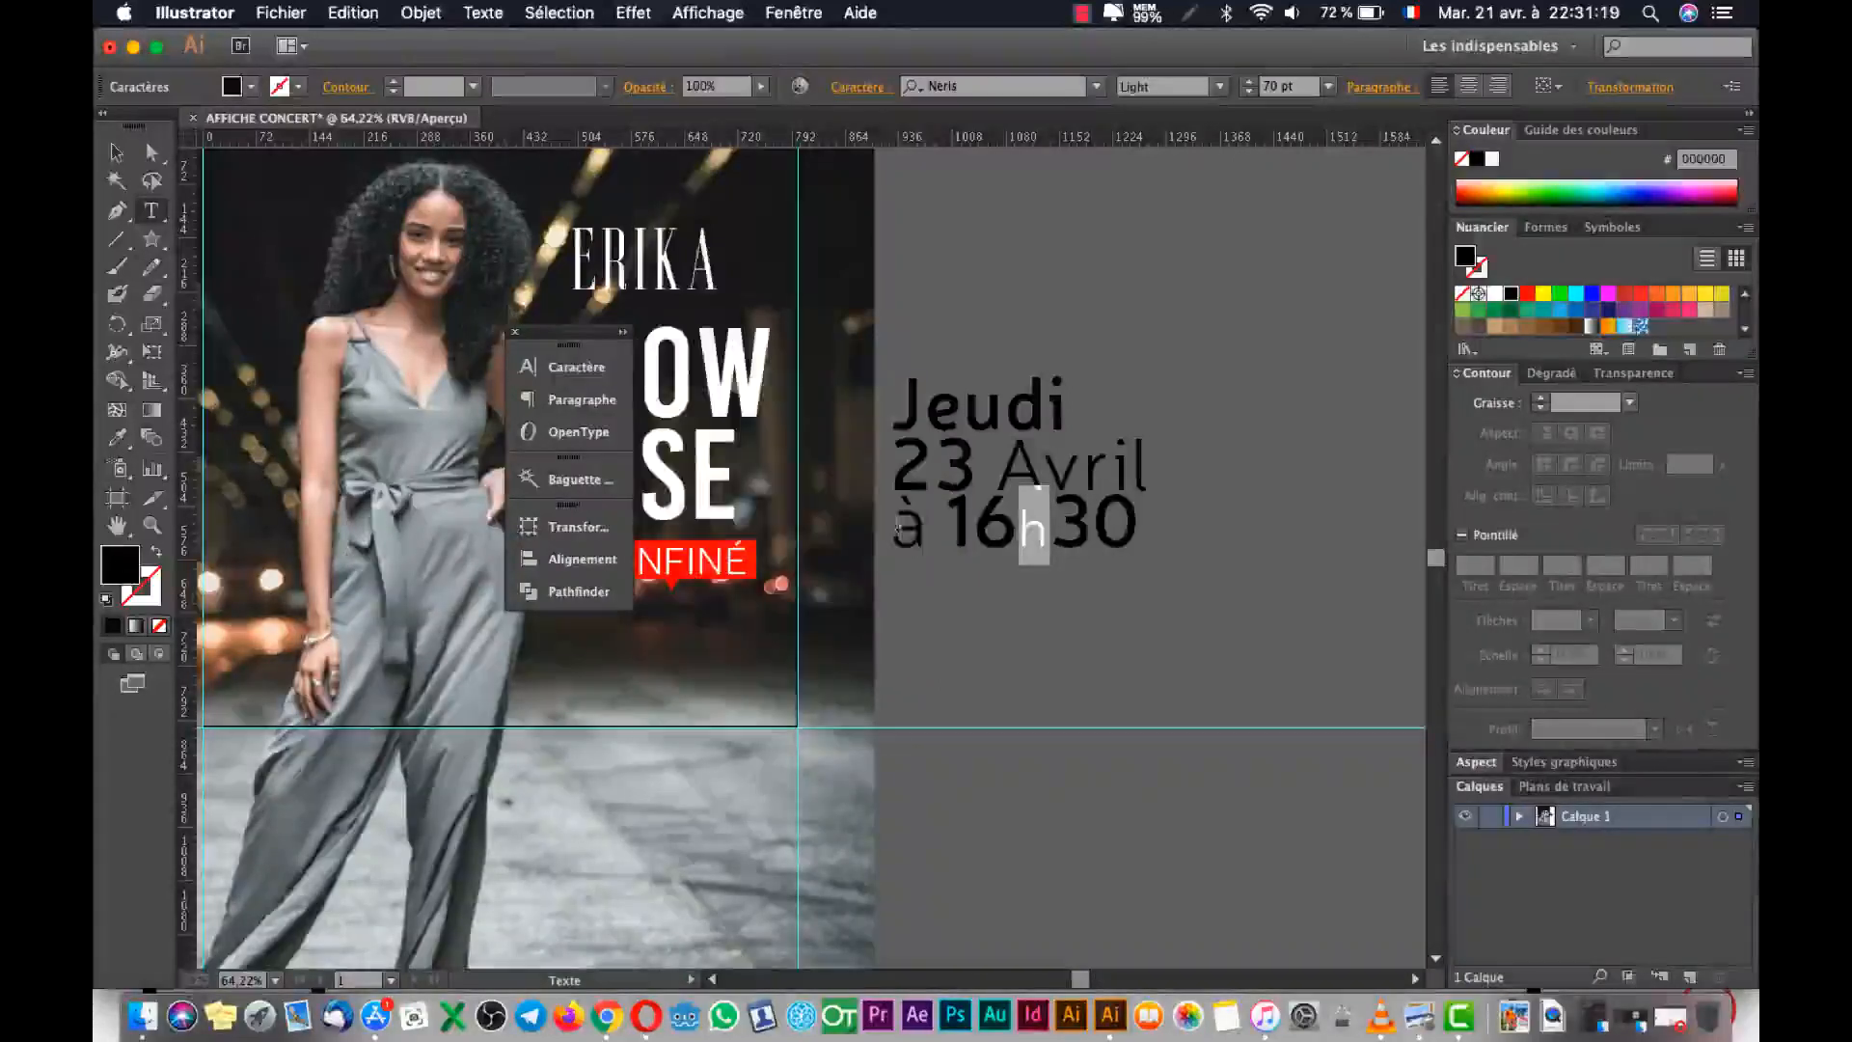
# Copy the formatting of the h onto the à in the time line with the Eyedropper.
pyautogui.moveTo(917, 525); pyautogui.dragTo(885, 524)
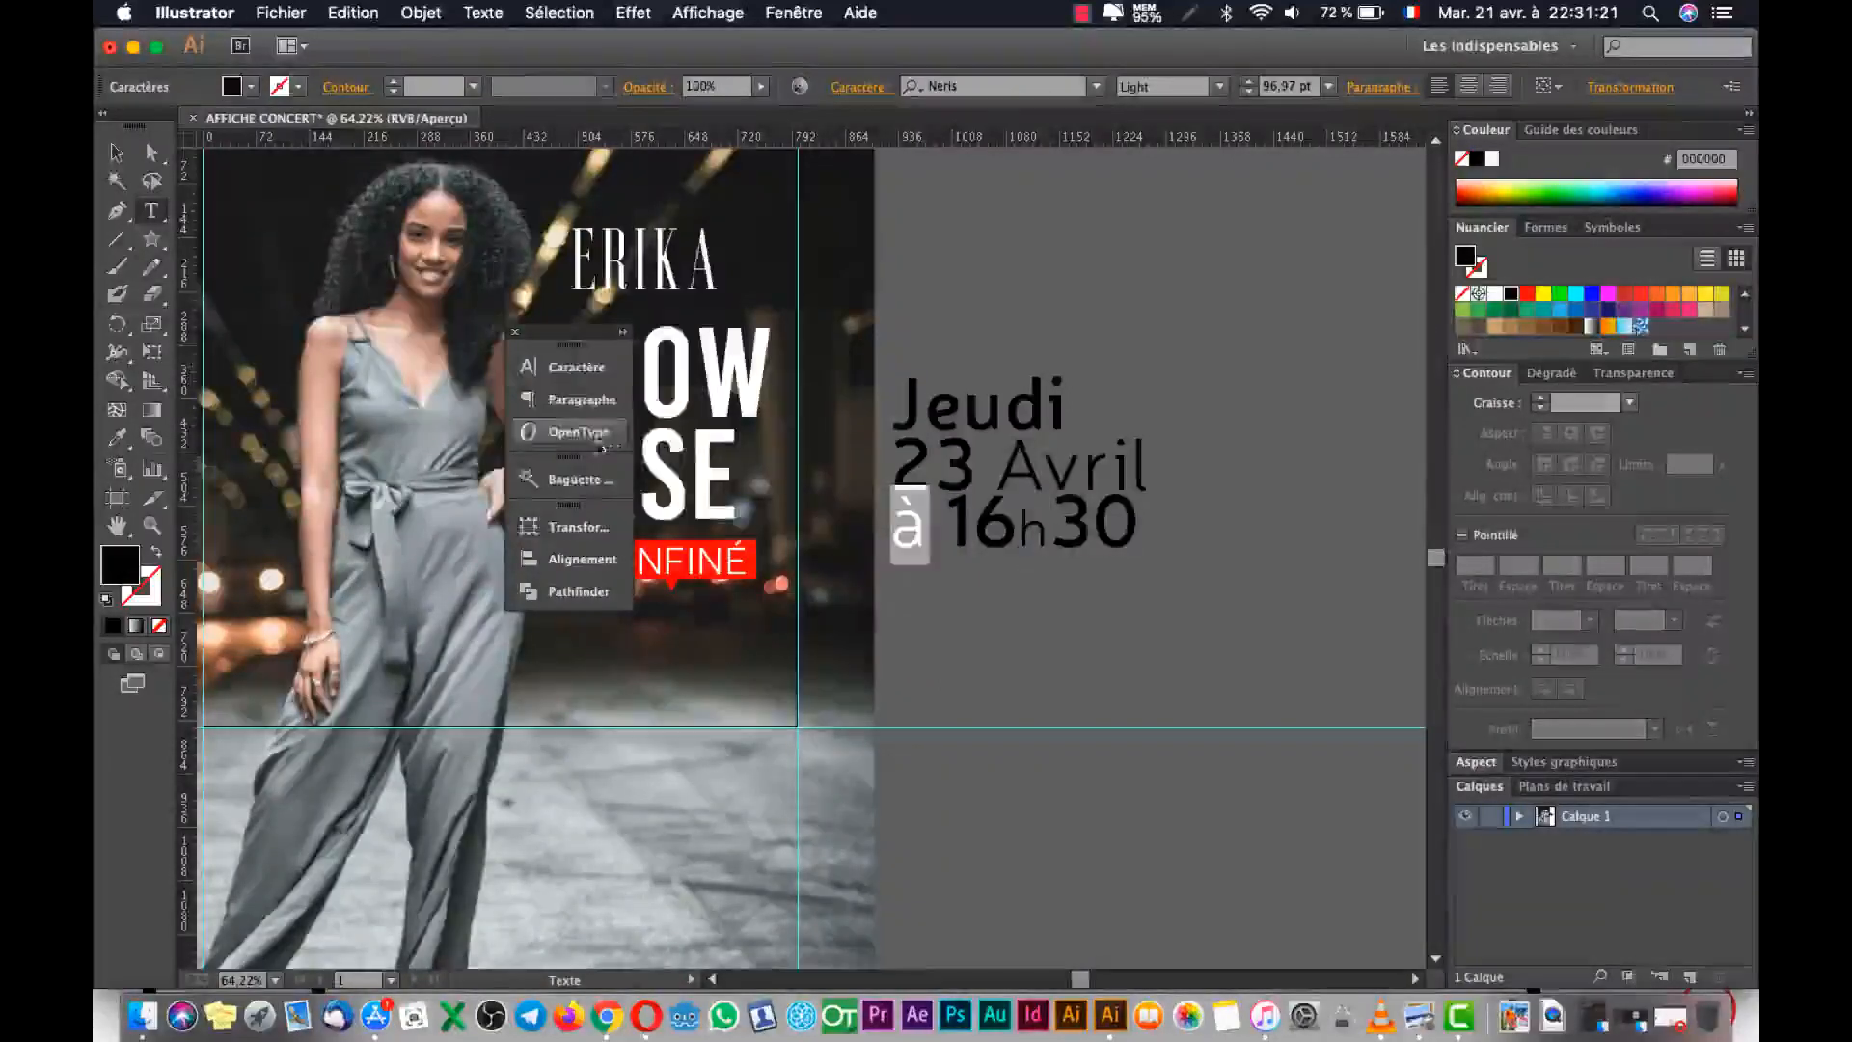
pyautogui.click(116, 437)
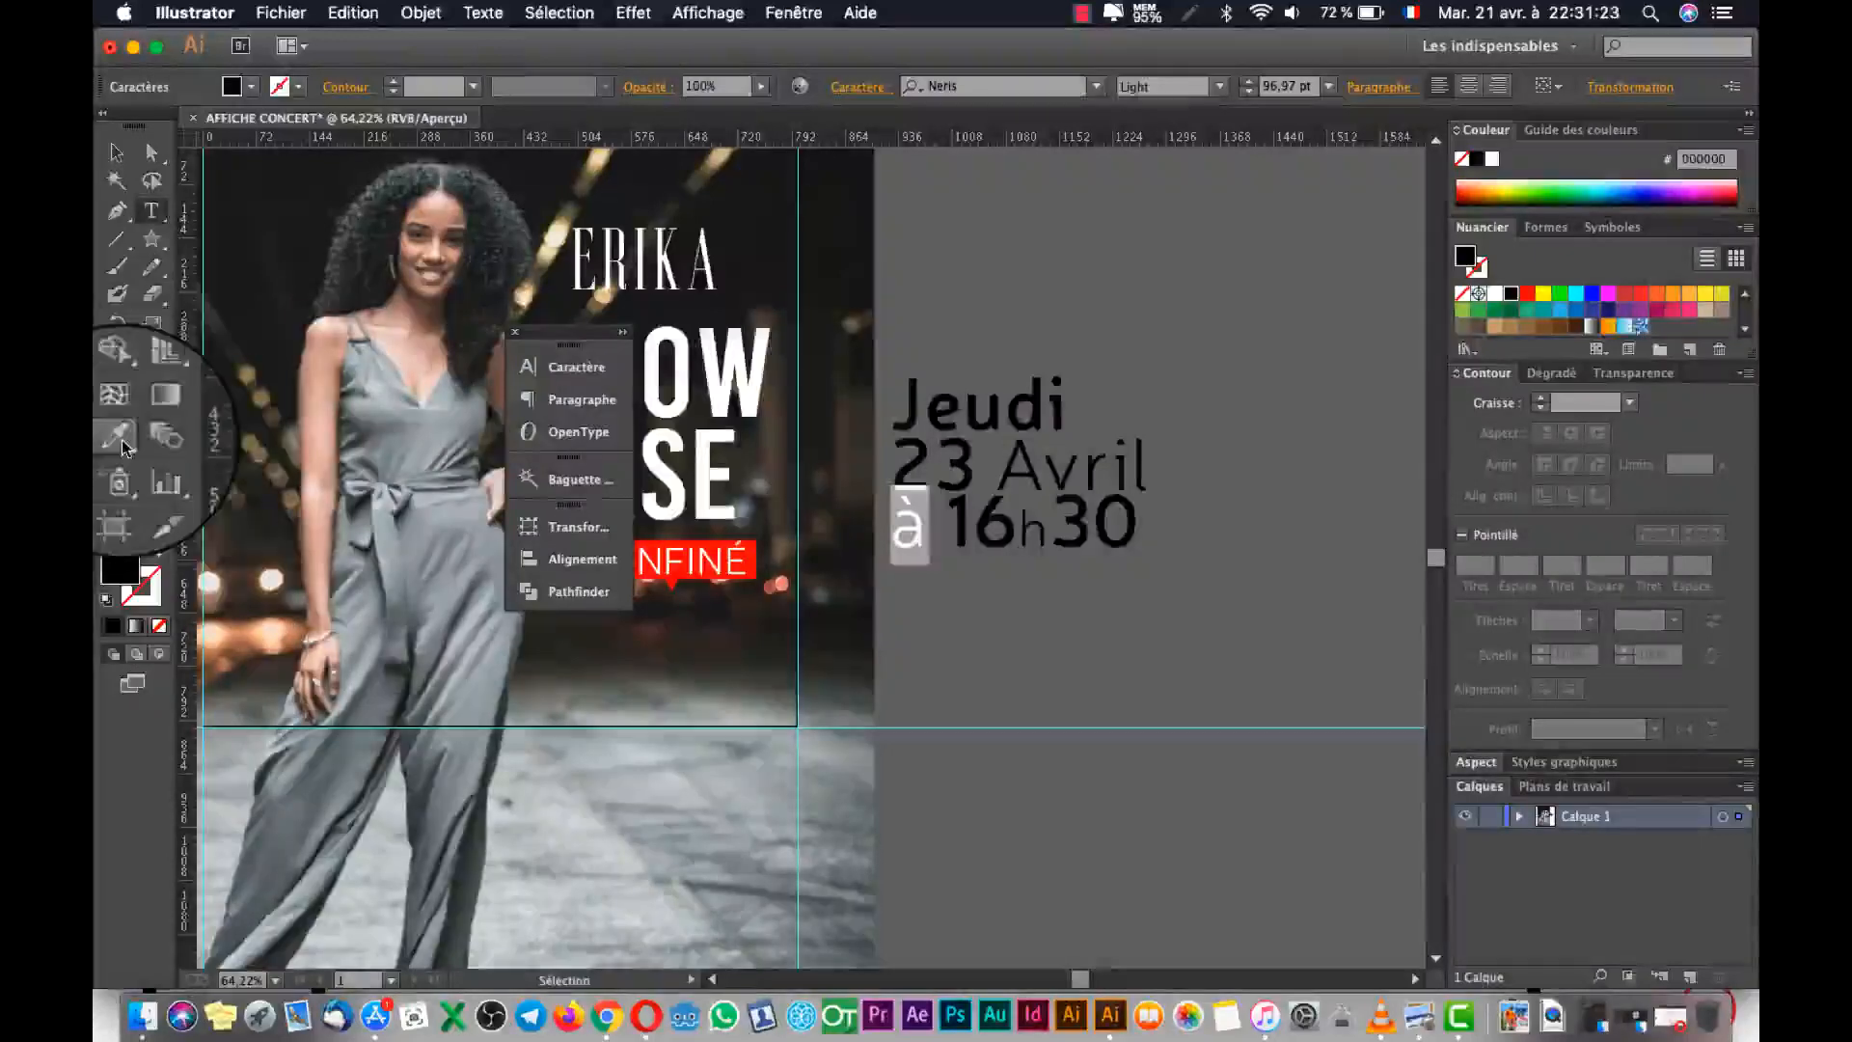
pyautogui.click(1046, 529)
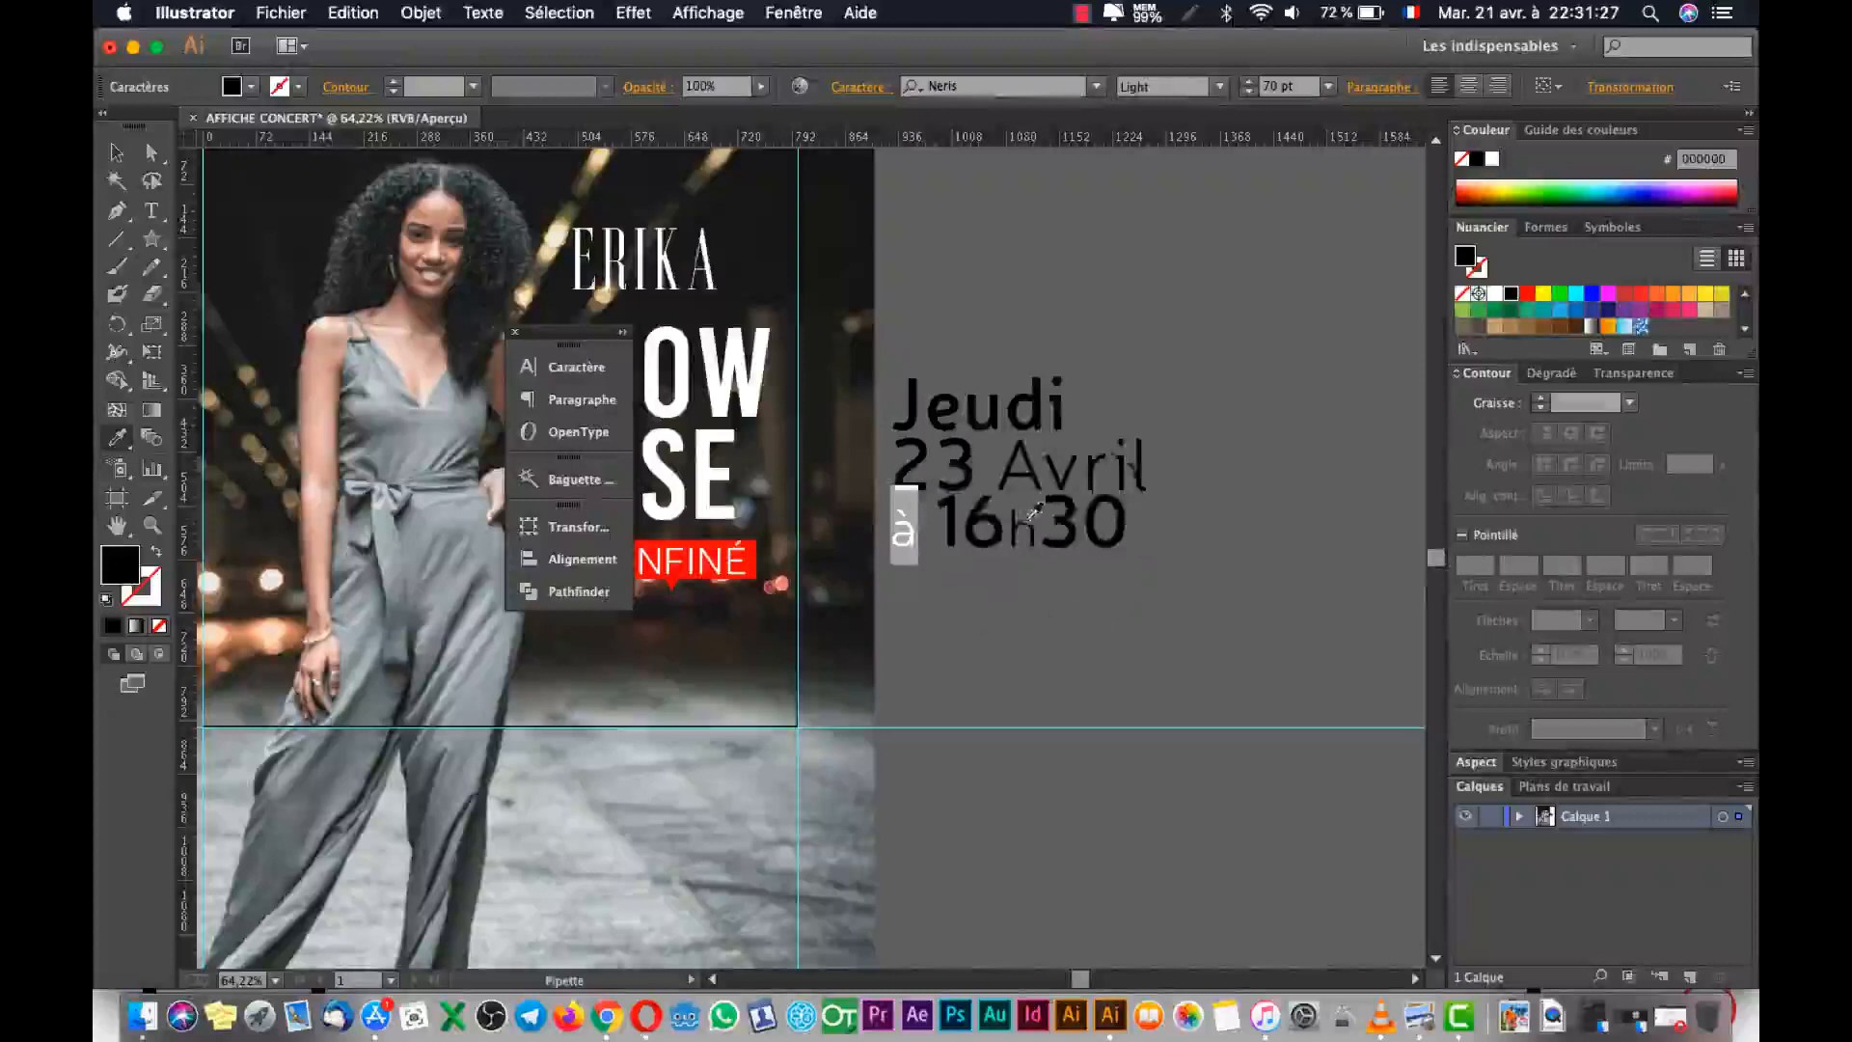
pyautogui.click(114, 446)
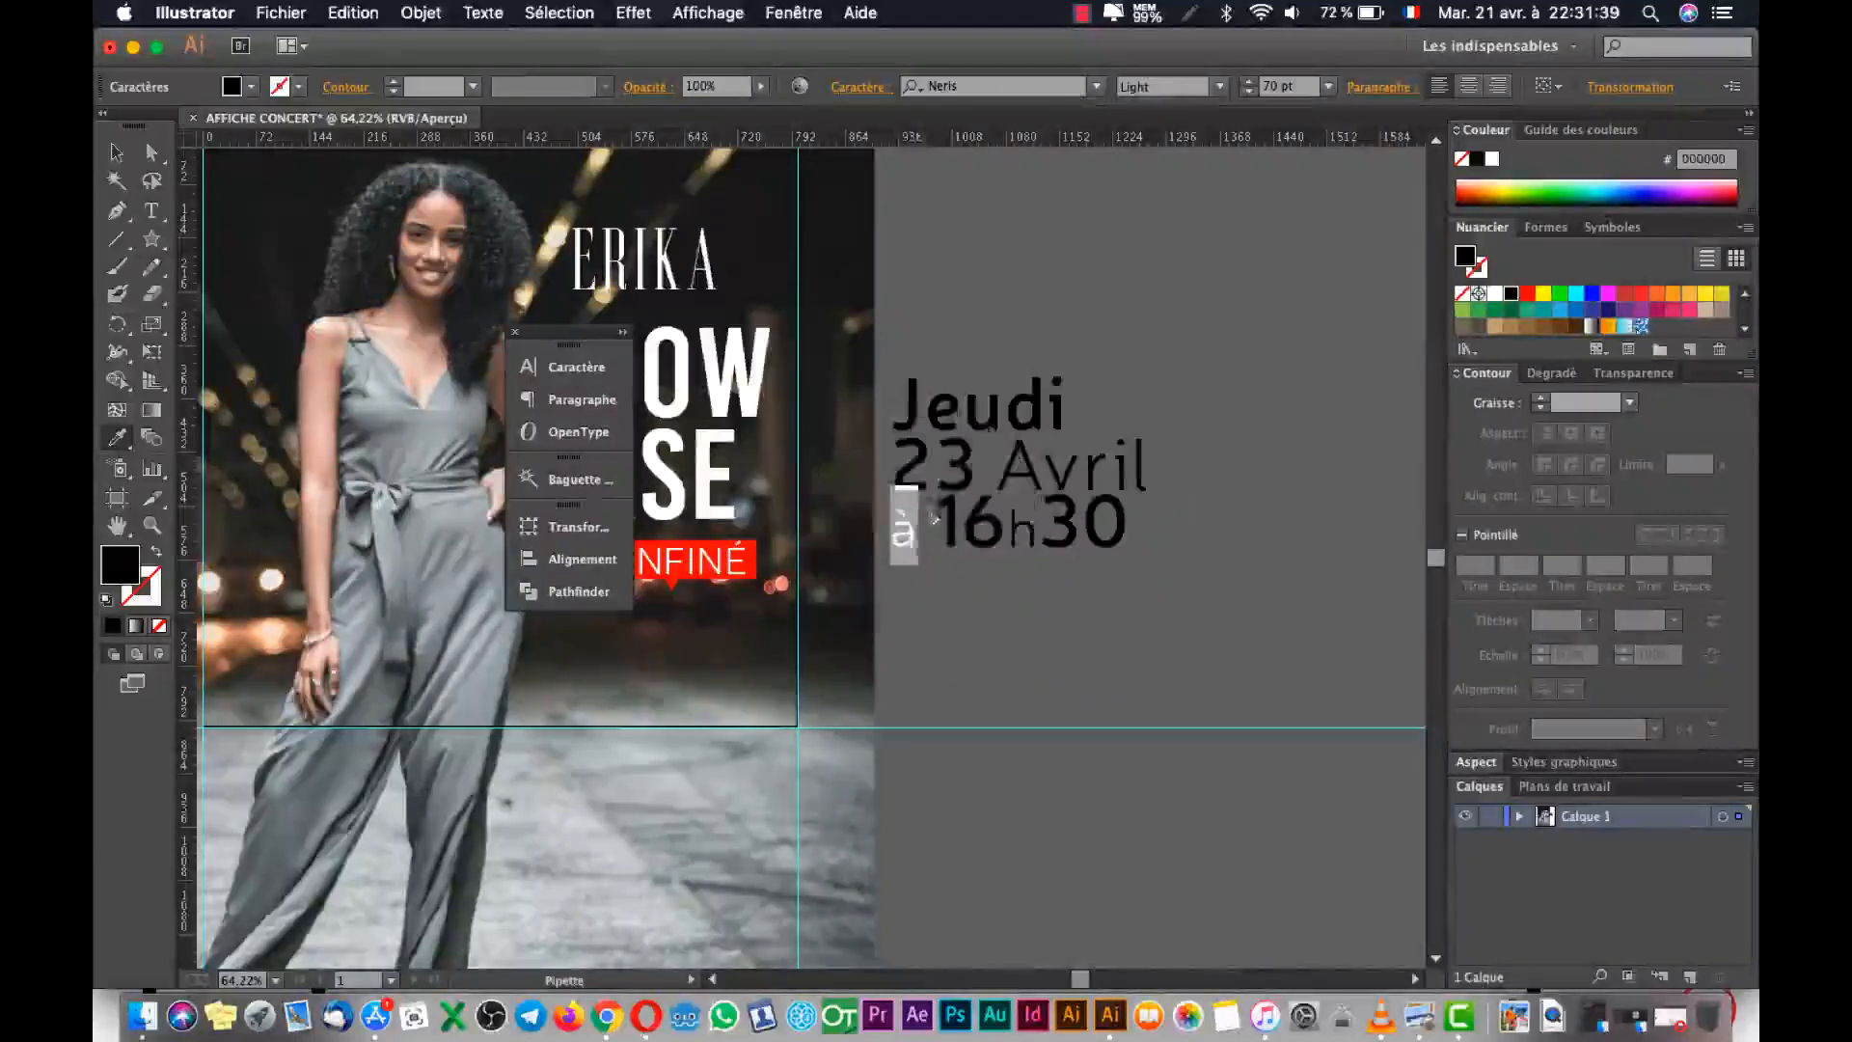
pyautogui.click(115, 152)
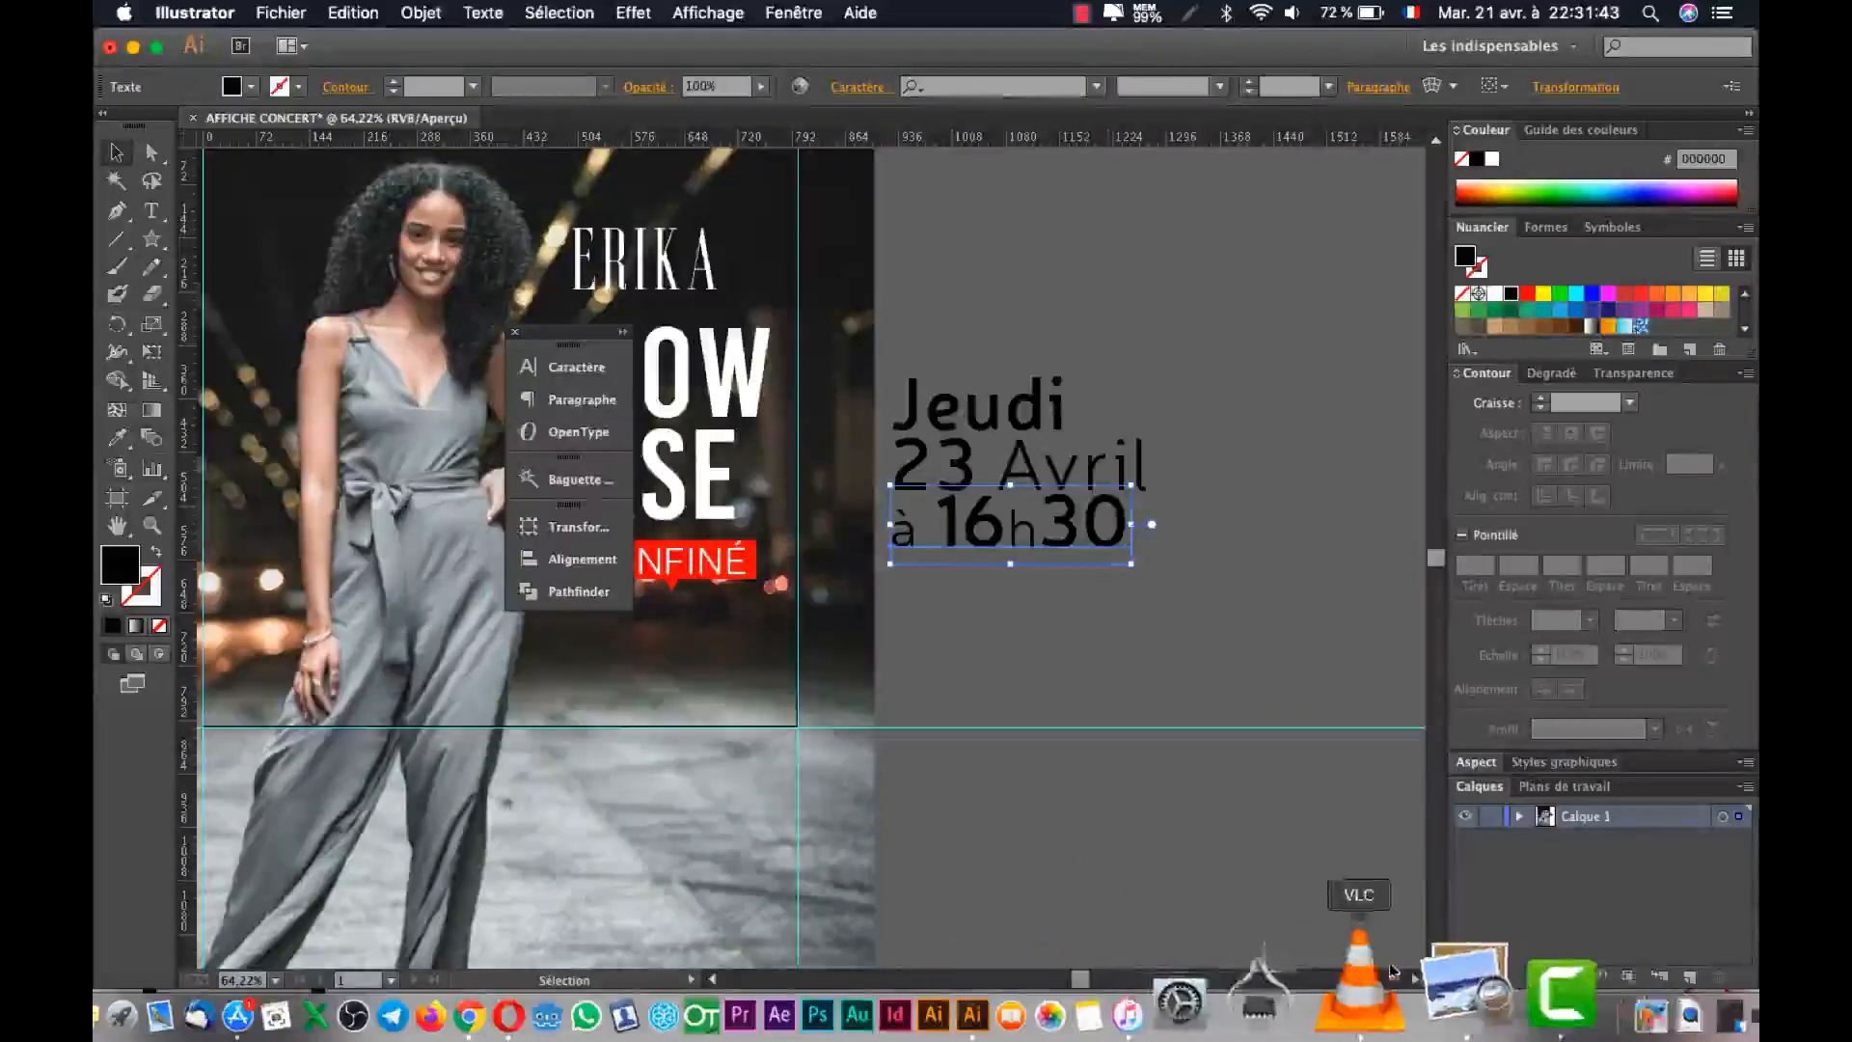
# Compare the day's size with the reference poster and enlarge the Jeudi text to 141 pt.
pyautogui.click(1430, 985)
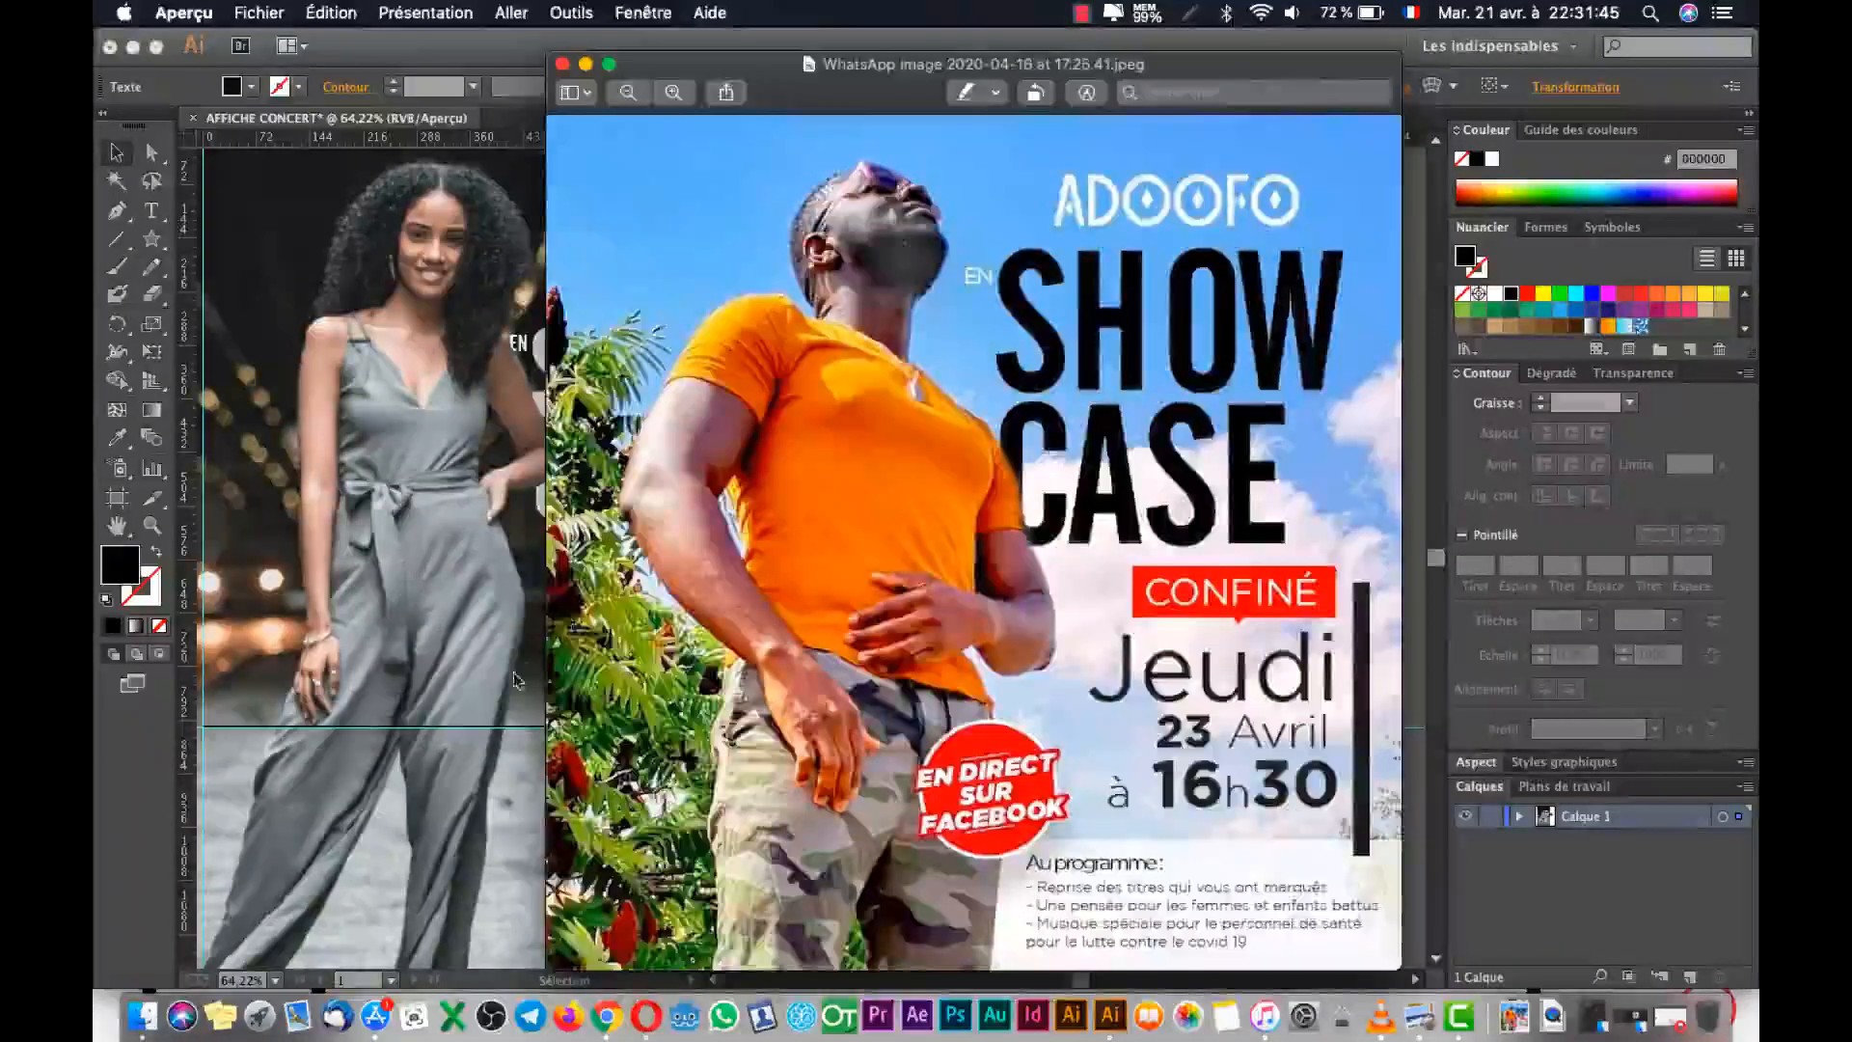
pyautogui.press('super+Tab')
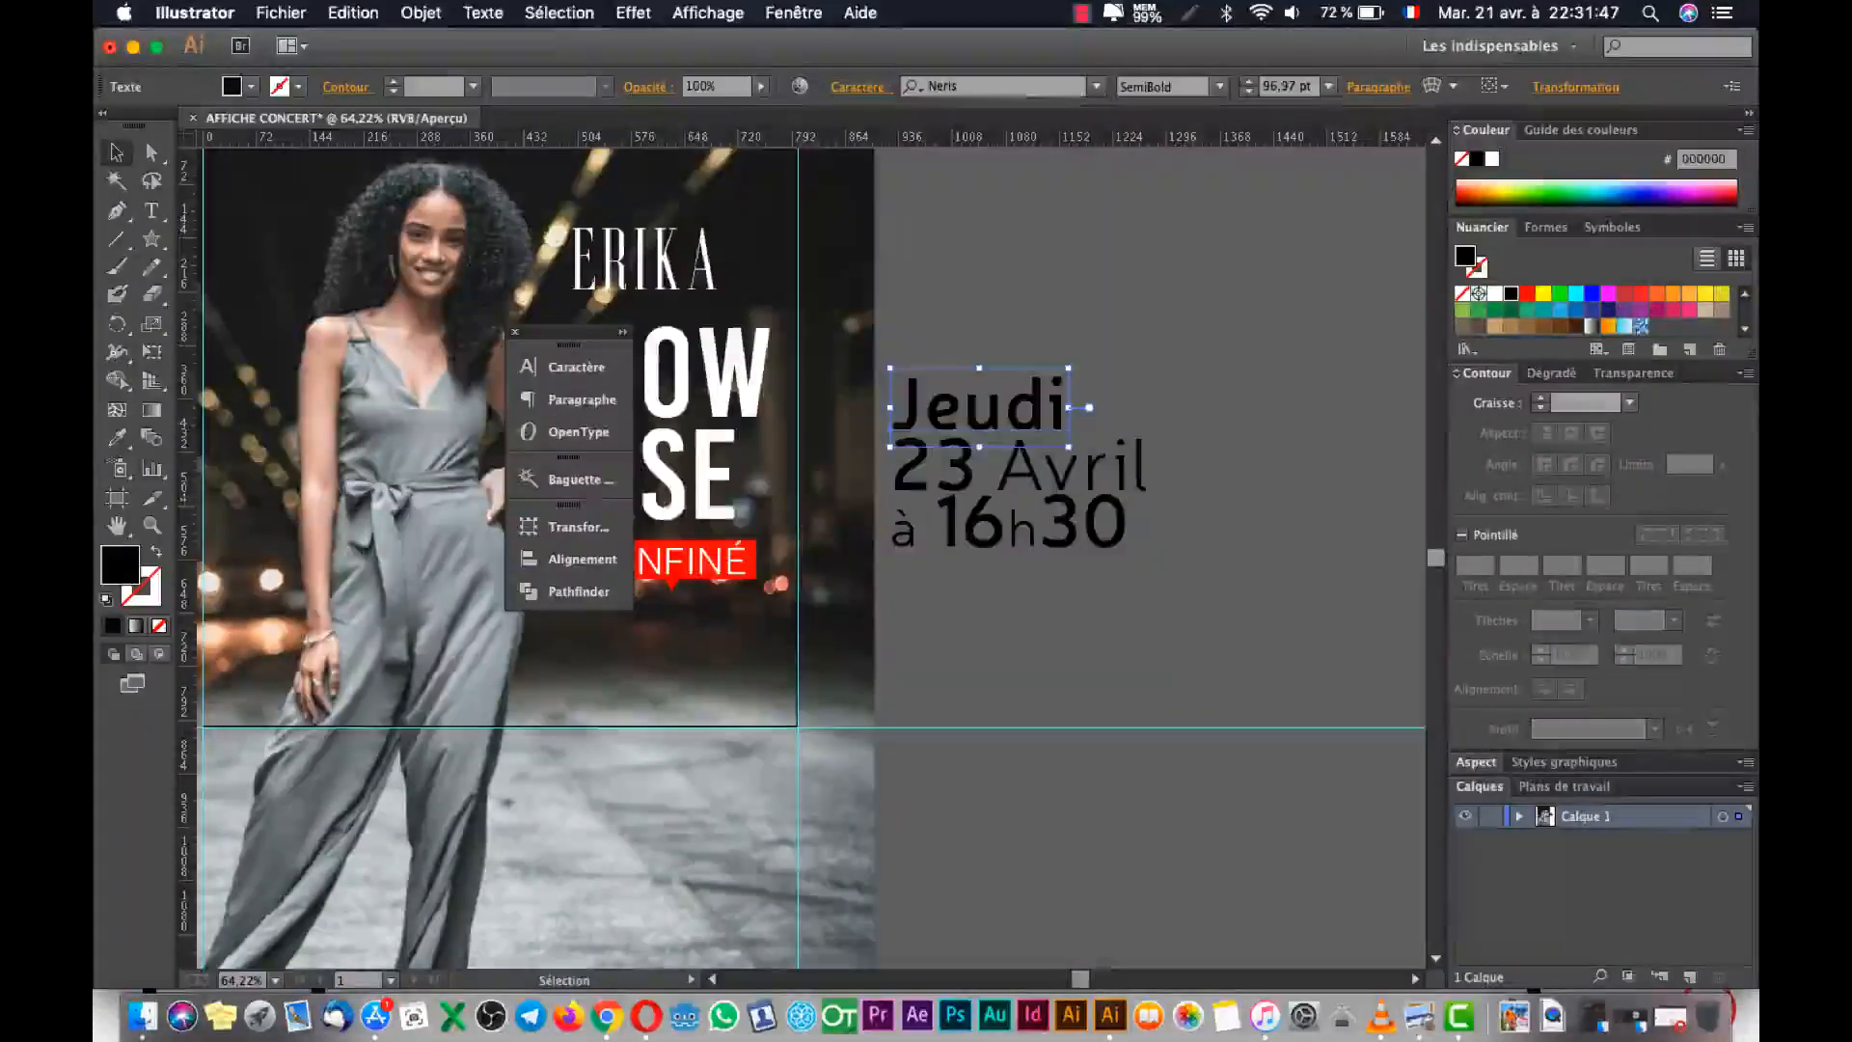
pyautogui.click(575, 367)
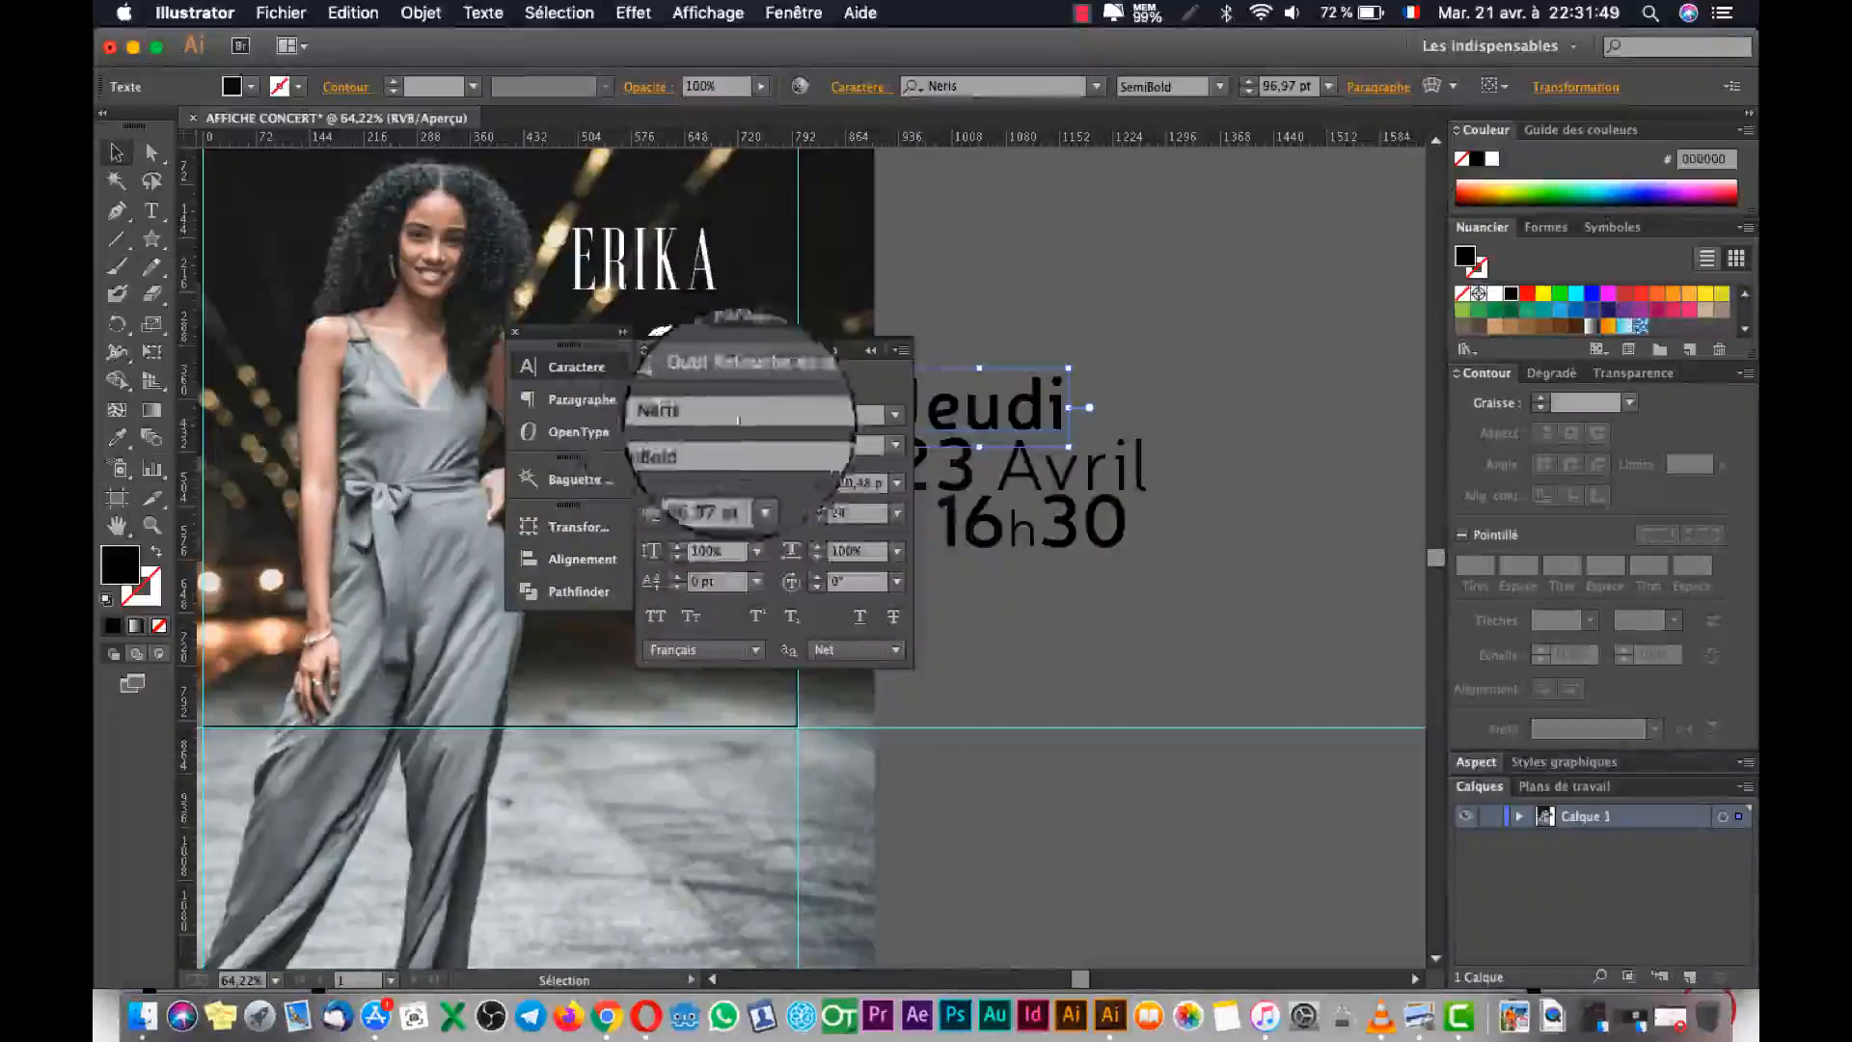
pyautogui.click(679, 485)
pyautogui.click(679, 482)
pyautogui.click(679, 481)
pyautogui.click(679, 482)
pyautogui.moveTo(679, 484); pyautogui.dragTo(679, 484)
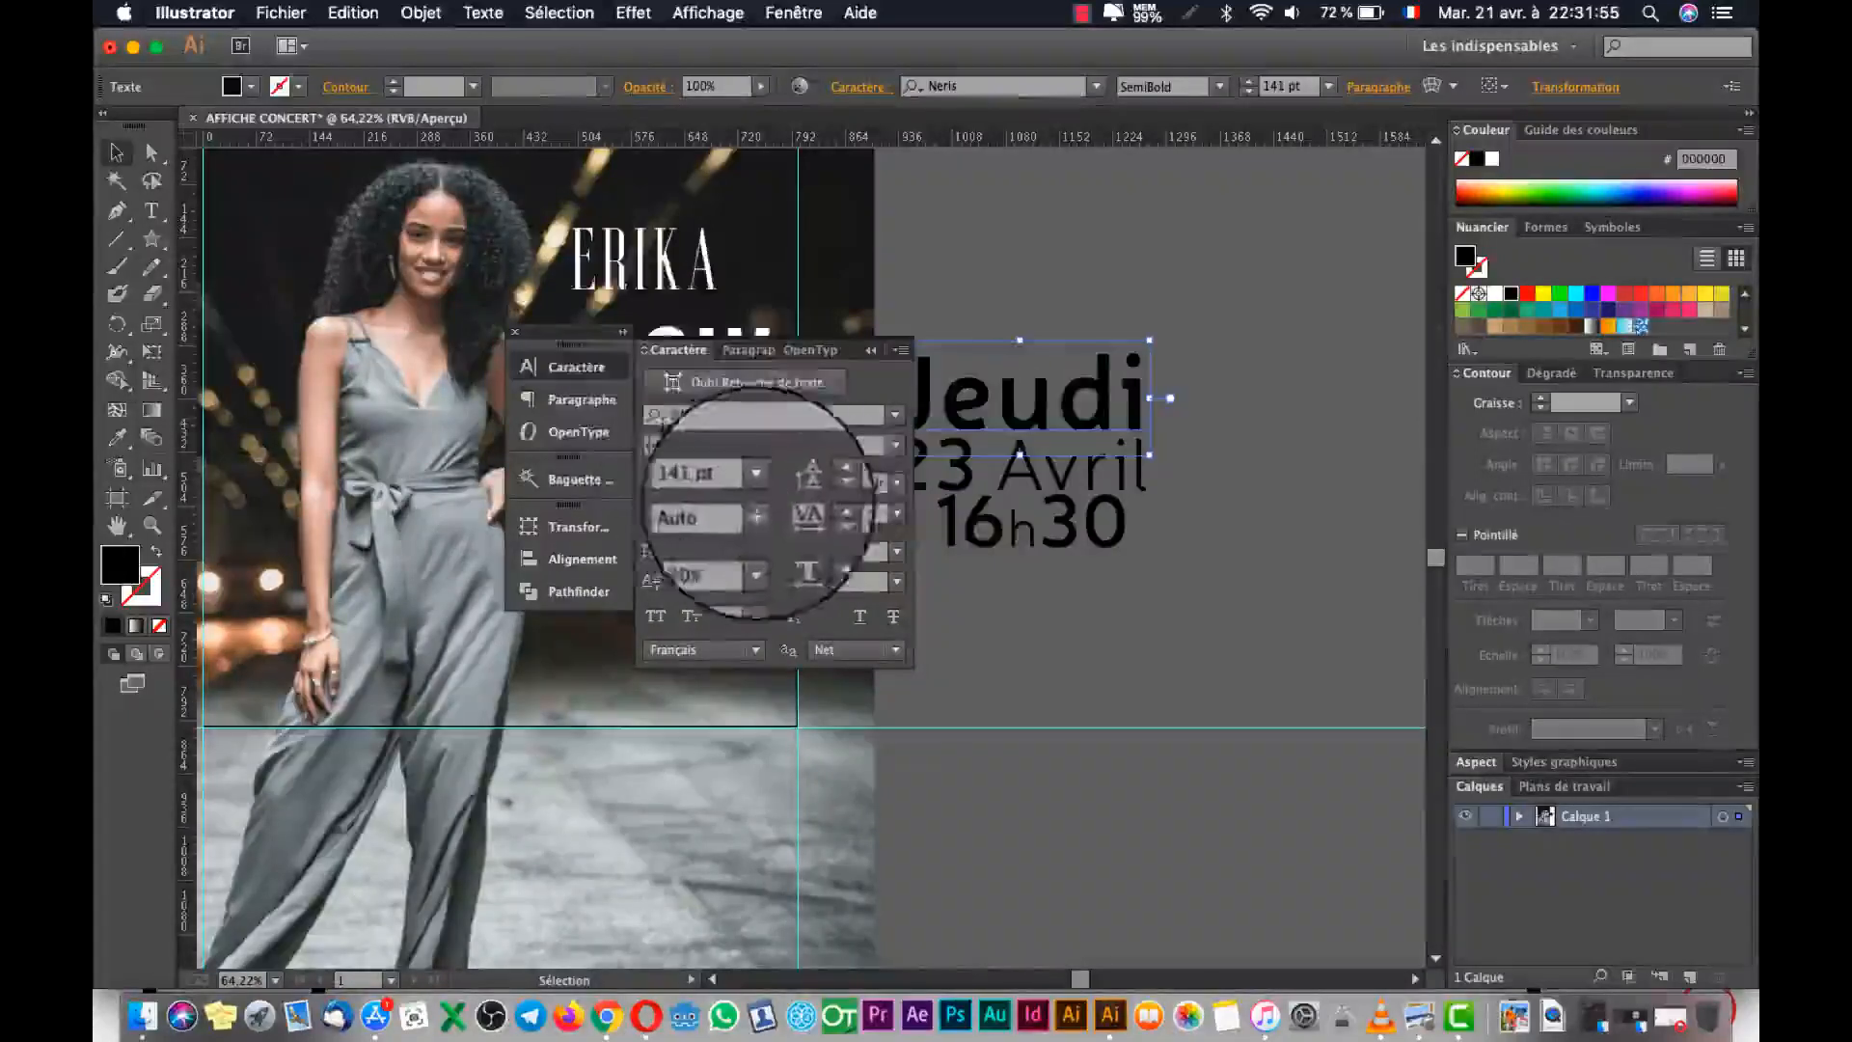
pyautogui.click(565, 374)
pyautogui.click(1251, 777)
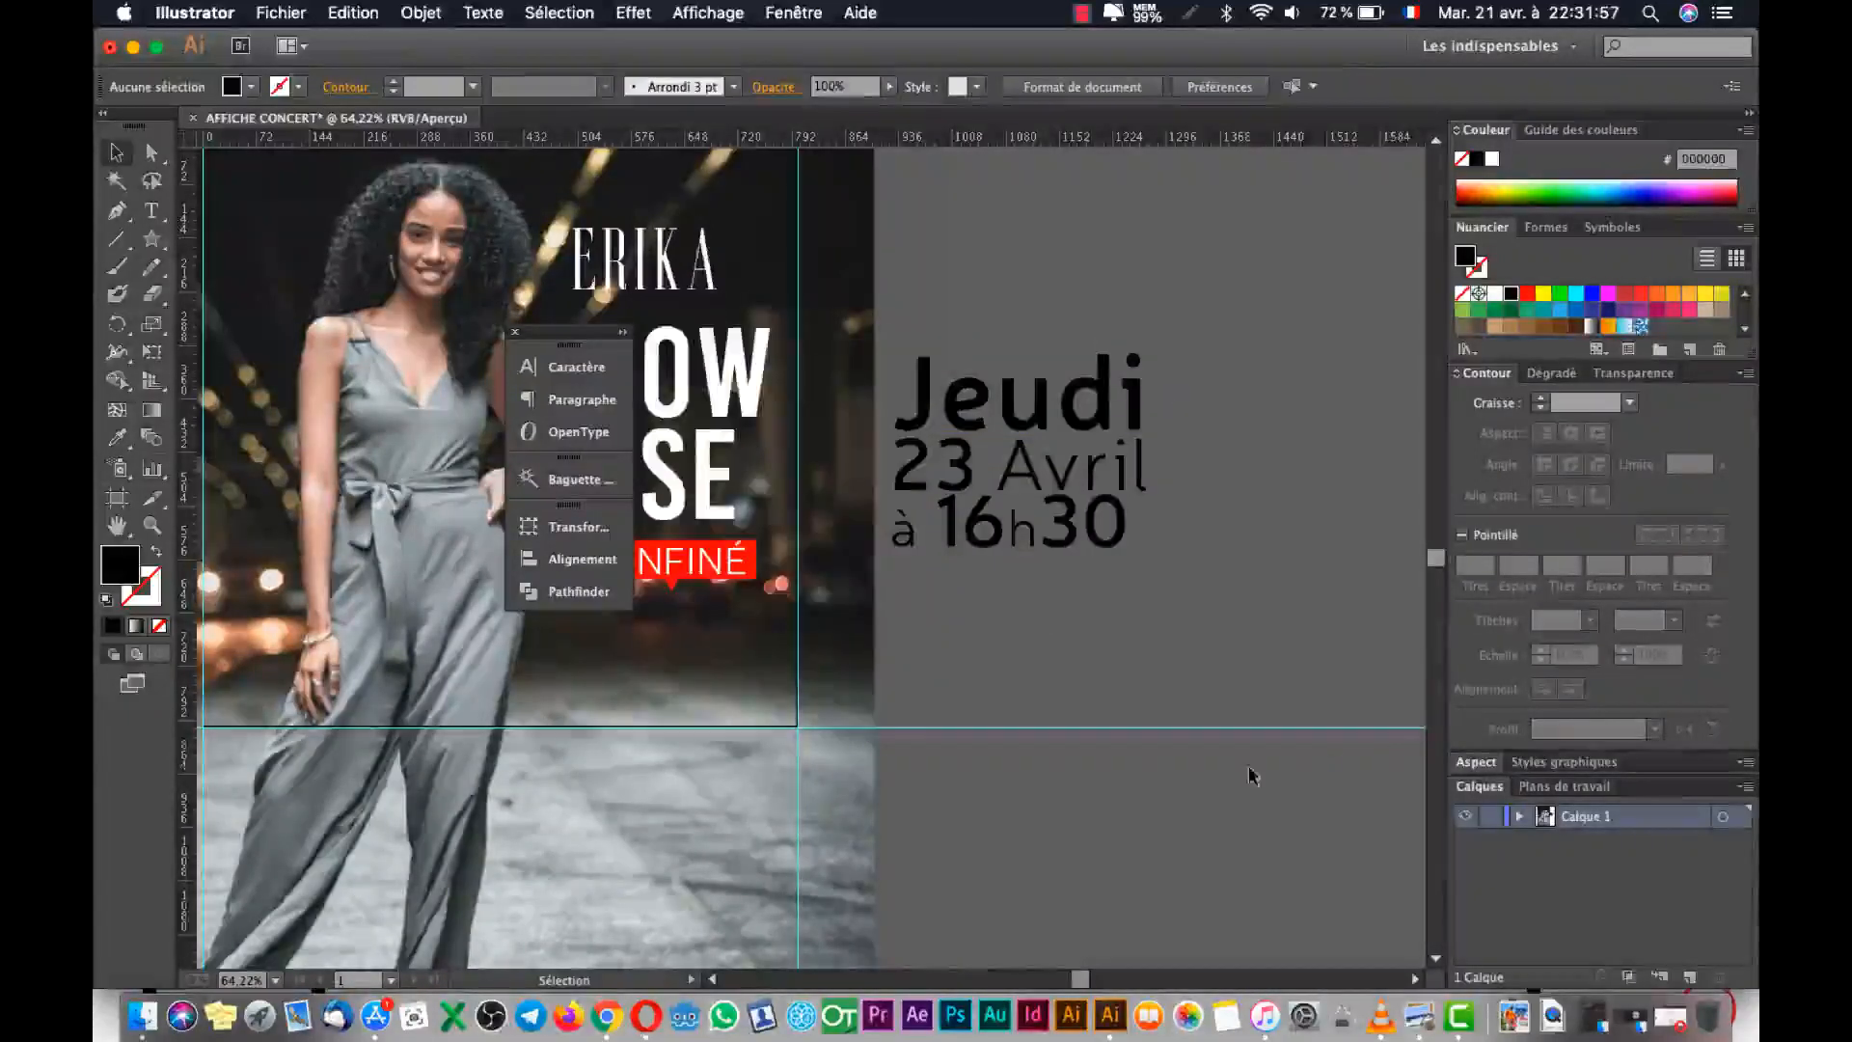
# Align the three date lines along their right edges as in the reference poster and shift the à 16h30 line slightly down.
pyautogui.click(1419, 1015)
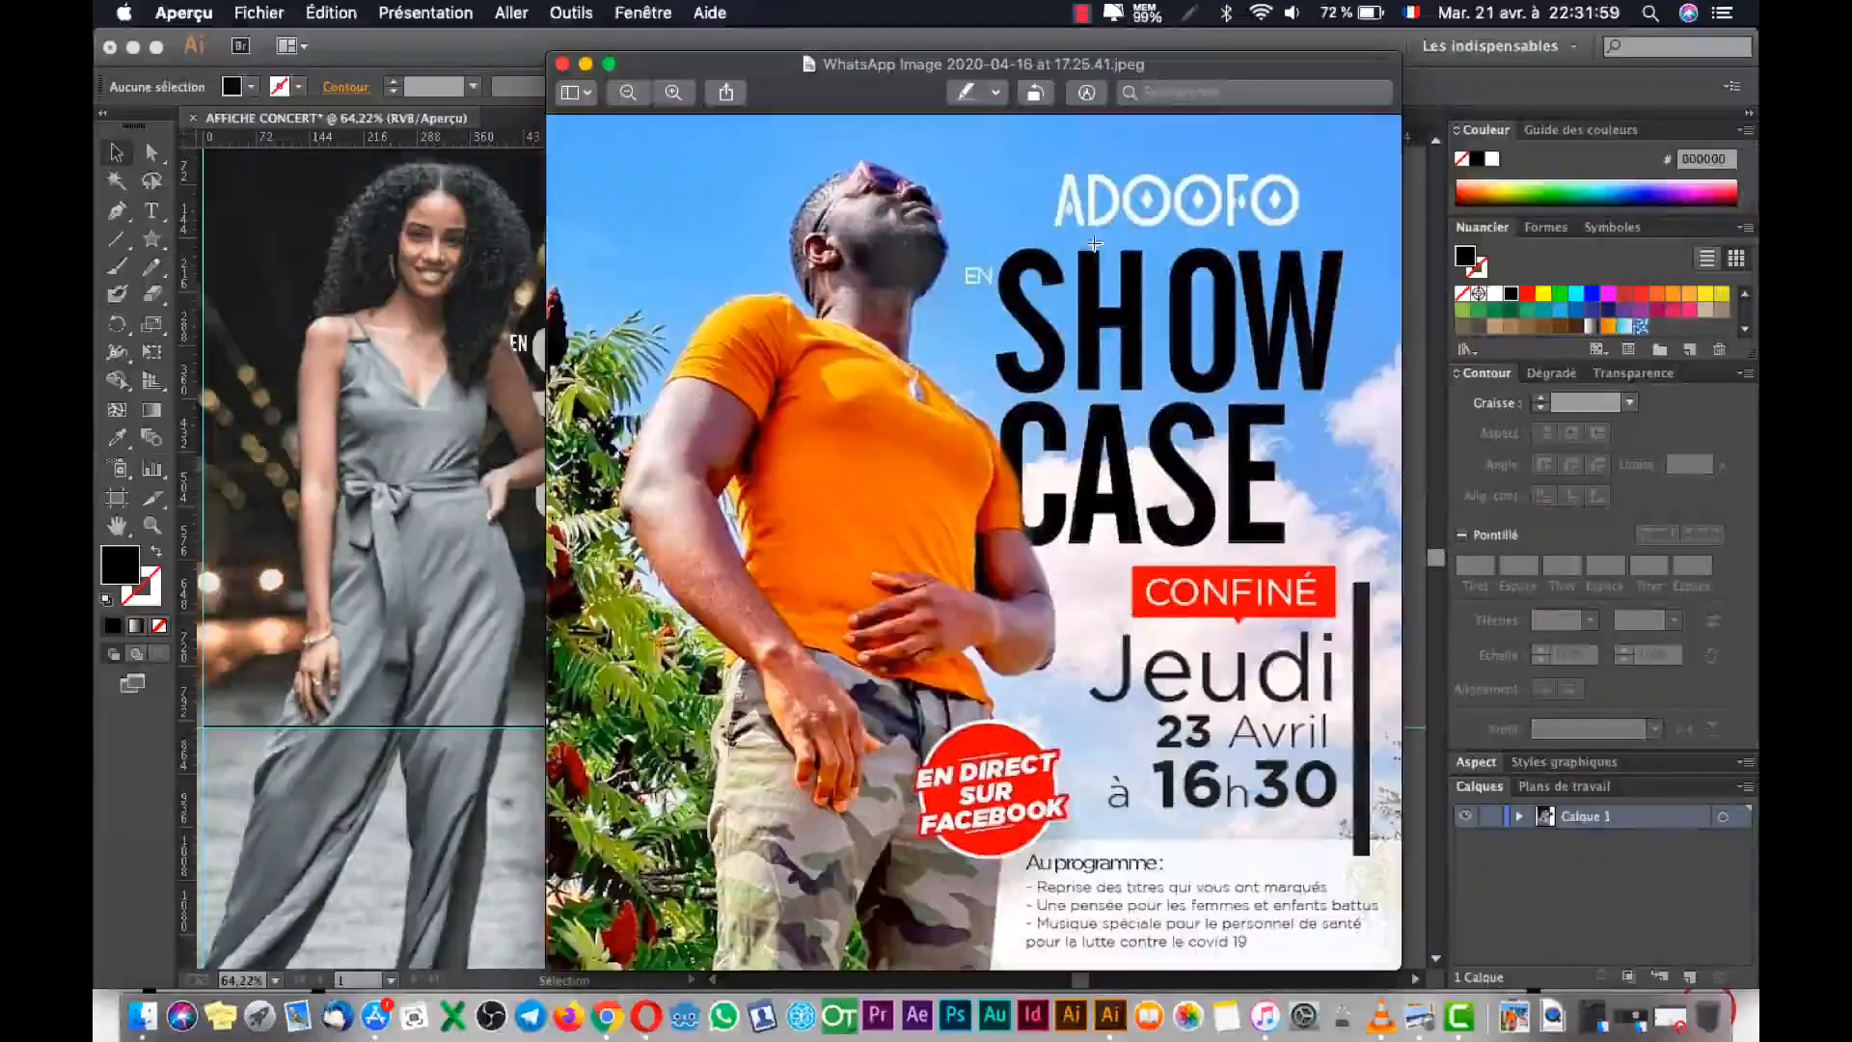
pyautogui.click(502, 666)
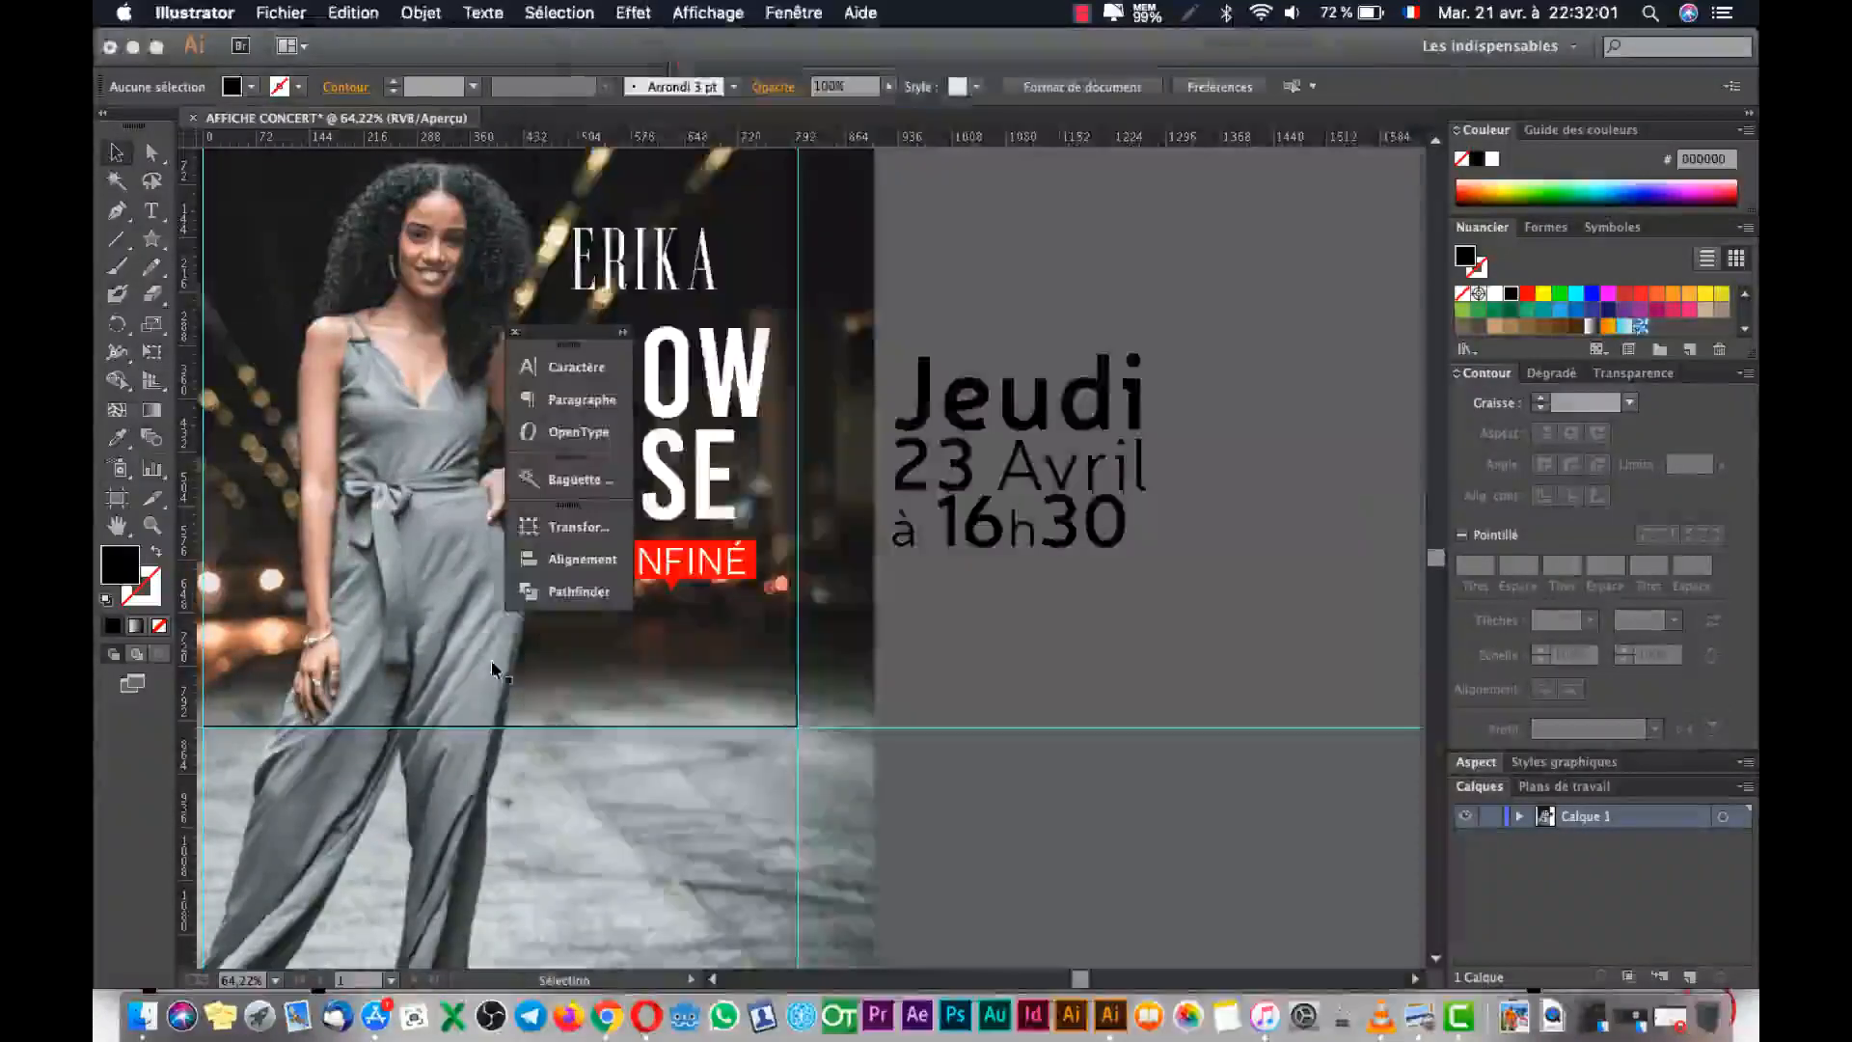
pyautogui.click(1092, 411)
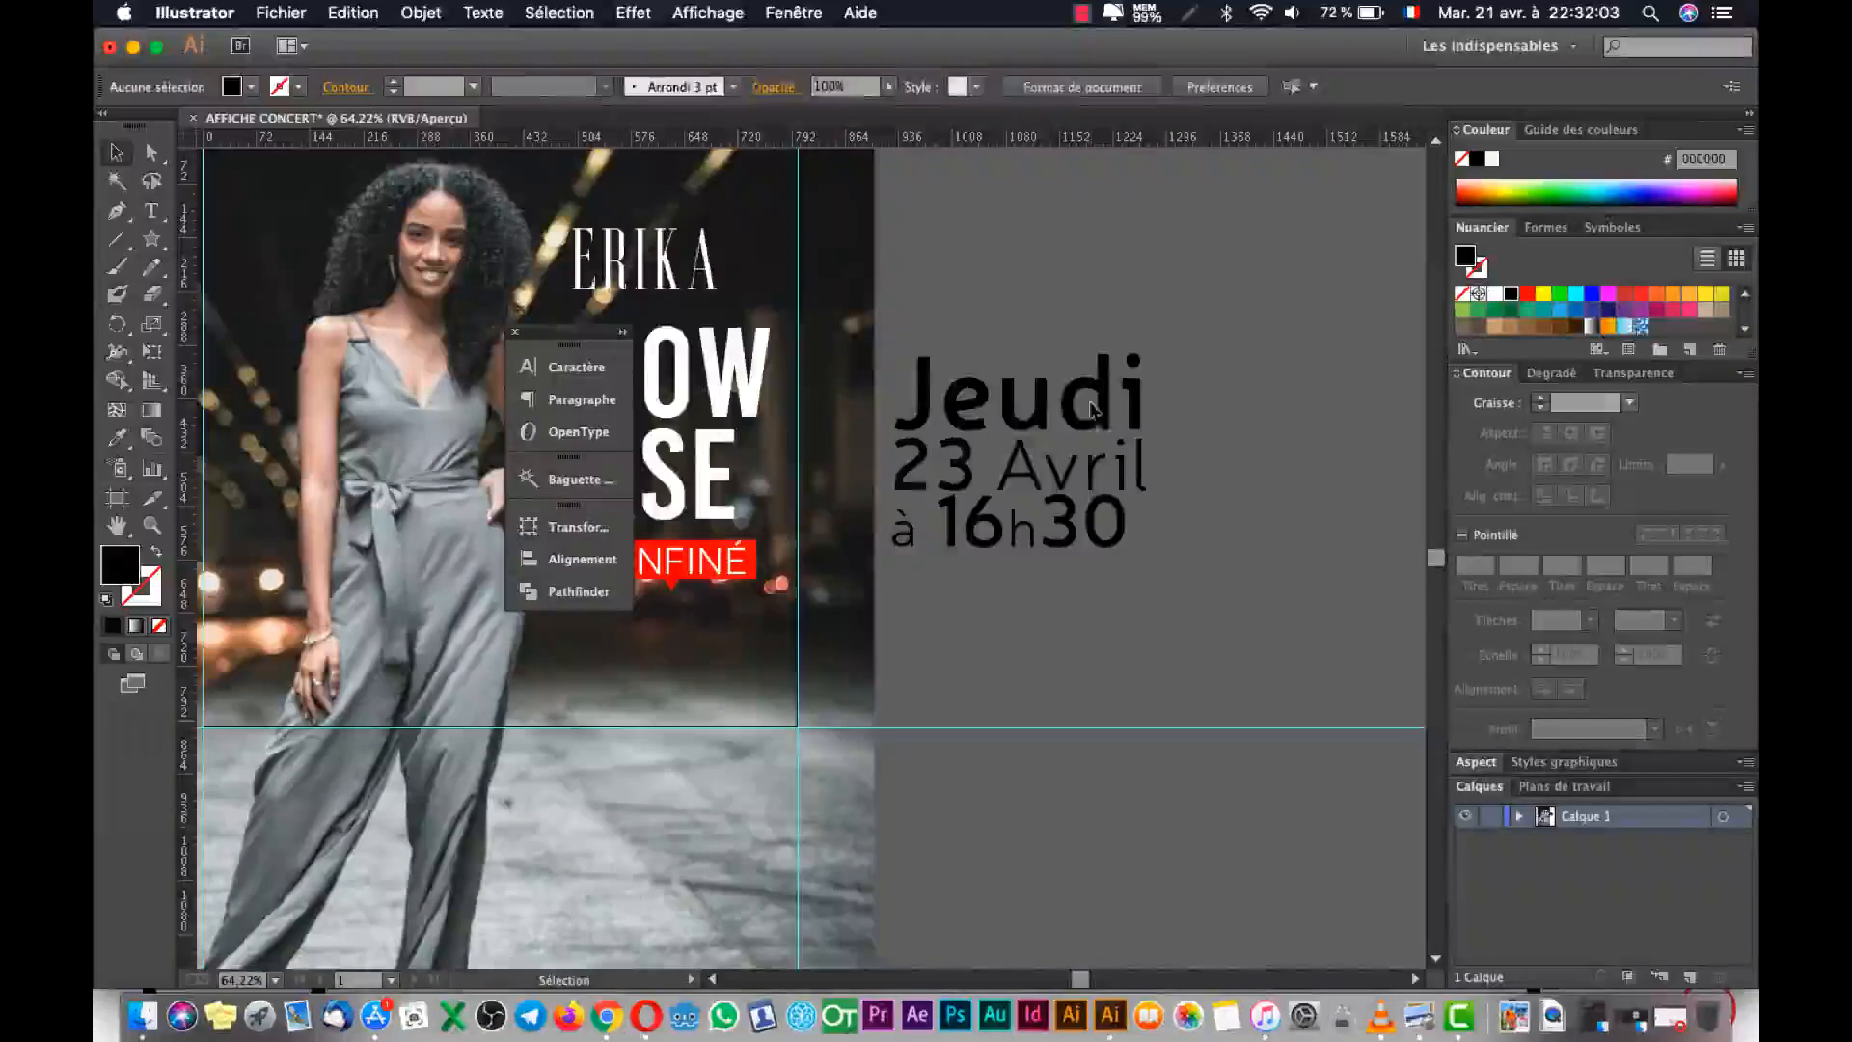
pyautogui.moveTo(964, 314); pyautogui.dragTo(959, 305)
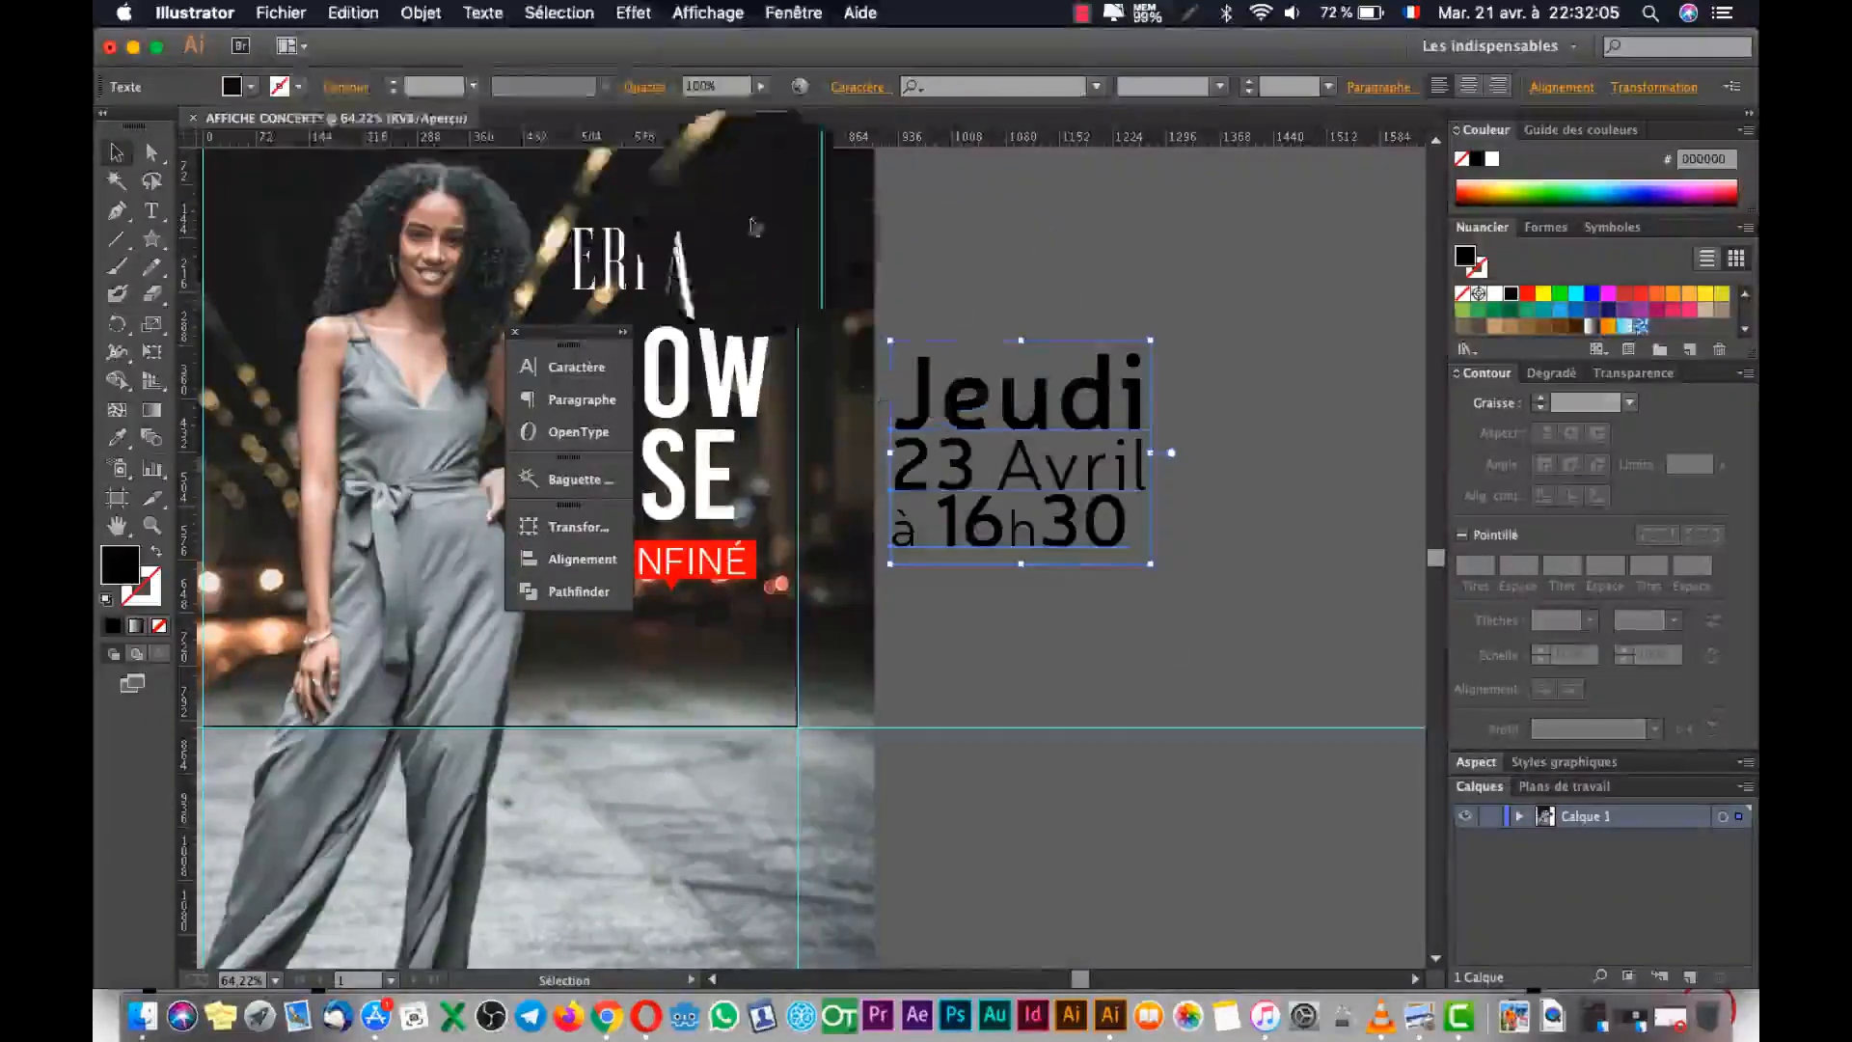
pyautogui.click(1558, 89)
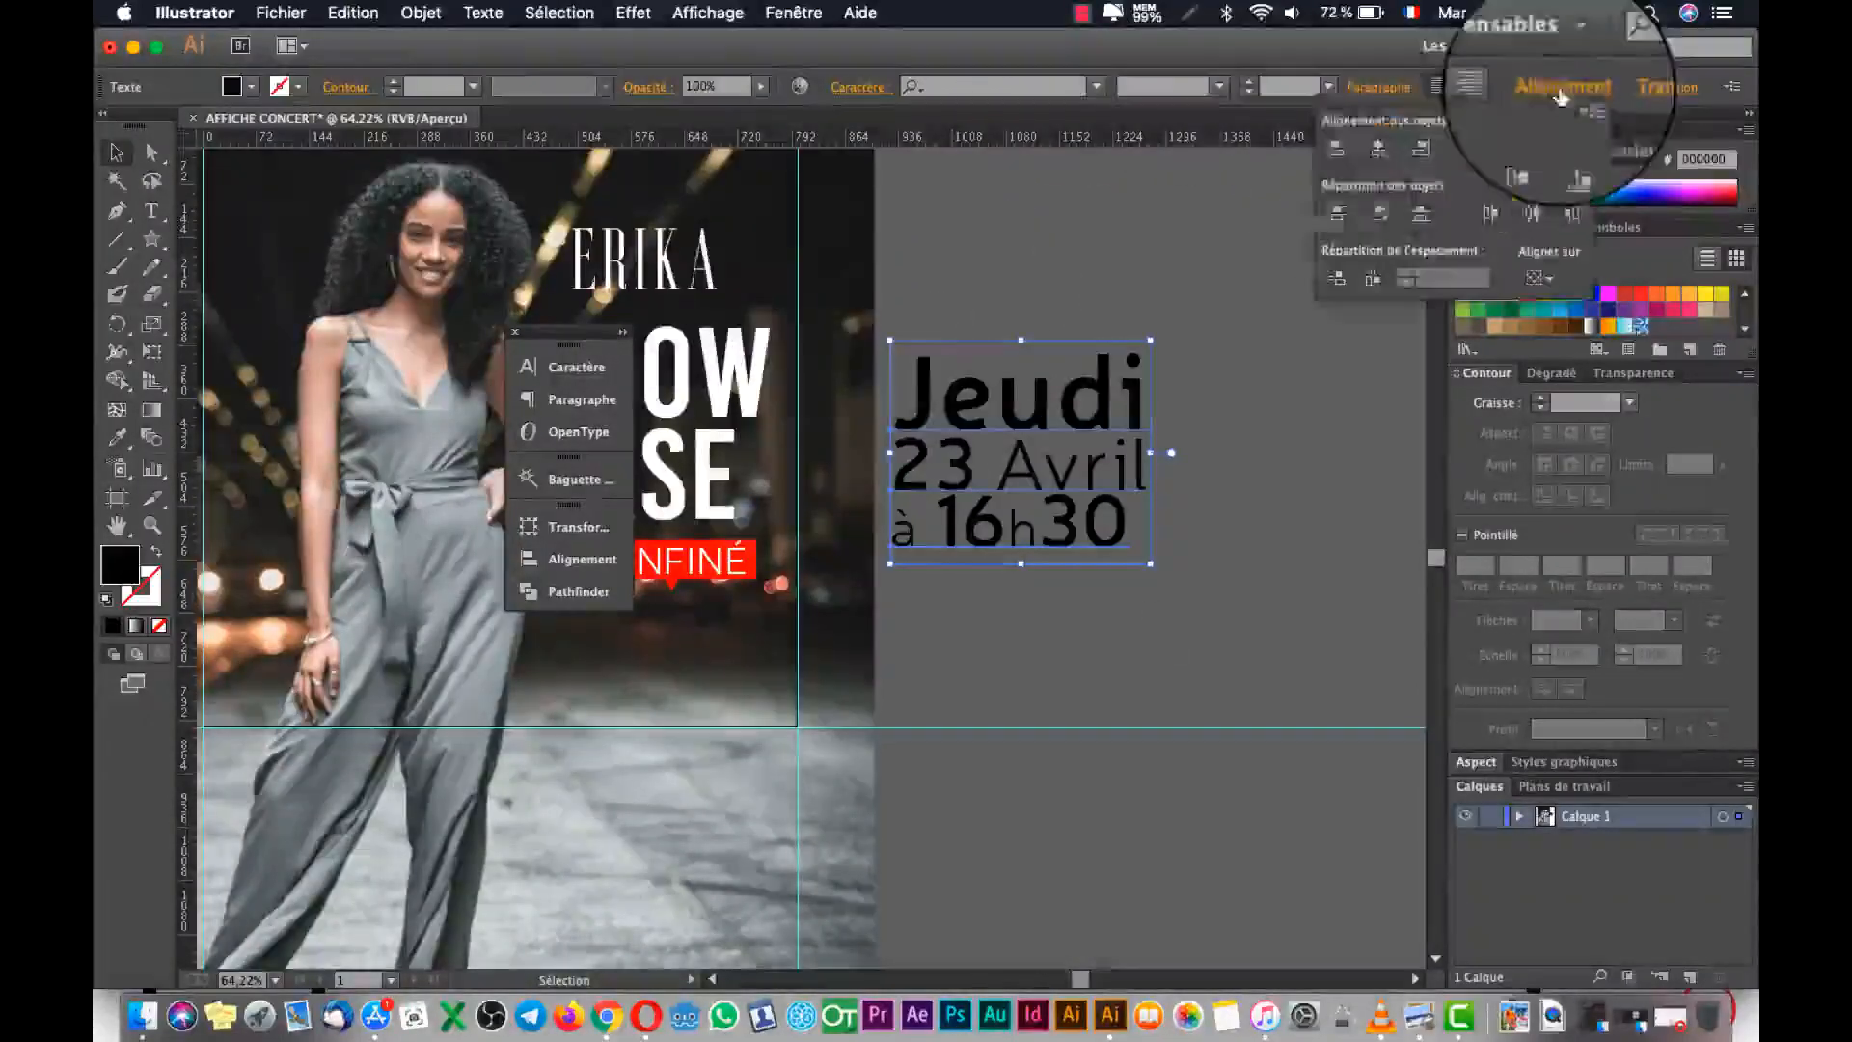
pyautogui.click(1420, 148)
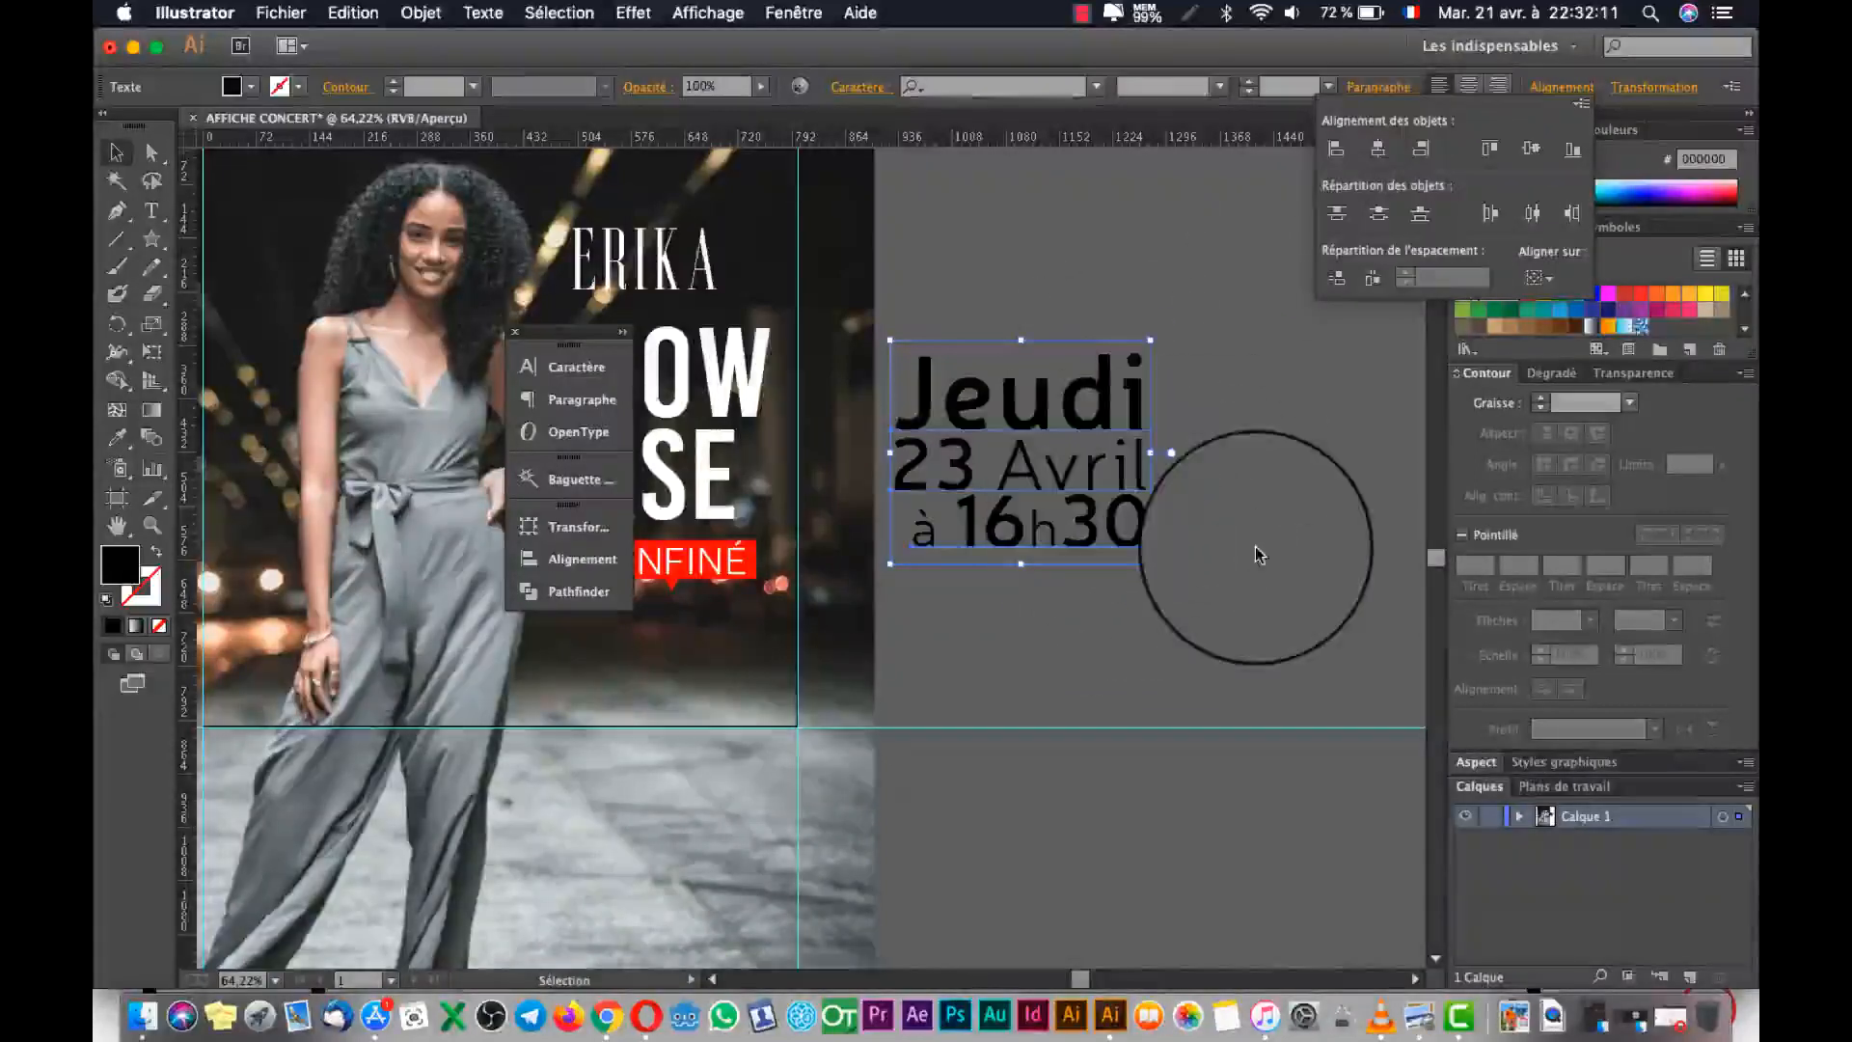
pyautogui.click(1090, 487)
pyautogui.click(1082, 532)
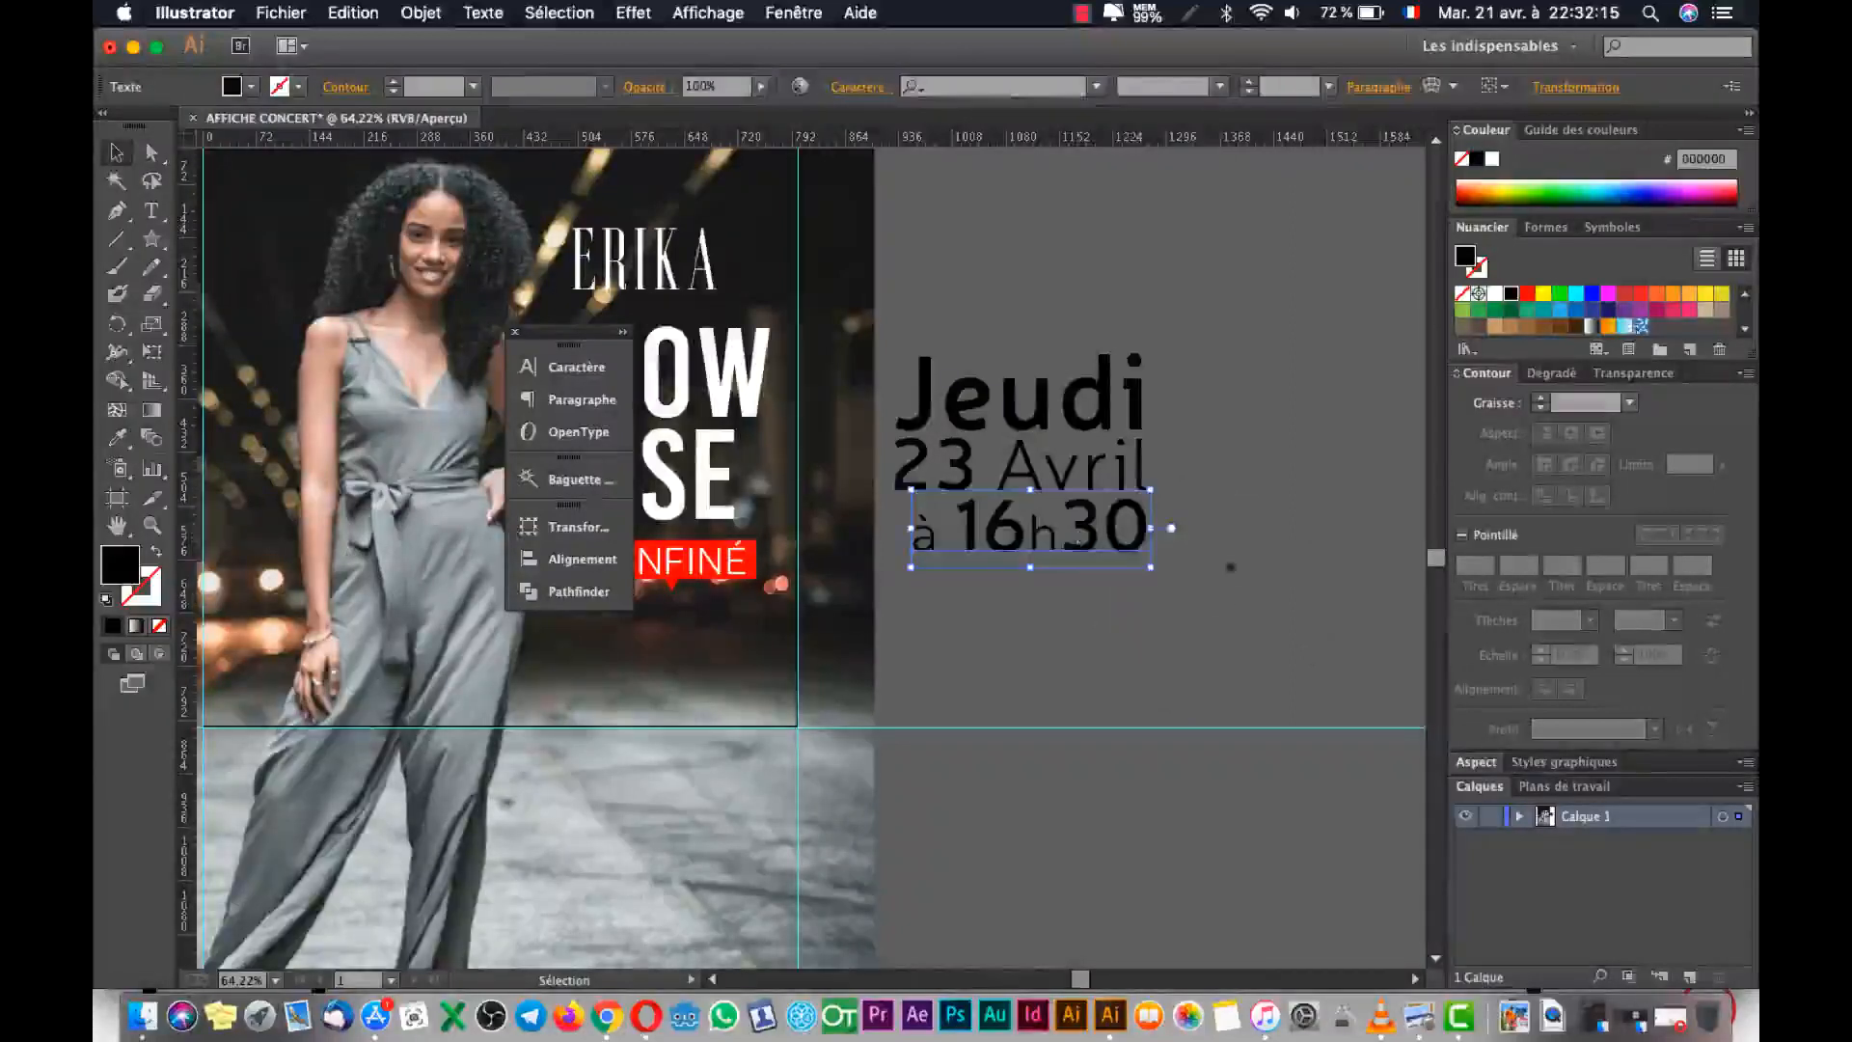
pyautogui.click(1369, 787)
# Check the vertical bar in the reference poster and draw a narrow black rectangle along the right side of the date lines.
pyautogui.click(1410, 1018)
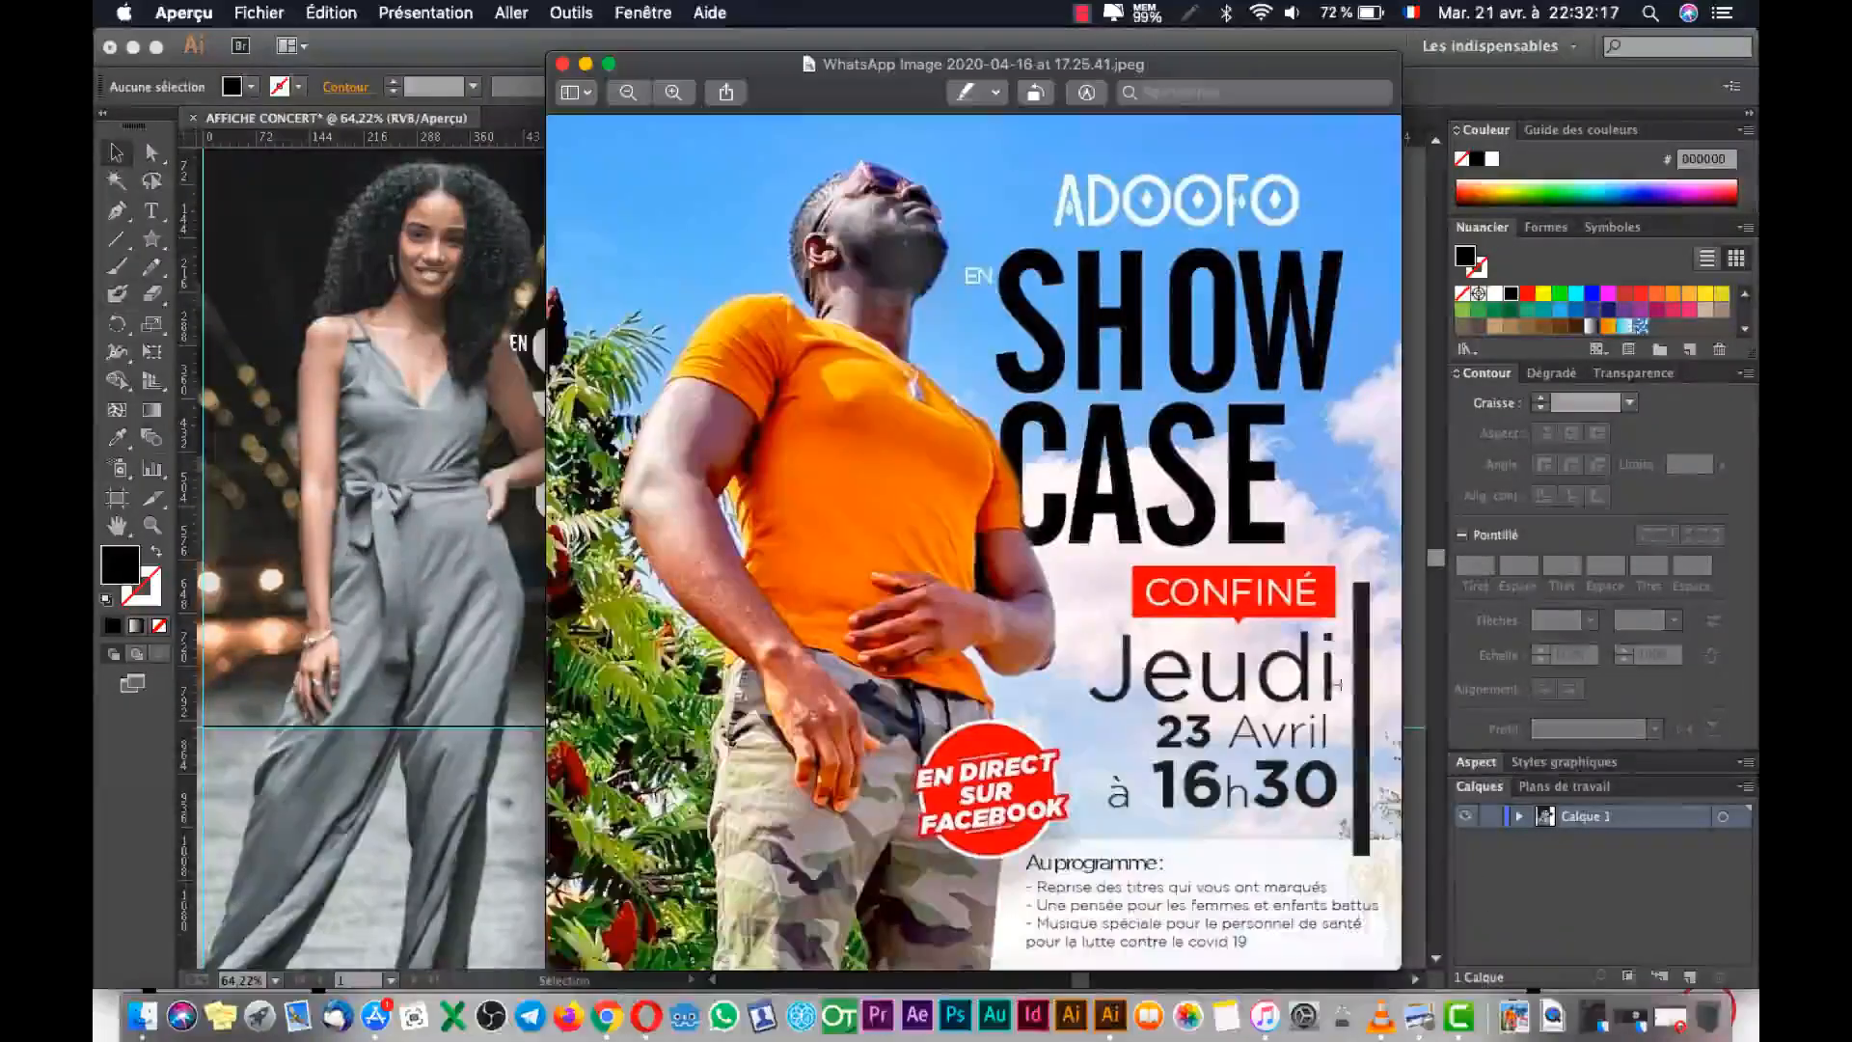
pyautogui.click(517, 552)
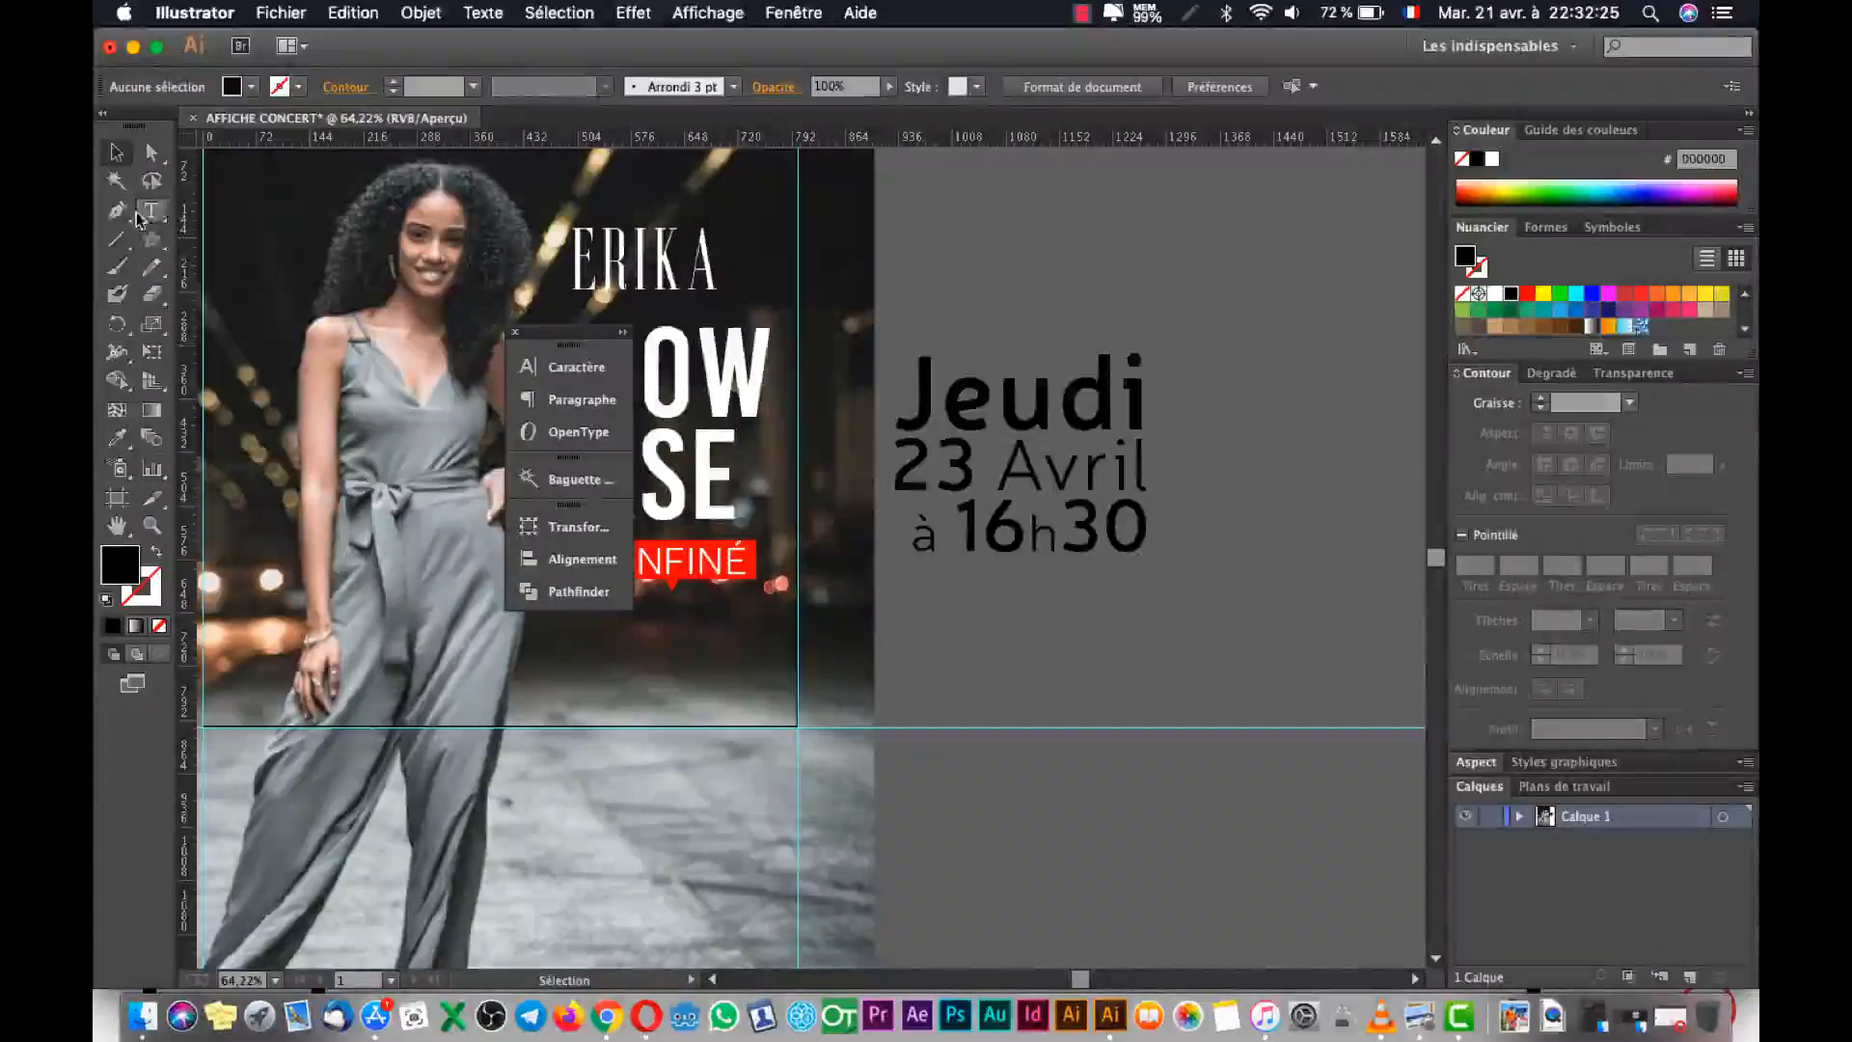
pyautogui.click(142, 241)
pyautogui.click(202, 242)
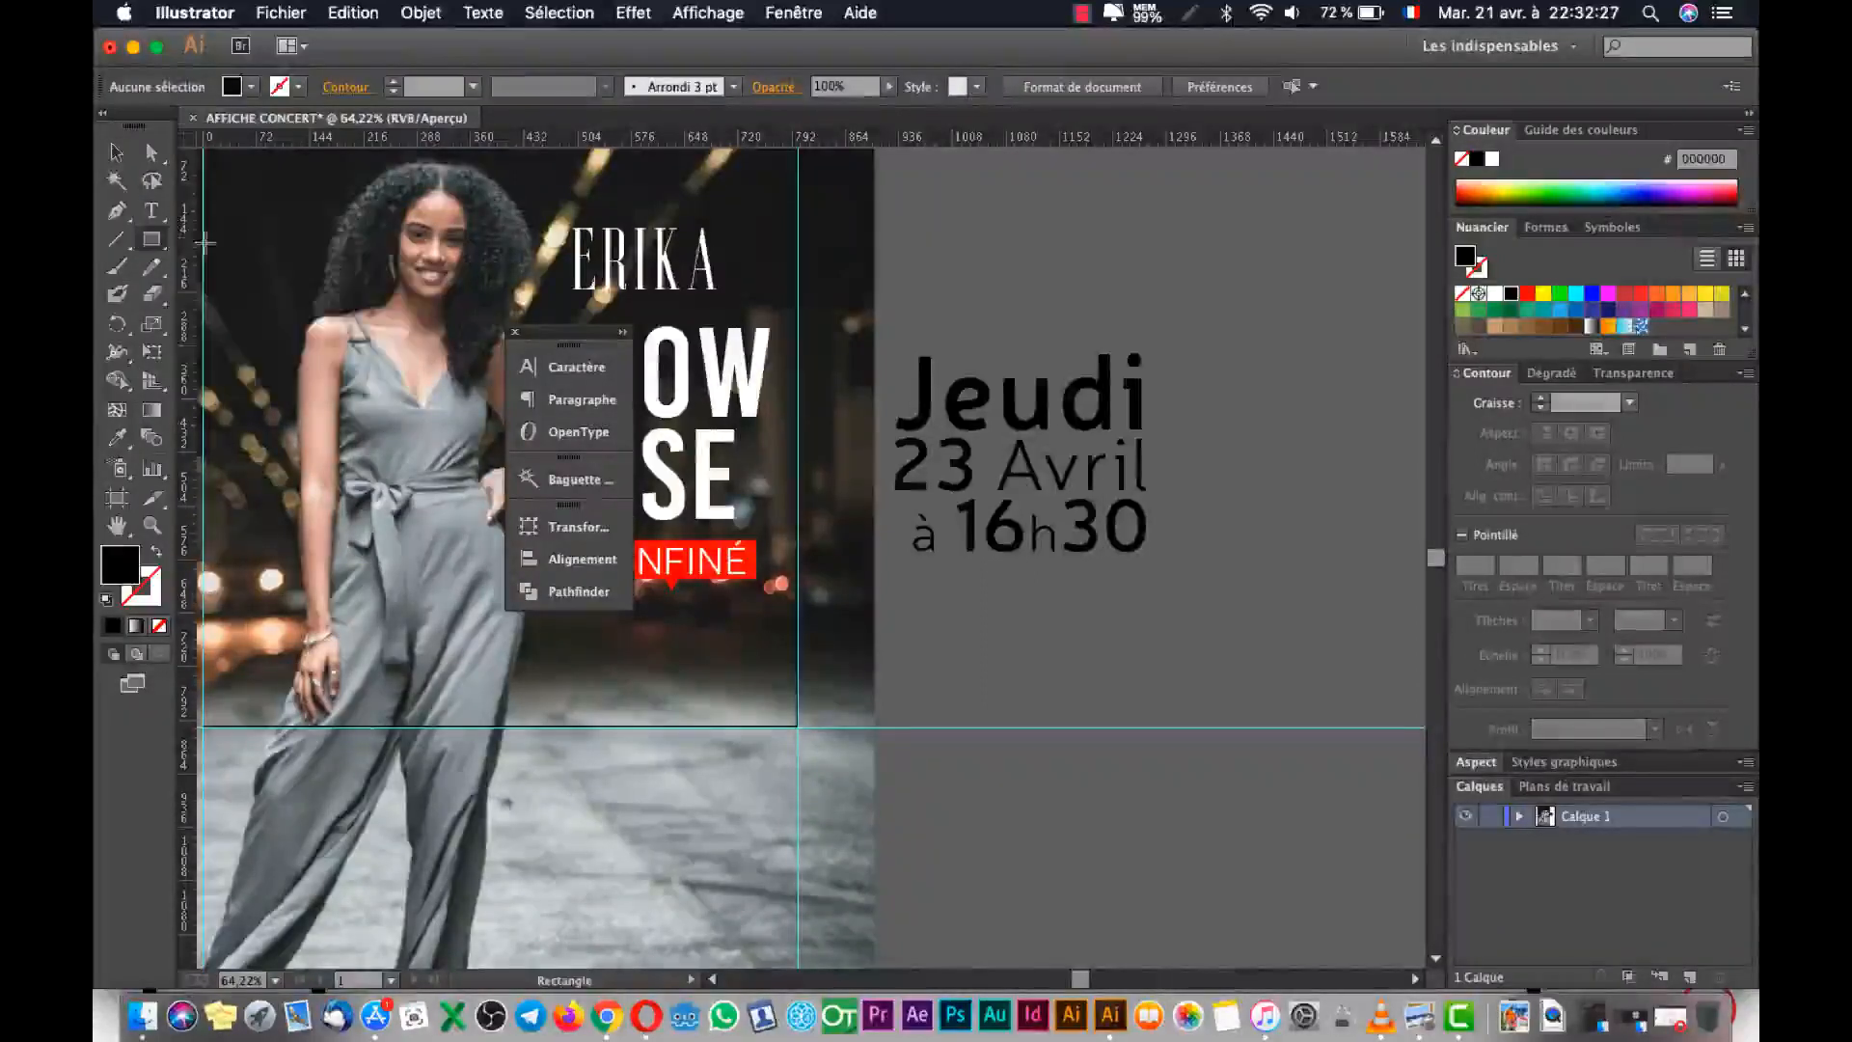
pyautogui.moveTo(1174, 302); pyautogui.dragTo(1156, 608)
pyautogui.click(133, 150)
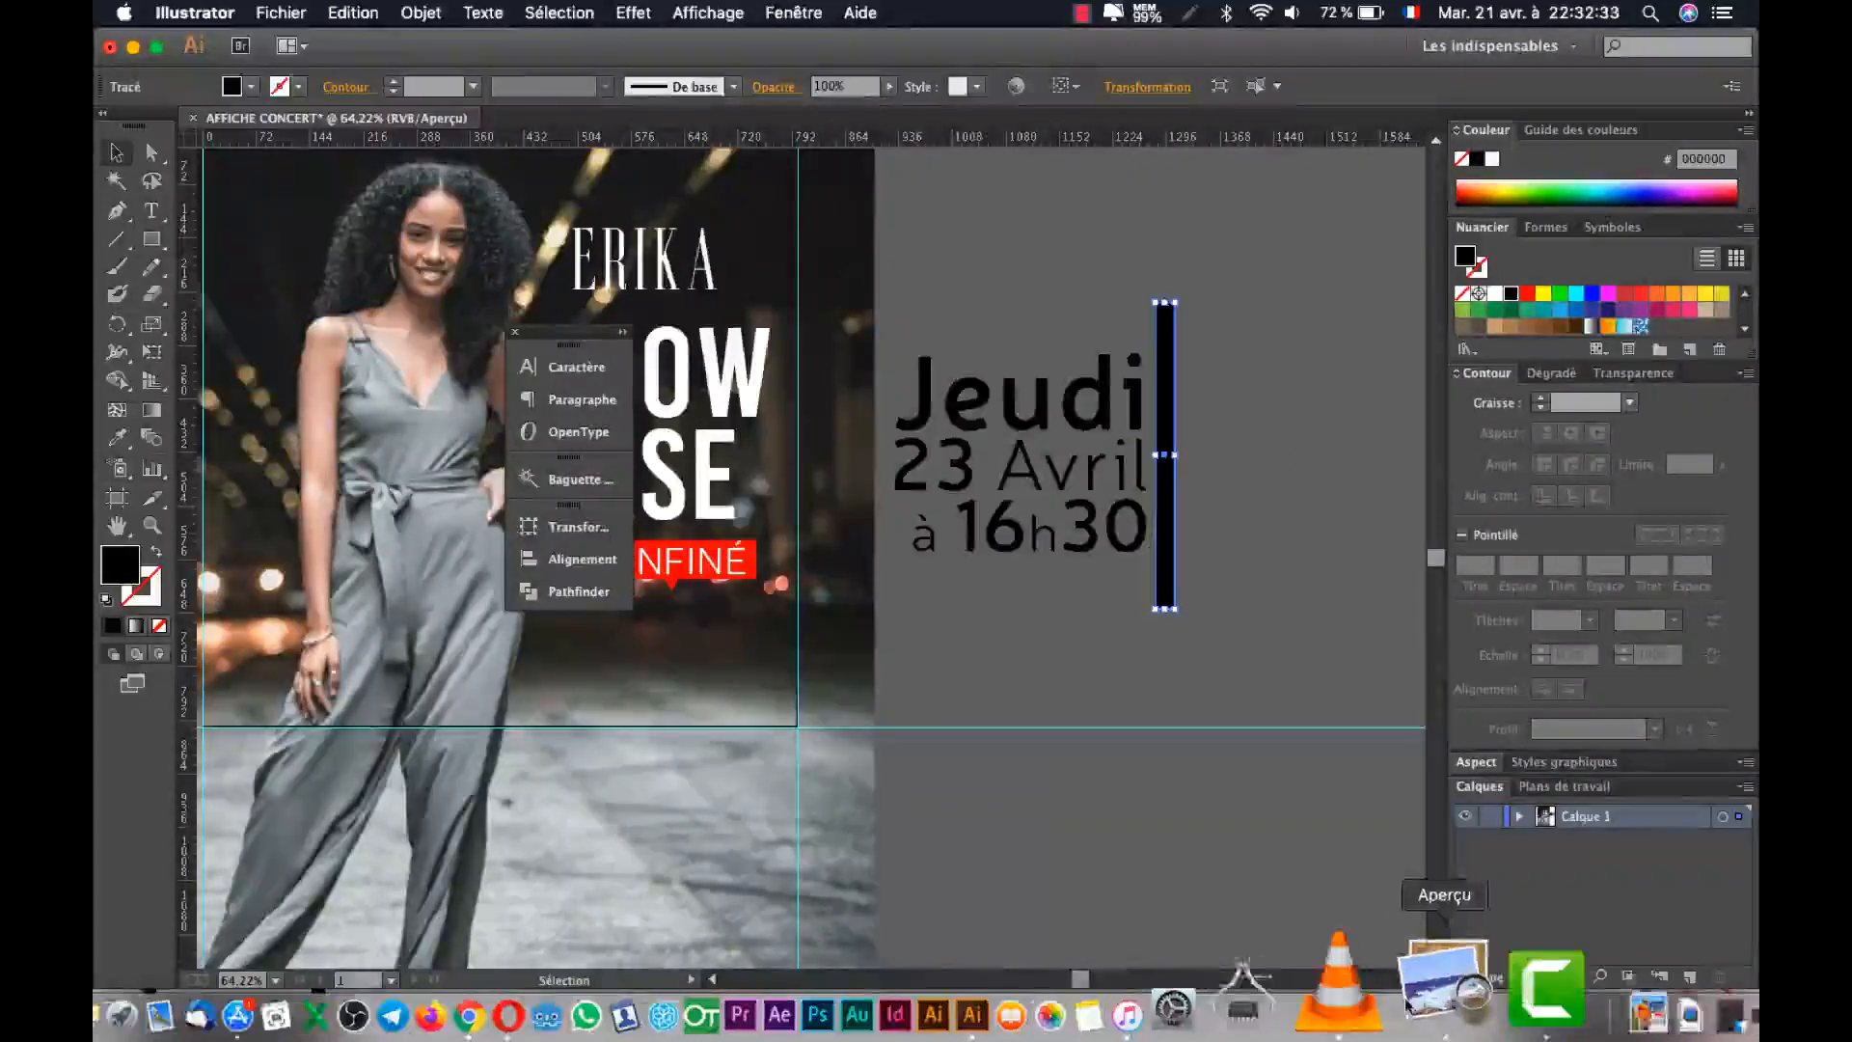
# Place the date lines and bar beneath the CONFINÉ label on the poster, scaled down to fit, comparing the layout with the reference poster.
pyautogui.click(1417, 1012)
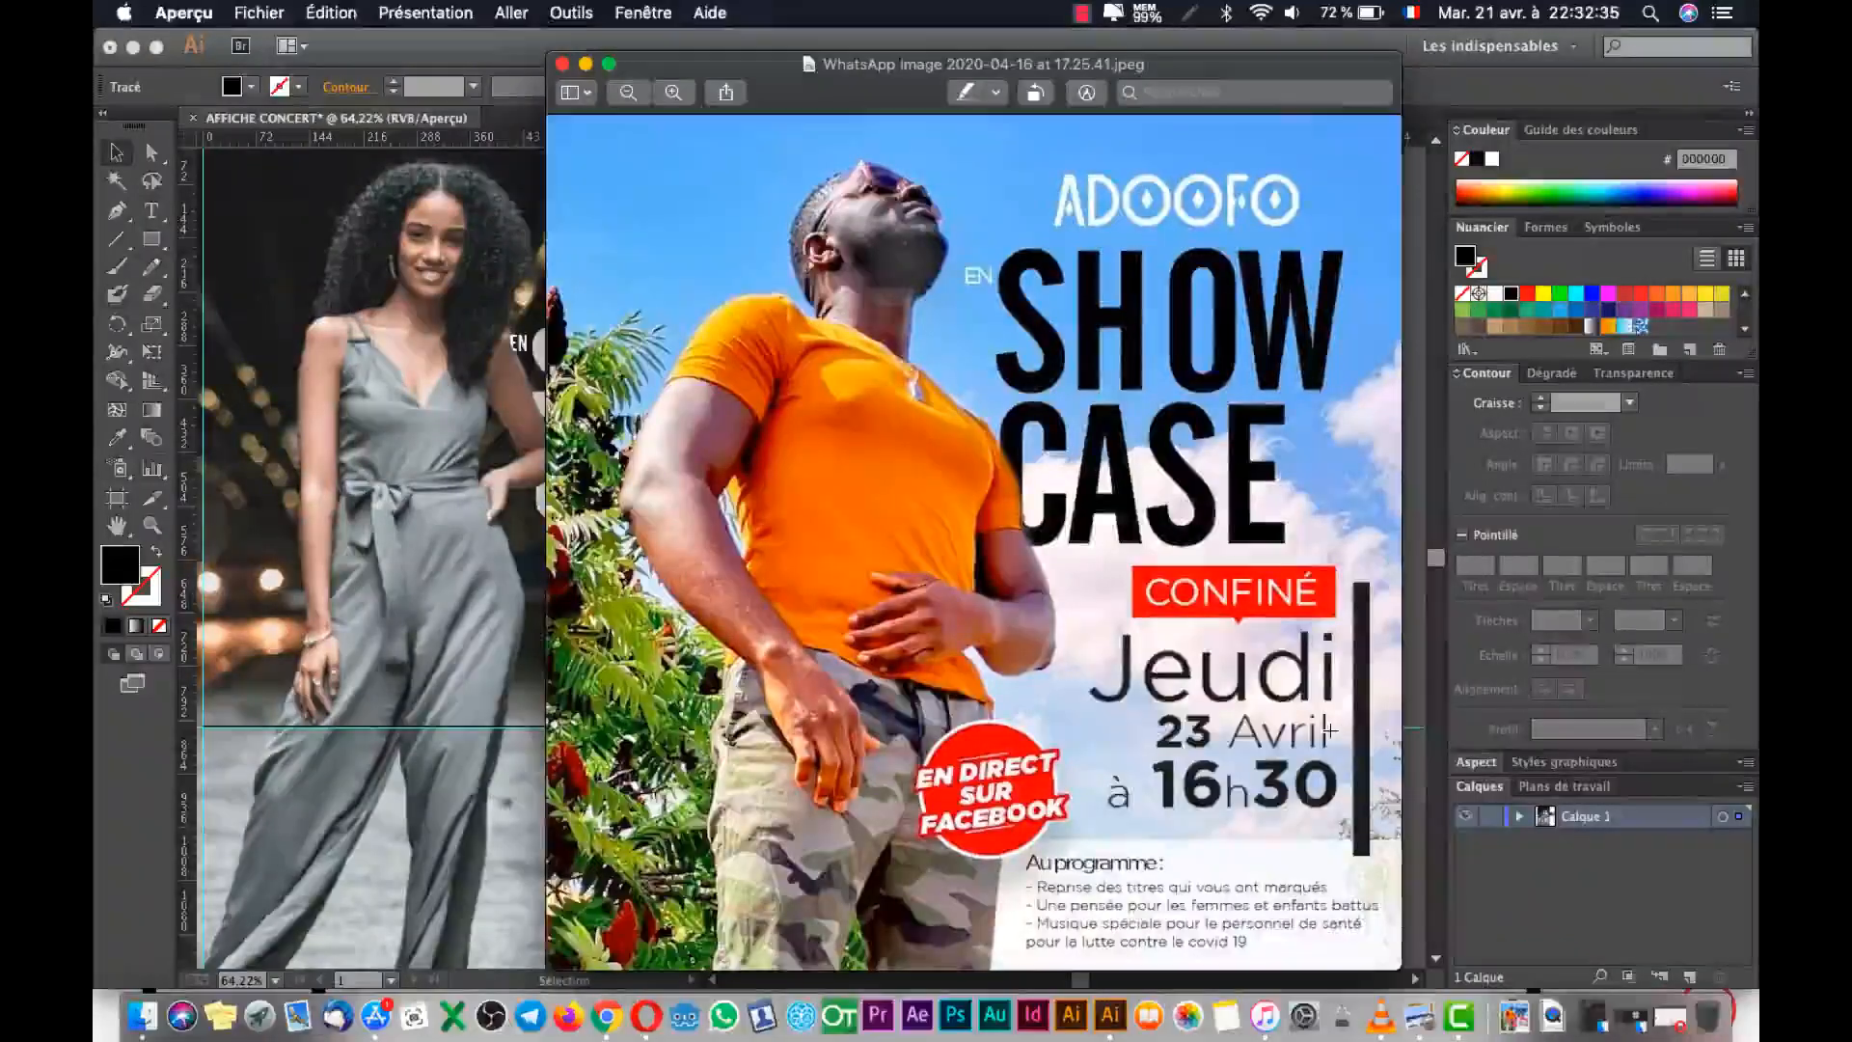
pyautogui.press('super+Tab')
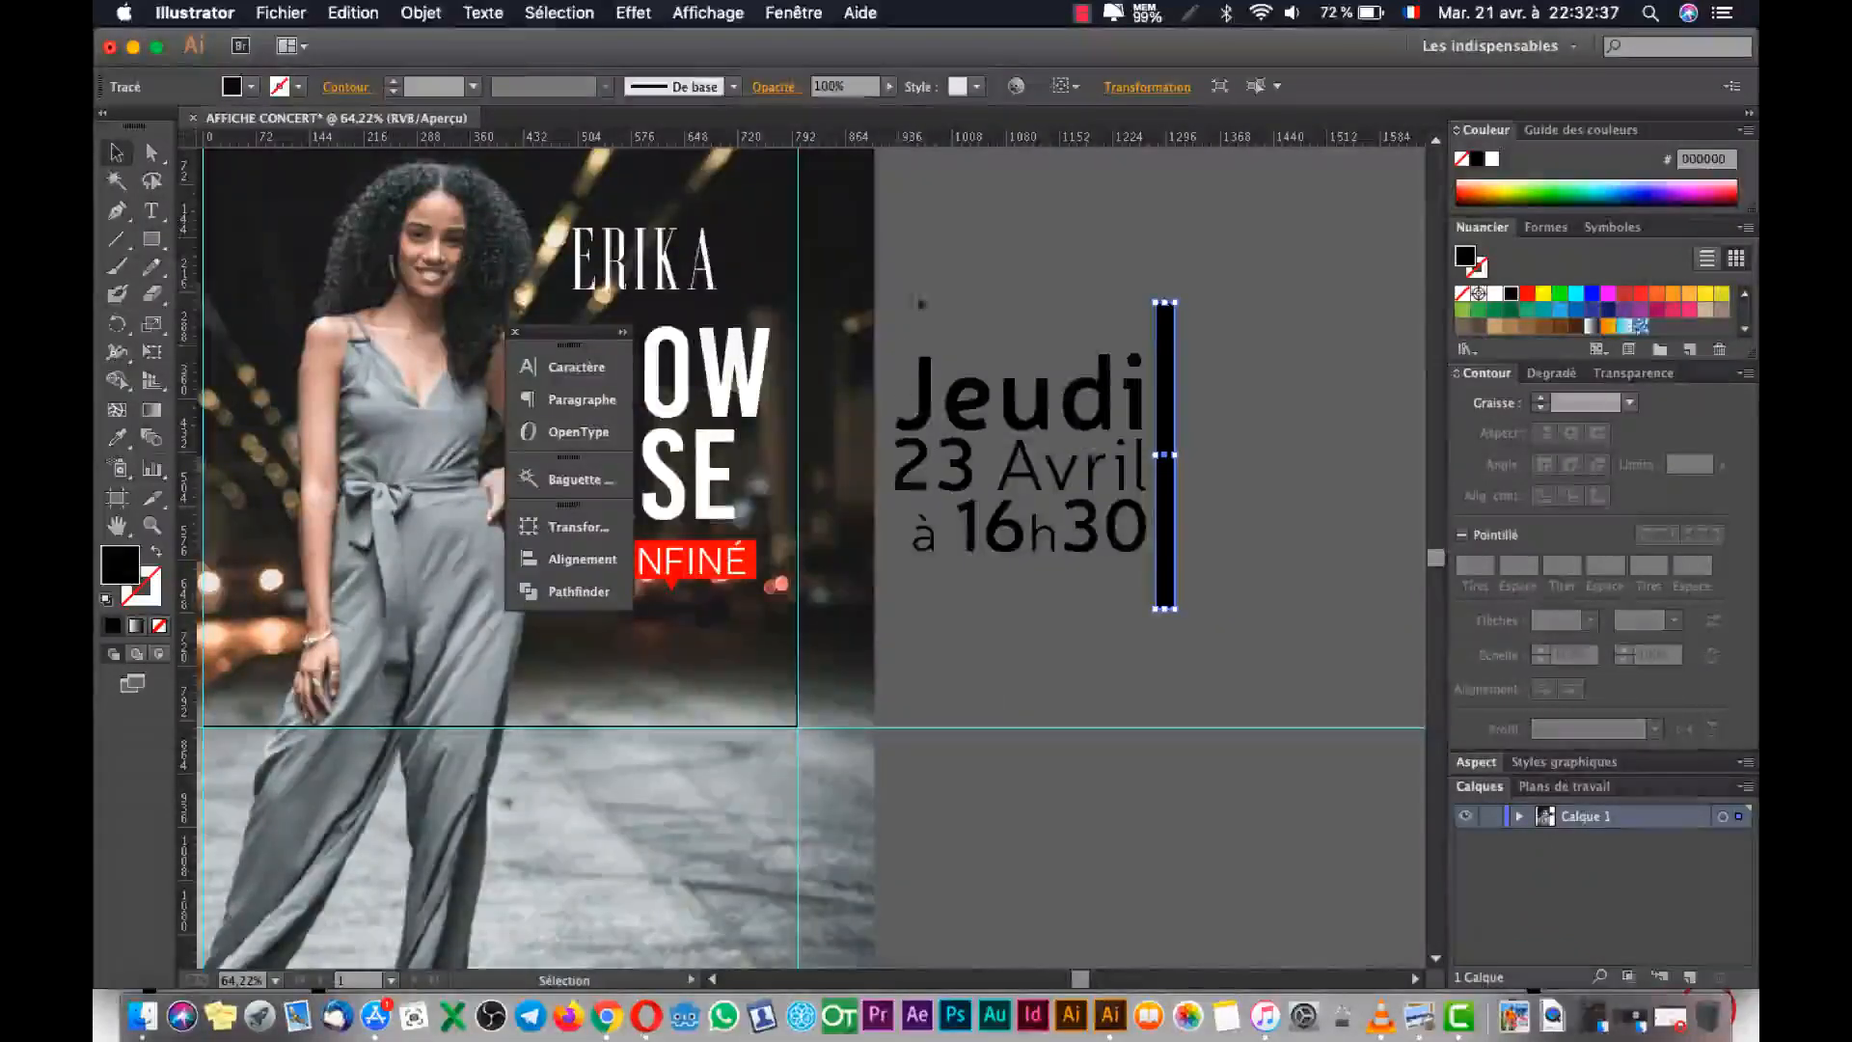
pyautogui.moveTo(1267, 676); pyautogui.dragTo(1124, 538)
pyautogui.moveTo(1080, 415); pyautogui.dragTo(692, 667)
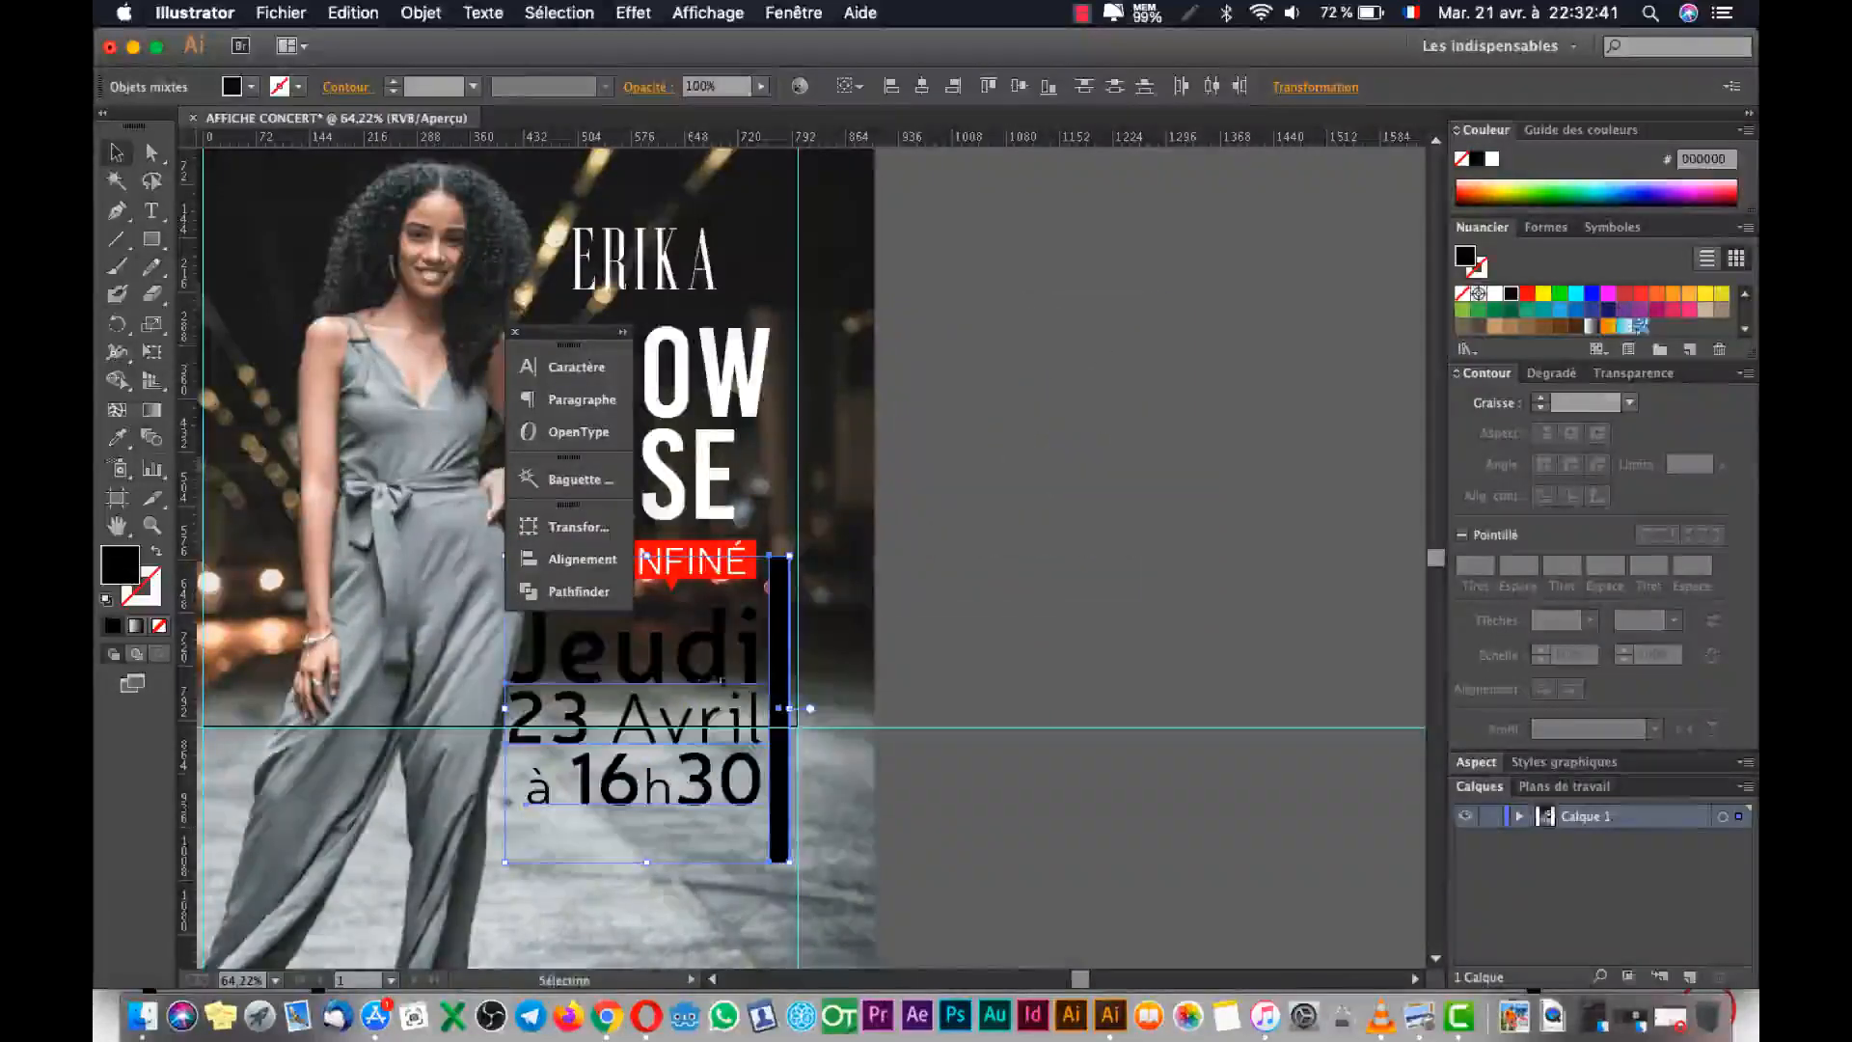
pyautogui.moveTo(791, 864); pyautogui.dragTo(711, 777)
pyautogui.moveTo(701, 632); pyautogui.dragTo(779, 637)
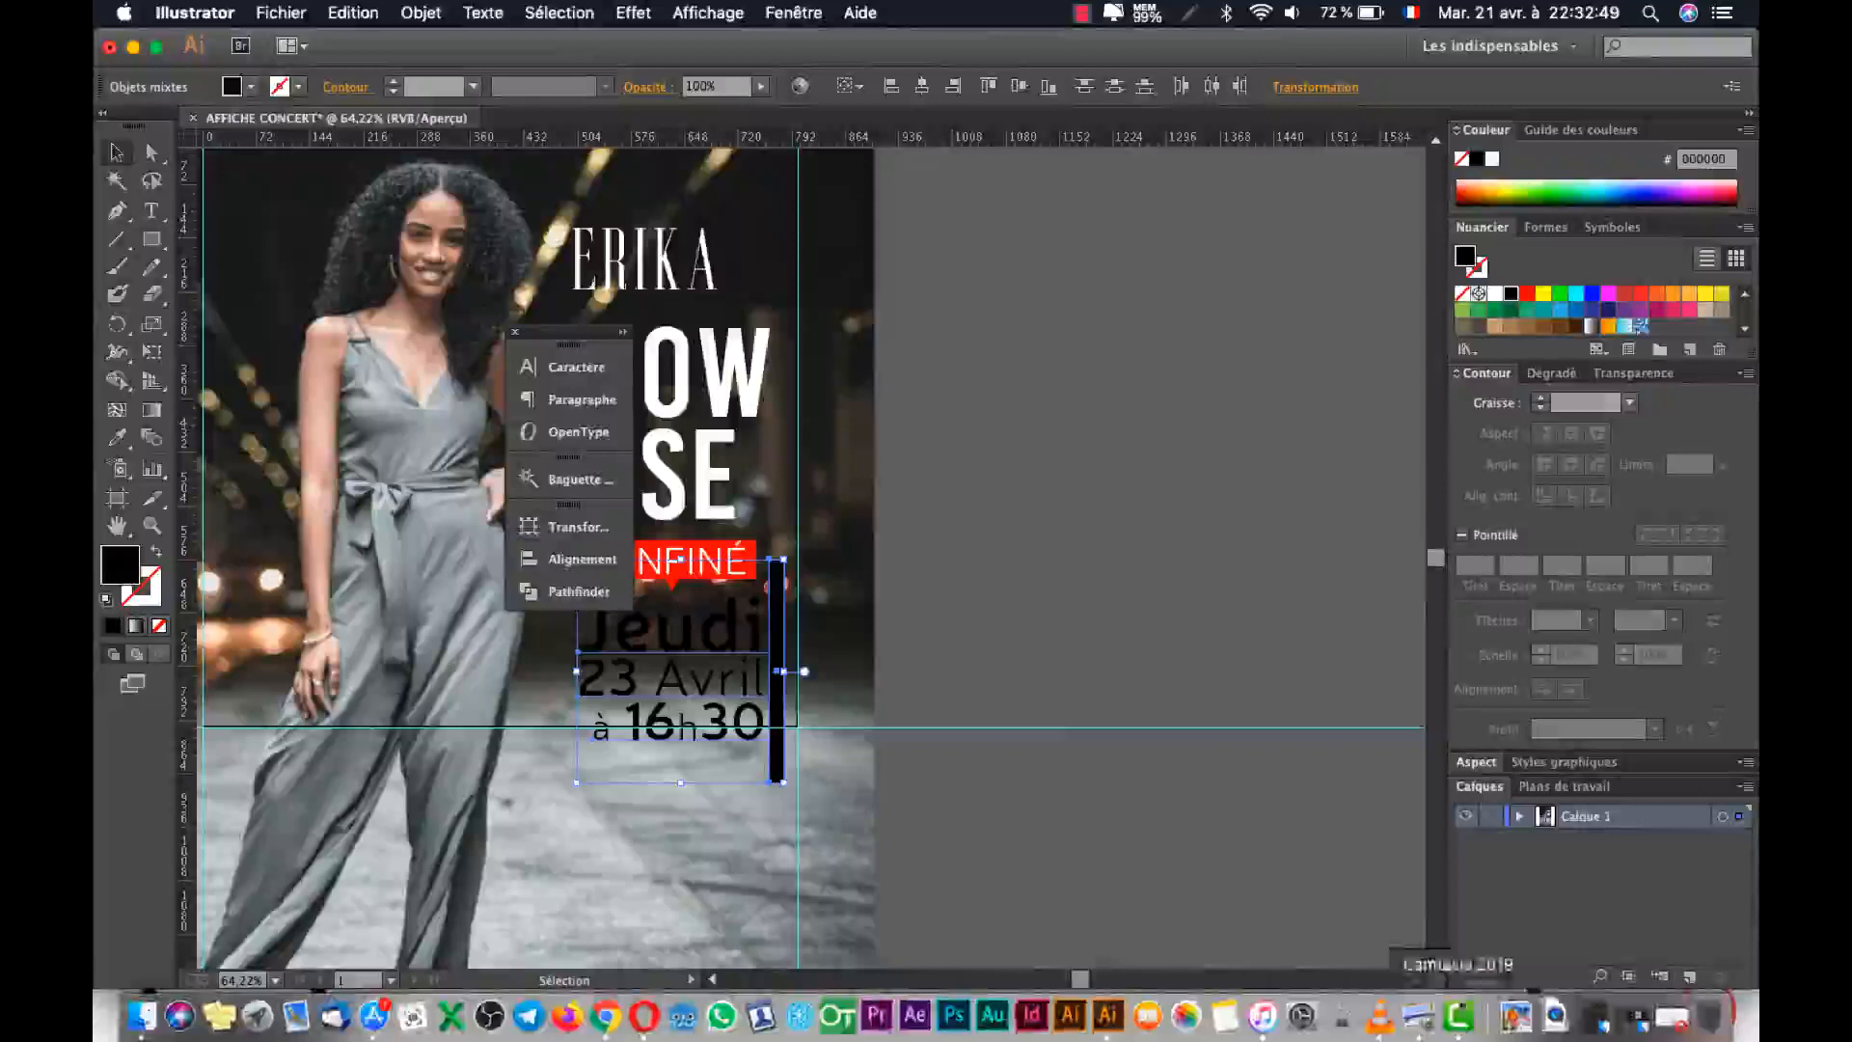
pyautogui.click(1452, 1008)
pyautogui.click(1425, 984)
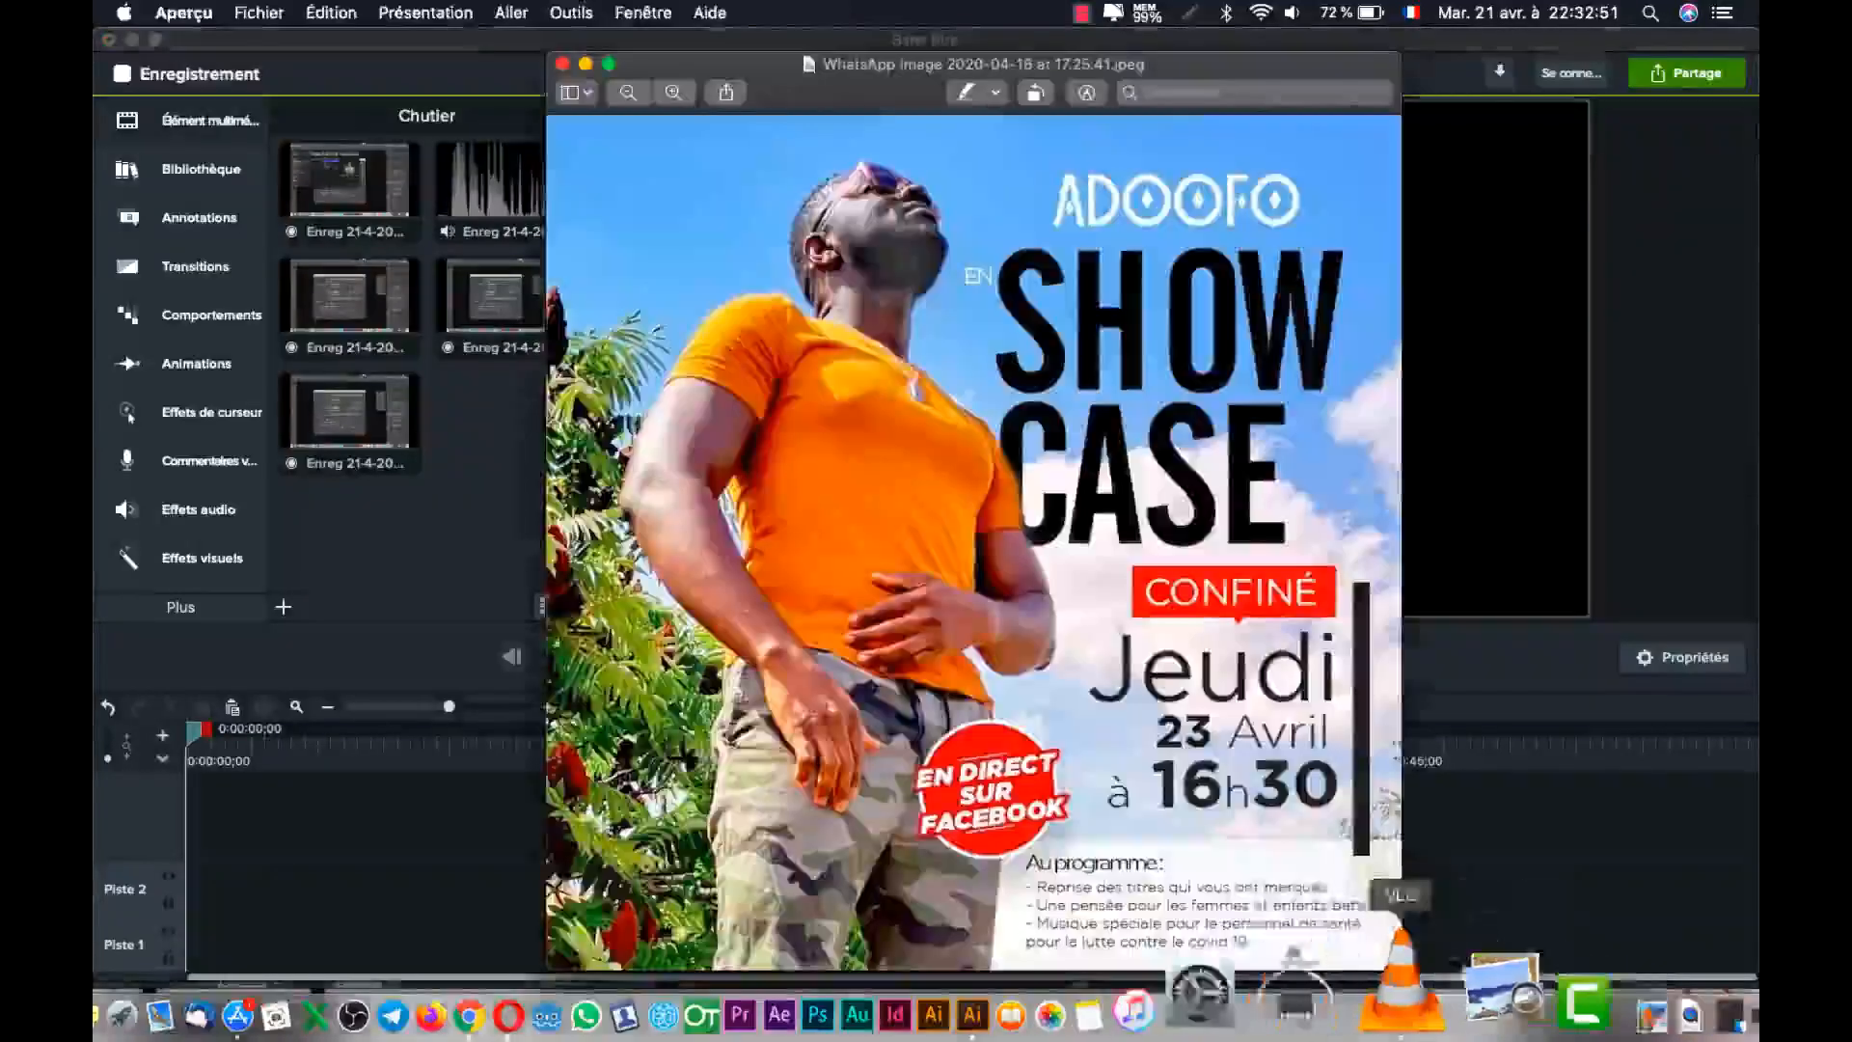
# Return to the poster in Illustrator and recolour the date lines and vertical bar white.
pyautogui.click(132, 39)
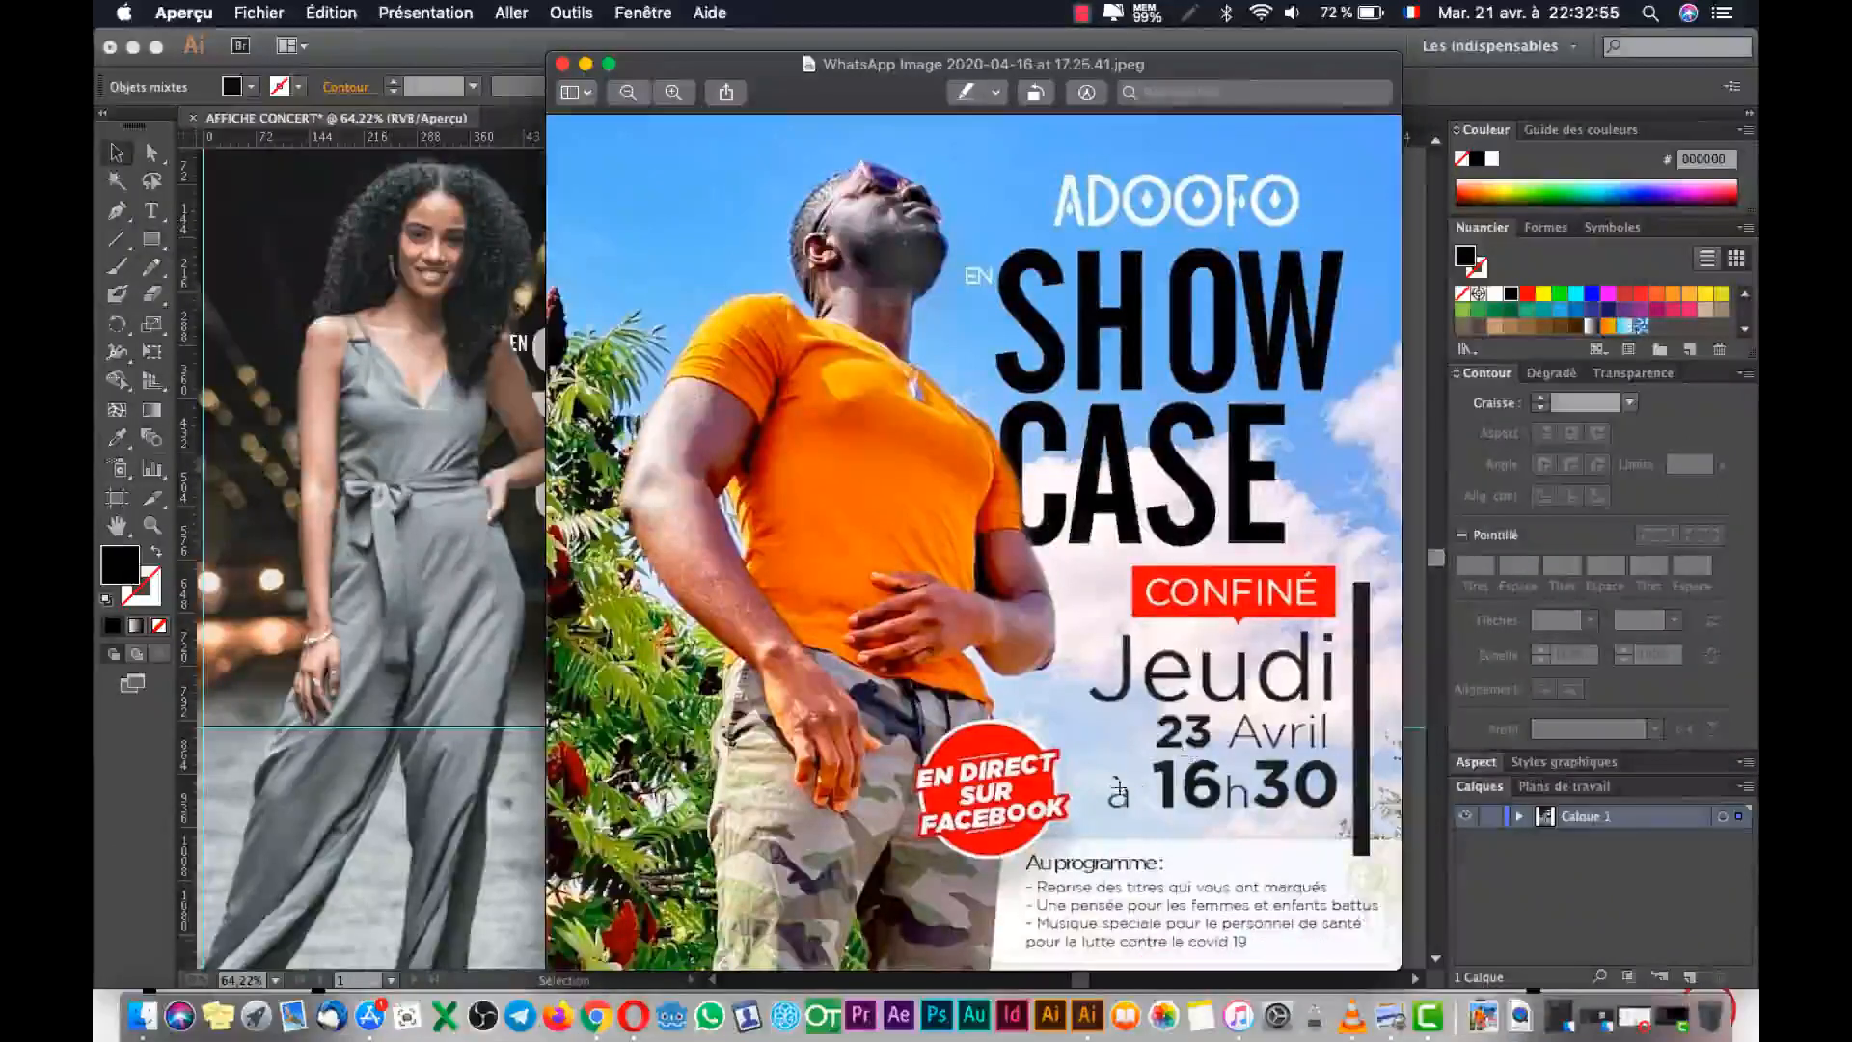
pyautogui.click(453, 695)
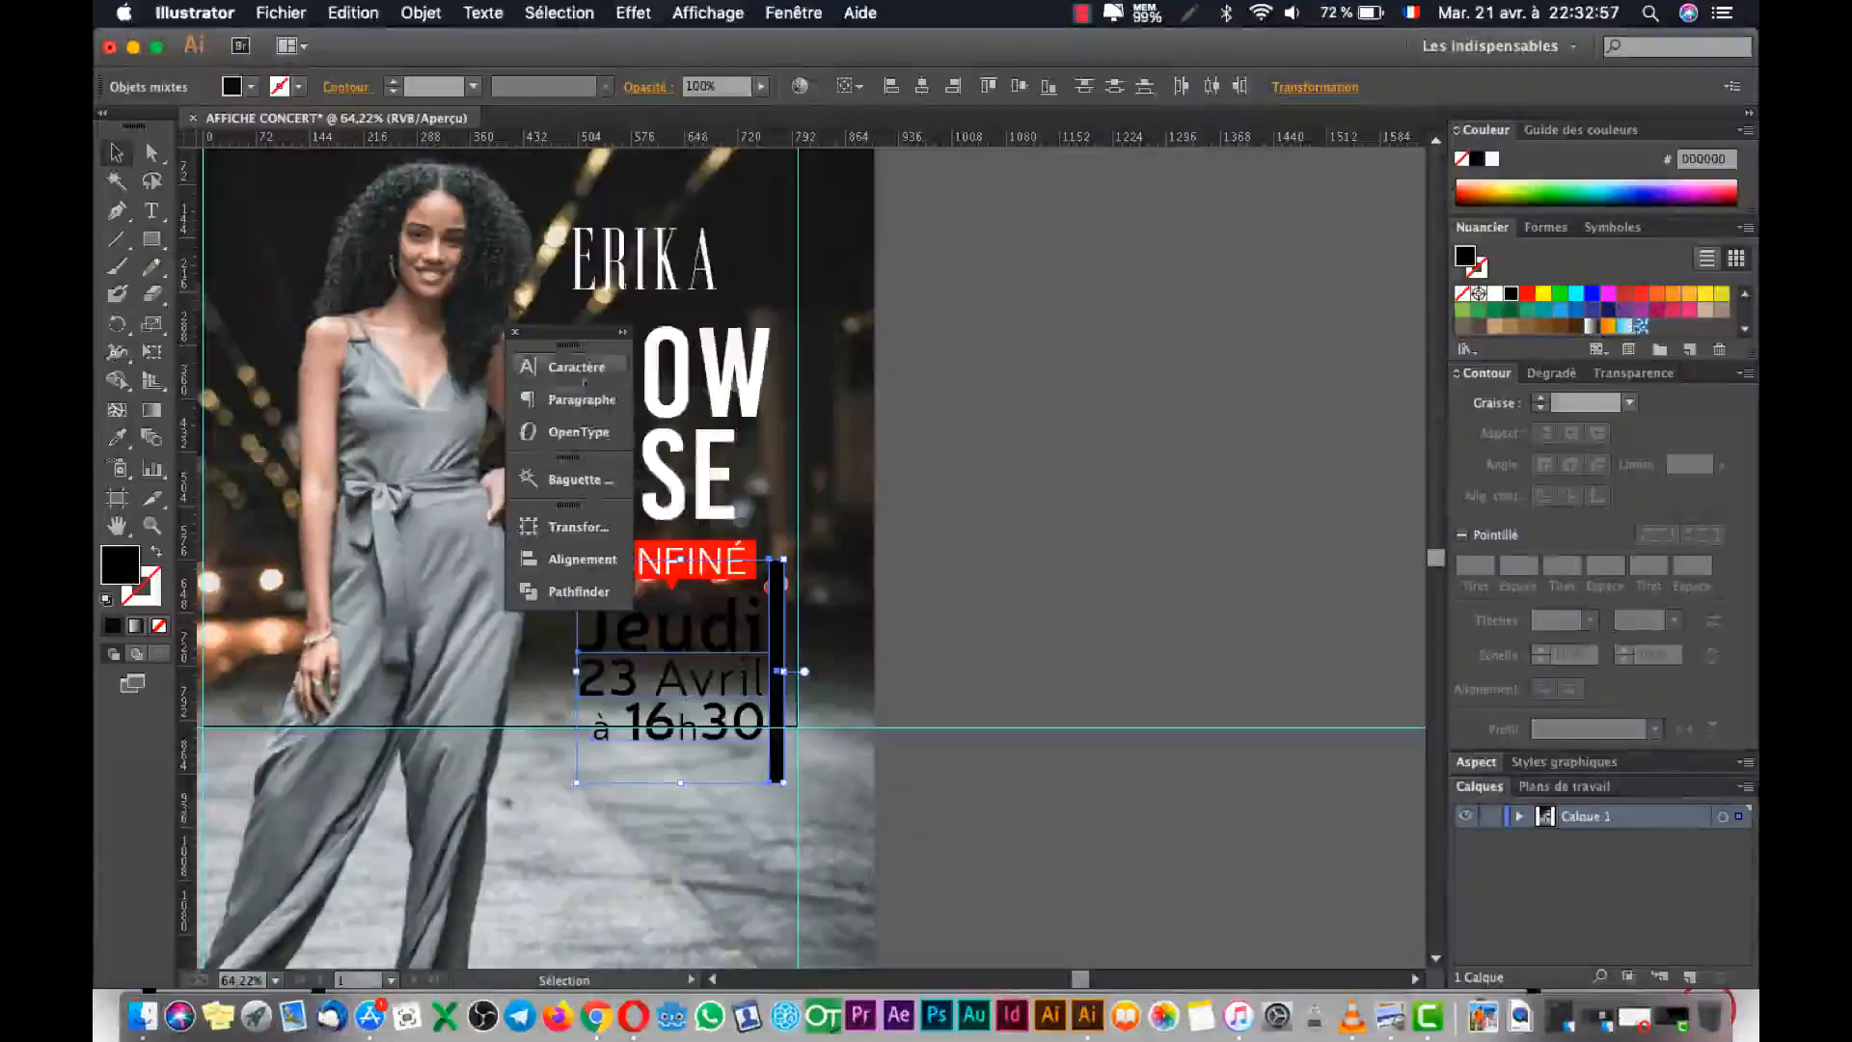
pyautogui.moveTo(556, 340); pyautogui.dragTo(1312, 409)
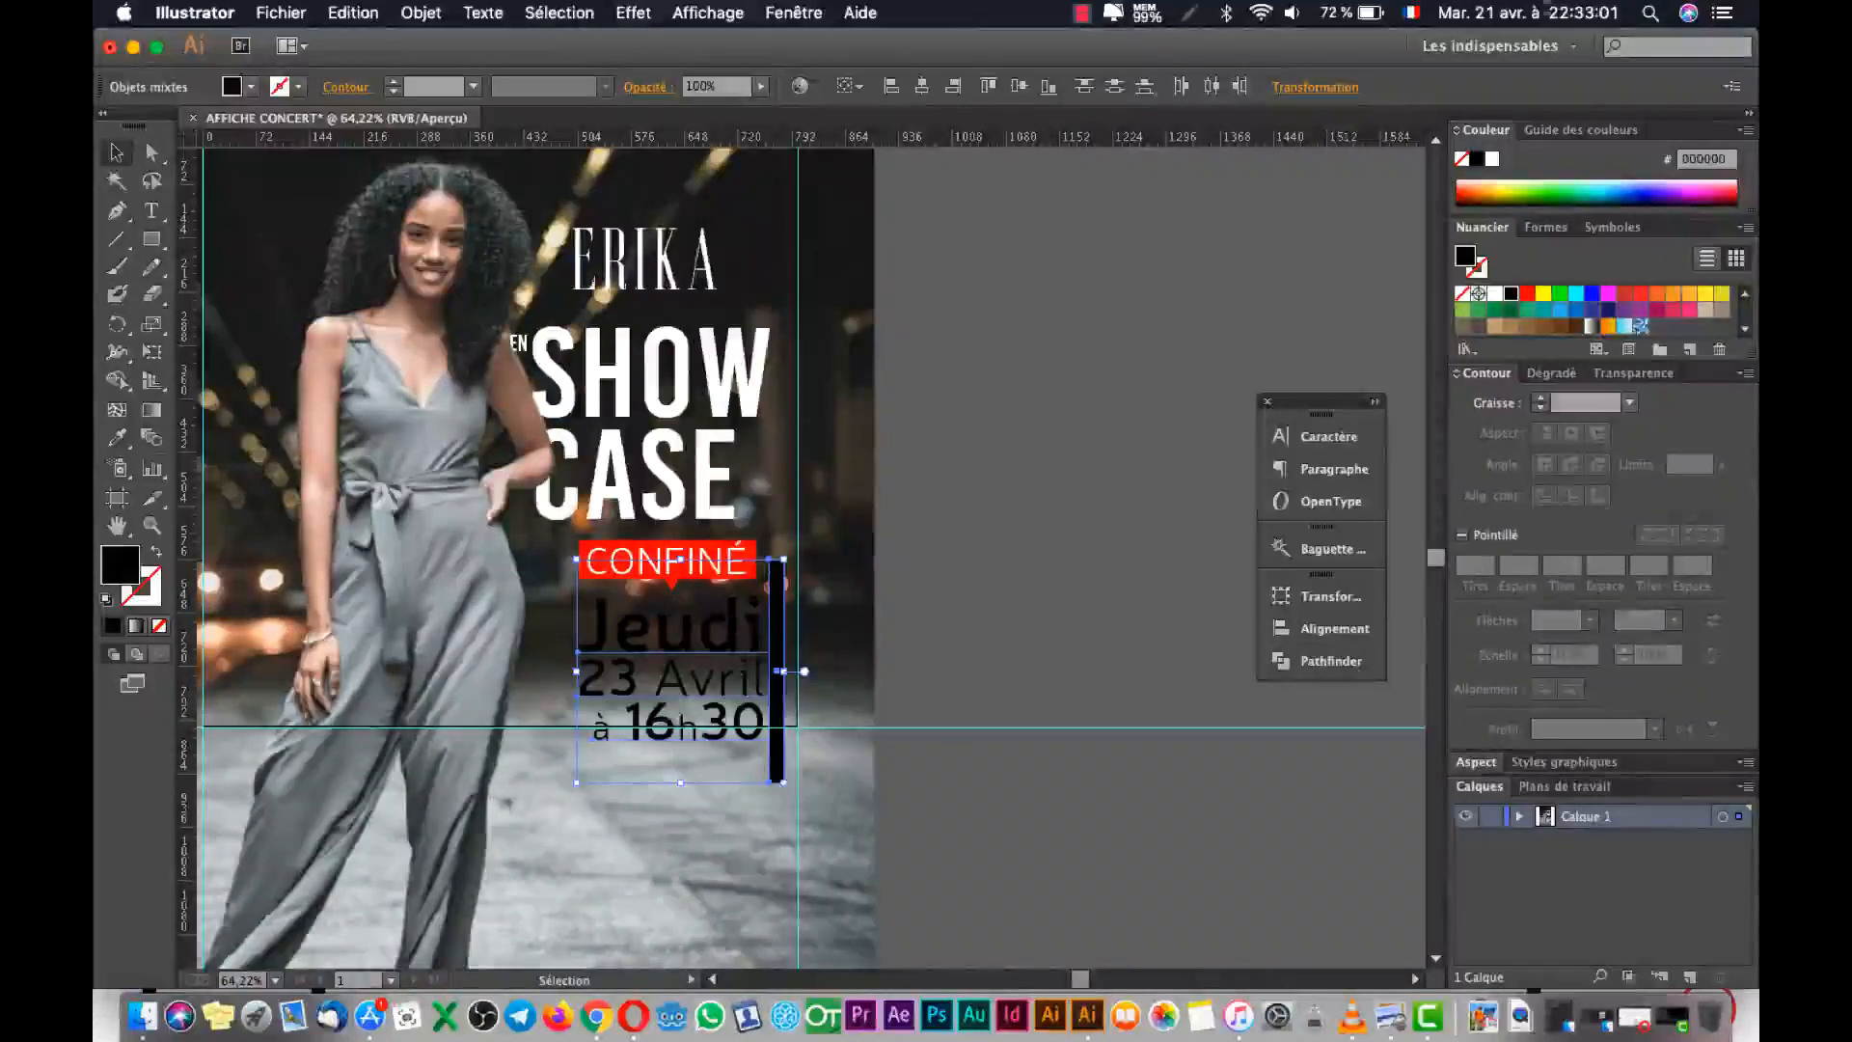
pyautogui.click(1495, 294)
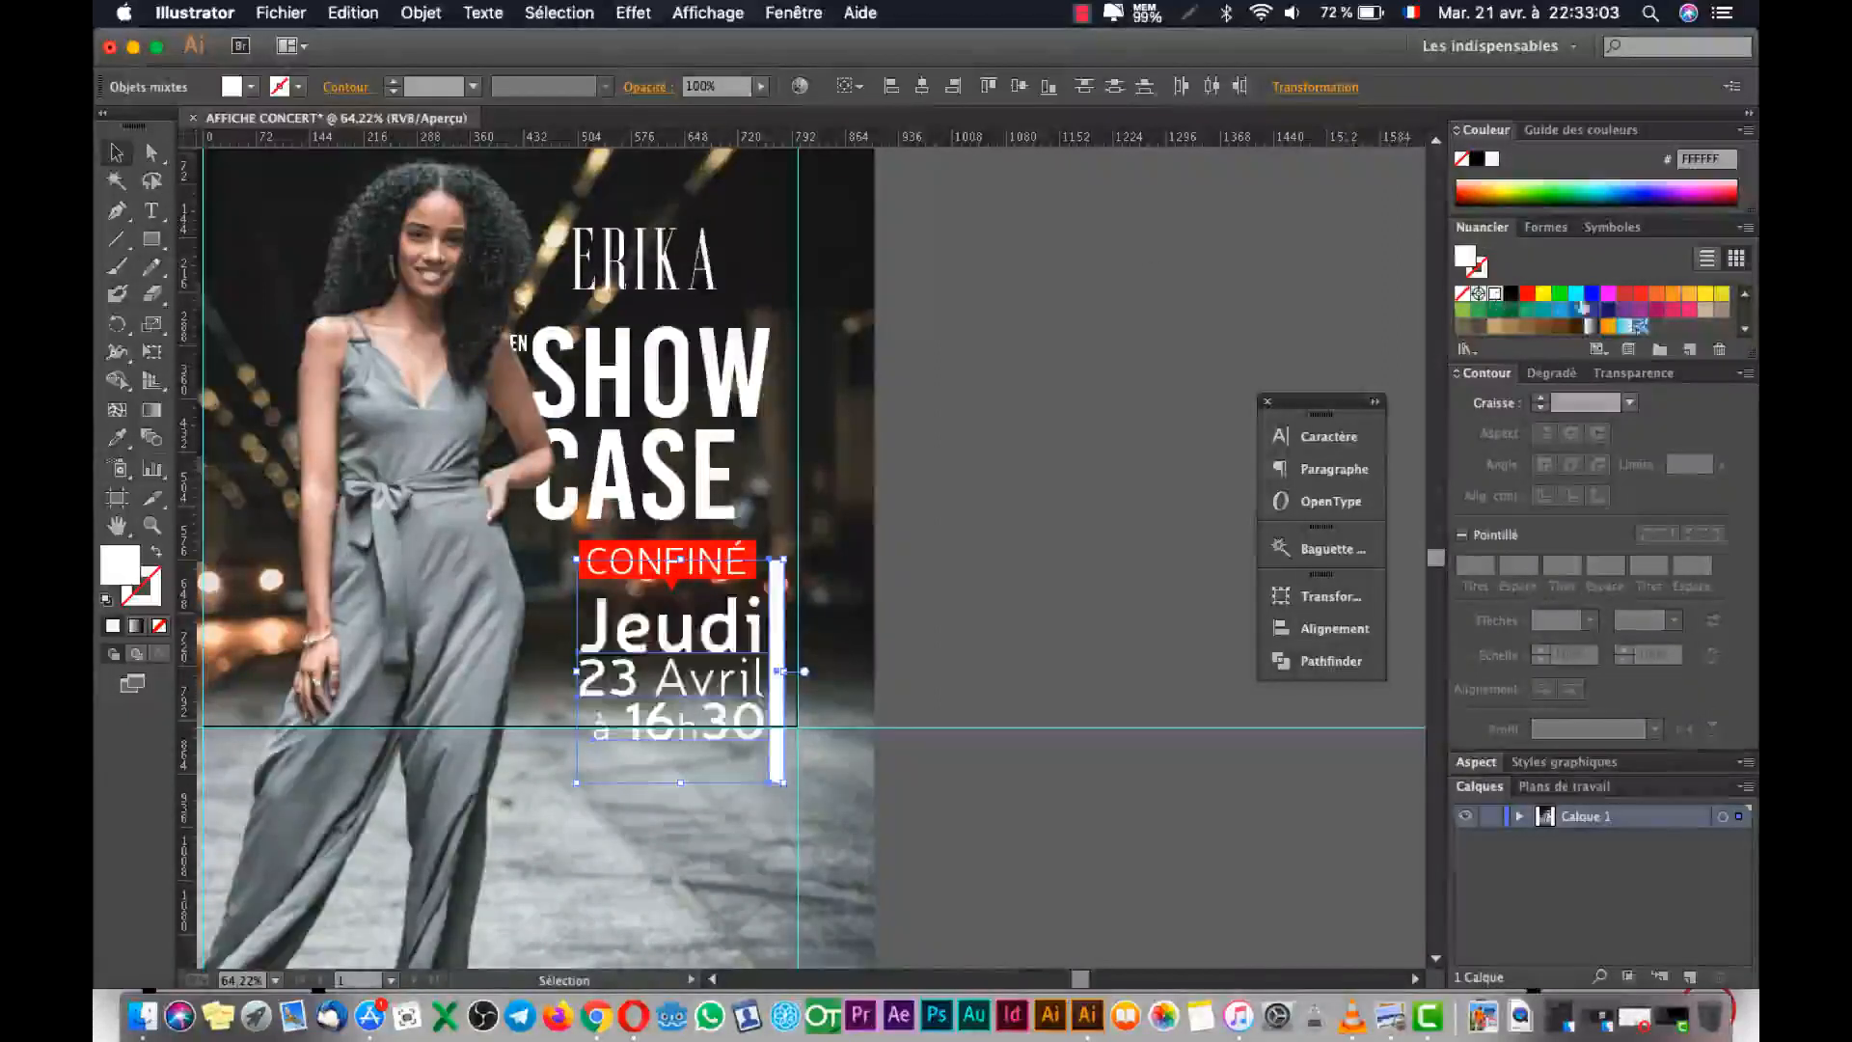
pyautogui.click(1544, 294)
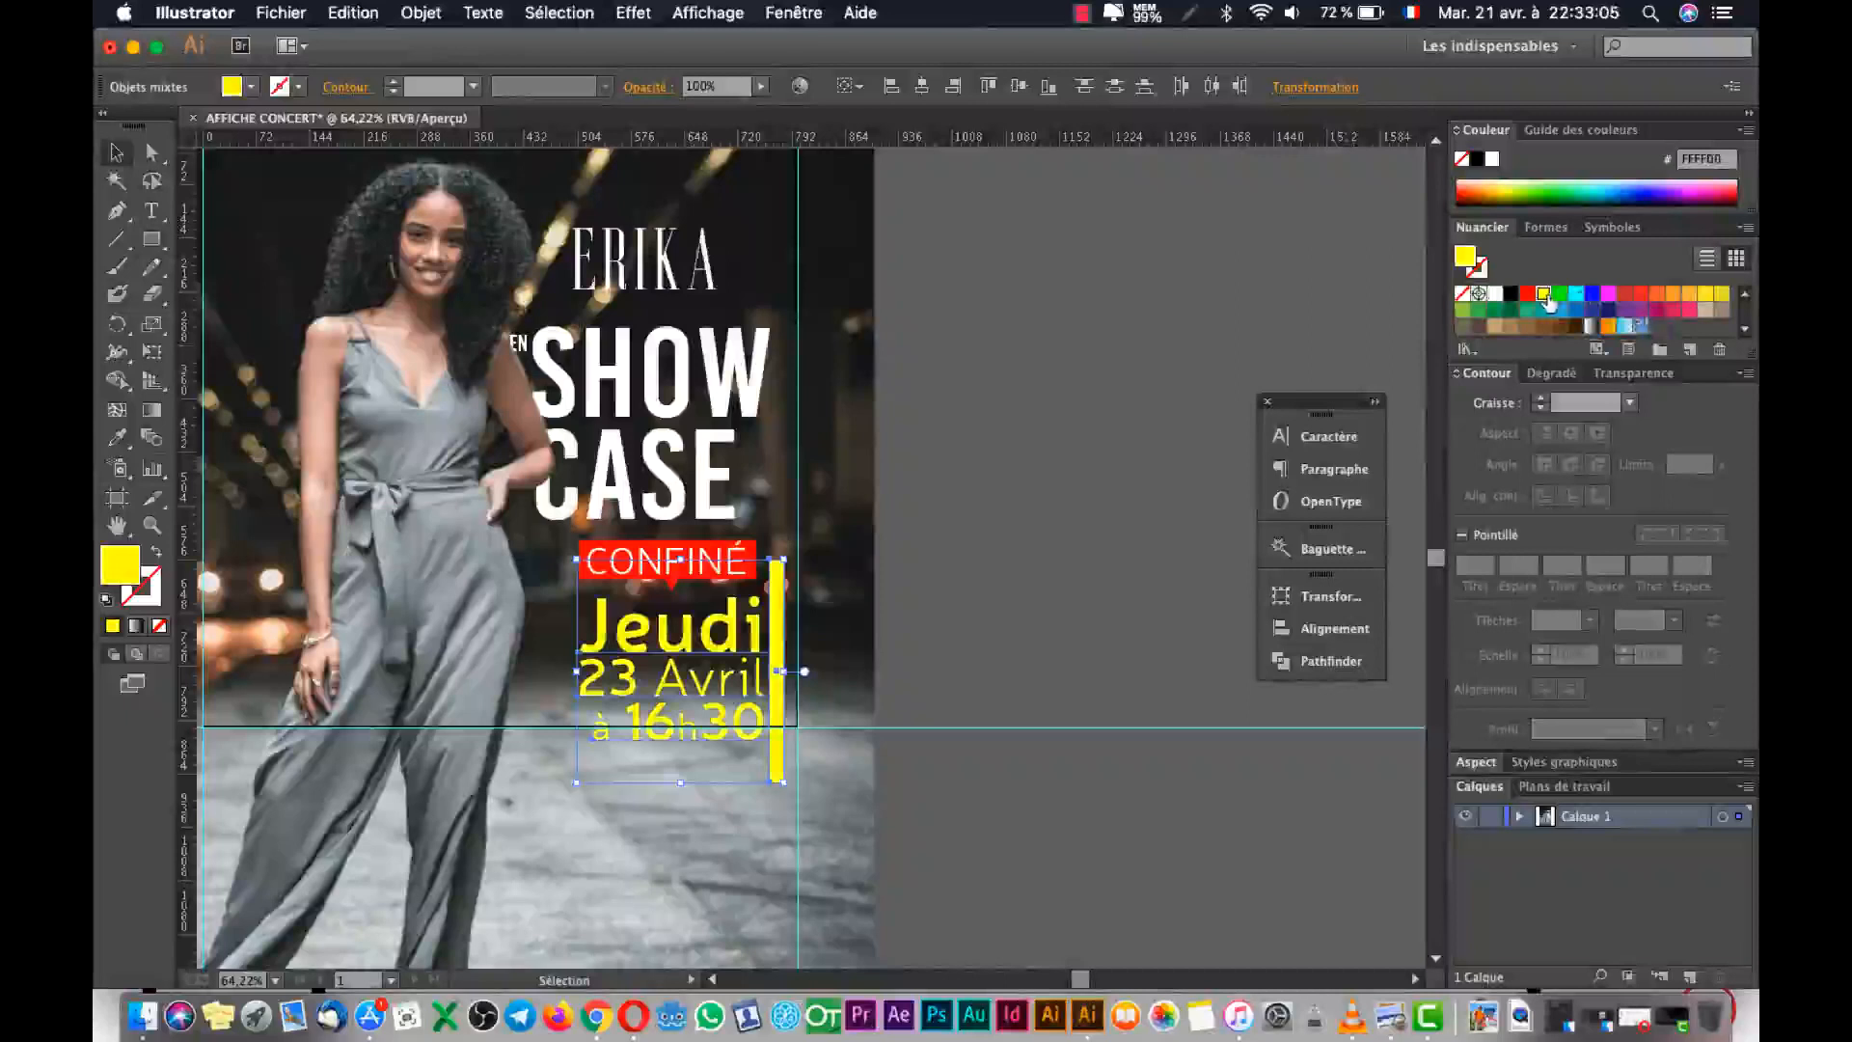
pyautogui.click(1495, 294)
pyautogui.click(1160, 442)
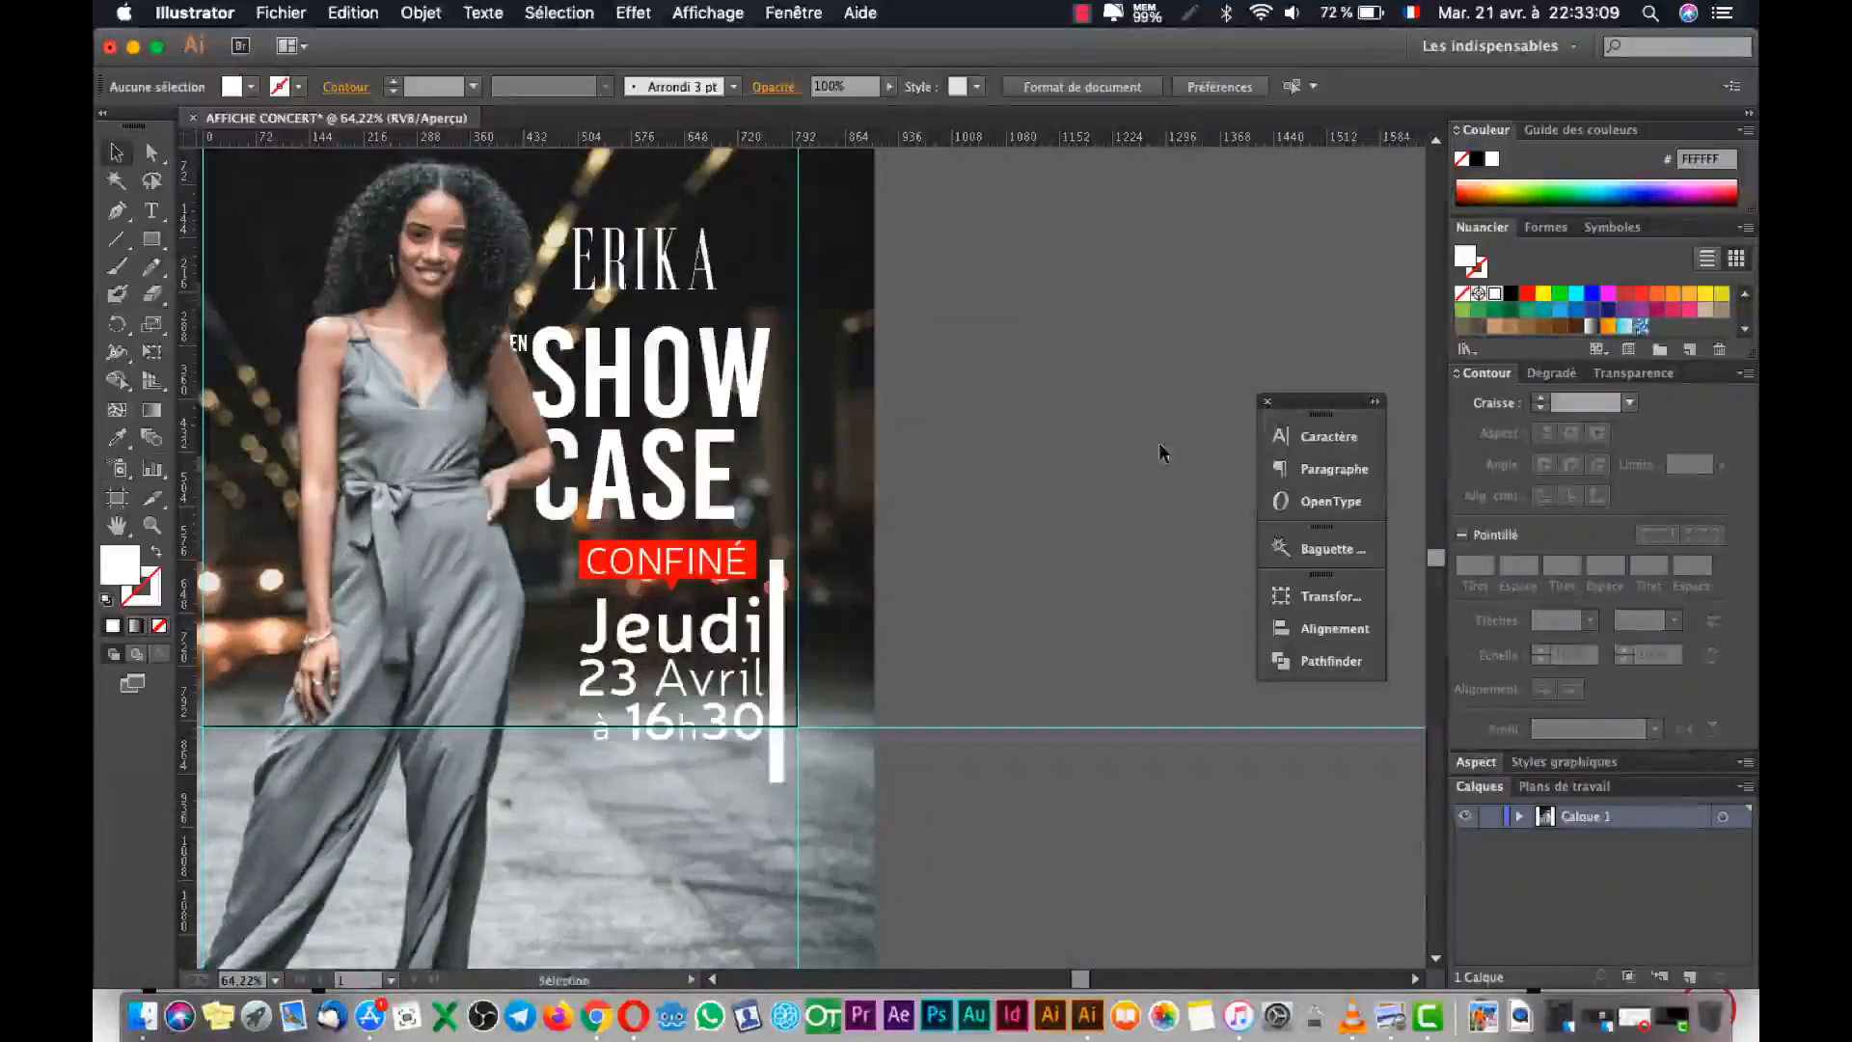
# Compare the overall layout with the reference poster and reduce the SHOW CASE text to 136 pt.
pyautogui.press('super+minus')
pyautogui.press('super+minus')
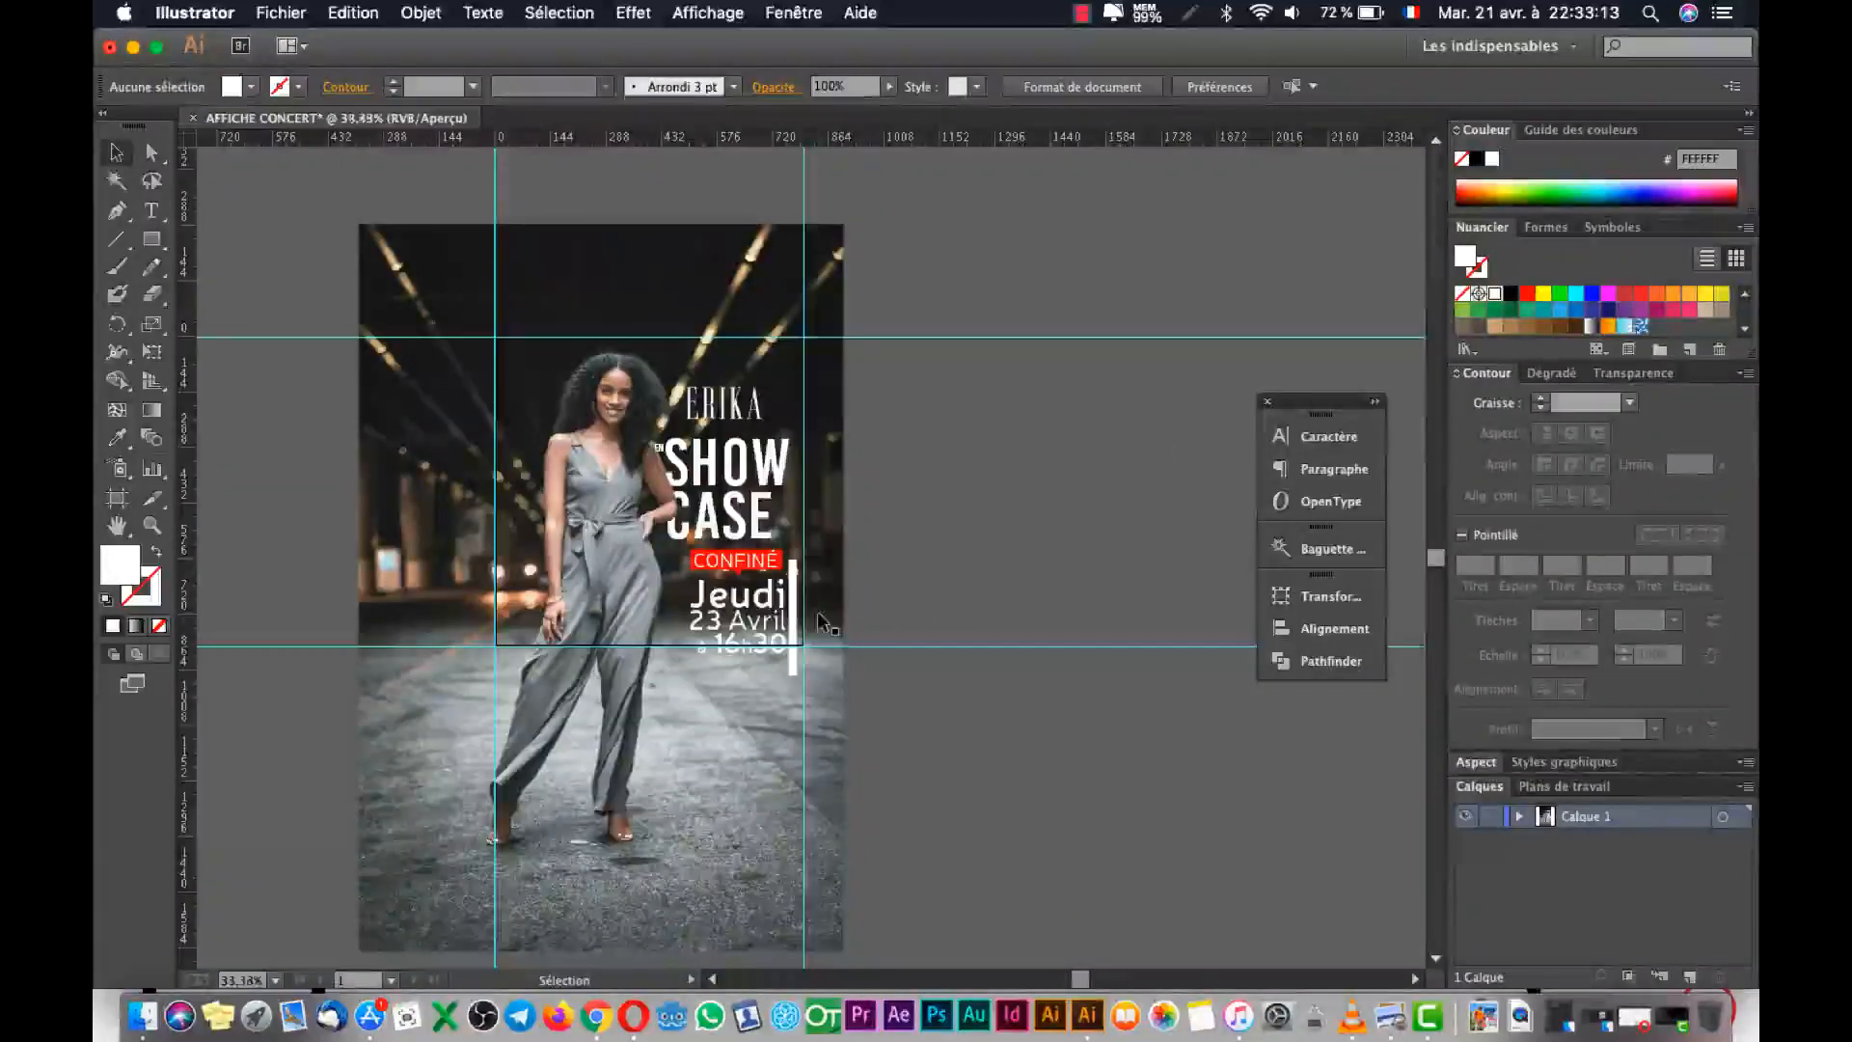
pyautogui.scroll(3, 818, 622)
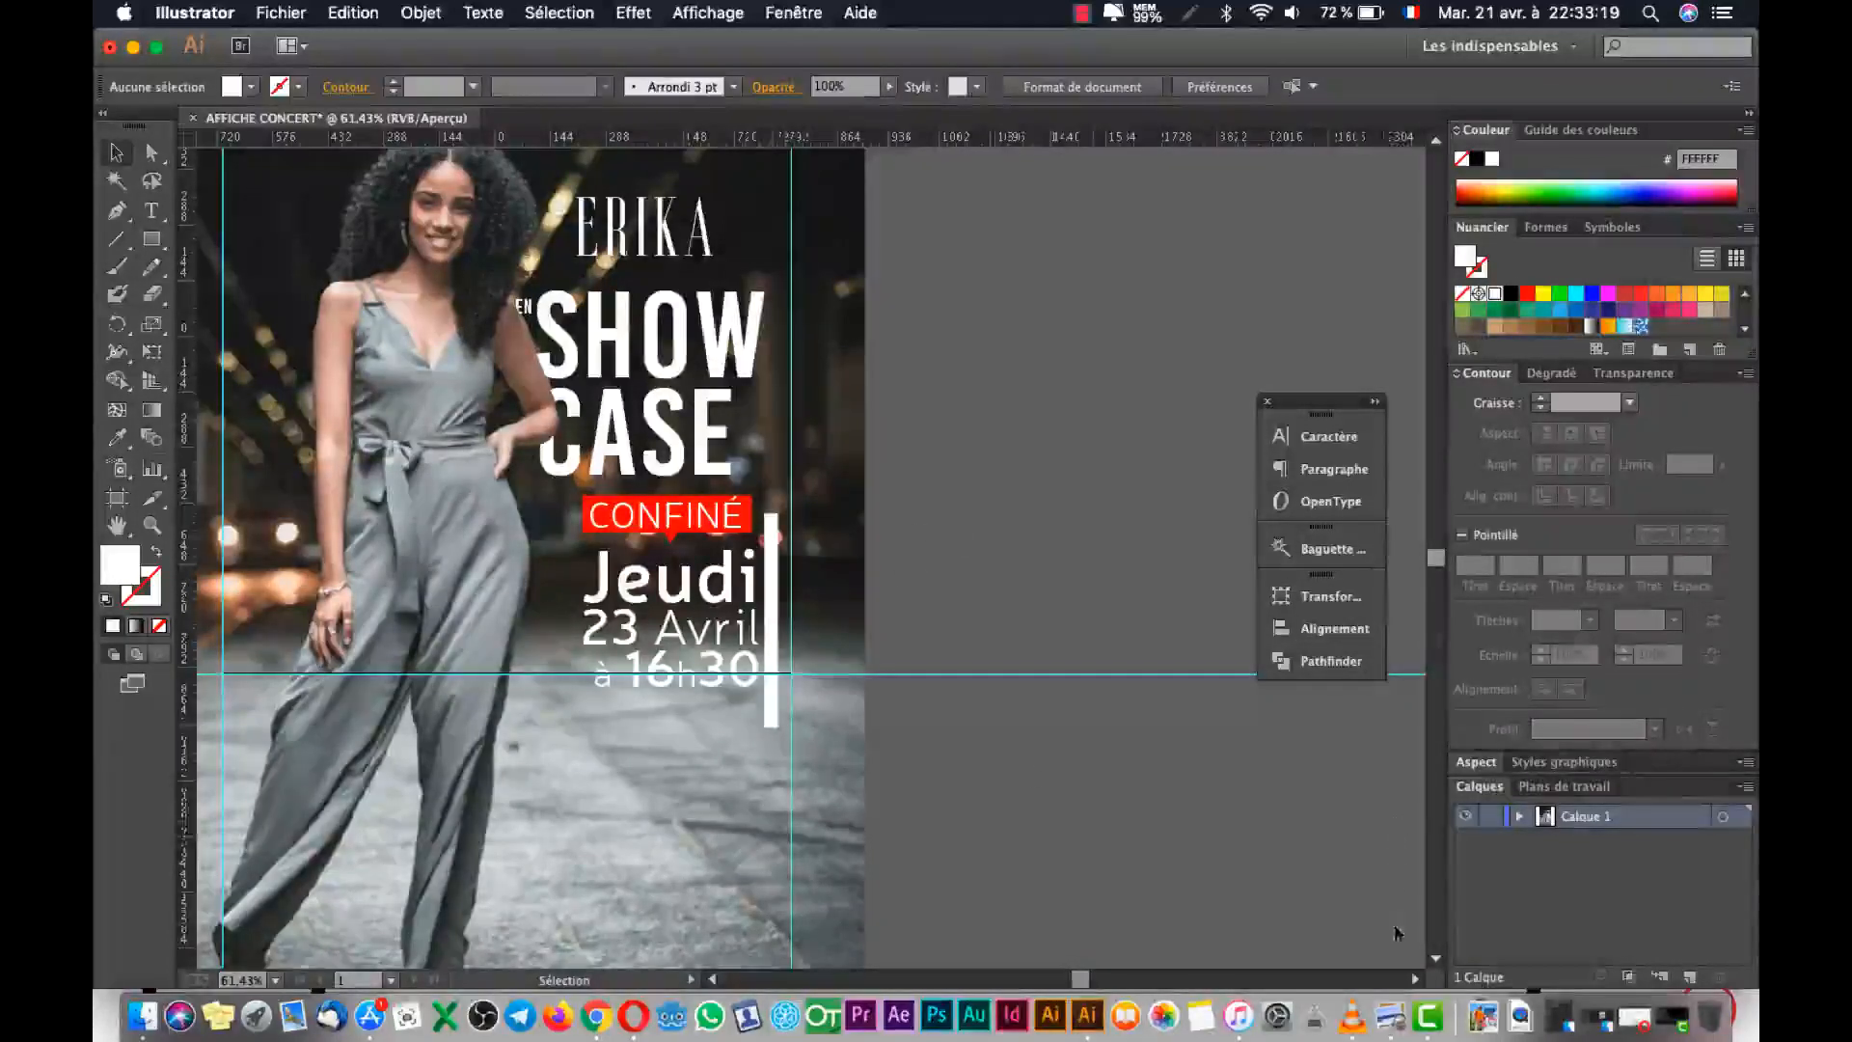
pyautogui.click(1392, 1013)
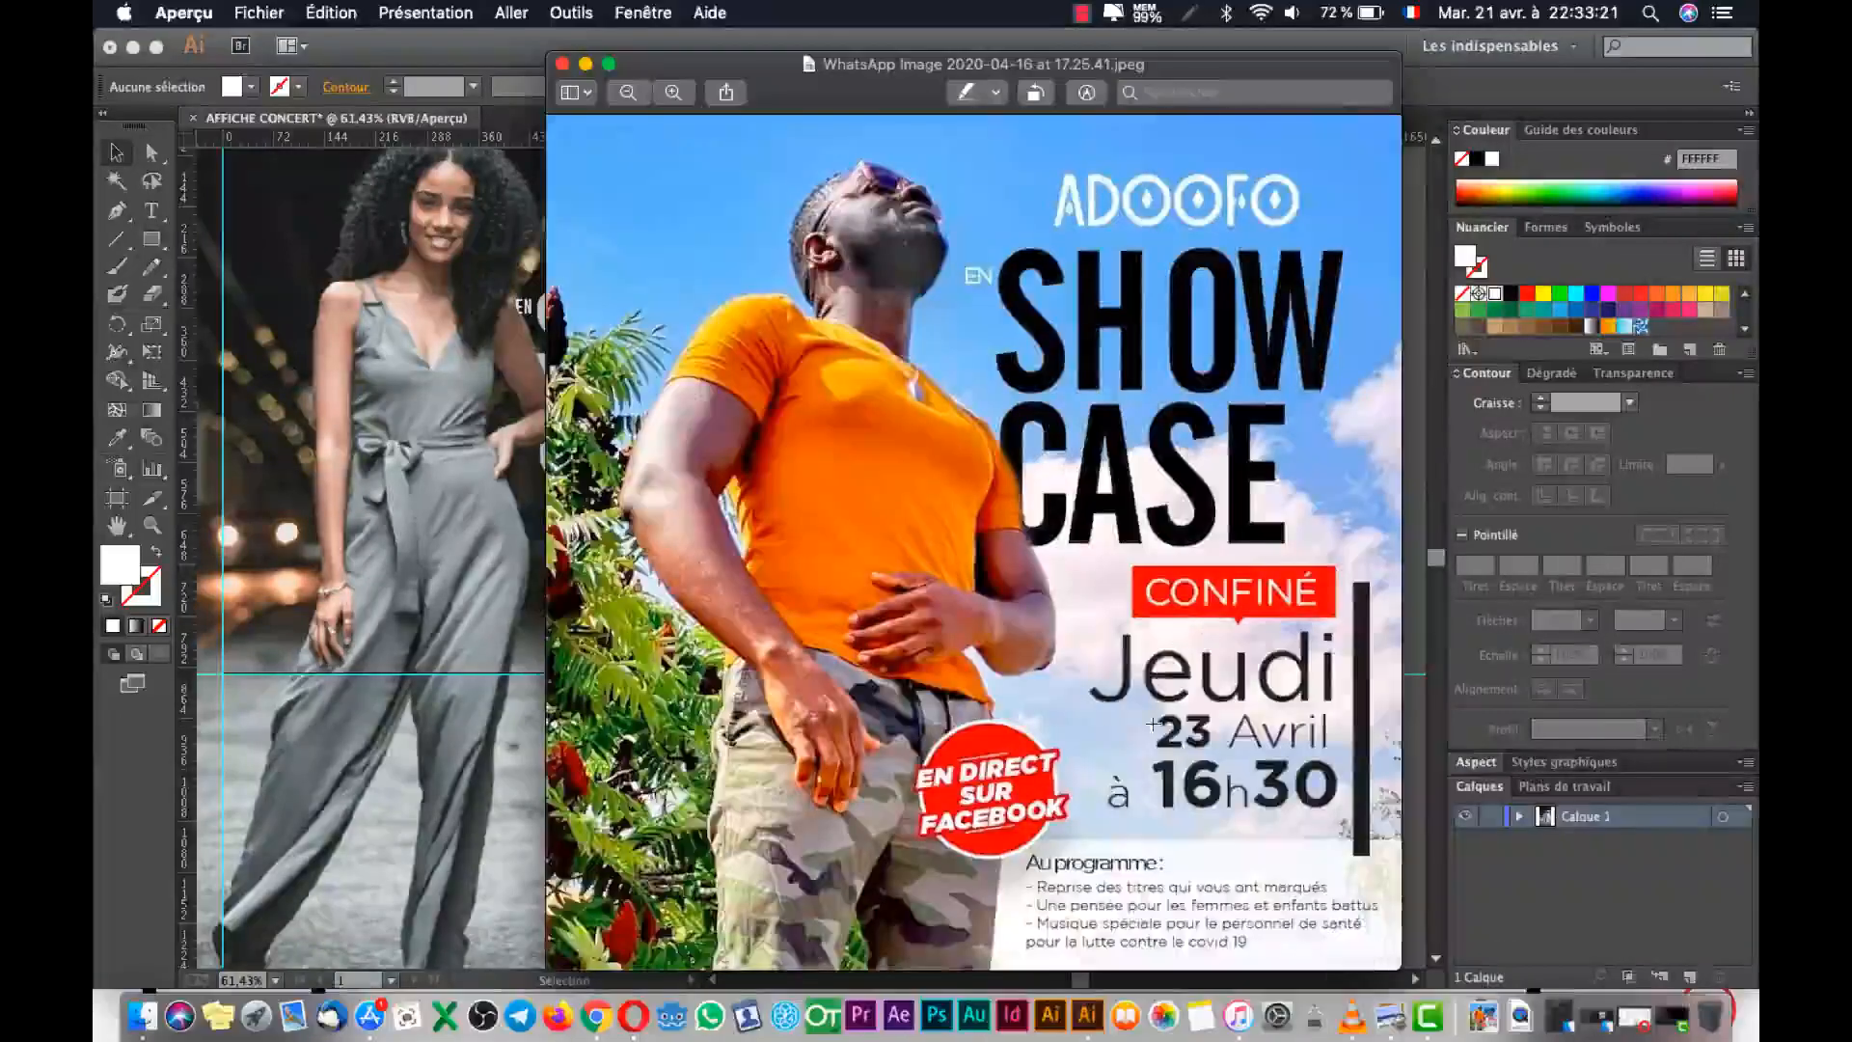
pyautogui.click(448, 575)
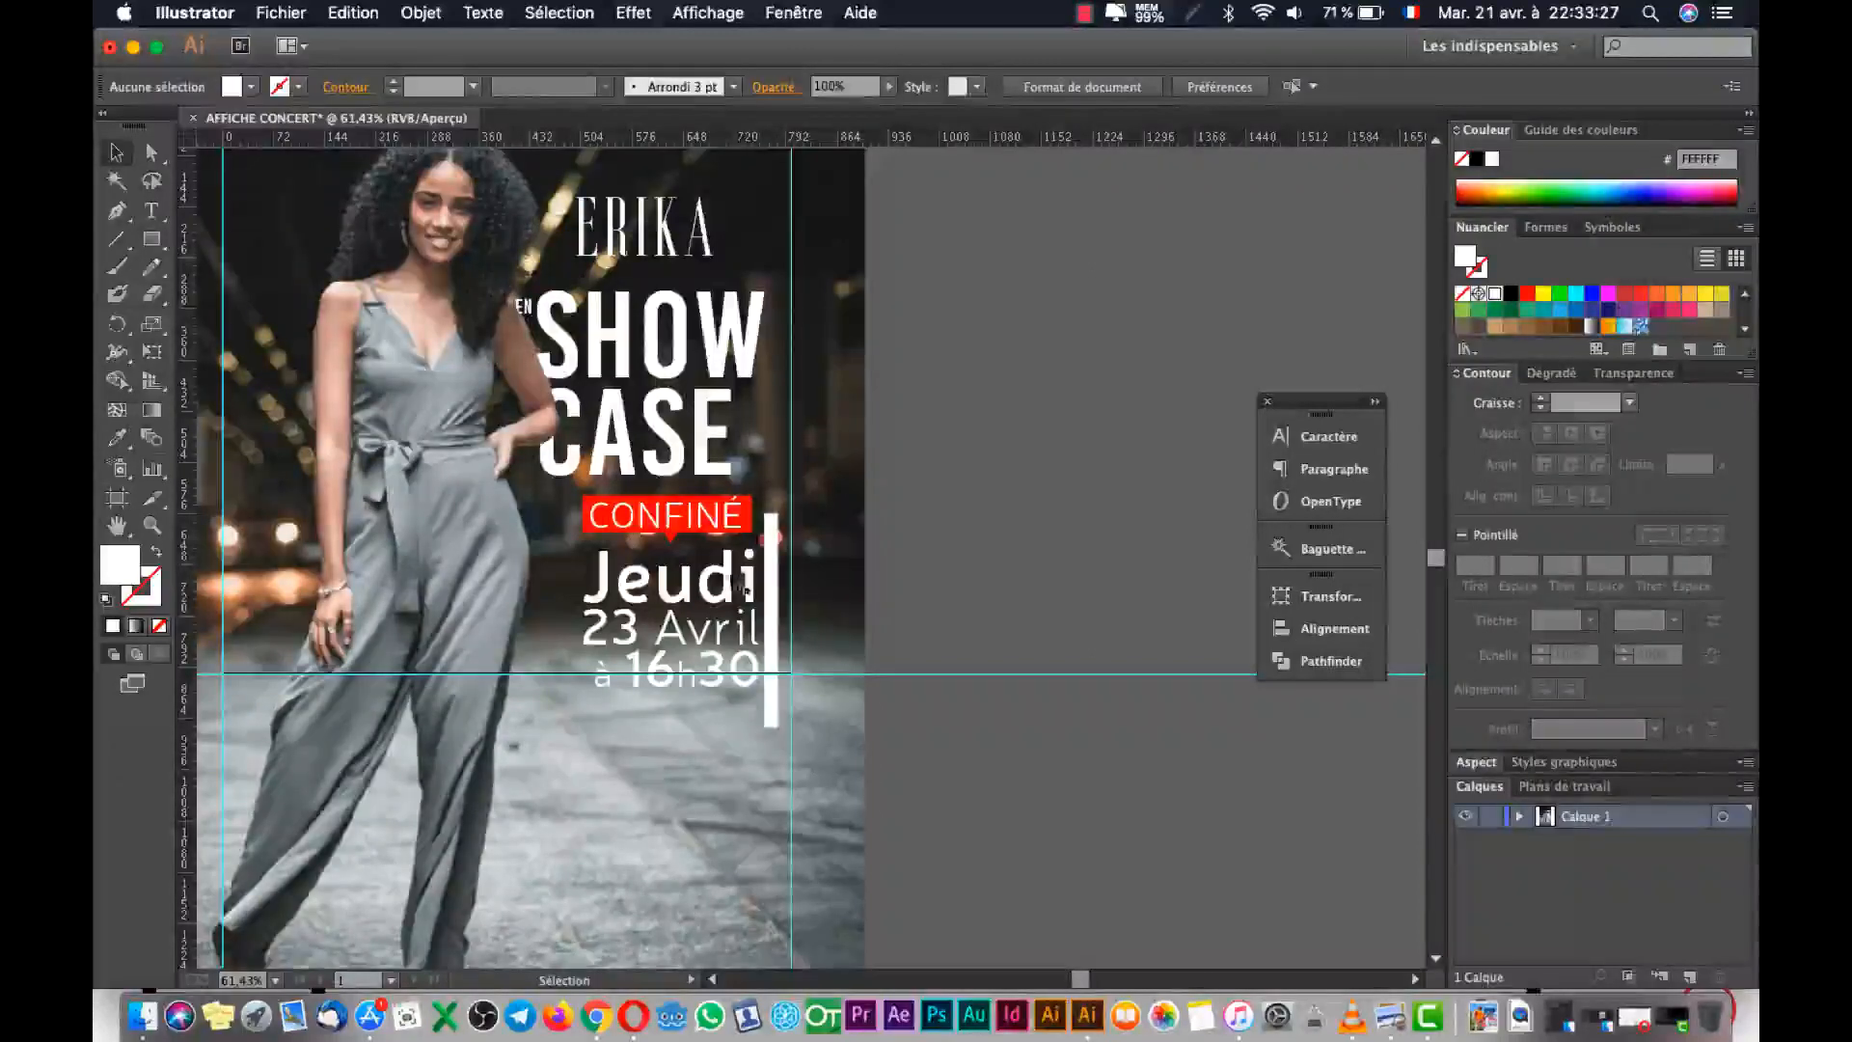
pyautogui.click(651, 444)
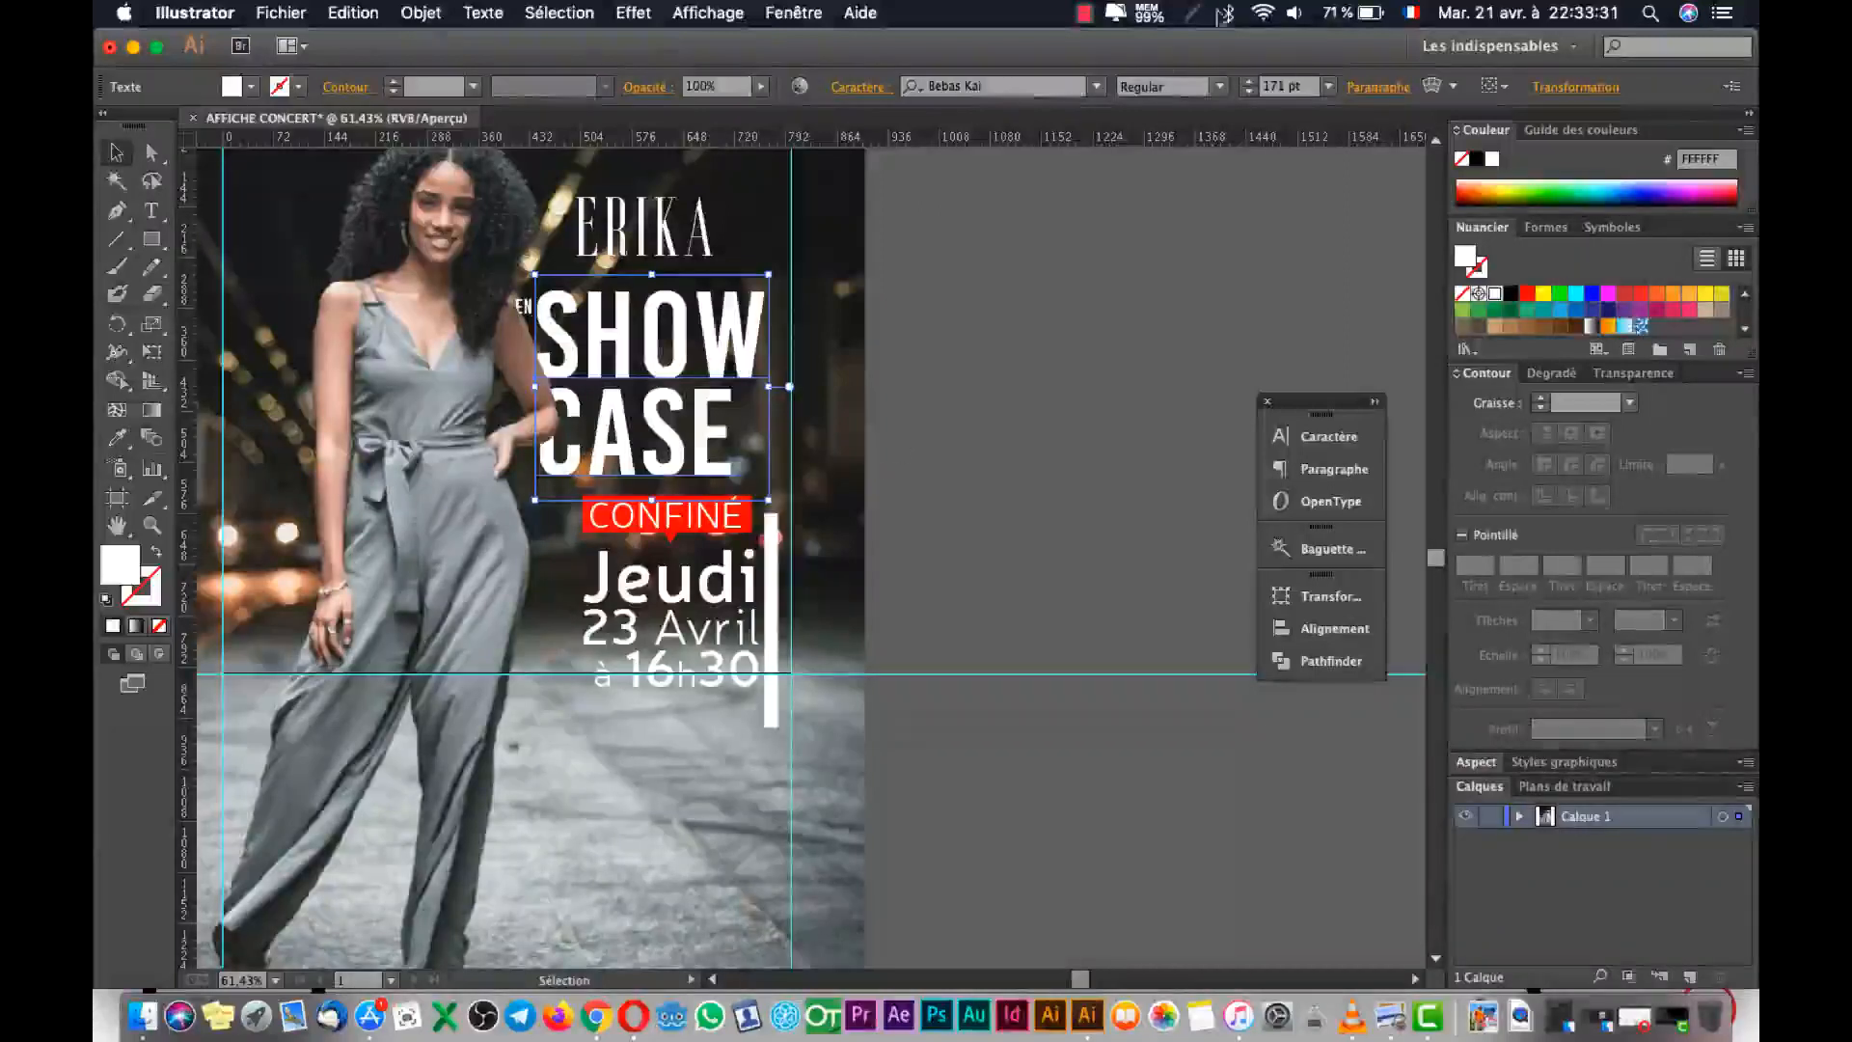
pyautogui.click(1248, 92)
pyautogui.click(1248, 93)
pyautogui.click(1248, 93)
pyautogui.click(1248, 92)
pyautogui.click(1248, 93)
pyautogui.click(1248, 93)
pyautogui.click(1248, 92)
pyautogui.click(1248, 92)
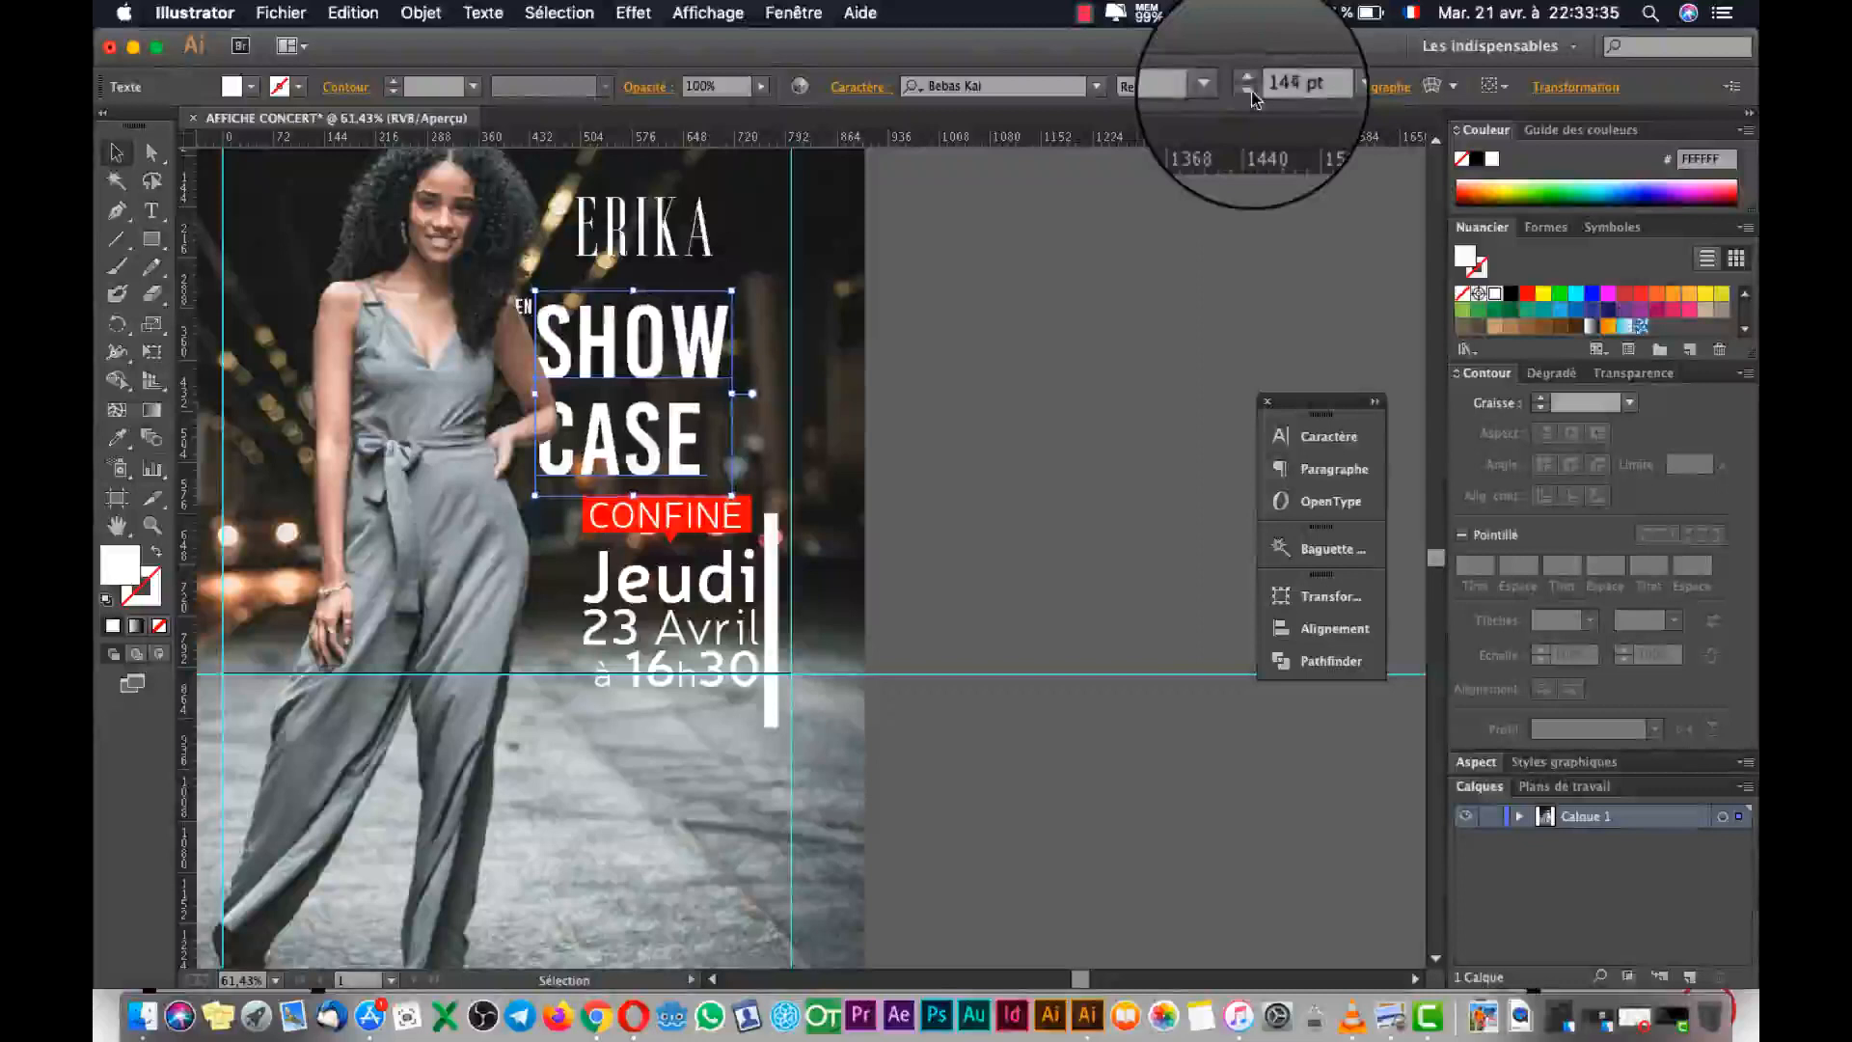
pyautogui.click(1328, 436)
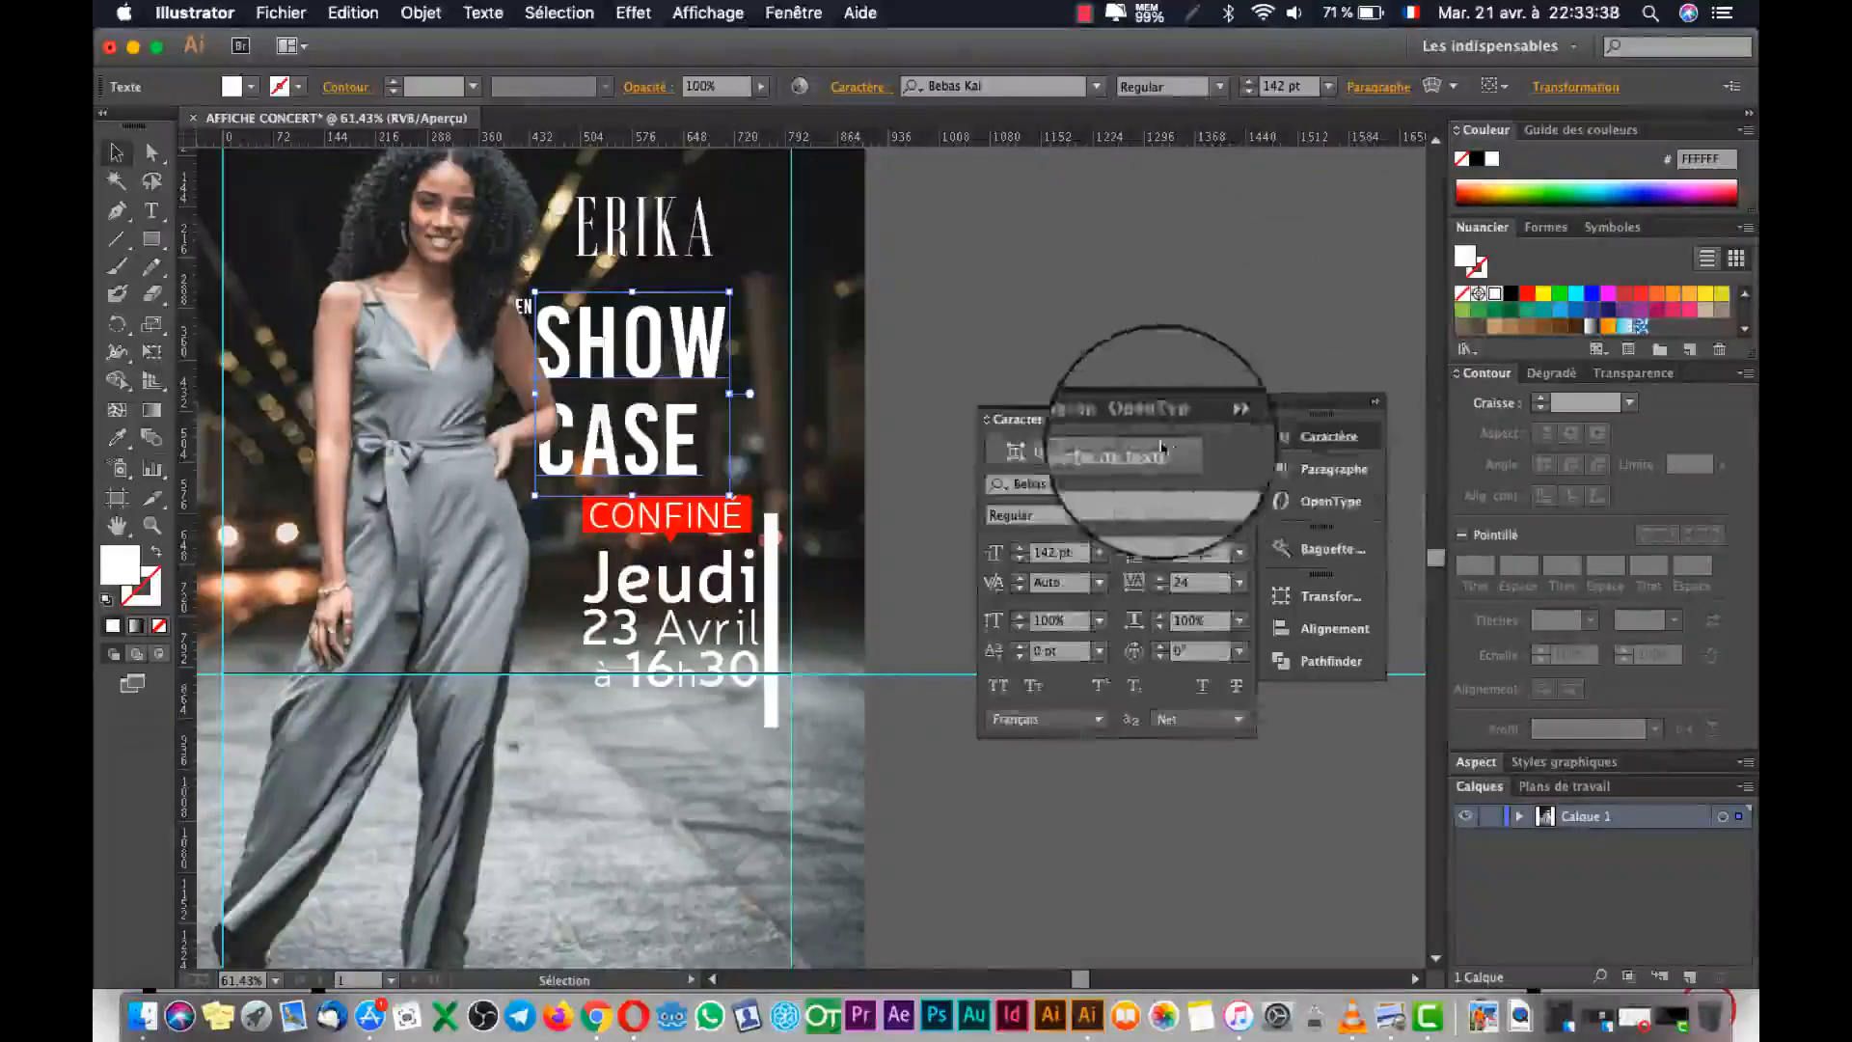
pyautogui.click(1024, 564)
pyautogui.click(1023, 563)
pyautogui.click(1023, 564)
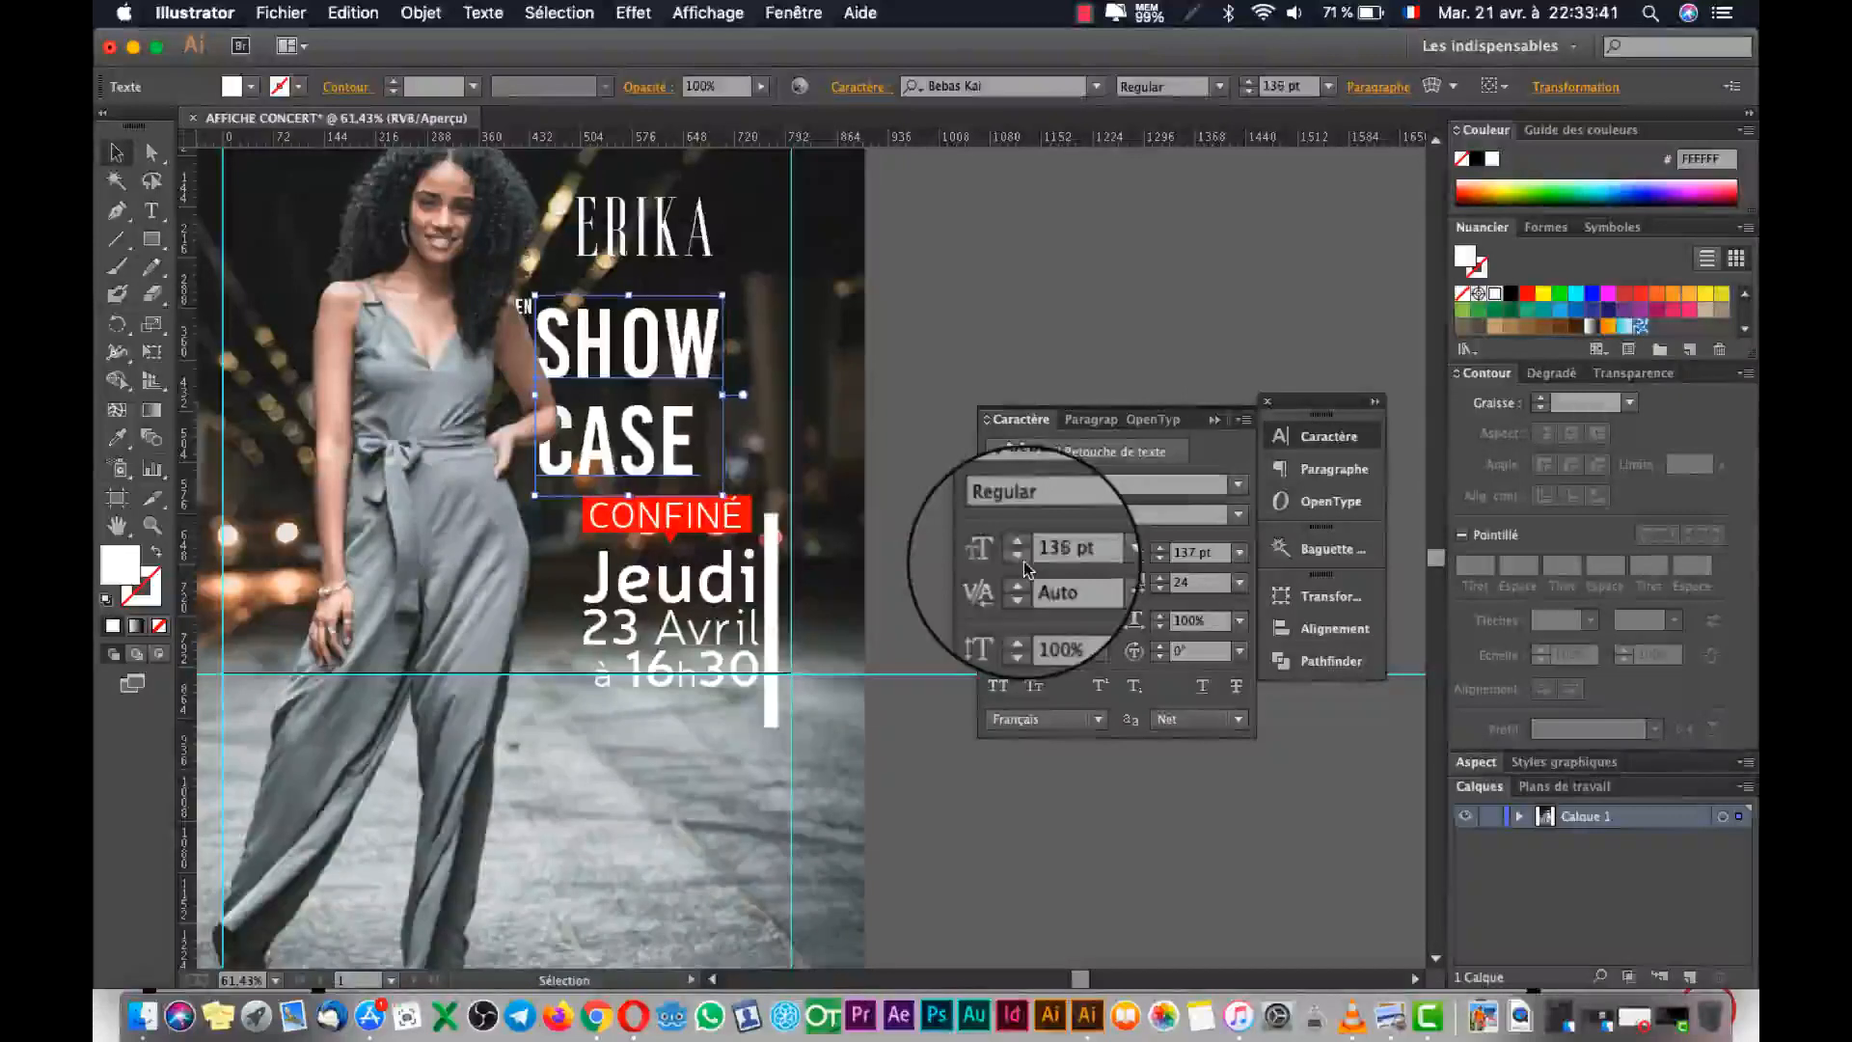
pyautogui.click(1022, 561)
# Tighten the SHOW CASE title's leading to 105 pt and set its tracking to 71.
pyautogui.click(1162, 562)
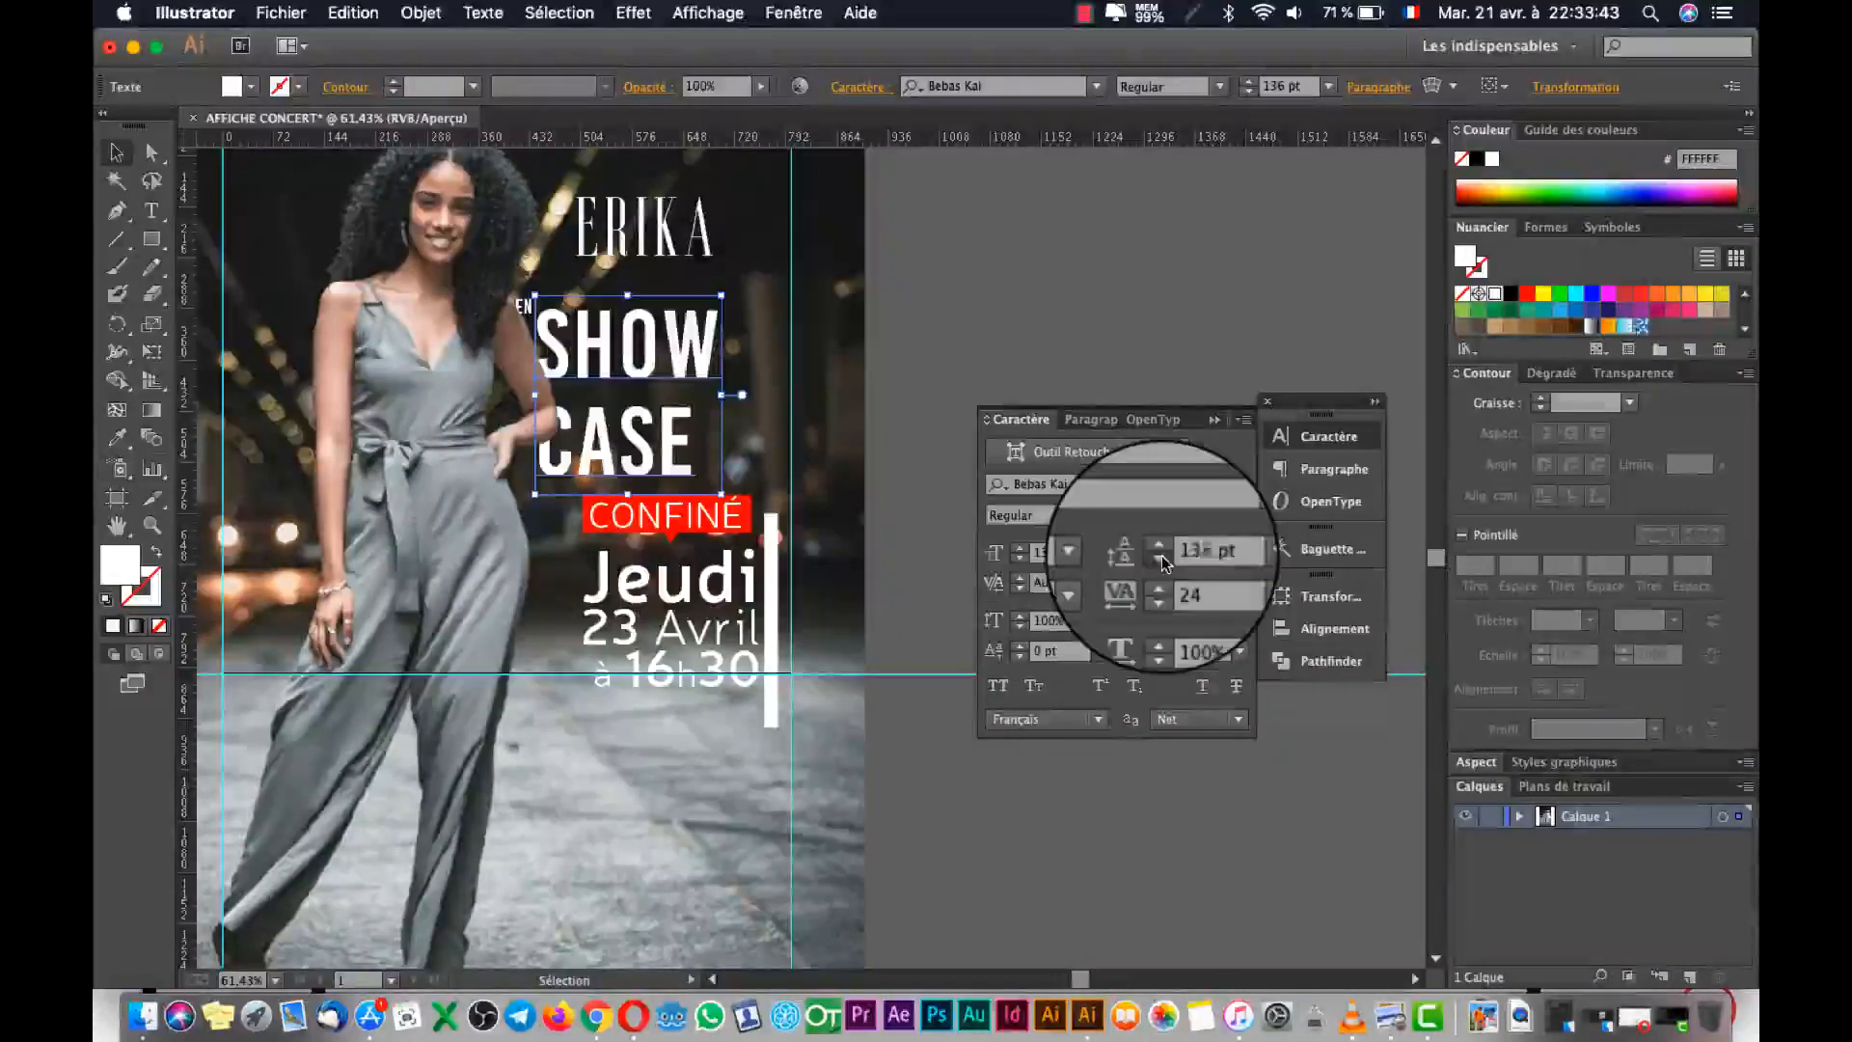
pyautogui.click(1162, 562)
pyautogui.click(1162, 562)
pyautogui.click(1162, 562)
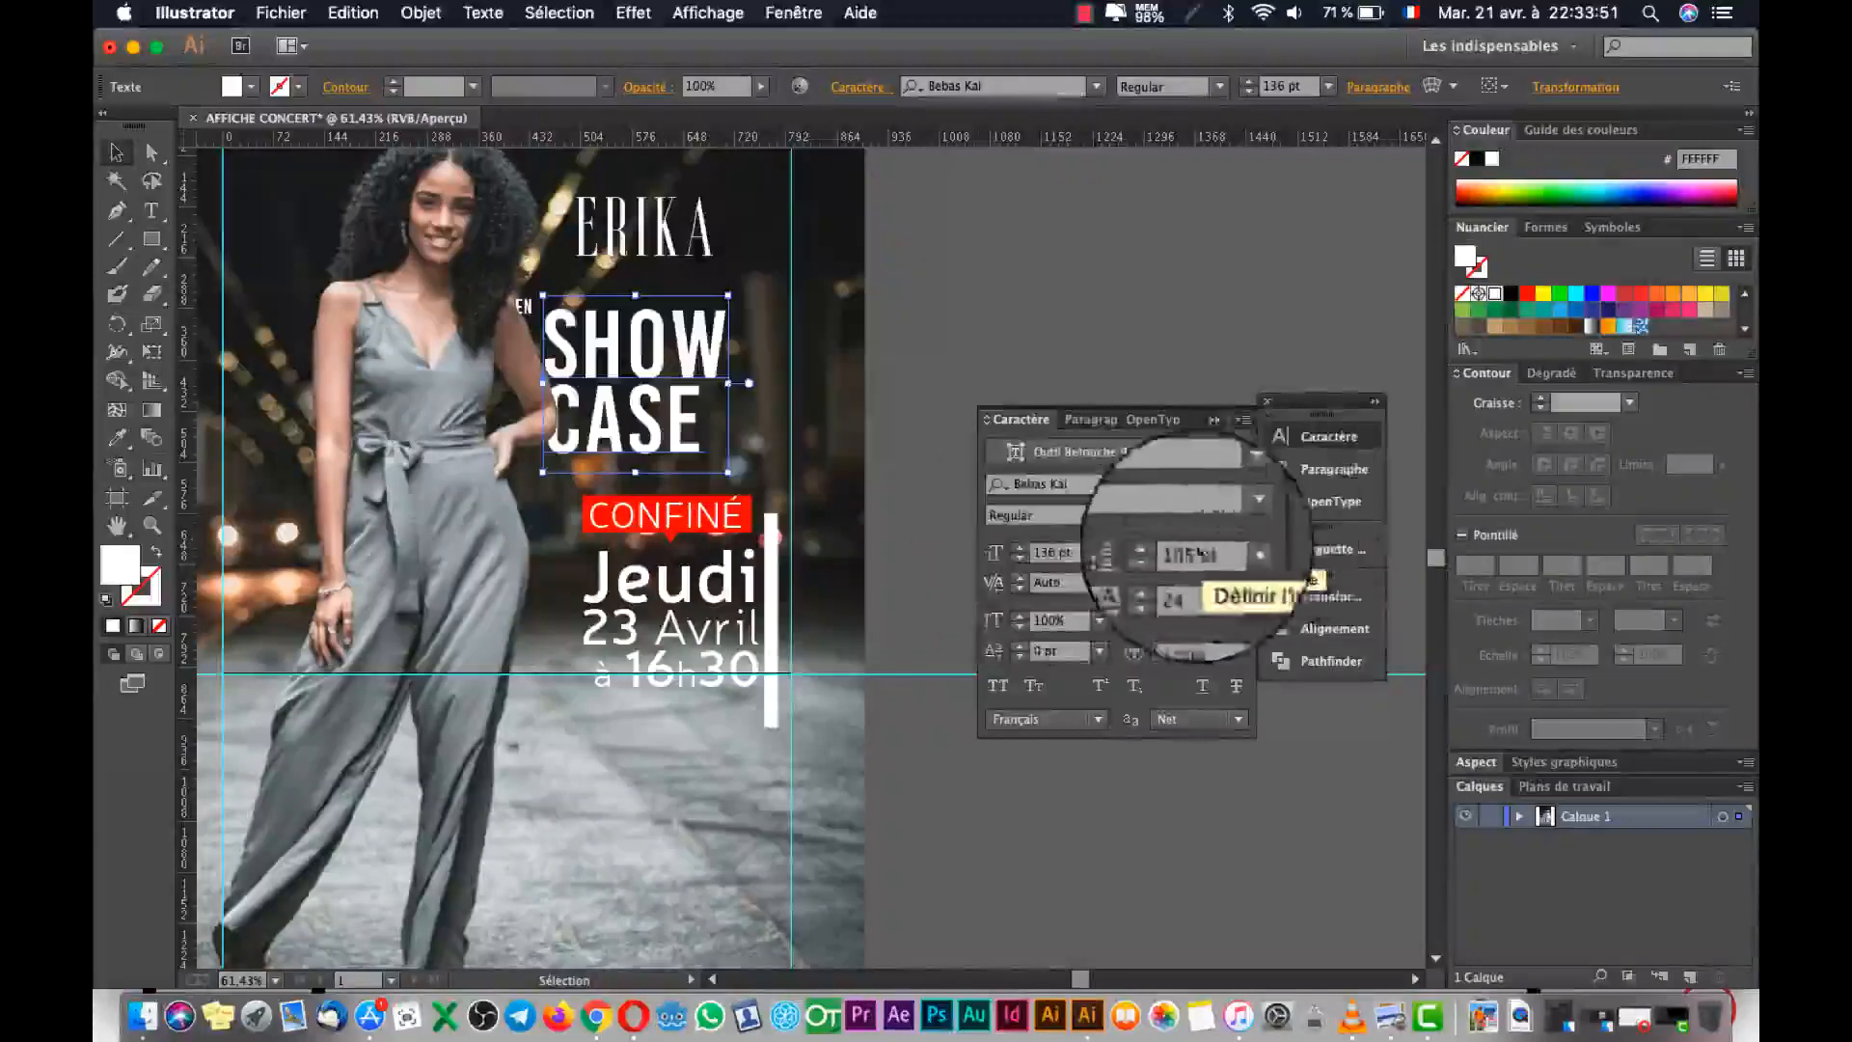
pyautogui.scroll(20, 1165, 576)
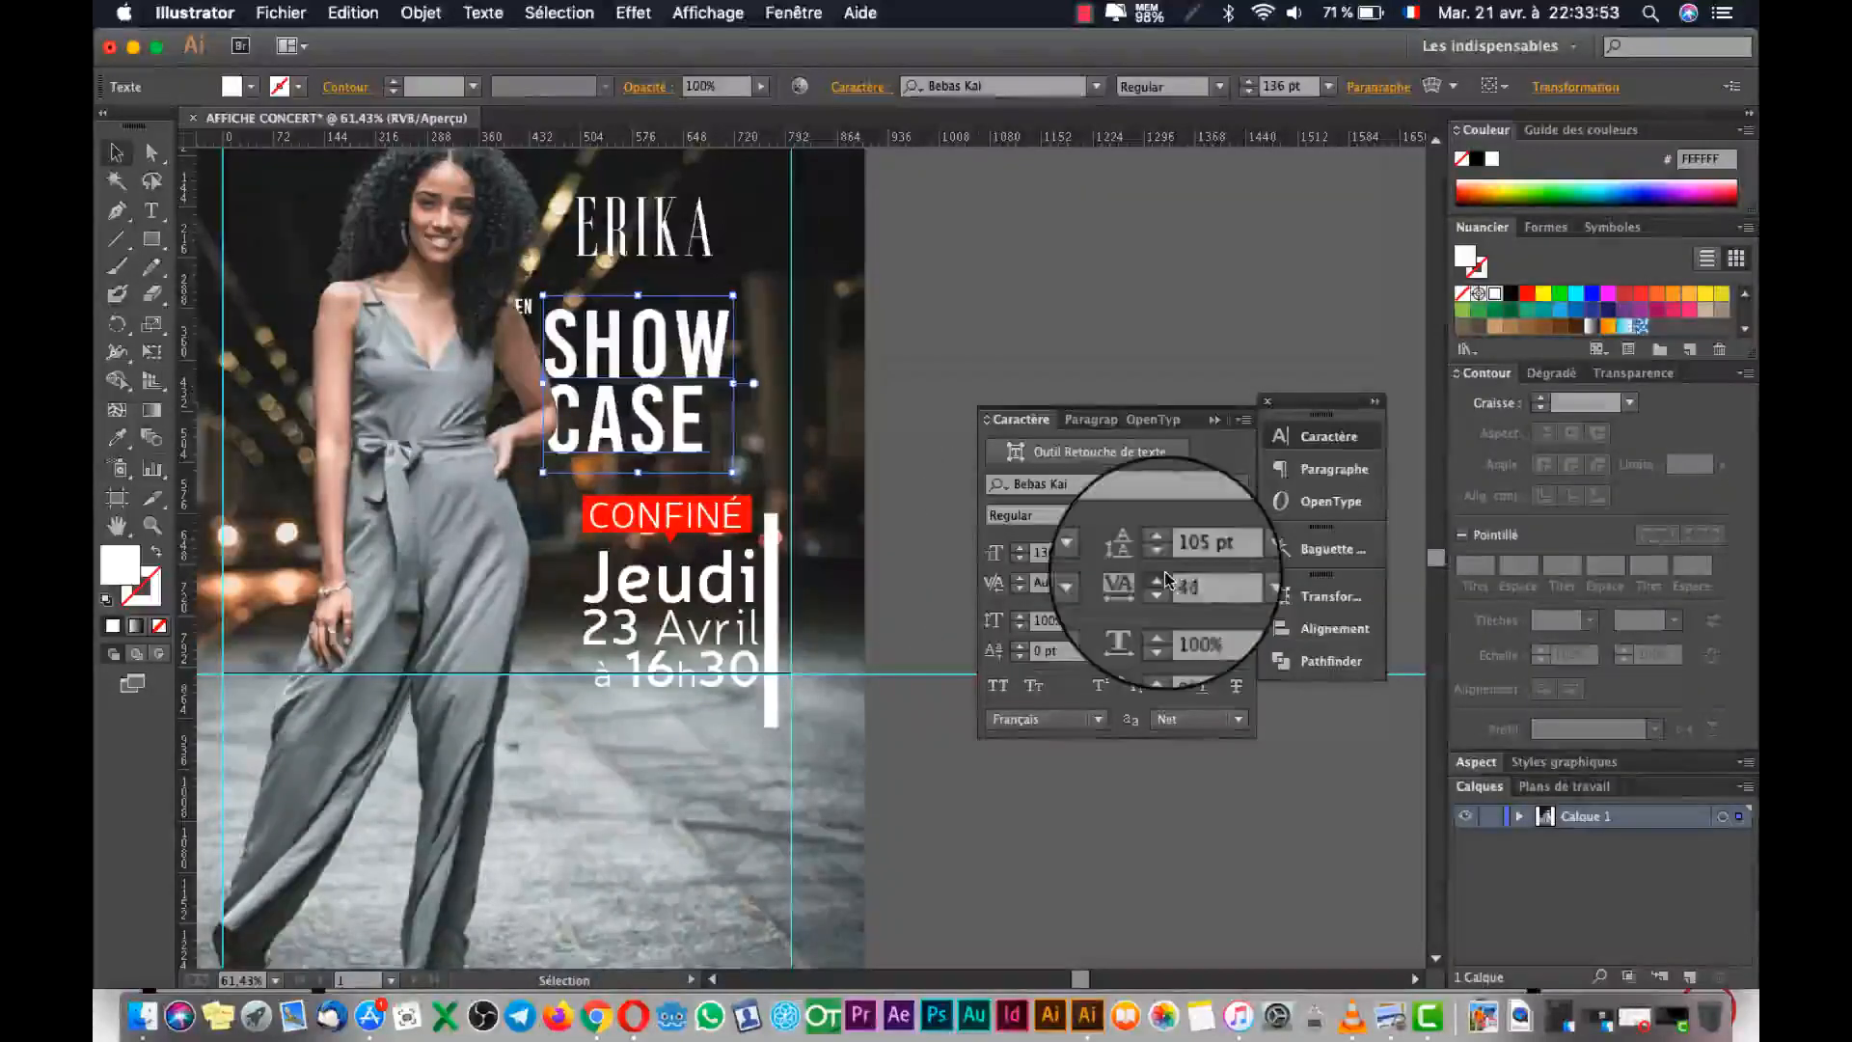
pyautogui.click(1003, 398)
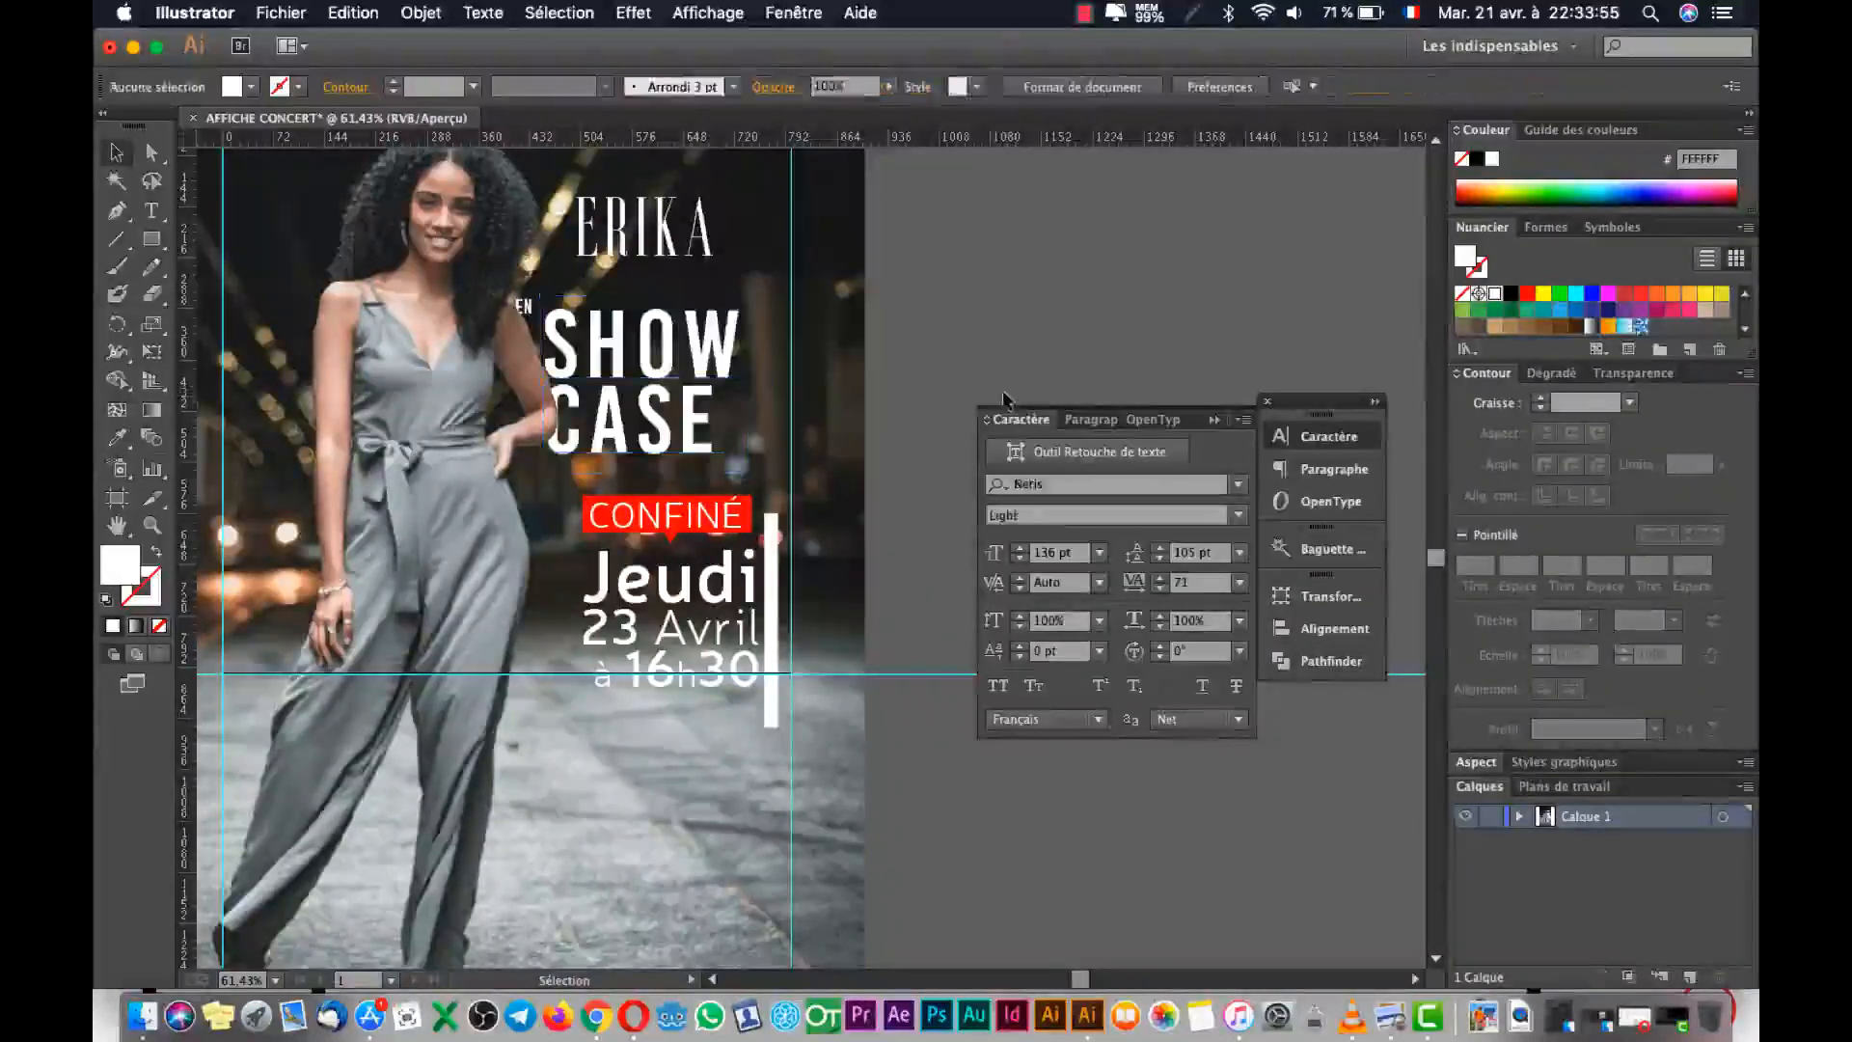
# Lock the background photo so it cannot be selected along with the poster text.
pyautogui.click(608, 523)
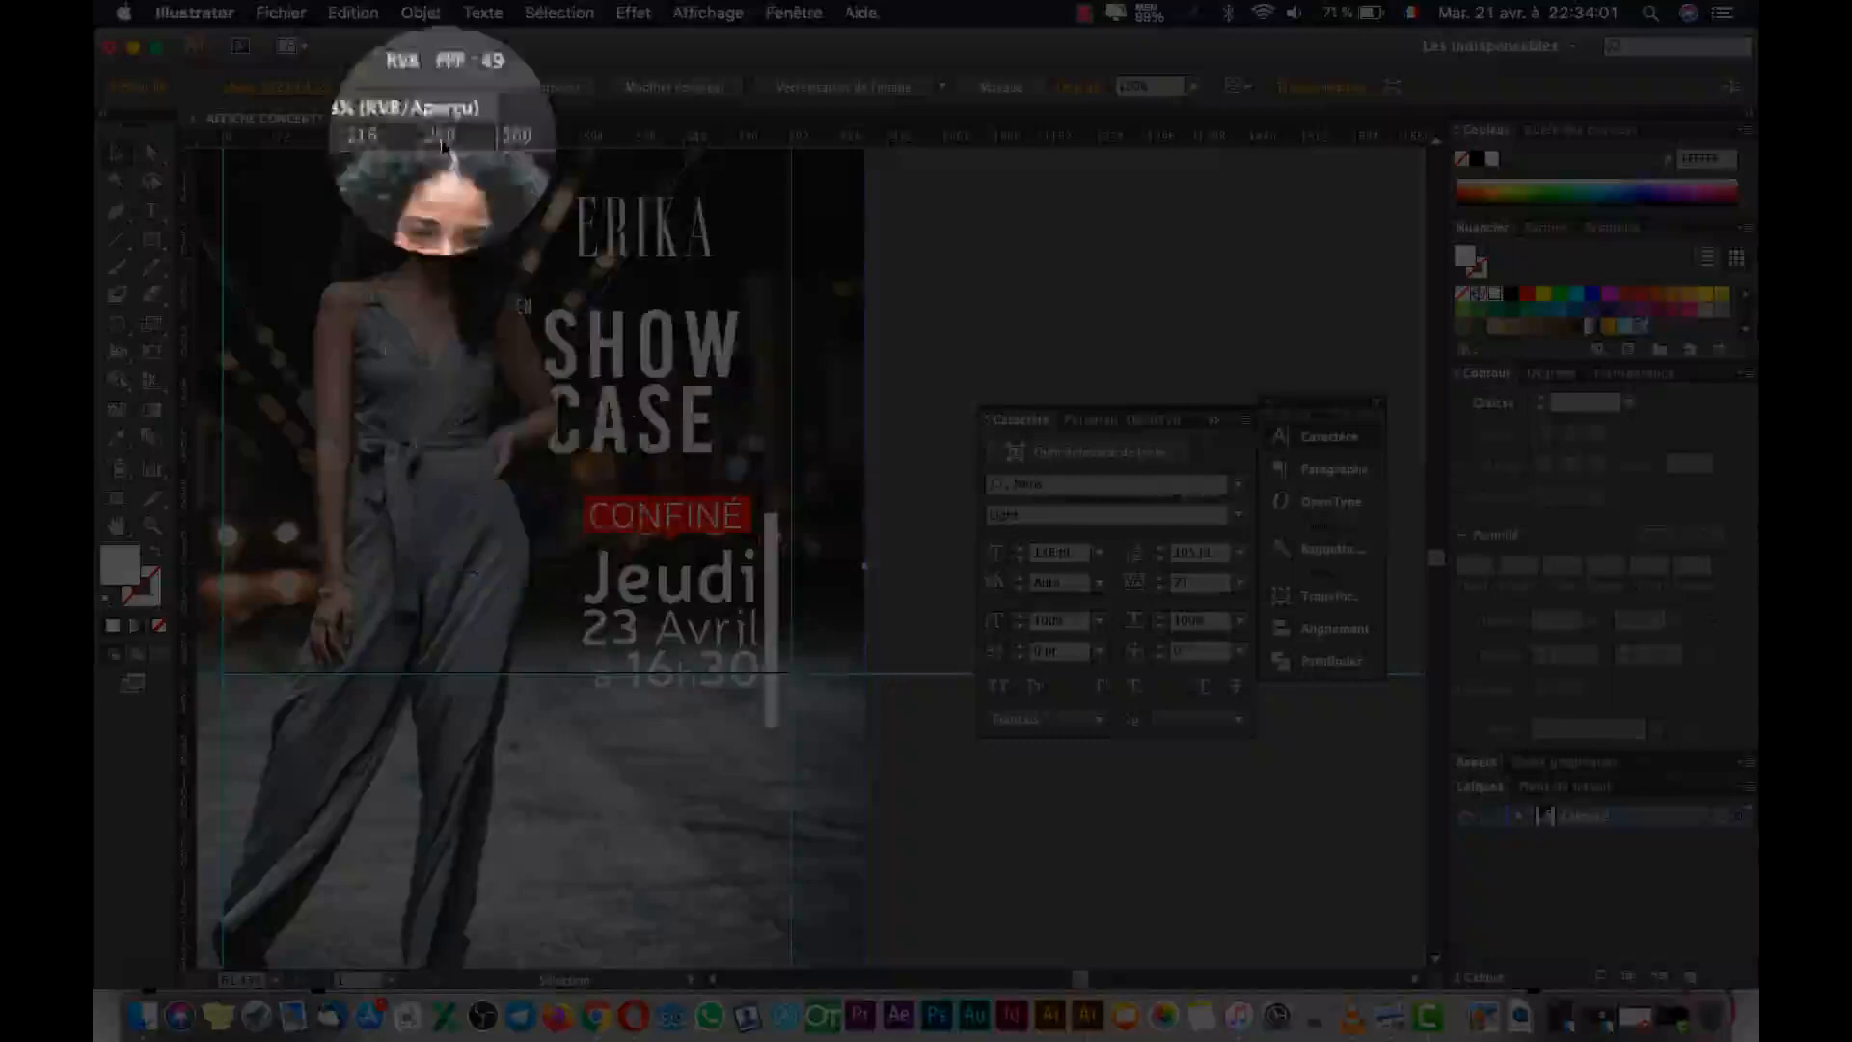
pyautogui.click(421, 12)
pyautogui.moveTo(449, 141)
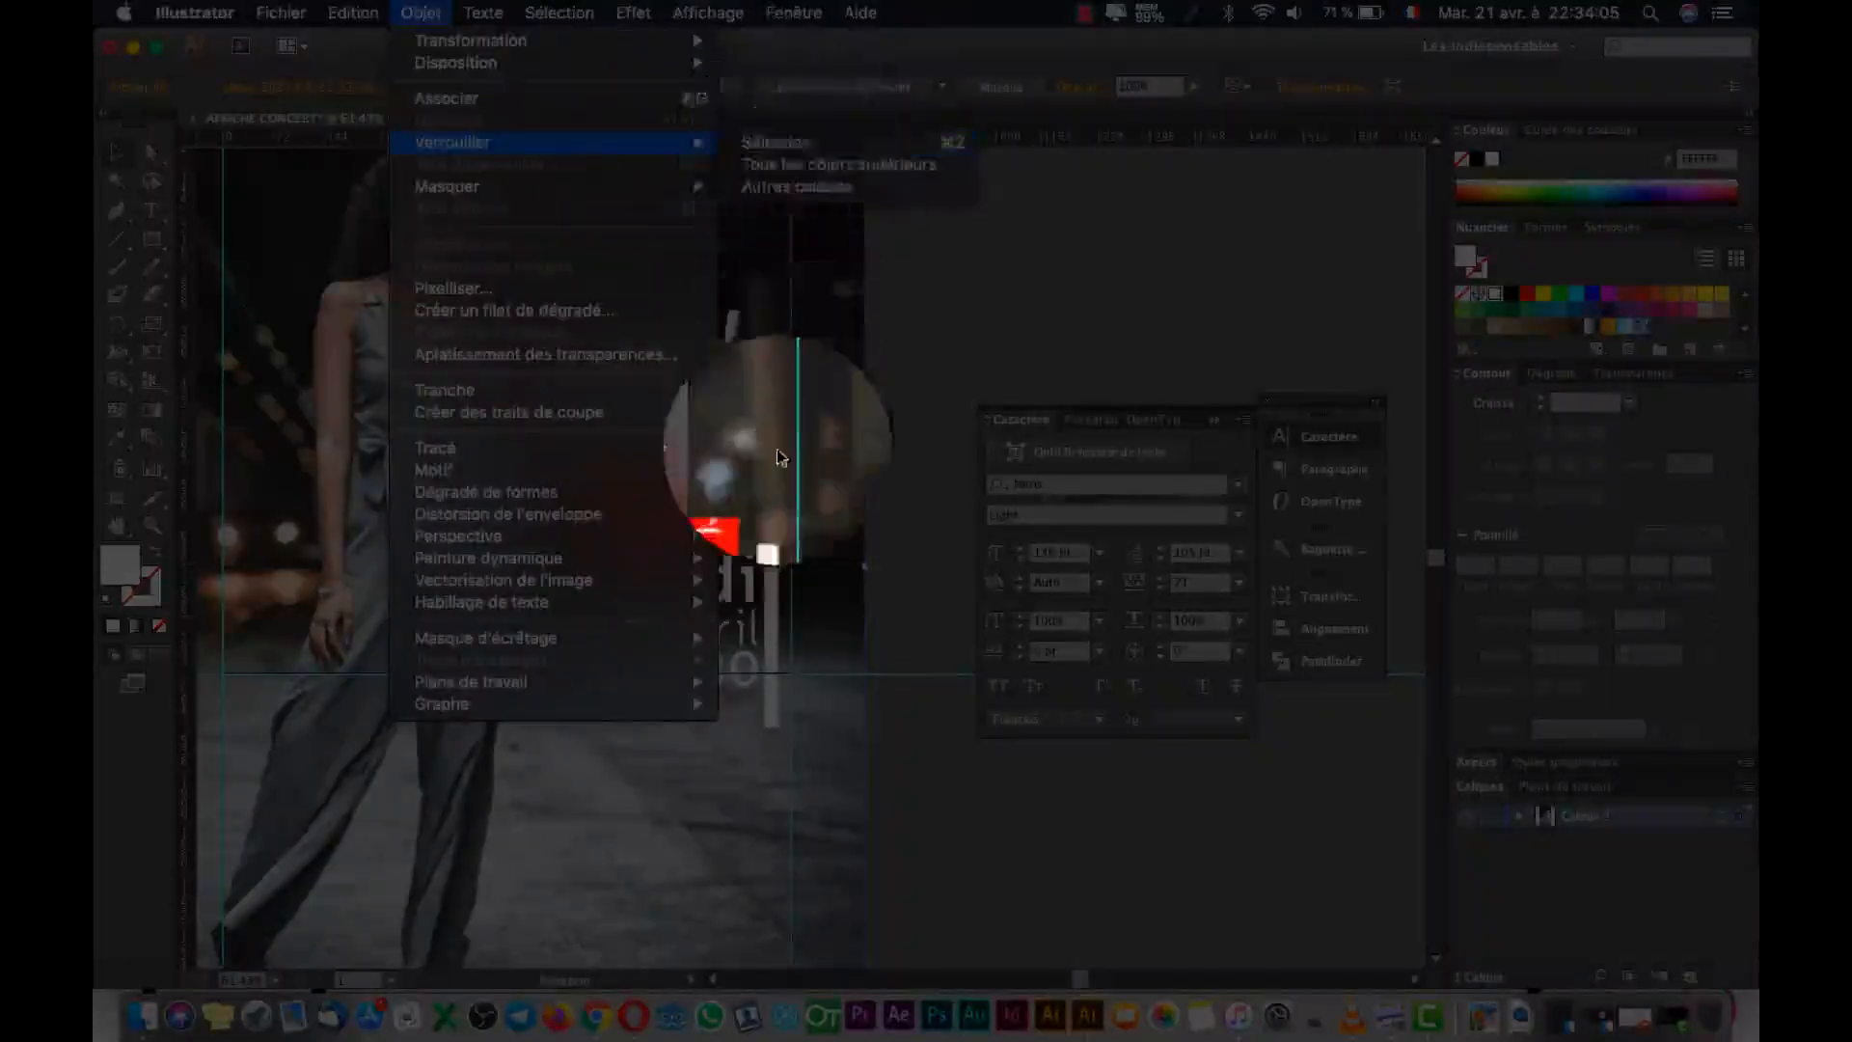
pyautogui.click(781, 140)
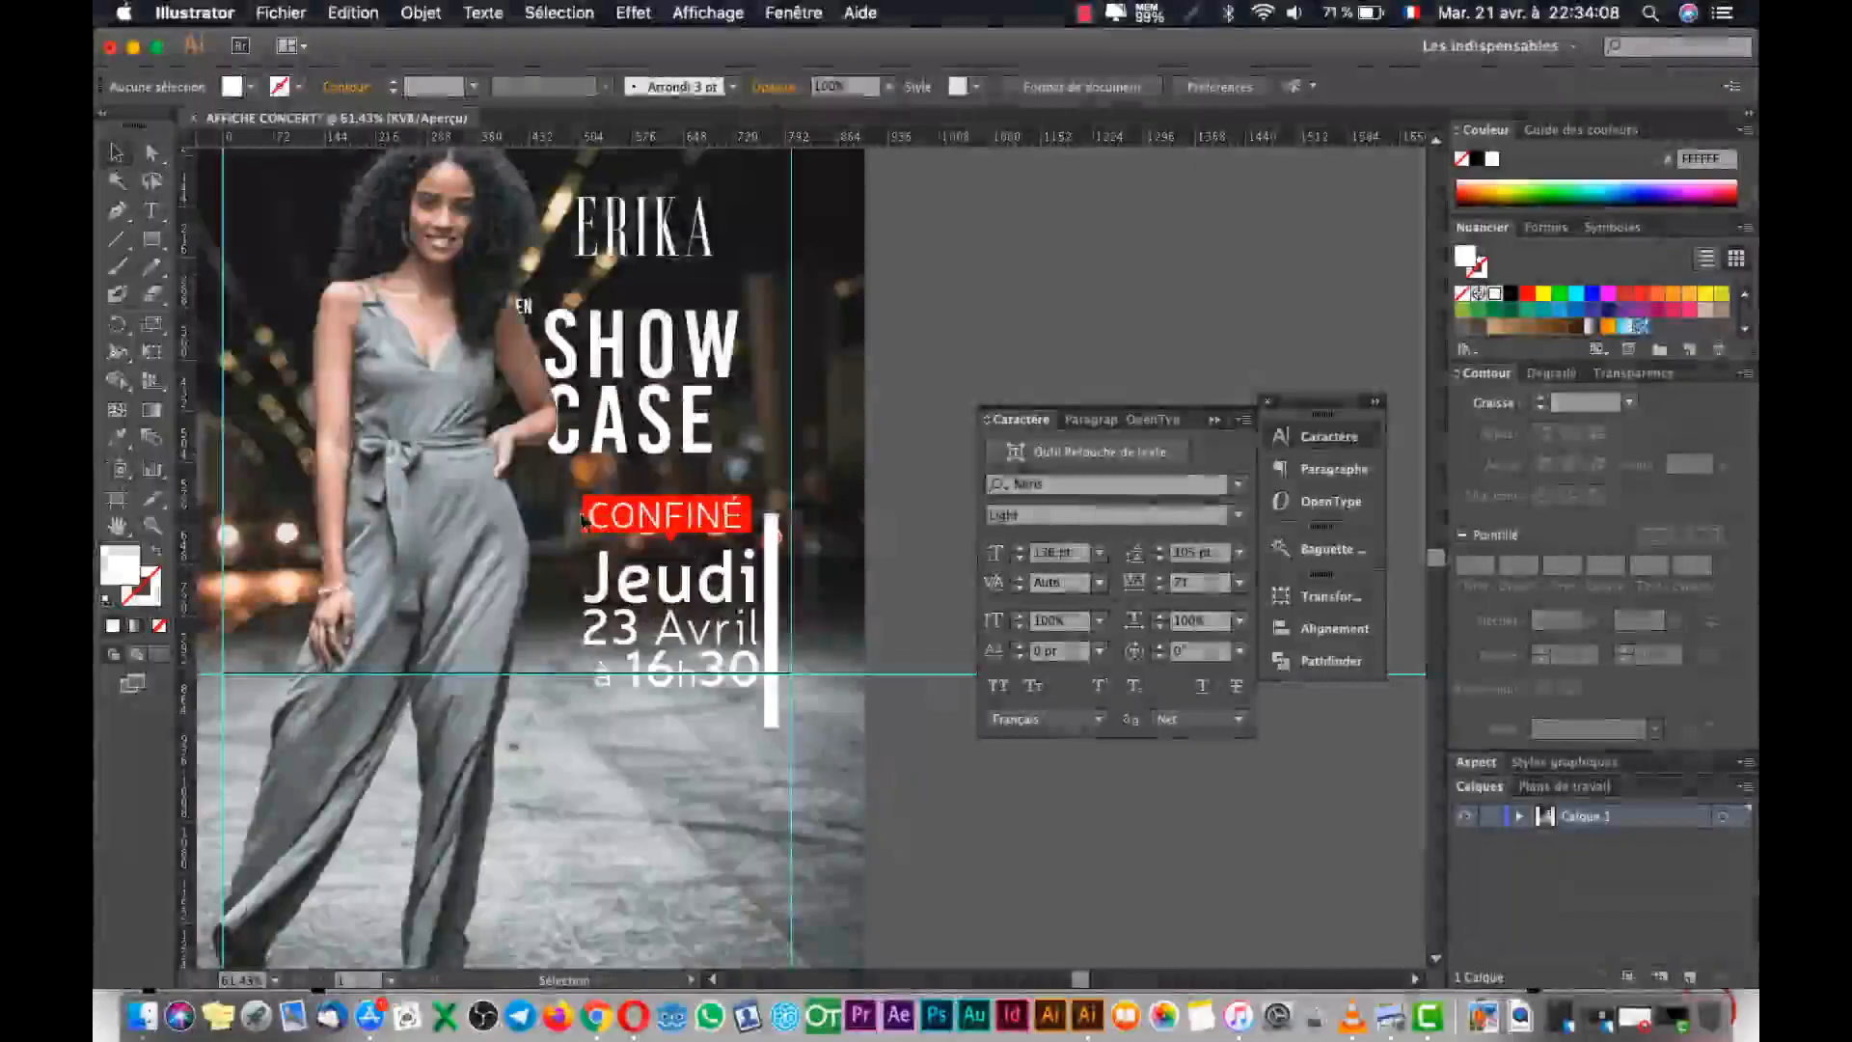
# Scale down the CONFINÉ label, date lines and vertical bar together and place them closer beneath the SHOW CASE title.
pyautogui.click(589, 508)
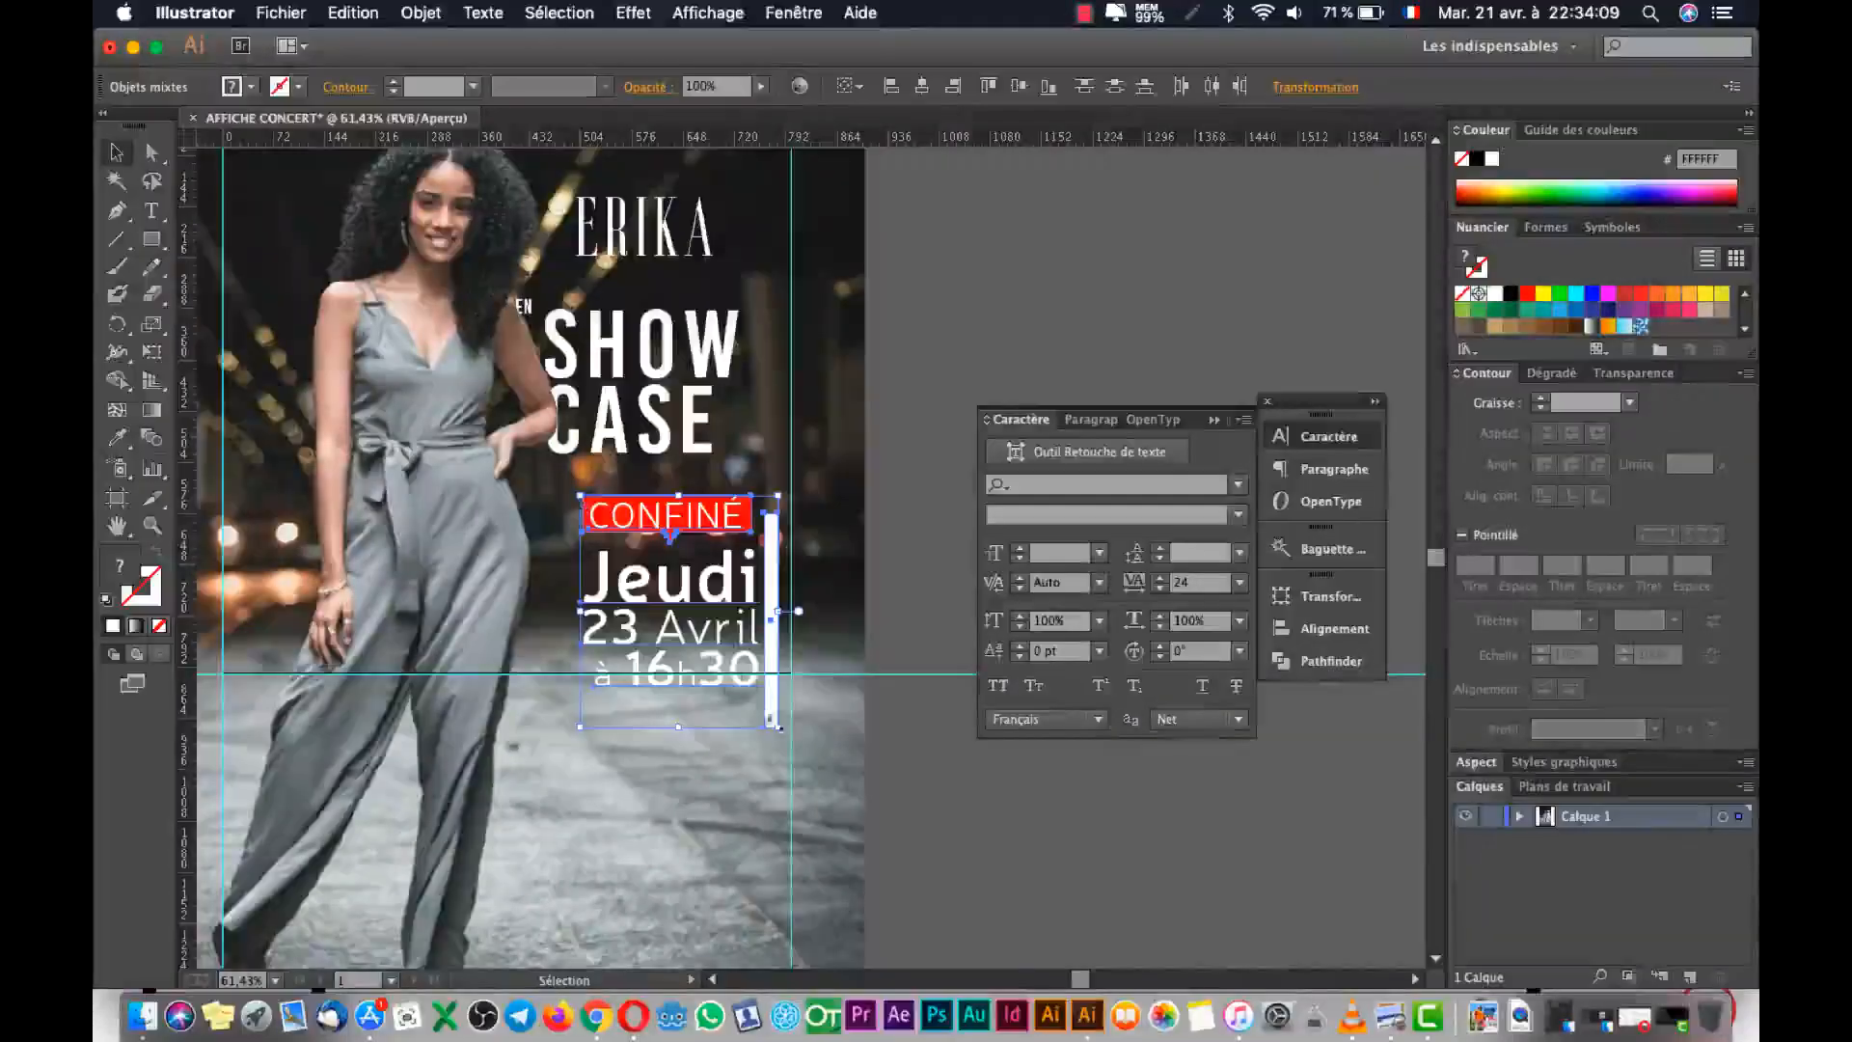
pyautogui.moveTo(780, 733); pyautogui.dragTo(735, 681)
pyautogui.moveTo(727, 573); pyautogui.dragTo(774, 546)
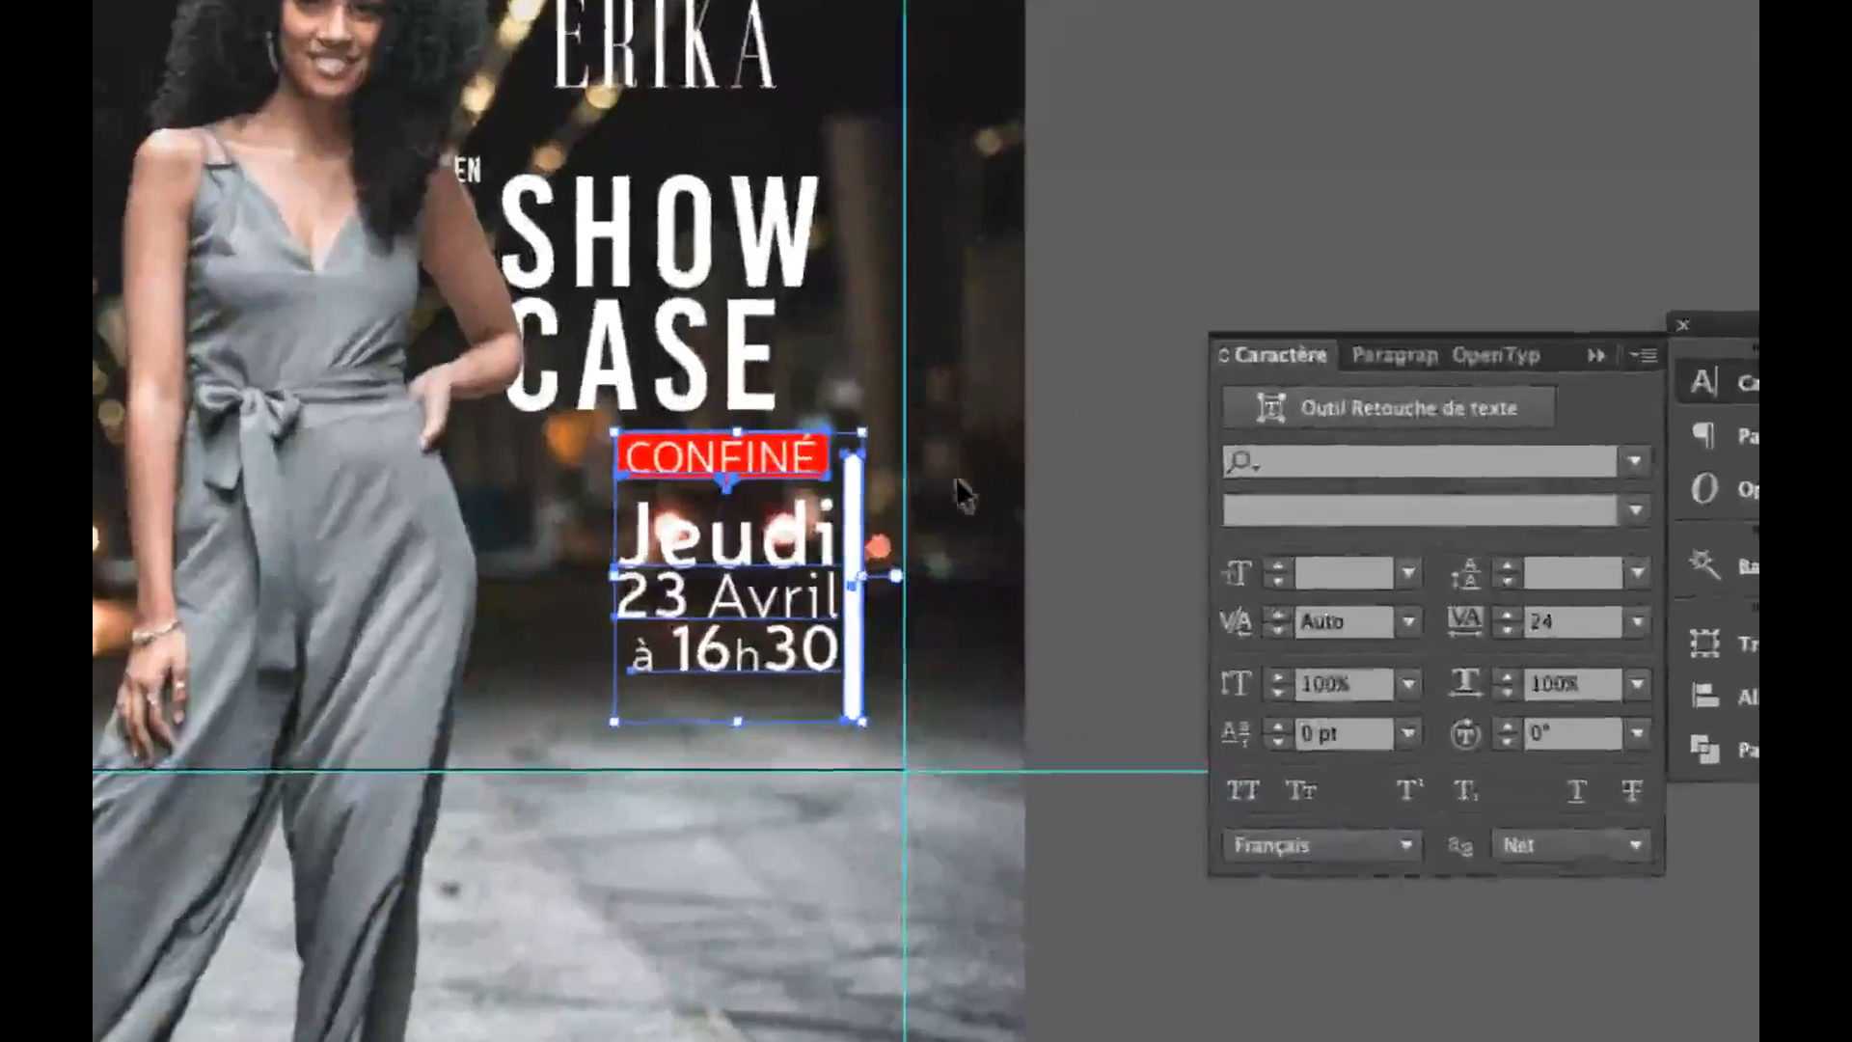
pyautogui.moveTo(930, 359); pyautogui.dragTo(943, 569)
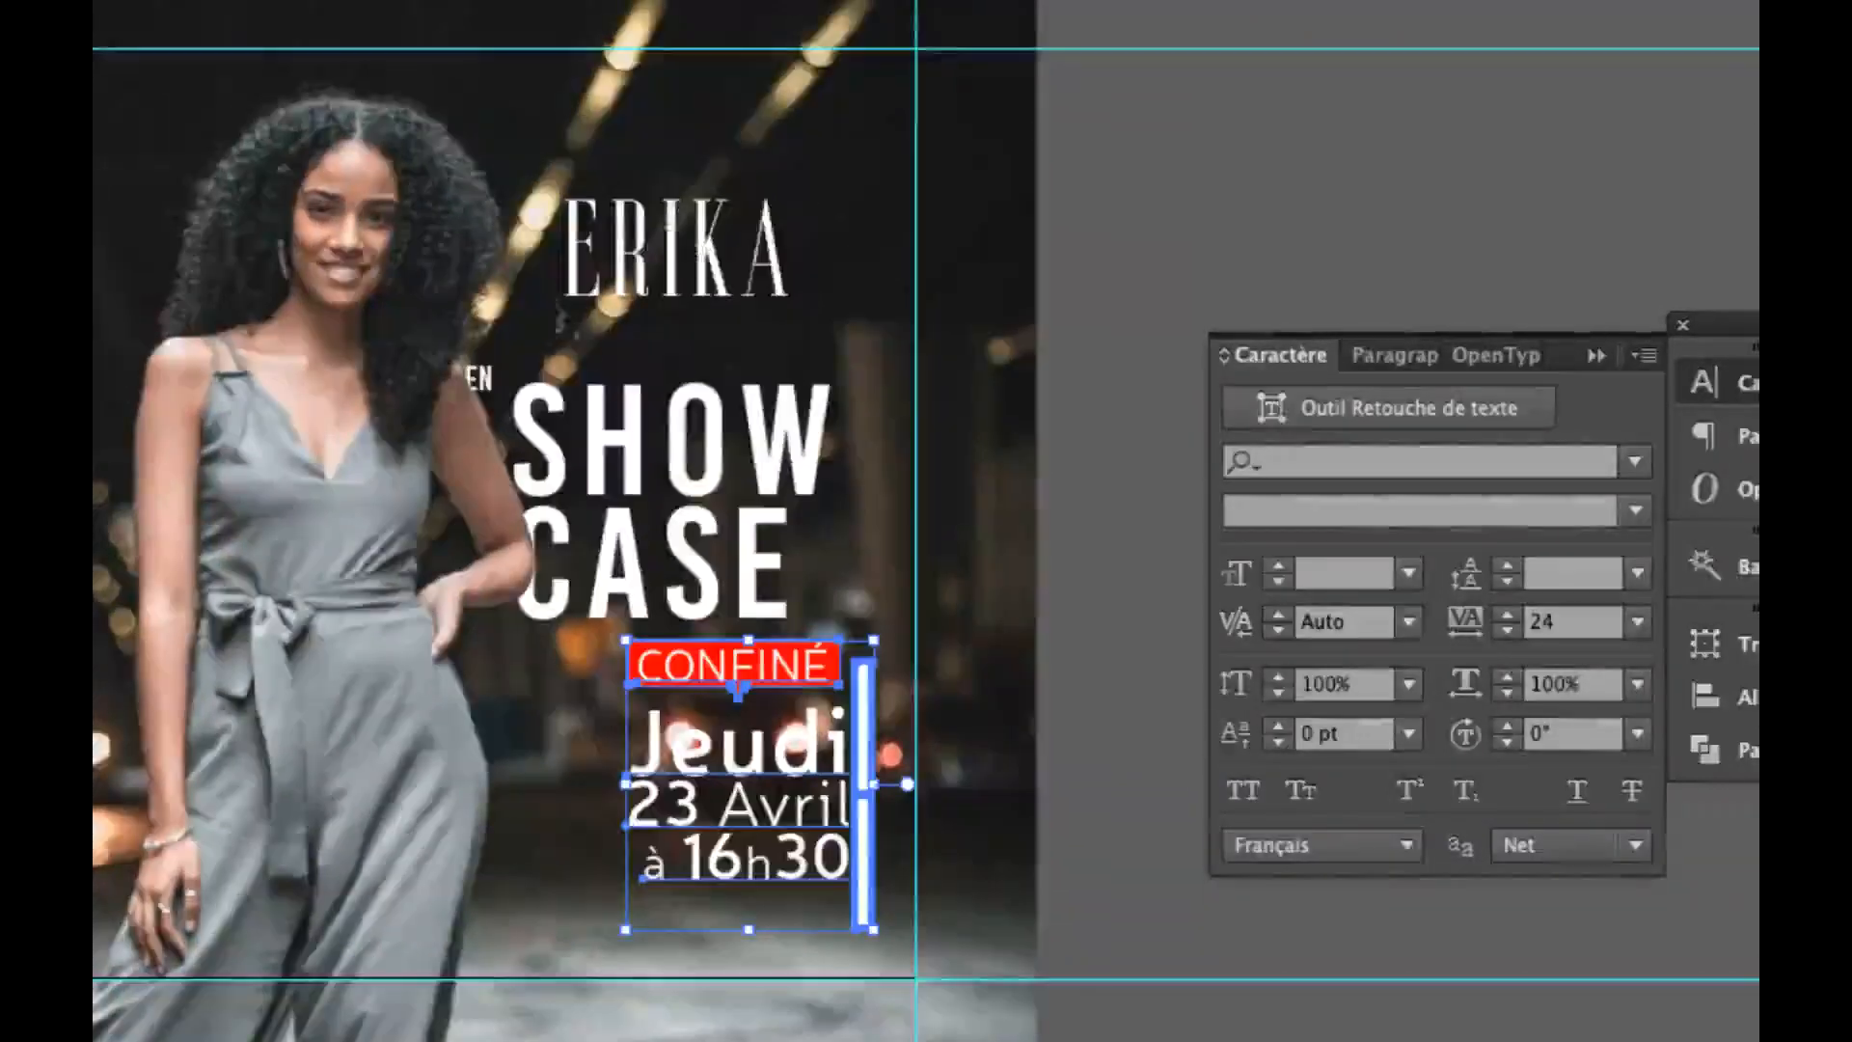
# Move EN and SHOW CASE up closer to the ERIKA name, and shift EN slightly down beside the title.
pyautogui.click(675, 253)
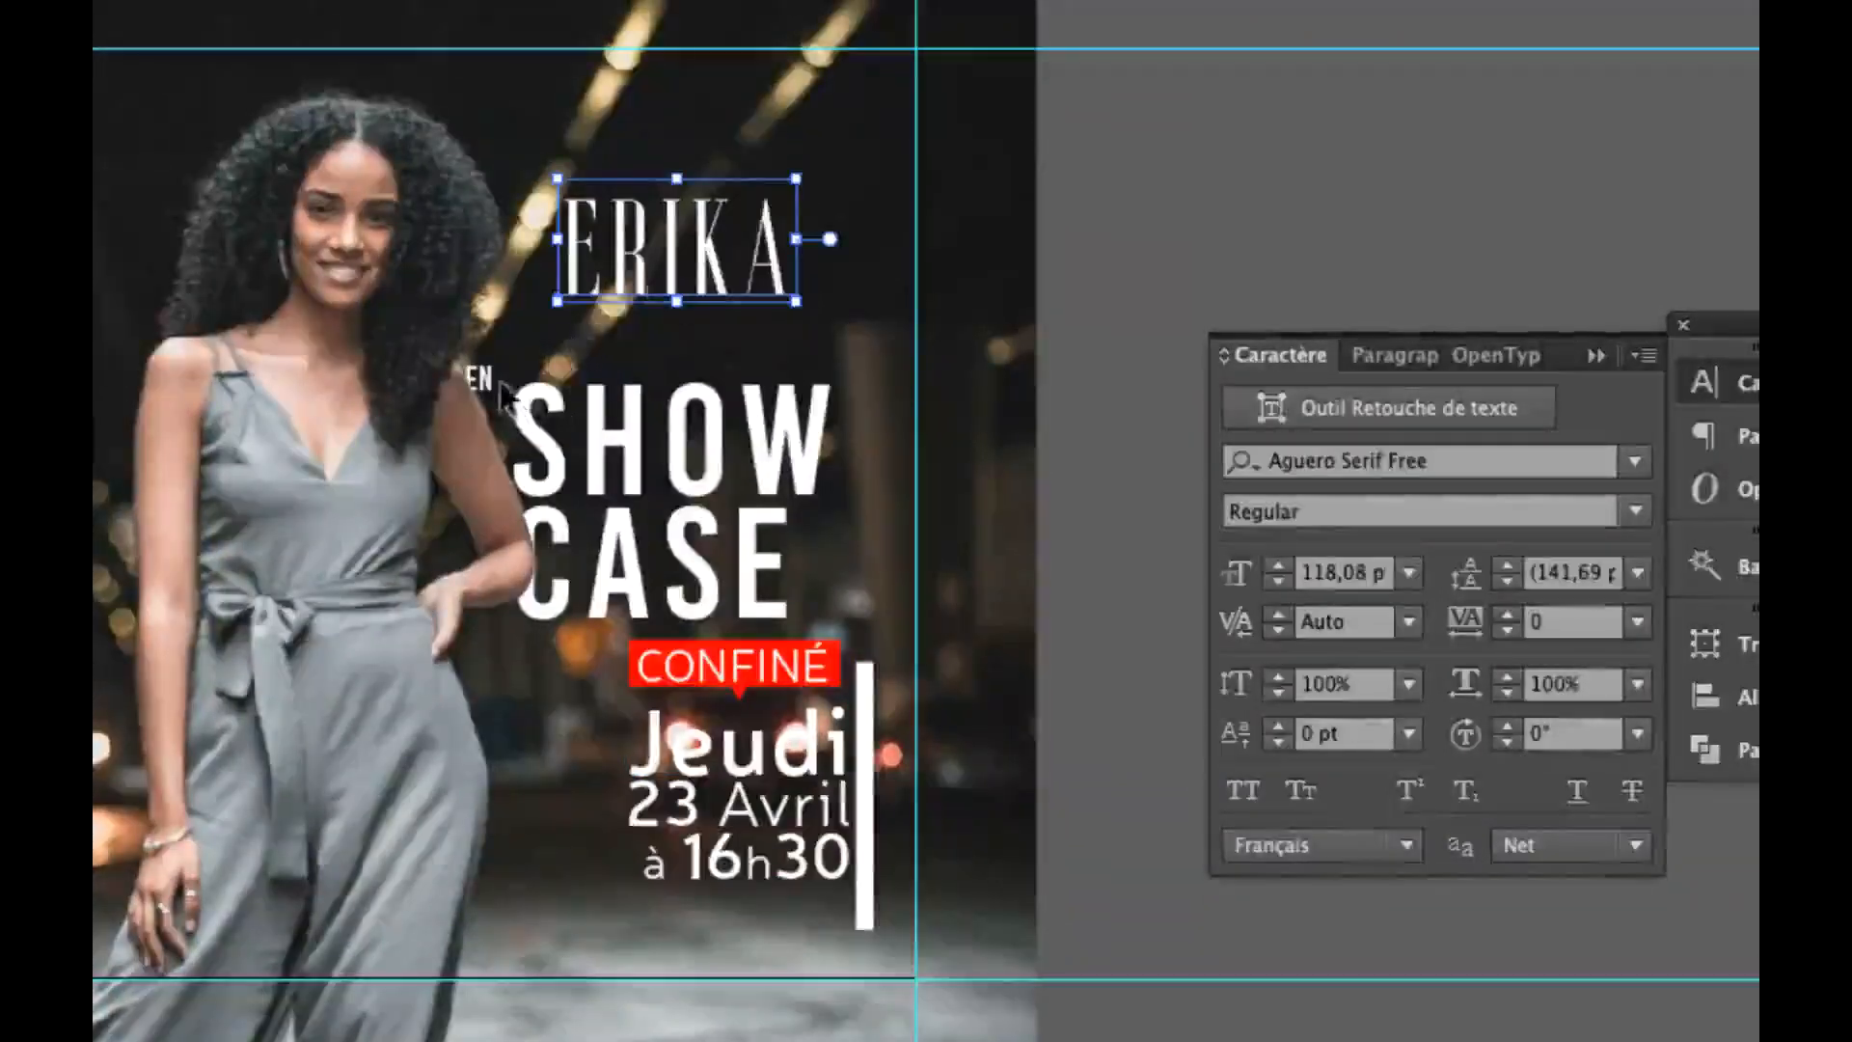
pyautogui.keyDown('shift'); pyautogui.click(525, 425); pyautogui.keyUp('shift')
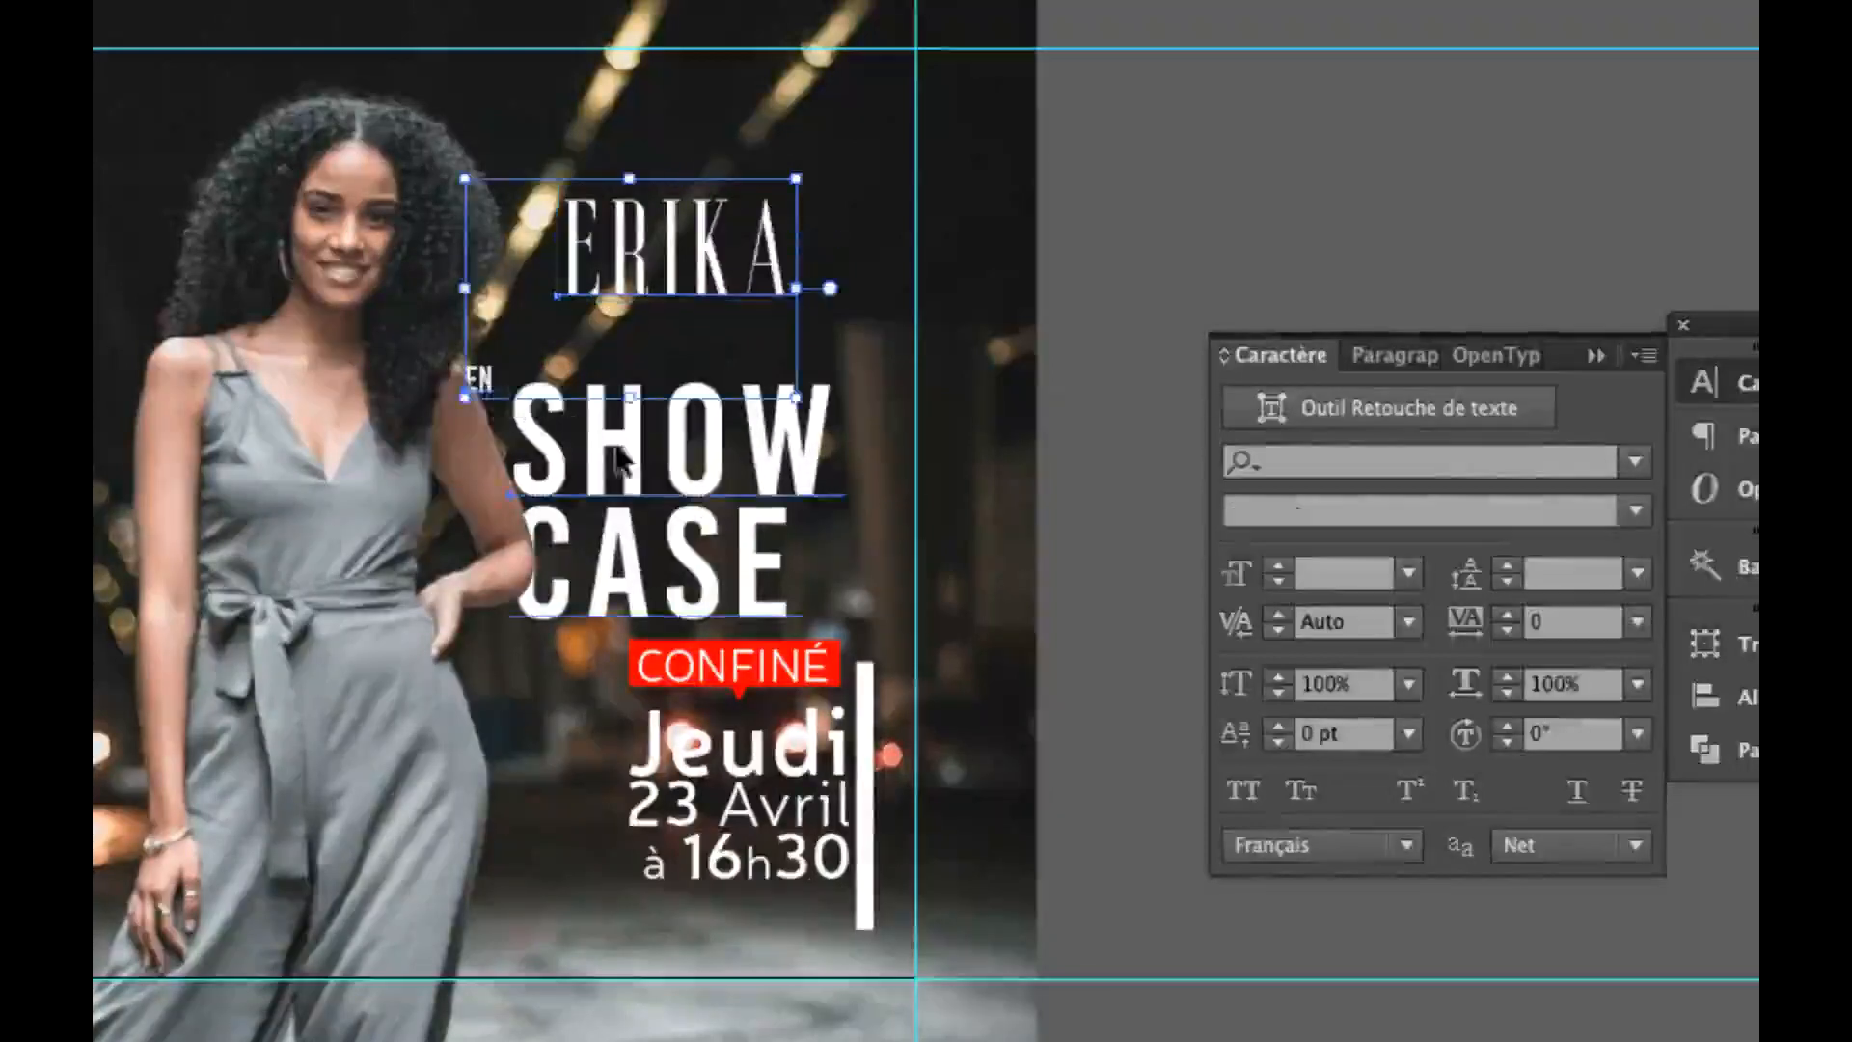
pyautogui.keyDown('shift'); pyautogui.click(712, 281); pyautogui.keyUp('shift')
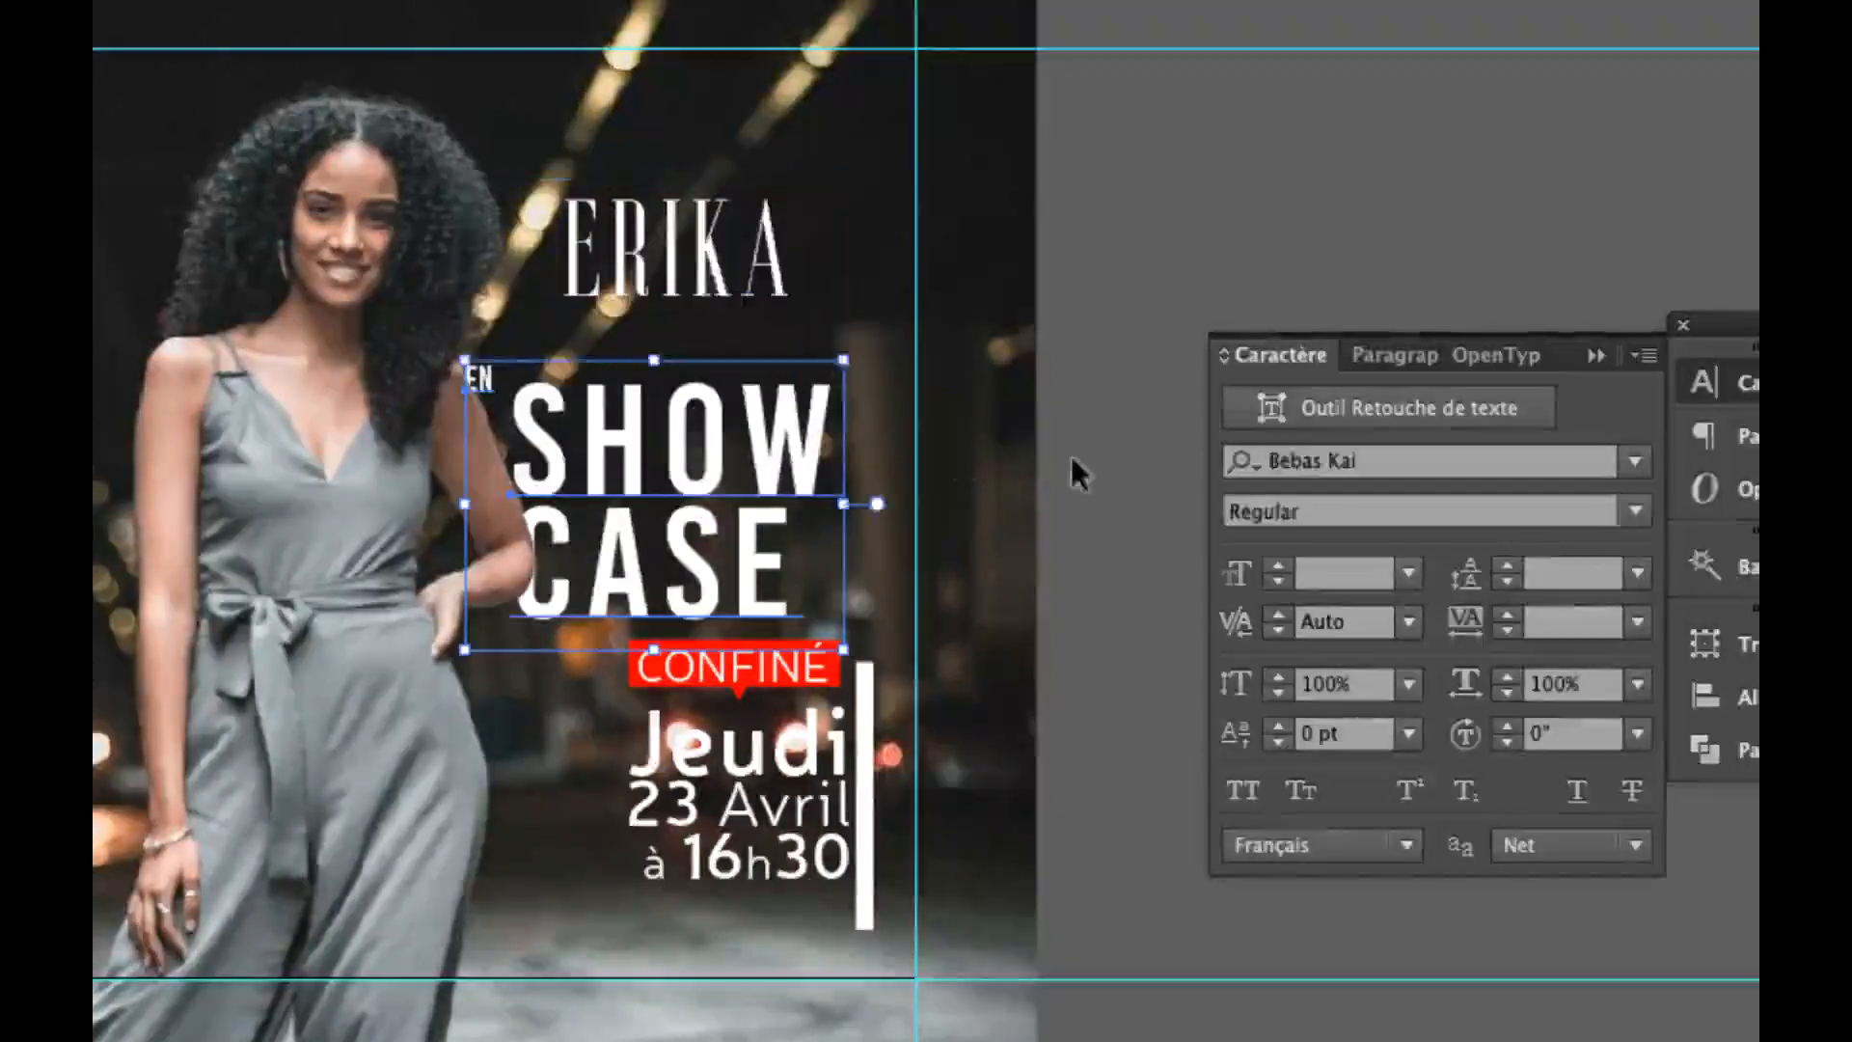
pyautogui.press('Up')
pyautogui.press('Up')
pyautogui.press('Up')
pyautogui.press('Up')
pyautogui.press('Up')
pyautogui.press('Up')
pyautogui.press('Up')
pyautogui.press('Up')
pyautogui.press('Up')
pyautogui.click(1240, 849)
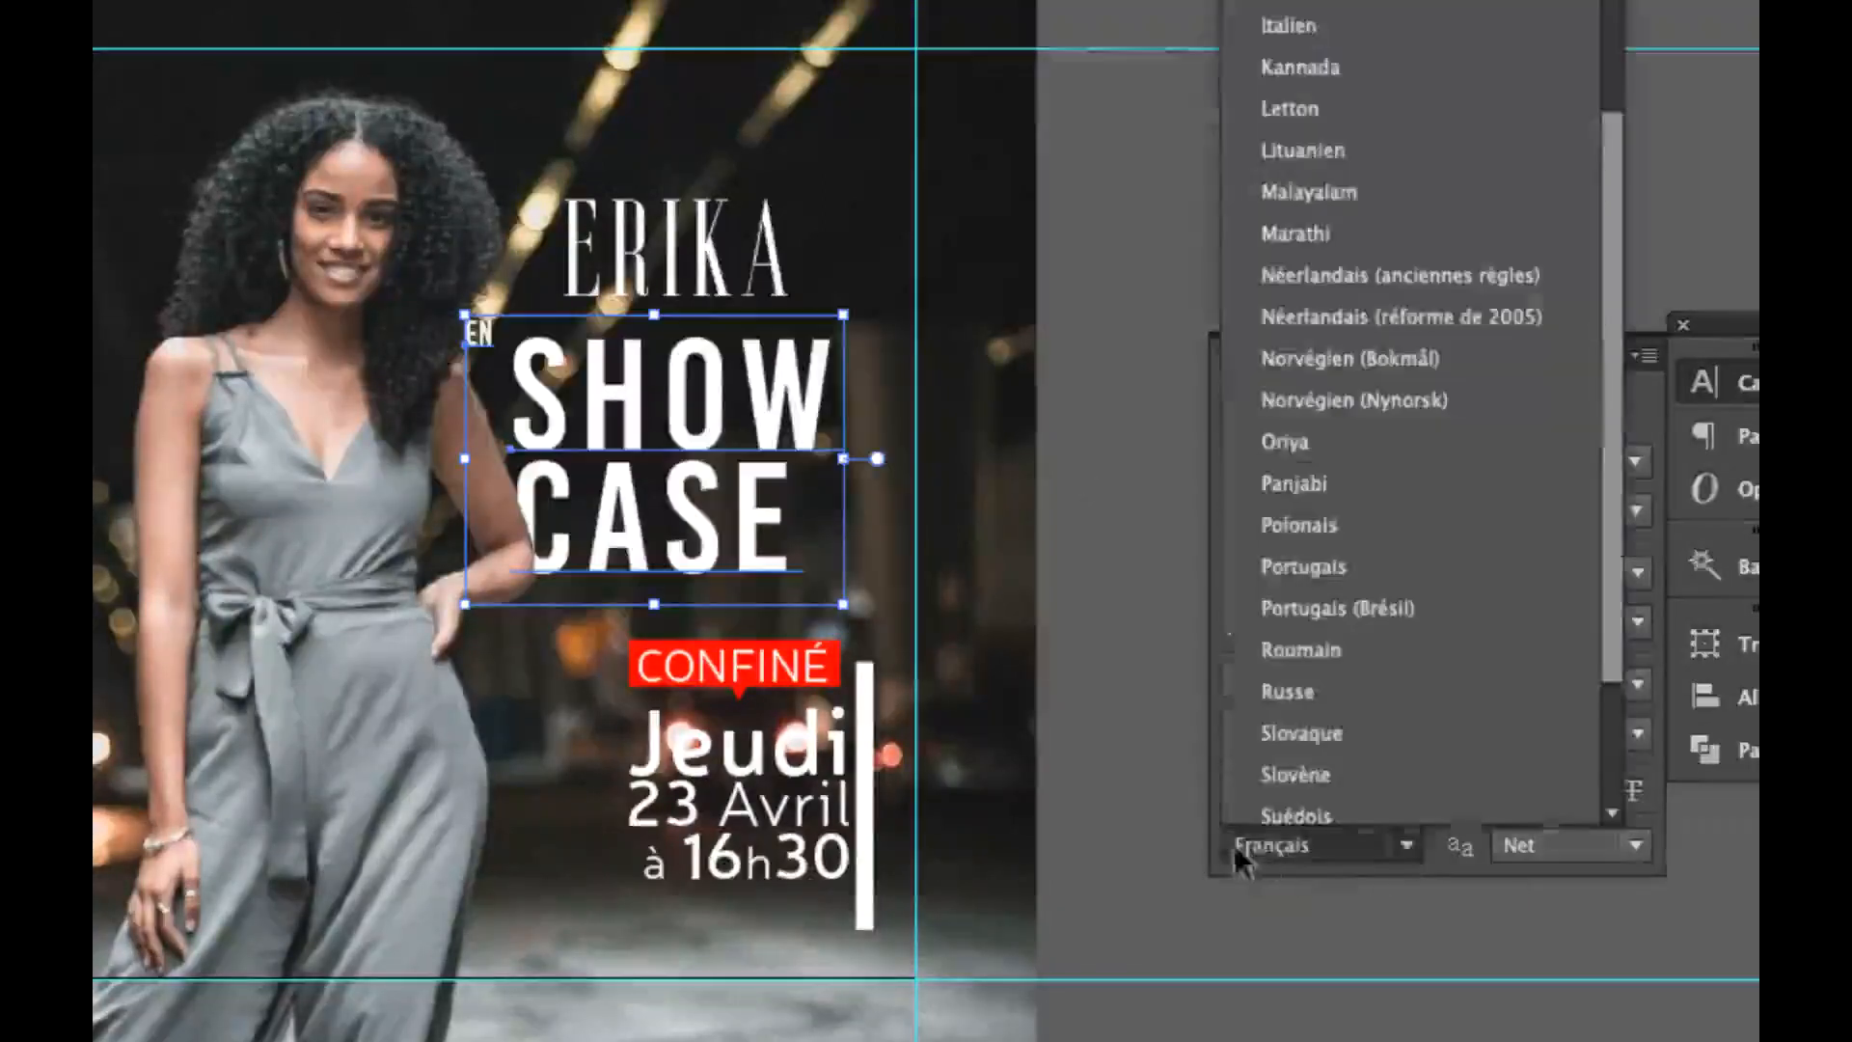
pyautogui.click(1001, 285)
pyautogui.moveTo(480, 335); pyautogui.dragTo(487, 359)
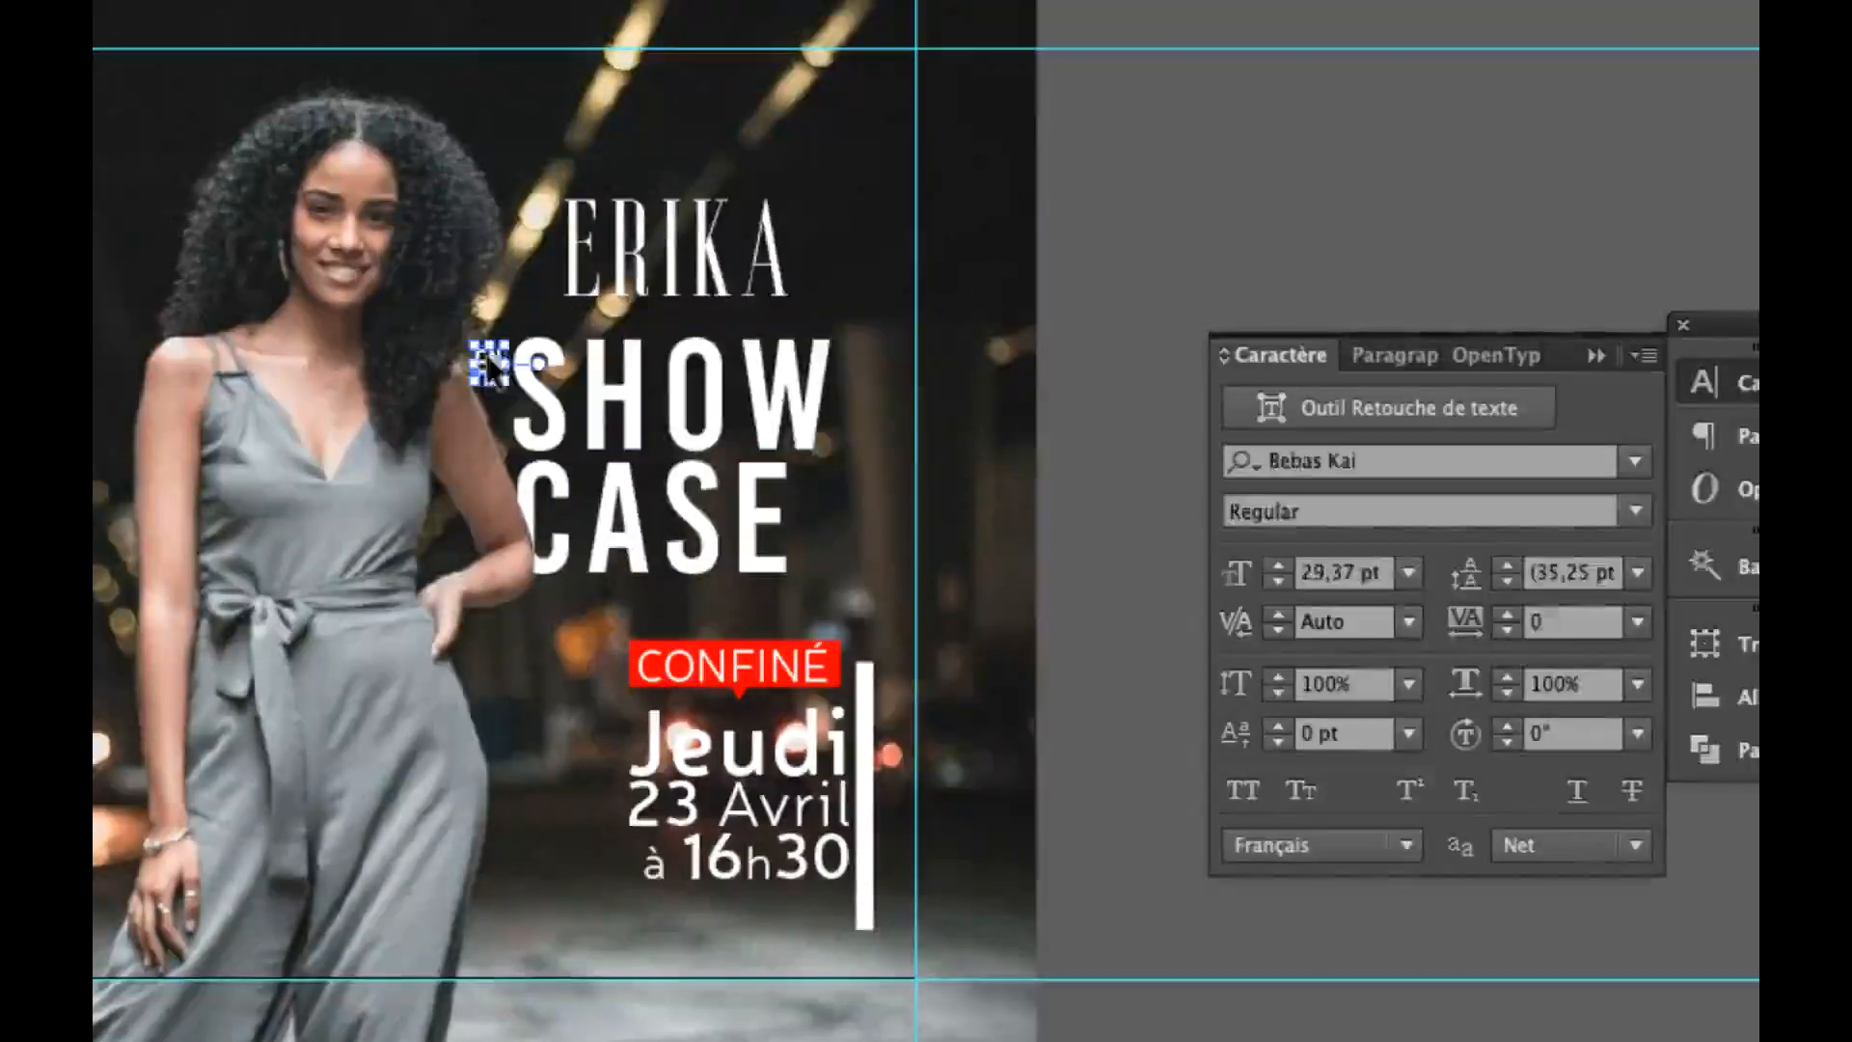
pyautogui.click(1097, 349)
# Nudge the CONFINÉ label, date lines and vertical bar up until they sit just beneath CASE.
pyautogui.moveTo(577, 639); pyautogui.dragTo(895, 974)
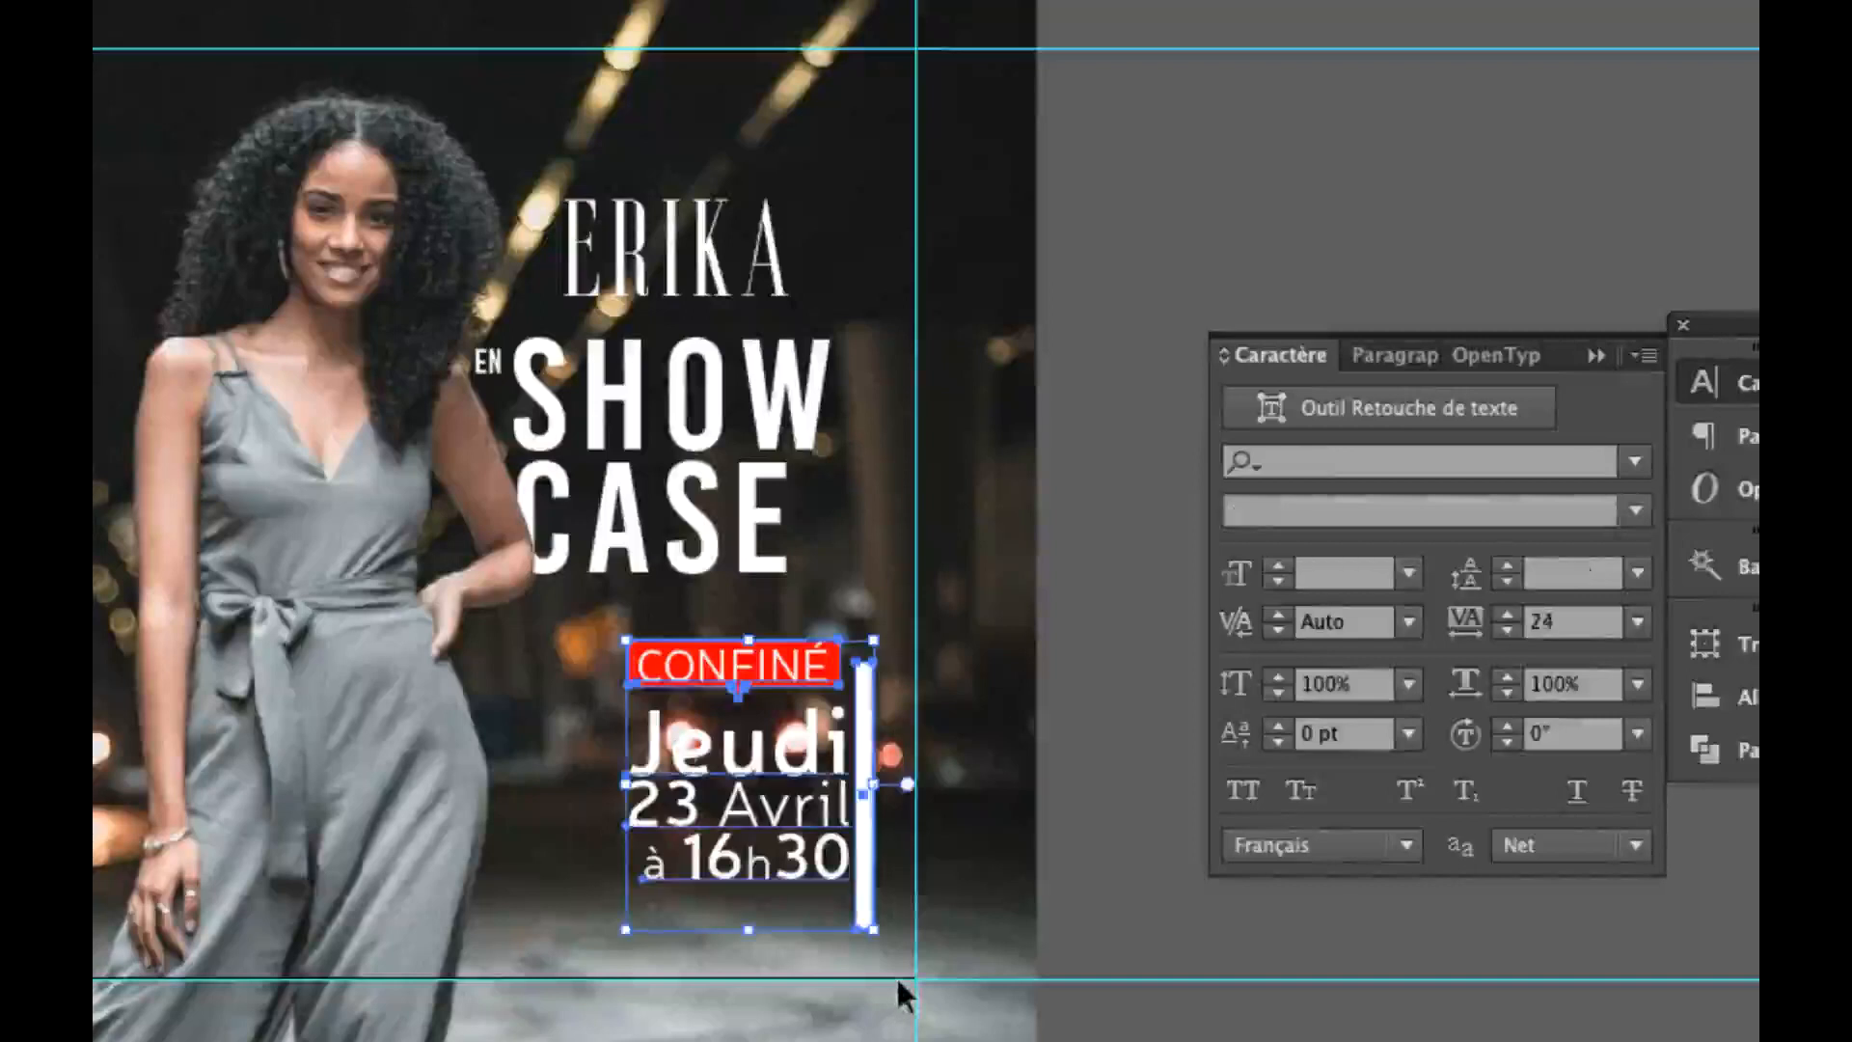
pyautogui.press('Up')
pyautogui.press('Up')
pyautogui.press('Up')
pyautogui.press('Up')
pyautogui.press('Up')
pyautogui.press('Up')
pyautogui.press('Up')
pyautogui.press('Up')
pyautogui.press('Up')
pyautogui.press('Up')
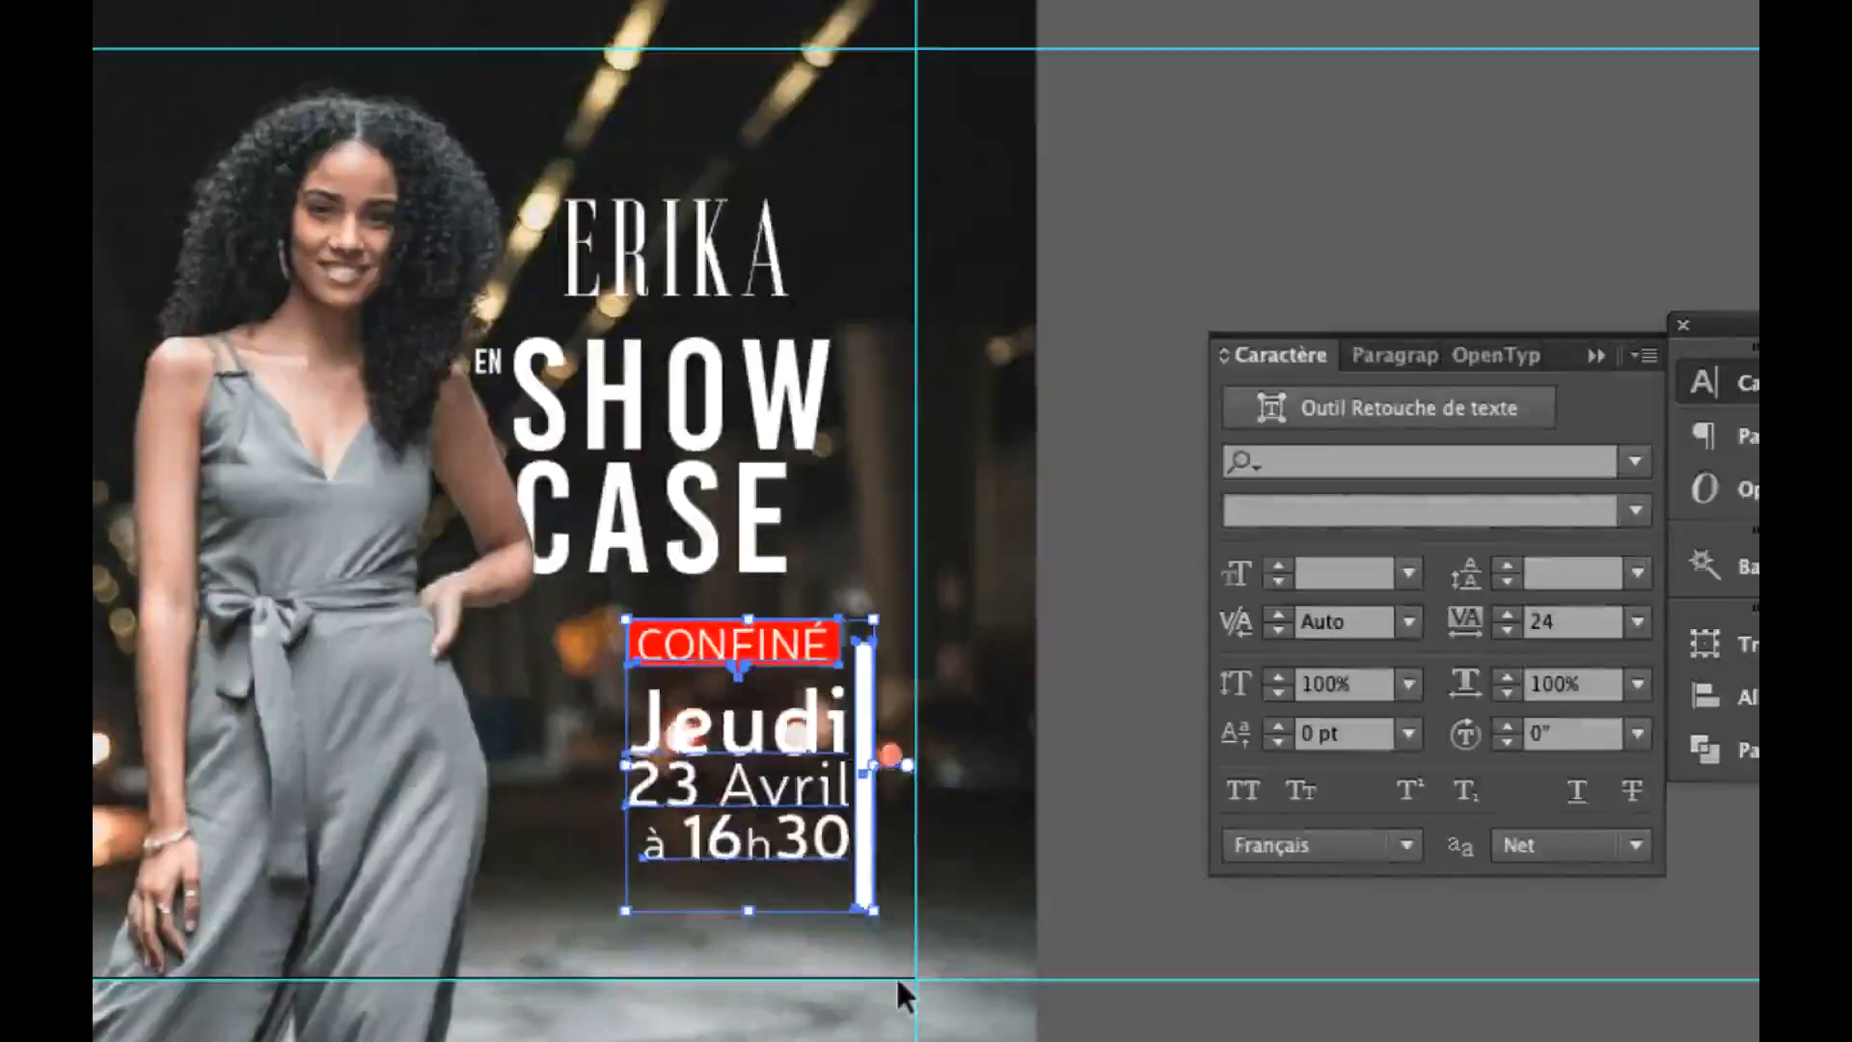
pyautogui.press('Up')
pyautogui.press('Up')
pyautogui.press('Up')
pyautogui.press('Up')
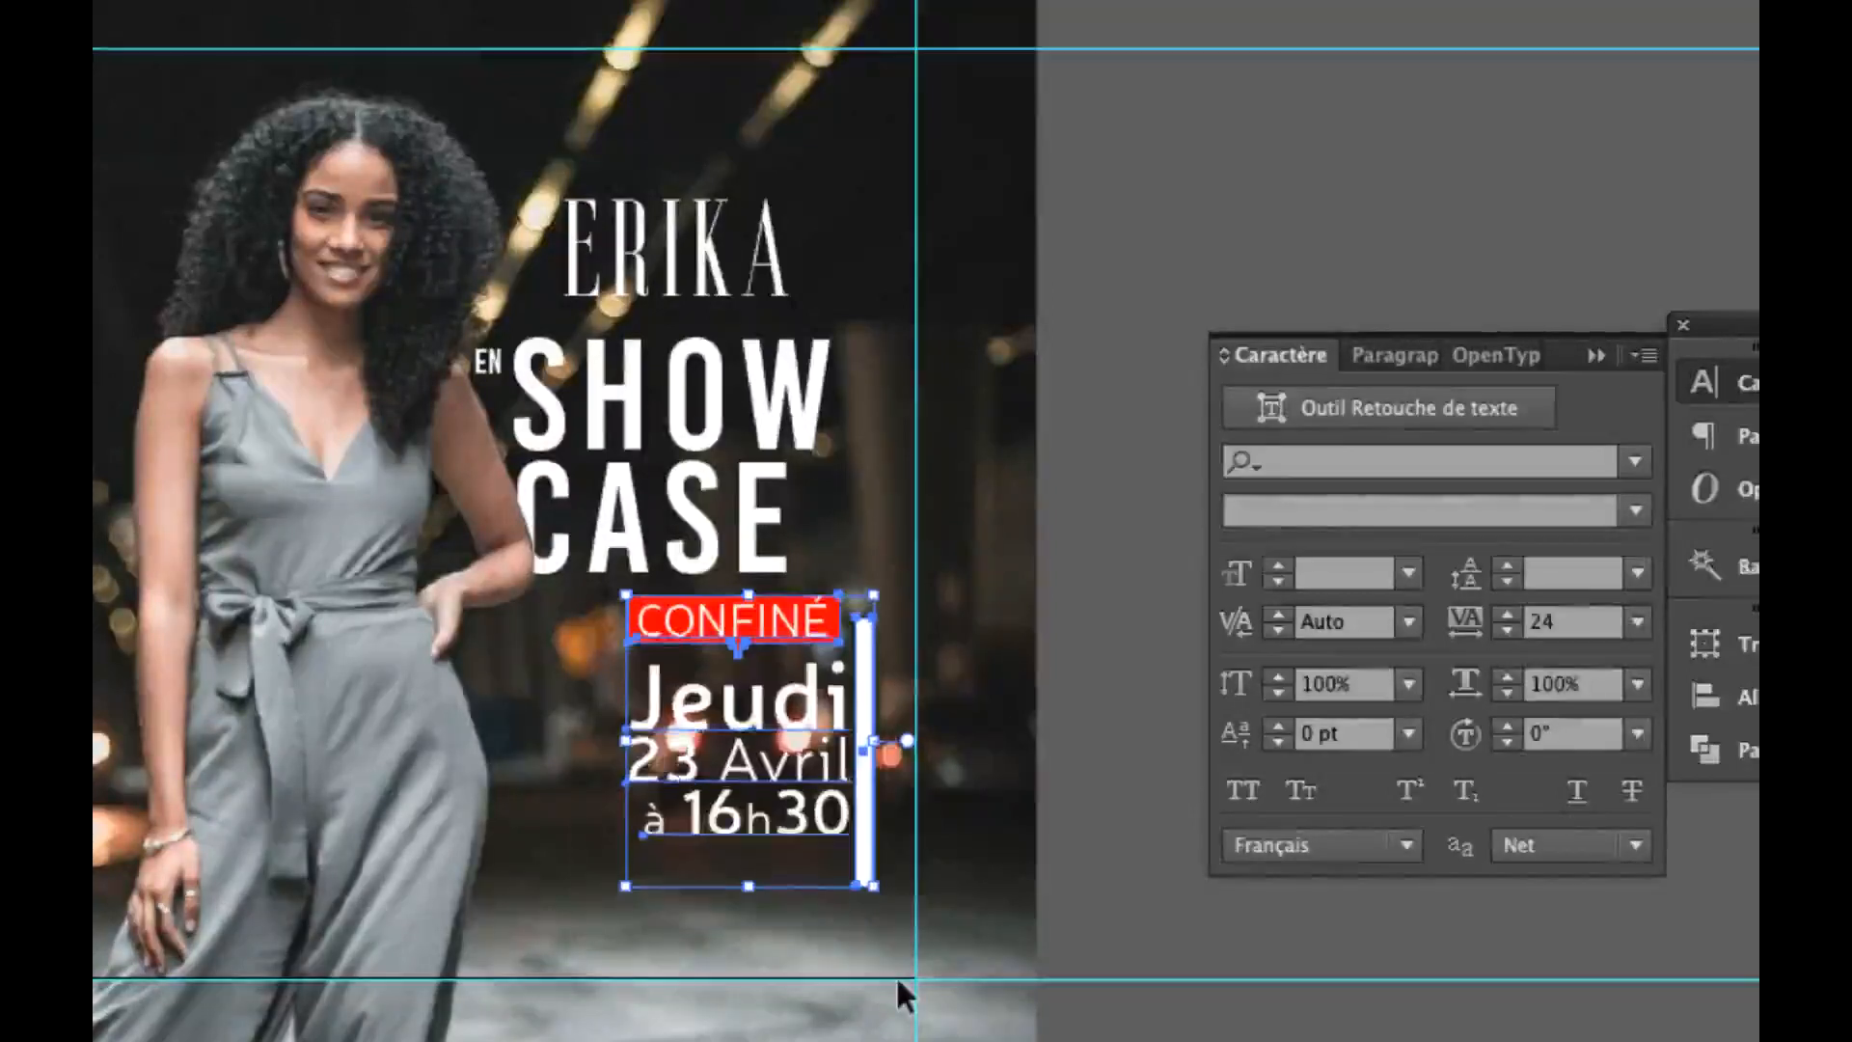
pyautogui.click(1066, 955)
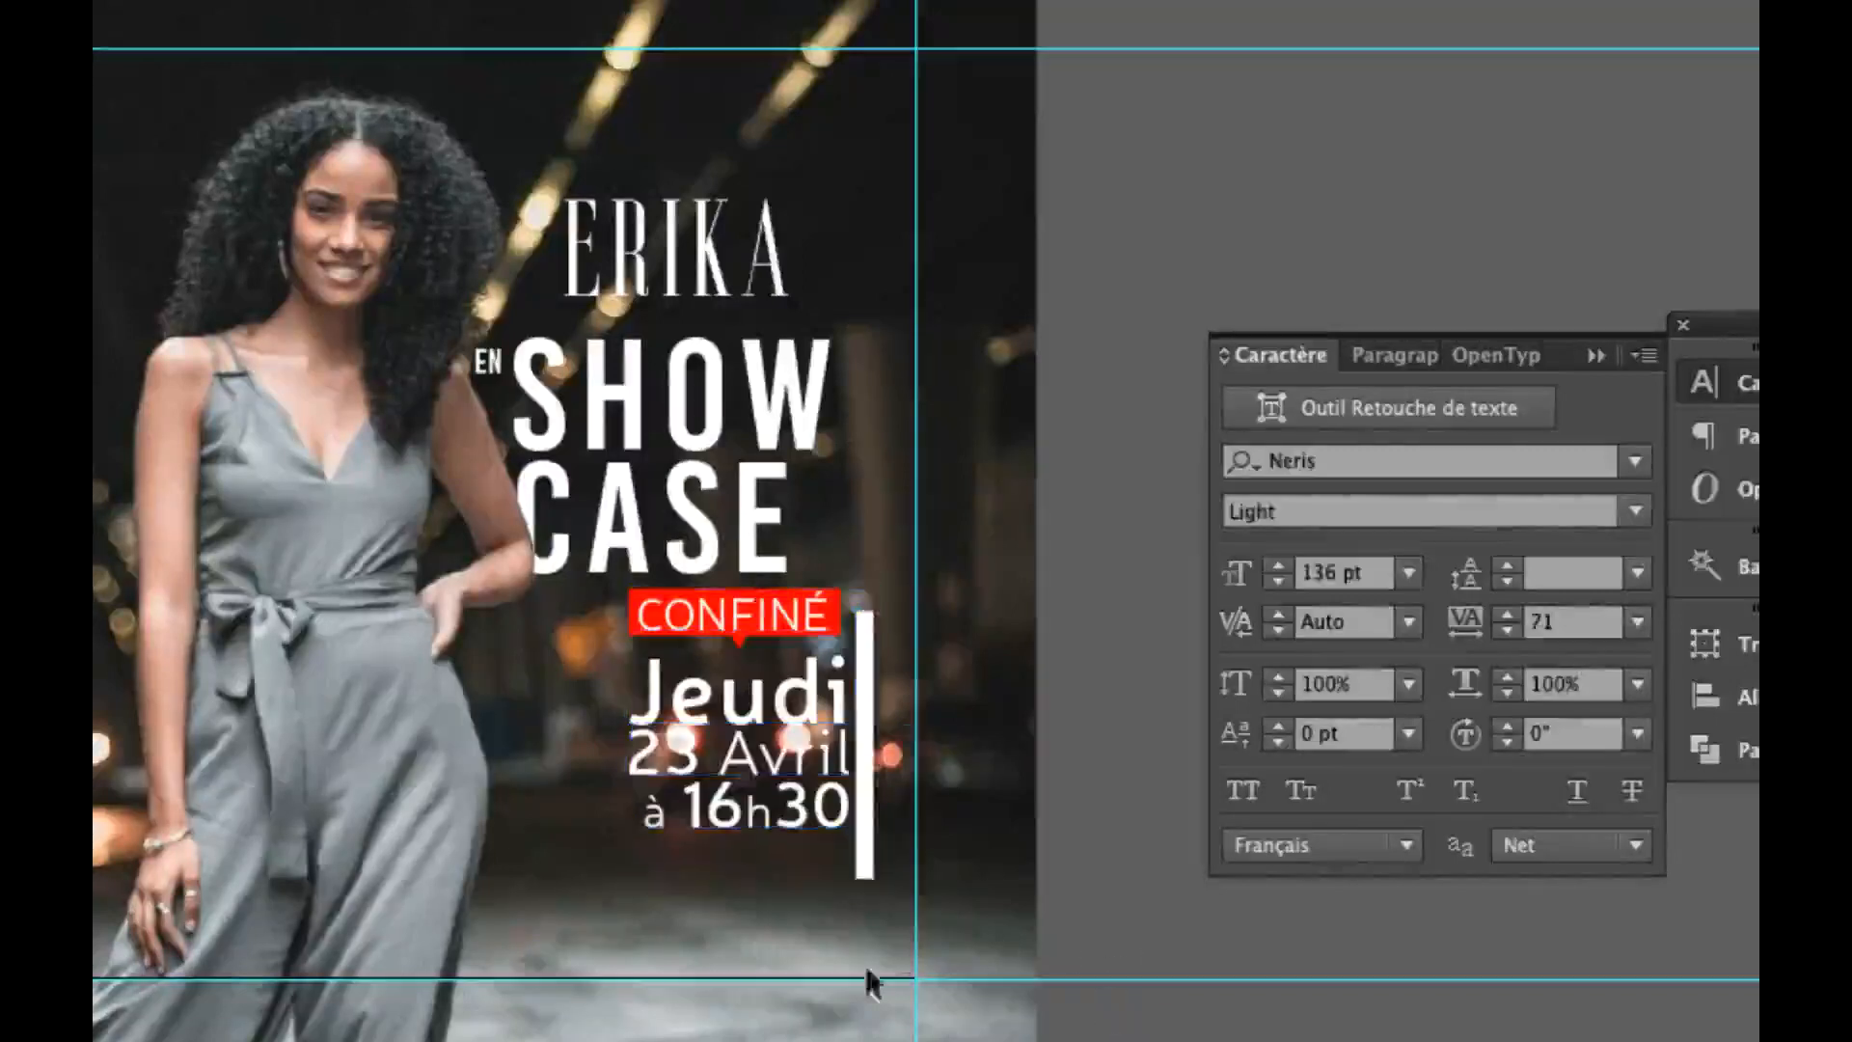
# Shorten the vertical bar slightly from its lower end and compare the date block with the reference poster.
pyautogui.click(865, 873)
pyautogui.moveTo(865, 873); pyautogui.dragTo(865, 847)
pyautogui.click(1020, 856)
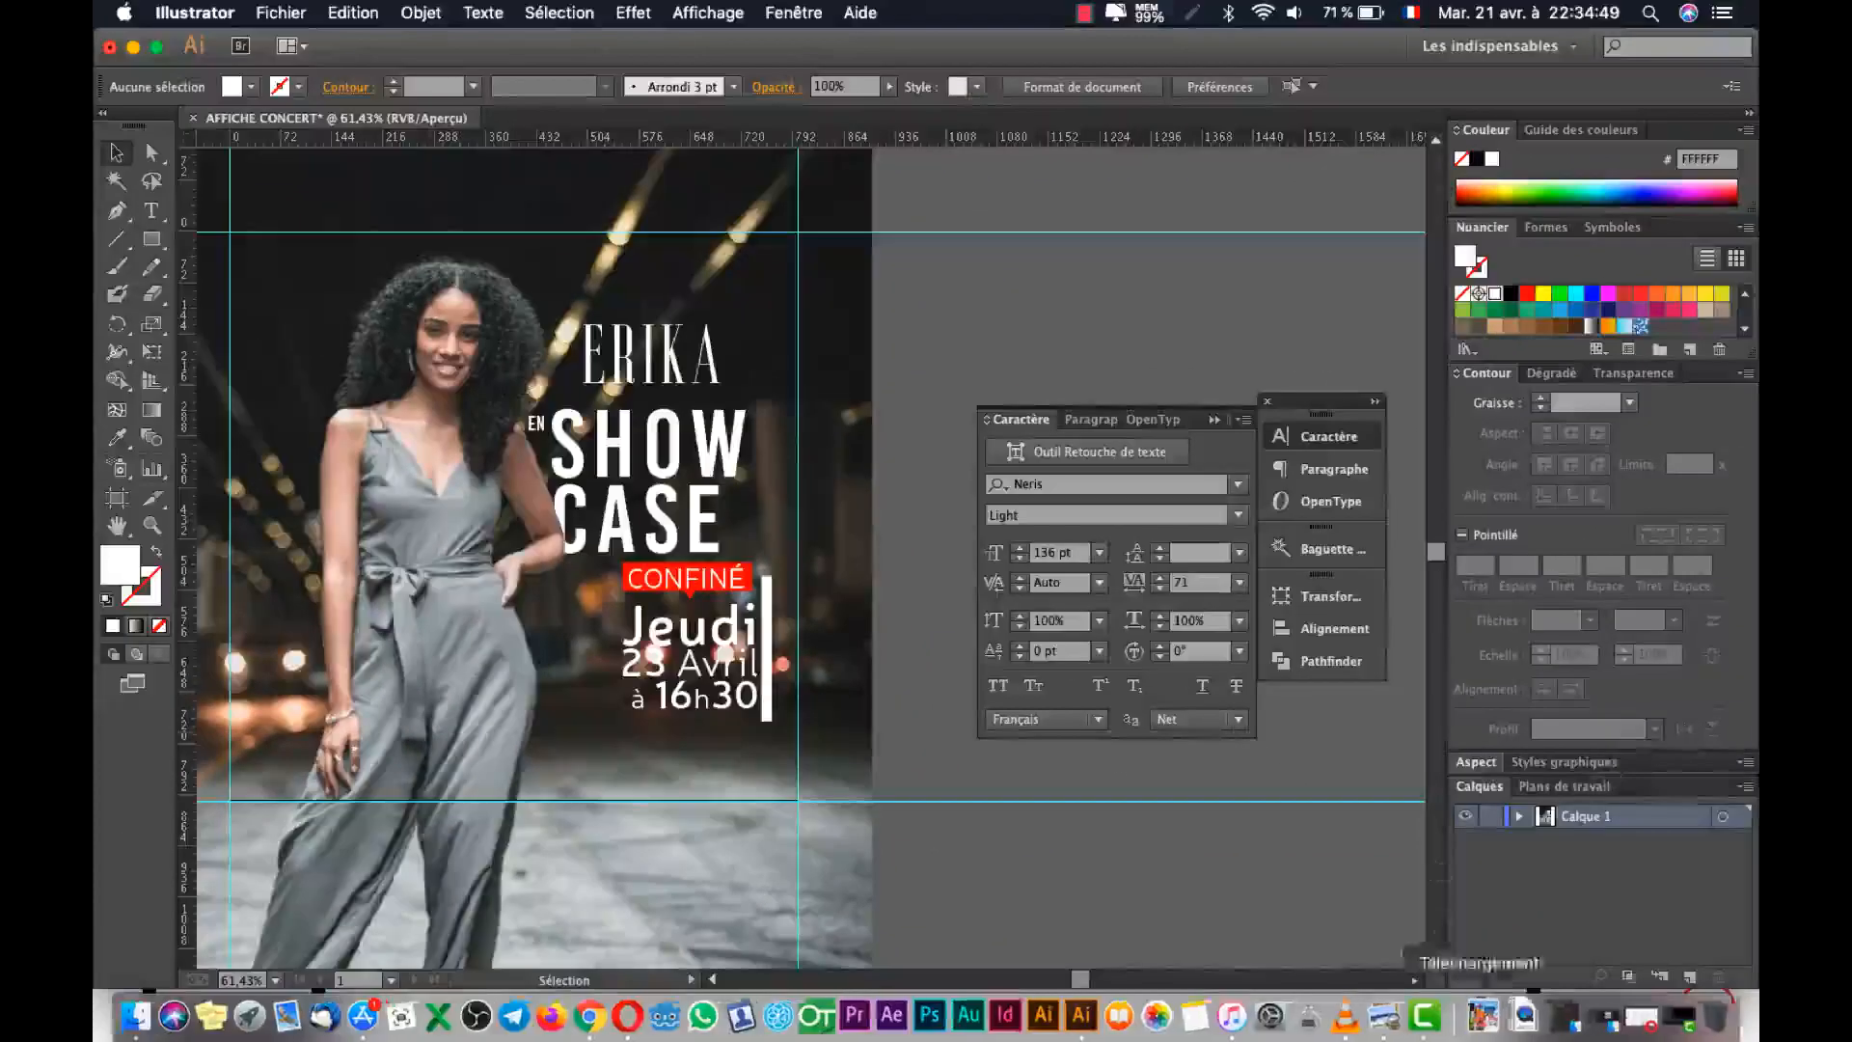
pyautogui.click(1390, 1016)
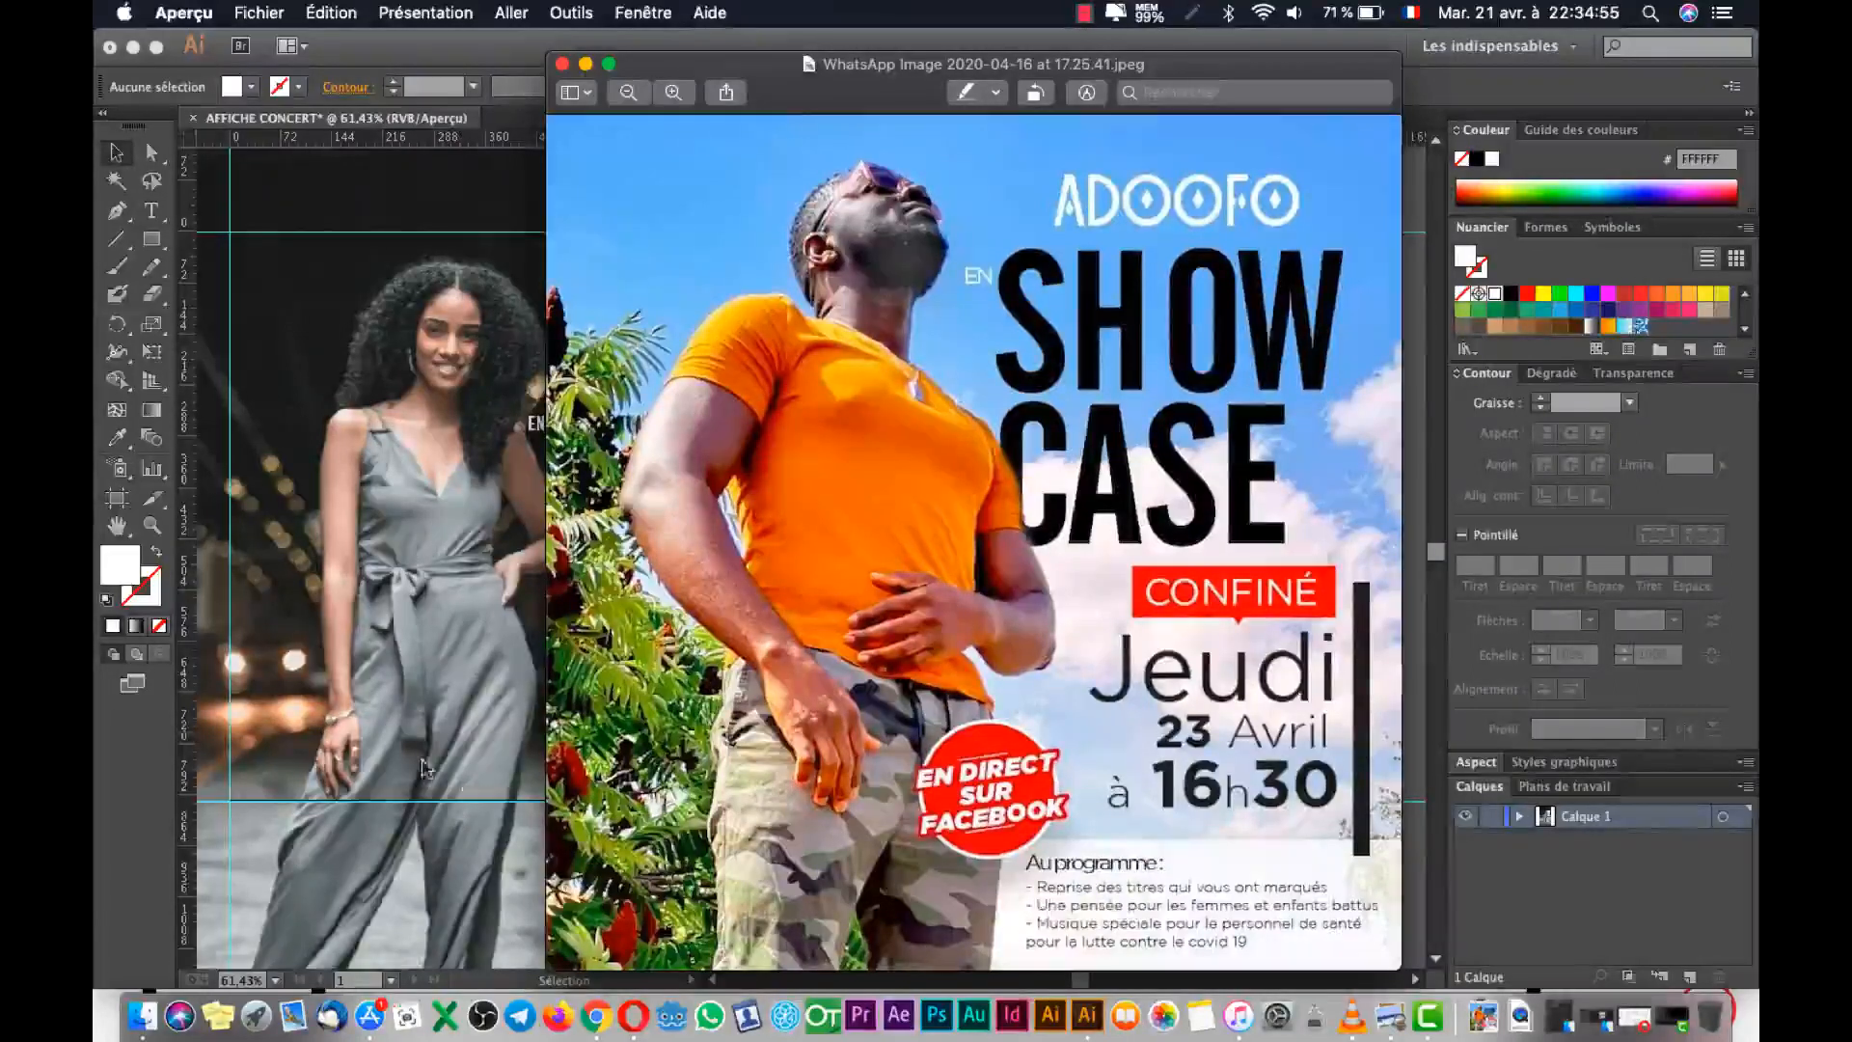
pyautogui.click(302, 751)
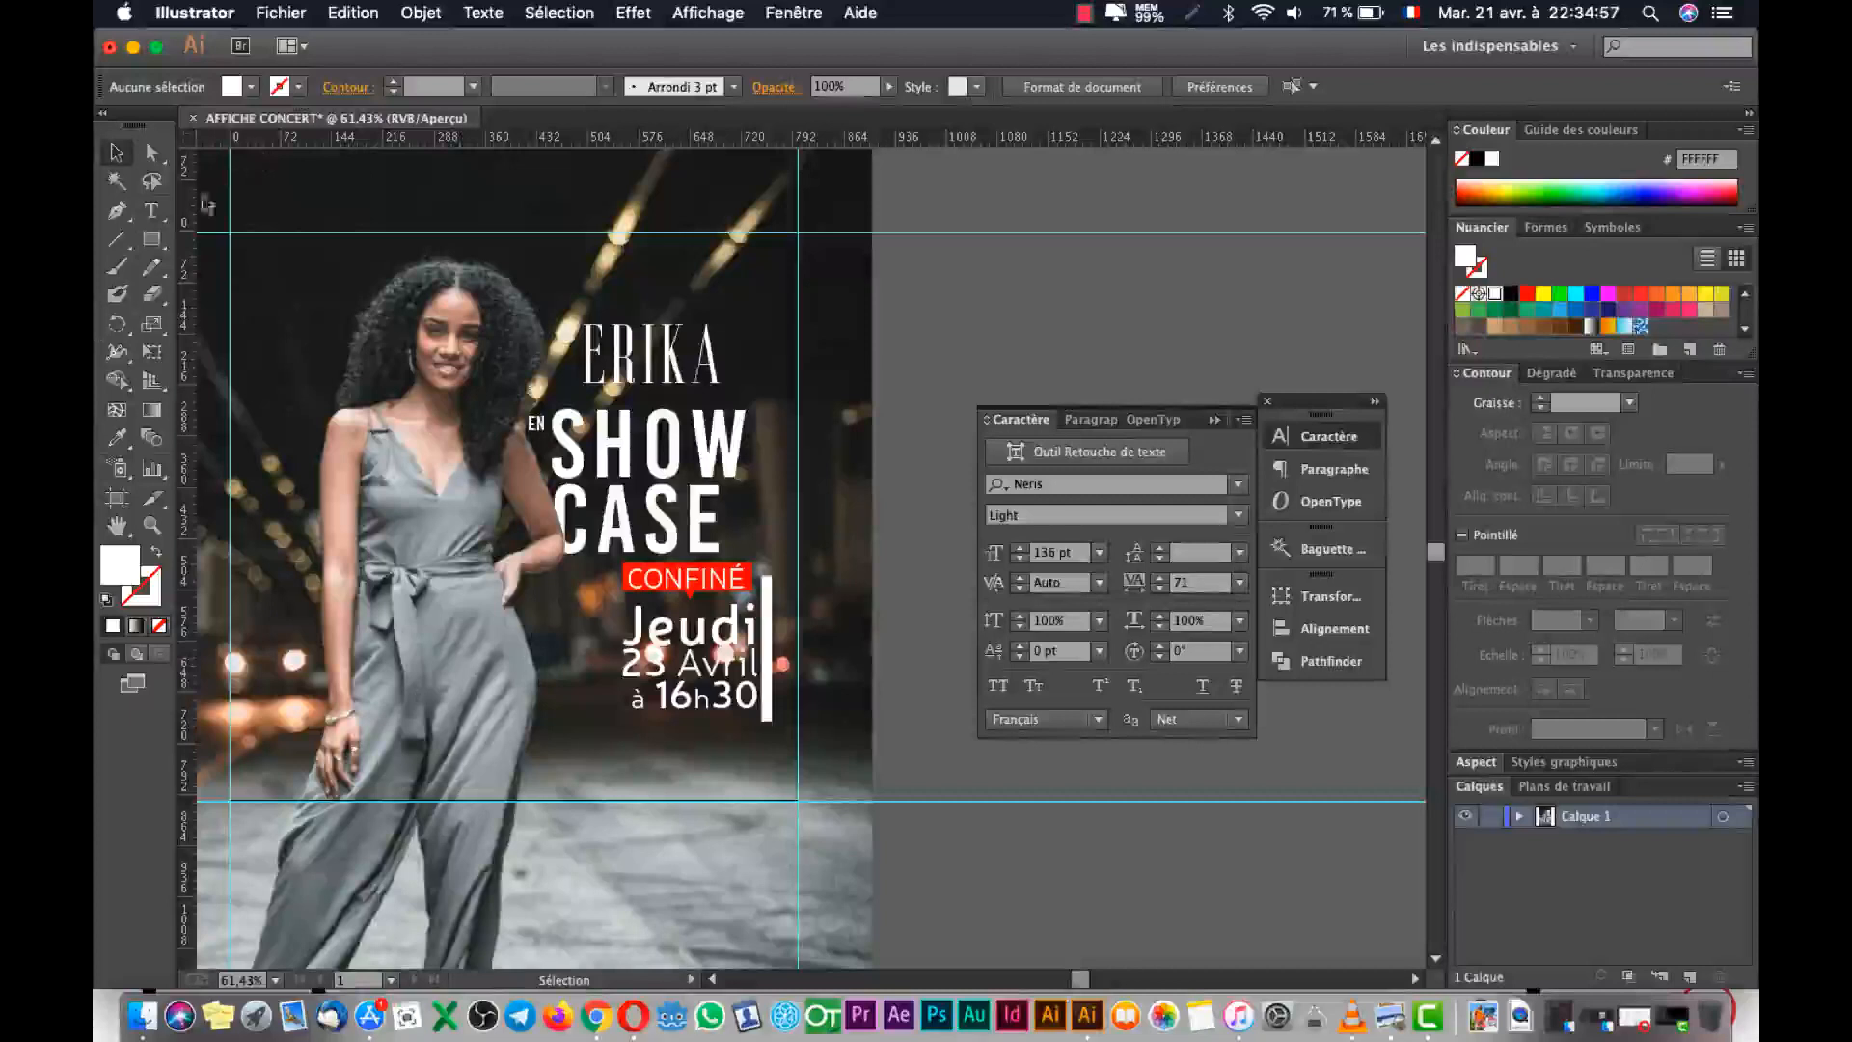
pyautogui.click(117, 211)
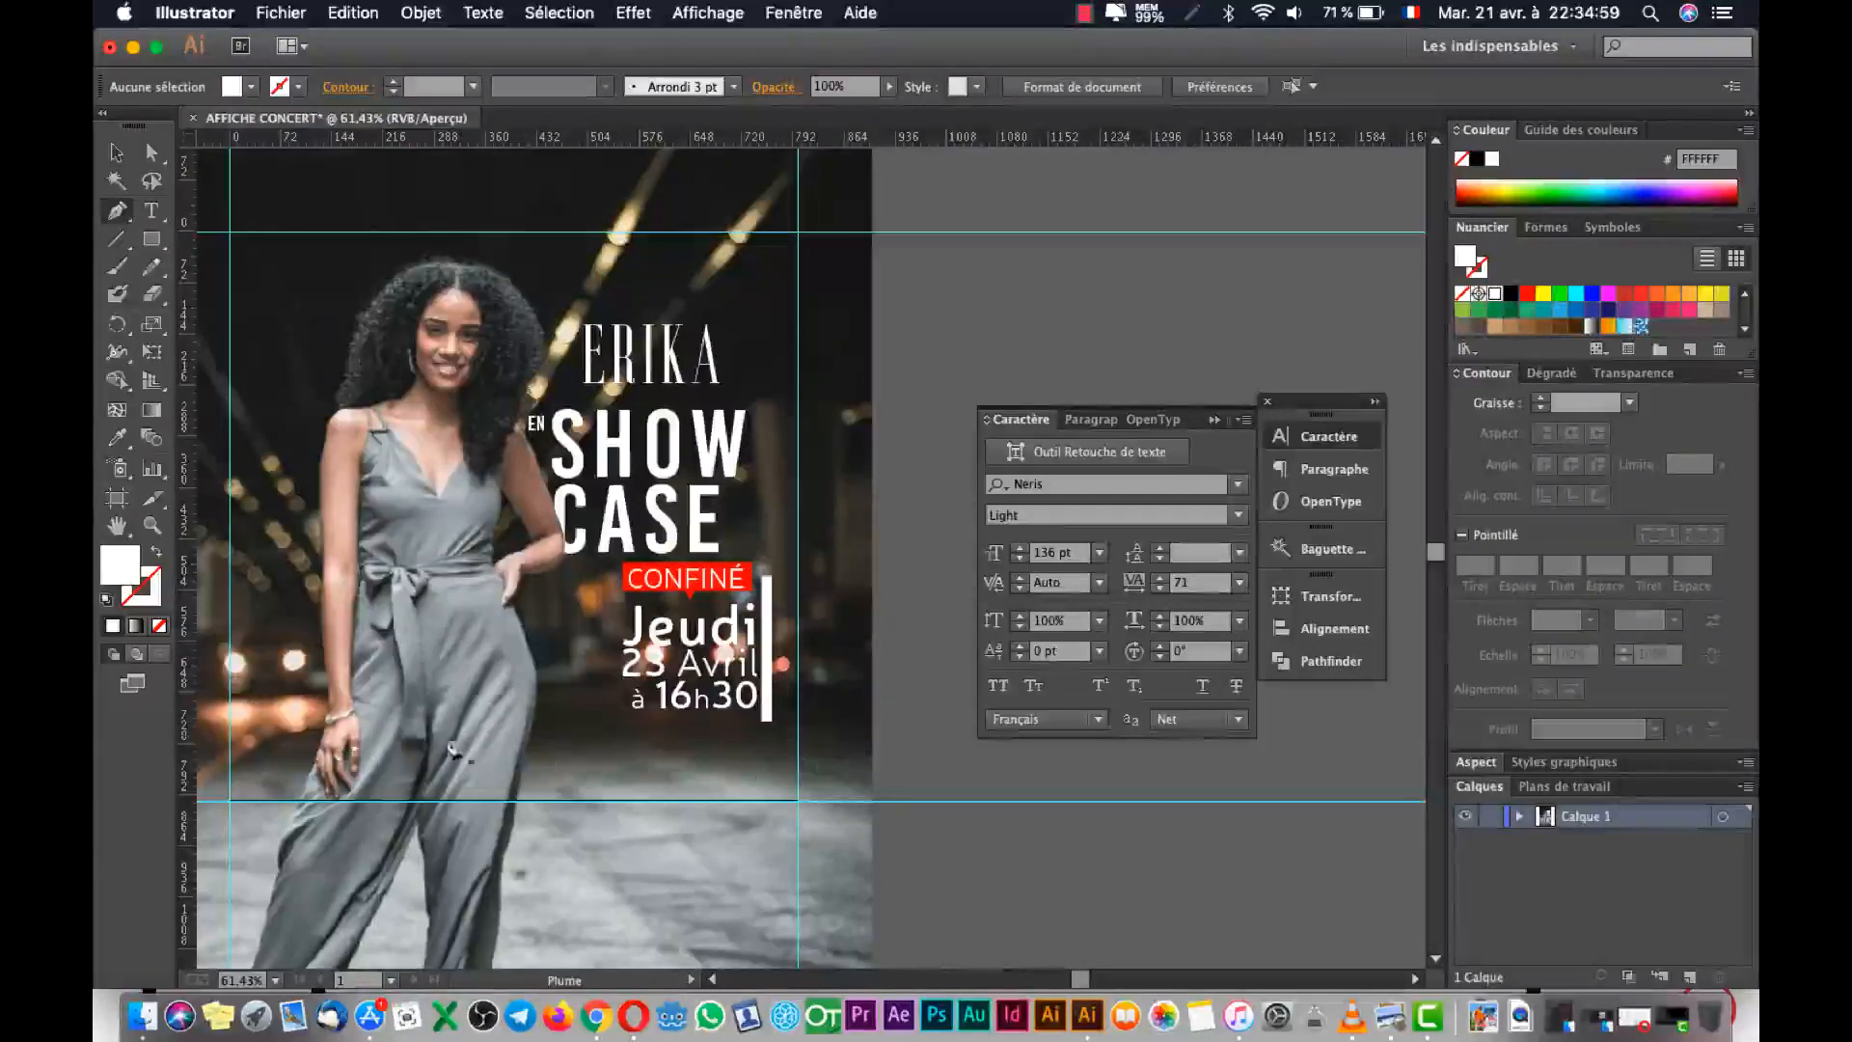
pyautogui.click(517, 801)
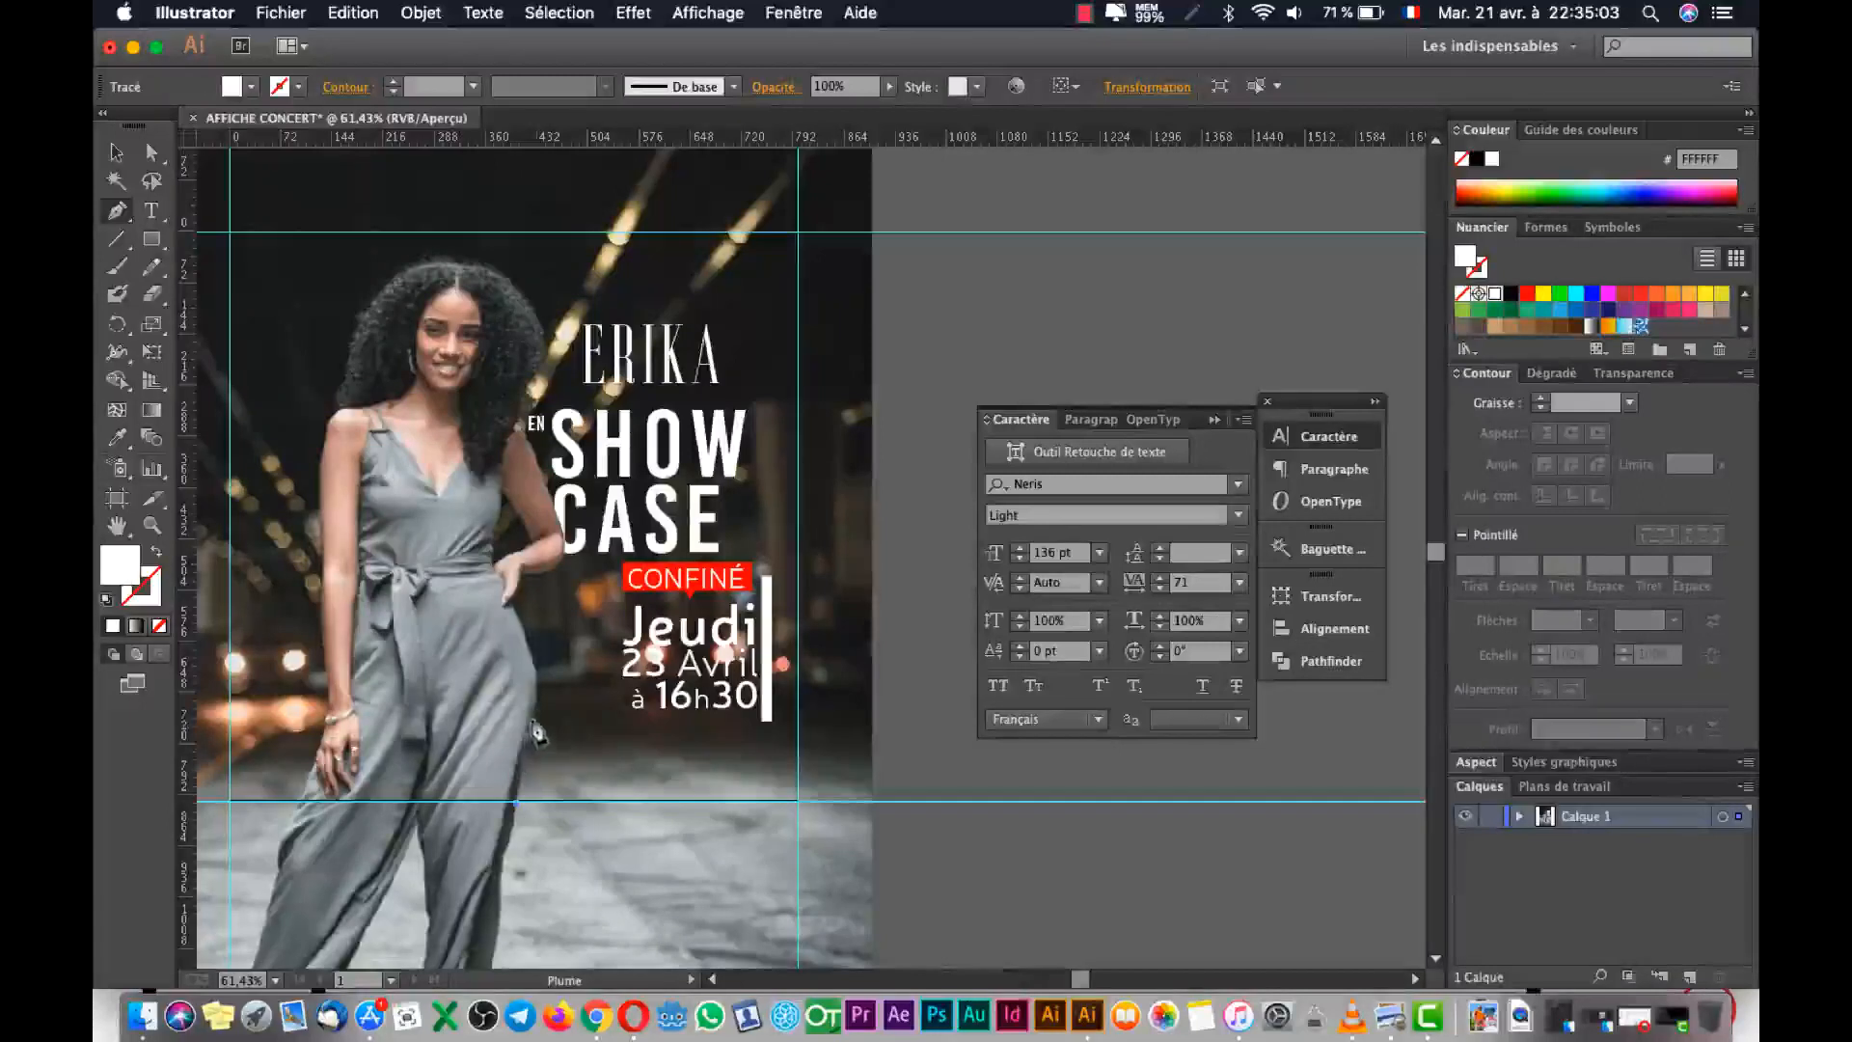
pyautogui.click(526, 715)
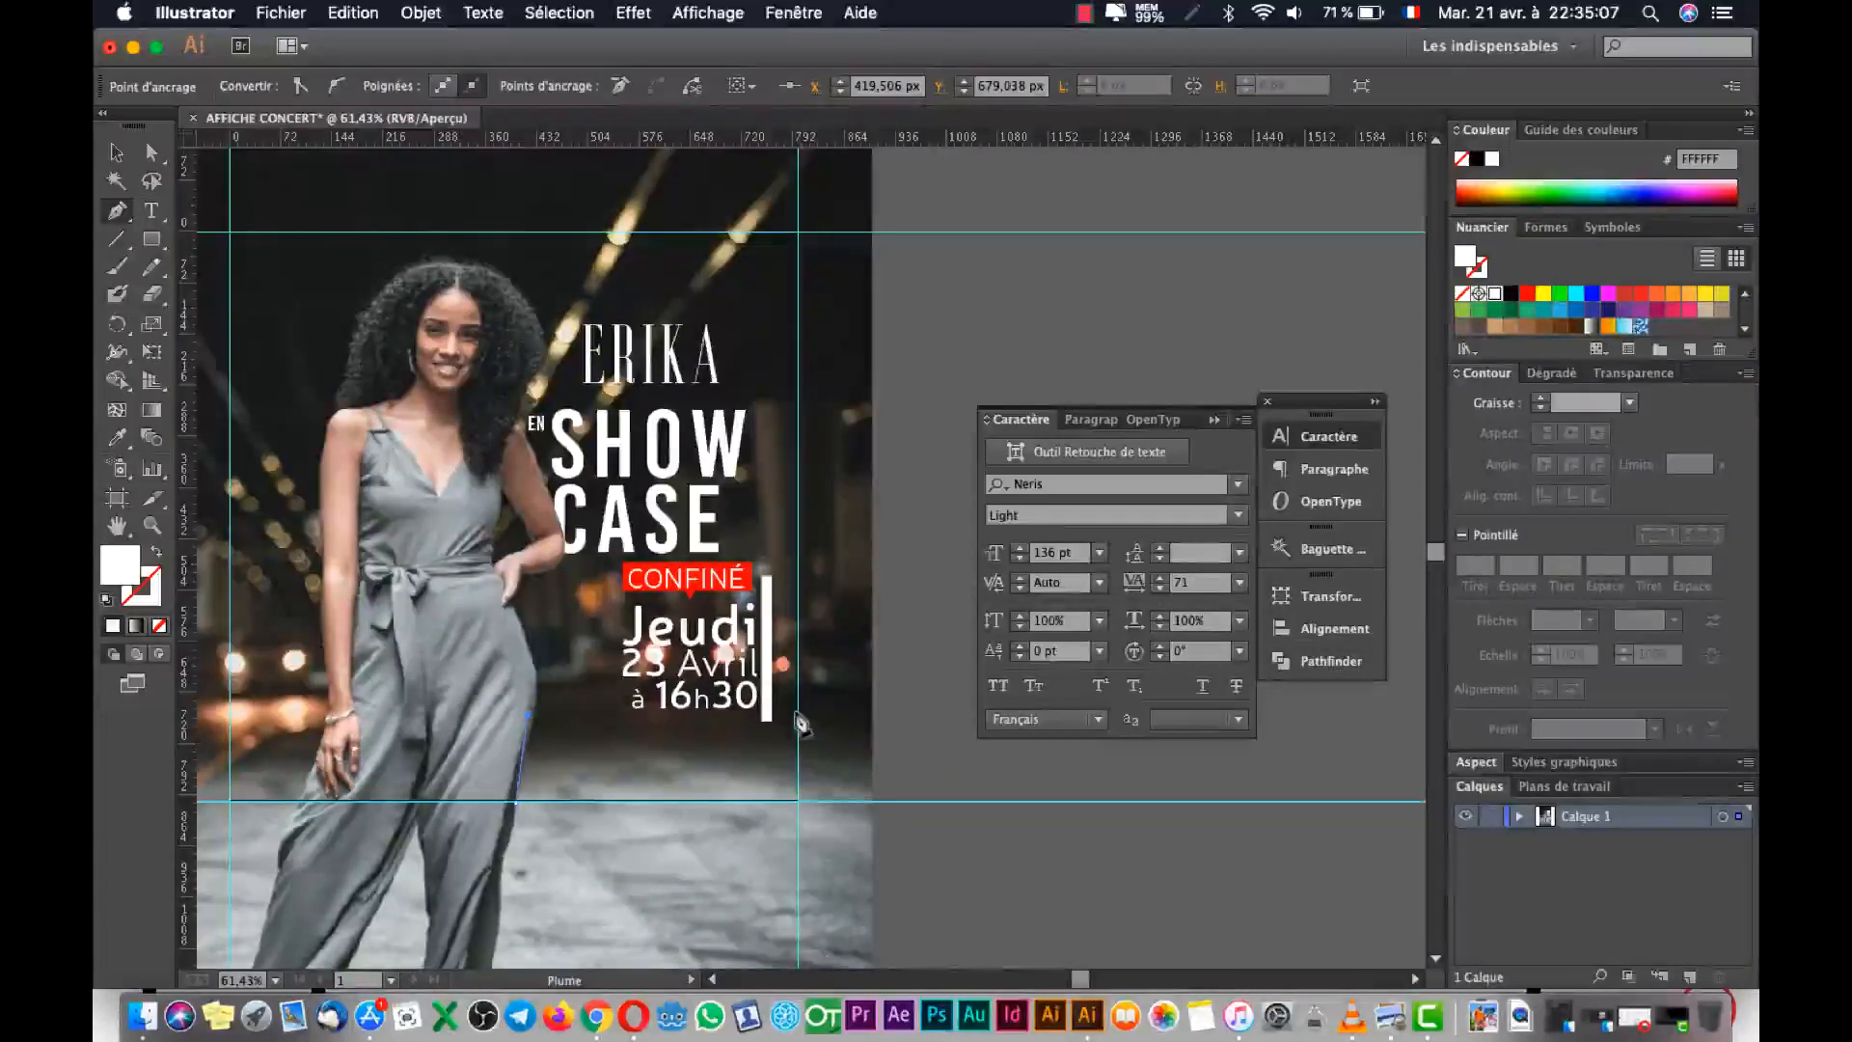
pyautogui.press('cmd+z')
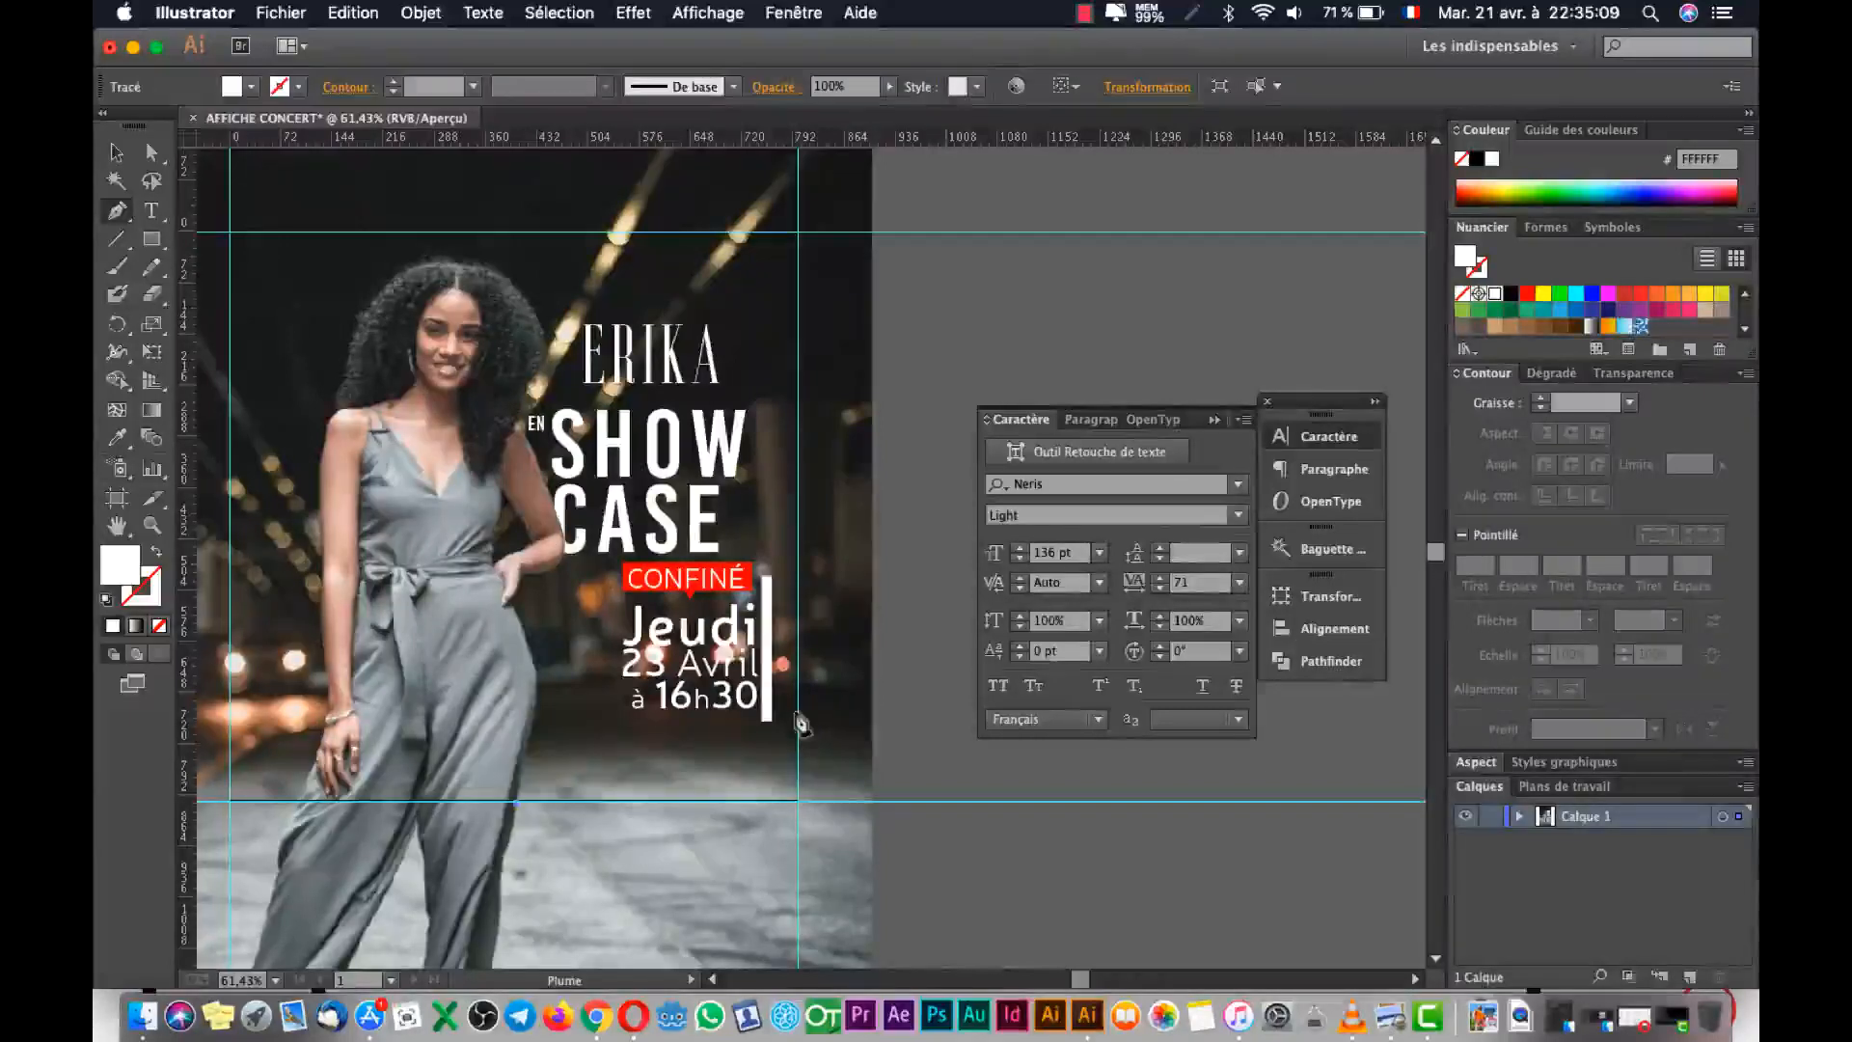
pyautogui.press('super+shift+a')
# Draw a white rectangle about 422 by 111 px in the lower-right corner of the guides and bring the woman cutout in front of it.
pyautogui.click(151, 238)
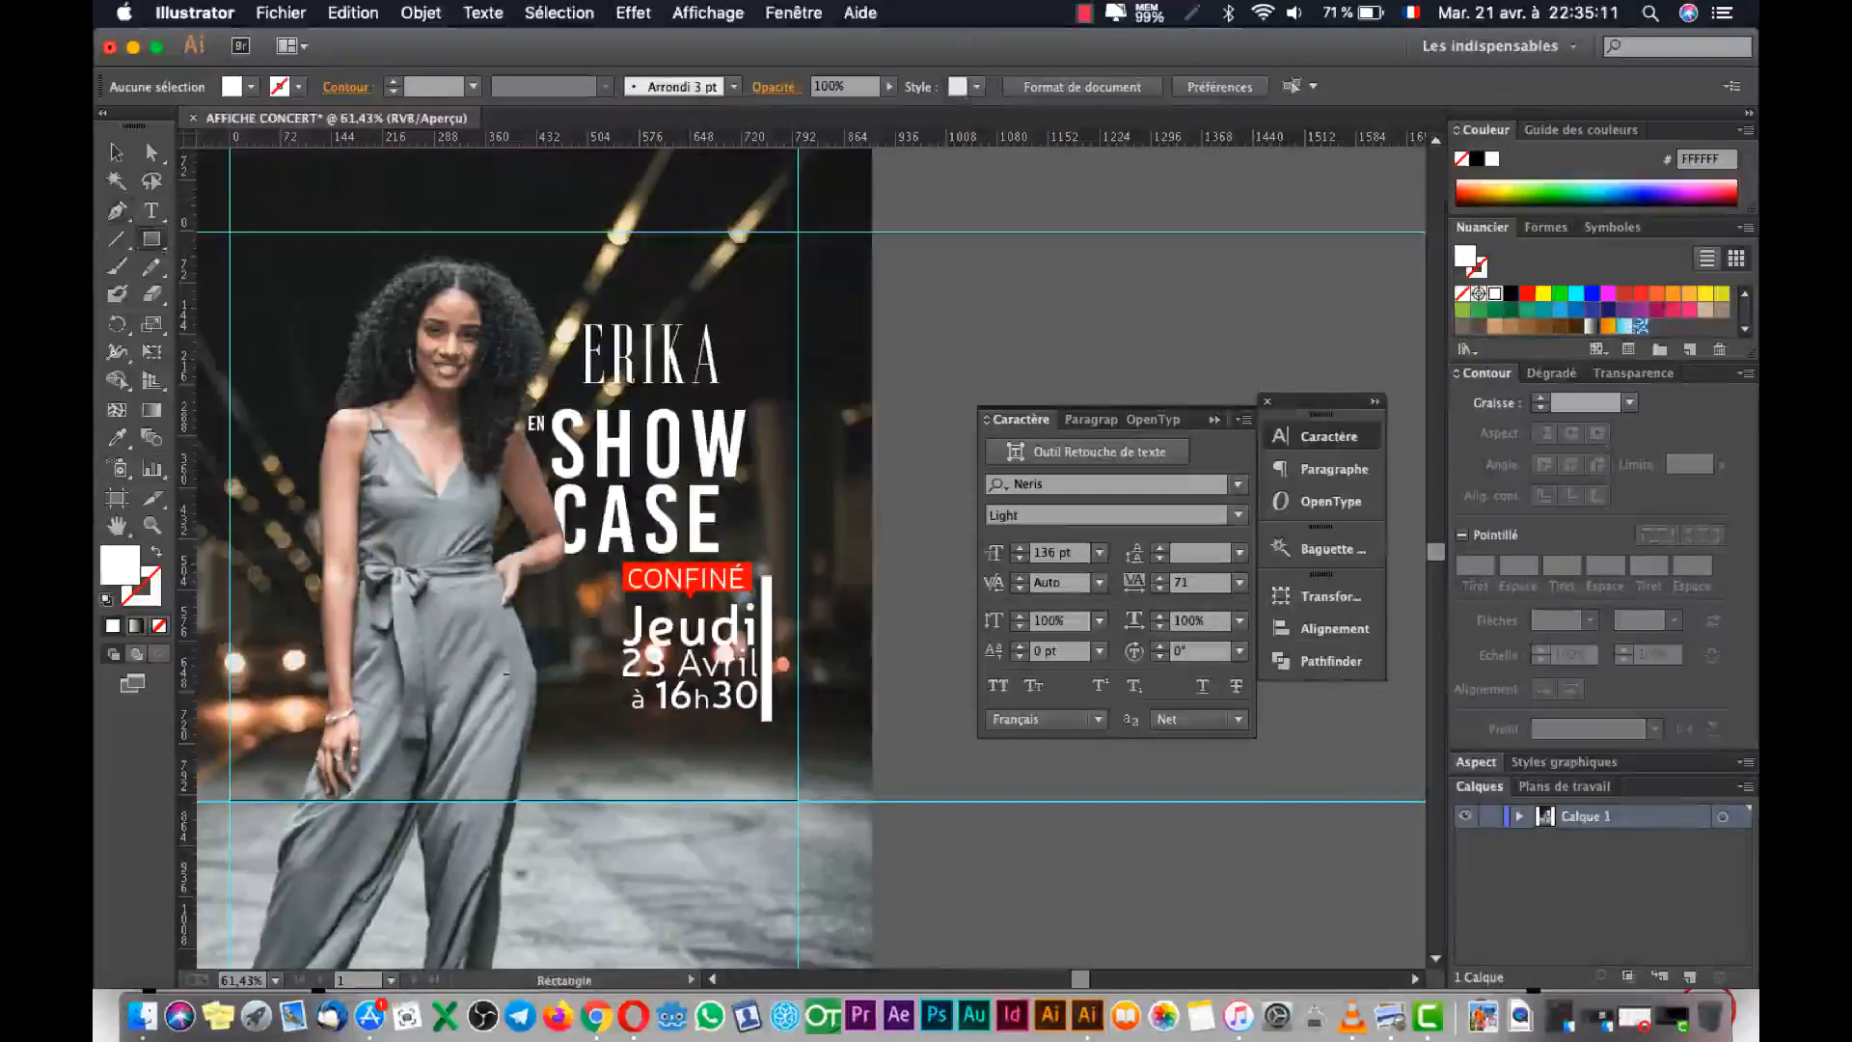
pyautogui.moveTo(498, 722); pyautogui.dragTo(798, 799)
pyautogui.press('v')
pyautogui.click(472, 654)
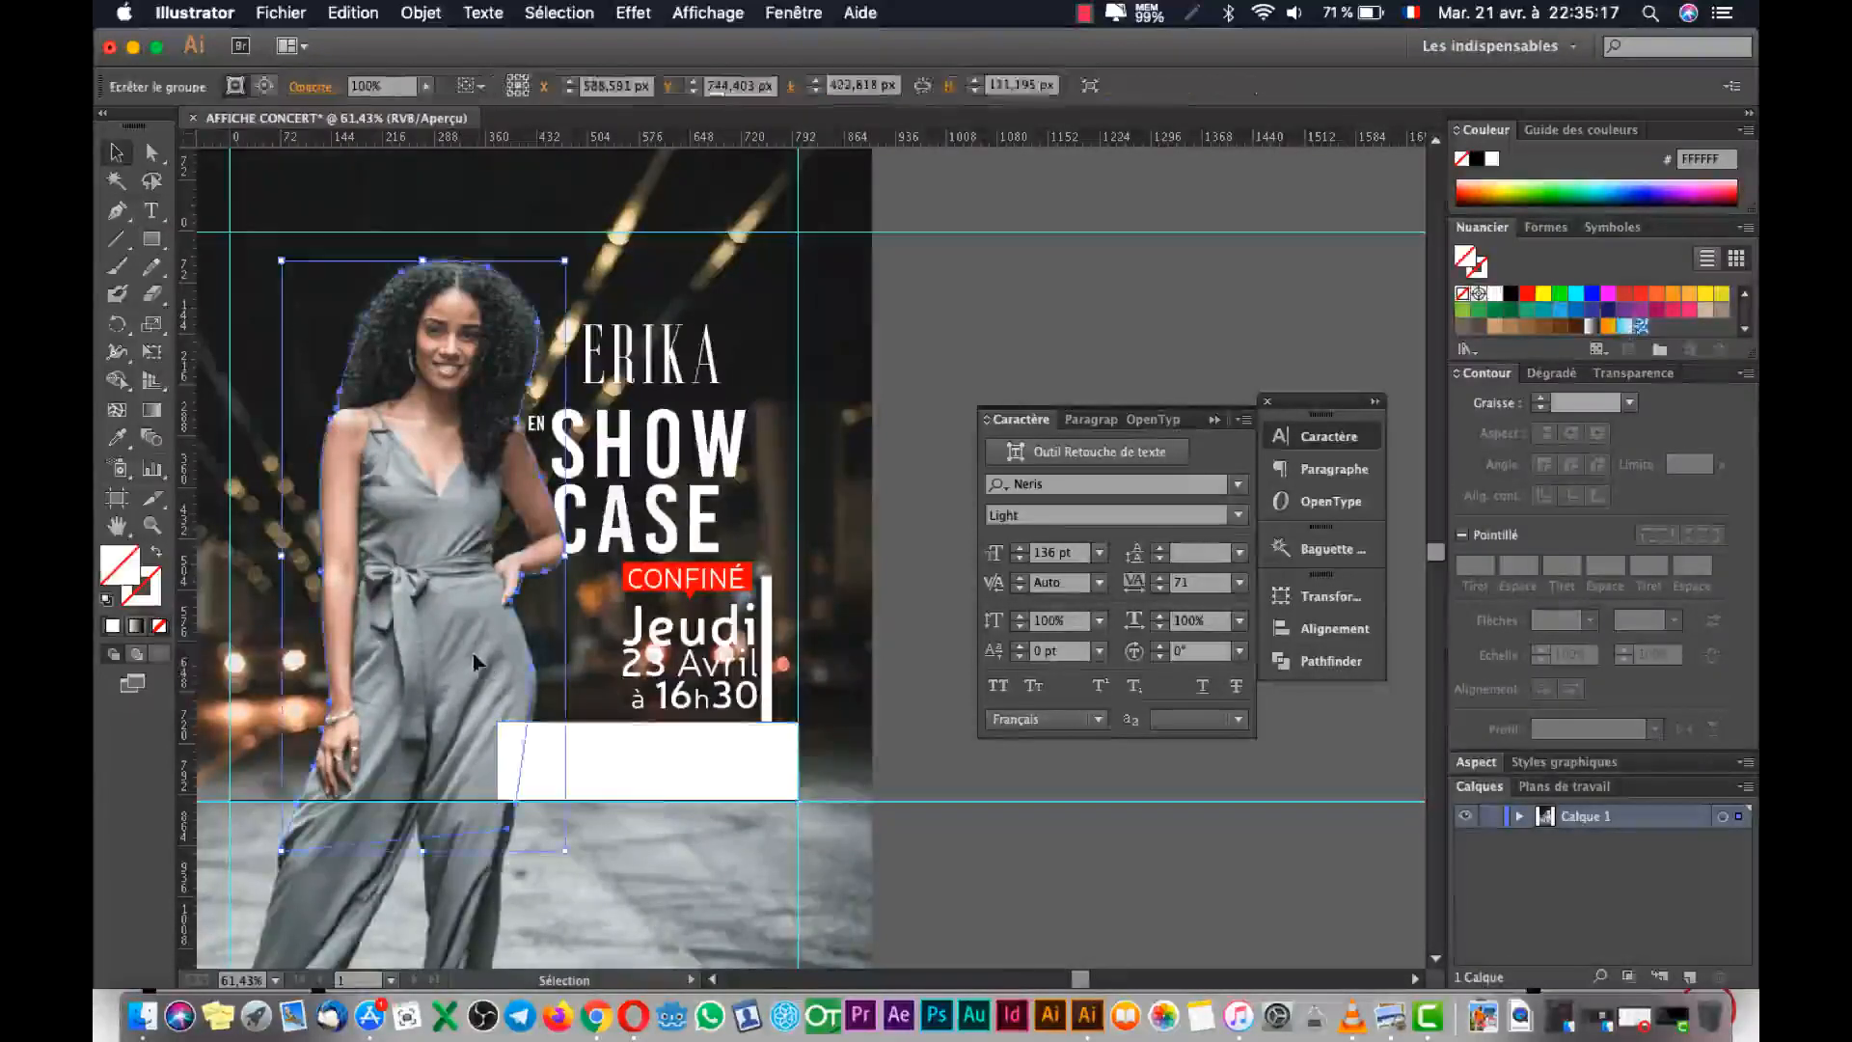
pyautogui.press('super+x')
pyautogui.press('super+f')
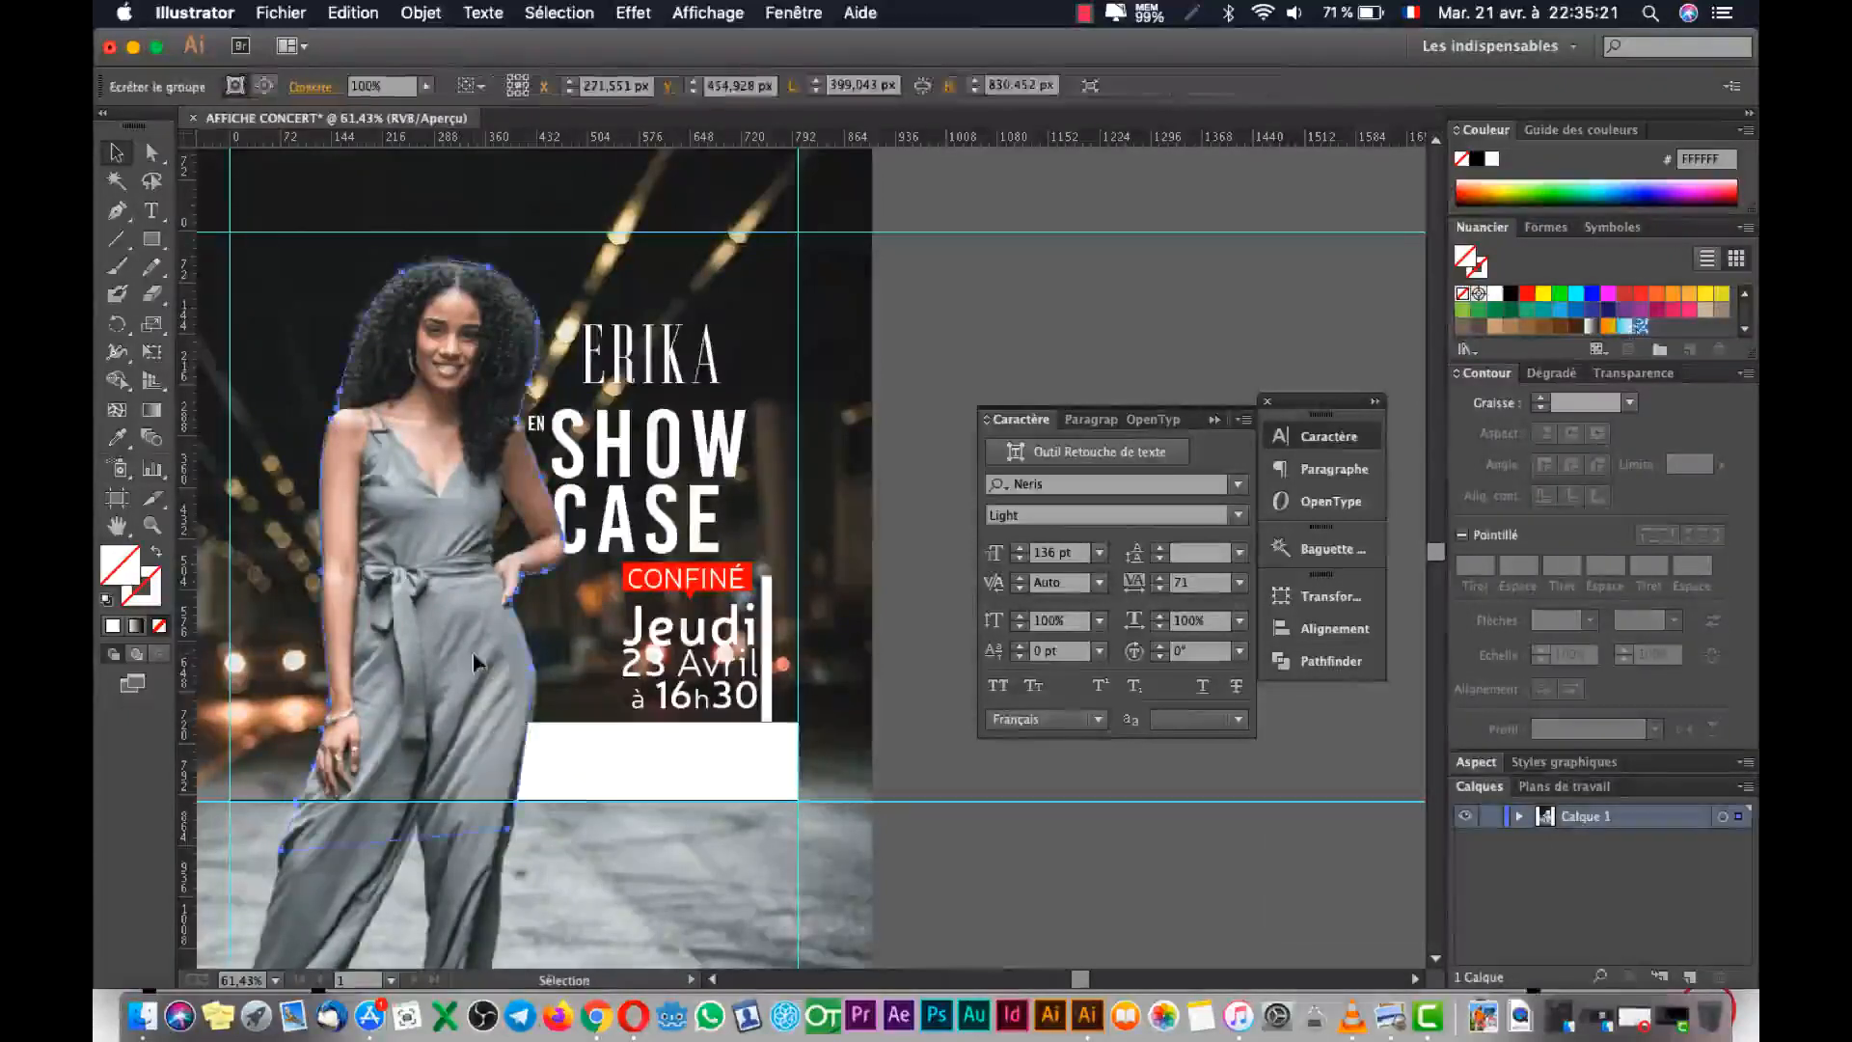
pyautogui.click(830, 679)
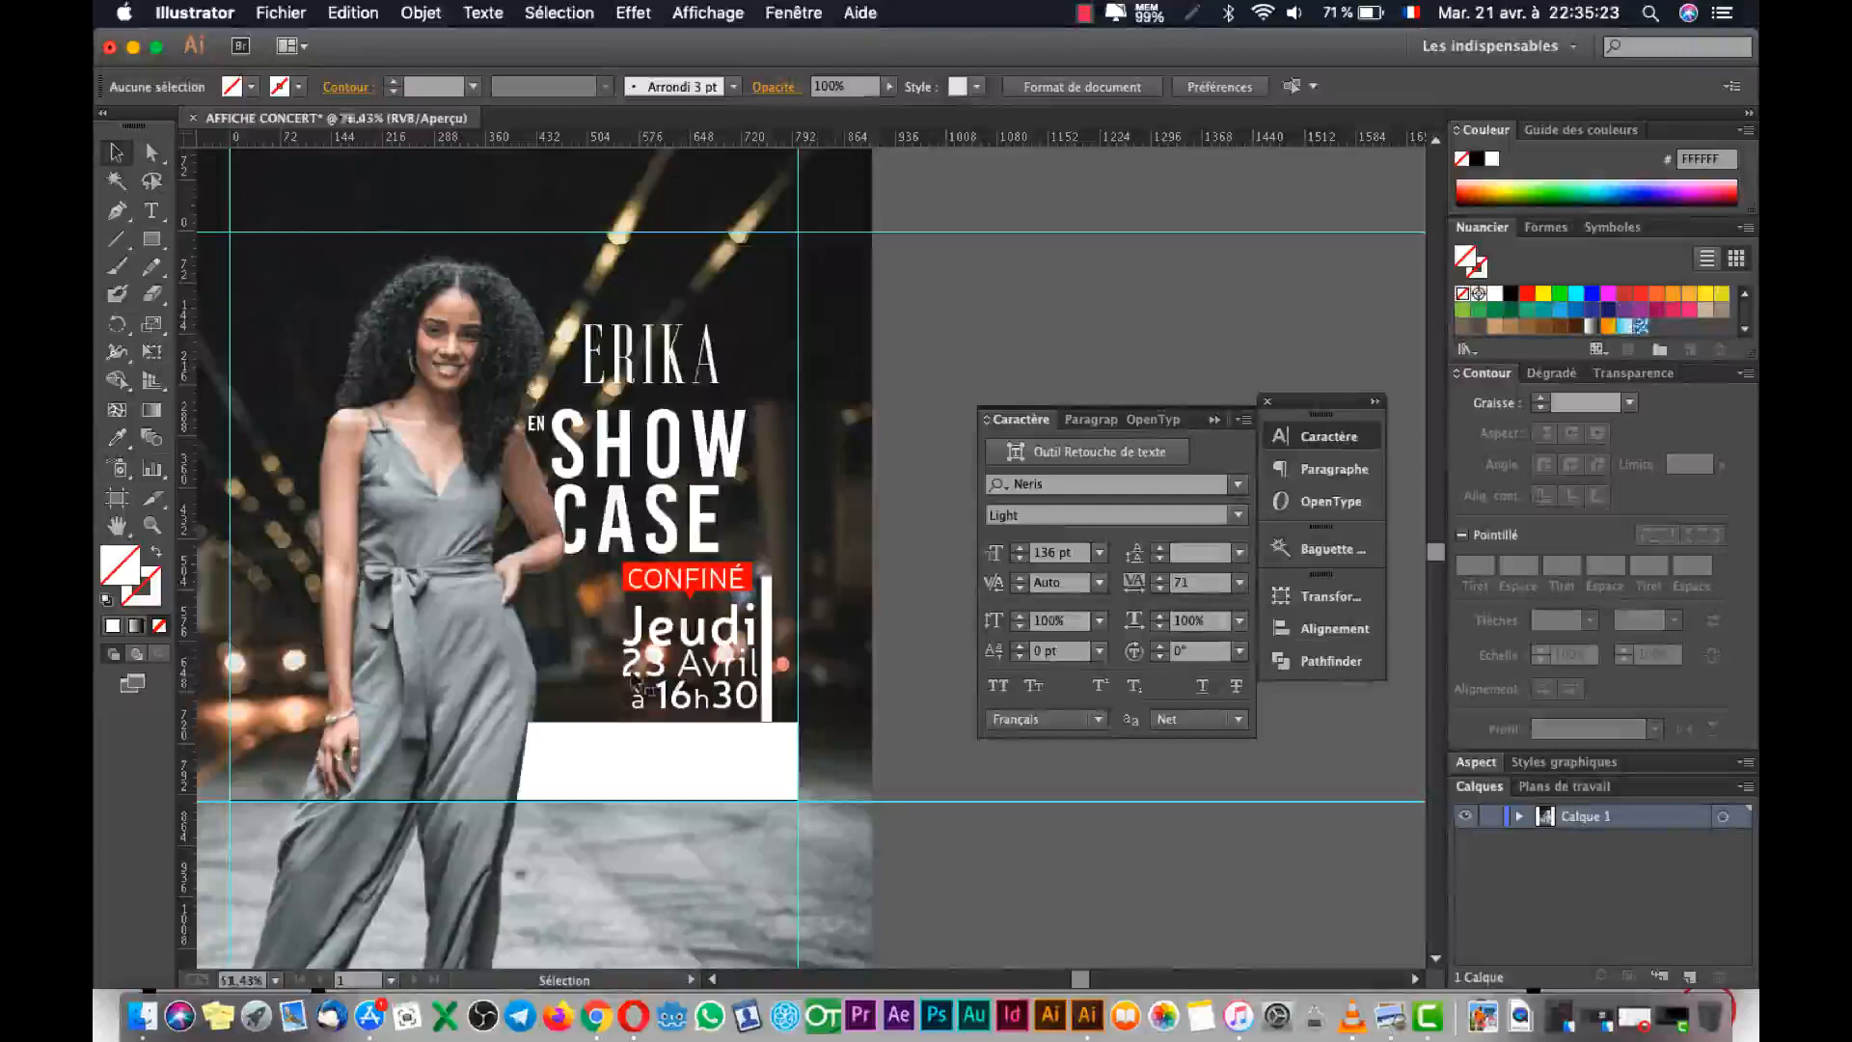
# Reshape the cutout's clipping path beside the white rectangle by adjusting its anchor points and curve handles along the outer trouser leg.
pyautogui.scroll(5, 632, 679)
pyautogui.scroll(-5, 400, 686)
pyautogui.hscroll(-2, 399, 685)
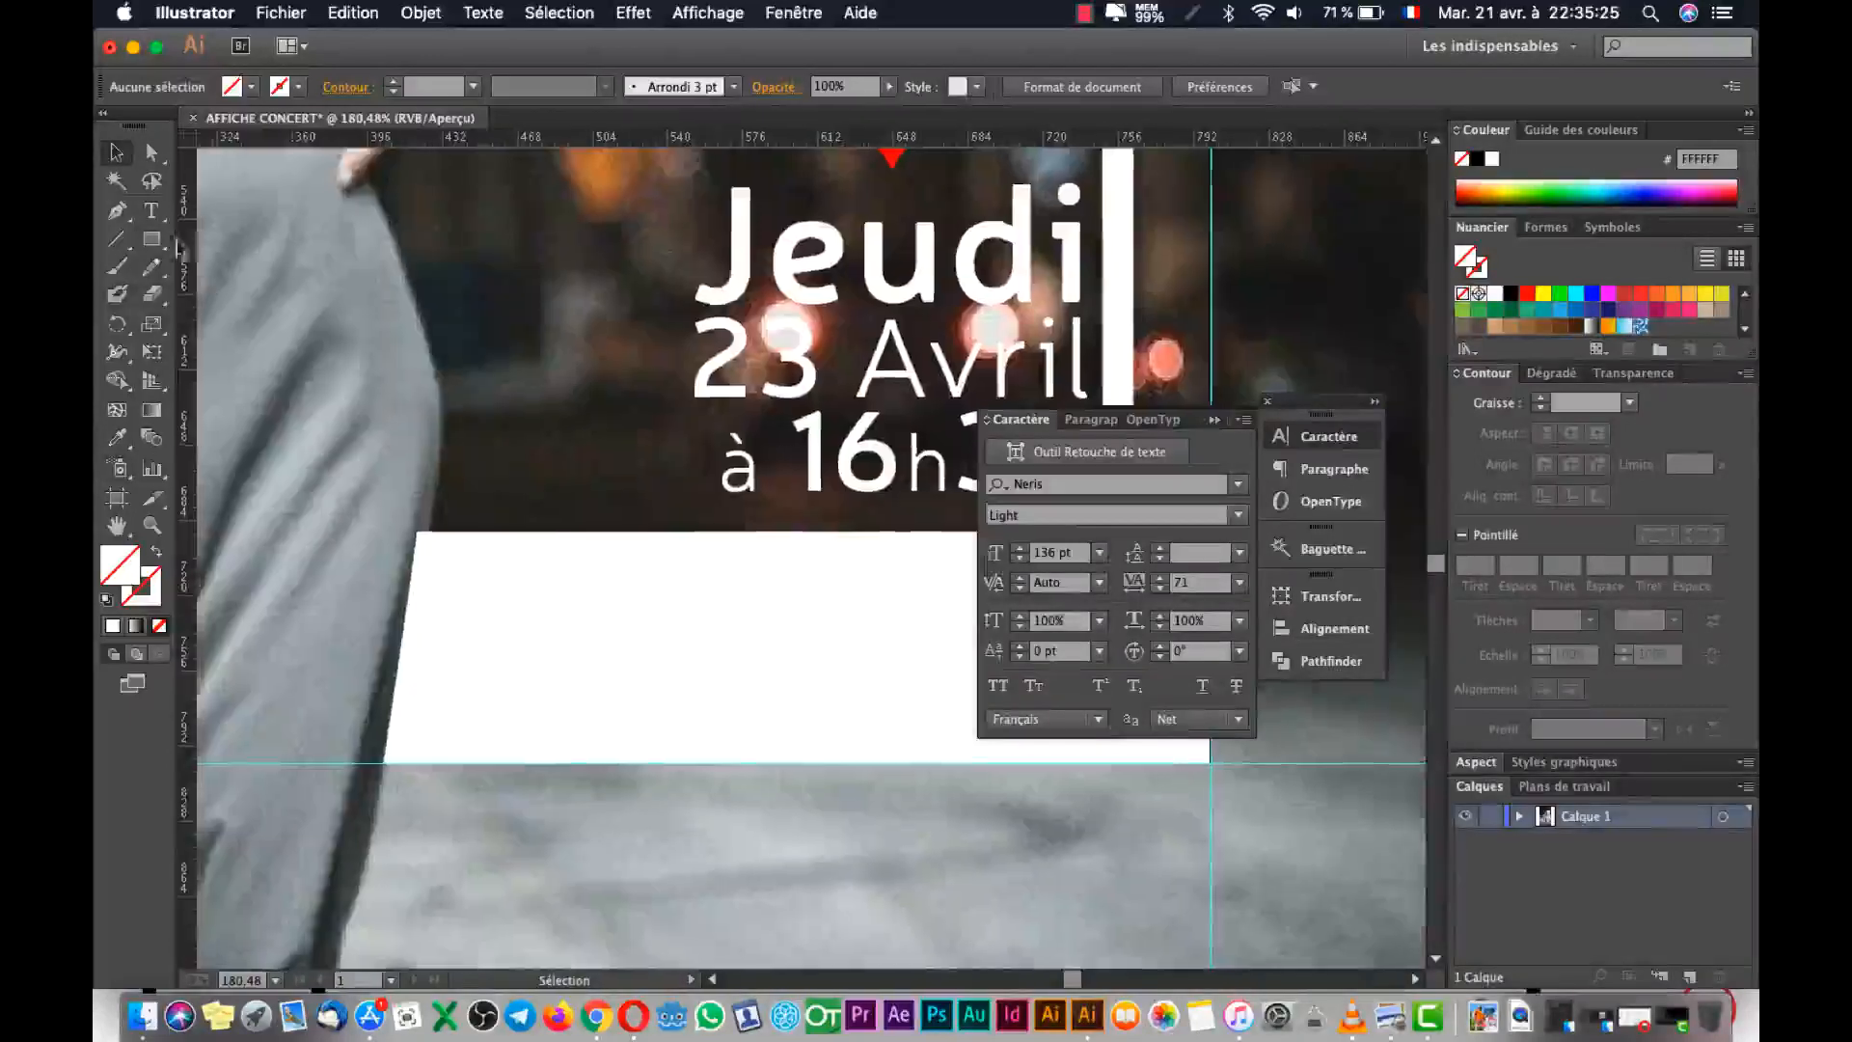
pyautogui.click(151, 156)
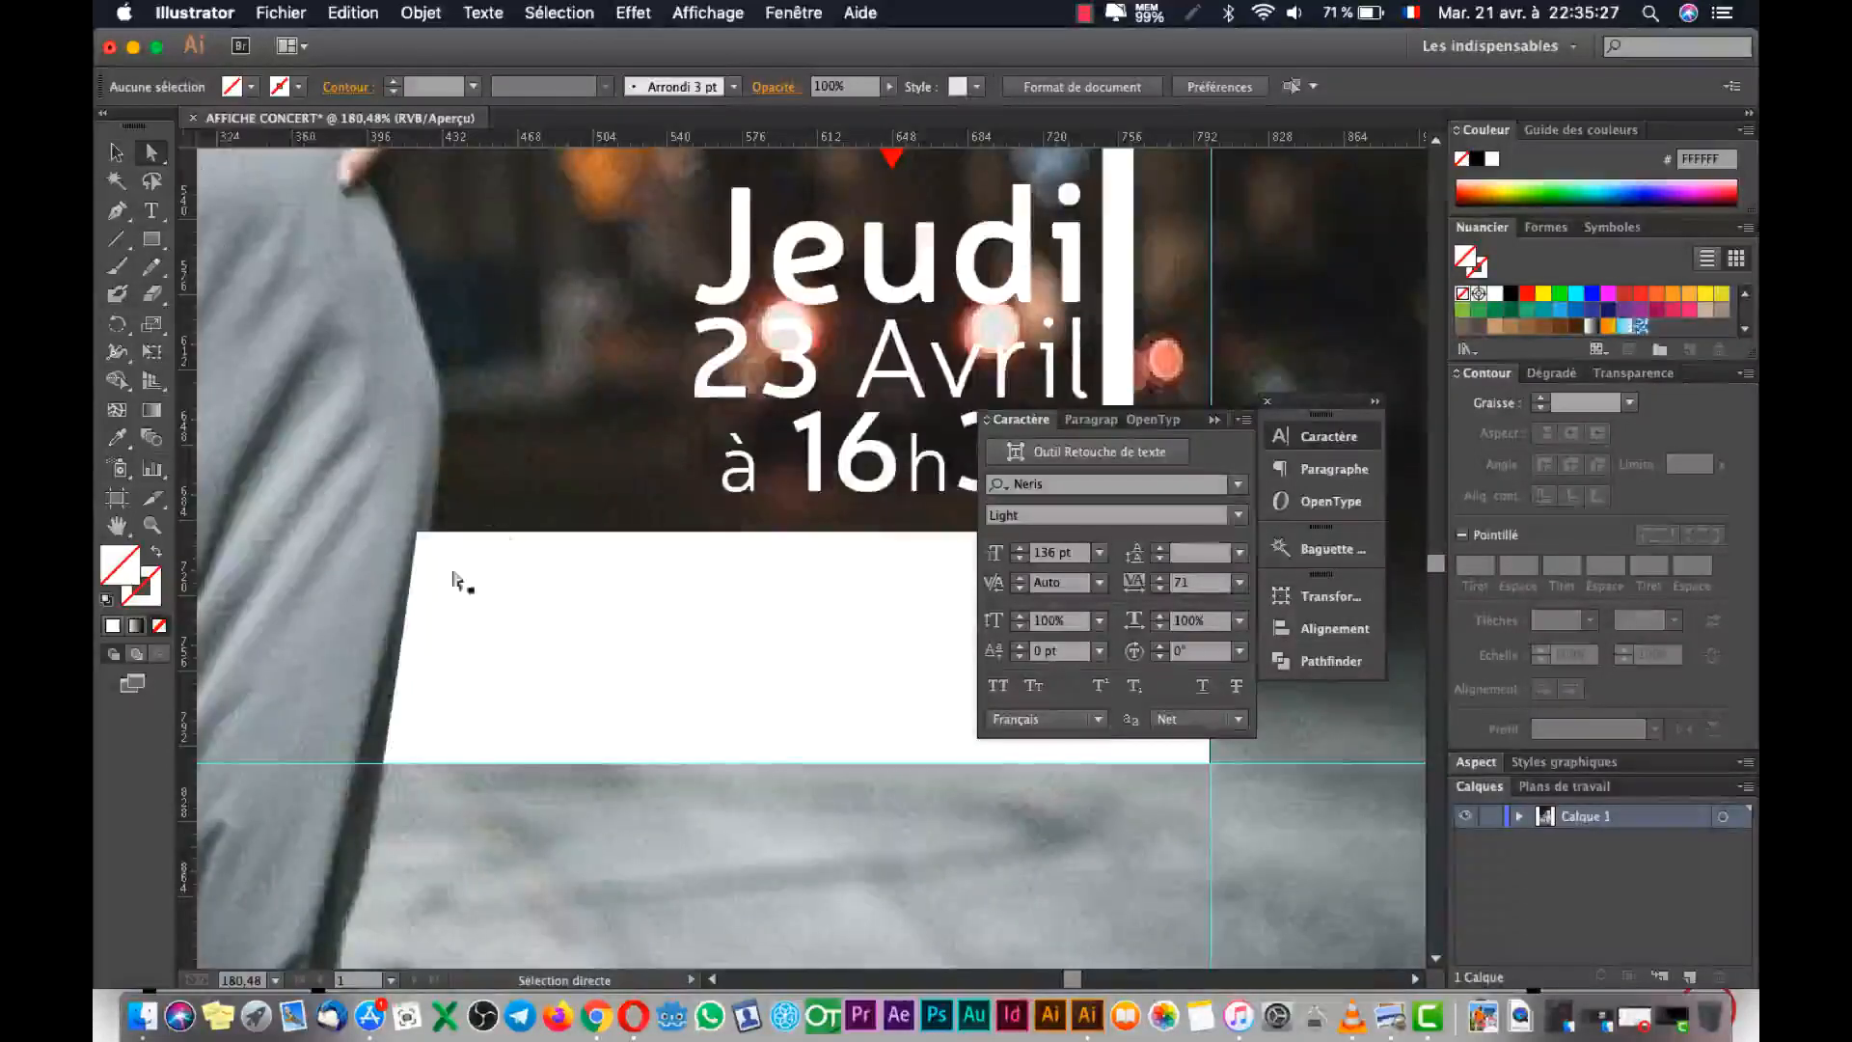
pyautogui.click(414, 573)
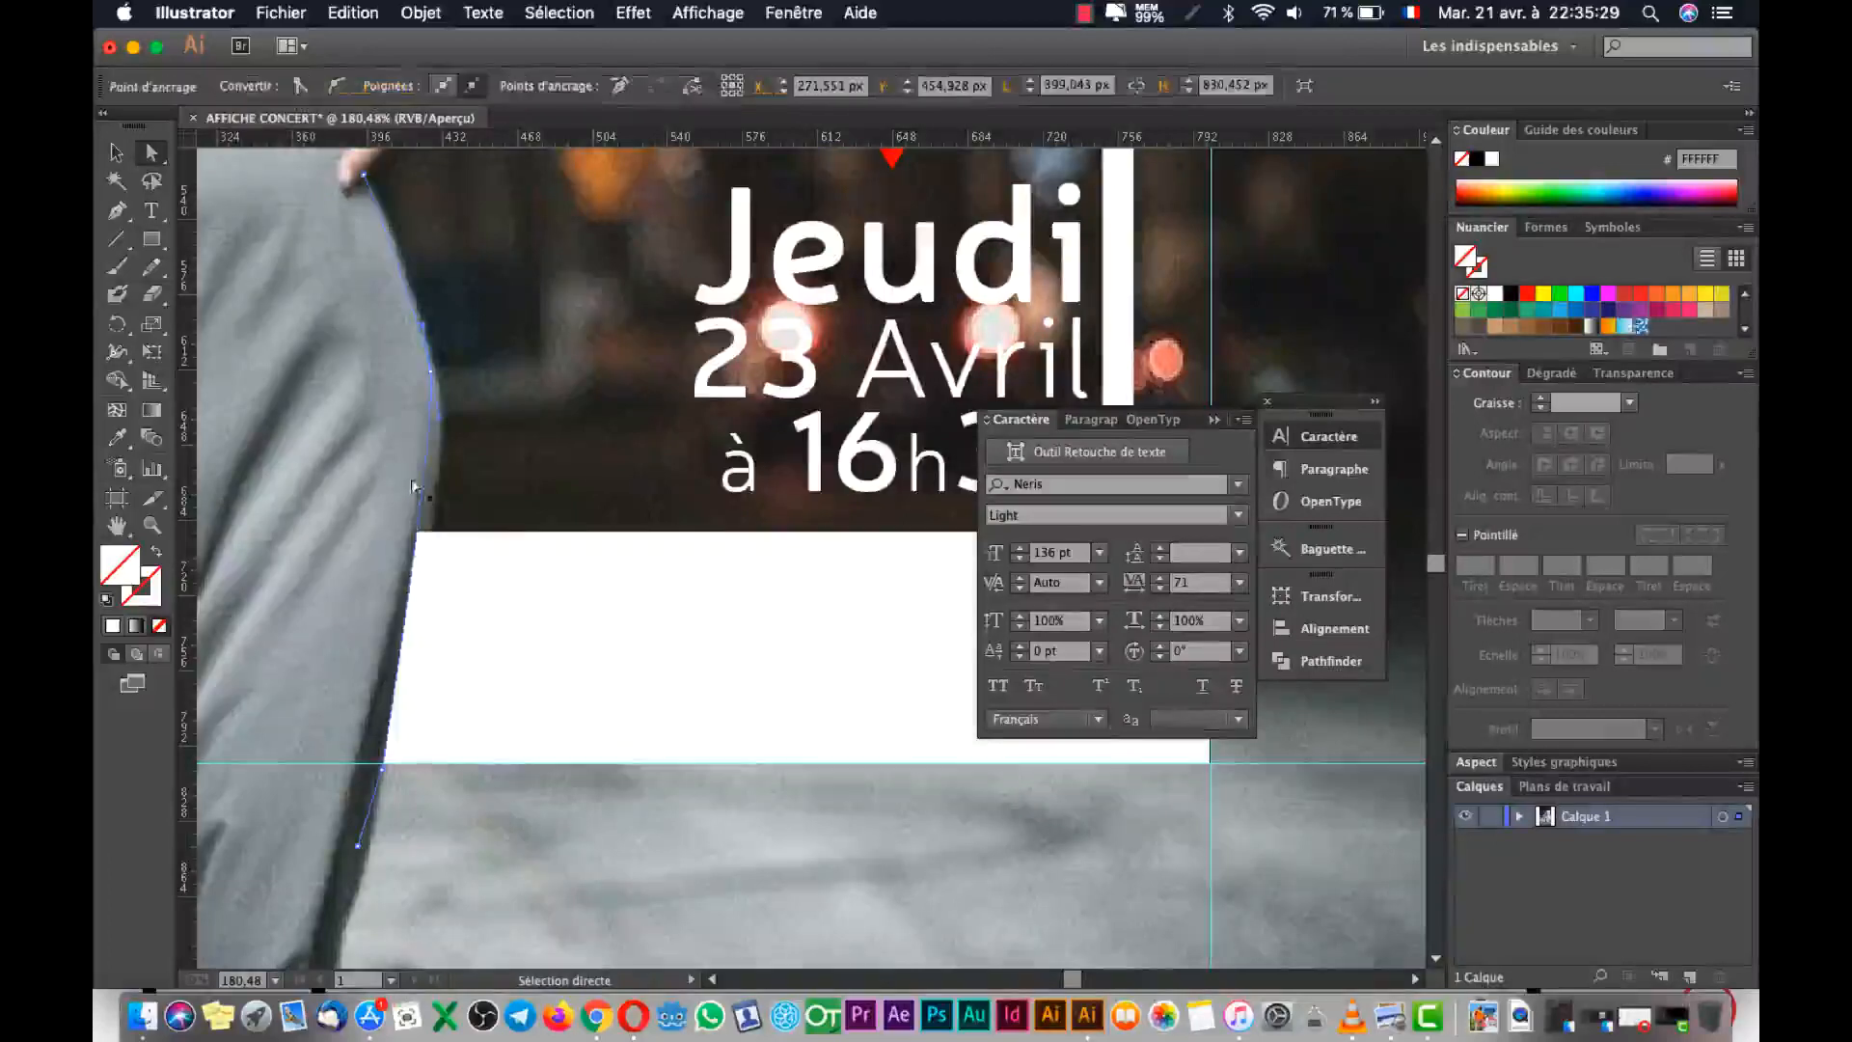
pyautogui.moveTo(421, 501); pyautogui.dragTo(431, 502)
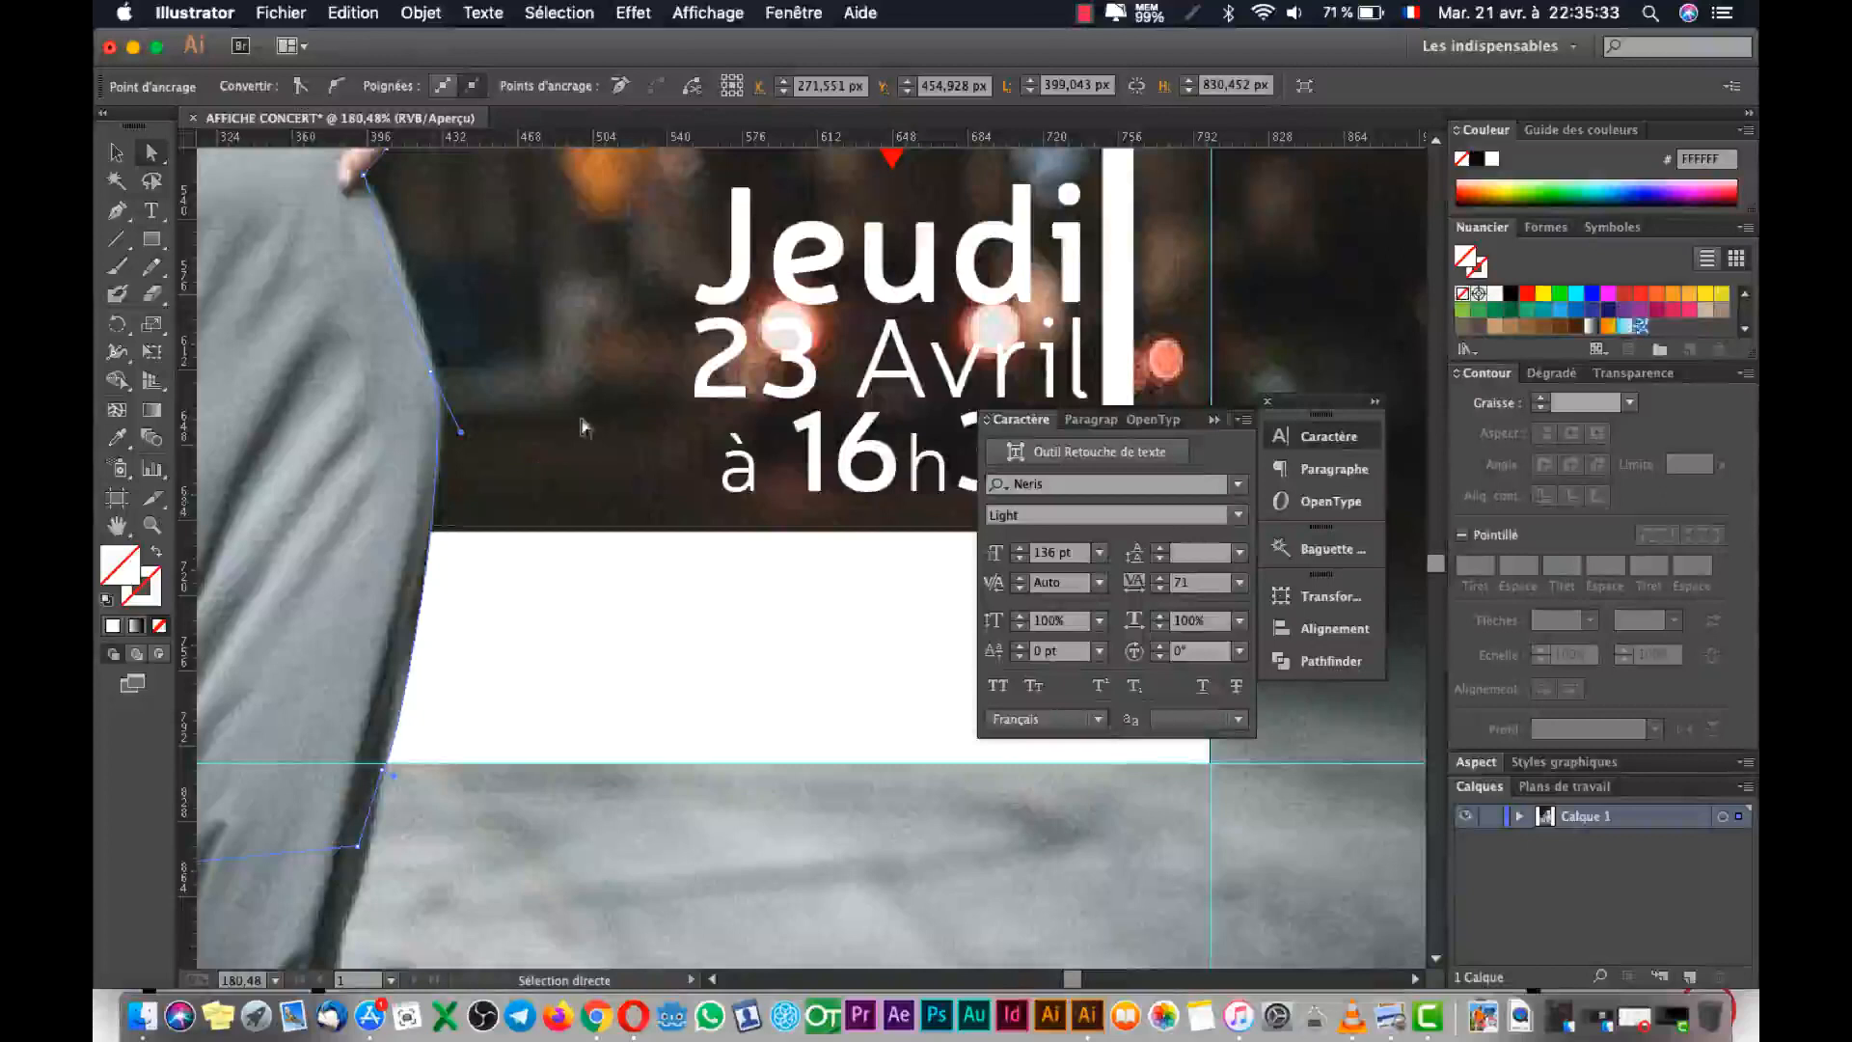
pyautogui.moveTo(359, 848); pyautogui.dragTo(372, 854)
pyautogui.moveTo(380, 767)
pyautogui.mouseDown()
pyautogui.moveTo(392, 784)
pyautogui.moveTo(377, 774)
pyautogui.mouseUp()
pyautogui.click(414, 627)
pyautogui.moveTo(459, 428); pyautogui.dragTo(446, 439)
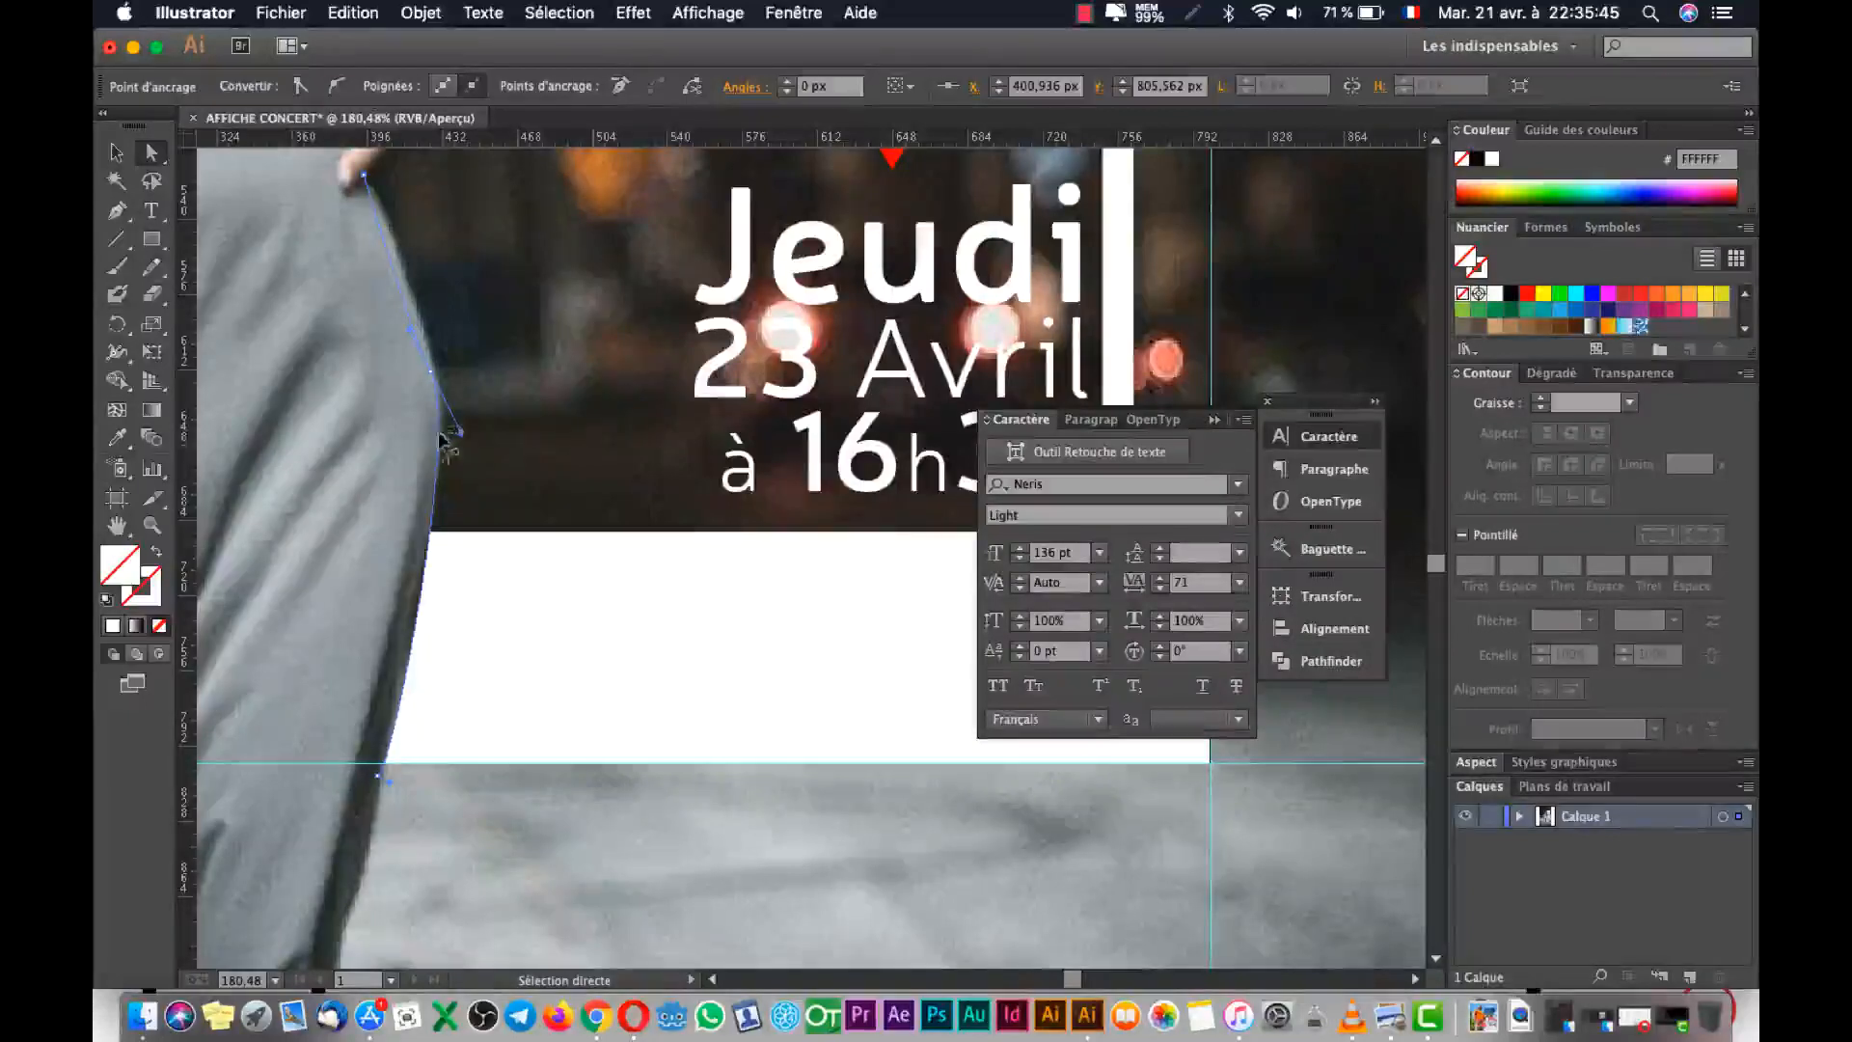
pyautogui.click(455, 439)
pyautogui.click(414, 661)
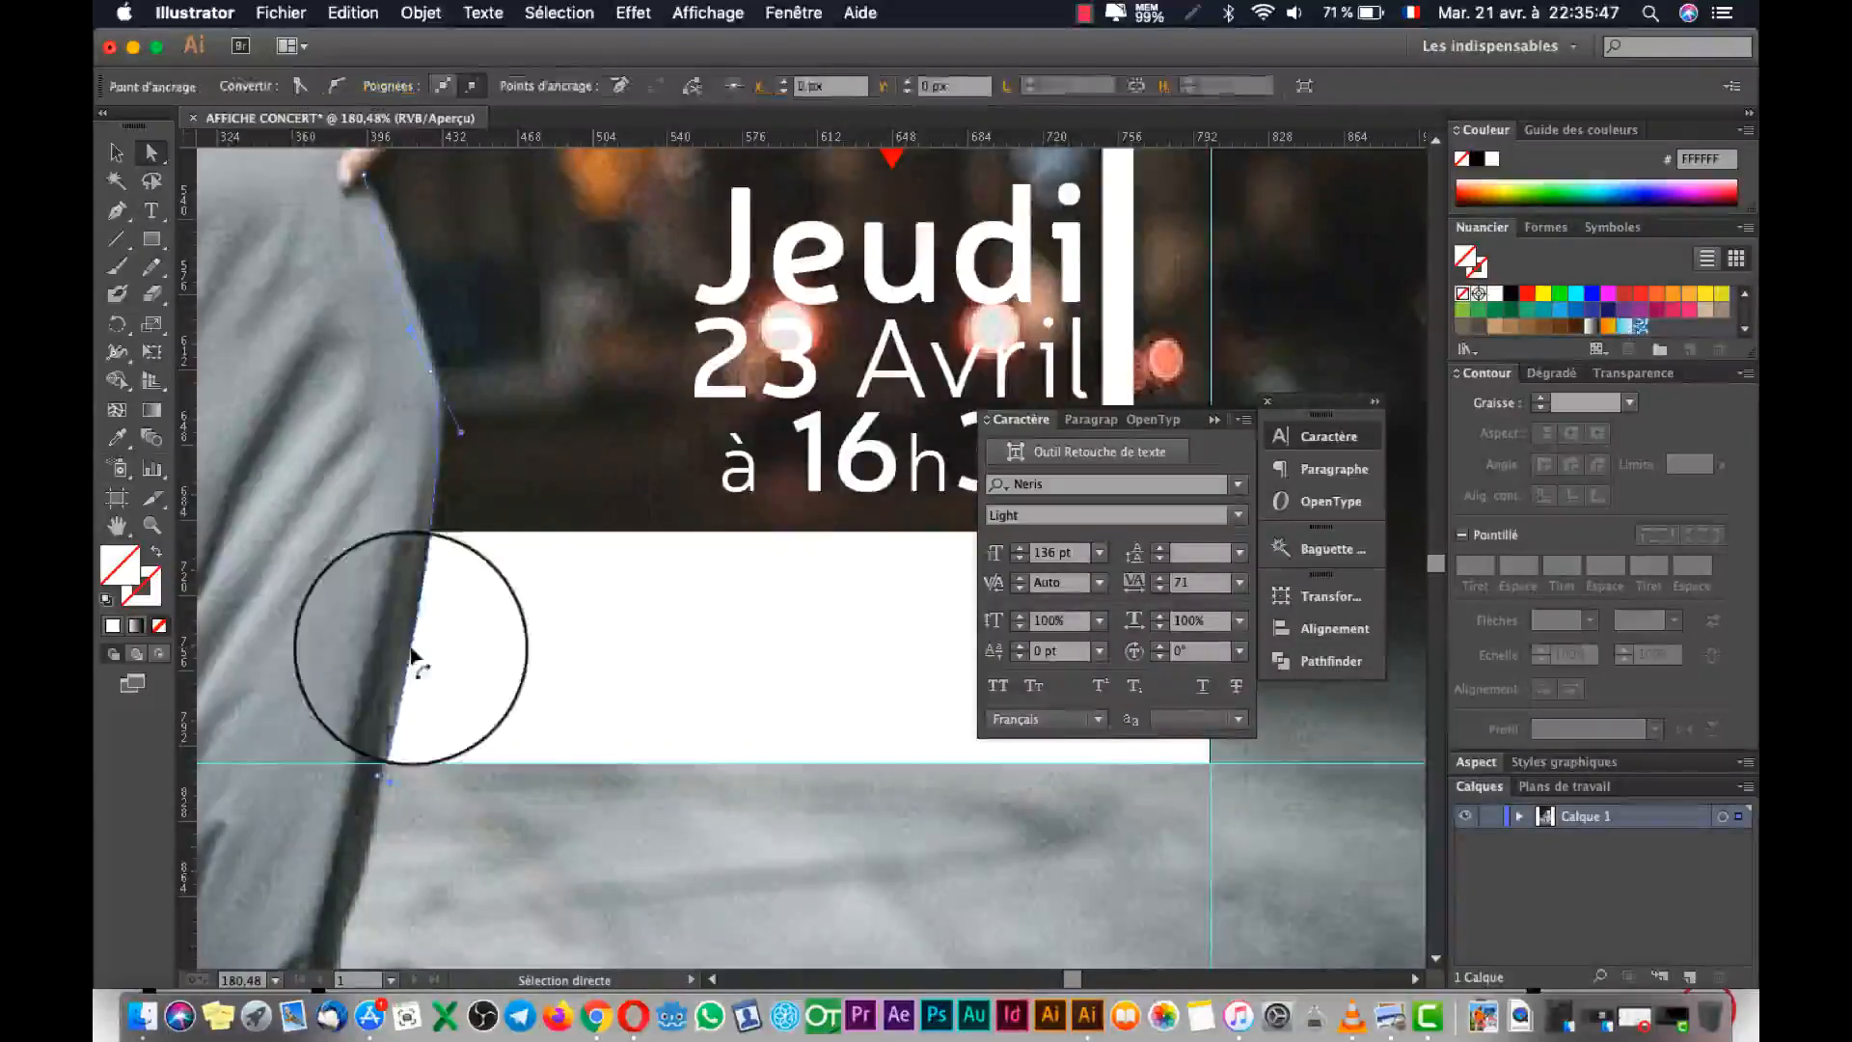
# Add an anchor point to the clipping path beside the white rectangle and move it slightly inward to fit the trouser edge.
pyautogui.click(117, 210)
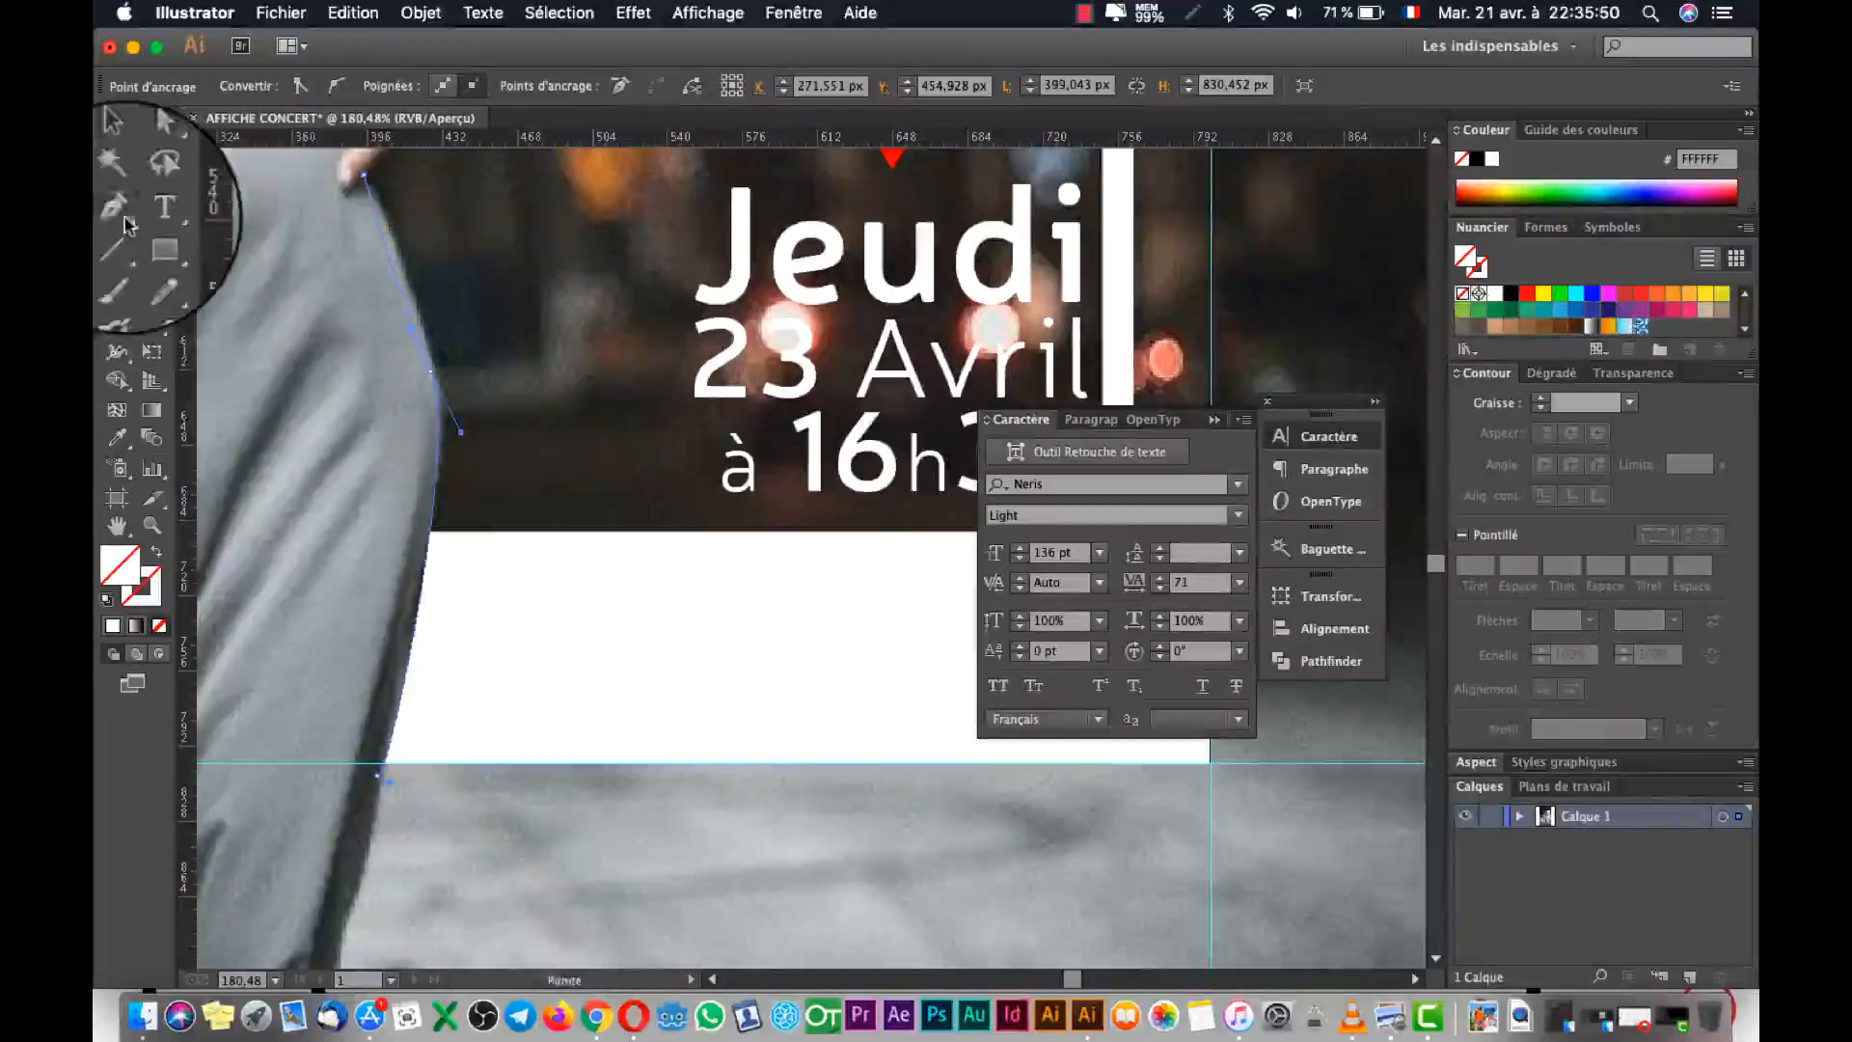
pyautogui.click(425, 653)
pyautogui.click(150, 151)
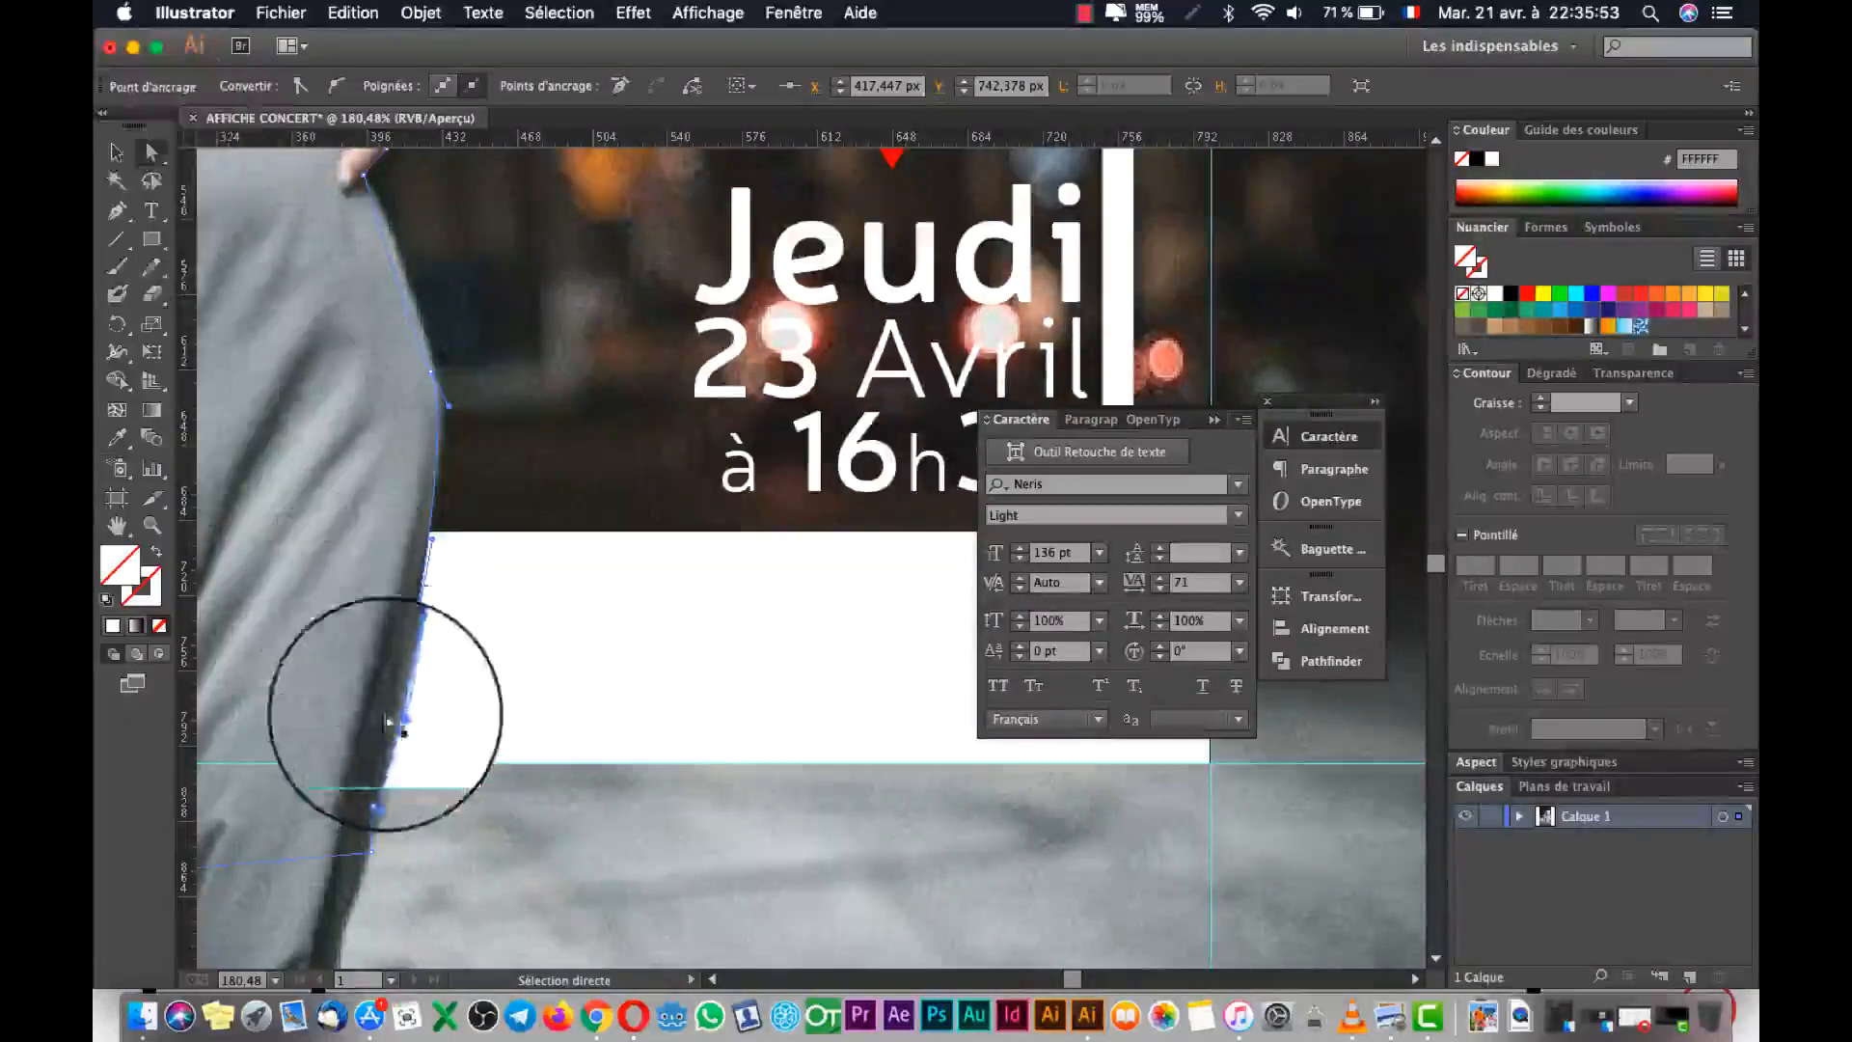
pyautogui.moveTo(411, 649); pyautogui.dragTo(401, 648)
pyautogui.click(512, 517)
# Shorten the vertical bar beside the date from its lower end to leave a small gap above the white rectangle.
pyautogui.scroll(-4, 512, 516)
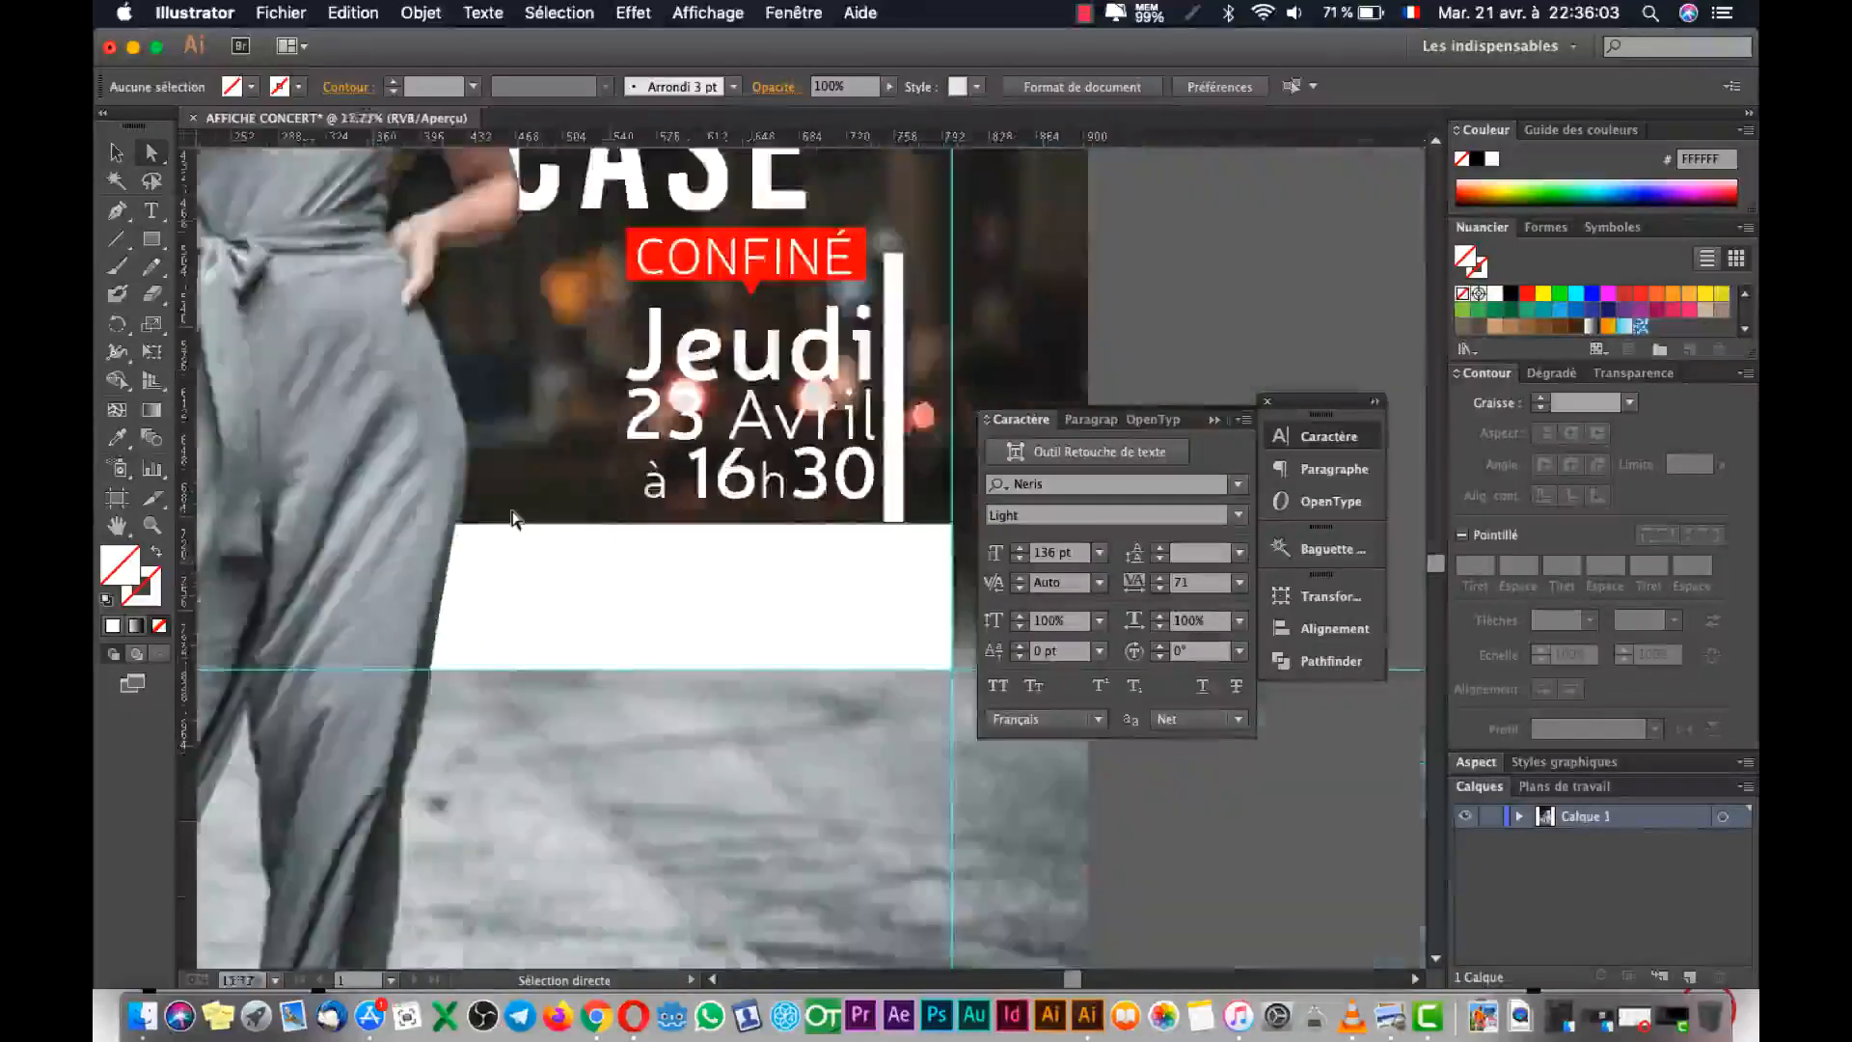
pyautogui.scroll(-3, 512, 518)
pyautogui.scroll(-1, 508, 525)
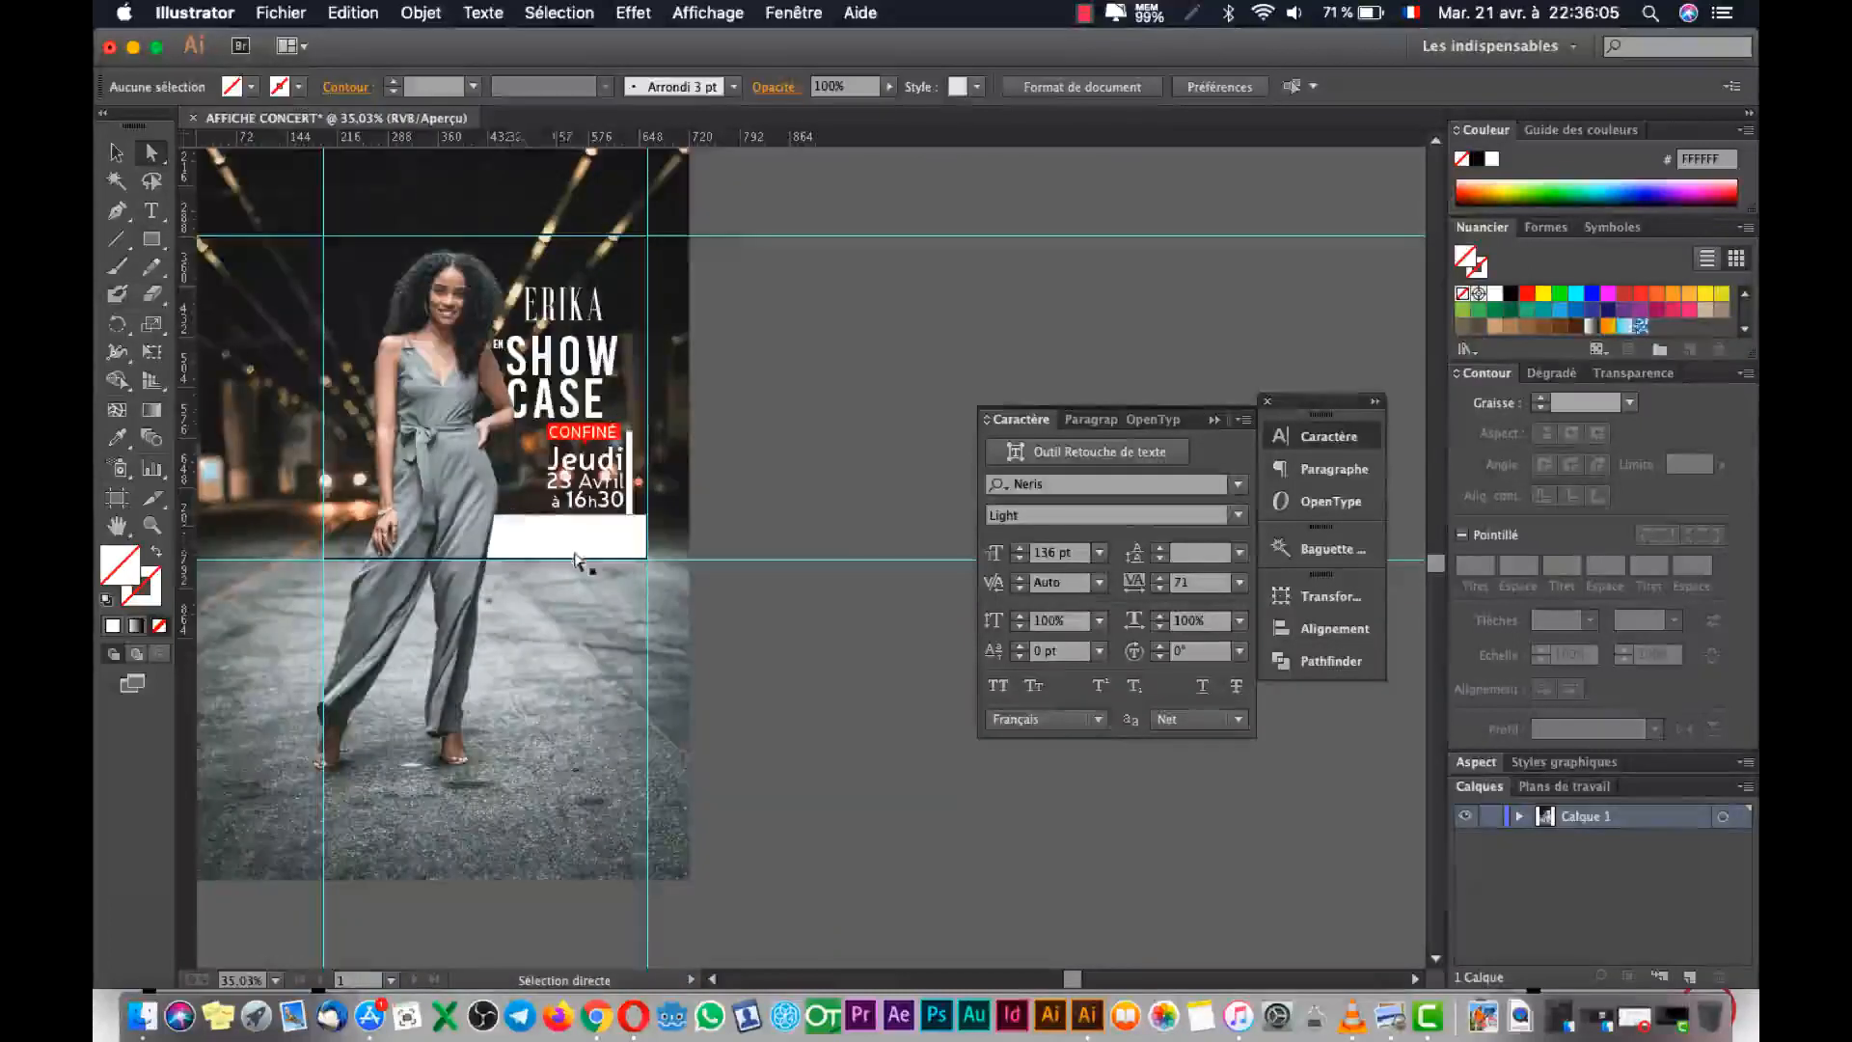
pyautogui.scroll(2, 576, 559)
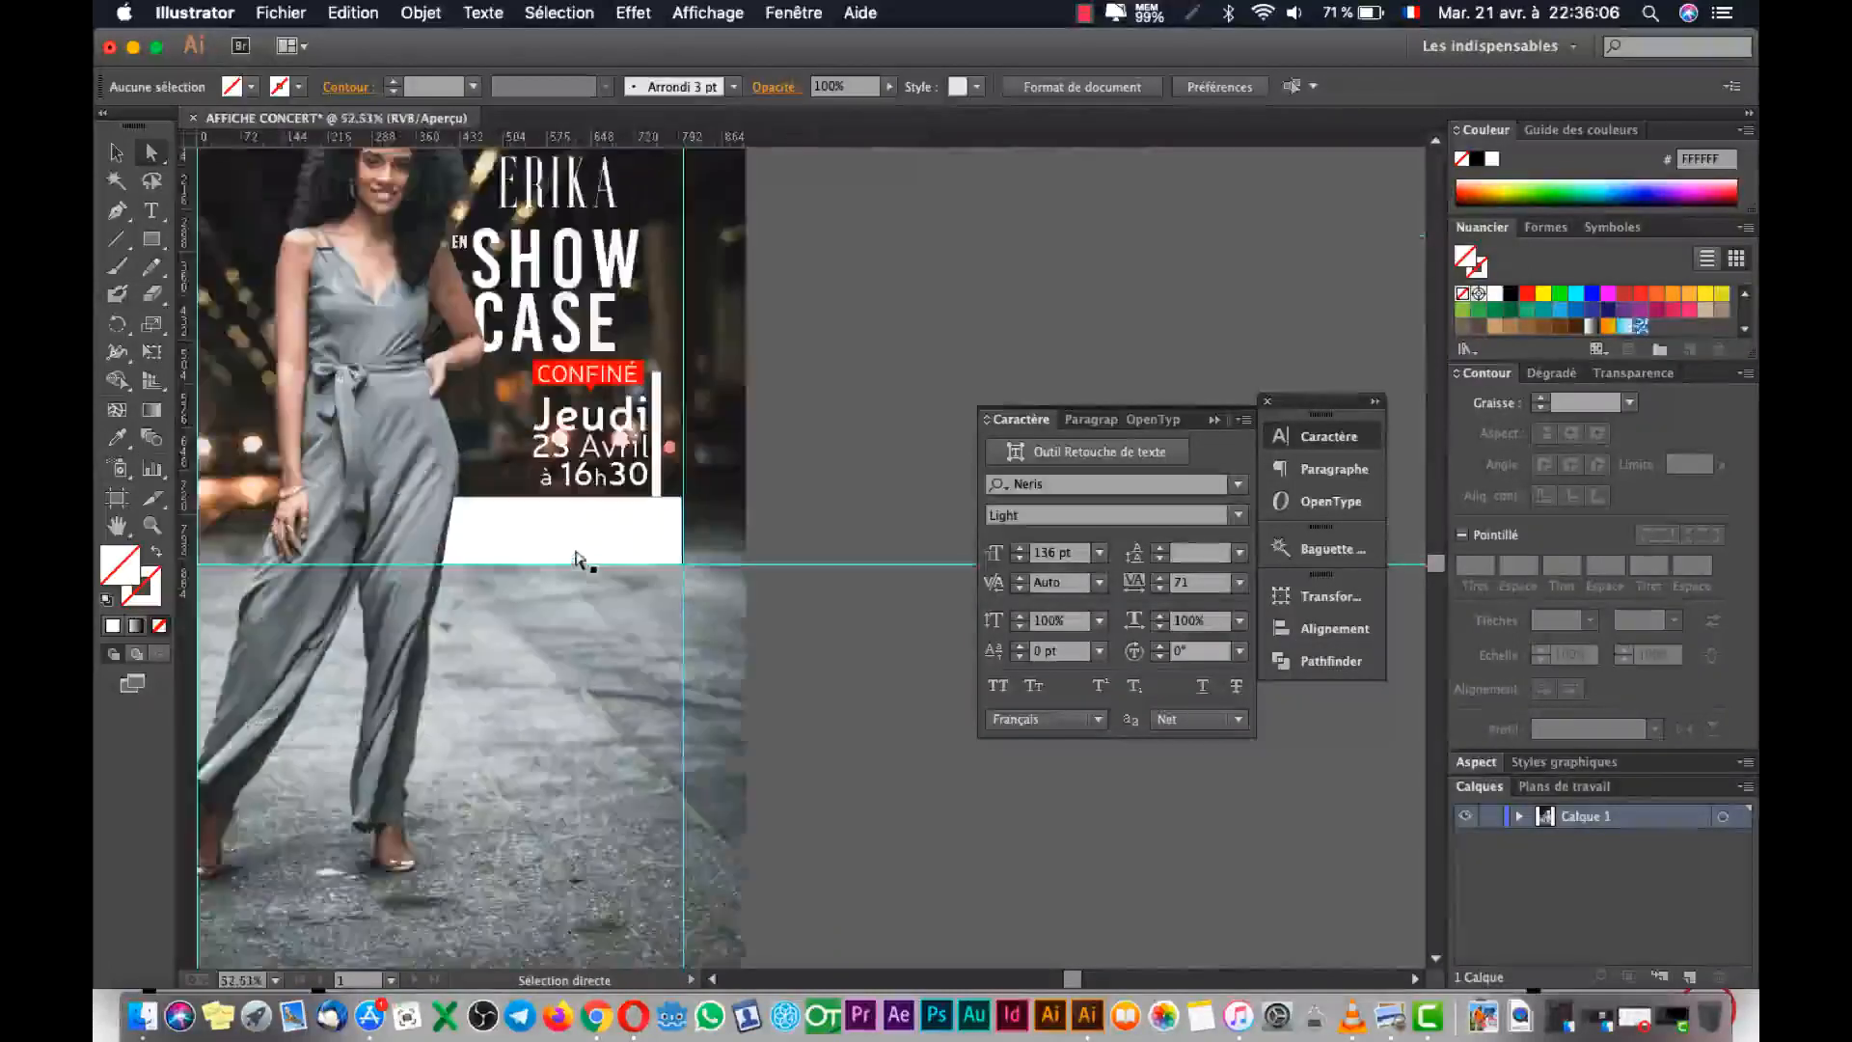
pyautogui.click(656, 480)
pyautogui.scroll(2, 653, 470)
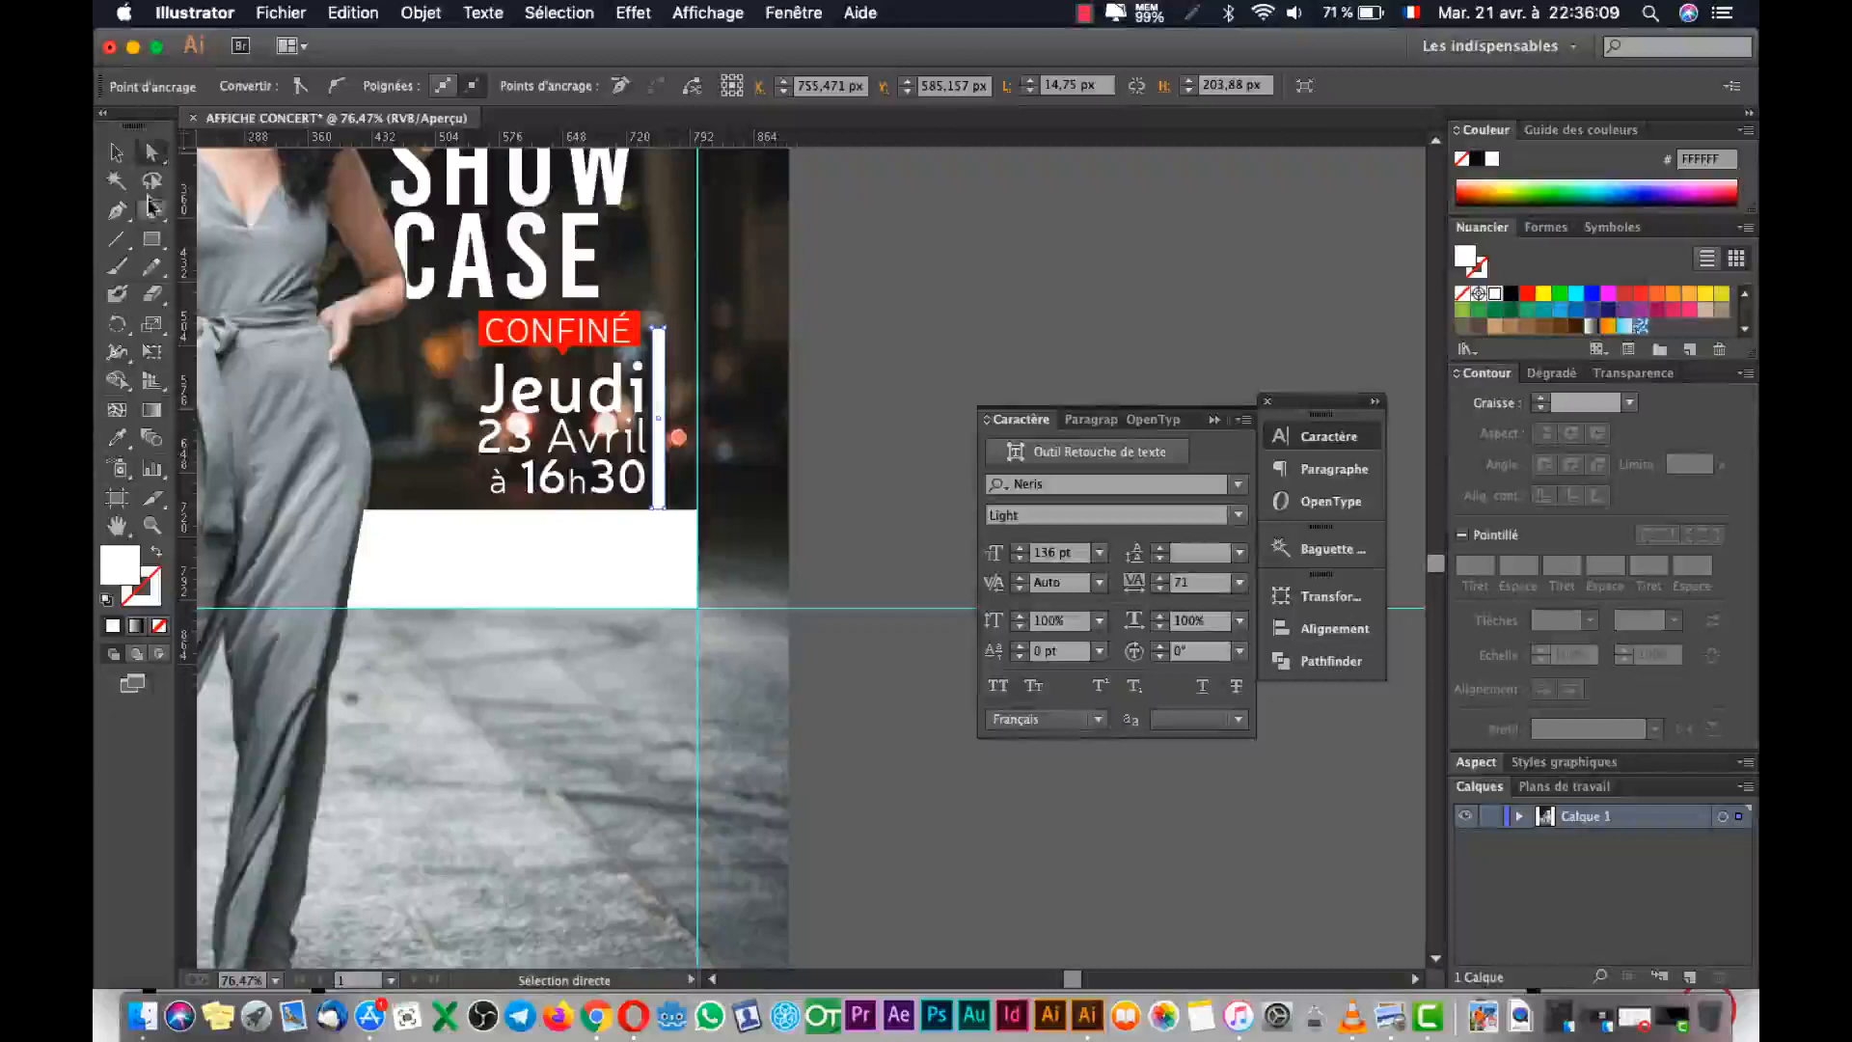
pyautogui.click(116, 152)
pyautogui.scroll(5, 649, 453)
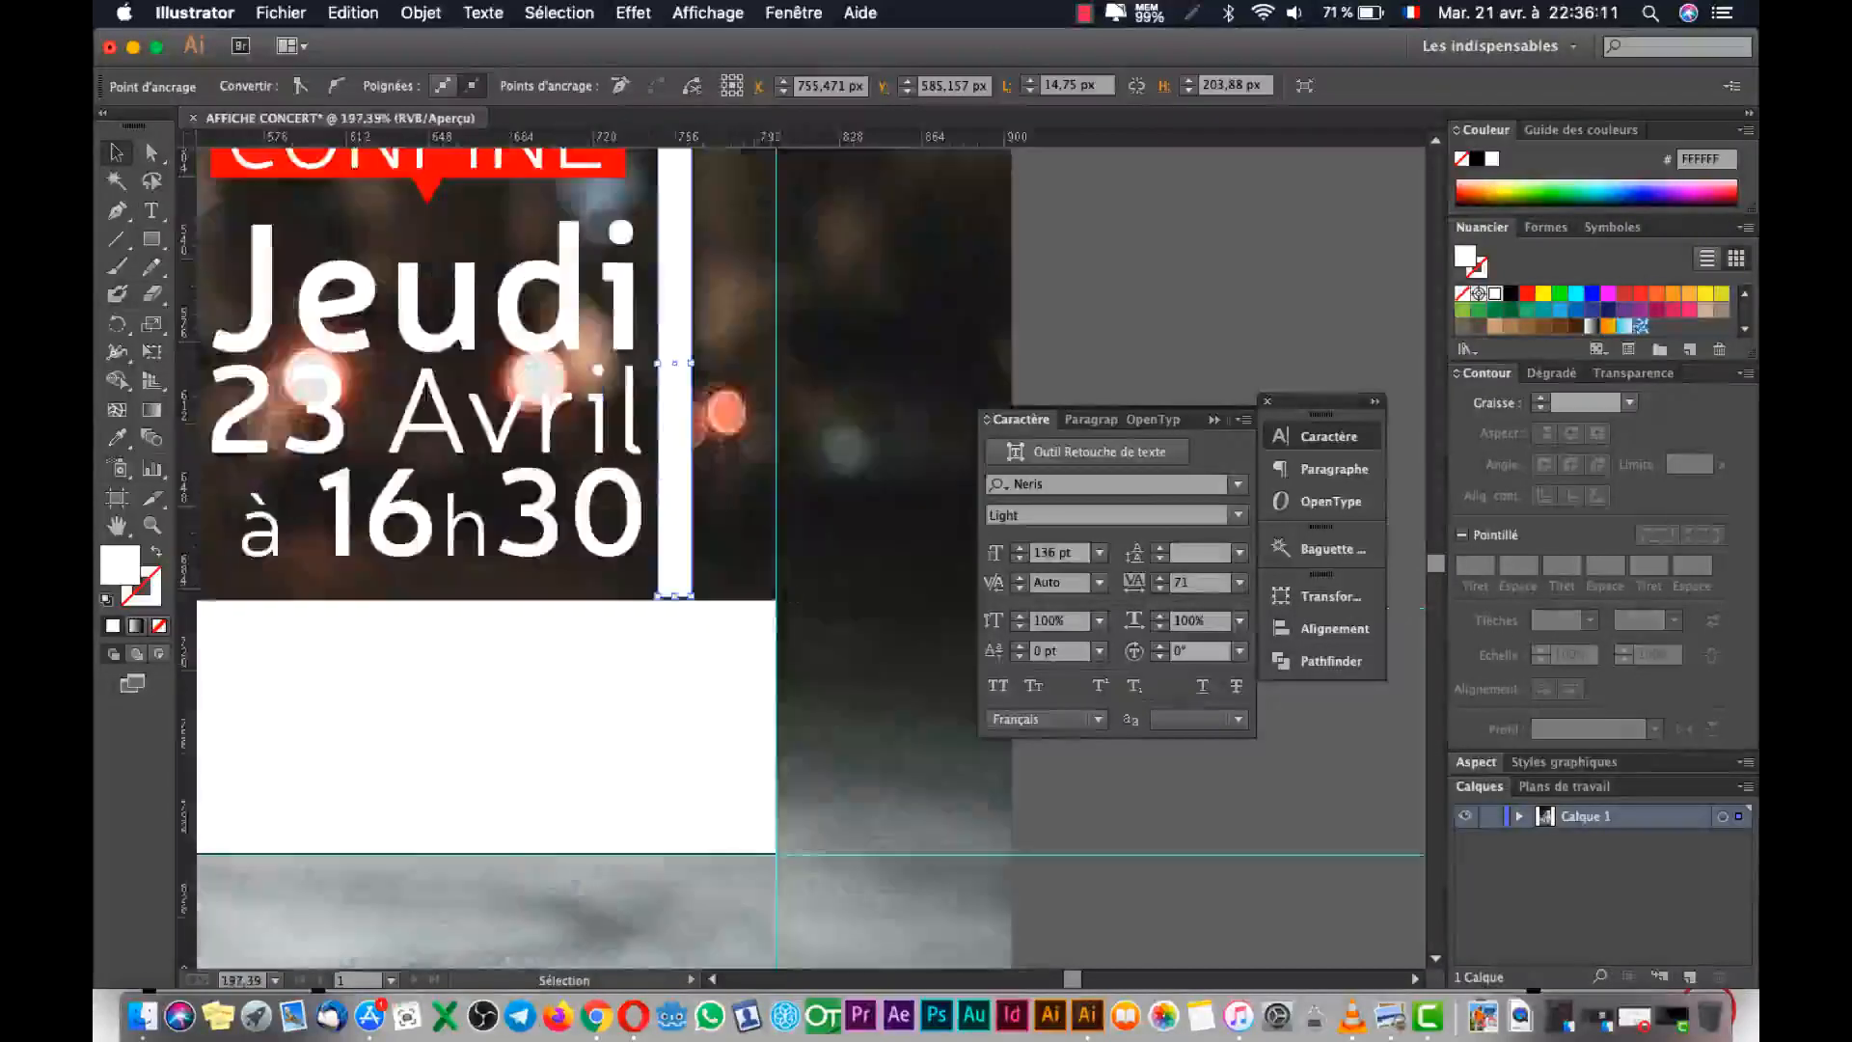
pyautogui.moveTo(678, 600); pyautogui.dragTo(676, 584)
pyautogui.click(865, 616)
# Try yellow, blue and black fills on the three date lines, and restore their white fill.
pyautogui.press('super+minus')
pyautogui.press('super+minus')
pyautogui.press('super+minus')
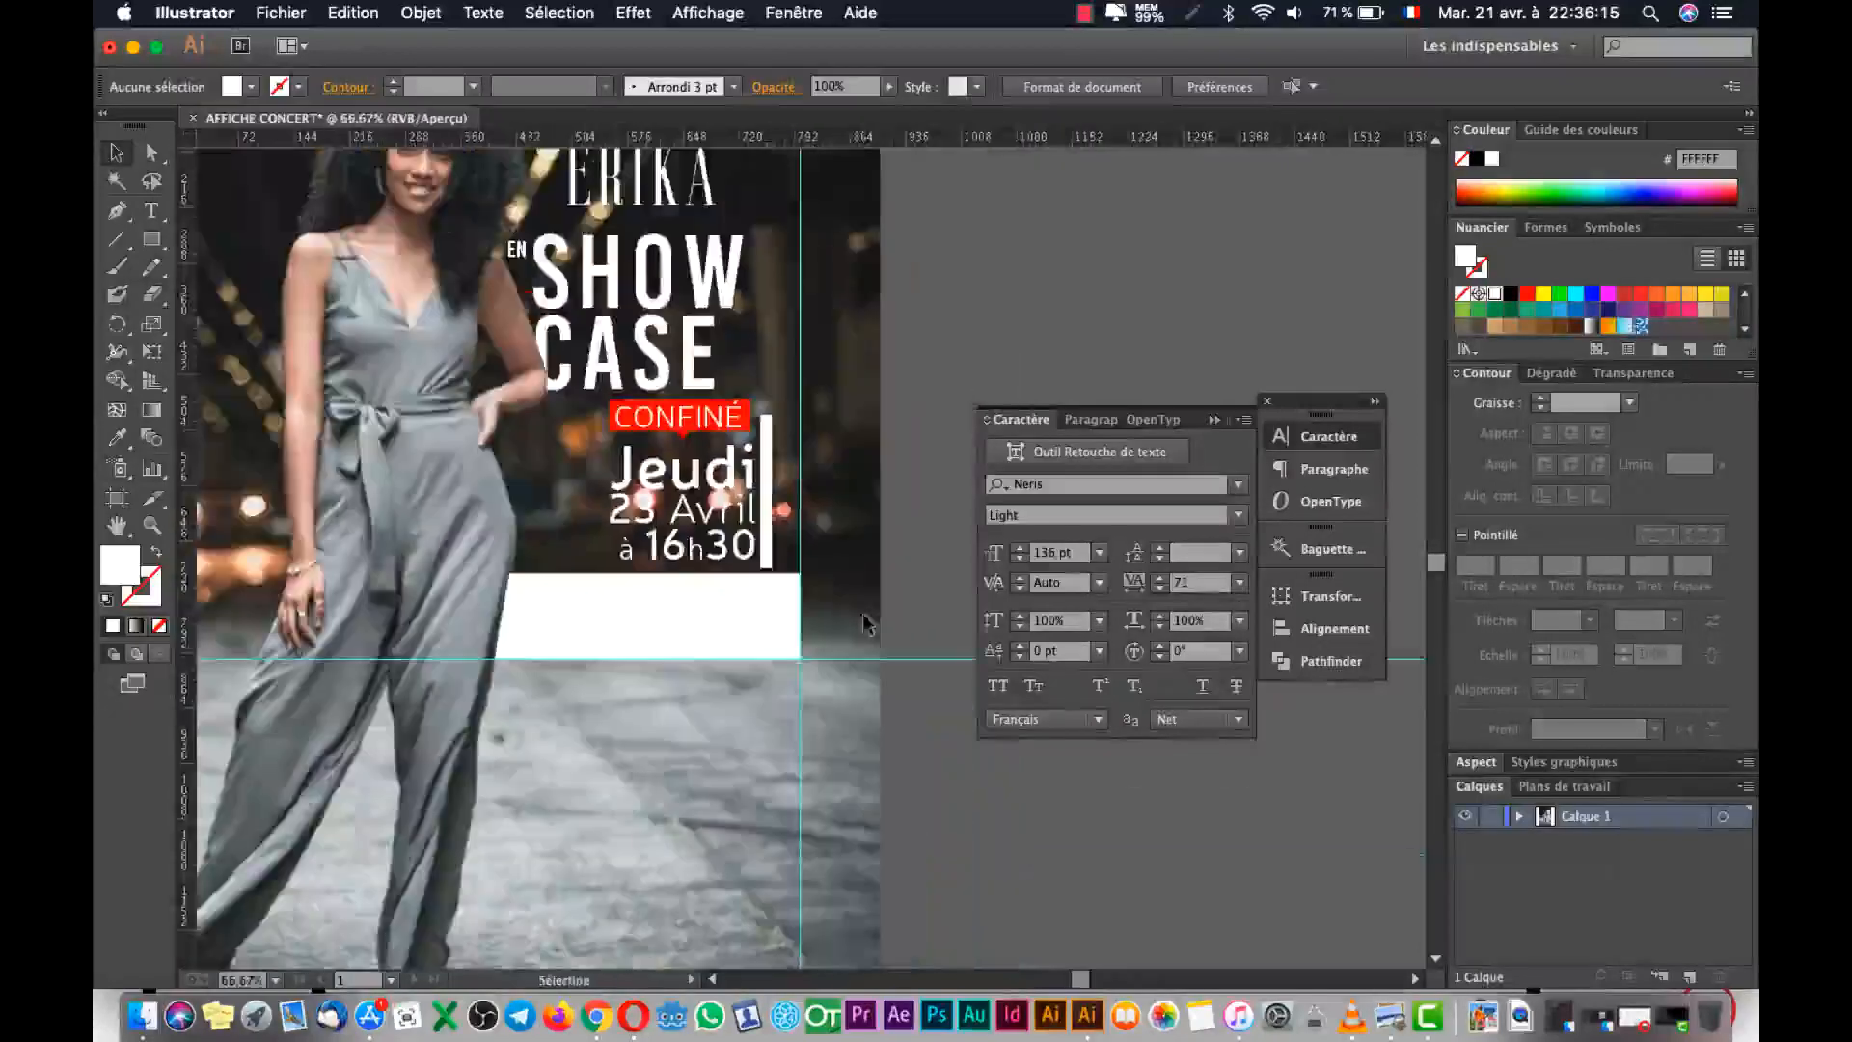
pyautogui.scroll(5, 942, 507)
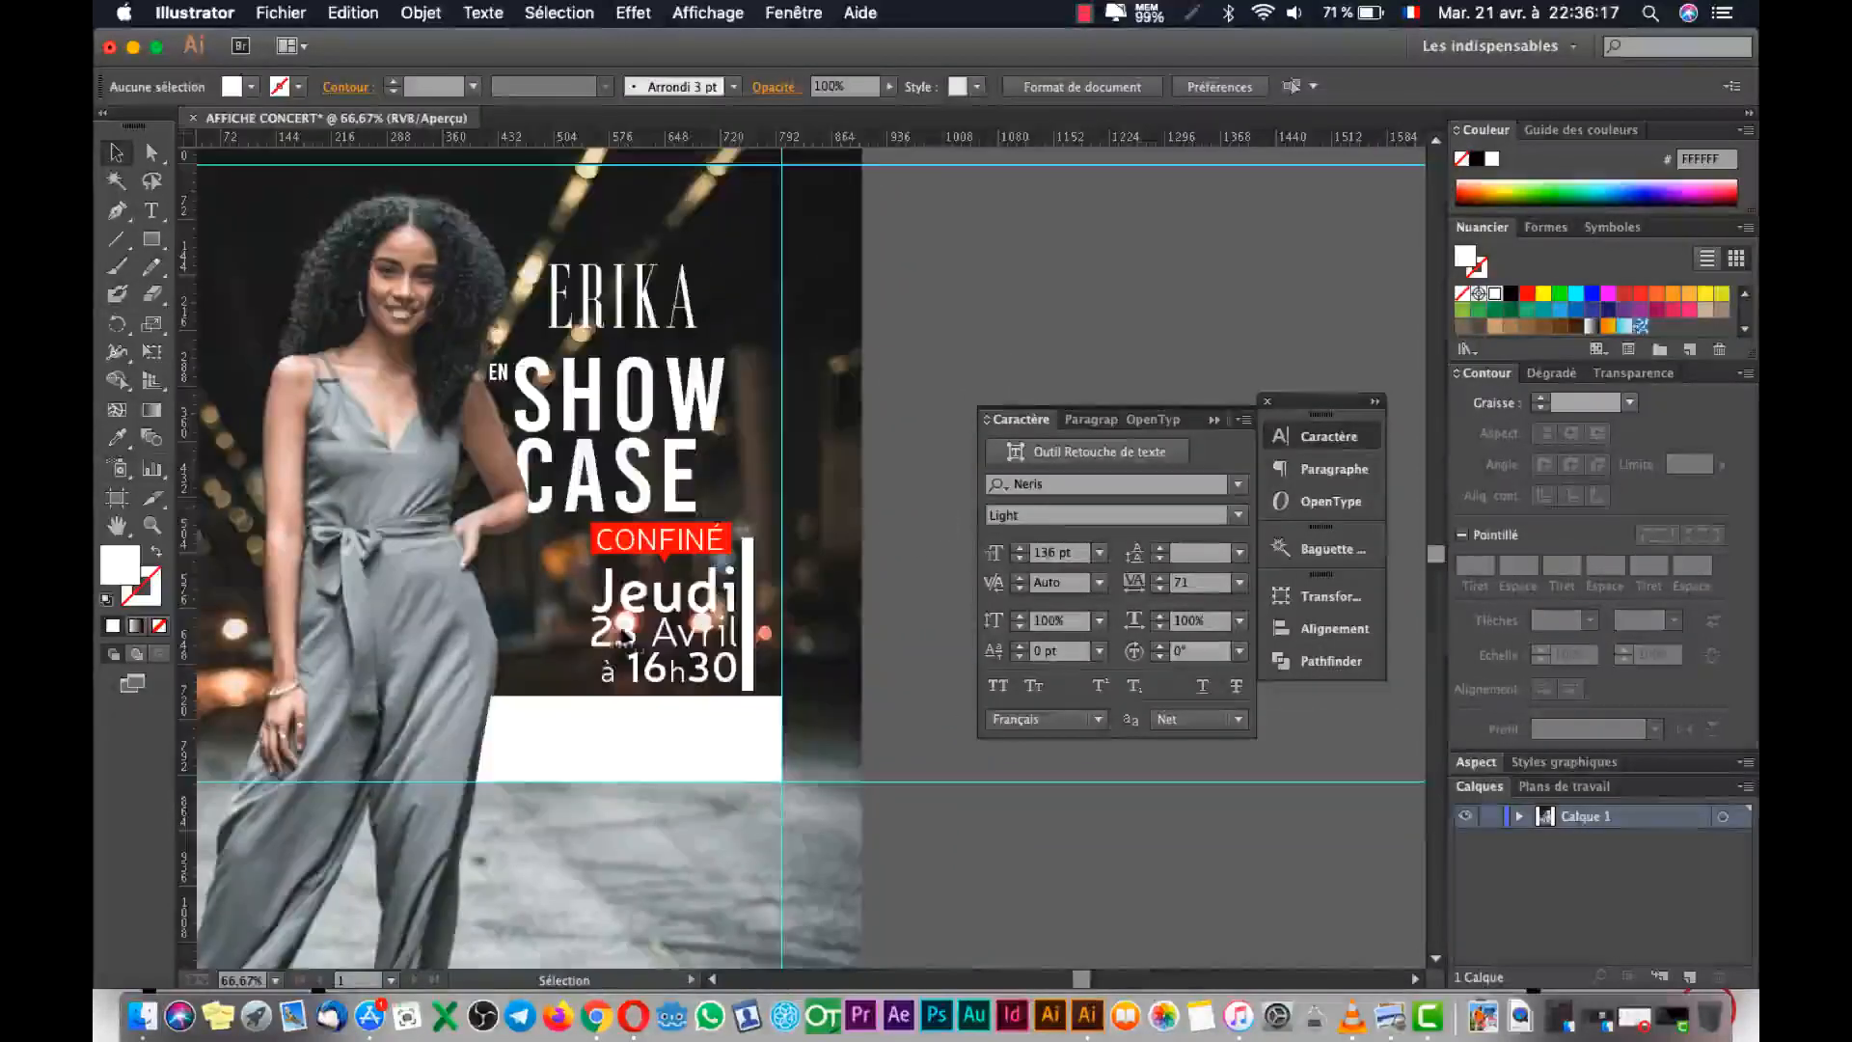
pyautogui.click(633, 631)
pyautogui.click(637, 604)
pyautogui.keyDown('shift'); pyautogui.click(642, 634); pyautogui.keyUp('shift')
pyautogui.keyDown('shift'); pyautogui.click(645, 691); pyautogui.keyUp('shift')
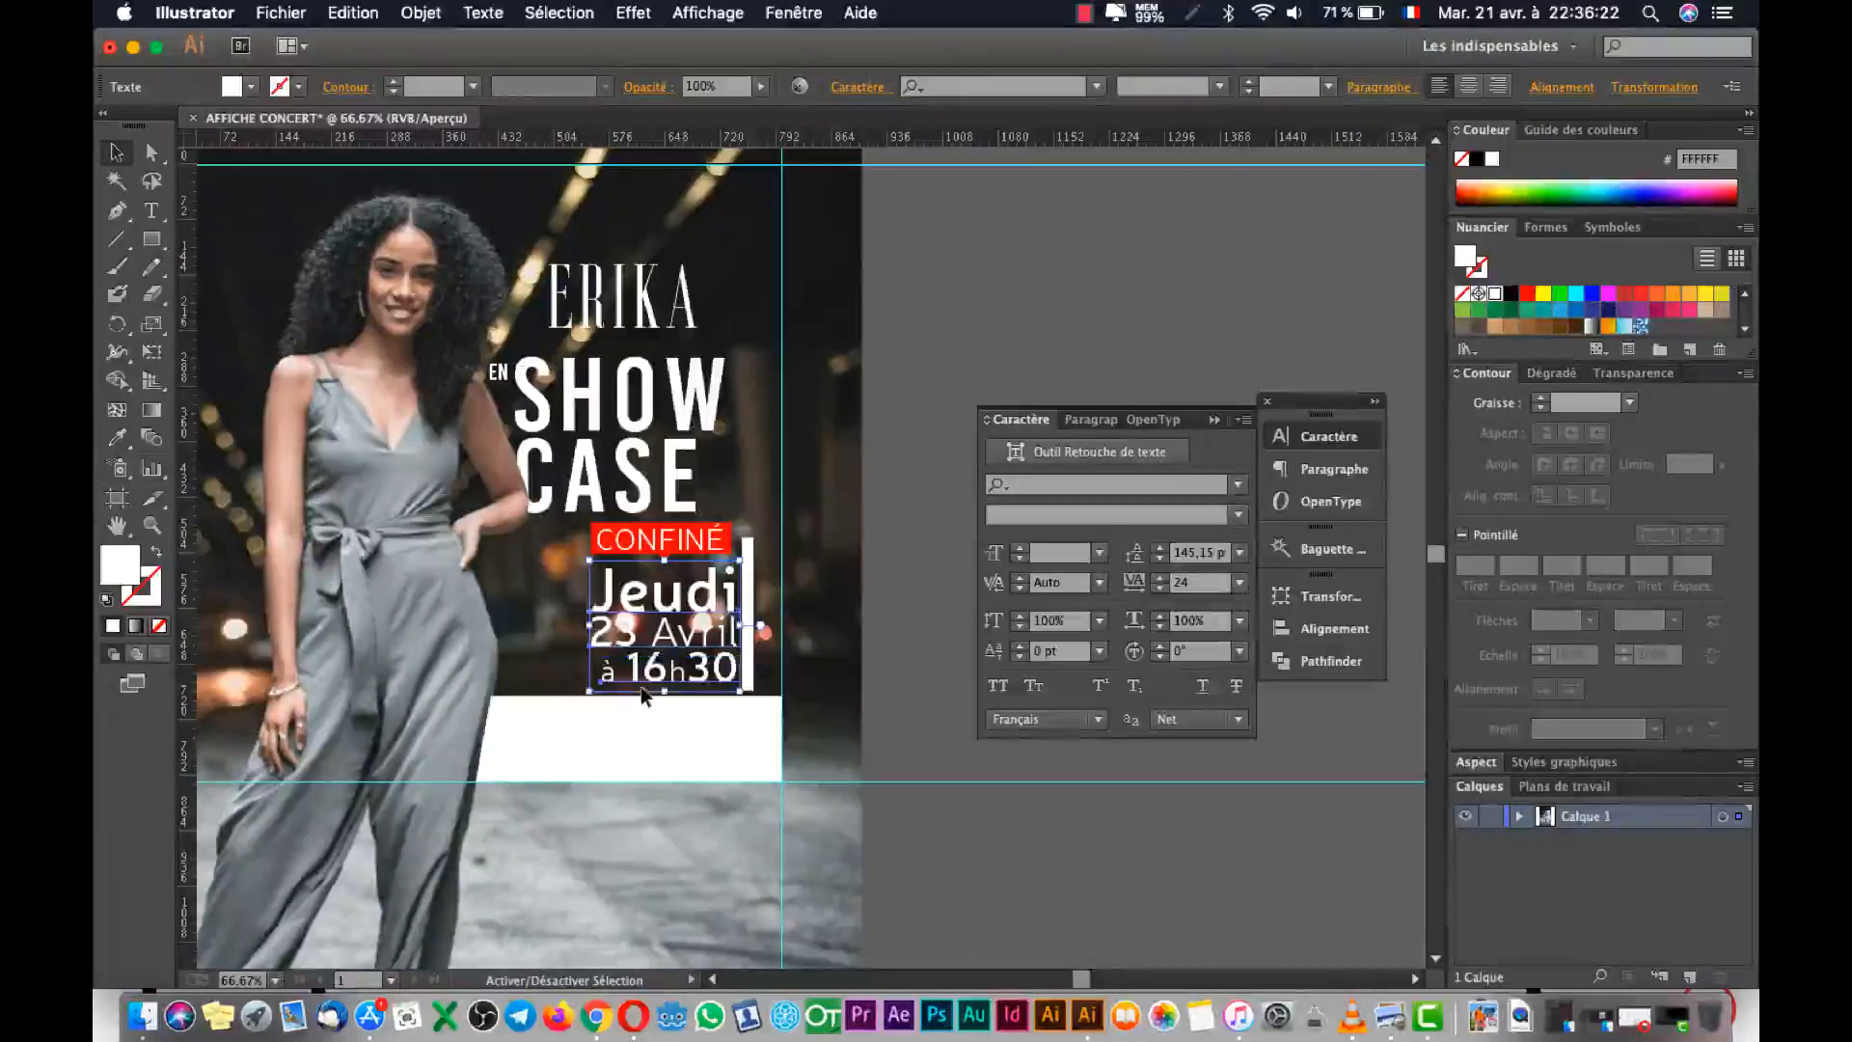
pyautogui.click(1544, 293)
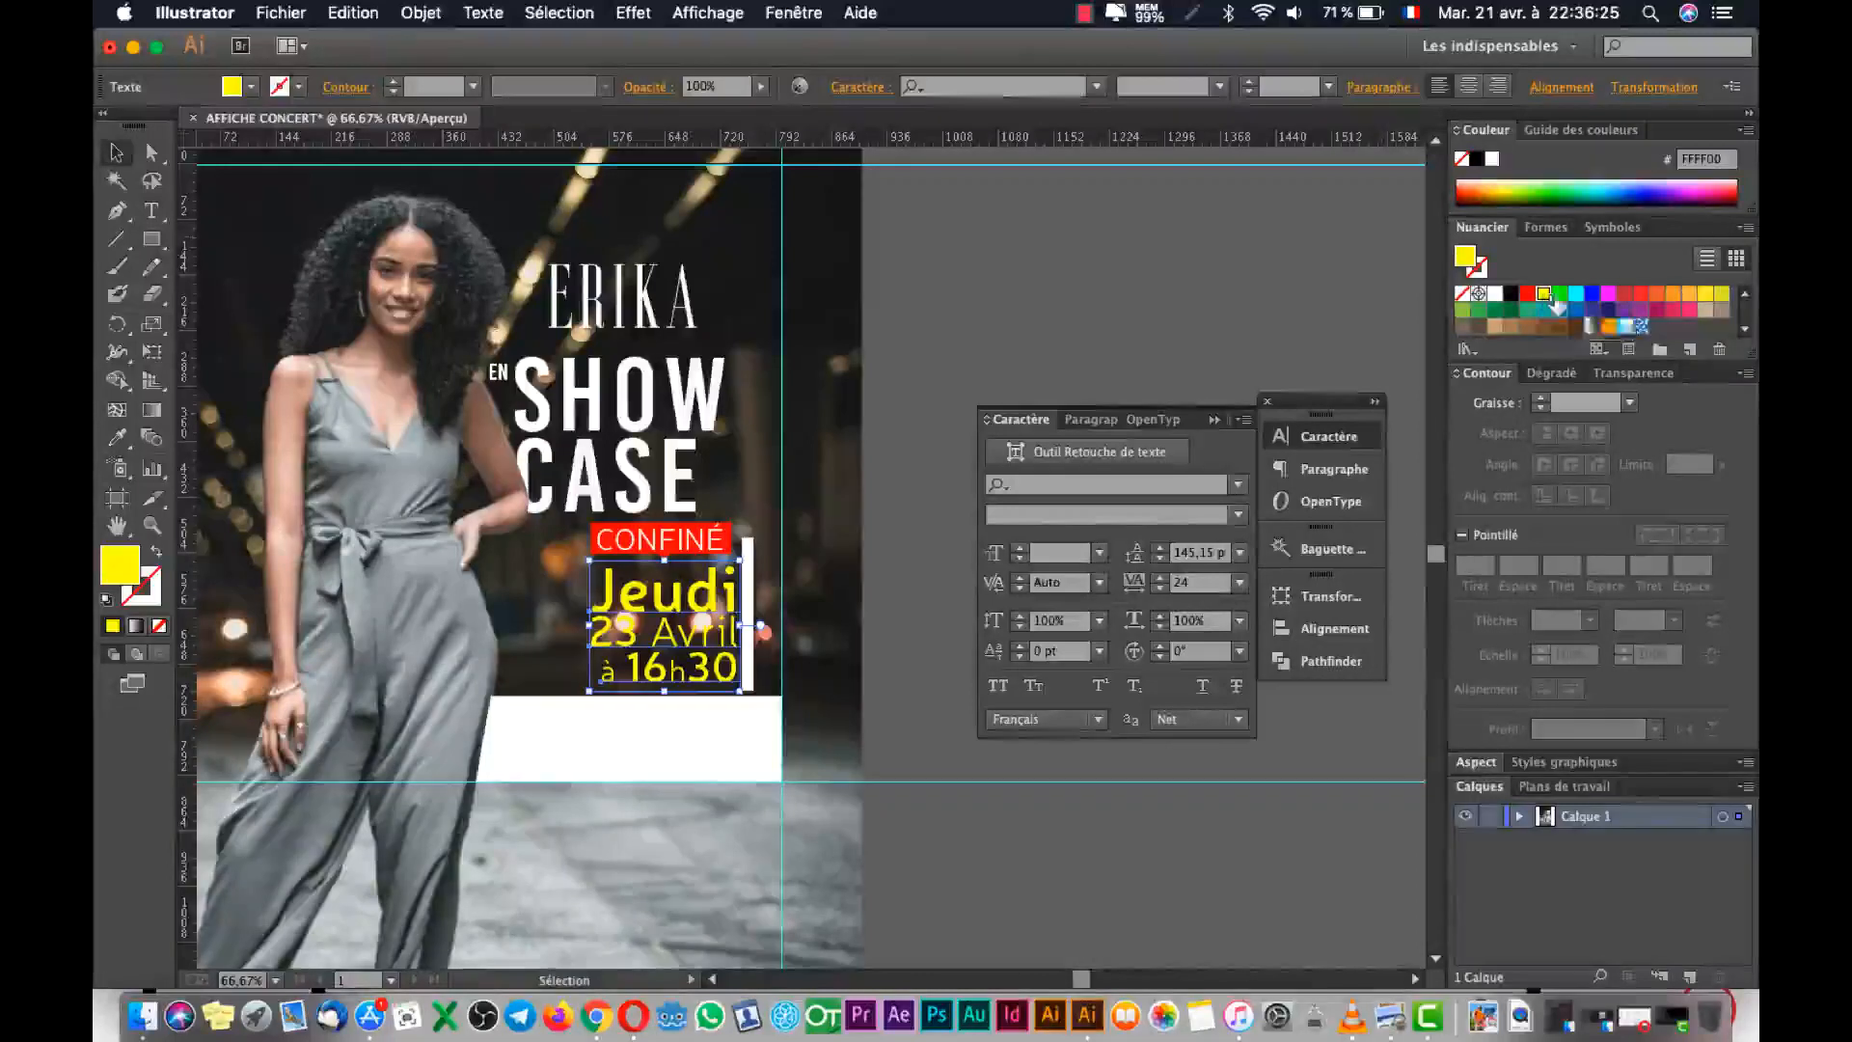
pyautogui.click(1594, 297)
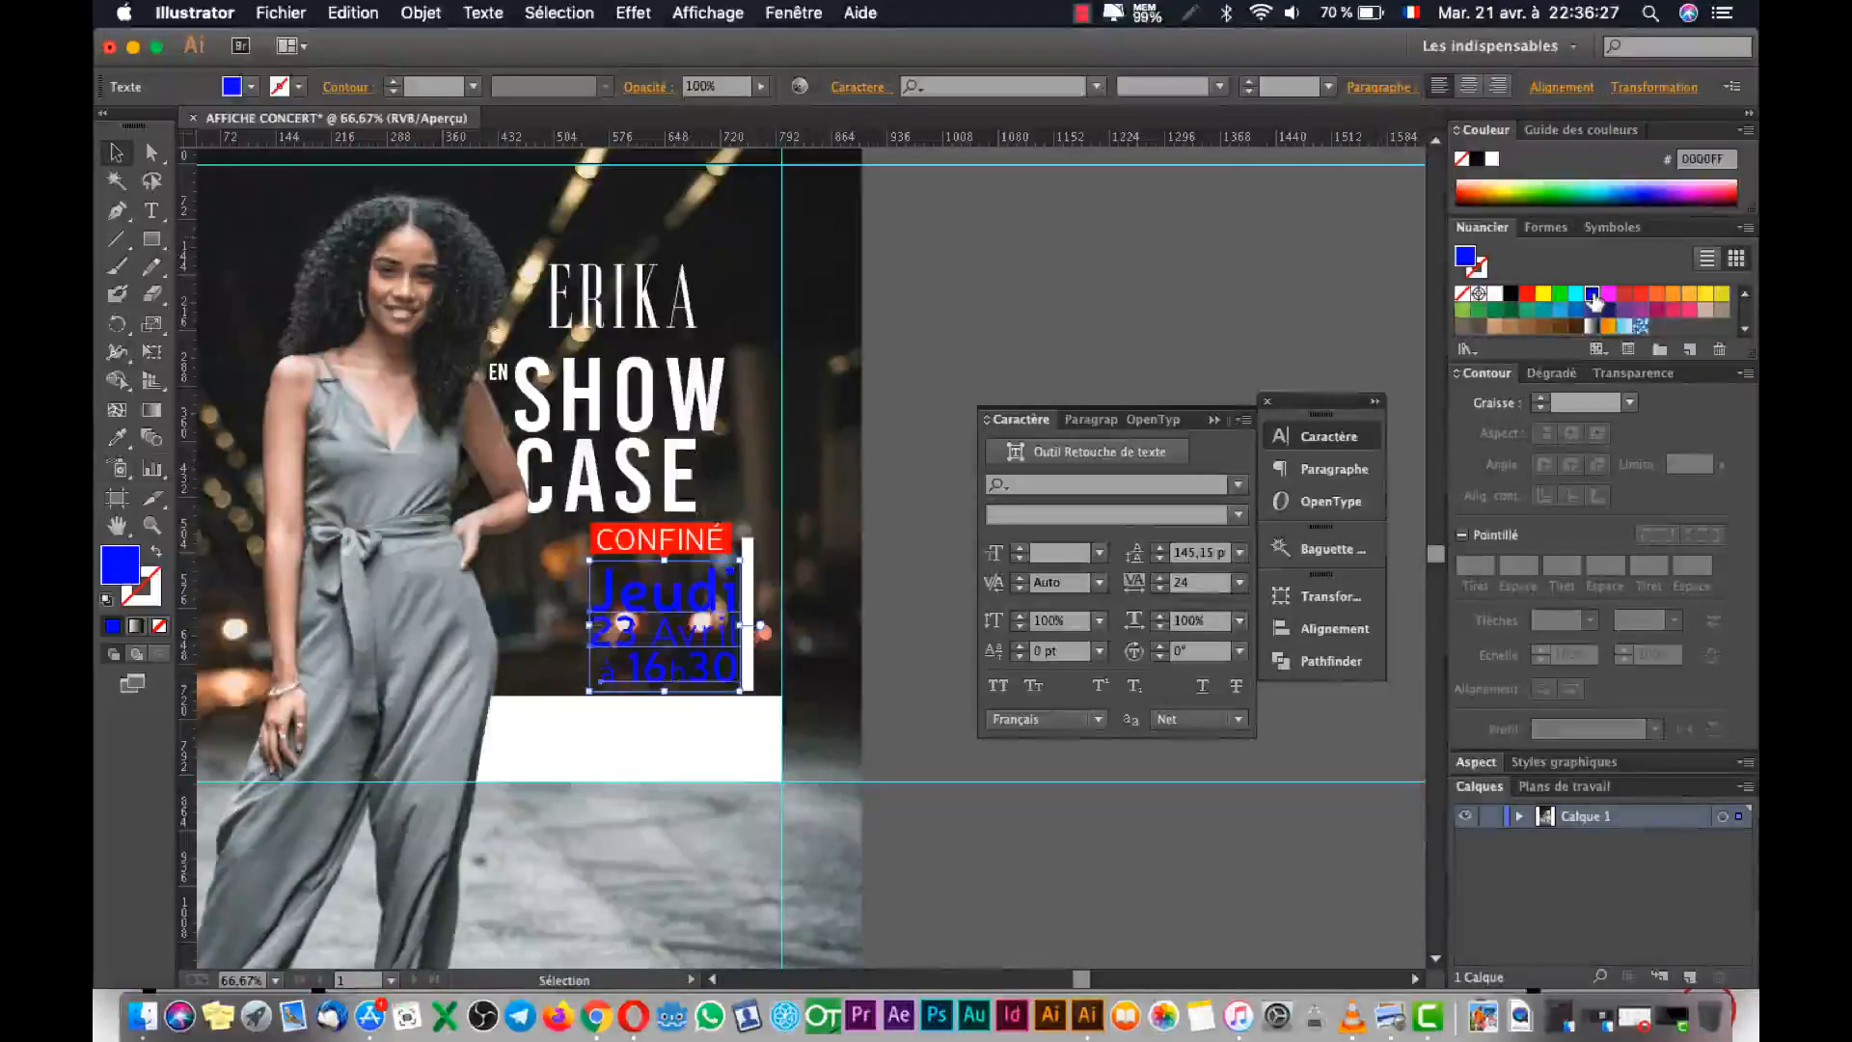
pyautogui.click(1512, 294)
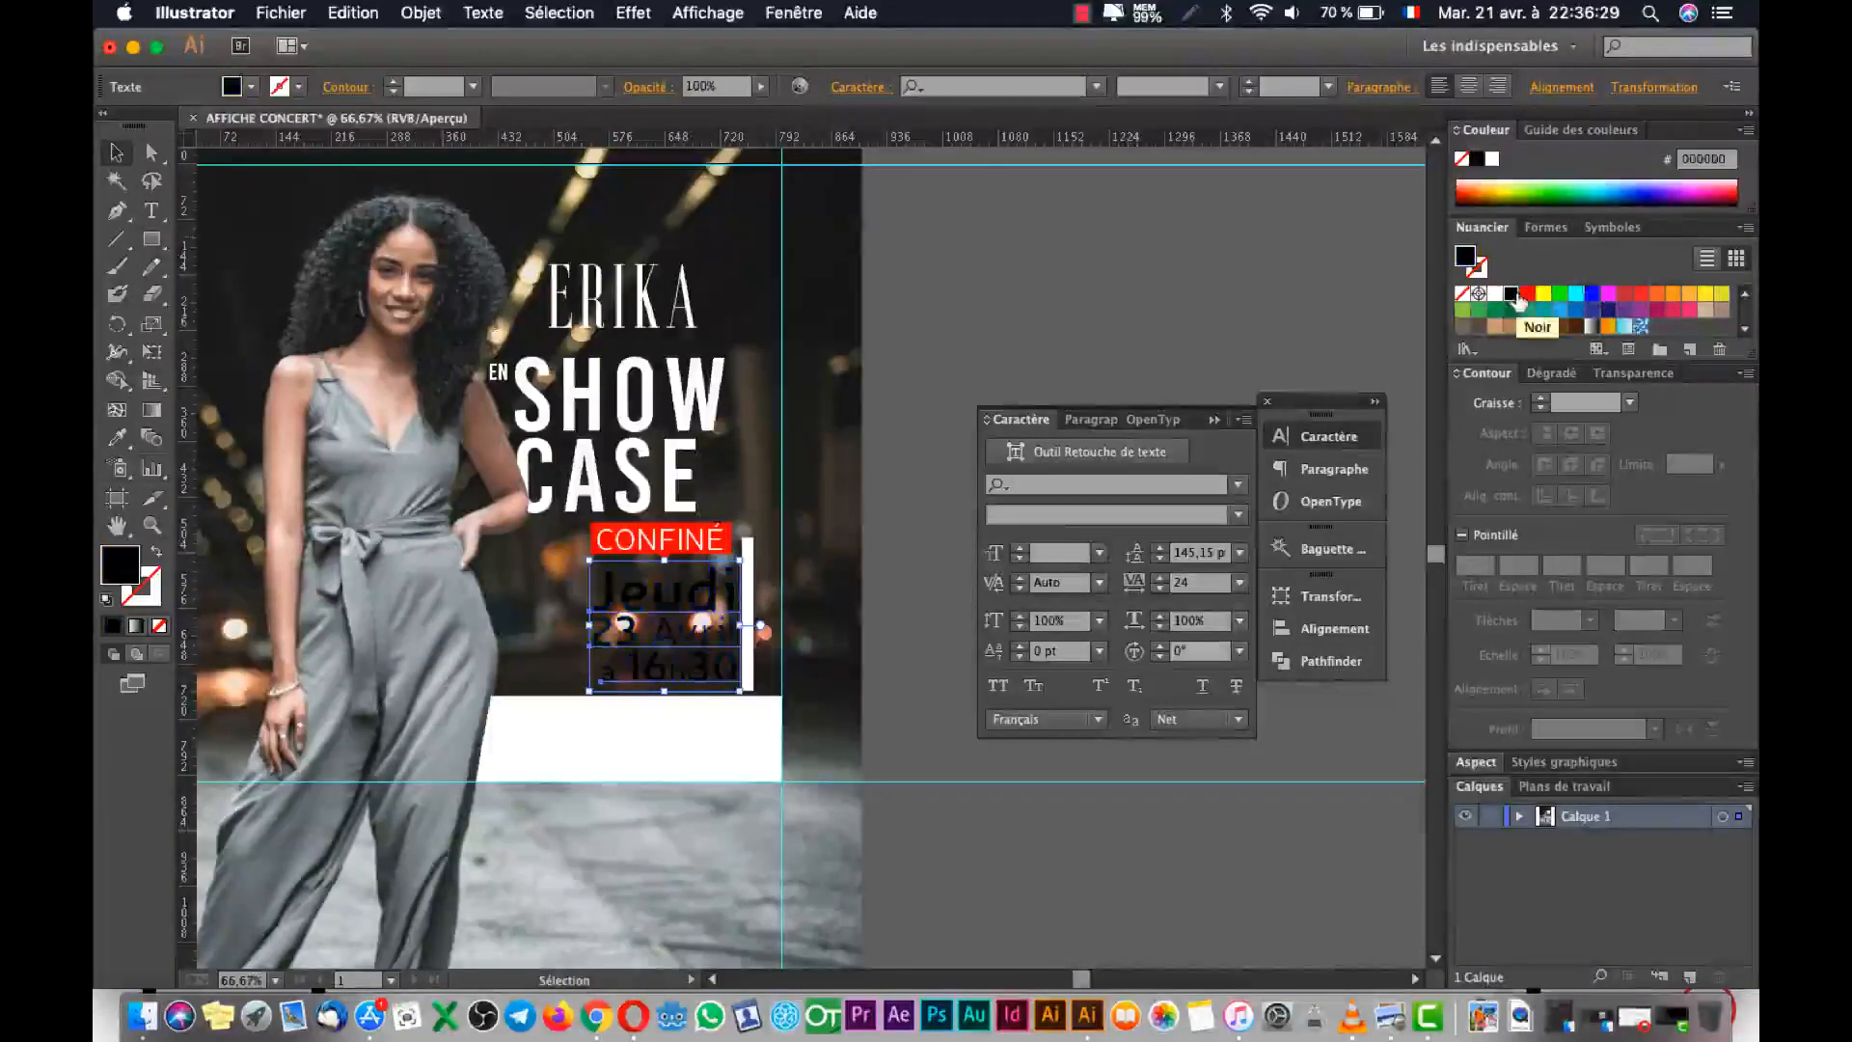
pyautogui.click(1495, 293)
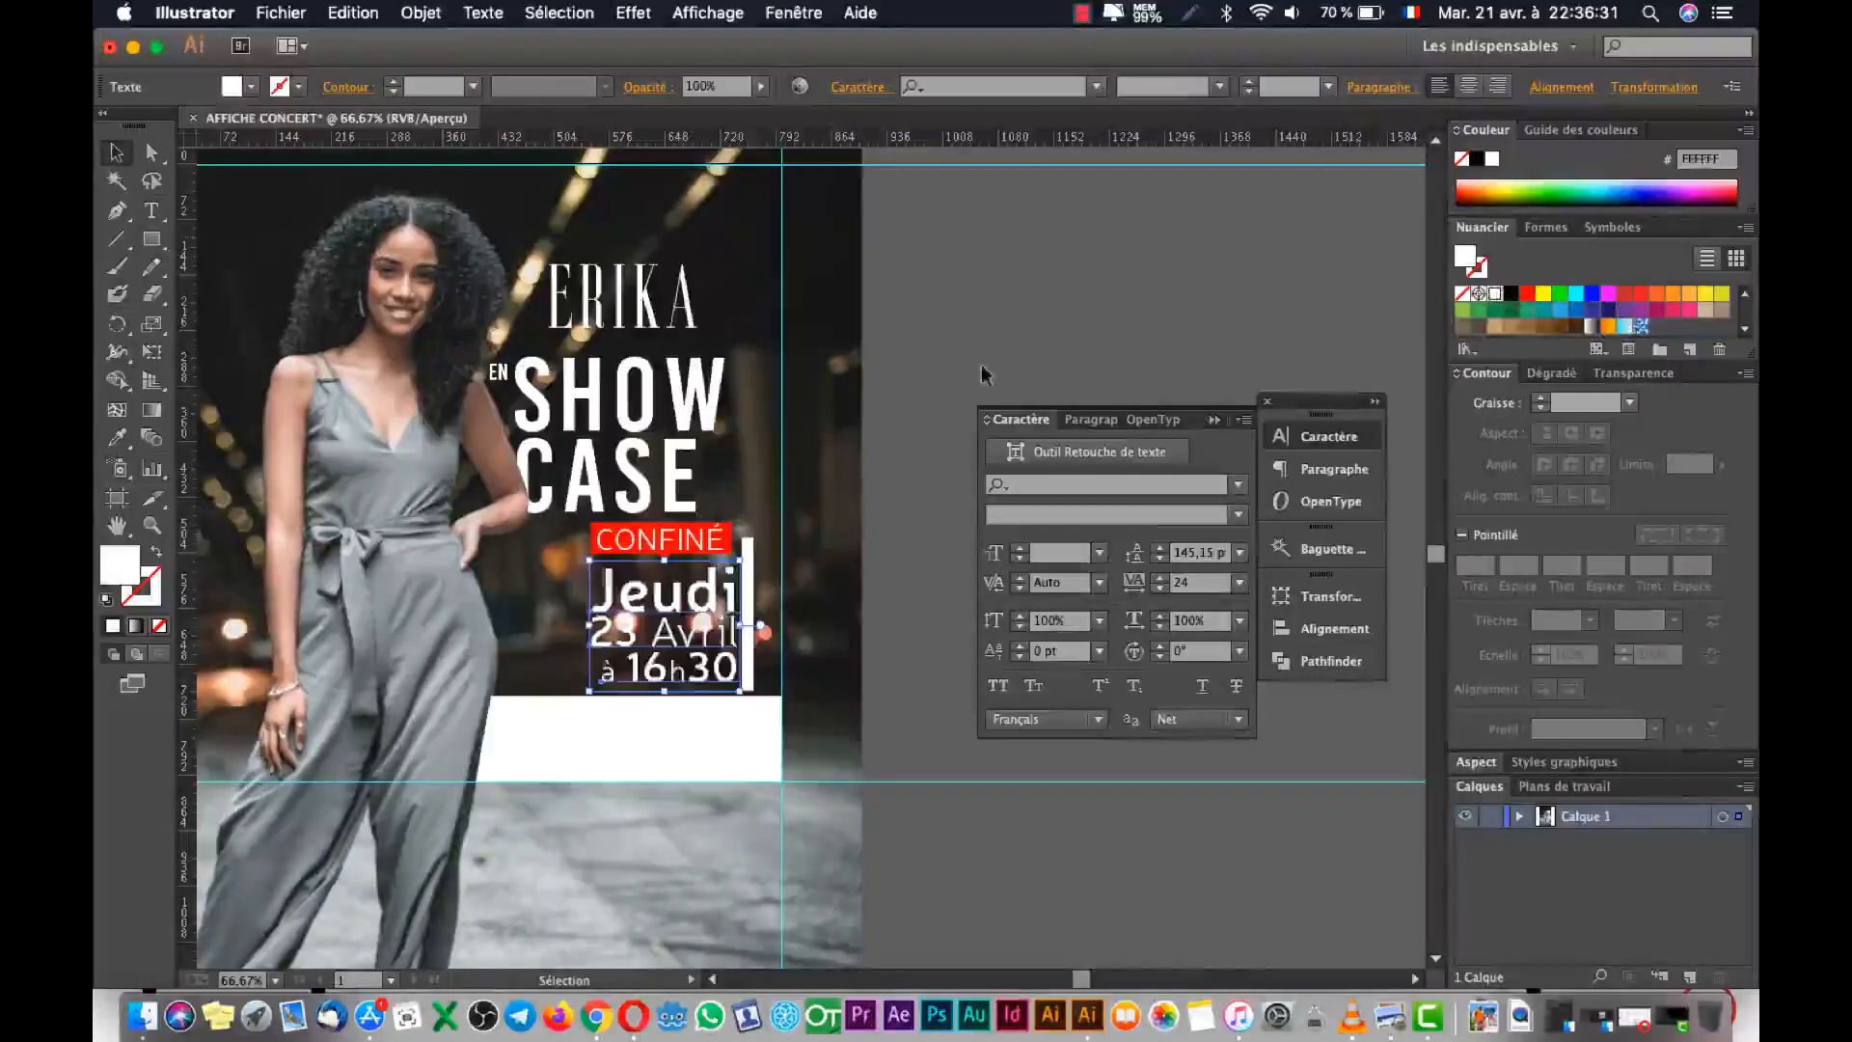
pyautogui.click(866, 470)
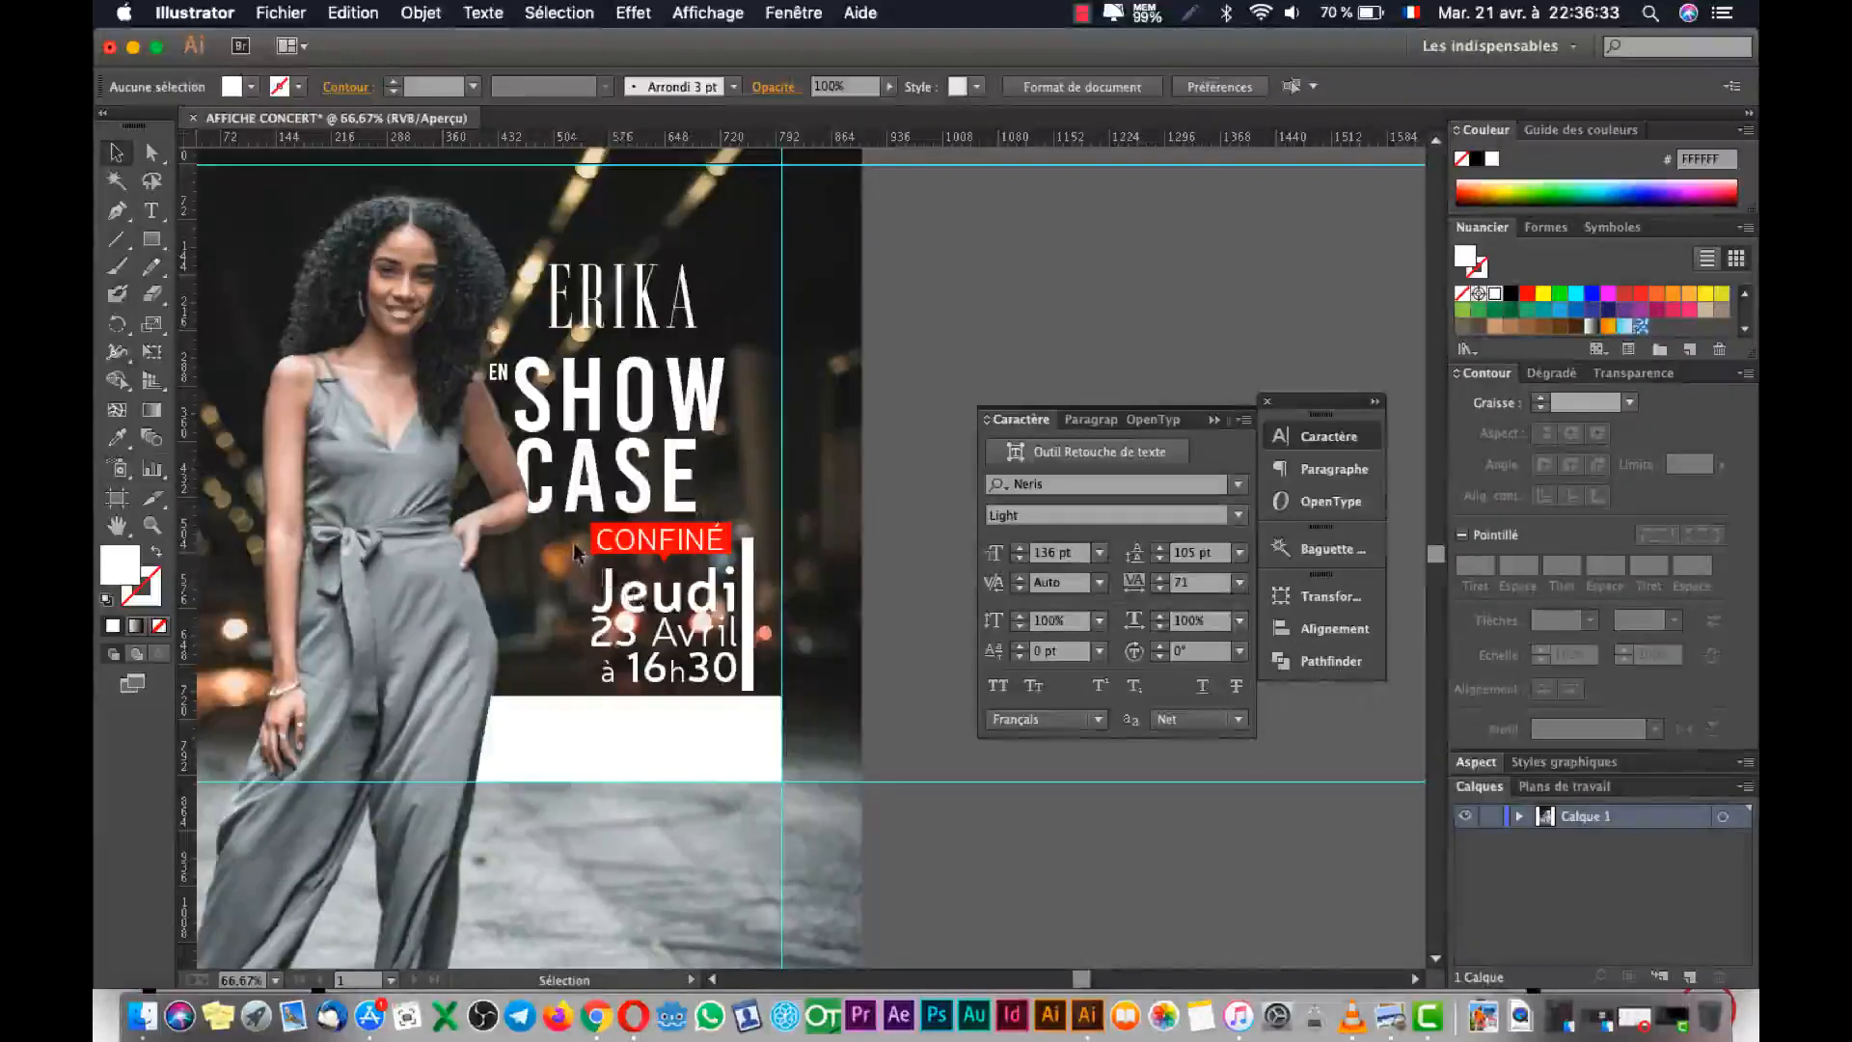
# Select the CONFINÉ label, date lines and vertical bar together and nudge them slightly left.
pyautogui.click(741, 680)
pyautogui.keyDown('shift'); pyautogui.click(746, 665); pyautogui.keyUp('shift')
pyautogui.press('Left')
pyautogui.press('Left')
pyautogui.press('Left')
pyautogui.press('Left')
pyautogui.press('Left')
pyautogui.press('Left')
pyautogui.press('Left')
pyautogui.press('Left')
pyautogui.press('Right')
pyautogui.press('Right')
pyautogui.press('Right')
pyautogui.press('Right')
pyautogui.press('Right')
pyautogui.press('Right')
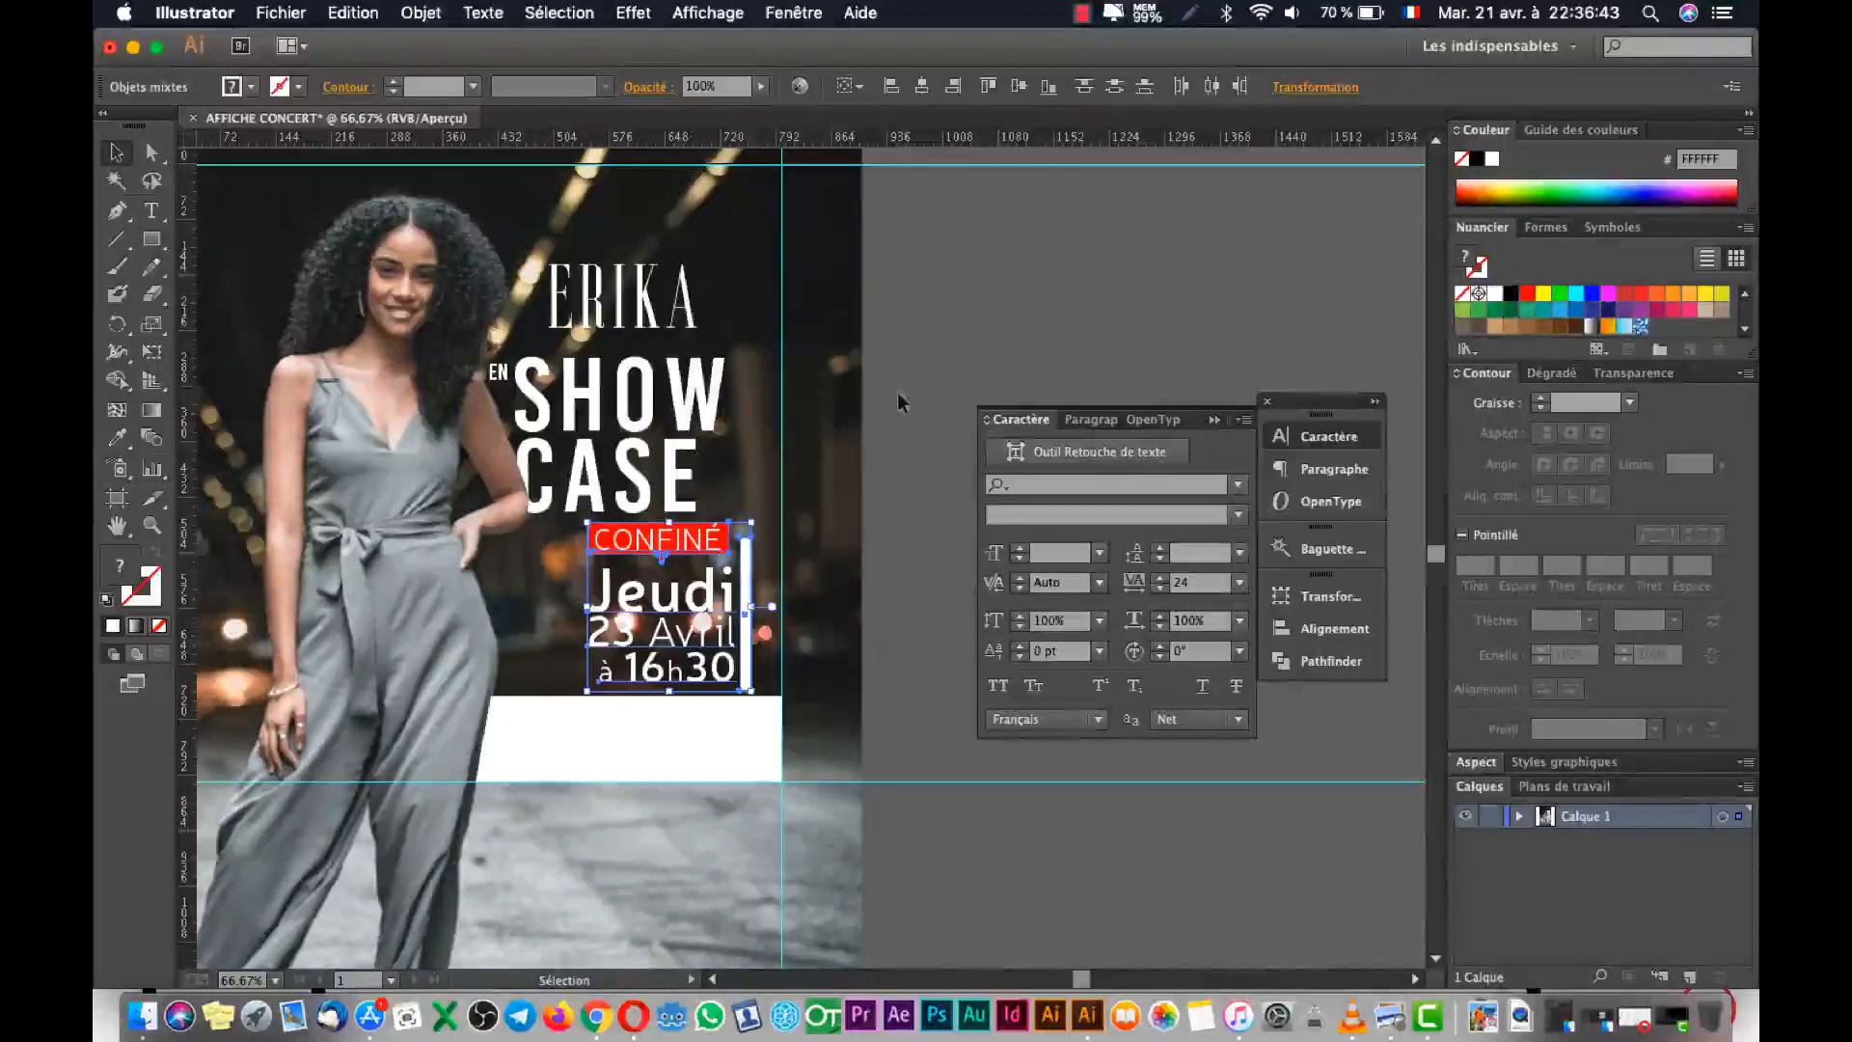
# Draw a white square that fills the whole area enclosed by the four guides, covering the poster content.
pyautogui.scroll(-1, 897, 391)
pyautogui.scroll(-2, 897, 392)
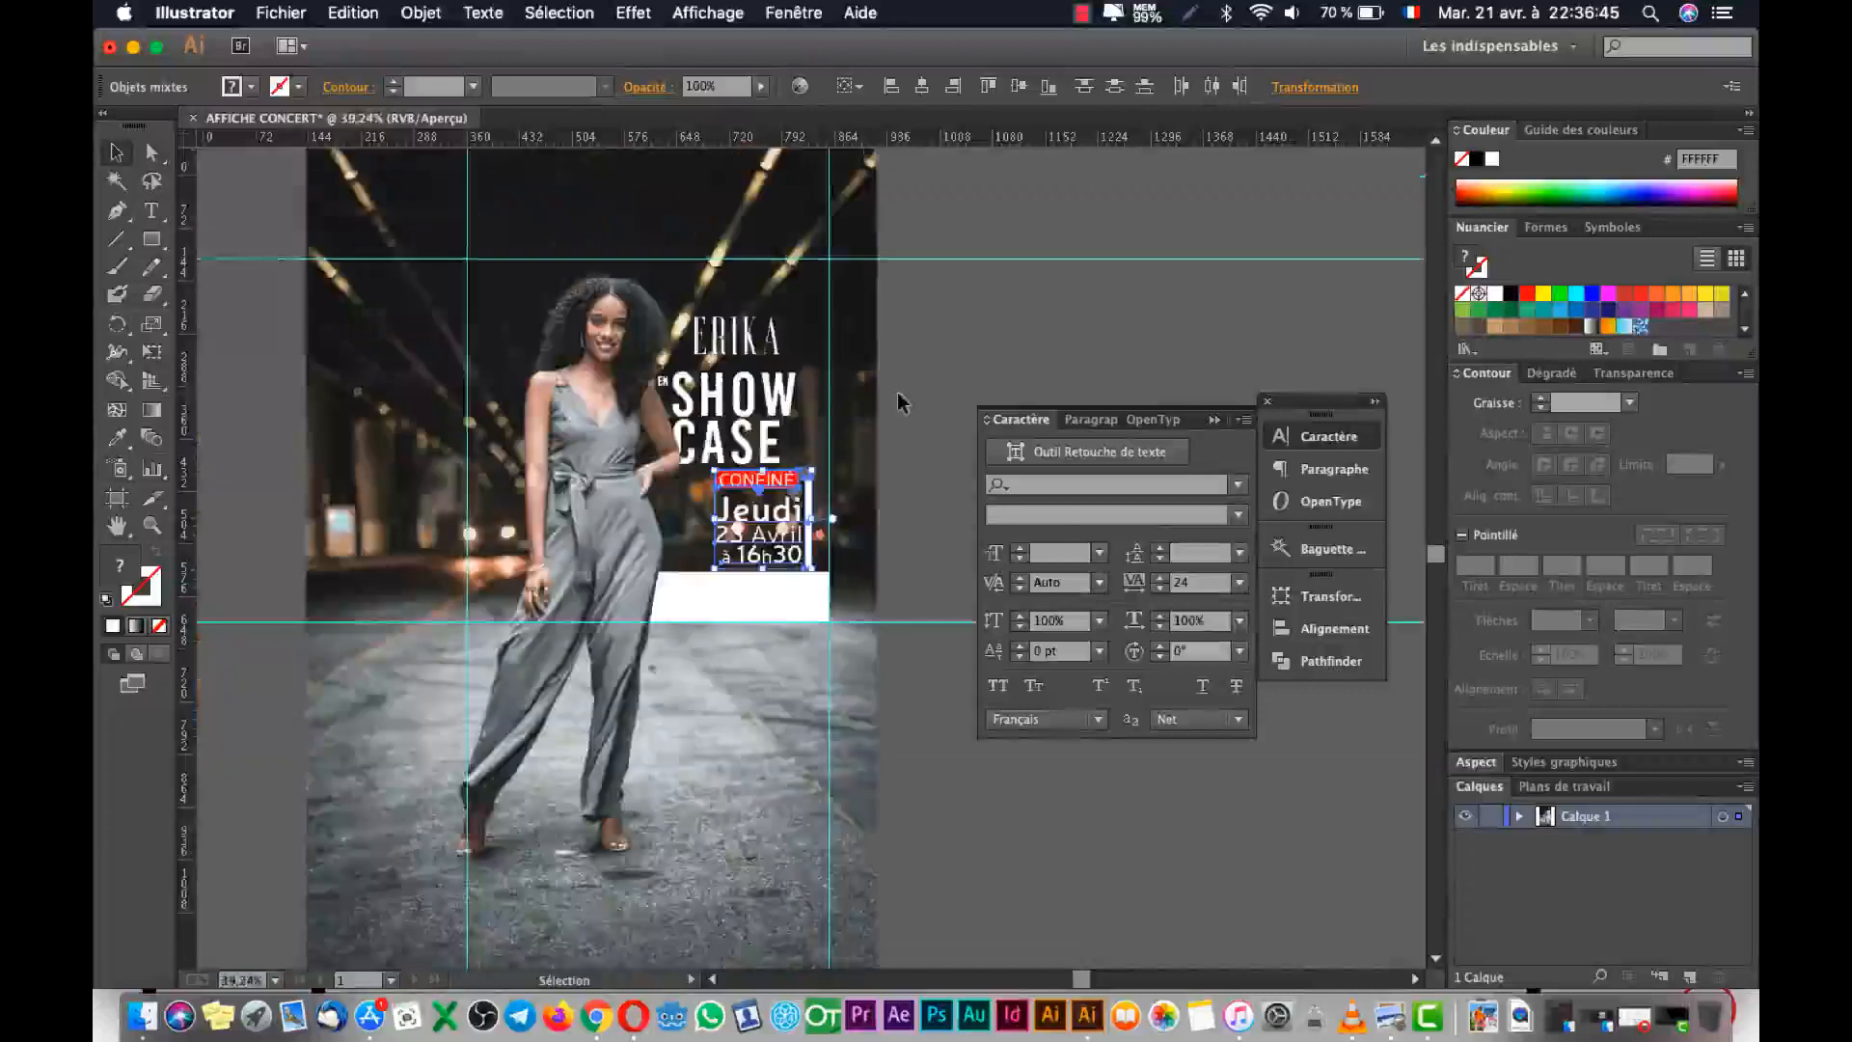
pyautogui.scroll(1, 893, 388)
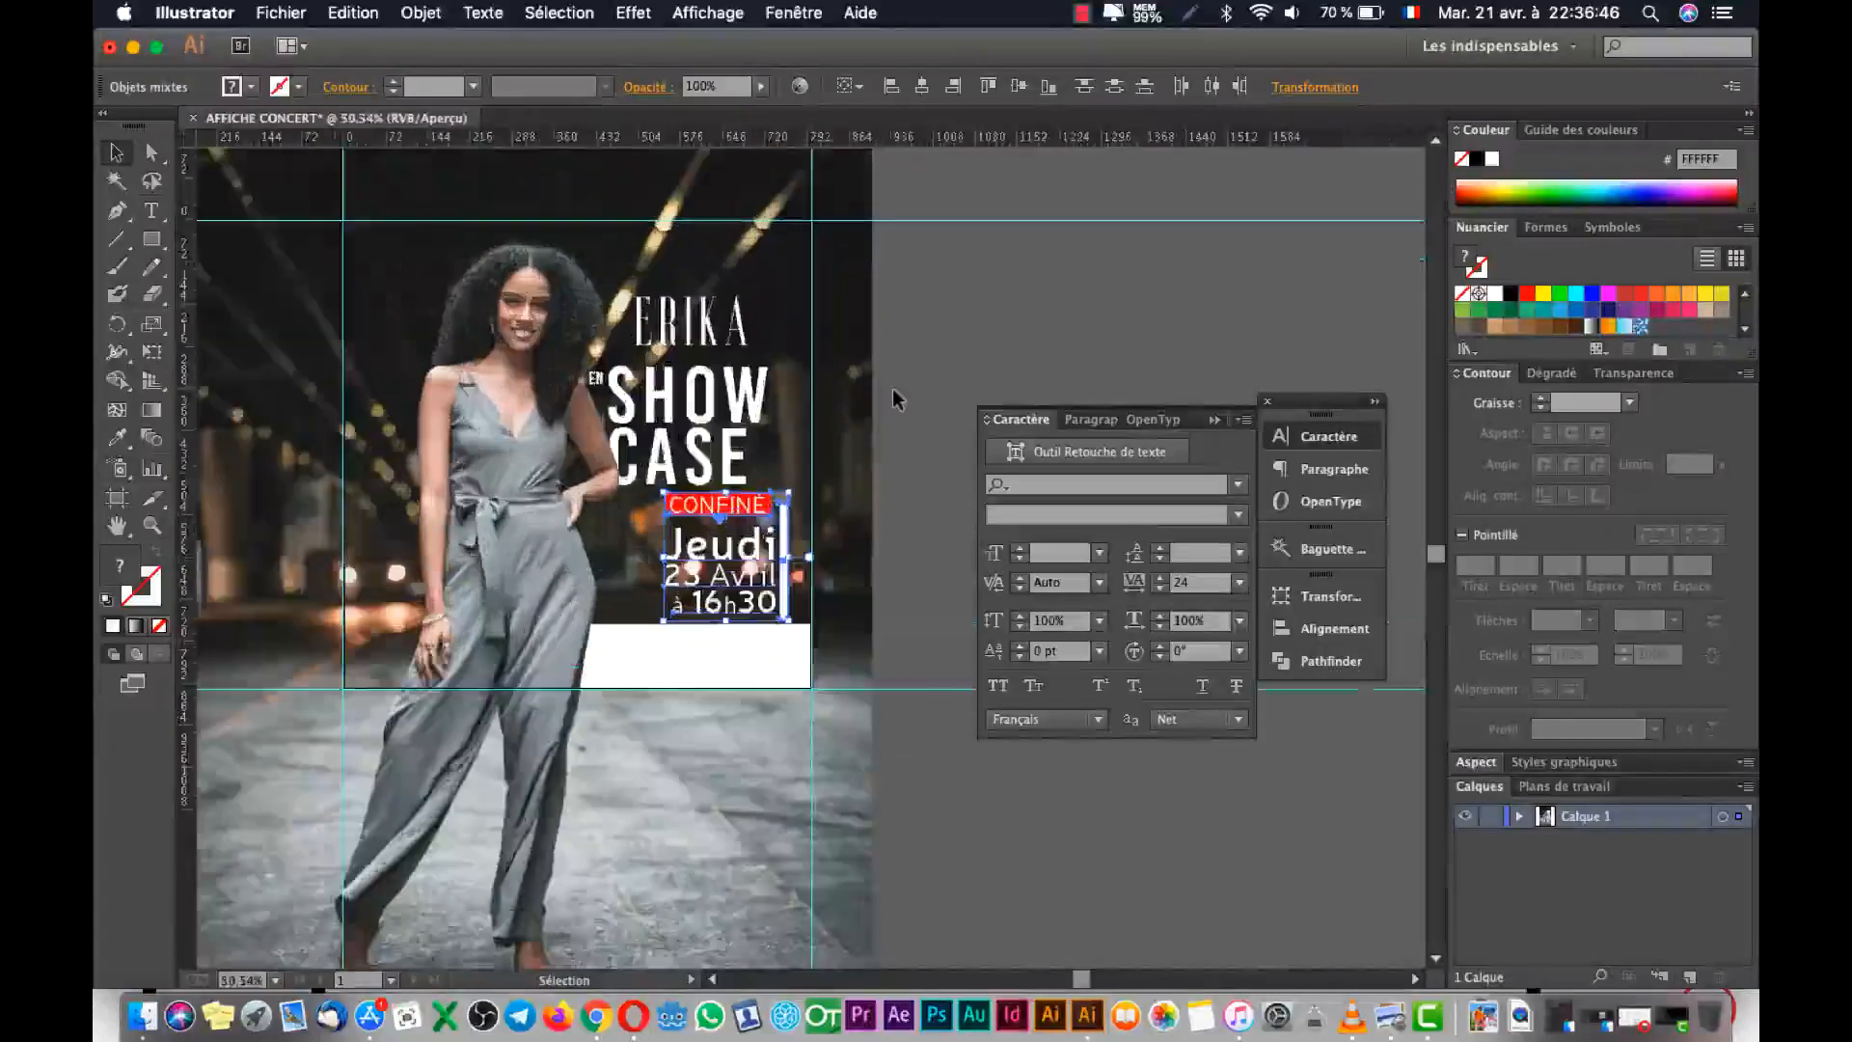
pyautogui.click(152, 239)
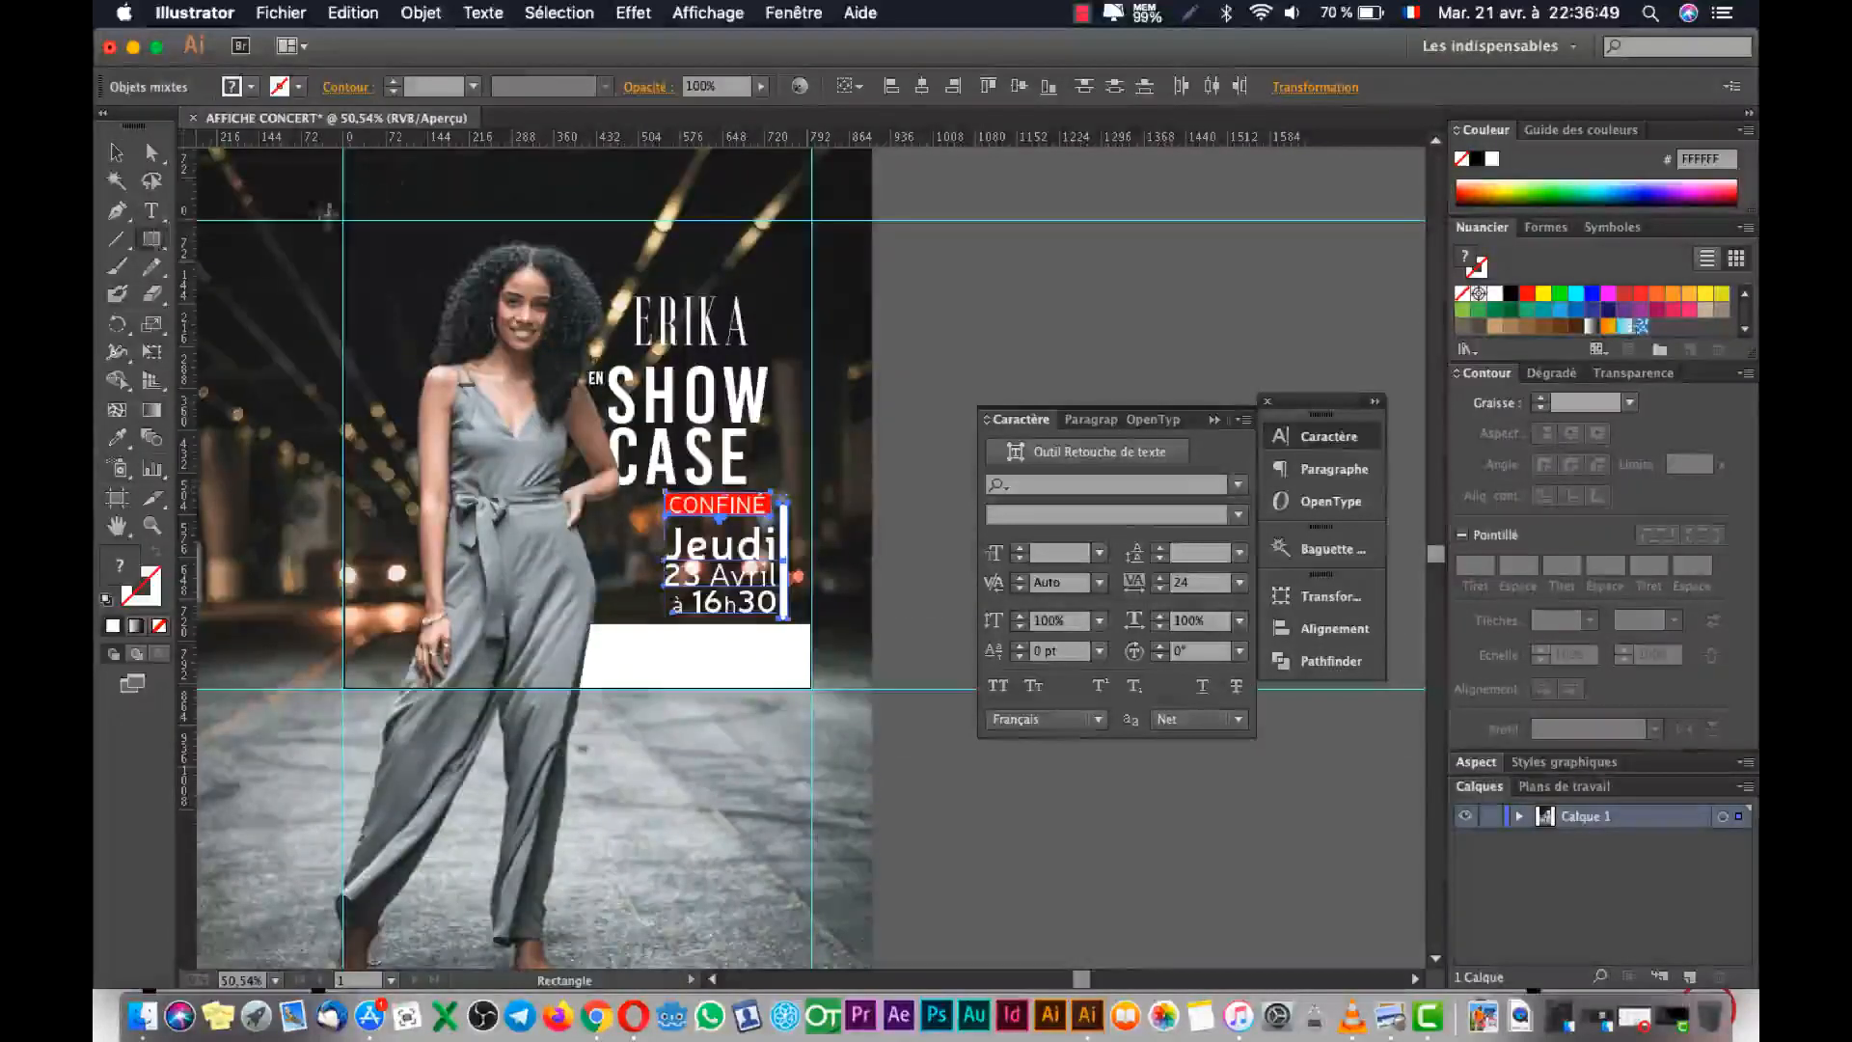
pyautogui.moveTo(343, 221); pyautogui.dragTo(811, 688)
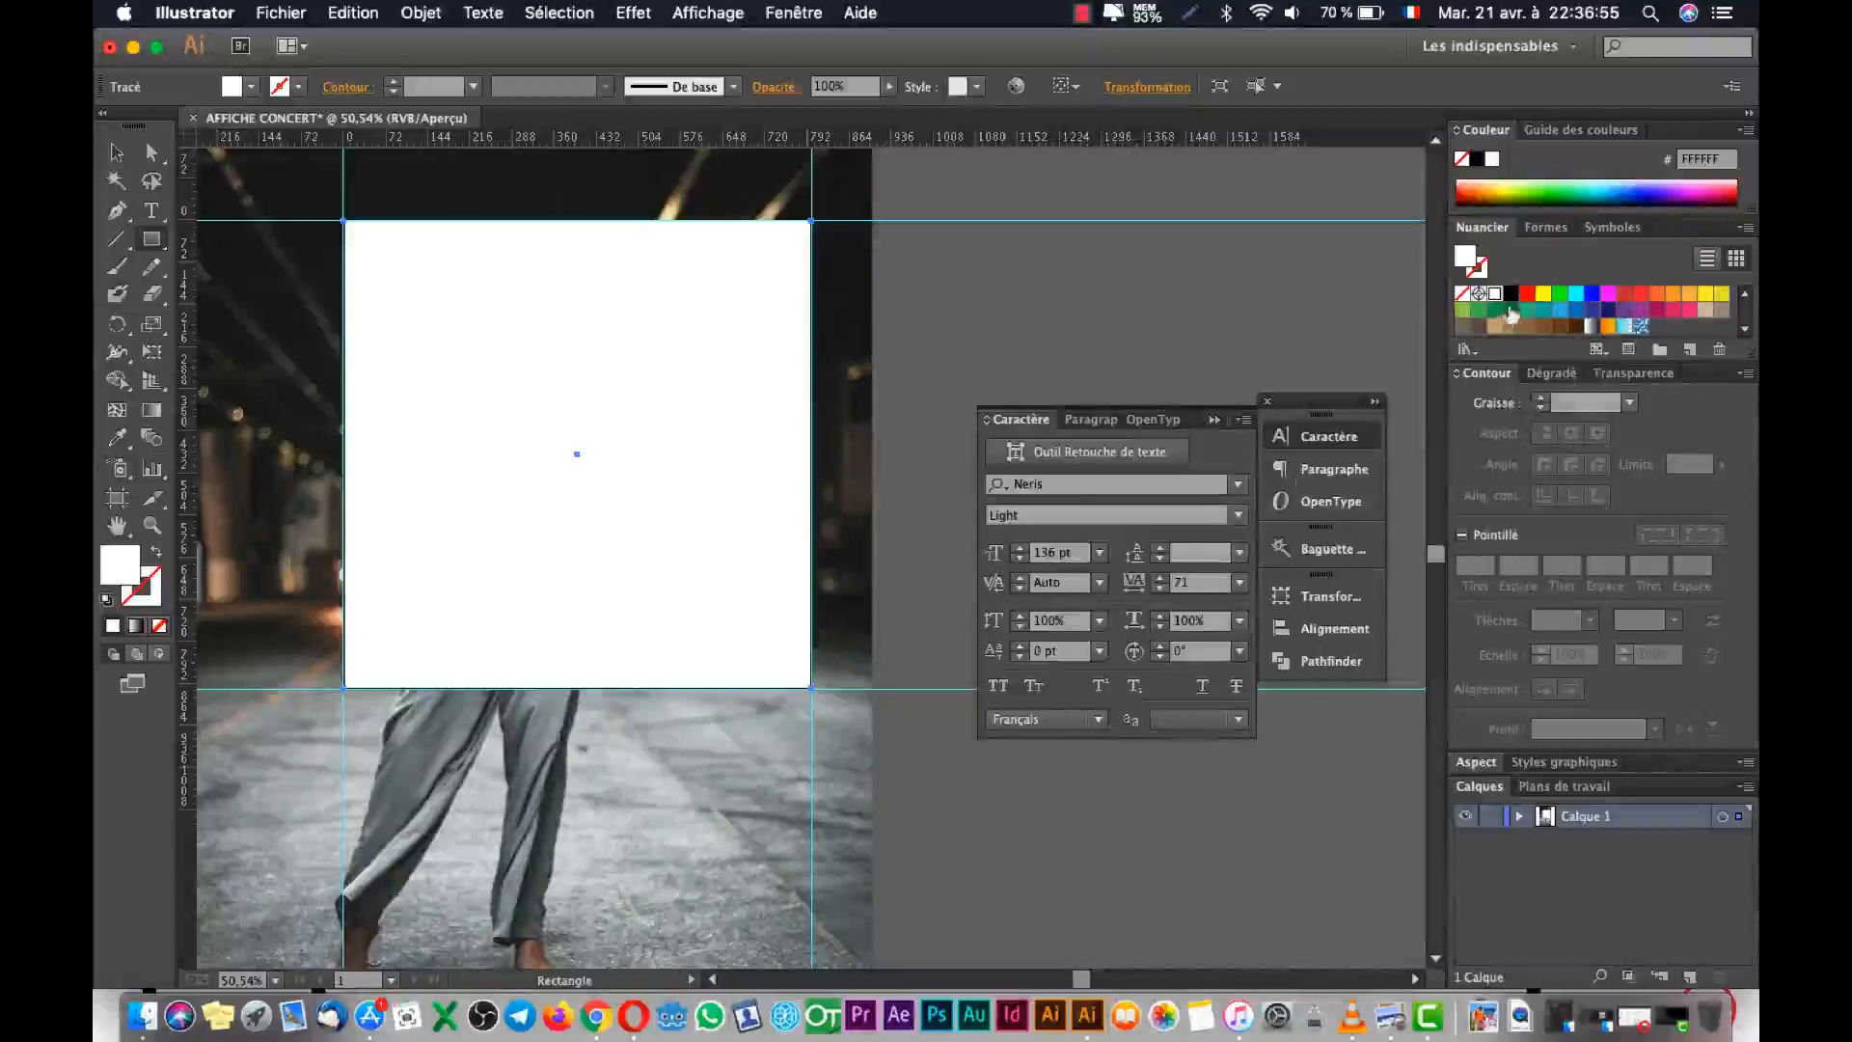
# Fill the square enclosed by the guides with black, lower its opacity to 53%, and deselect it.
pyautogui.click(1511, 293)
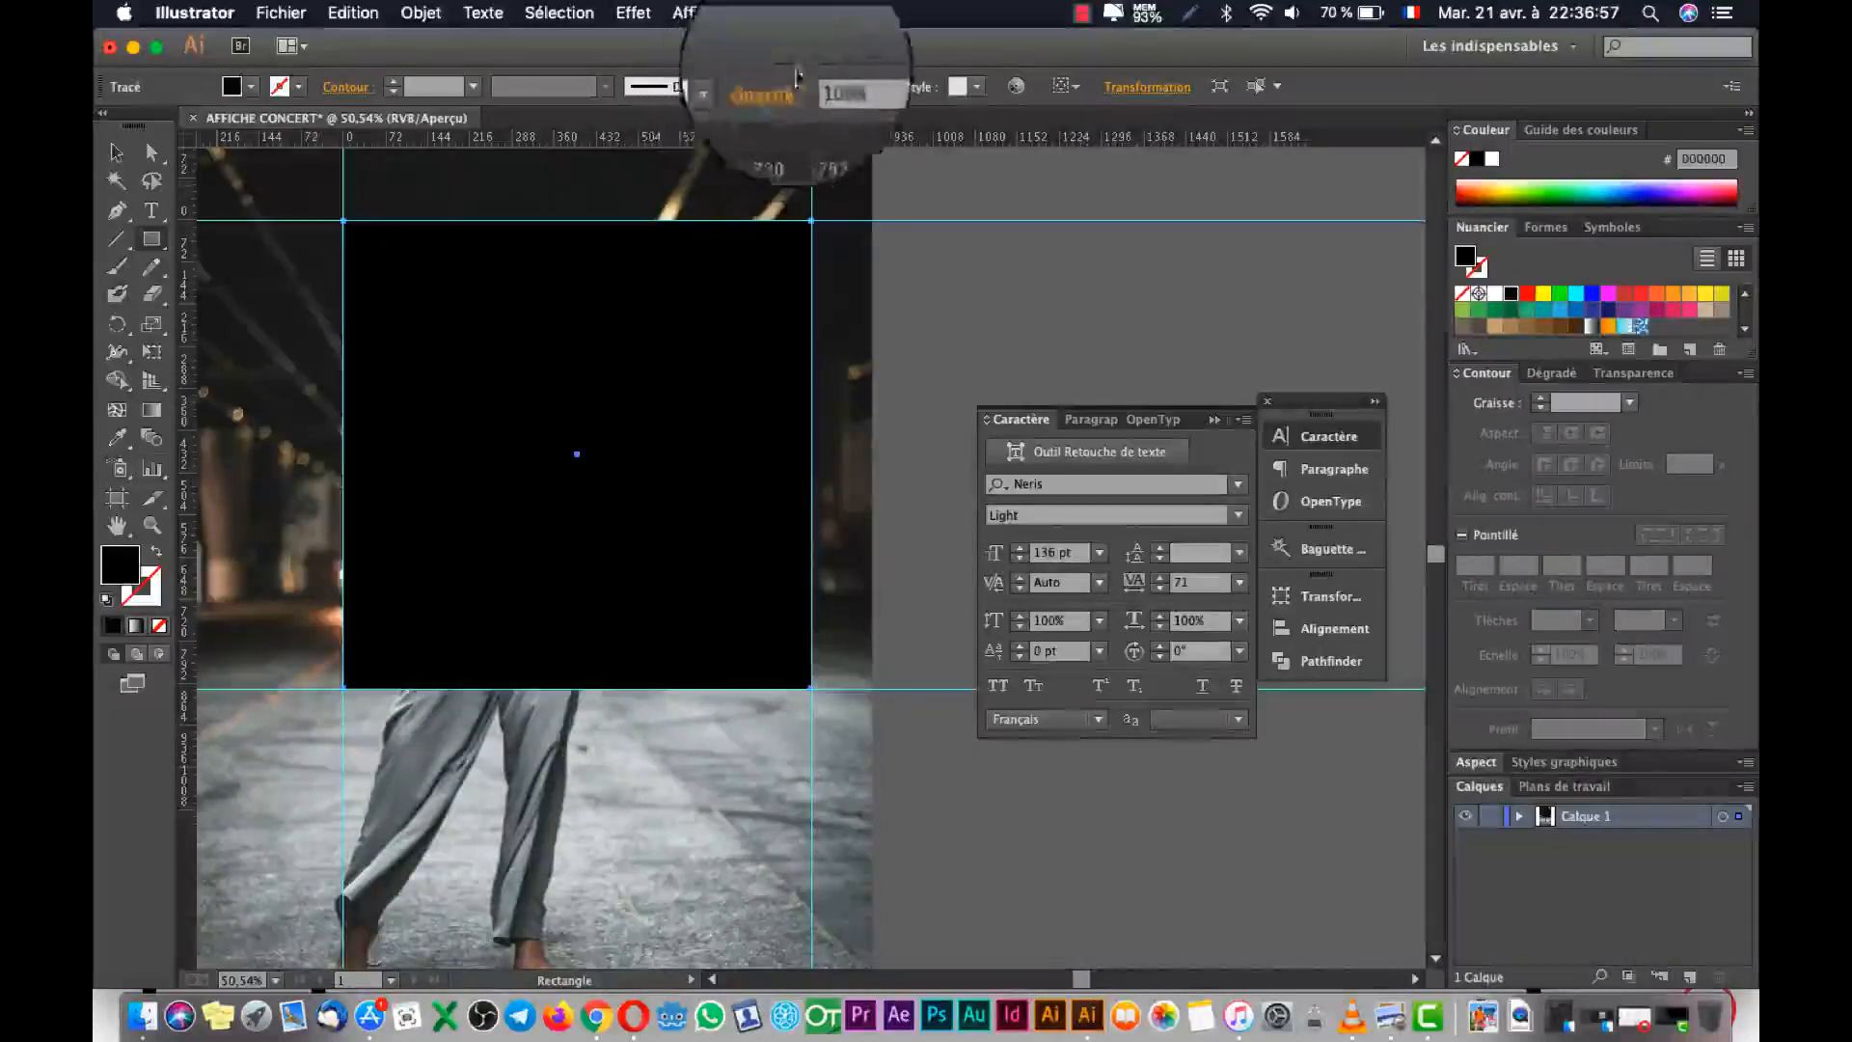
pyautogui.click(889, 88)
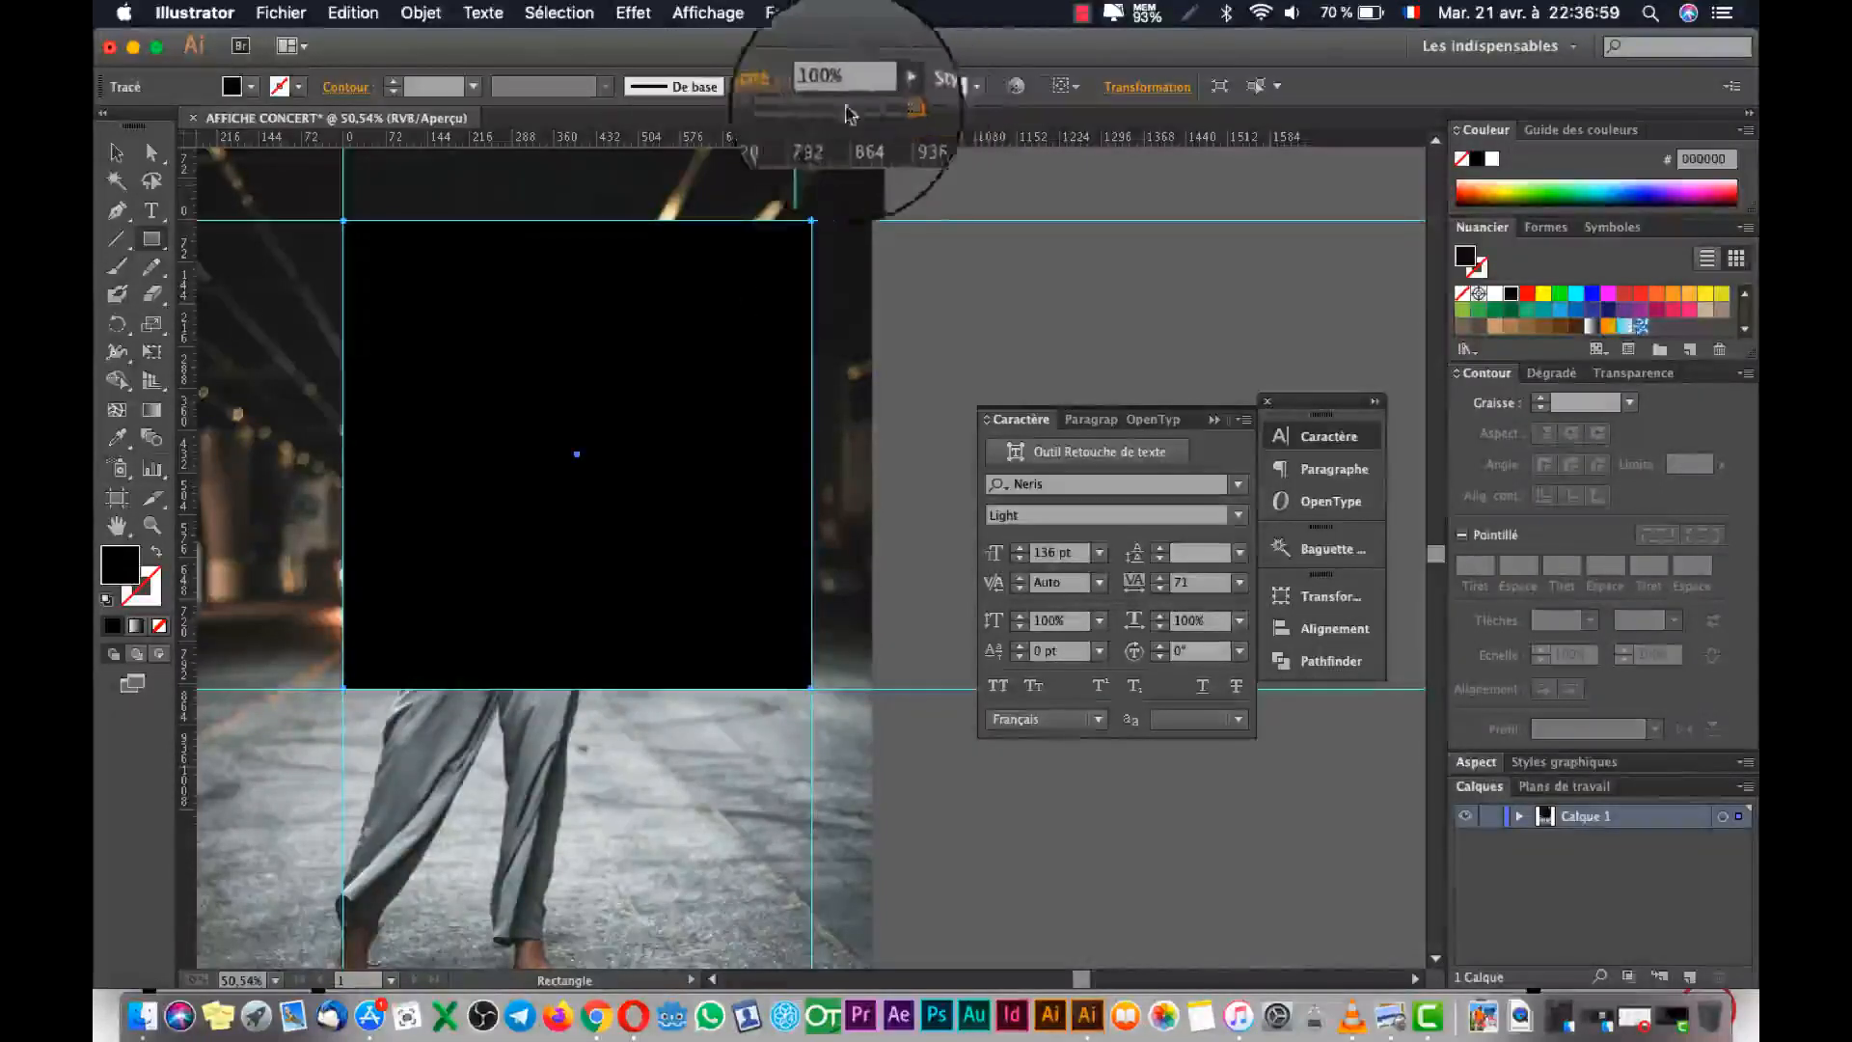
pyautogui.click(848, 114)
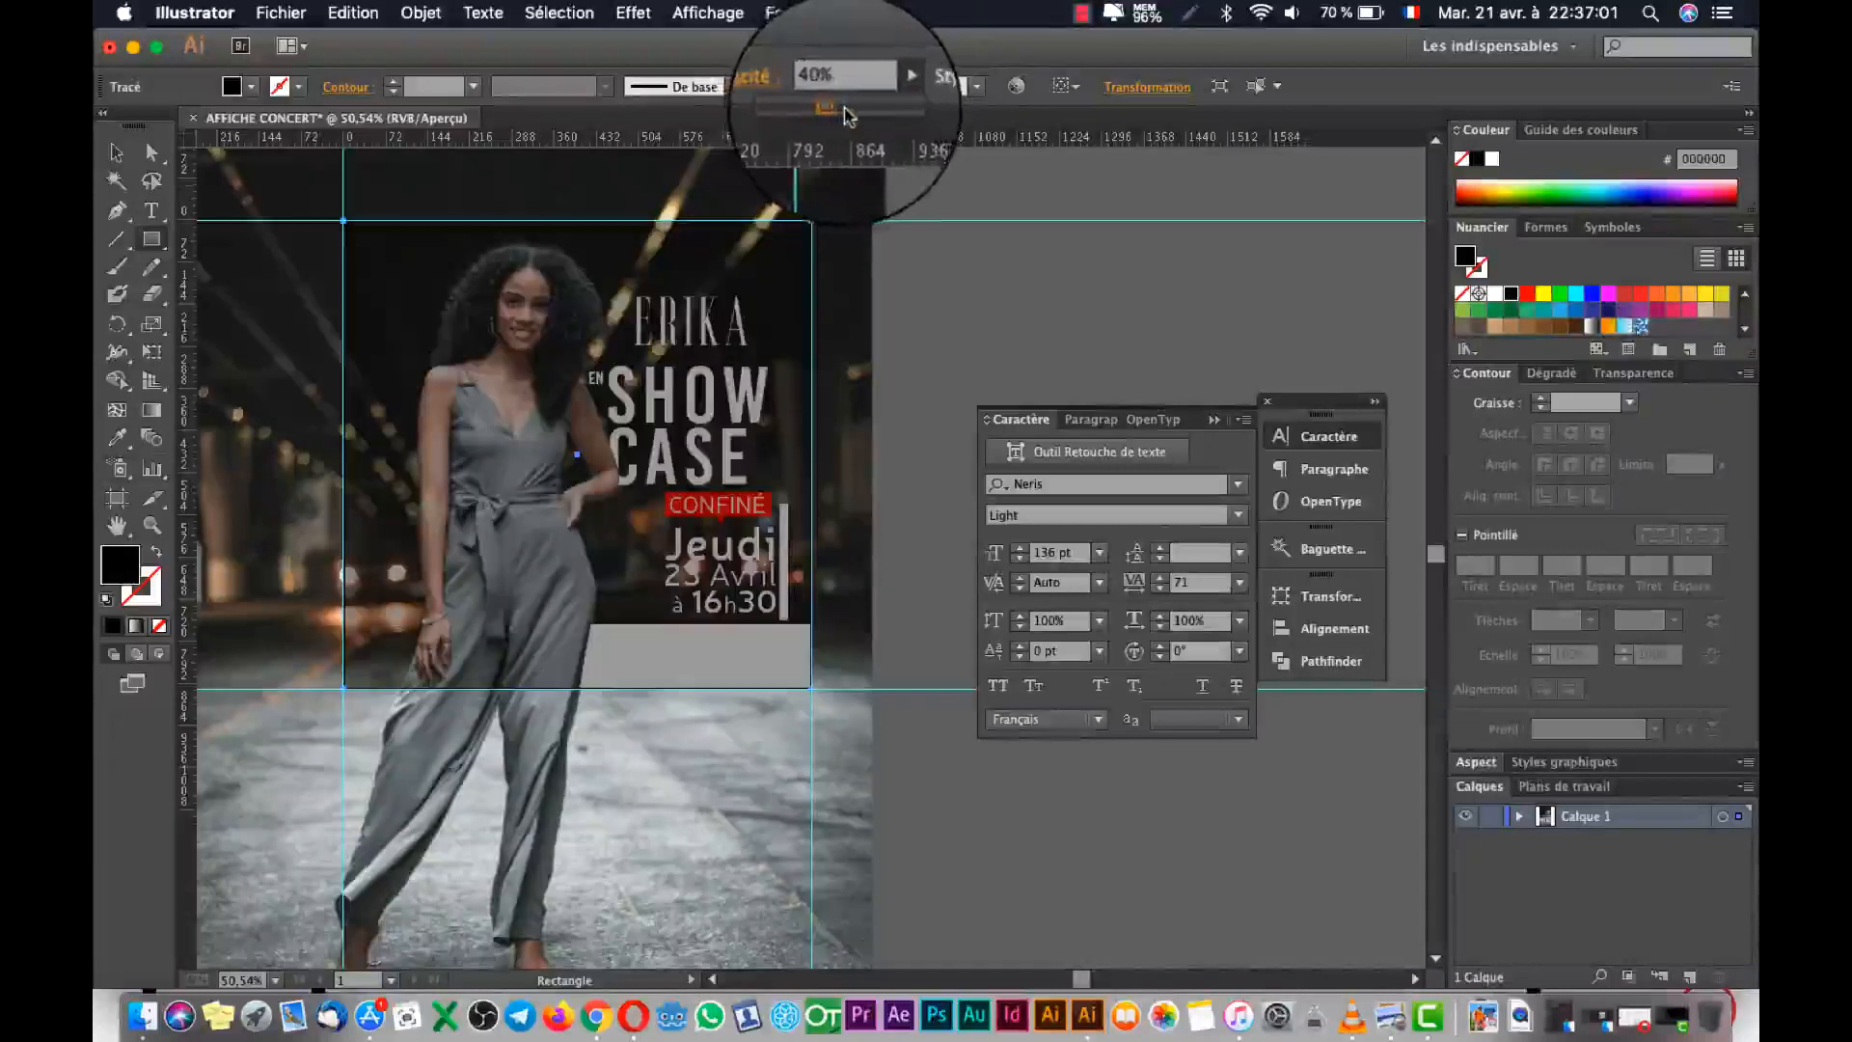
pyautogui.moveTo(844, 114); pyautogui.dragTo(851, 113)
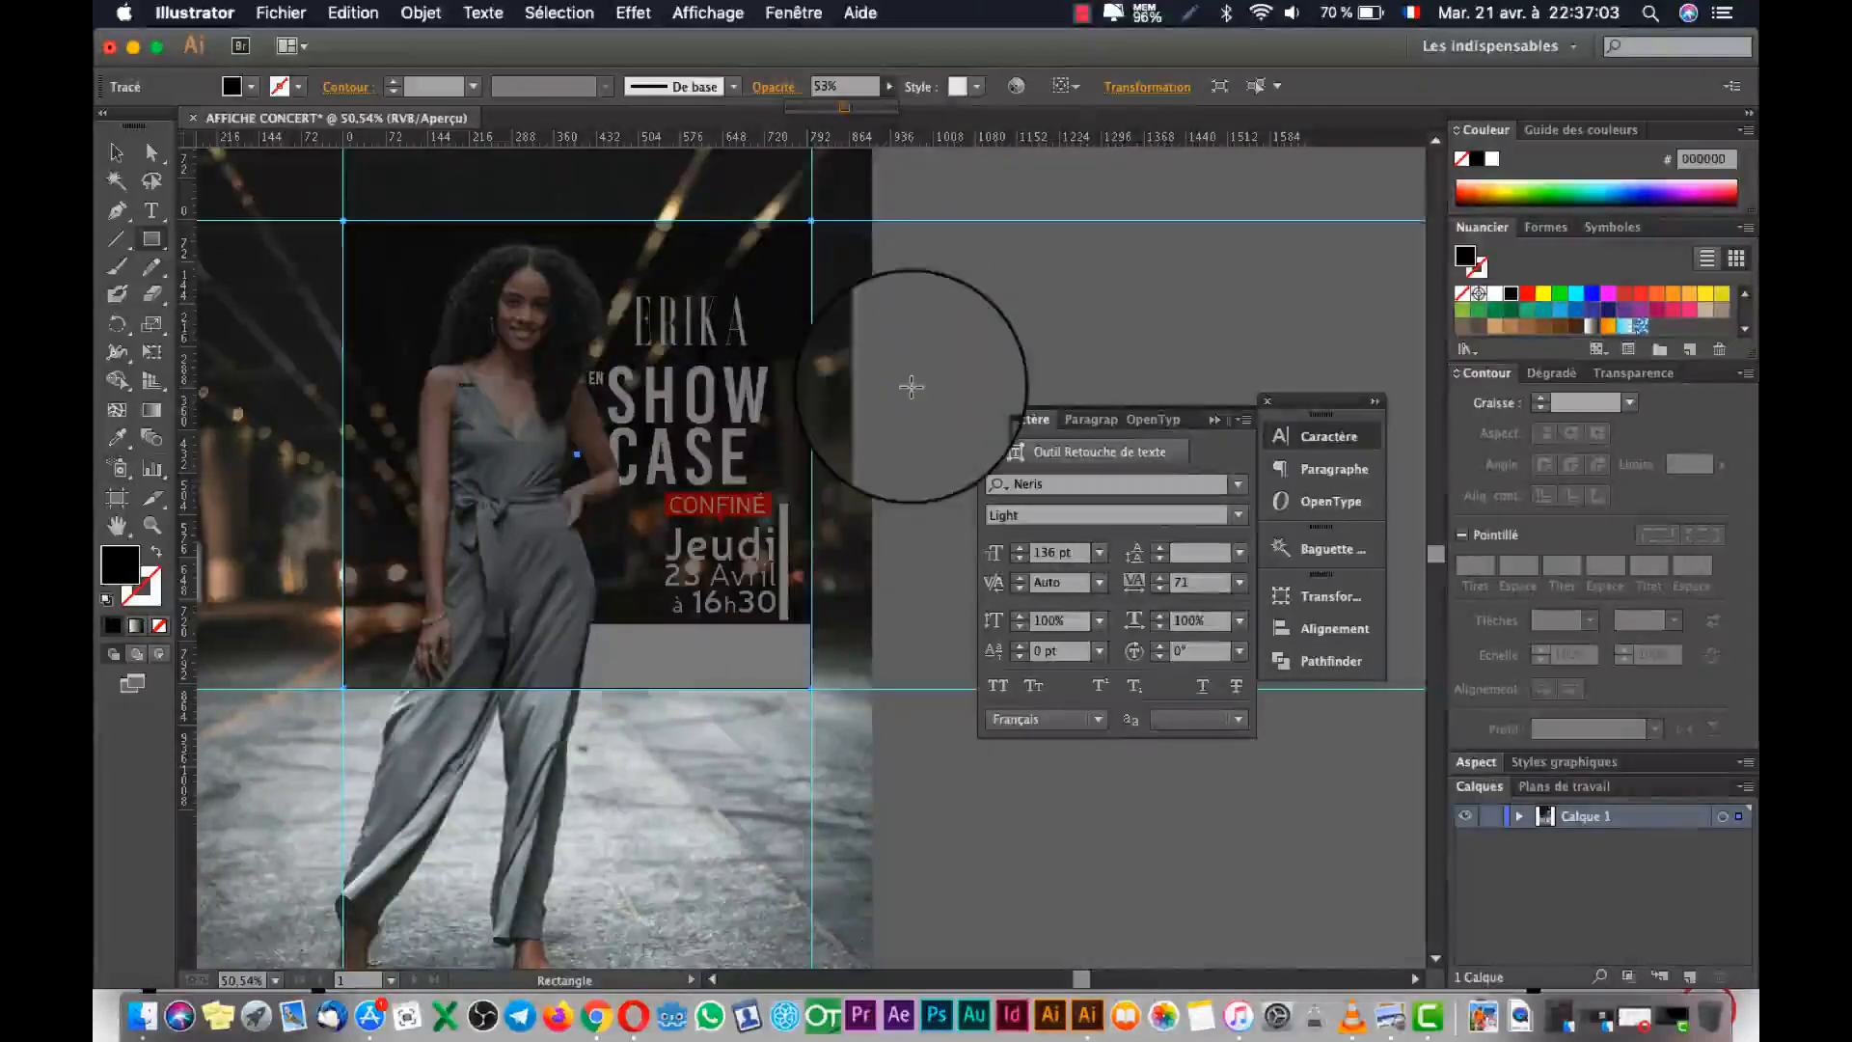
pyautogui.click(878, 324)
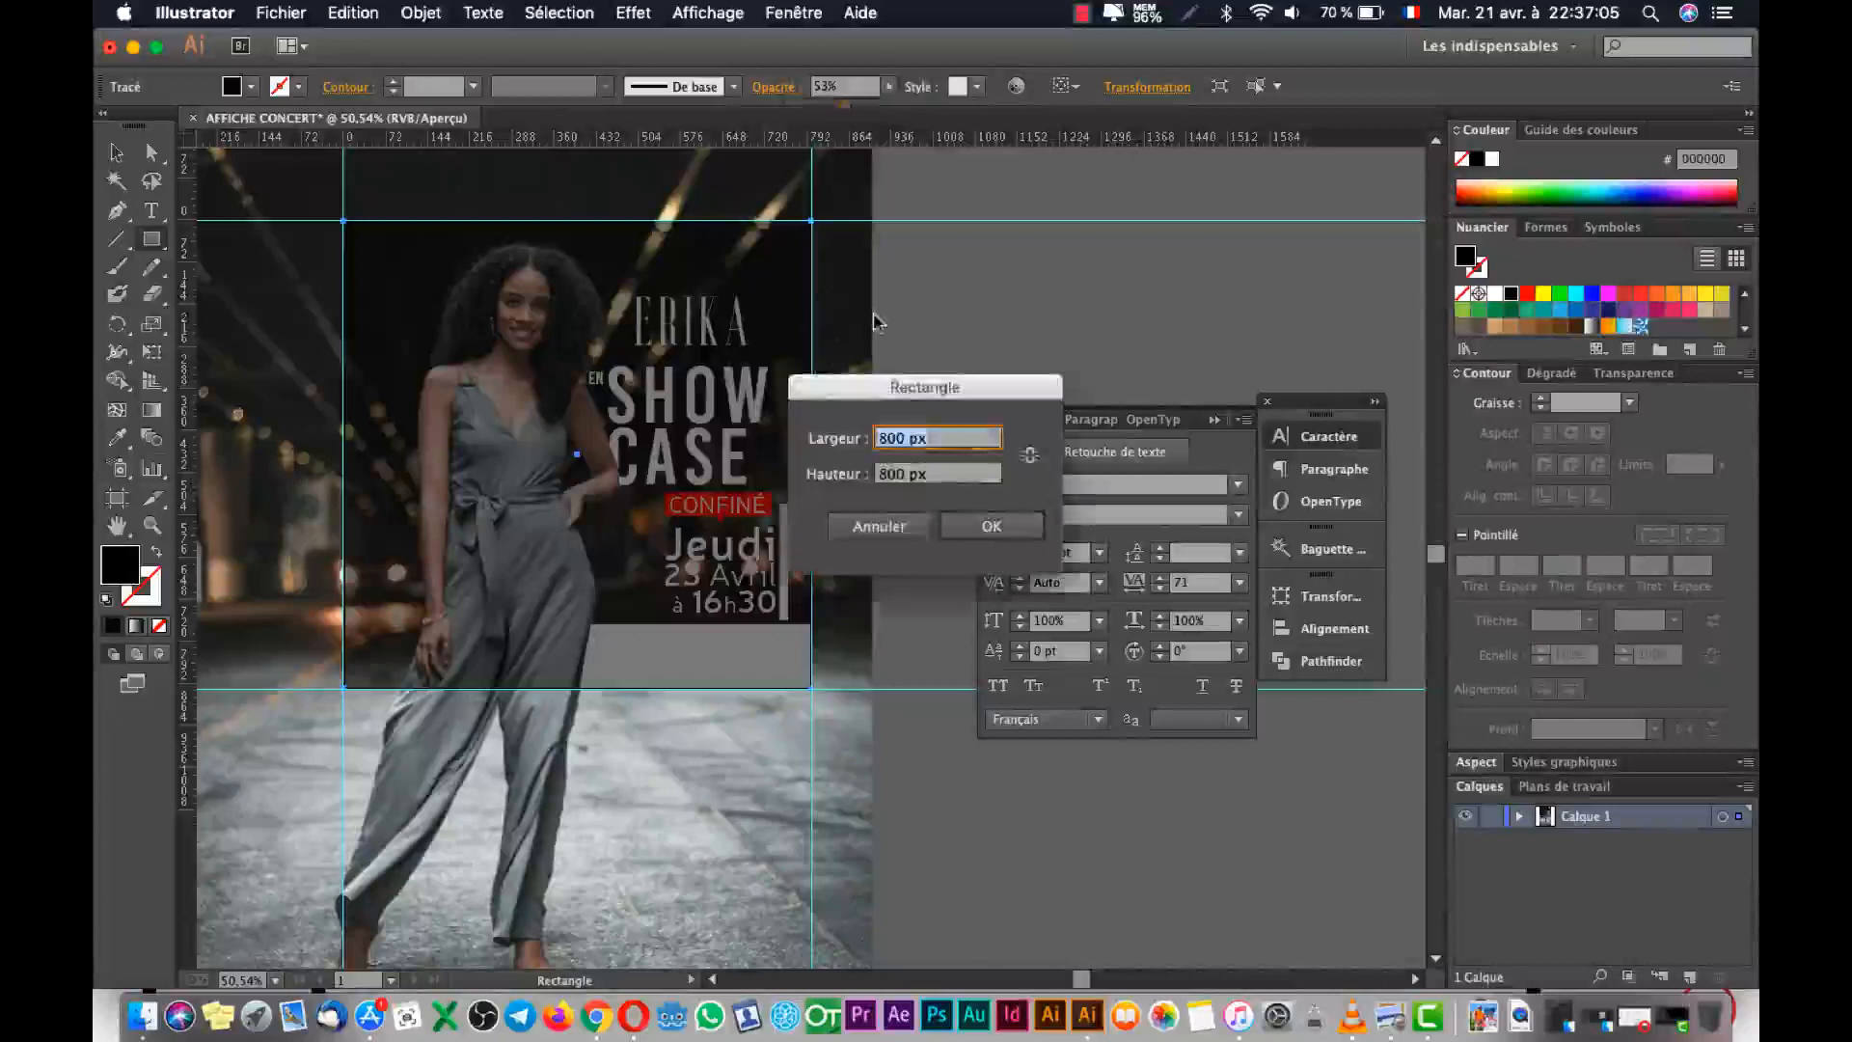
pyautogui.click(898, 528)
pyautogui.press('v')
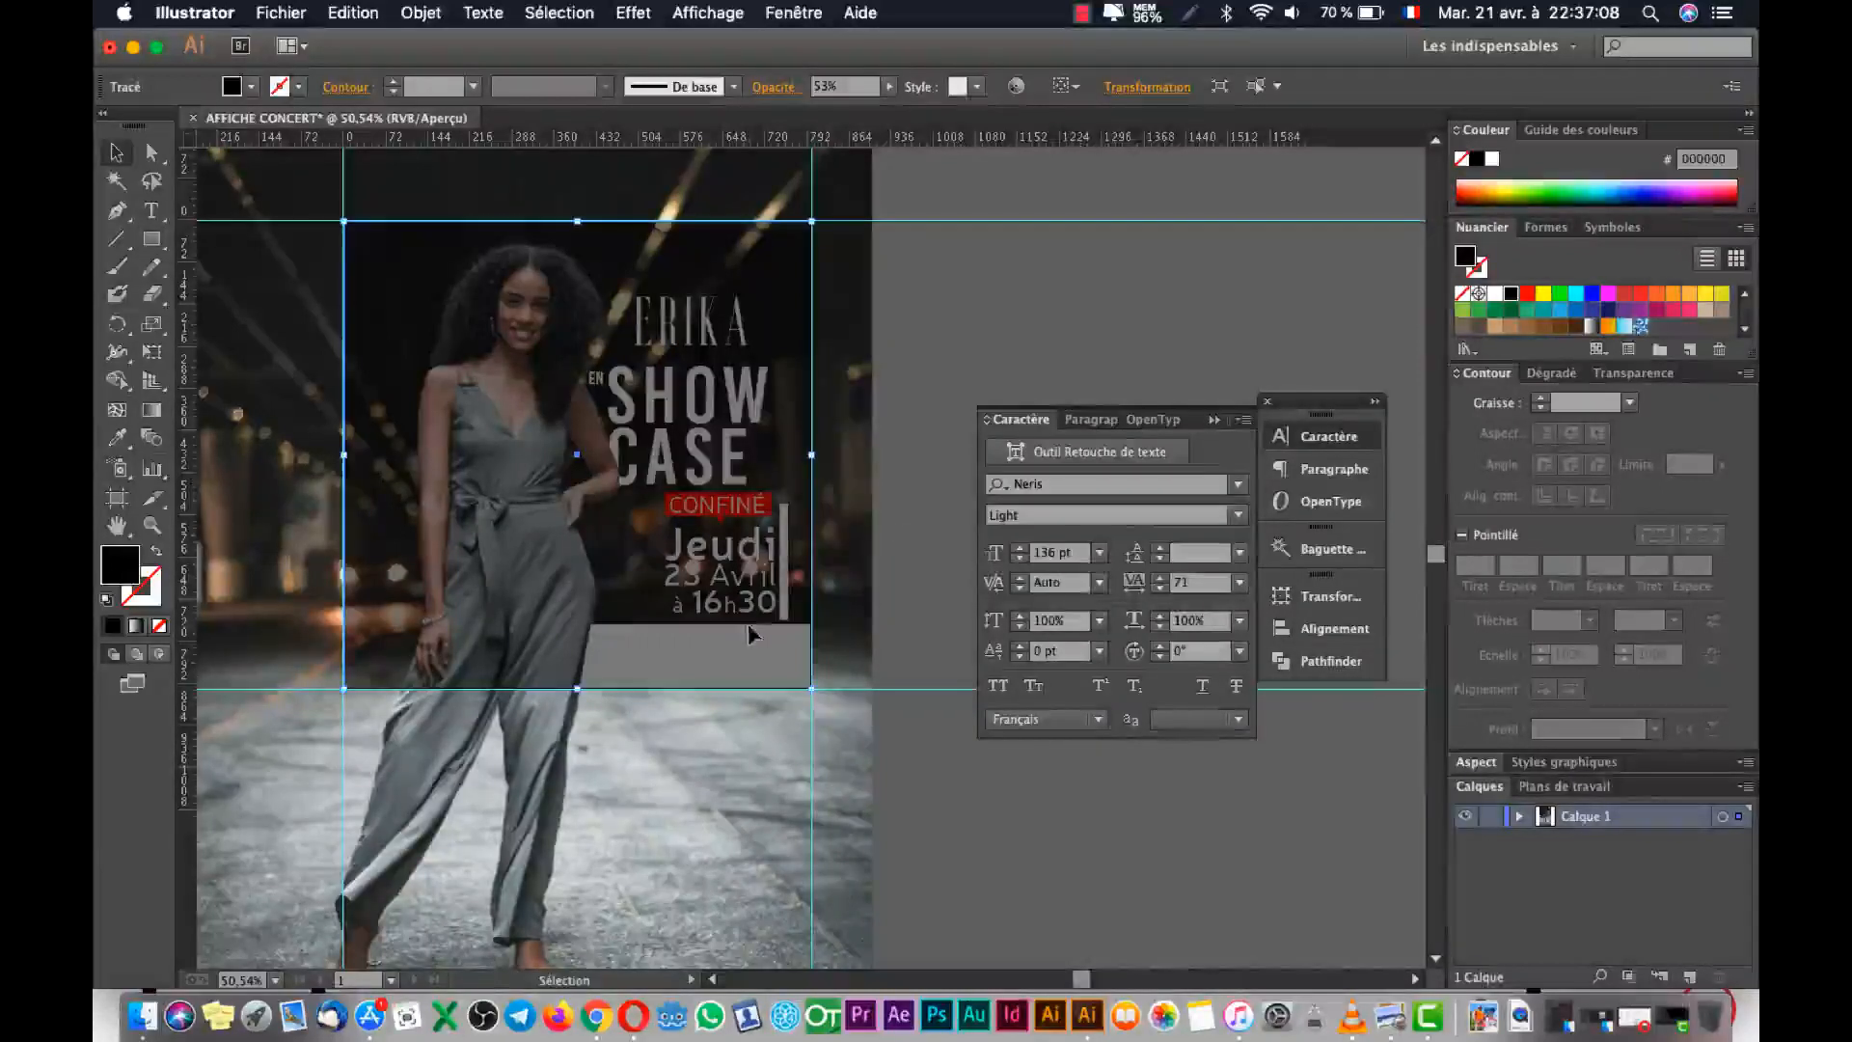
pyautogui.click(989, 302)
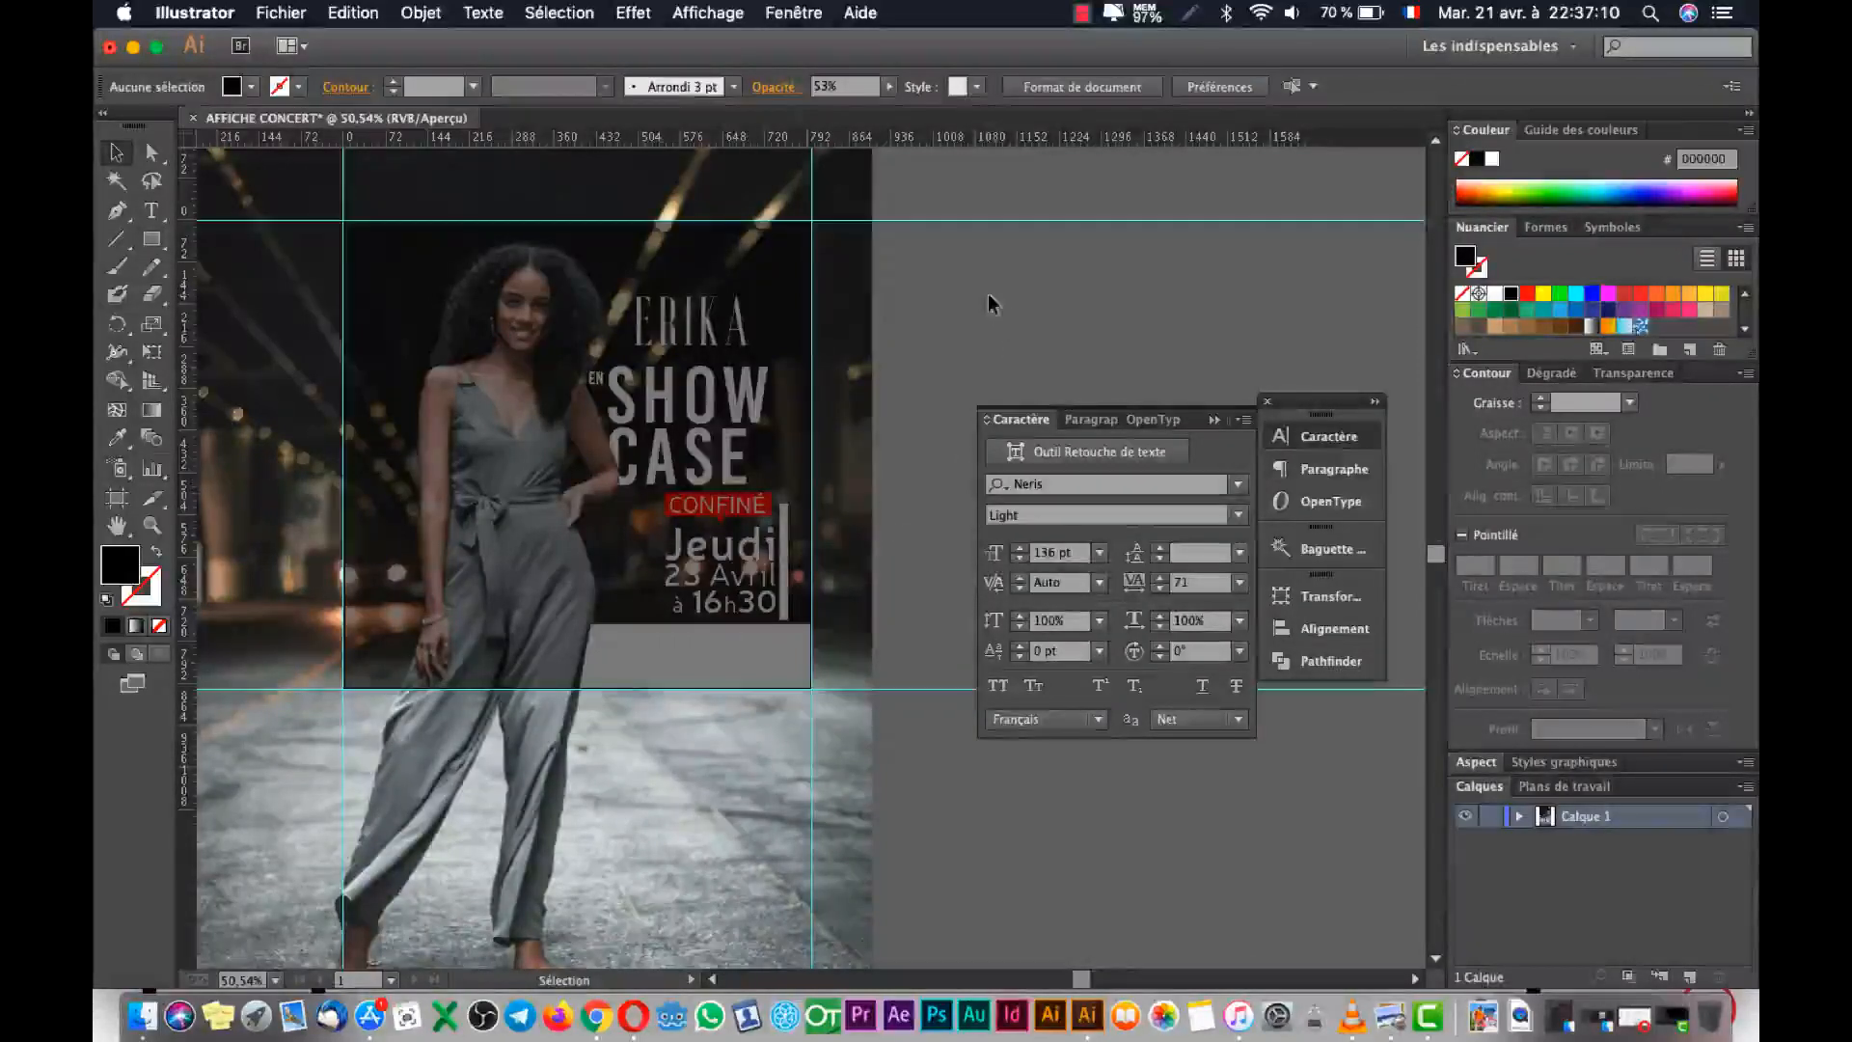
# Cut the clipped photo of the woman and paste it in front of the dark semi-transparent overlay.
pyautogui.doubleClick(456, 678)
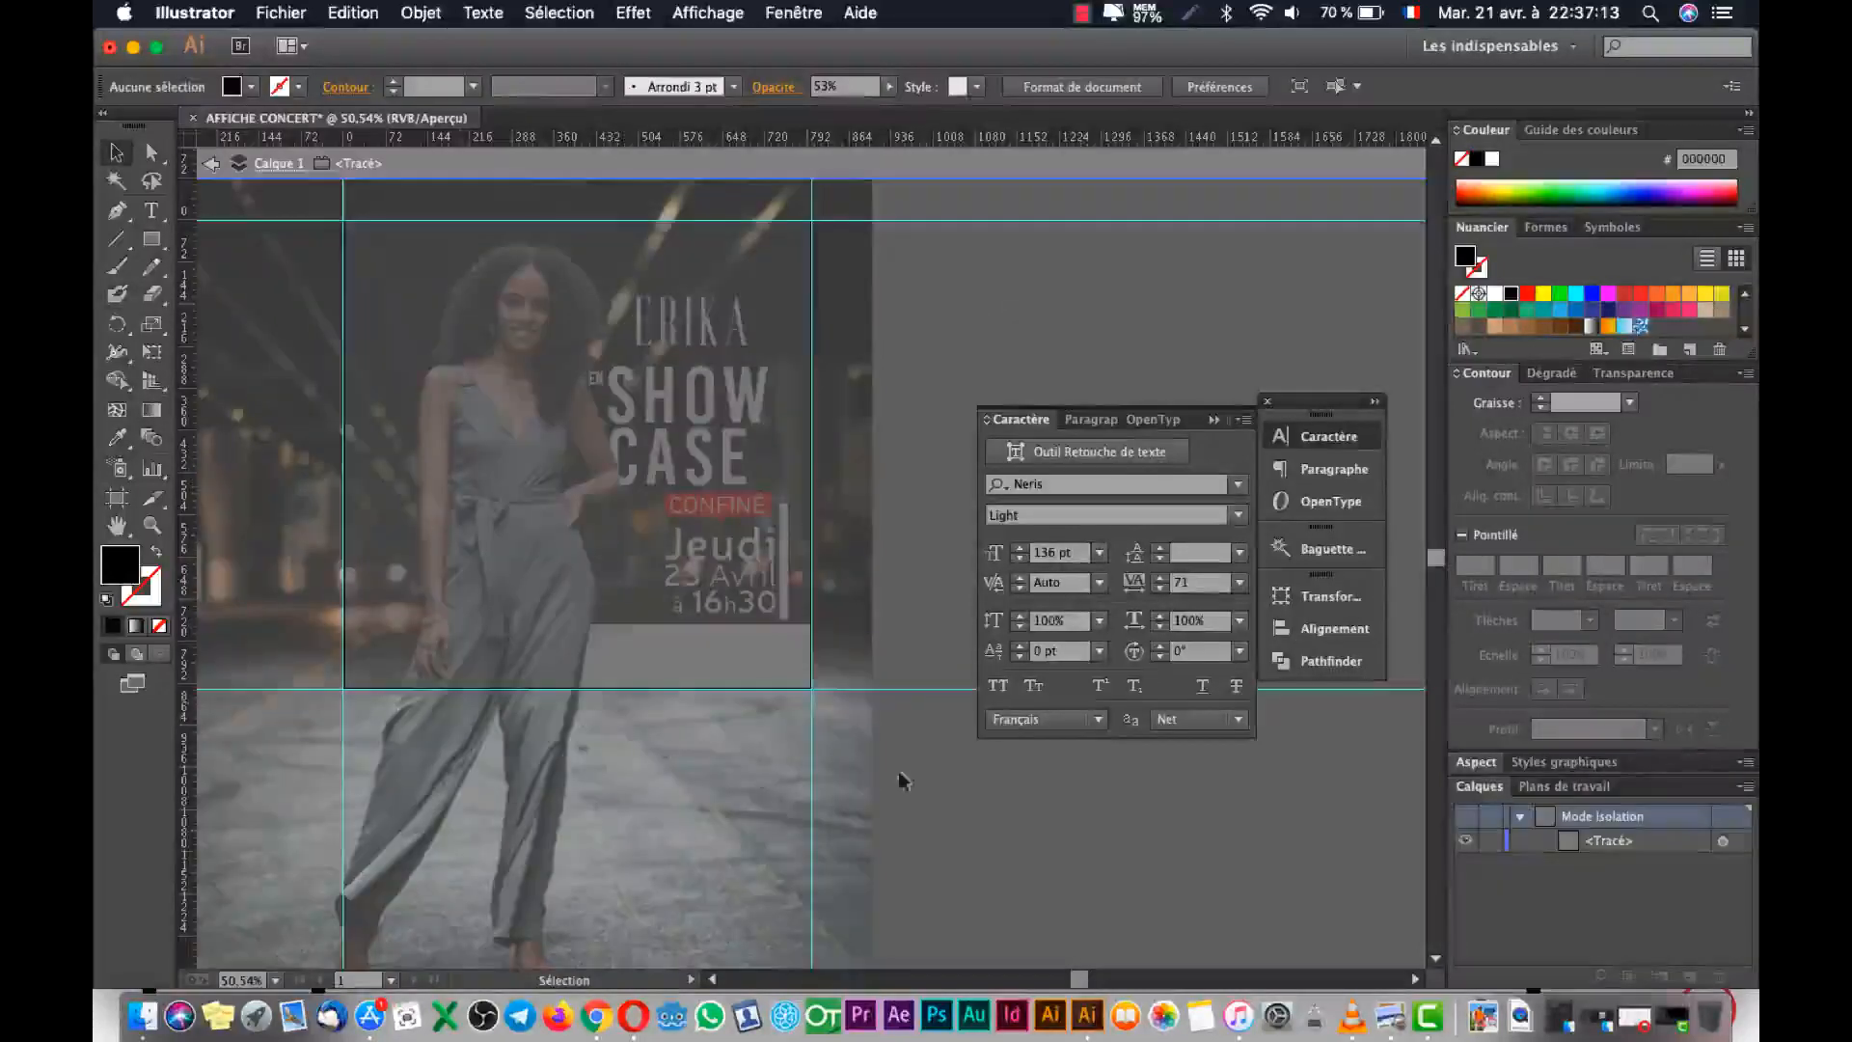
pyautogui.doubleClick(902, 779)
pyautogui.click(542, 698)
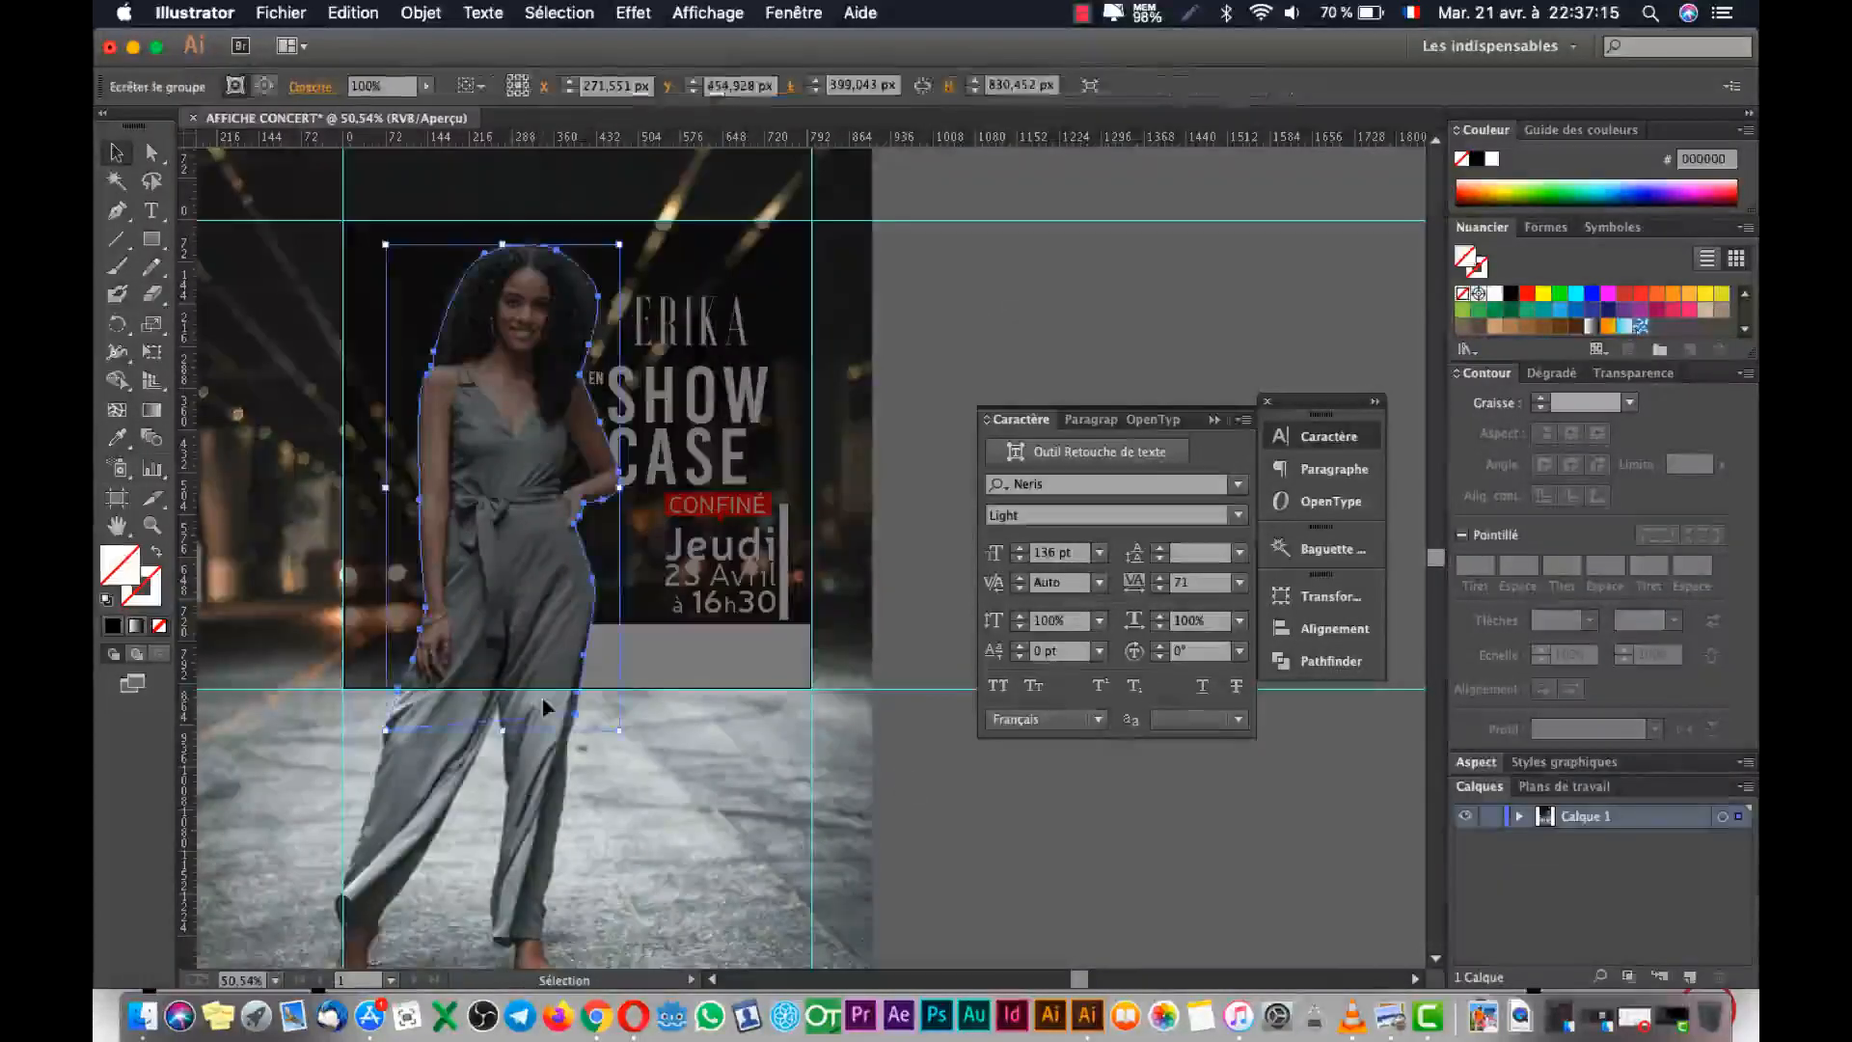
pyautogui.press('a')
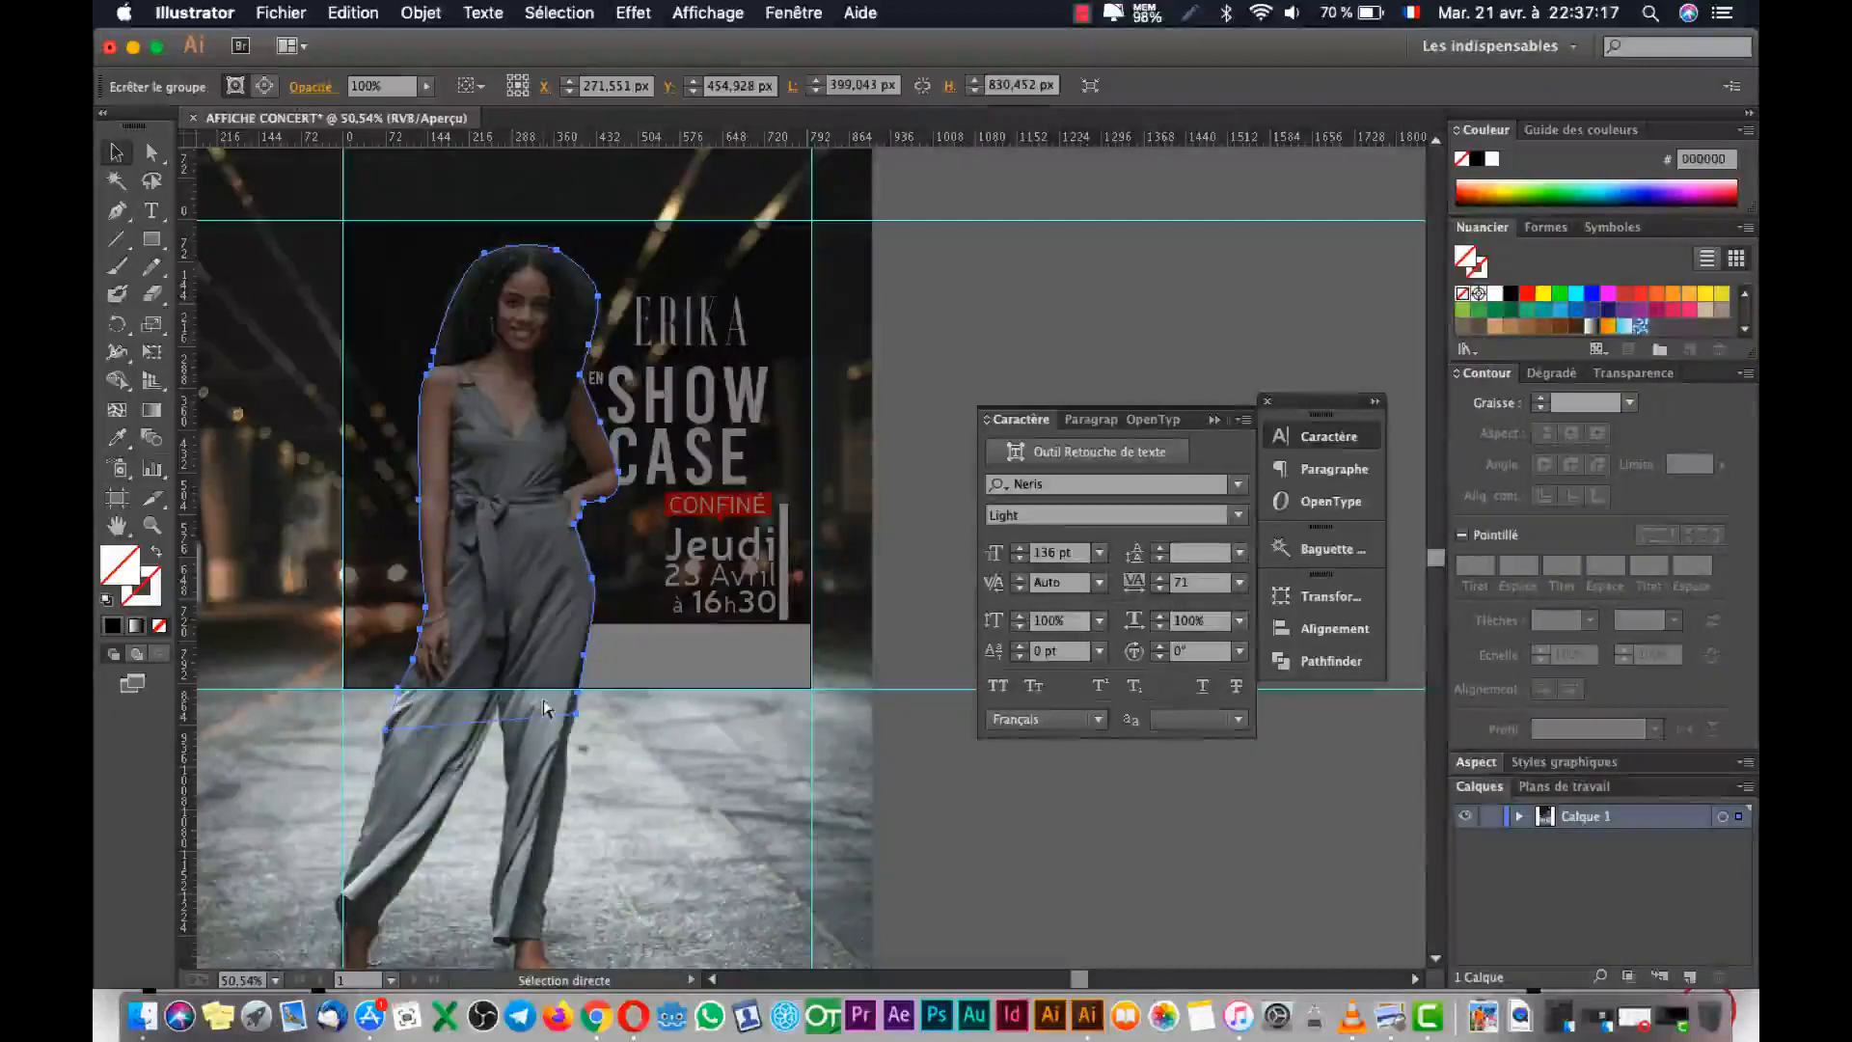
pyautogui.press('super+shift+a')
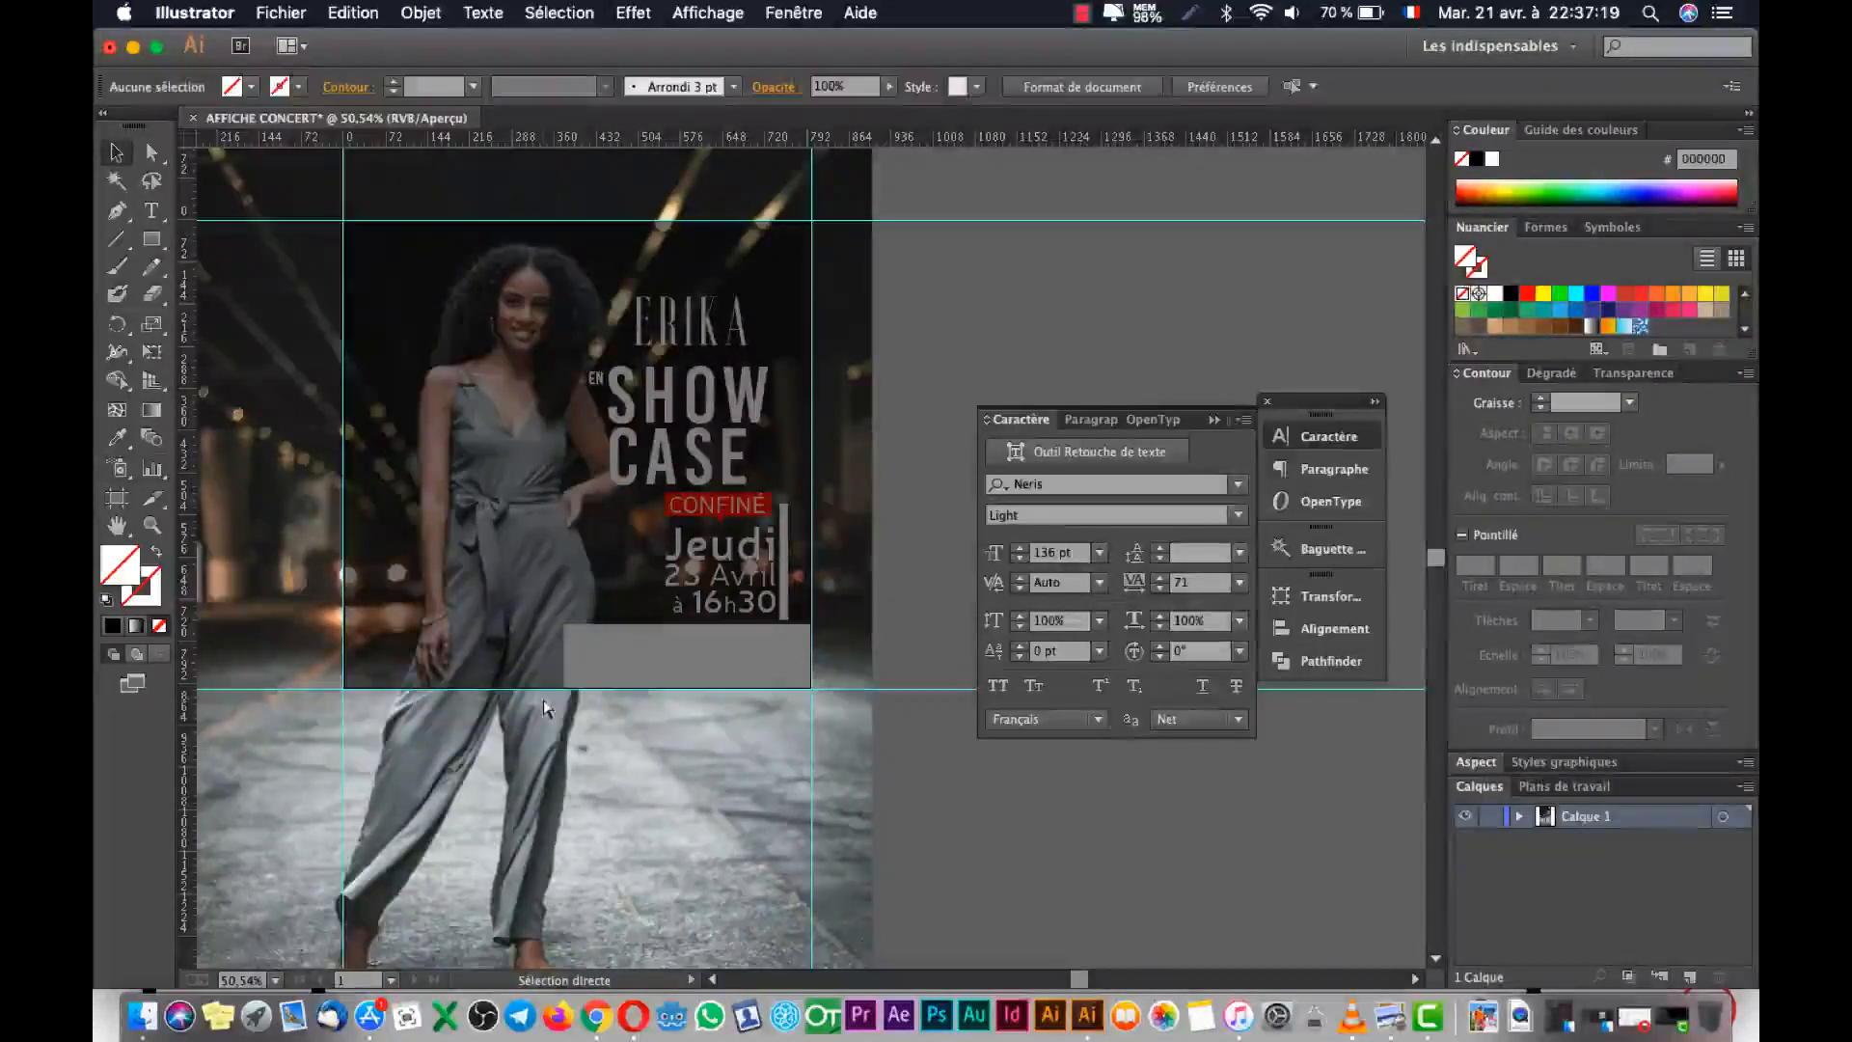
pyautogui.press('super+f')
pyautogui.press('v')
pyautogui.click(1029, 345)
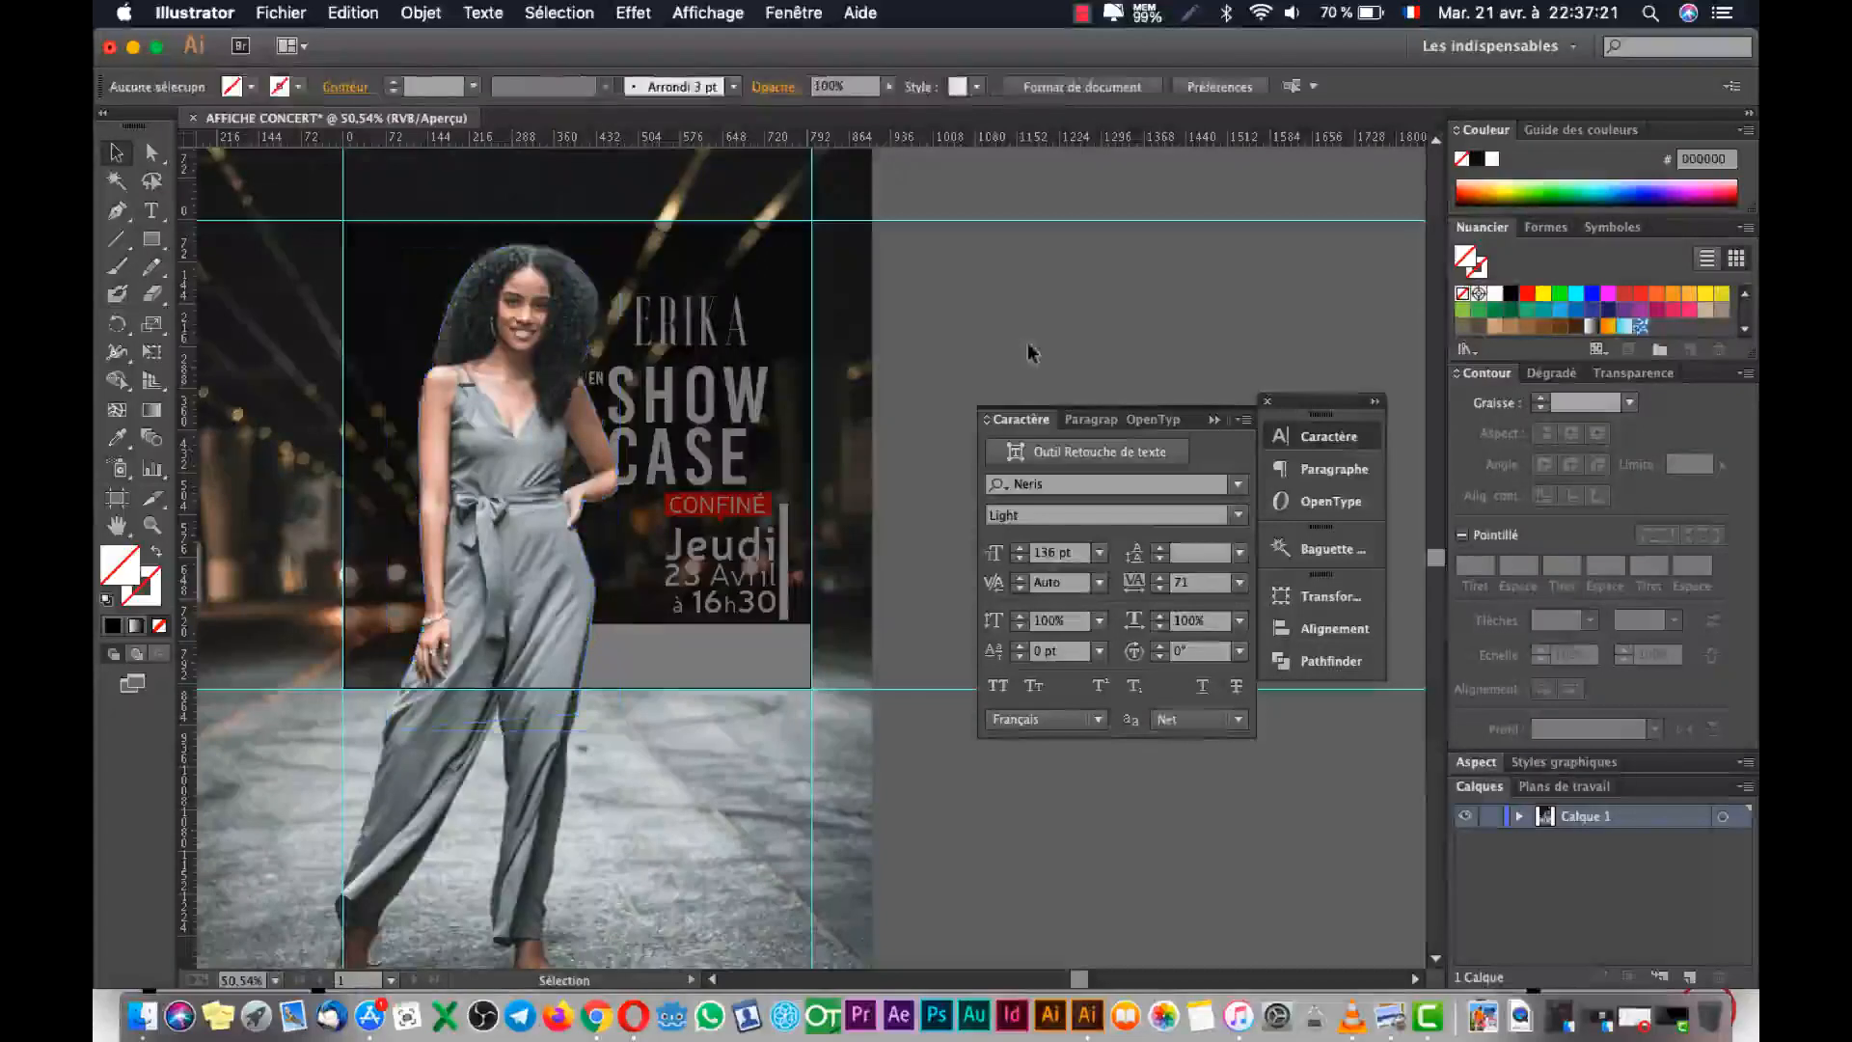
# Lock the dark overlay rectangle covering the poster so it cannot be selected.
pyautogui.click(727, 393)
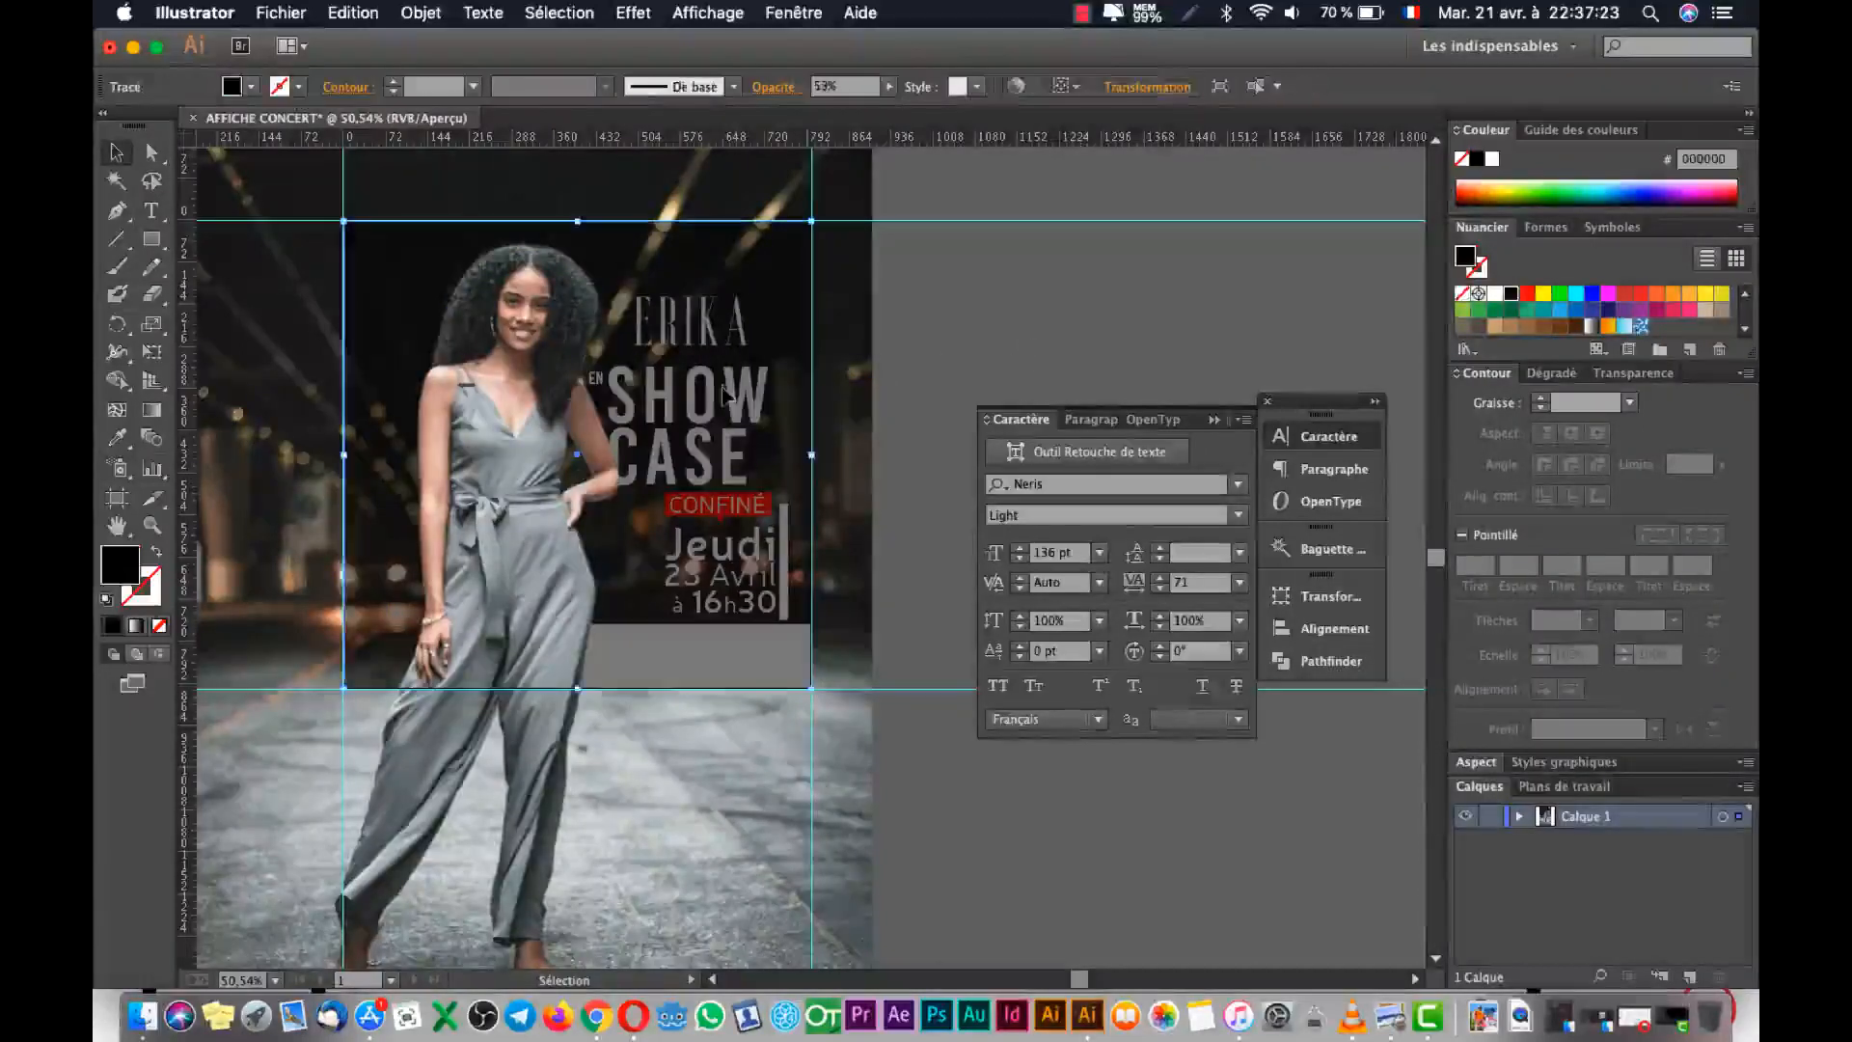
pyautogui.click(426, 14)
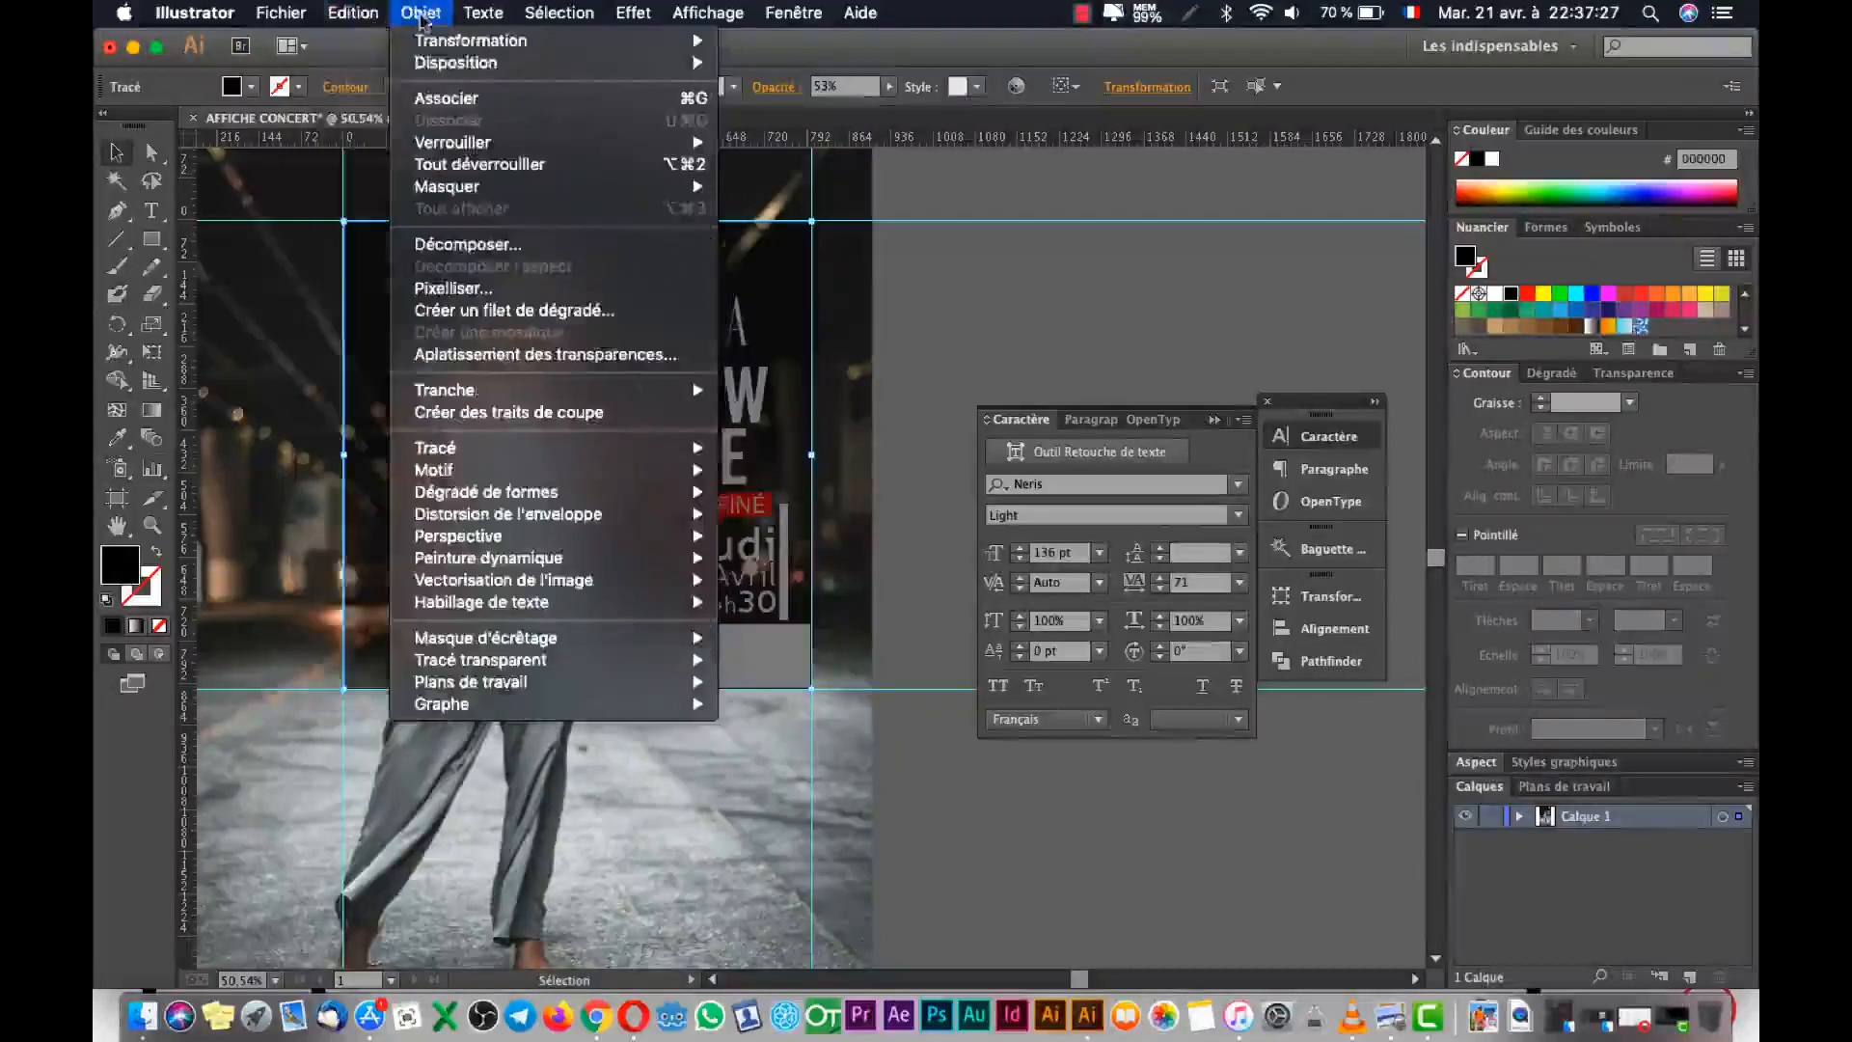
pyautogui.moveTo(473, 153)
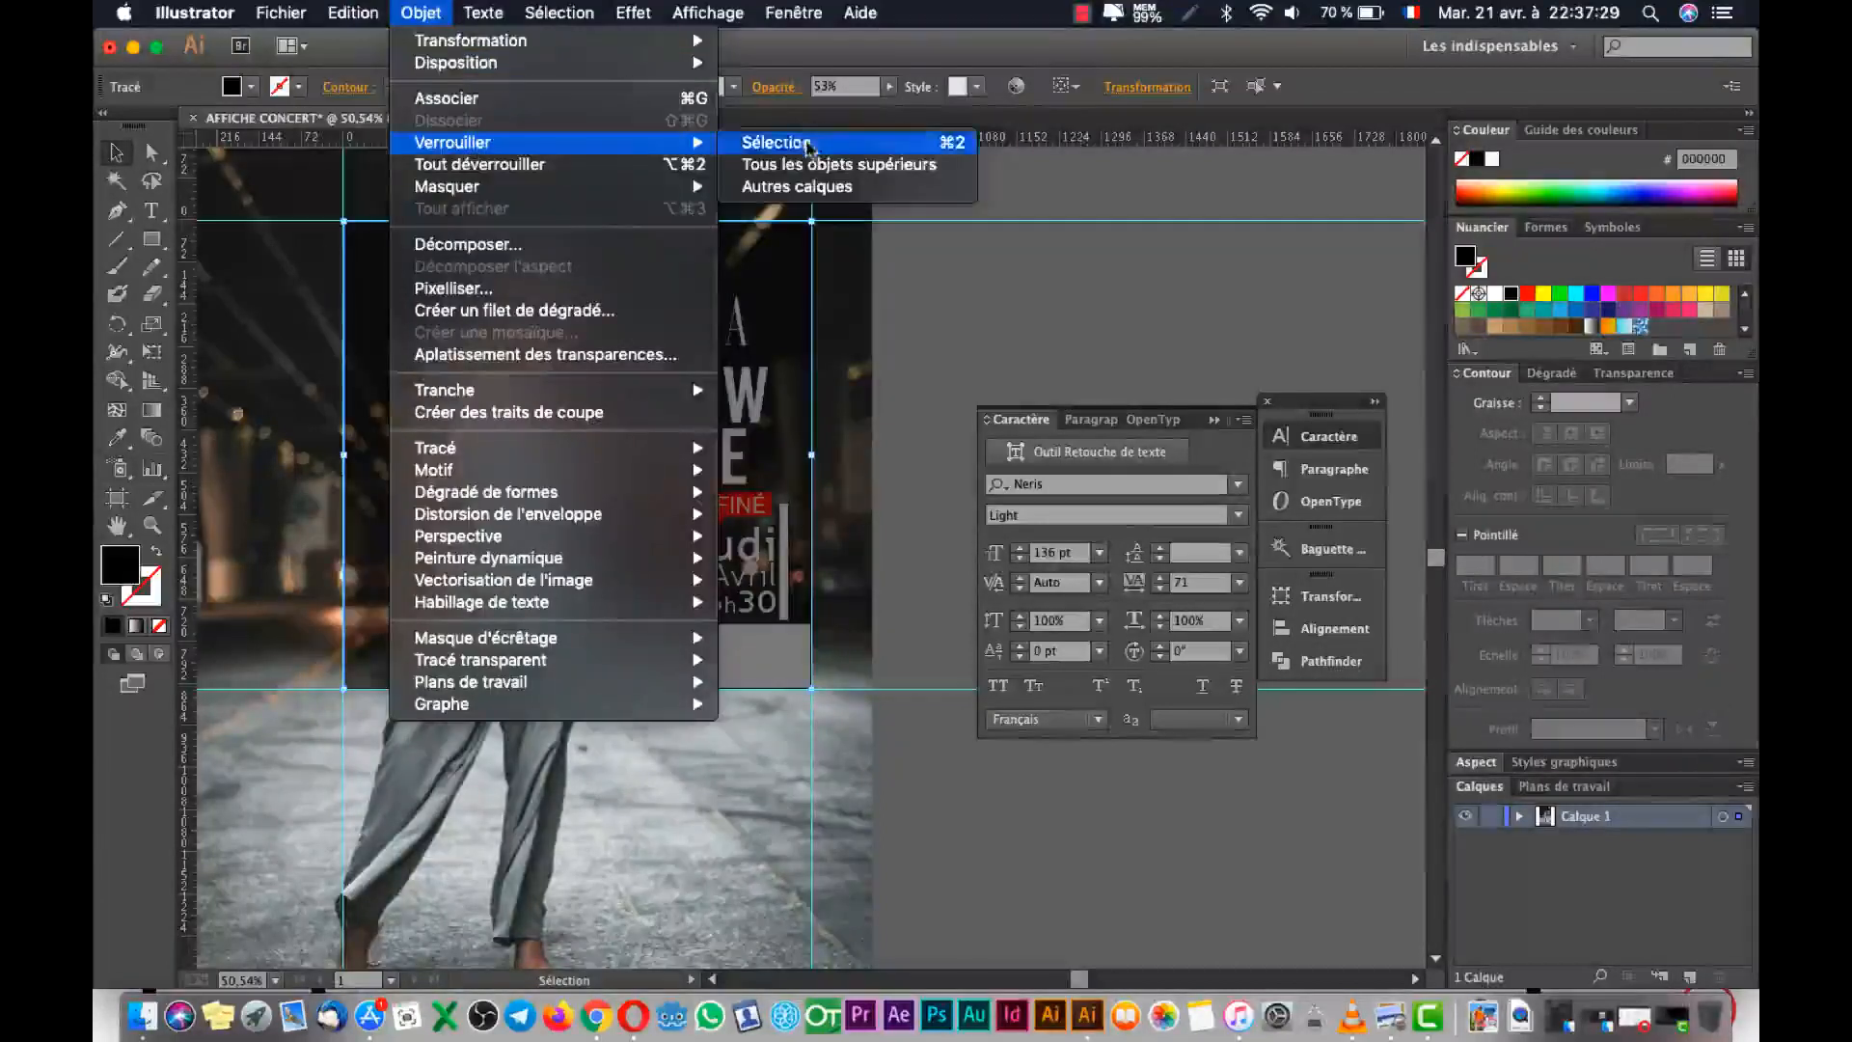
pyautogui.click(777, 142)
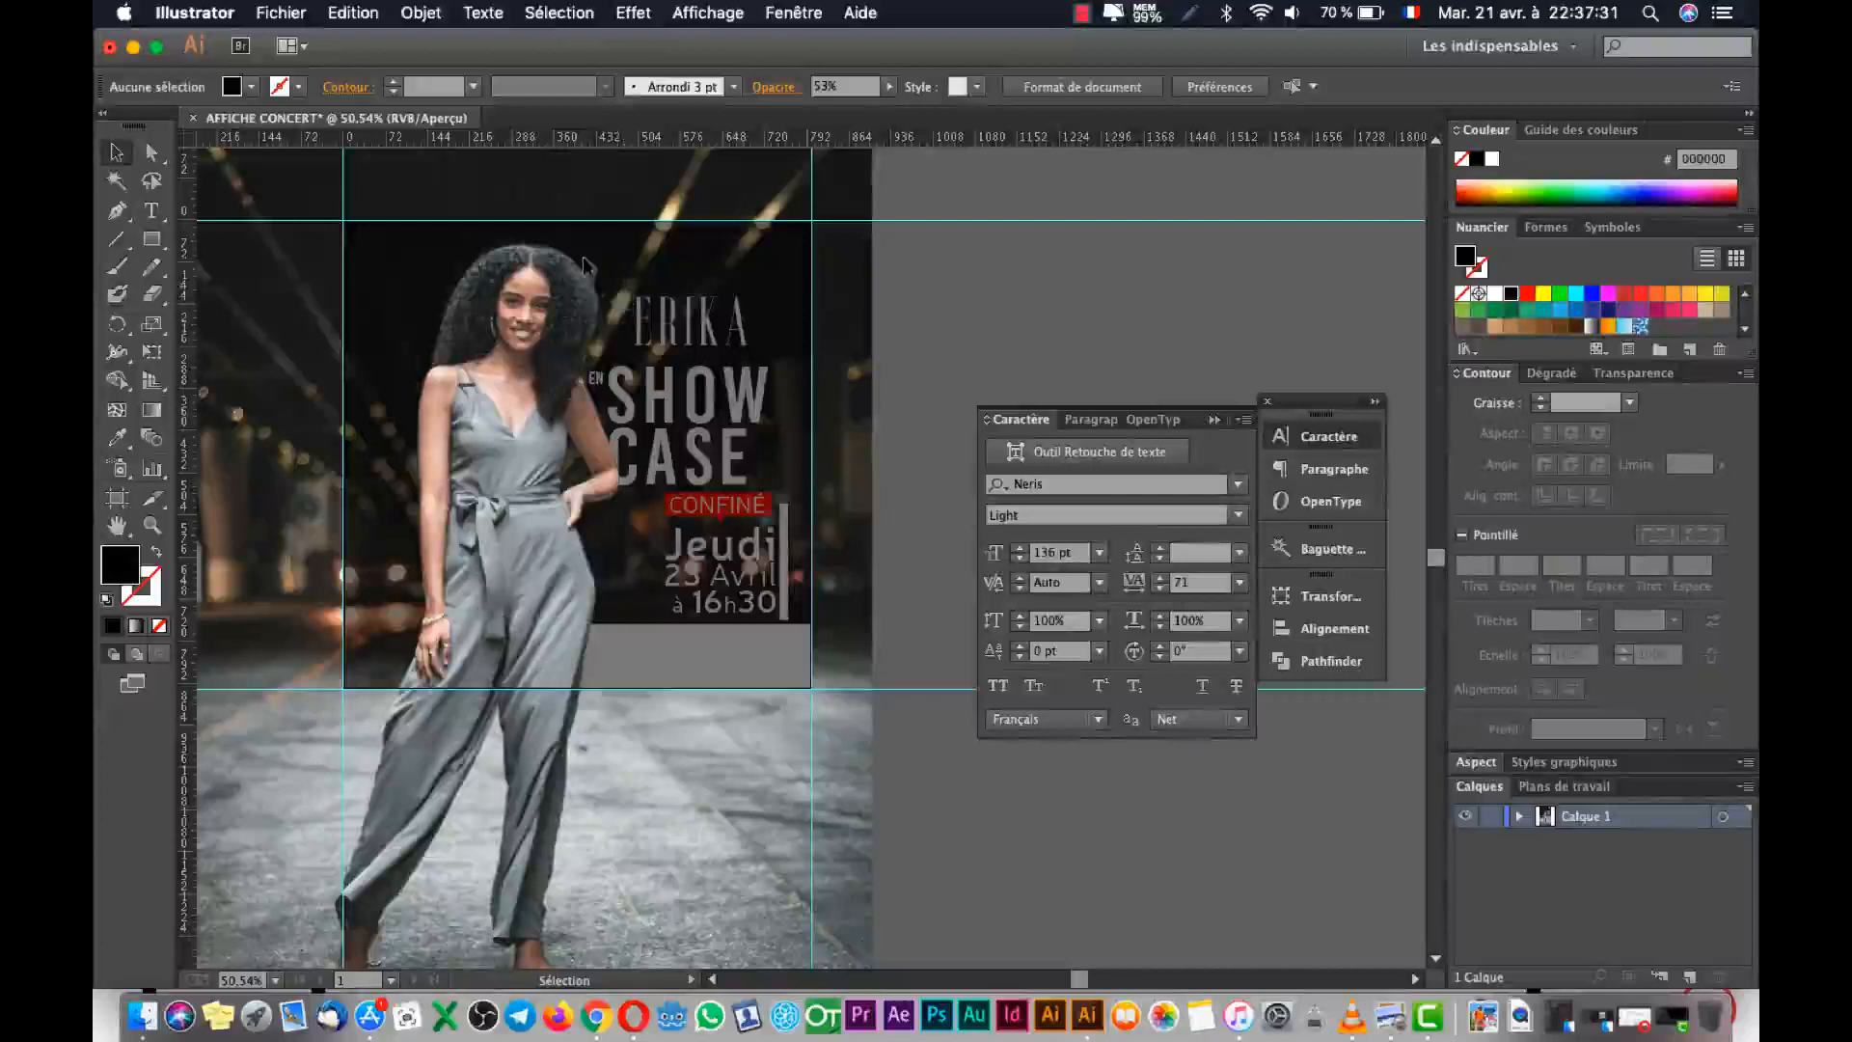
# Bring the poster's title texts, including the small EN, the CONFINÉ label, the date lines and the vertical bar to the front.
pyautogui.moveTo(841, 588); pyautogui.dragTo(656, 296)
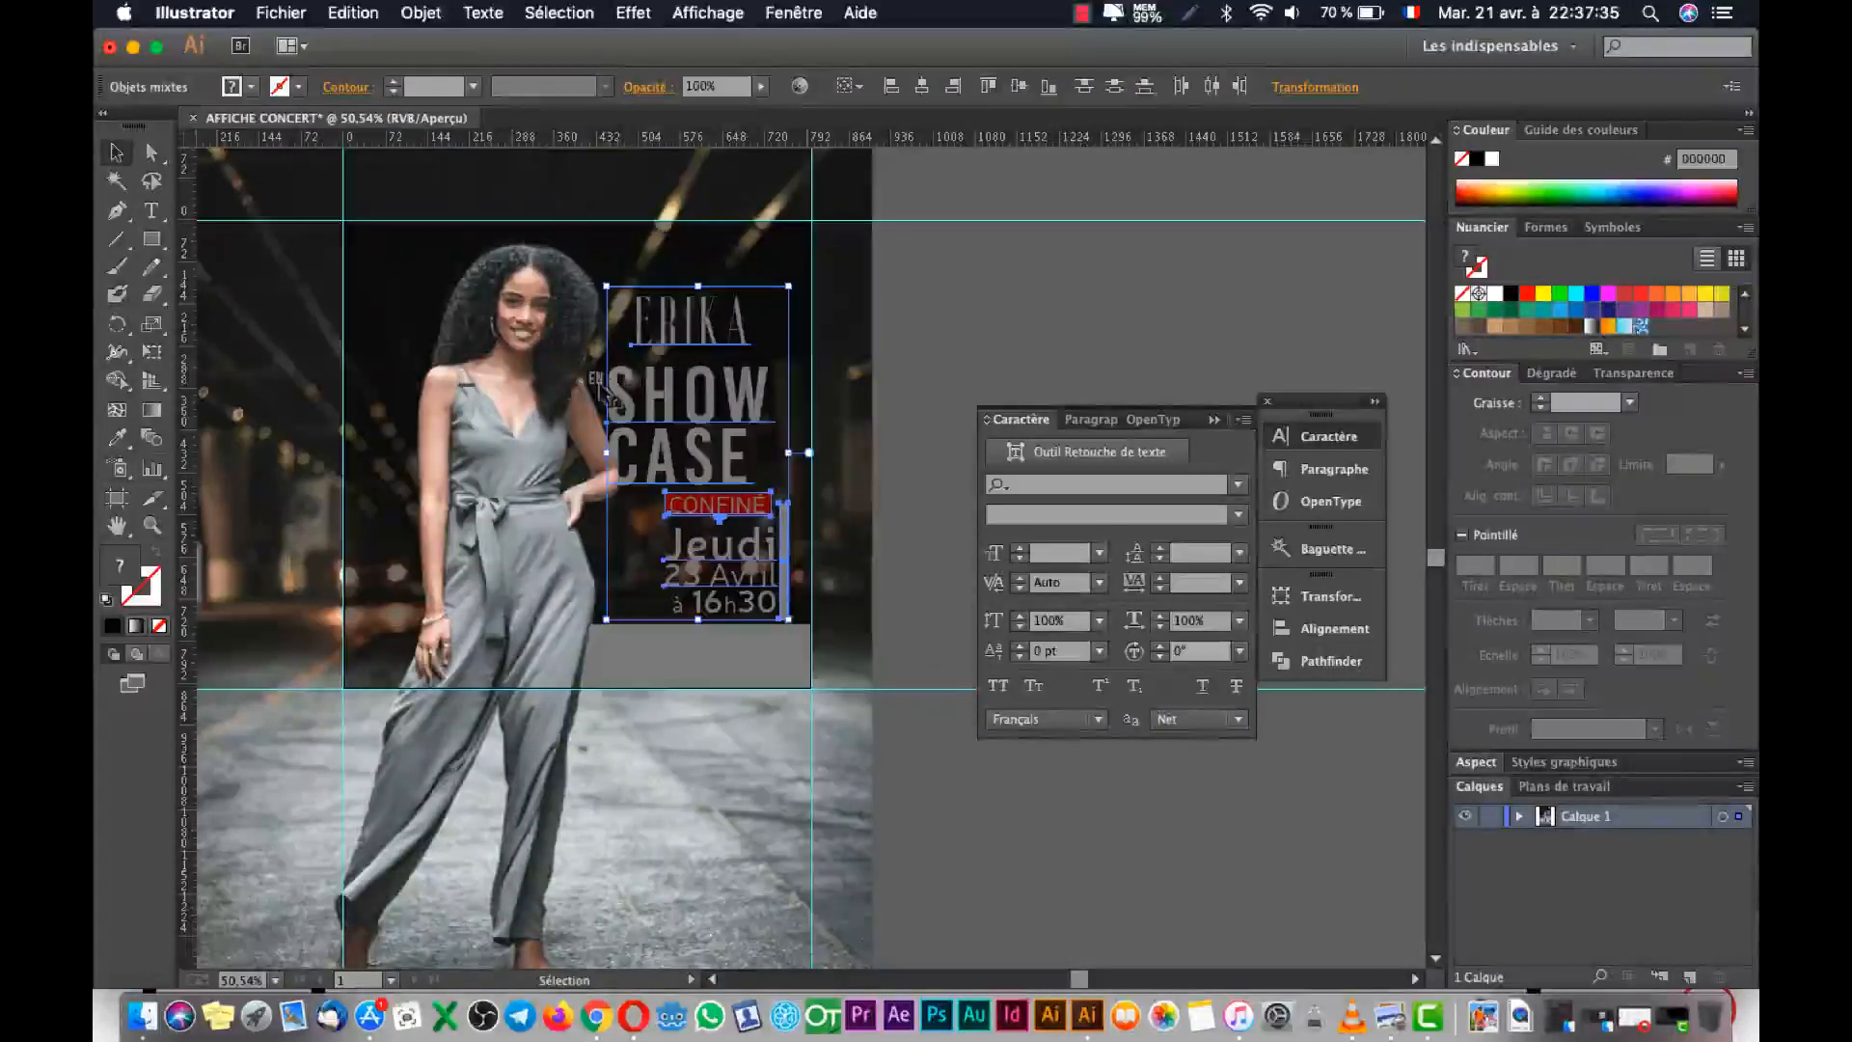
pyautogui.keyDown('shift'); pyautogui.click(597, 380); pyautogui.keyUp('shift')
pyautogui.rightClick(644, 403)
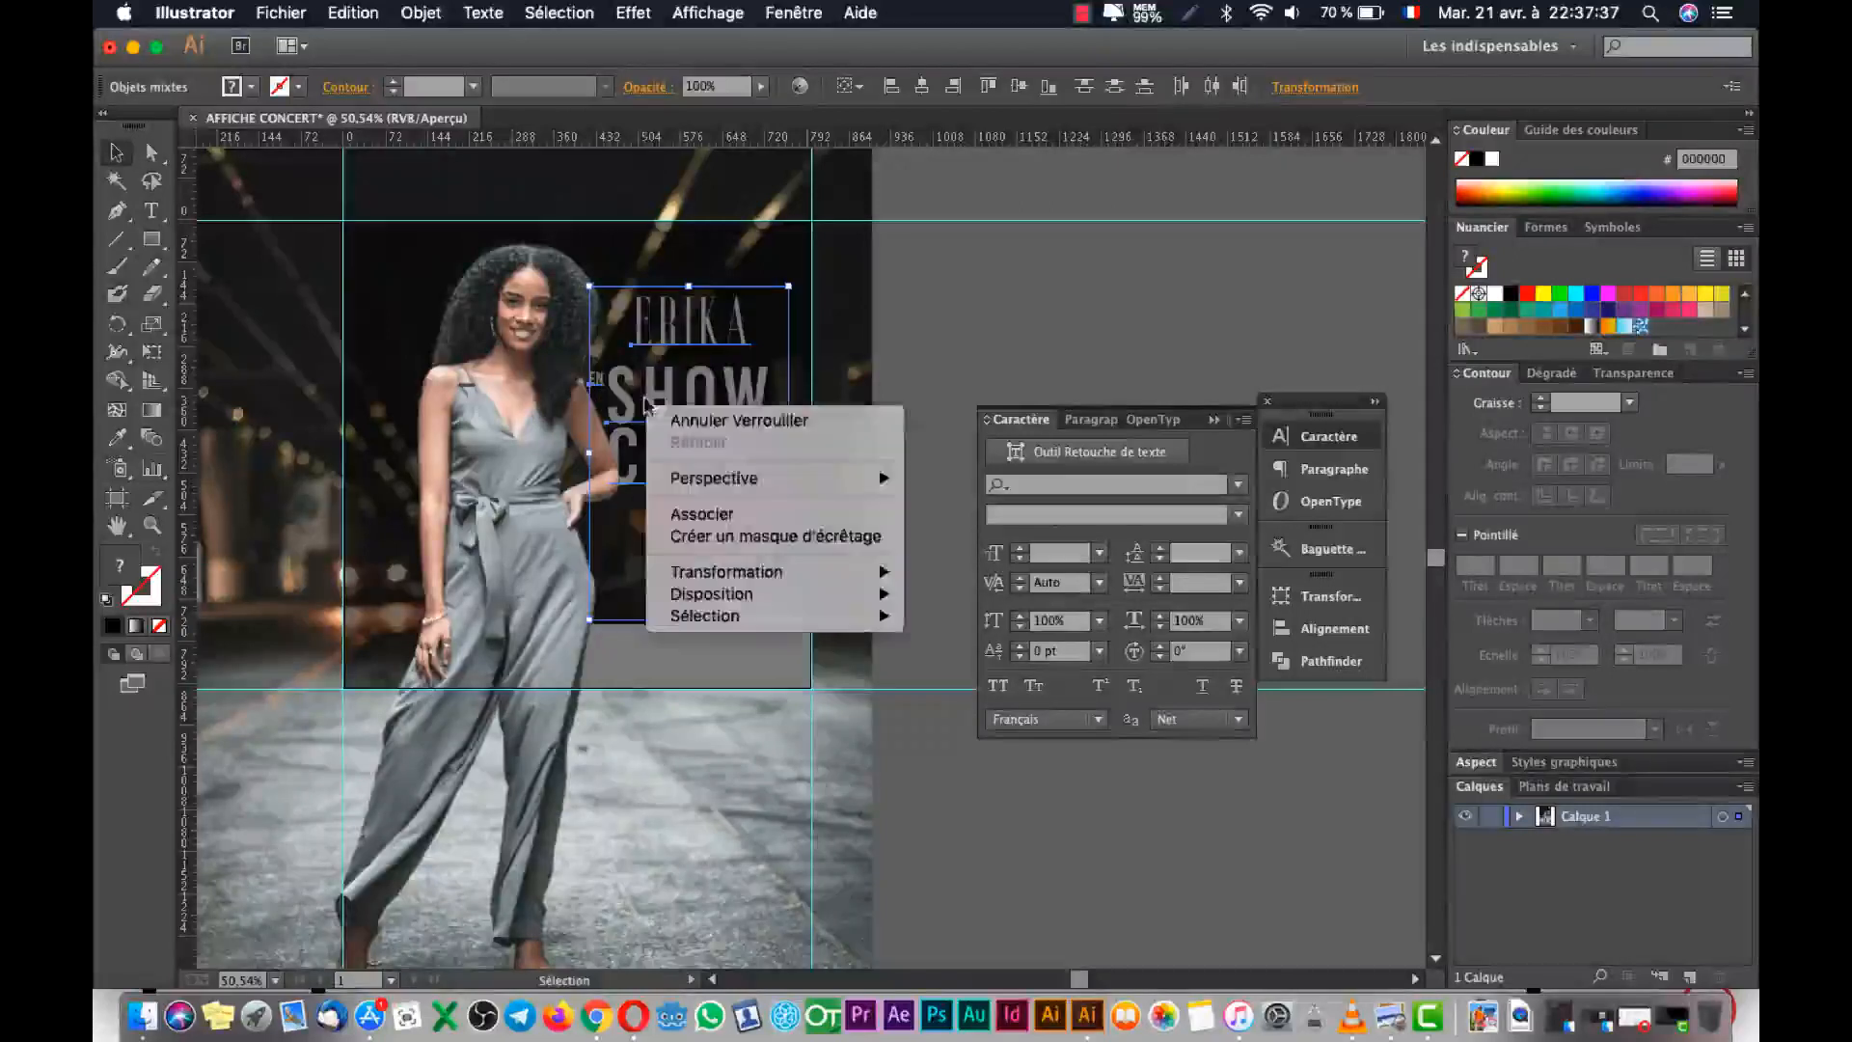
pyautogui.moveTo(757, 593)
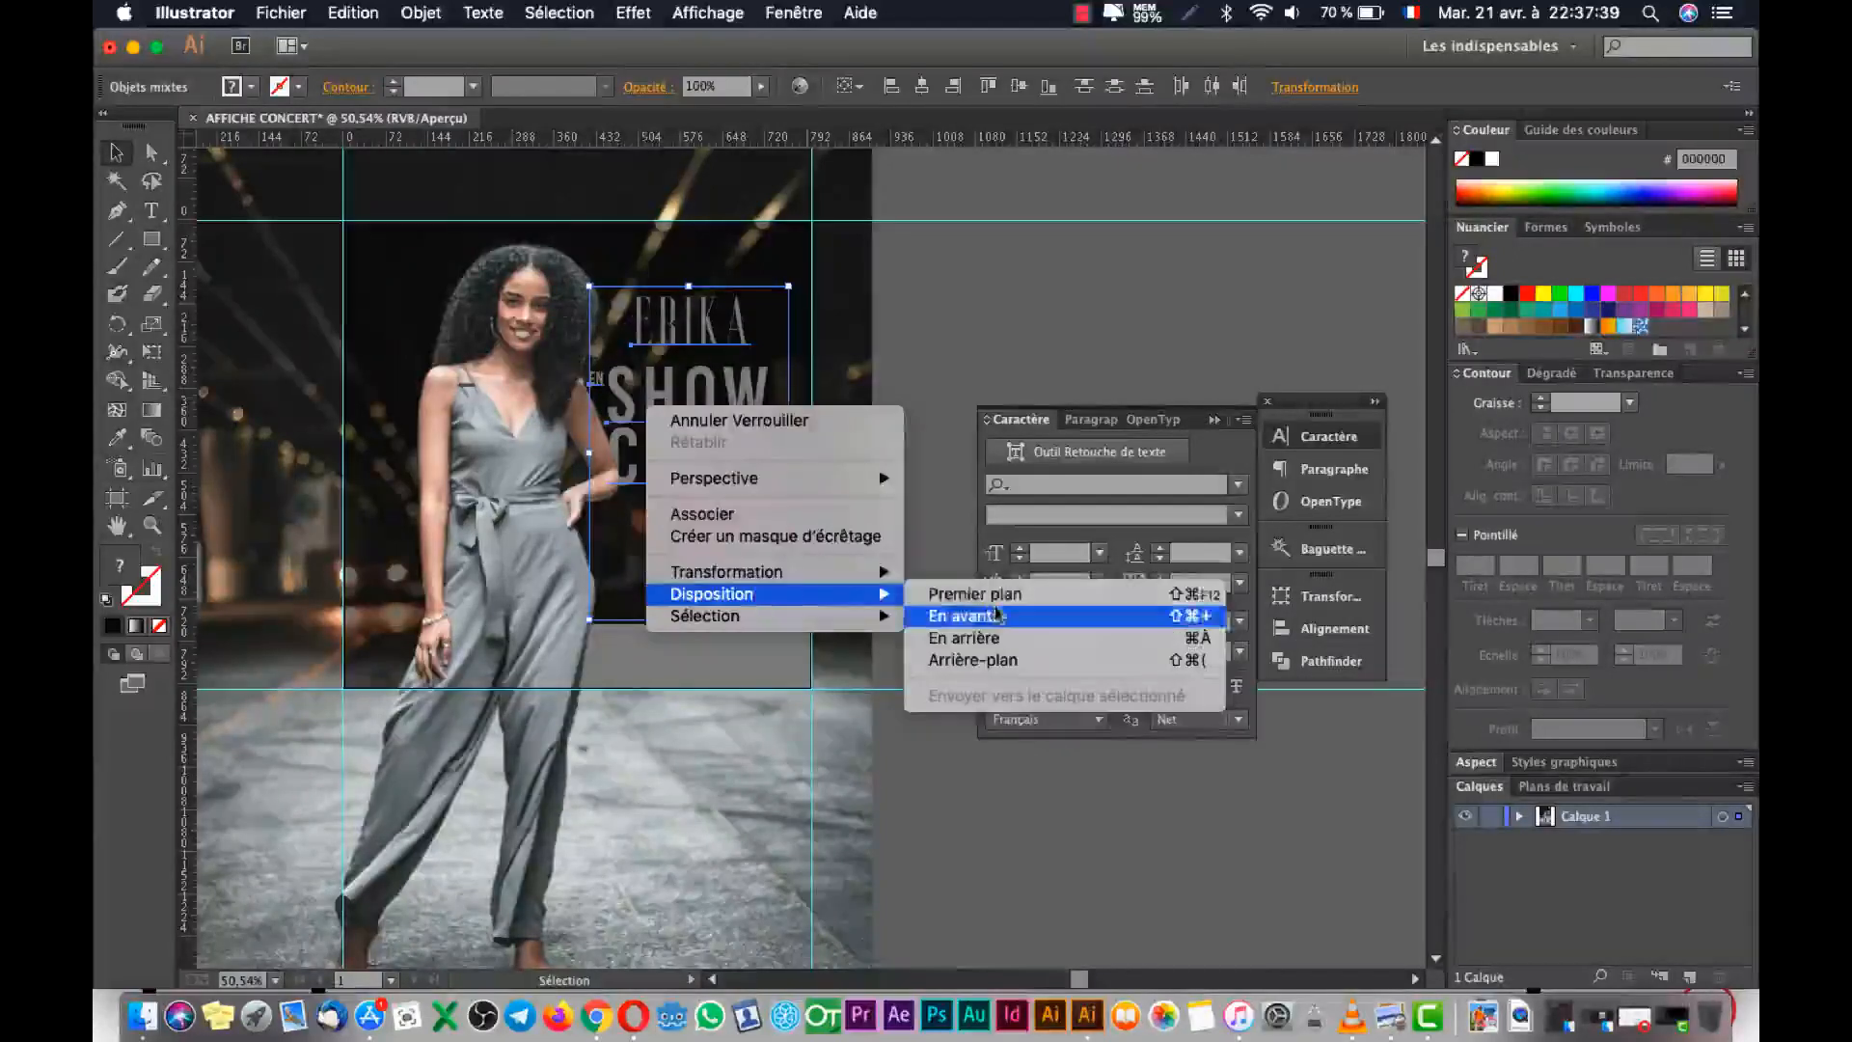
pyautogui.click(998, 595)
pyautogui.click(825, 408)
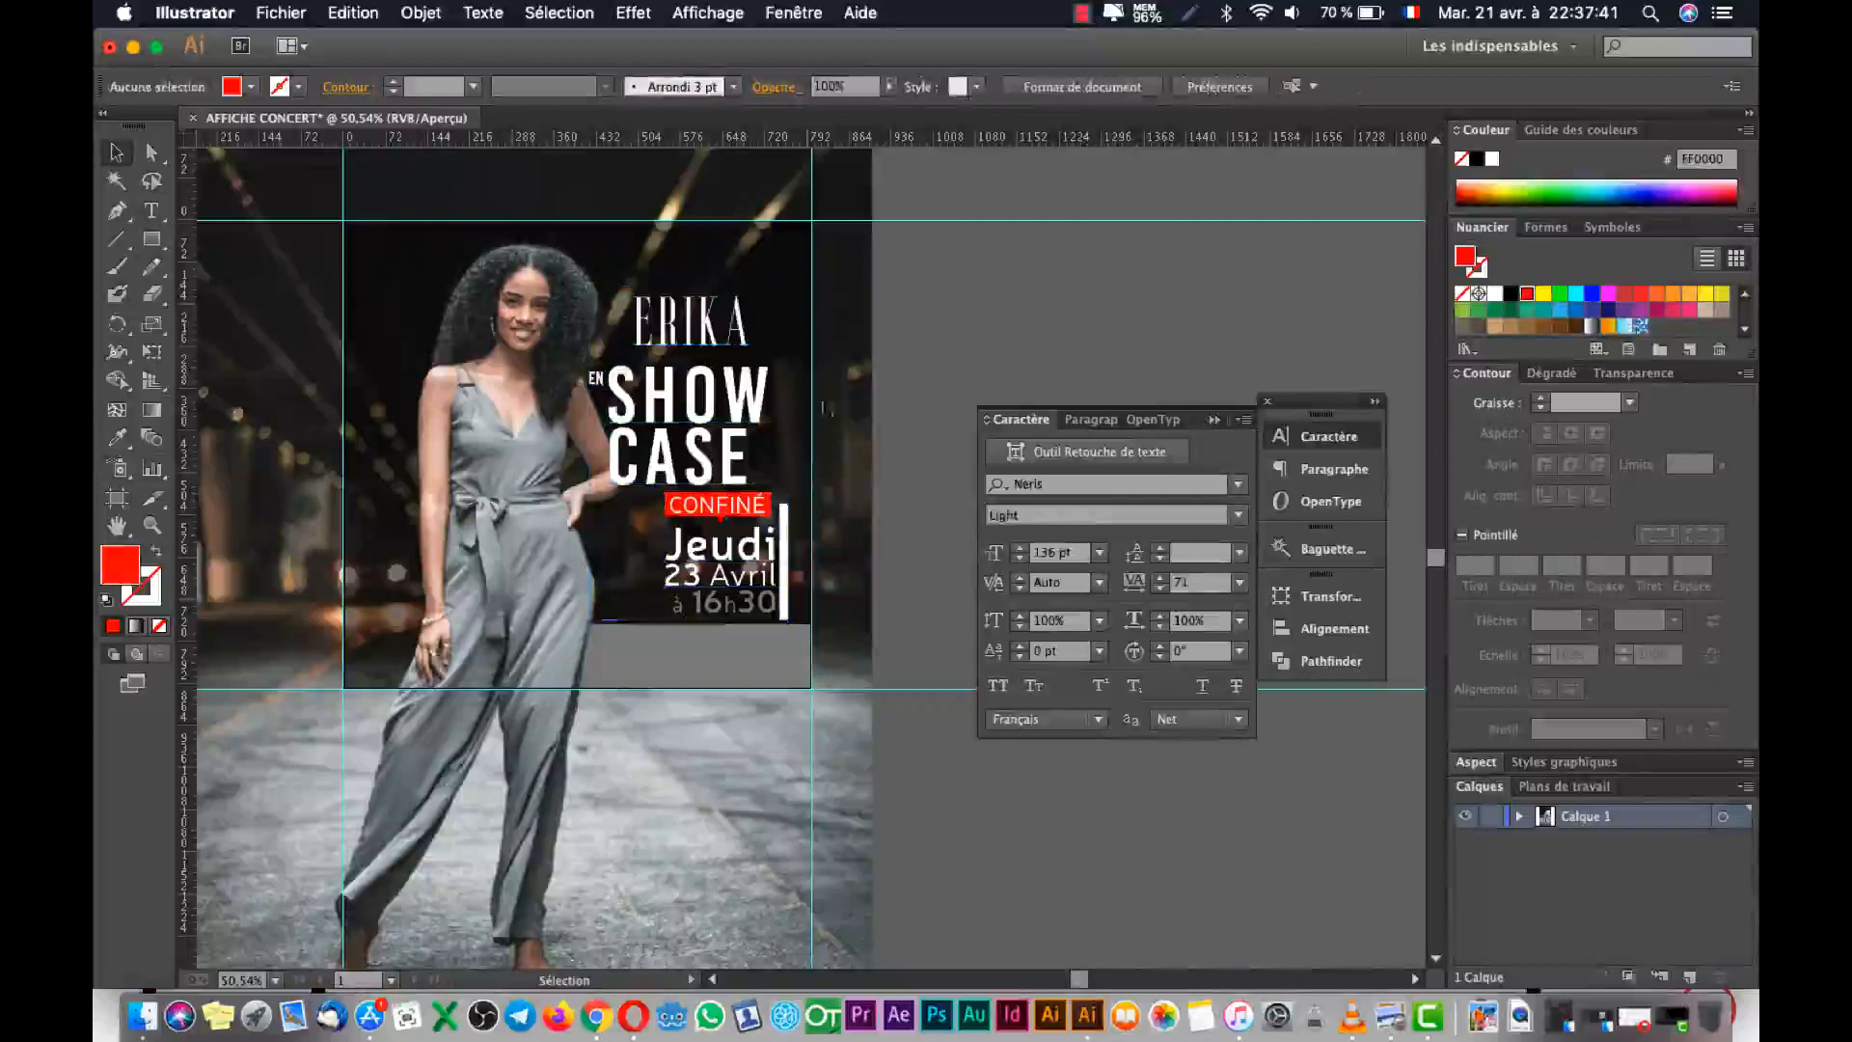
# Bring the "à 16h30" time text to the front, above the dark overlay.
pyautogui.click(743, 604)
pyautogui.rightClick(746, 610)
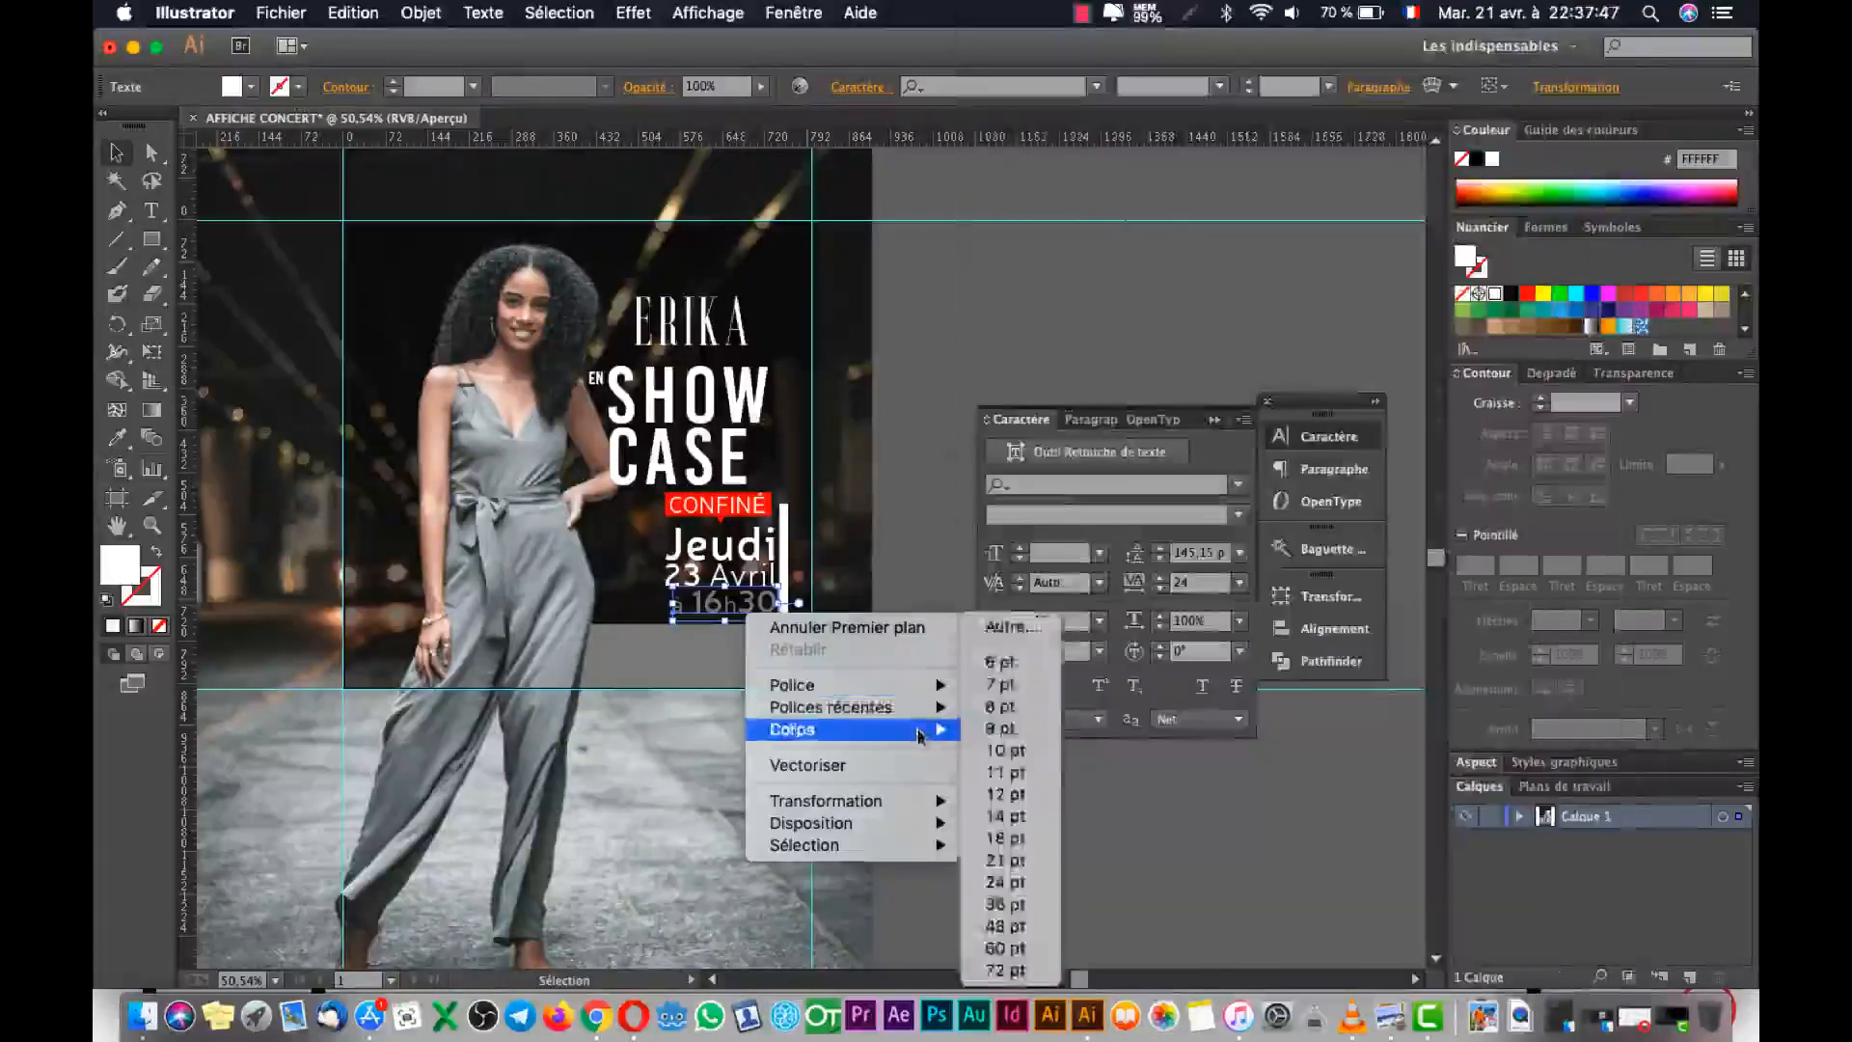
pyautogui.moveTo(903, 825)
pyautogui.click(1022, 826)
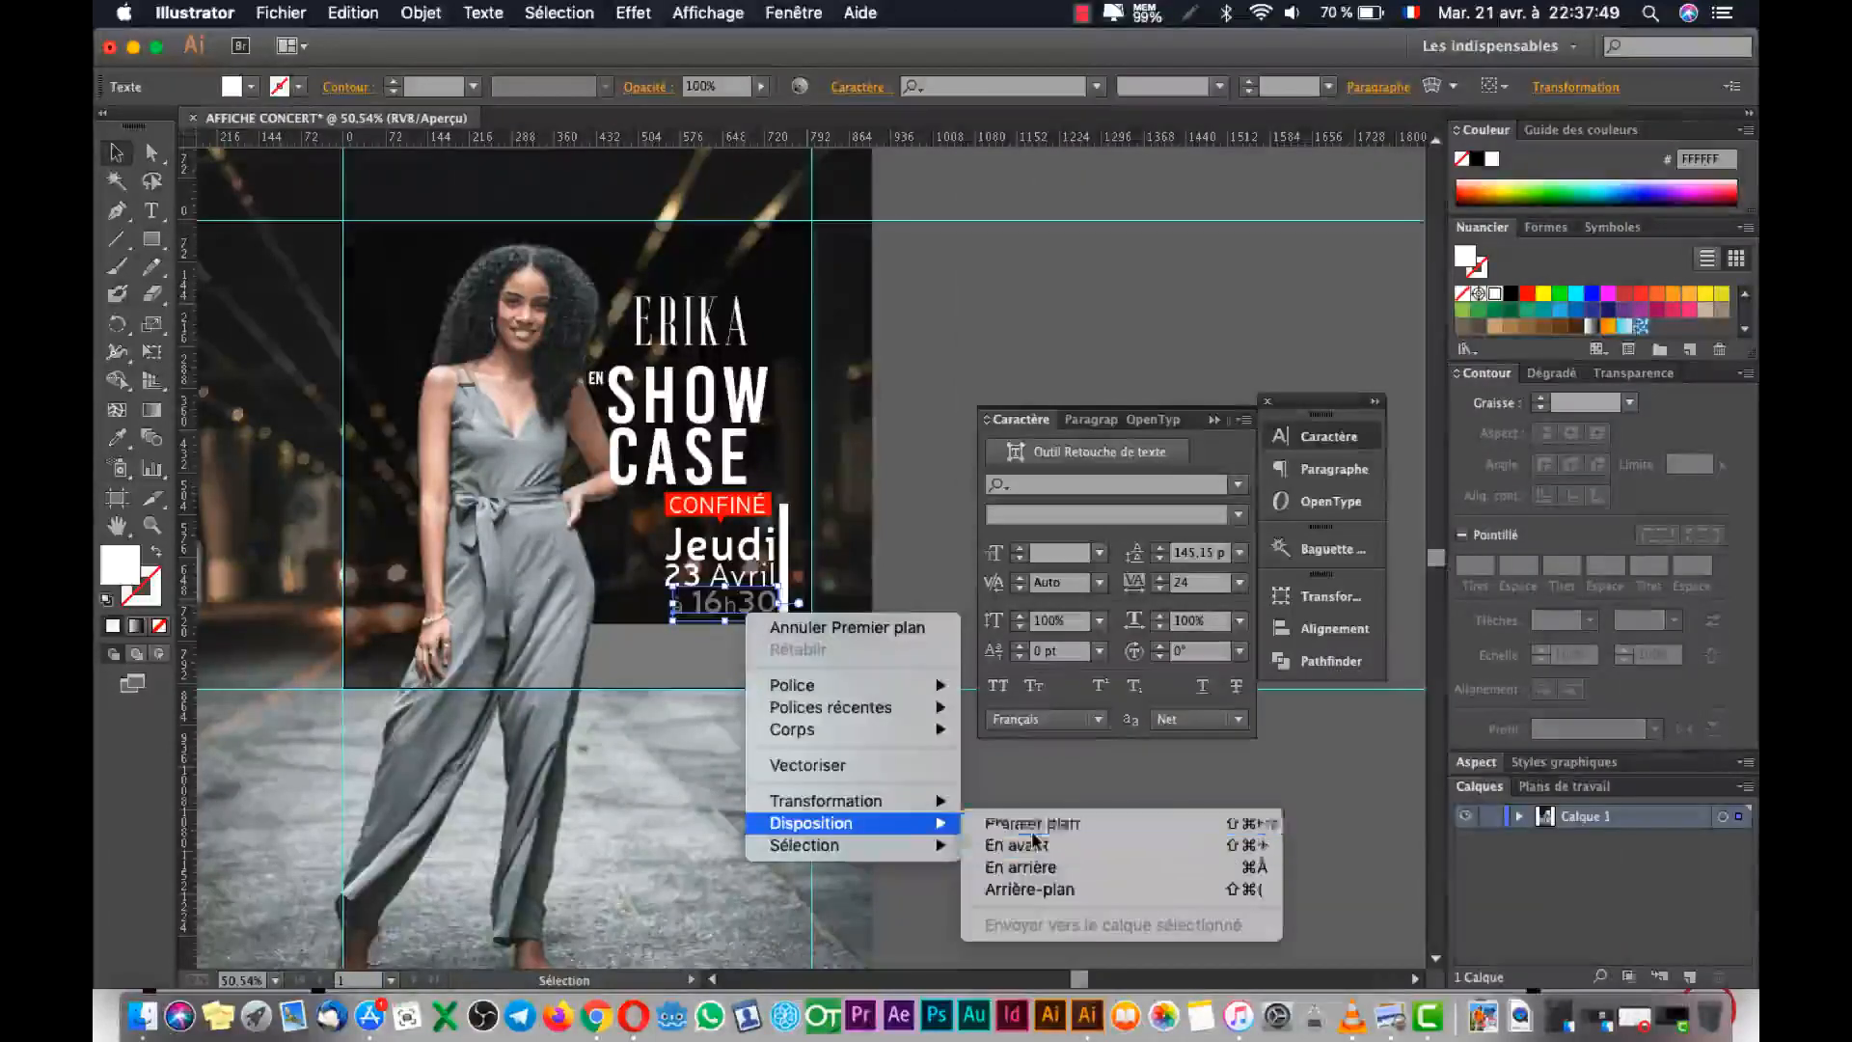
# Bring the rectangle below the time text to the front so it stands above the overlay.
pyautogui.click(677, 675)
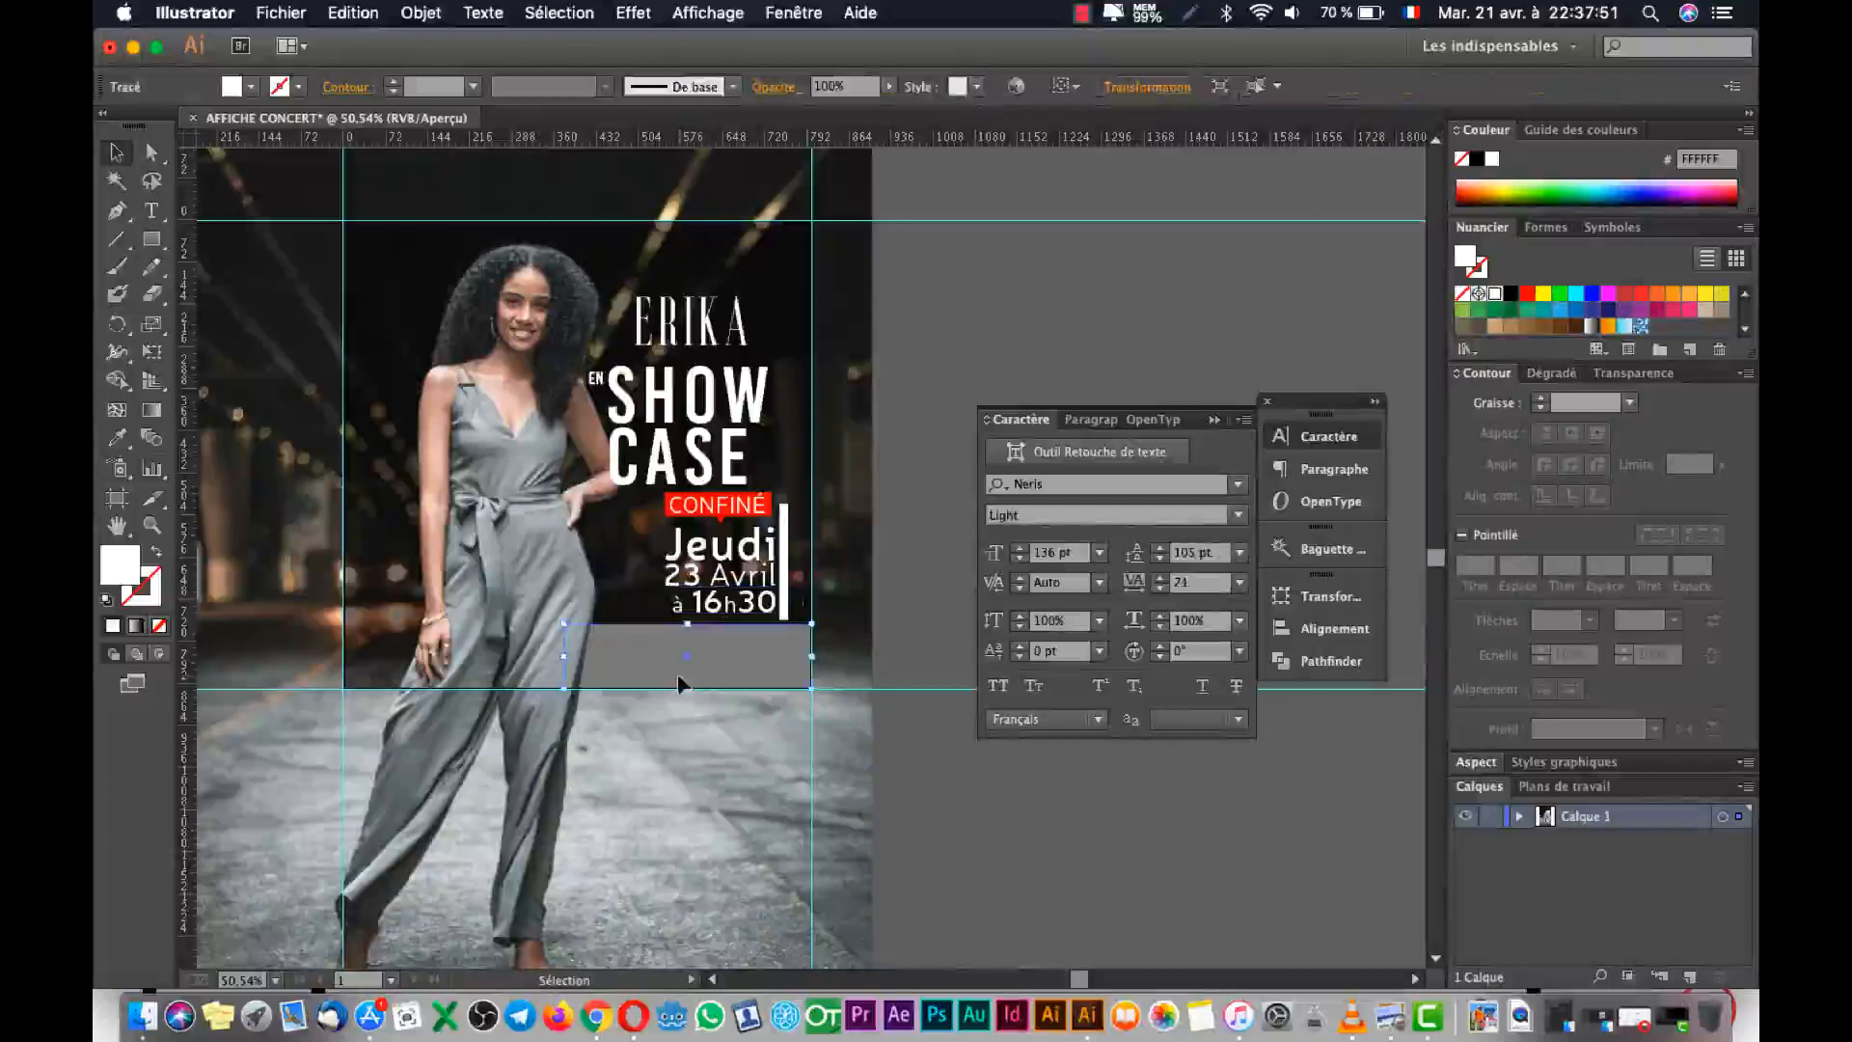
pyautogui.rightClick(660, 664)
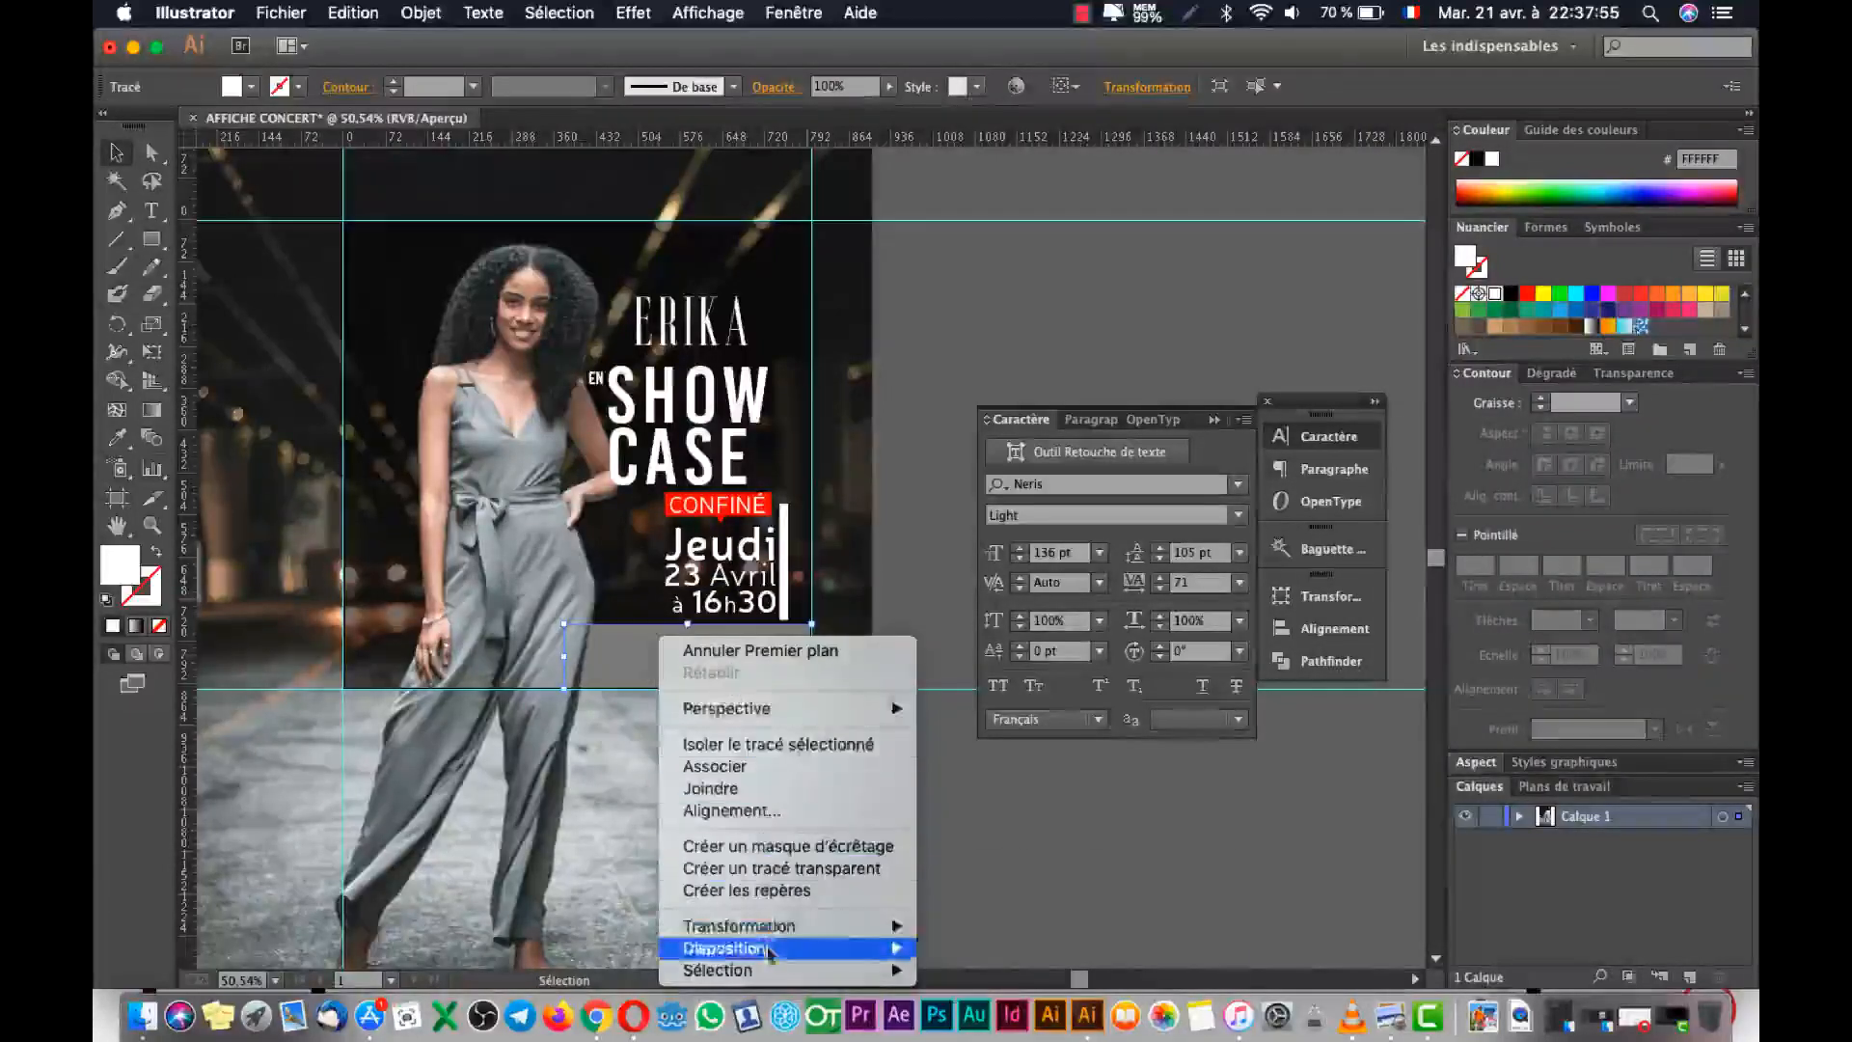
pyautogui.moveTo(785, 931)
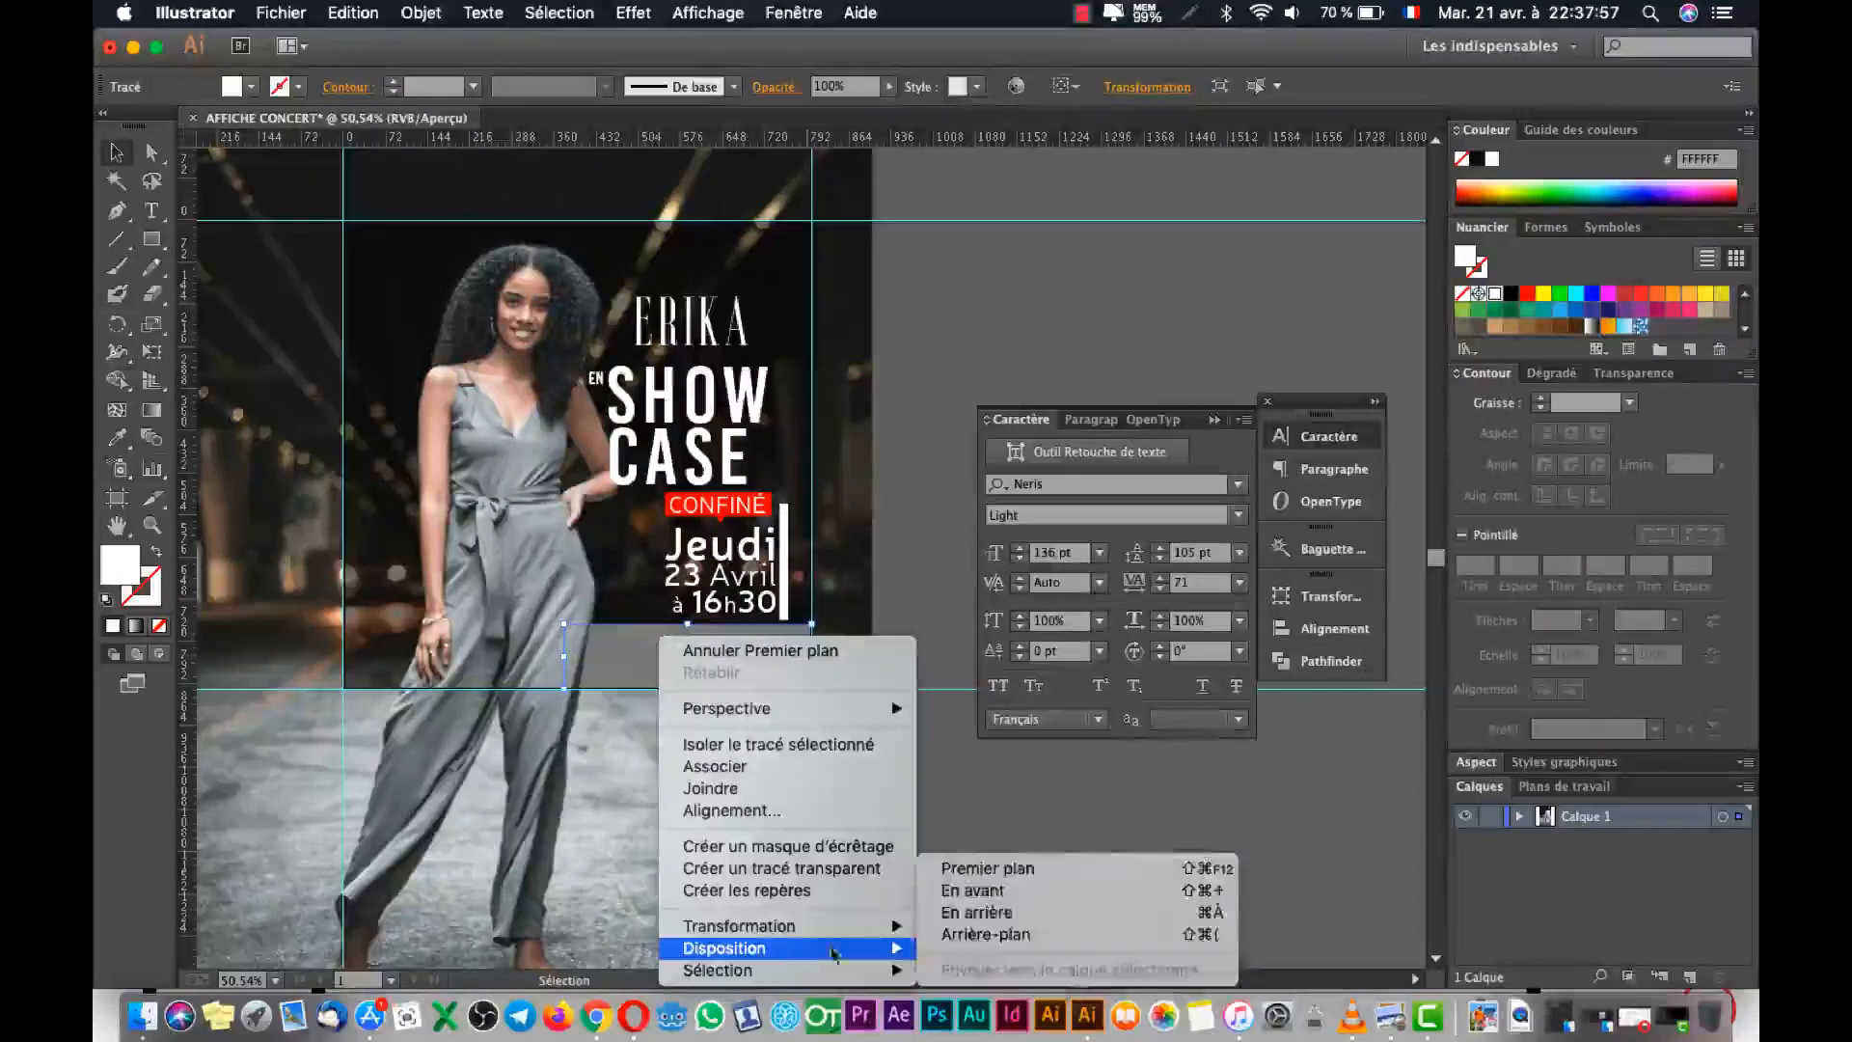
pyautogui.click(1061, 880)
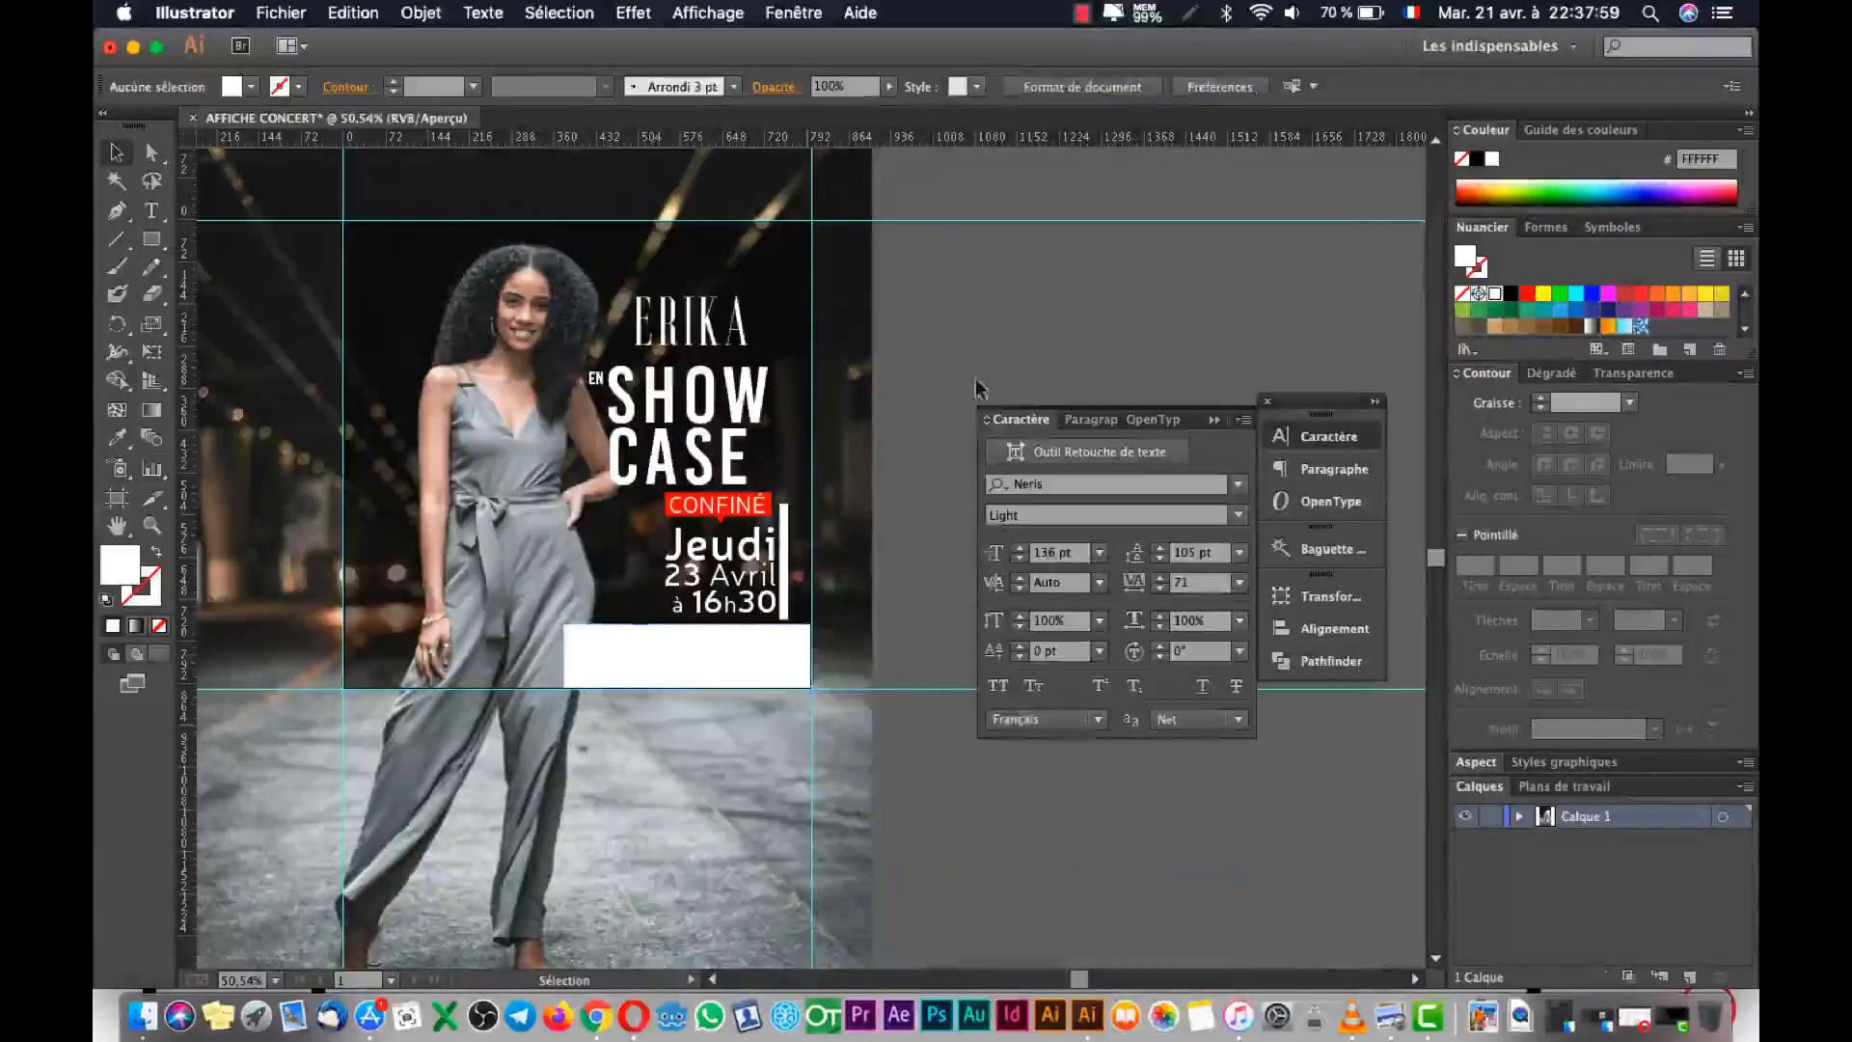
# Cut the woman's clipped photo and paste it in front of the white rectangle, leaving nothing selected.
pyautogui.click(536, 529)
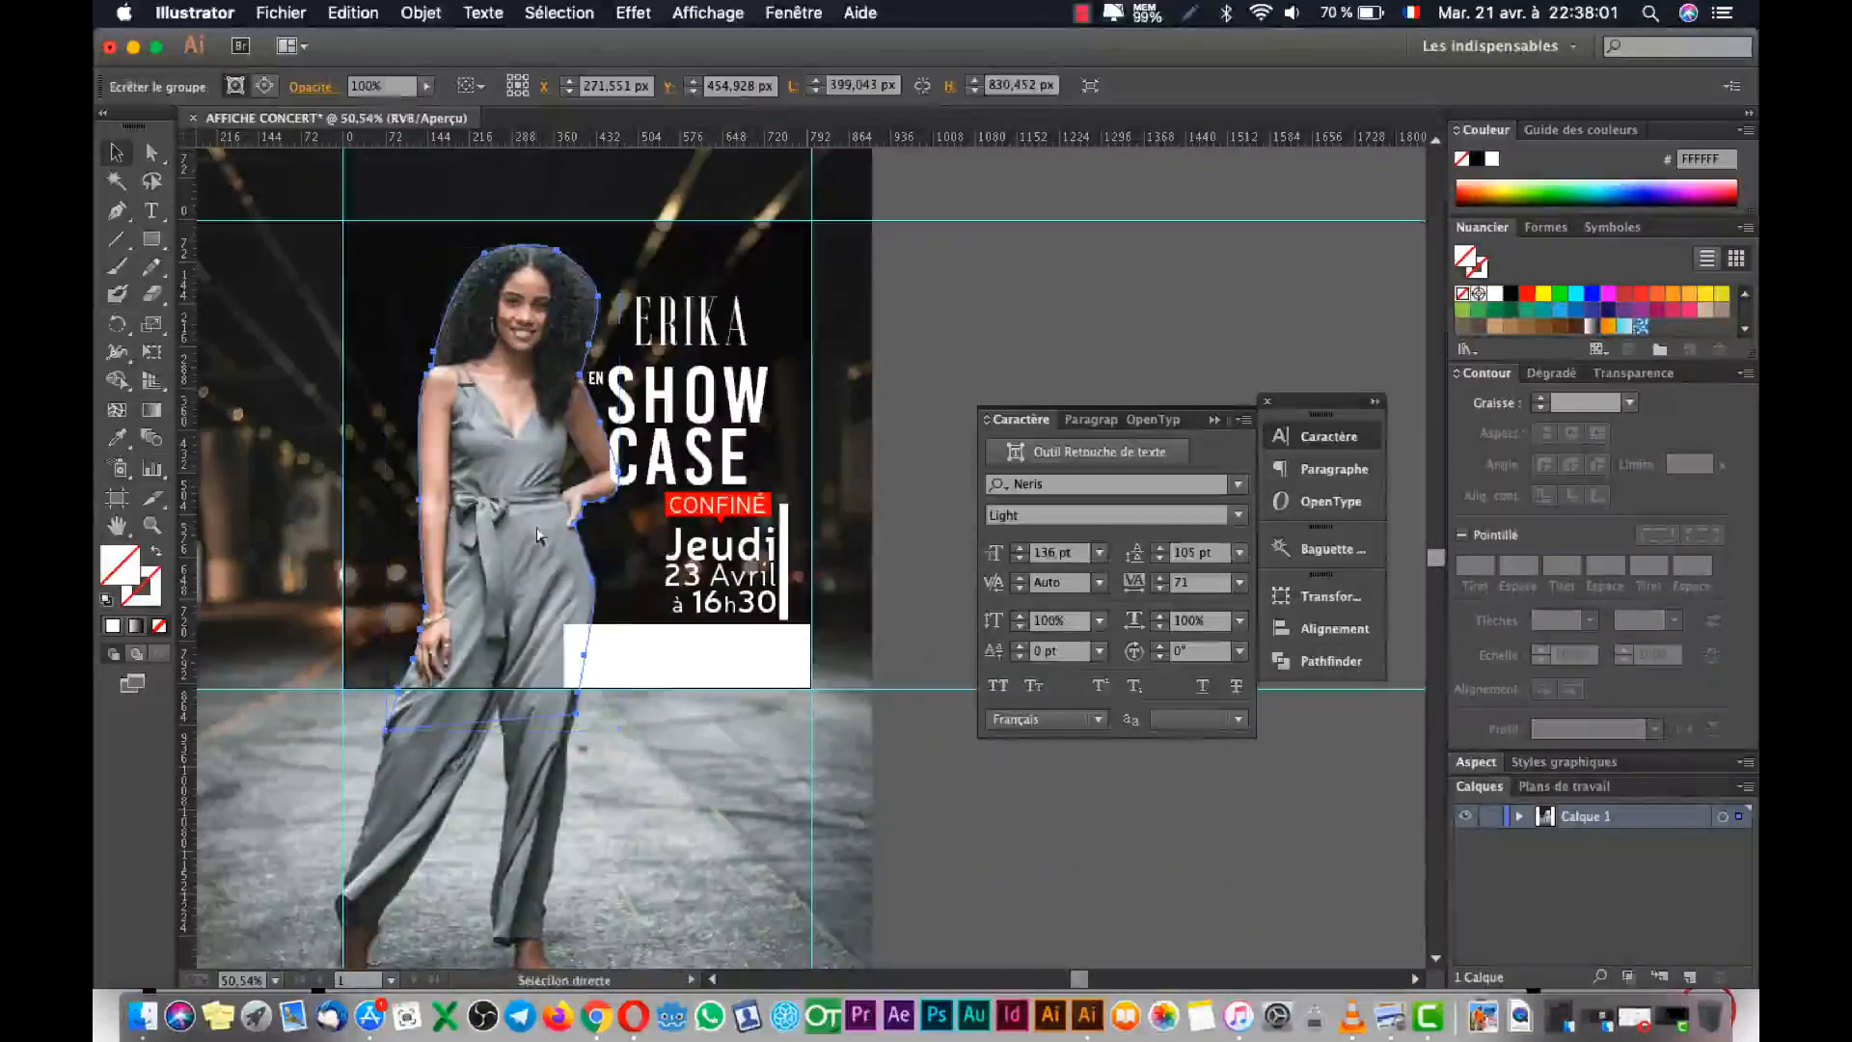
pyautogui.press('Delete')
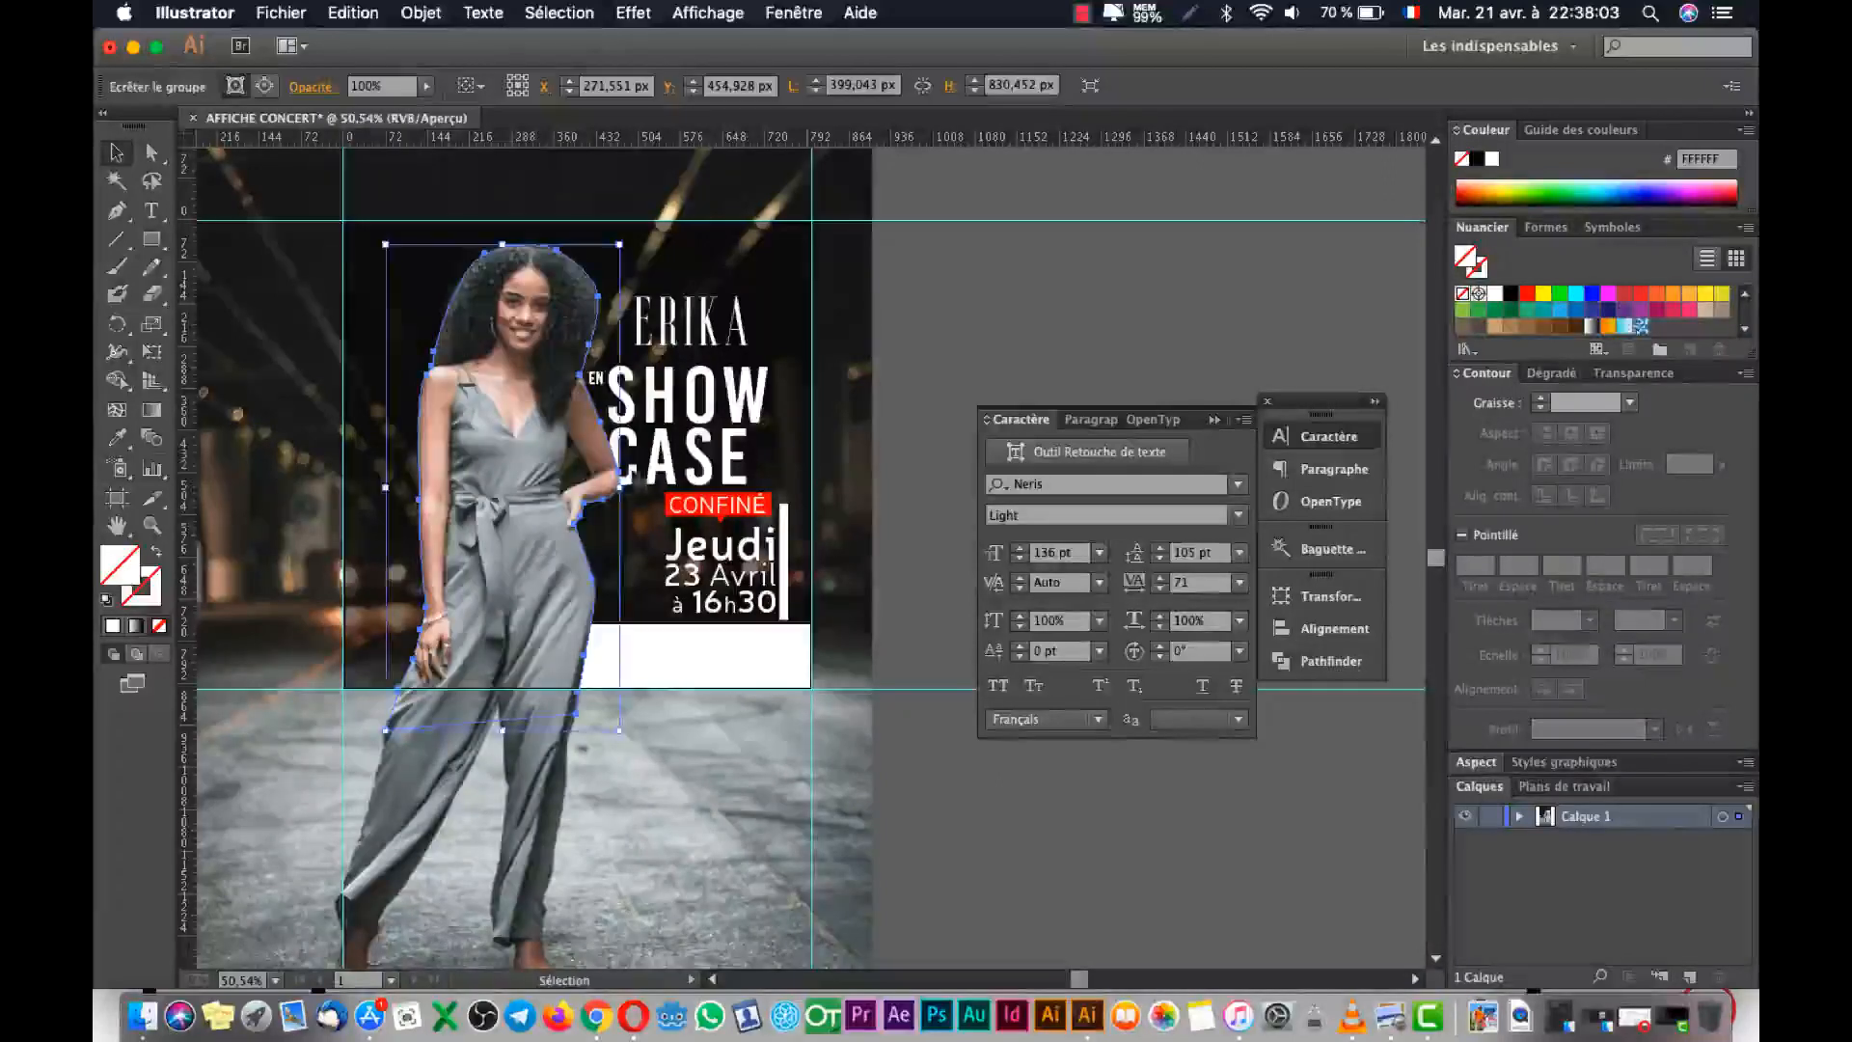
pyautogui.click(932, 604)
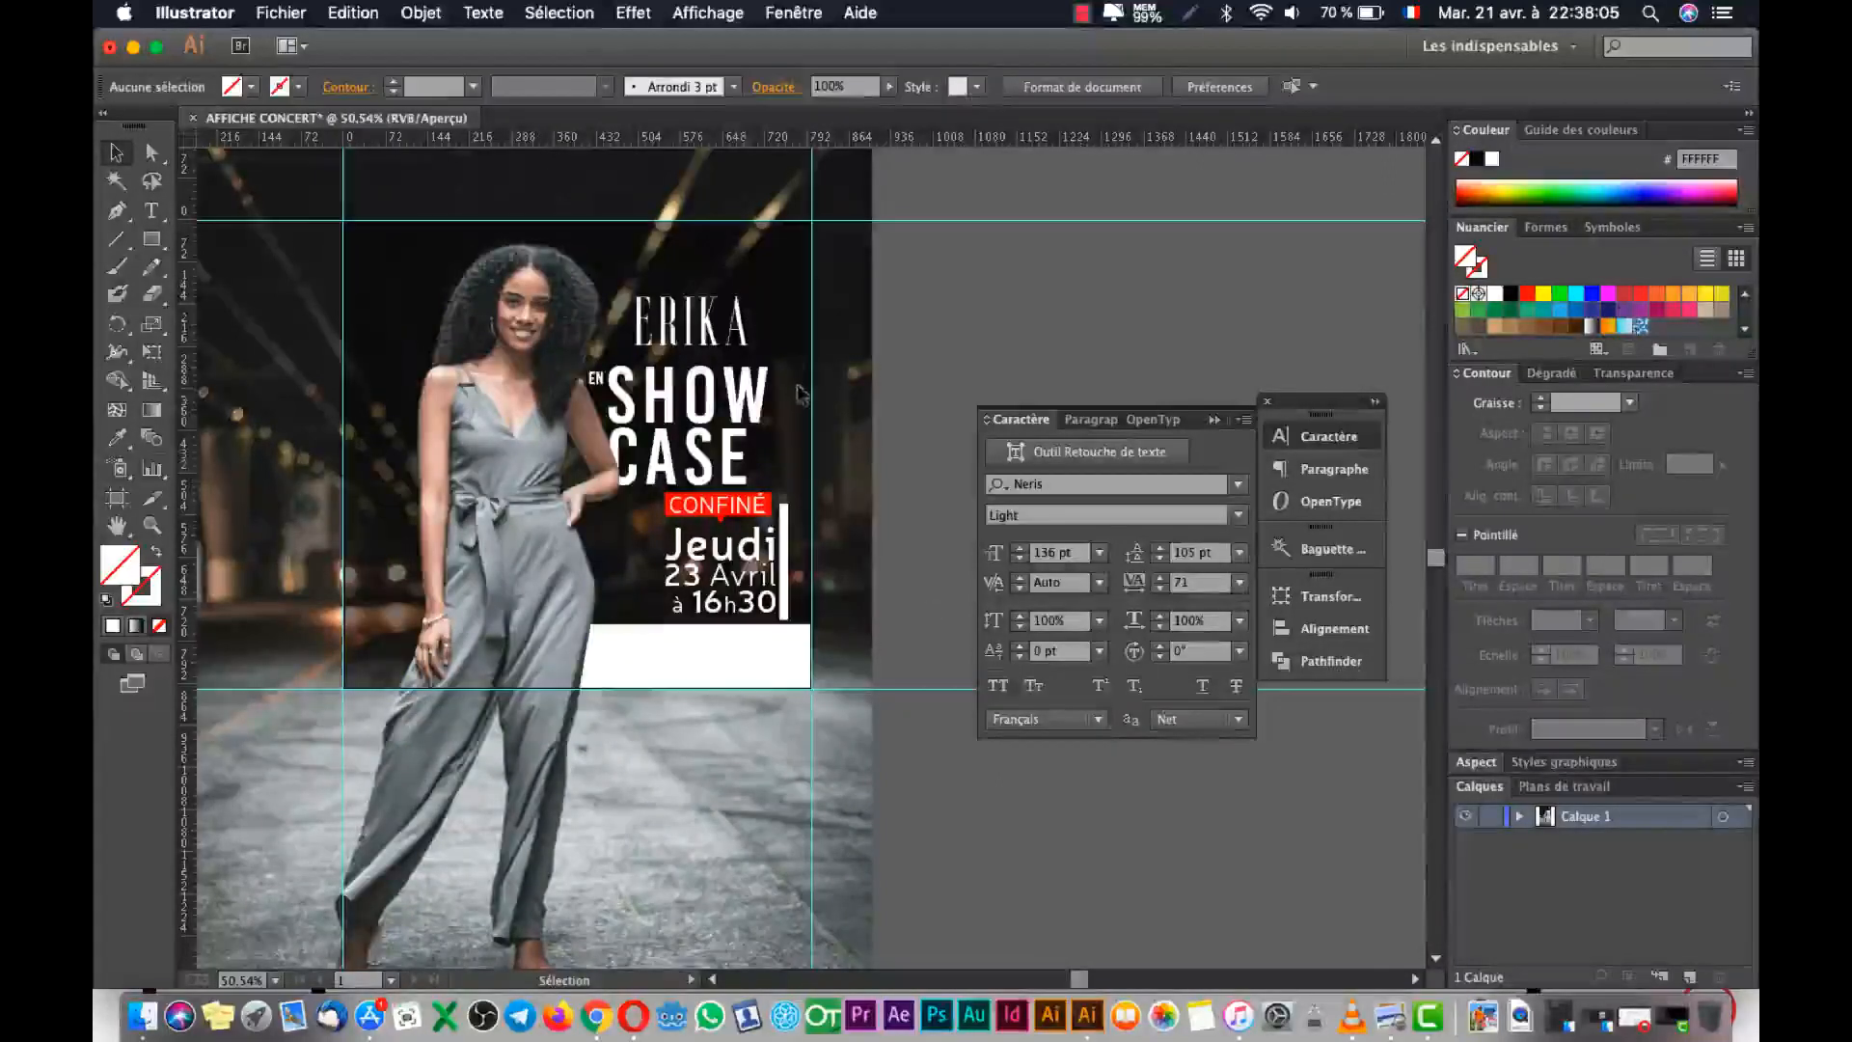
# Check the reference poster in Preview, return to Illustrator, collapse the Character panel and move the floating panel group clear of the empty canvas.
pyautogui.scroll(2, 704, 429)
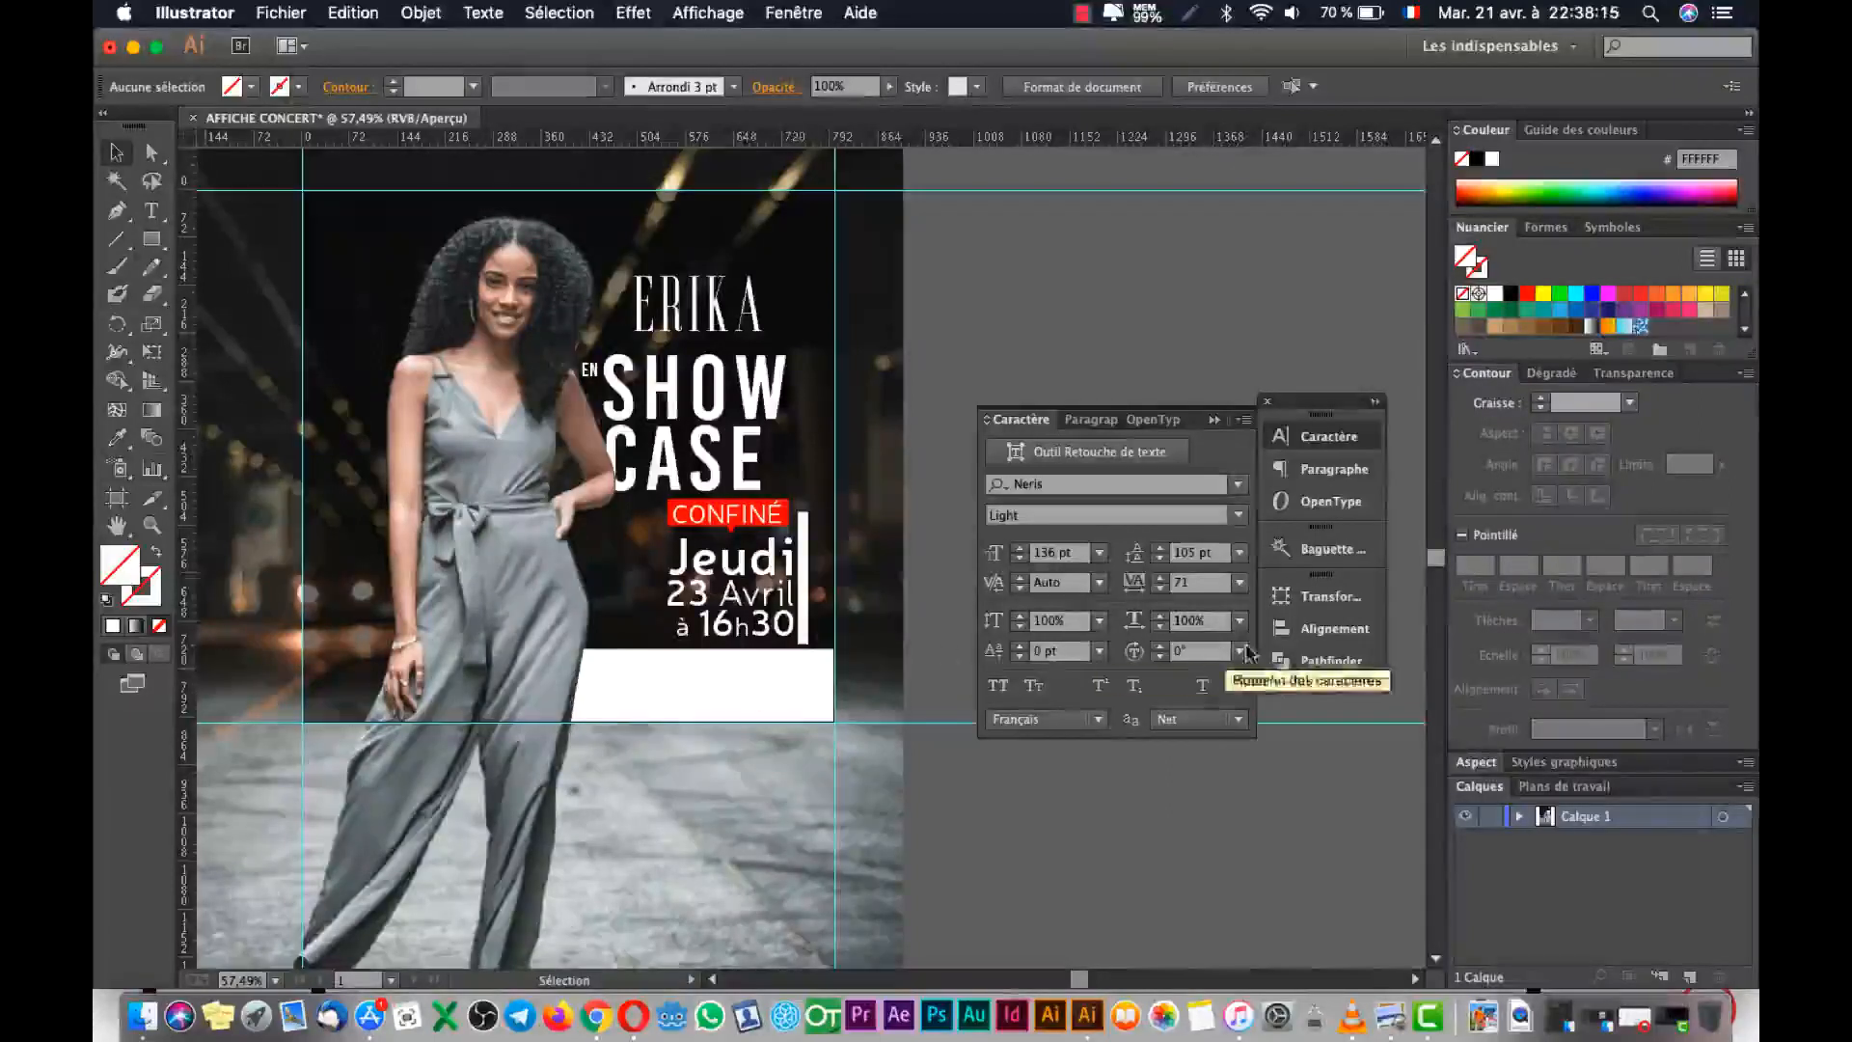
pyautogui.click(1390, 1015)
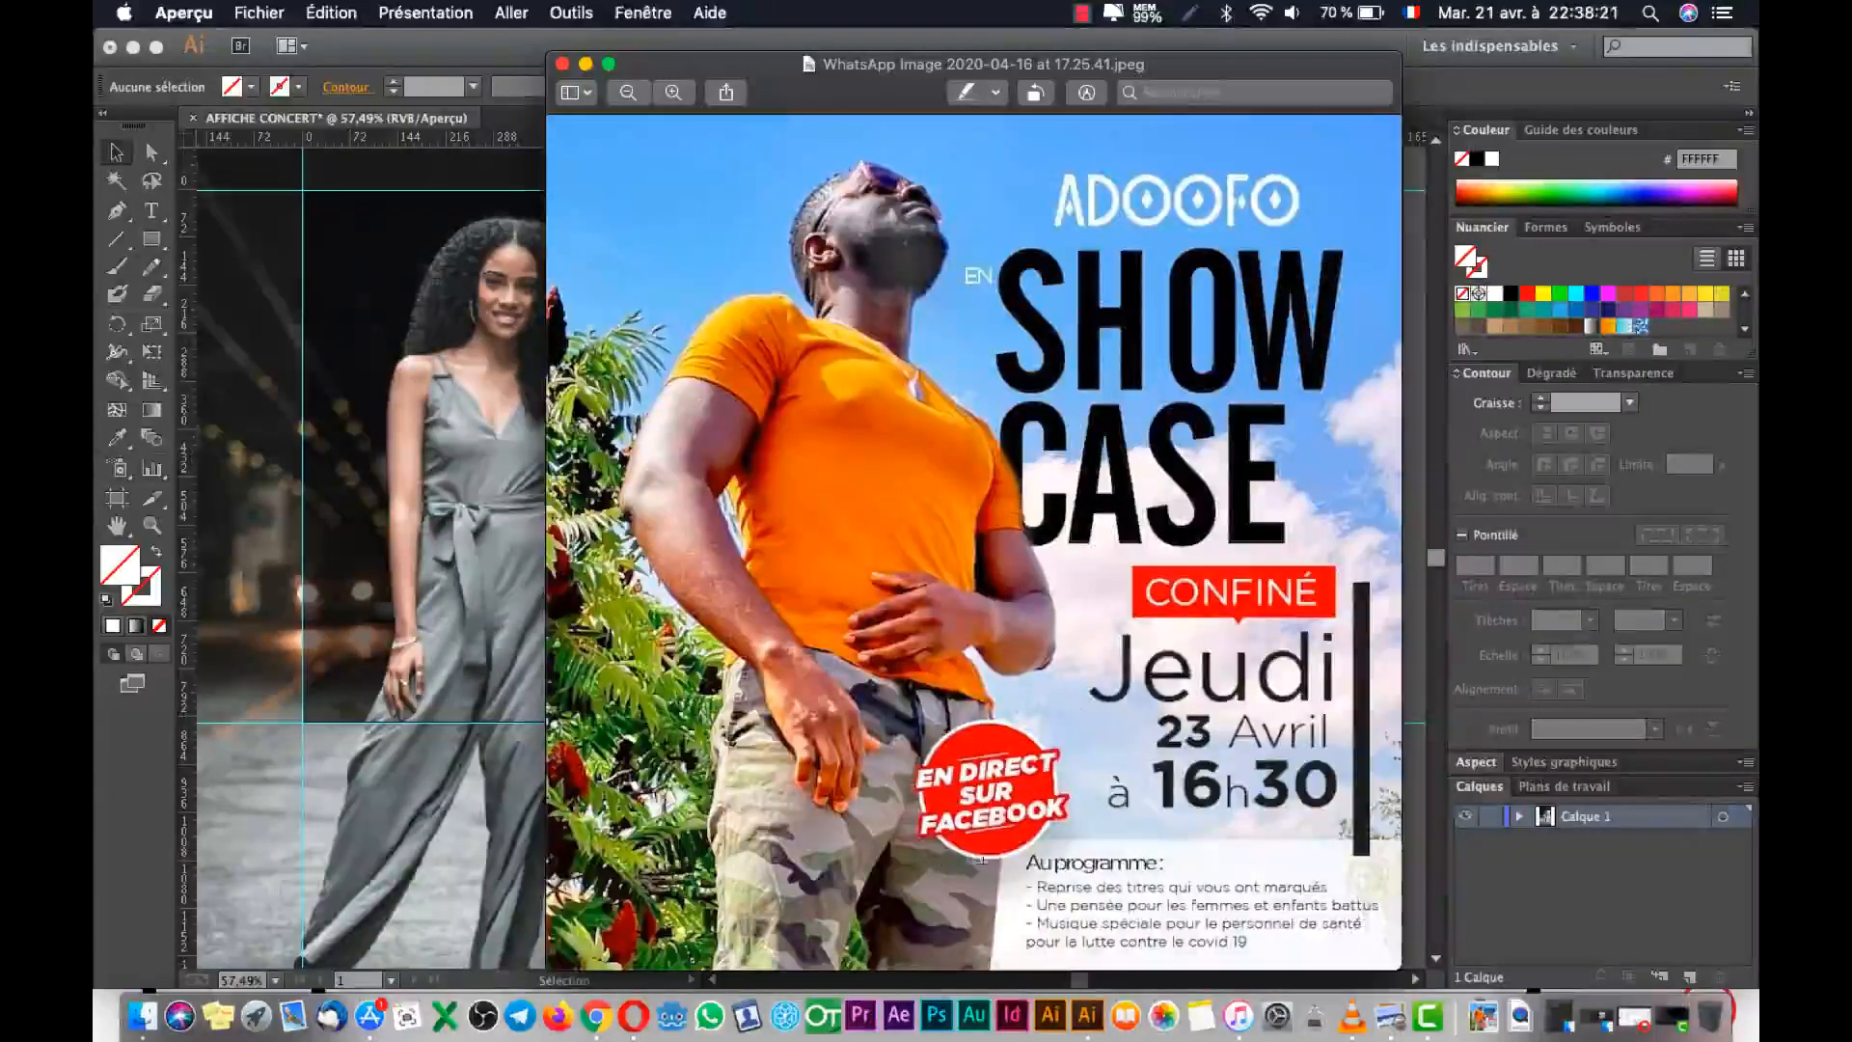
pyautogui.click(350, 633)
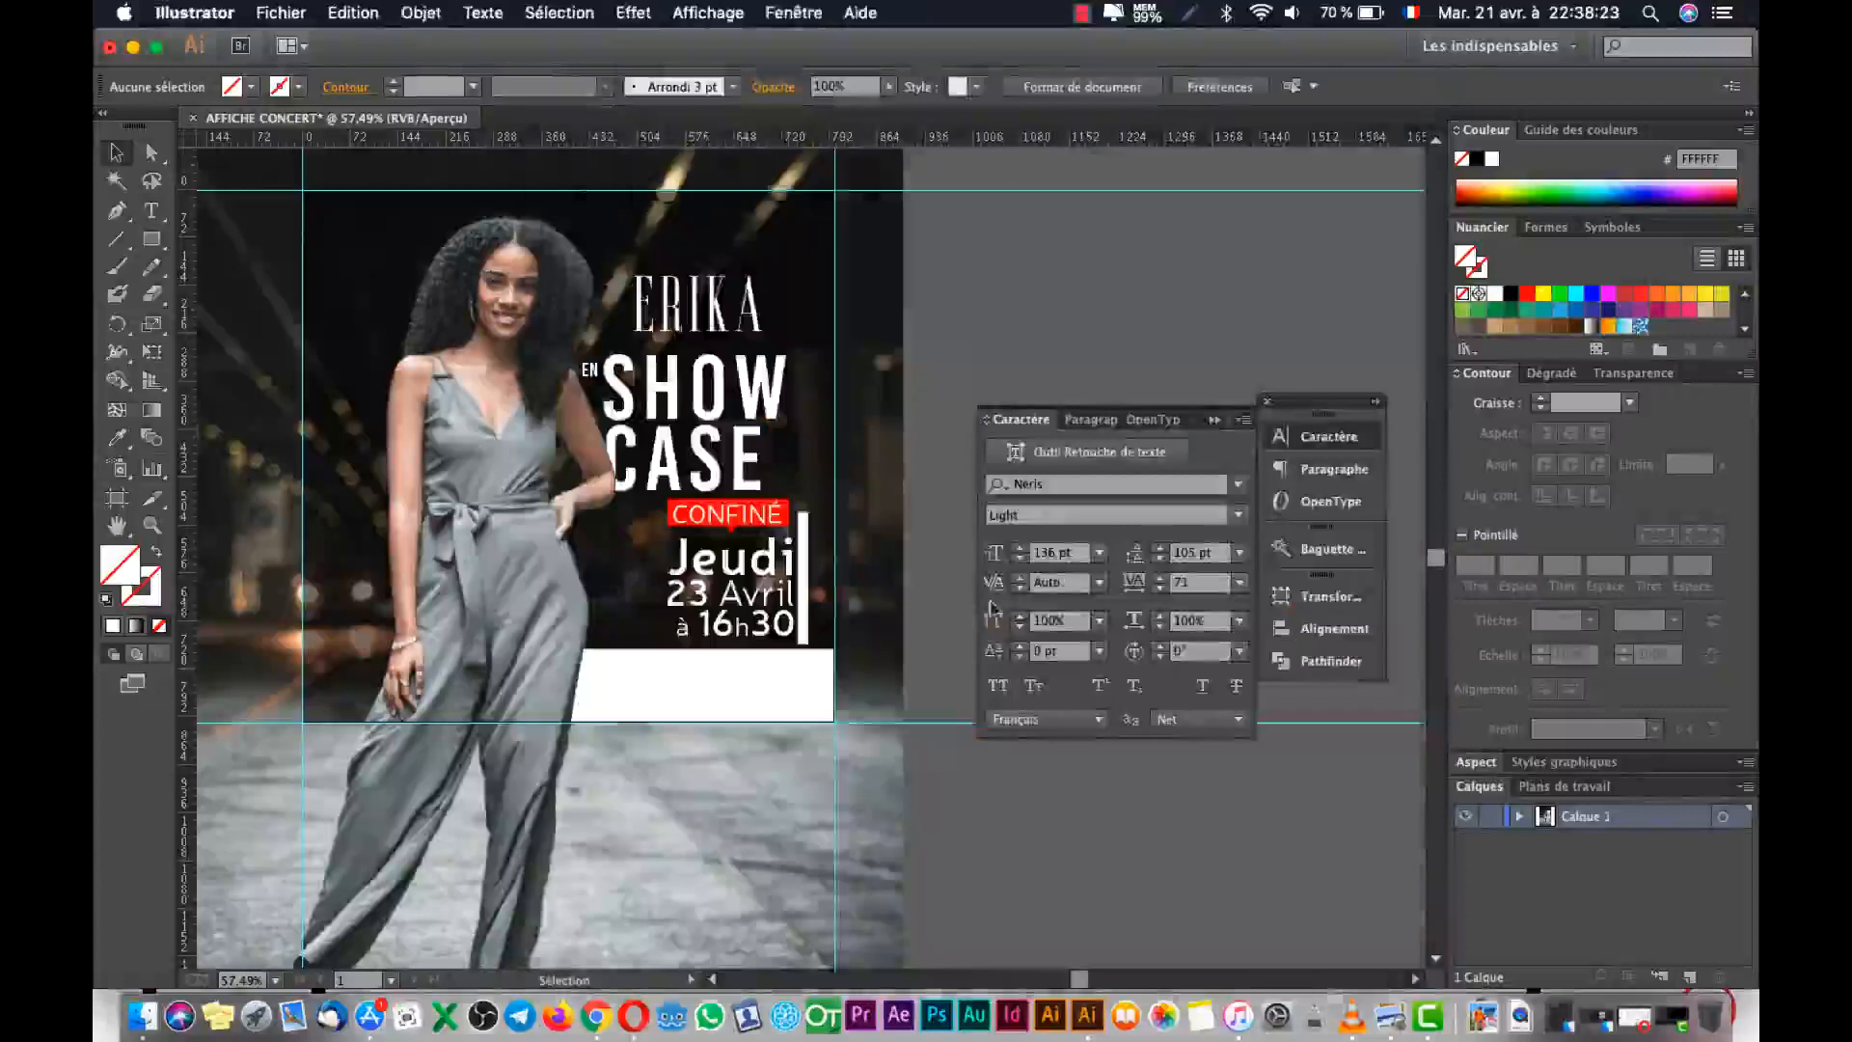
pyautogui.click(1314, 439)
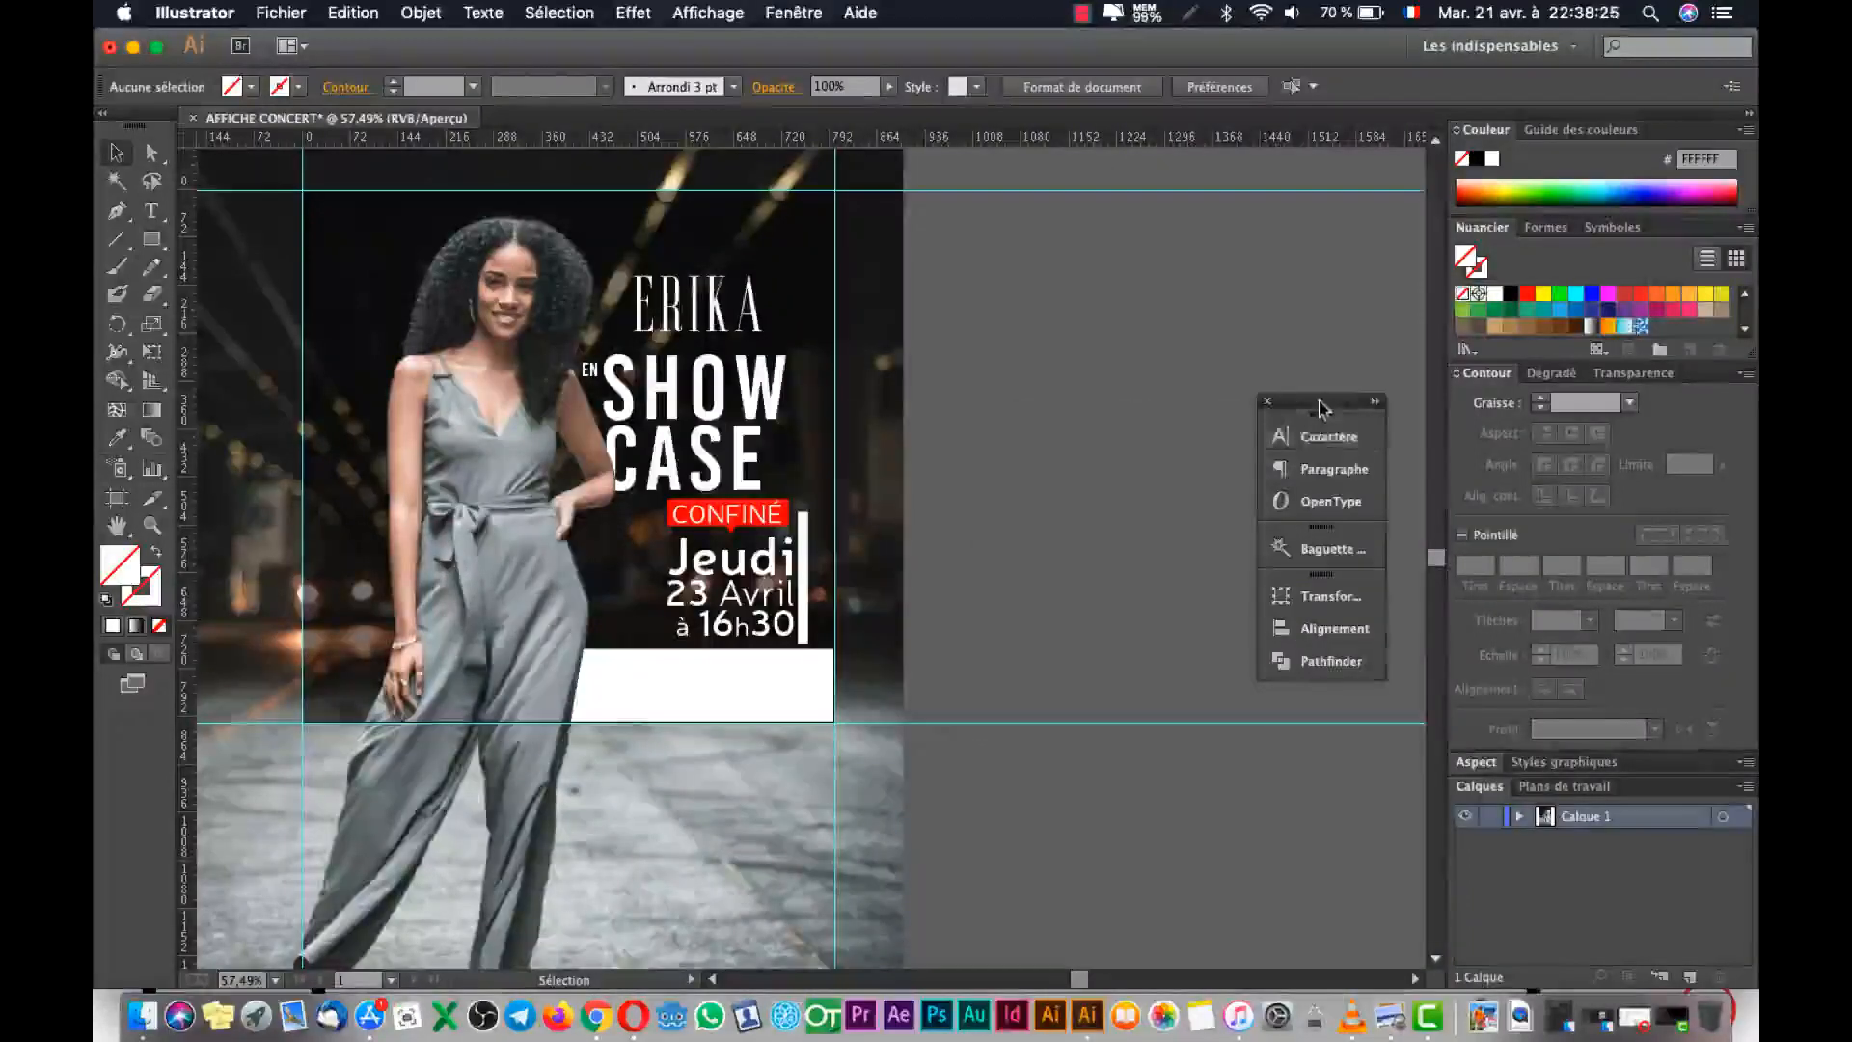
pyautogui.moveTo(1323, 401); pyautogui.dragTo(1361, 198)
# Draw a circle on the empty canvas beside the poster, fill it with red FF0000 and compare it with the reference badge.
pyautogui.click(151, 239)
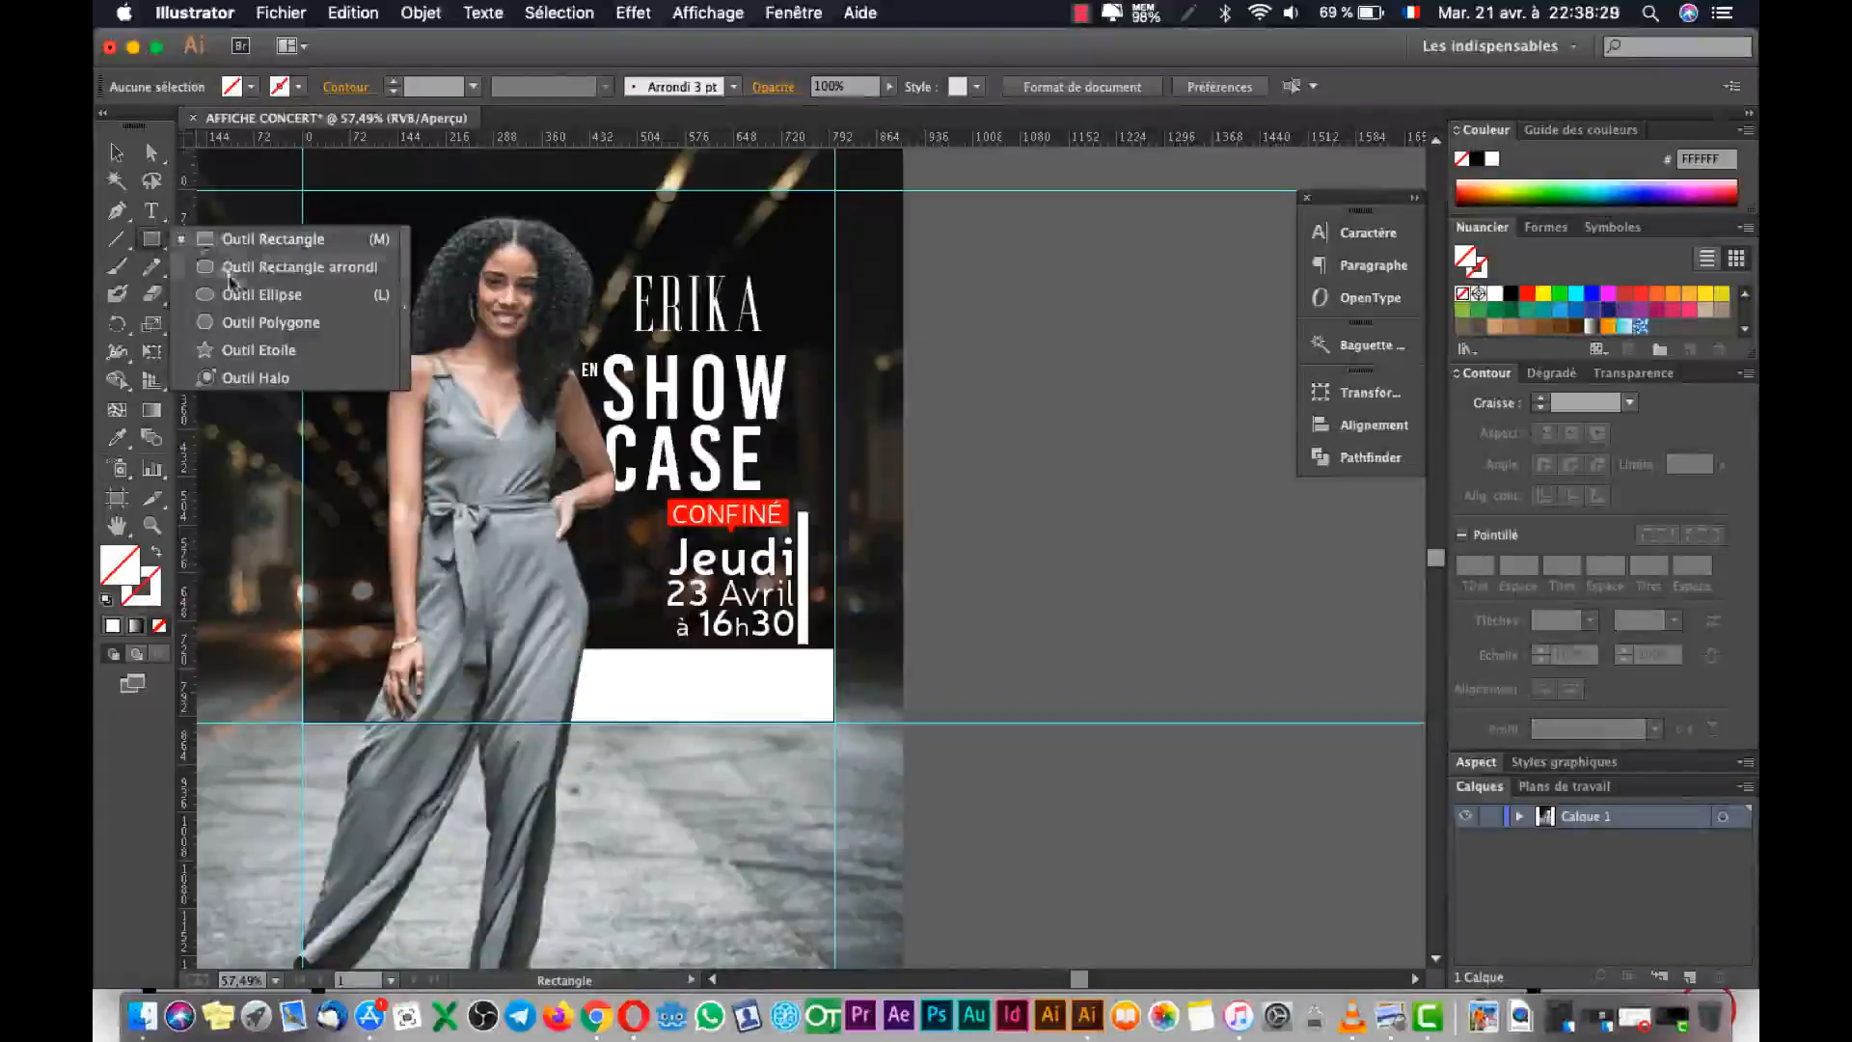
pyautogui.click(258, 294)
pyautogui.moveTo(1032, 389); pyautogui.dragTo(1248, 568)
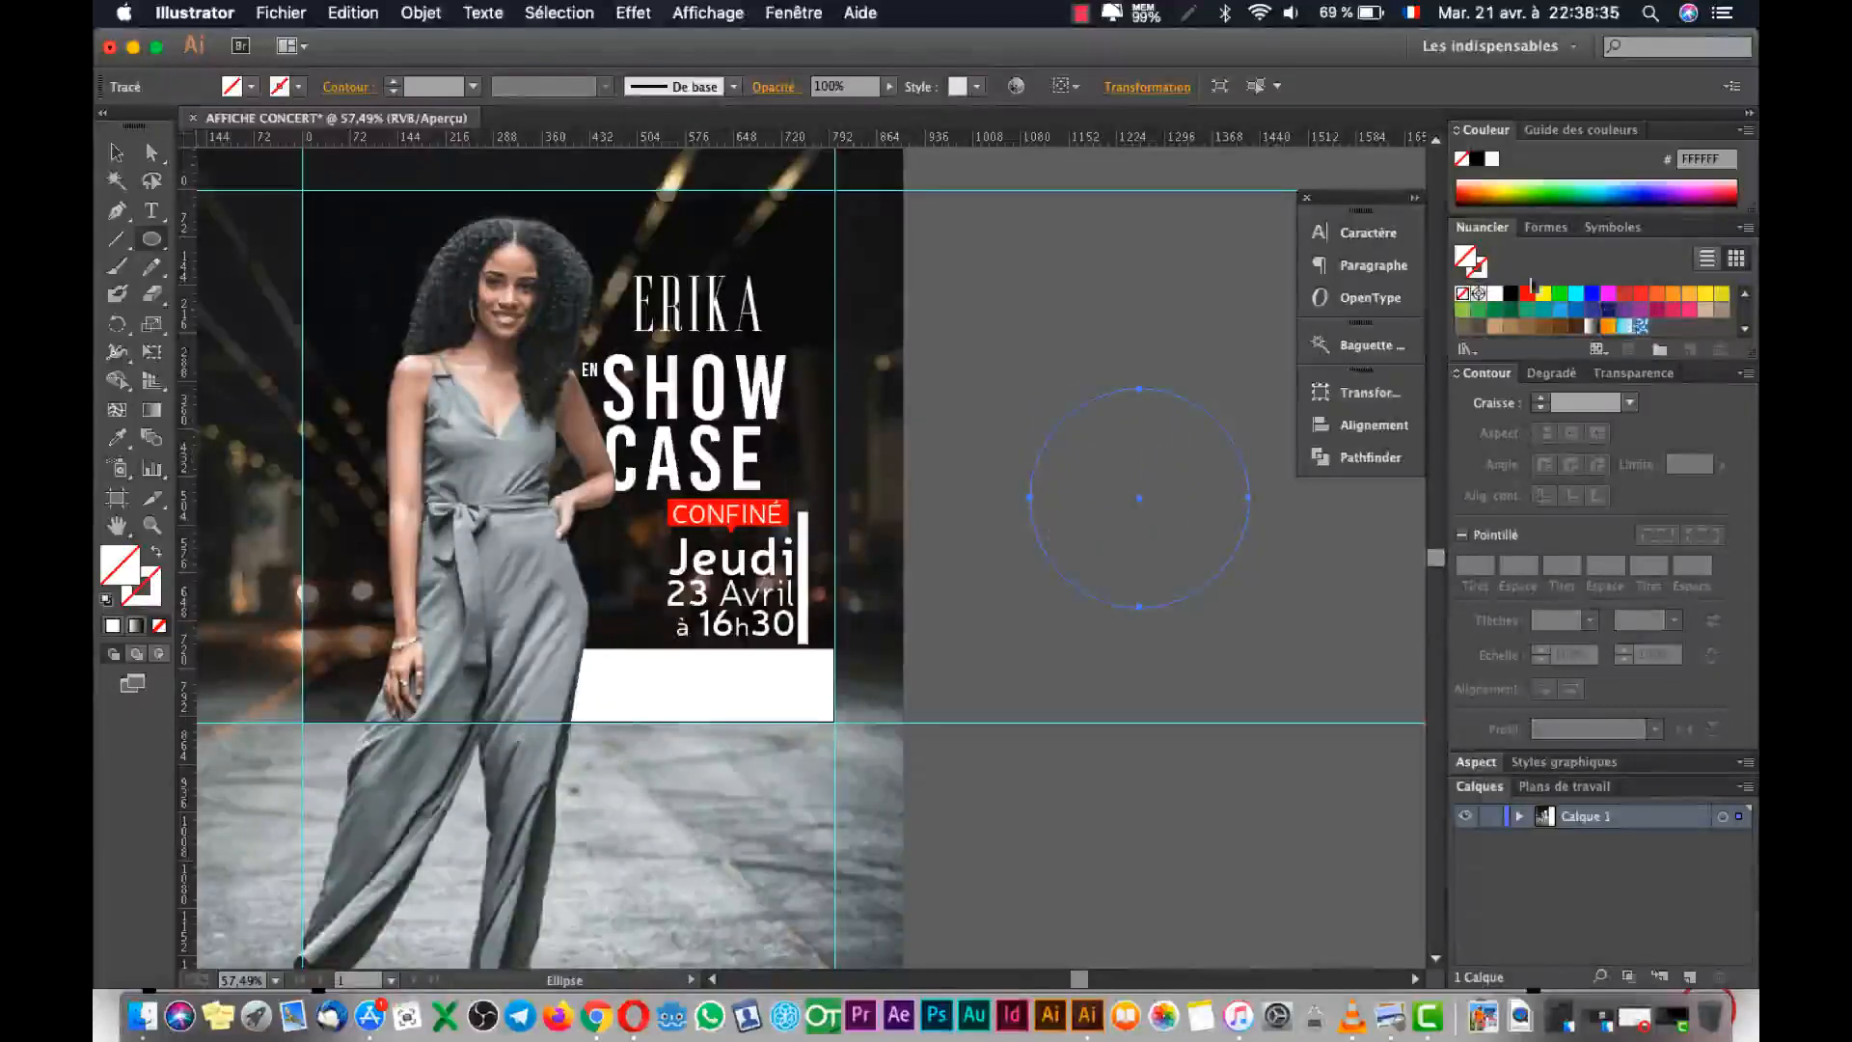
pyautogui.click(1528, 294)
pyautogui.press('super+Tab')
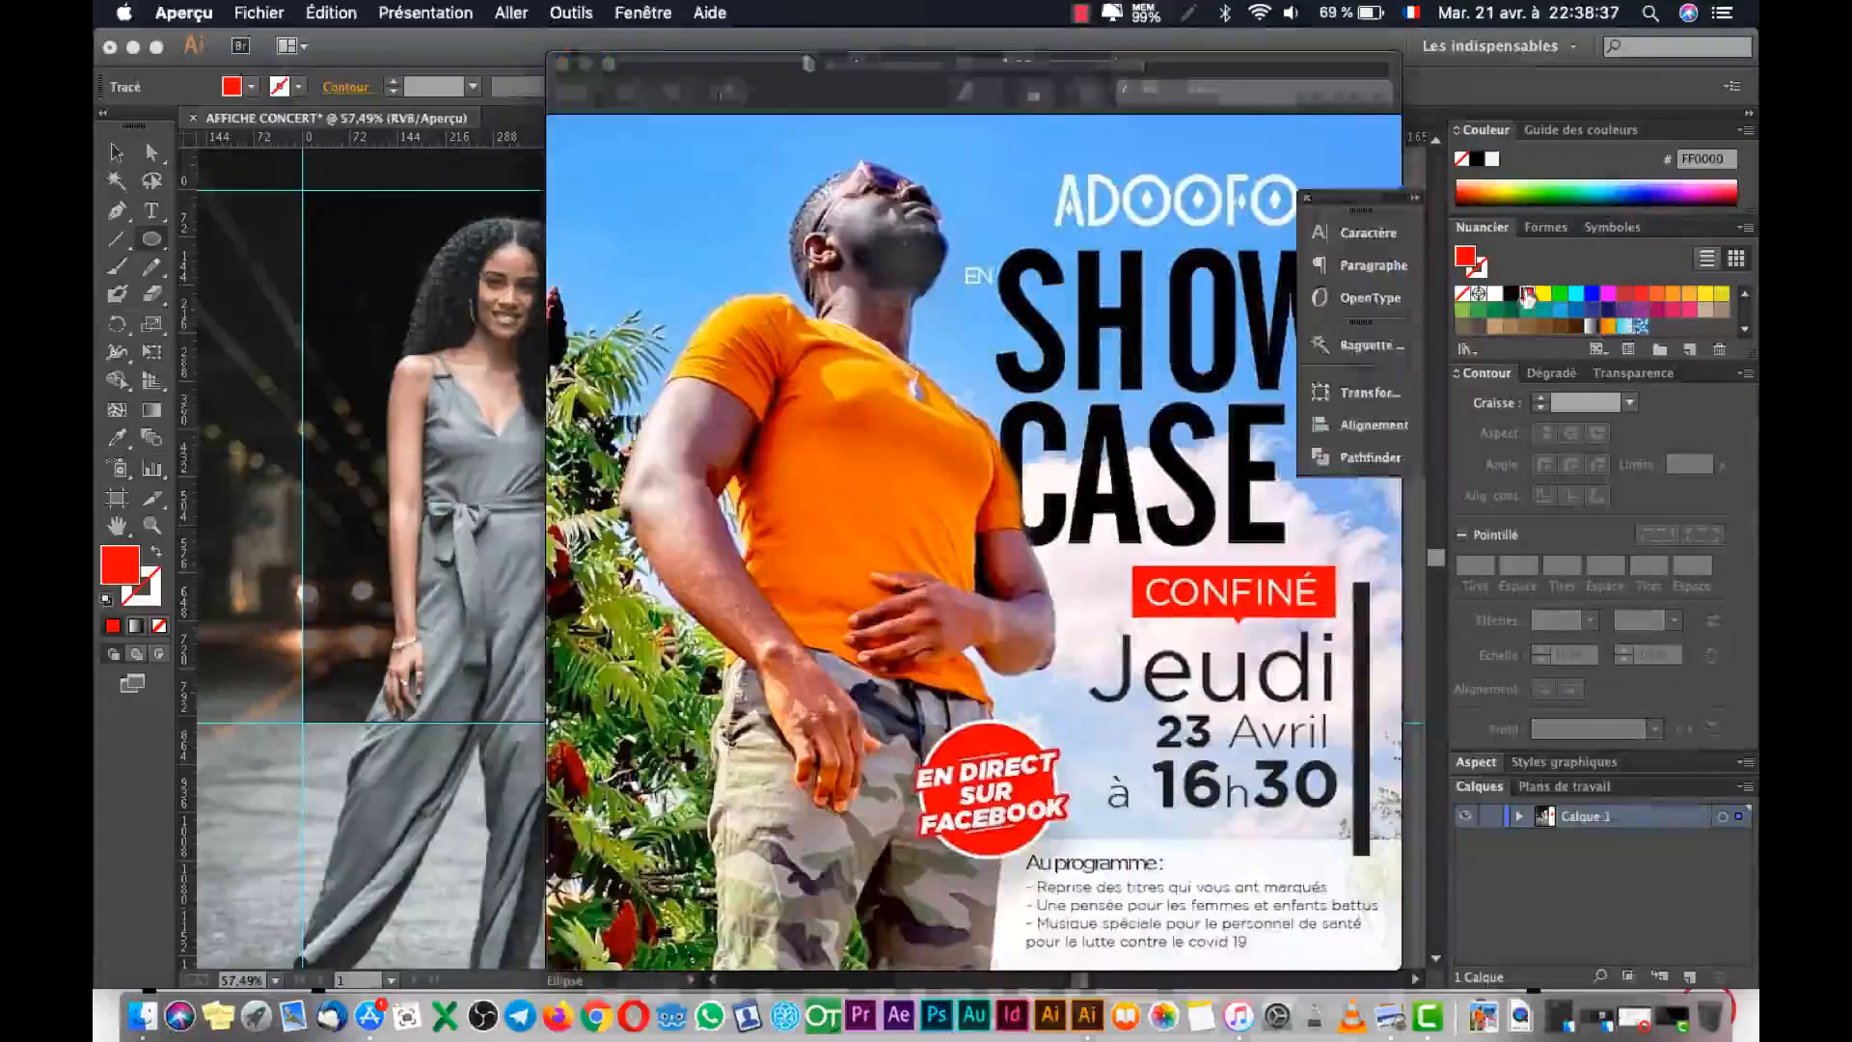
pyautogui.press('super+Tab')
# Paste a copy of the red circle directly behind the original.
pyautogui.press('v')
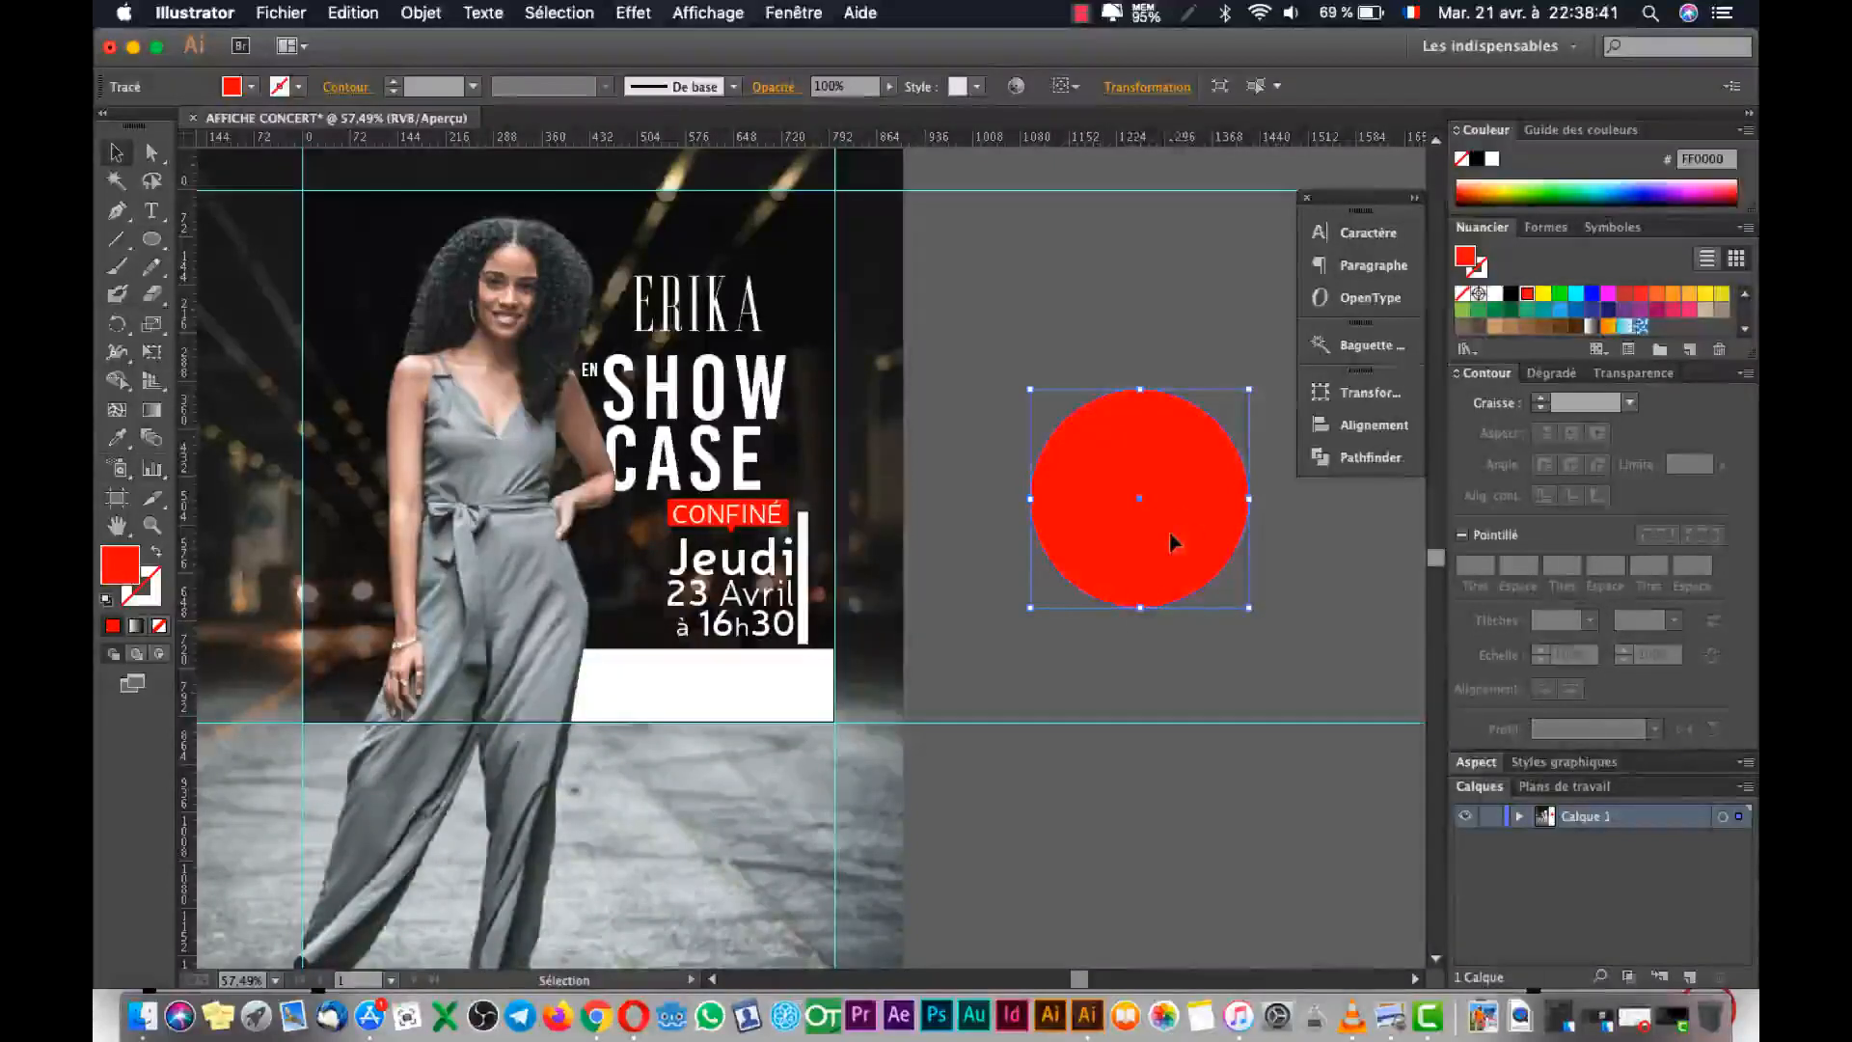
pyautogui.press('a')
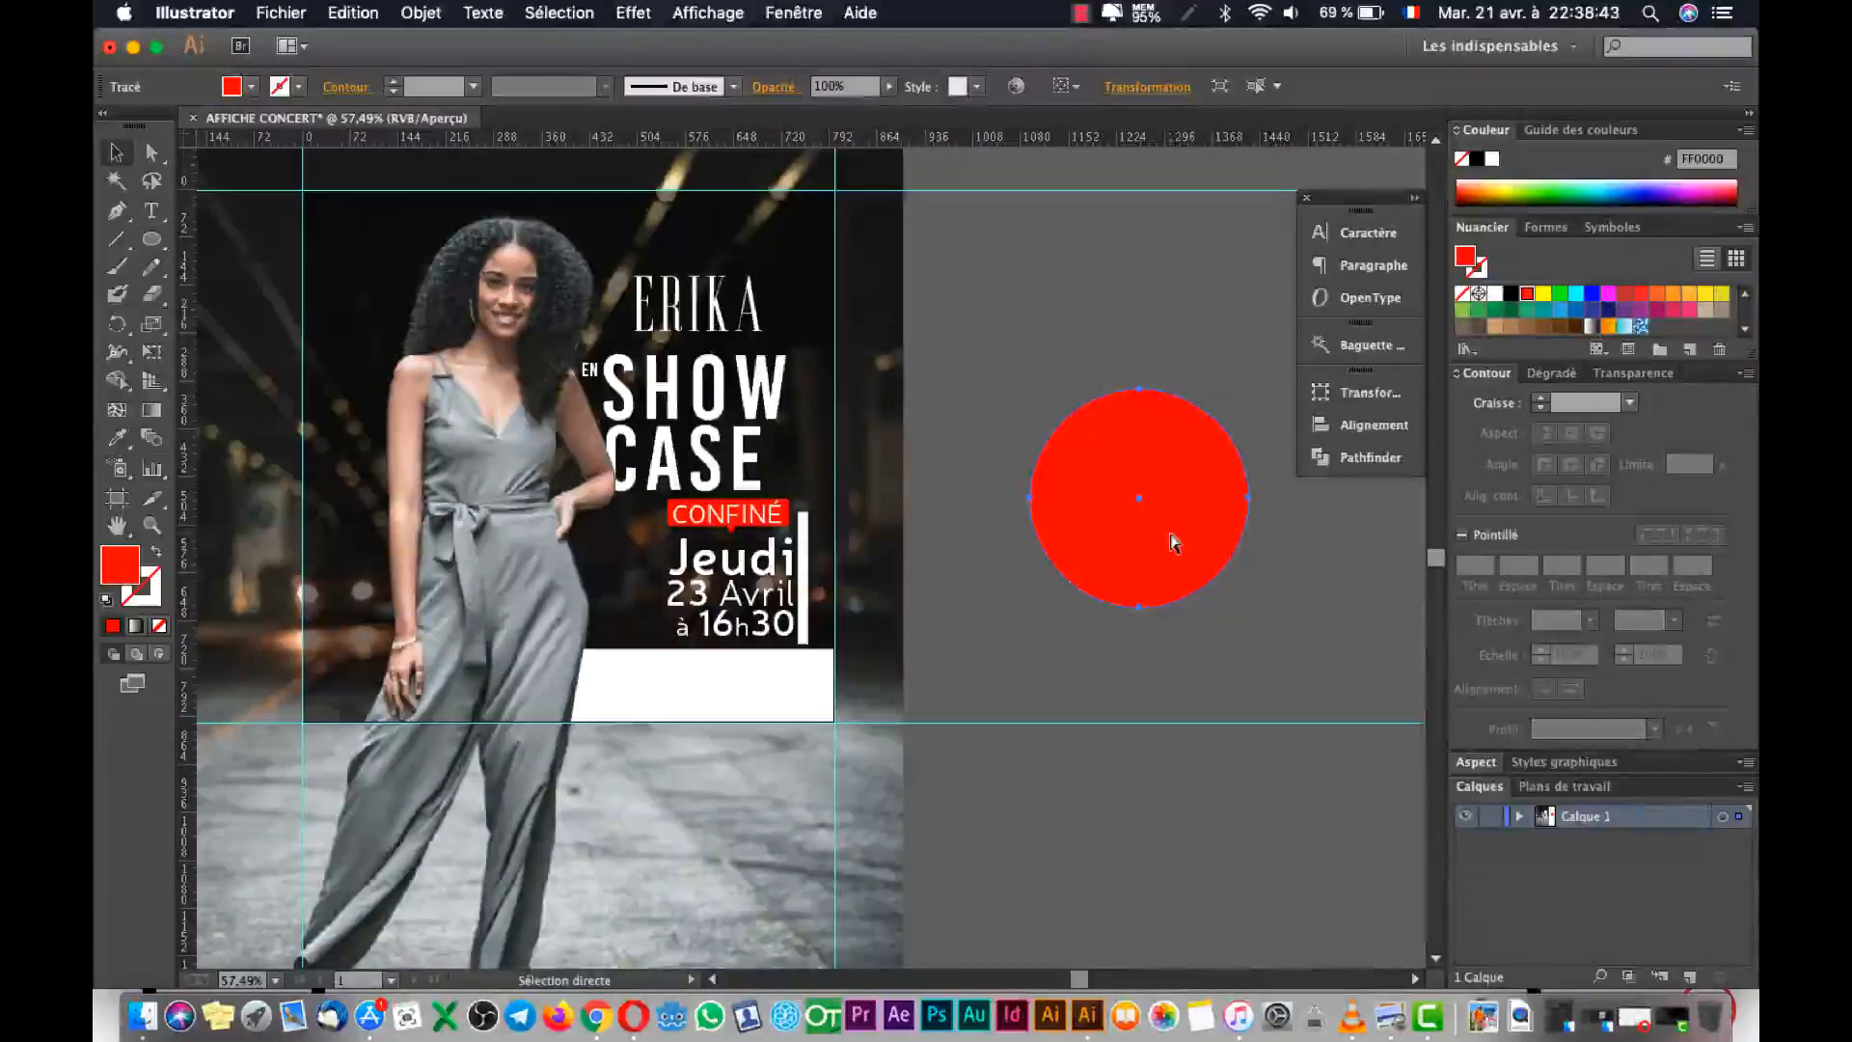
pyautogui.press('v')
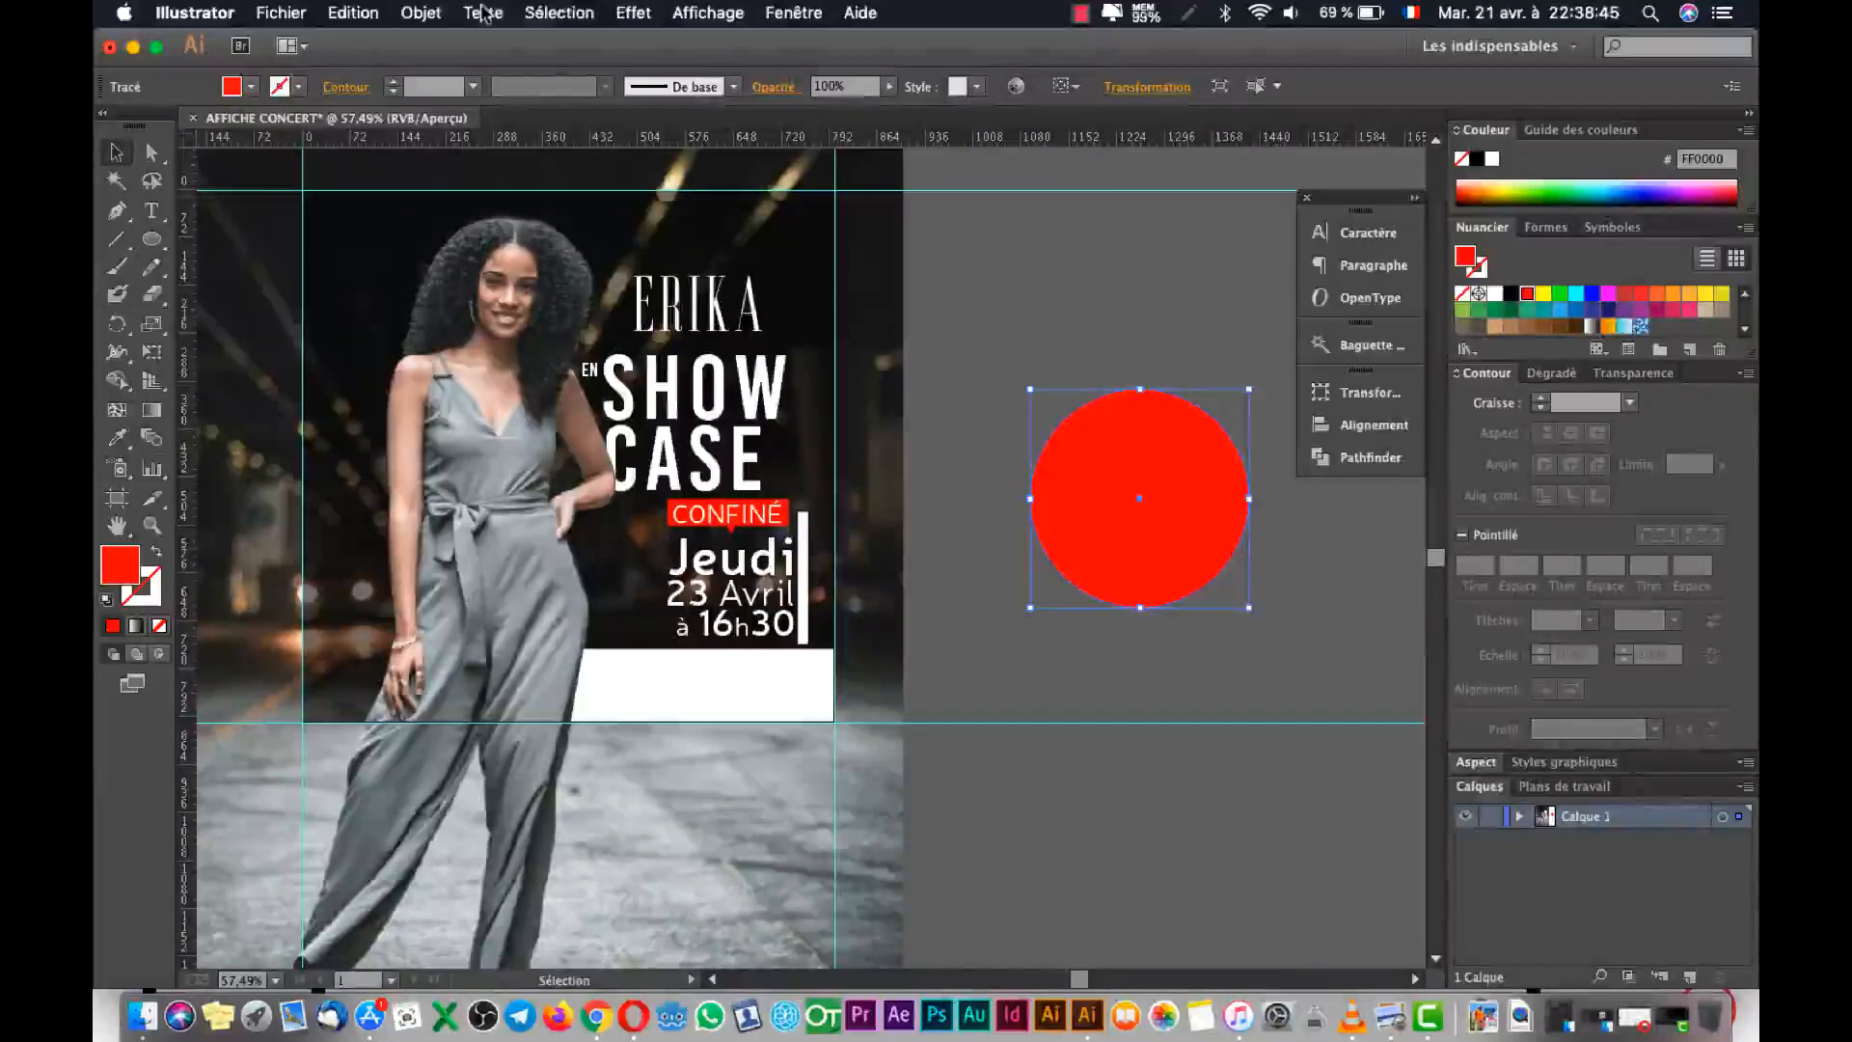
pyautogui.click(421, 13)
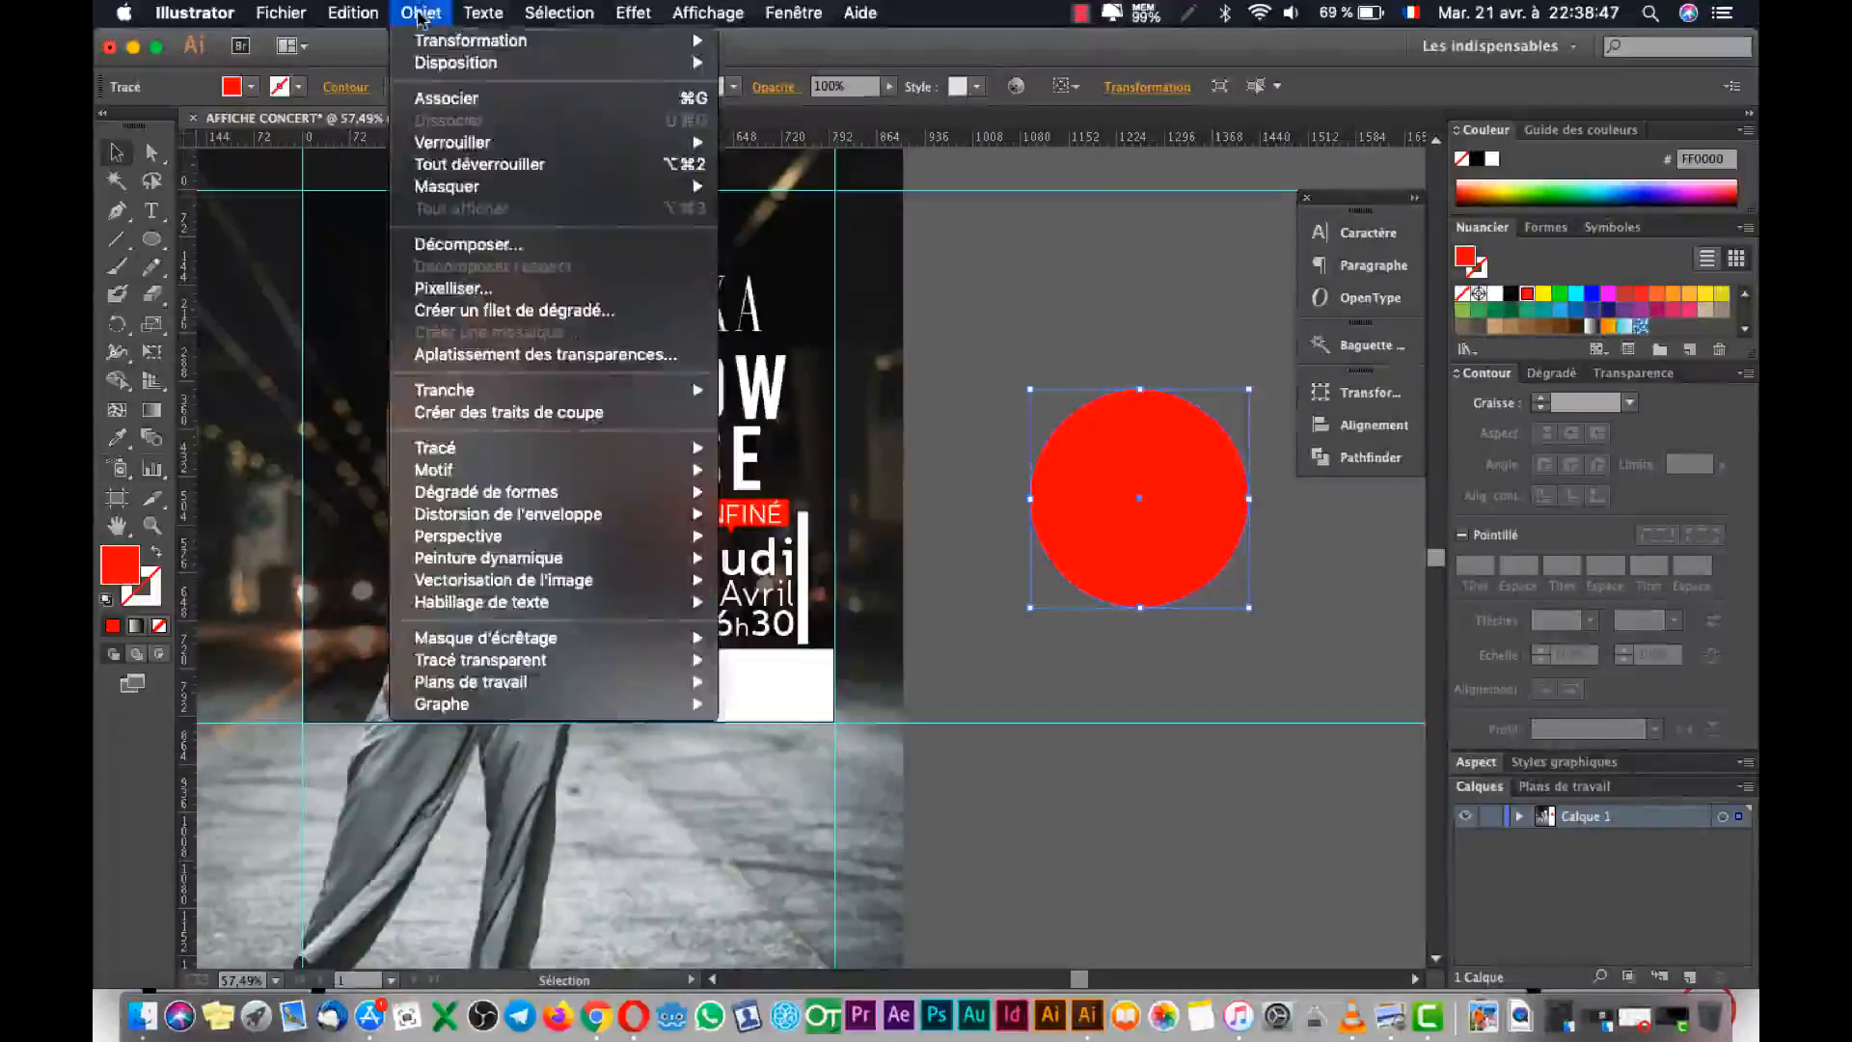
pyautogui.moveTo(363, 13)
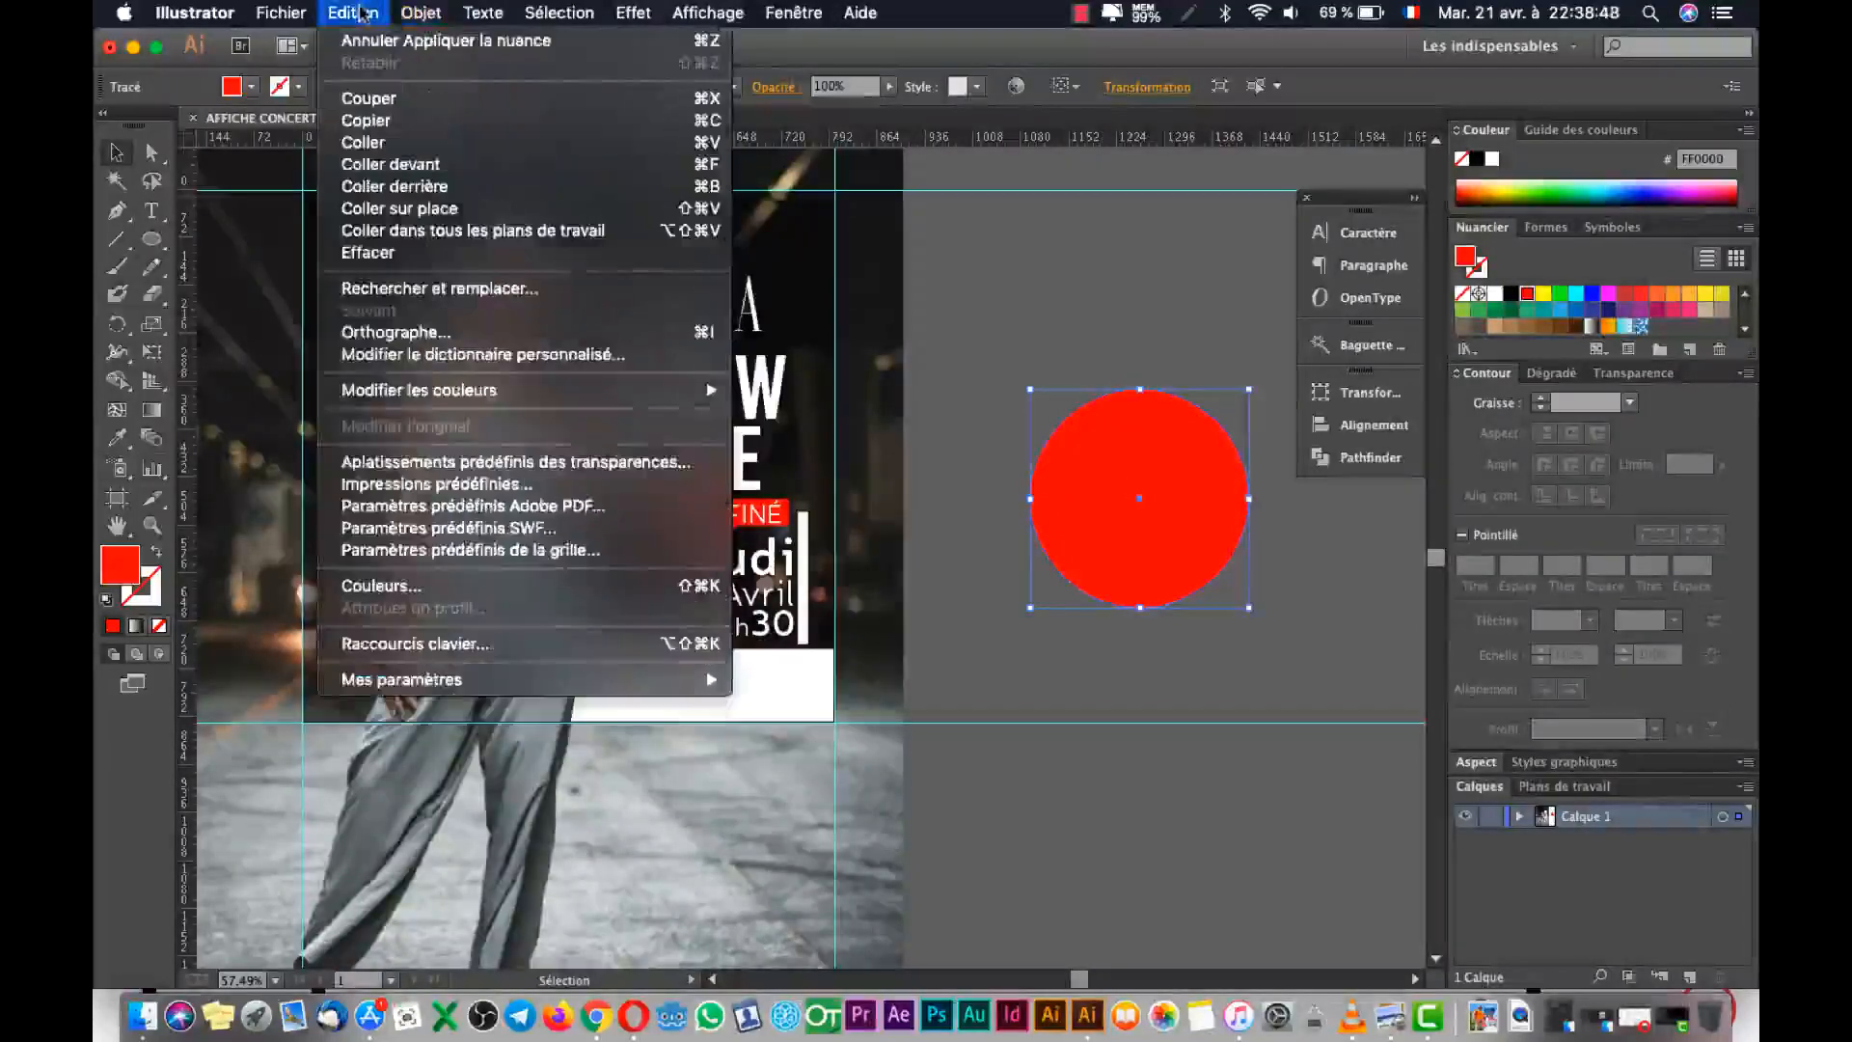
pyautogui.click(394, 186)
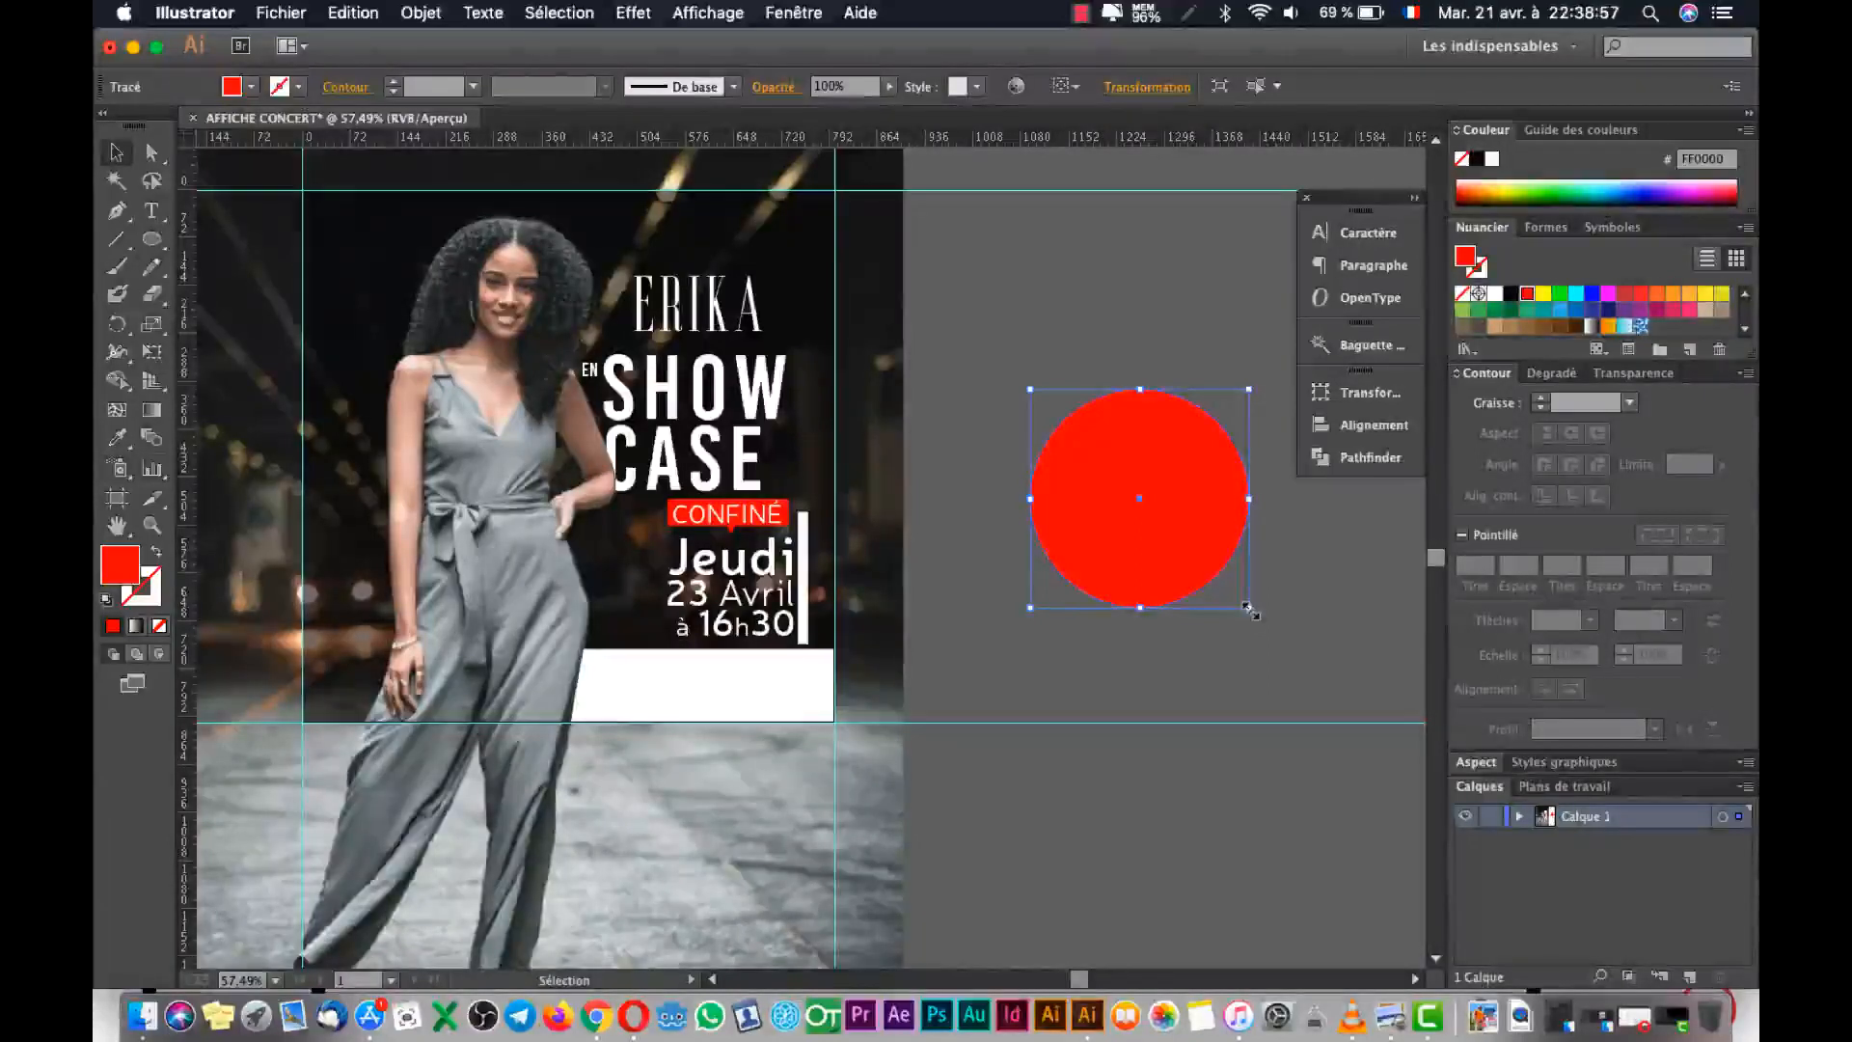
# Enlarge the rear circle slightly around its centre, fill it with white FFFFFF and compare the ring with the reference badge in Preview.
pyautogui.moveTo(1248, 609); pyautogui.dragTo(1261, 620)
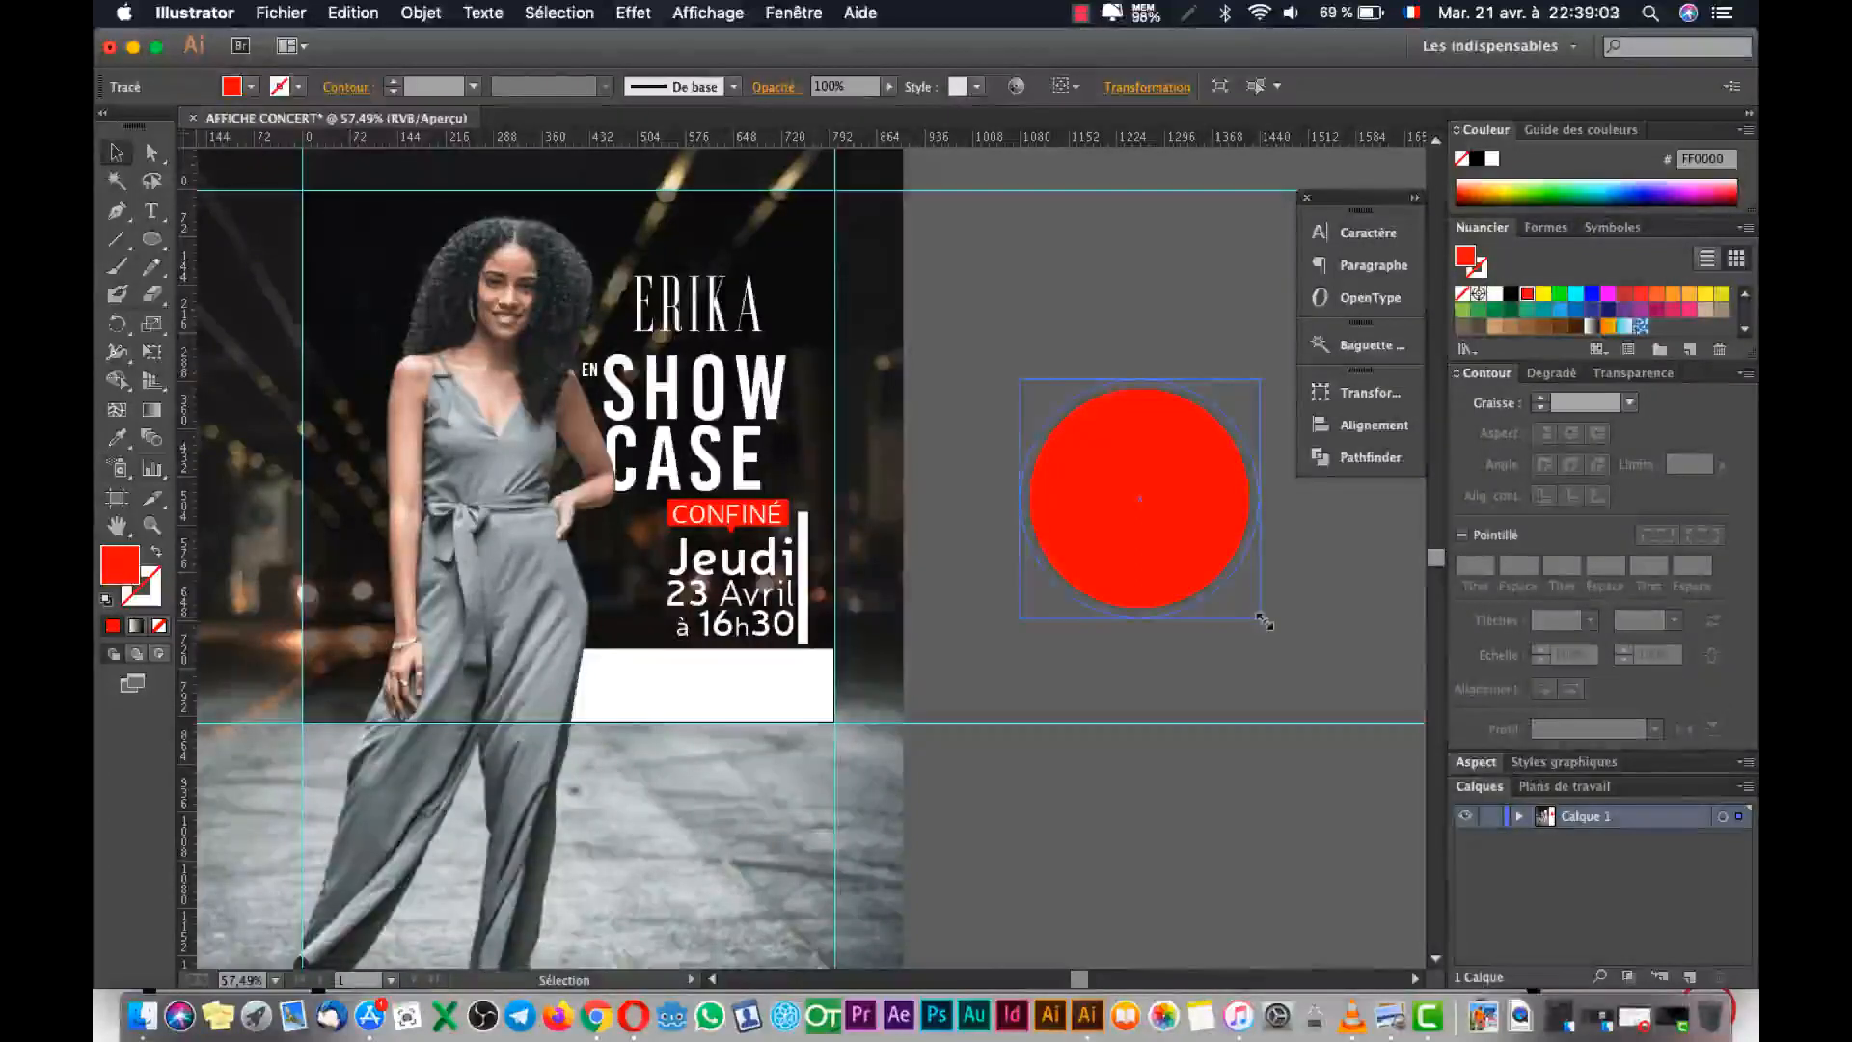
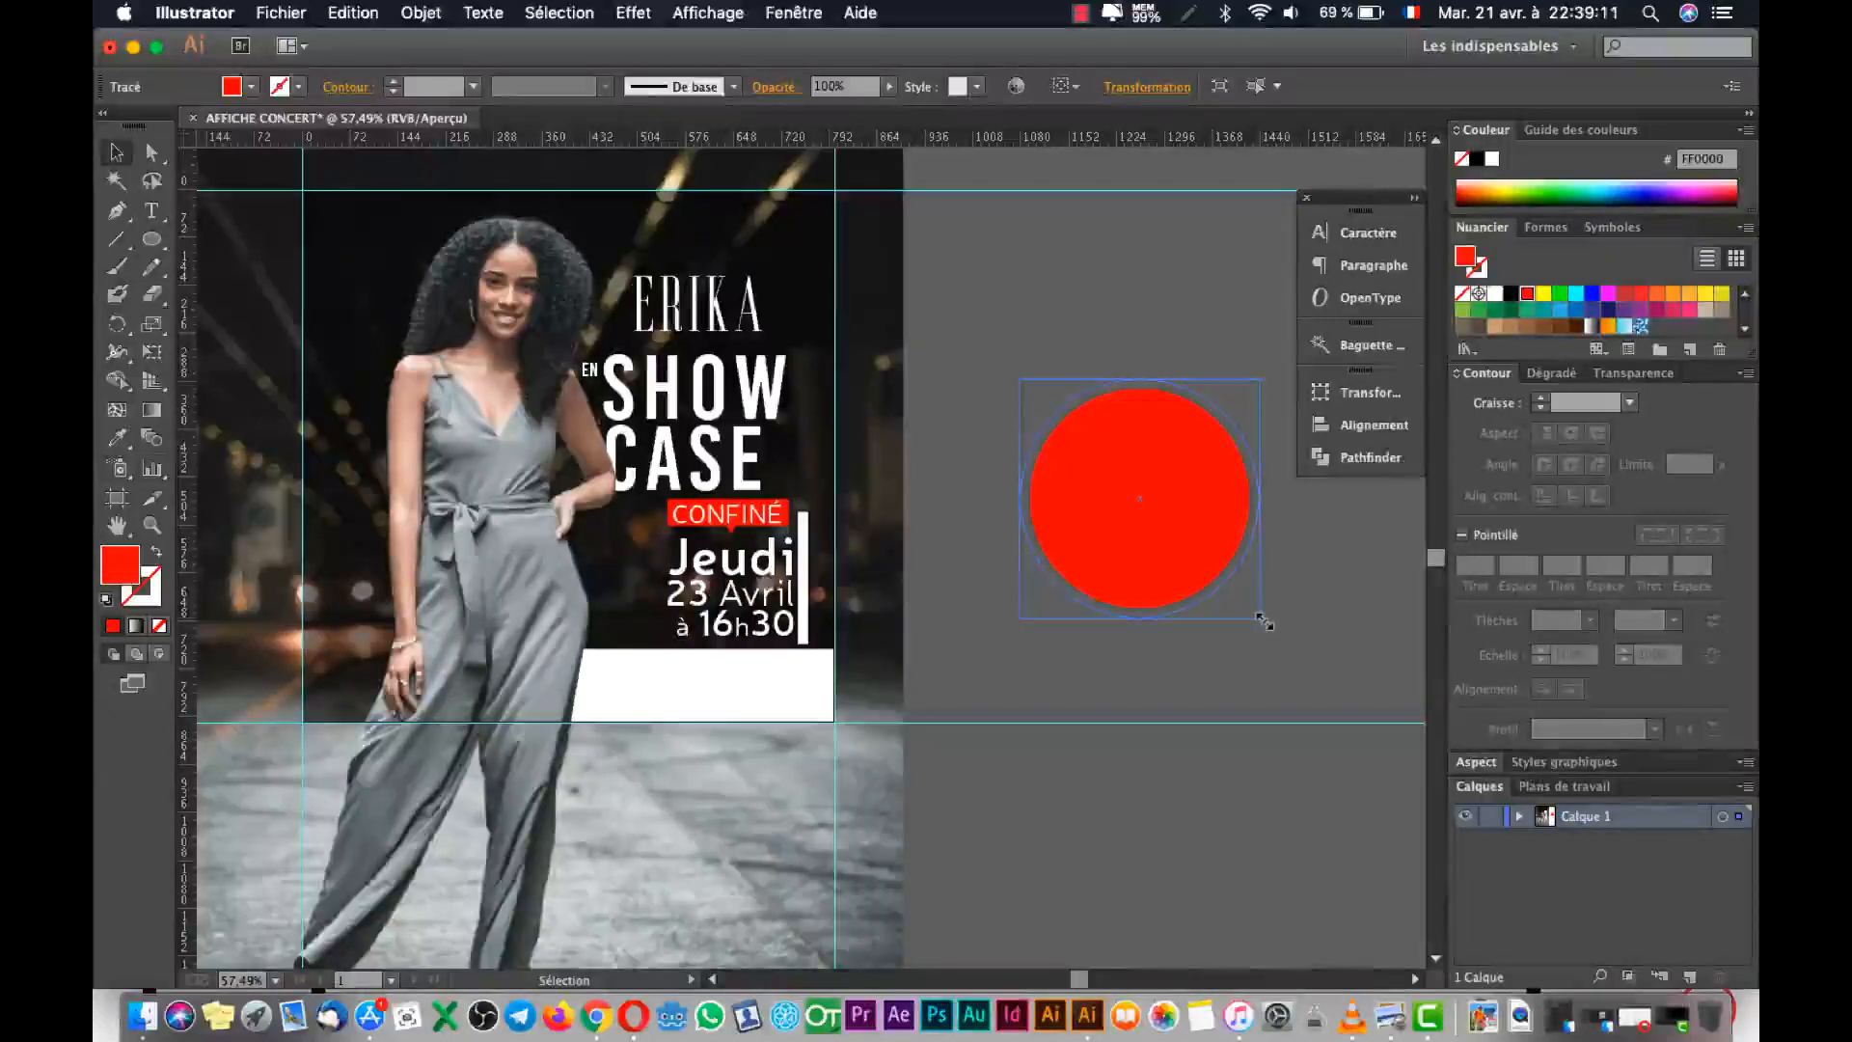
pyautogui.moveTo(1263, 622); pyautogui.dragTo(1260, 618)
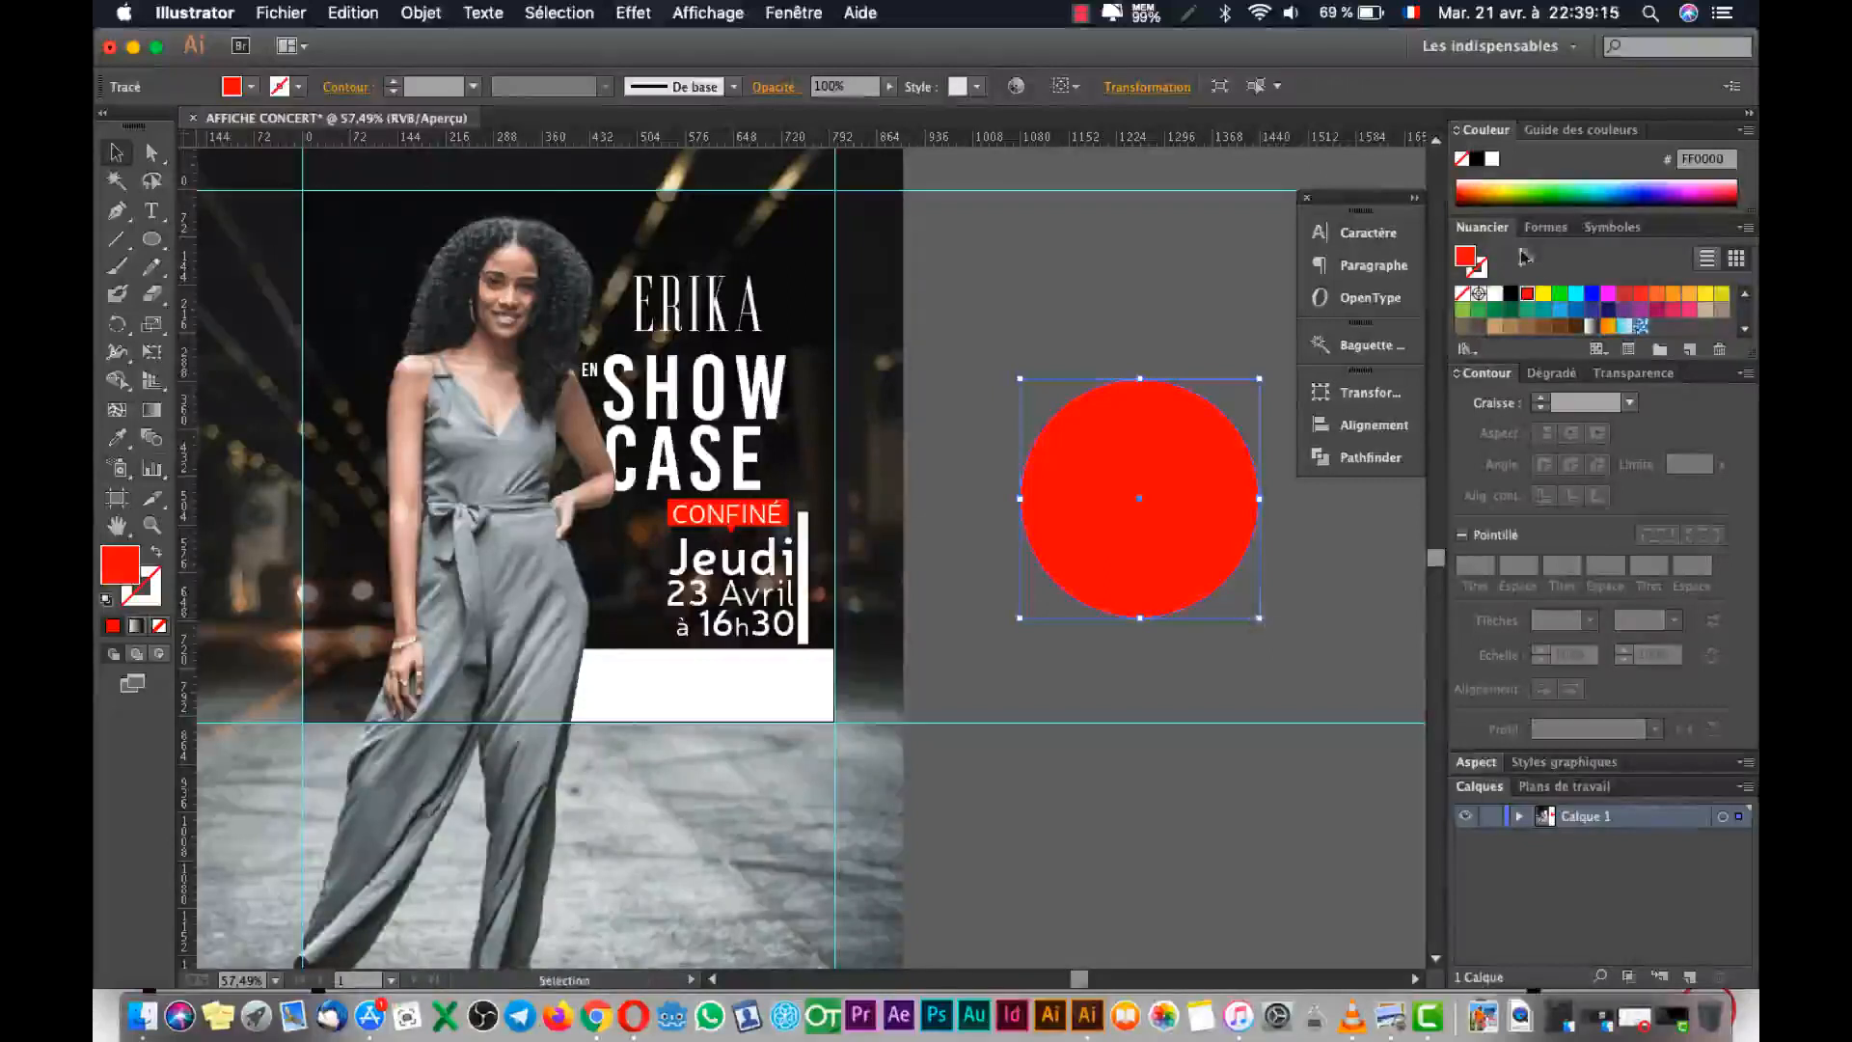
pyautogui.click(1494, 294)
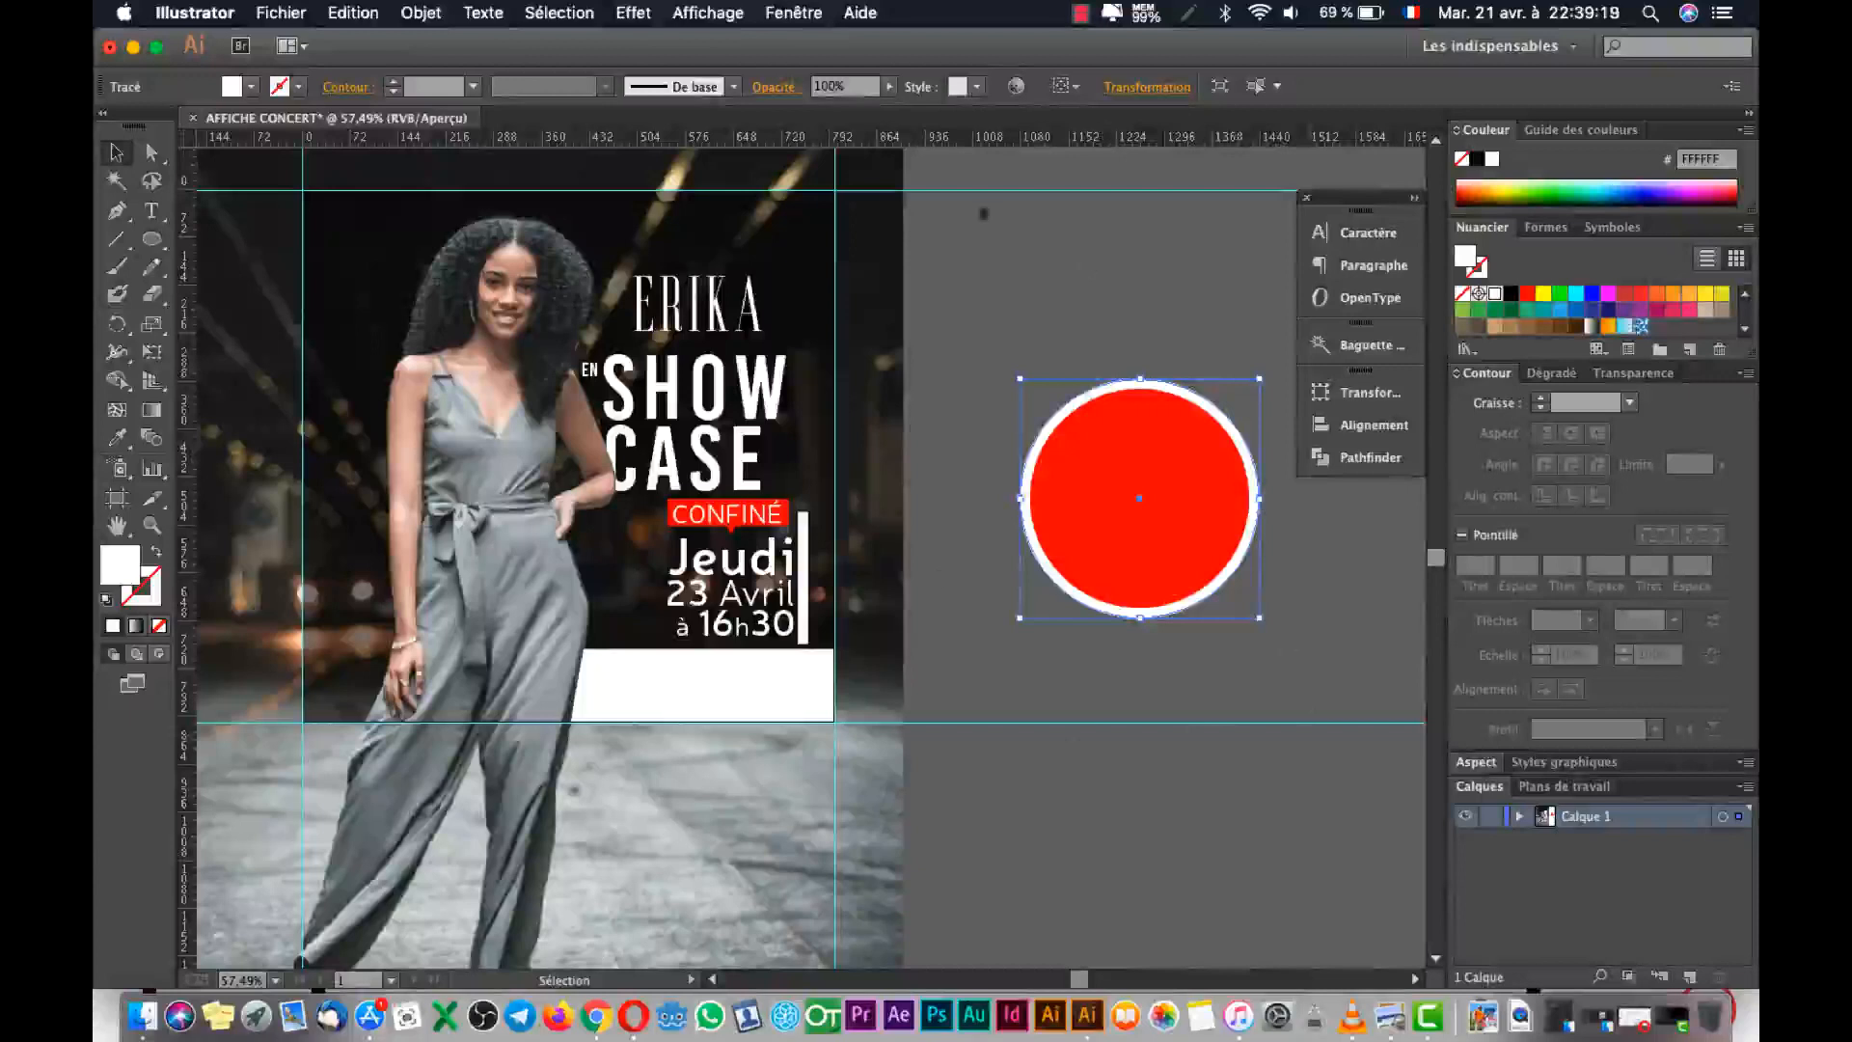
pyautogui.press('super+Tab')
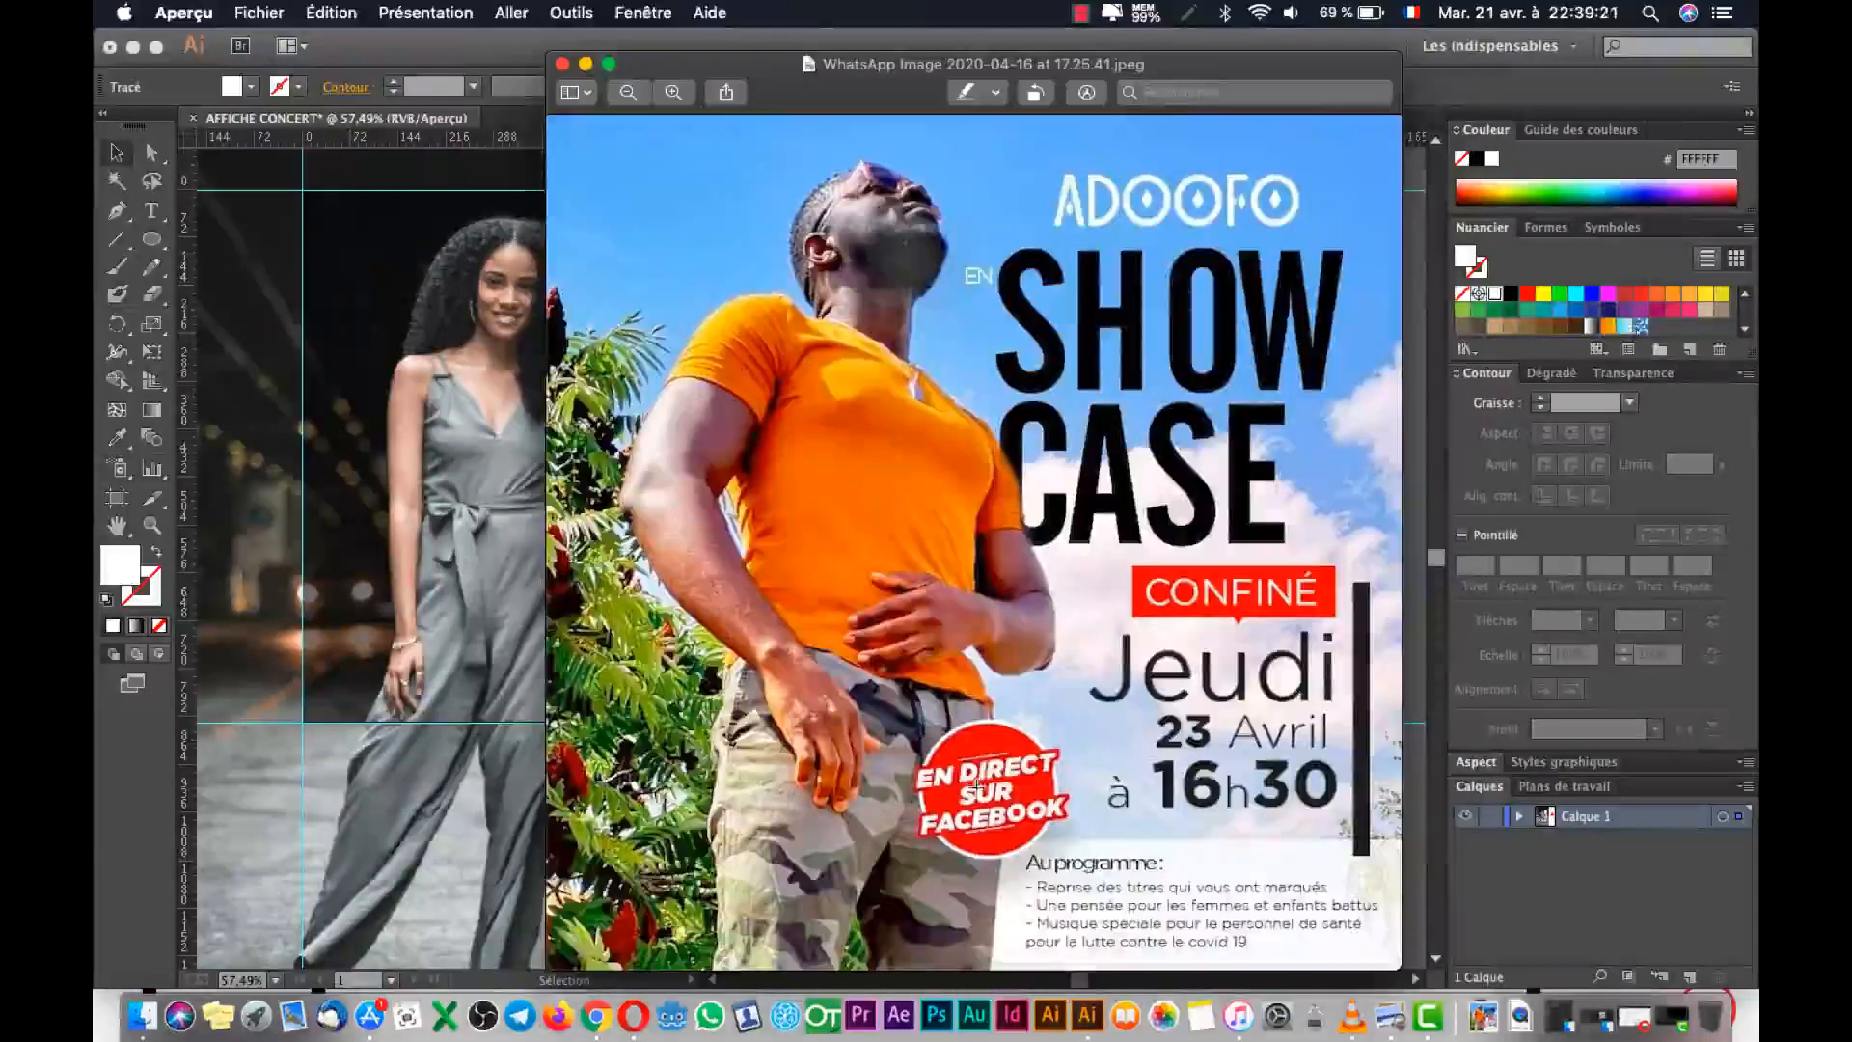
pyautogui.press('super+Tab')
# Start a text object just below the badge circle and enter EN DIRECT as its first line, checking the wording against the reference poster.
pyautogui.click(1101, 707)
pyautogui.press('t')
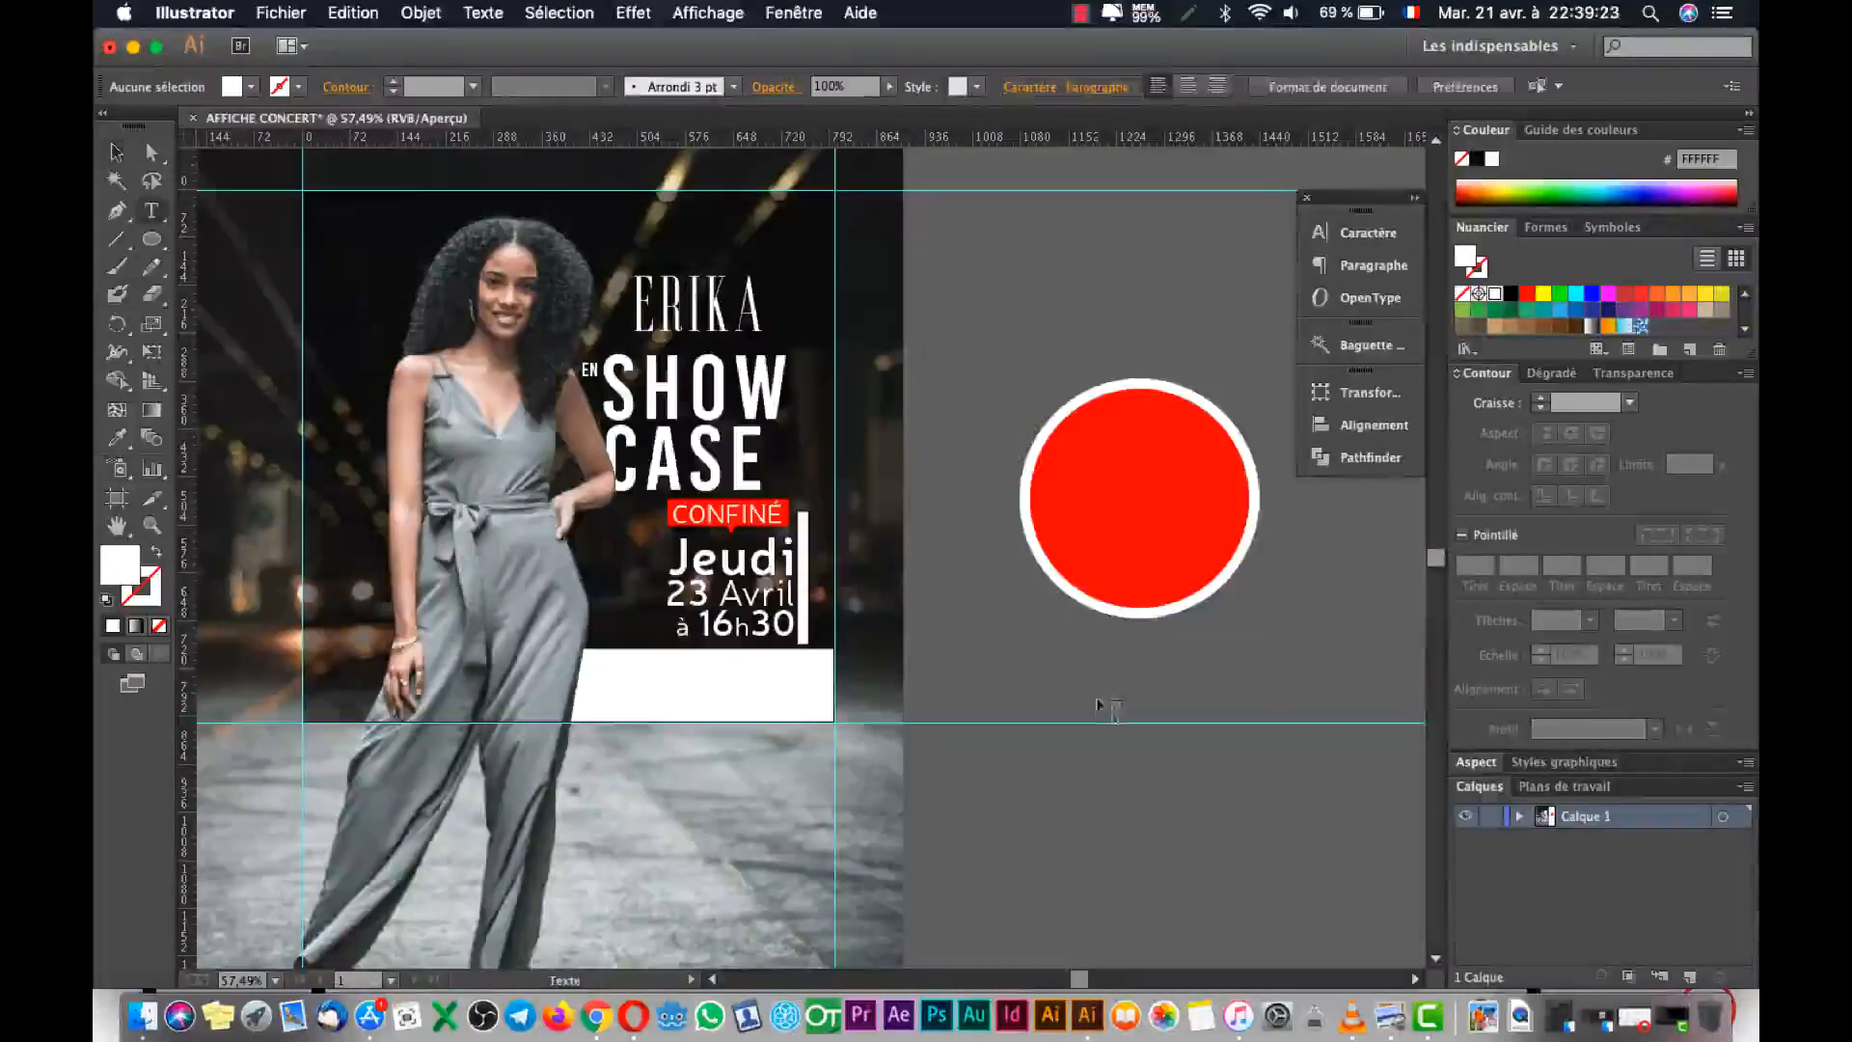
pyautogui.press('super+Tab')
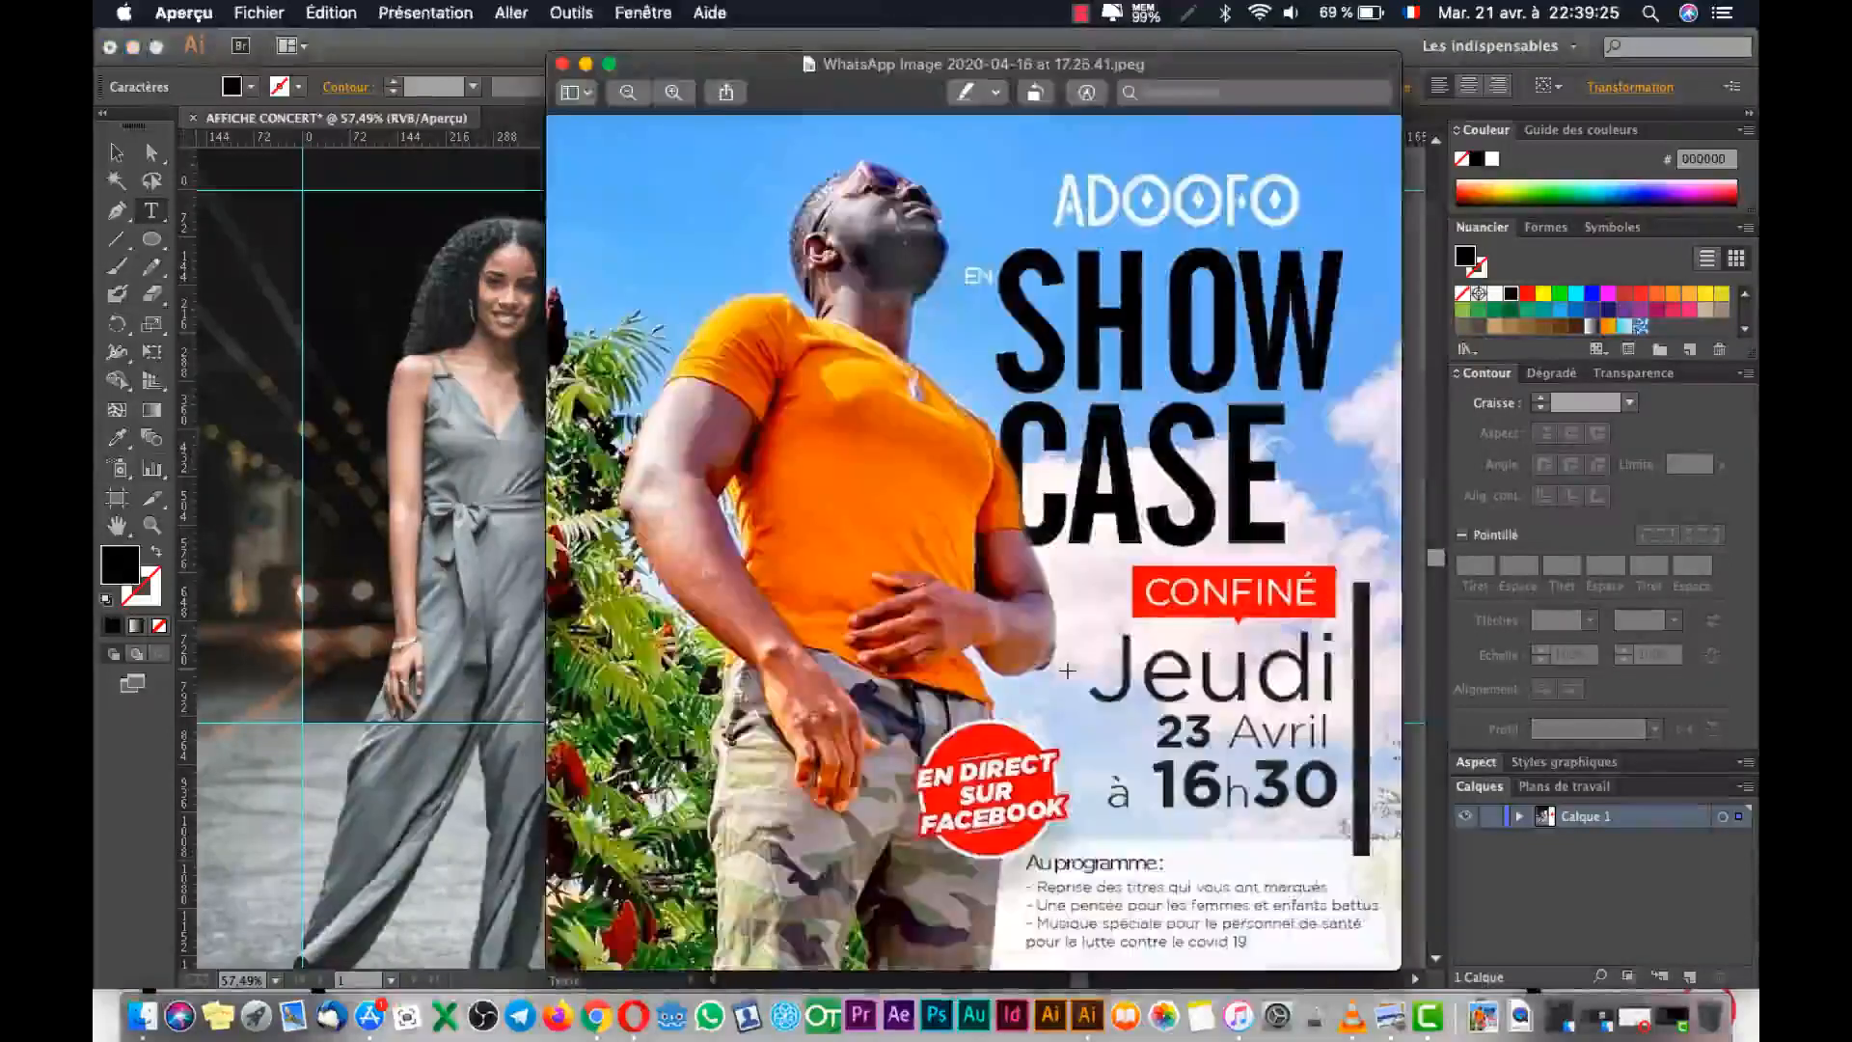
pyautogui.press('super+Tab')
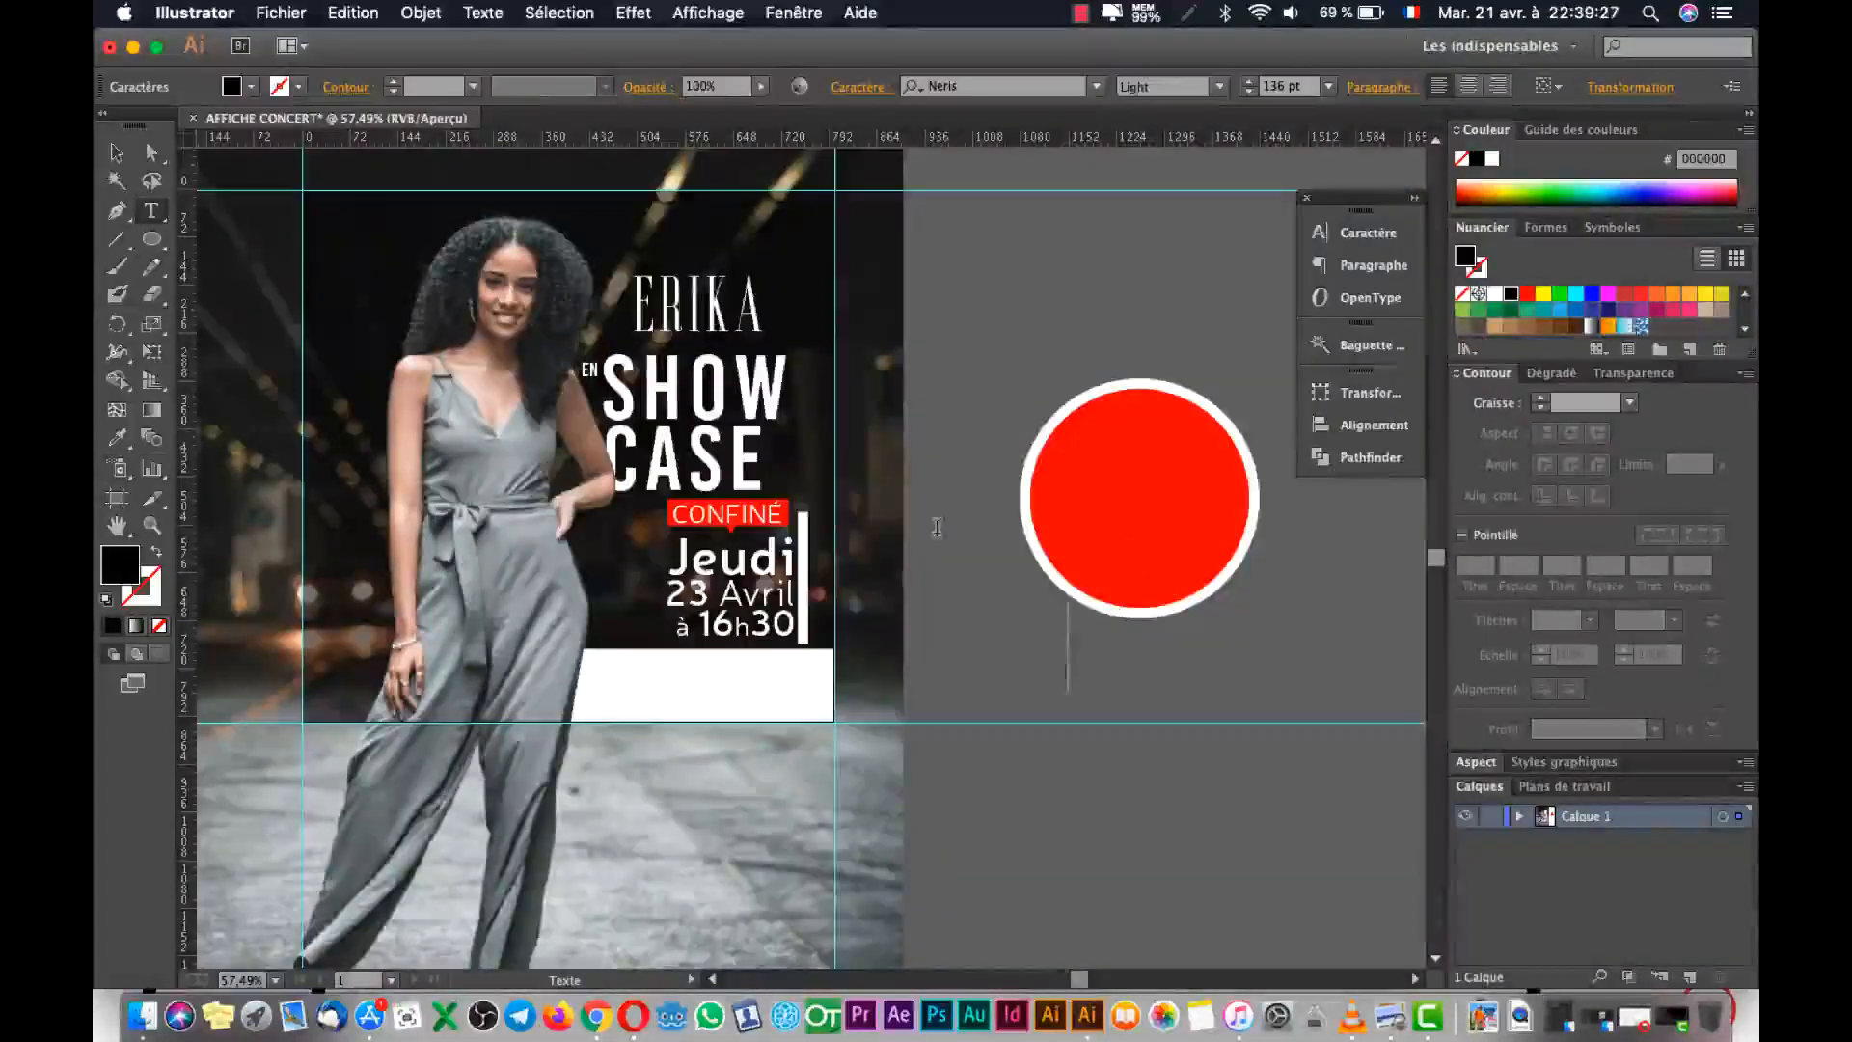
pyautogui.write('EN')
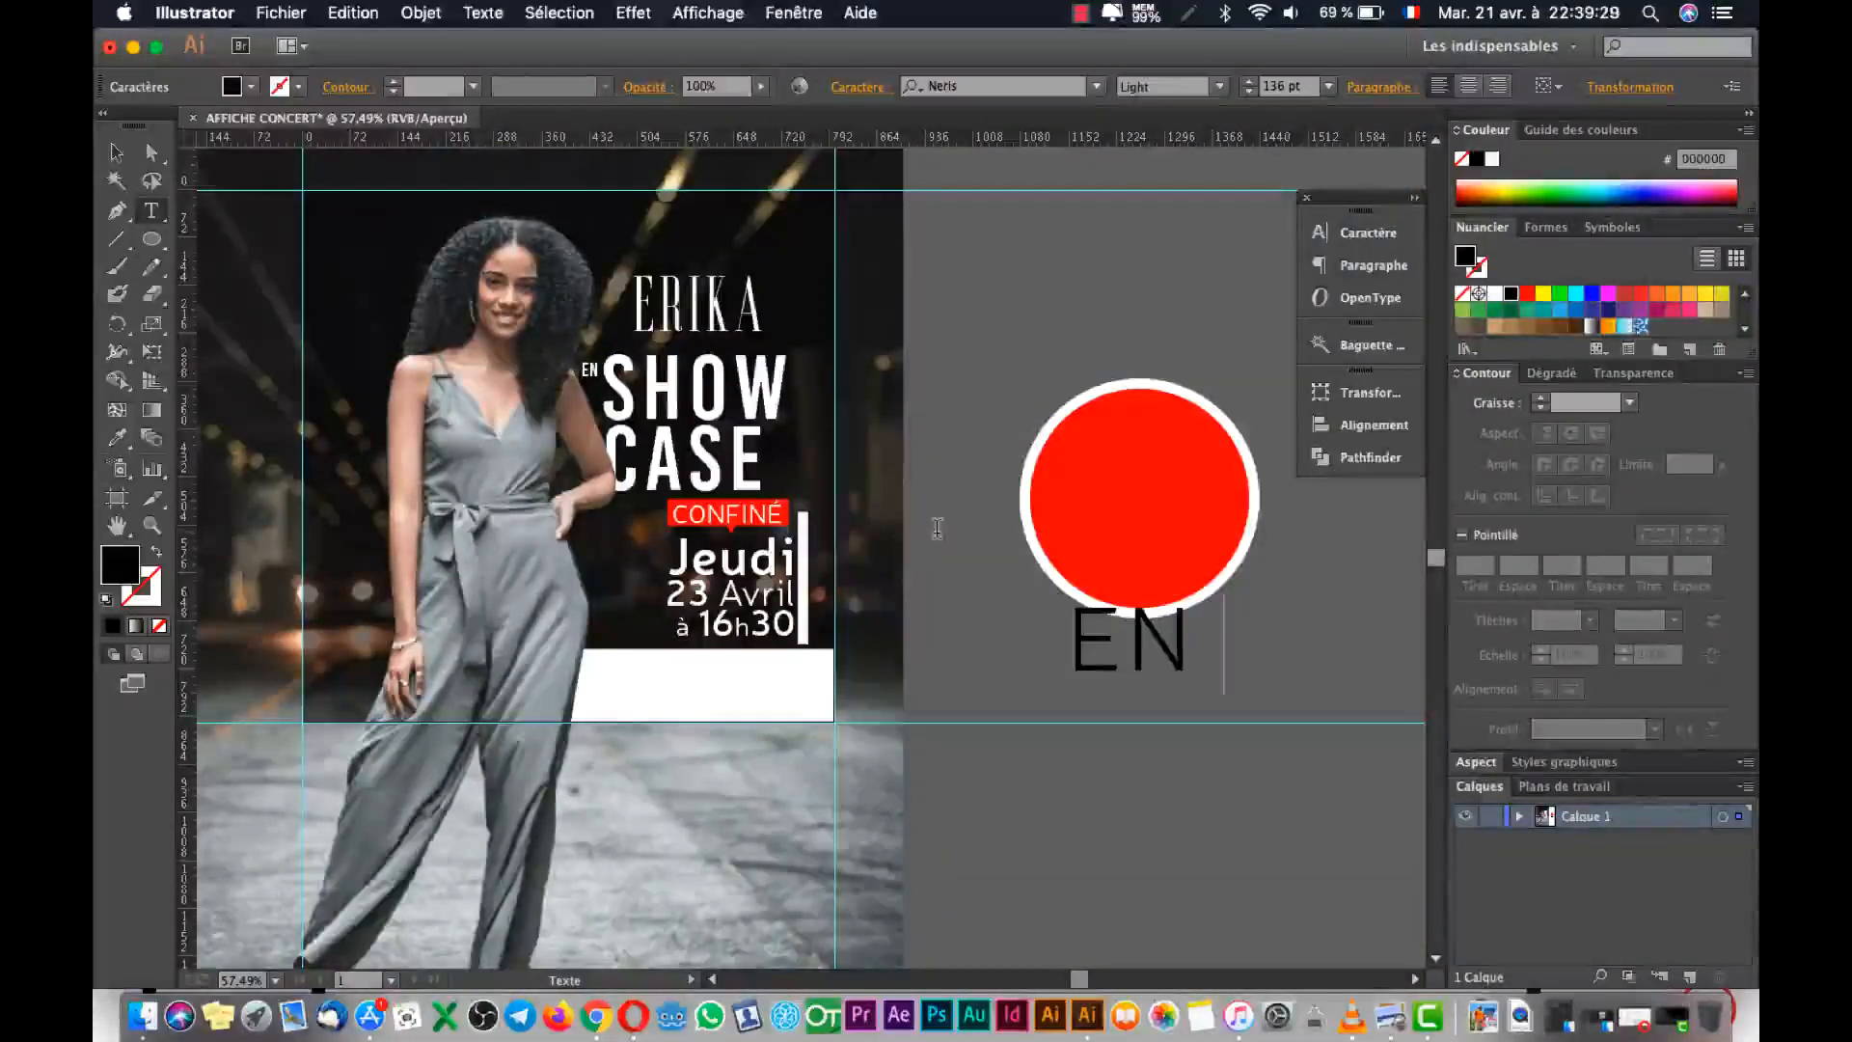
pyautogui.write(' DI')
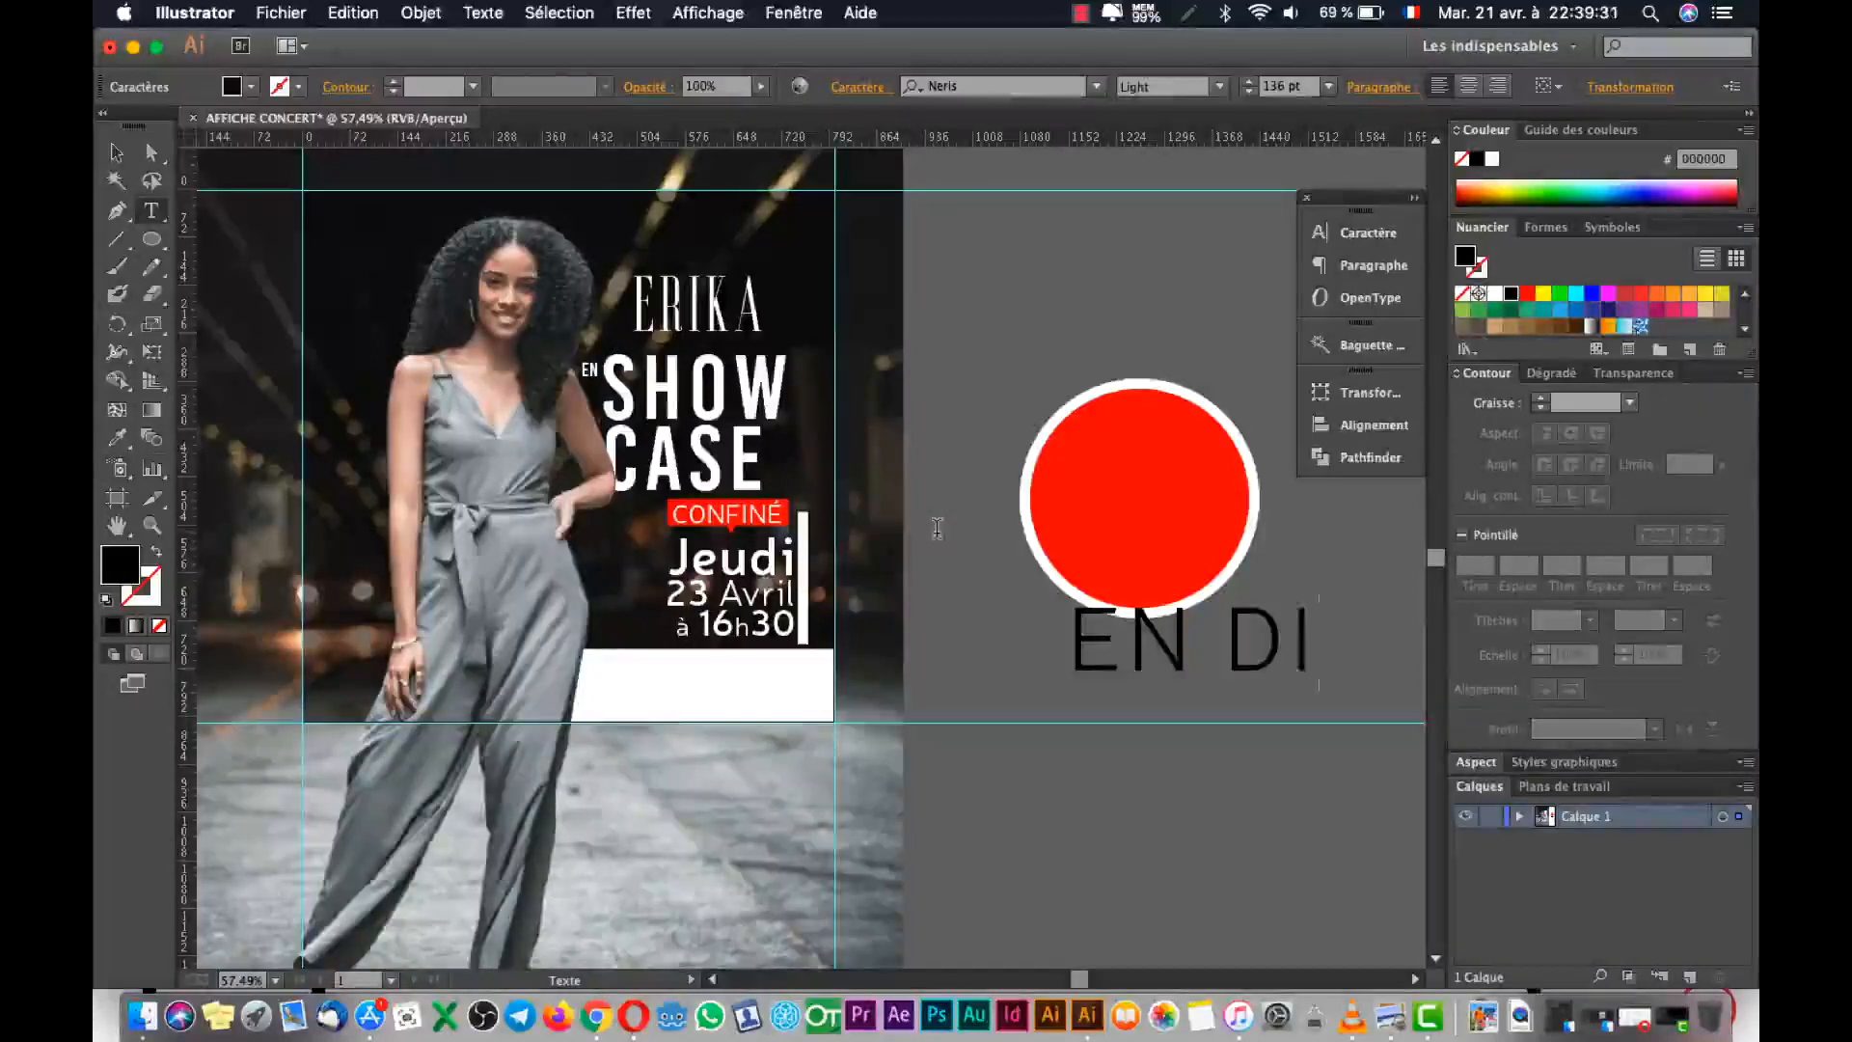
pyautogui.write('RECT')
pyautogui.press('Escape')
pyautogui.press('super+Tab')
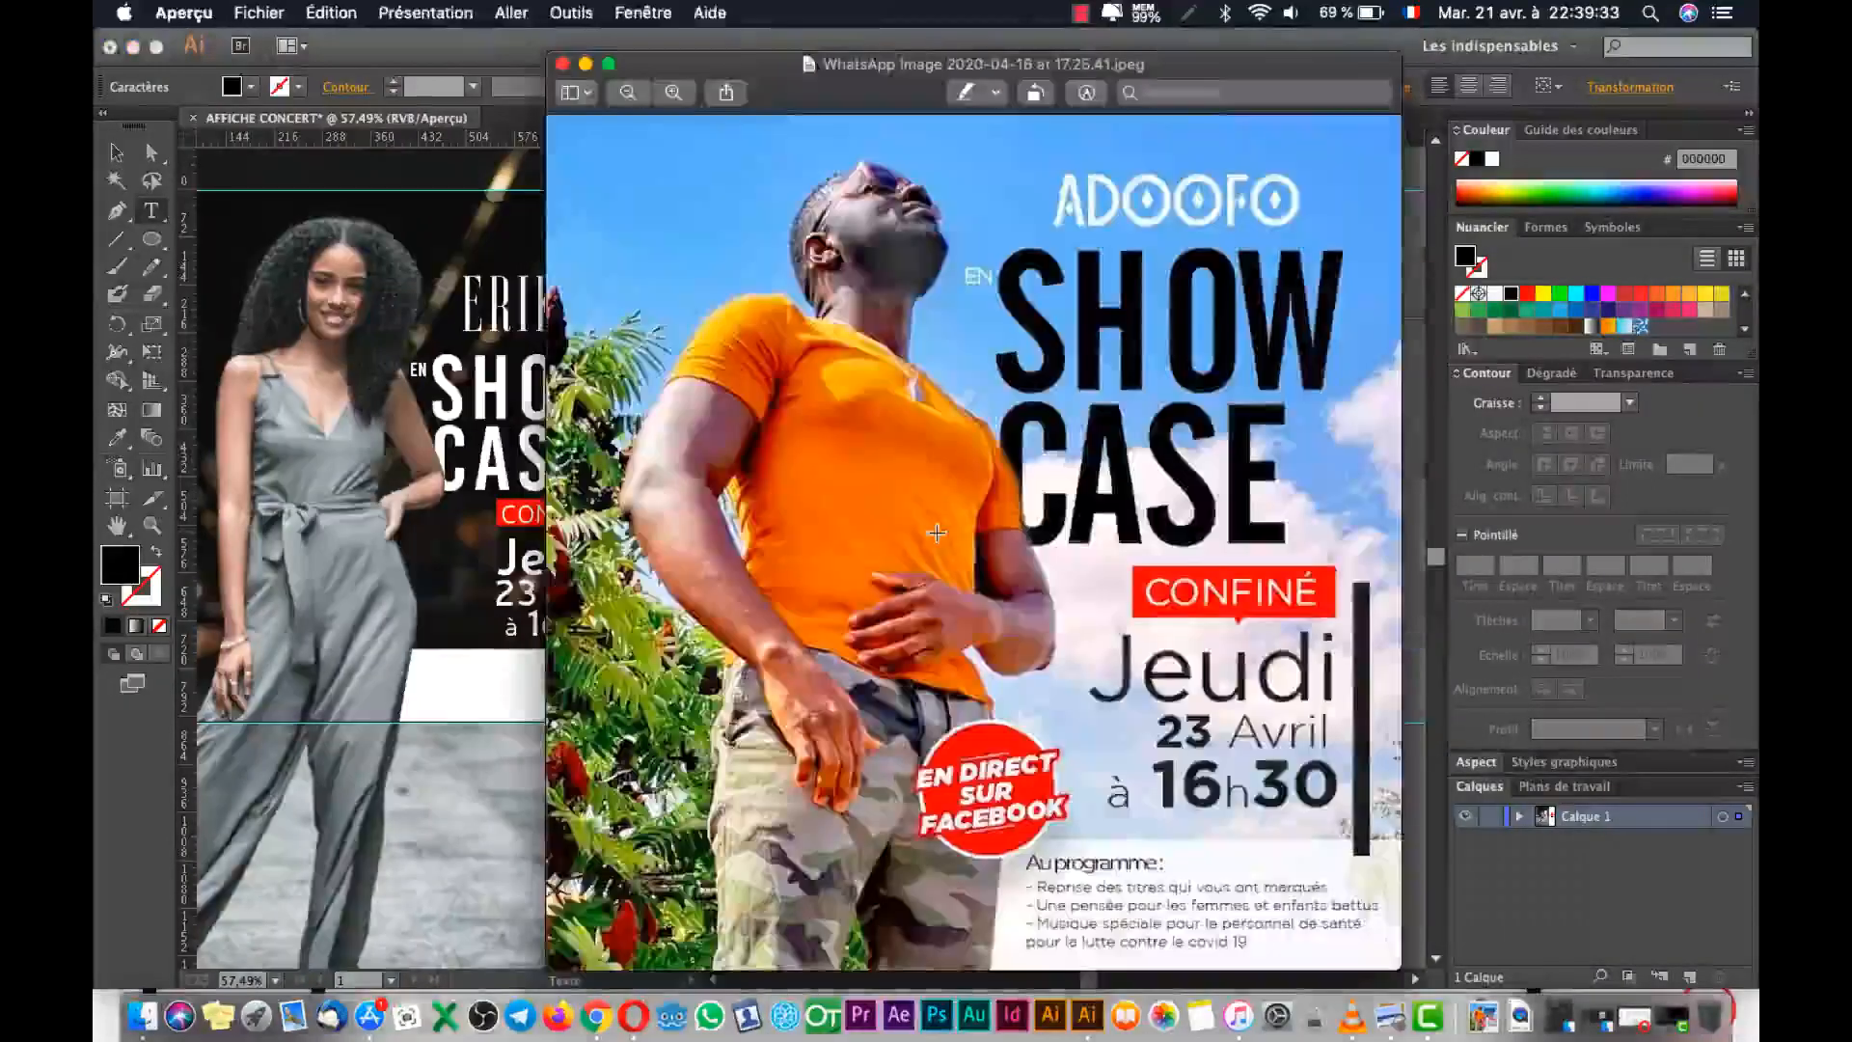
pyautogui.press('super+Tab')
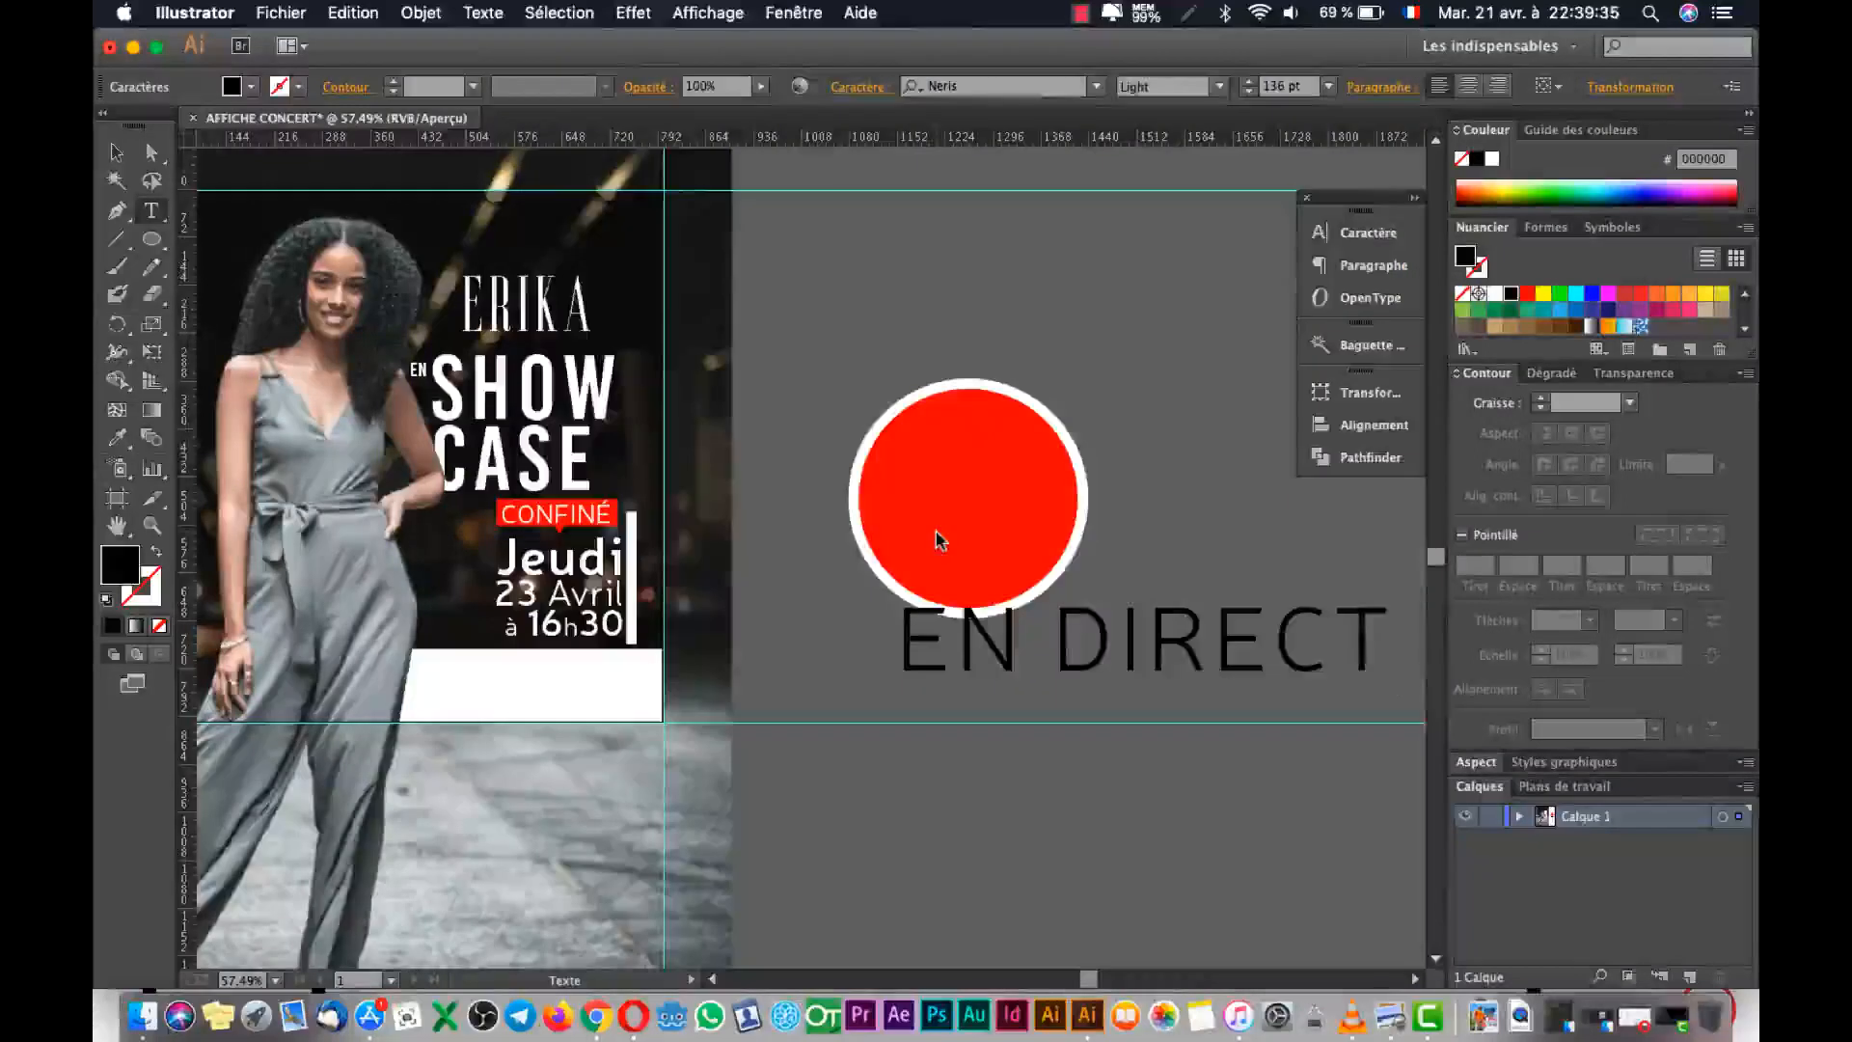
# Add SUR and FACEBOOK as separate second and third lines under EN DIRECT and finish the text.
pyautogui.press('Return')
pyautogui.write('SUR')
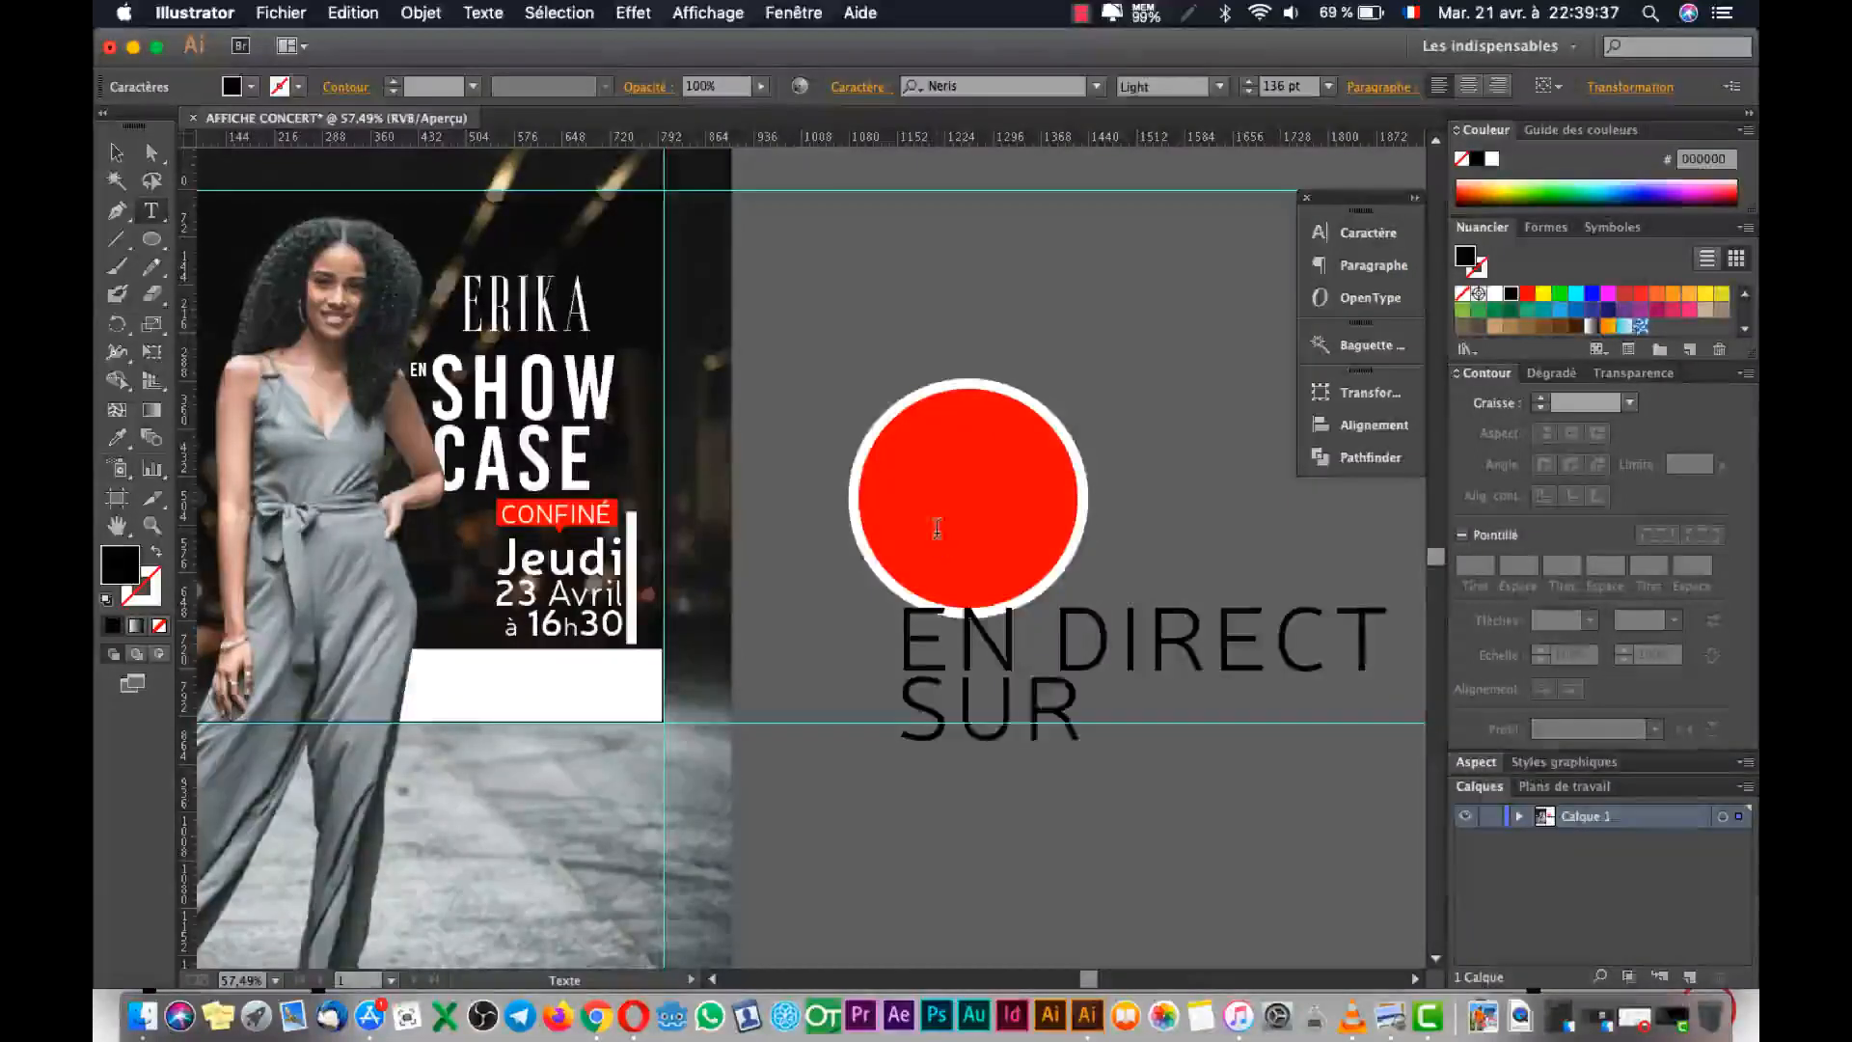
pyautogui.write(' FAC')
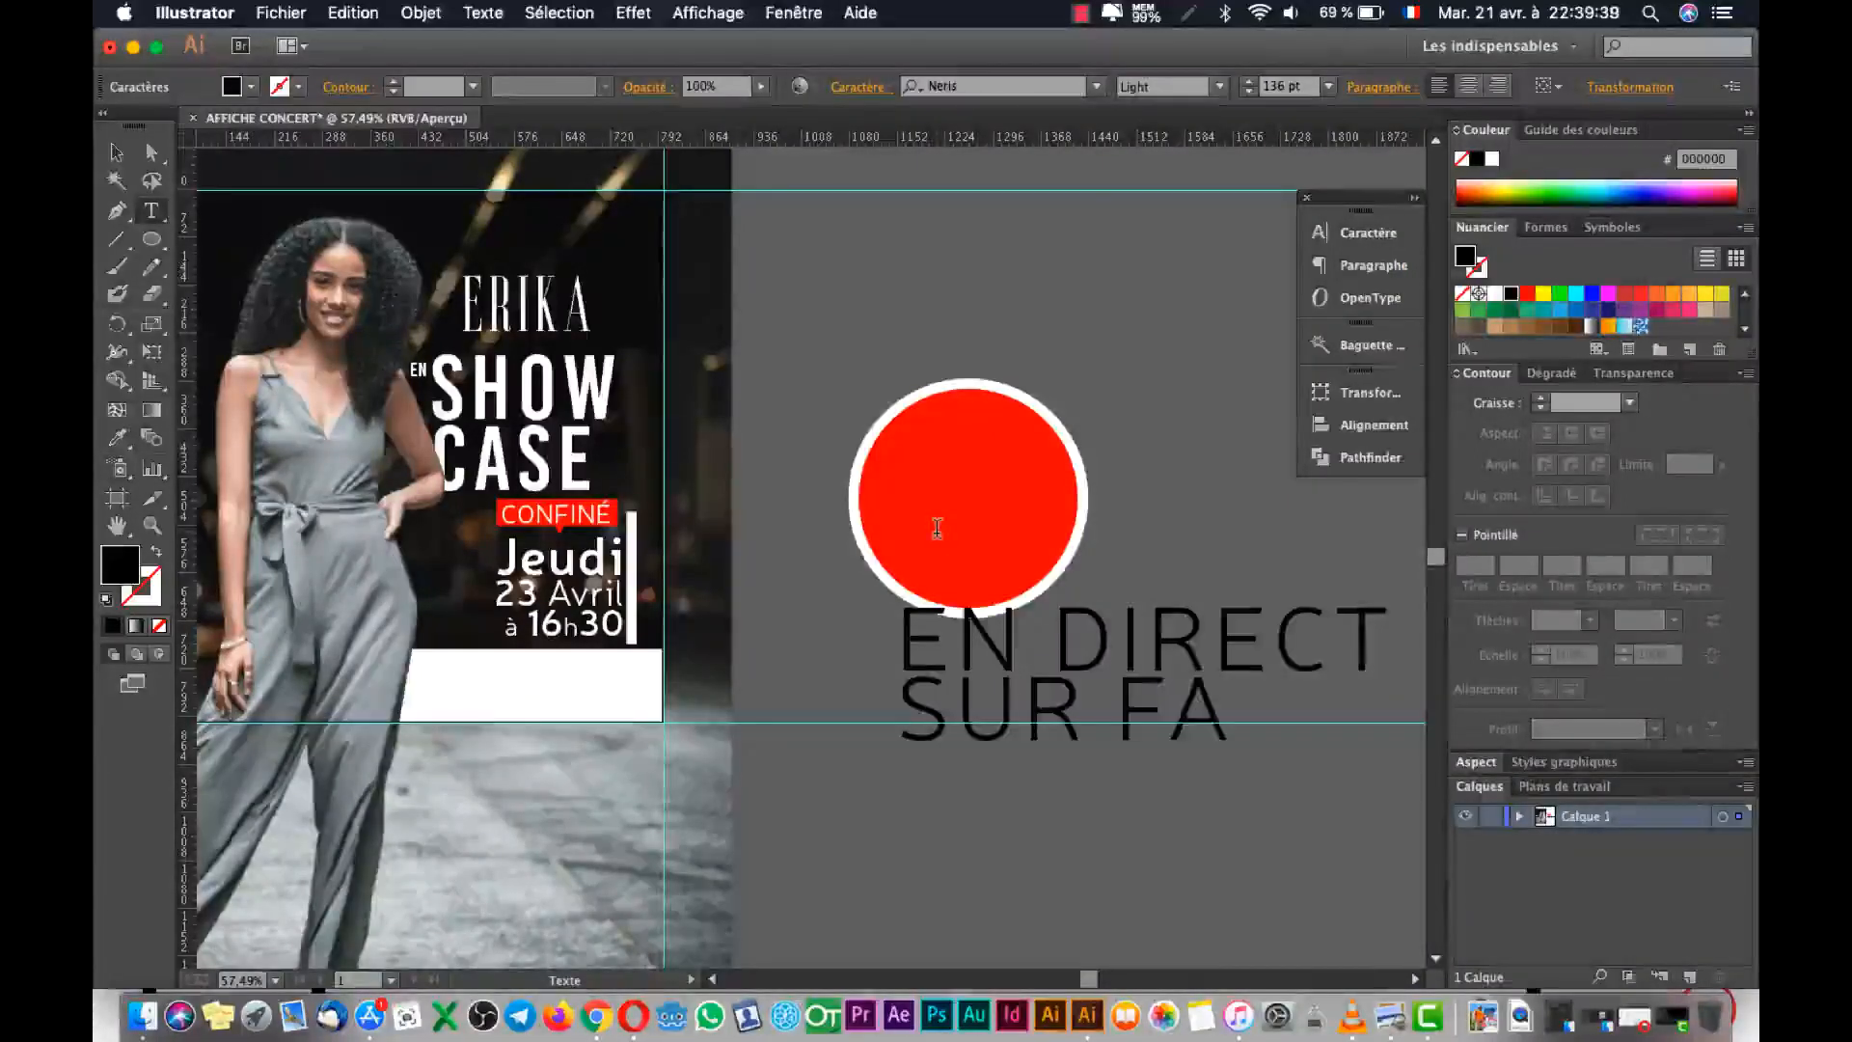
pyautogui.press('BackSpace')
pyautogui.press('BackSpace')
pyautogui.press('BackSpace')
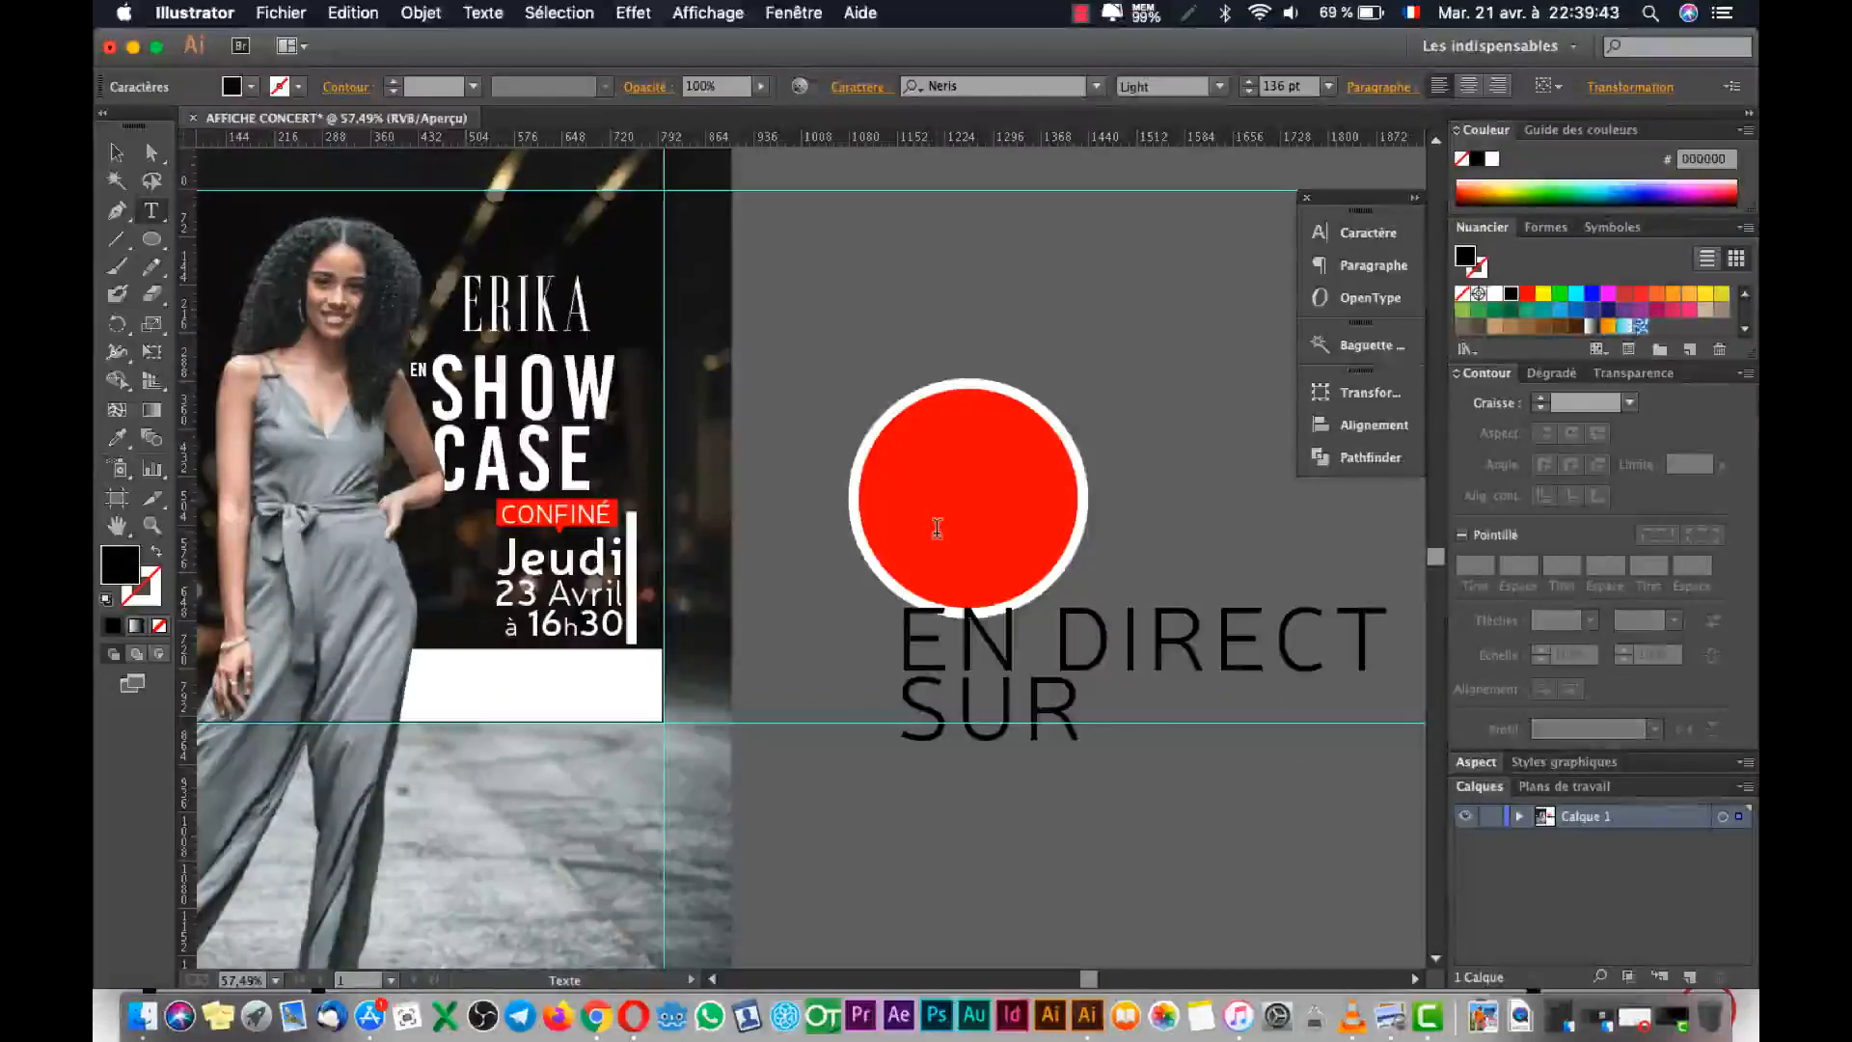
pyautogui.write('FAC')
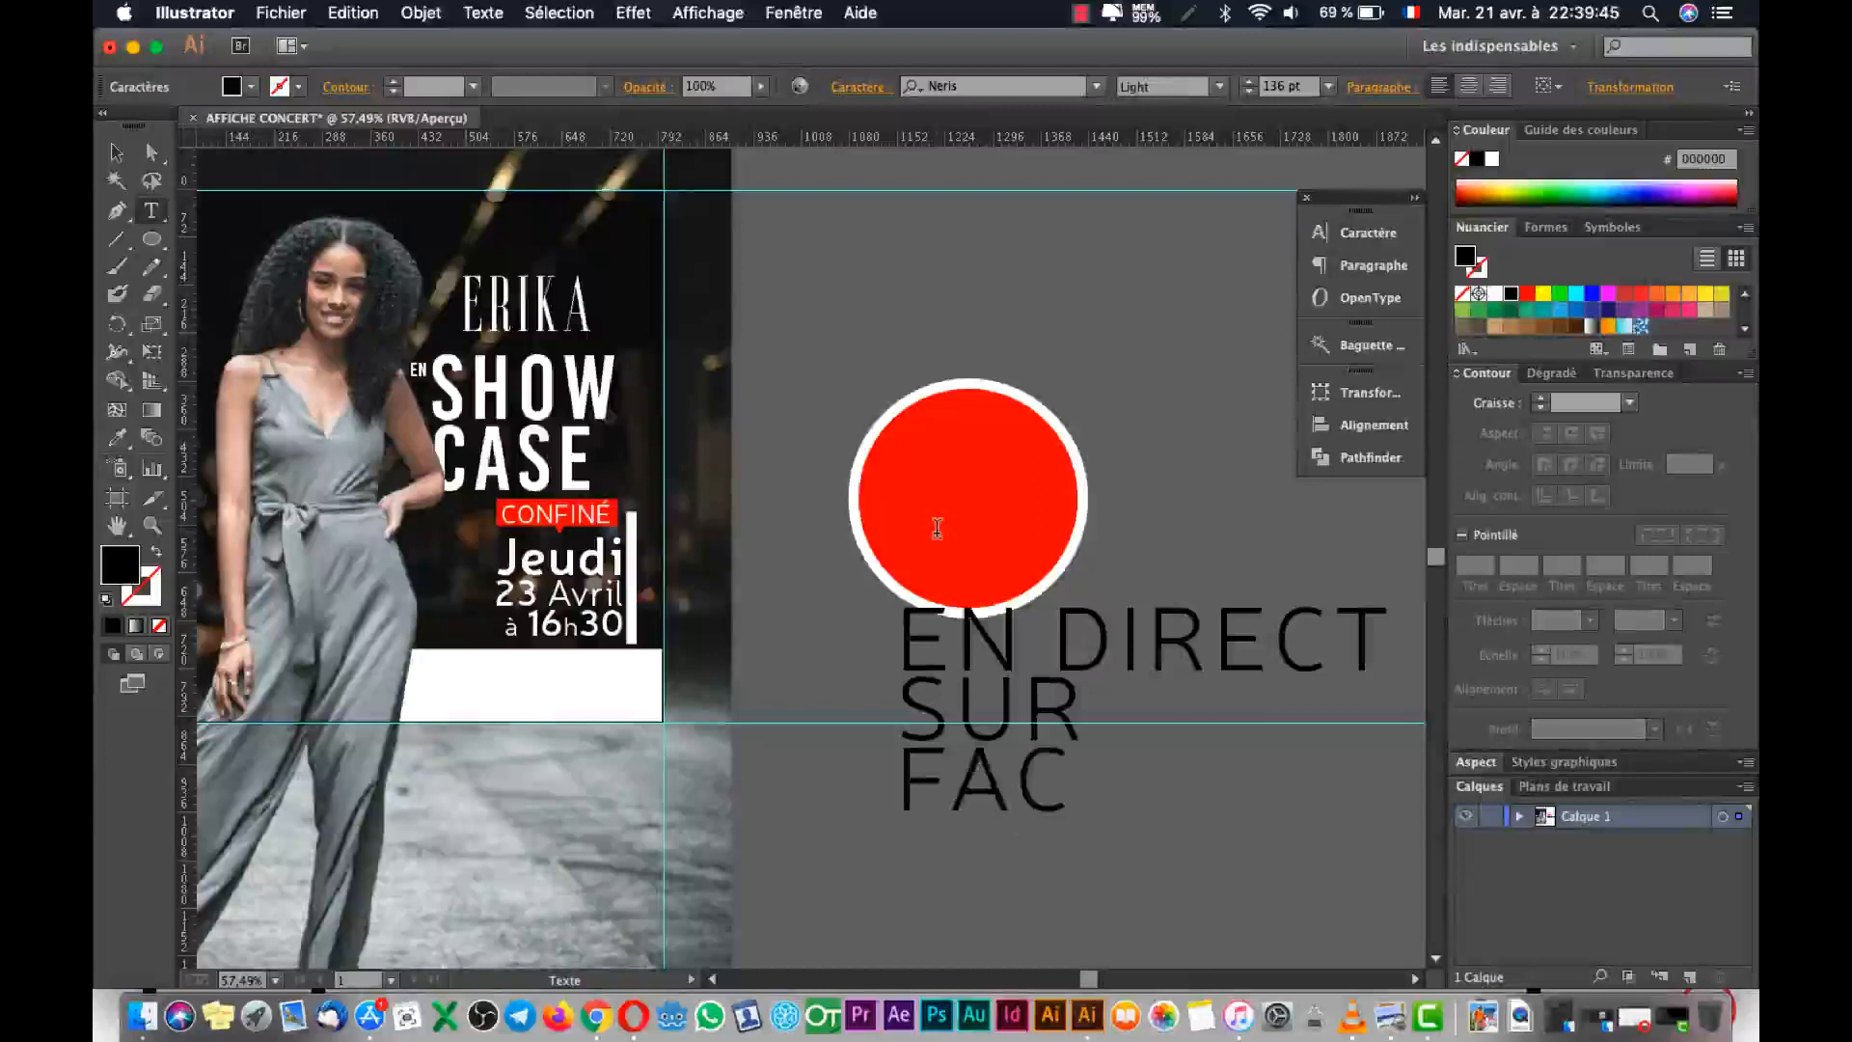
pyautogui.write('EBOOK')
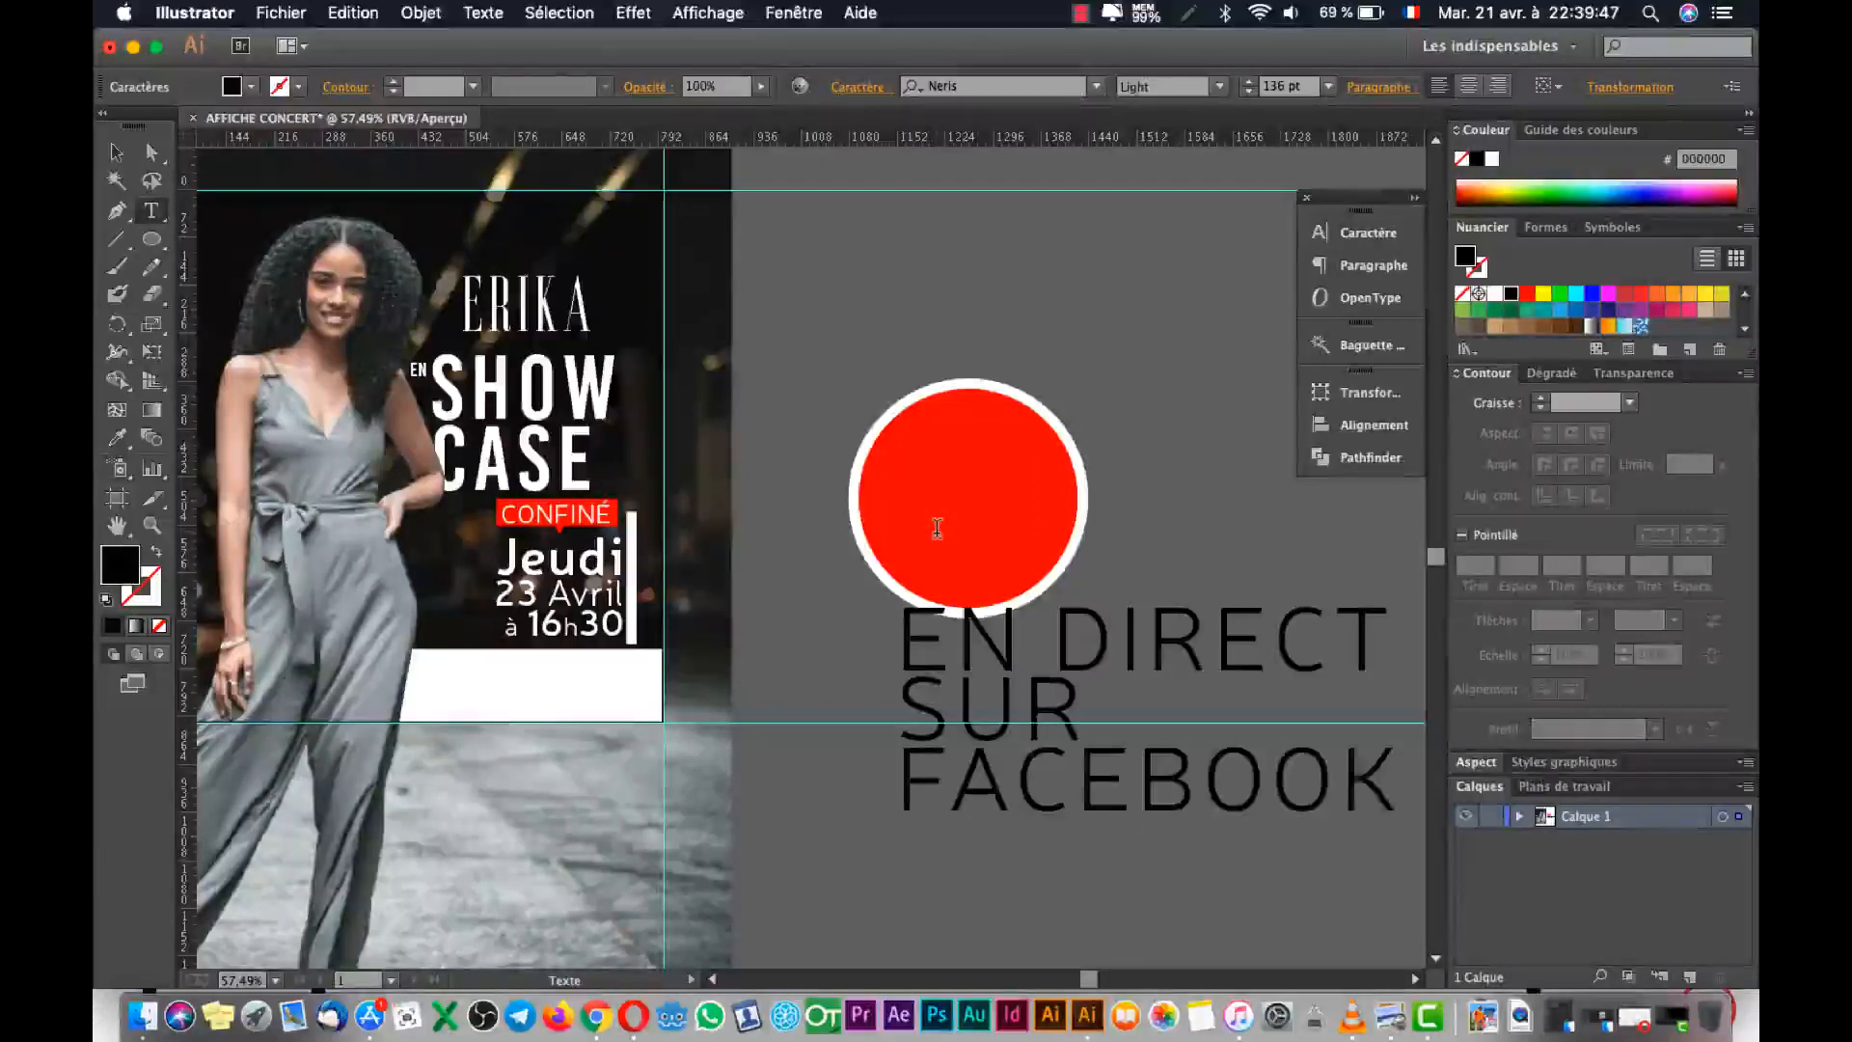
pyautogui.press('Escape')
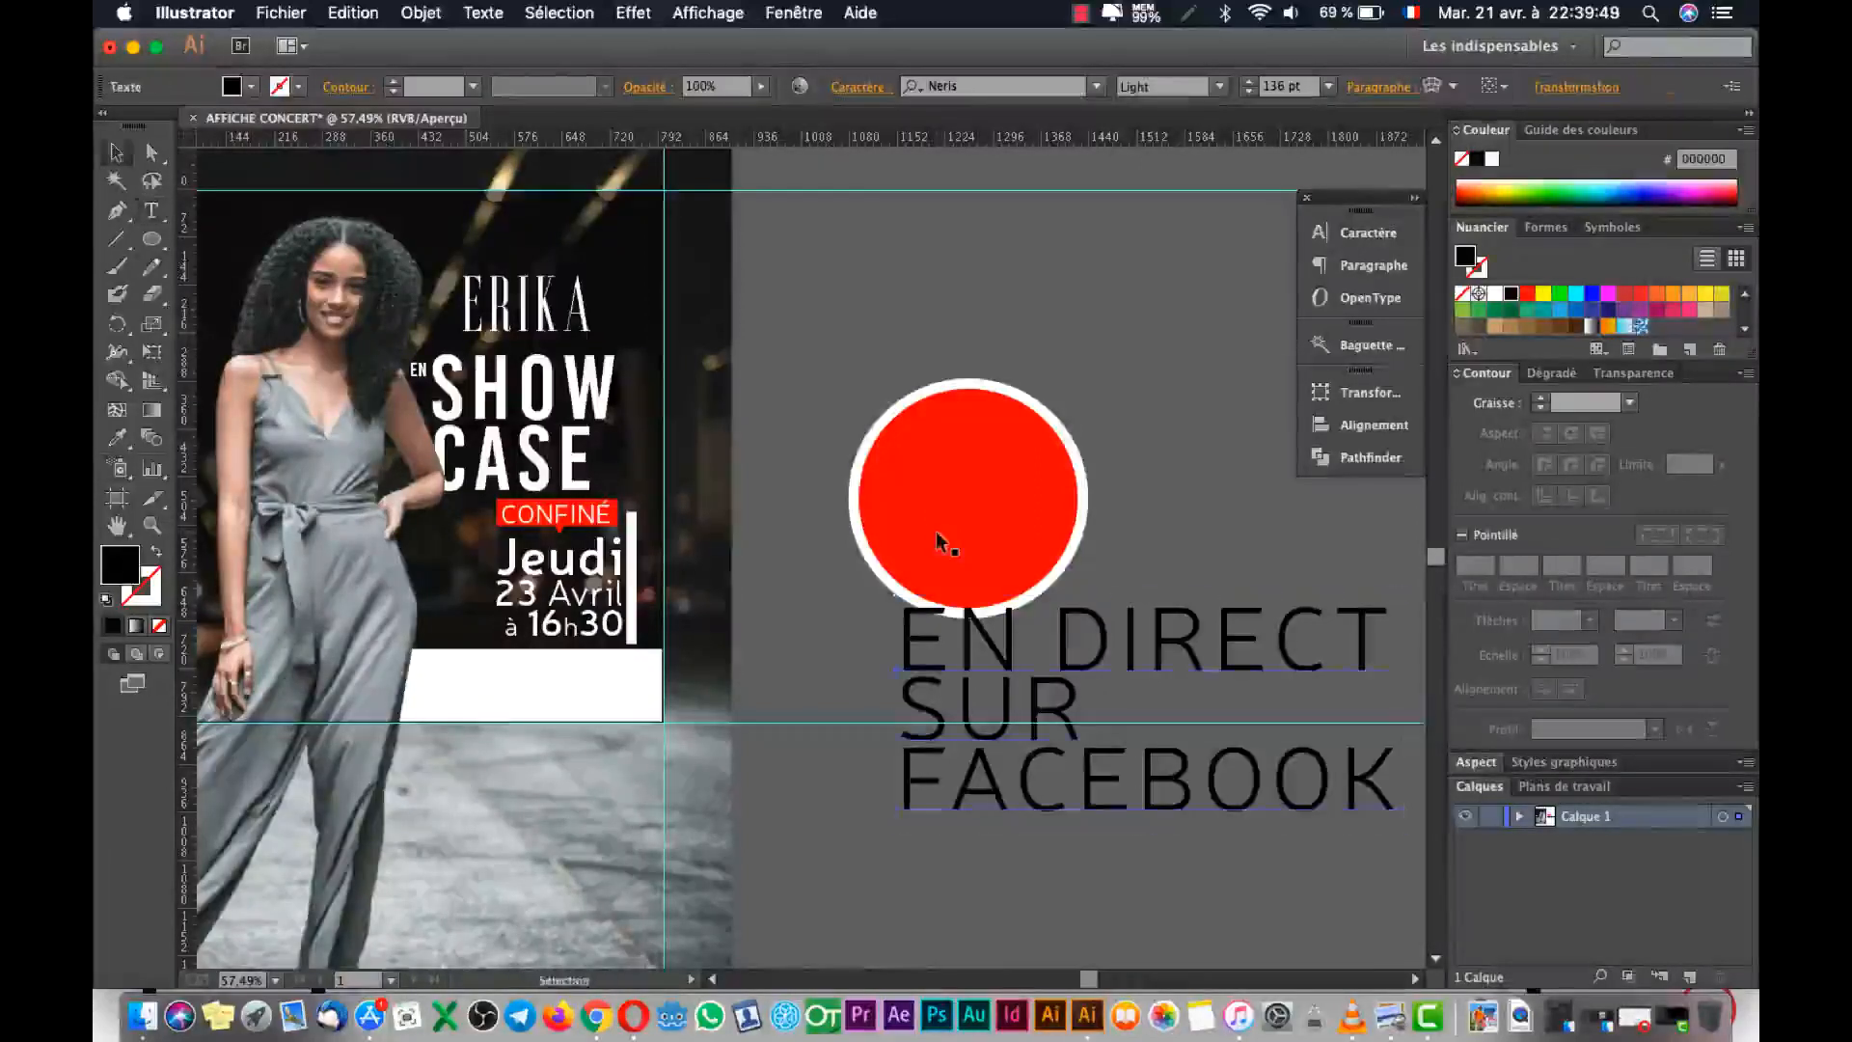
# Move the EN DIRECT SUR FACEBOOK text over the red circle and set its font to Bebas Kai.
pyautogui.press('super+Tab')
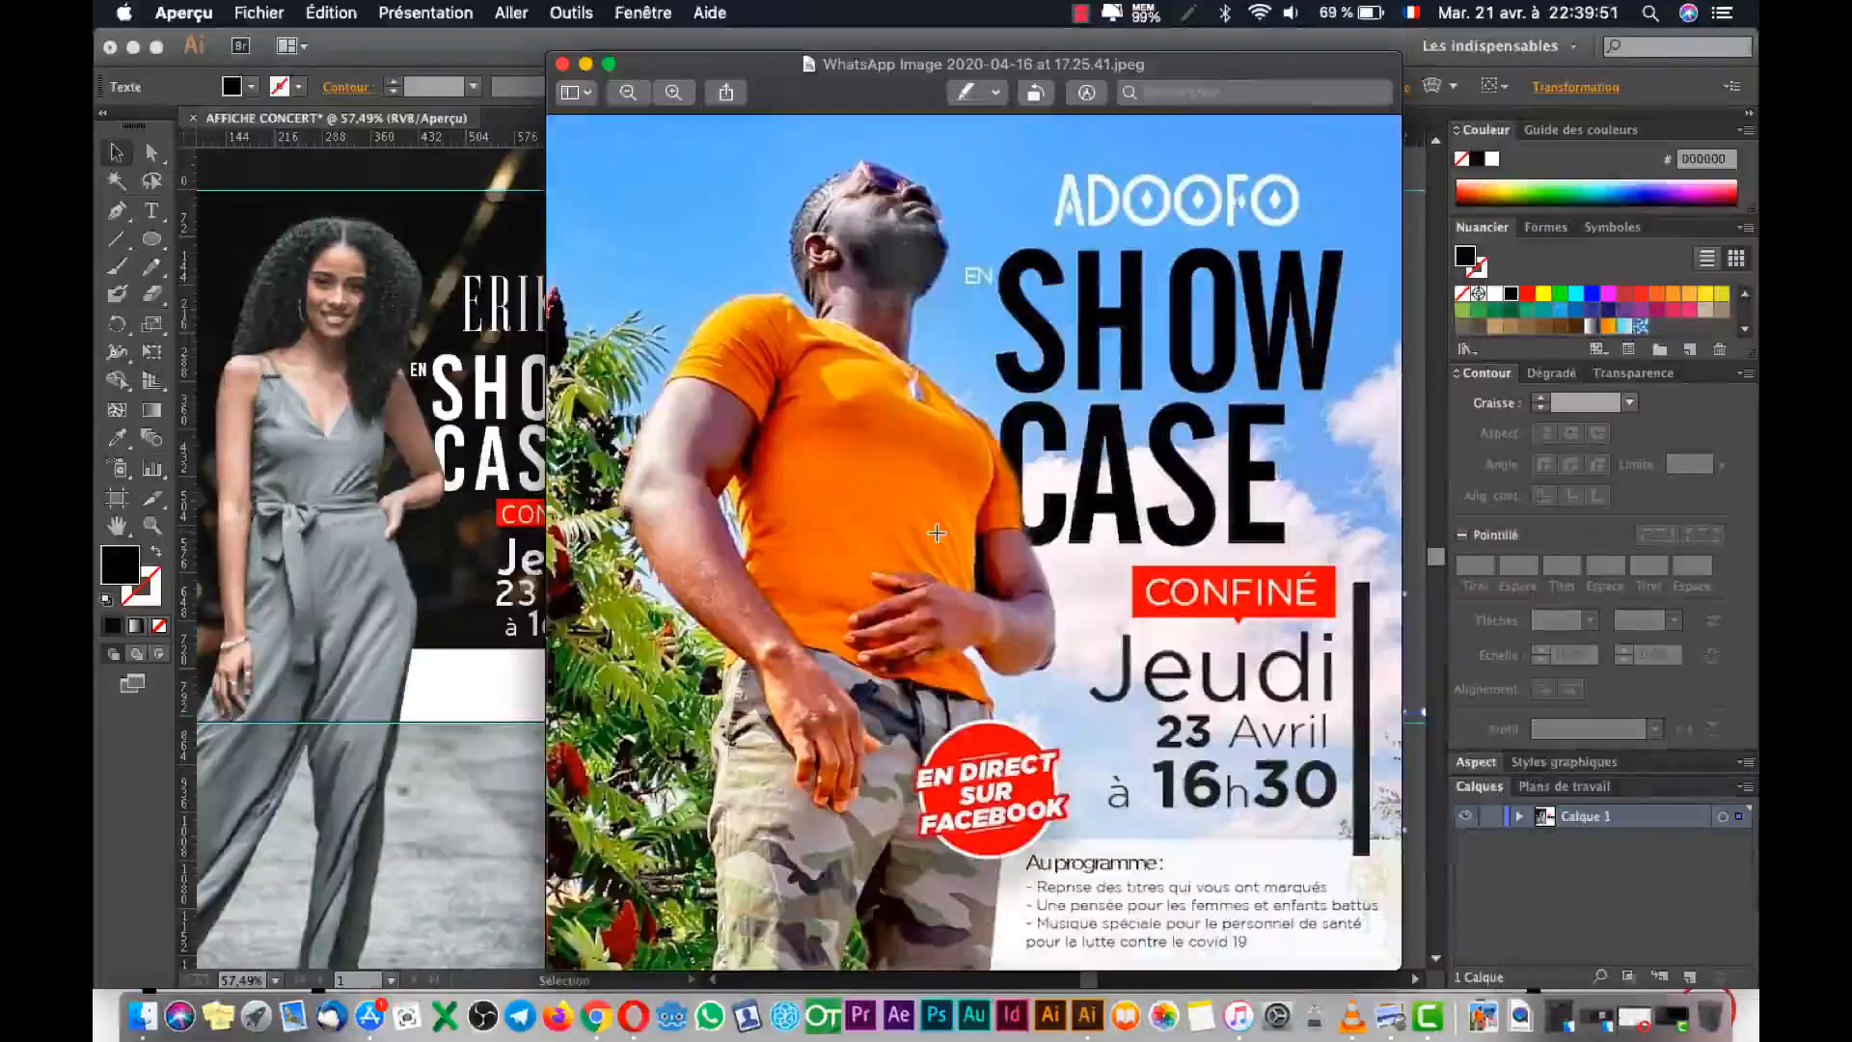
pyautogui.press('super+Tab')
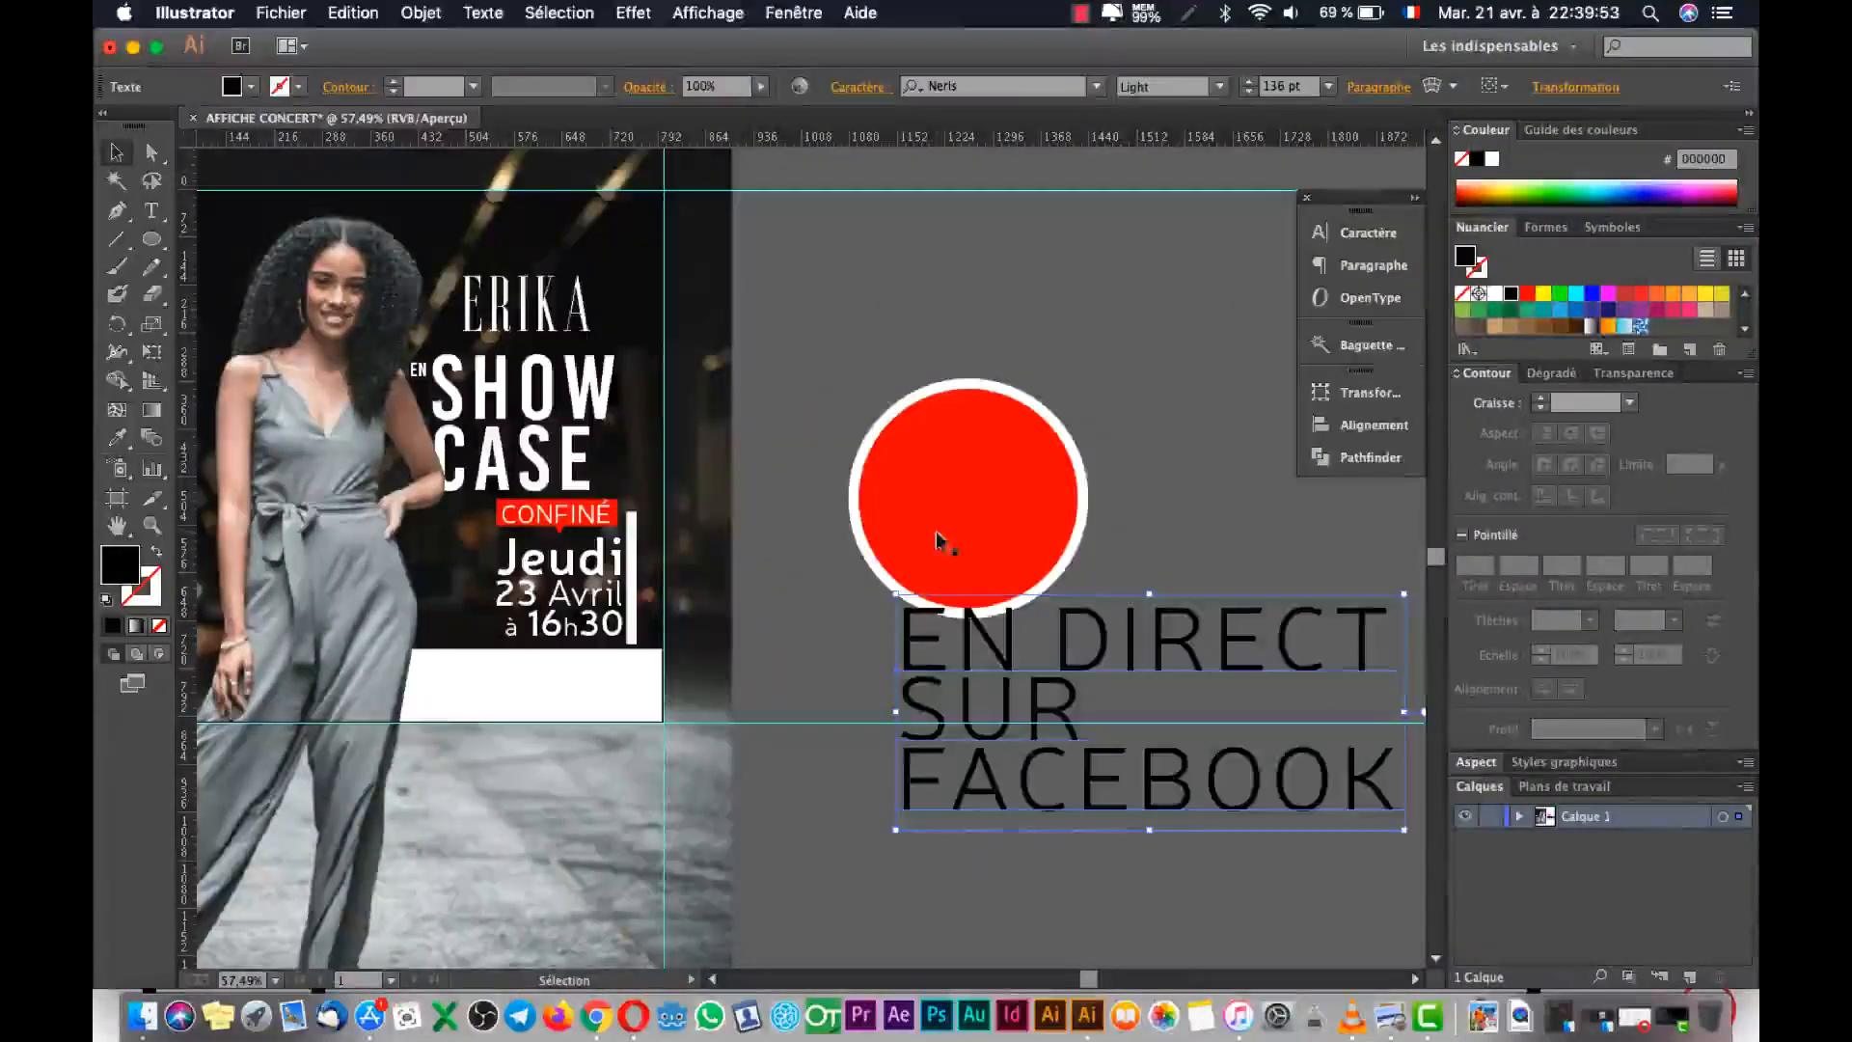
pyautogui.moveTo(979, 643); pyautogui.dragTo(811, 410)
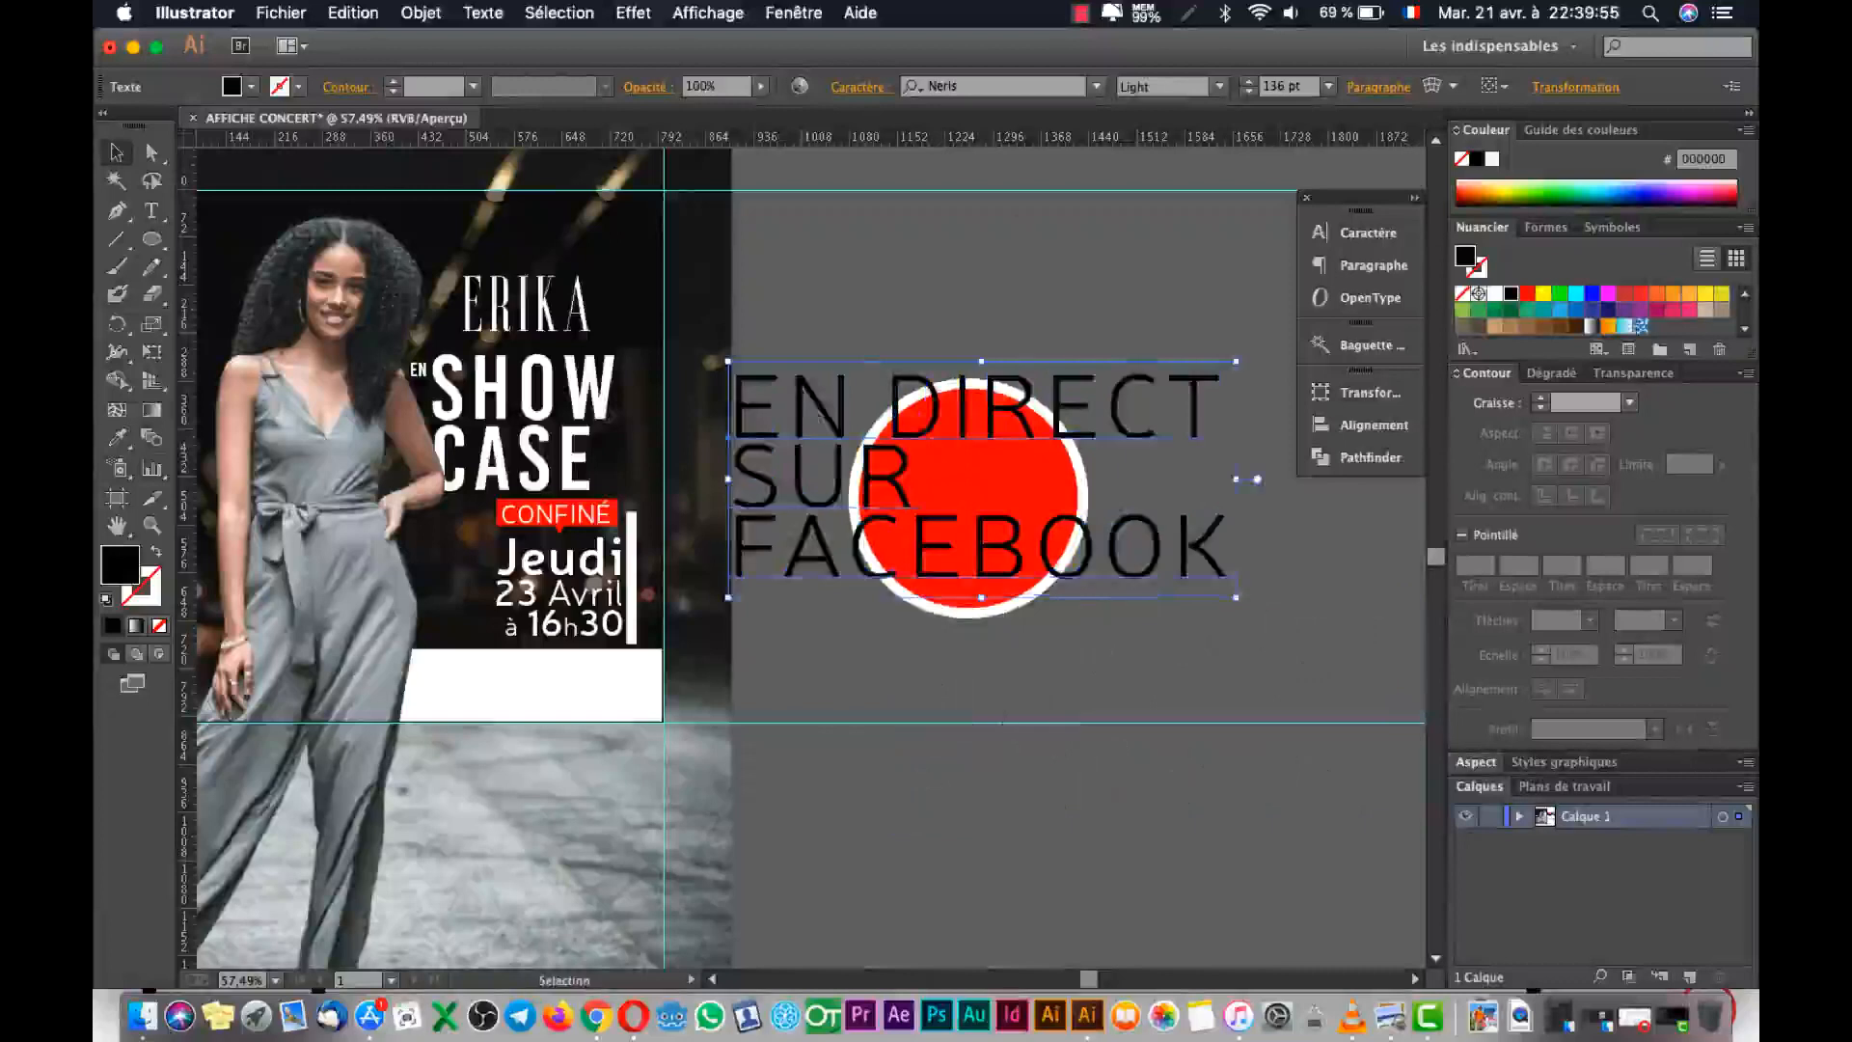
pyautogui.click(936, 90)
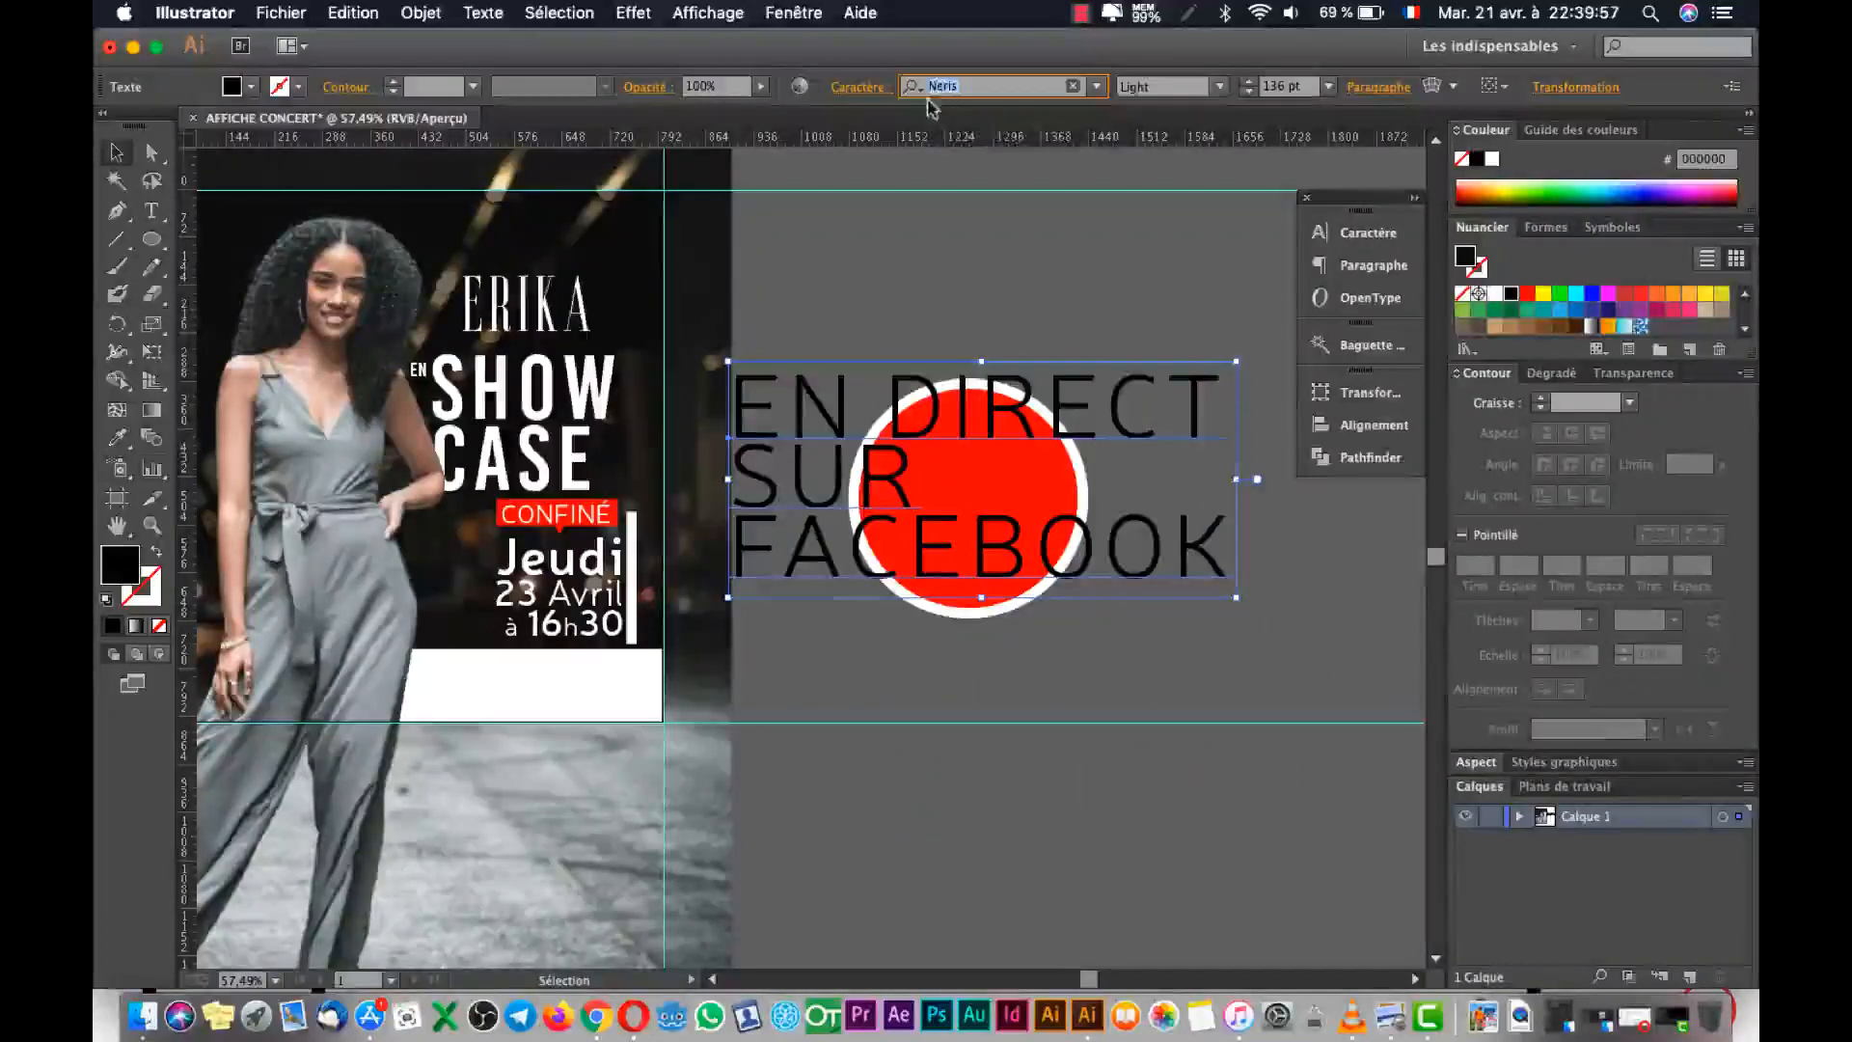
pyautogui.write('BEB')
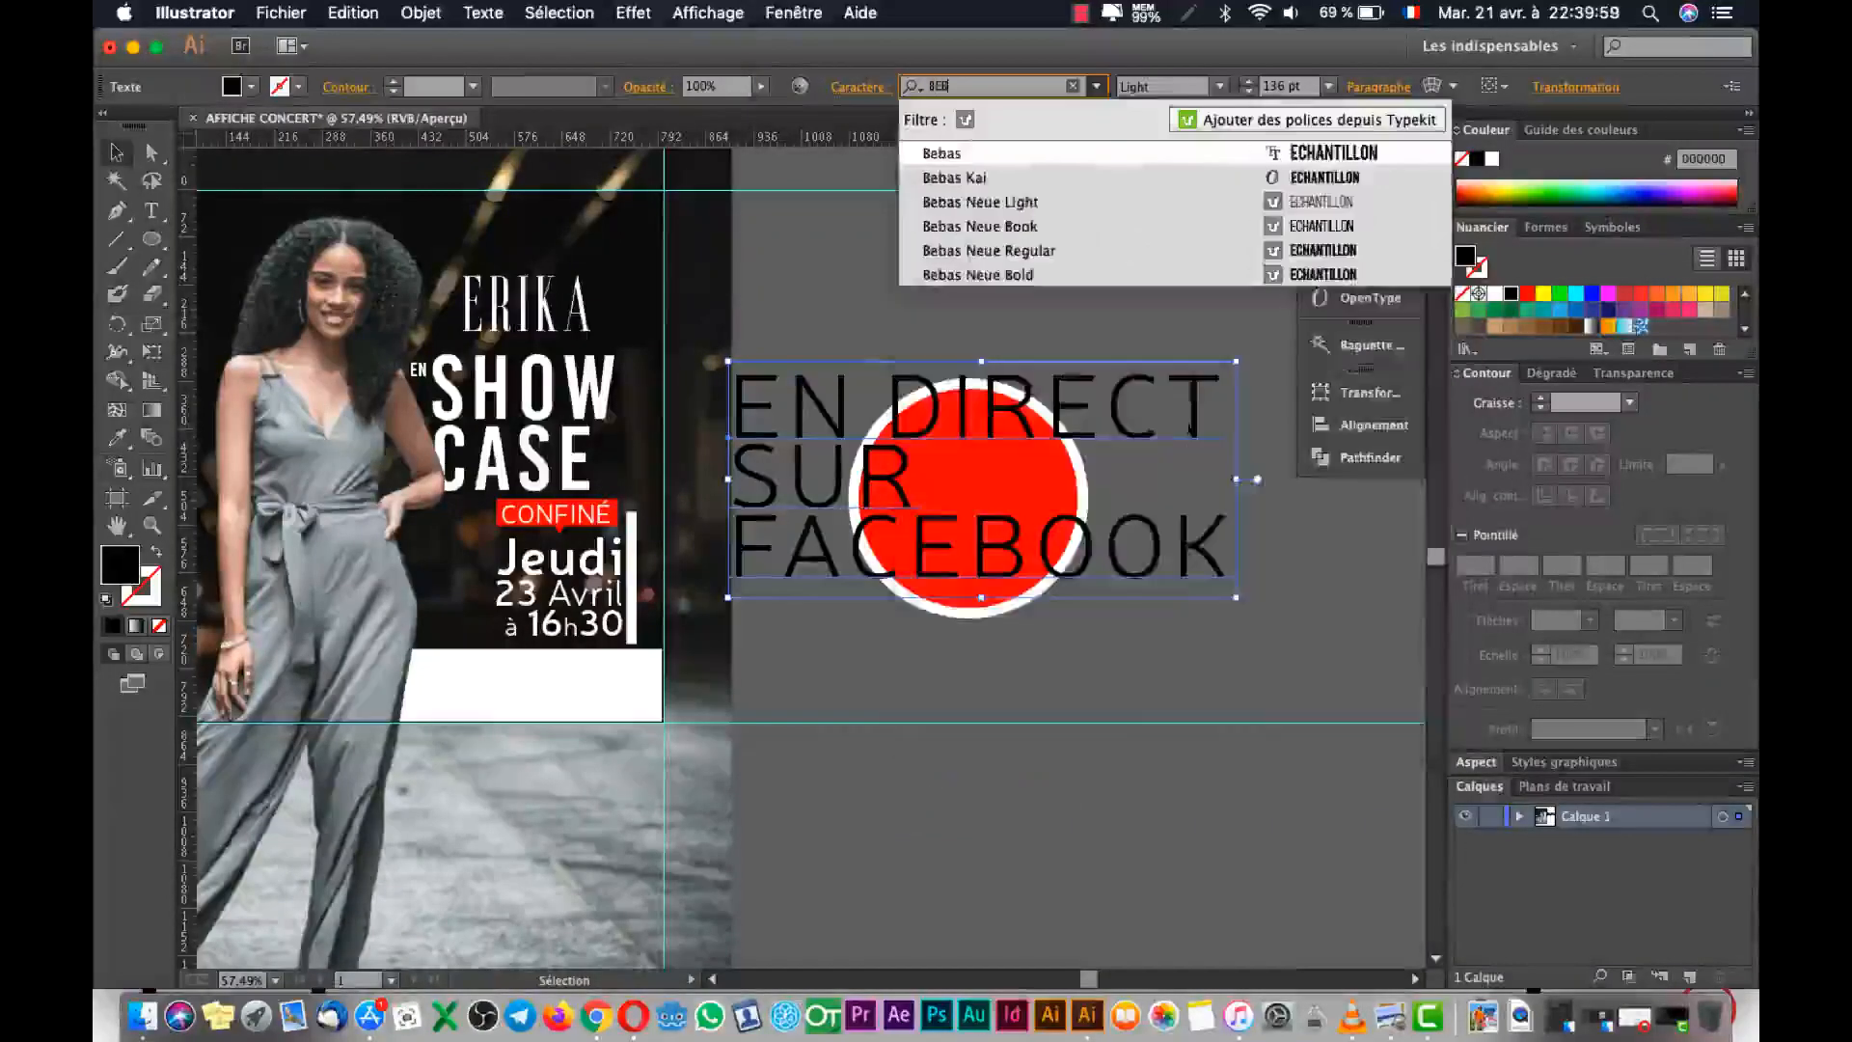
pyautogui.click(983, 179)
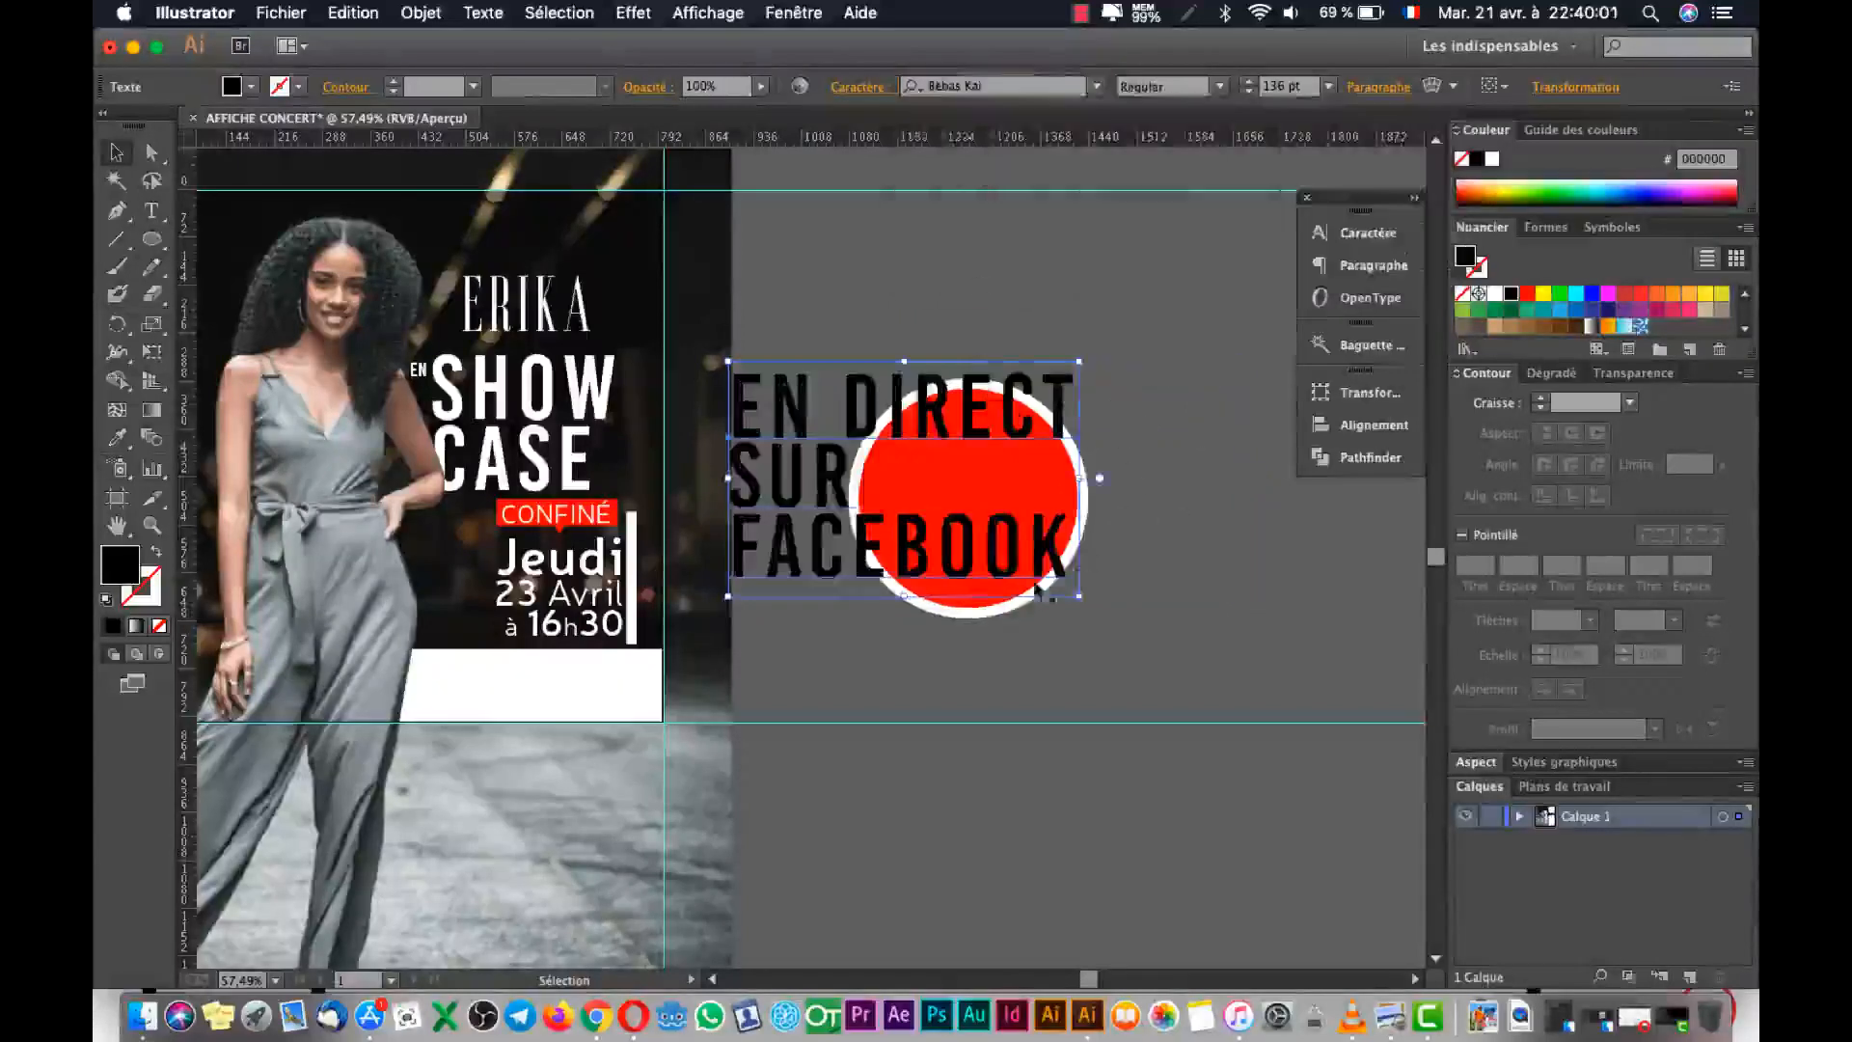
pyautogui.moveTo(898, 436); pyautogui.dragTo(983, 472)
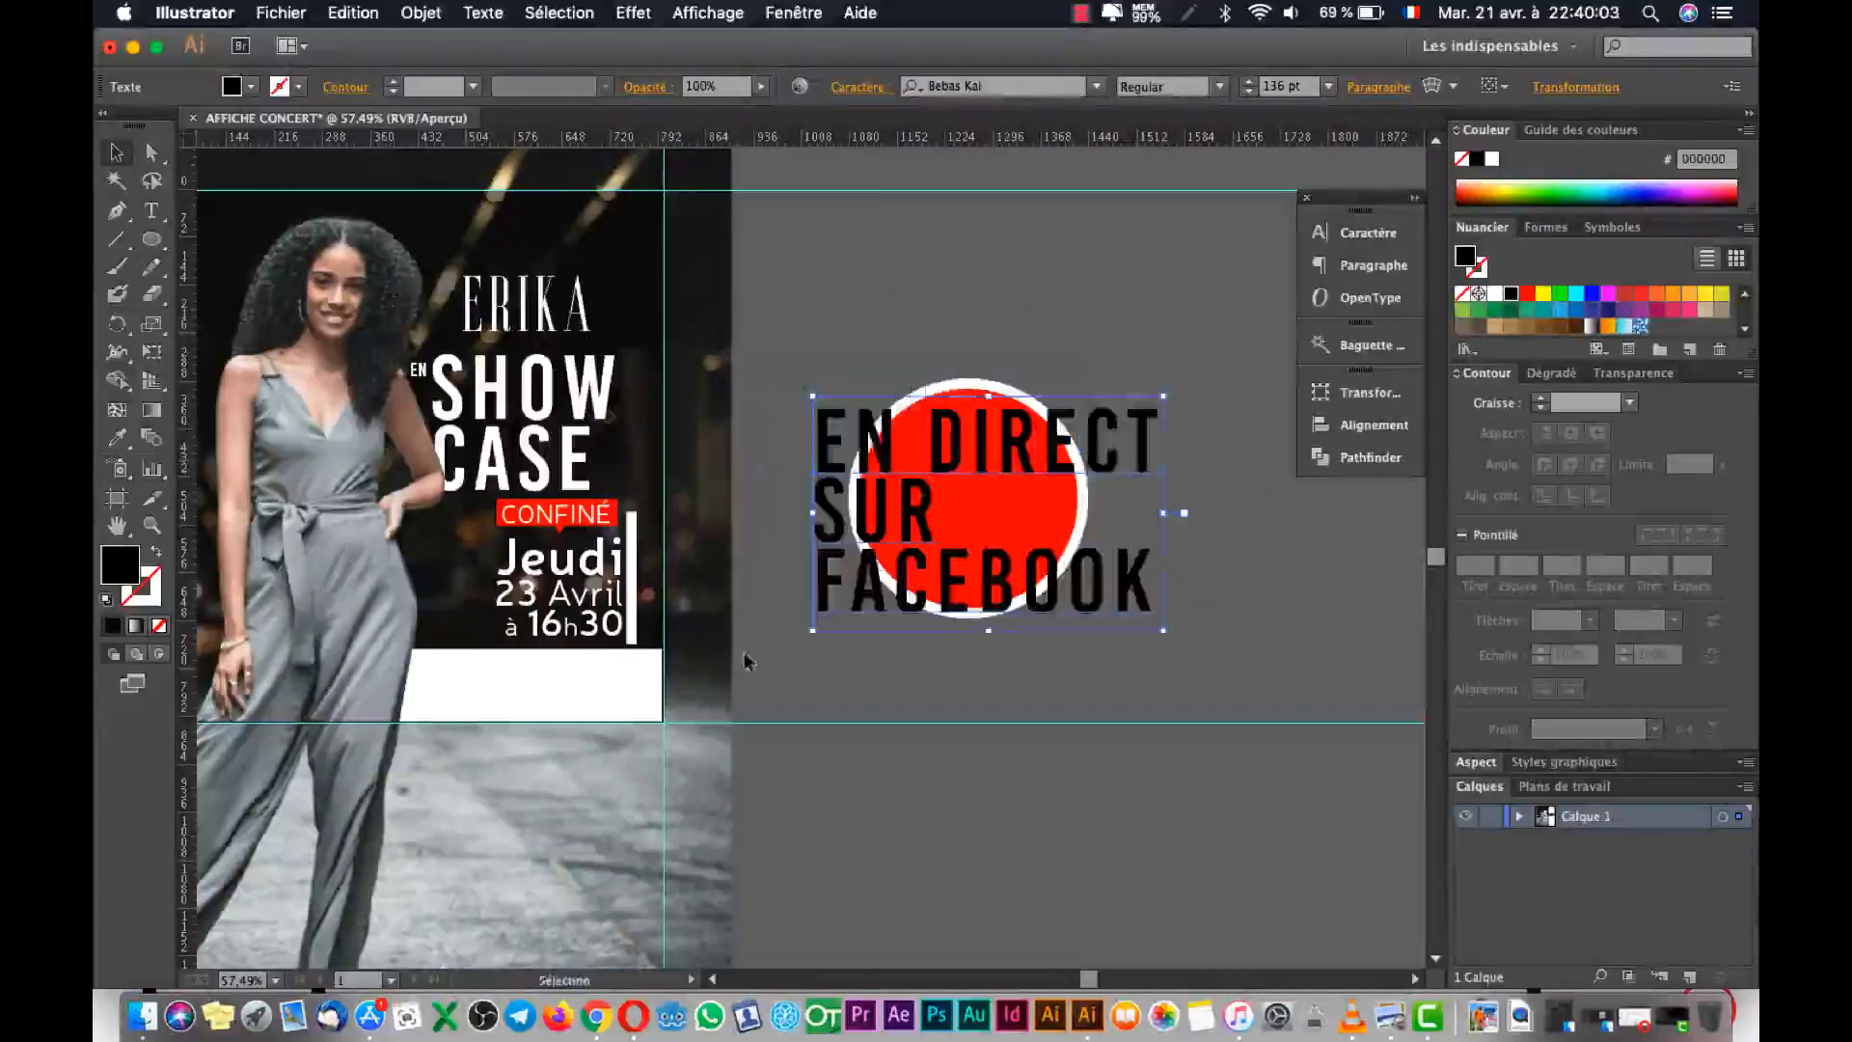
# Compare the badge lettering with the reference poster in Preview and look through the available fonts in Illustrator.
pyautogui.press('super+Tab')
pyautogui.press('super+Tab')
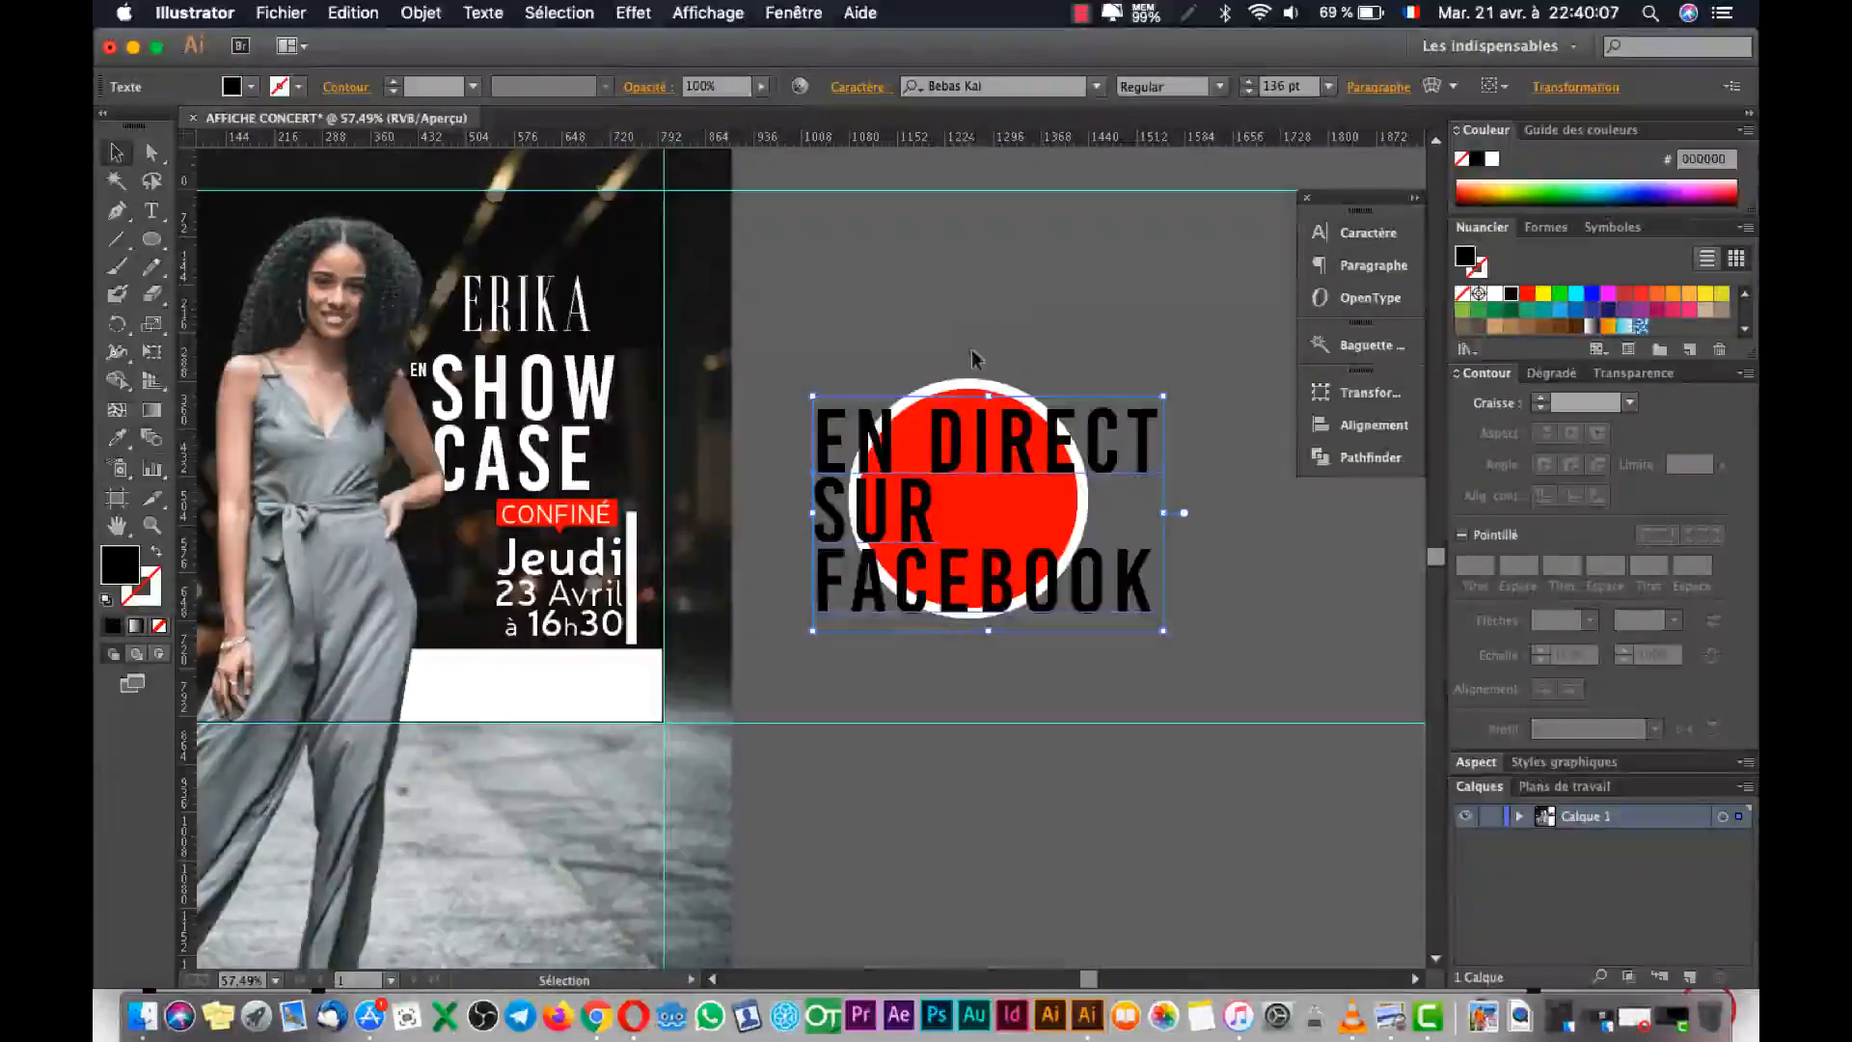
pyautogui.press('super+Tab')
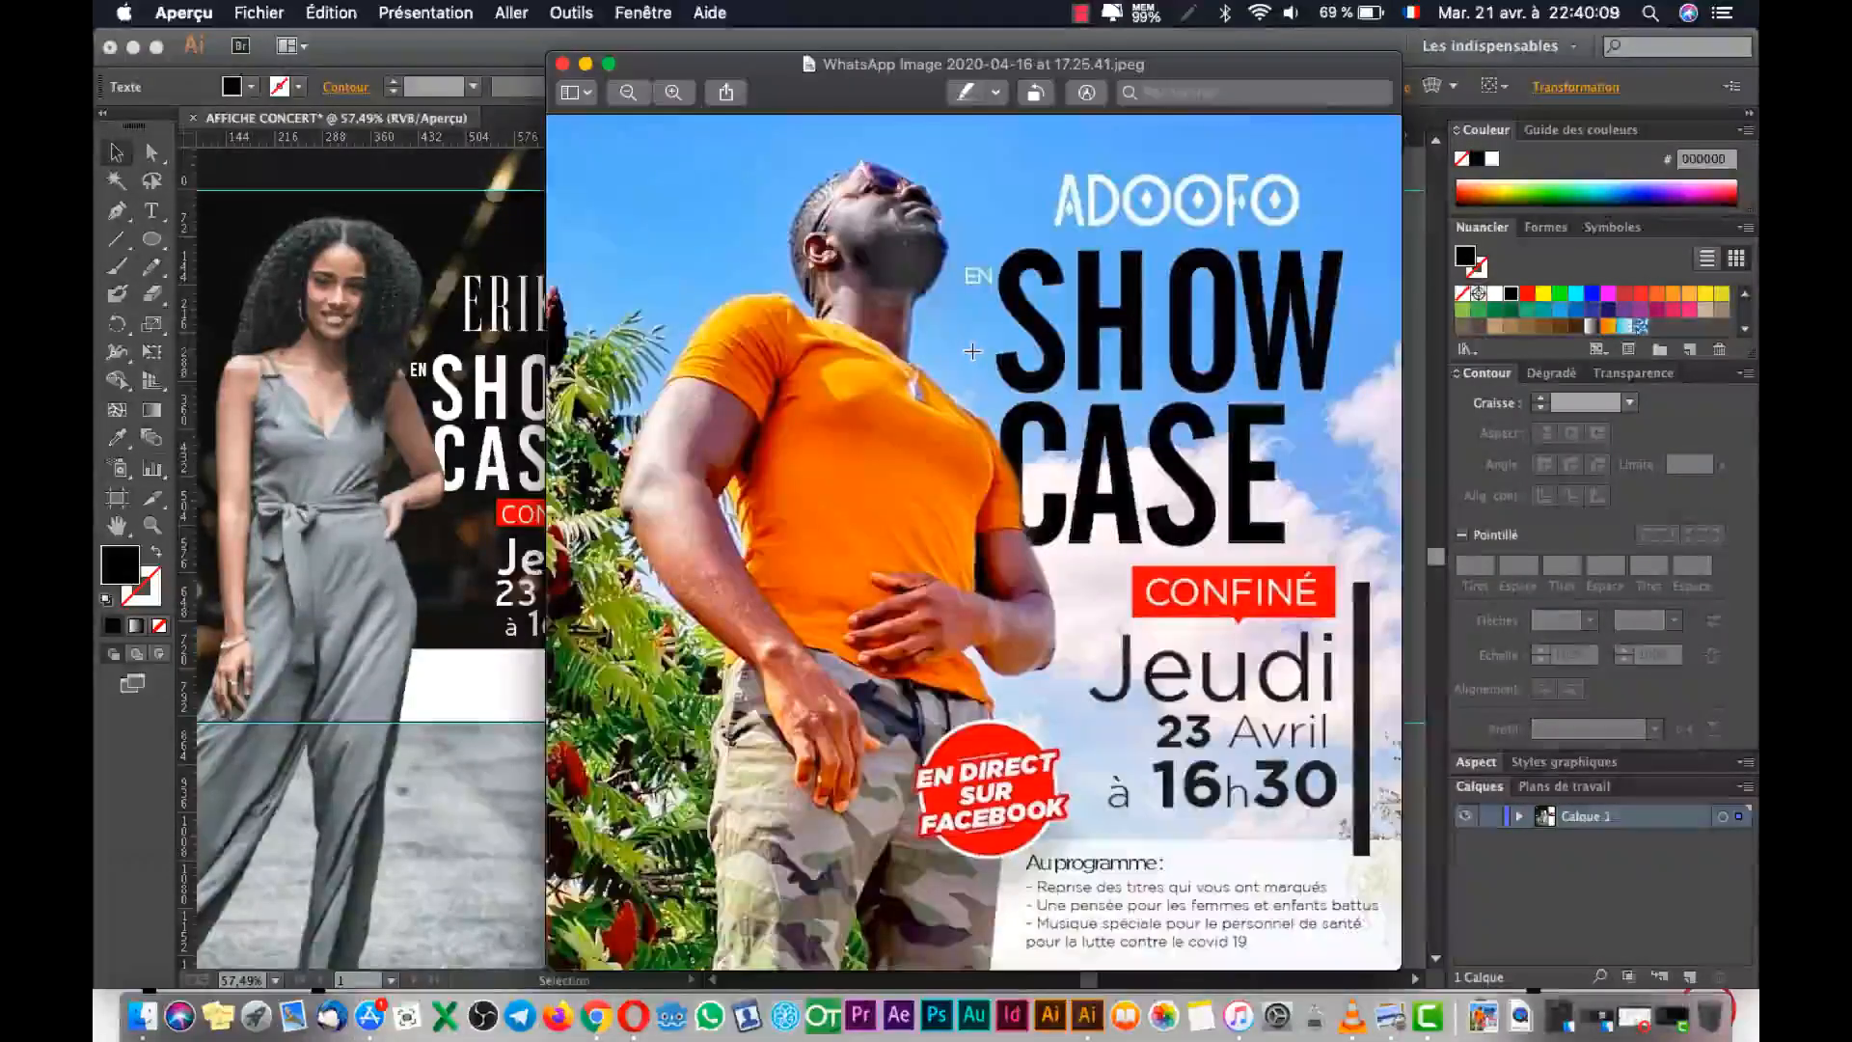
pyautogui.press('super+Tab')
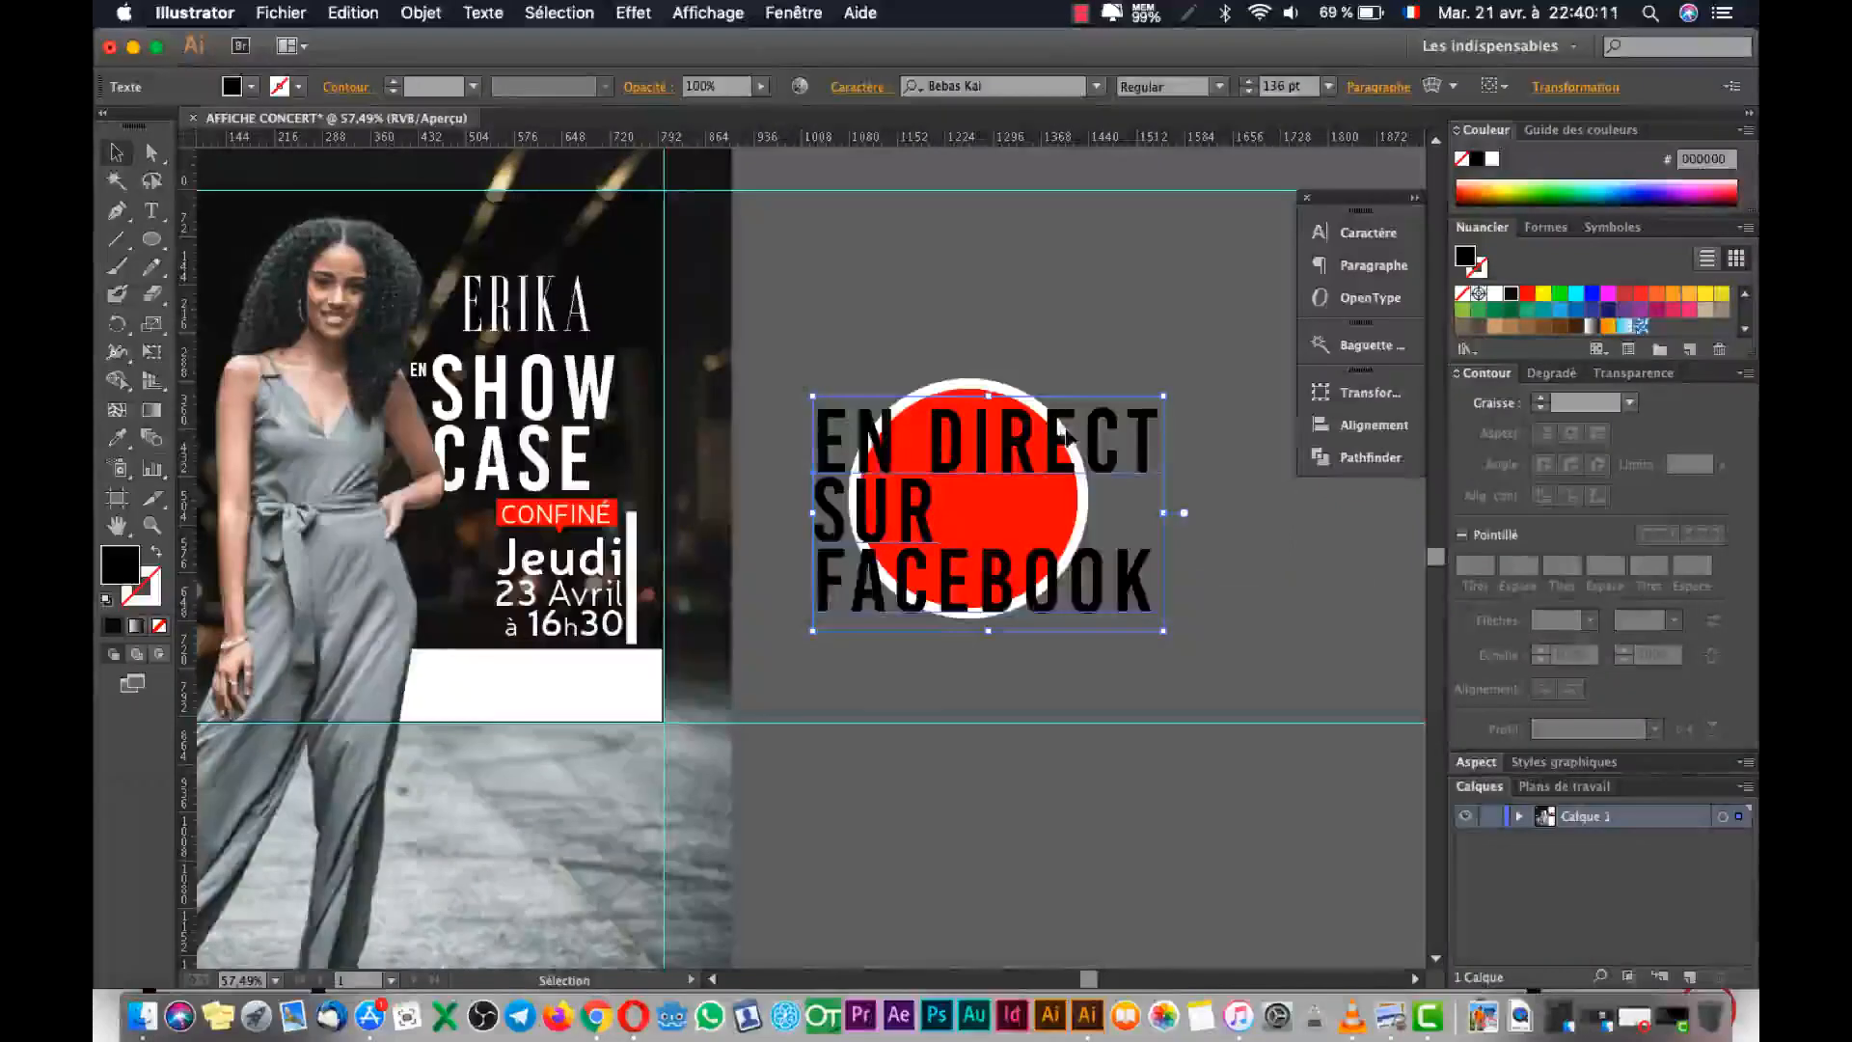
pyautogui.click(1096, 87)
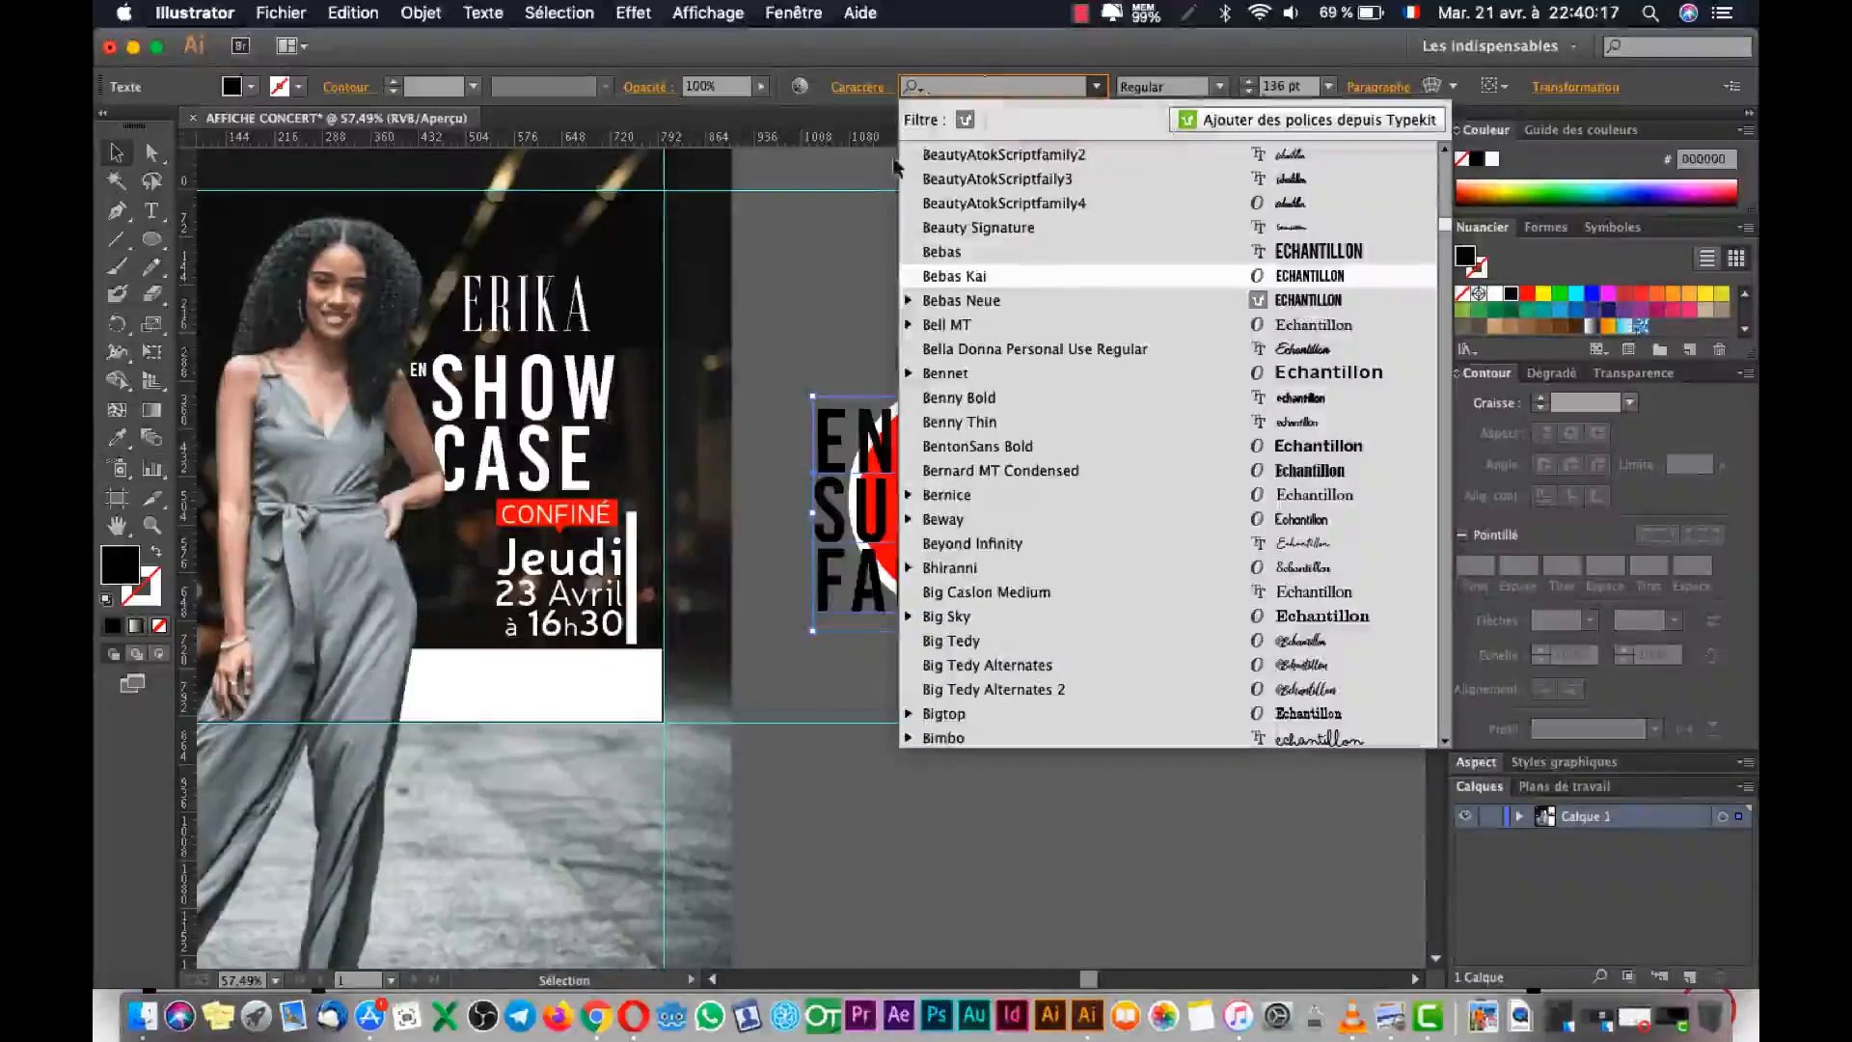
pyautogui.click(921, 362)
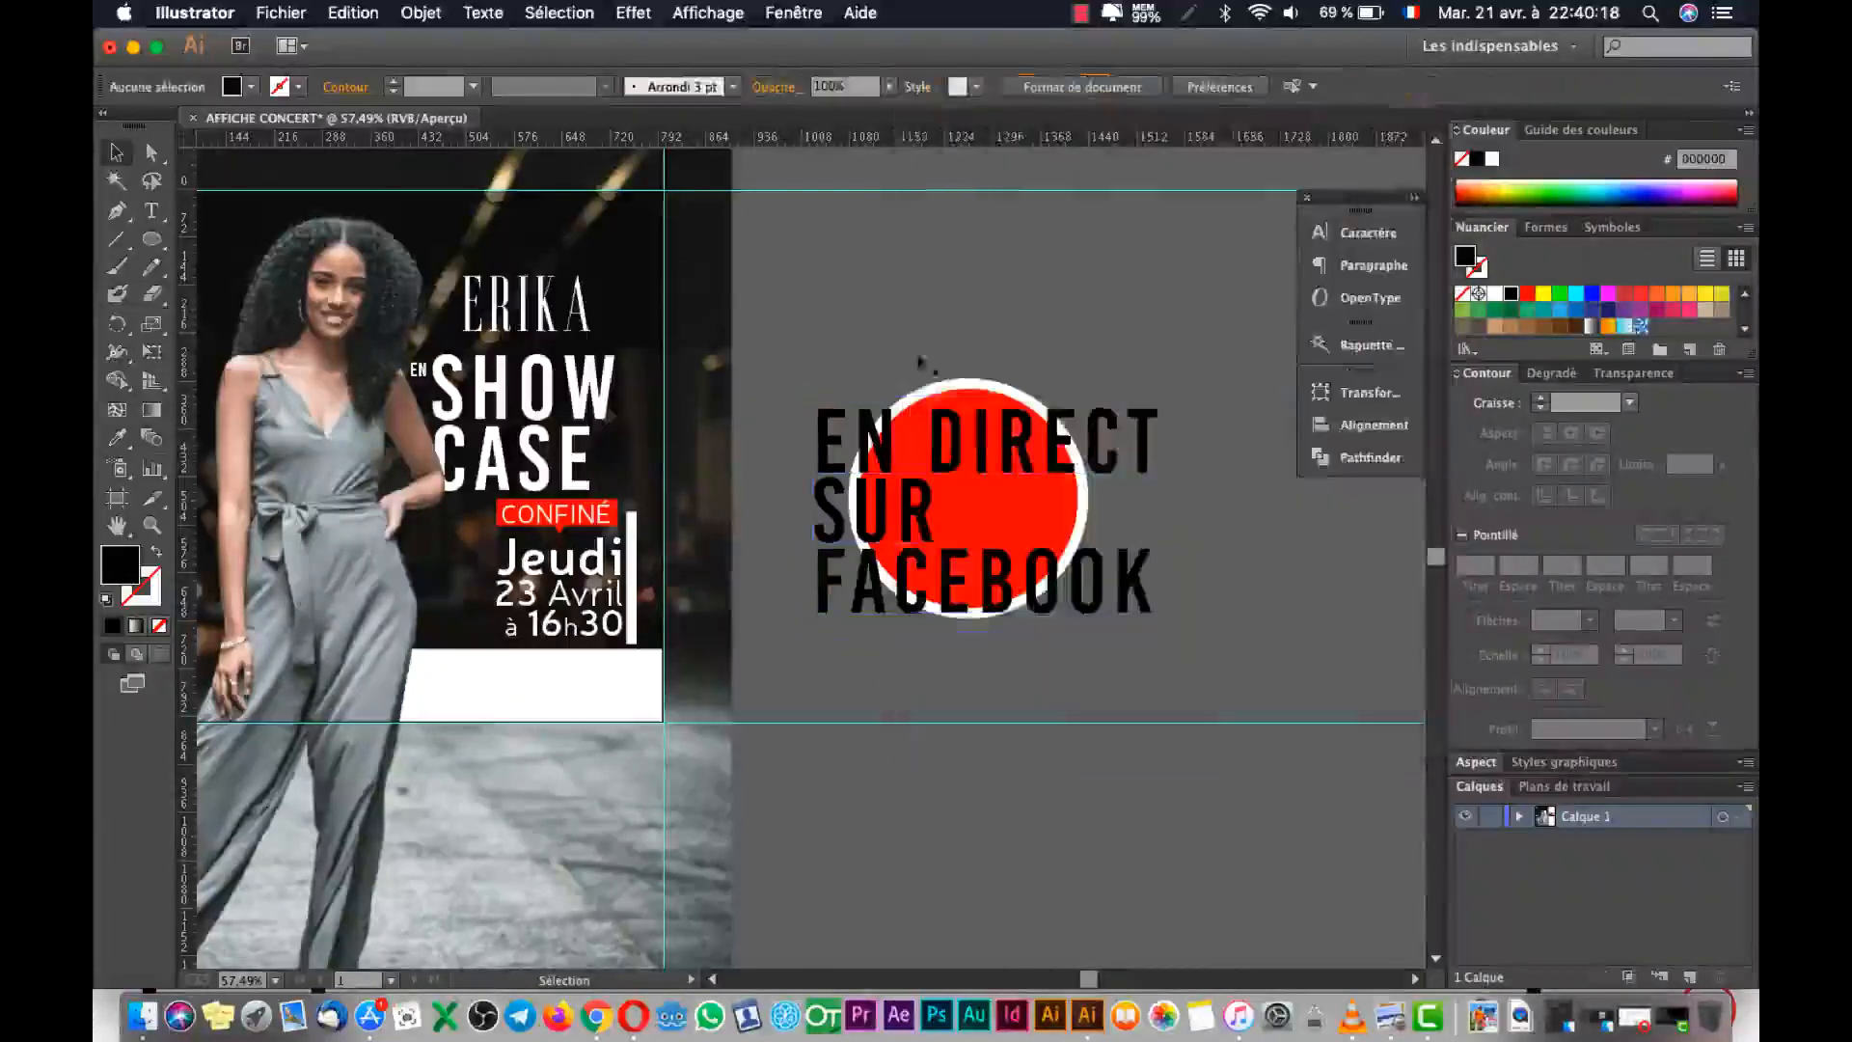
# Centre-align all three lines of the EN DIRECT SUR FACEBOOK text and move it back over the red circle.
pyautogui.doubleClick(895, 450)
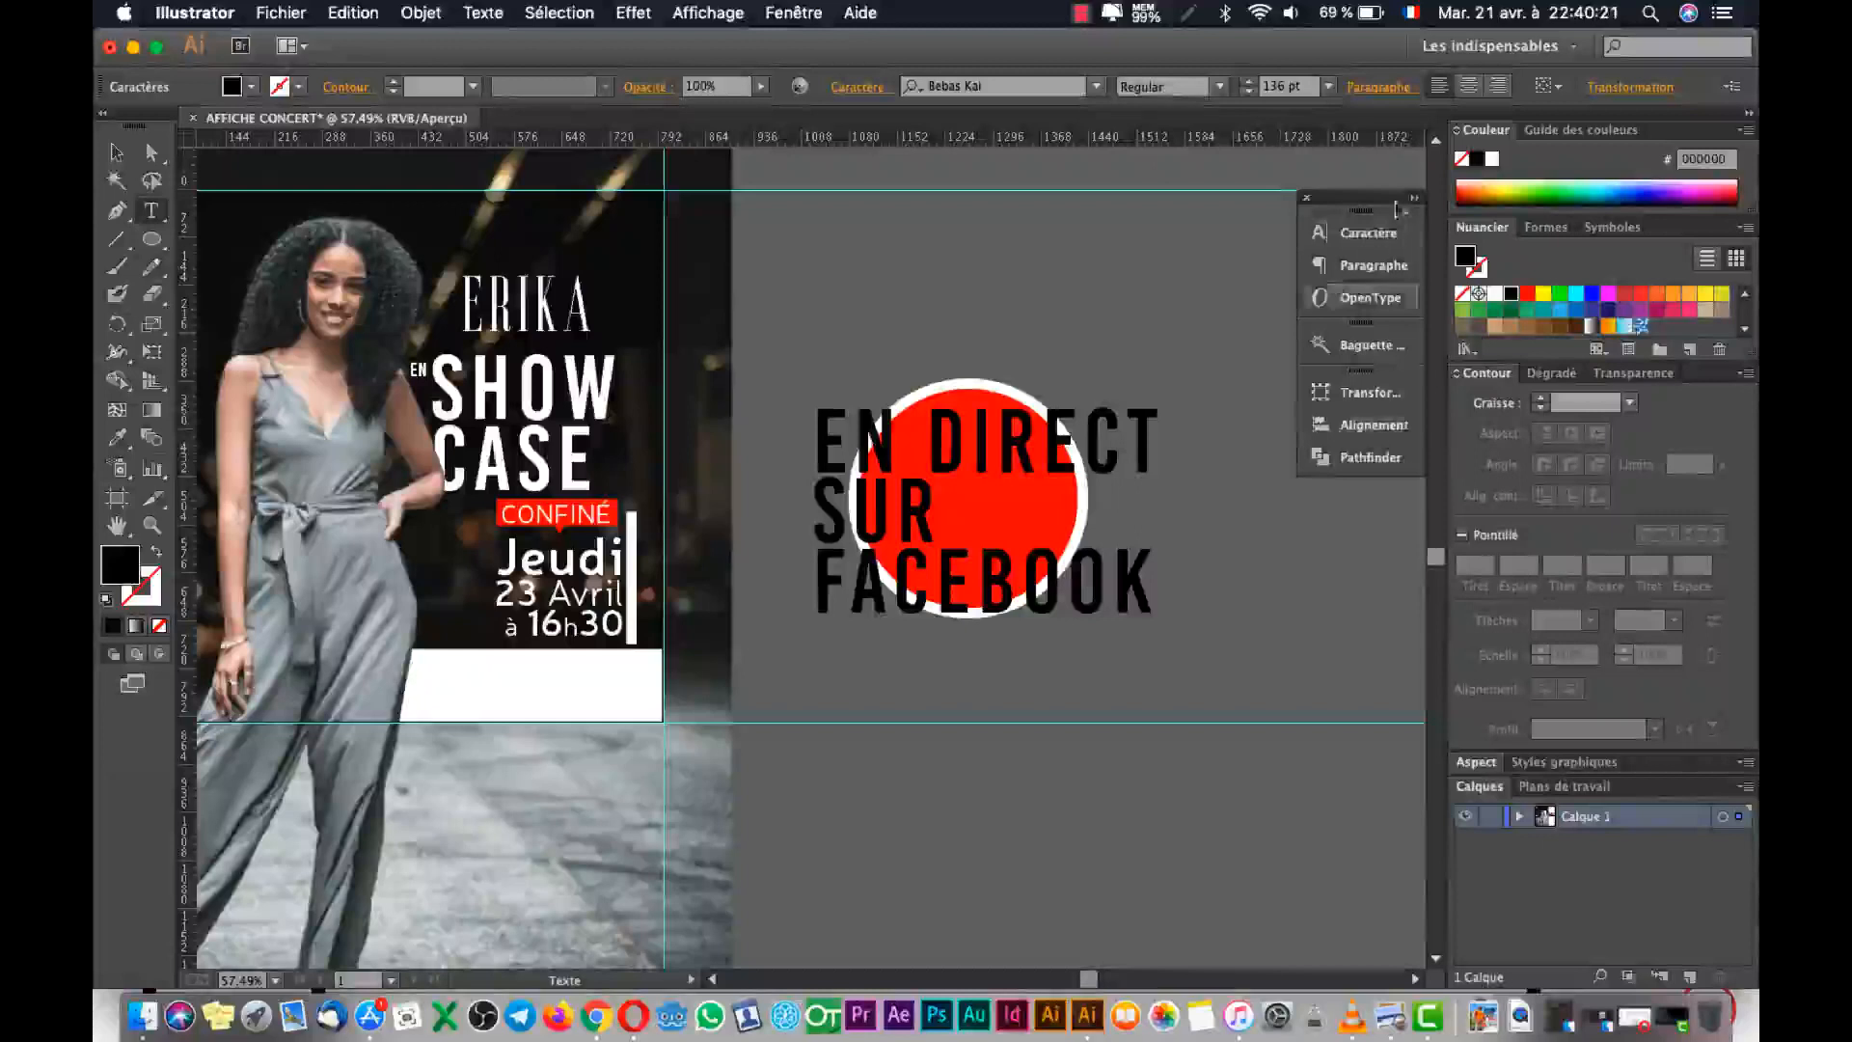
pyautogui.click(1368, 233)
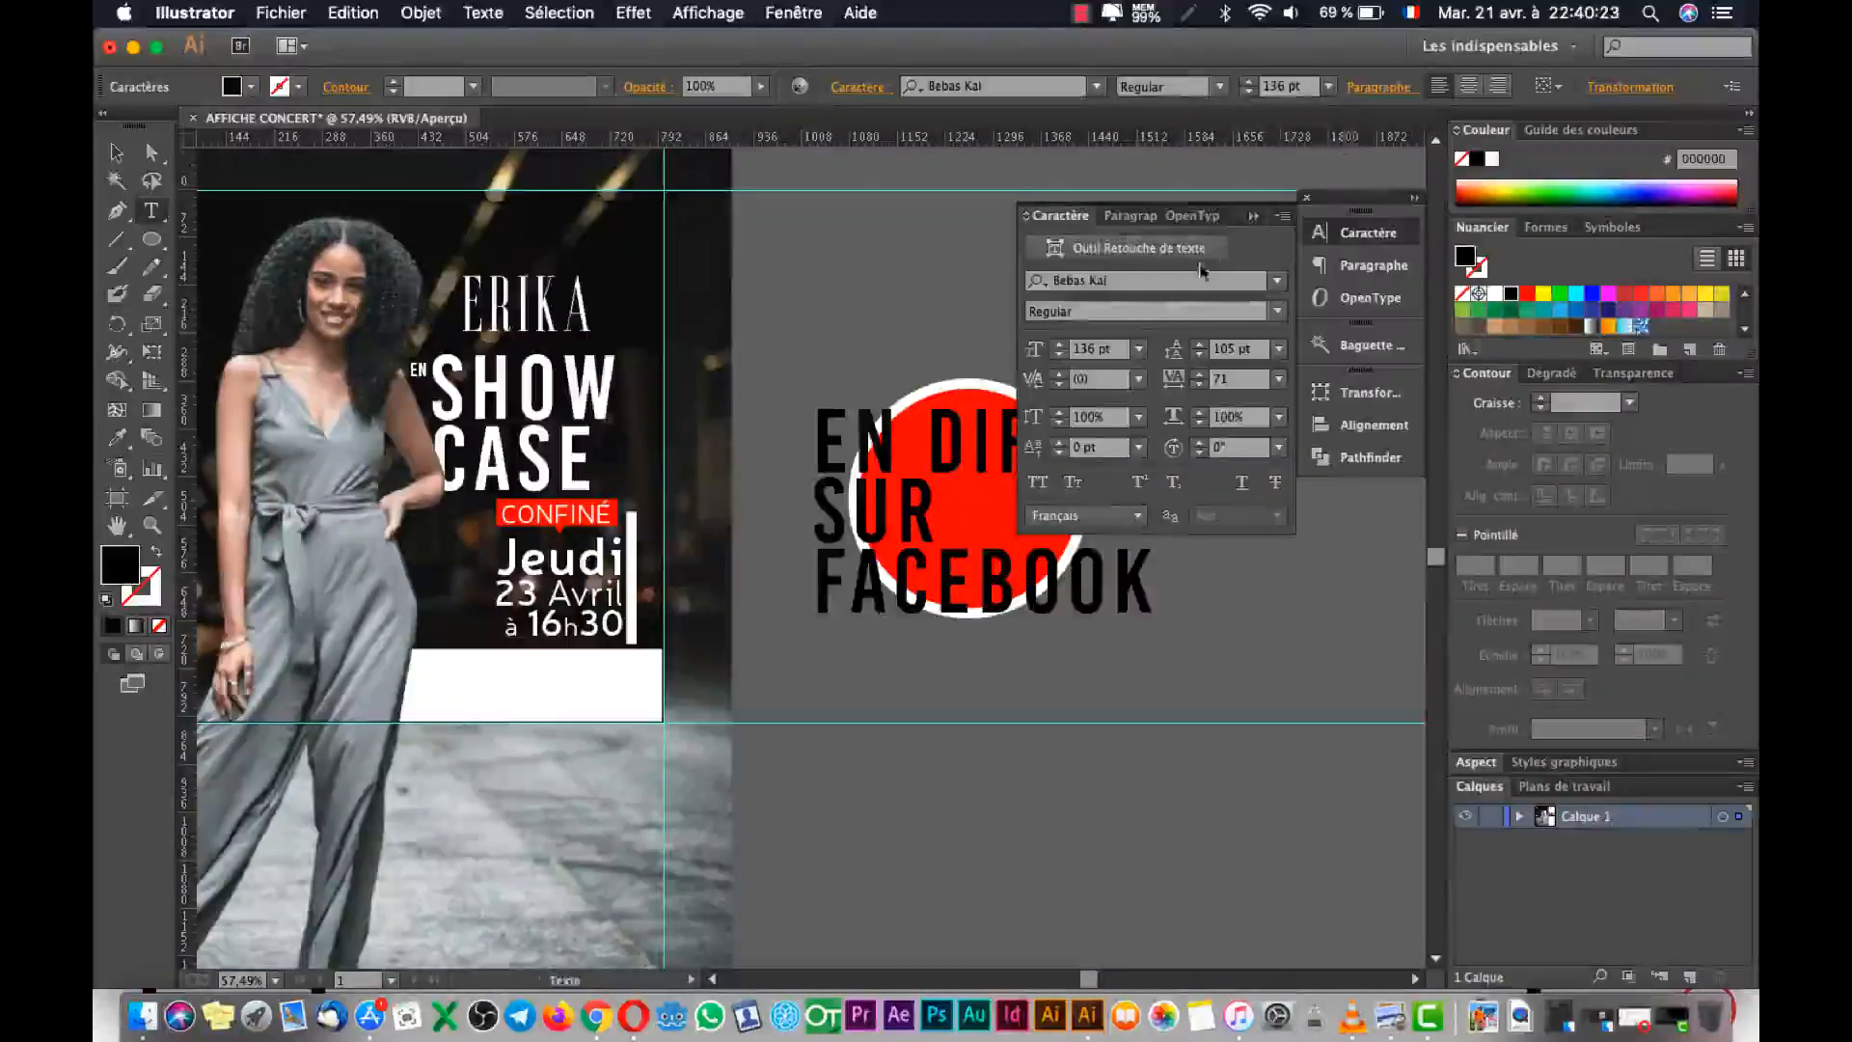
pyautogui.click(1133, 216)
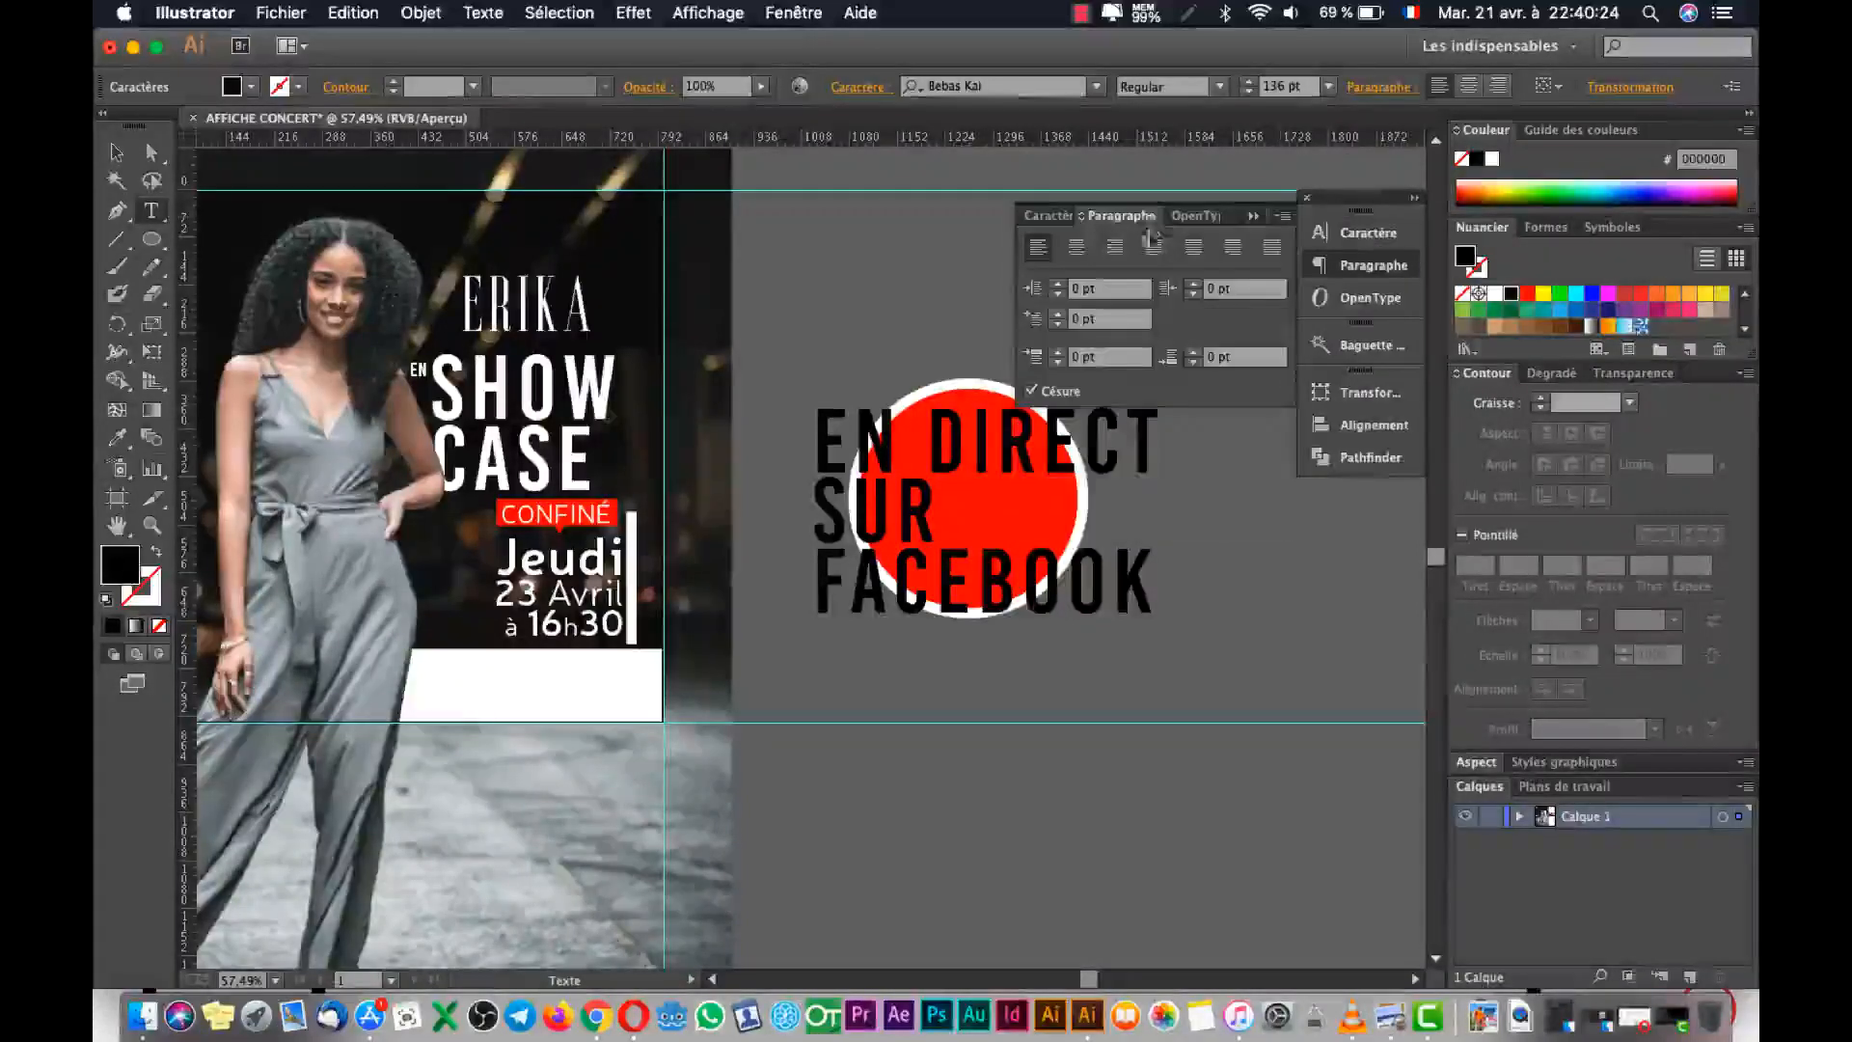
pyautogui.click(1077, 253)
pyautogui.tripleClick(828, 473)
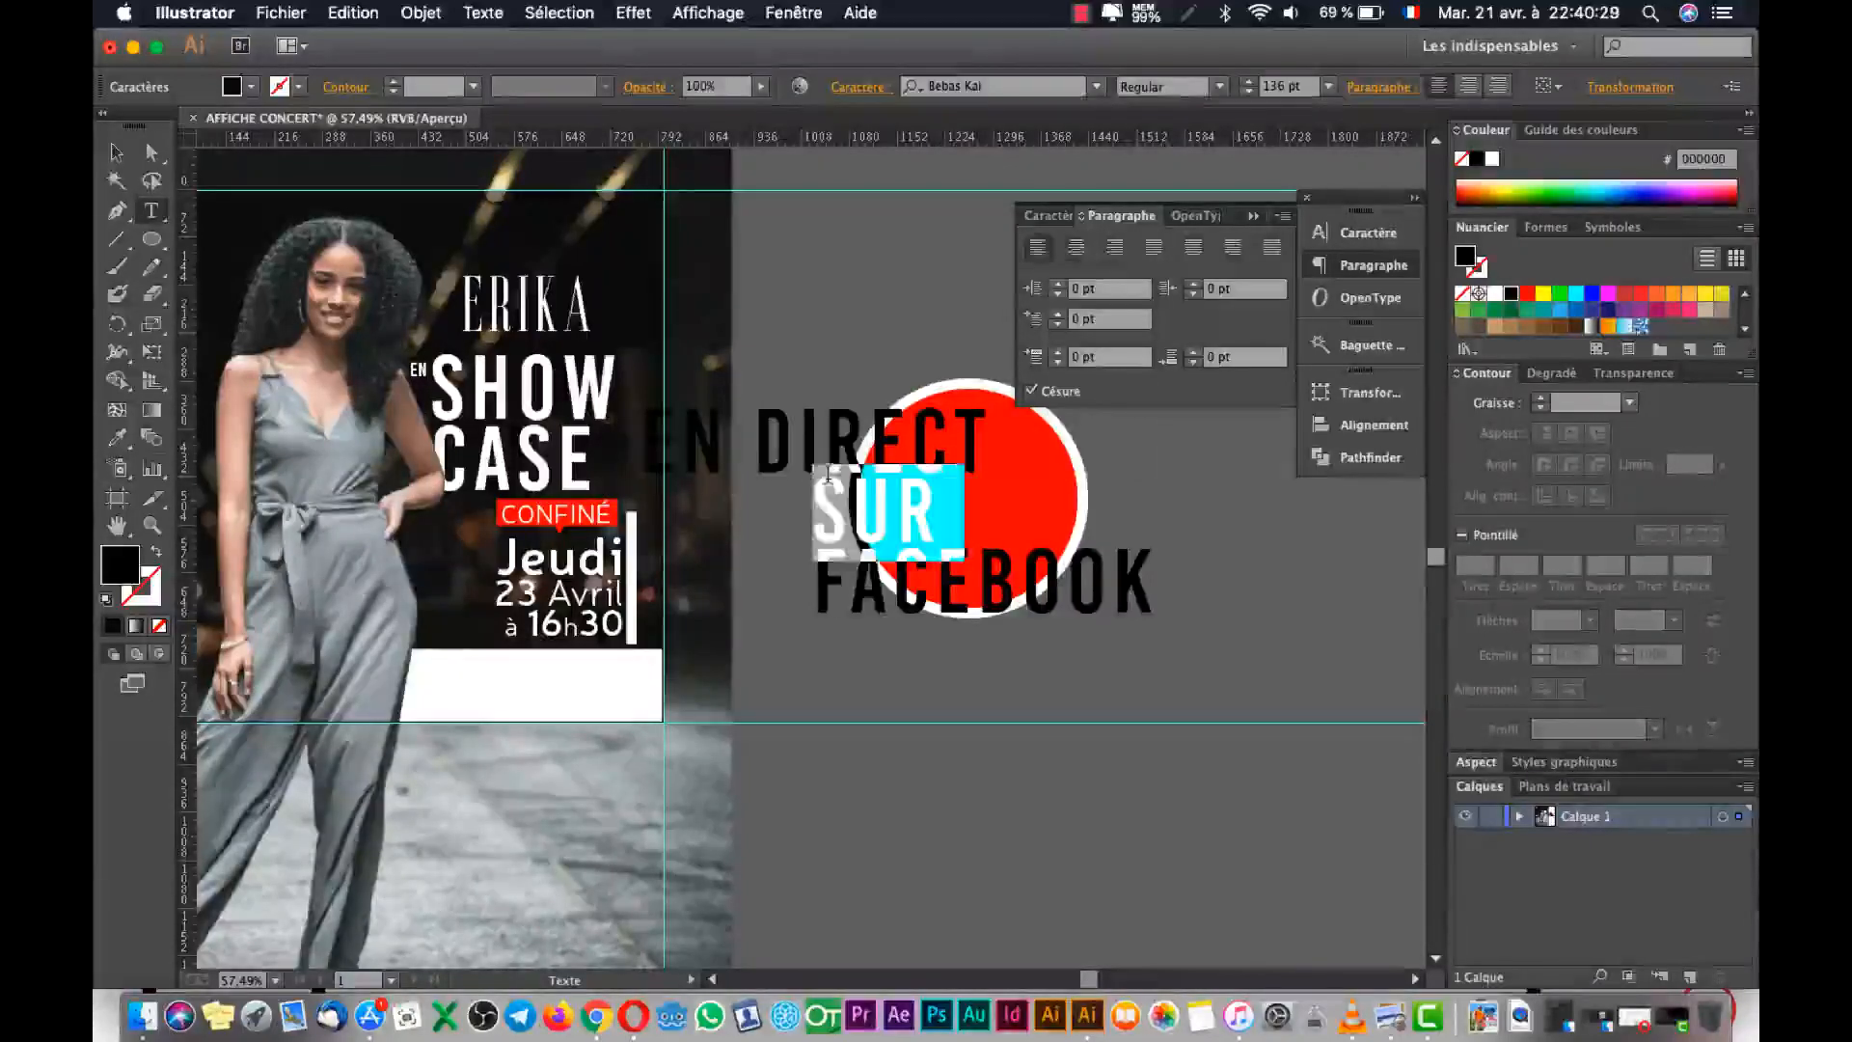
pyautogui.press('super+a')
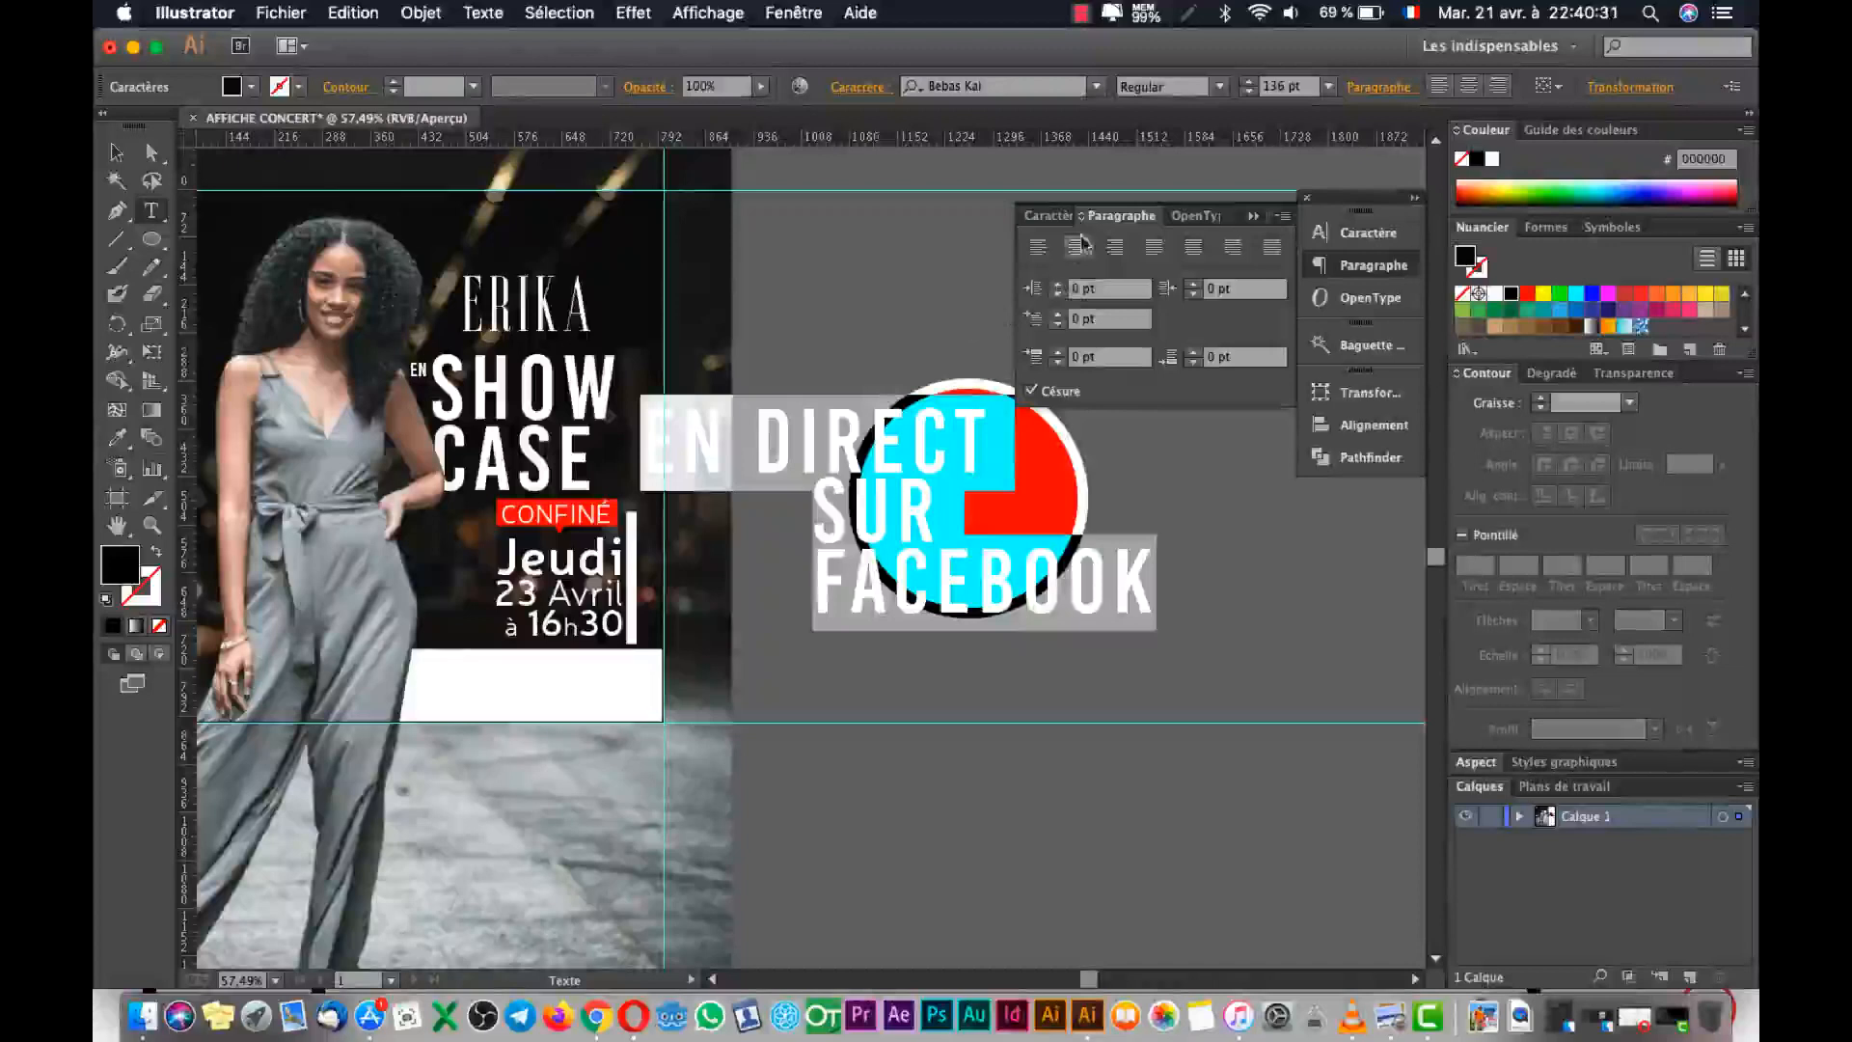
pyautogui.click(1077, 248)
pyautogui.click(116, 151)
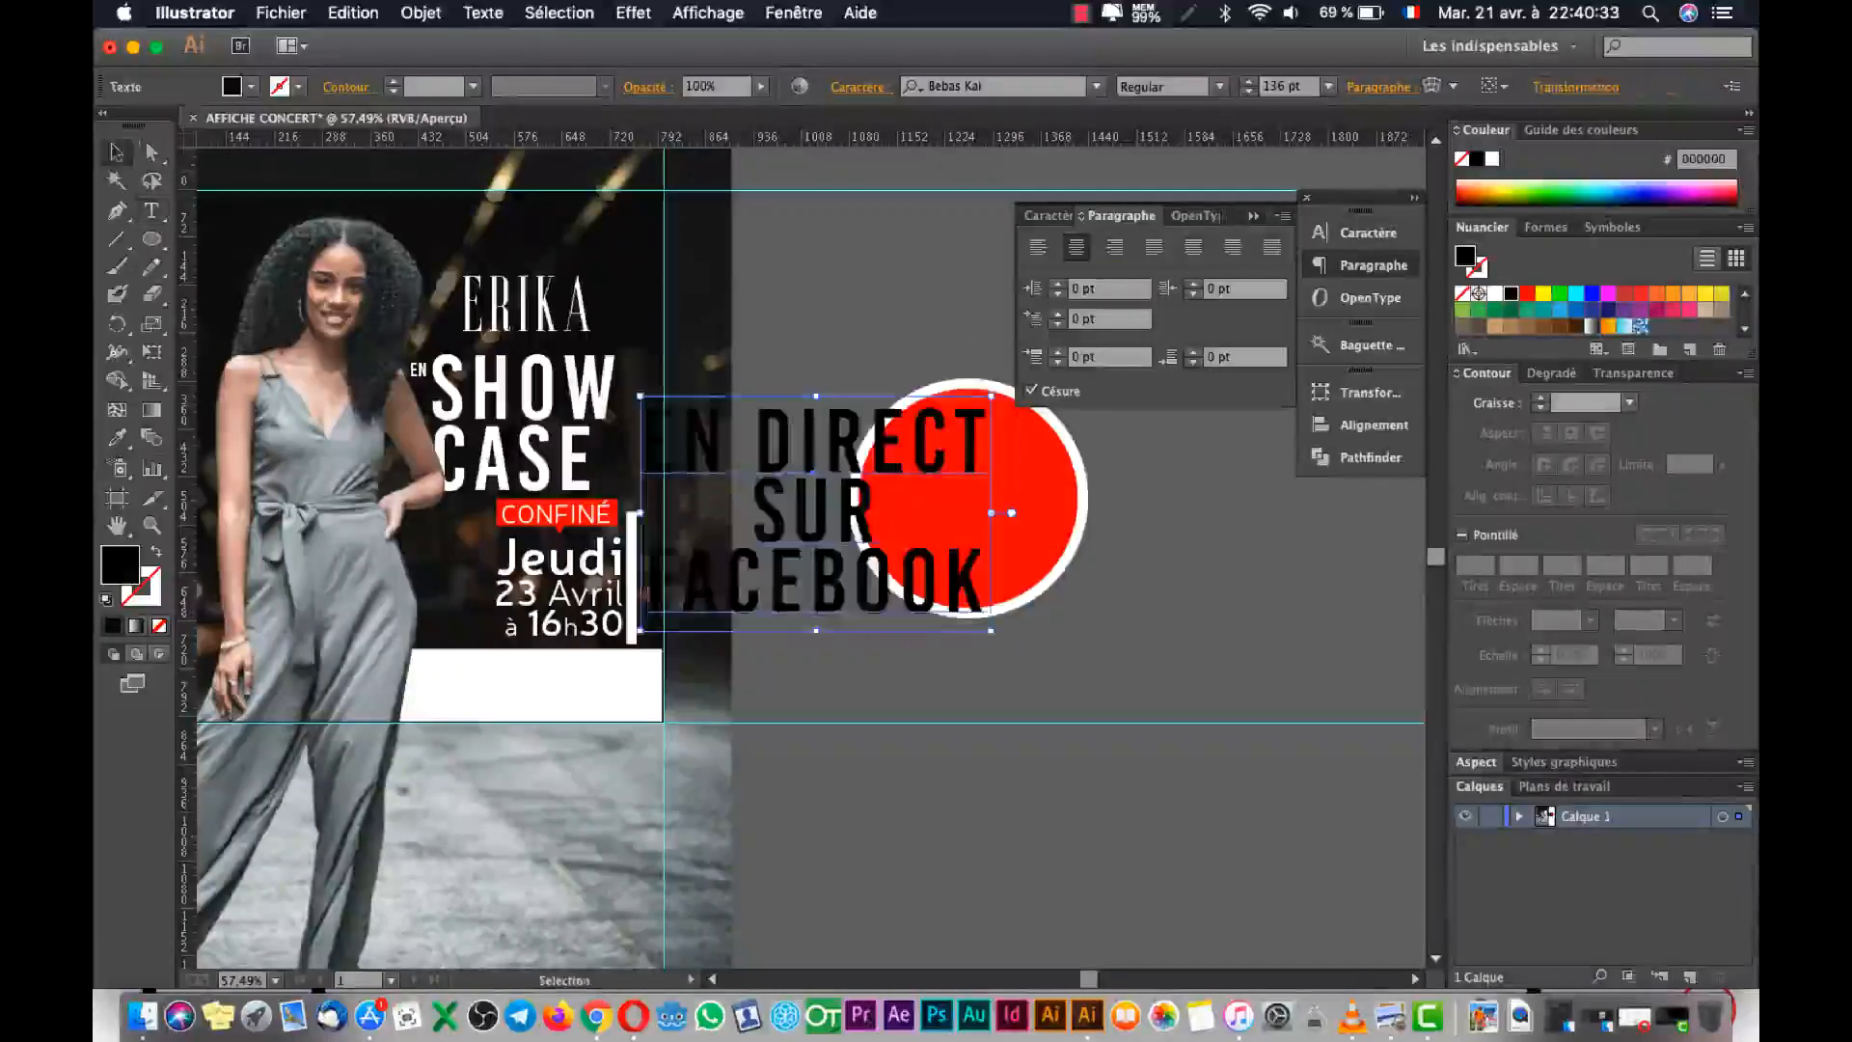
pyautogui.moveTo(885, 453); pyautogui.dragTo(1052, 453)
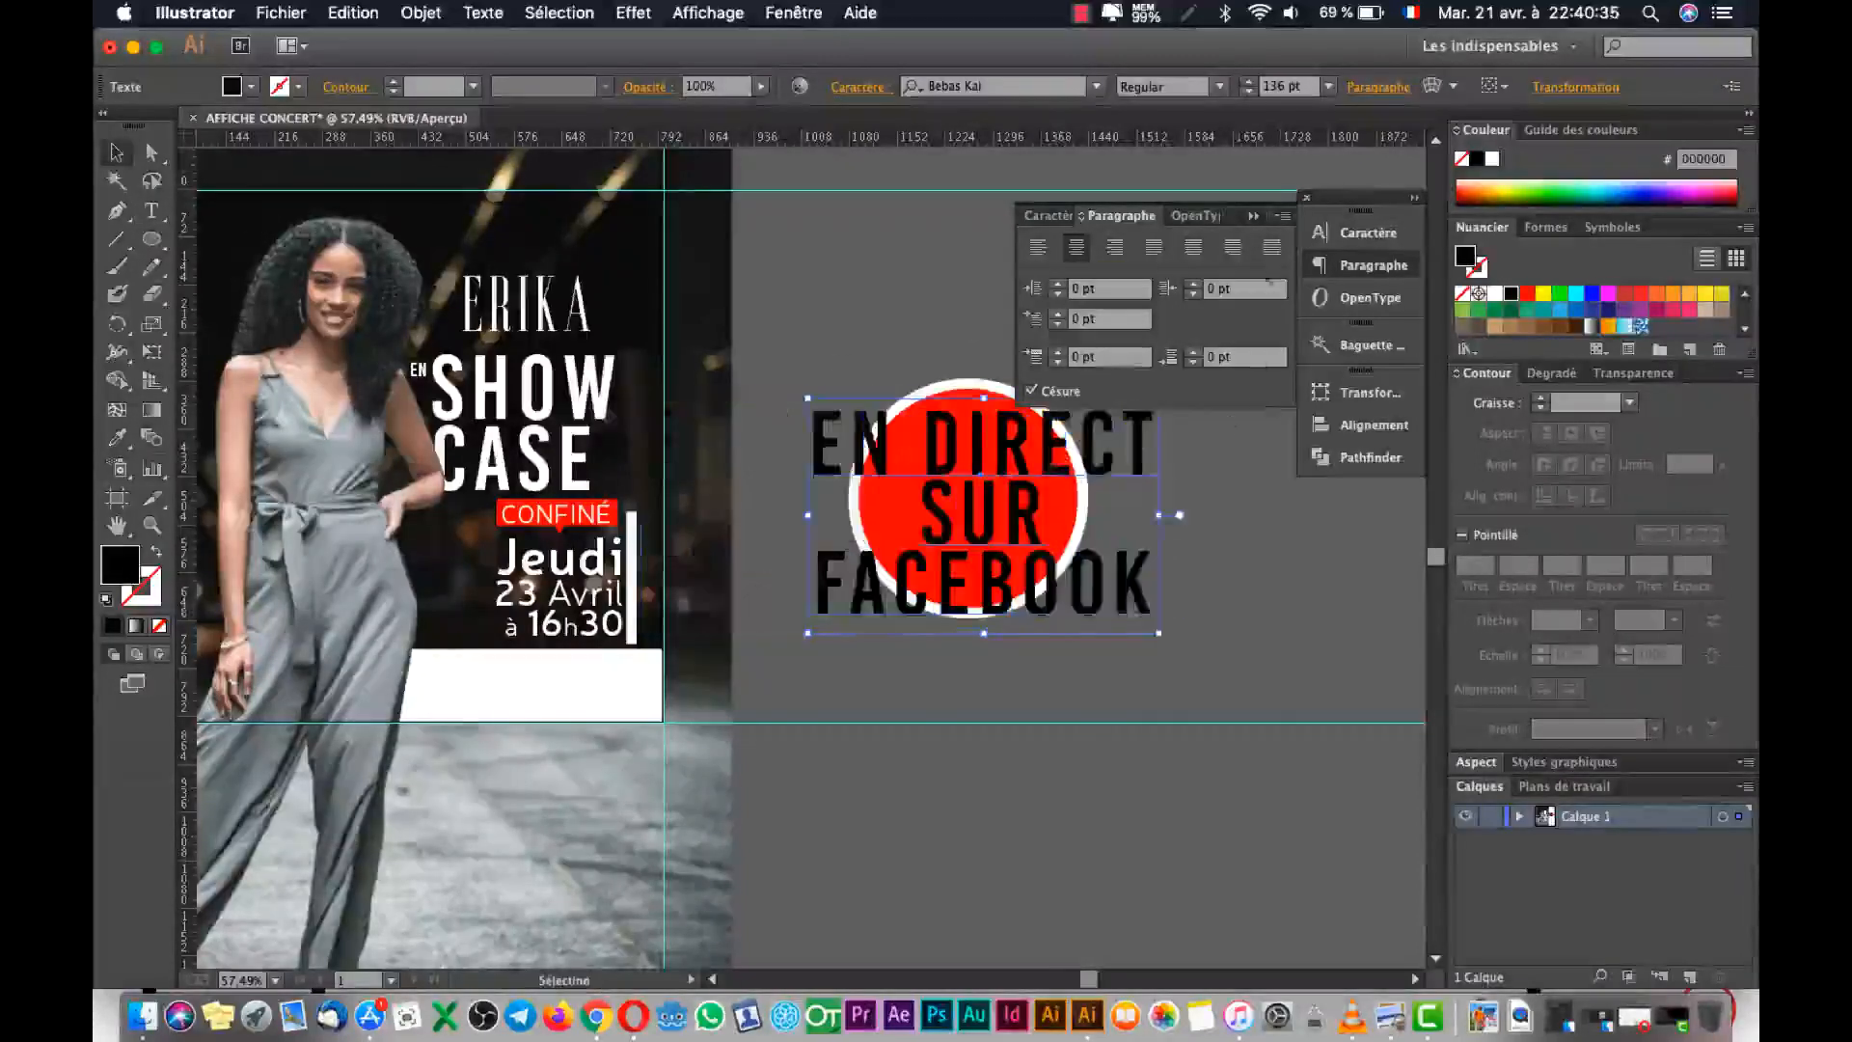
# Reduce the font size of the badge text to 97 pt.
pyautogui.click(1049, 215)
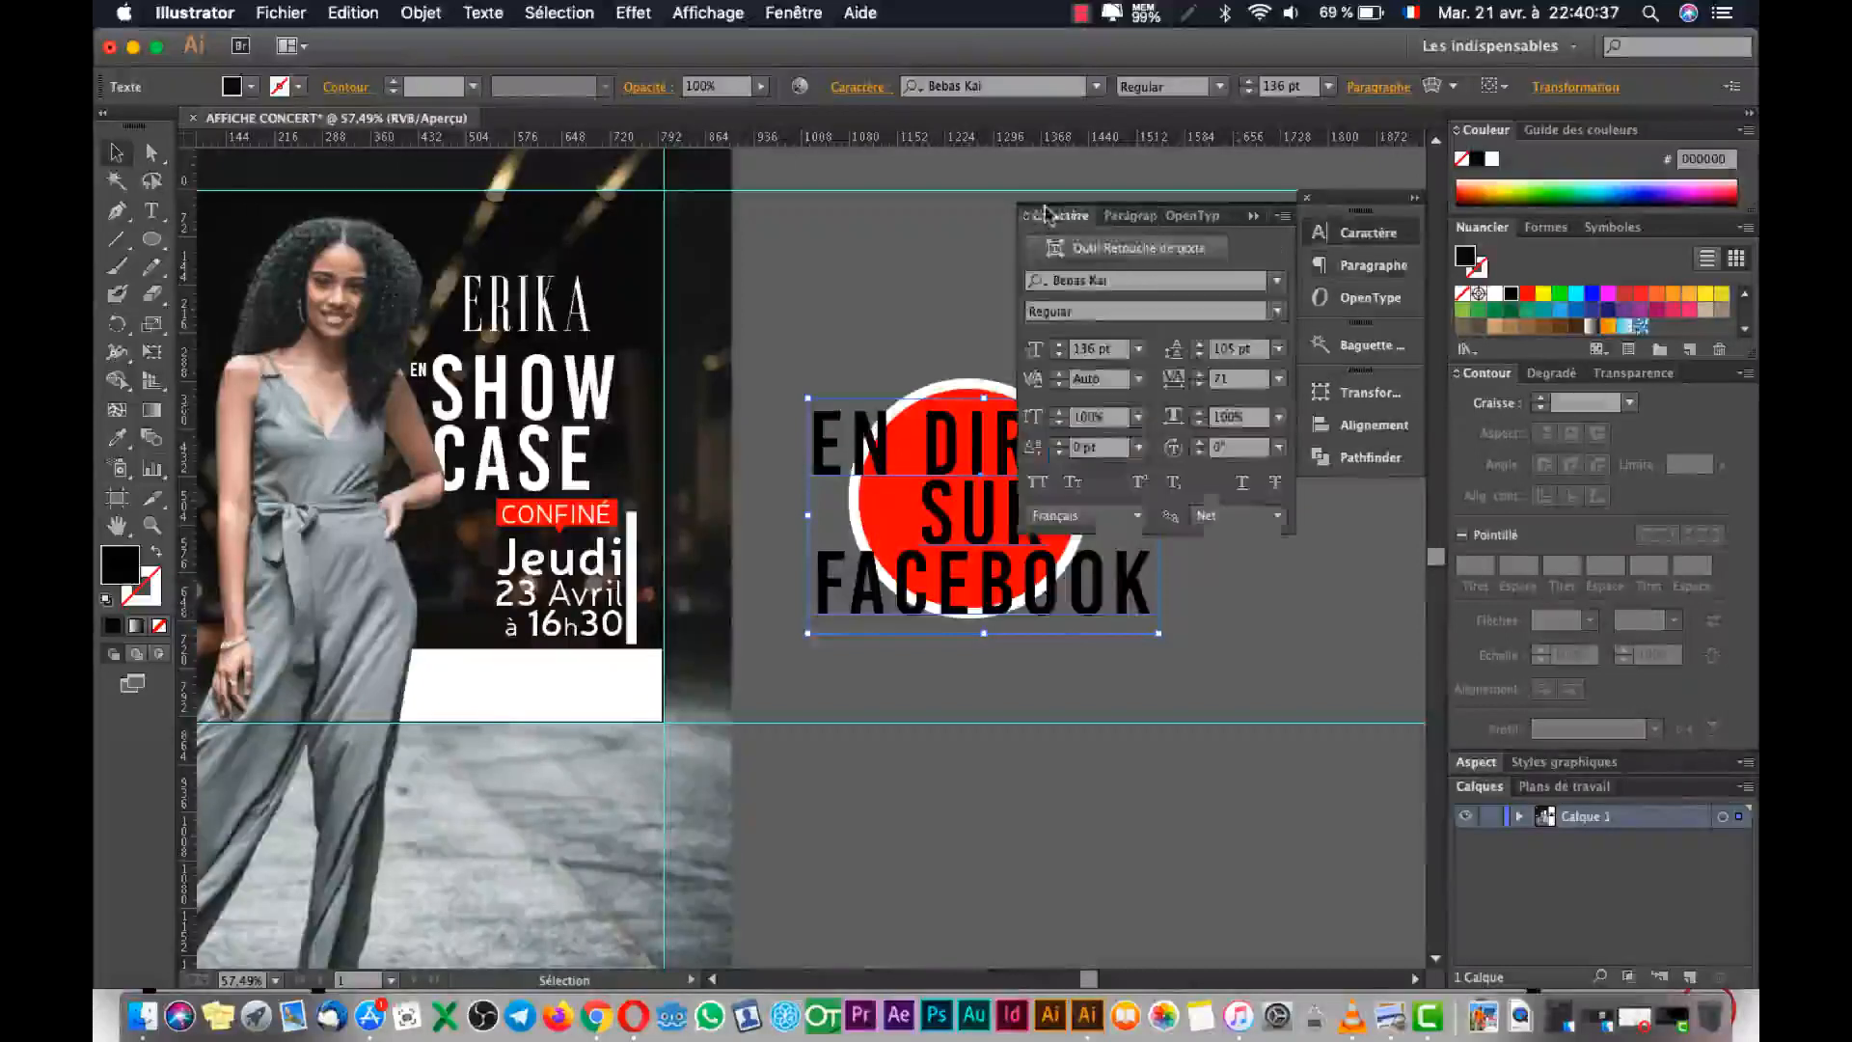
pyautogui.click(1059, 354)
pyautogui.click(1059, 354)
pyautogui.click(1059, 354)
pyautogui.click(1059, 354)
pyautogui.click(1059, 354)
pyautogui.click(1059, 354)
pyautogui.click(1059, 354)
pyautogui.click(1059, 354)
pyautogui.click(1059, 354)
pyautogui.click(1059, 354)
pyautogui.click(1059, 354)
pyautogui.click(1059, 354)
pyautogui.click(1059, 354)
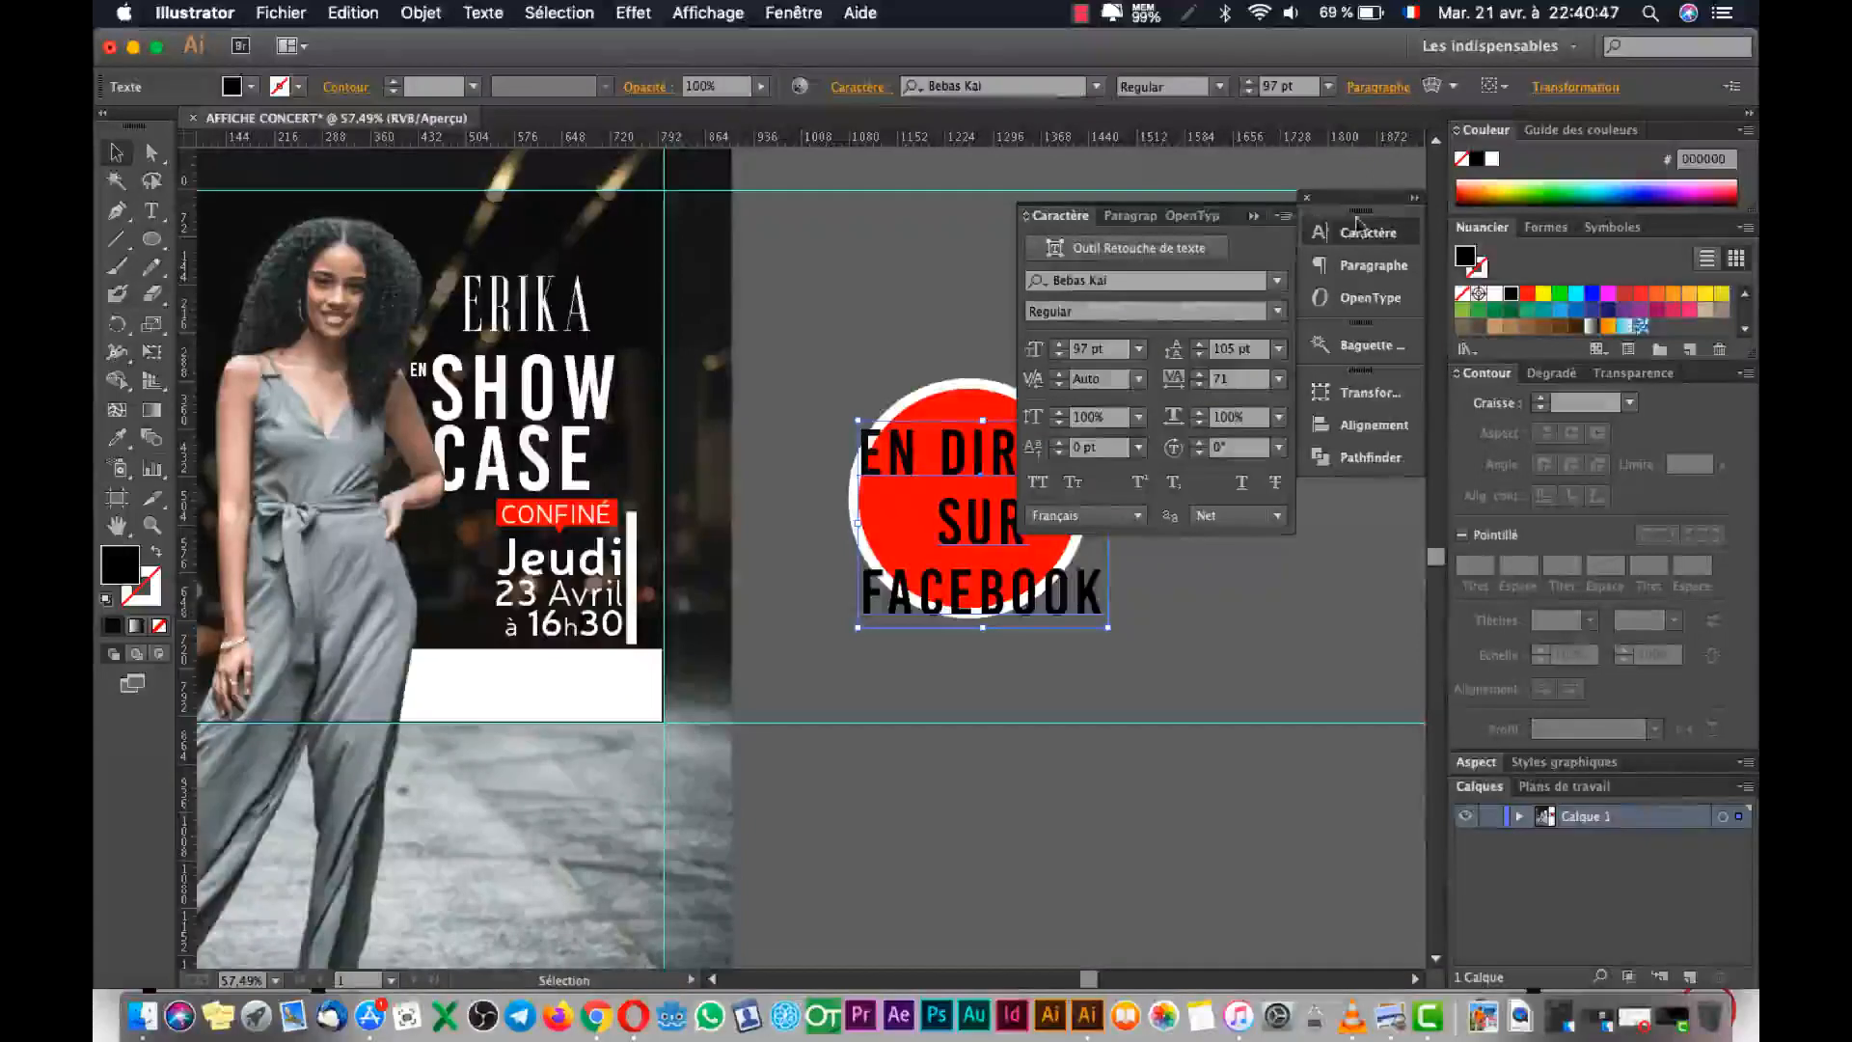
pyautogui.click(1320, 232)
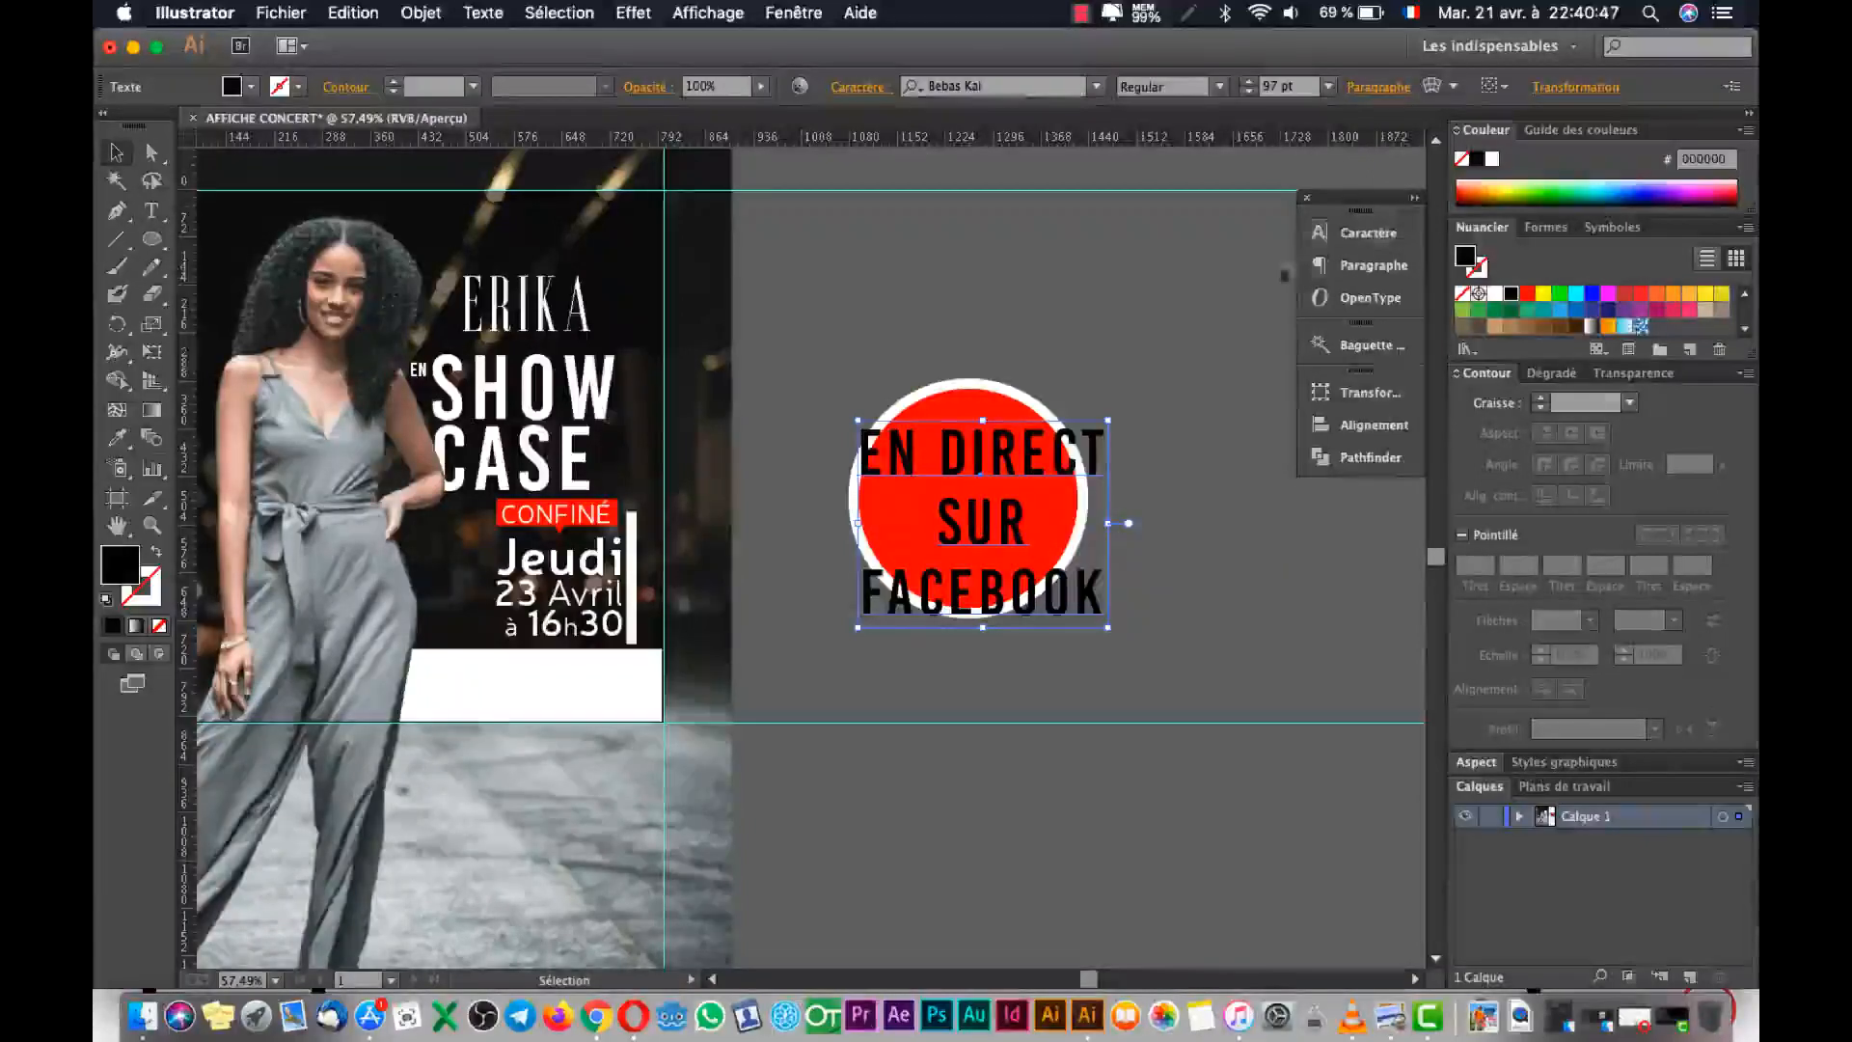
# Tighten the badge text's leading to 76 pt and shift the text slightly left over the circle.
pyautogui.click(1364, 234)
pyautogui.click(1200, 354)
pyautogui.click(1201, 354)
pyautogui.click(1201, 354)
pyautogui.click(1200, 354)
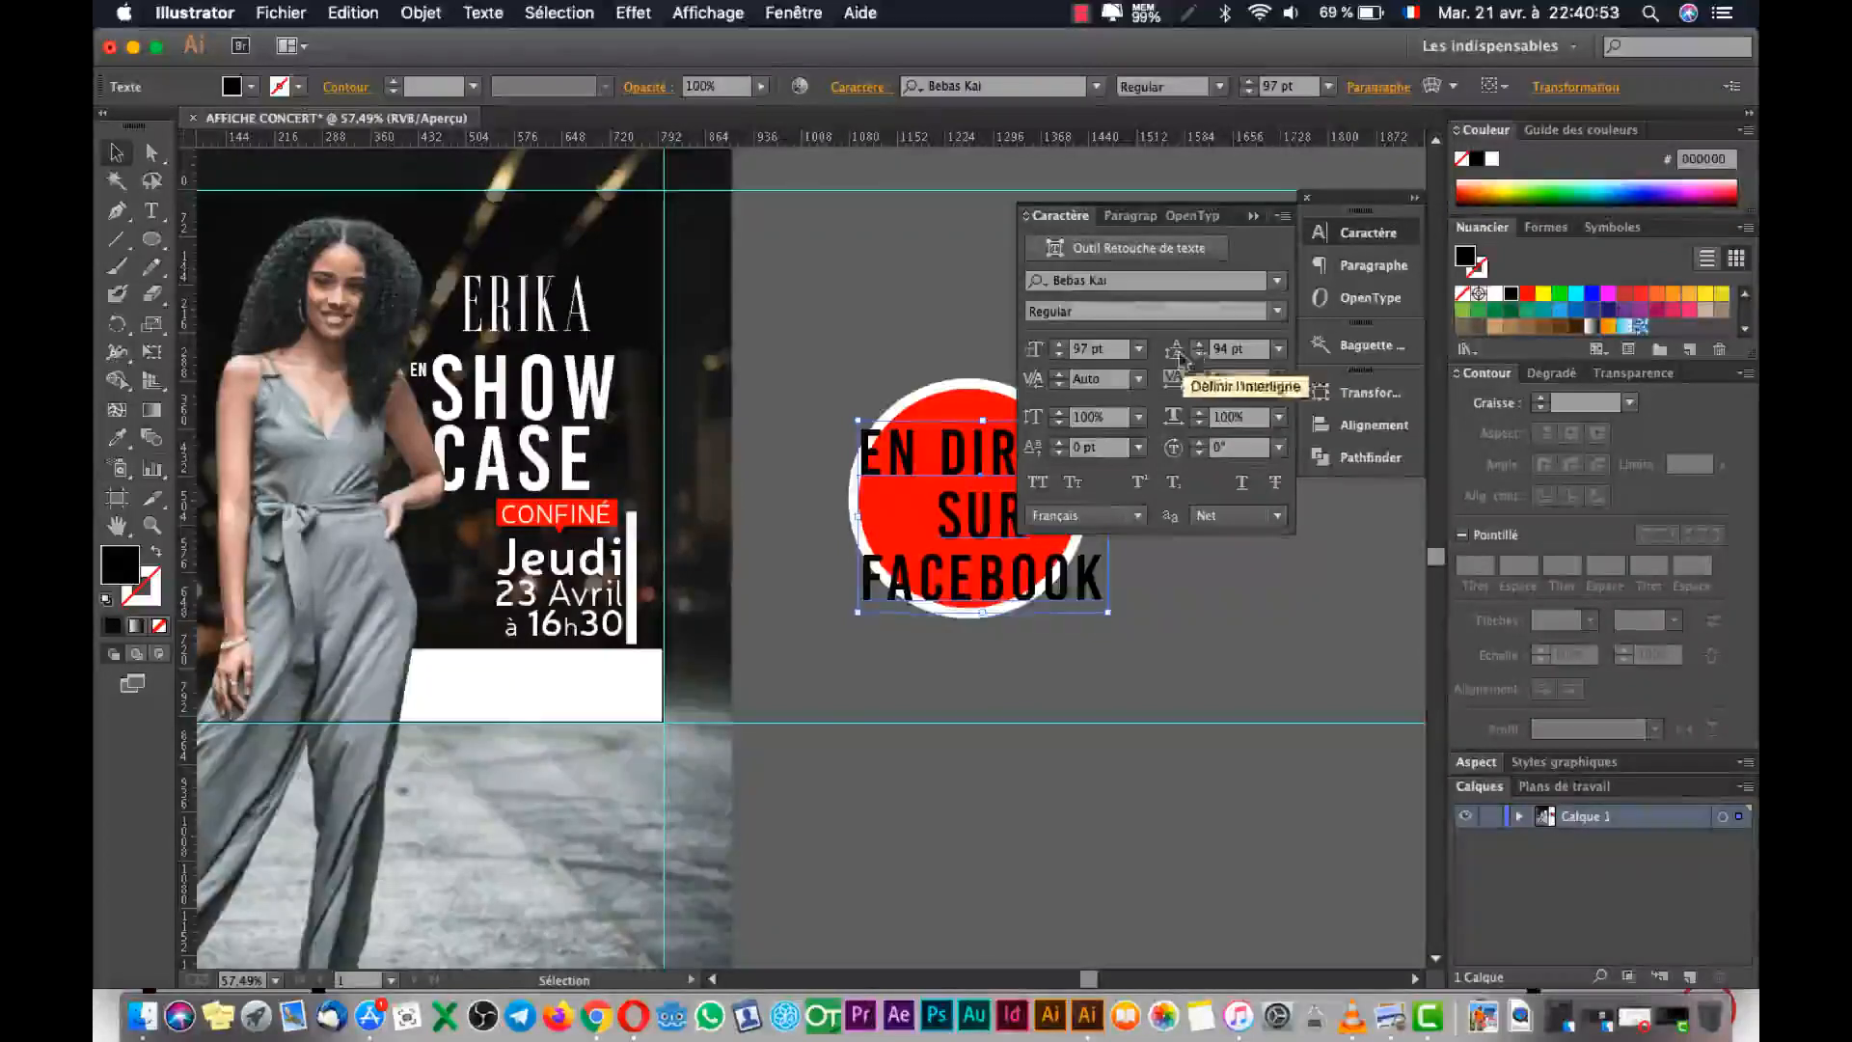
pyautogui.click(1199, 355)
pyautogui.click(1199, 355)
pyautogui.click(1199, 355)
pyautogui.click(1199, 355)
pyautogui.click(1198, 355)
pyautogui.click(1199, 355)
pyautogui.click(1199, 355)
pyautogui.click(1199, 355)
pyautogui.click(1199, 355)
pyautogui.click(1199, 355)
pyautogui.click(1199, 355)
pyautogui.click(1199, 355)
pyautogui.click(1198, 355)
pyautogui.click(1199, 355)
pyautogui.moveTo(972, 461); pyautogui.dragTo(960, 461)
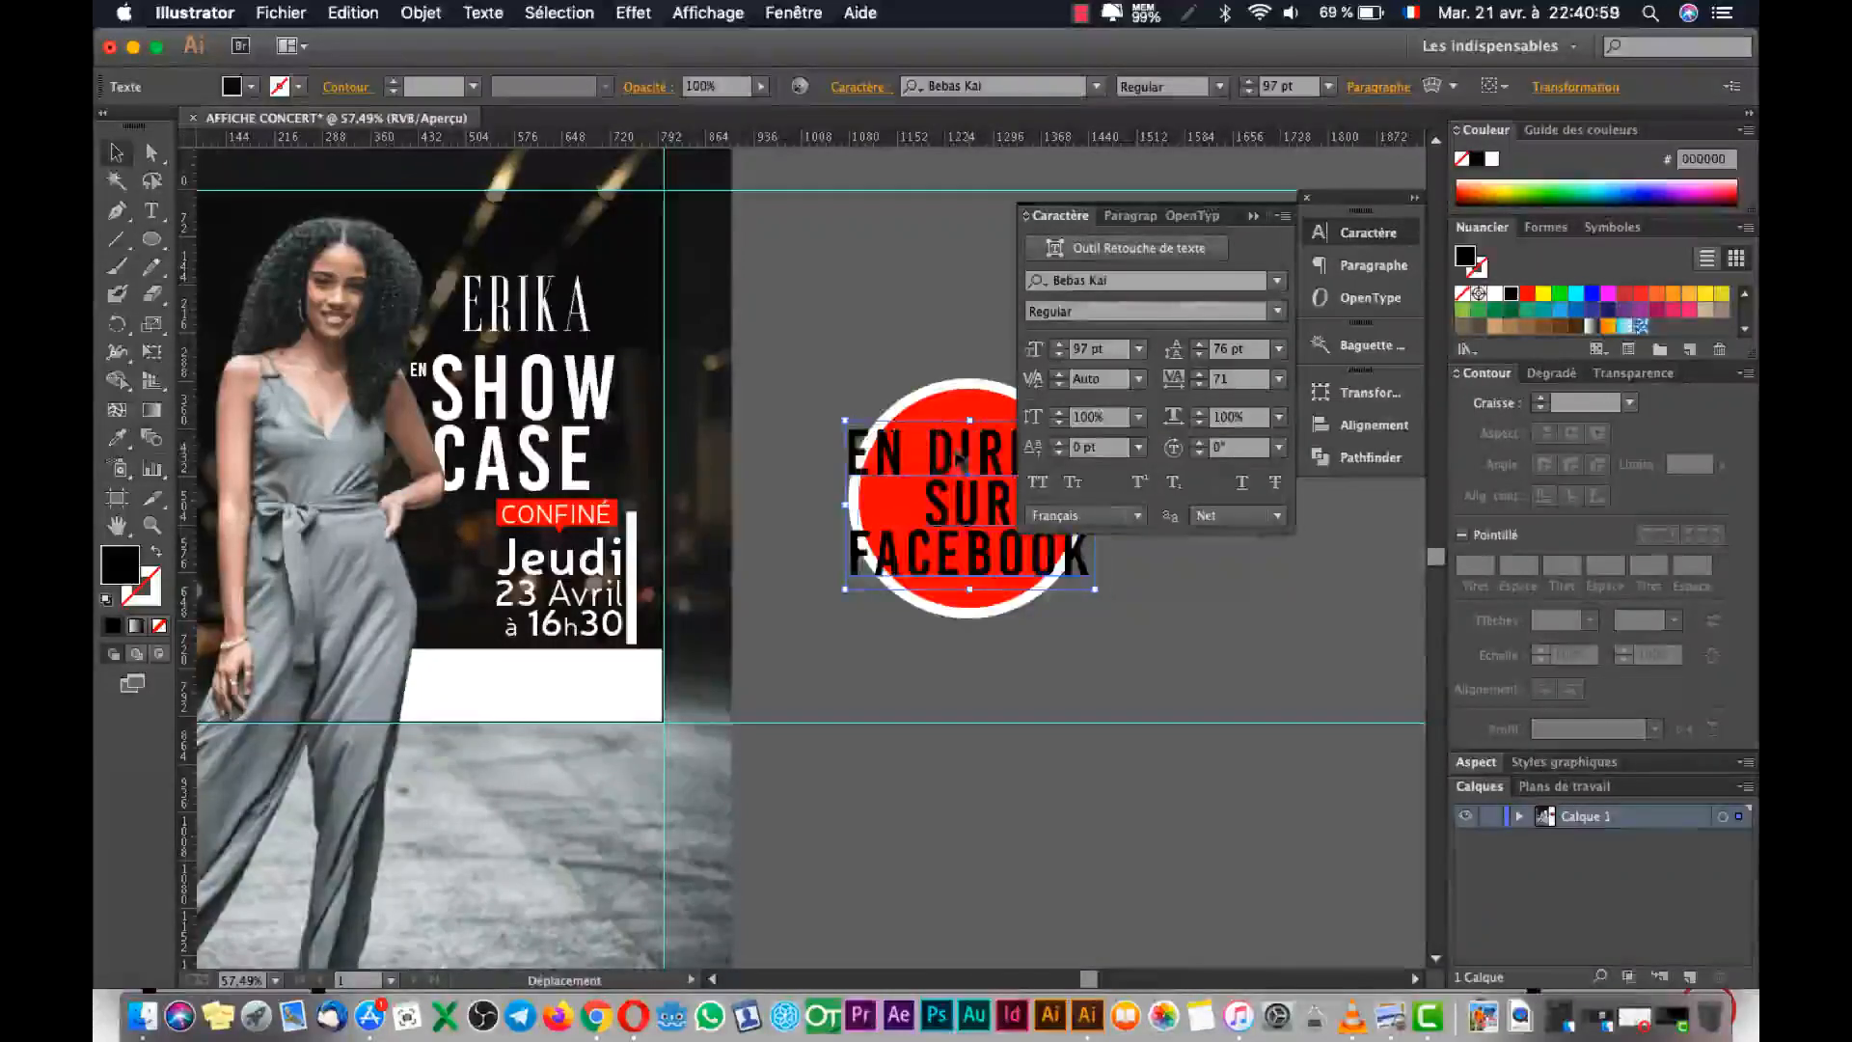
# Compare the badge lettering with the reference poster in Preview, then return to Illustrator and nudge the text to centre it on the circle.
pyautogui.click(1389, 1014)
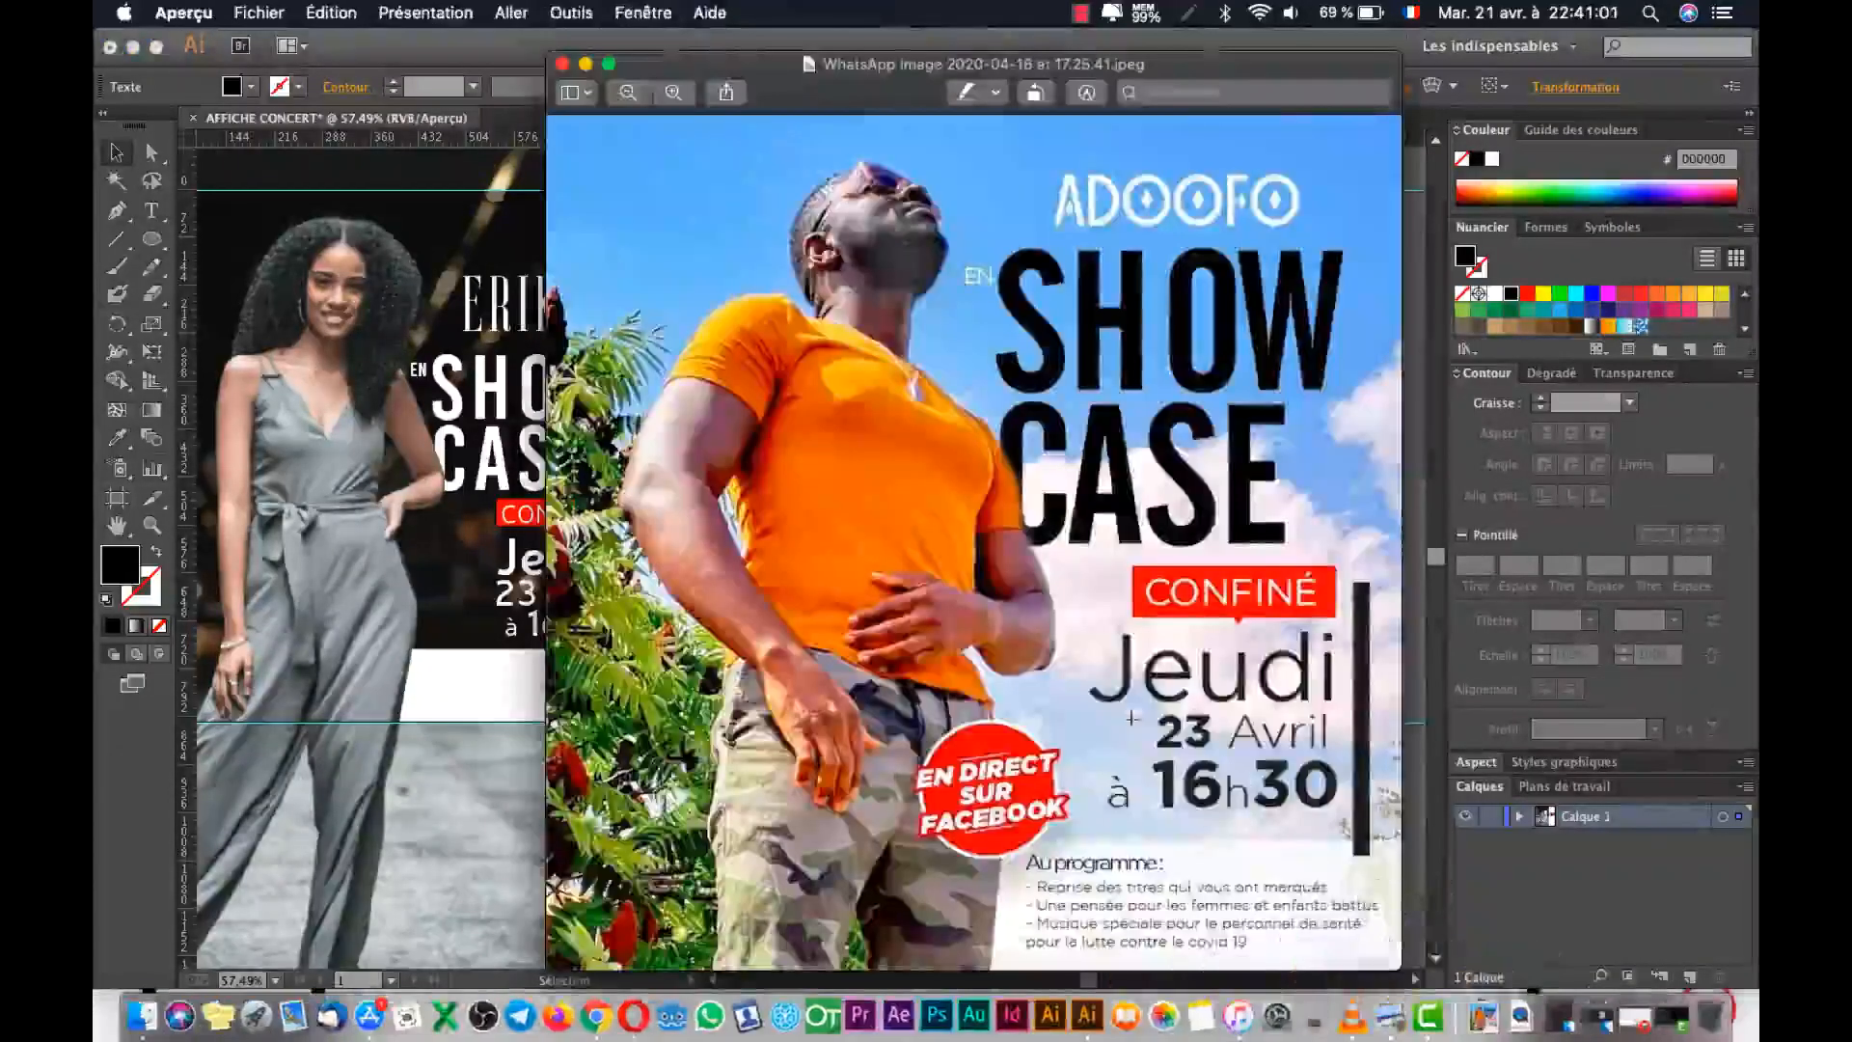
pyautogui.press('super+Tab')
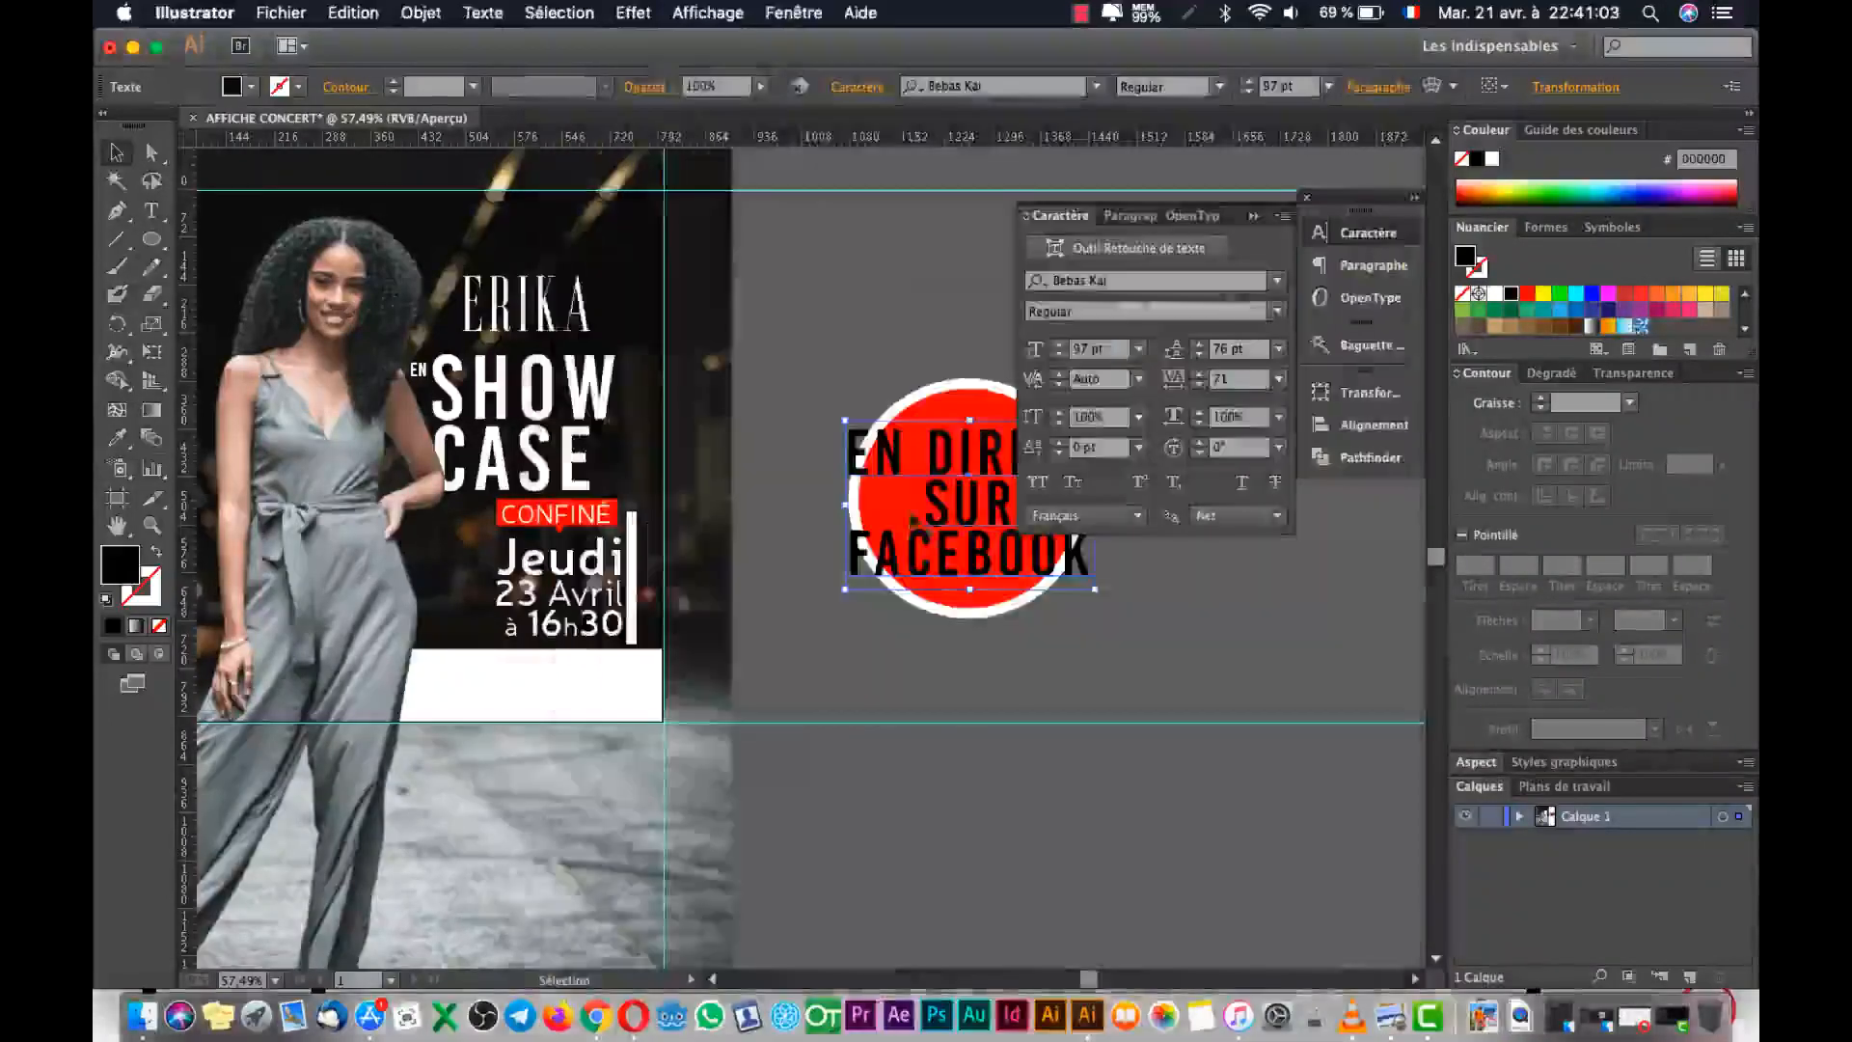
pyautogui.click(1373, 235)
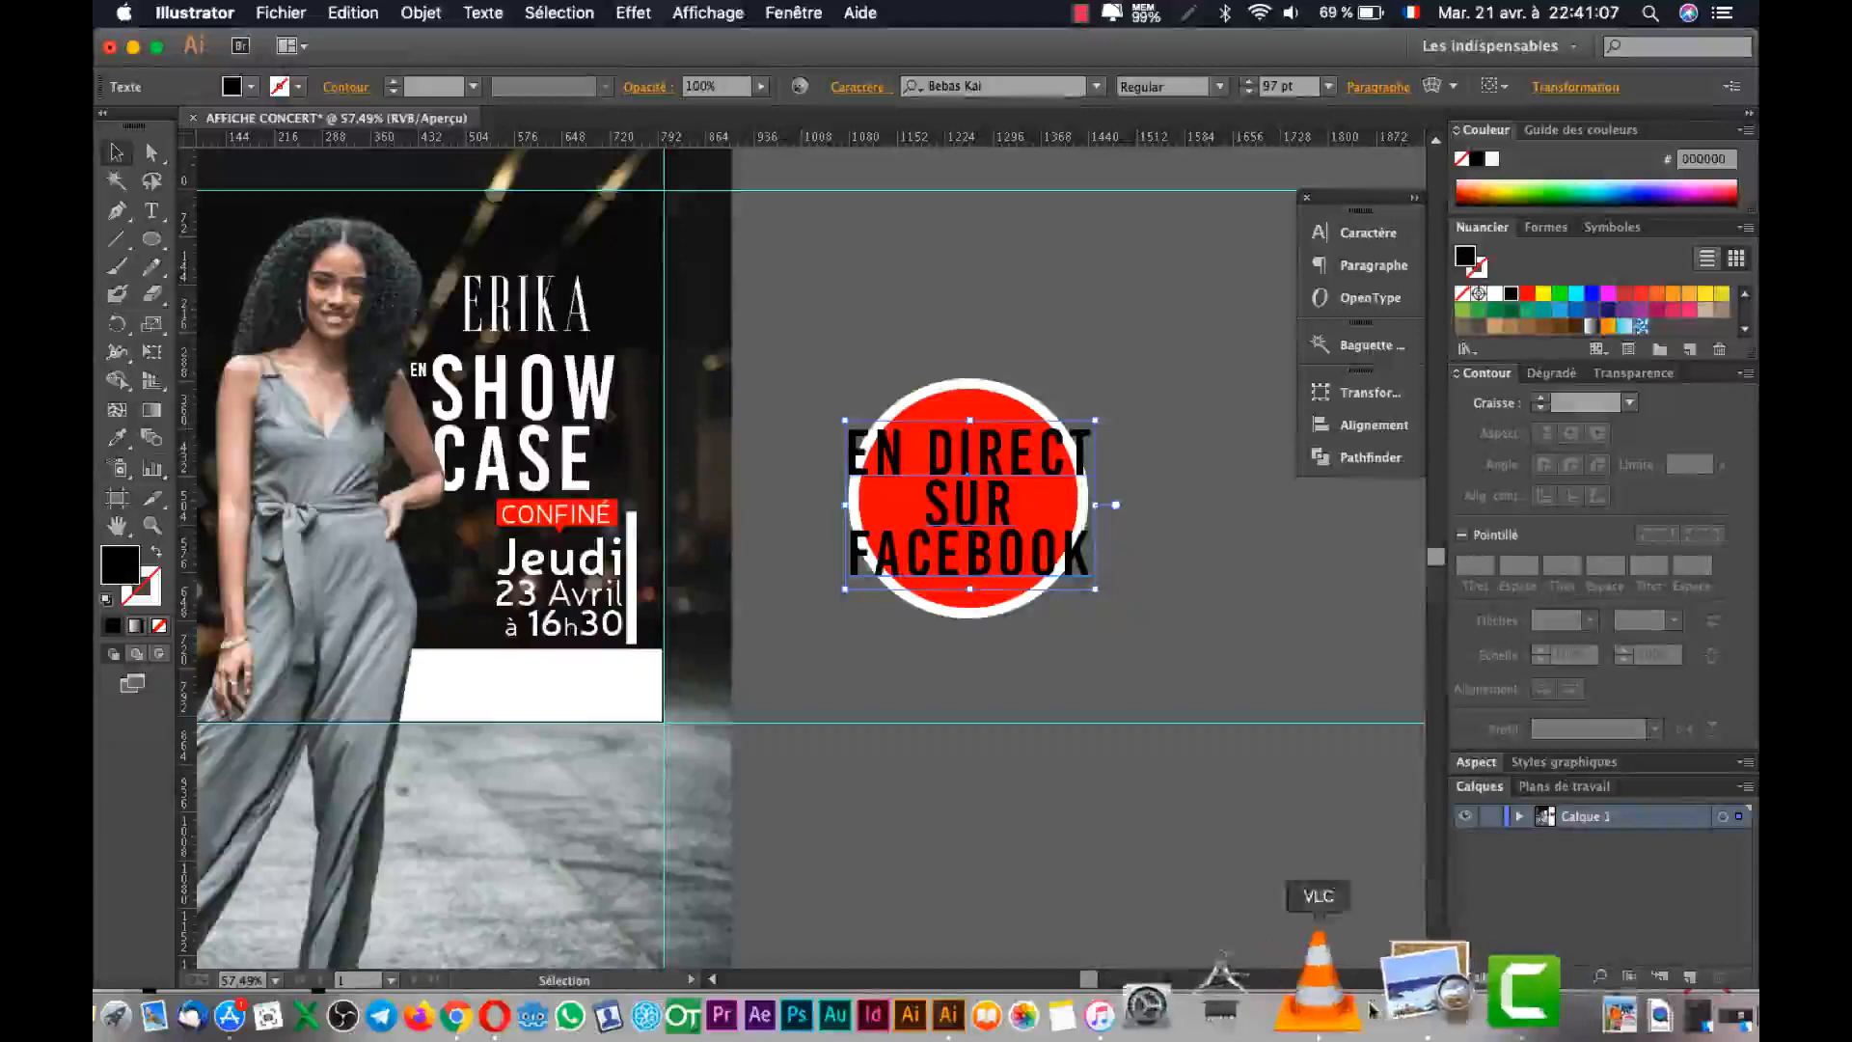
pyautogui.click(1362, 984)
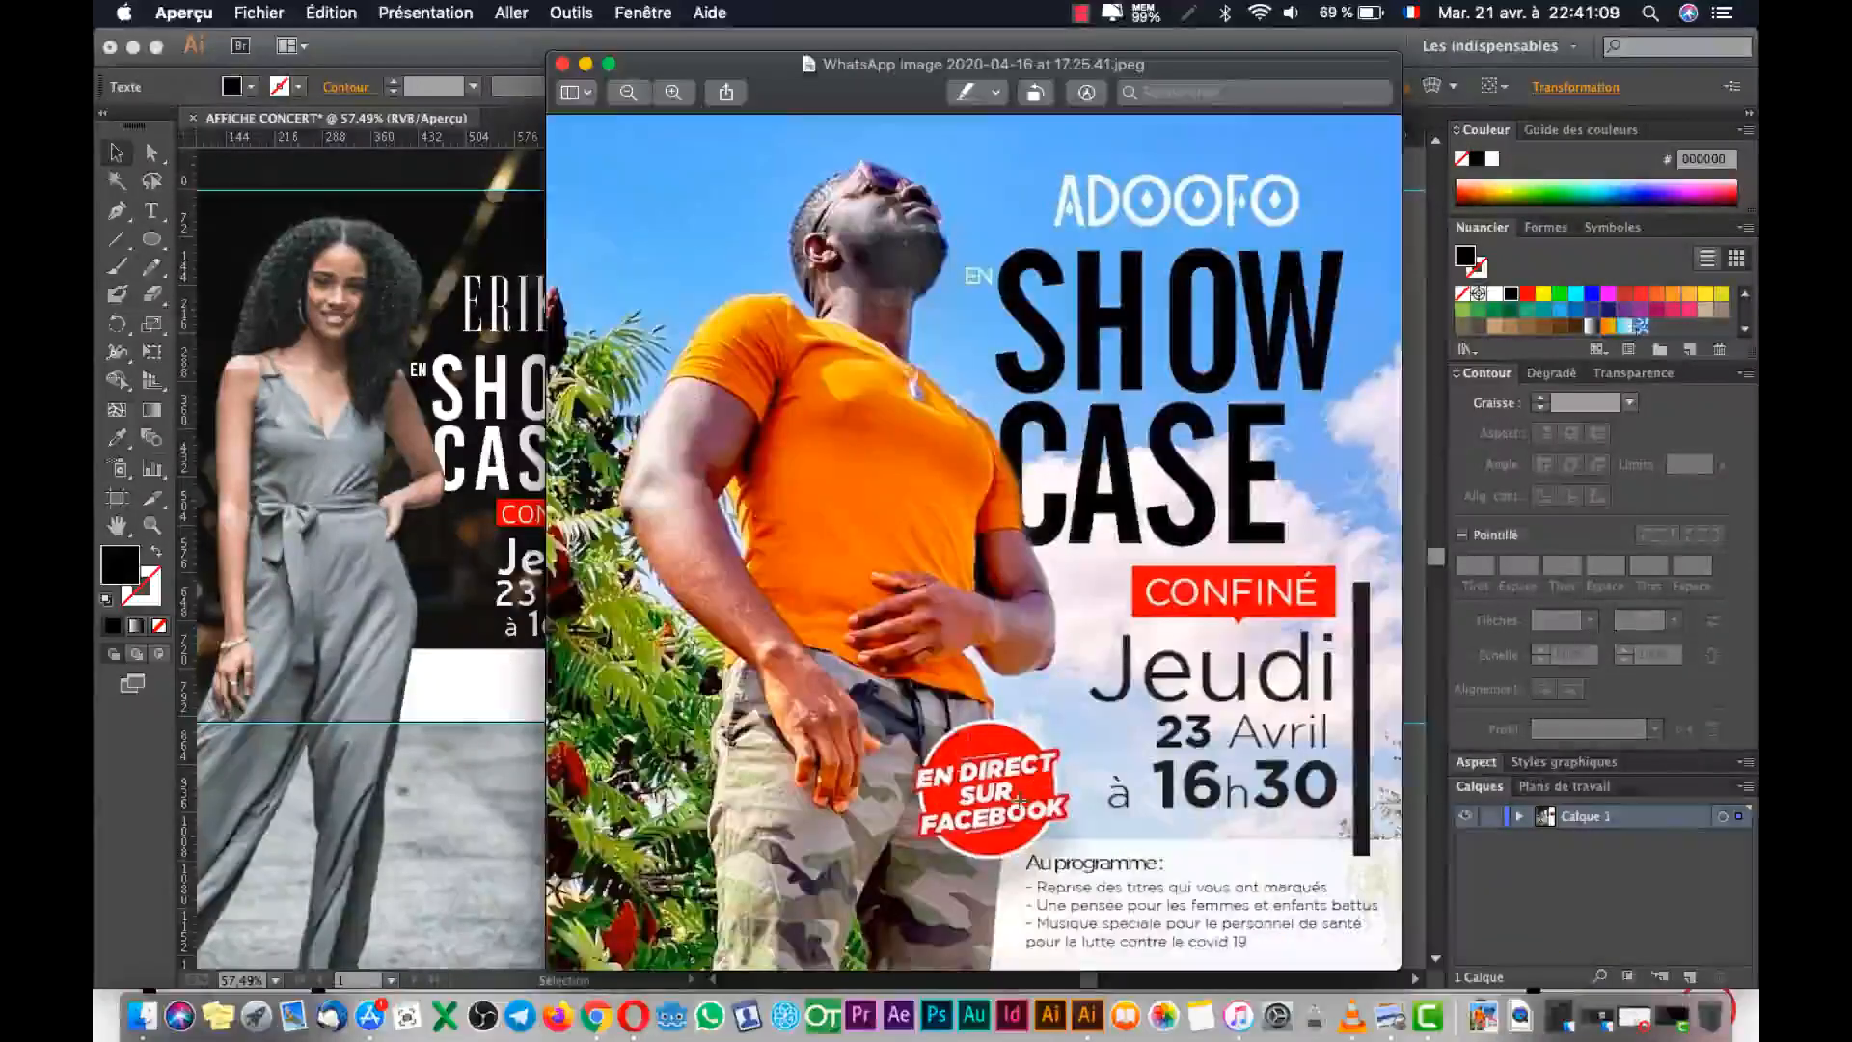
pyautogui.click(452, 588)
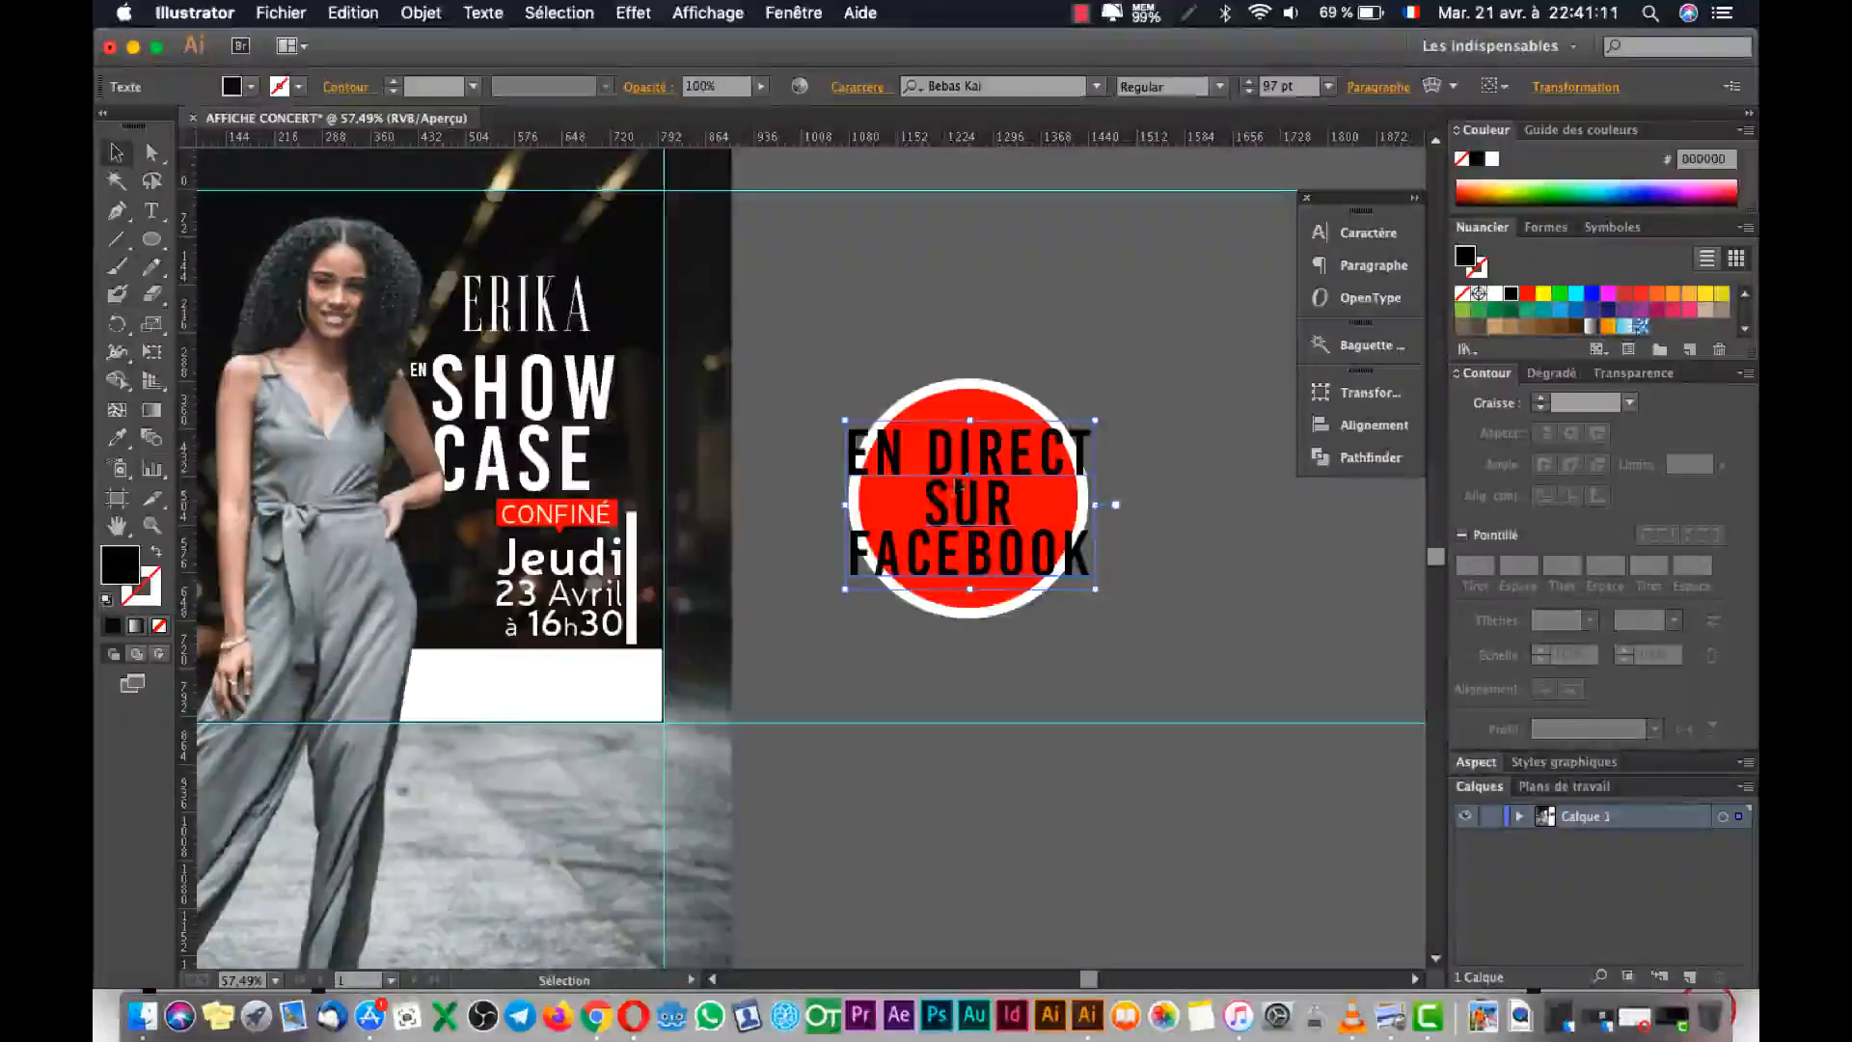
pyautogui.moveTo(960, 482); pyautogui.dragTo(956, 482)
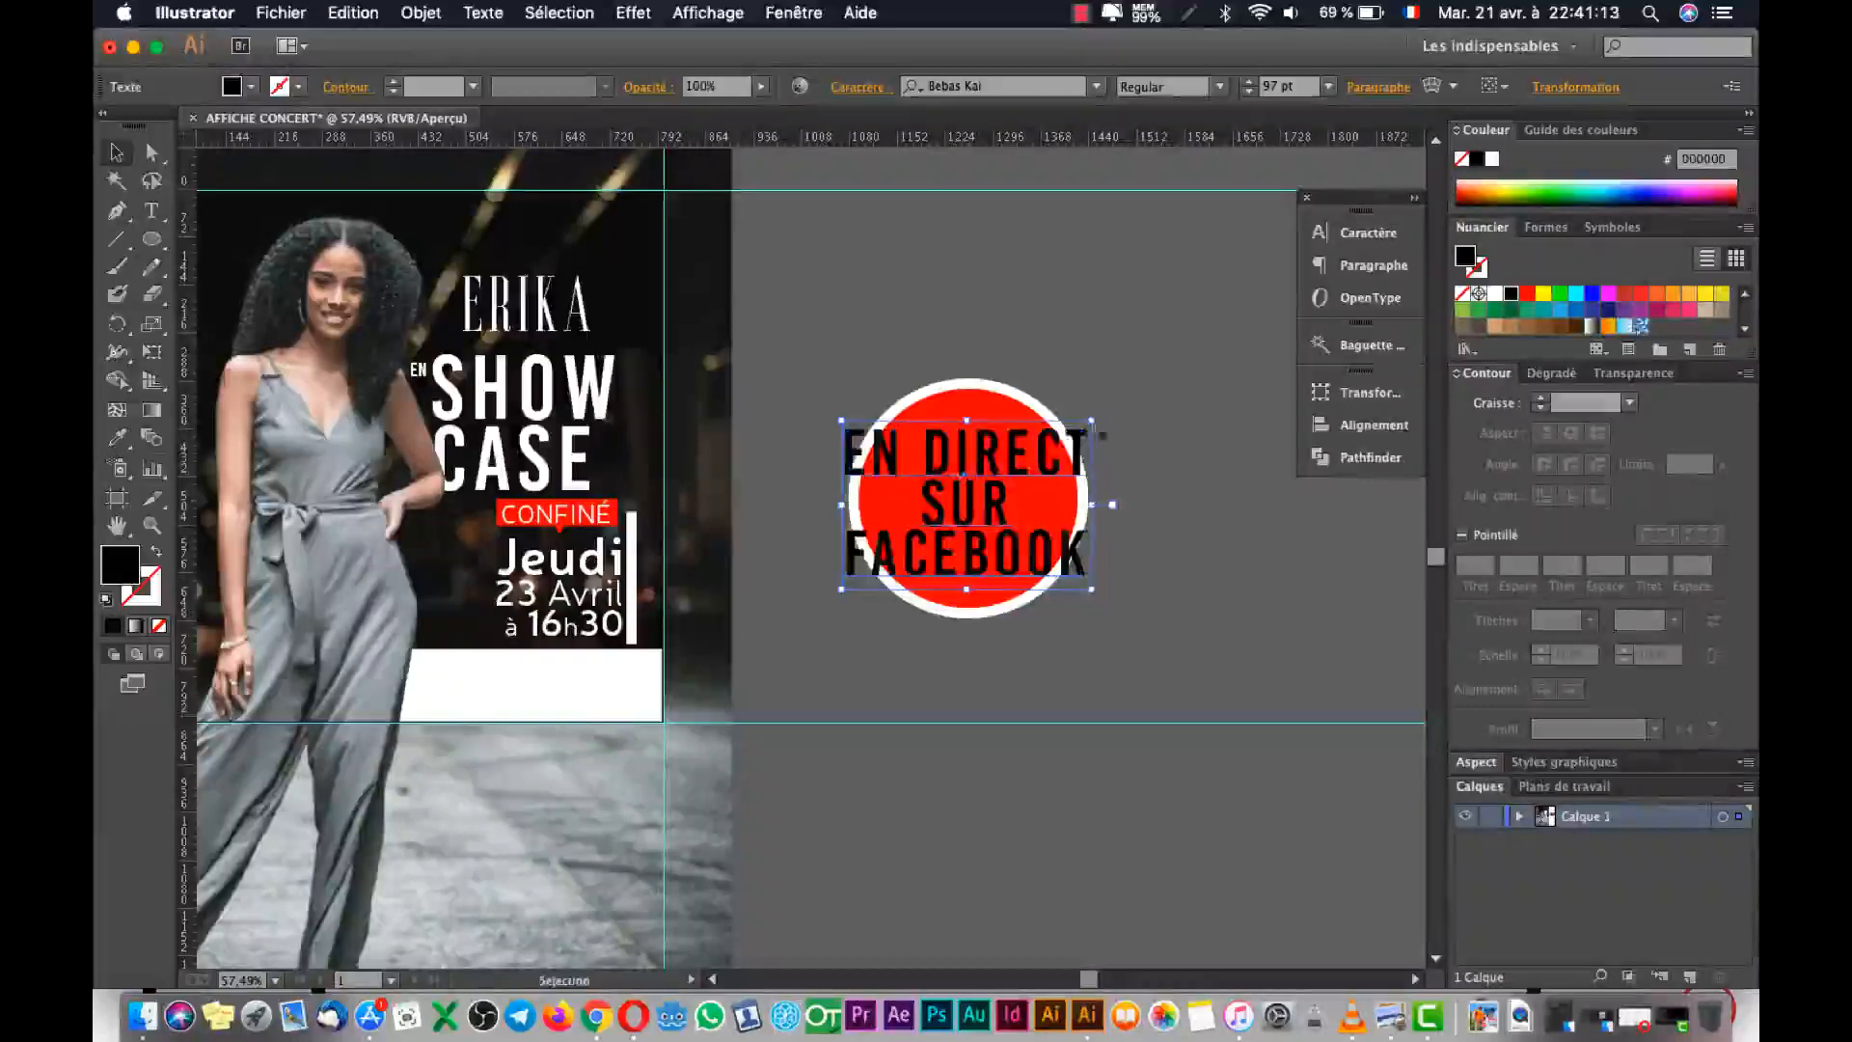
# Search the fonts for NER and change the badge text to Neris Bold Italic.
pyautogui.click(1219, 86)
pyautogui.click(1095, 87)
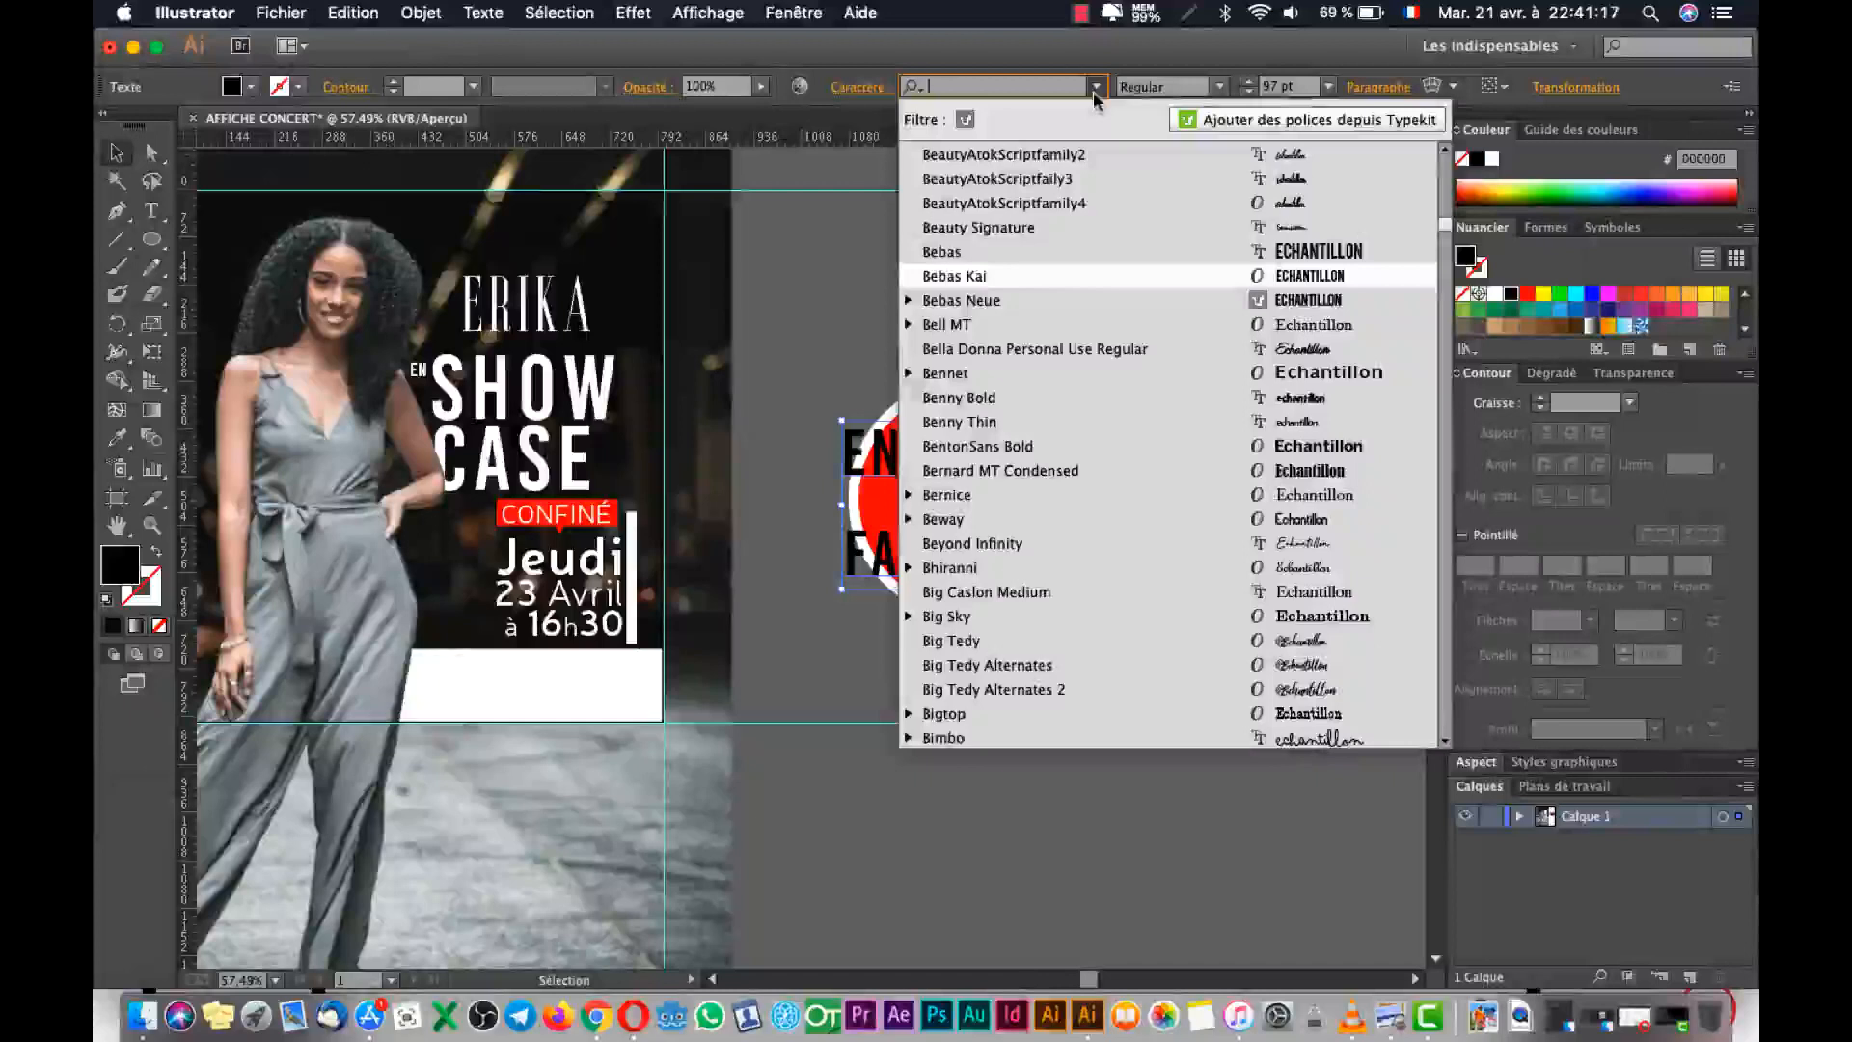
pyautogui.click(1093, 90)
pyautogui.click(976, 88)
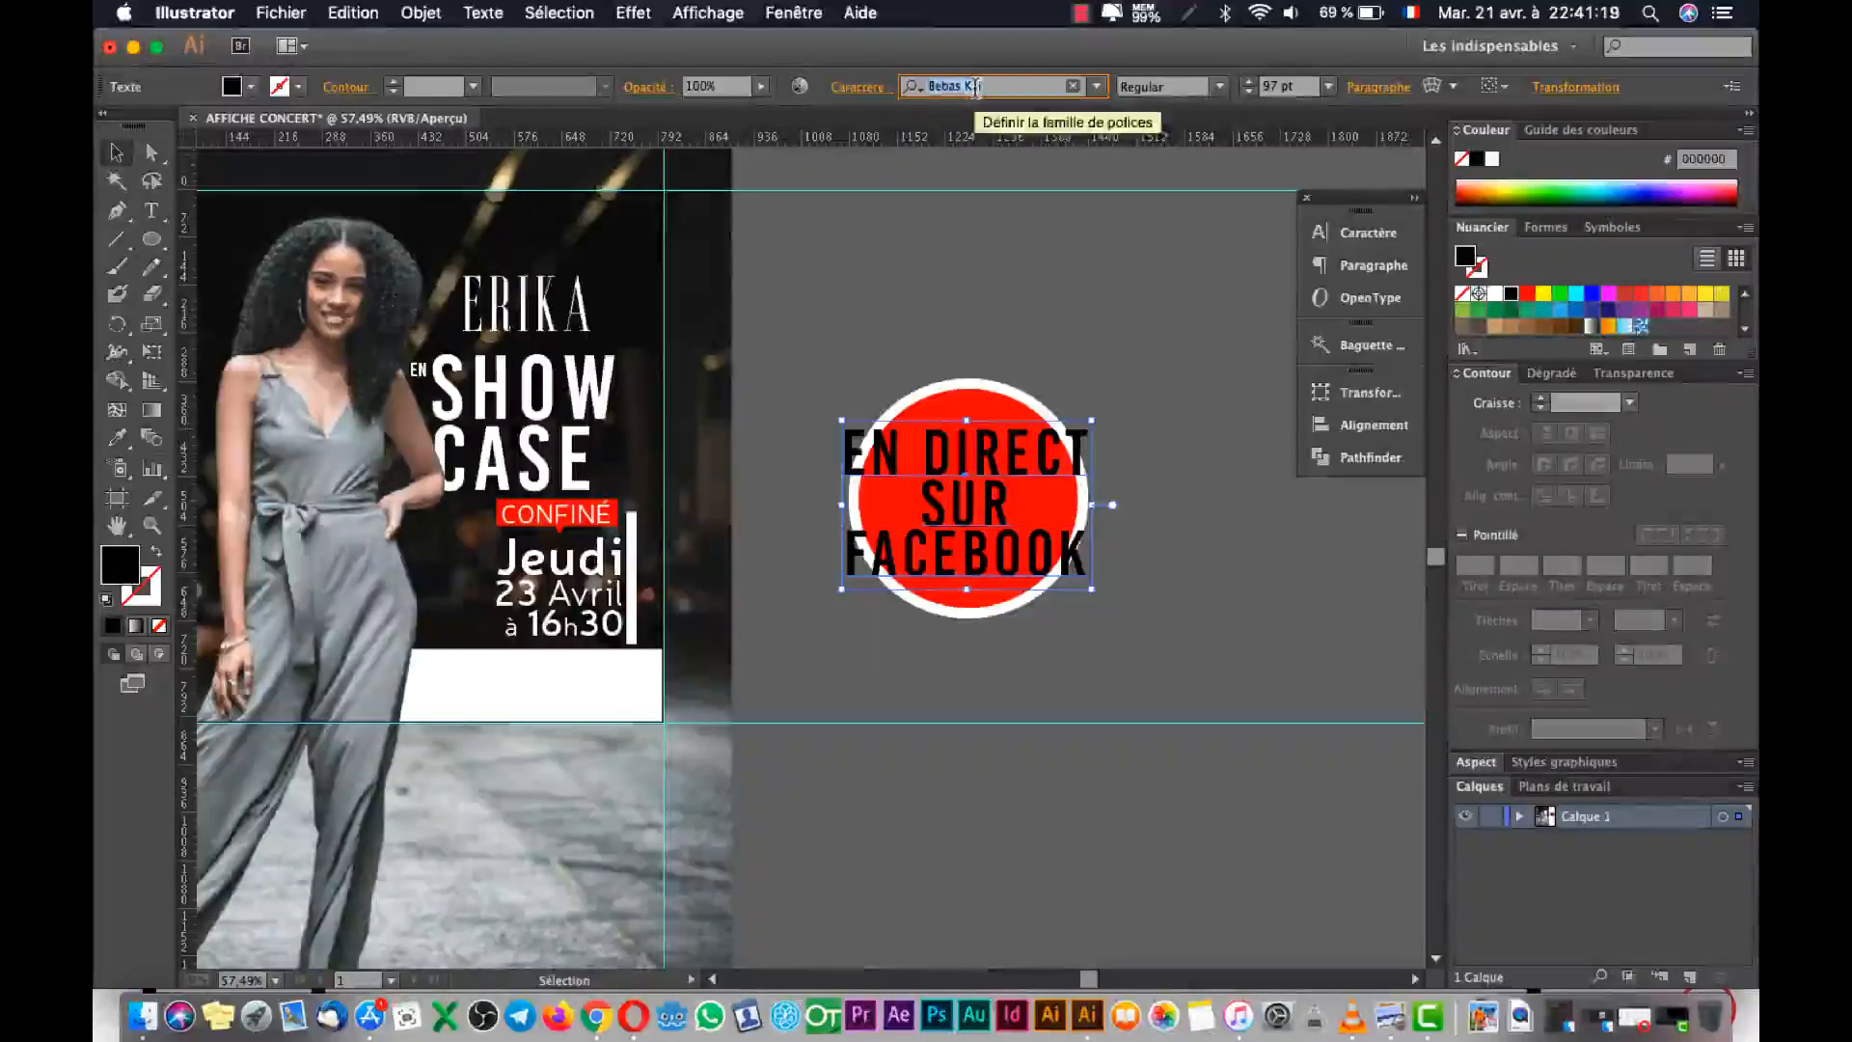
pyautogui.write('NE')
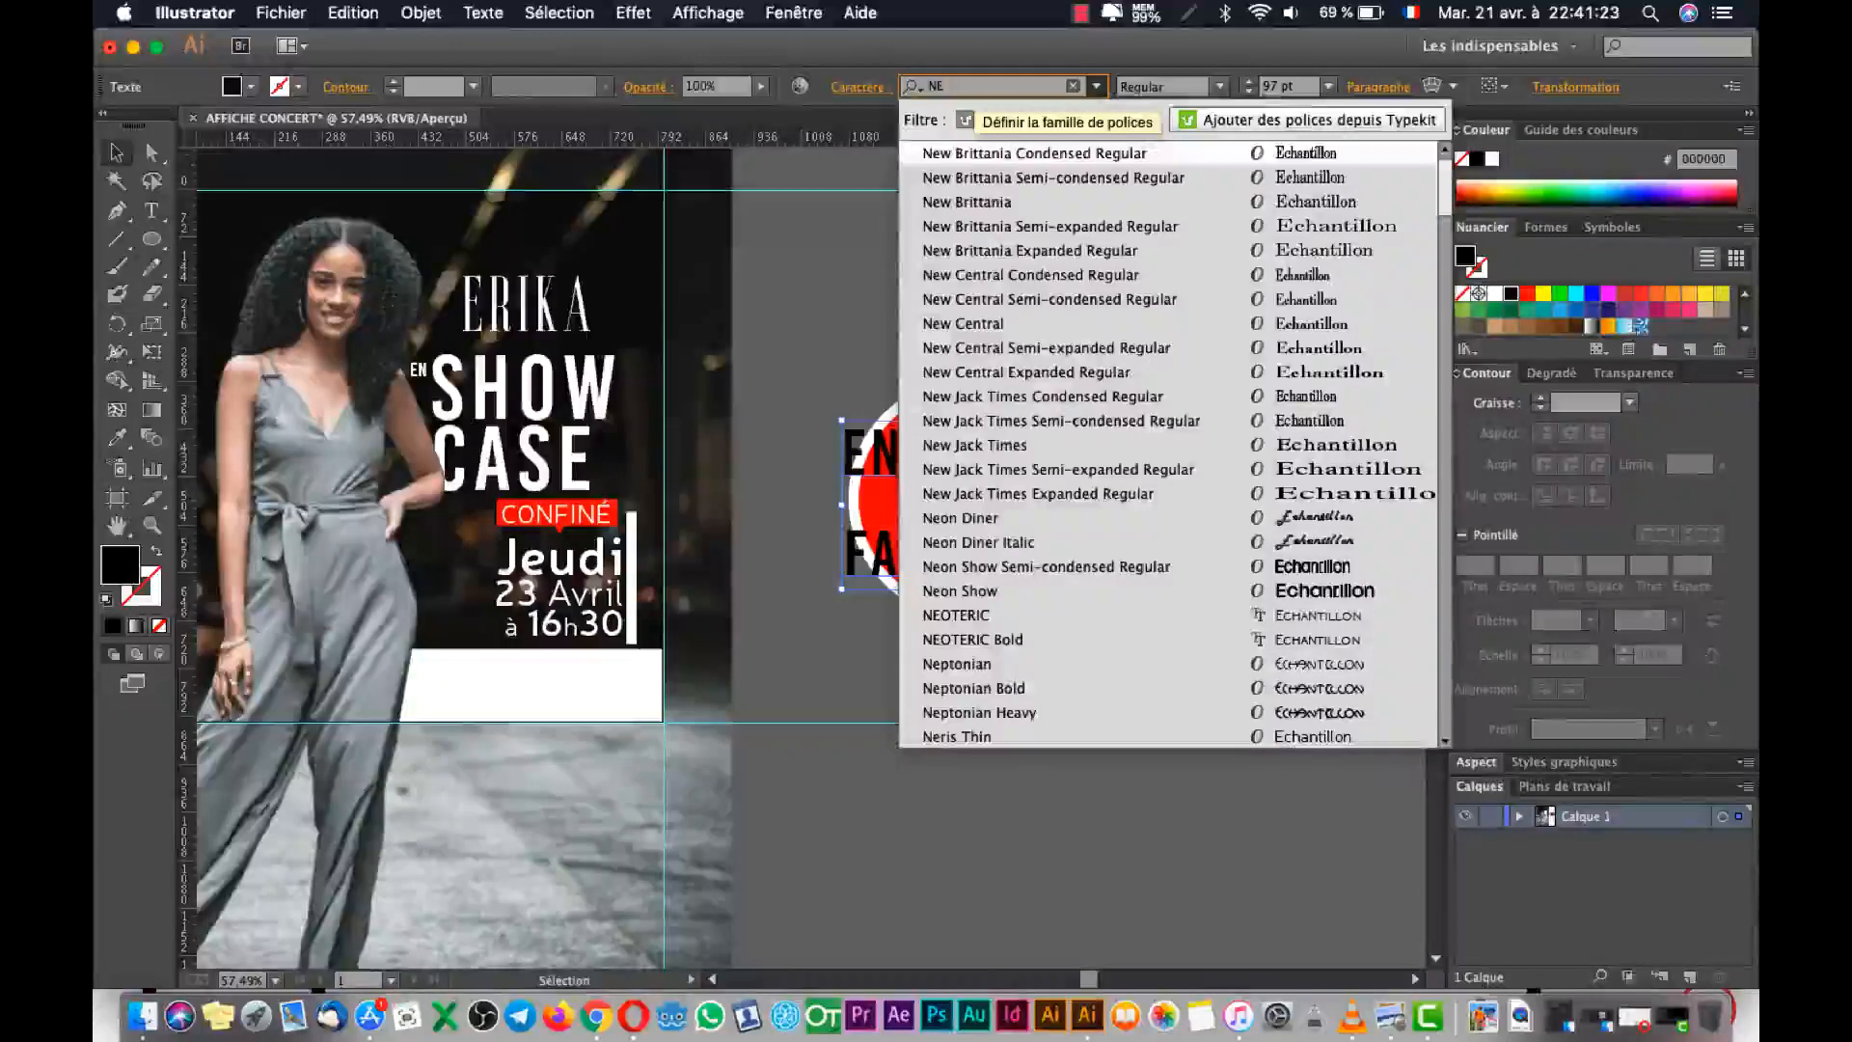
pyautogui.write('R')
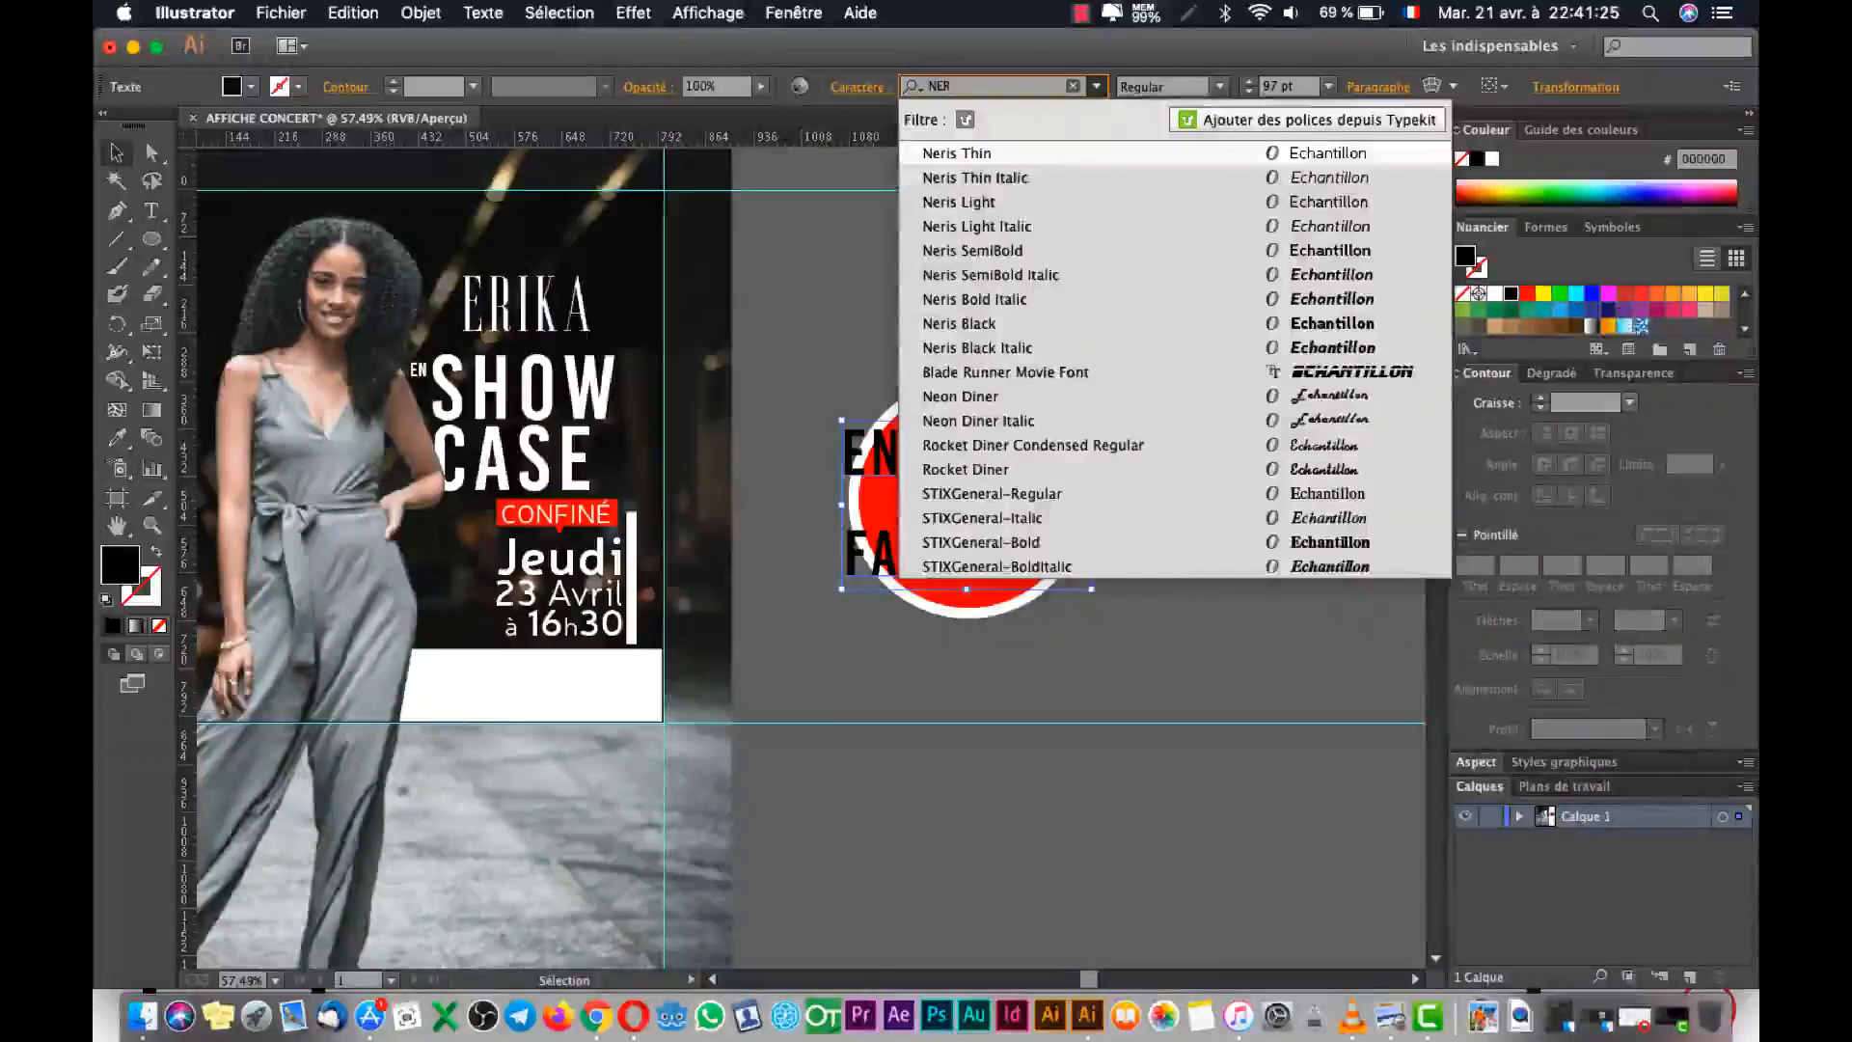
pyautogui.click(1022, 301)
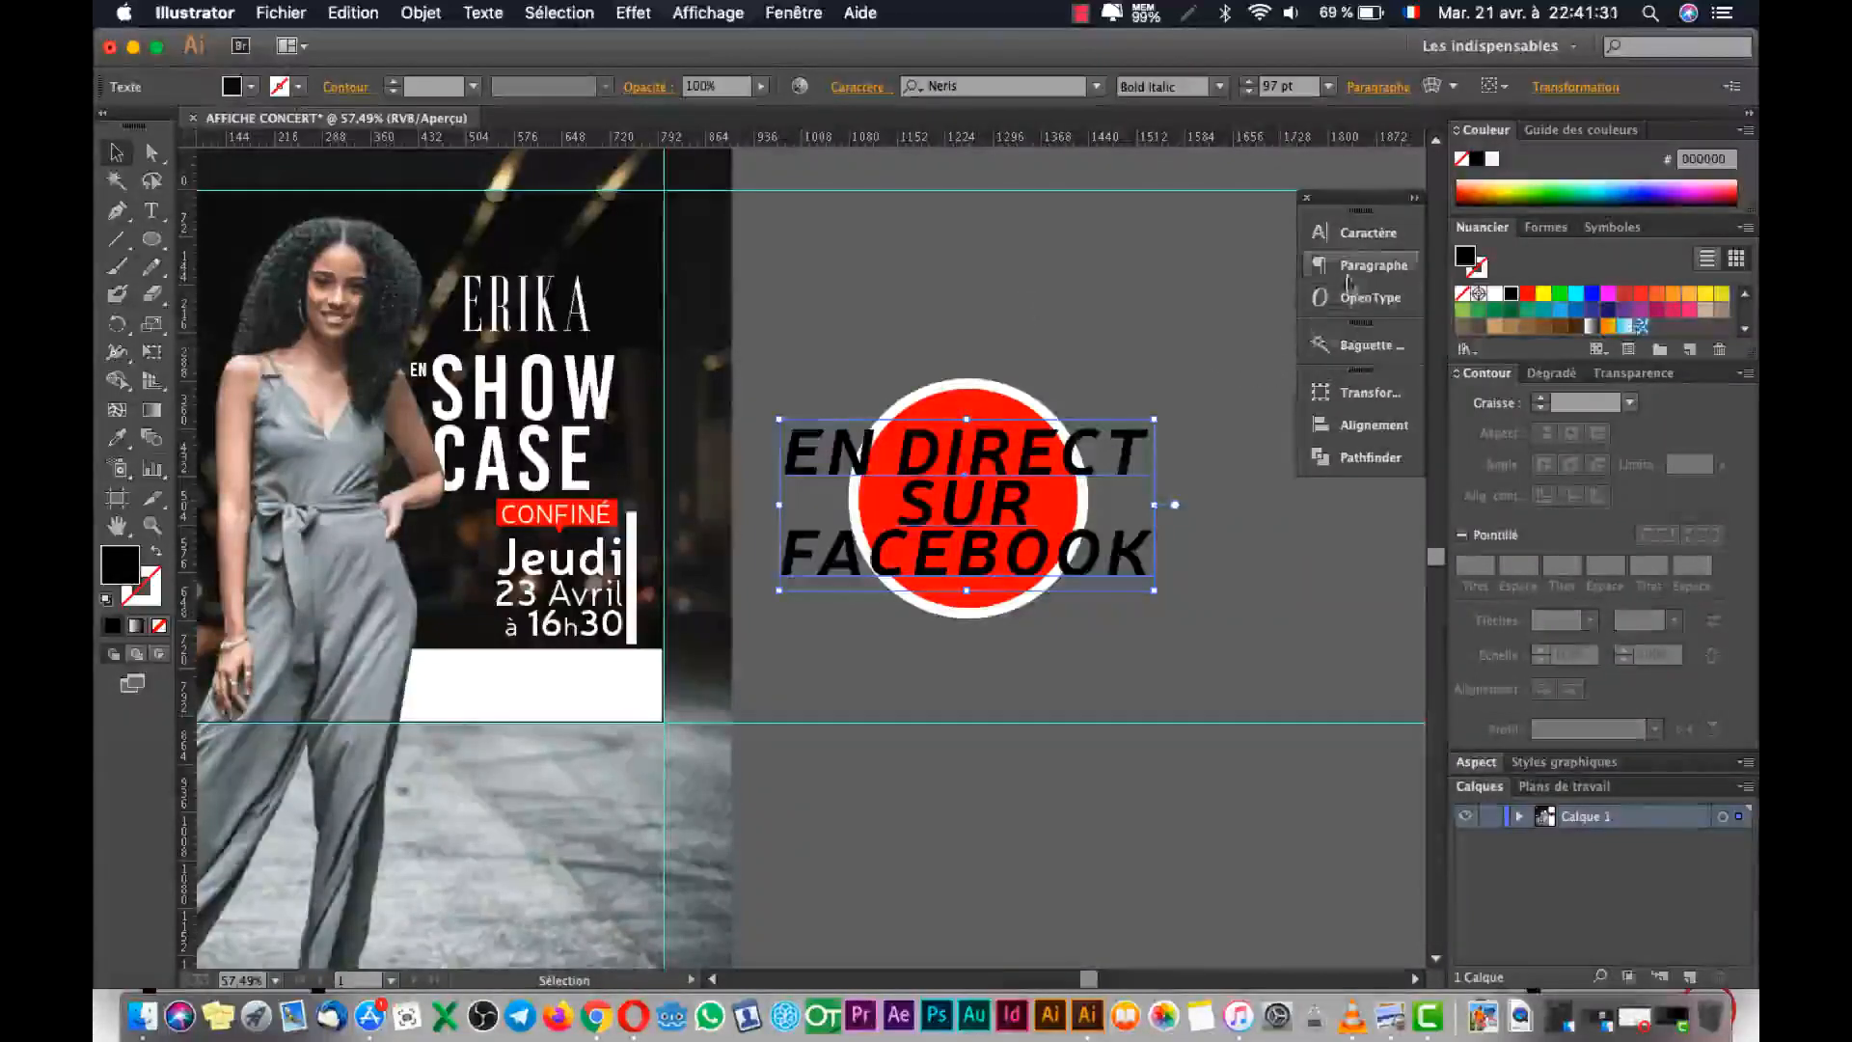
# Set the badge text's size to 78 pt and its font style to Black Italic.
pyautogui.click(1364, 236)
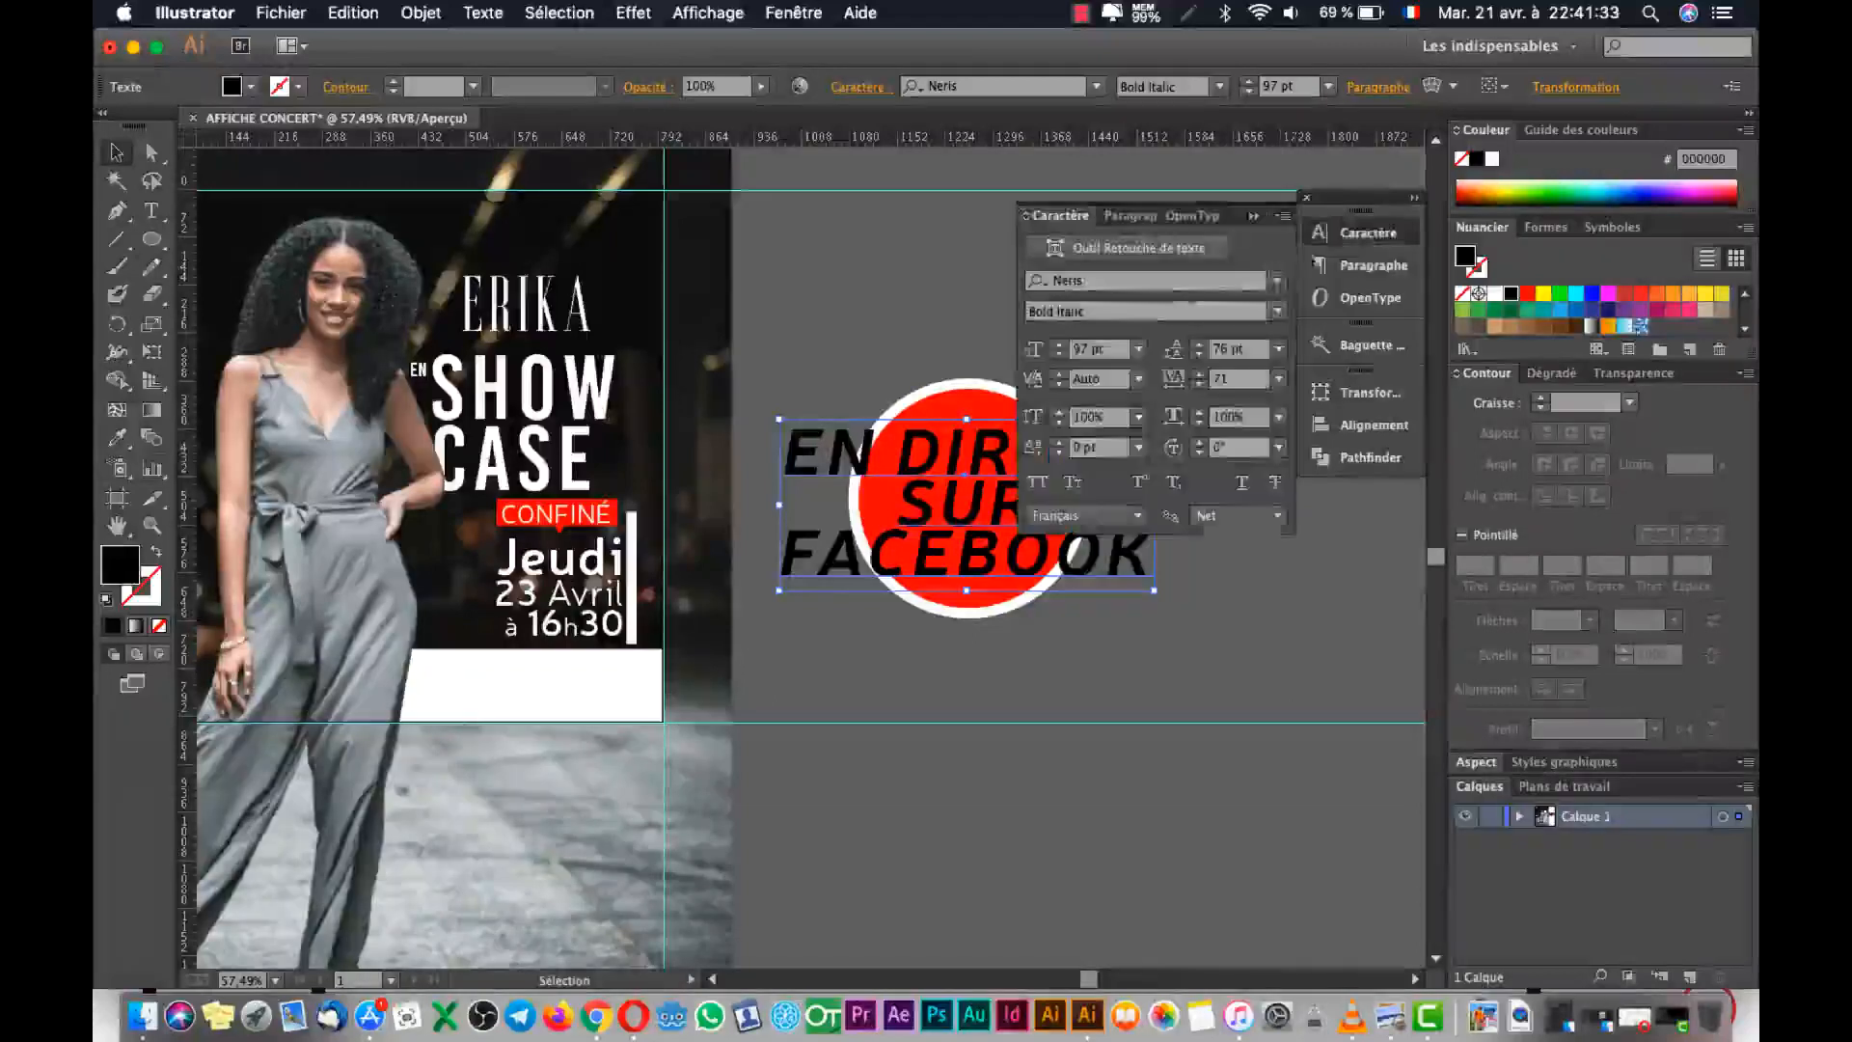
pyautogui.moveTo(1060, 354); pyautogui.dragTo(1060, 362)
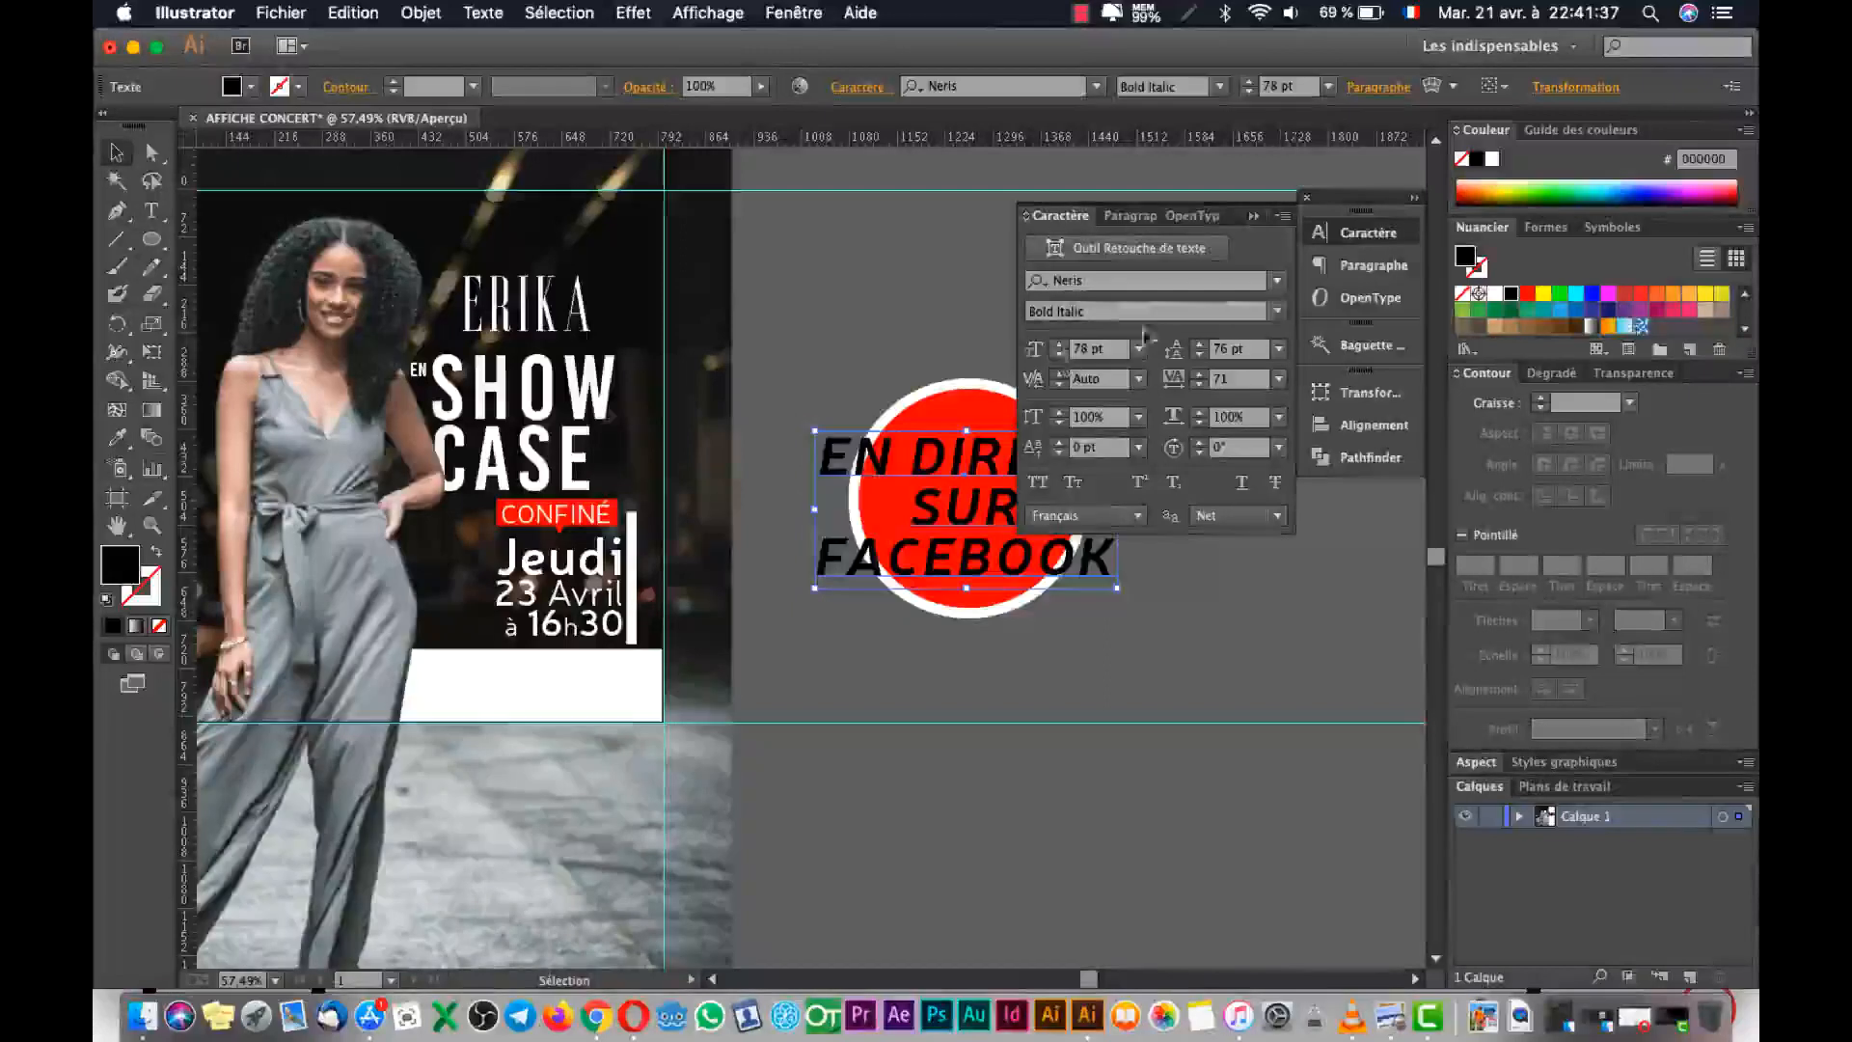
pyautogui.click(1277, 310)
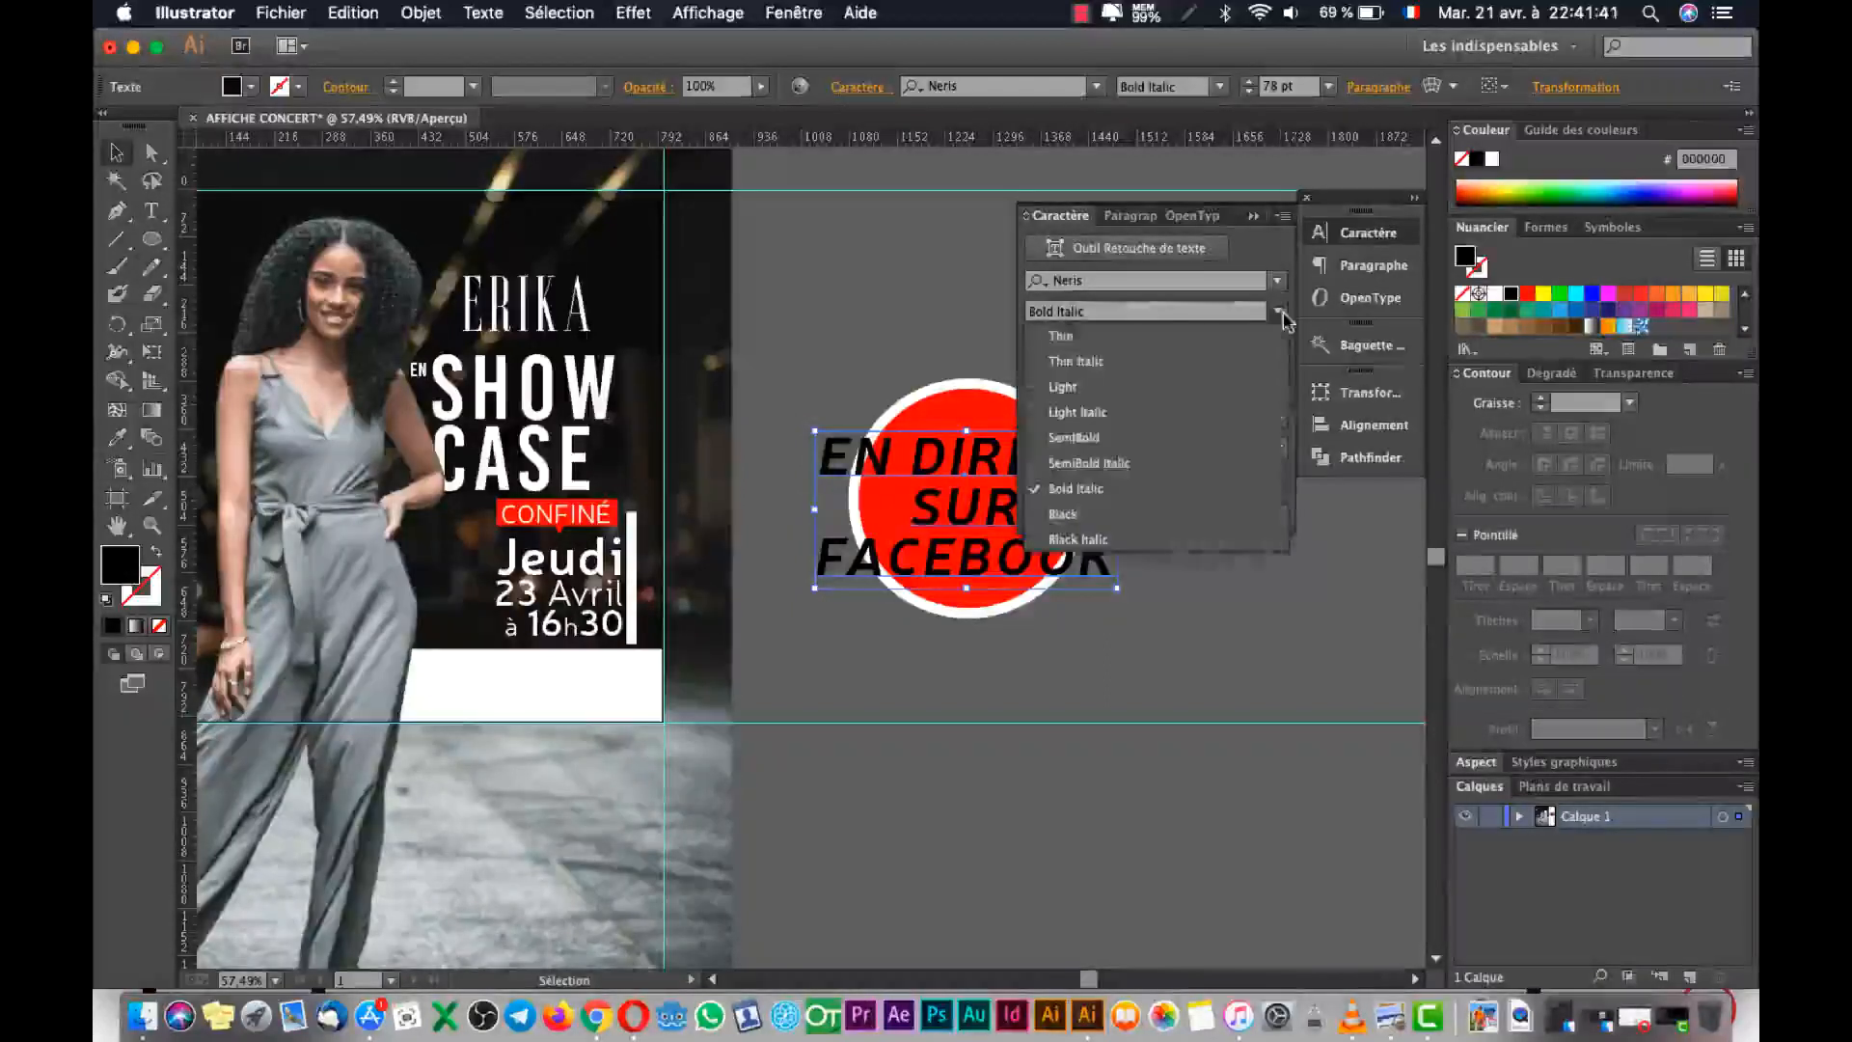
pyautogui.click(1215, 530)
pyautogui.click(1360, 233)
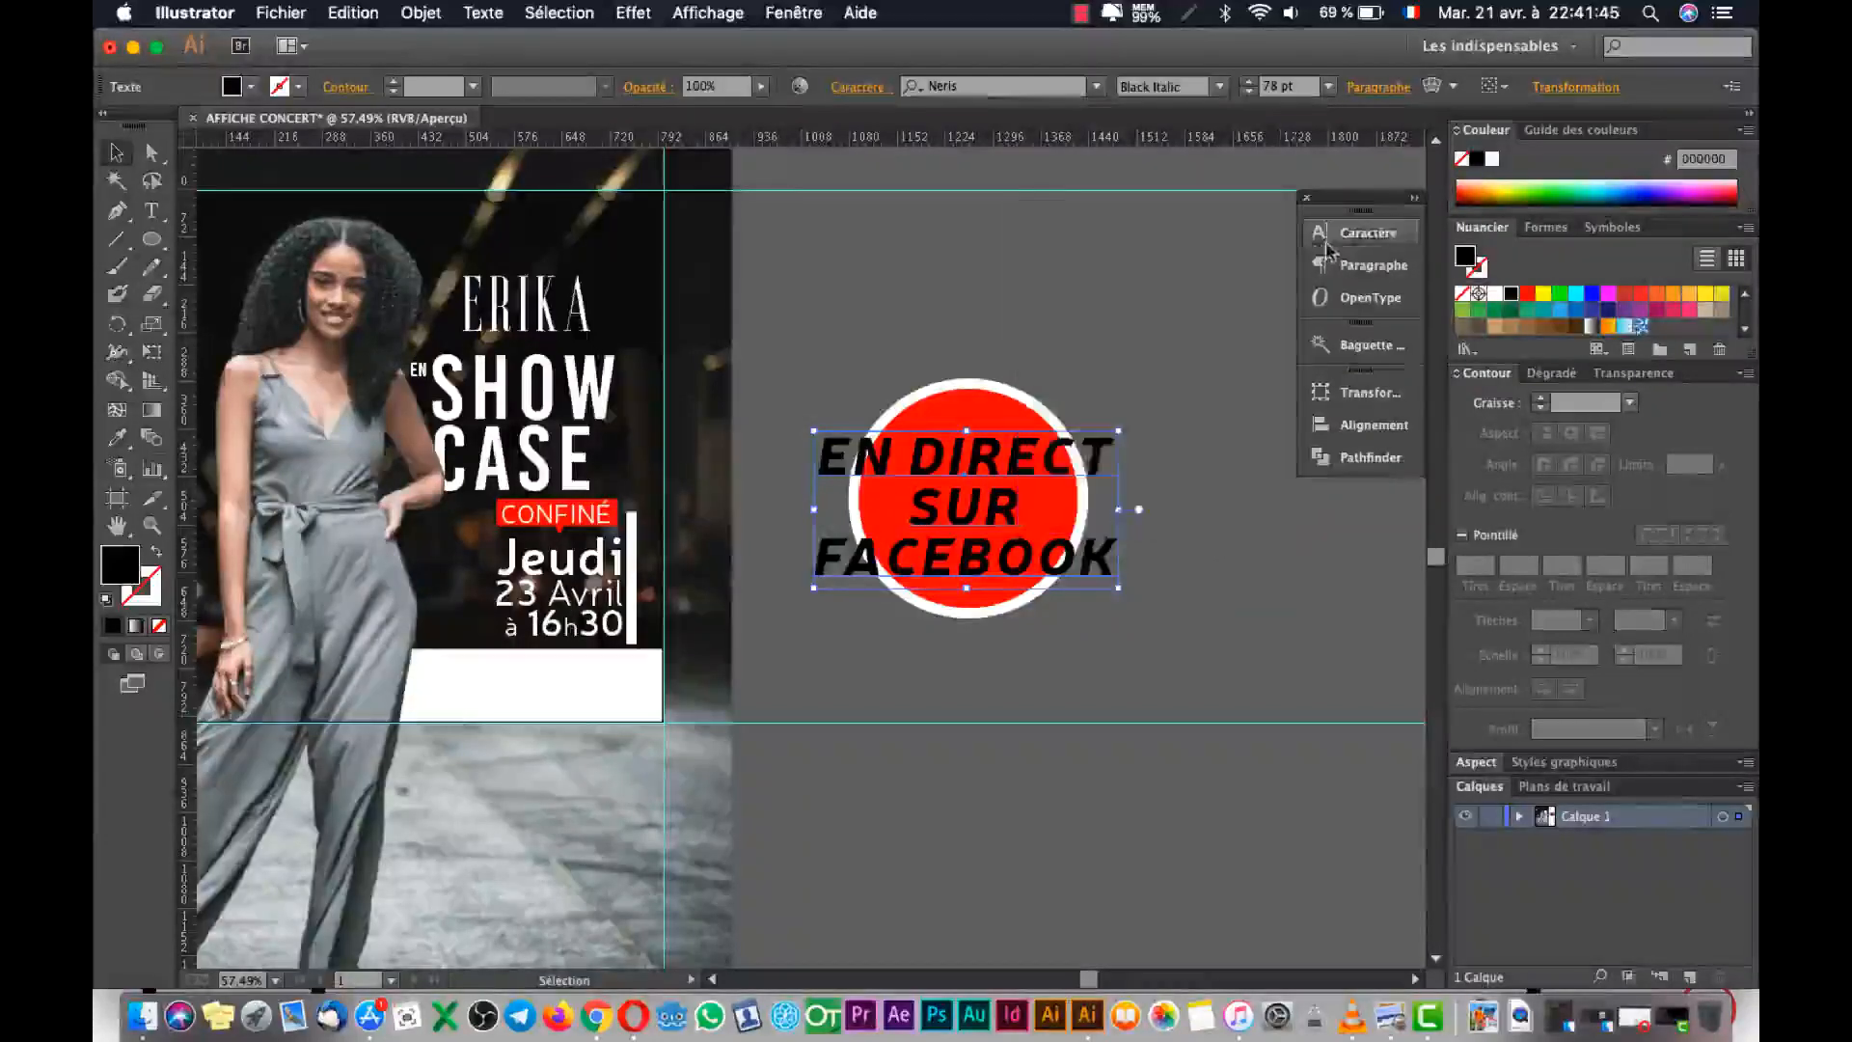
# Reduce the badge text's size to 74 pt and its leading to 64 pt, then deselect it.
pyautogui.click(1355, 235)
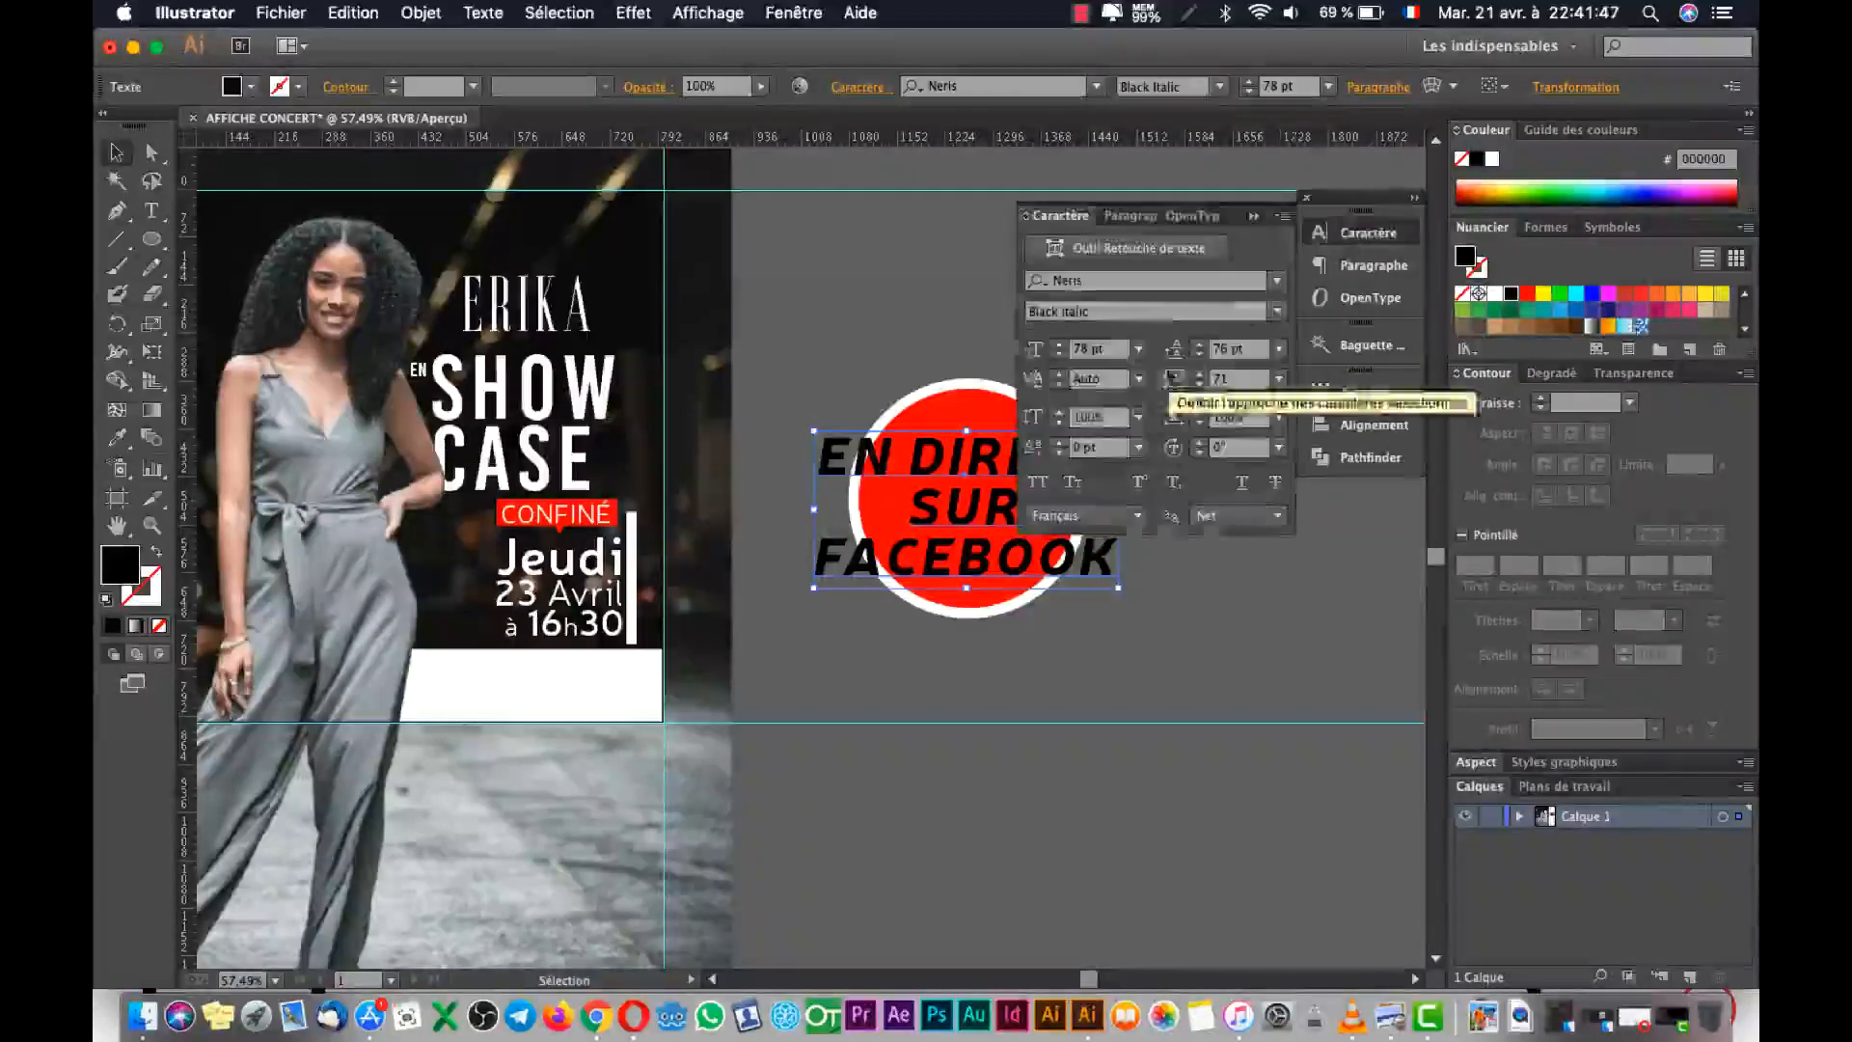
pyautogui.click(1059, 355)
pyautogui.click(1059, 355)
pyautogui.click(1059, 354)
pyautogui.click(1059, 354)
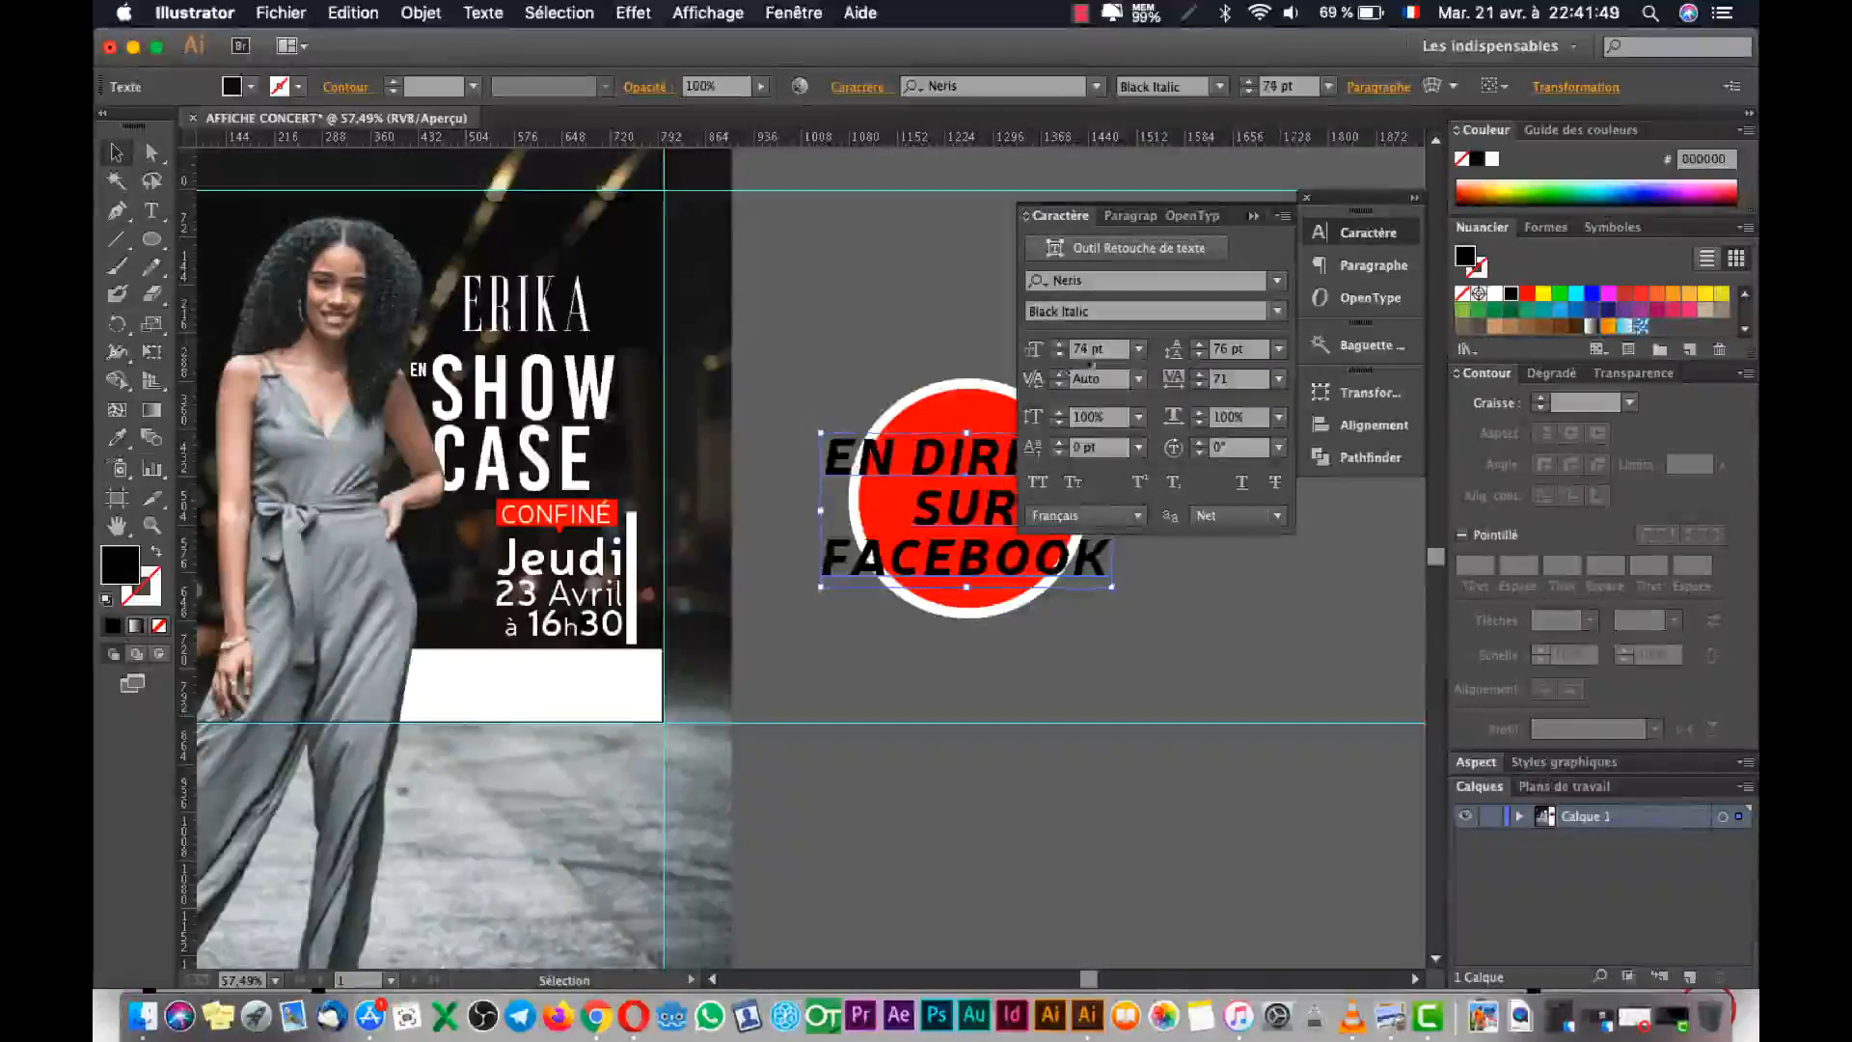
pyautogui.click(1199, 355)
pyautogui.click(1199, 355)
pyautogui.click(1199, 355)
pyautogui.click(1199, 355)
pyautogui.click(1162, 634)
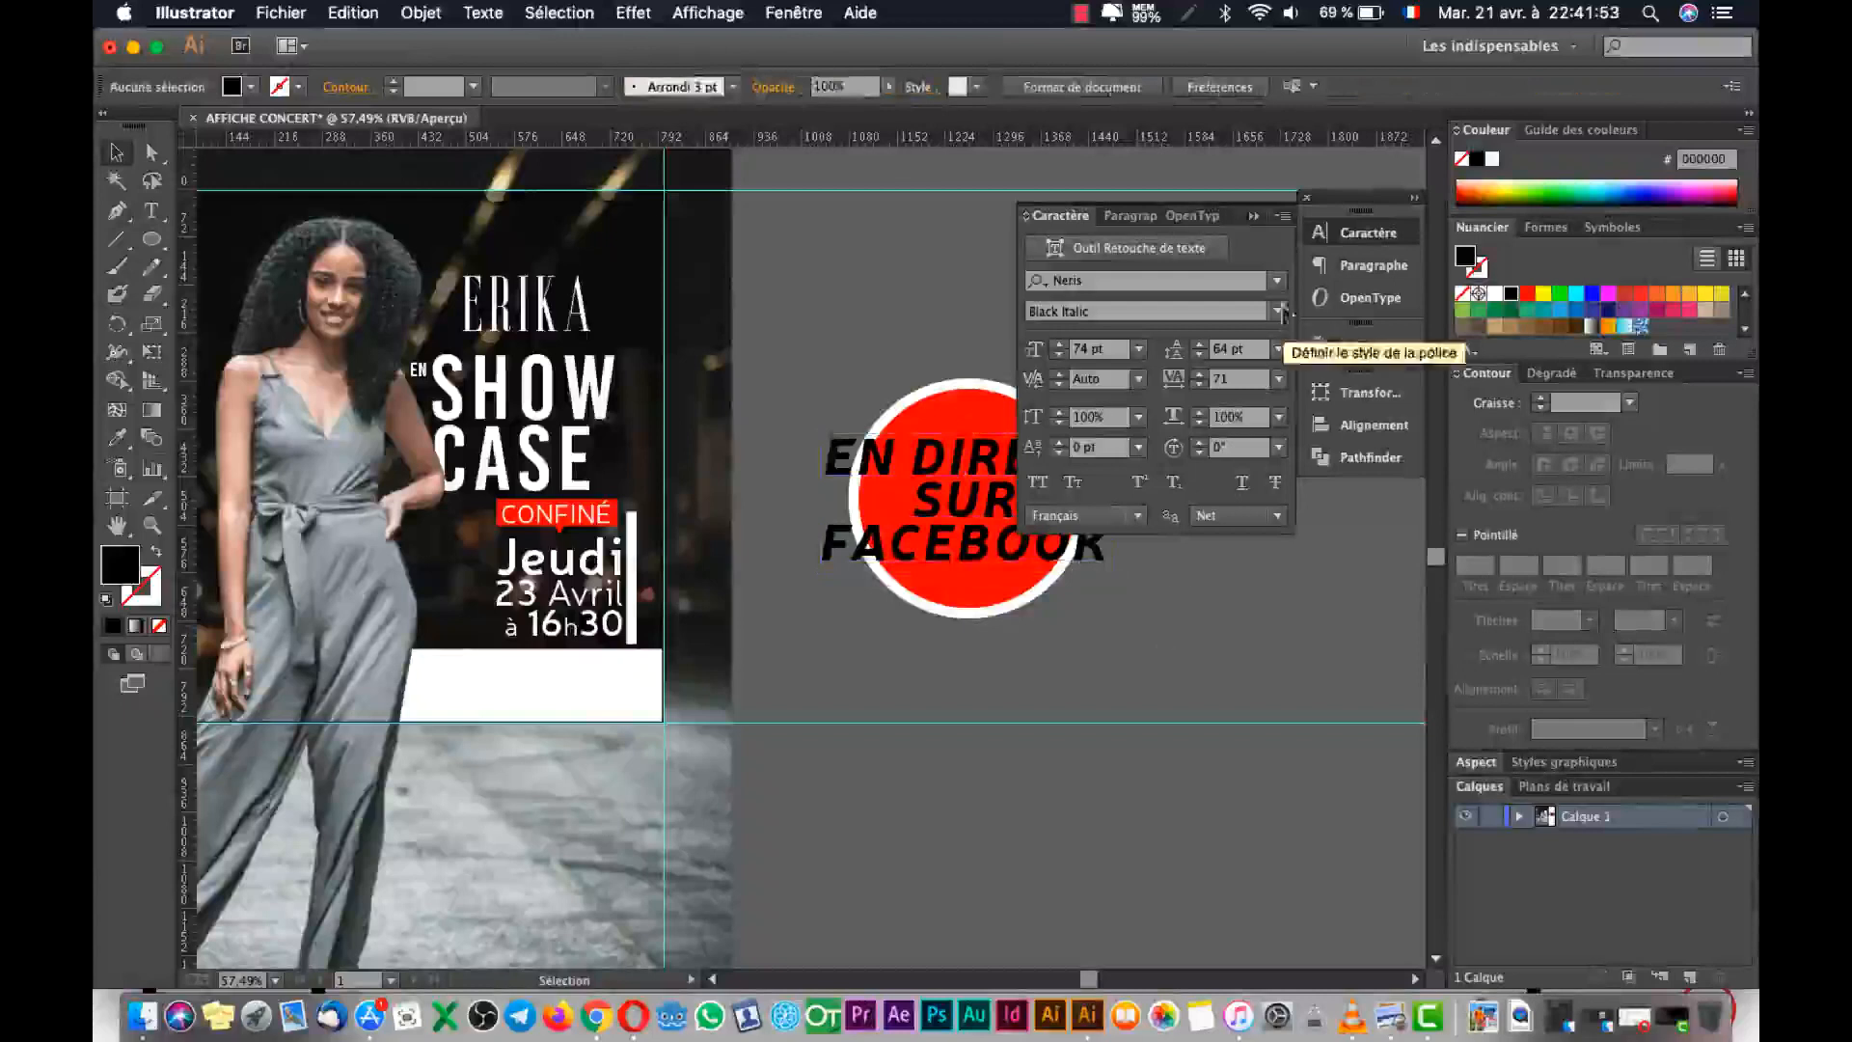
pyautogui.click(1315, 237)
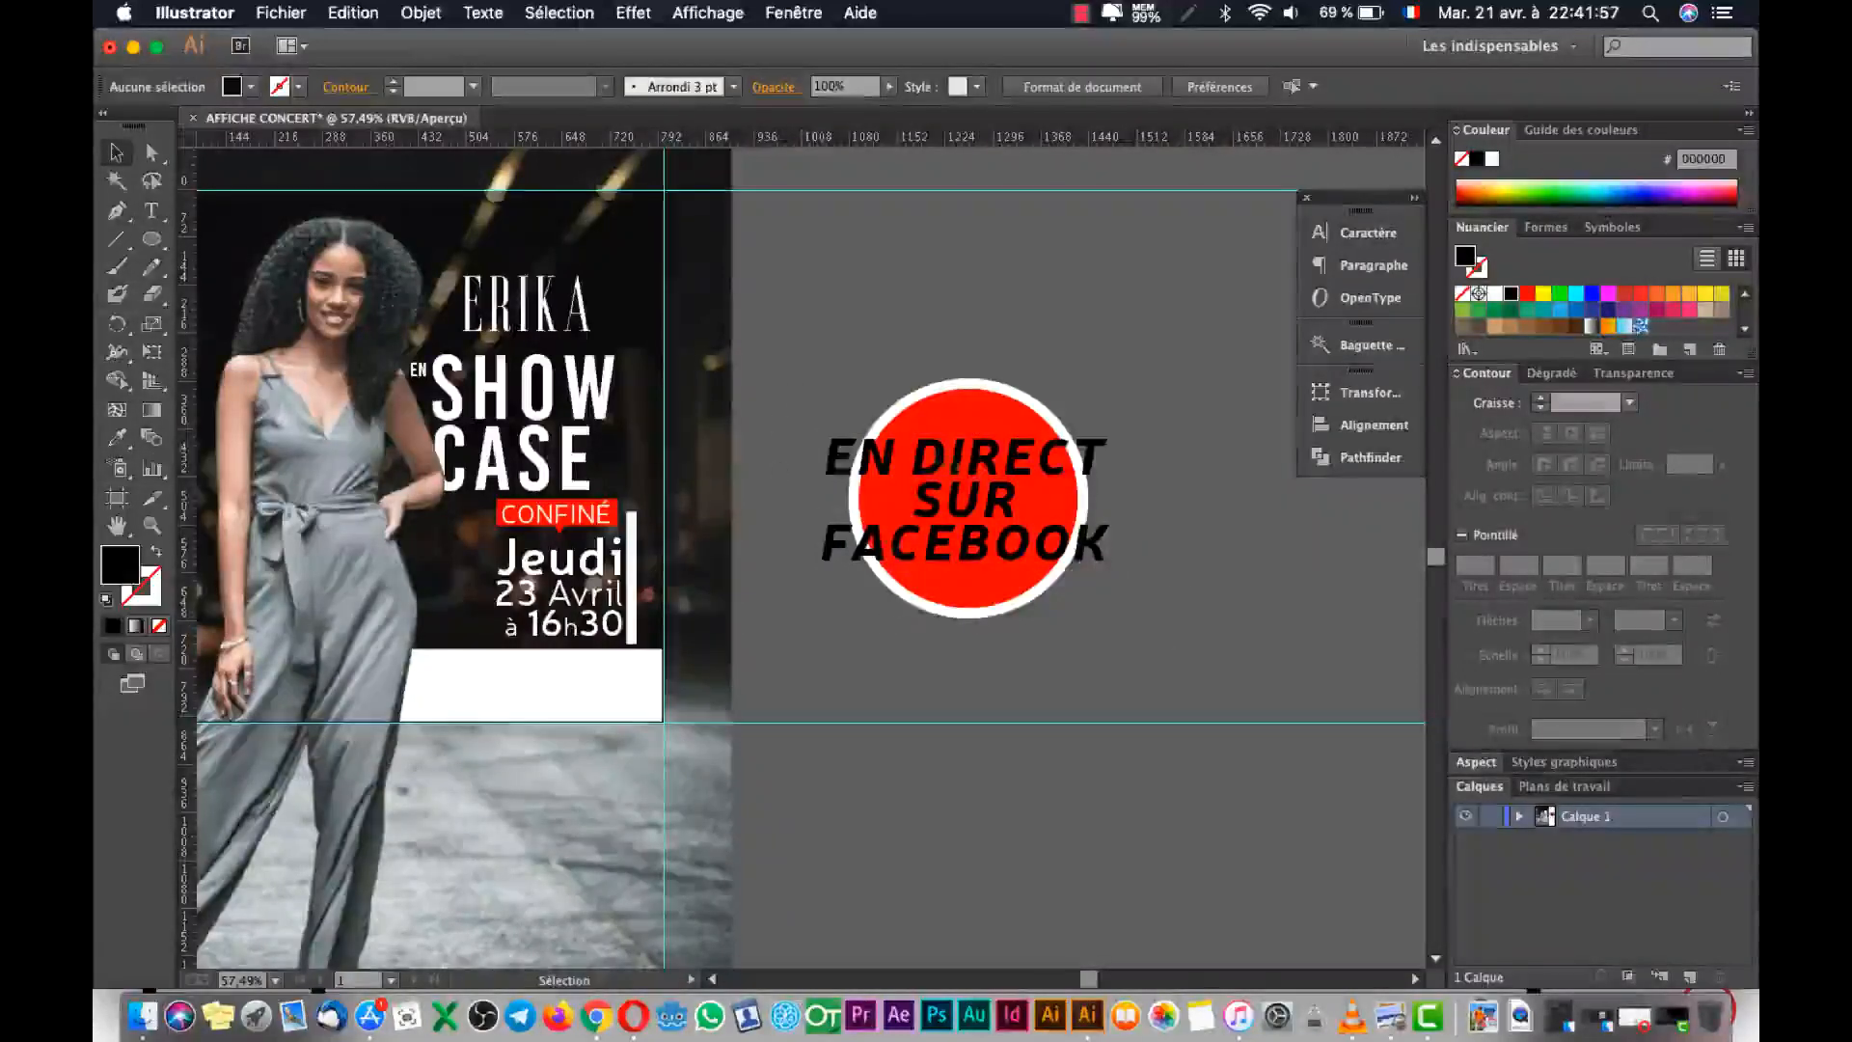
# Change the fill colour of the EN DIRECT SUR FACEBOOK text to white.
pyautogui.click(964, 502)
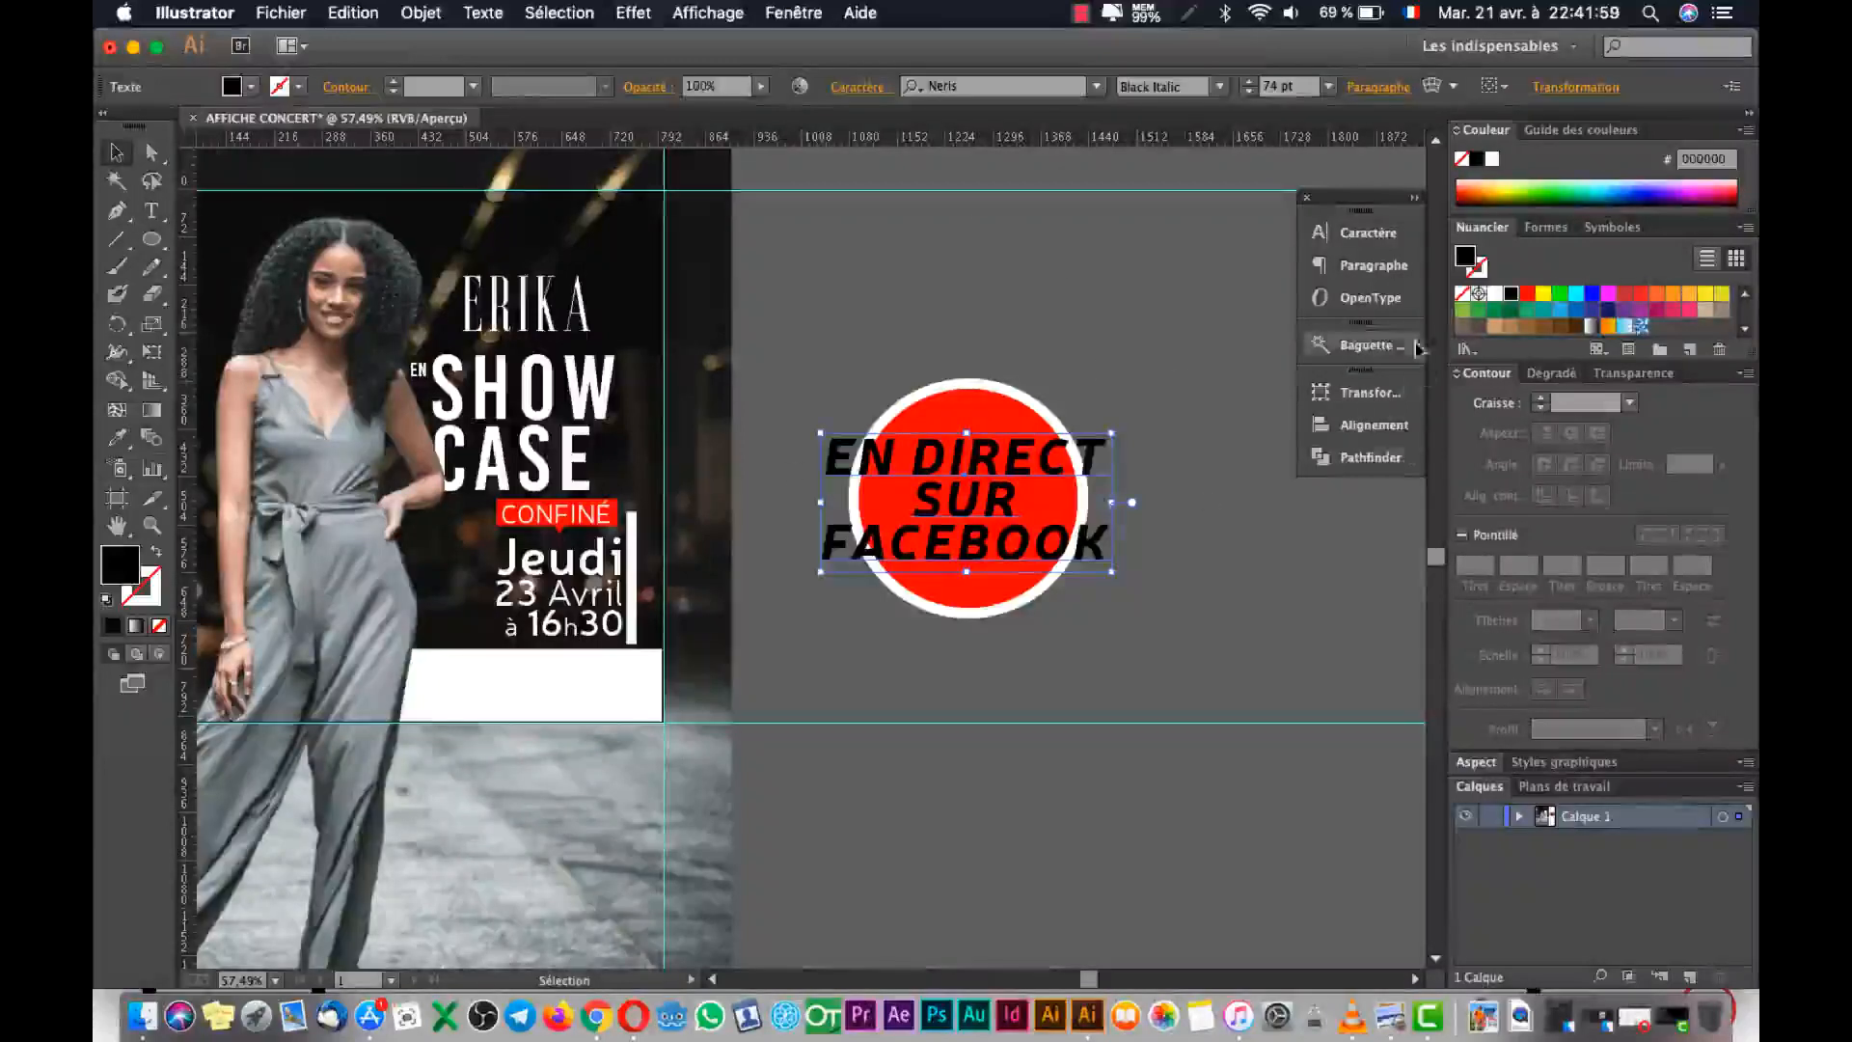
pyautogui.click(1495, 295)
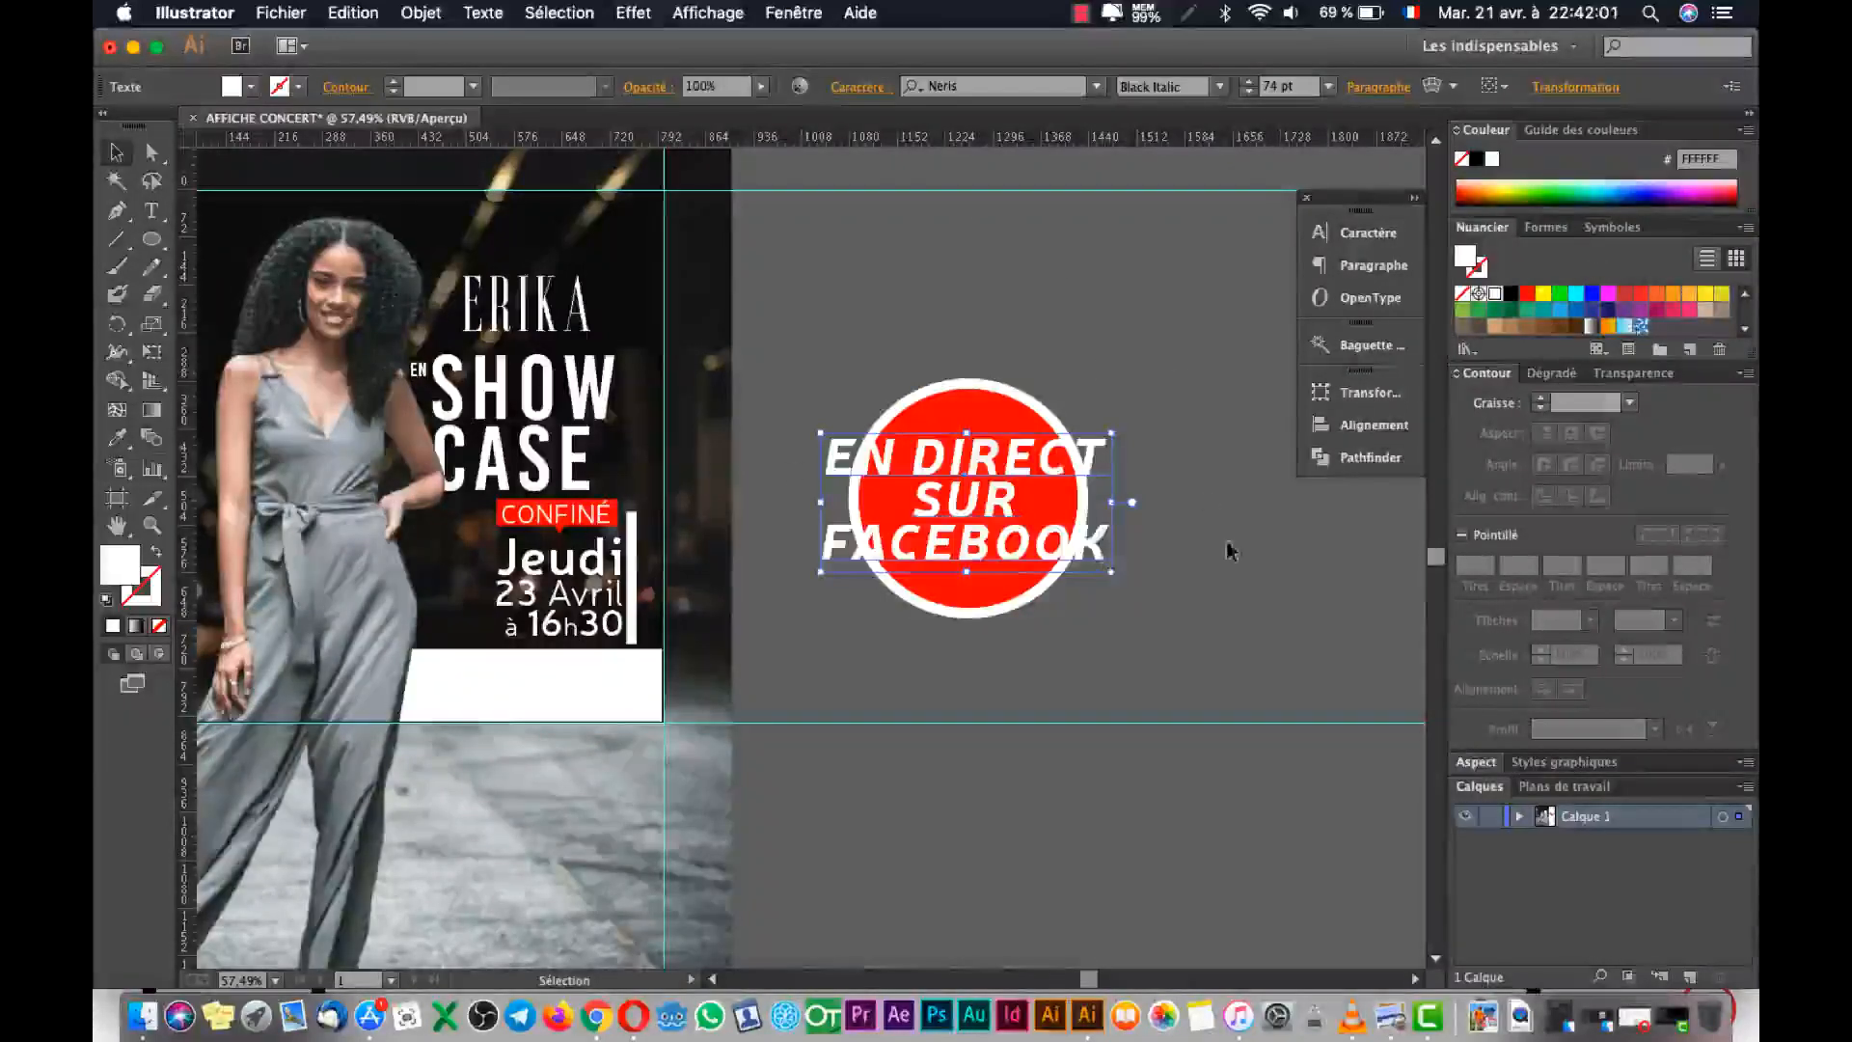
pyautogui.click(1172, 546)
# Paste a copy of the EN DIRECT SUR FACEBOOK text directly behind the original.
pyautogui.click(1046, 562)
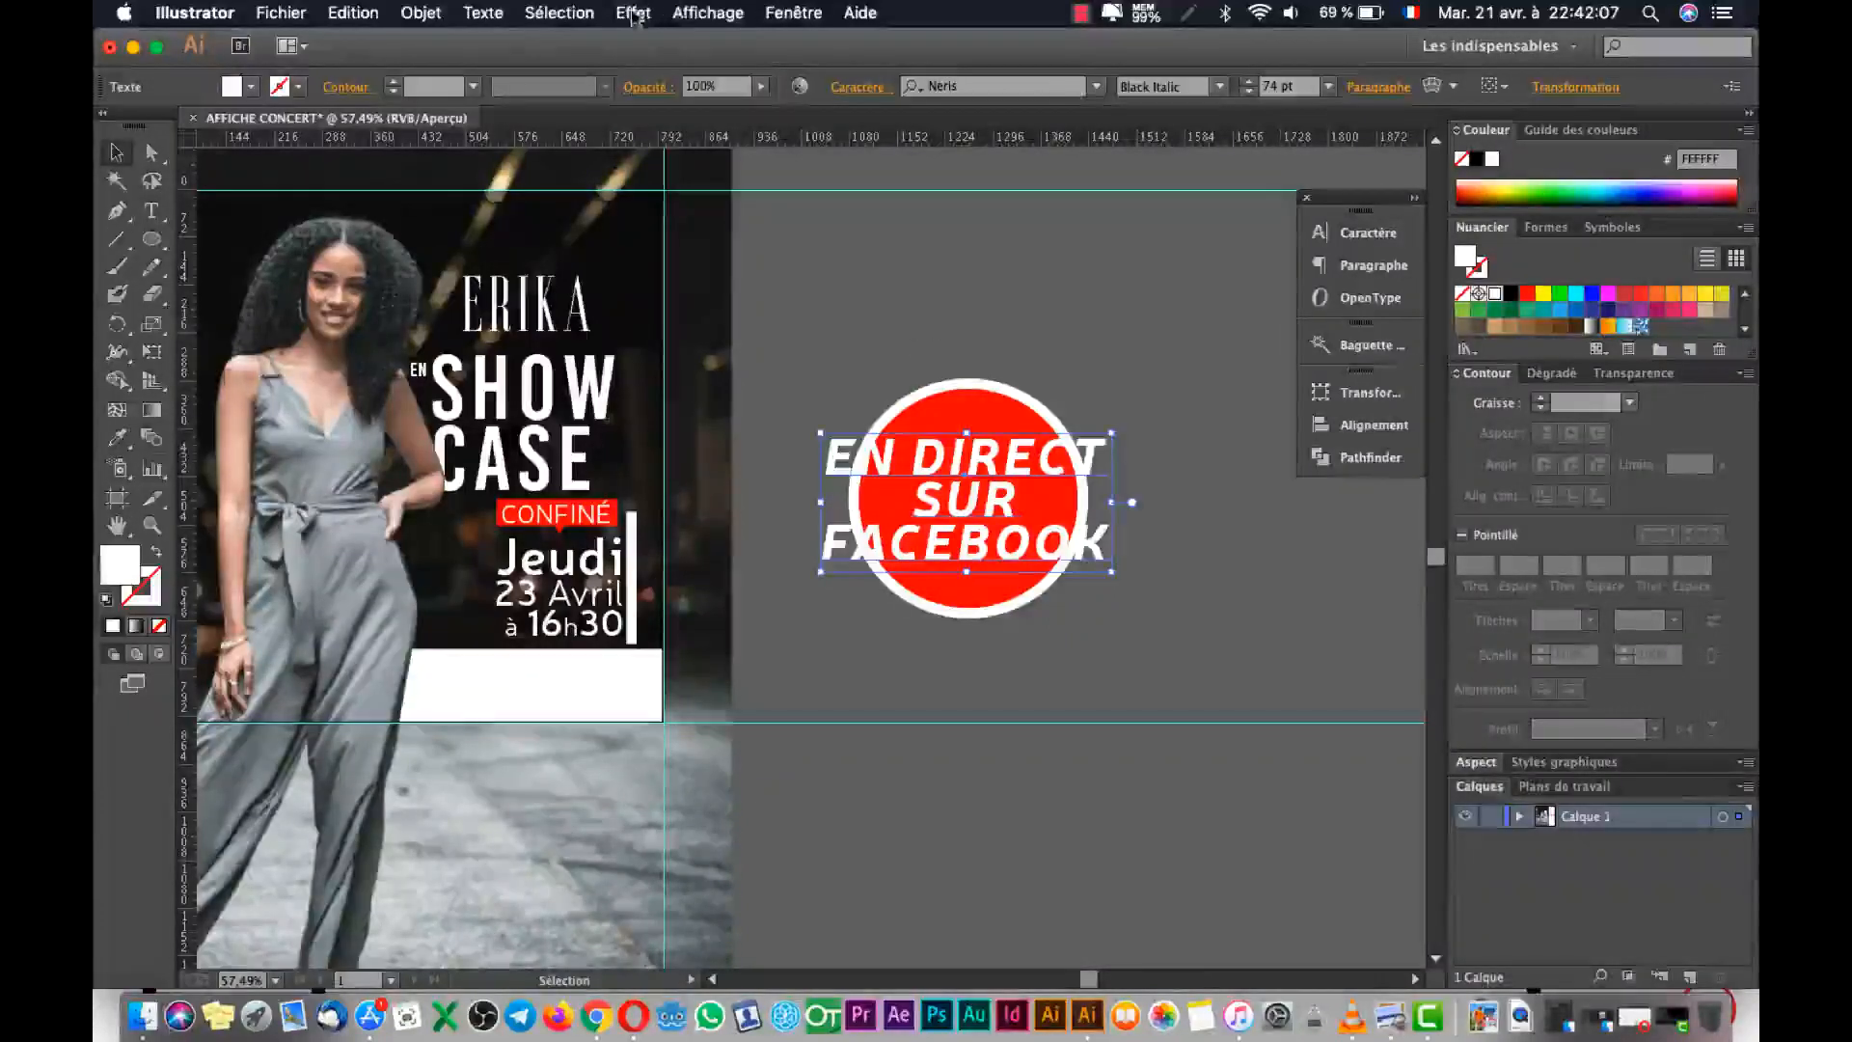
pyautogui.click(422, 13)
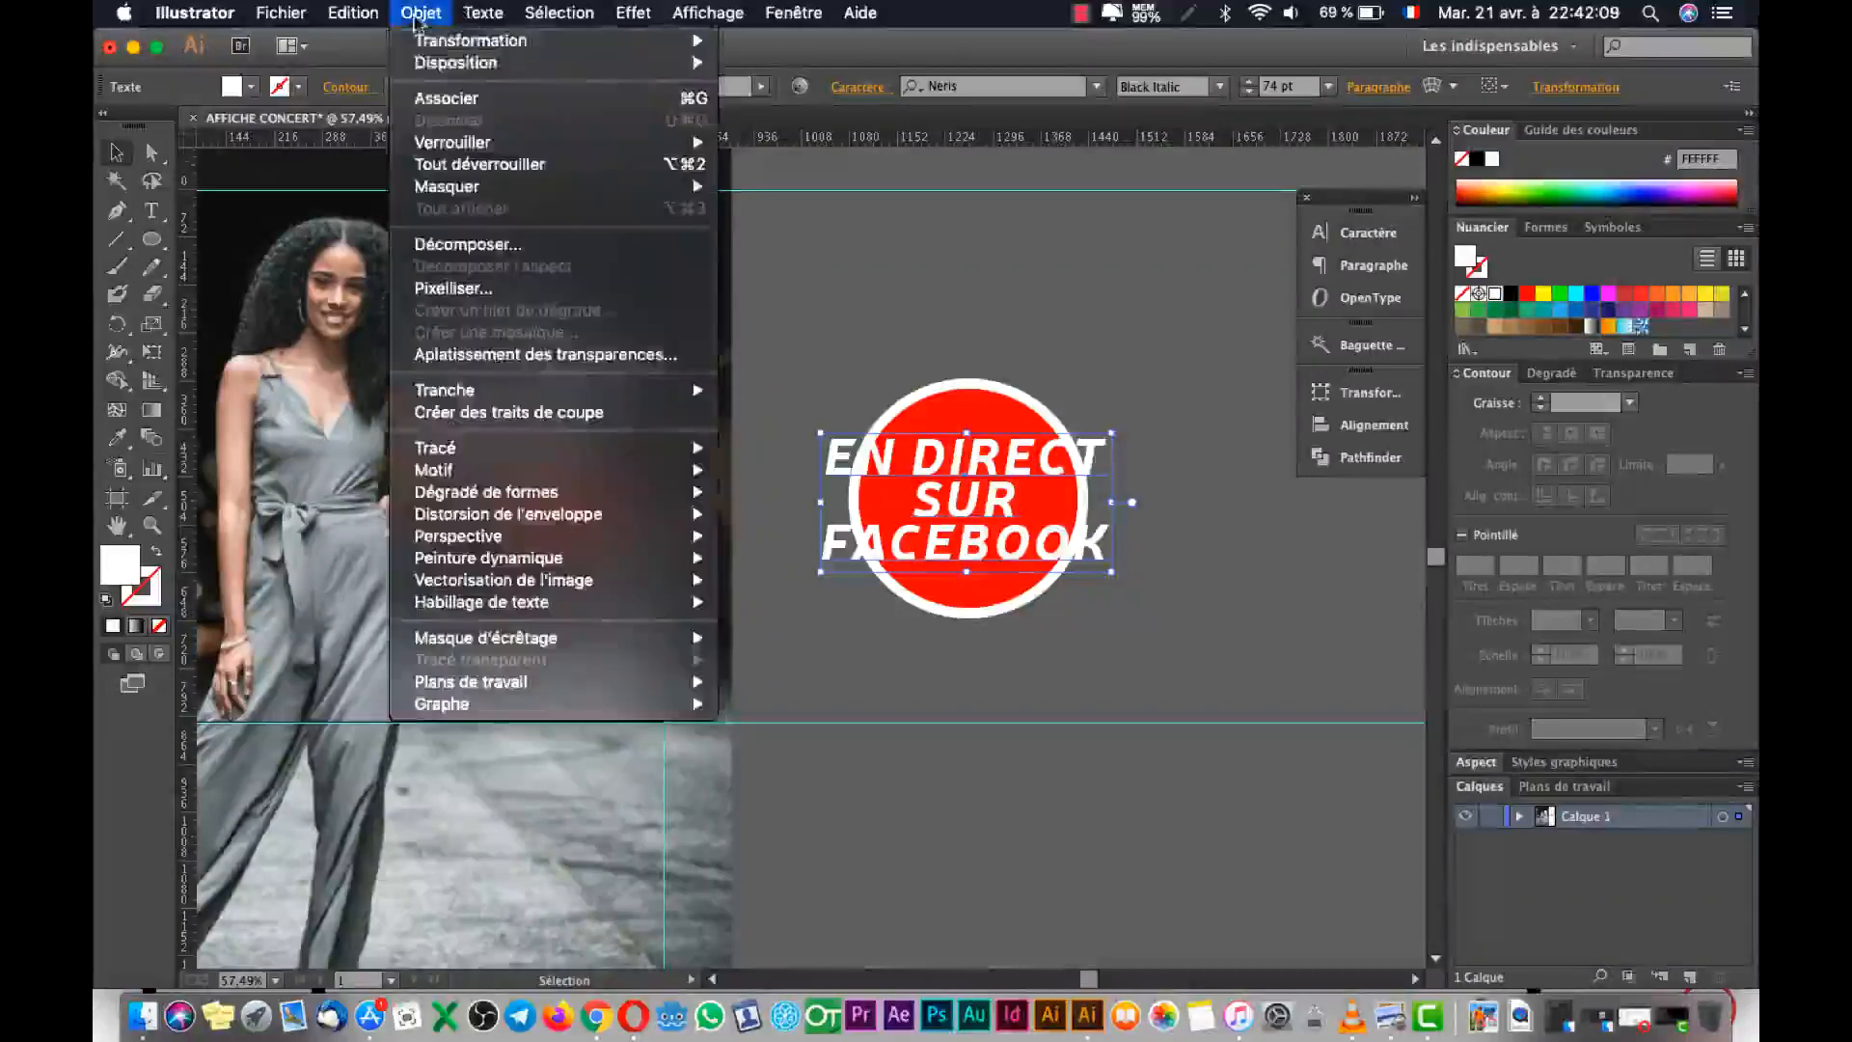
pyautogui.moveTo(374, 20)
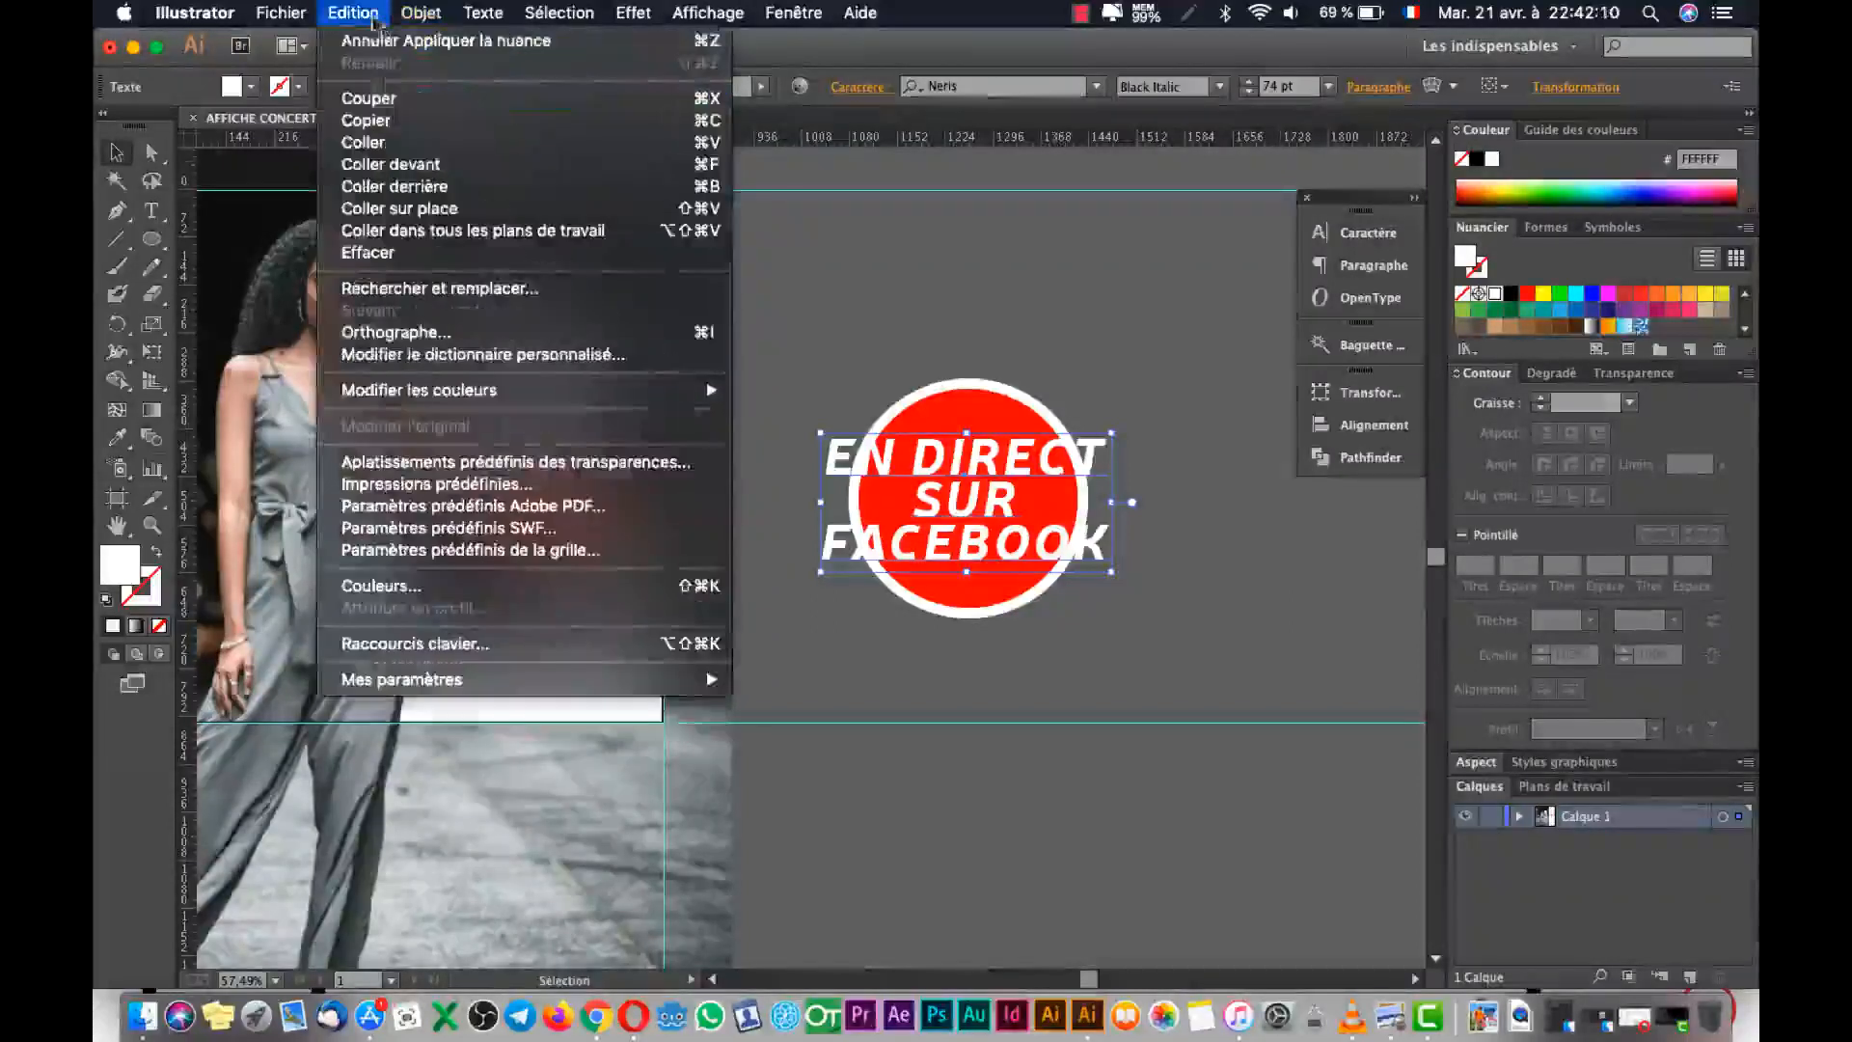
pyautogui.click(421, 186)
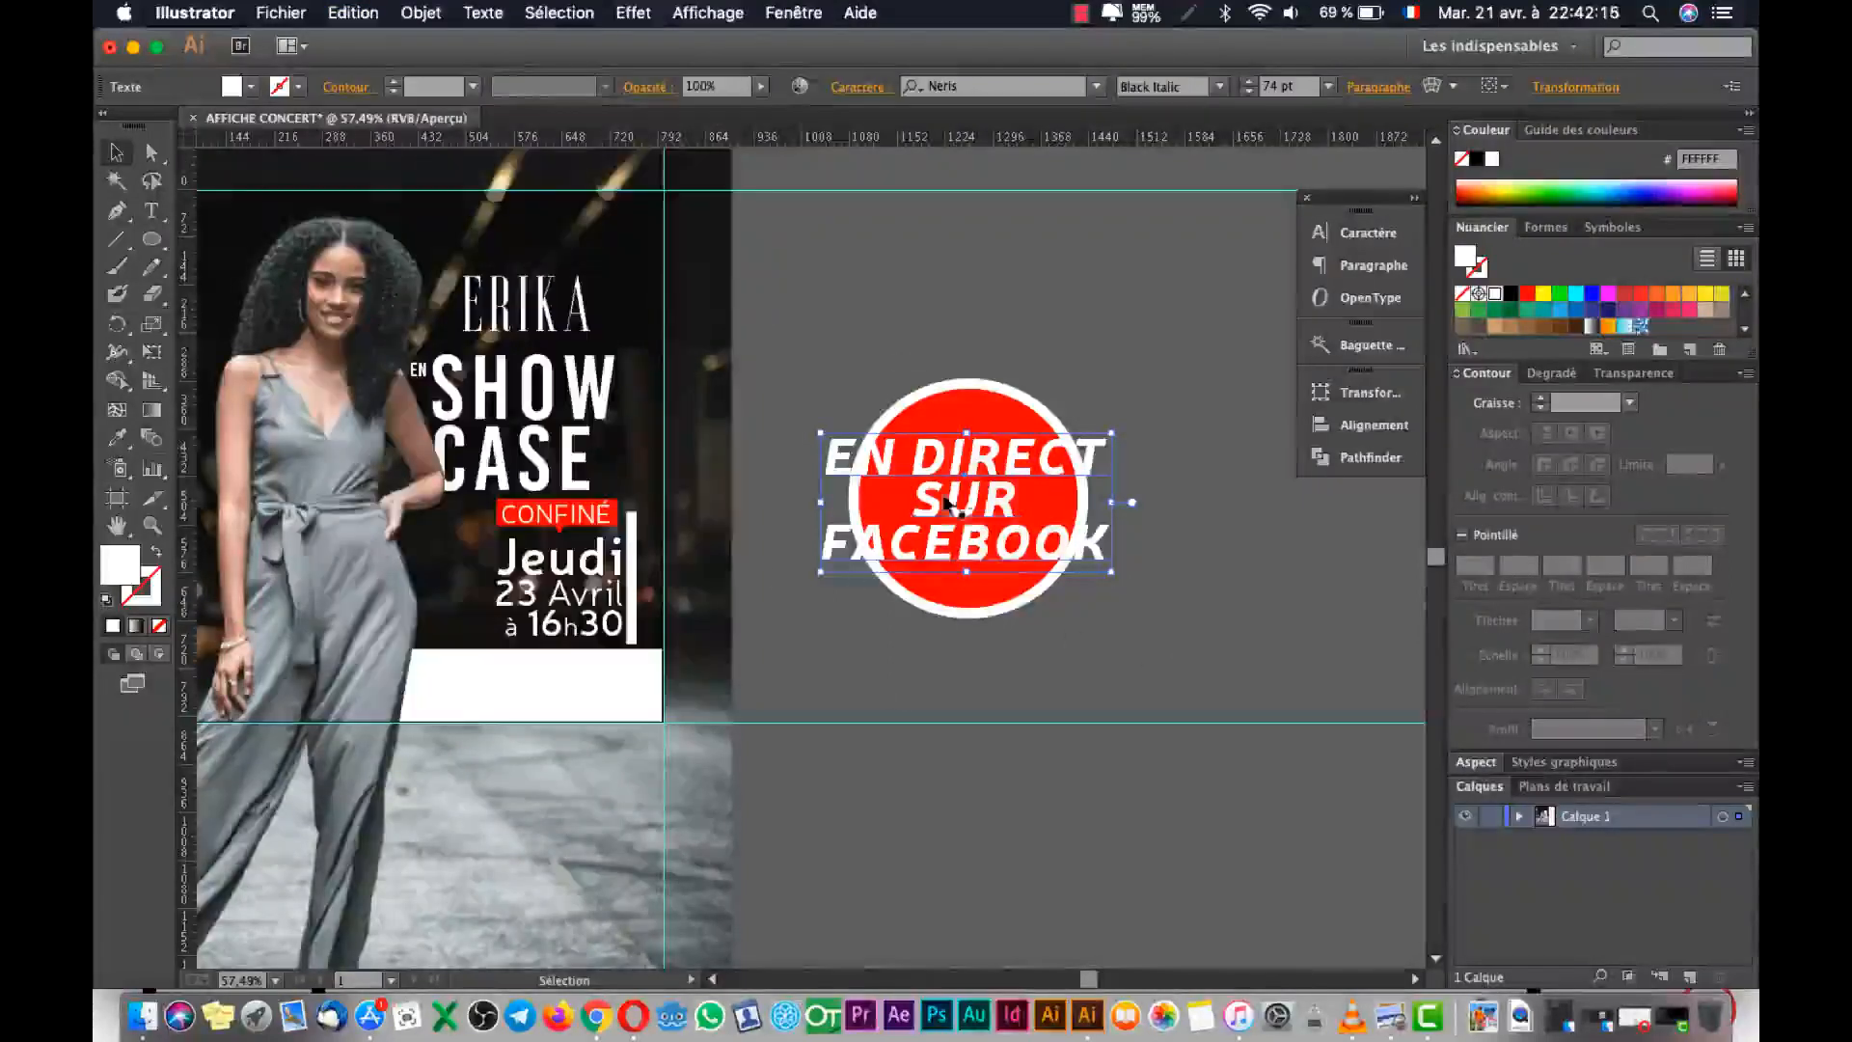
# Give the text copy behind the original a red 16 pt stroke with rounded corners.
pyautogui.click(137, 592)
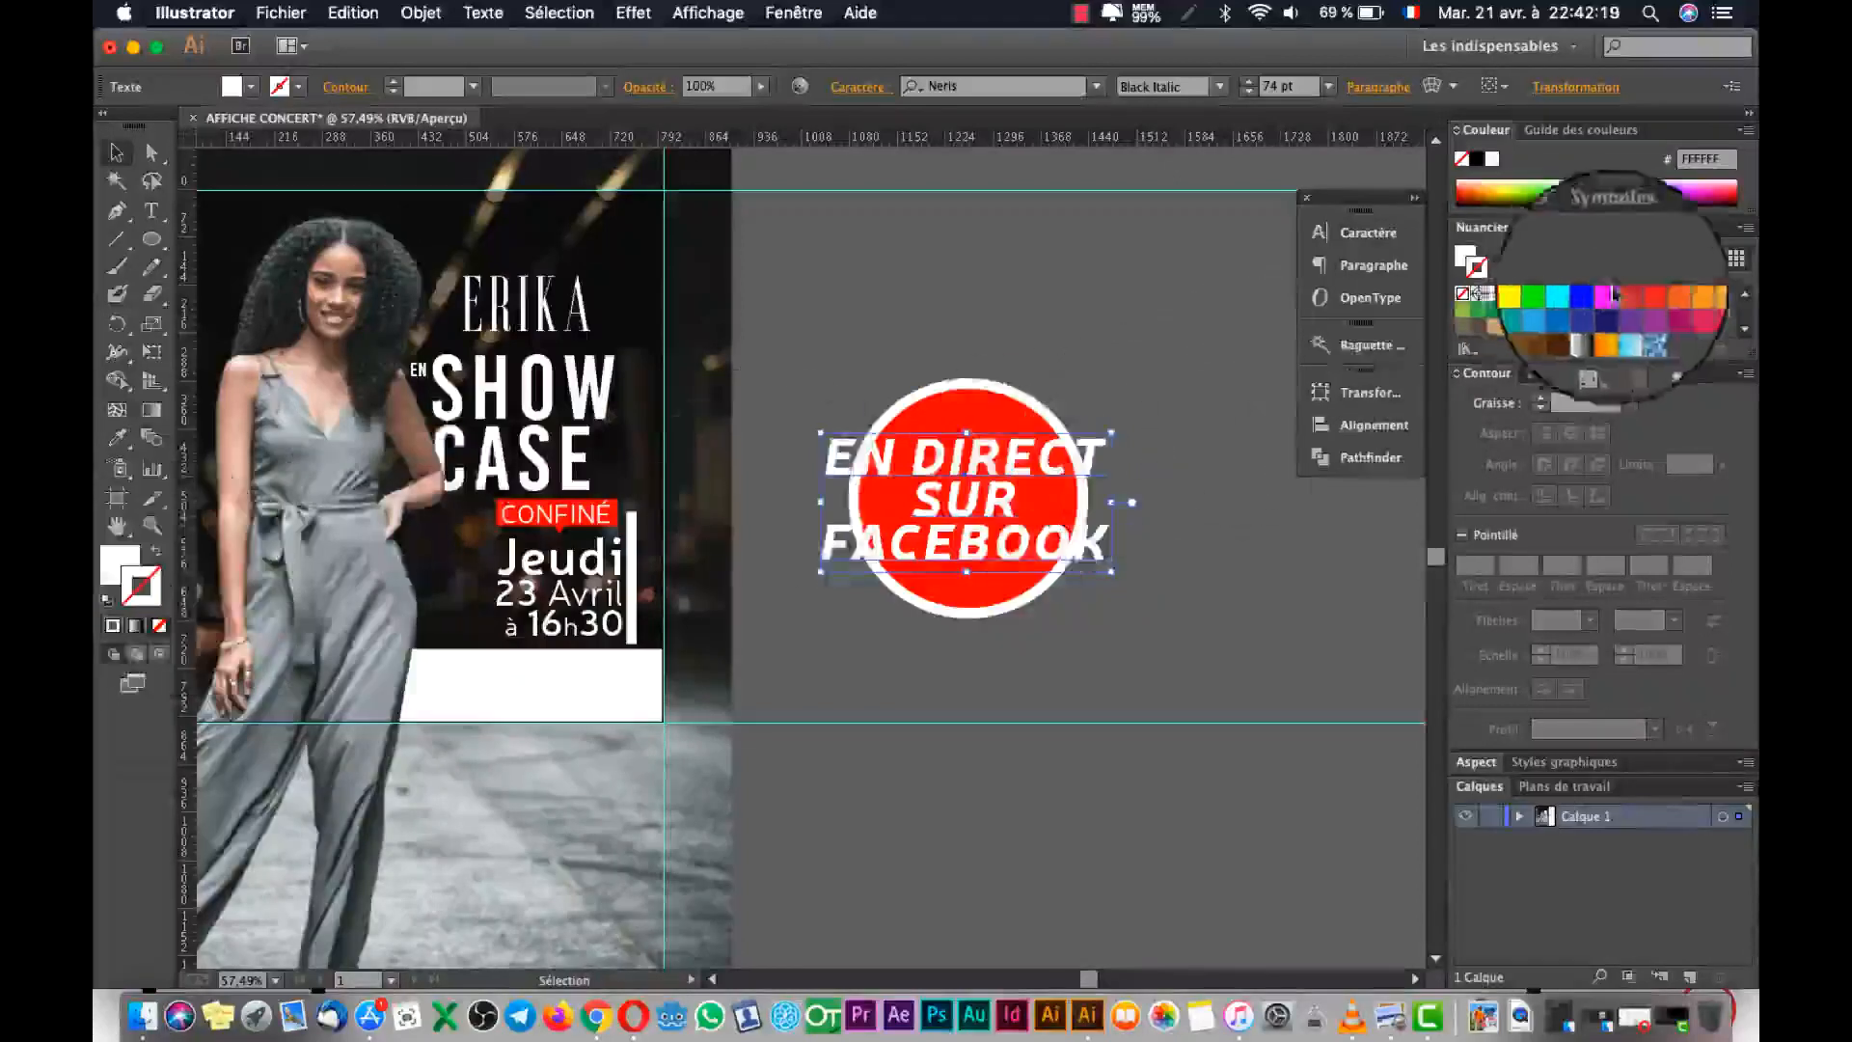
pyautogui.click(1528, 299)
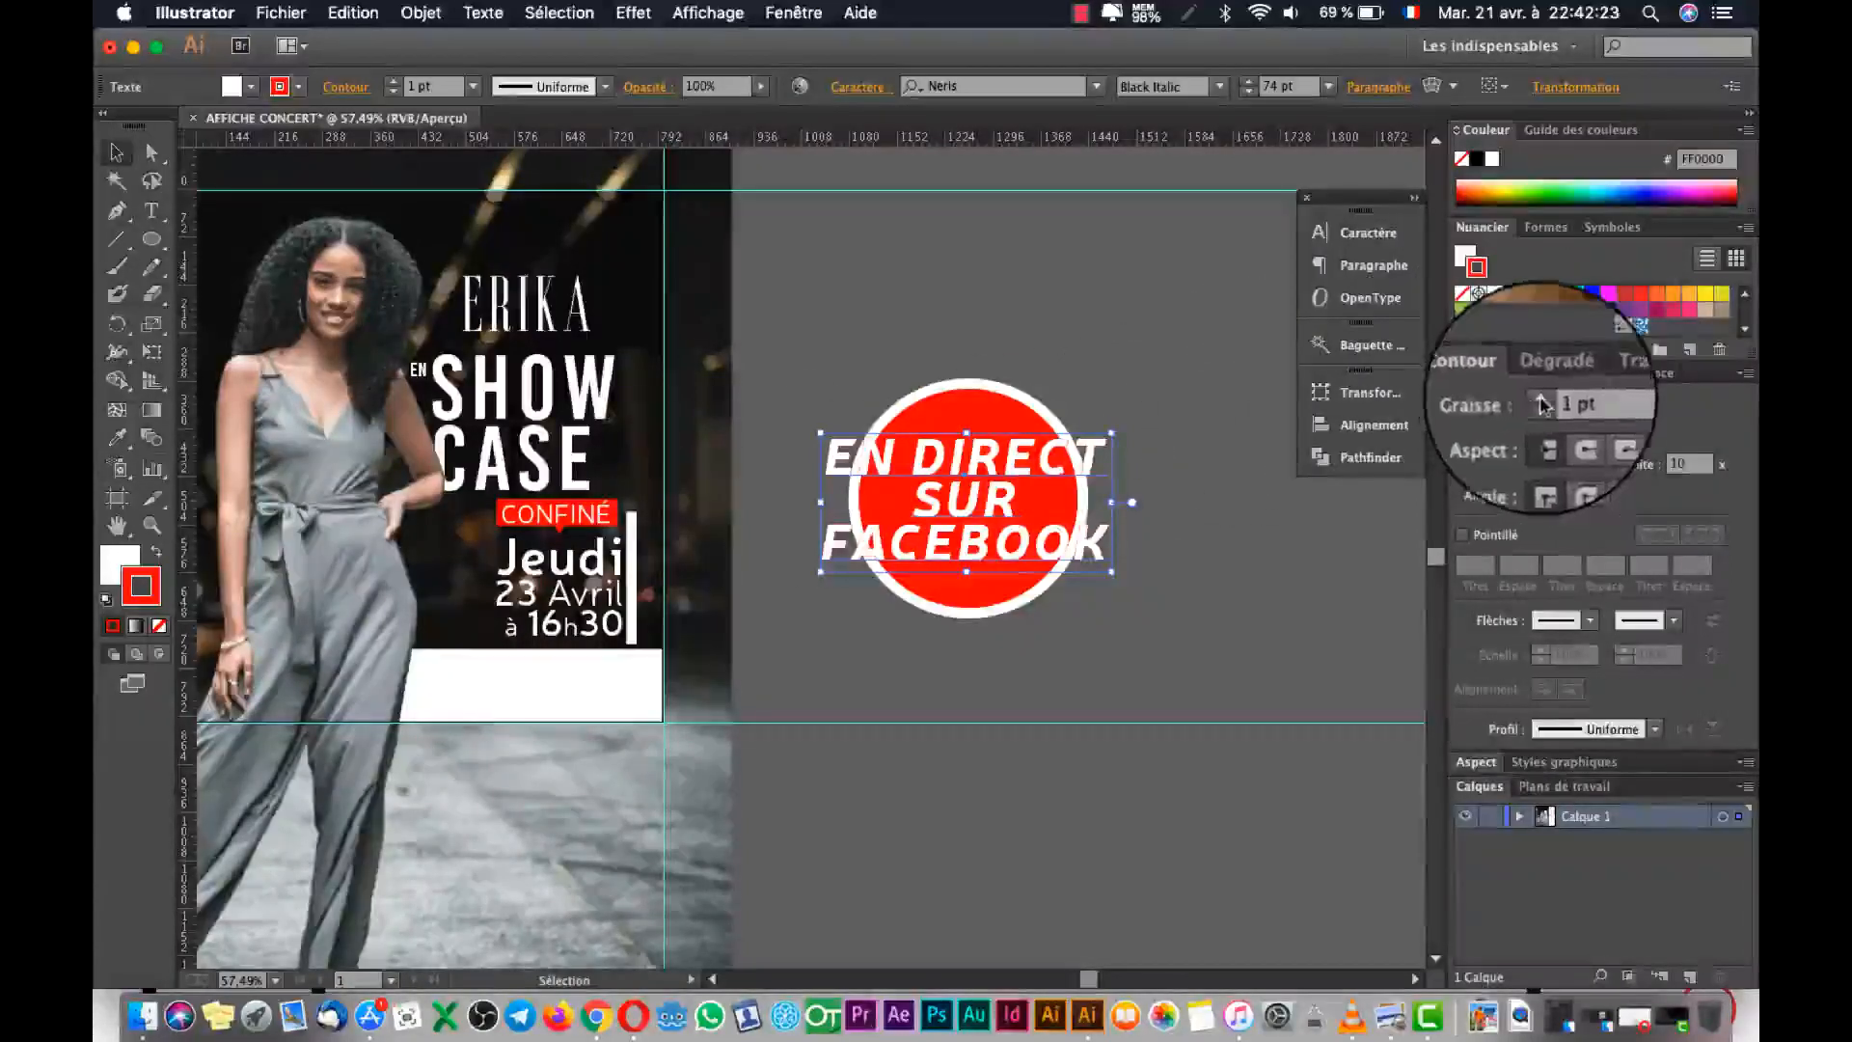
pyautogui.click(1541, 405)
pyautogui.click(1542, 405)
pyautogui.click(1541, 405)
pyautogui.click(1541, 405)
pyautogui.click(1541, 405)
pyautogui.click(1541, 405)
pyautogui.click(1542, 405)
pyautogui.click(1542, 406)
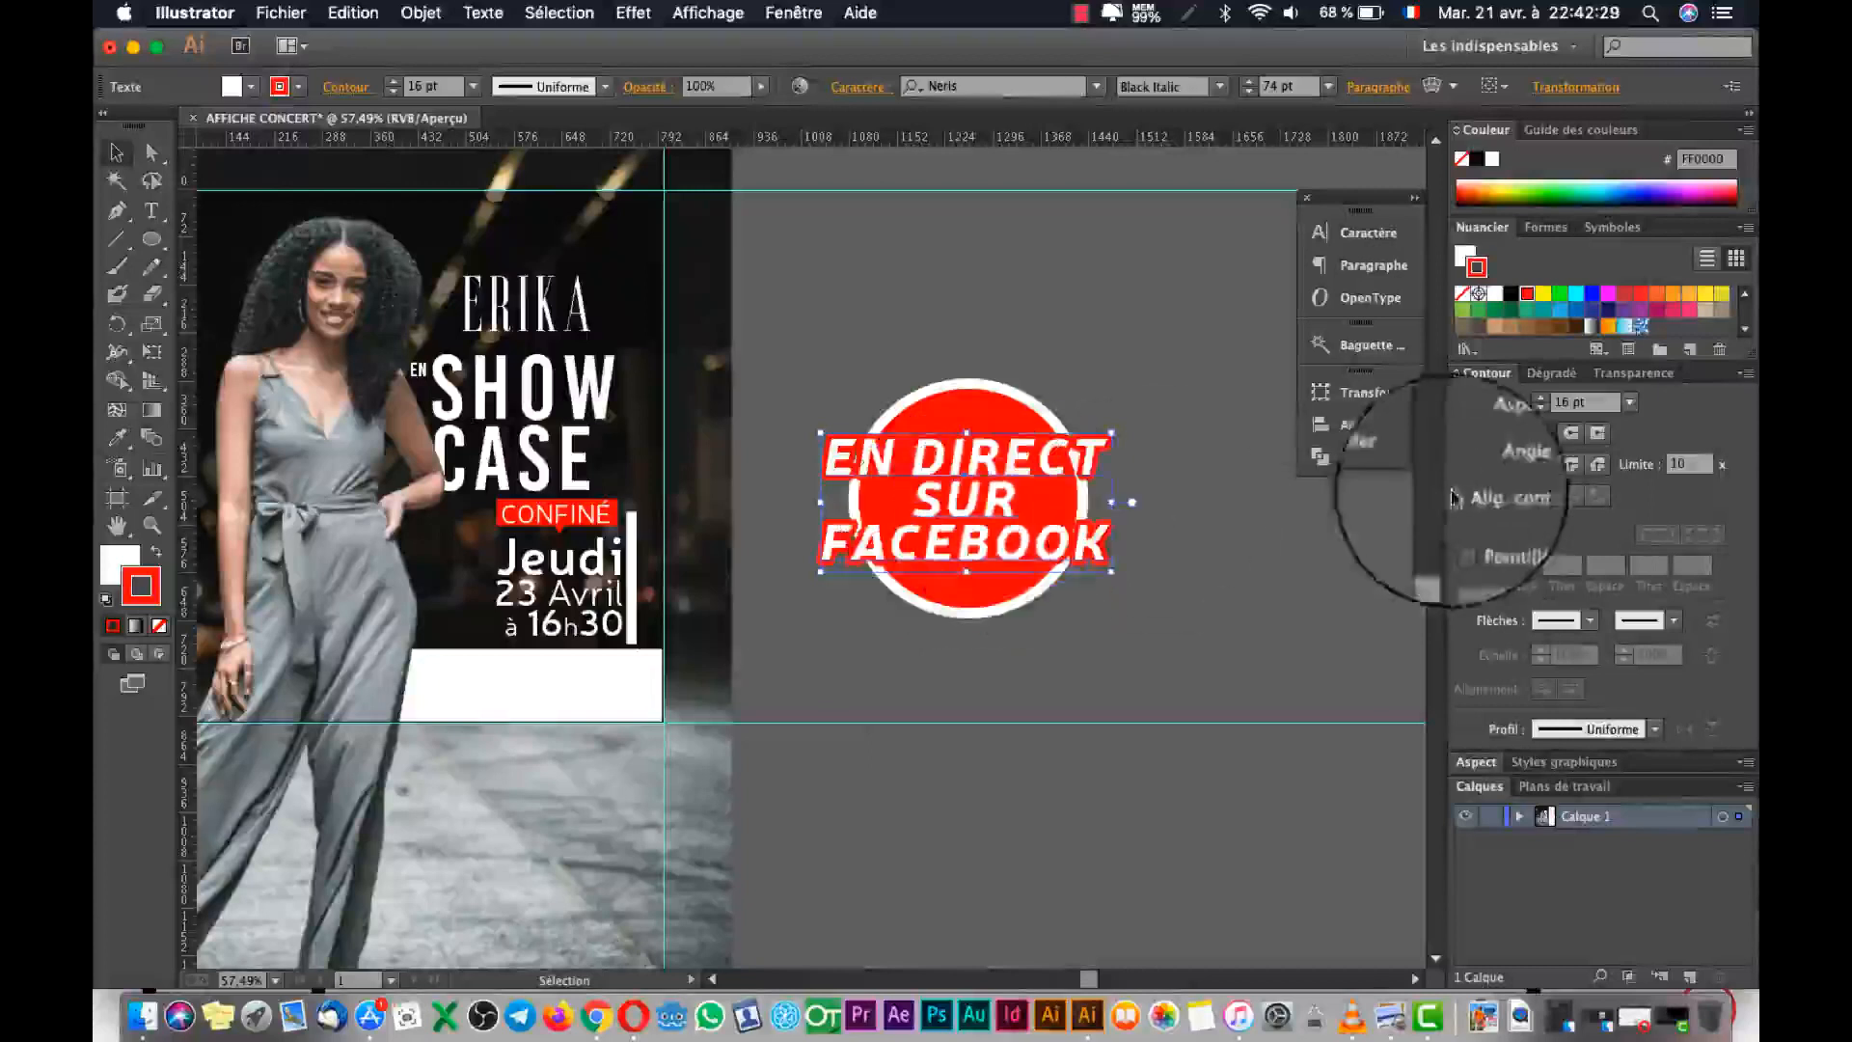
pyautogui.click(1572, 467)
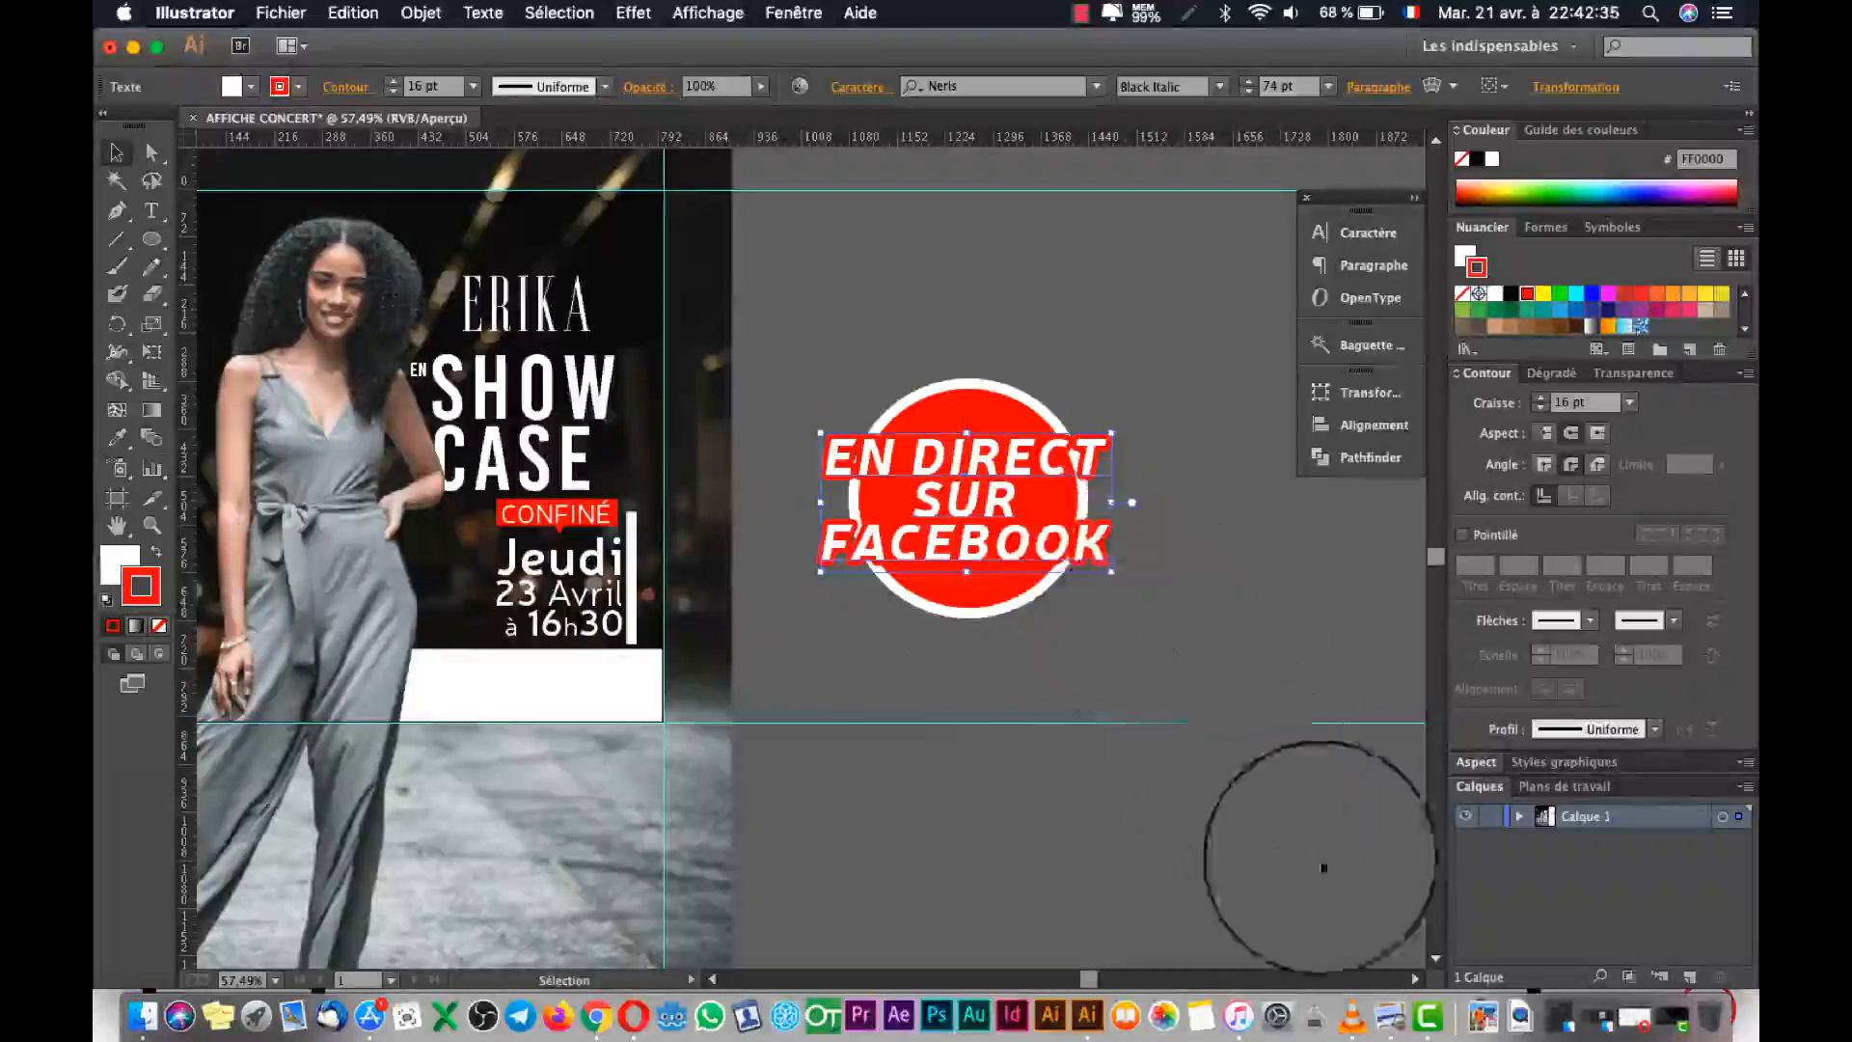
# Compare the badge lettering with the reference image, reduce its red stroke to 11 pt and deselect it.
pyautogui.click(1381, 1024)
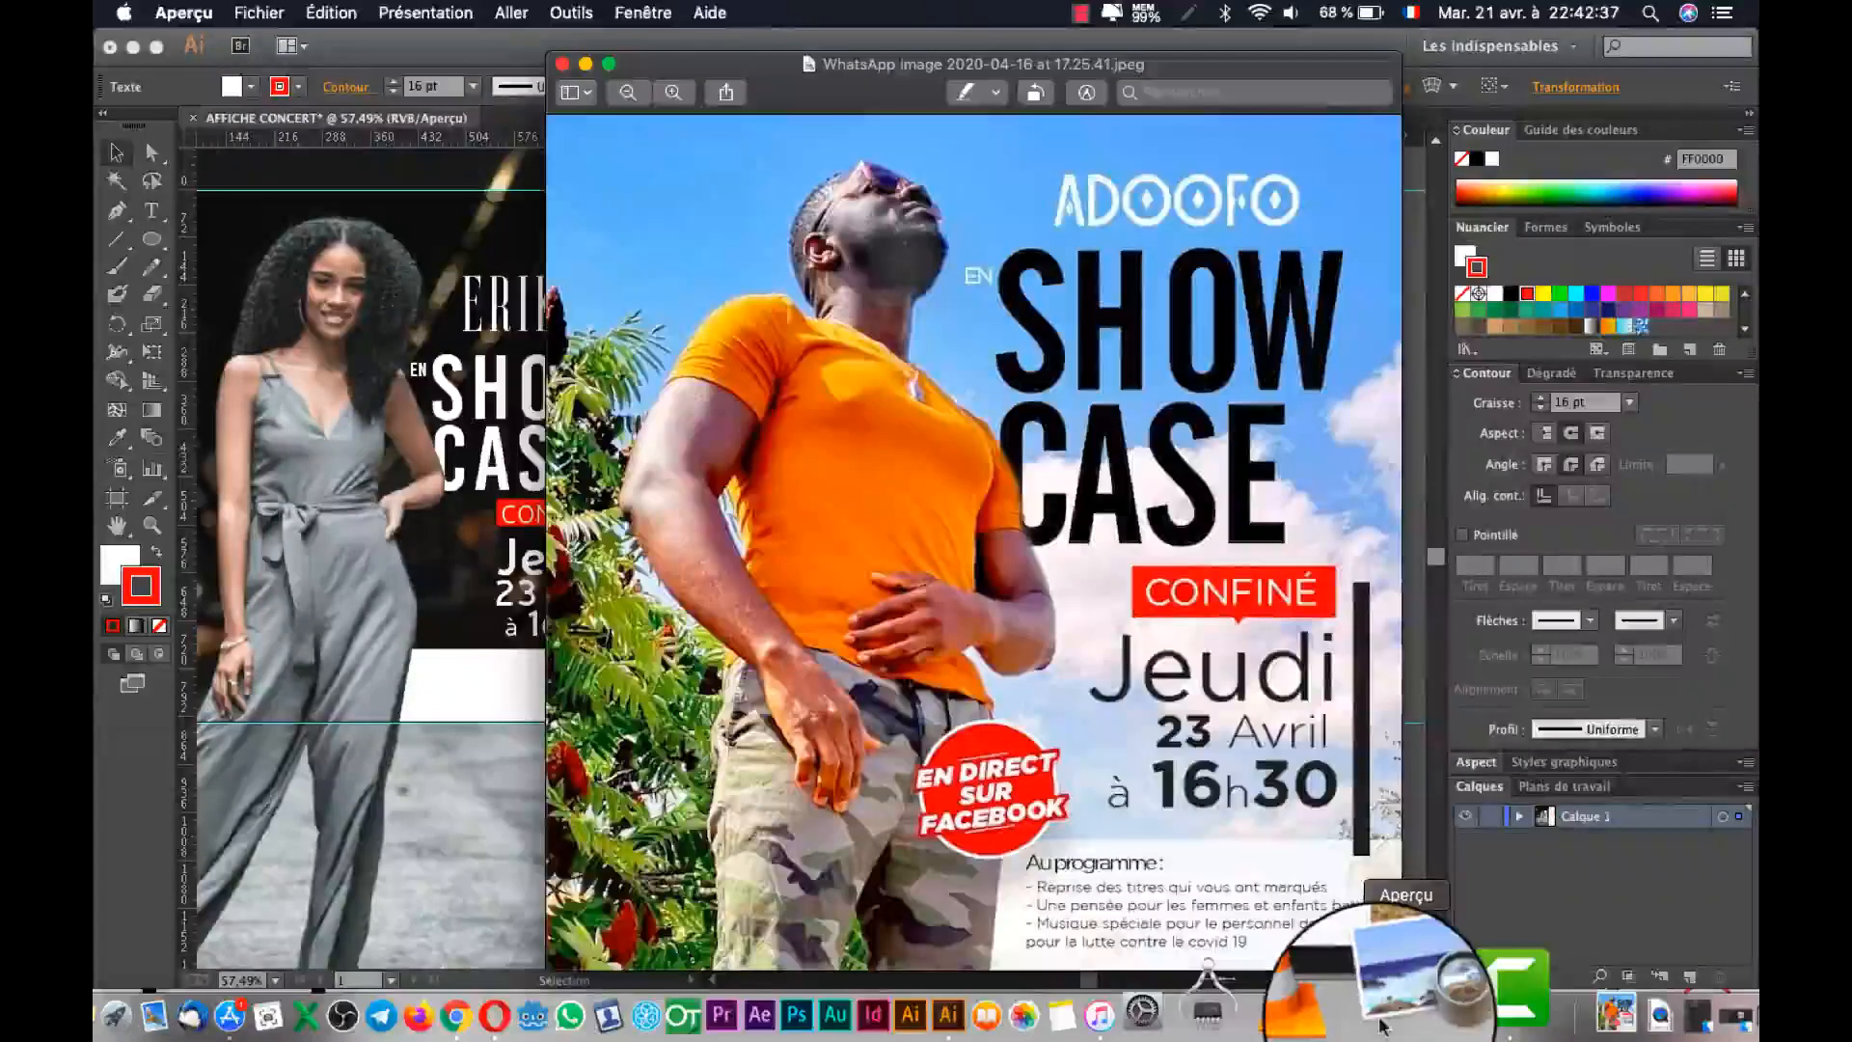
pyautogui.click(295, 581)
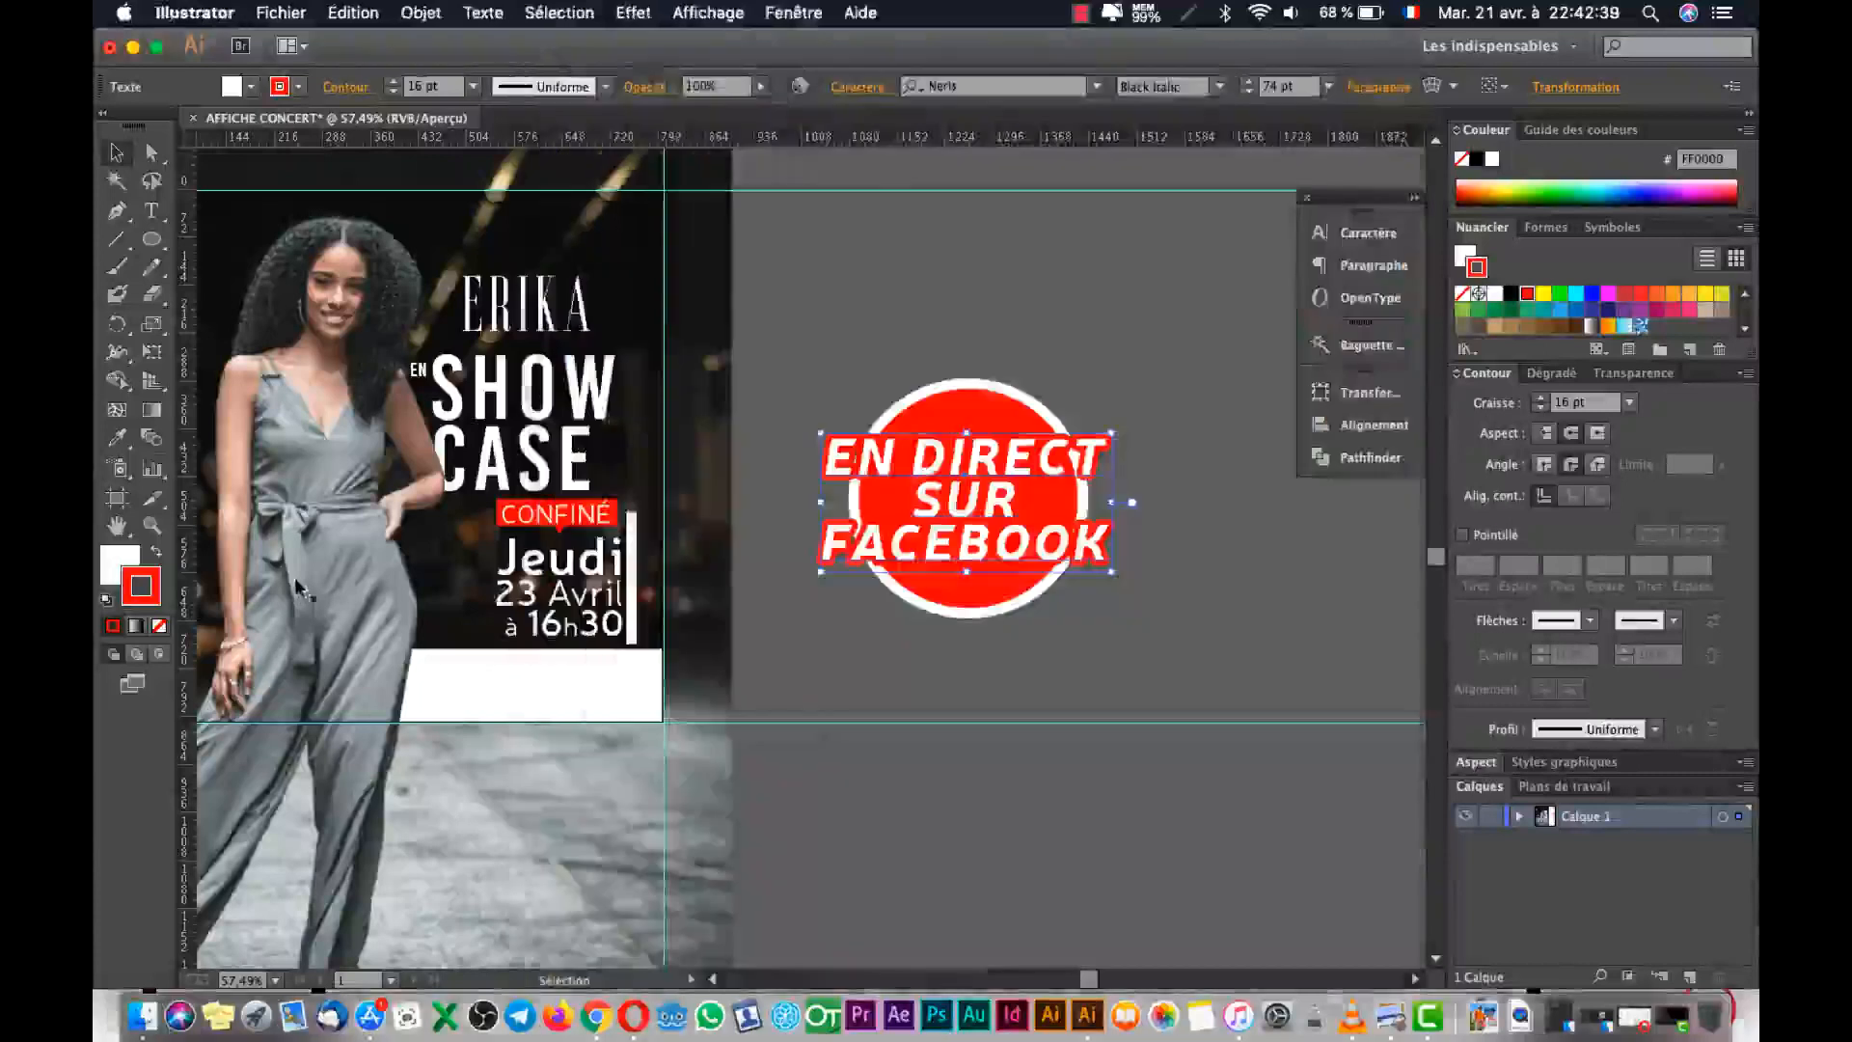
pyautogui.click(1543, 411)
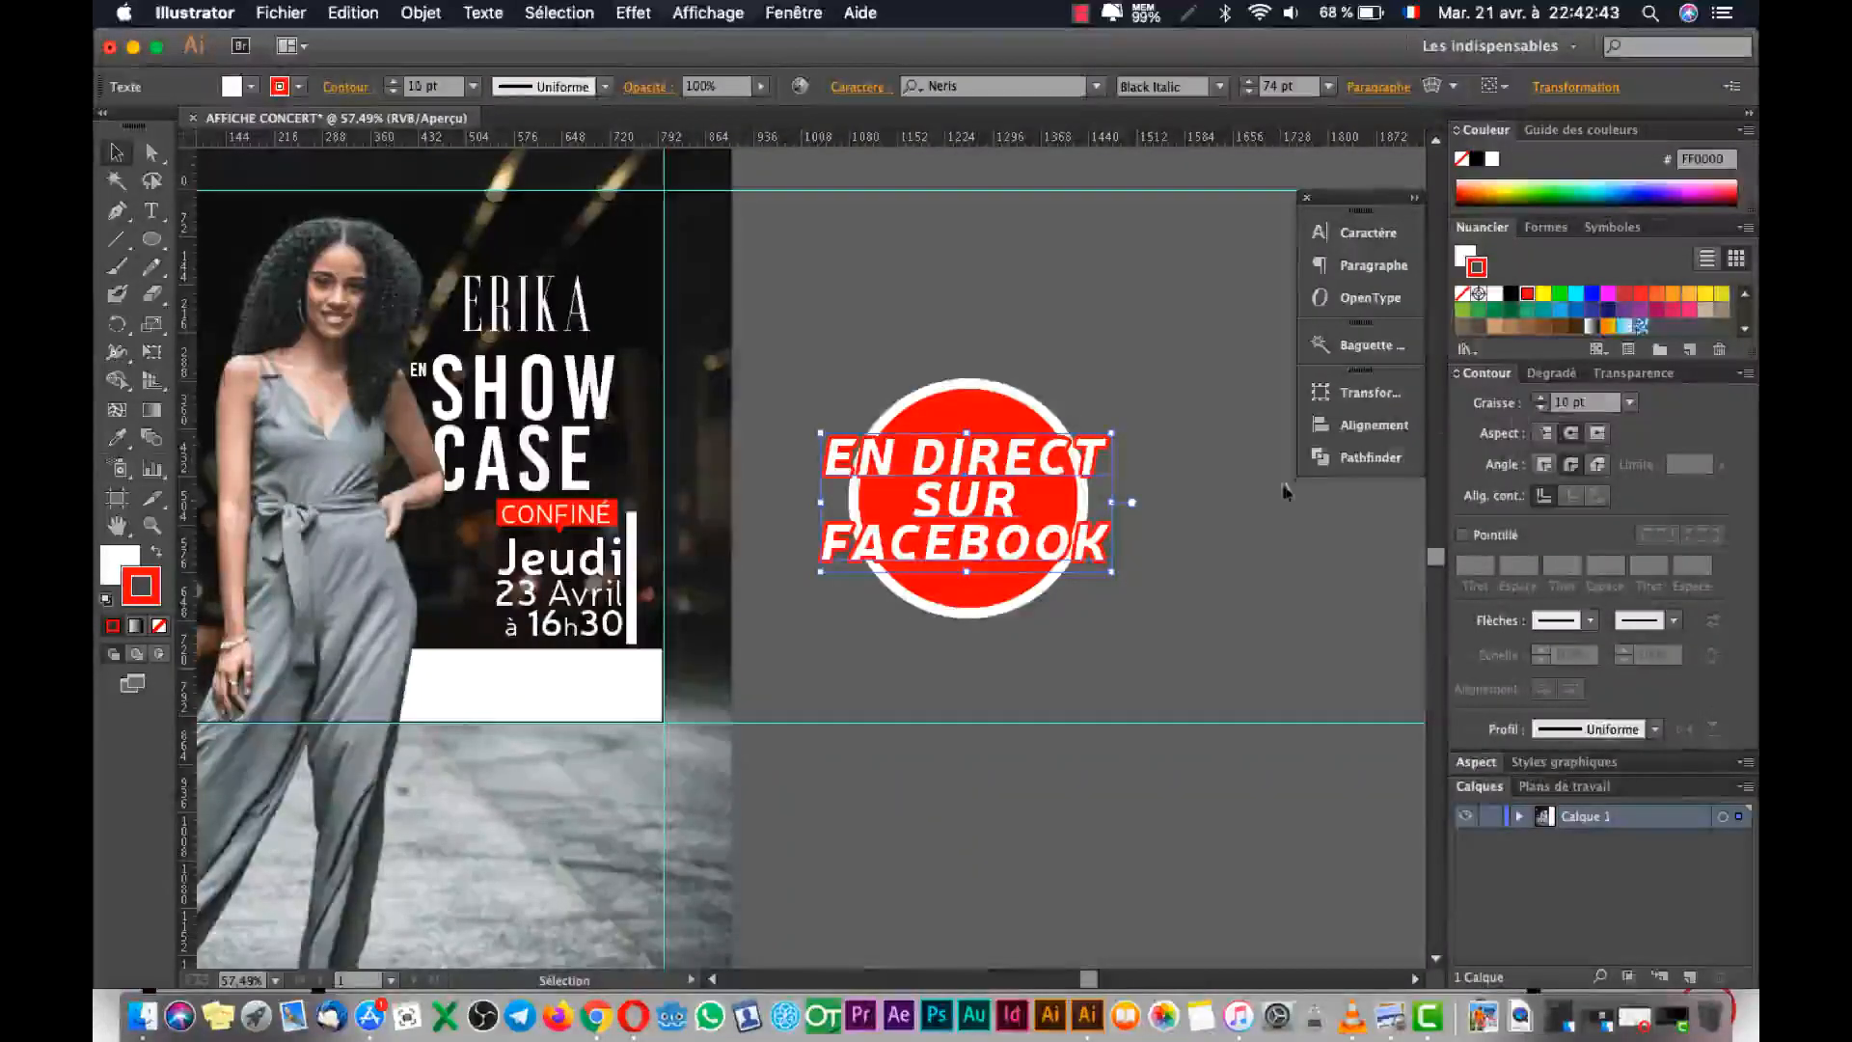
pyautogui.click(1118, 657)
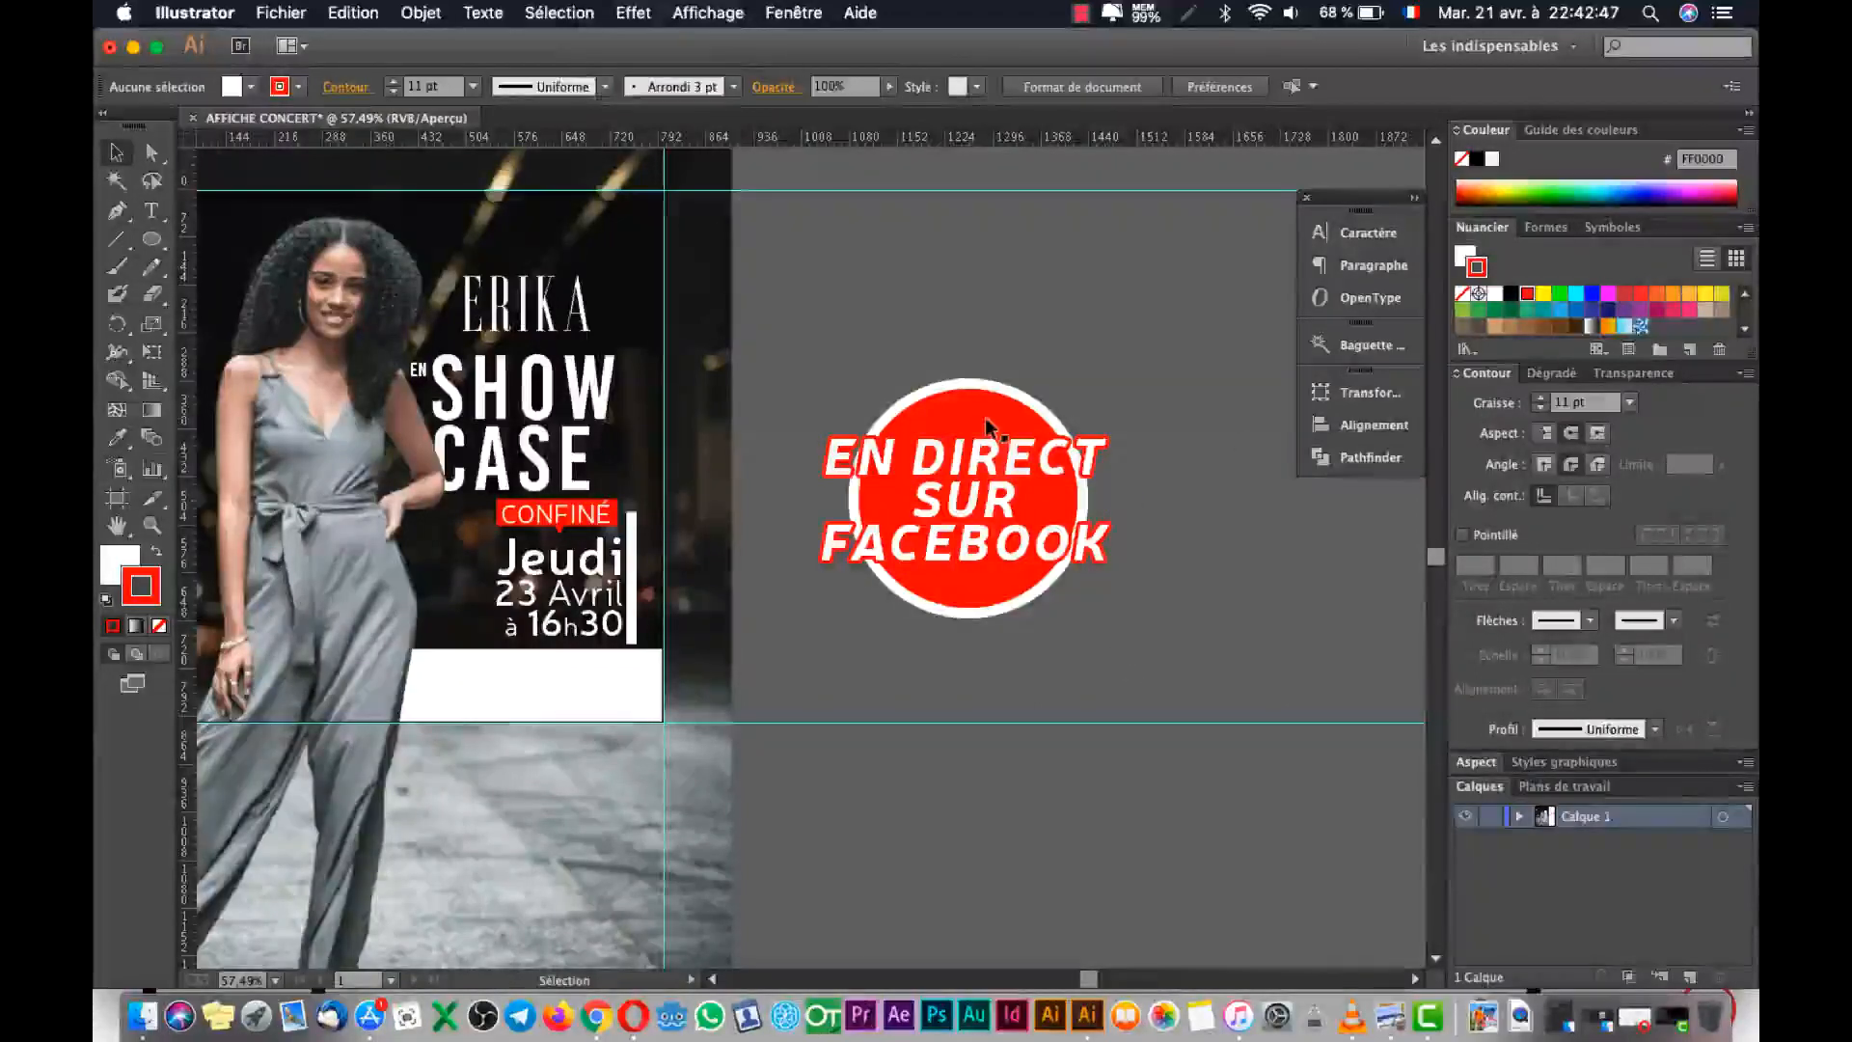
# Draw a short white horizontal line on the red circle above the text and duplicate it below the text.
pyautogui.click(118, 241)
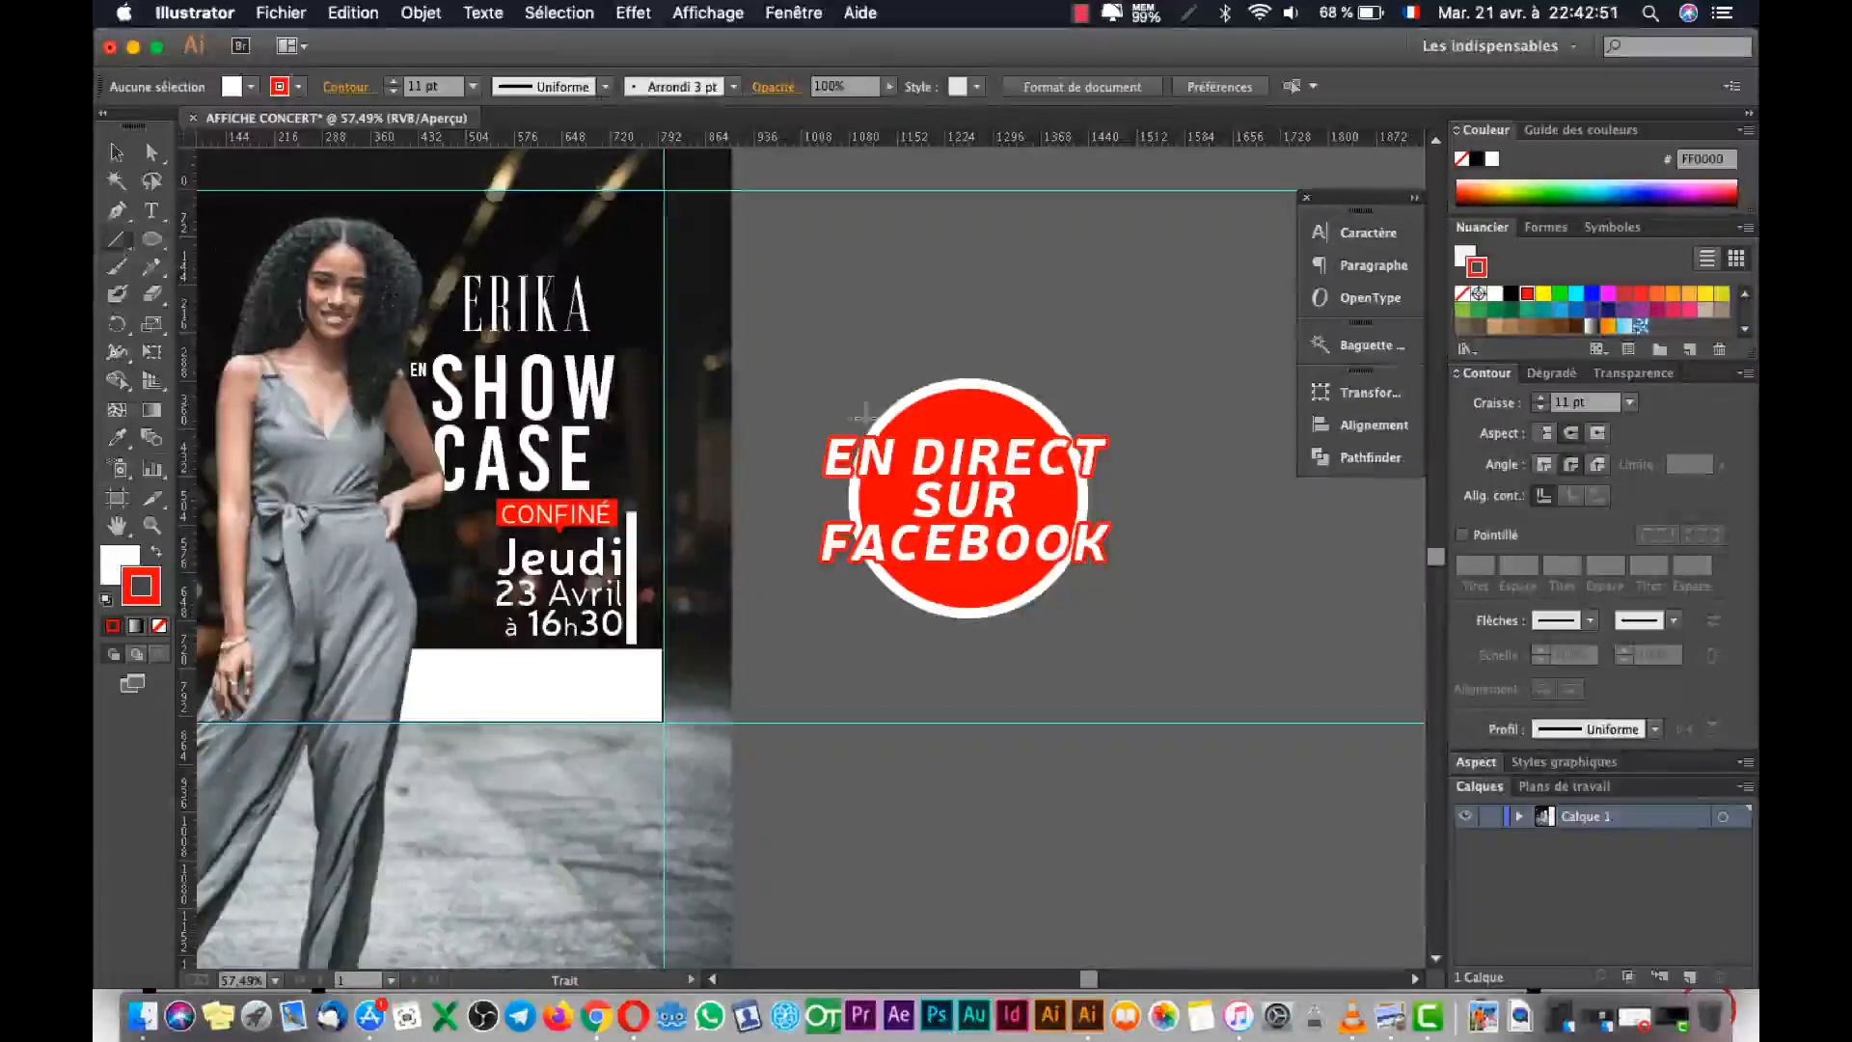
pyautogui.moveTo(924, 418); pyautogui.dragTo(1016, 418)
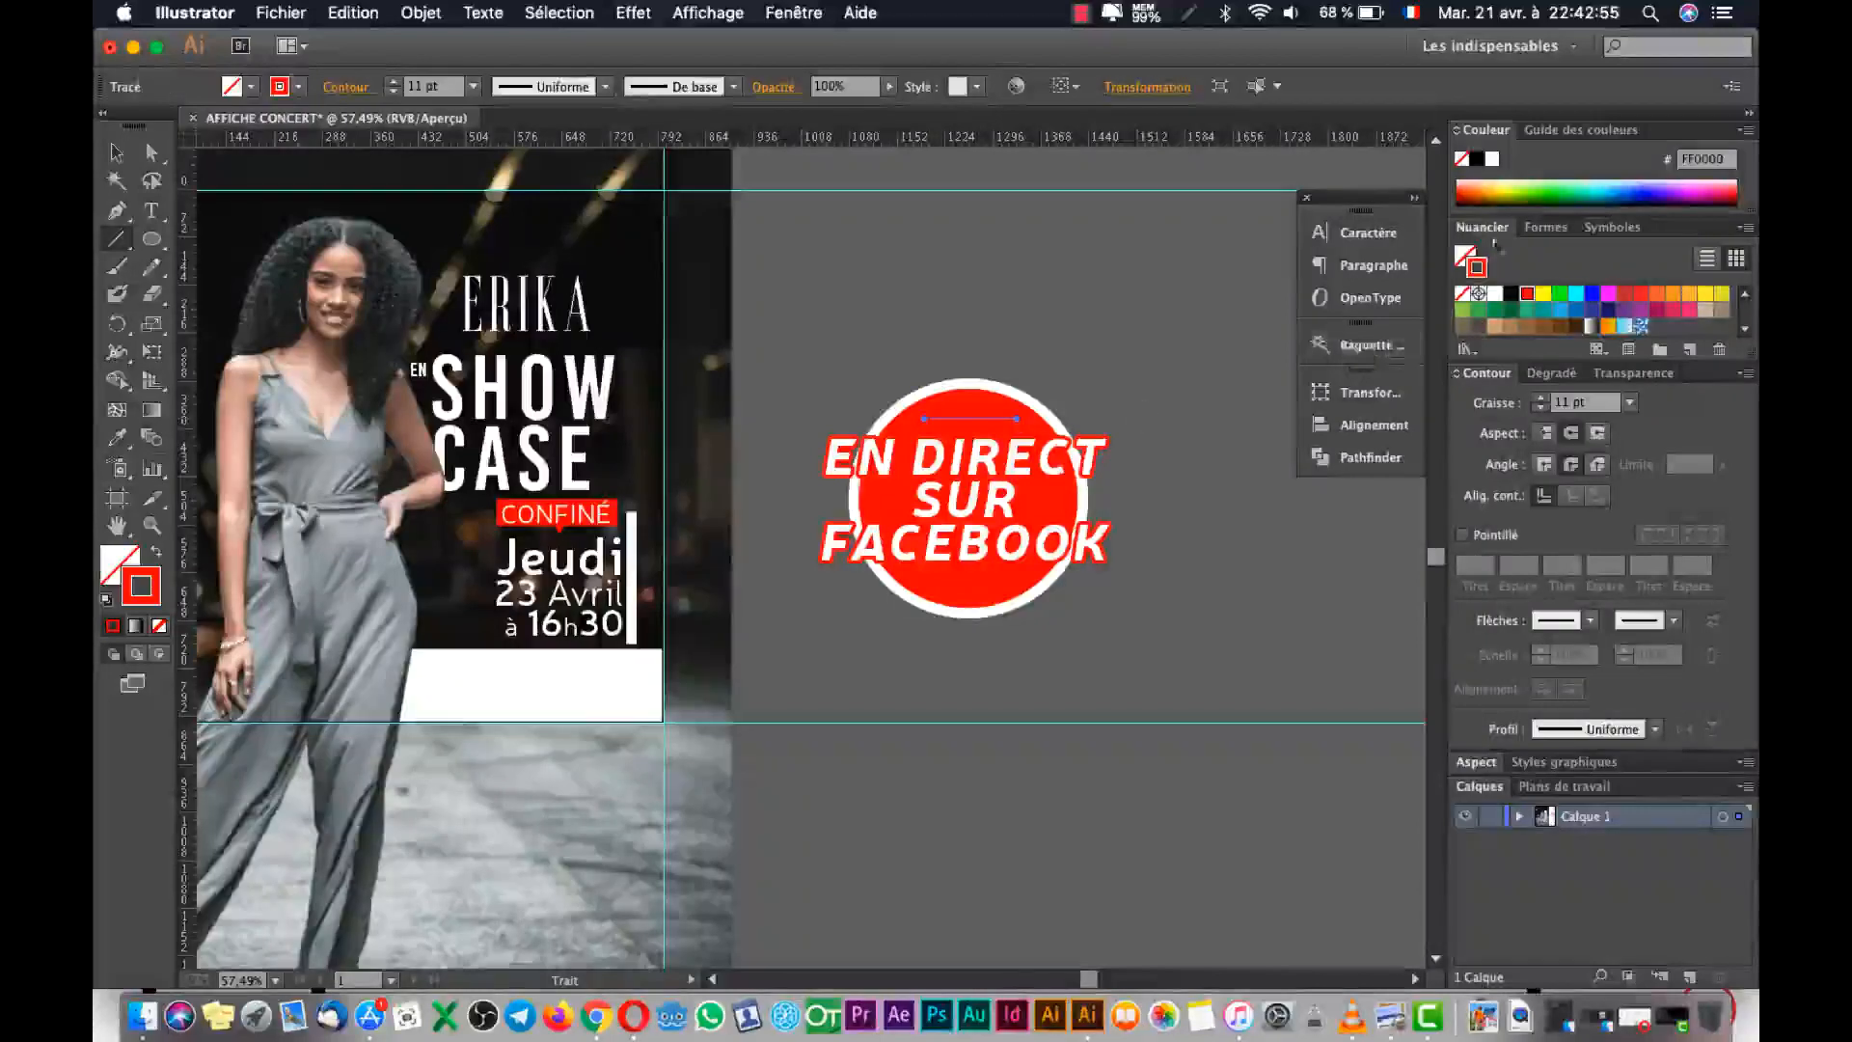
pyautogui.click(1494, 294)
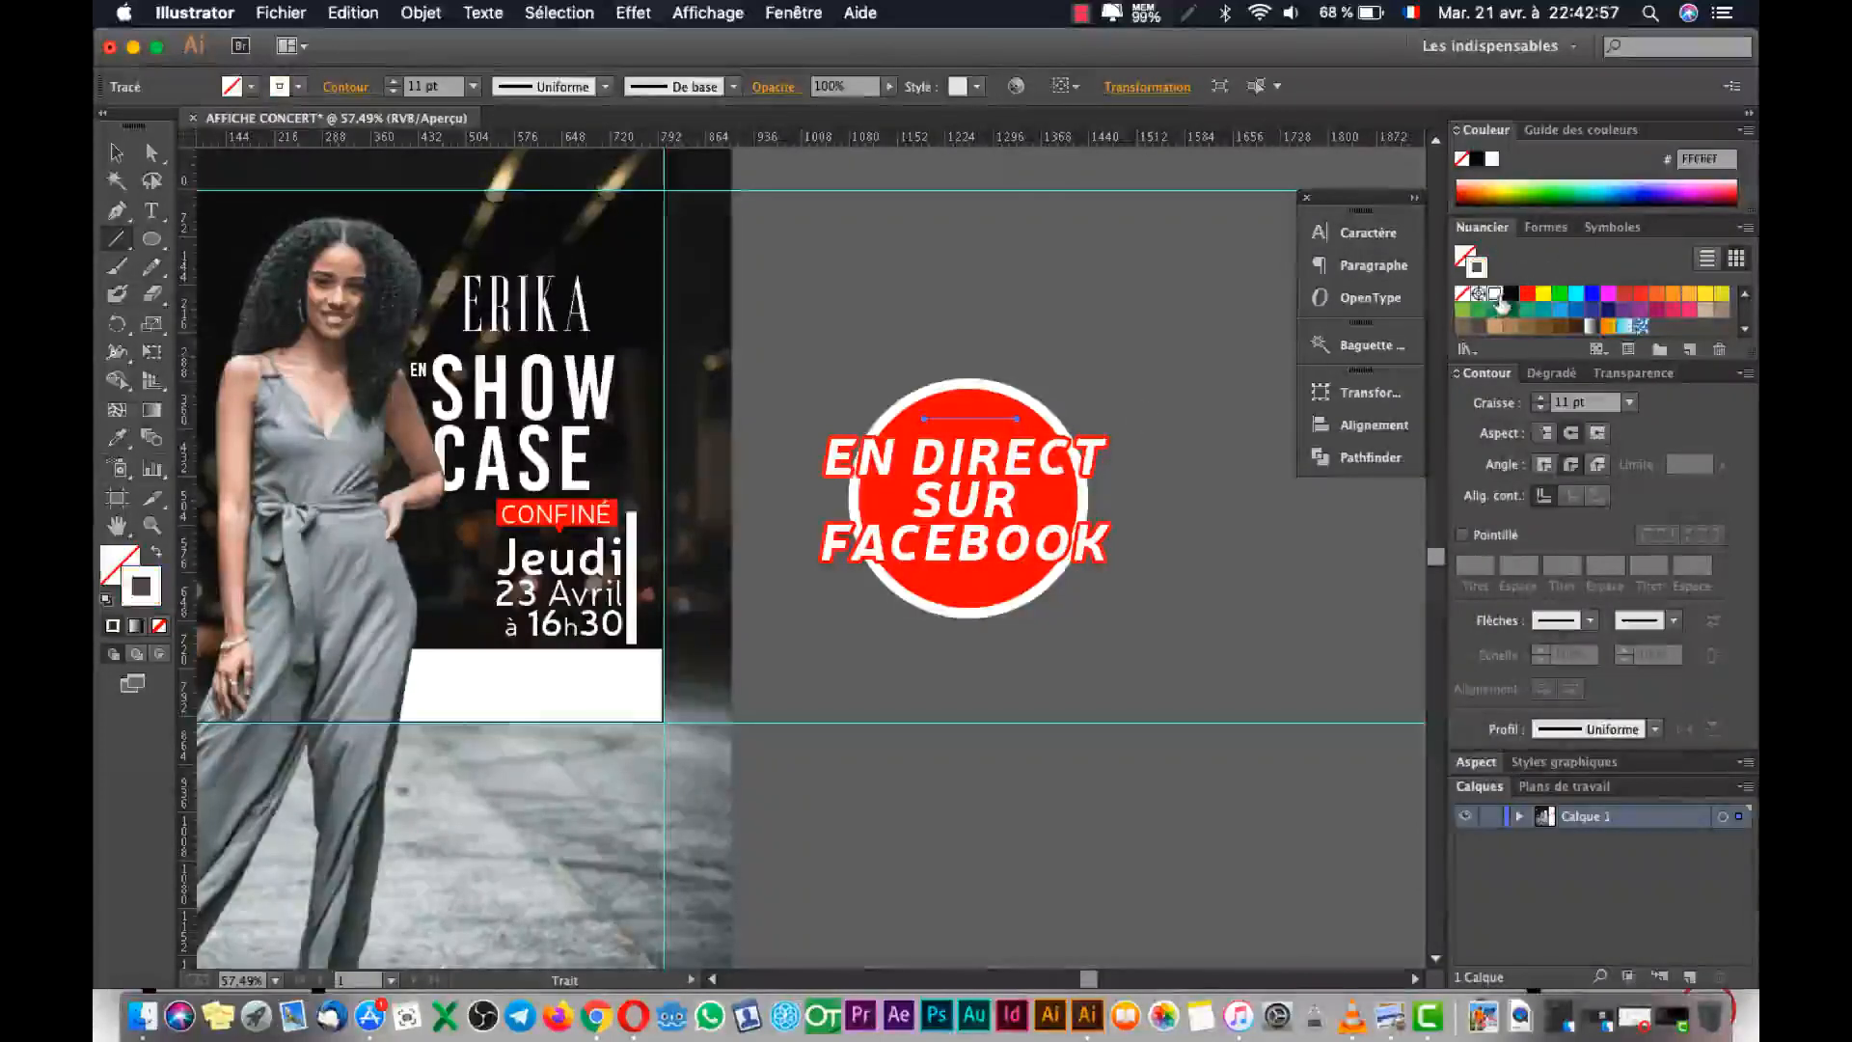
pyautogui.press('v')
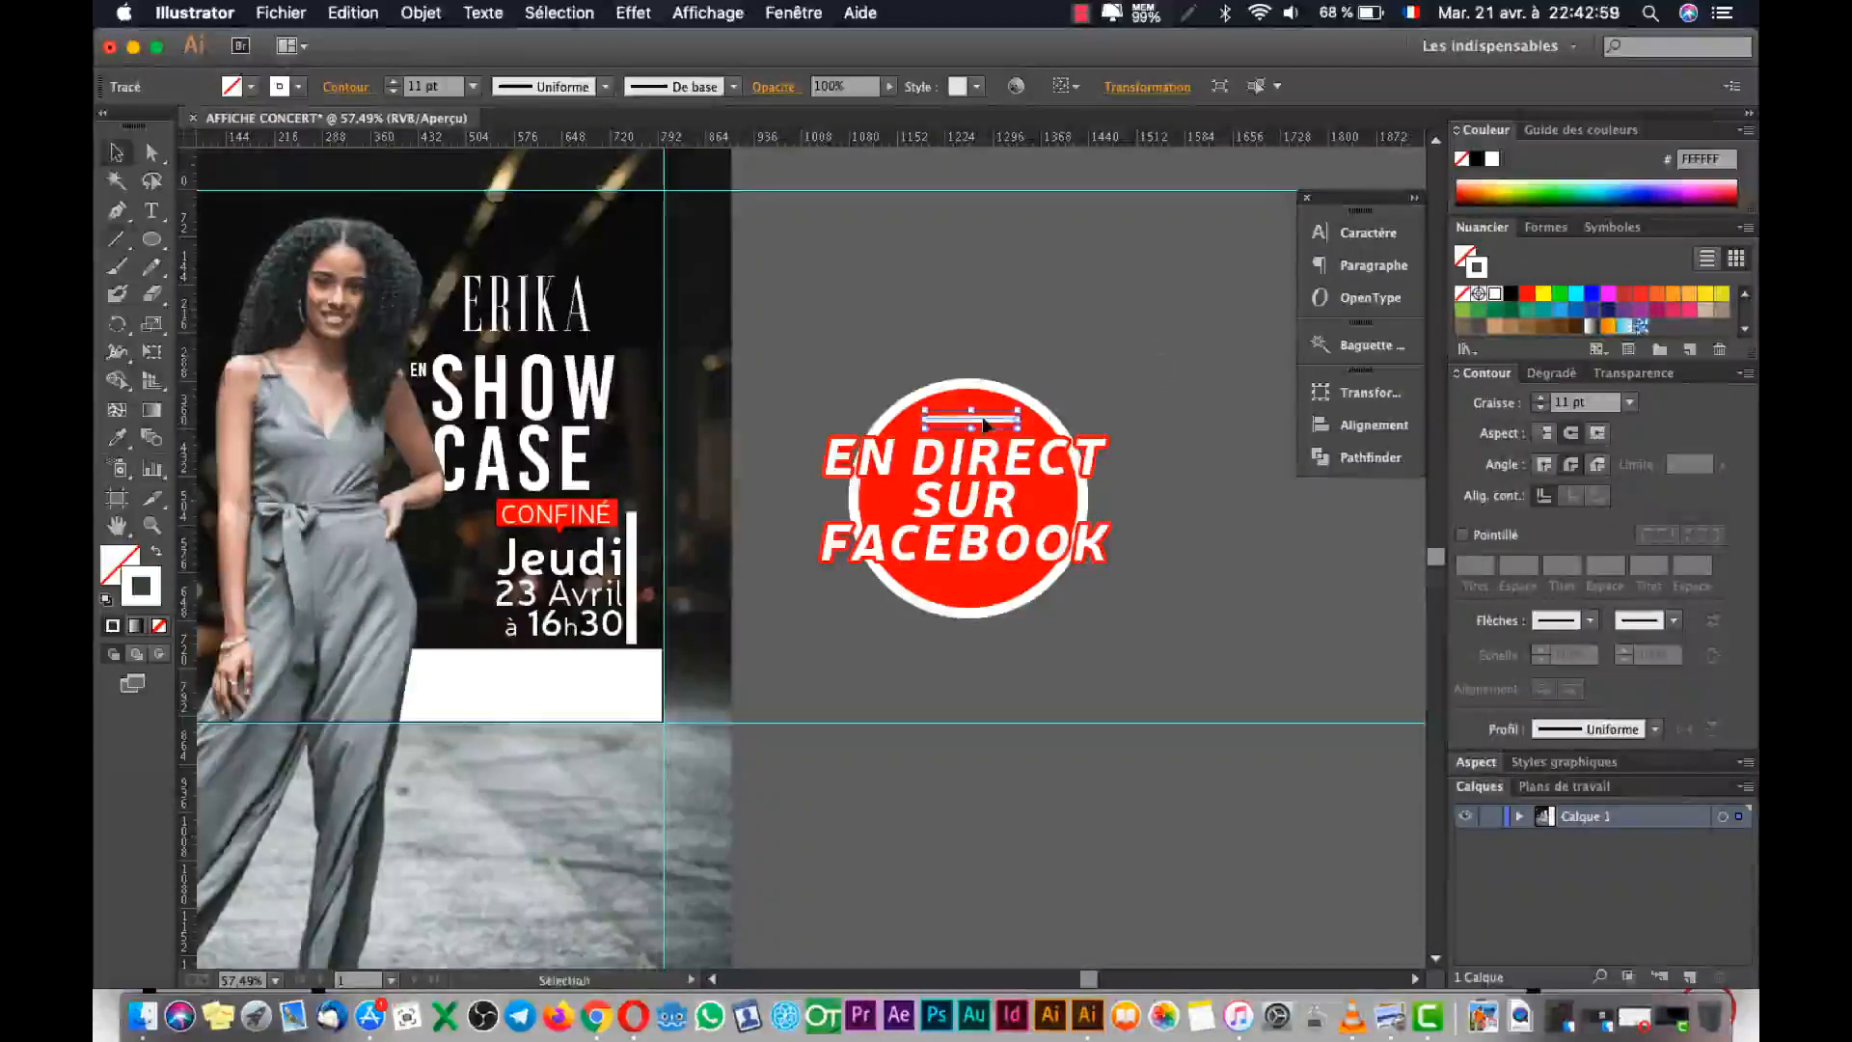
pyautogui.moveTo(986, 425); pyautogui.dragTo(988, 494)
pyautogui.moveTo(991, 560); pyautogui.dragTo(983, 584)
pyautogui.click(1173, 617)
# Check the reference image and reduce the stroke of both white lines on the badge to 6 pt.
pyautogui.press('super+Tab')
pyautogui.press('super+Tab')
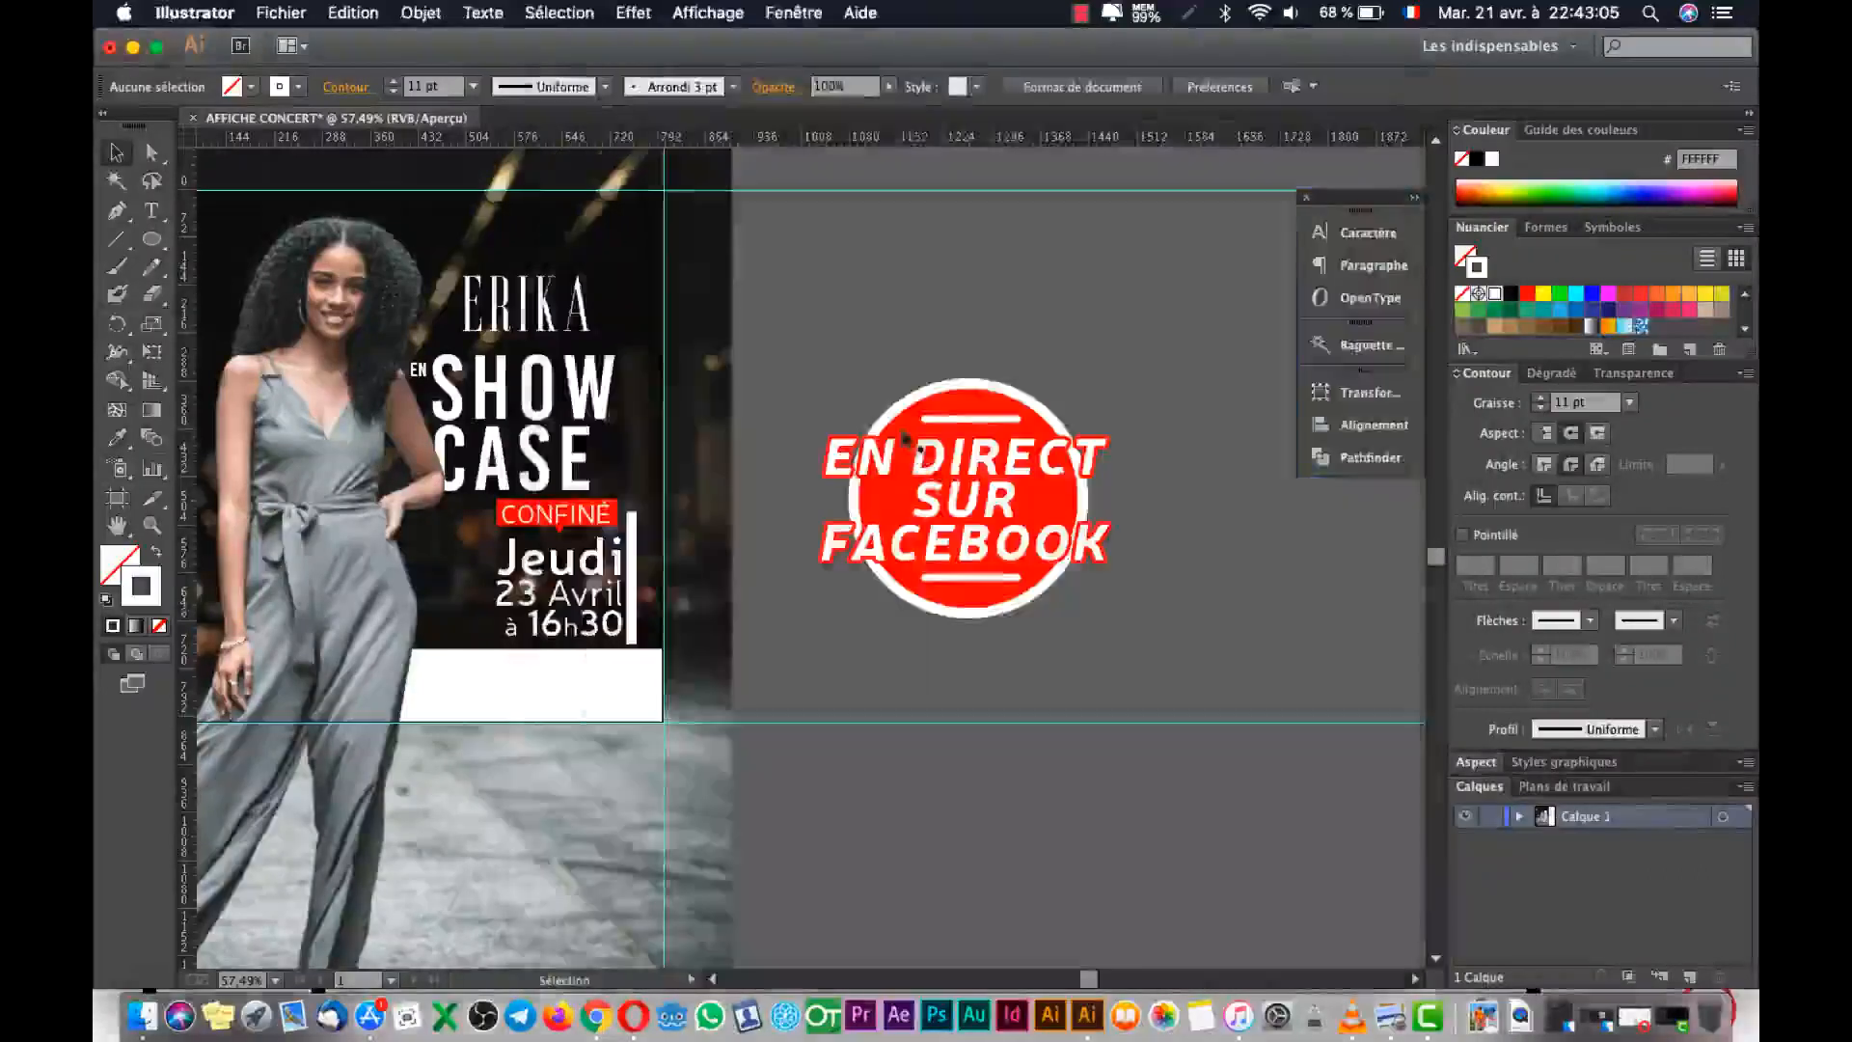
pyautogui.click(982, 490)
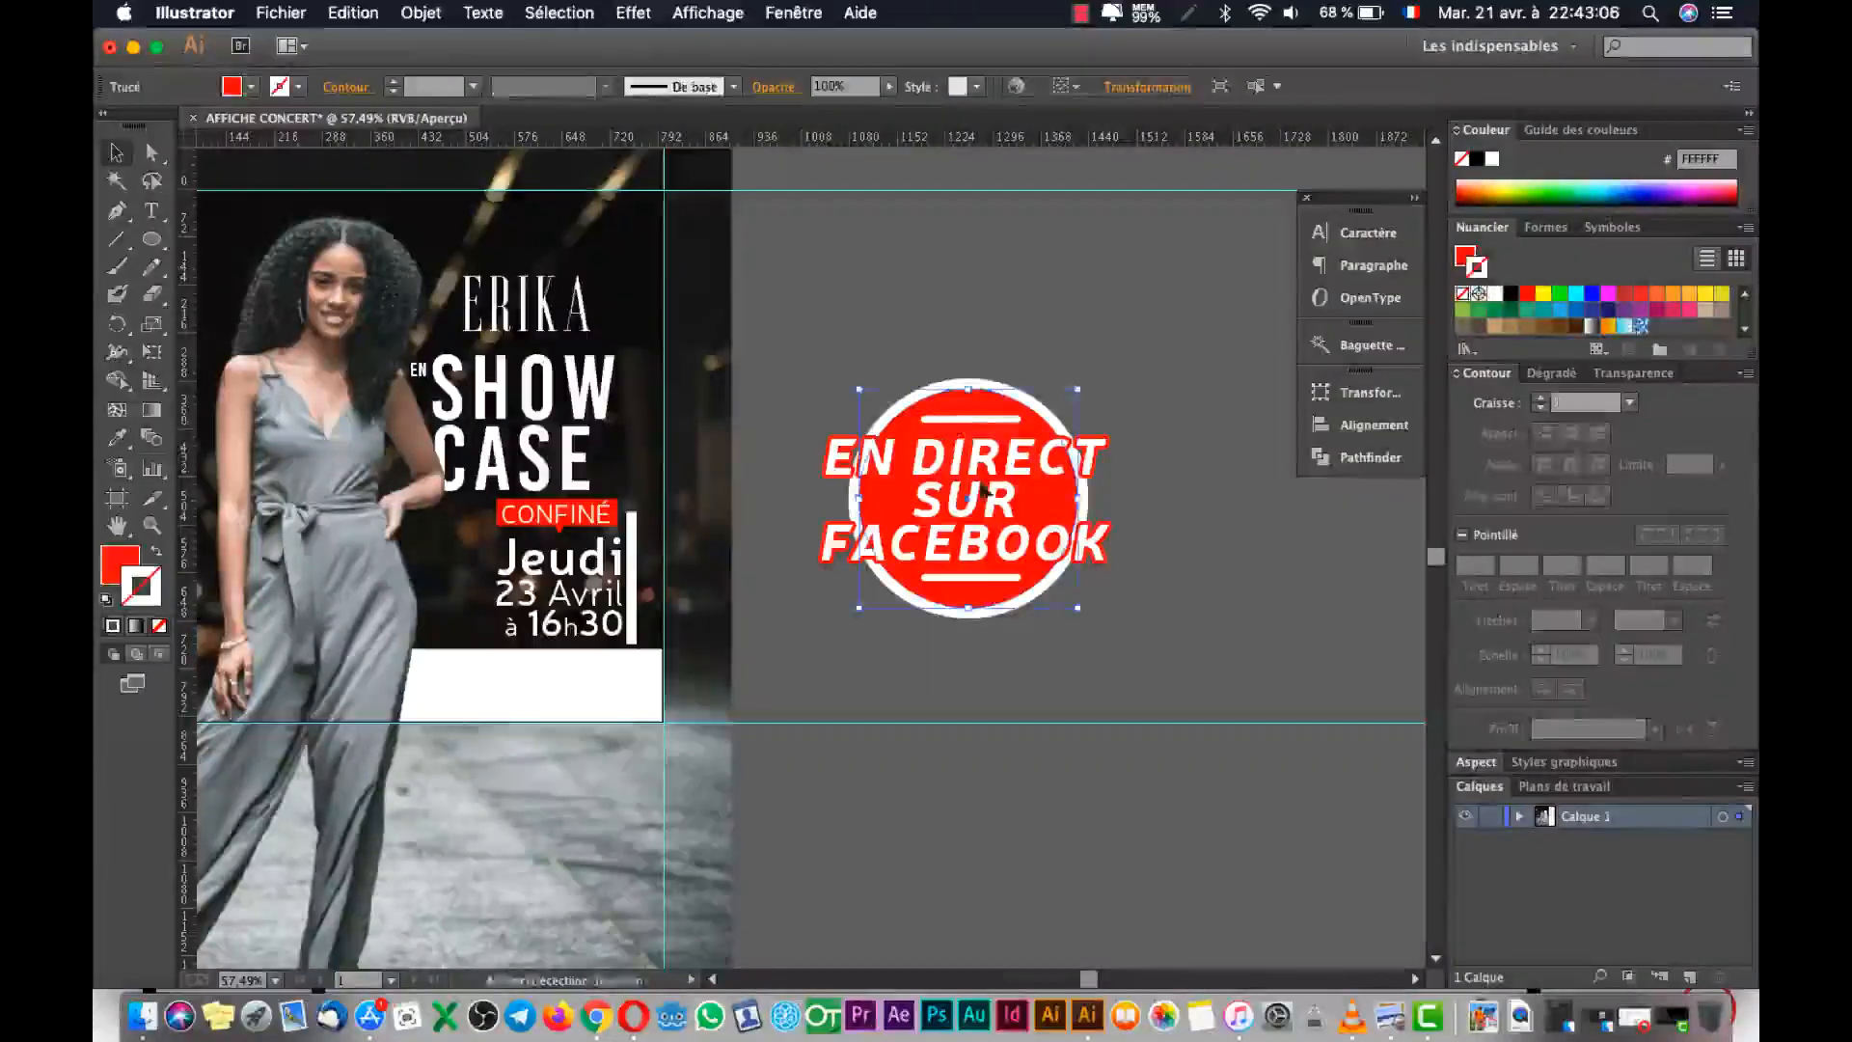
pyautogui.click(985, 430)
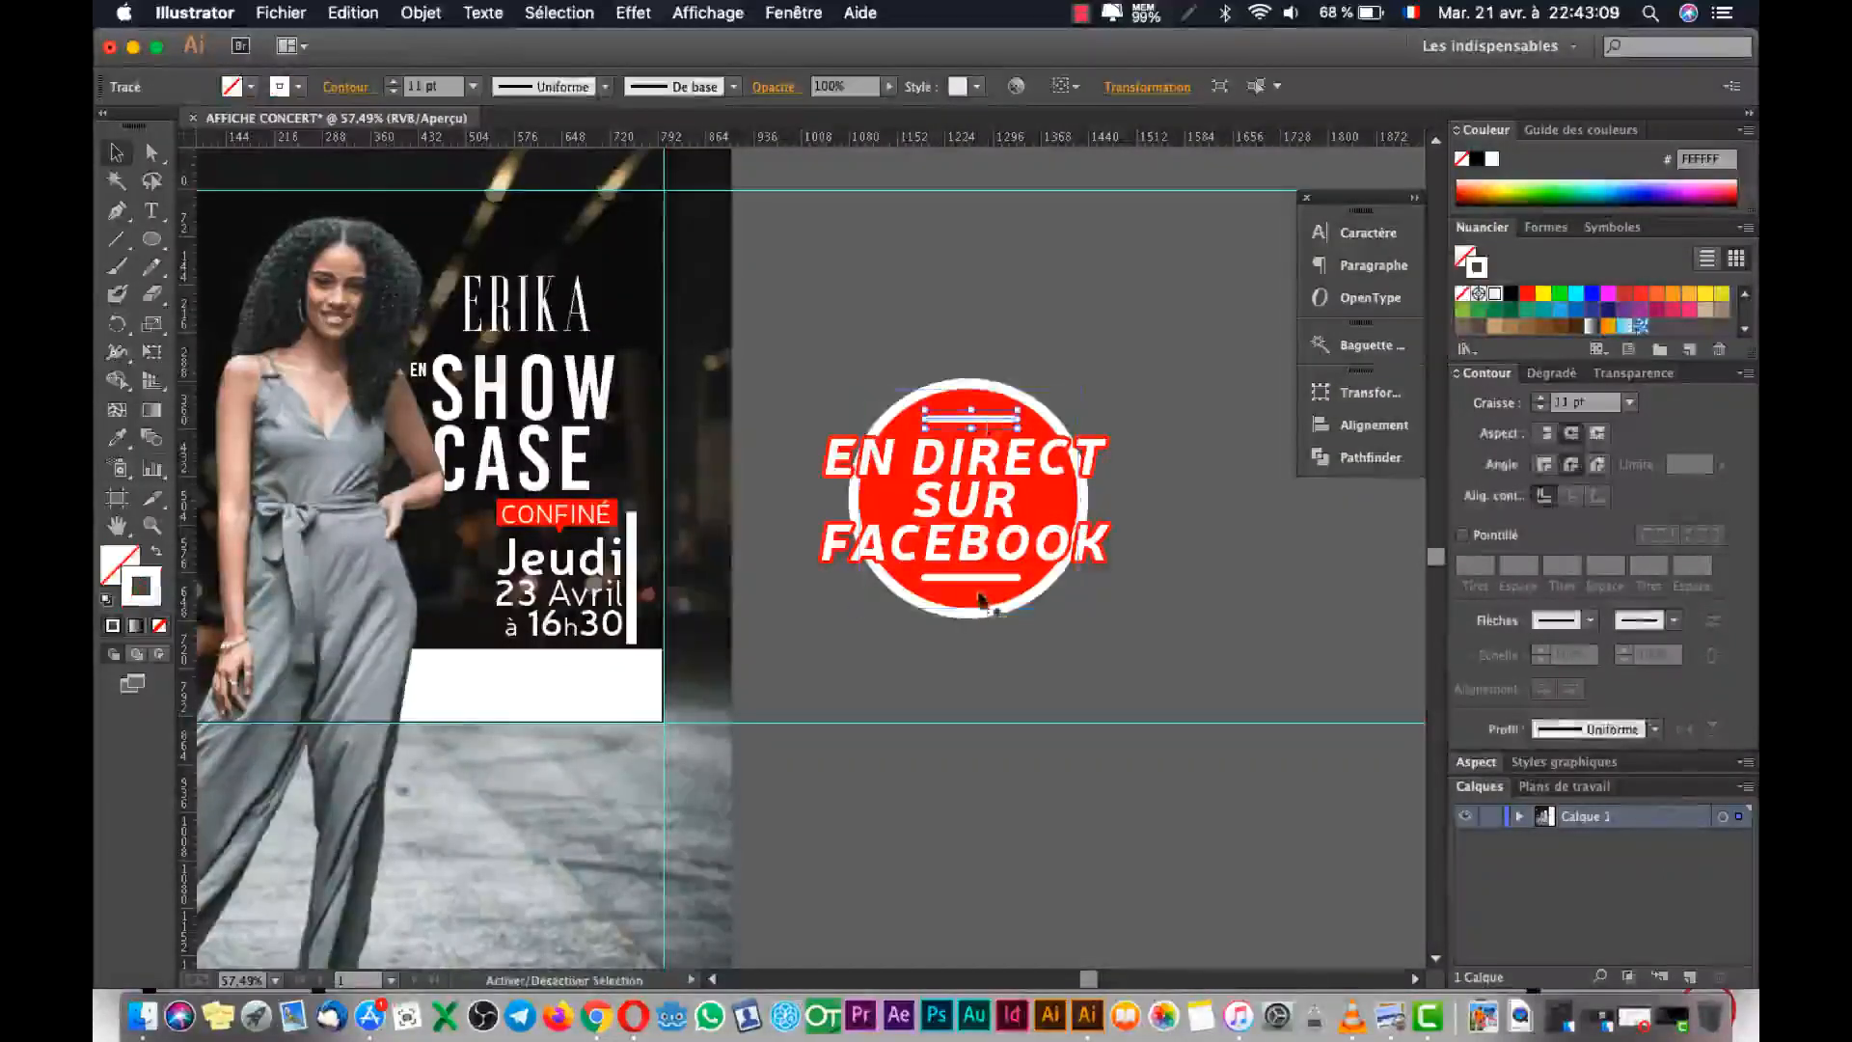
pyautogui.keyDown('shift'); pyautogui.click(979, 579); pyautogui.keyUp('shift')
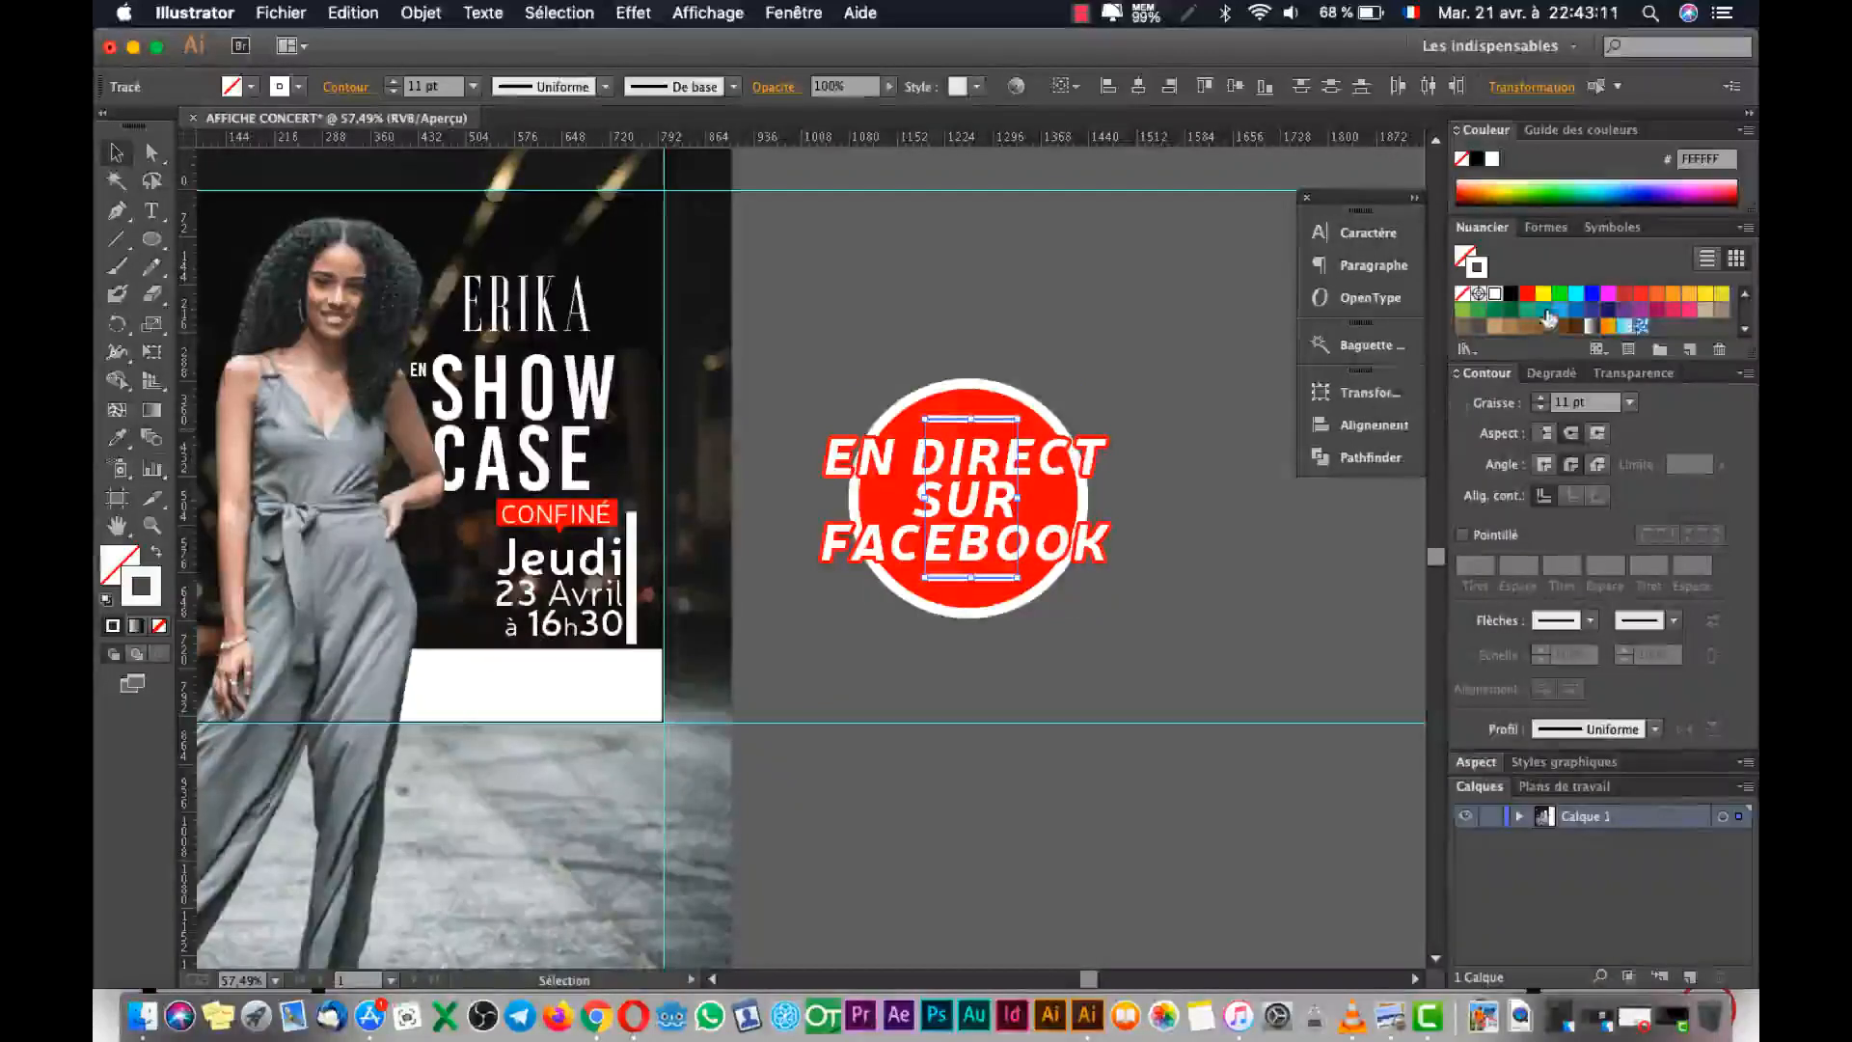
pyautogui.click(1540, 412)
pyautogui.click(1540, 412)
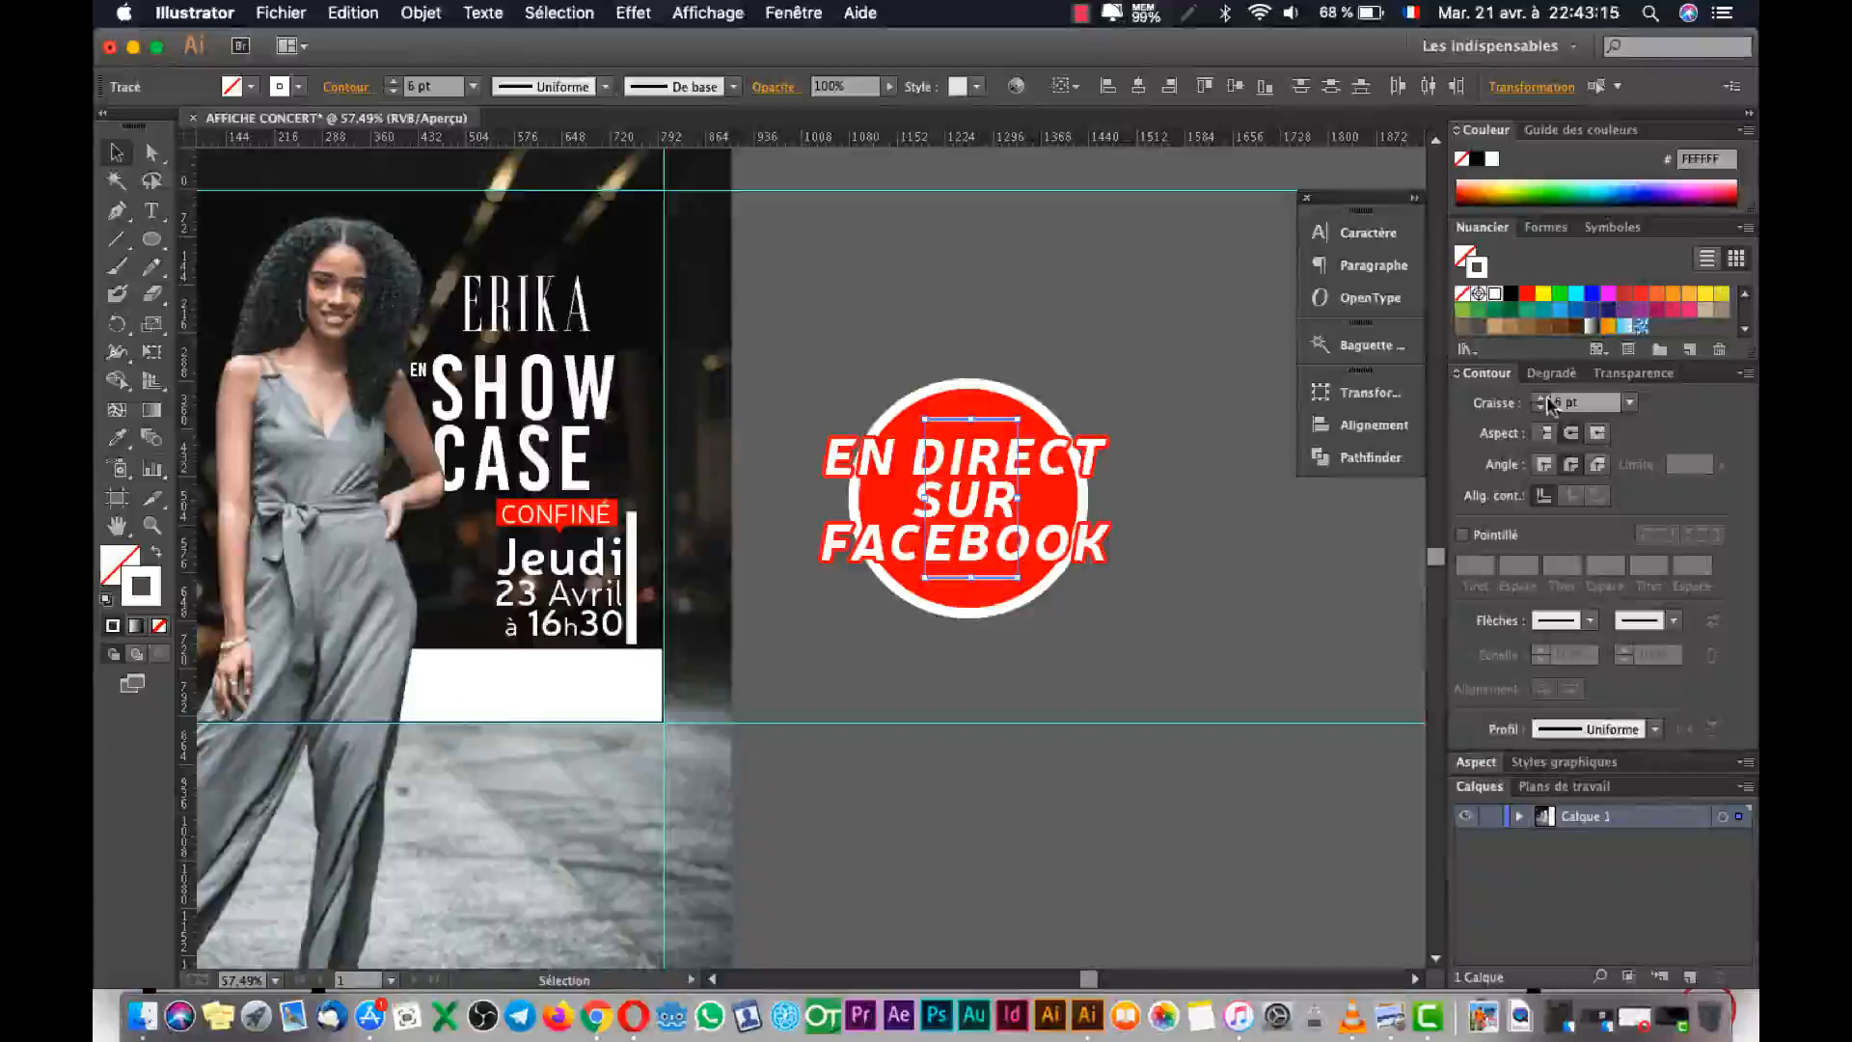
pyautogui.click(1336, 548)
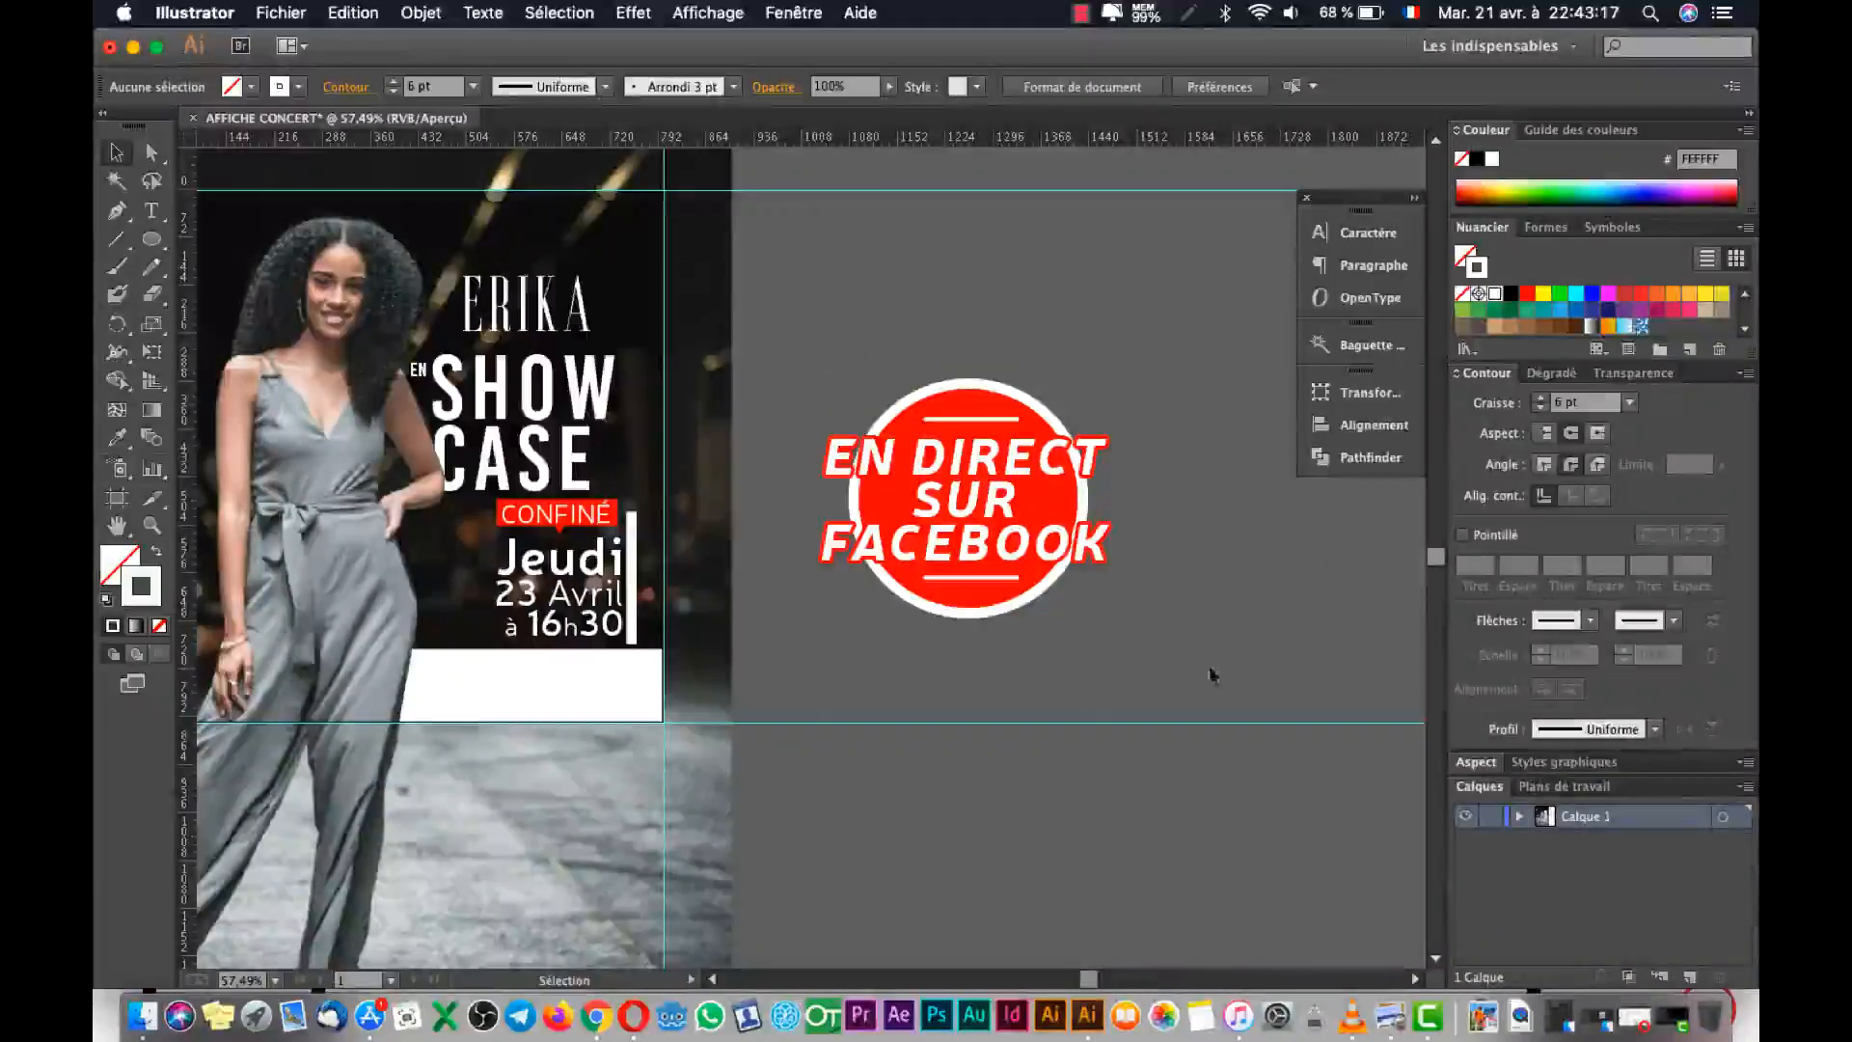
# Group all parts of the badge and scale the group down to about 300 px wide.
pyautogui.press('super+a')
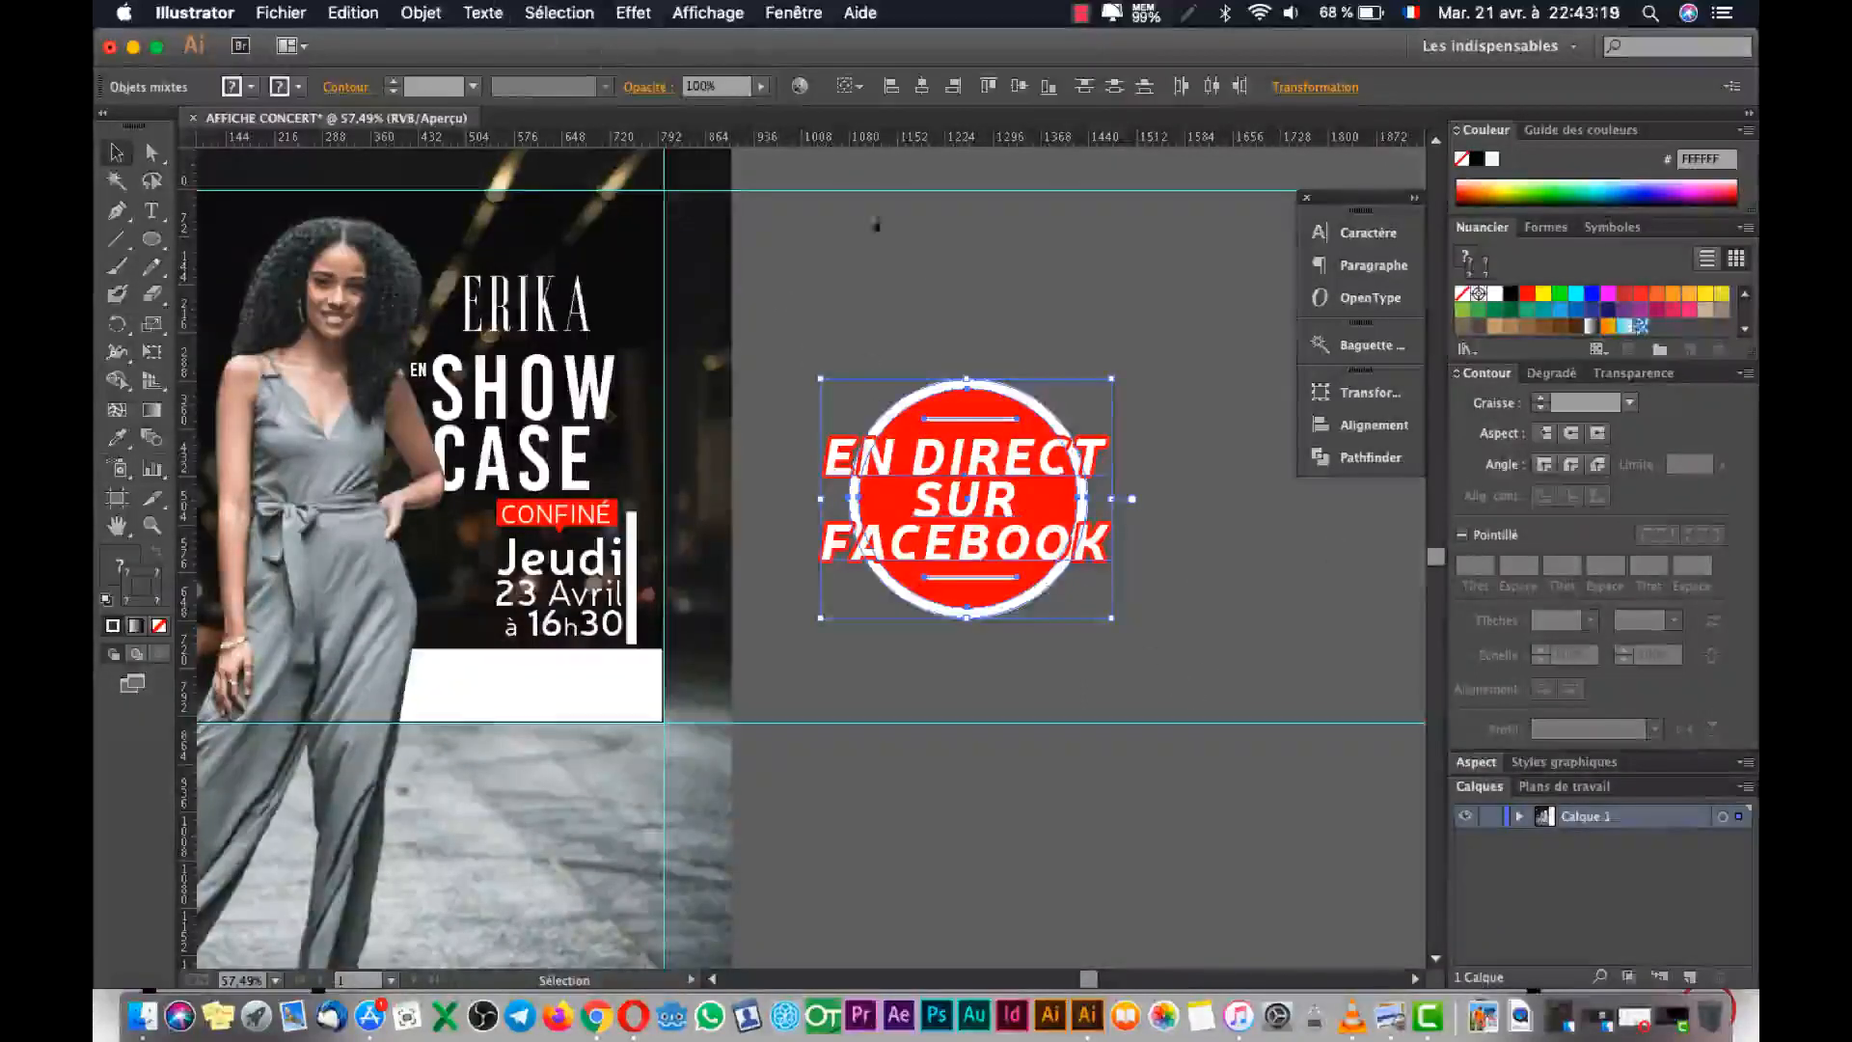
pyautogui.press('a')
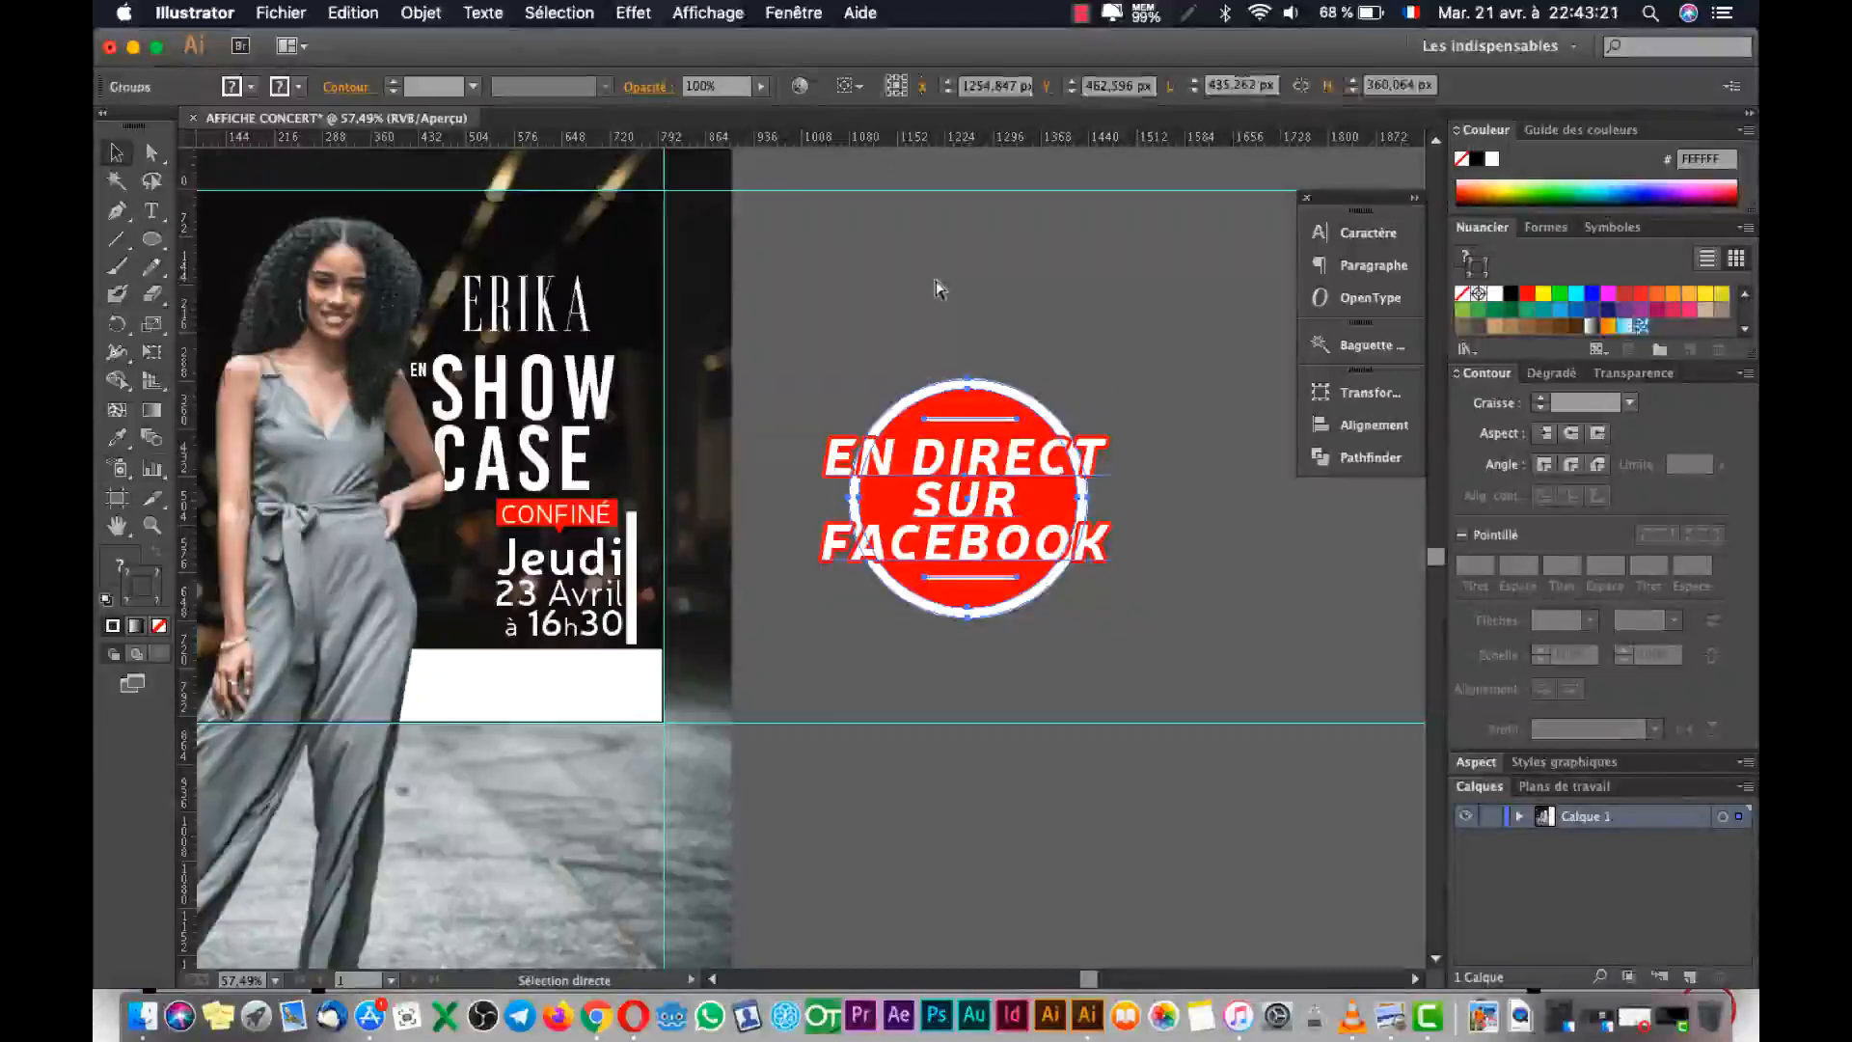
pyautogui.press('v')
pyautogui.moveTo(1112, 618); pyautogui.dragTo(1317, 593)
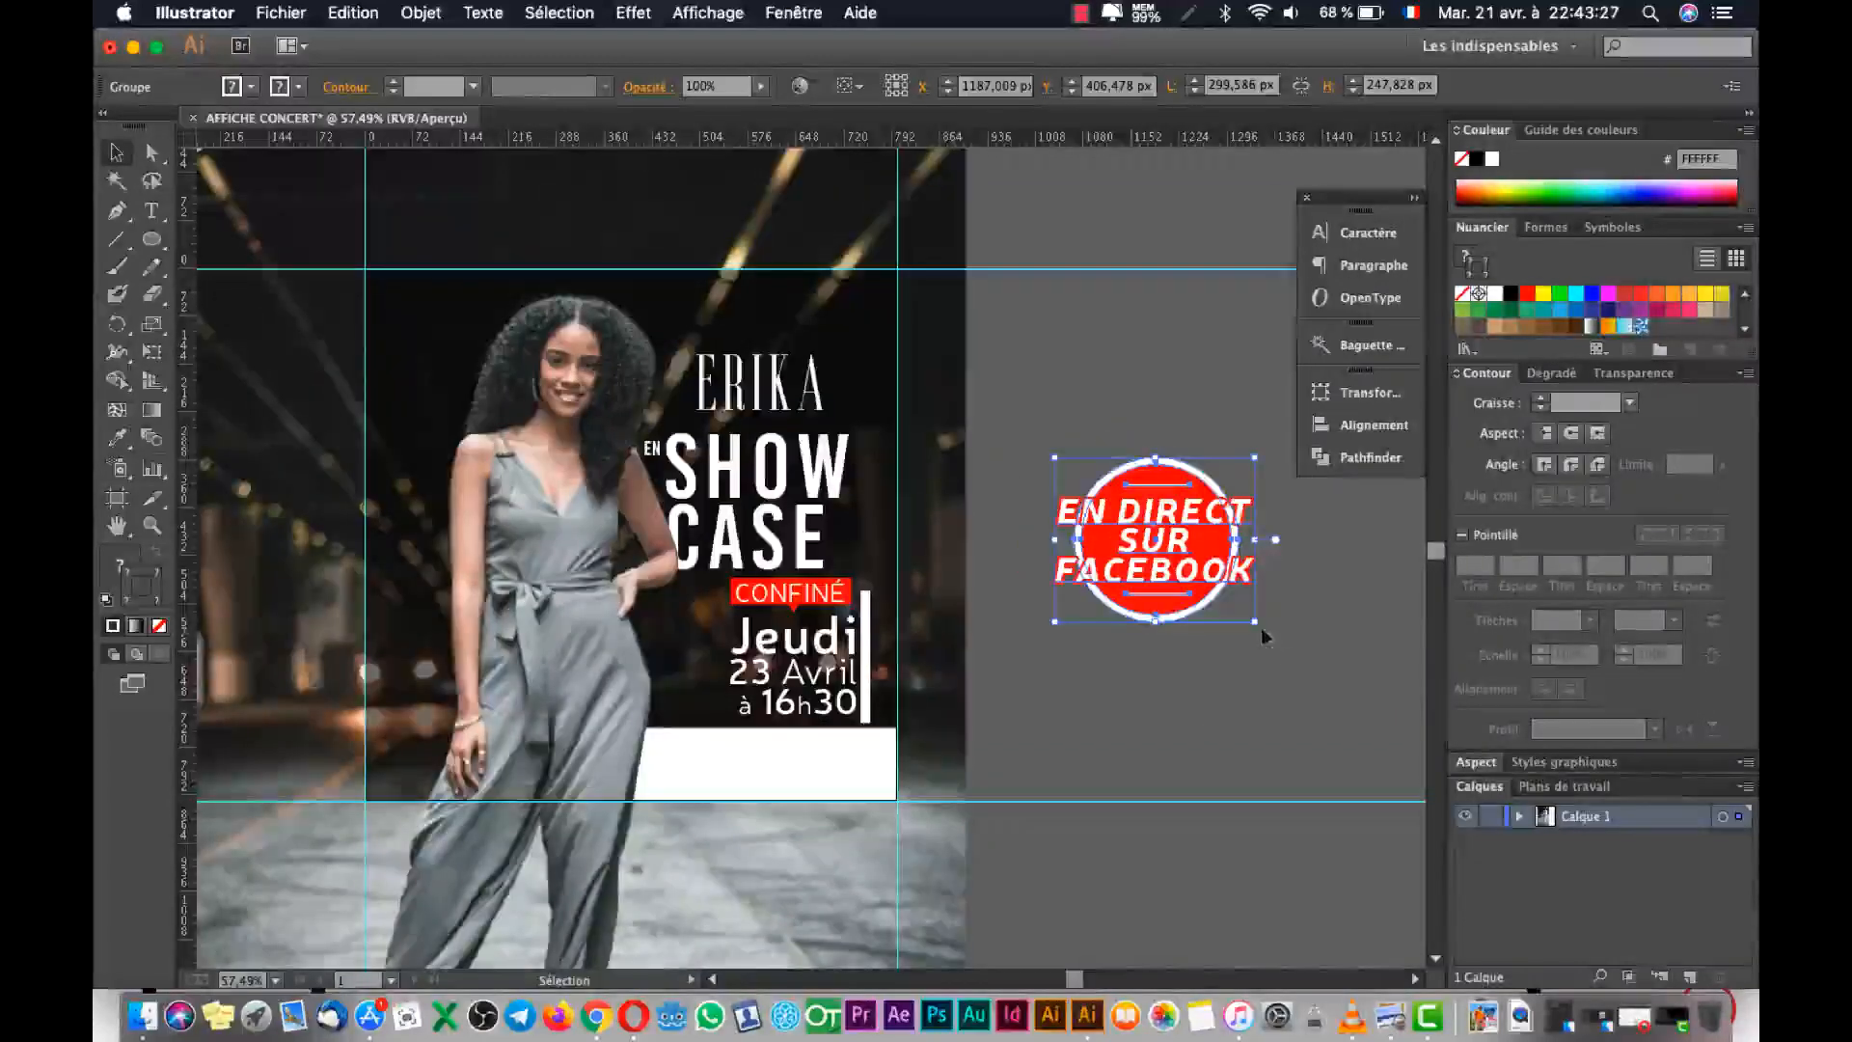
# Place the badge on the poster over the woman's leg beside the white box, and tilt it slightly counterclockwise.
pyautogui.moveTo(1255, 621); pyautogui.dragTo(672, 739)
pyautogui.click(725, 756)
pyautogui.click(662, 717)
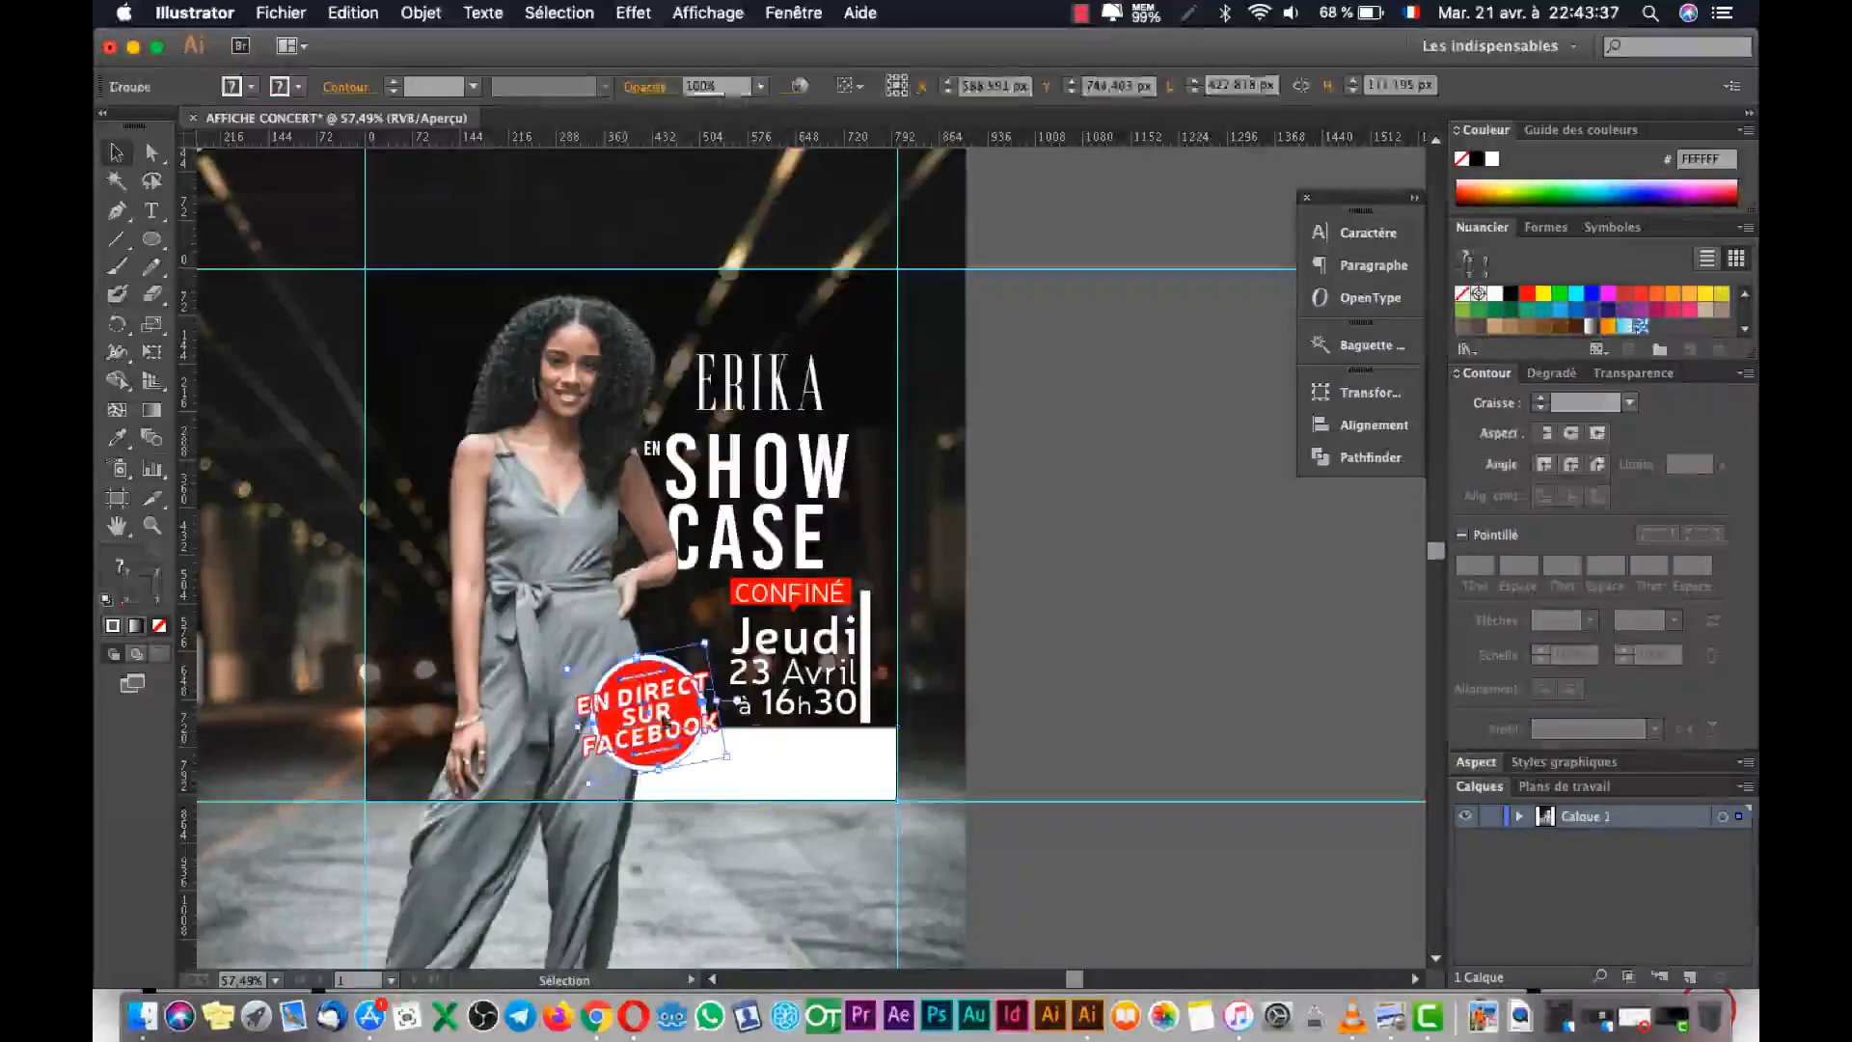
# Shrink the badge to about 157 by 121 px and reposition it at the white box's upper-left corner, comparing with the reference.
pyautogui.moveTo(730, 761); pyautogui.dragTo(644, 735)
pyautogui.click(1018, 692)
pyautogui.moveTo(769, 708); pyautogui.dragTo(842, 579)
pyautogui.press('super+Tab')
pyautogui.press('super+Tab')
pyautogui.moveTo(720, 619); pyautogui.dragTo(717, 605)
pyautogui.click(1154, 607)
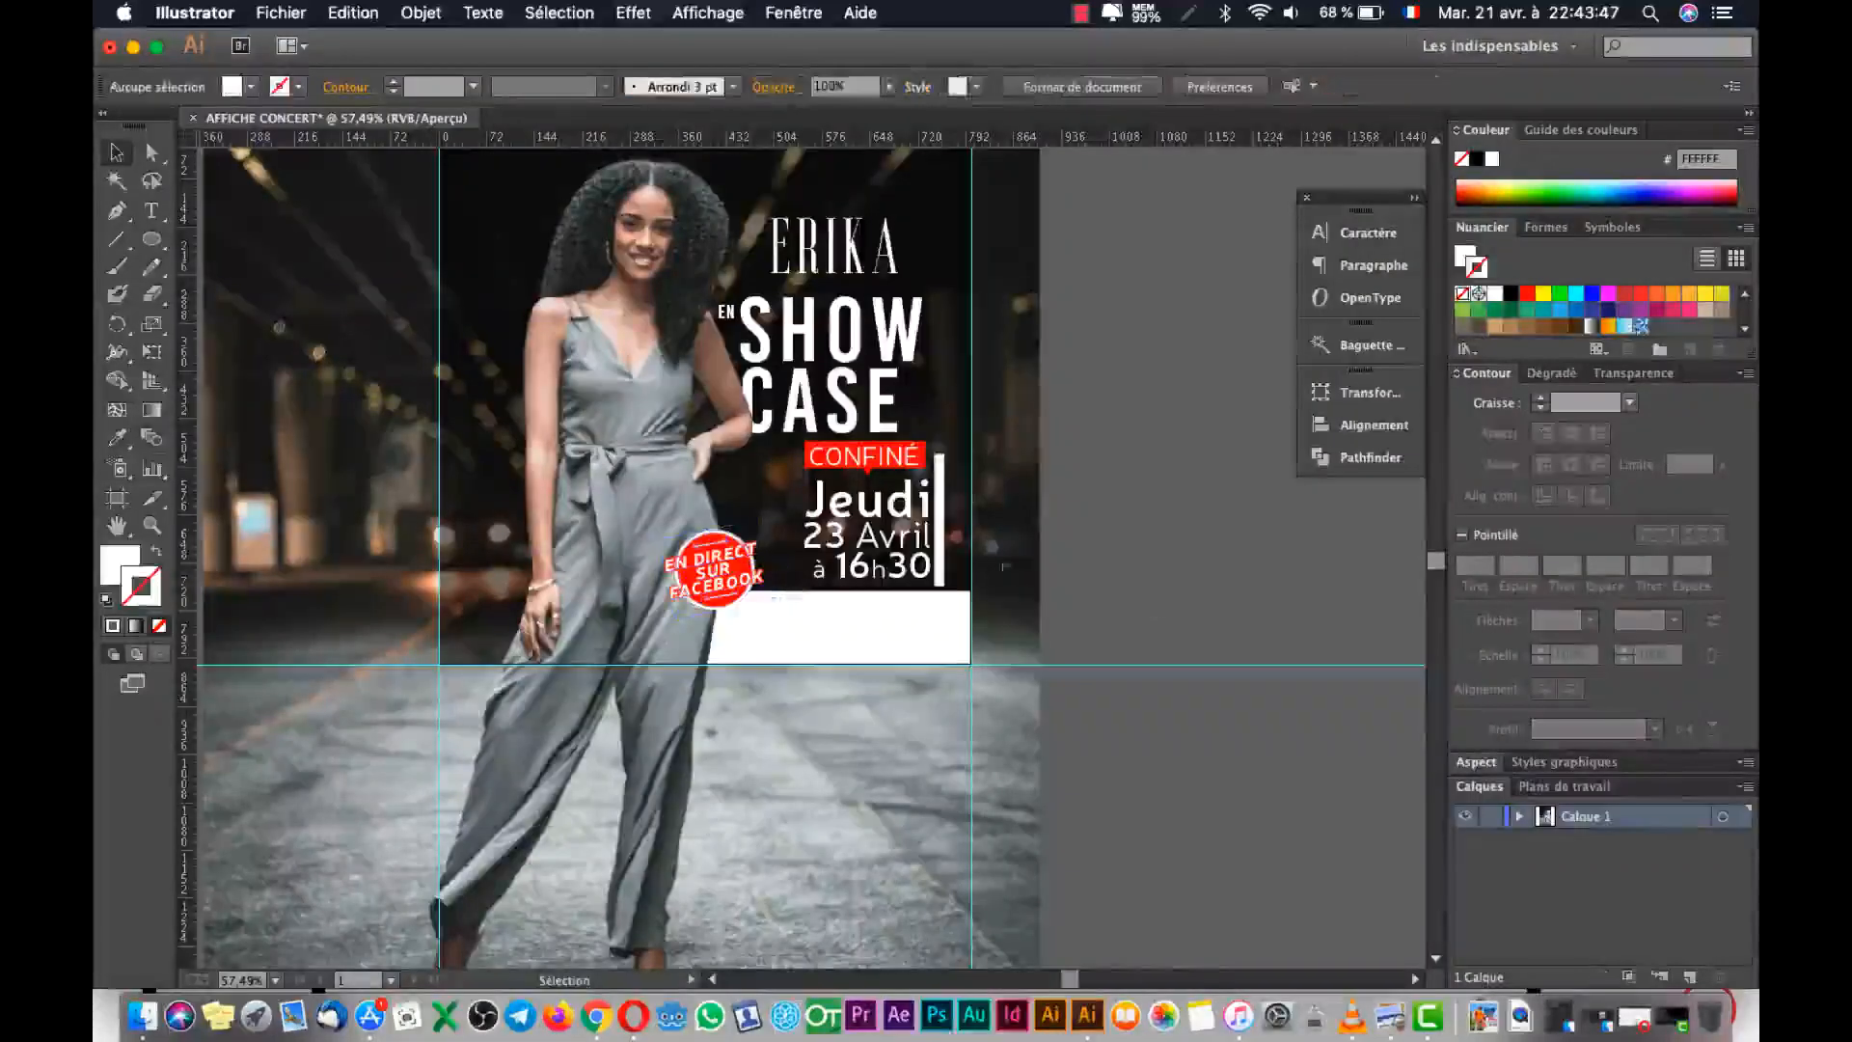
# Start a drop shadow effect on the badge group, with preview on and the blending mode kept at Produit.
pyautogui.press('super+Tab')
pyautogui.press('super+Tab')
pyautogui.click(713, 569)
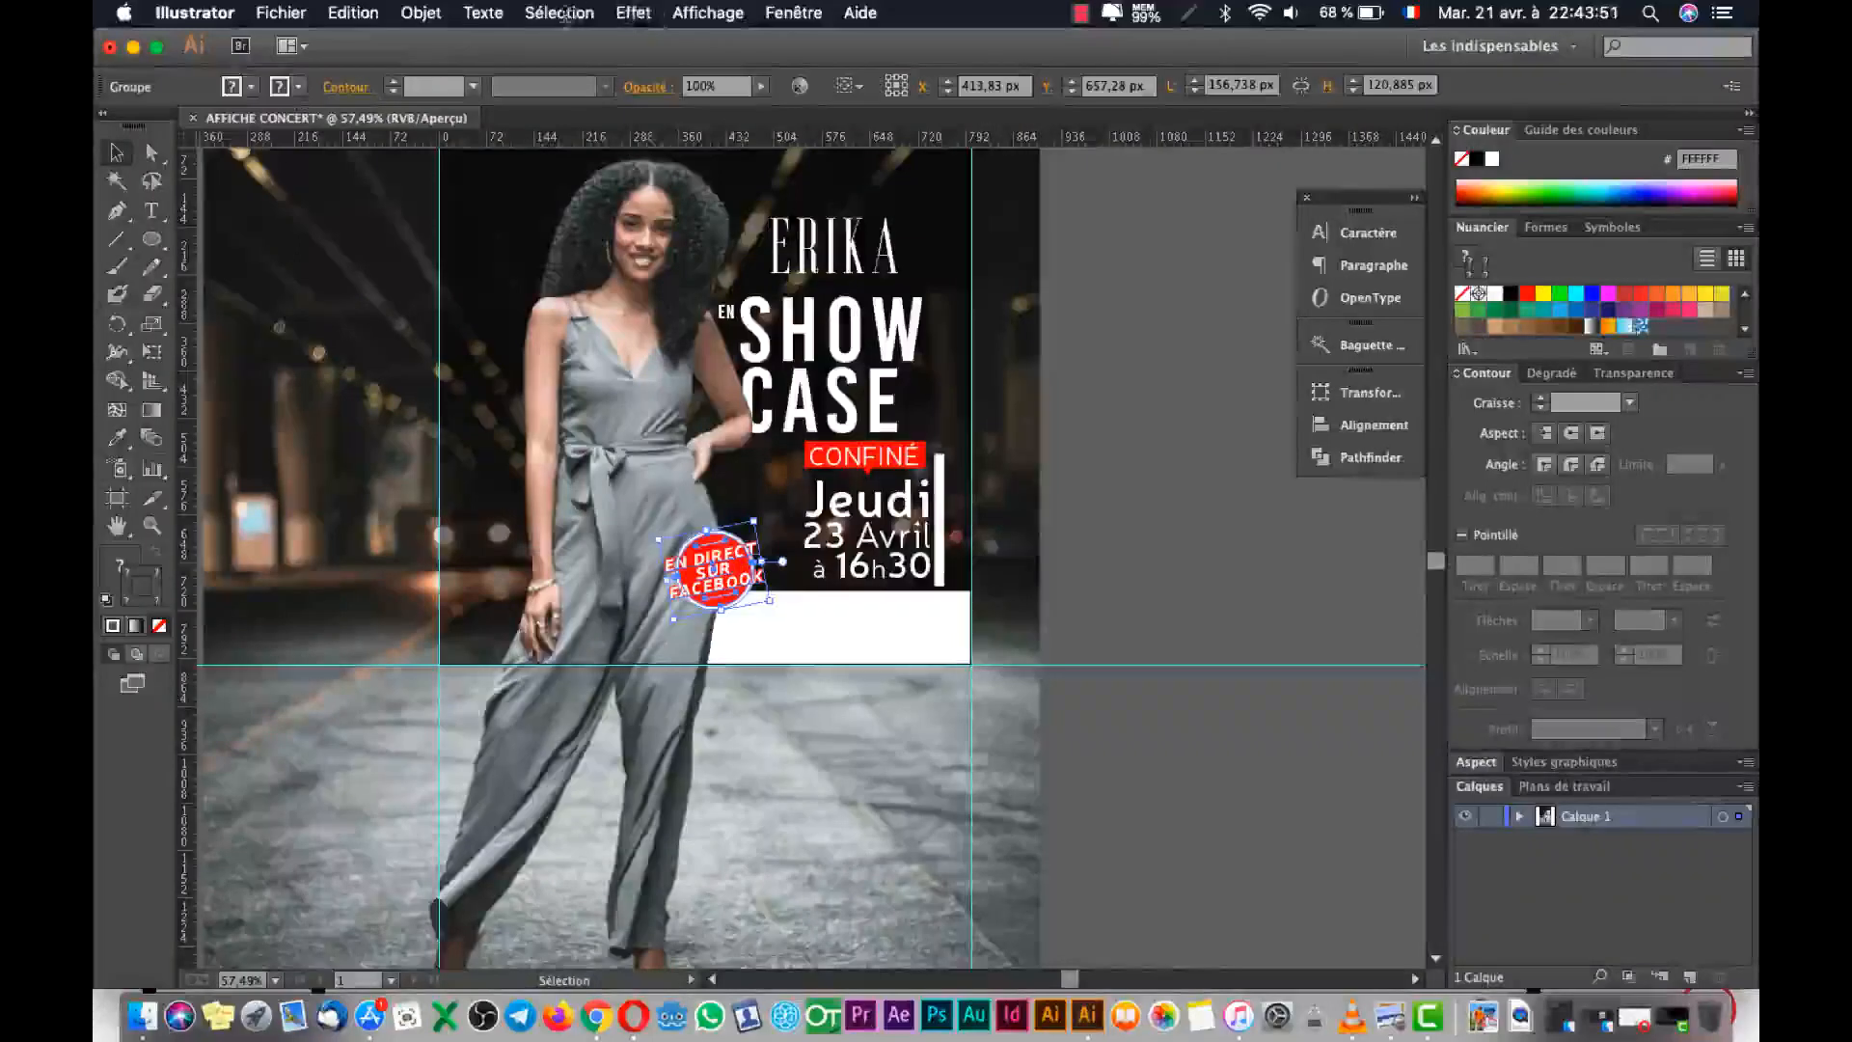
pyautogui.click(633, 12)
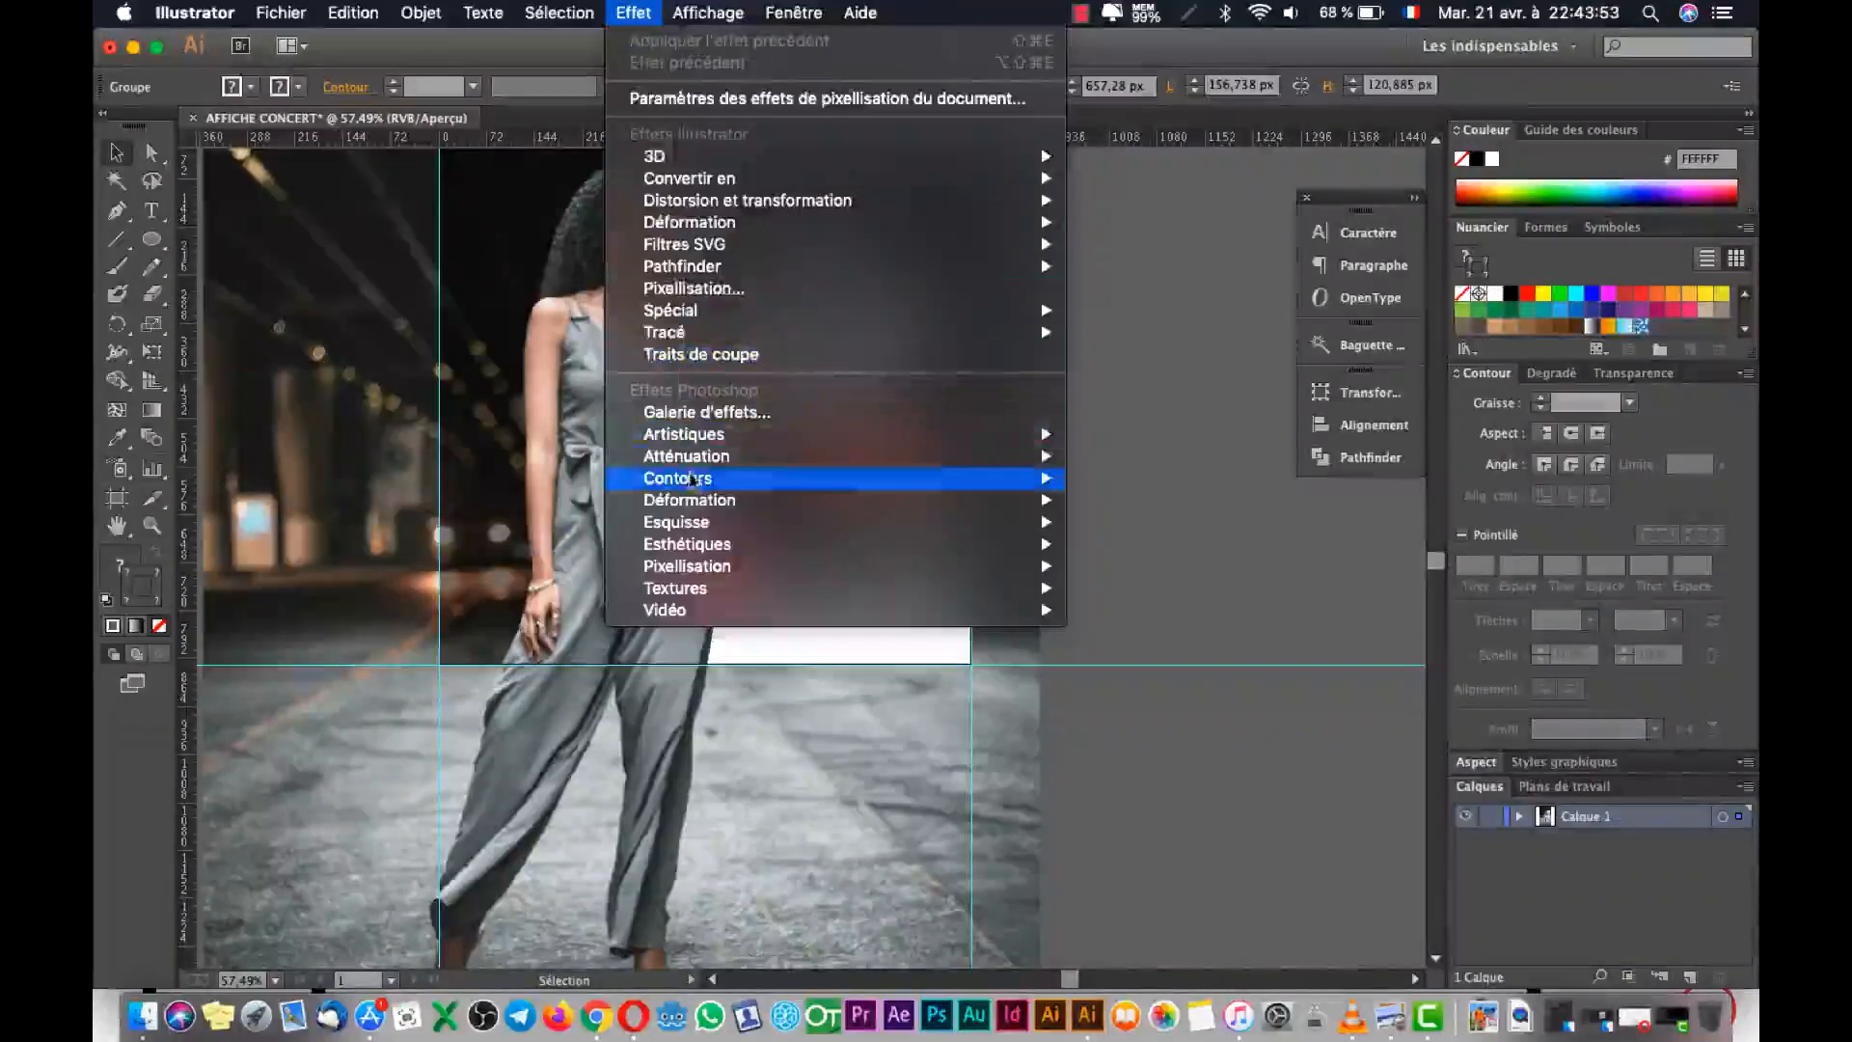
pyautogui.moveTo(733, 312)
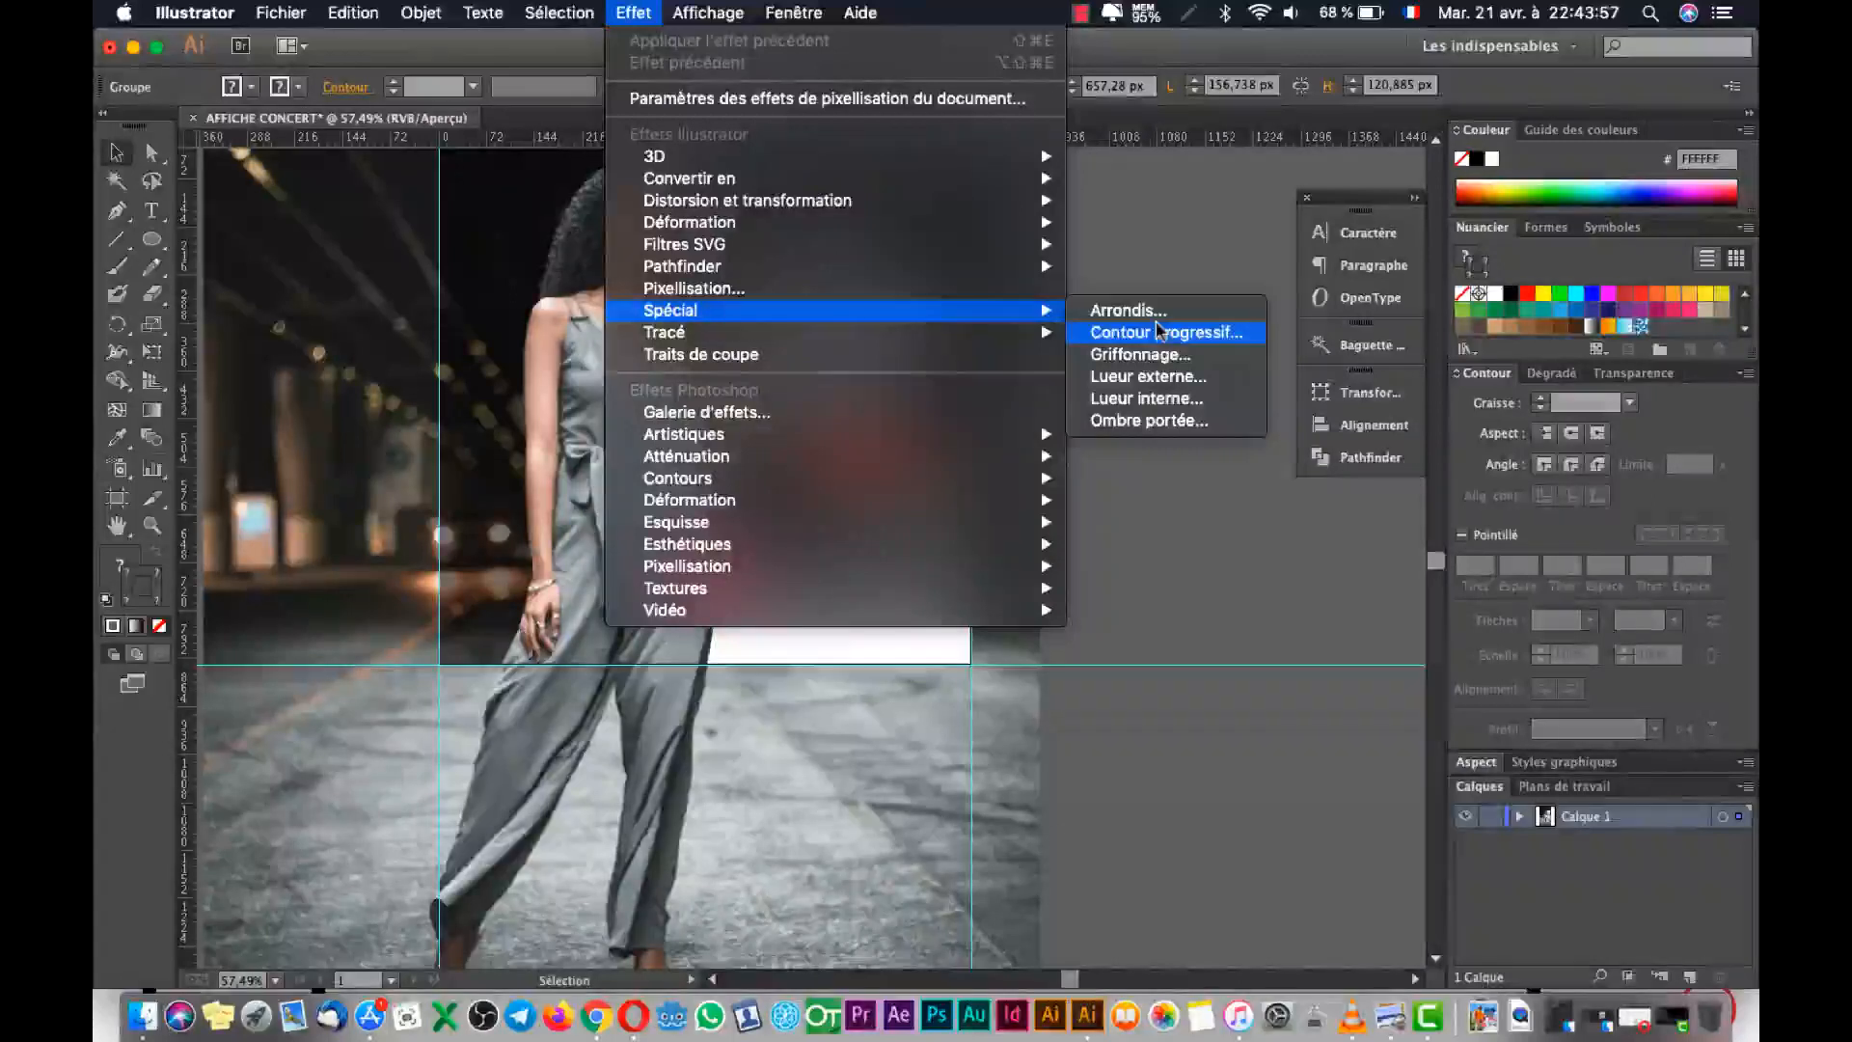
pyautogui.click(1158, 421)
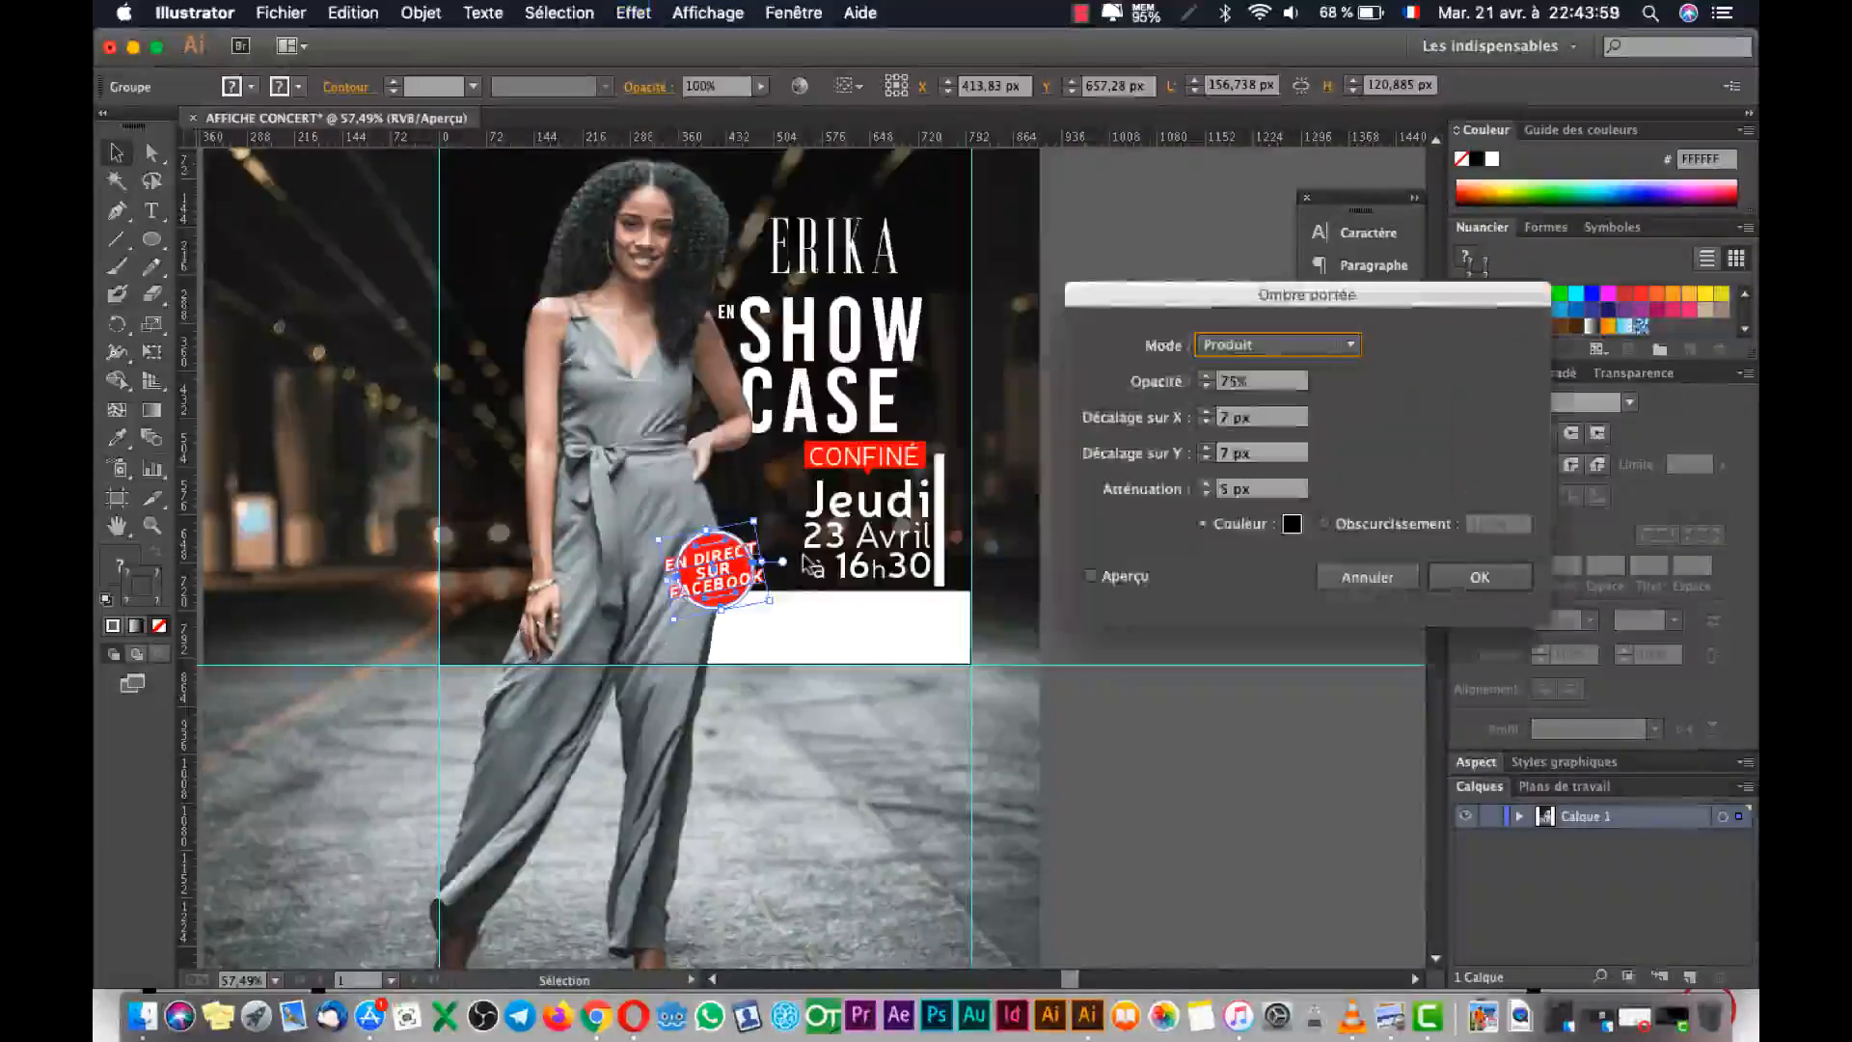
pyautogui.click(1135, 577)
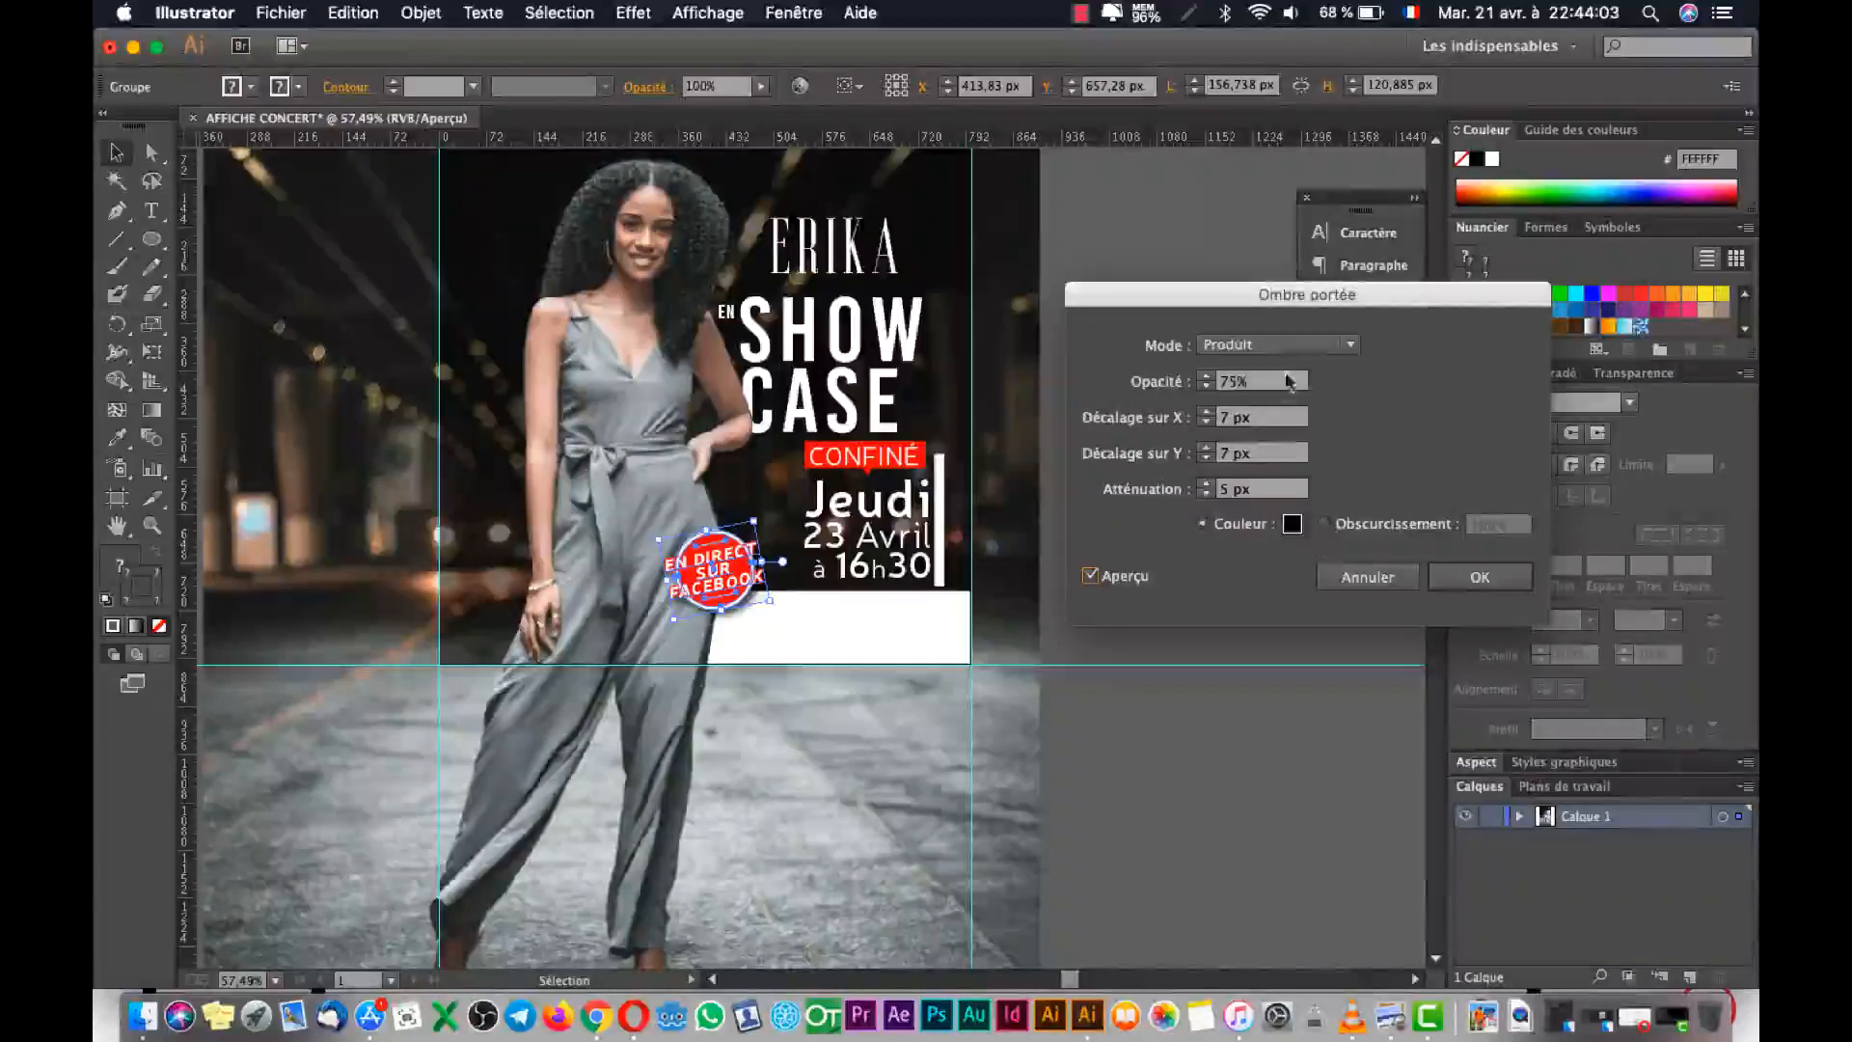
pyautogui.click(1311, 351)
pyautogui.click(1310, 350)
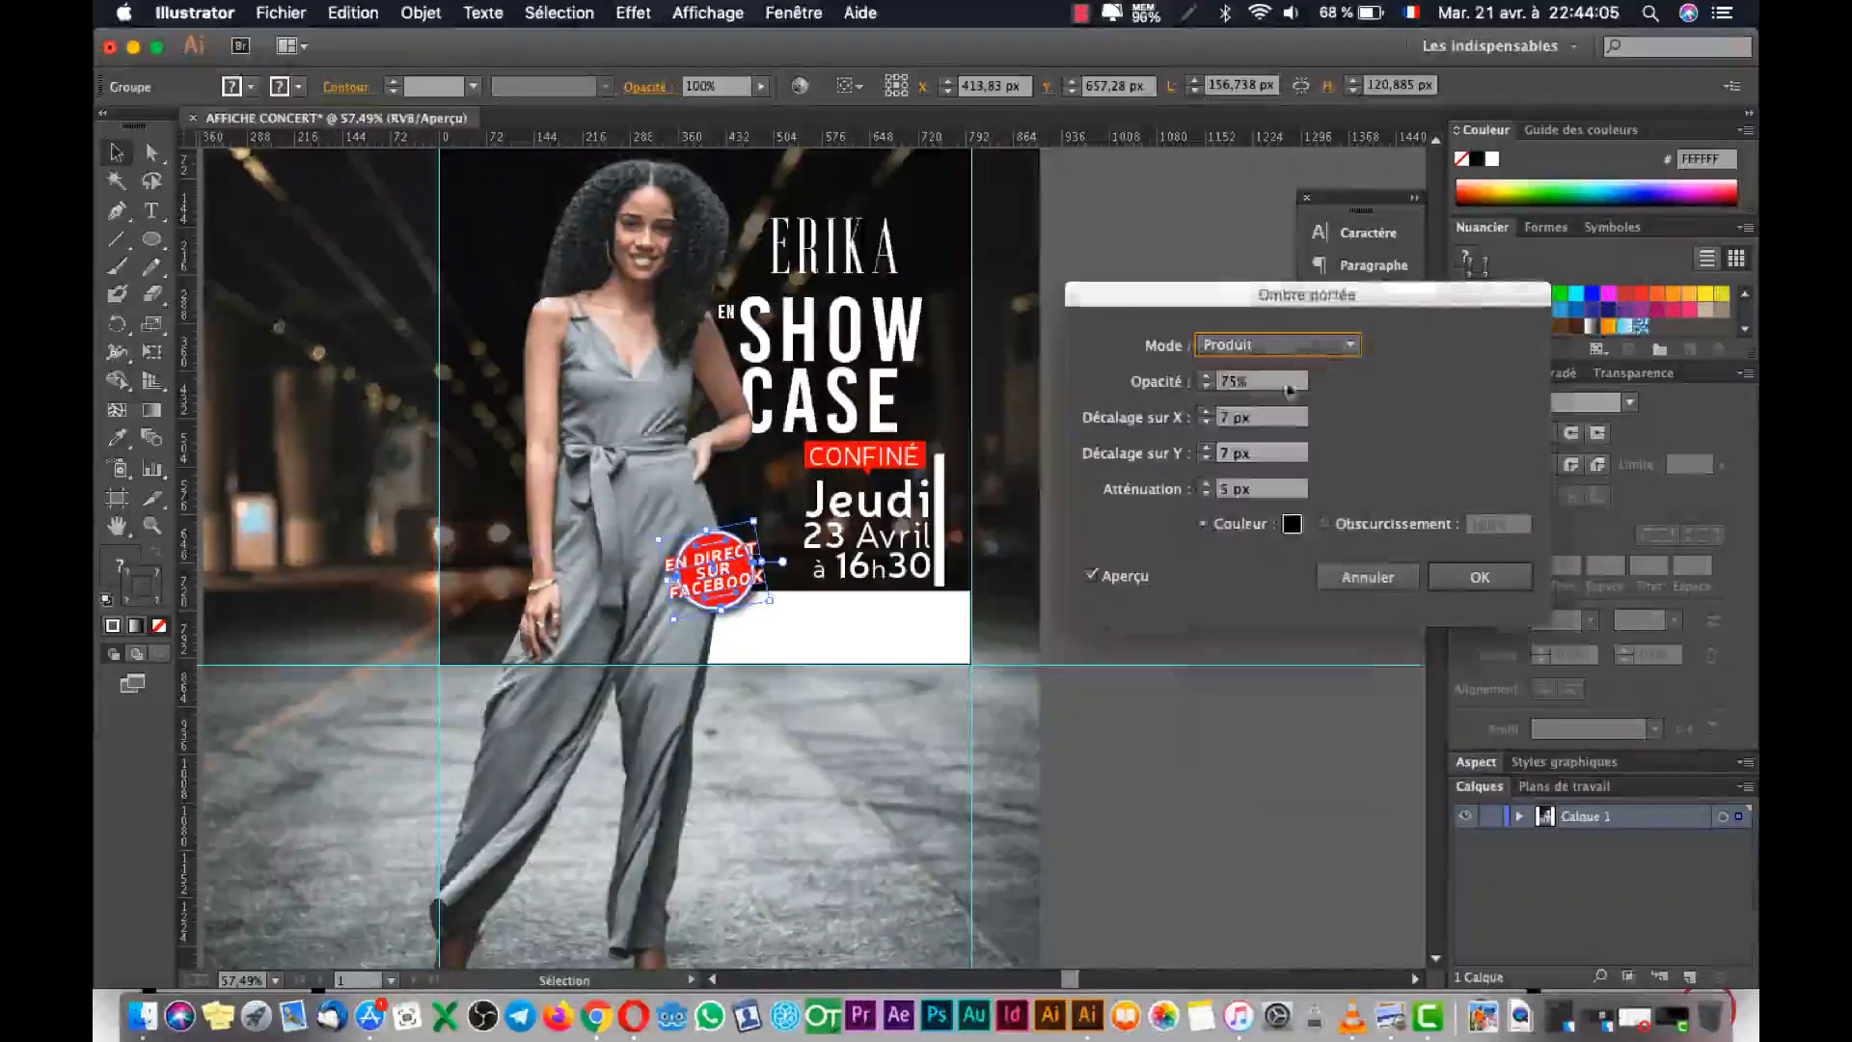
# Set the drop shadow's opacity to 51% and apply the effect to the badge.
pyautogui.click(1207, 385)
pyautogui.click(1206, 386)
pyautogui.click(1207, 386)
pyautogui.click(1206, 386)
pyautogui.click(1207, 386)
pyautogui.click(1206, 386)
pyautogui.click(1206, 386)
pyautogui.click(1207, 385)
pyautogui.click(1206, 386)
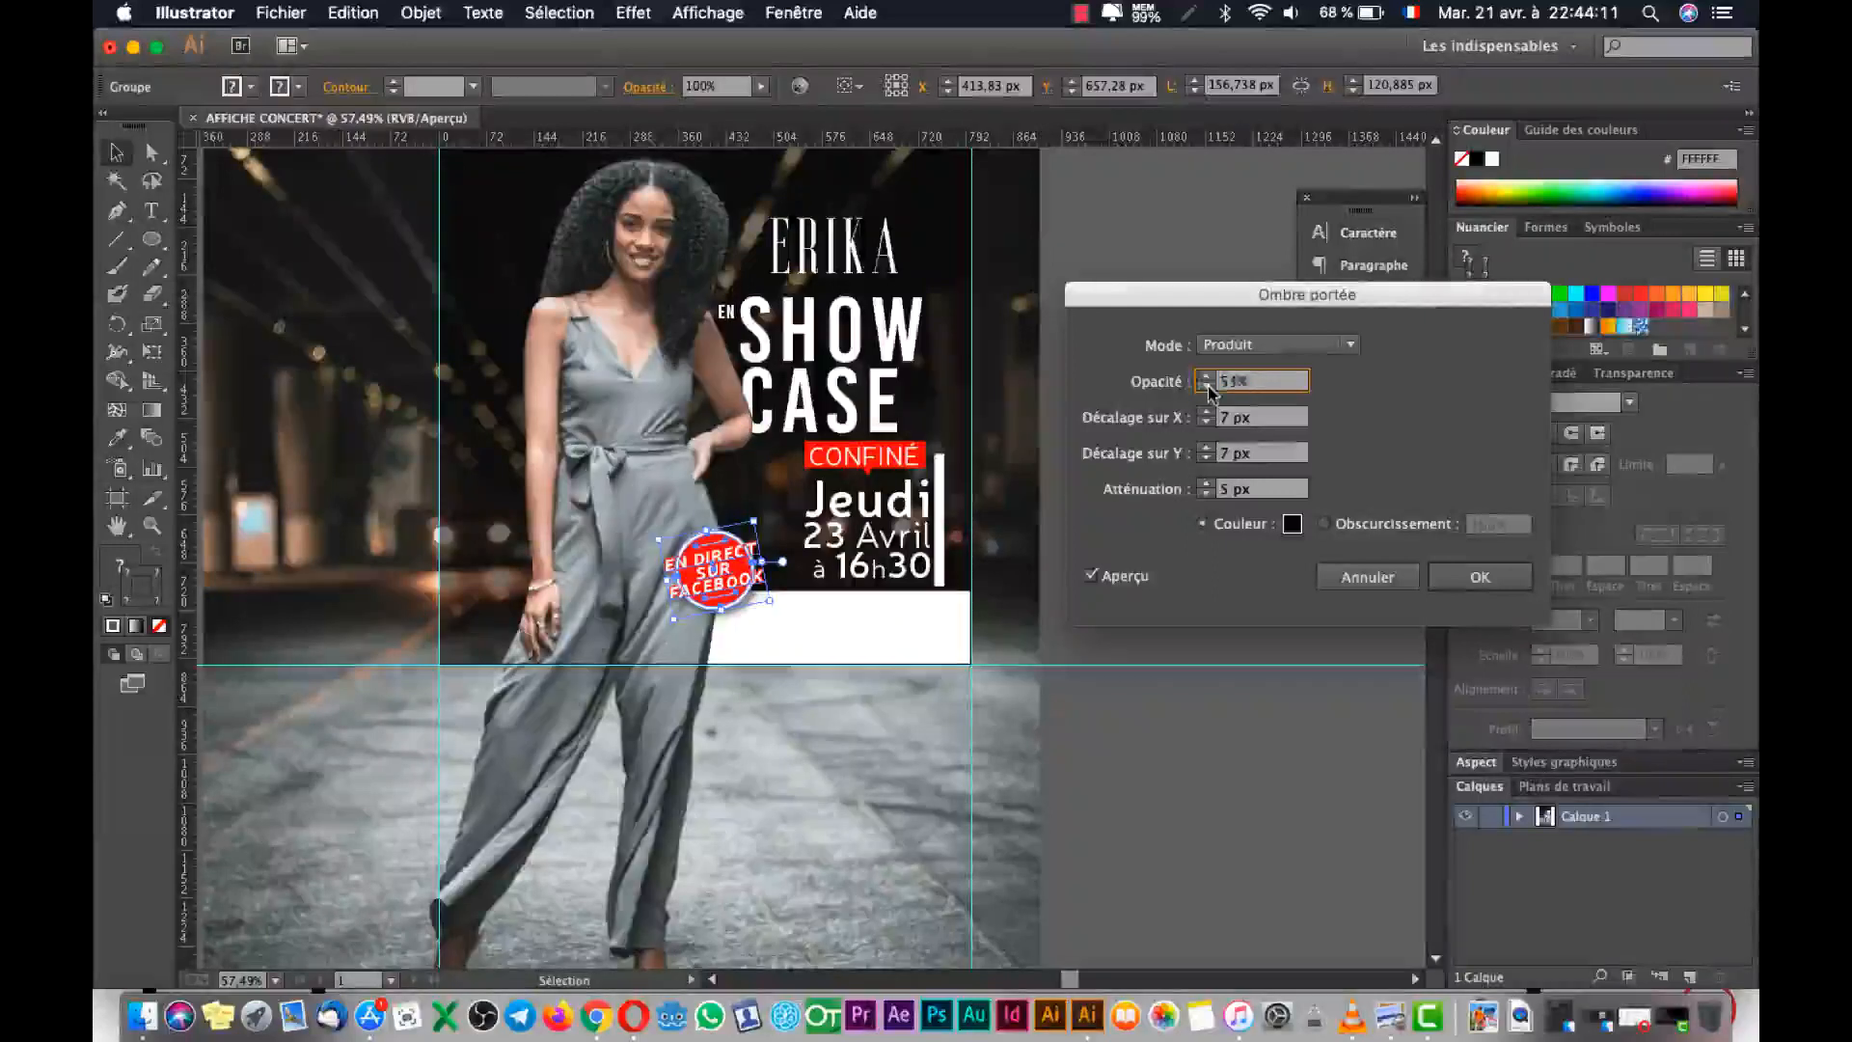
pyautogui.click(1479, 576)
pyautogui.scroll(2, 847, 564)
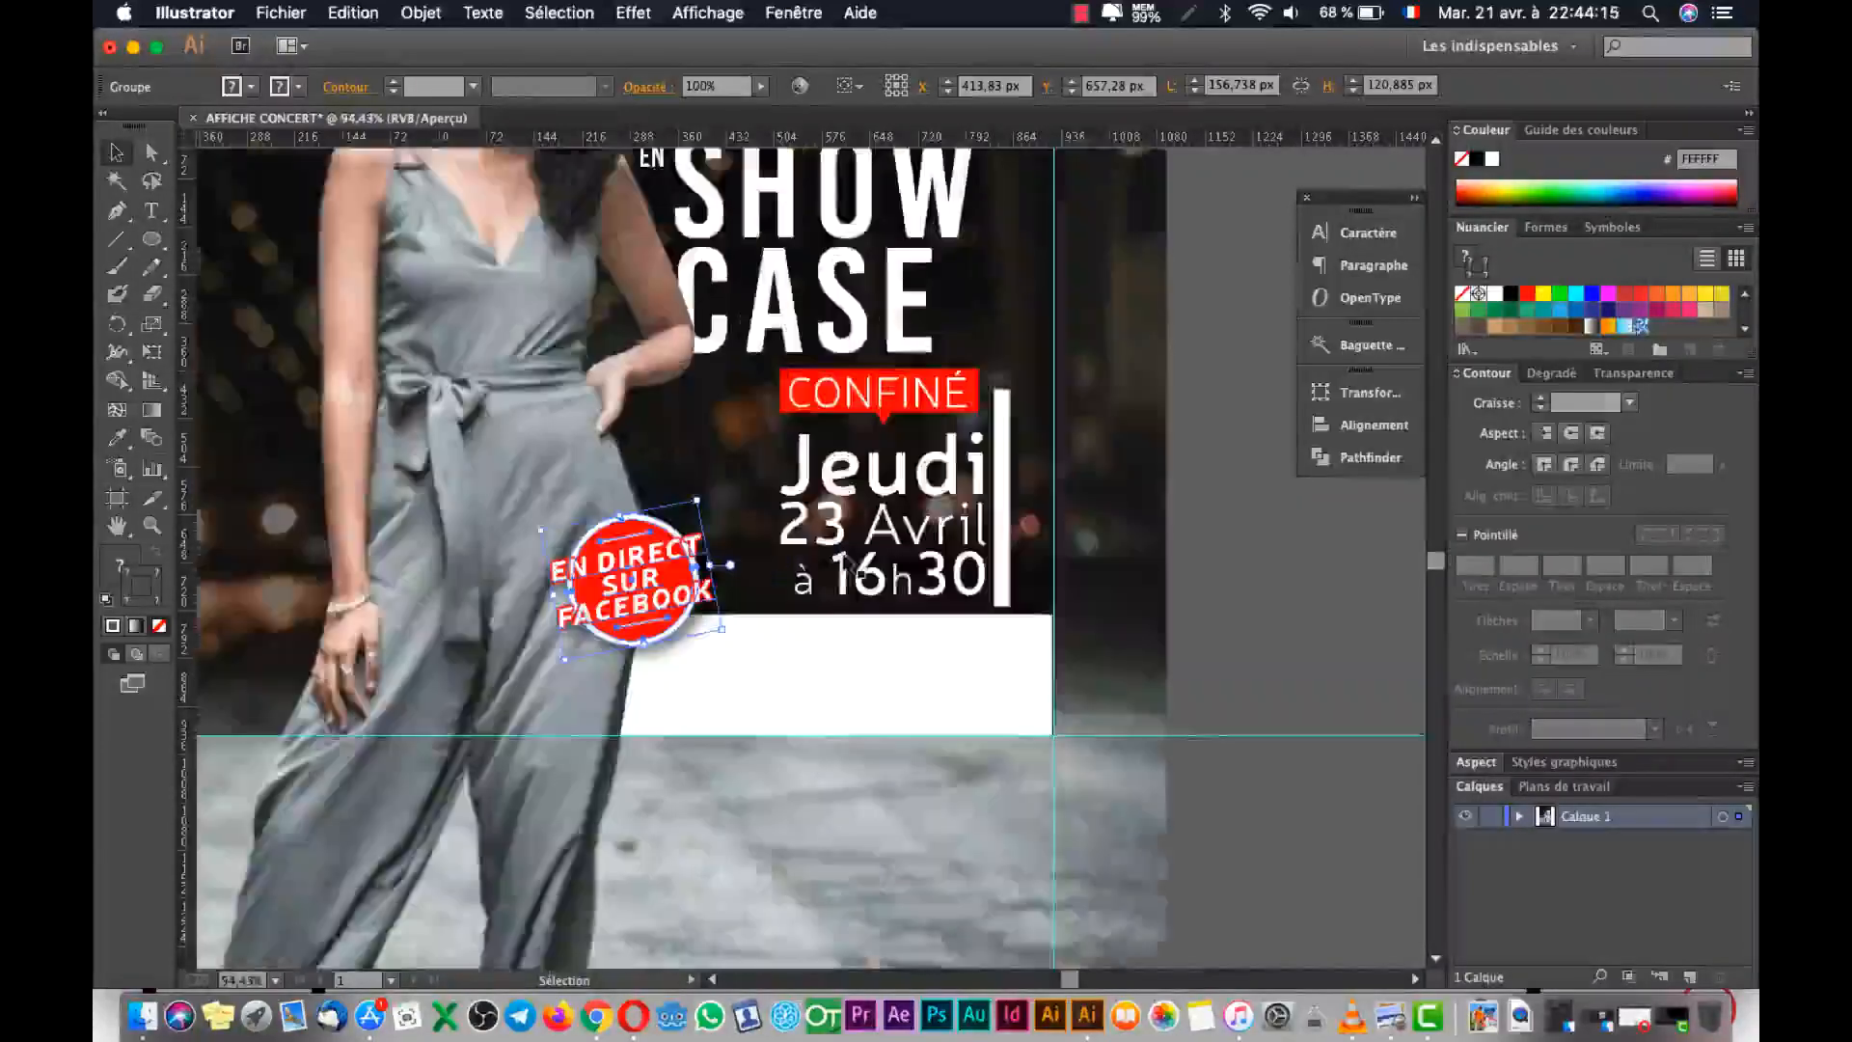
# Check the reference image and add a new point text reading "Au programme" beside the poster.
pyautogui.click(1177, 726)
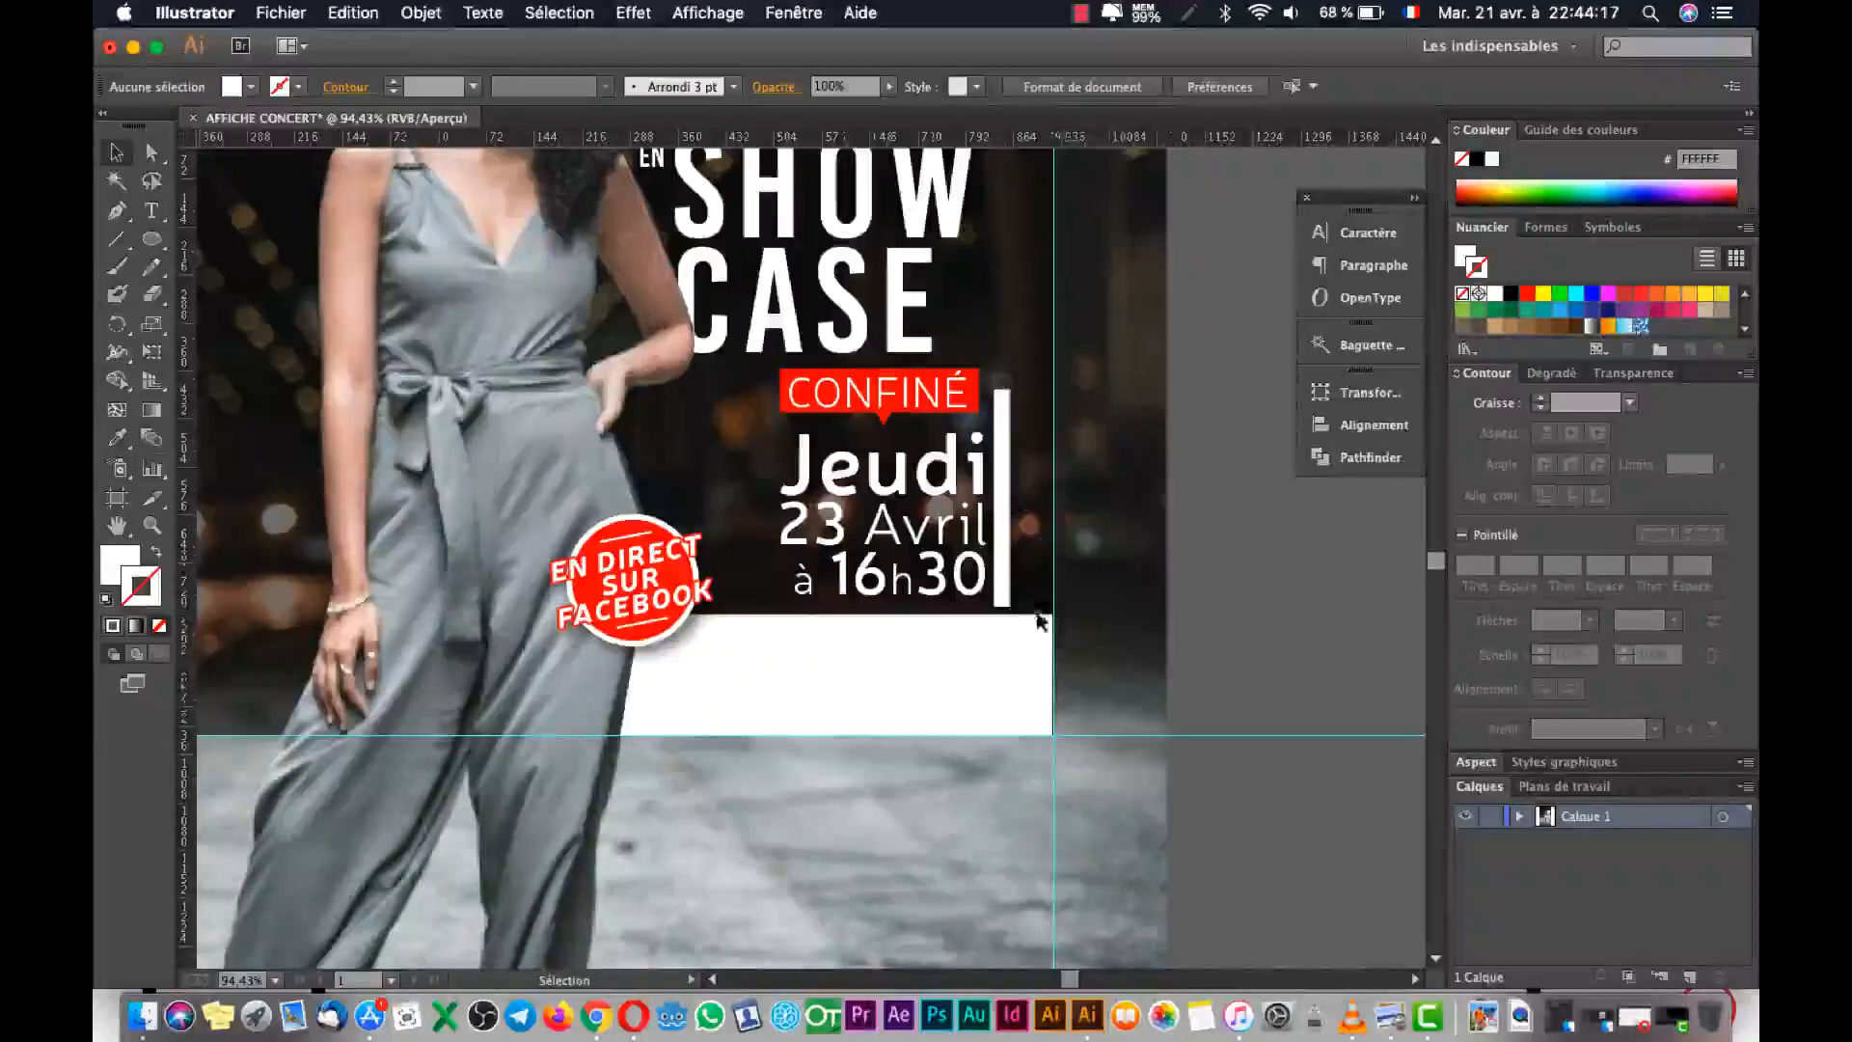
pyautogui.press('super+Tab')
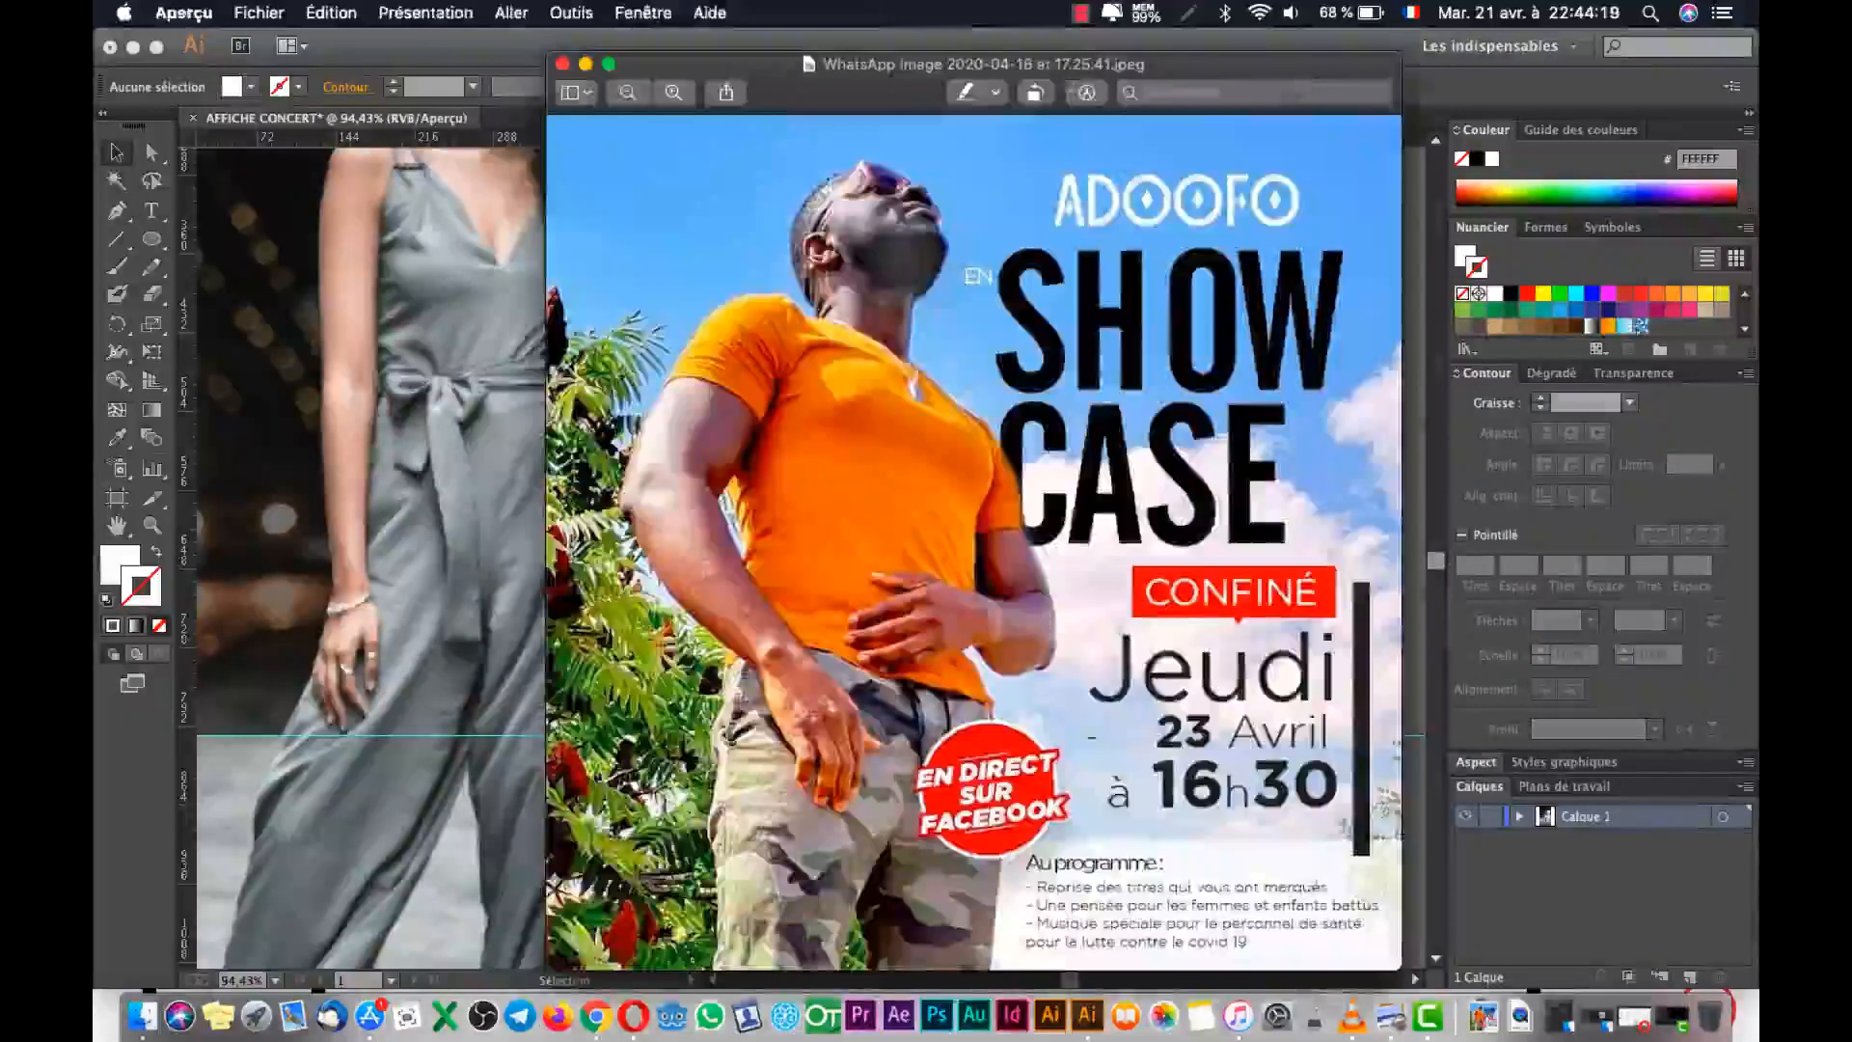
pyautogui.press('super+Tab')
pyautogui.press('t')
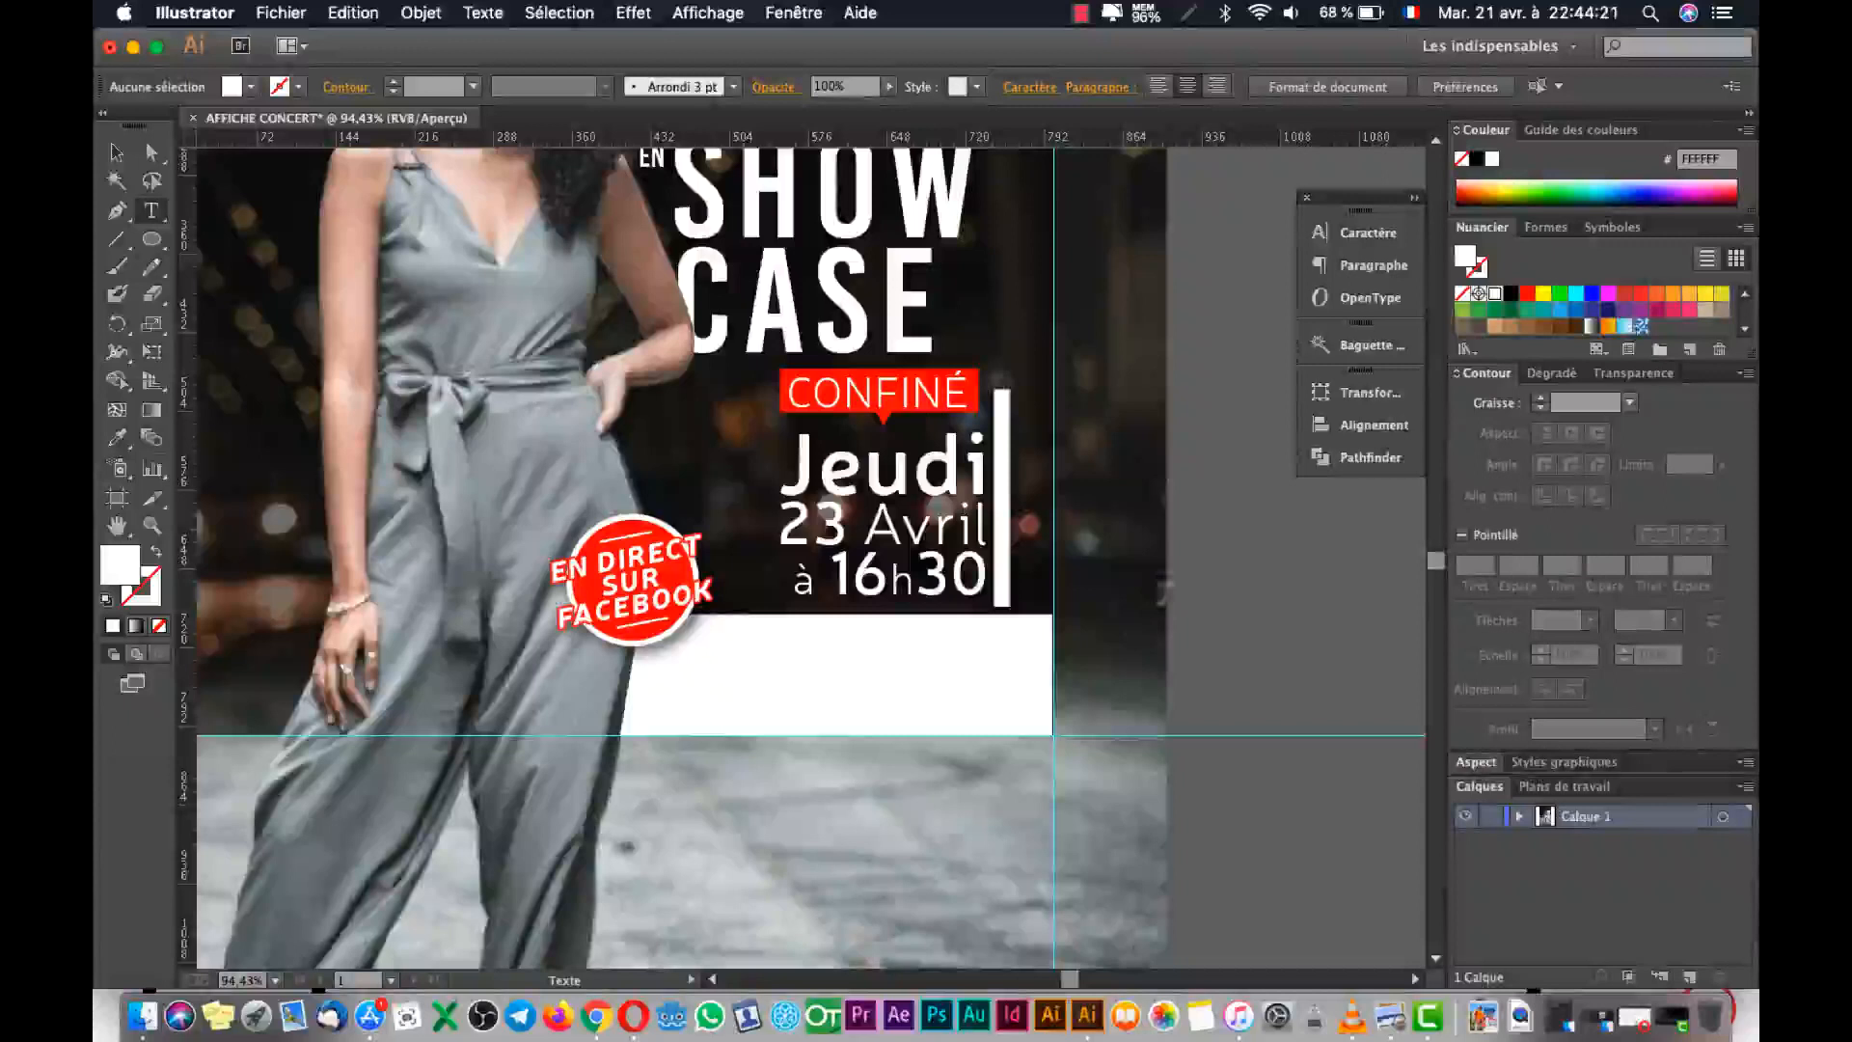
pyautogui.click(1211, 680)
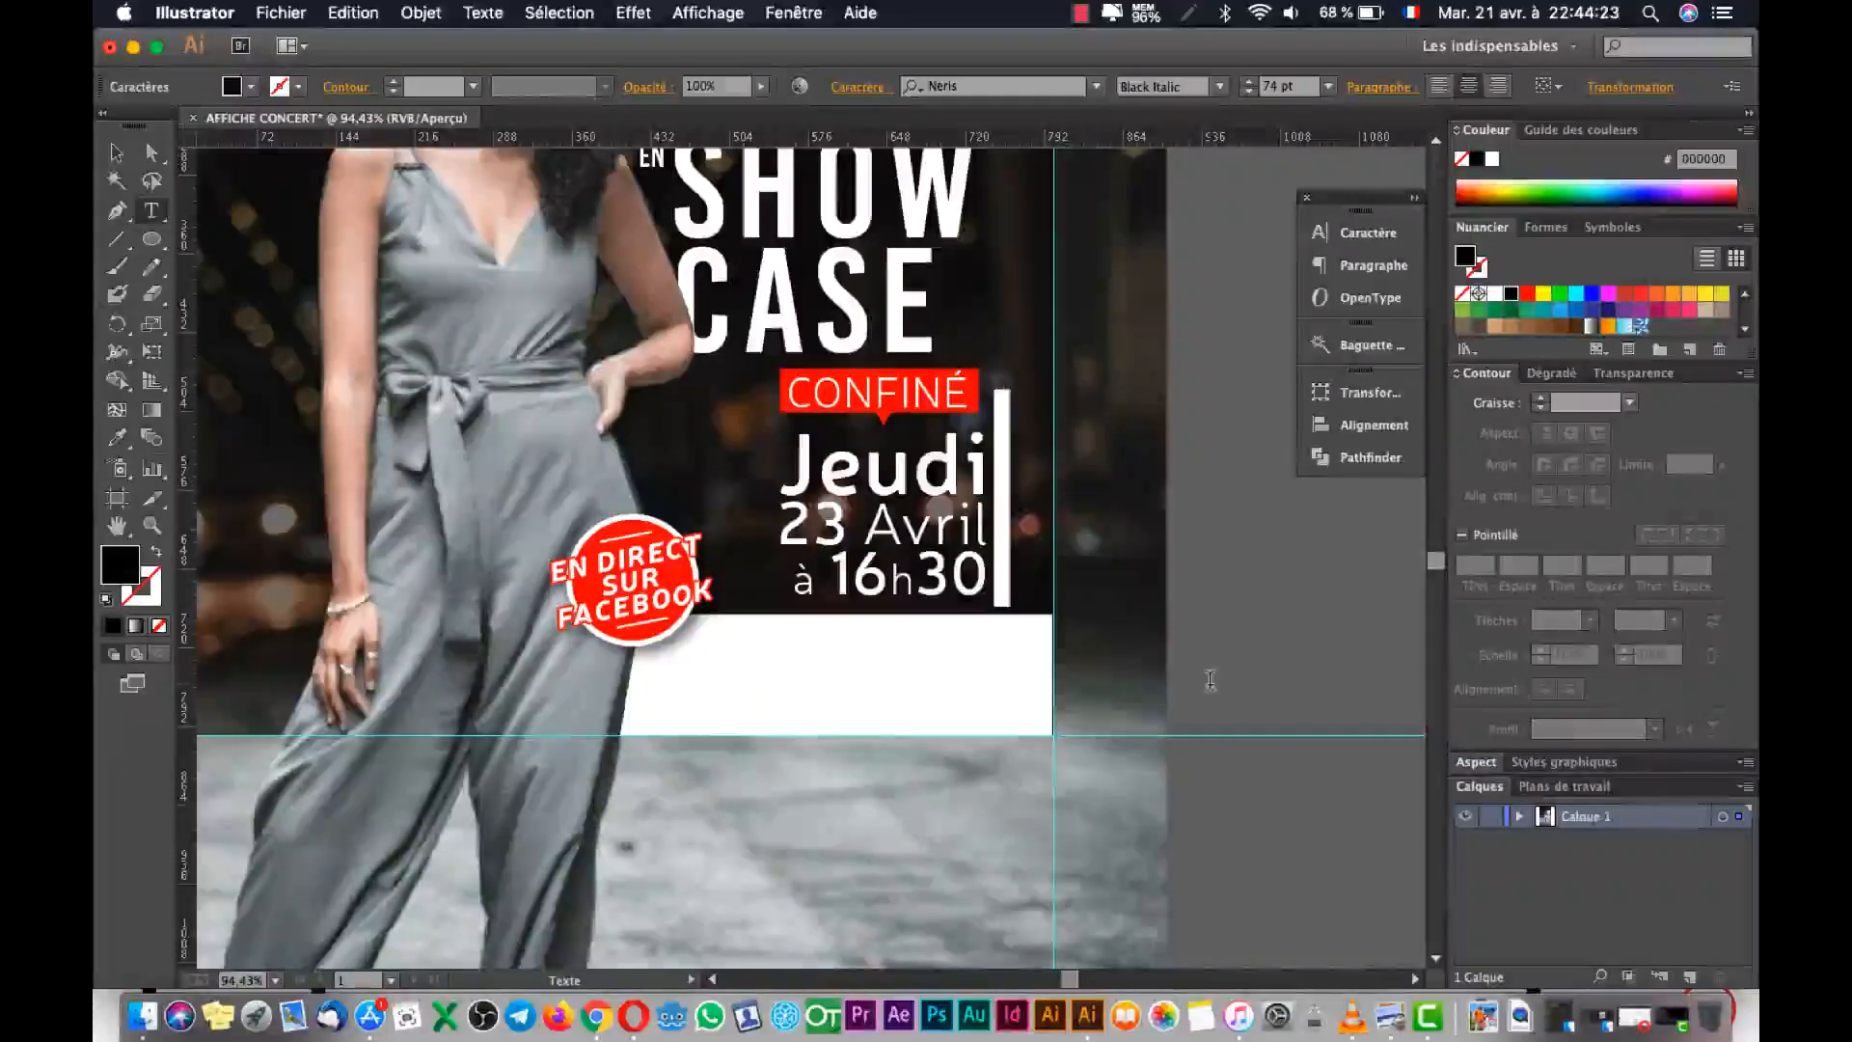
pyautogui.write('A')
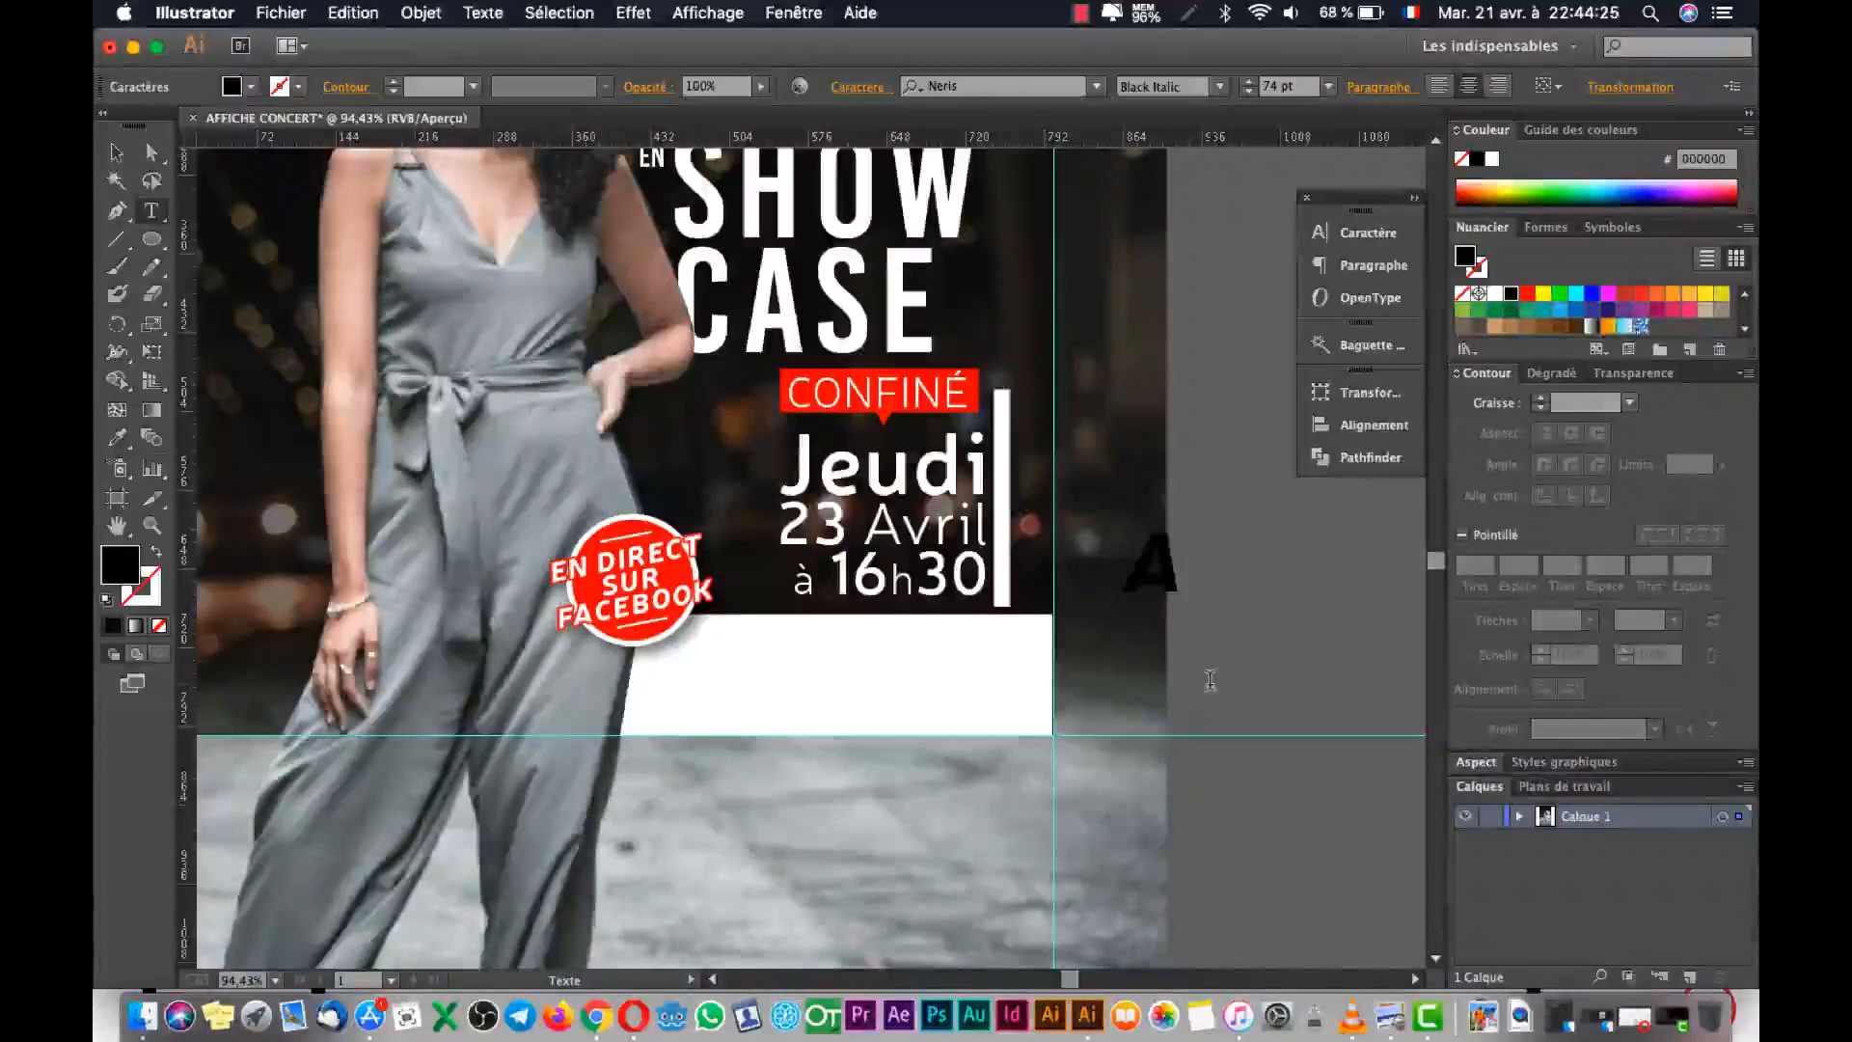
pyautogui.write('u pro')
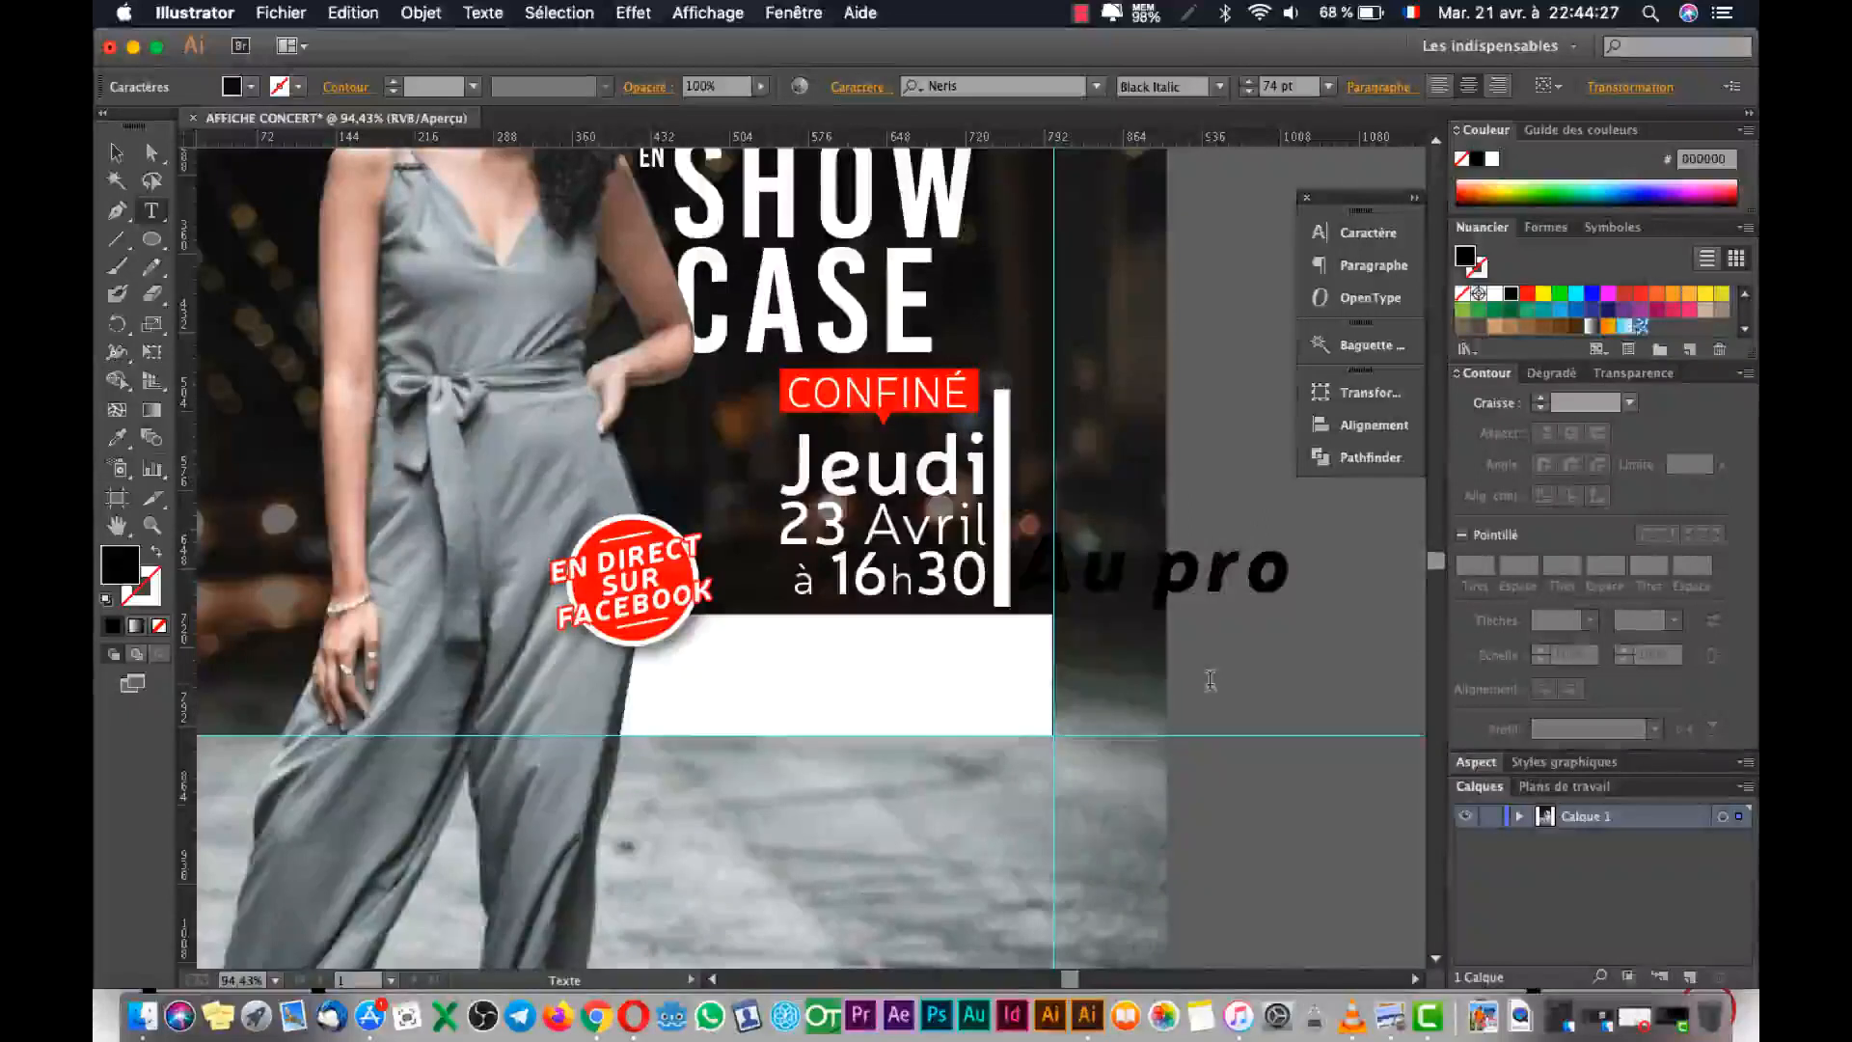
pyautogui.write('gramm')
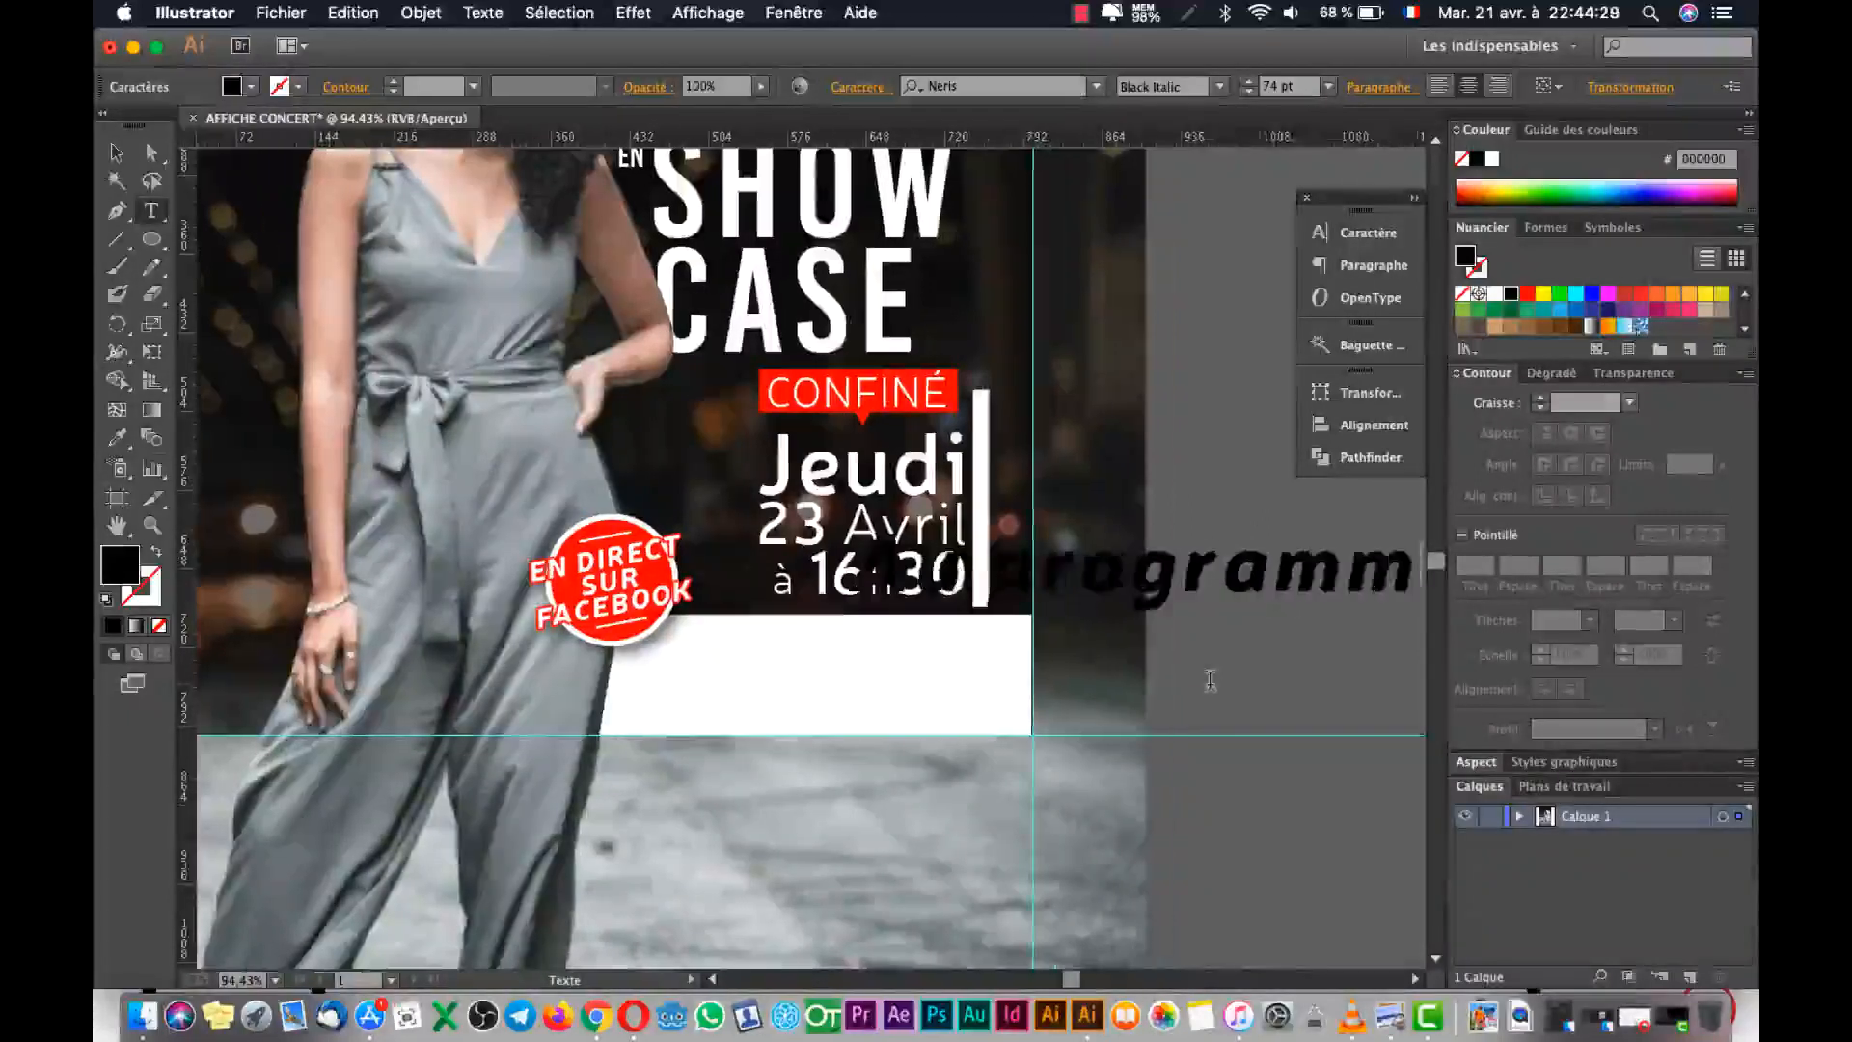
pyautogui.write('e')
pyautogui.press('Escape')
# Set the "Au programme" text to Light style, shrink it to about 20.68 pt and place it in the white box's upper part.
pyautogui.press('super+Tab')
pyautogui.press('super+Tab')
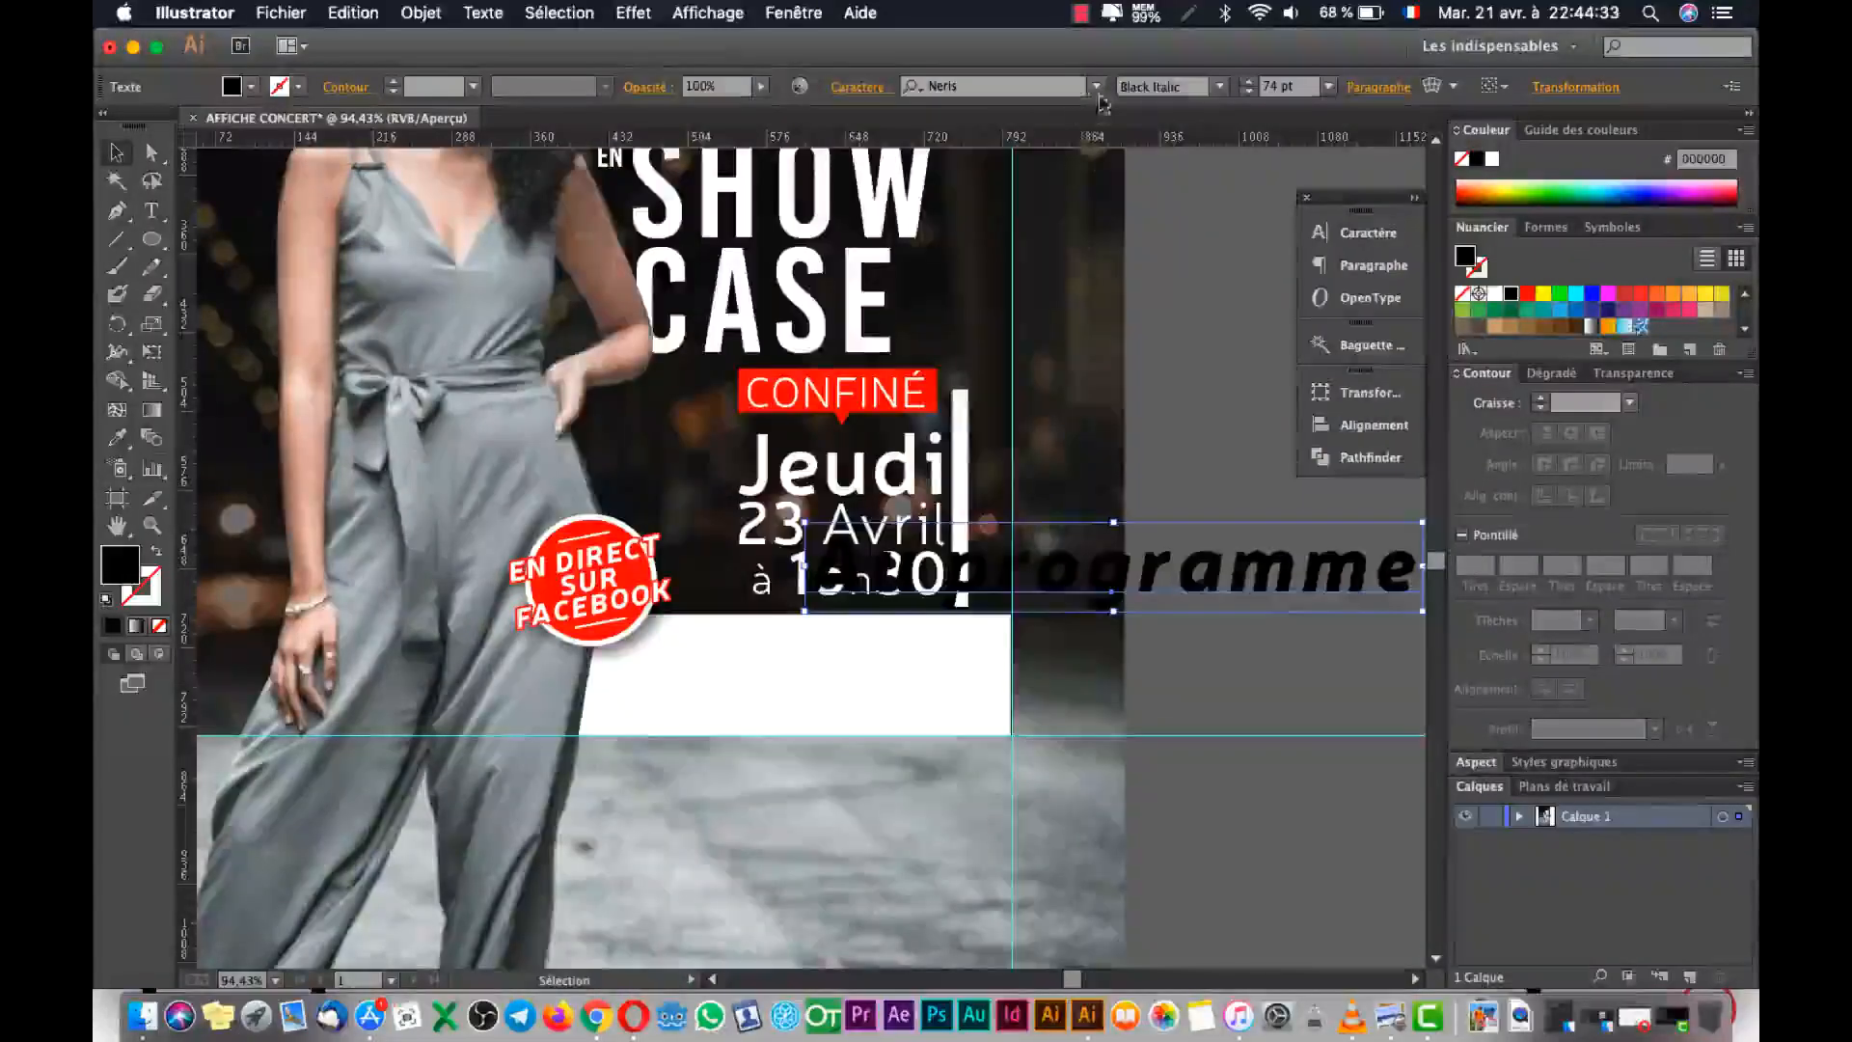
pyautogui.click(1219, 86)
pyautogui.click(1197, 169)
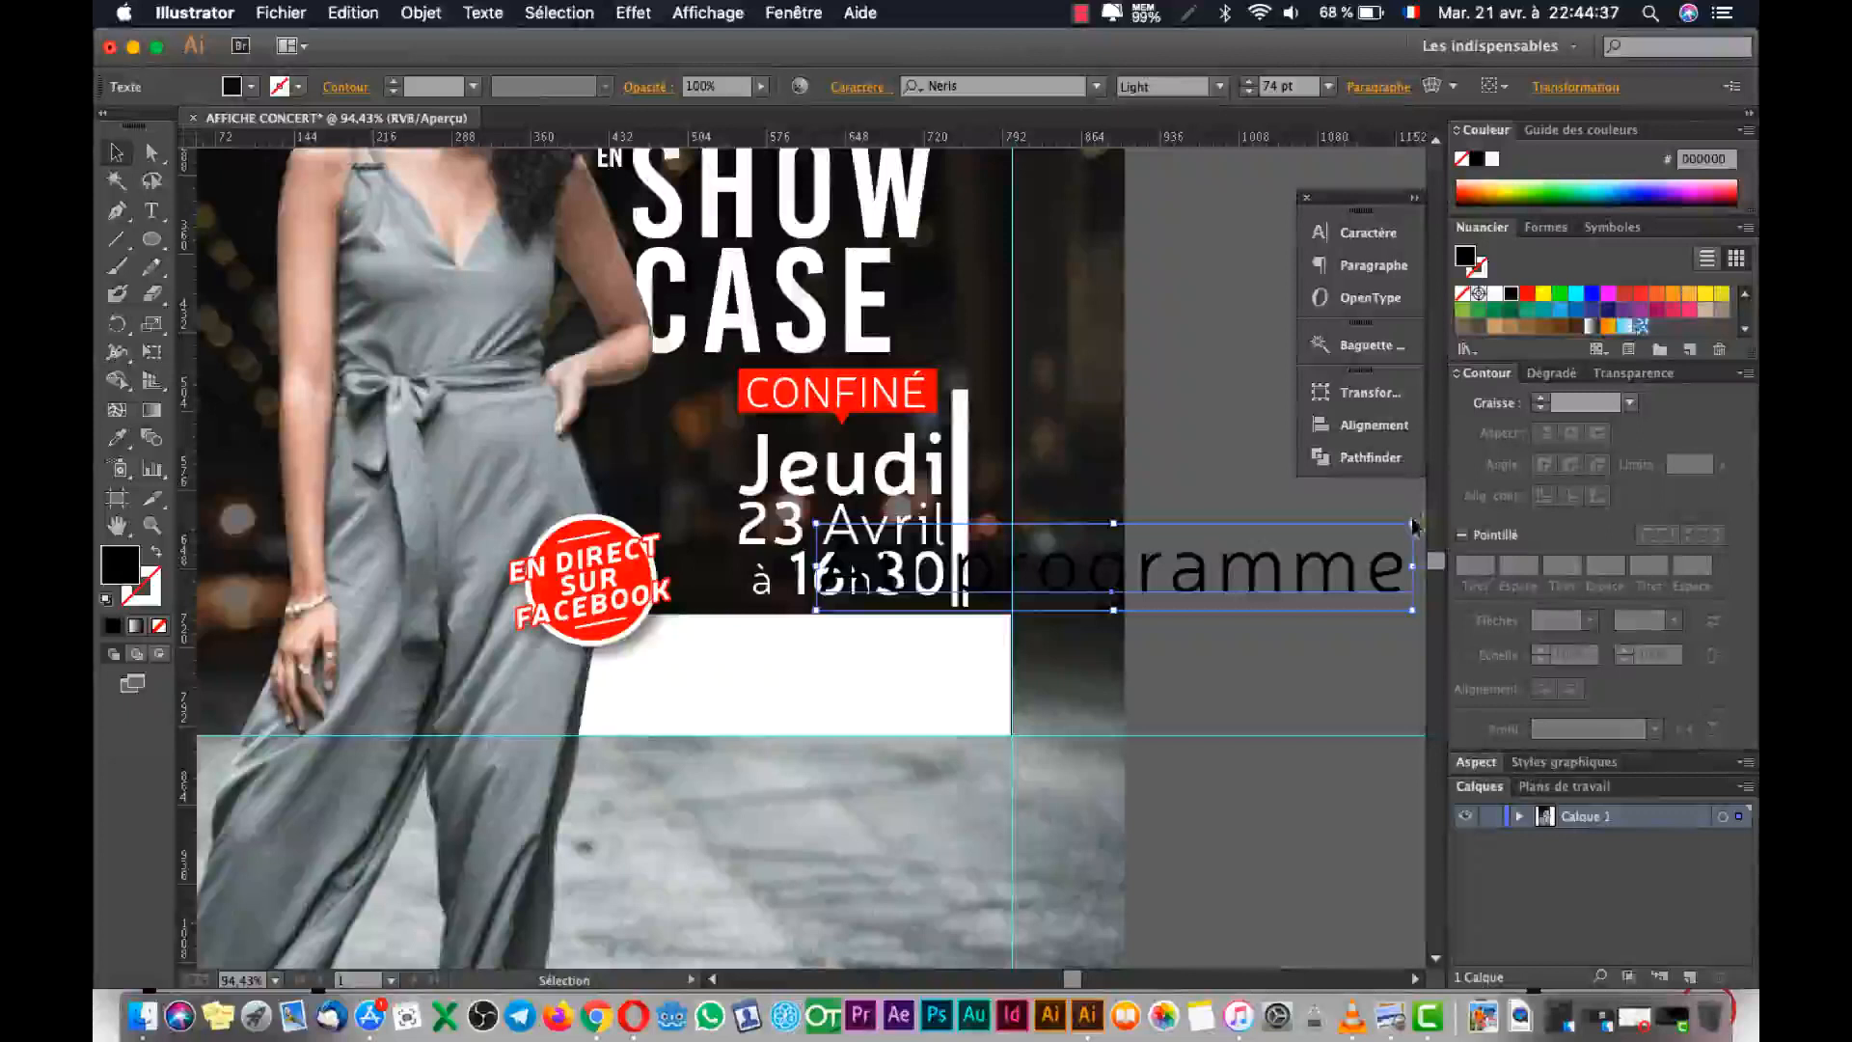
pyautogui.moveTo(1414, 526); pyautogui.dragTo(984, 586)
pyautogui.moveTo(785, 650); pyautogui.dragTo(751, 648)
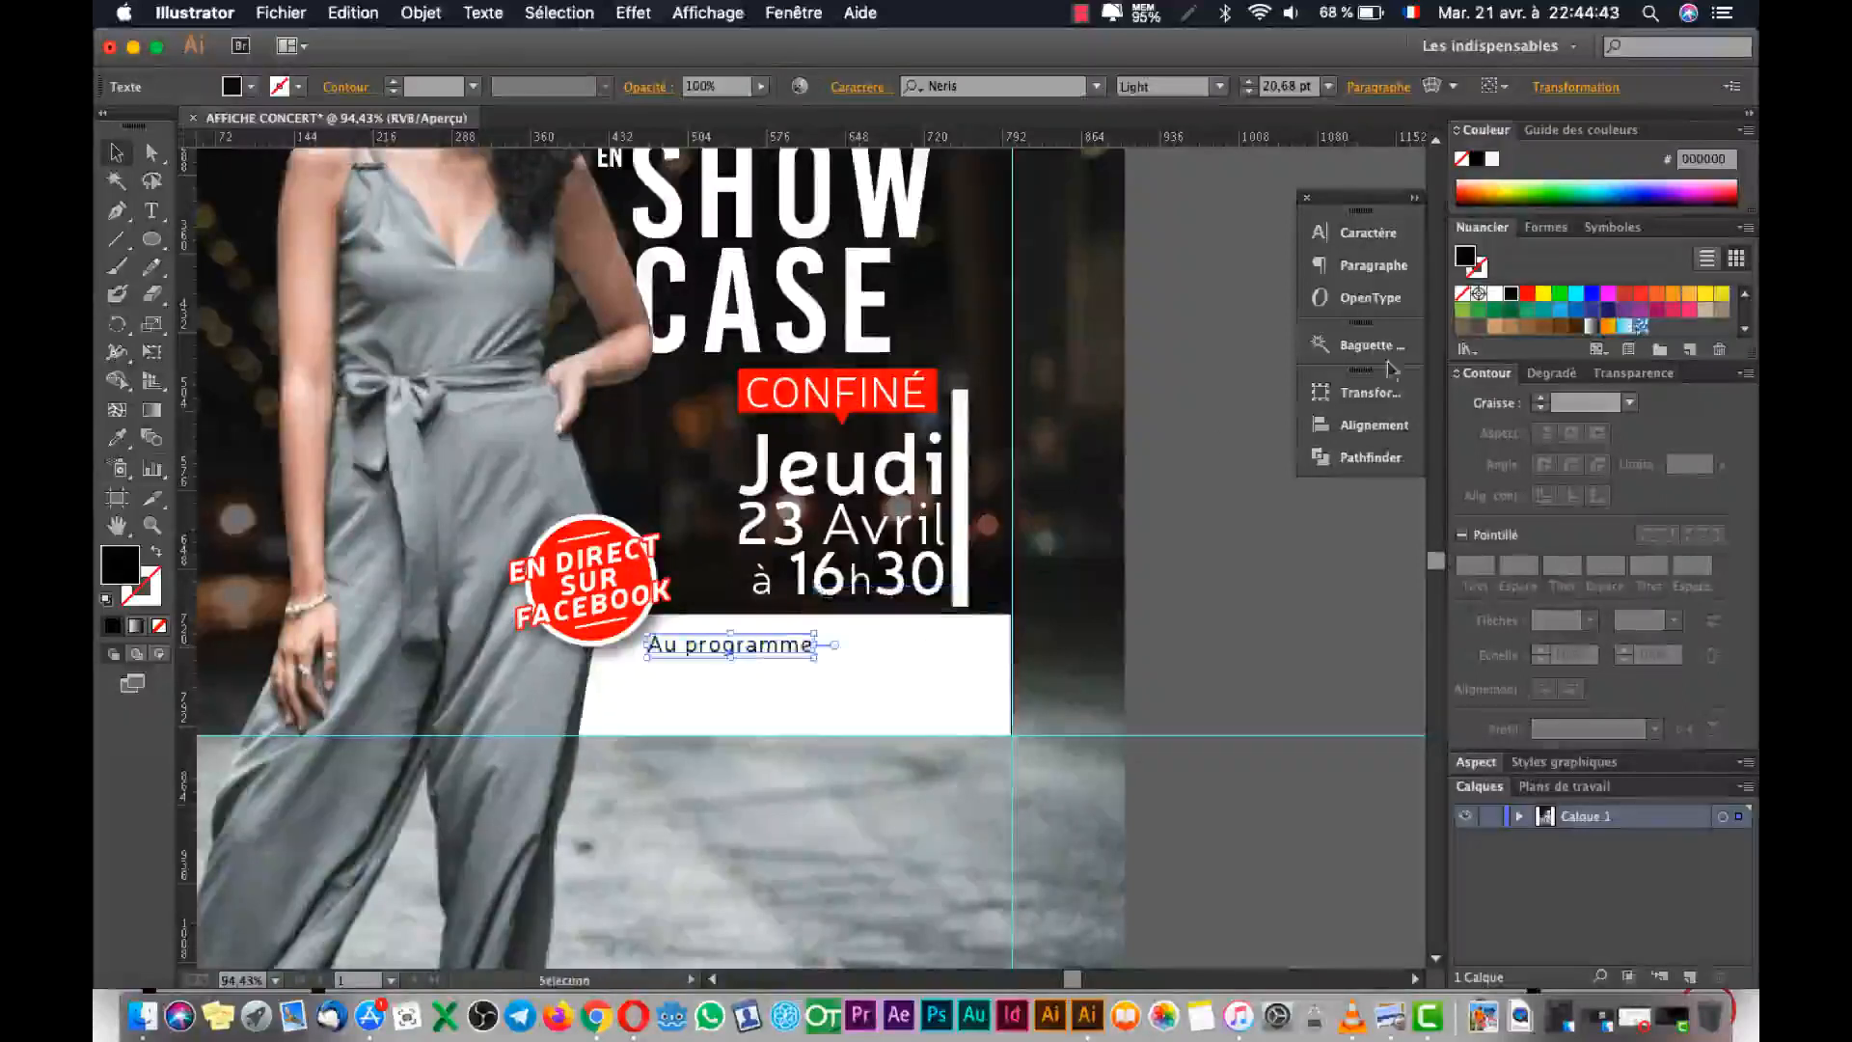
# Turn the "Au programme" heading into all caps and reduce its font size to 16 pt.
pyautogui.click(1368, 232)
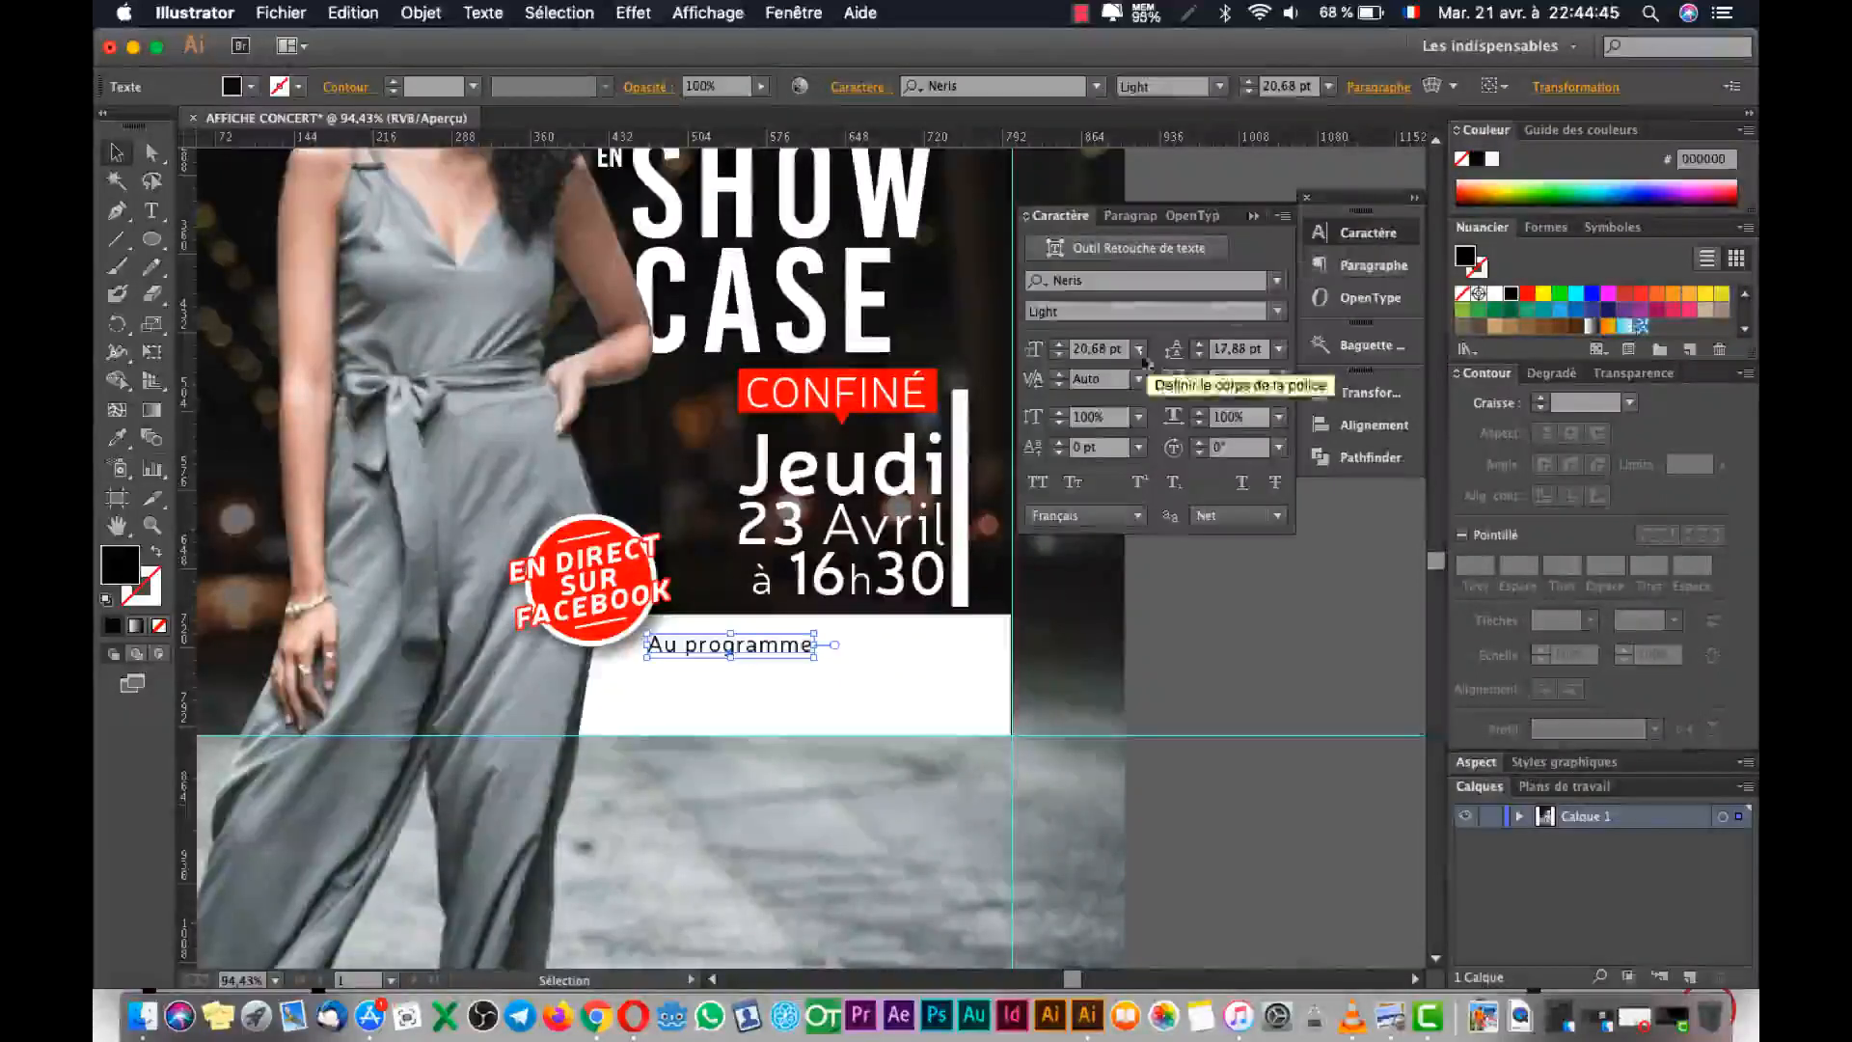
pyautogui.click(1036, 482)
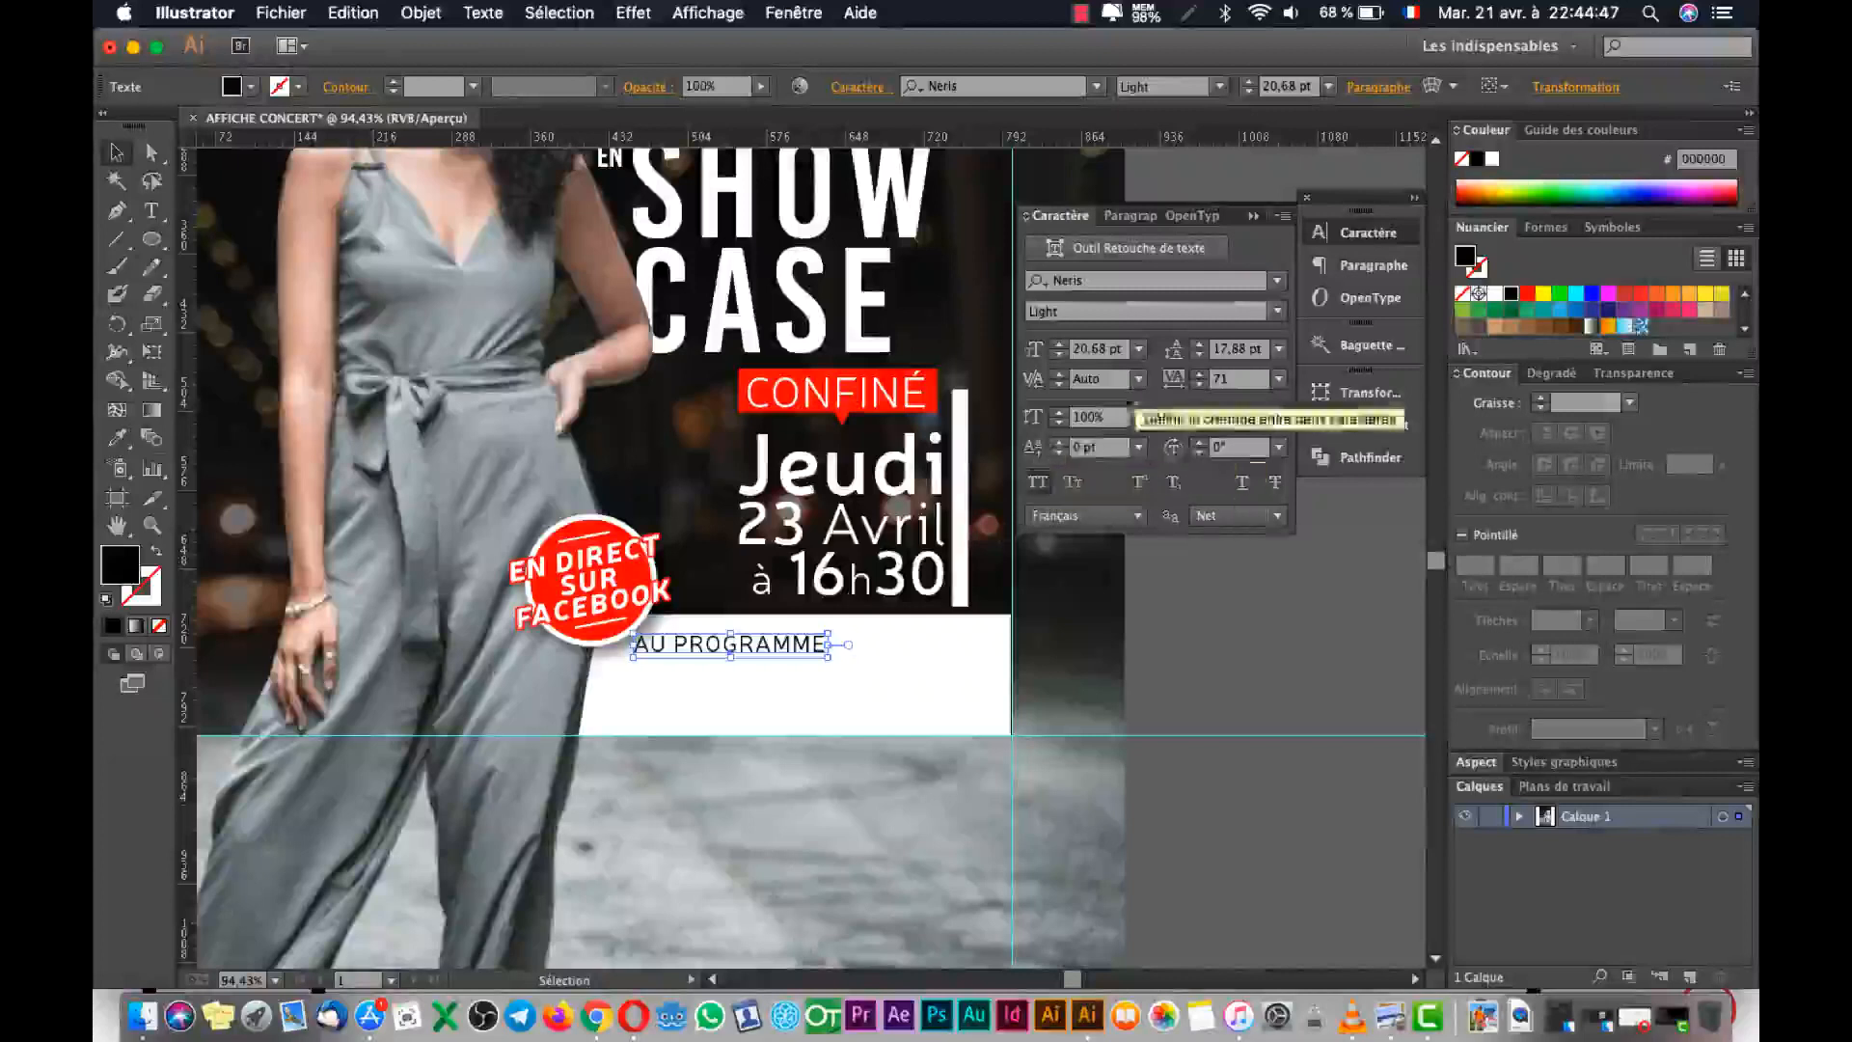
pyautogui.click(1060, 354)
pyautogui.click(1060, 354)
pyautogui.click(1060, 354)
pyautogui.click(1060, 354)
pyautogui.click(1060, 354)
# Compare the heading with the reference image and underline it.
pyautogui.press('super+Tab')
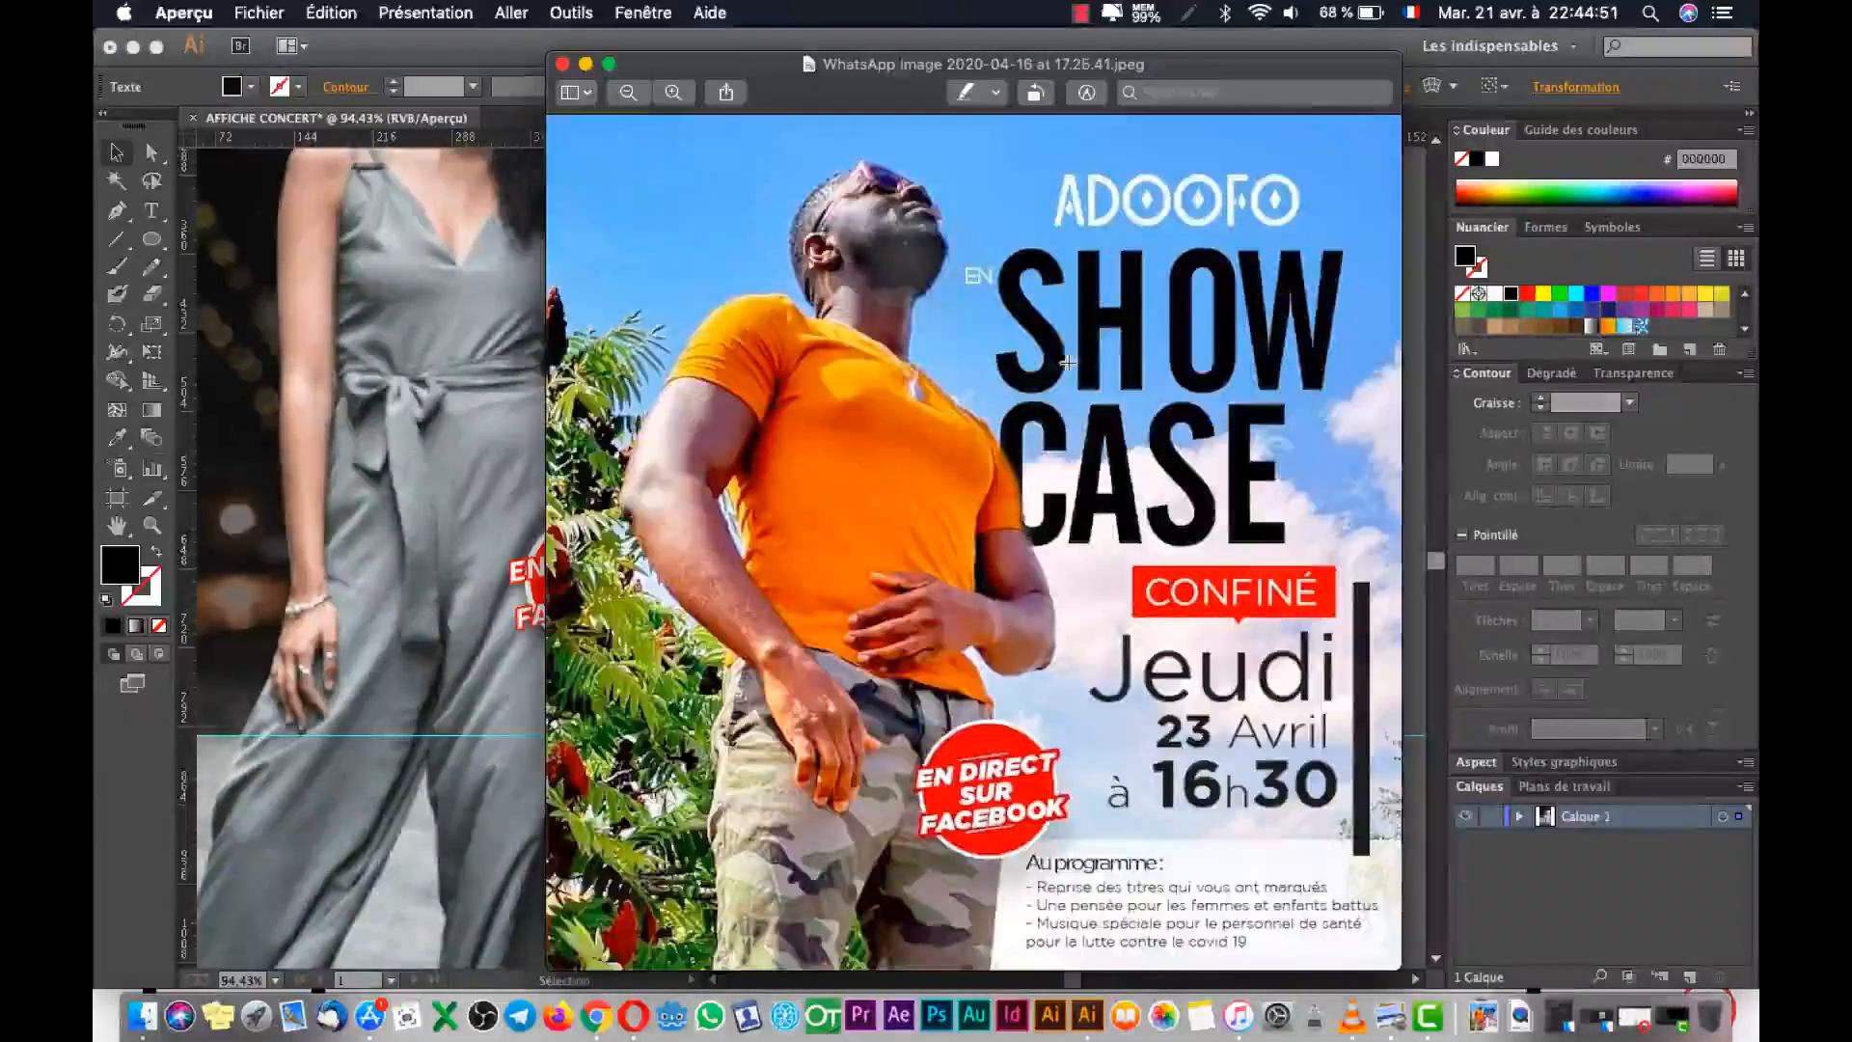
pyautogui.press('super+Tab')
pyautogui.click(1262, 671)
pyautogui.moveTo(1028, 629); pyautogui.dragTo(1087, 626)
pyautogui.click(839, 646)
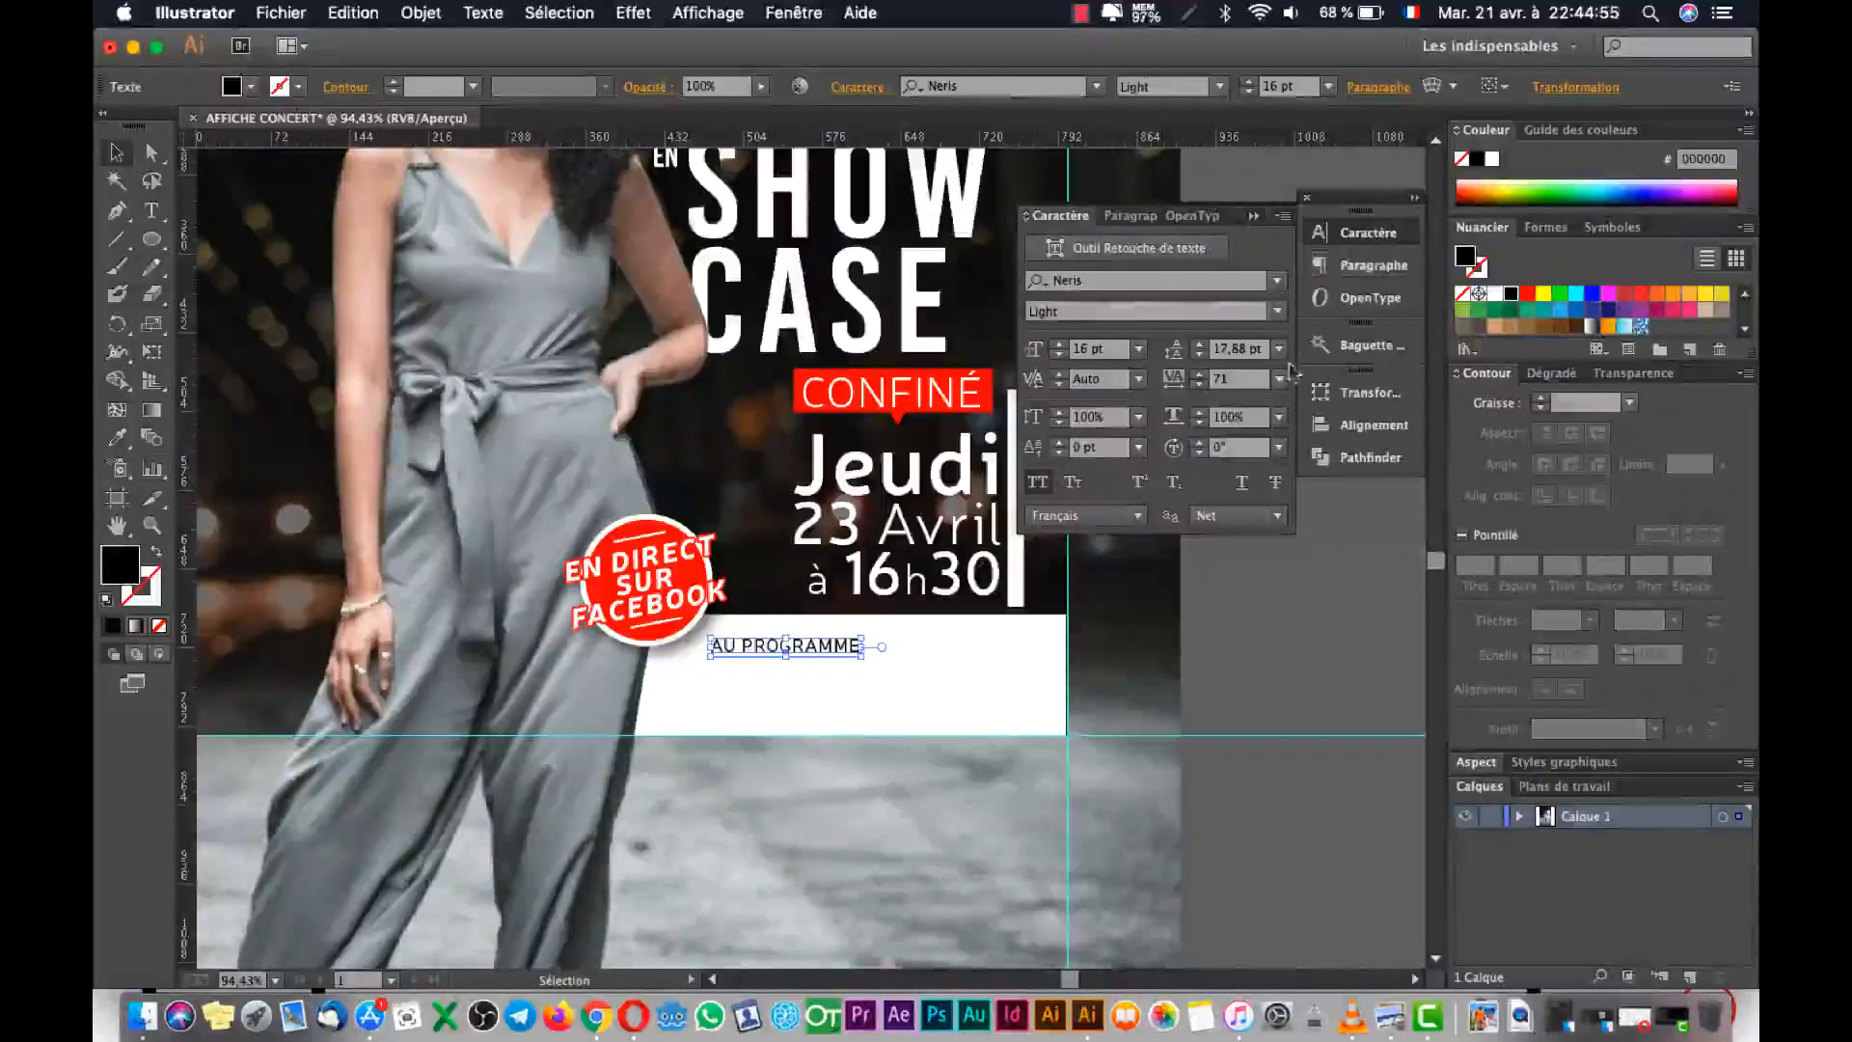
pyautogui.click(909, 649)
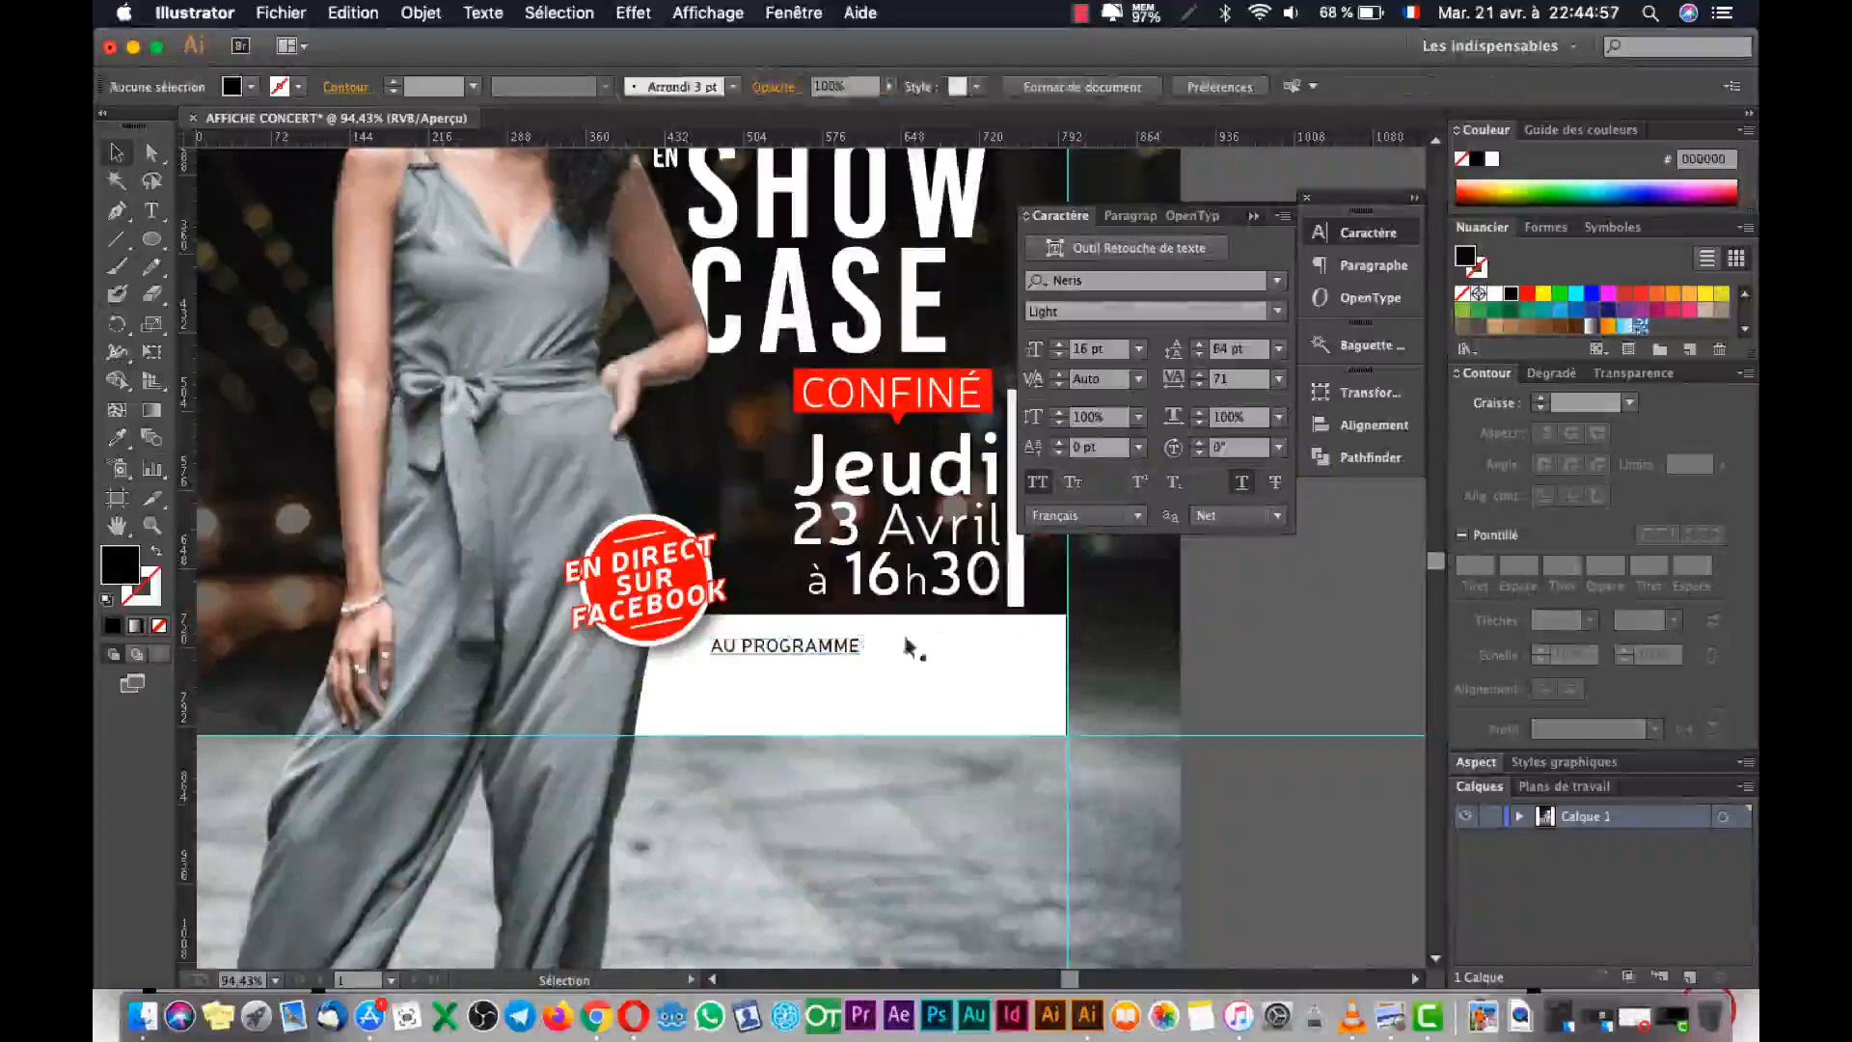
# Add a space and a colon at the end of the "AU PROGRAMME" heading.
pyautogui.doubleClick(858, 644)
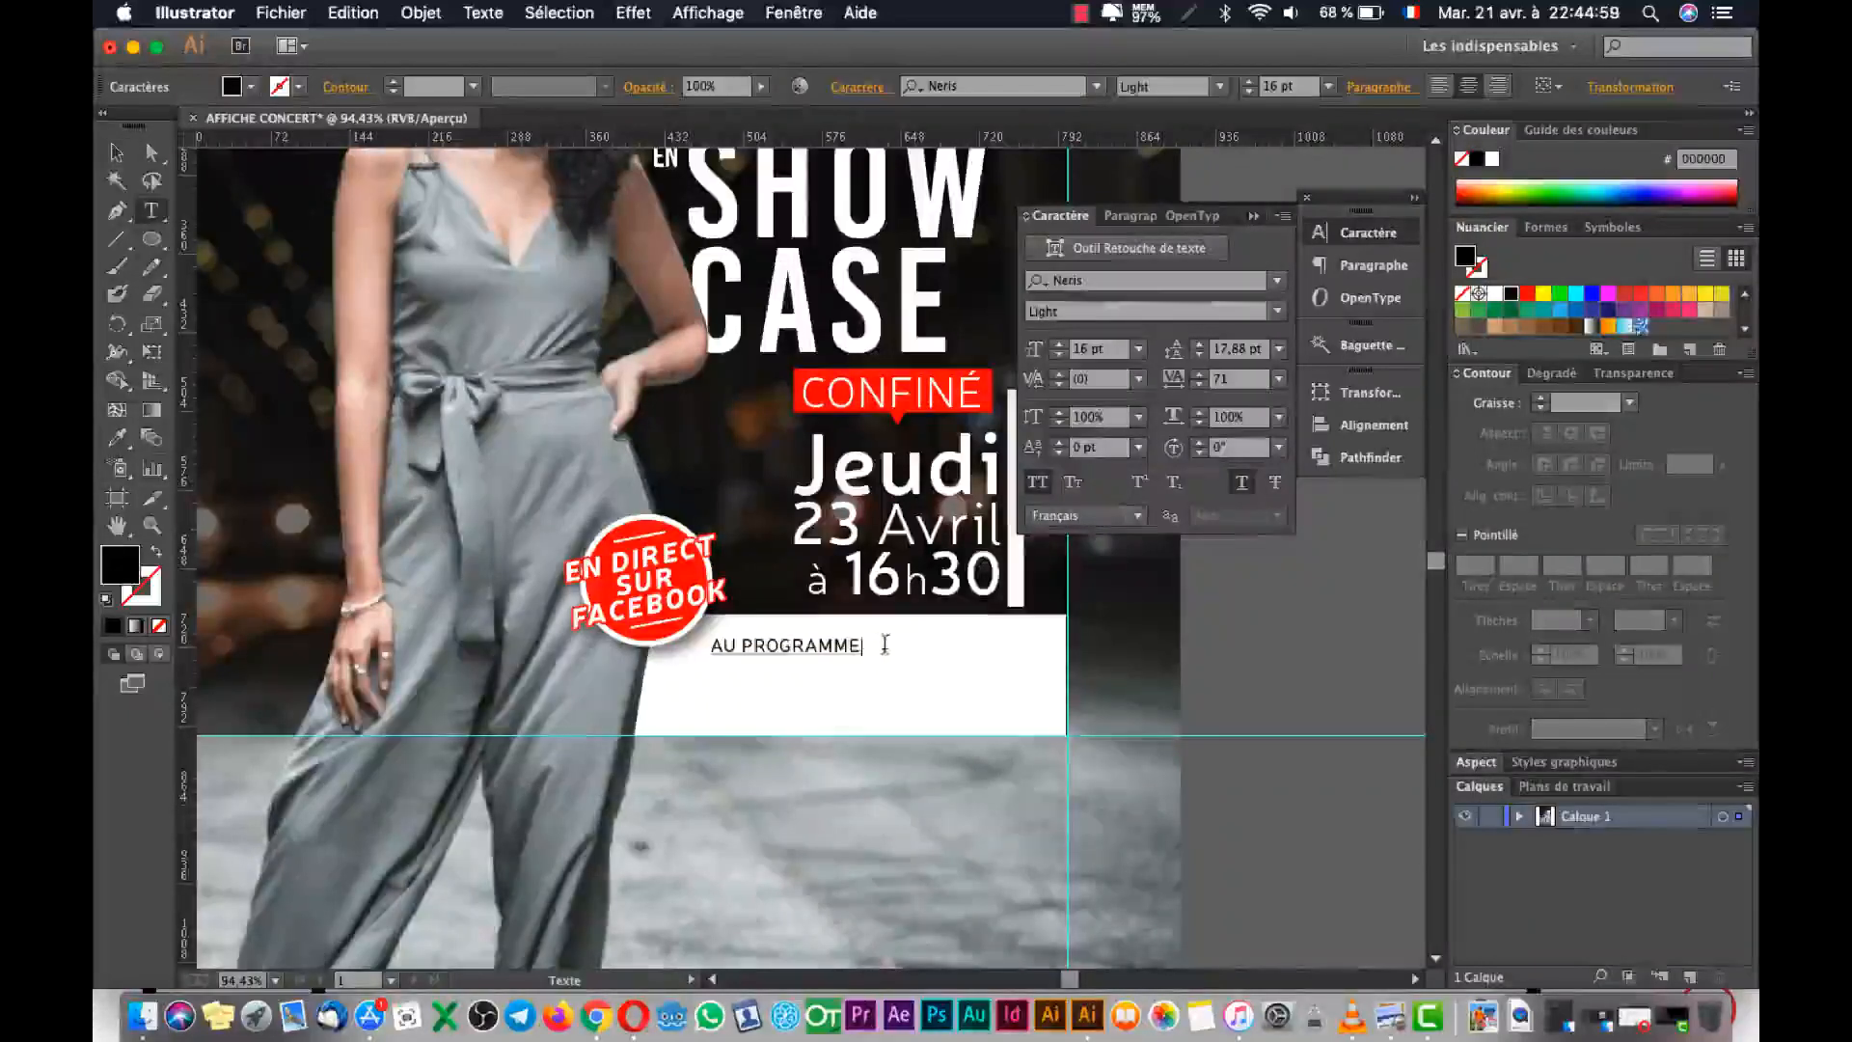
pyautogui.write(':')
pyautogui.press('Escape')
pyautogui.click(1160, 693)
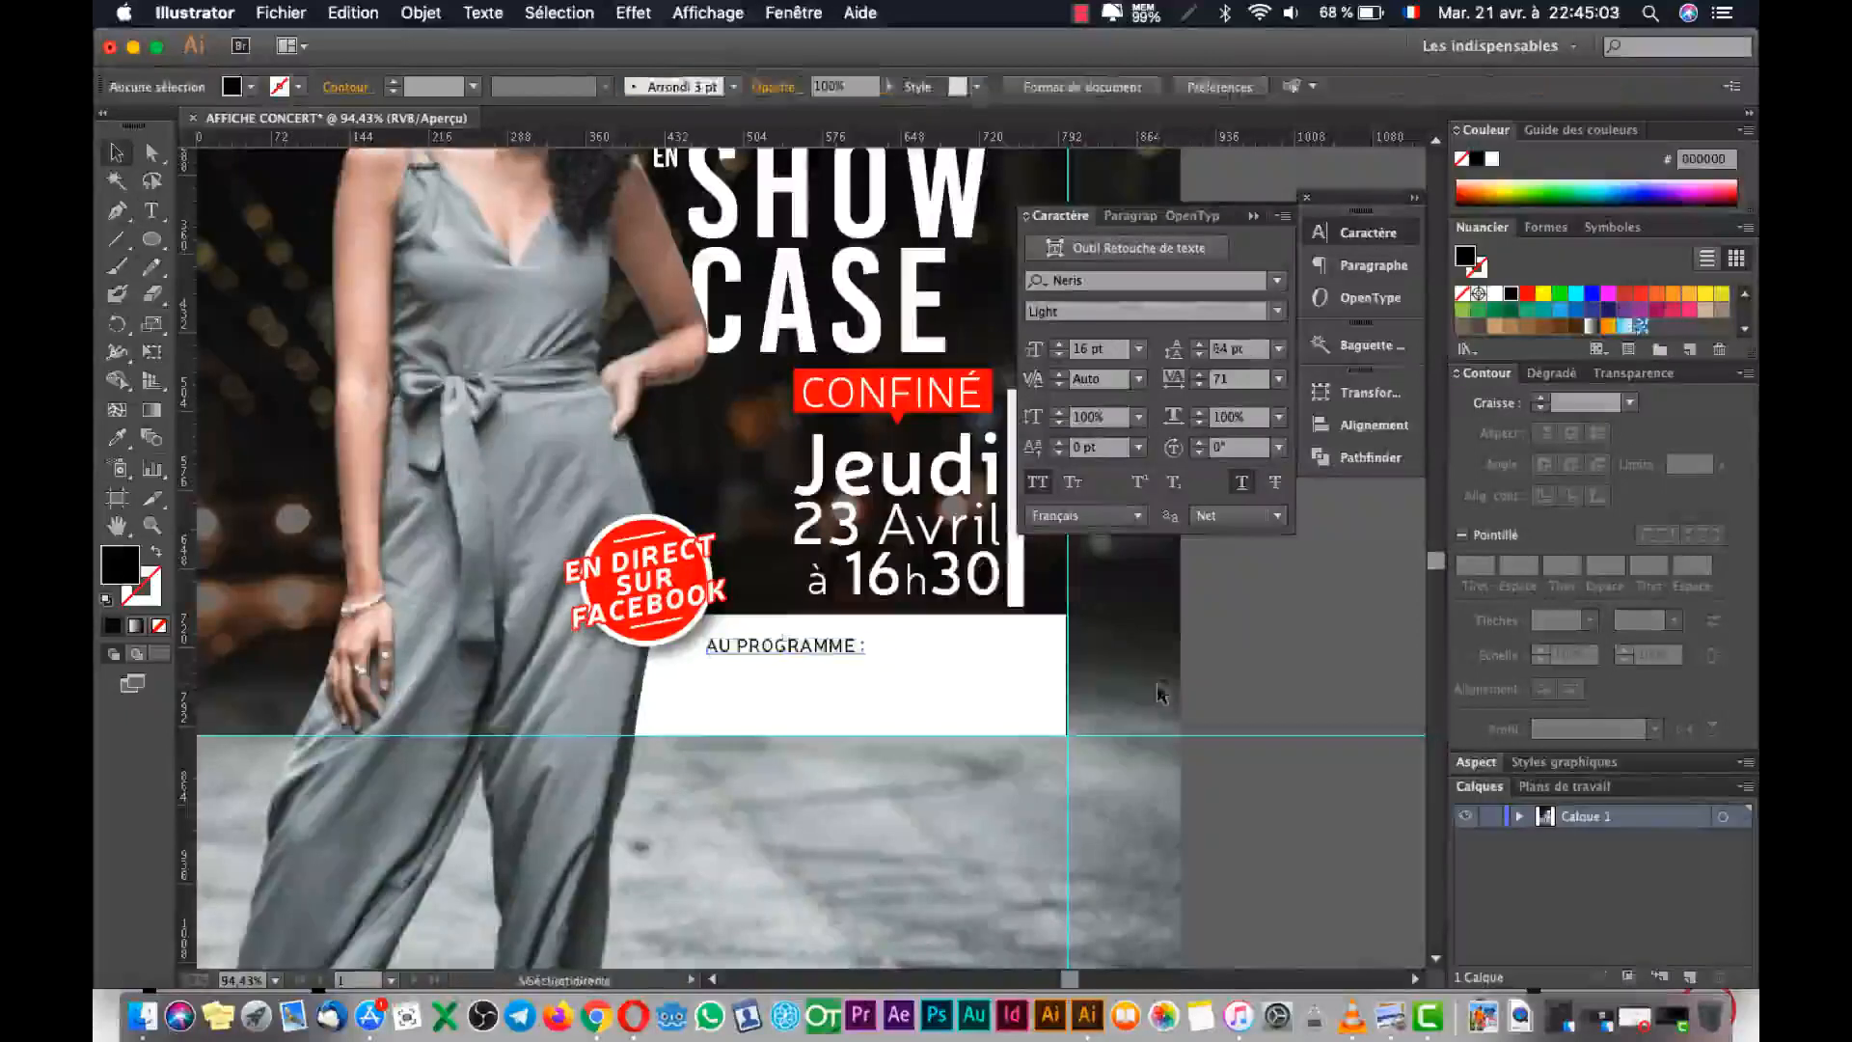
# Check the reference image, switch to Chrome, search for "faux texte" in a new tab and open faux-texte.com.
pyautogui.press('super+Tab')
pyautogui.press('super+Tab')
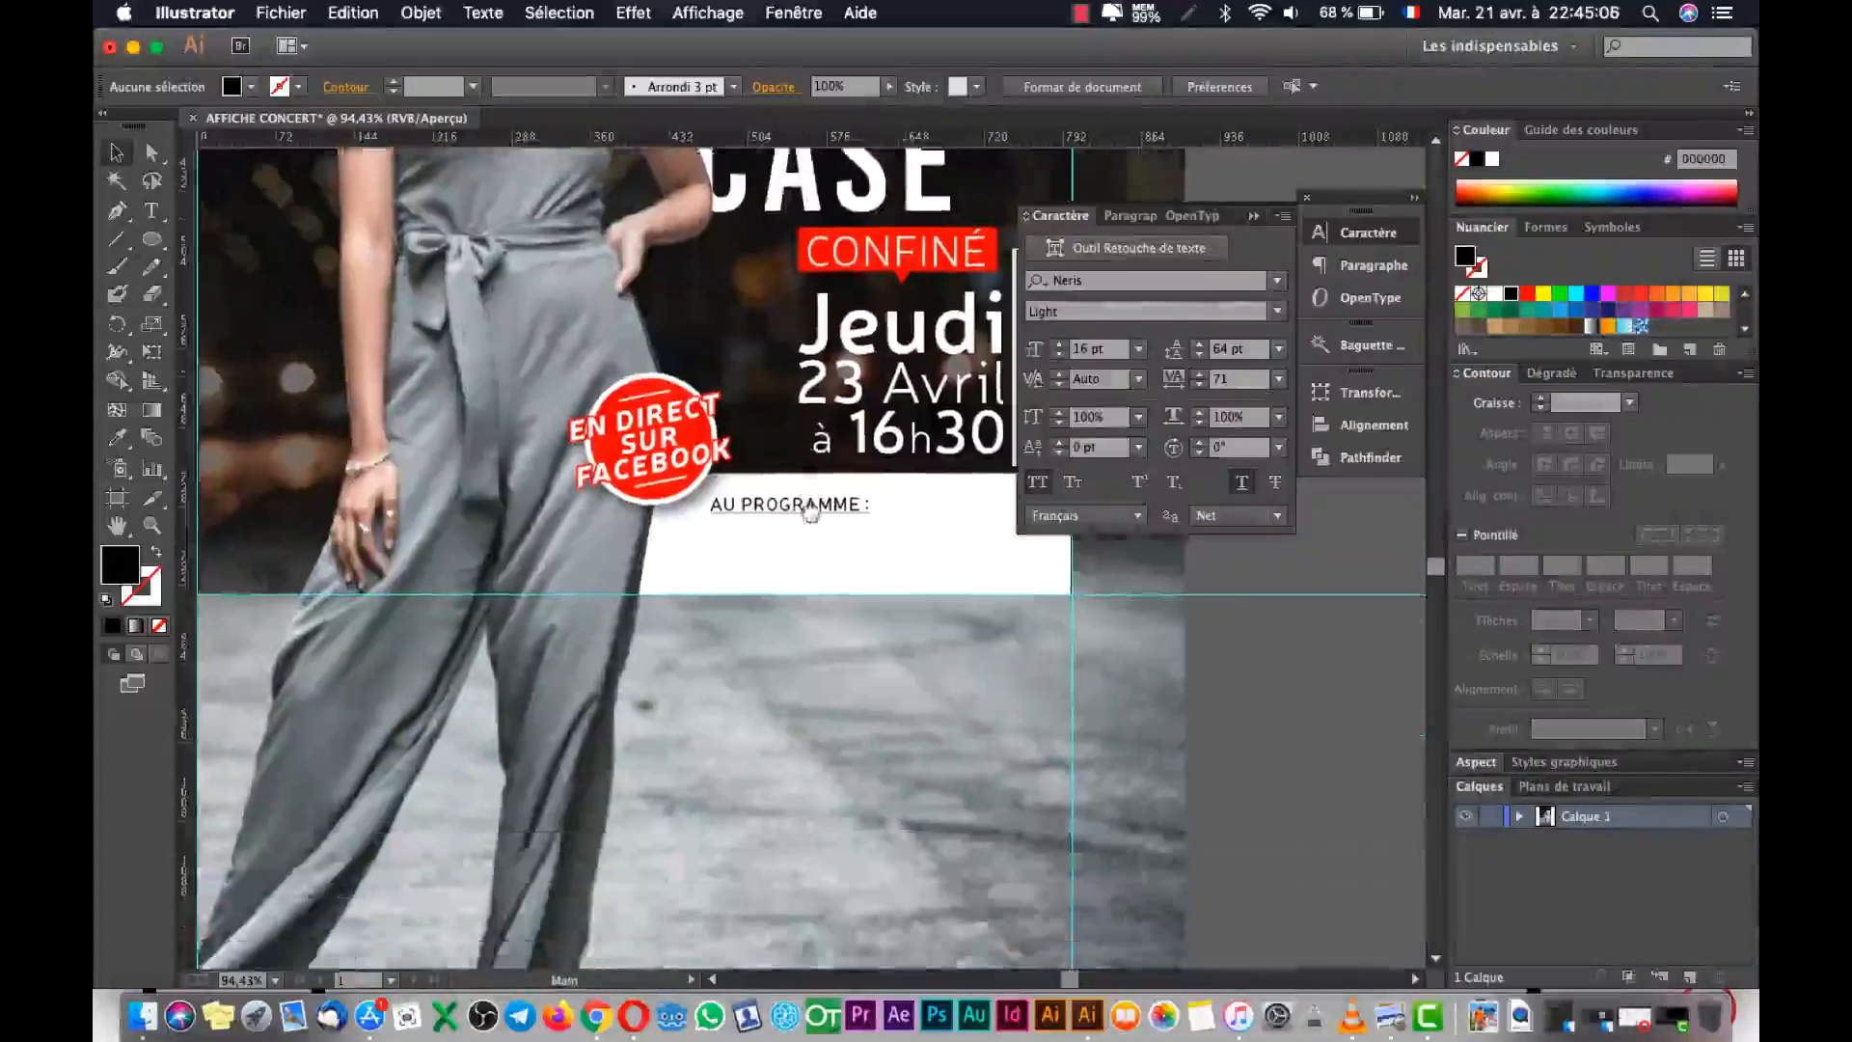
pyautogui.moveTo(810, 511); pyautogui.dragTo(755, 571)
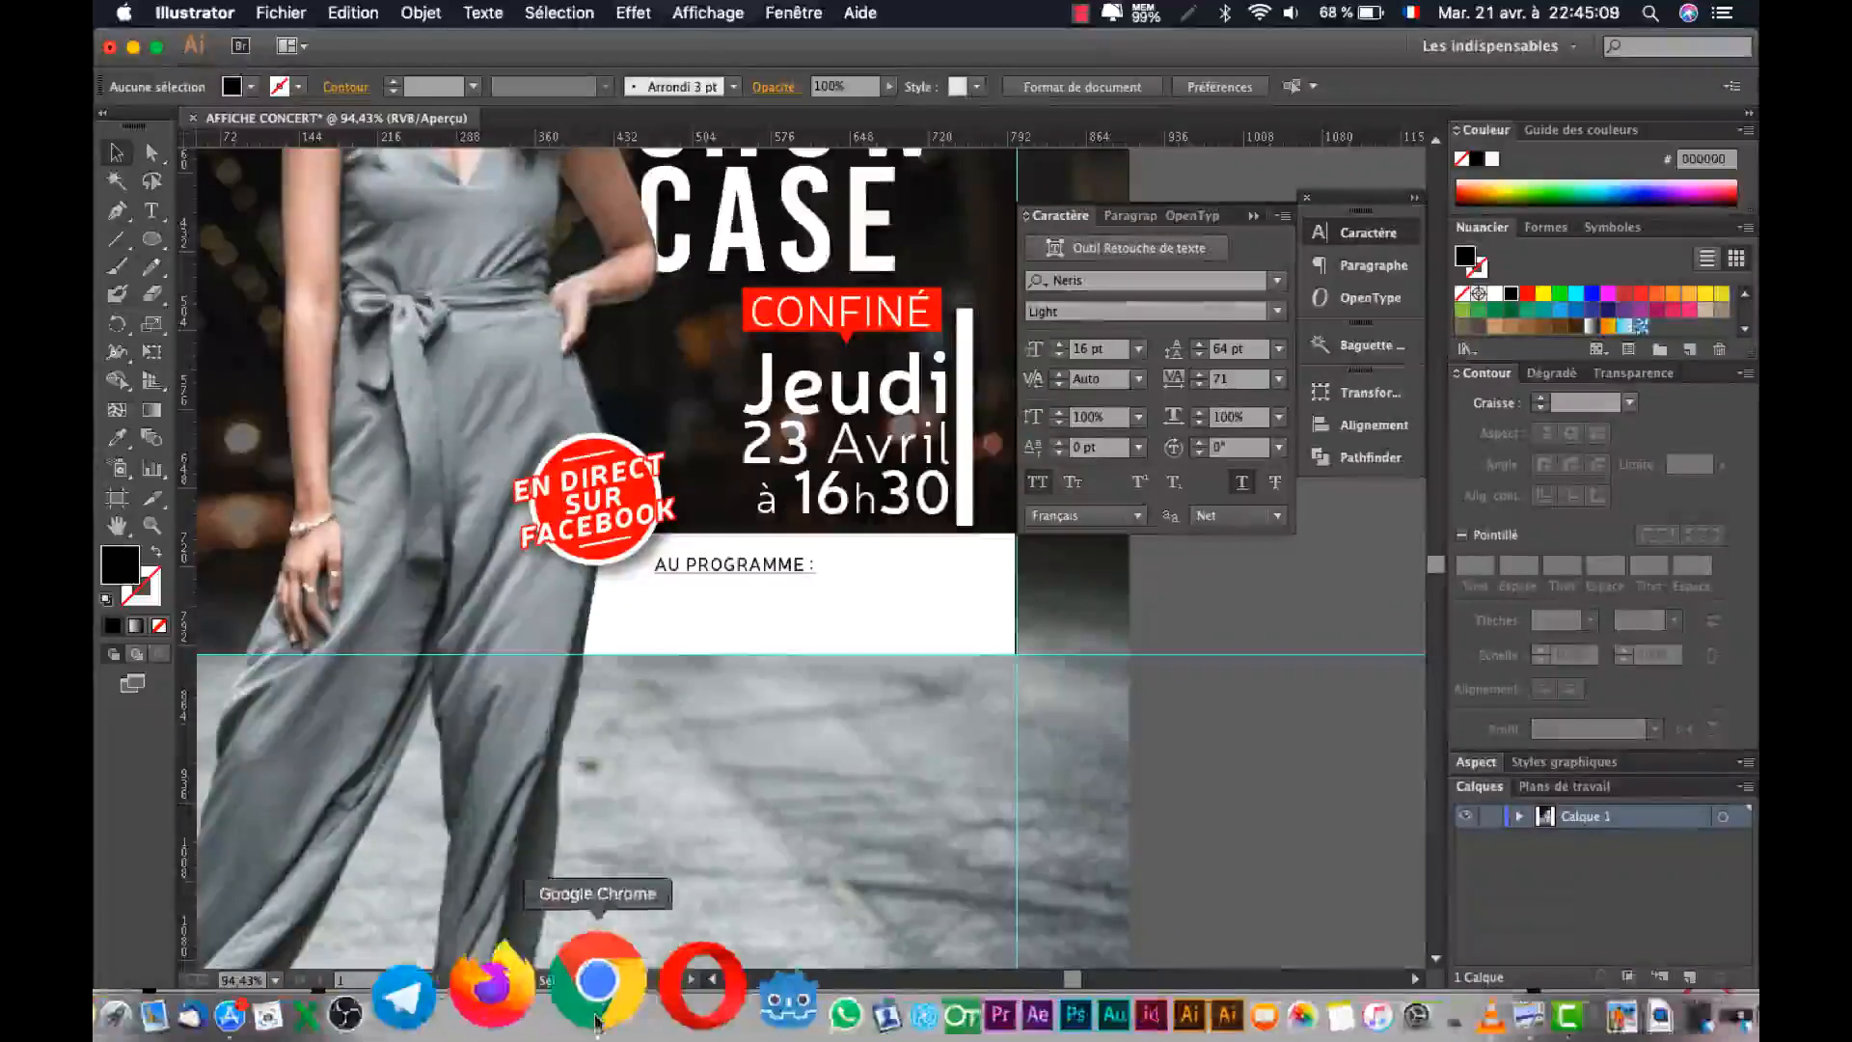
pyautogui.click(596, 972)
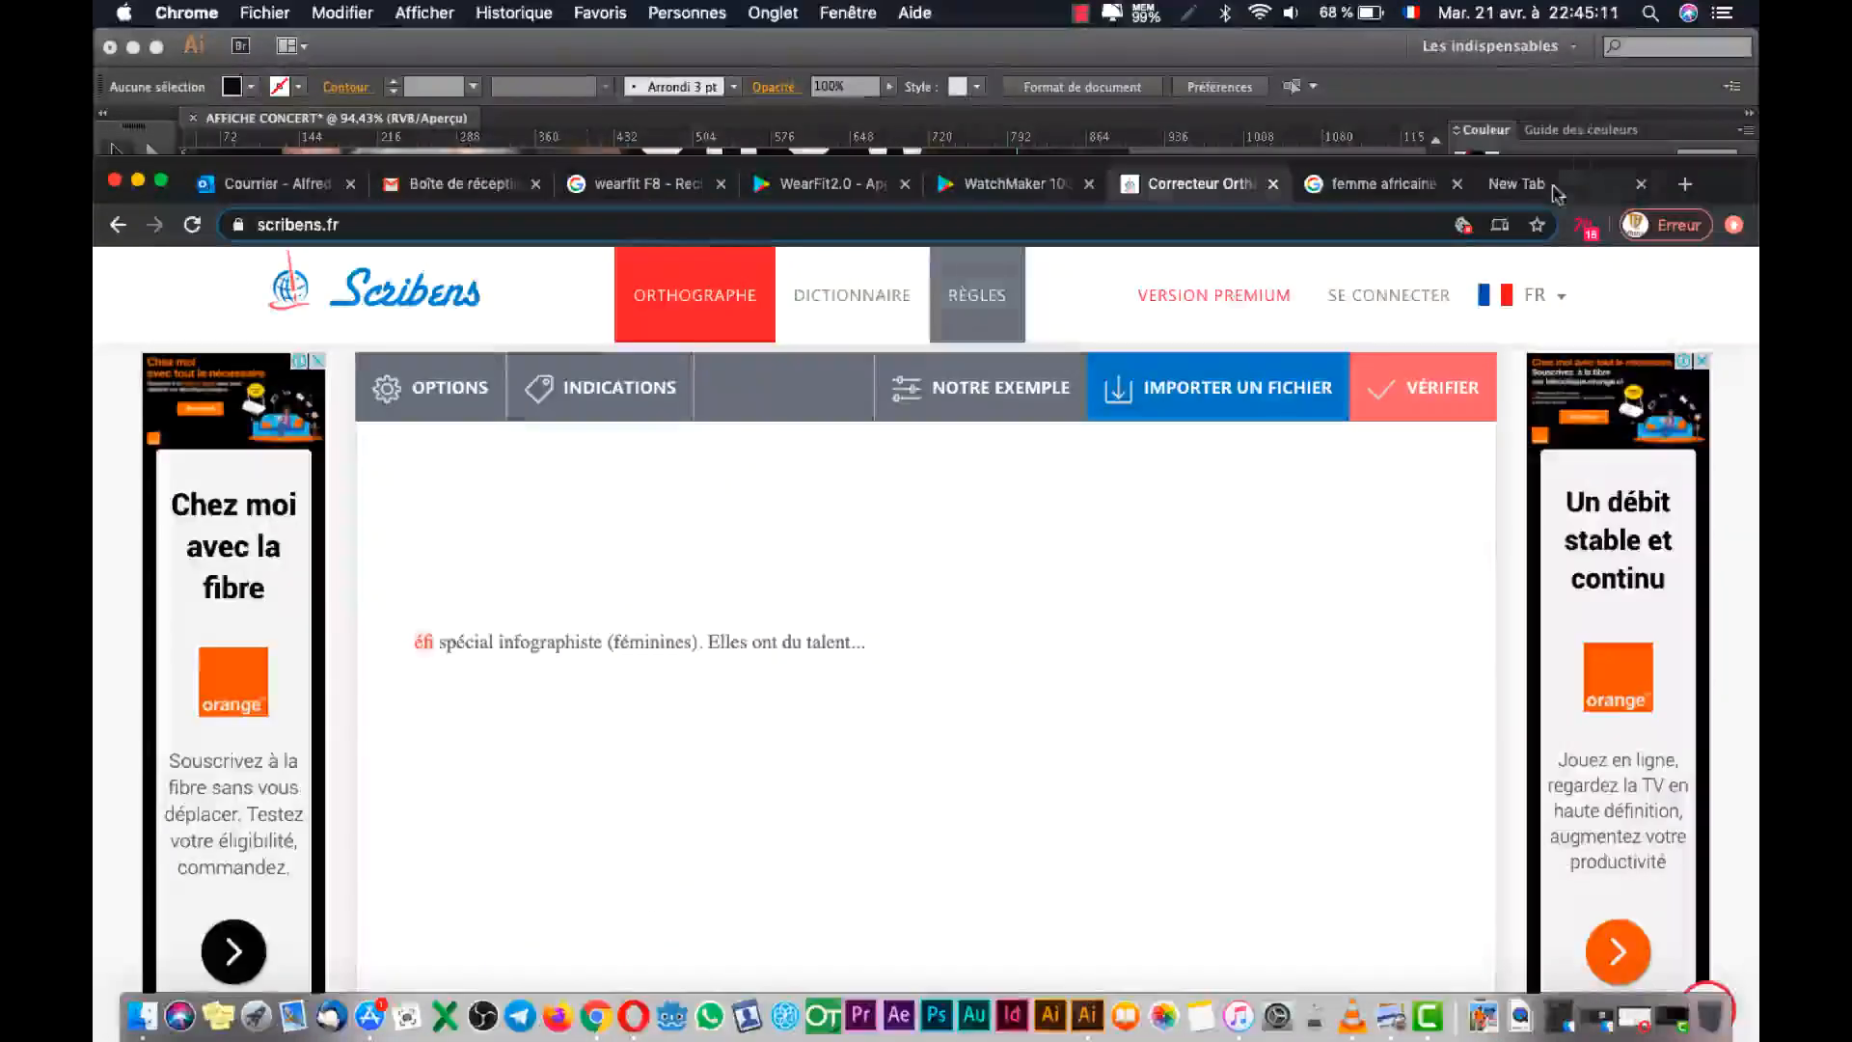
pyautogui.click(1555, 189)
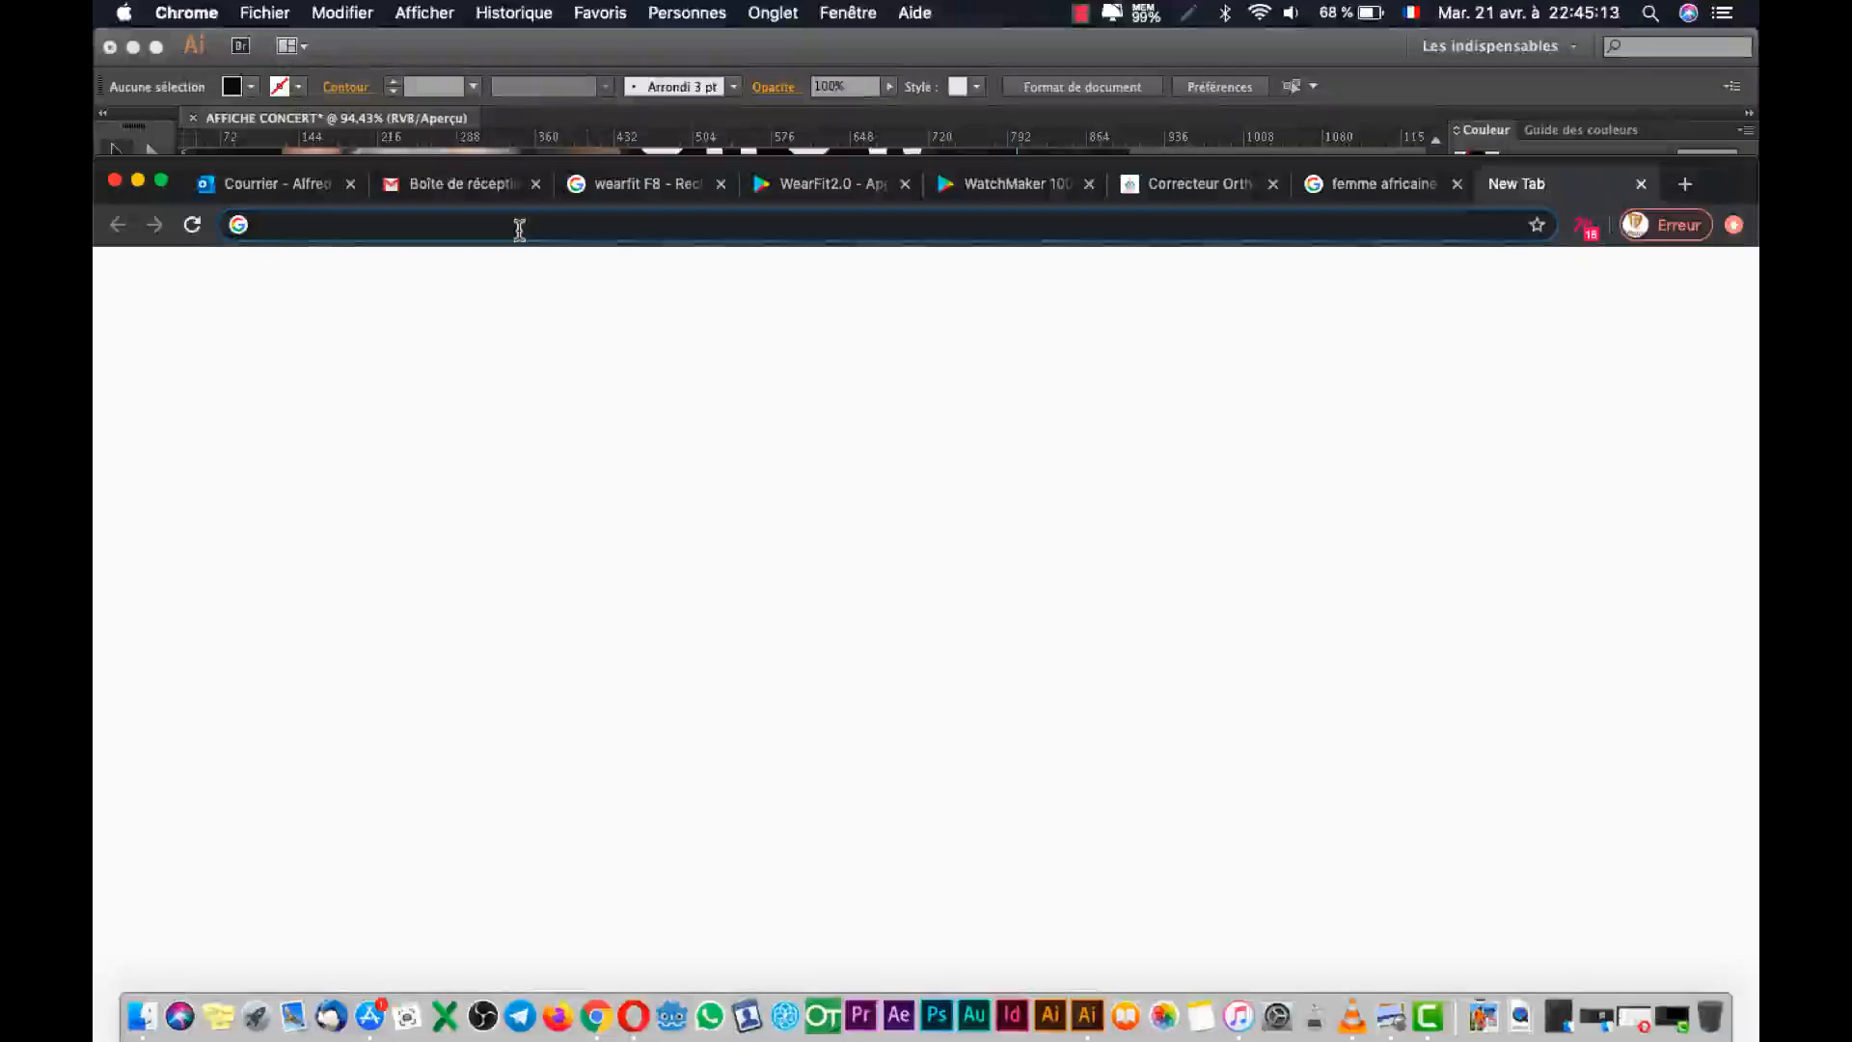
pyautogui.write('faux texte')
pyautogui.press('Return')
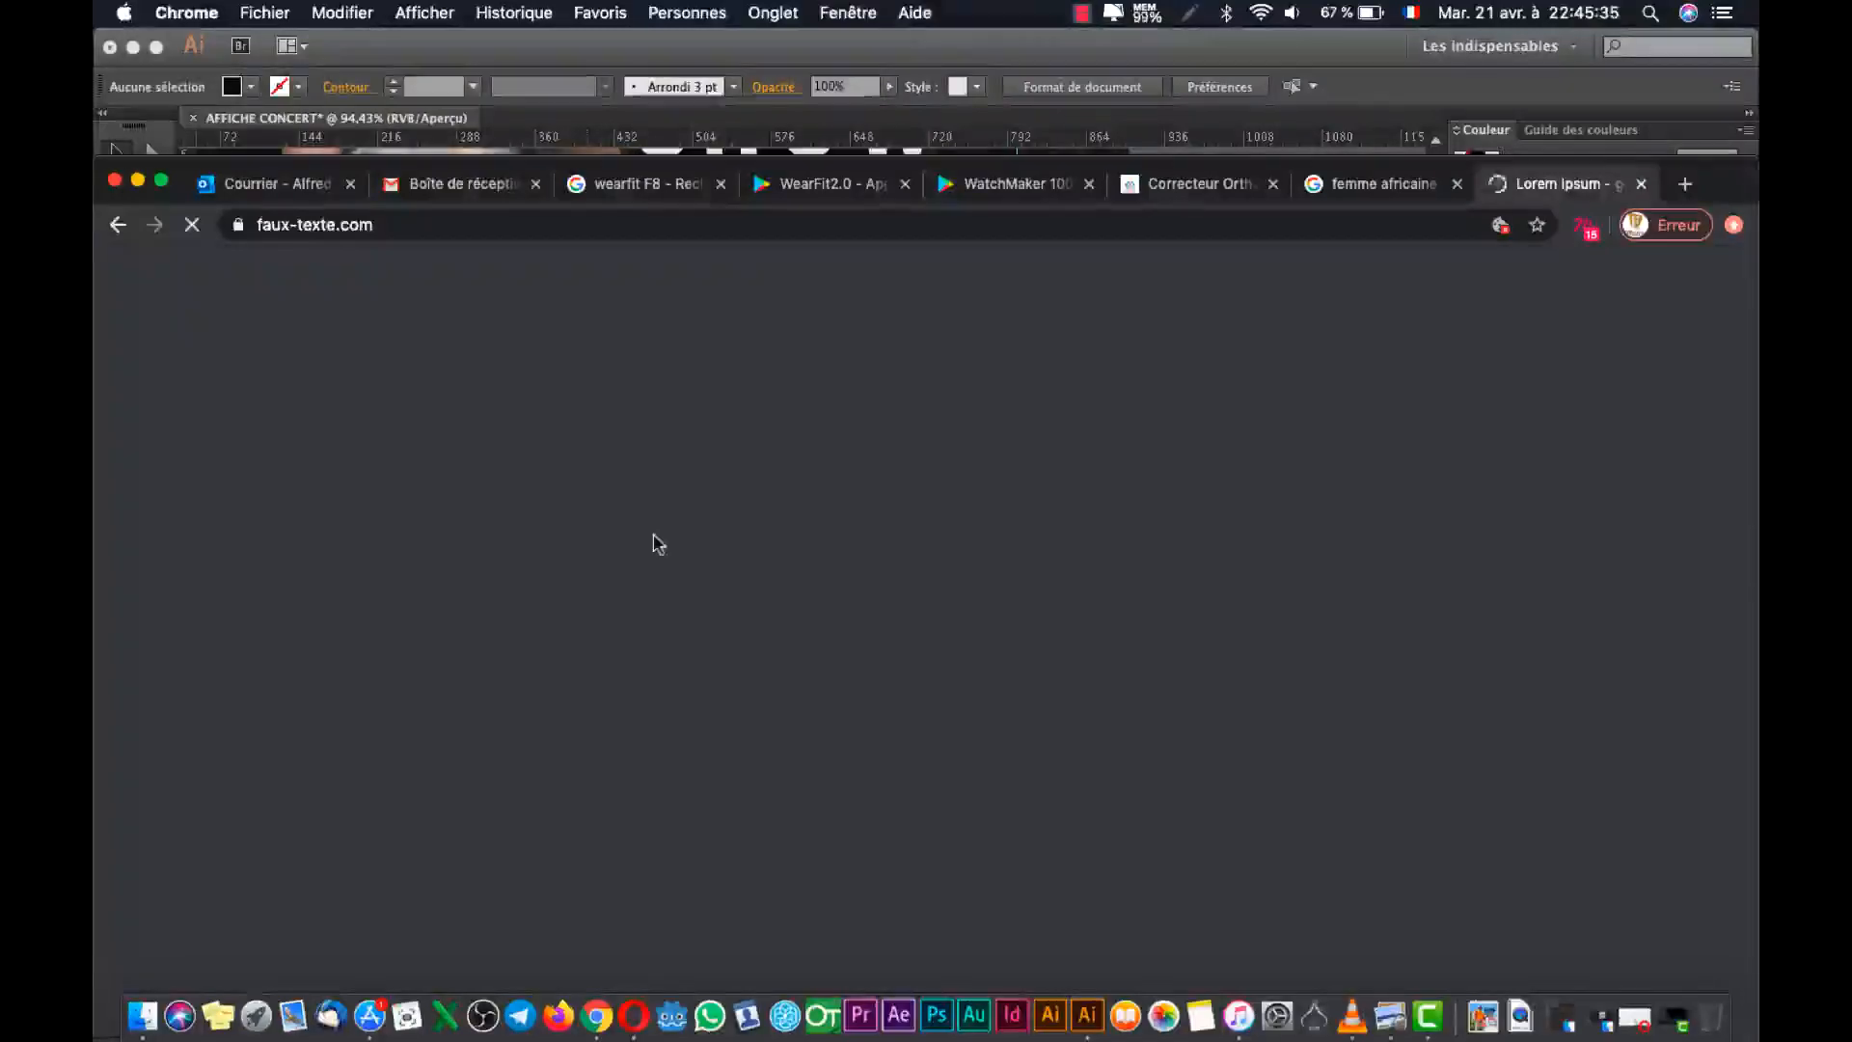
# Return to Illustrator and draw a text area under the heading, nearly as wide as the white box.
pyautogui.press('super+Tab')
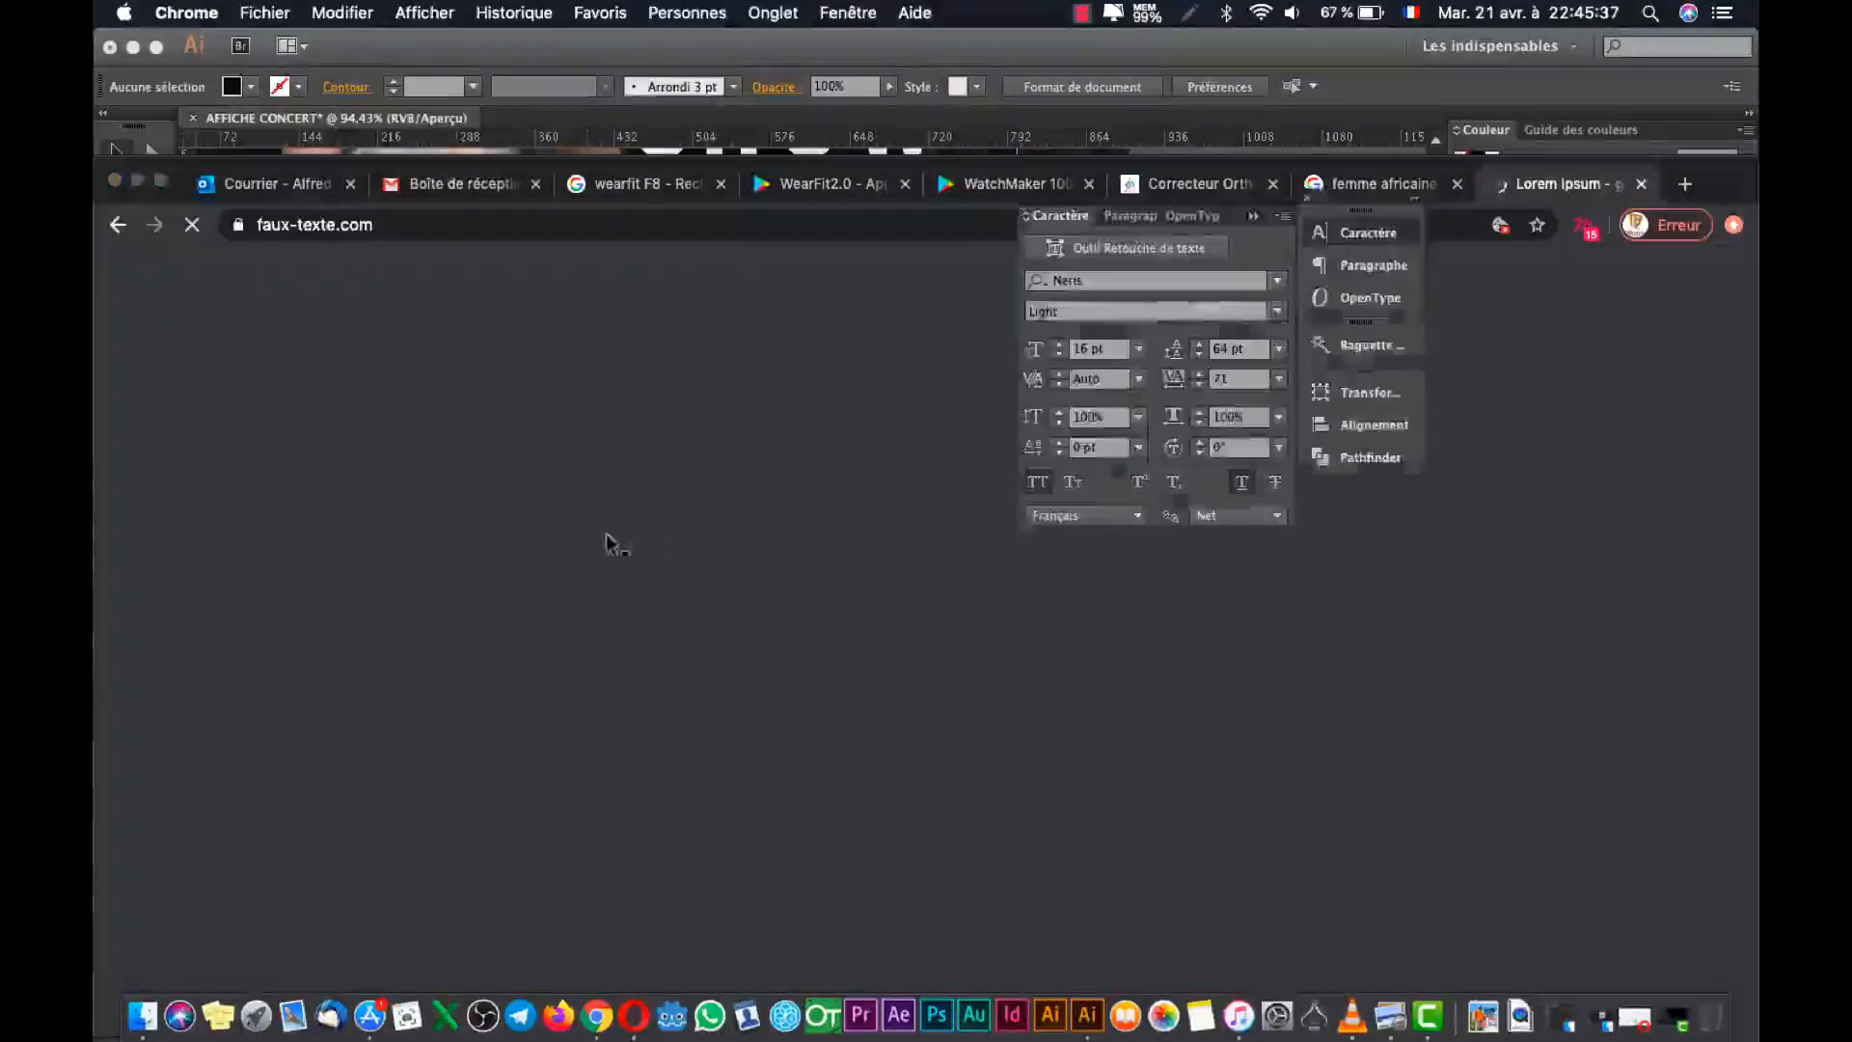
pyautogui.click(152, 211)
pyautogui.moveTo(646, 586); pyautogui.dragTo(999, 653)
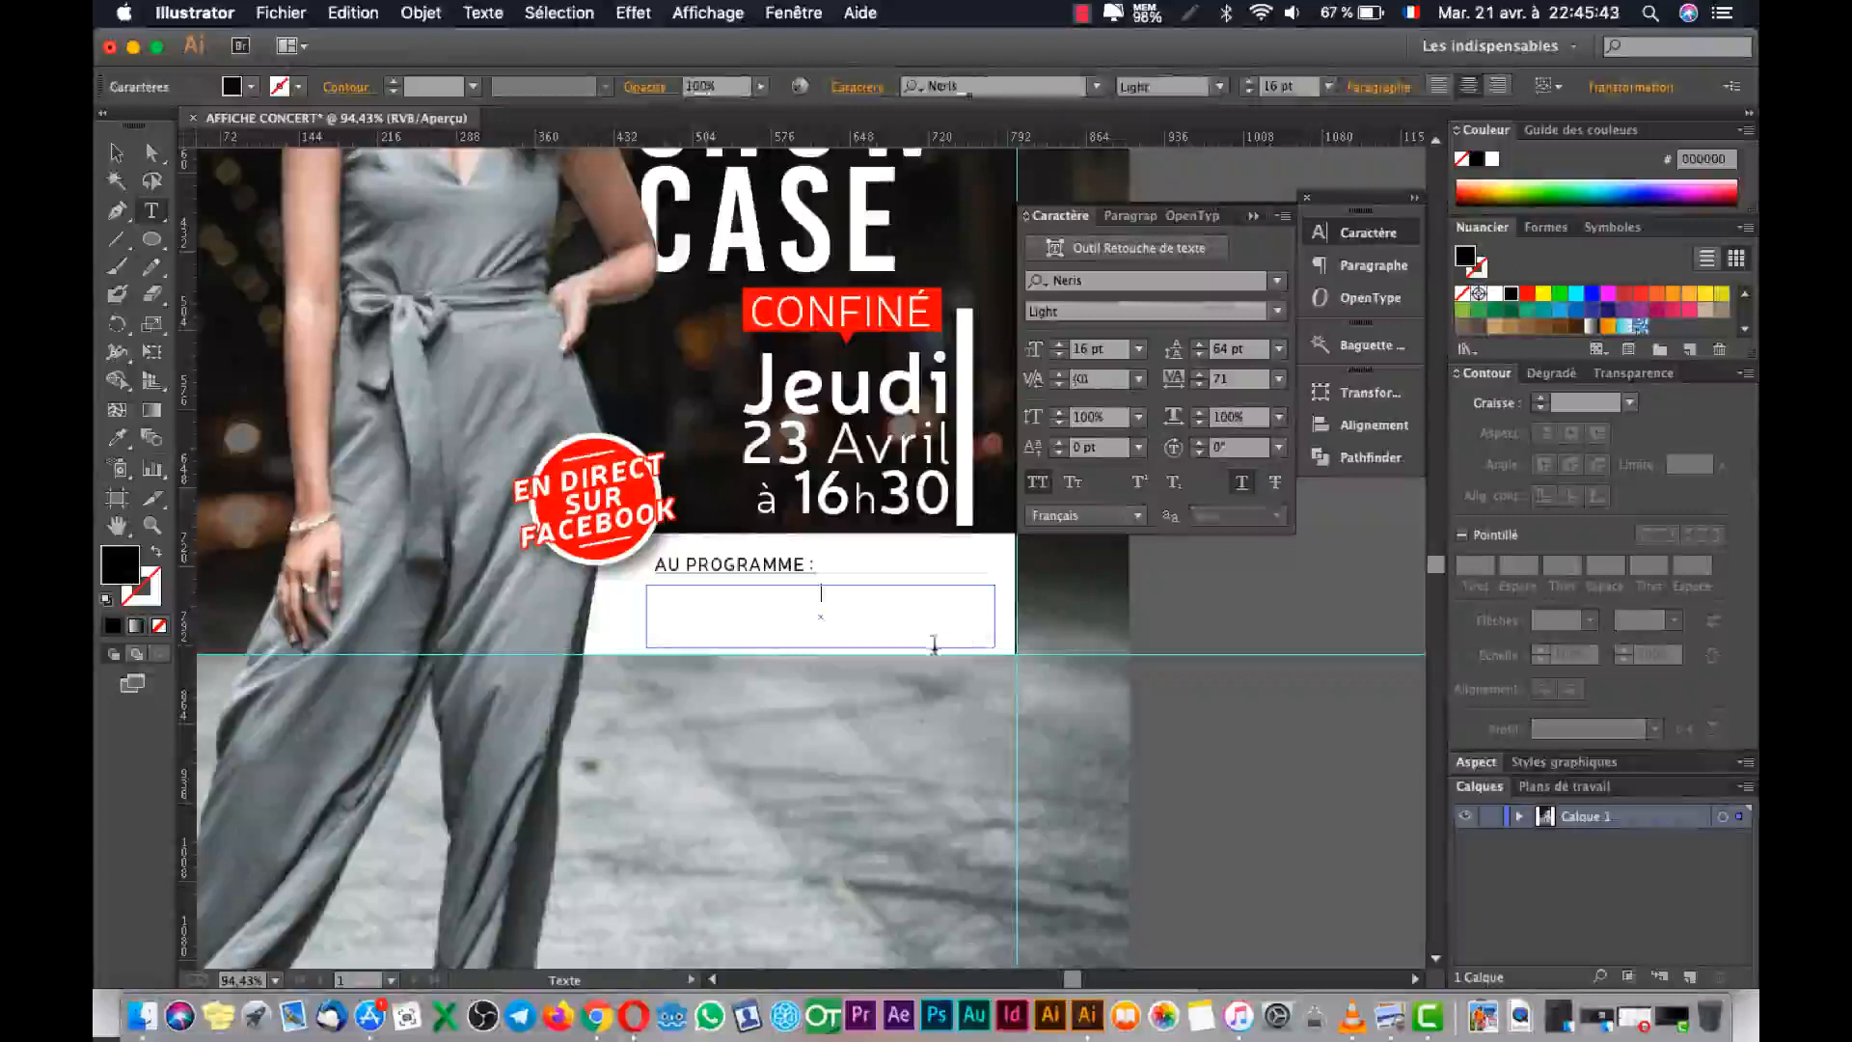
# Generate one paragraph of placeholder text on faux-texte.com, copy it up to "discessurum" and paste it into the text area in Illustrator.
pyautogui.press('super+Tab')
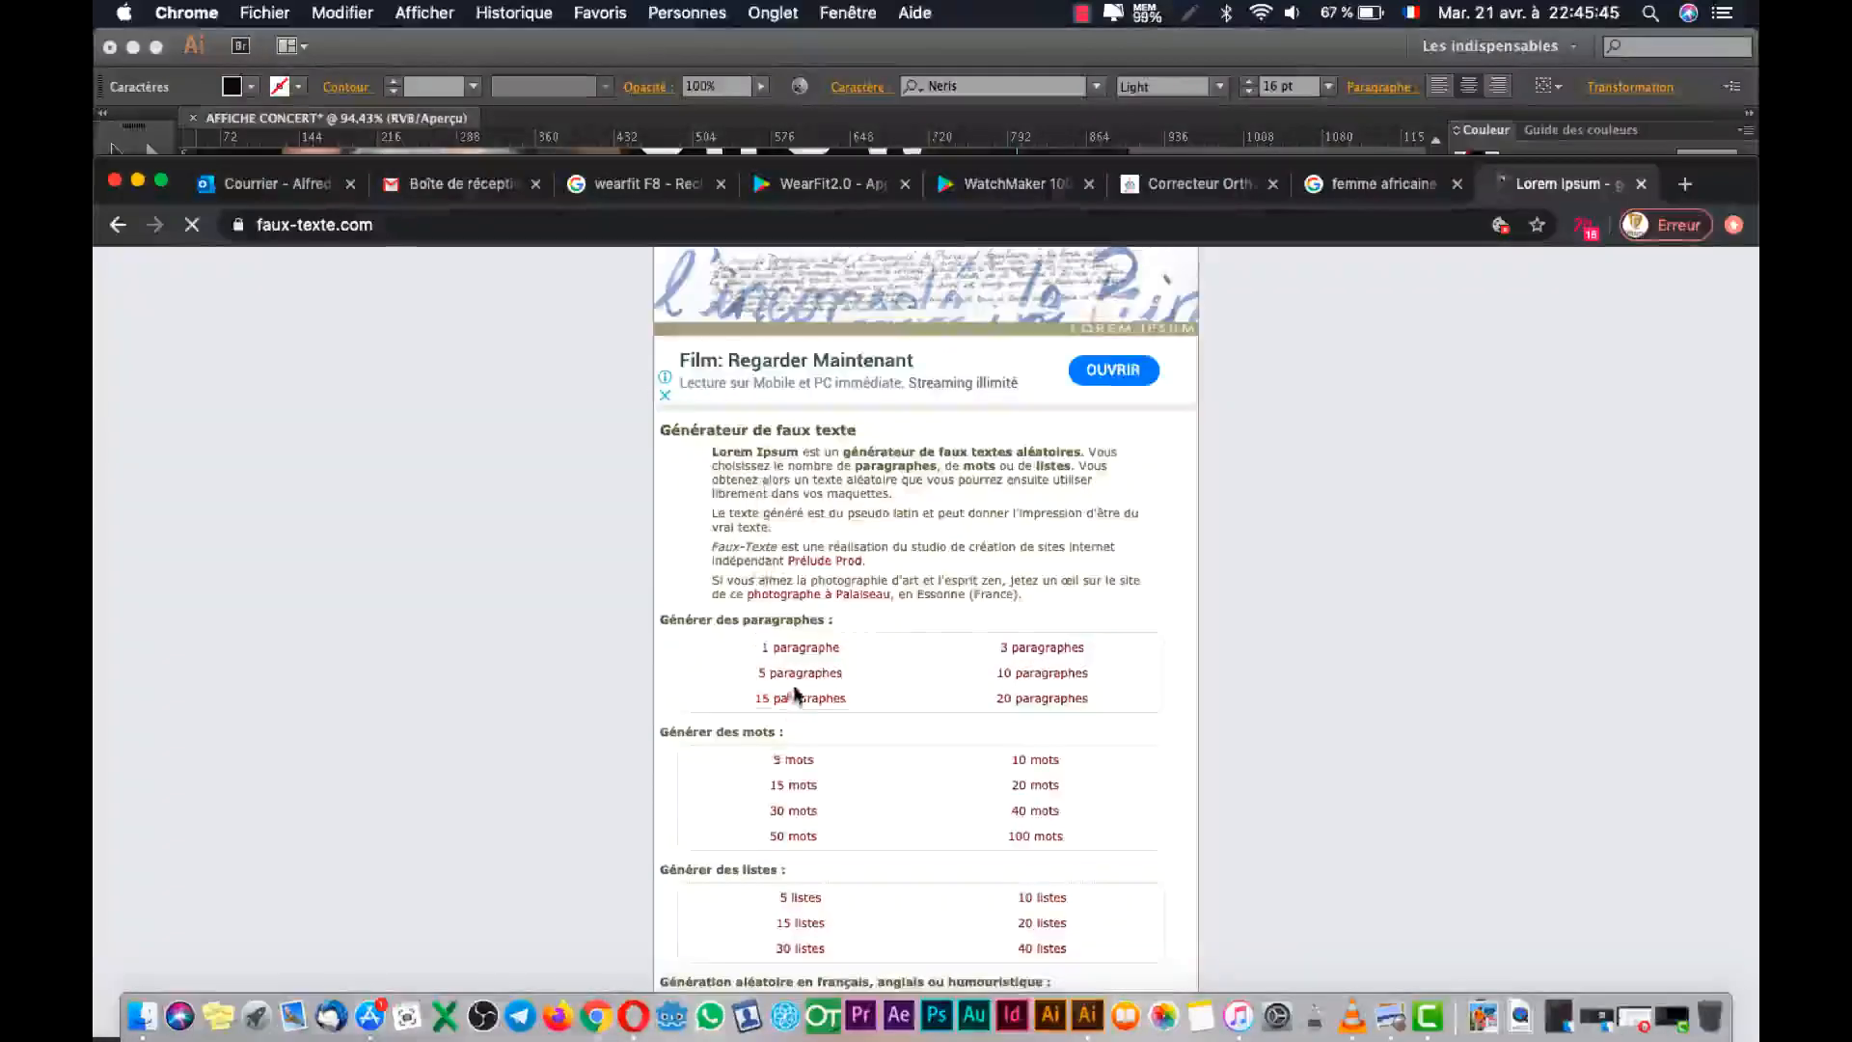
pyautogui.click(815, 654)
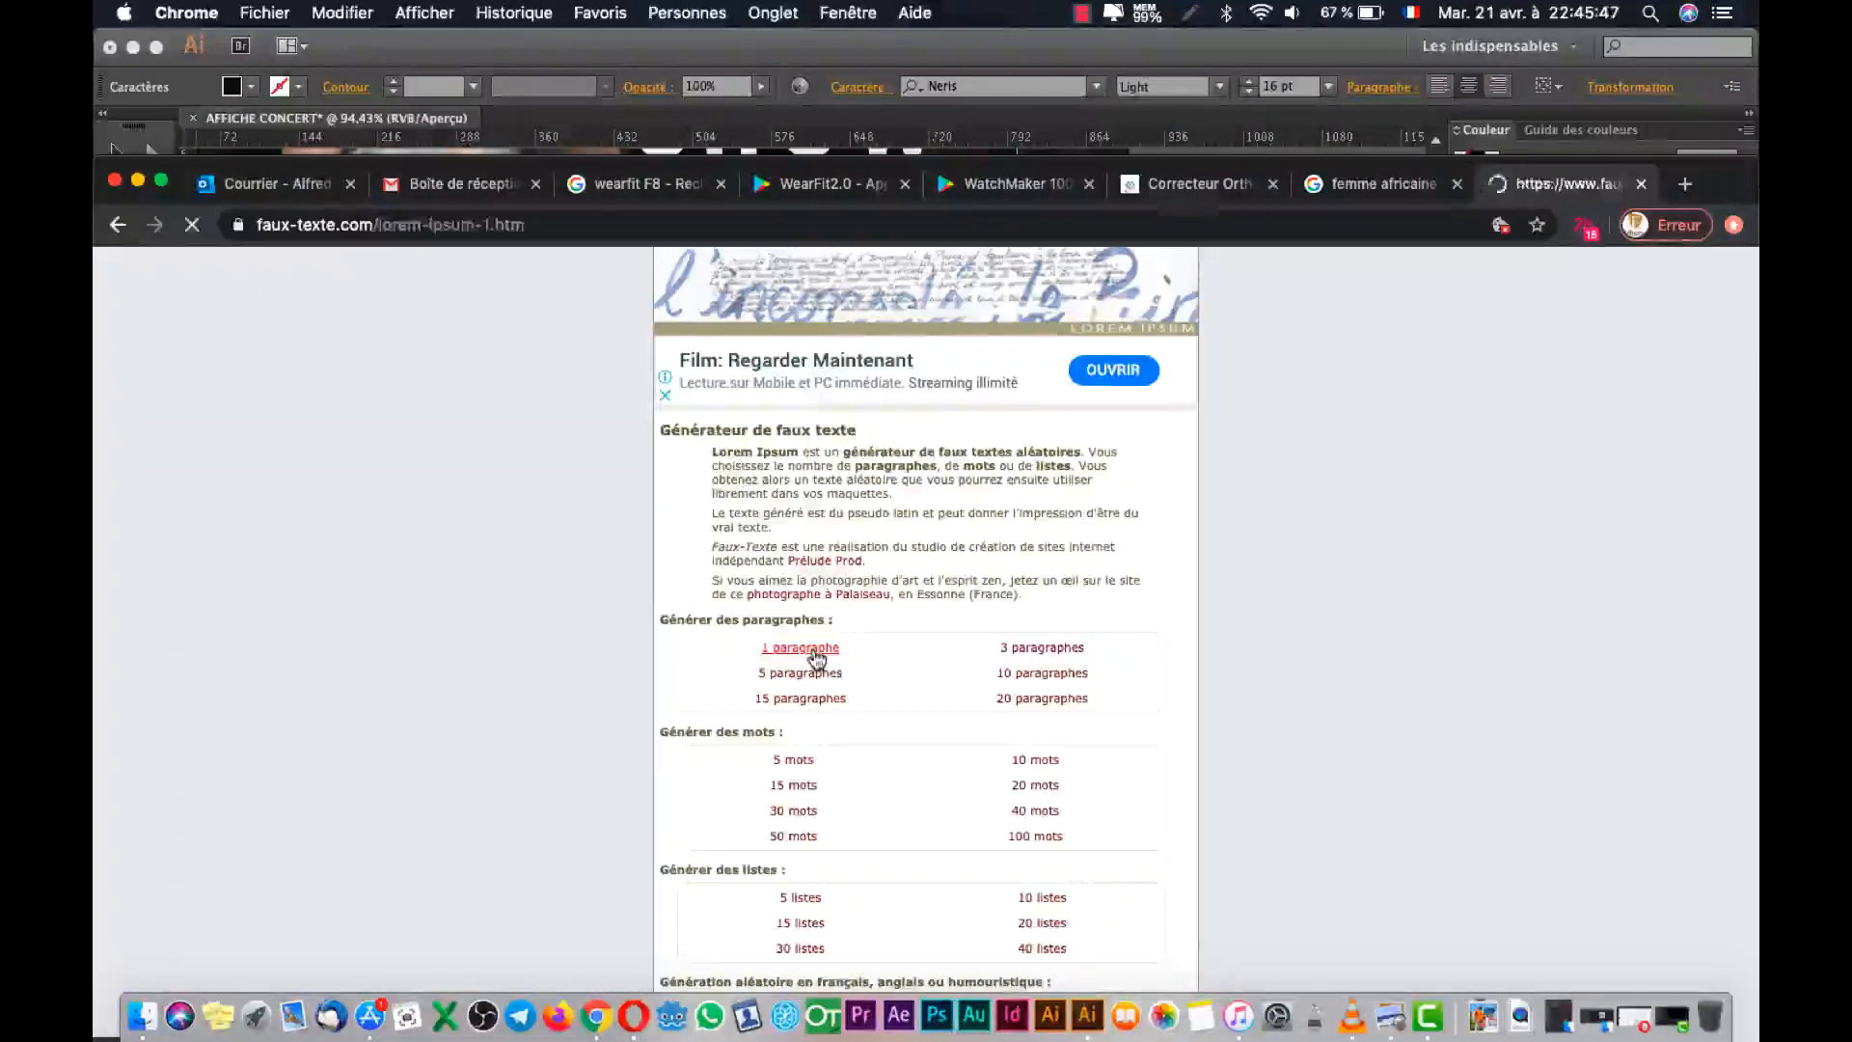
pyautogui.moveTo(690, 556); pyautogui.dragTo(1029, 583)
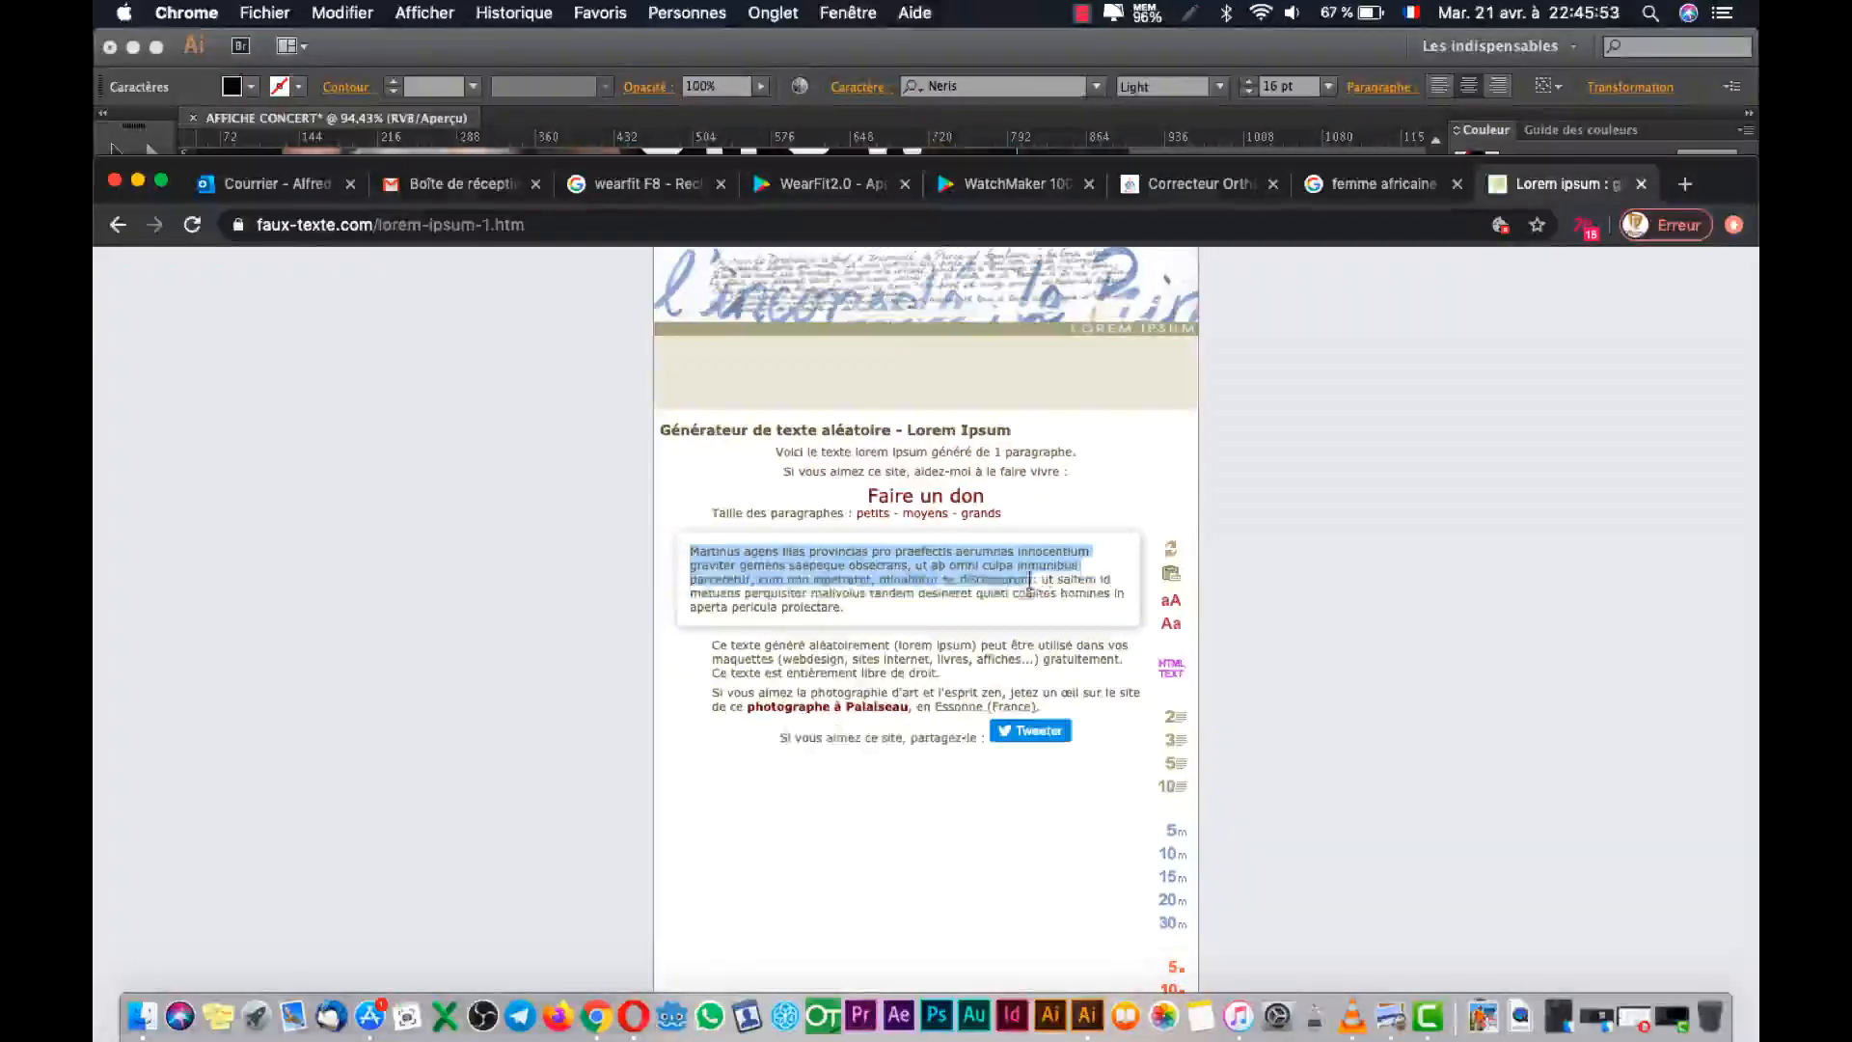
pyautogui.press('super+Tab')
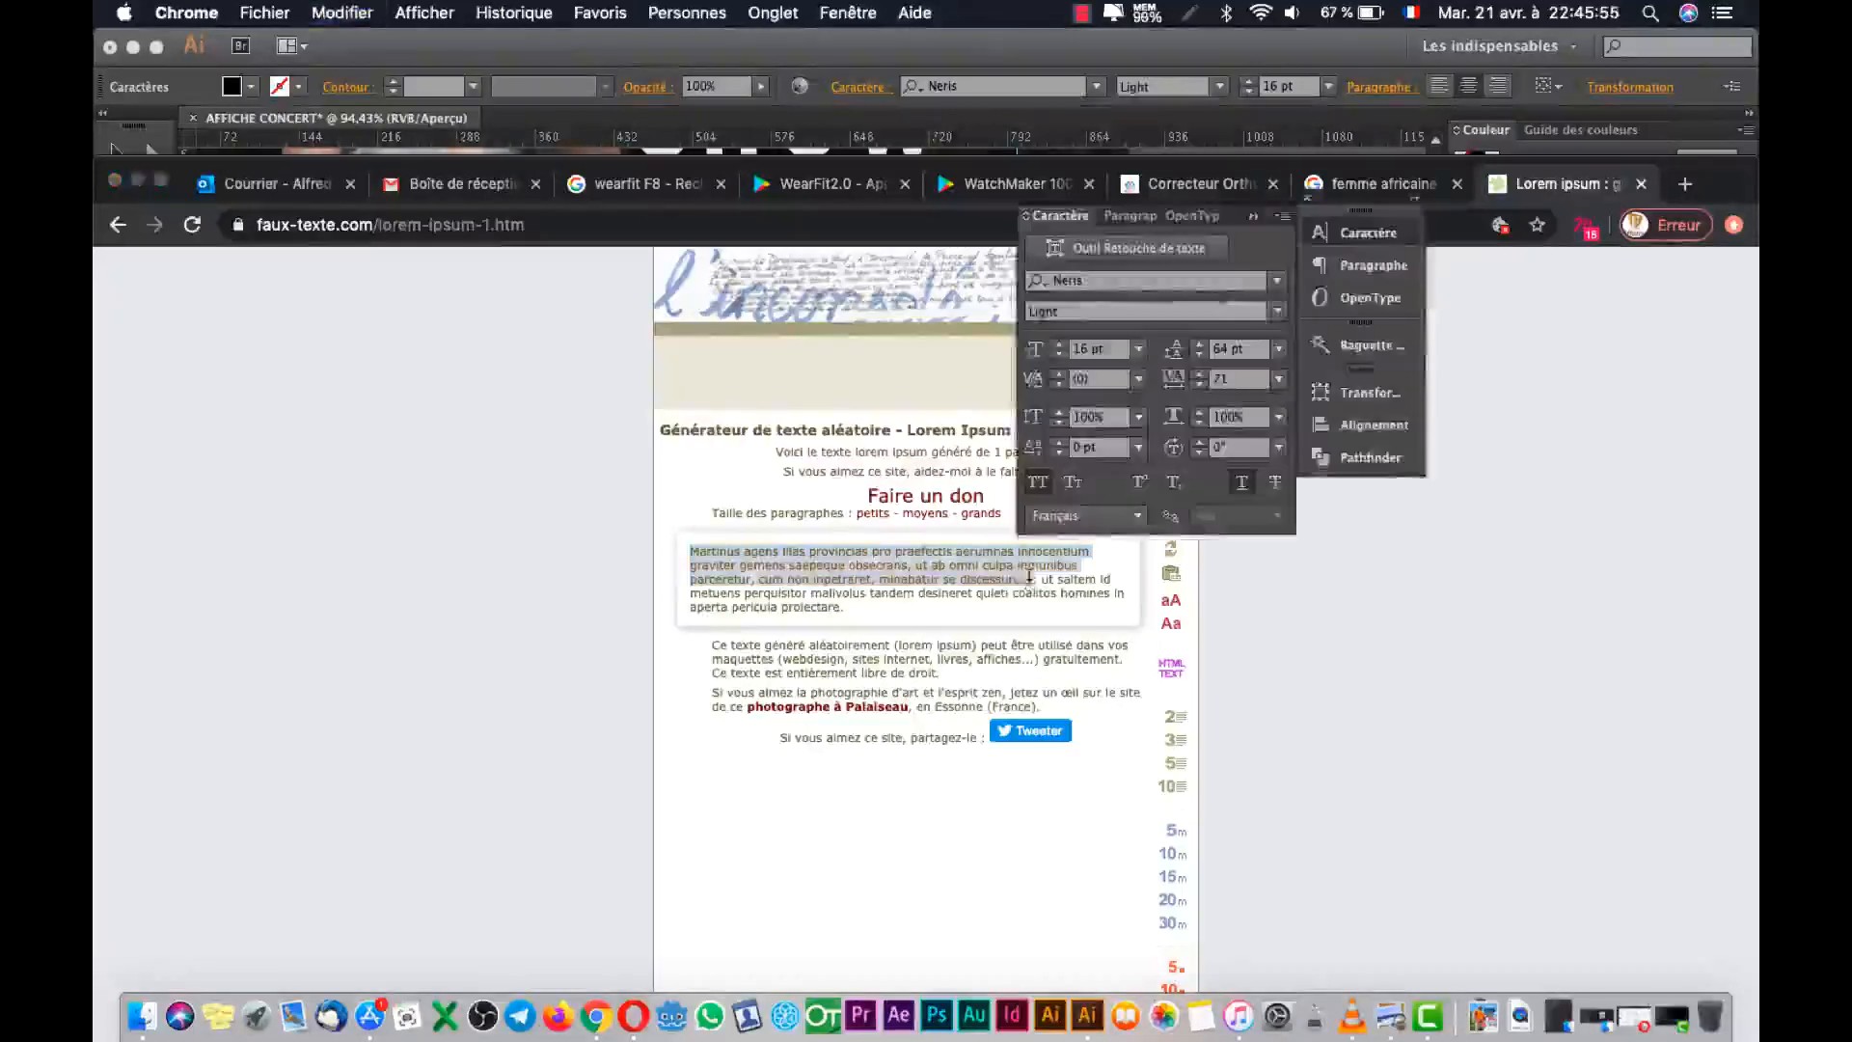
pyautogui.press('super+v')
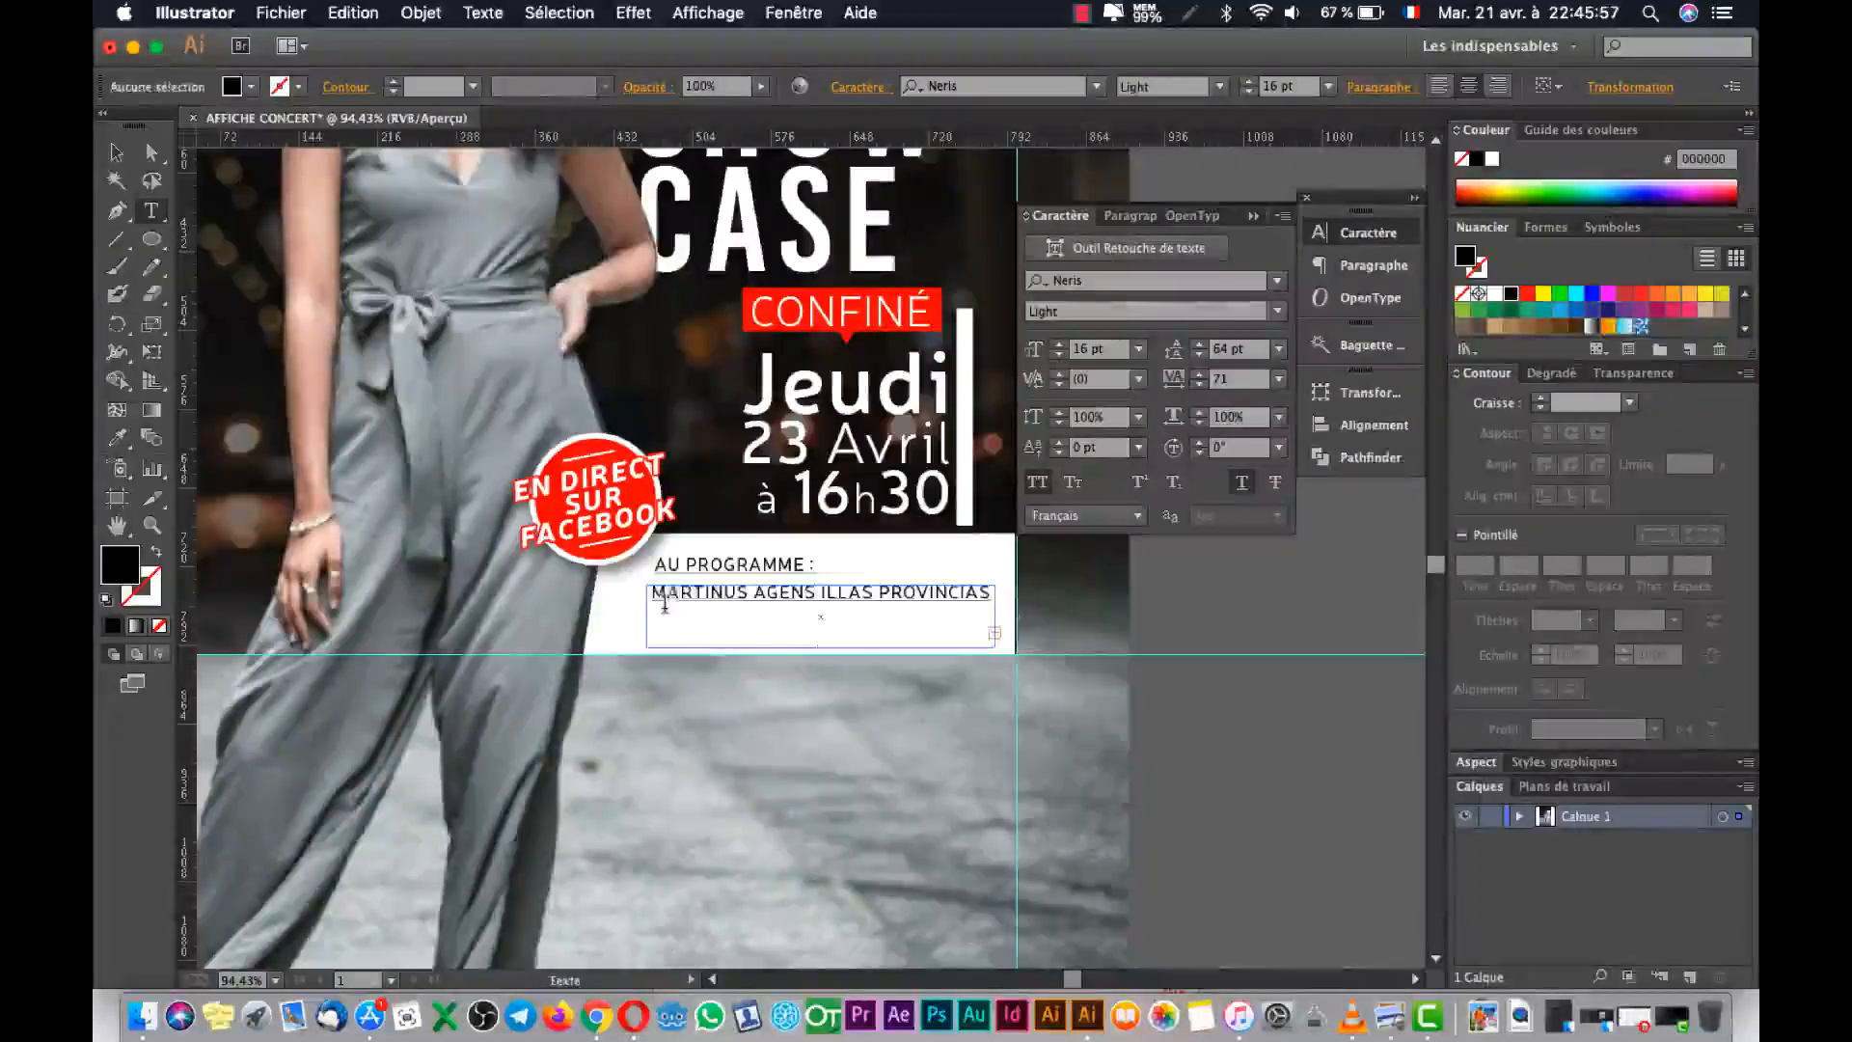
# Reduce the pasted placeholder text to 7 pt and set its leading to automatic.
pyautogui.tripleClick(719, 600)
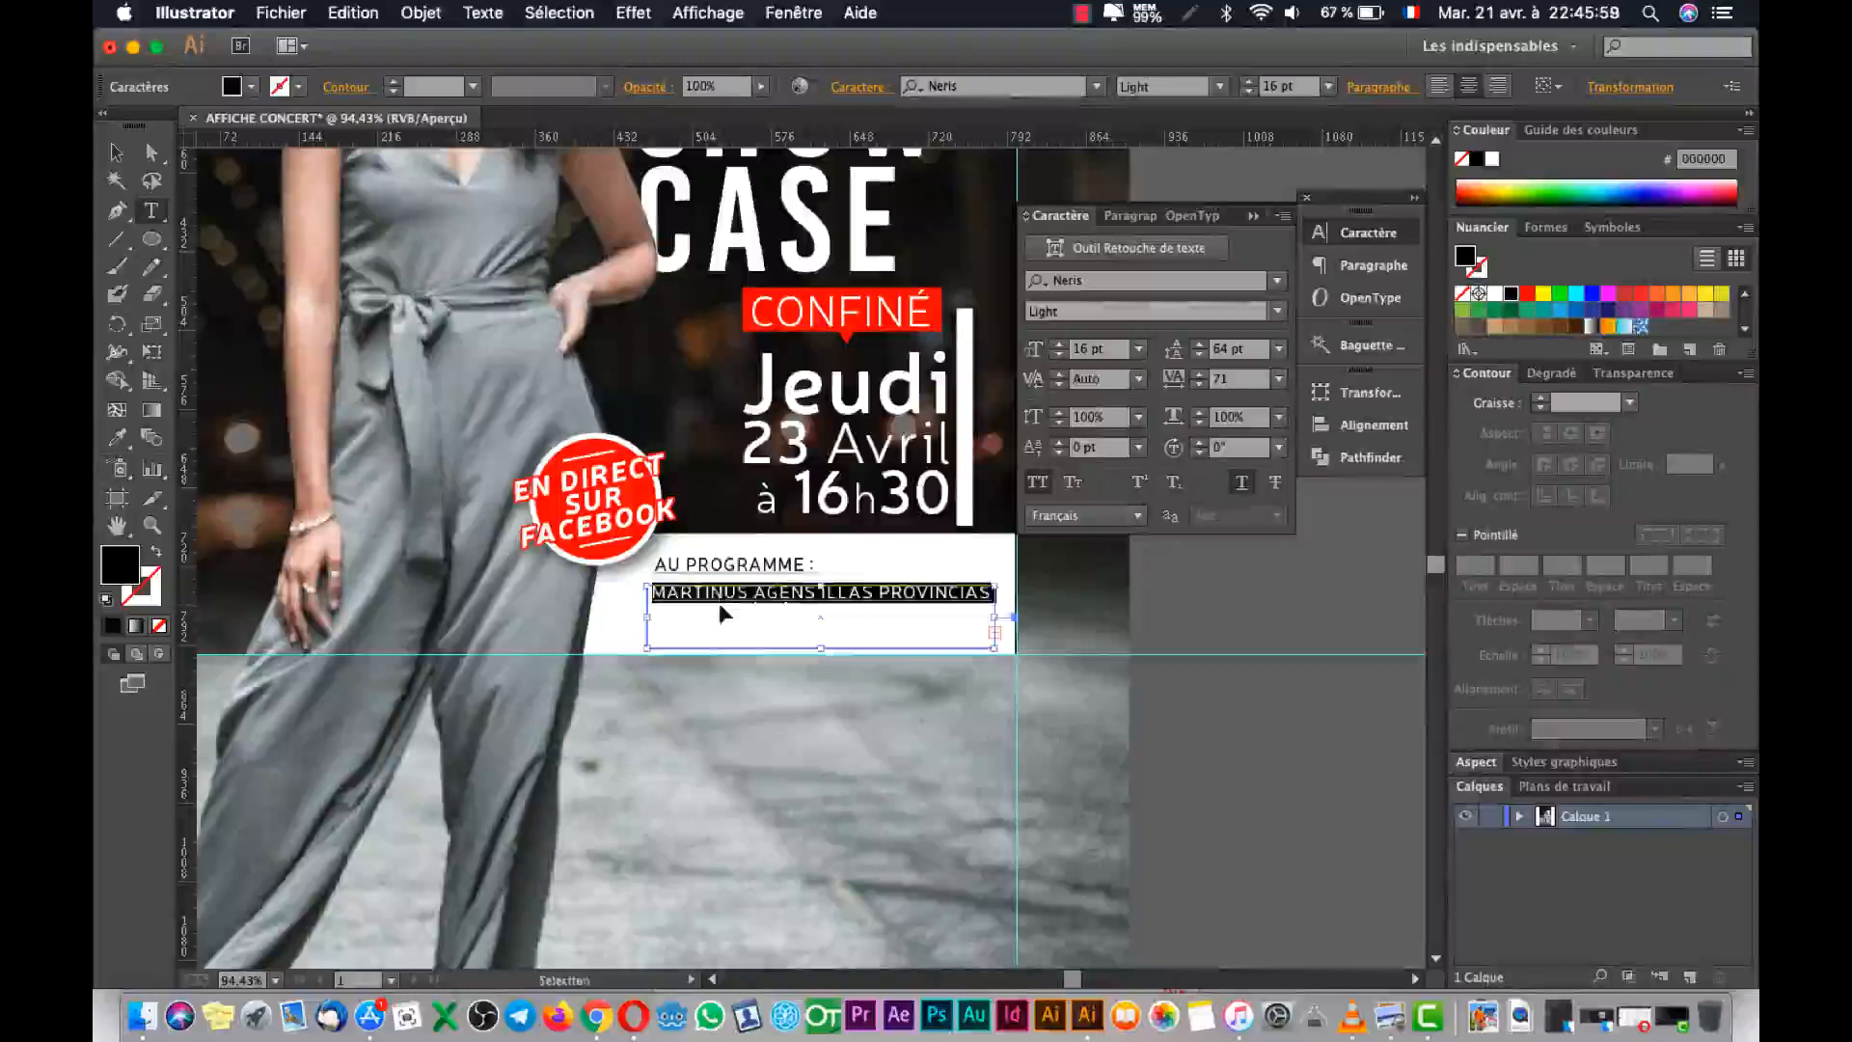
pyautogui.click(1061, 356)
pyautogui.click(1061, 356)
pyautogui.click(1061, 355)
pyautogui.click(1061, 356)
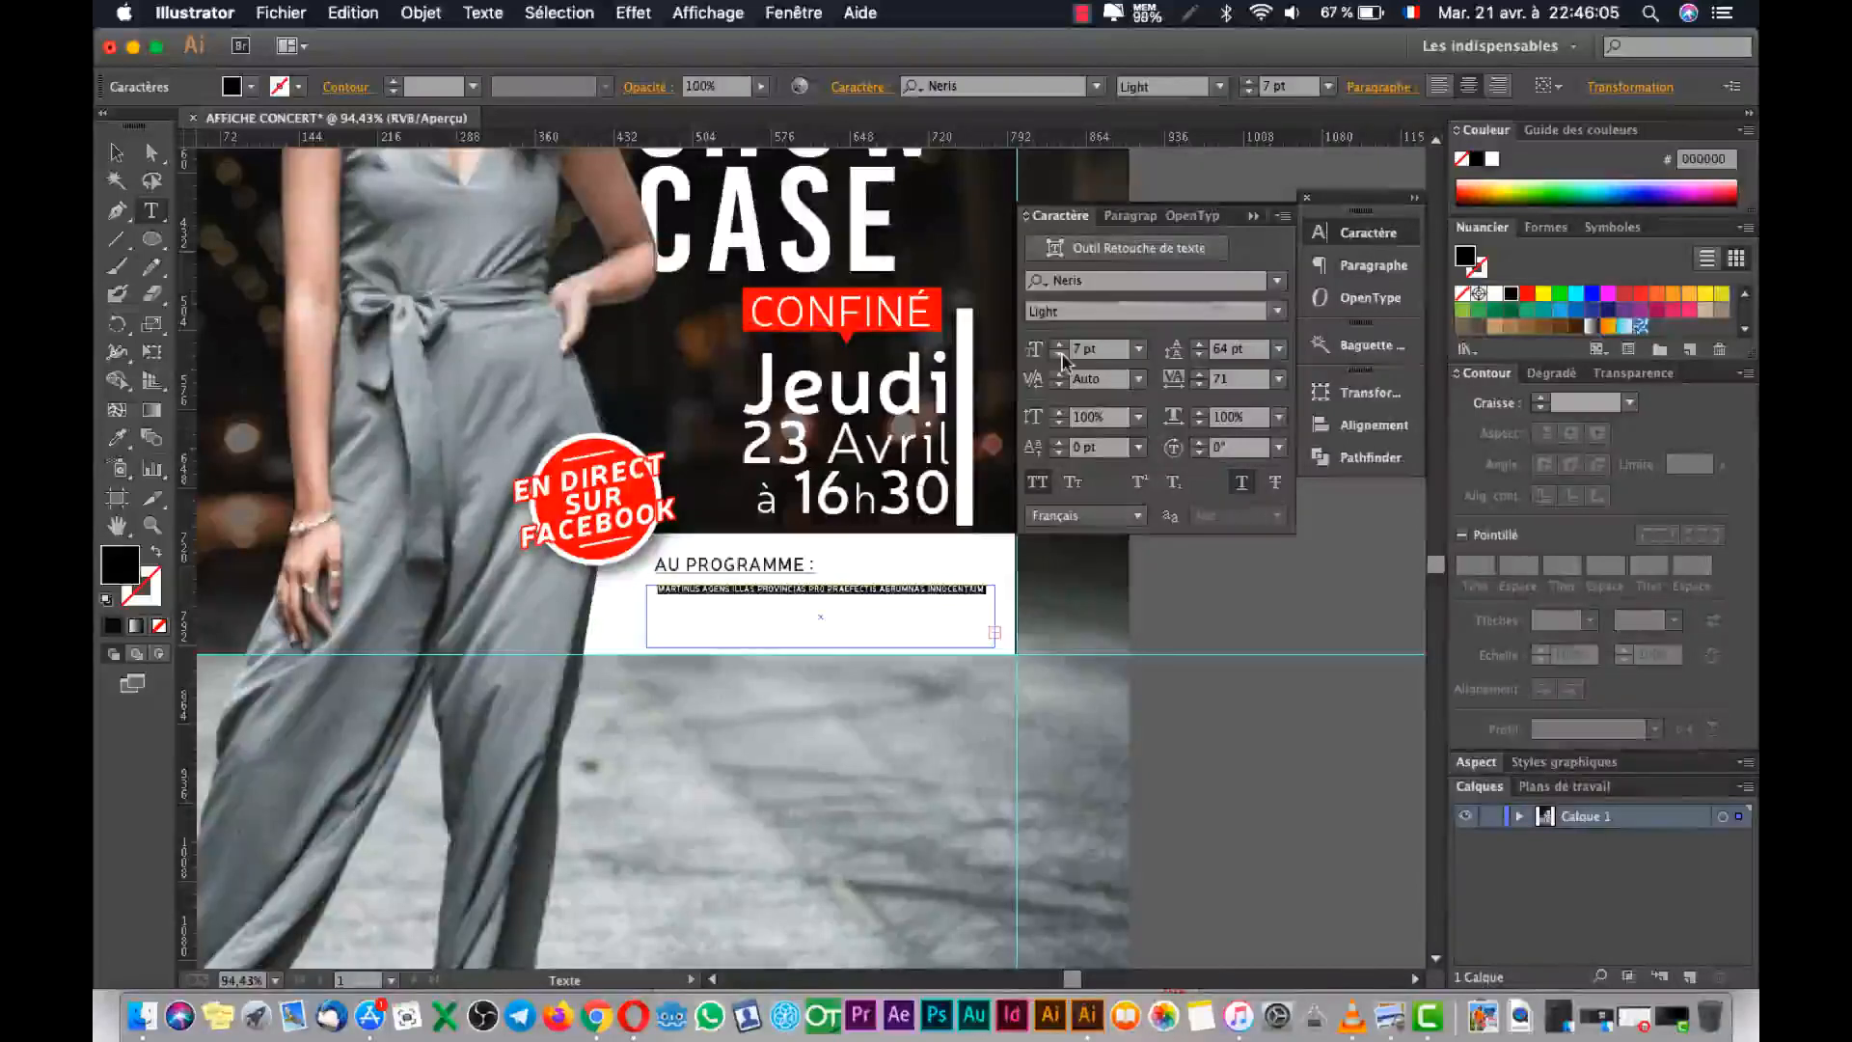
pyautogui.click(1279, 350)
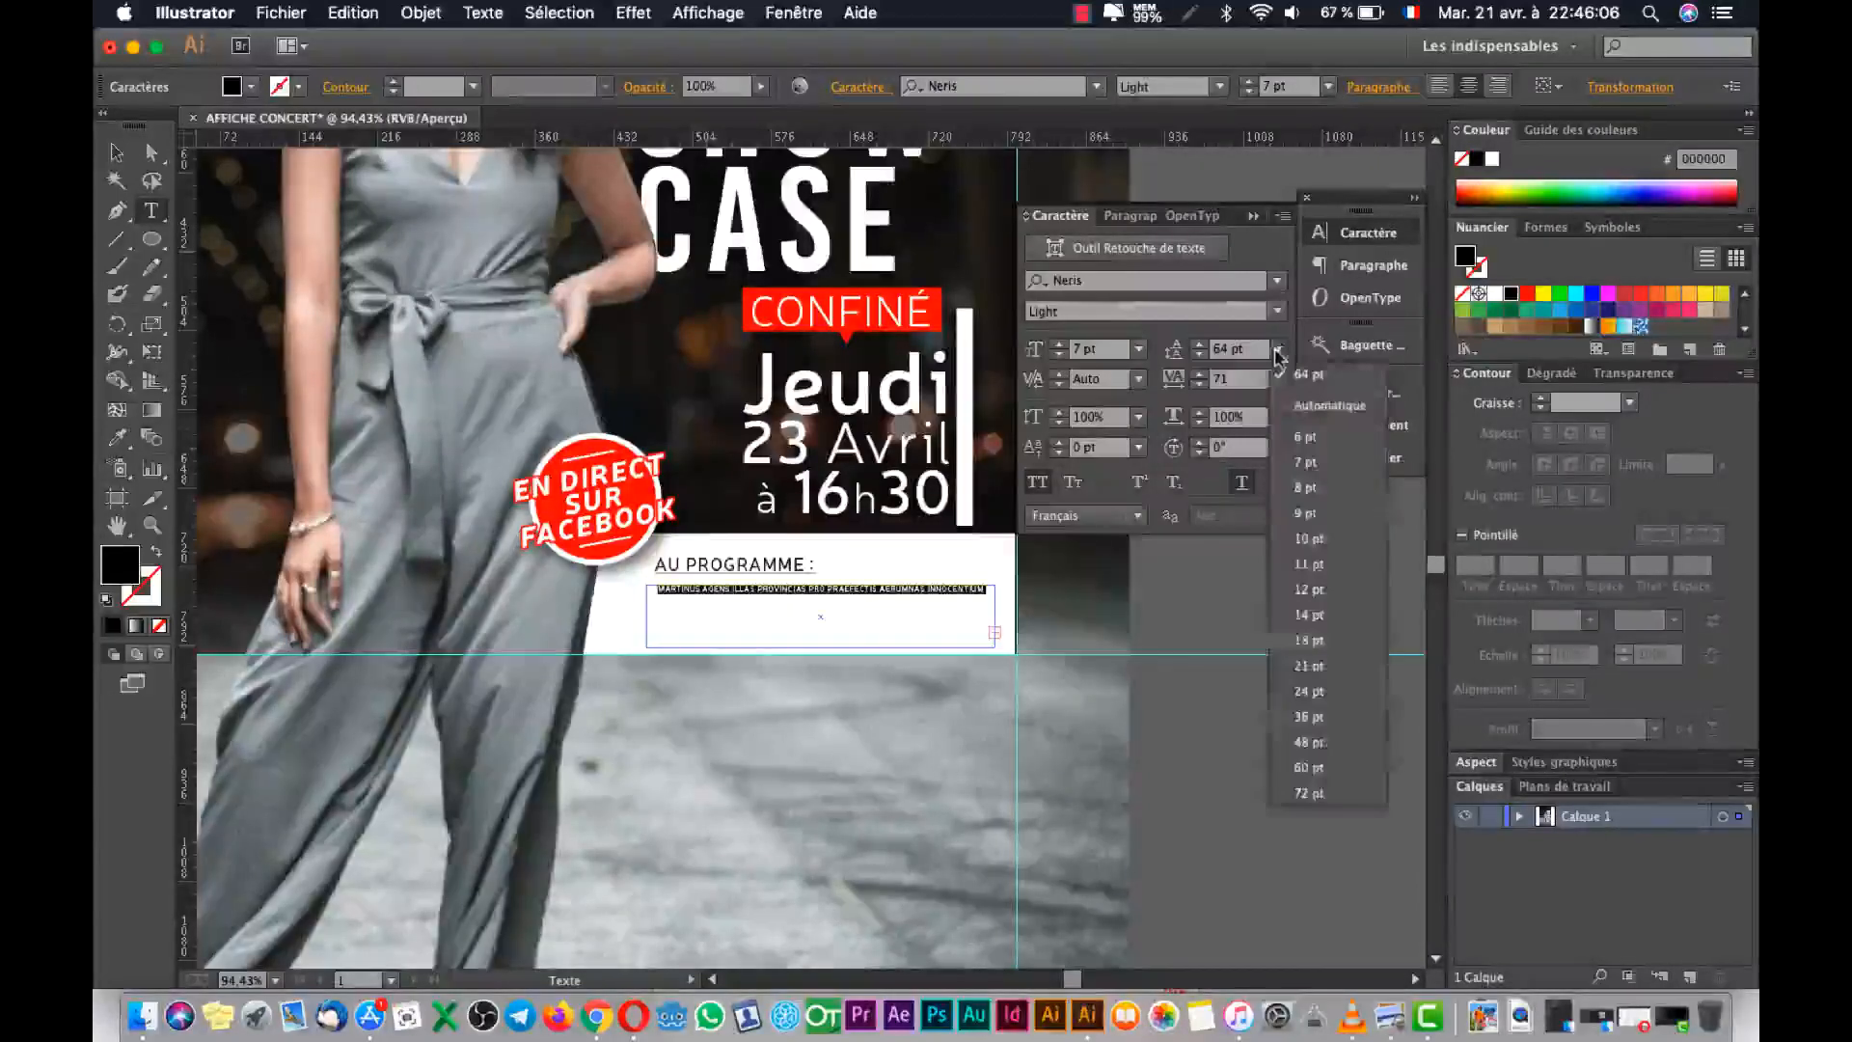
pyautogui.click(1304, 403)
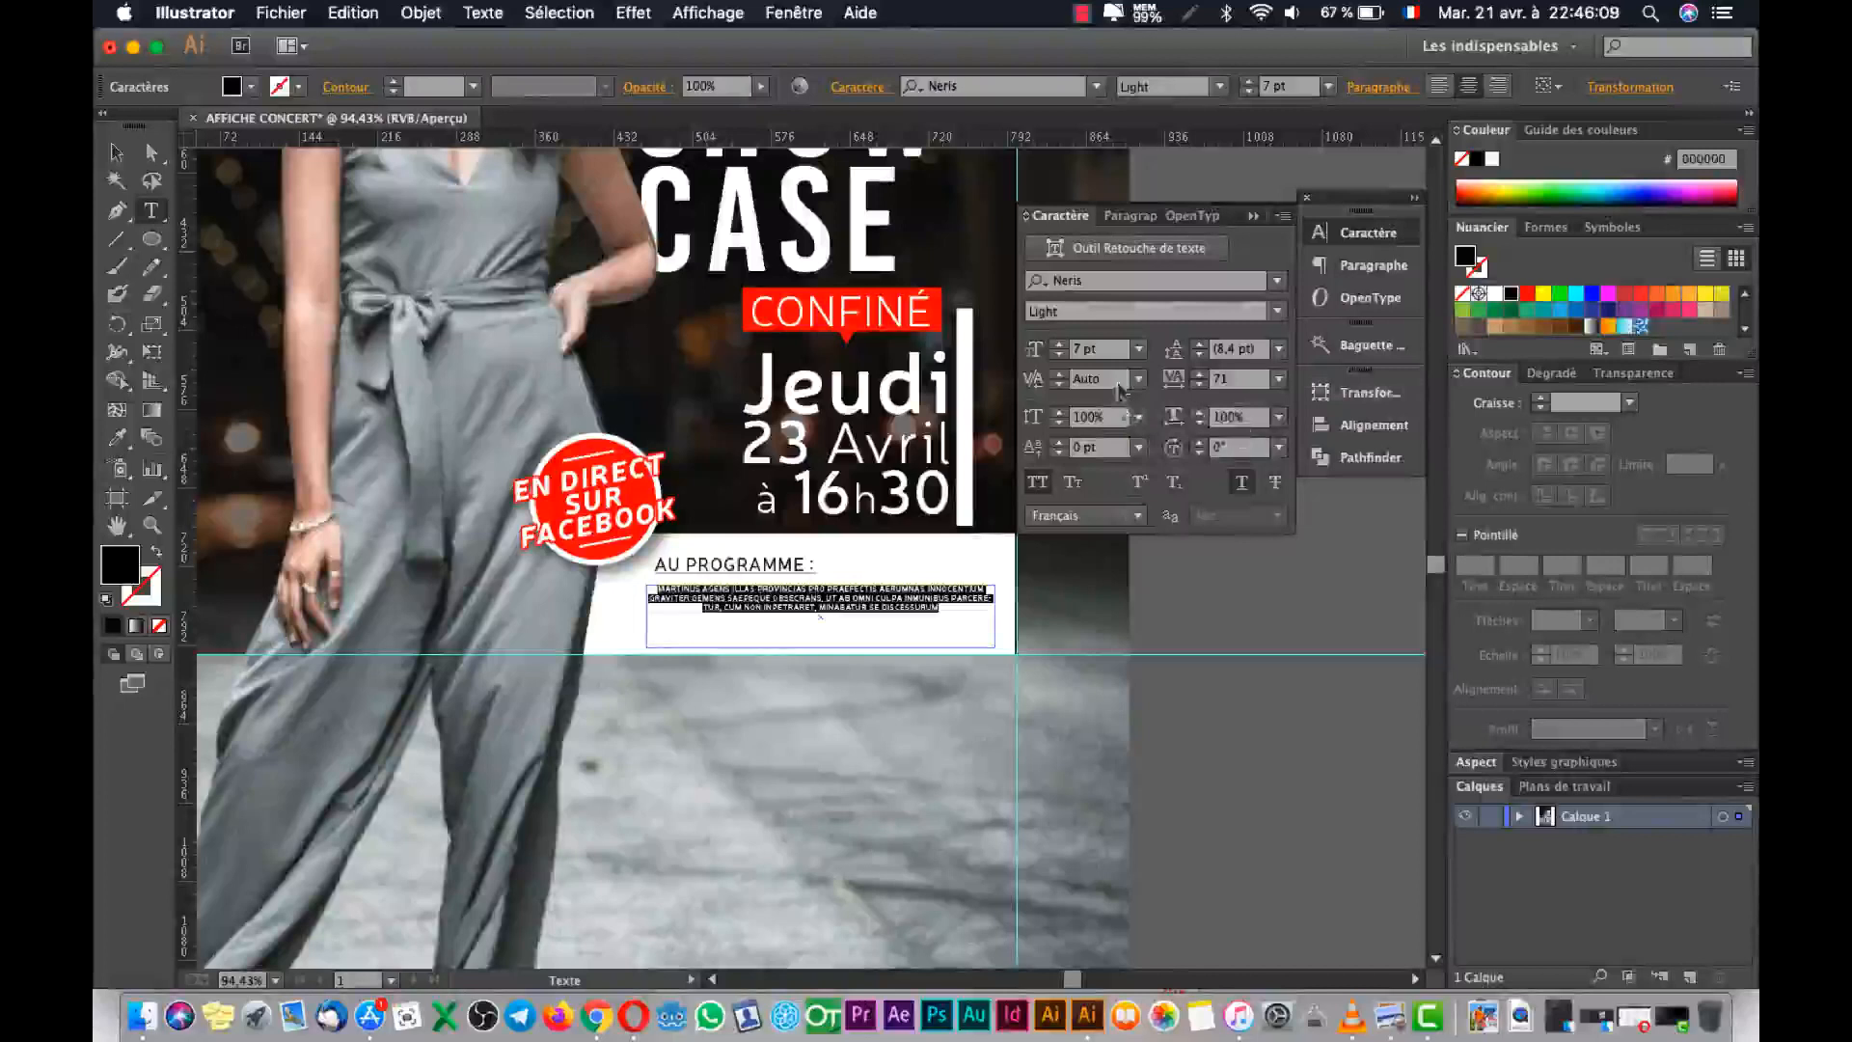
# Set the placeholder paragraph's tracking to 0 and its font size to 10 pt.
pyautogui.click(1279, 378)
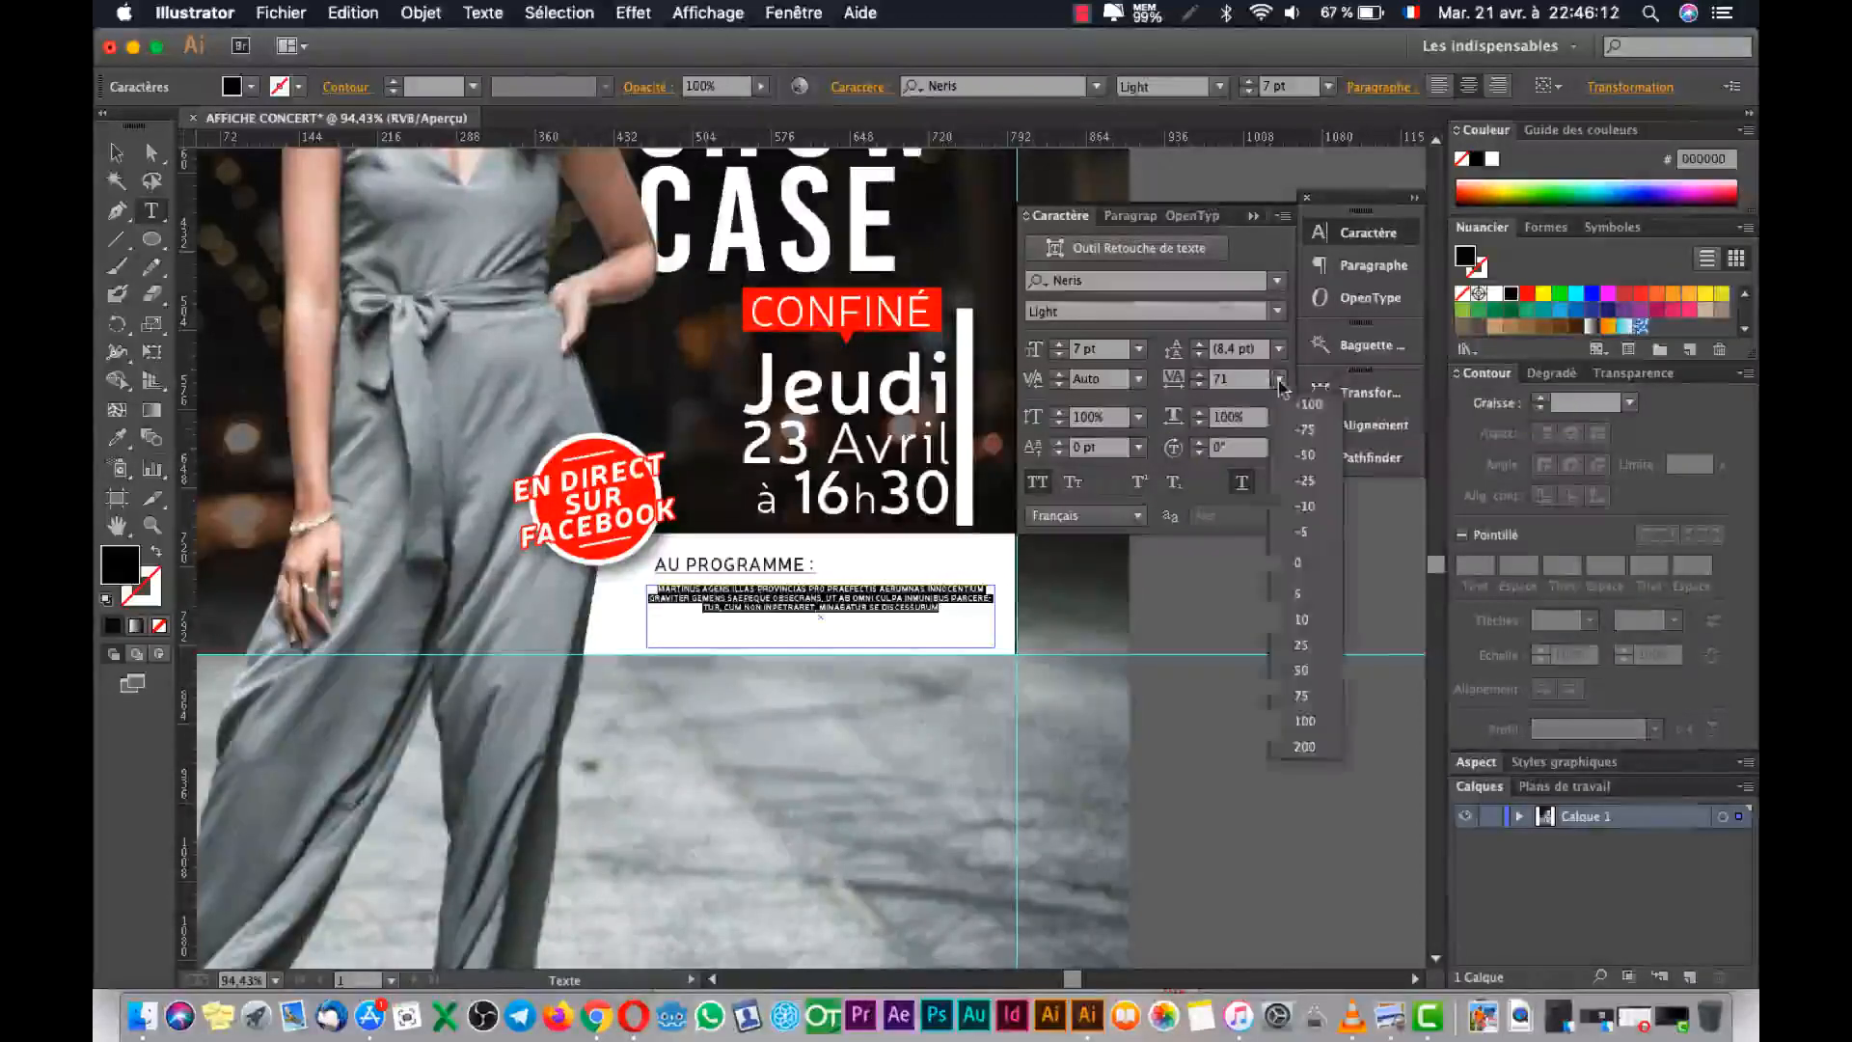
pyautogui.click(1298, 563)
pyautogui.click(1060, 344)
pyautogui.click(1060, 345)
pyautogui.click(1060, 344)
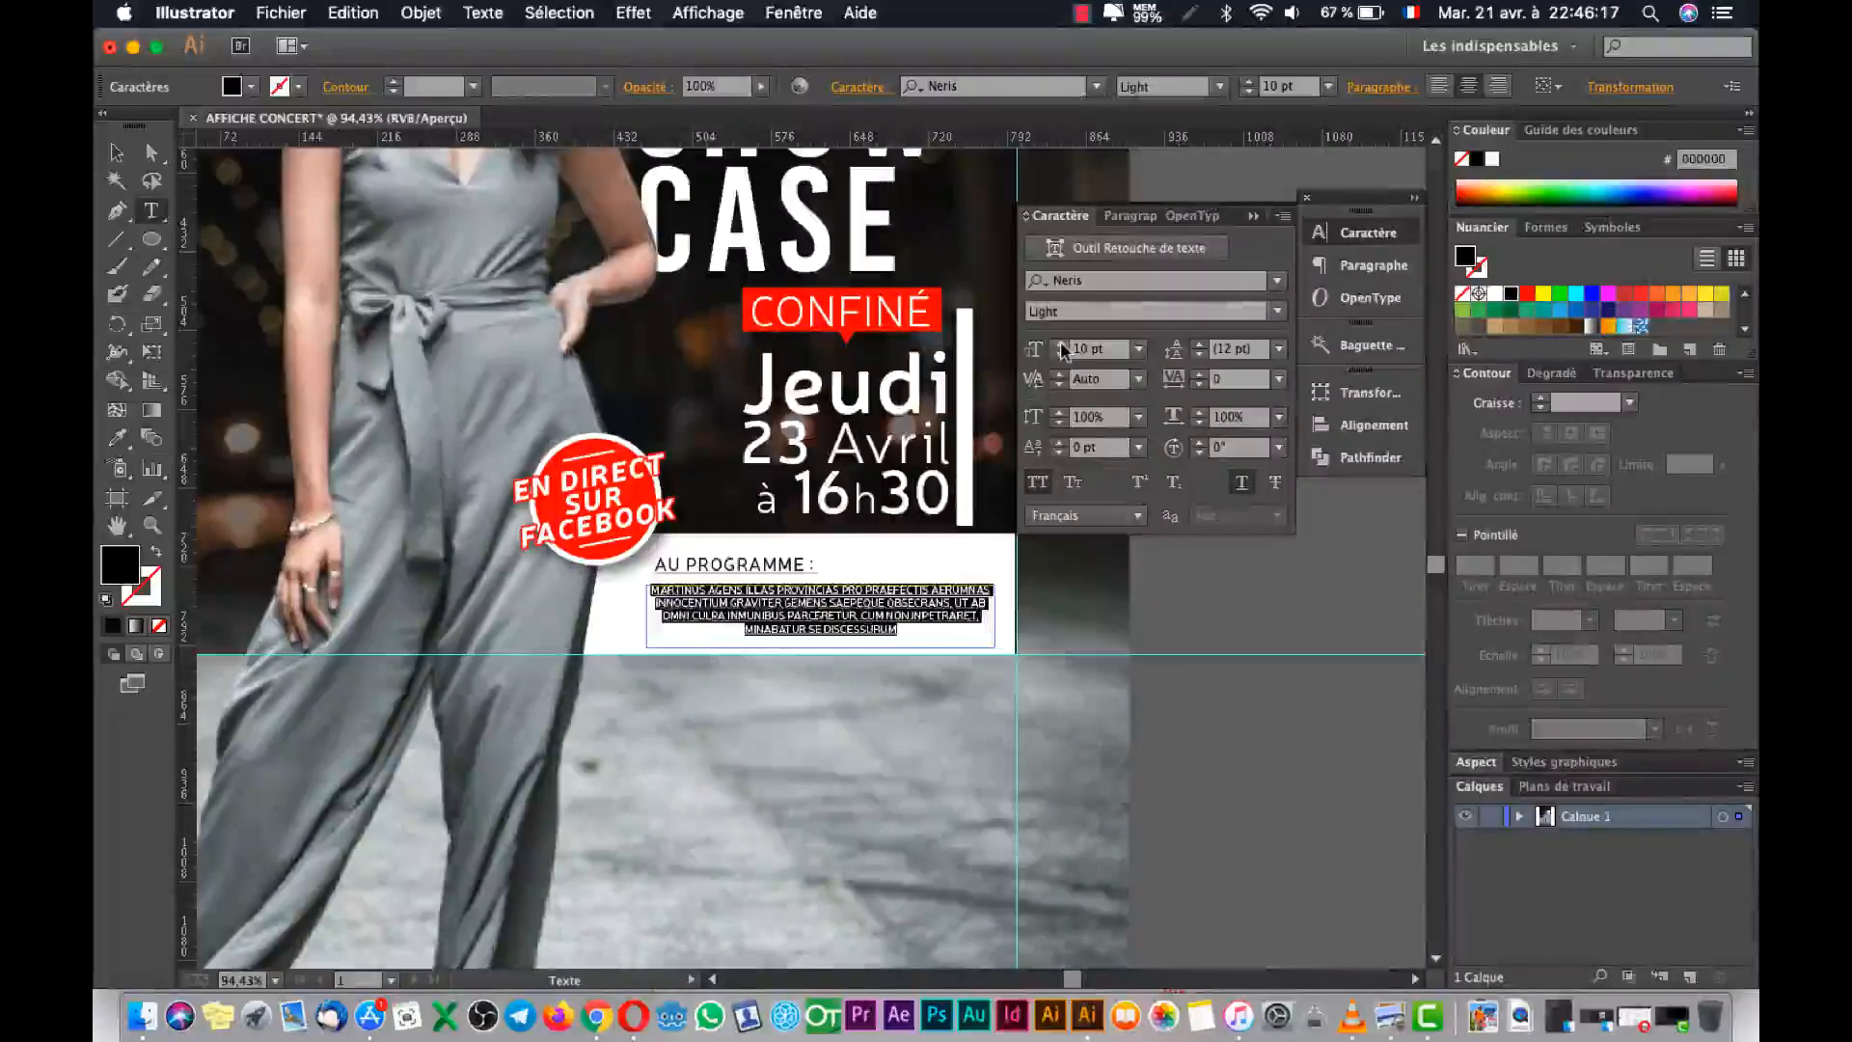
# Set the placeholder paragraph's font size to 11 pt and align it to the left.
pyautogui.click(1060, 345)
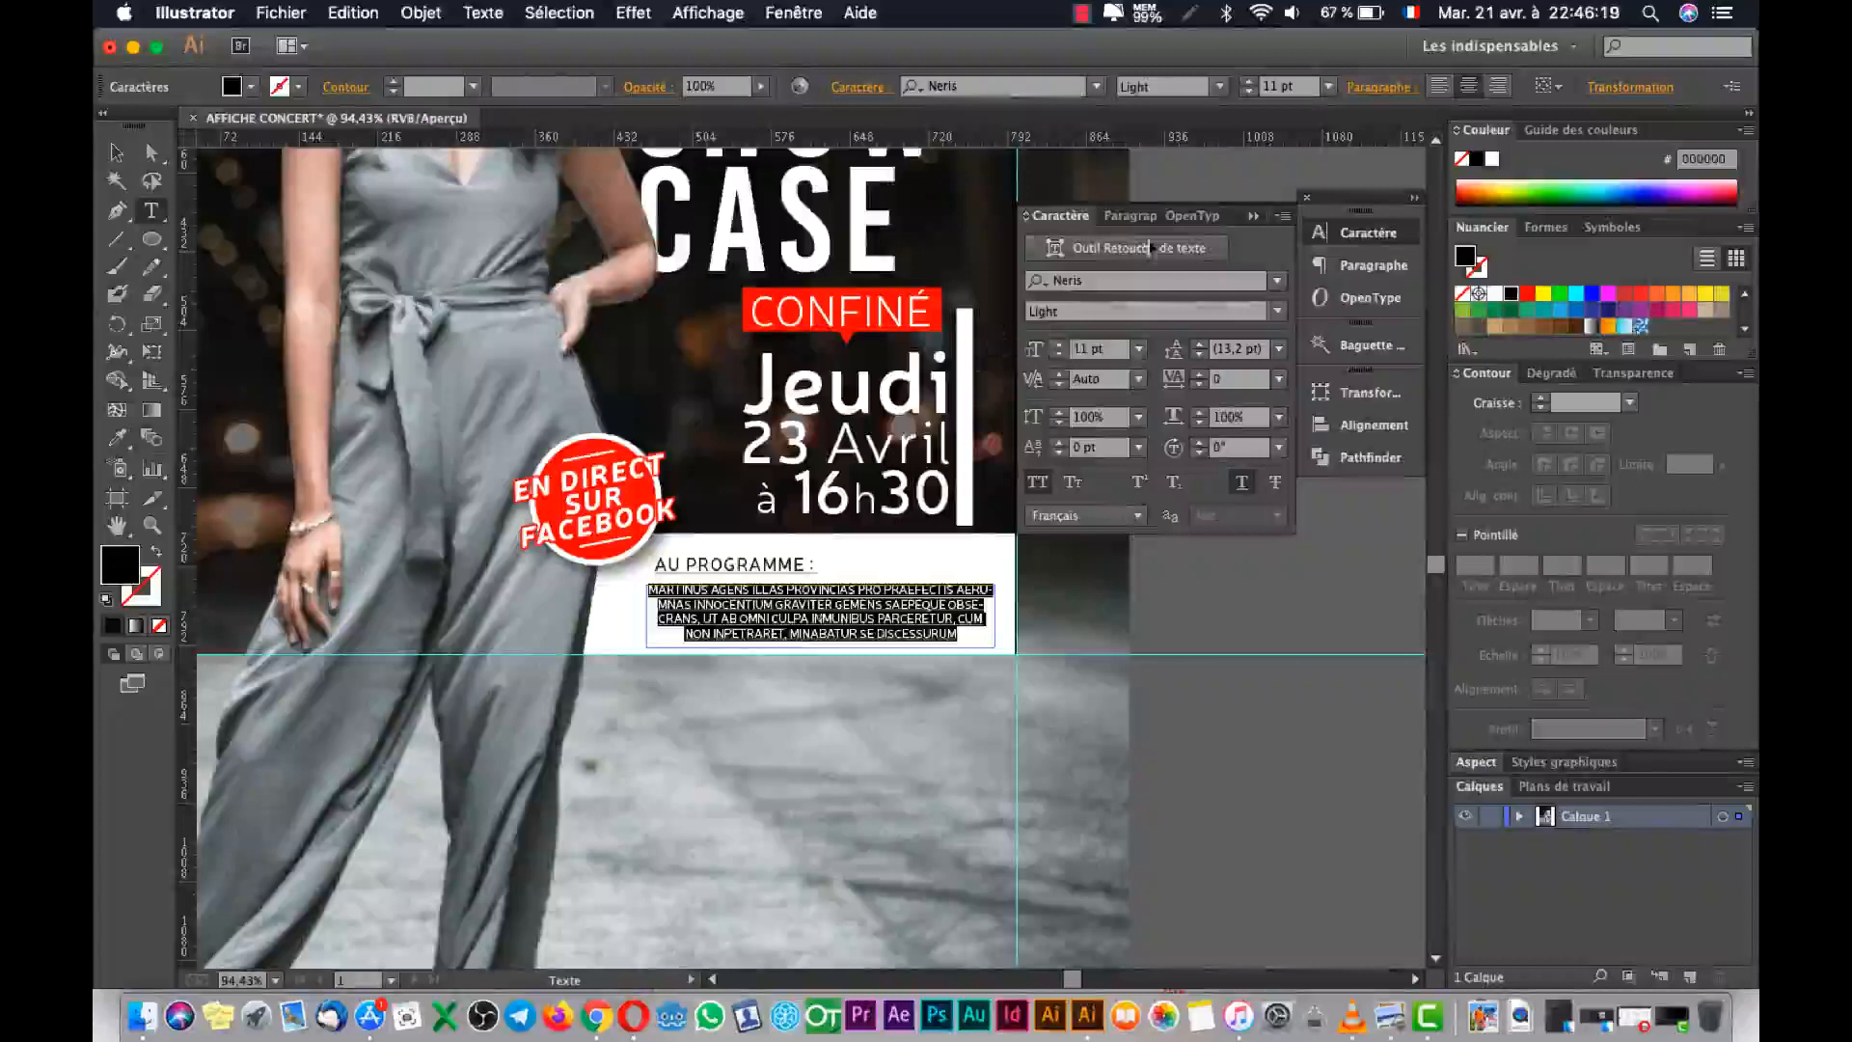
pyautogui.click(1131, 216)
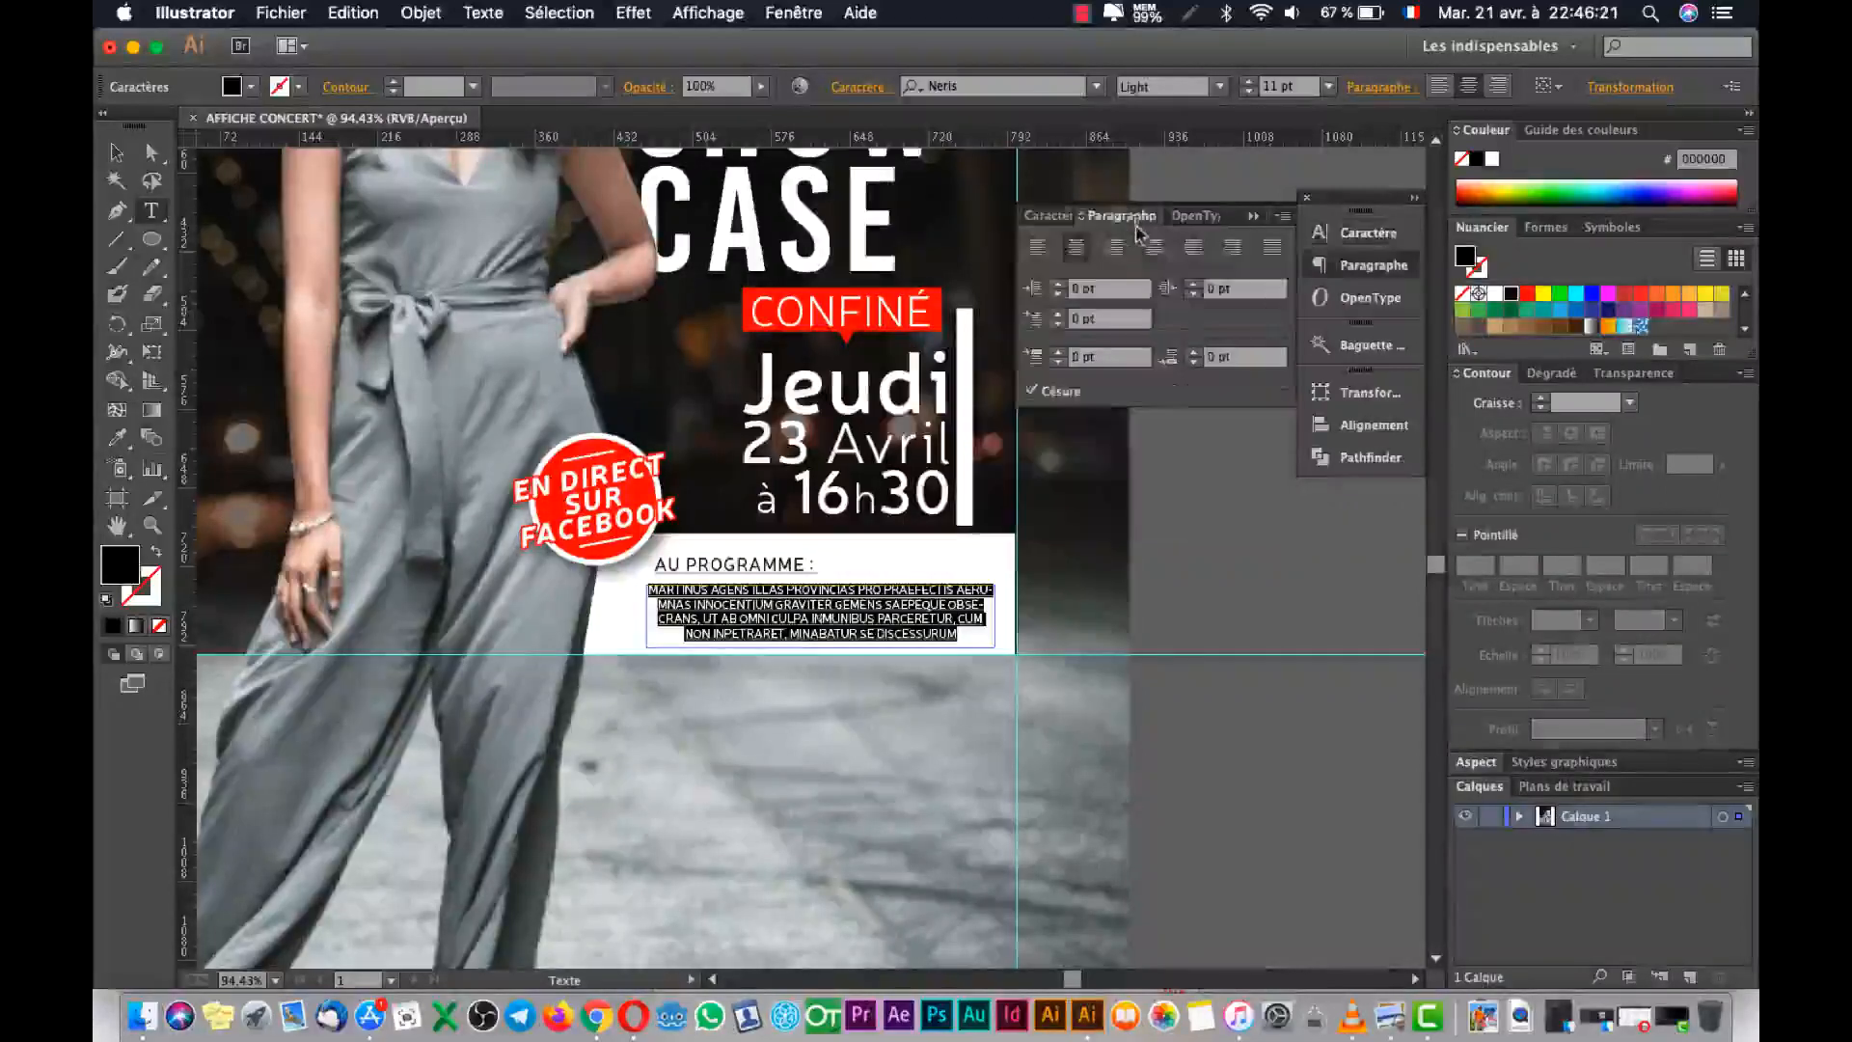
pyautogui.click(1046, 257)
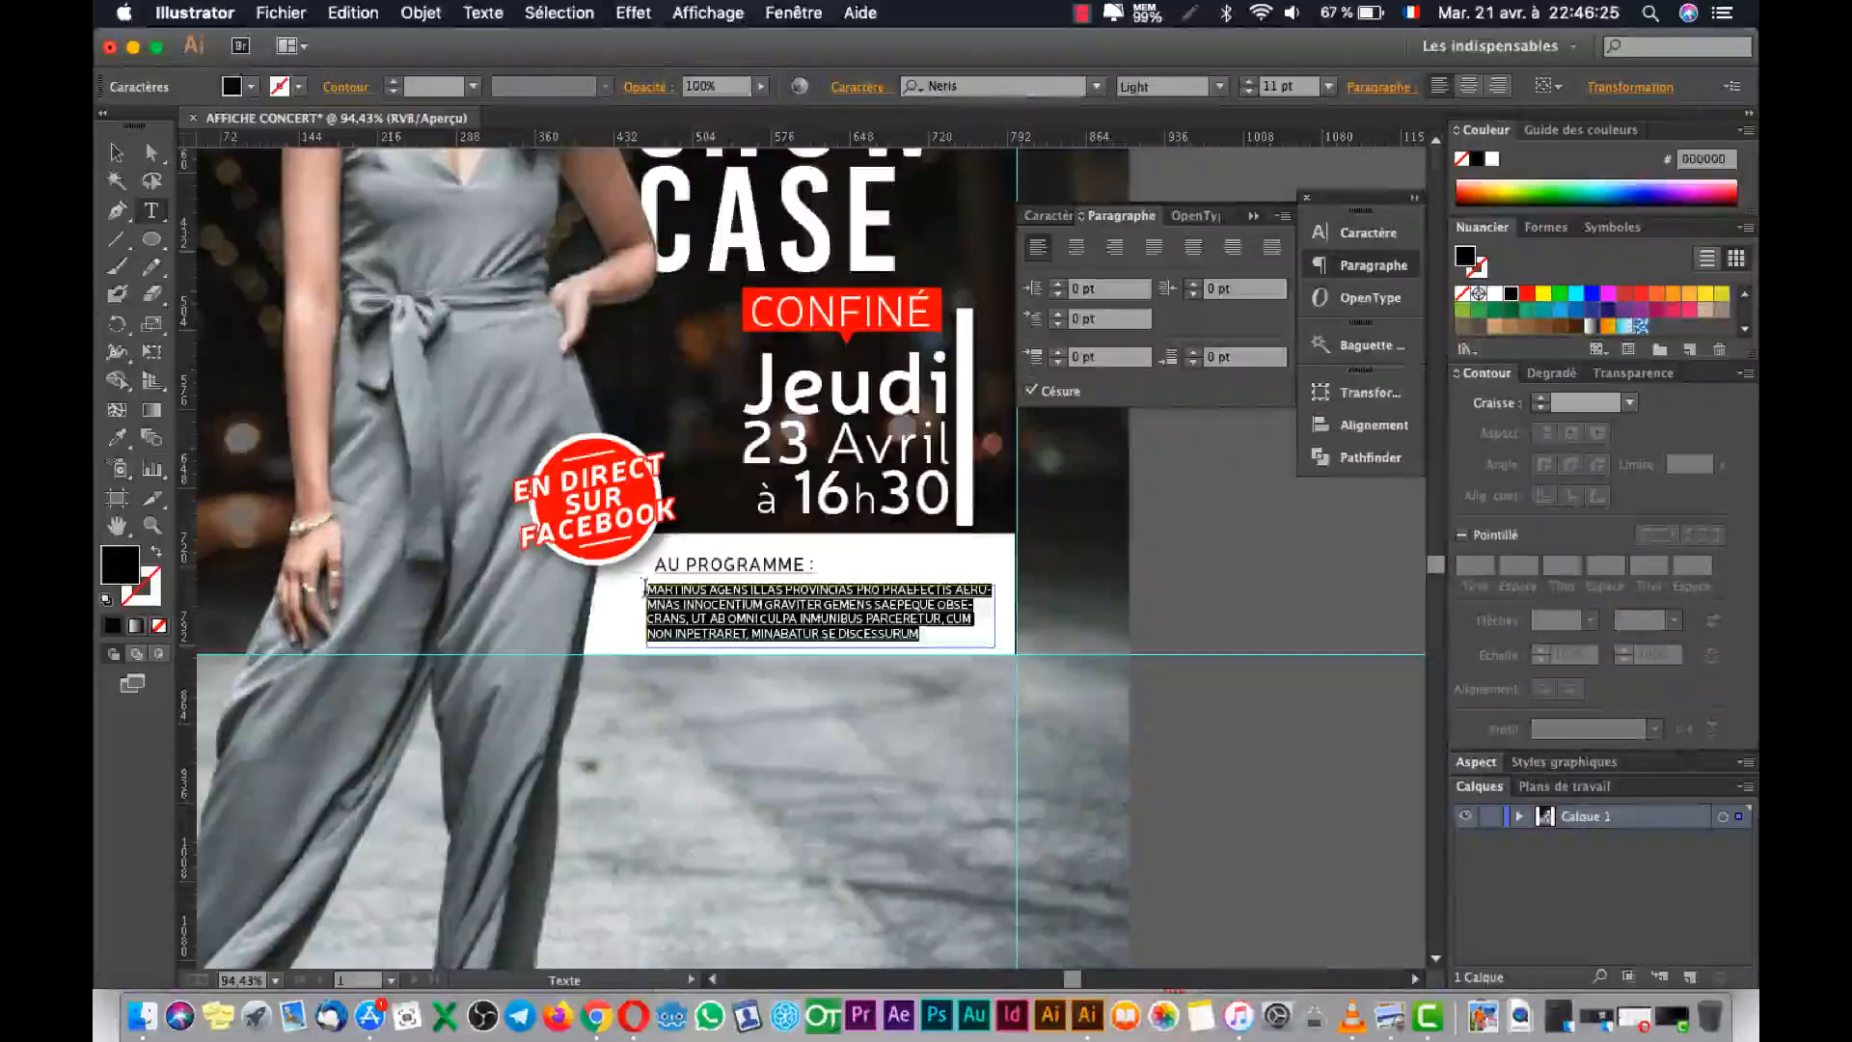
# Insert dashes before the lines of the placeholder text to form a list.
pyautogui.click(692, 588)
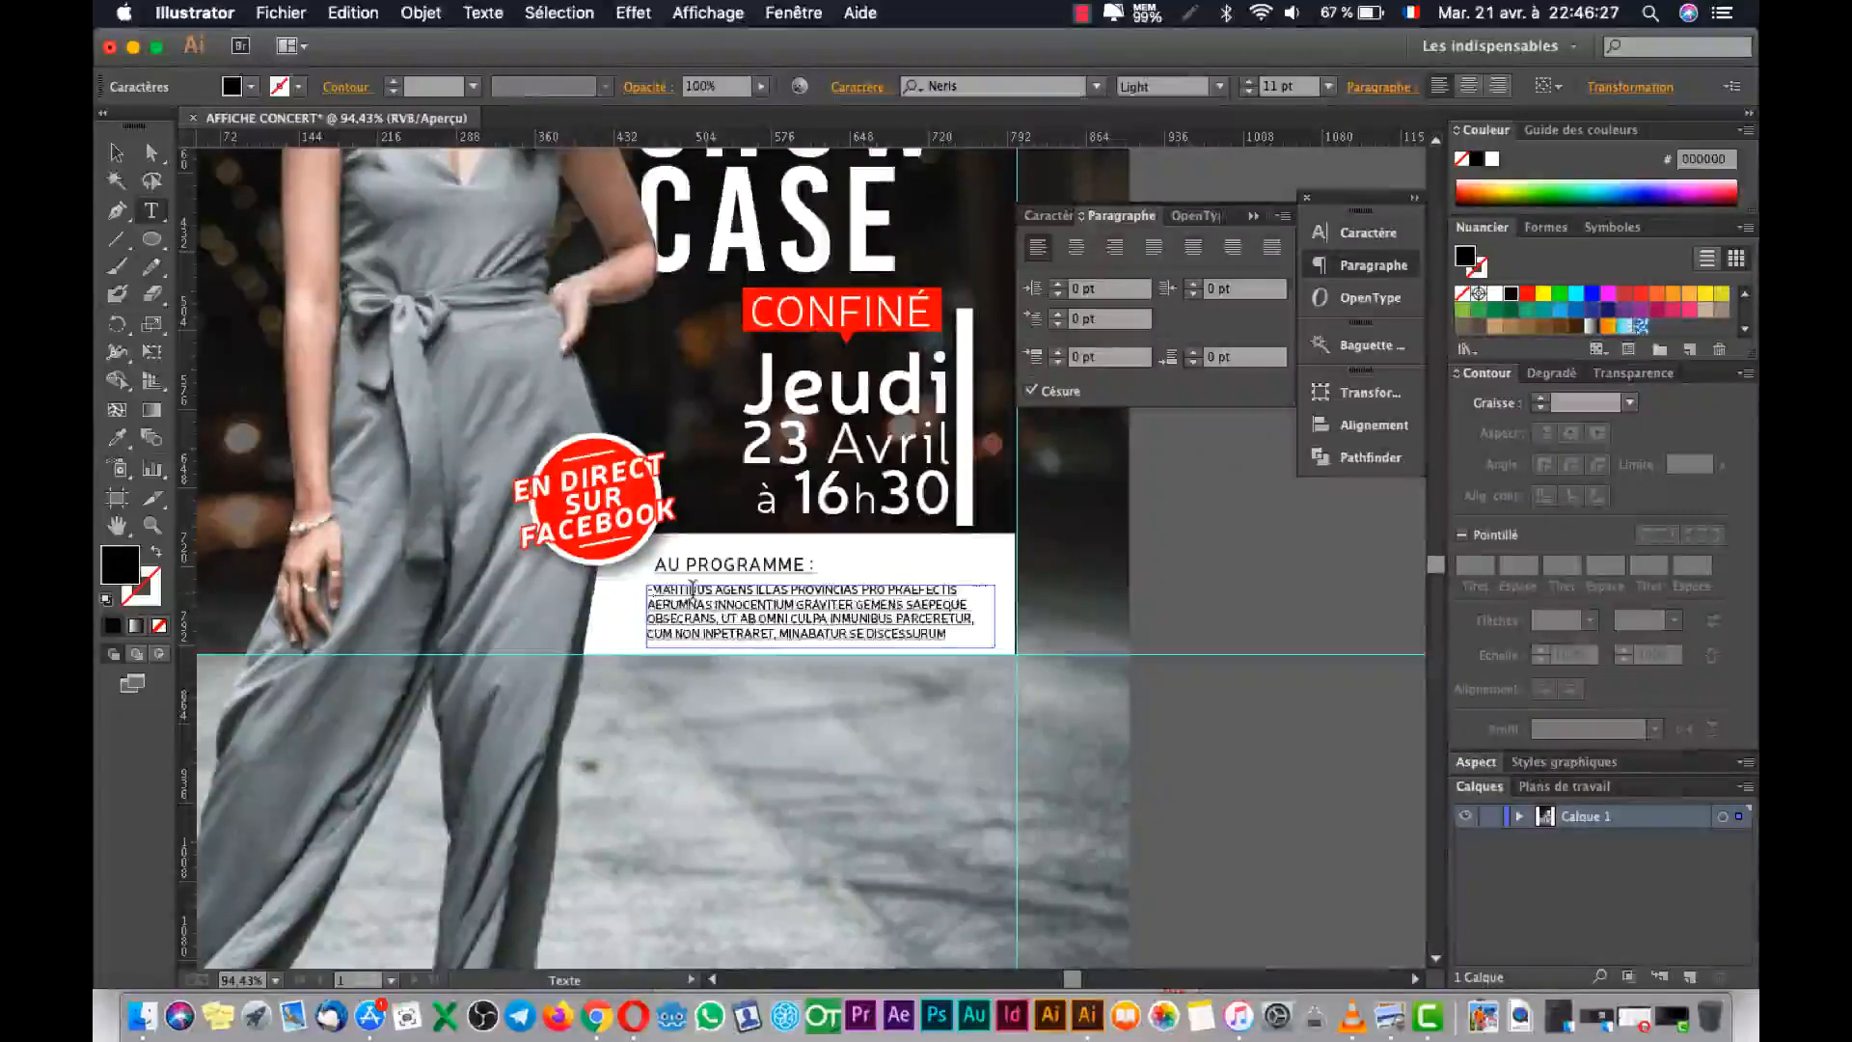
pyautogui.click(647, 605)
pyautogui.write('-')
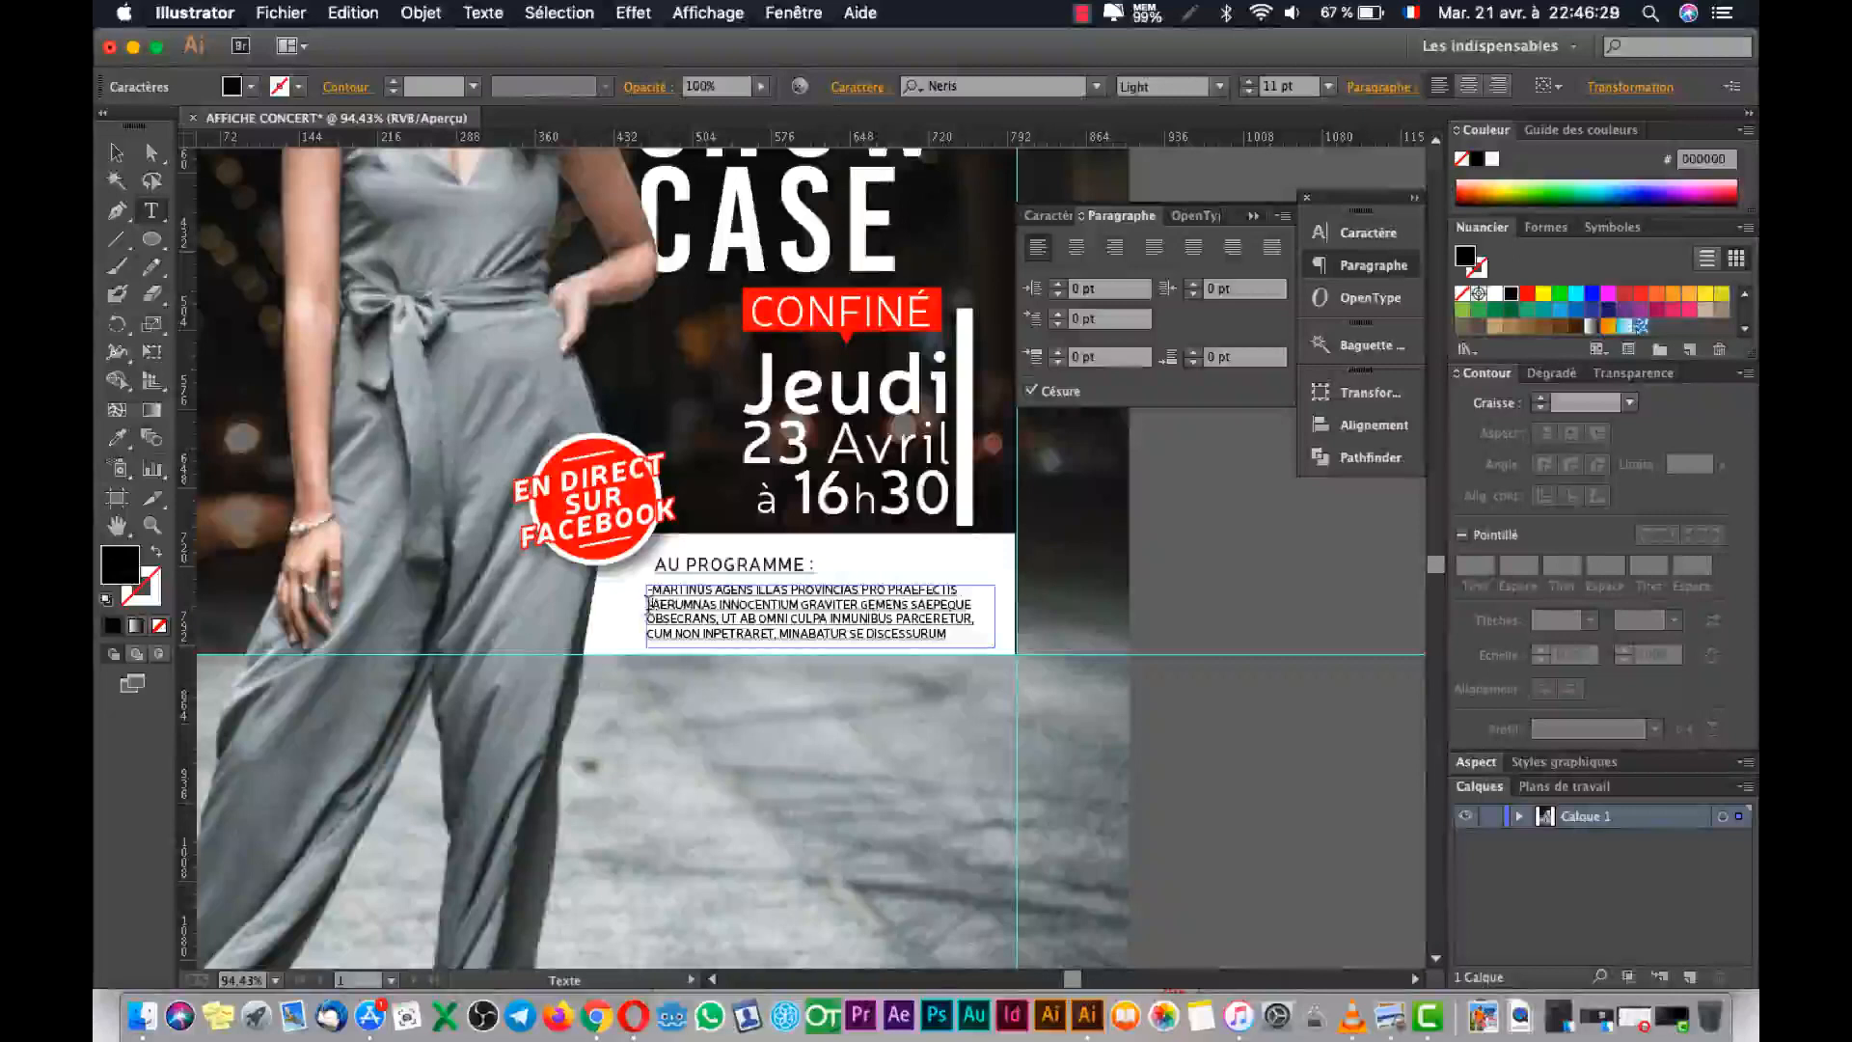
pyautogui.click(647, 615)
pyautogui.write('-')
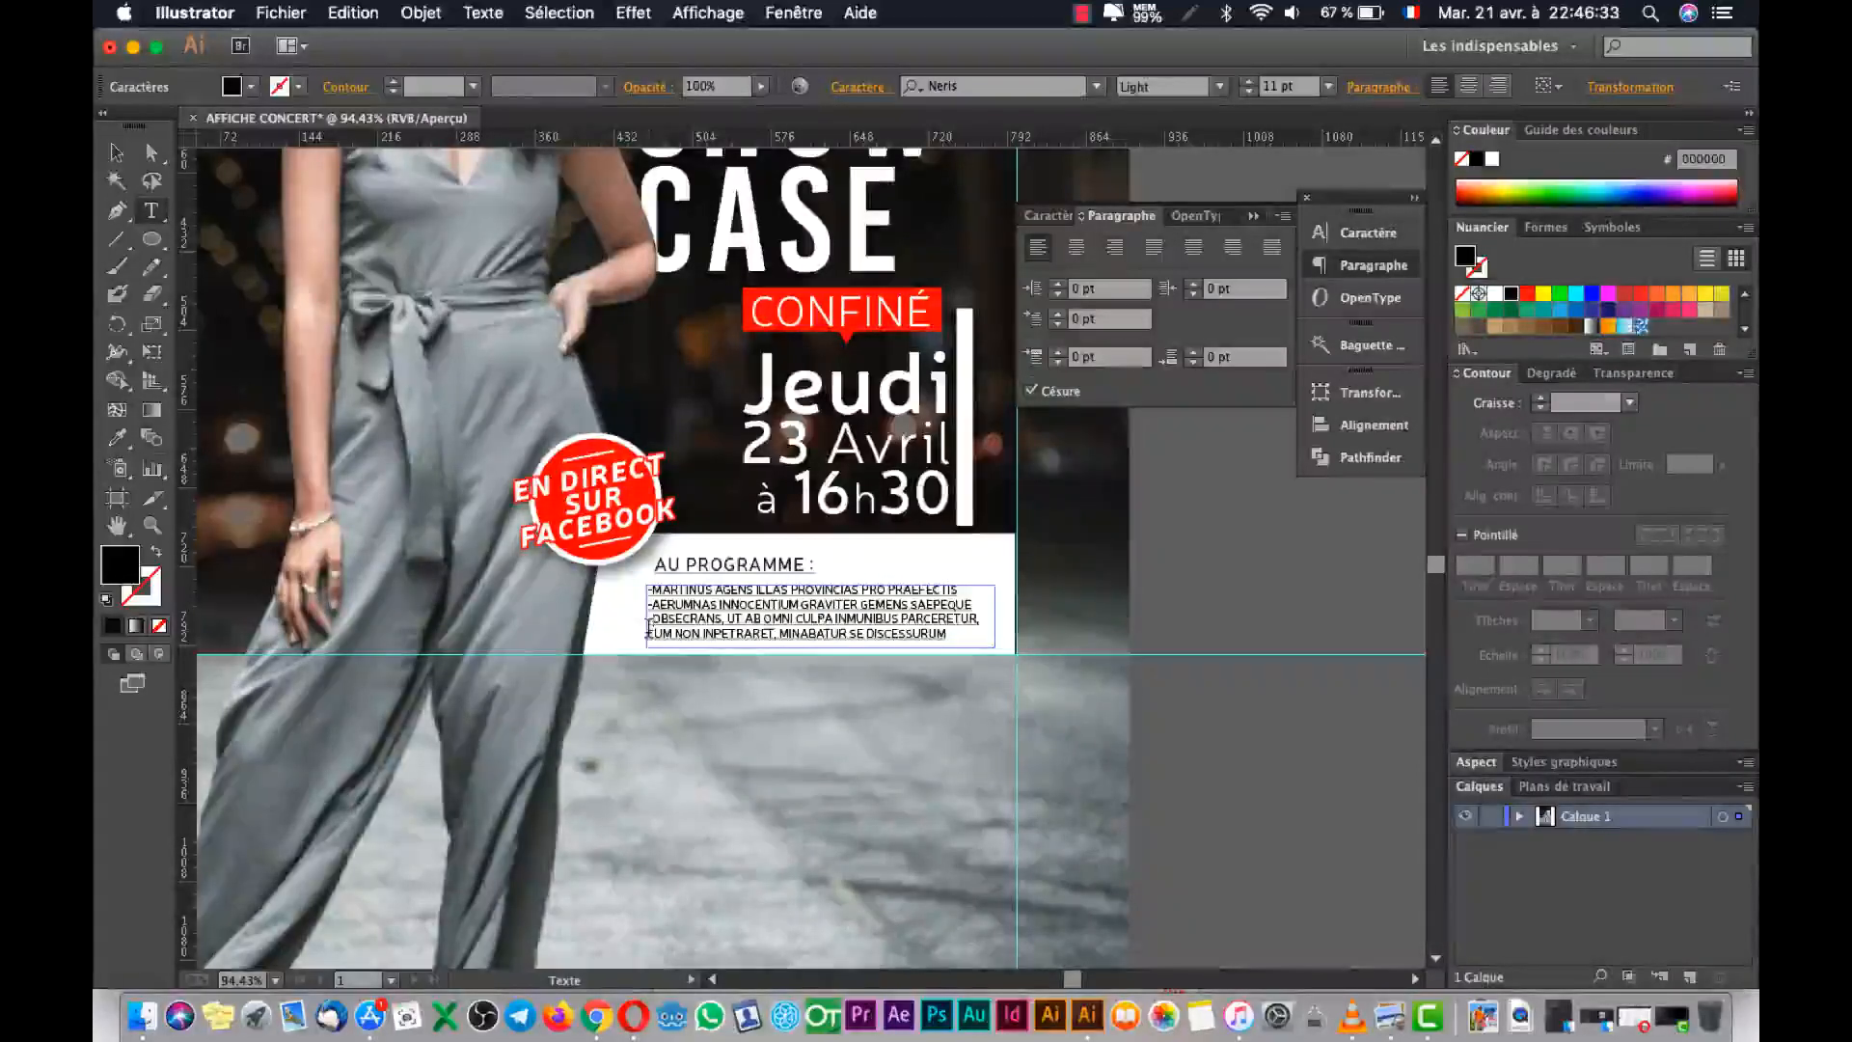
pyautogui.click(647, 629)
pyautogui.write('-')
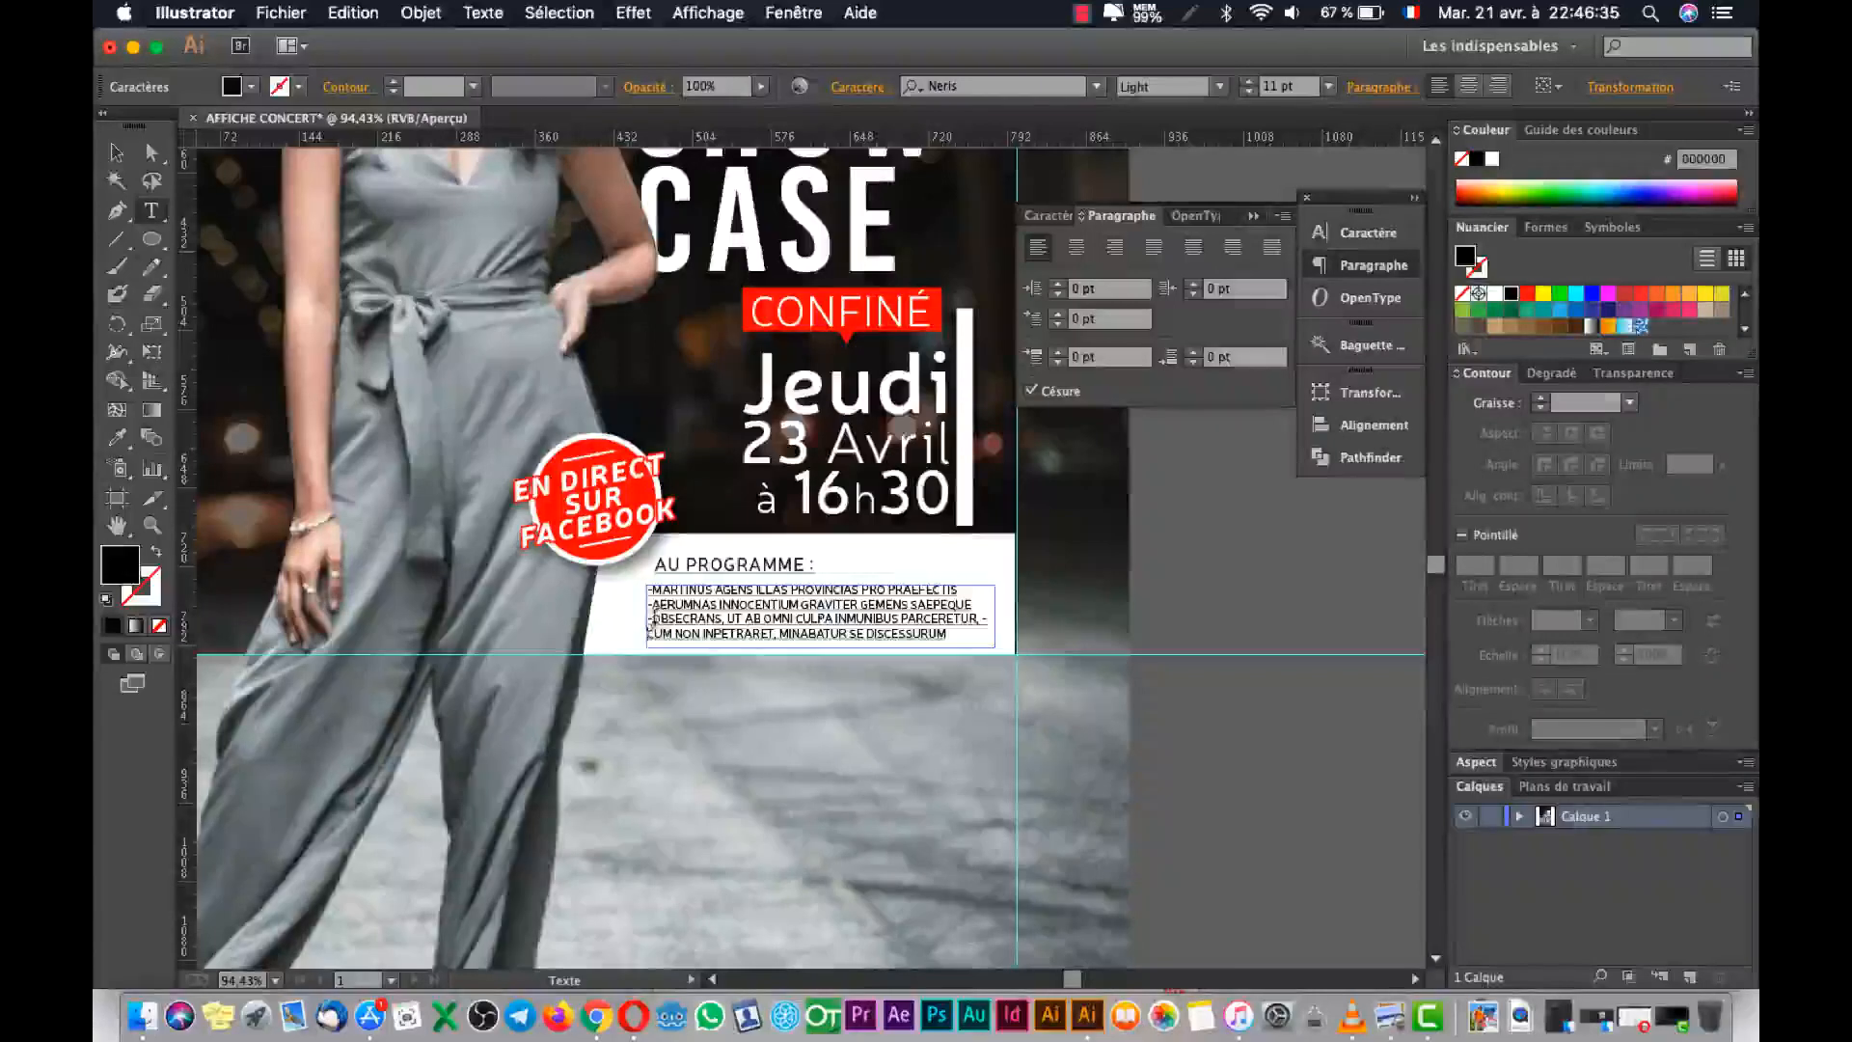
pyautogui.click(649, 629)
pyautogui.write('-')
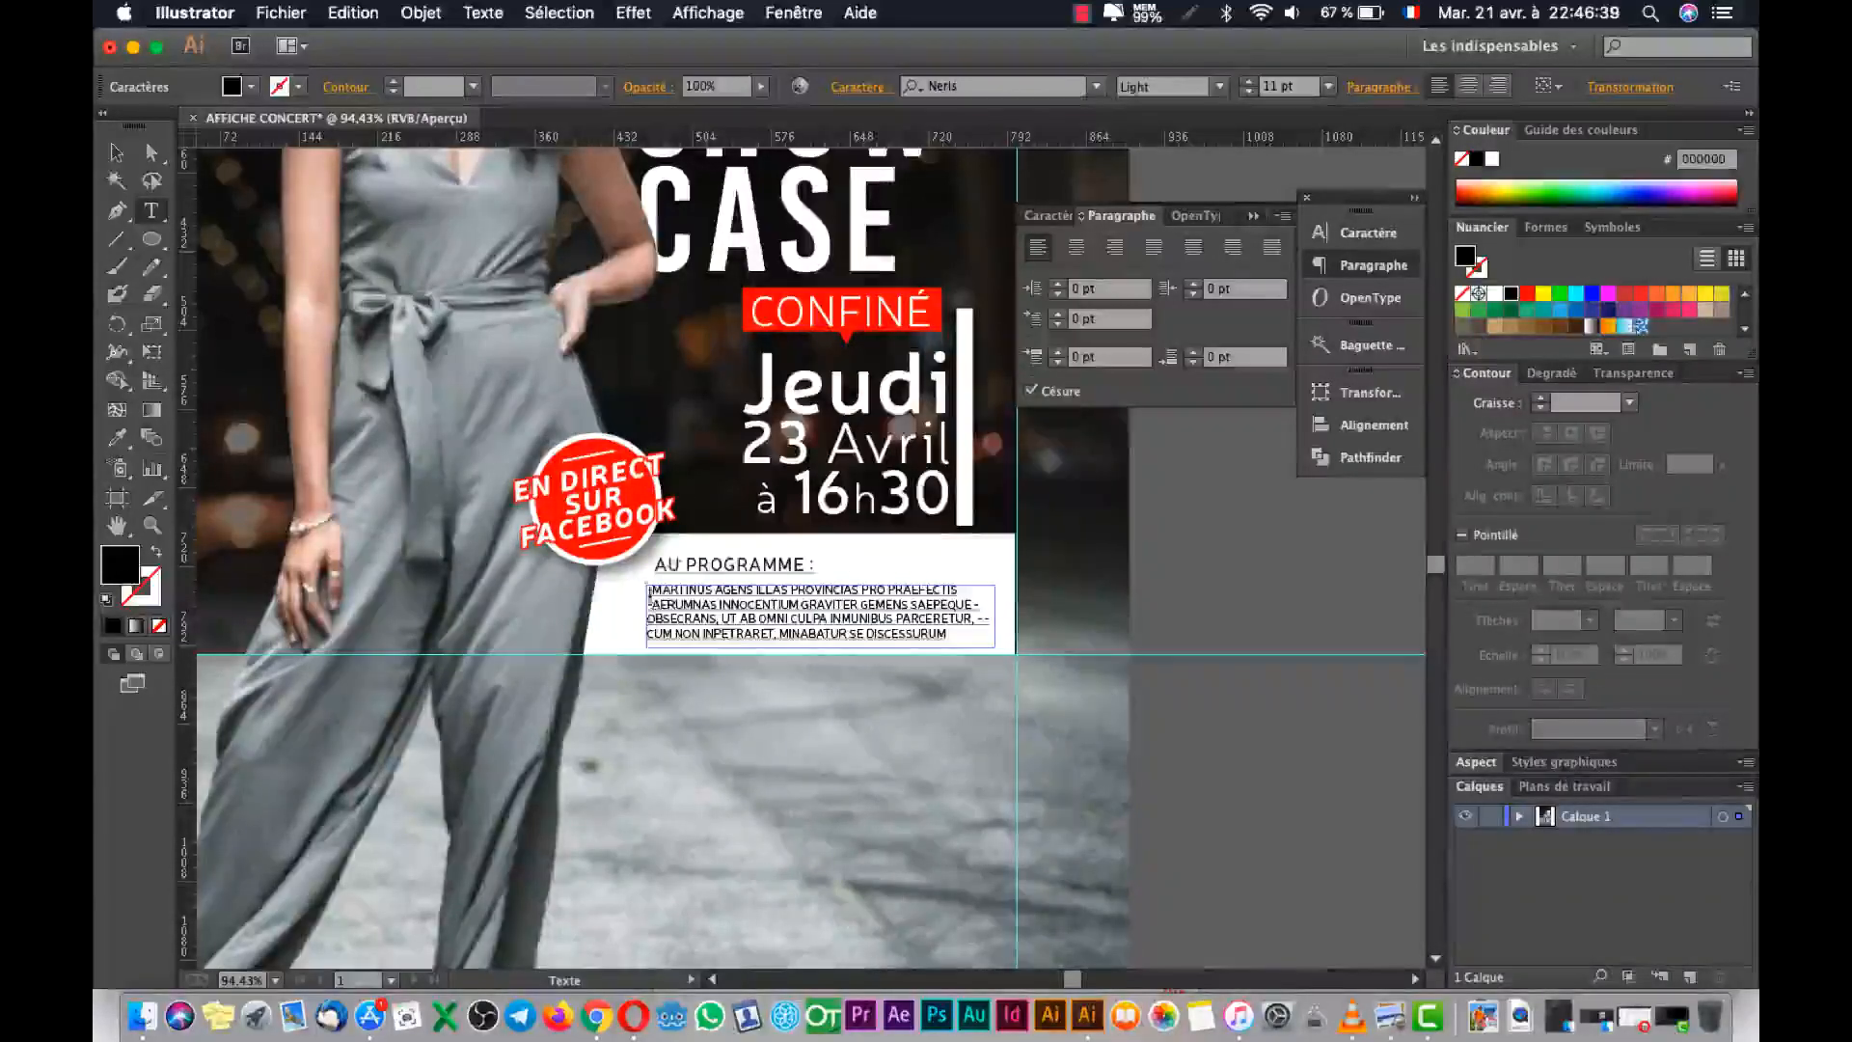
pyautogui.press('BackSpace')
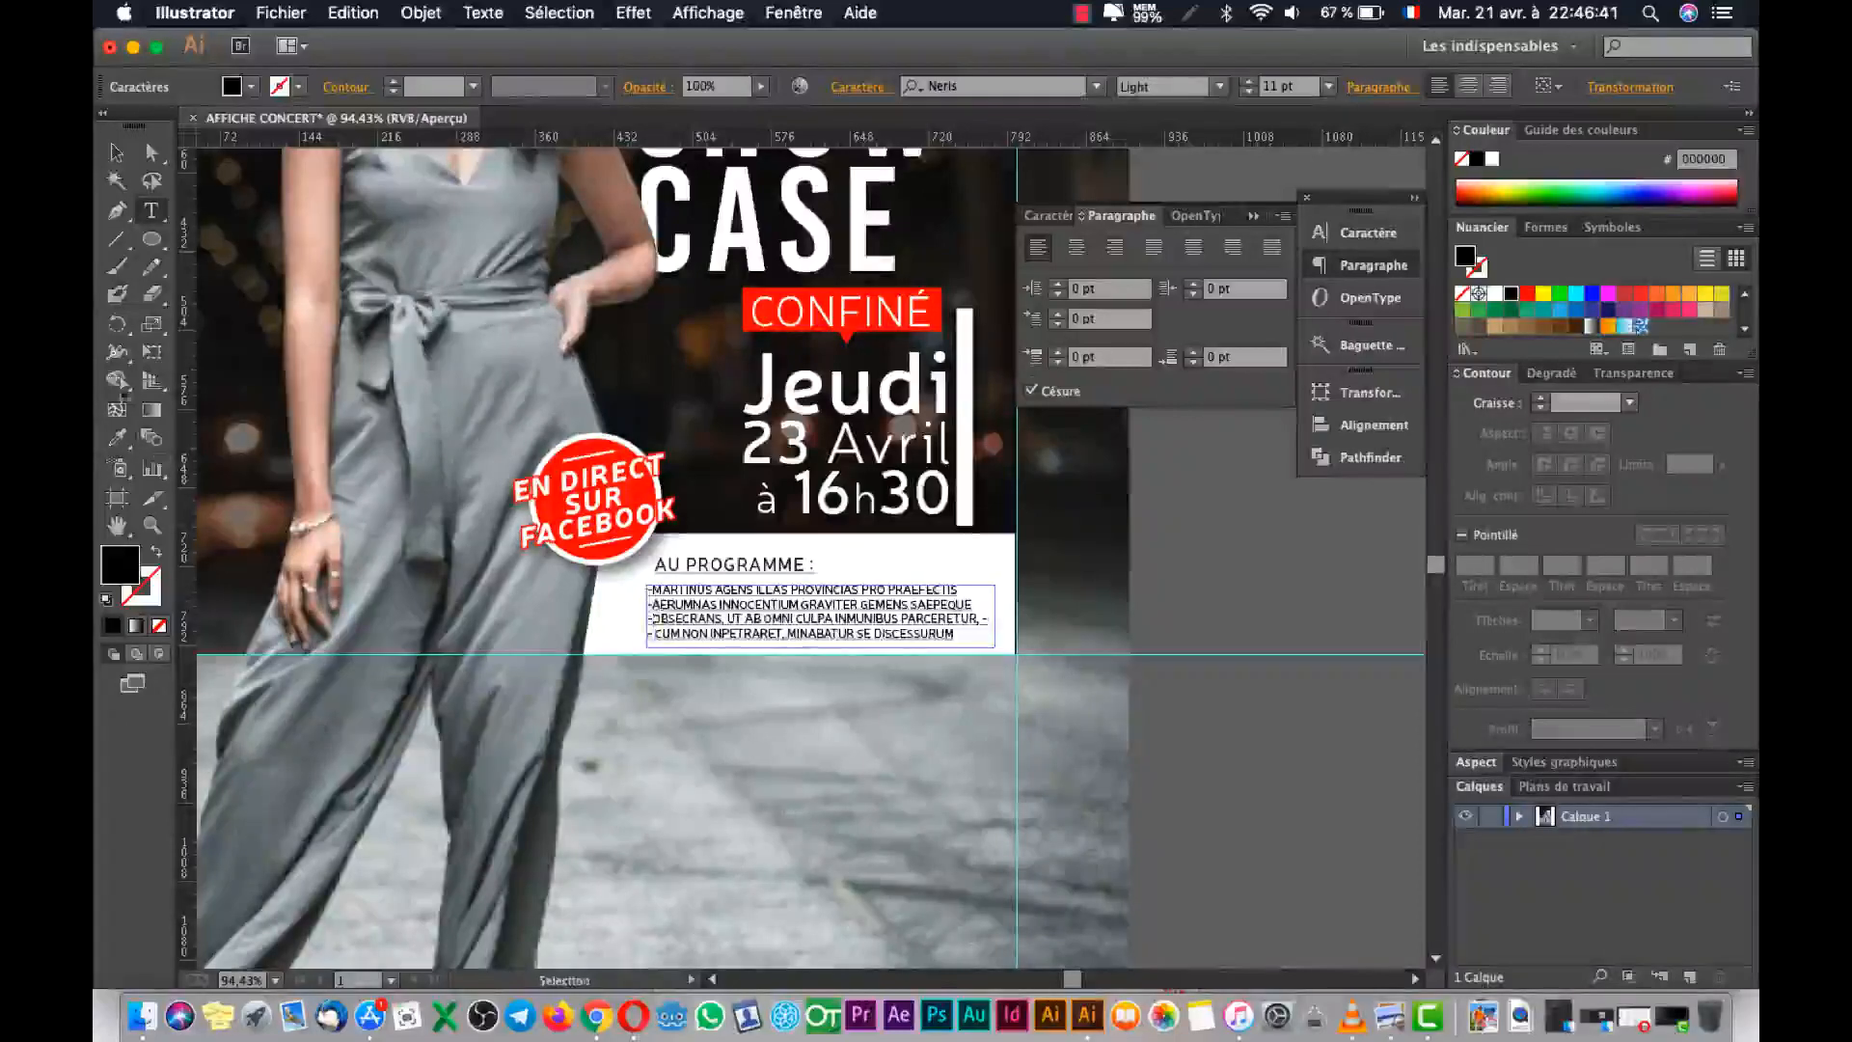
# Widen the placeholder text area to the white box's right edge and nudge it slightly left together with the AU PROGRAMME heading.
pyautogui.click(120, 157)
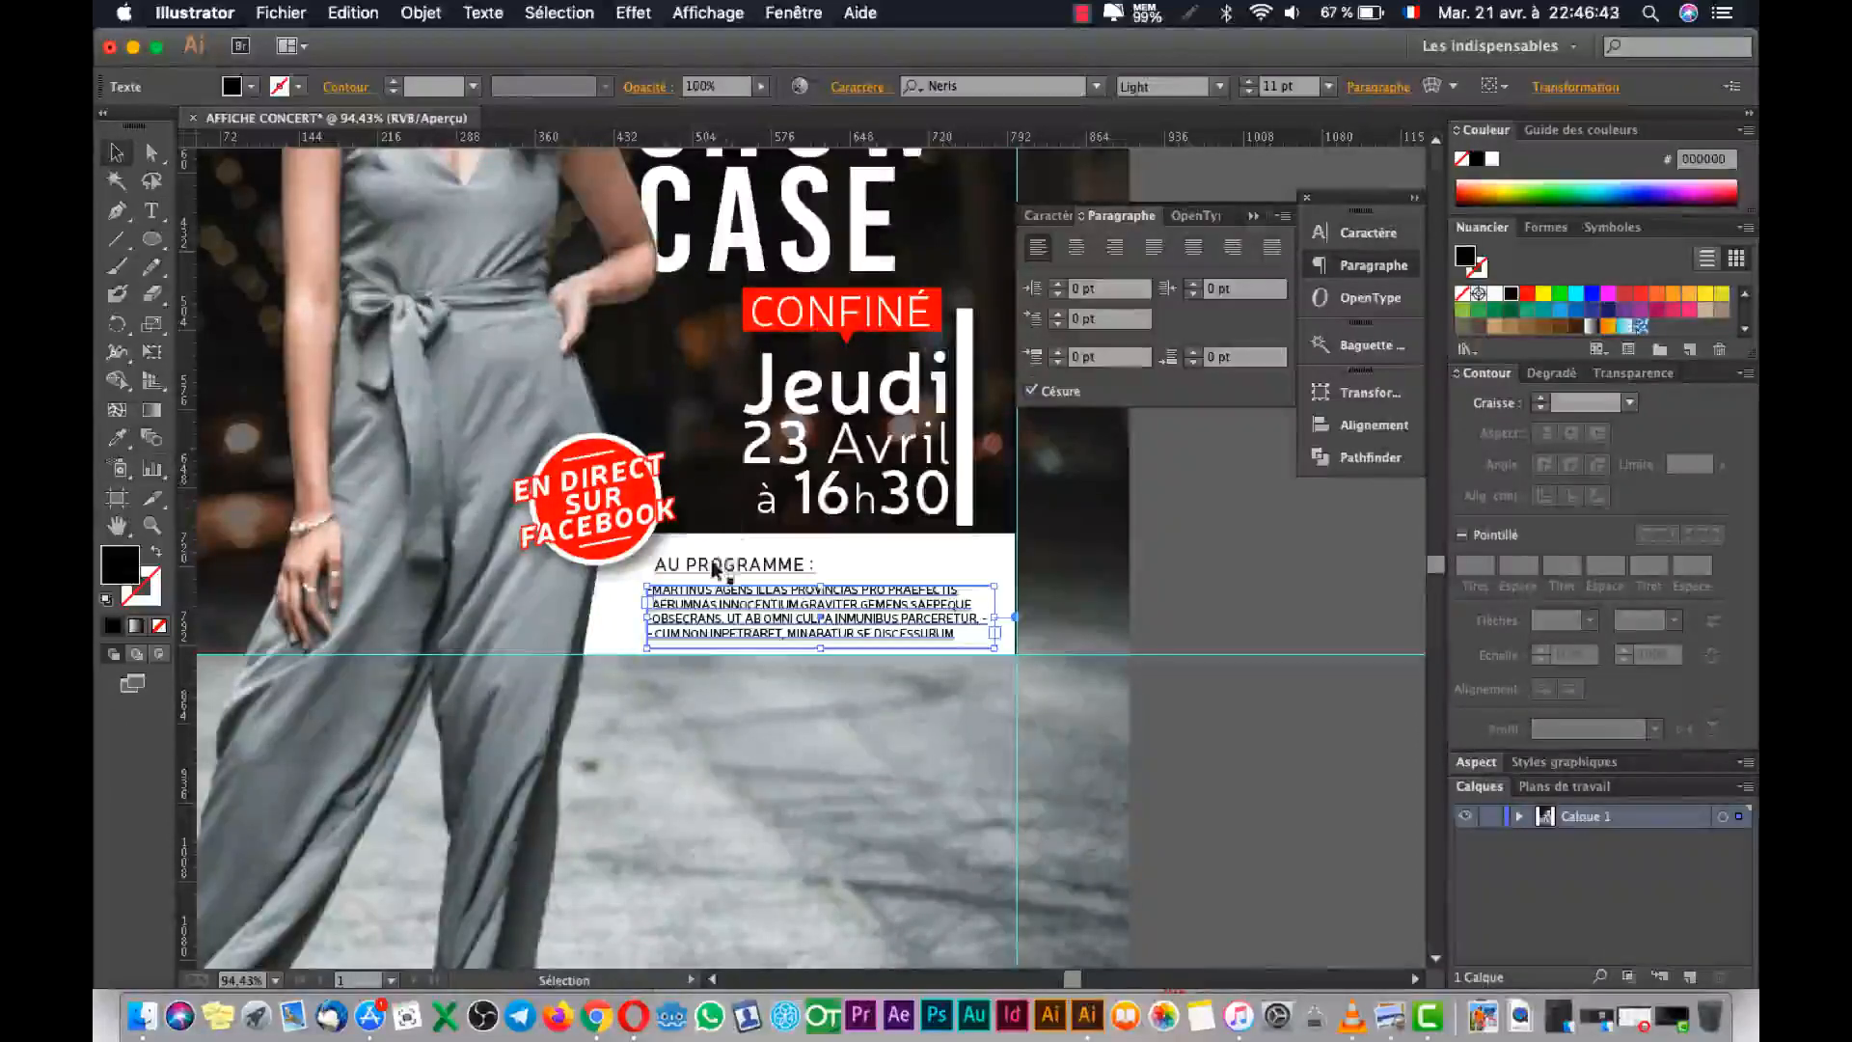
pyautogui.moveTo(994, 617); pyautogui.dragTo(1012, 625)
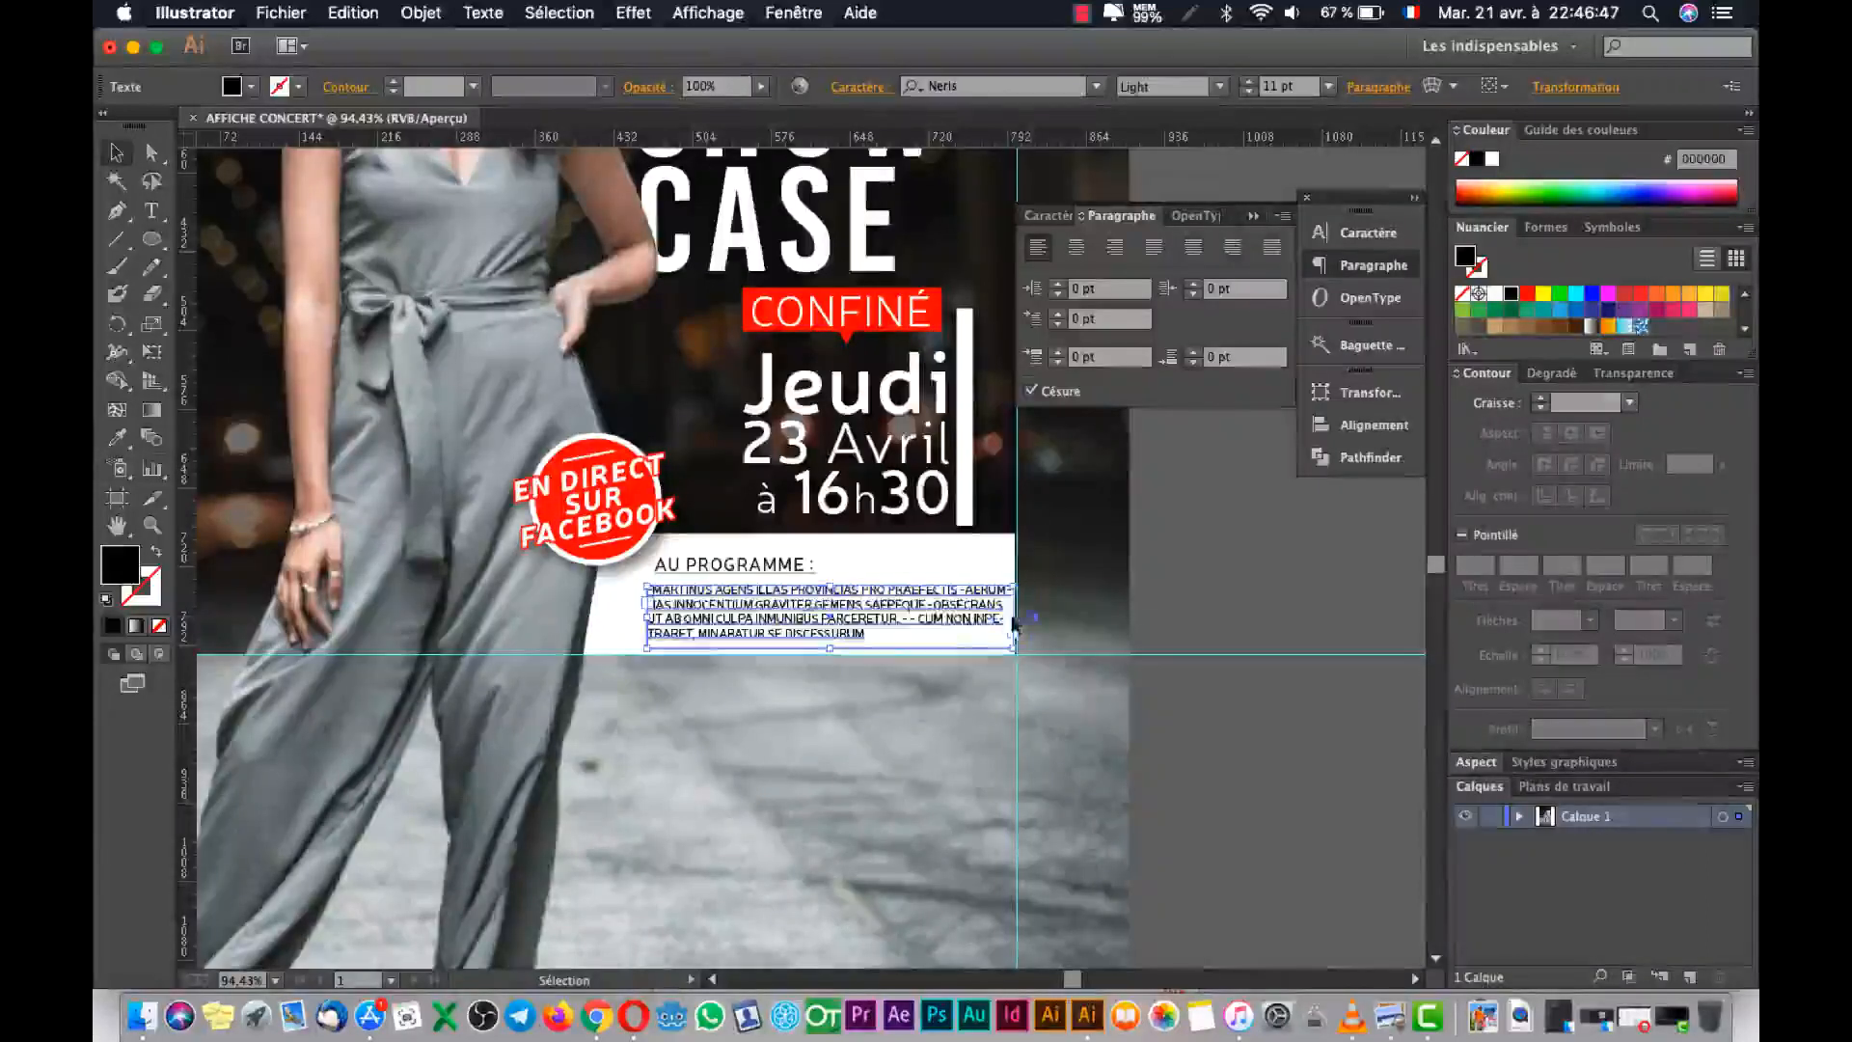
pyautogui.keyDown('shift'); pyautogui.click(751, 565); pyautogui.keyUp('shift')
pyautogui.press('Left')
pyautogui.press('Left')
pyautogui.press('Left')
pyautogui.press('Left')
pyautogui.press('Left')
pyautogui.press('Left')
pyautogui.press('Left')
pyautogui.press('Left')
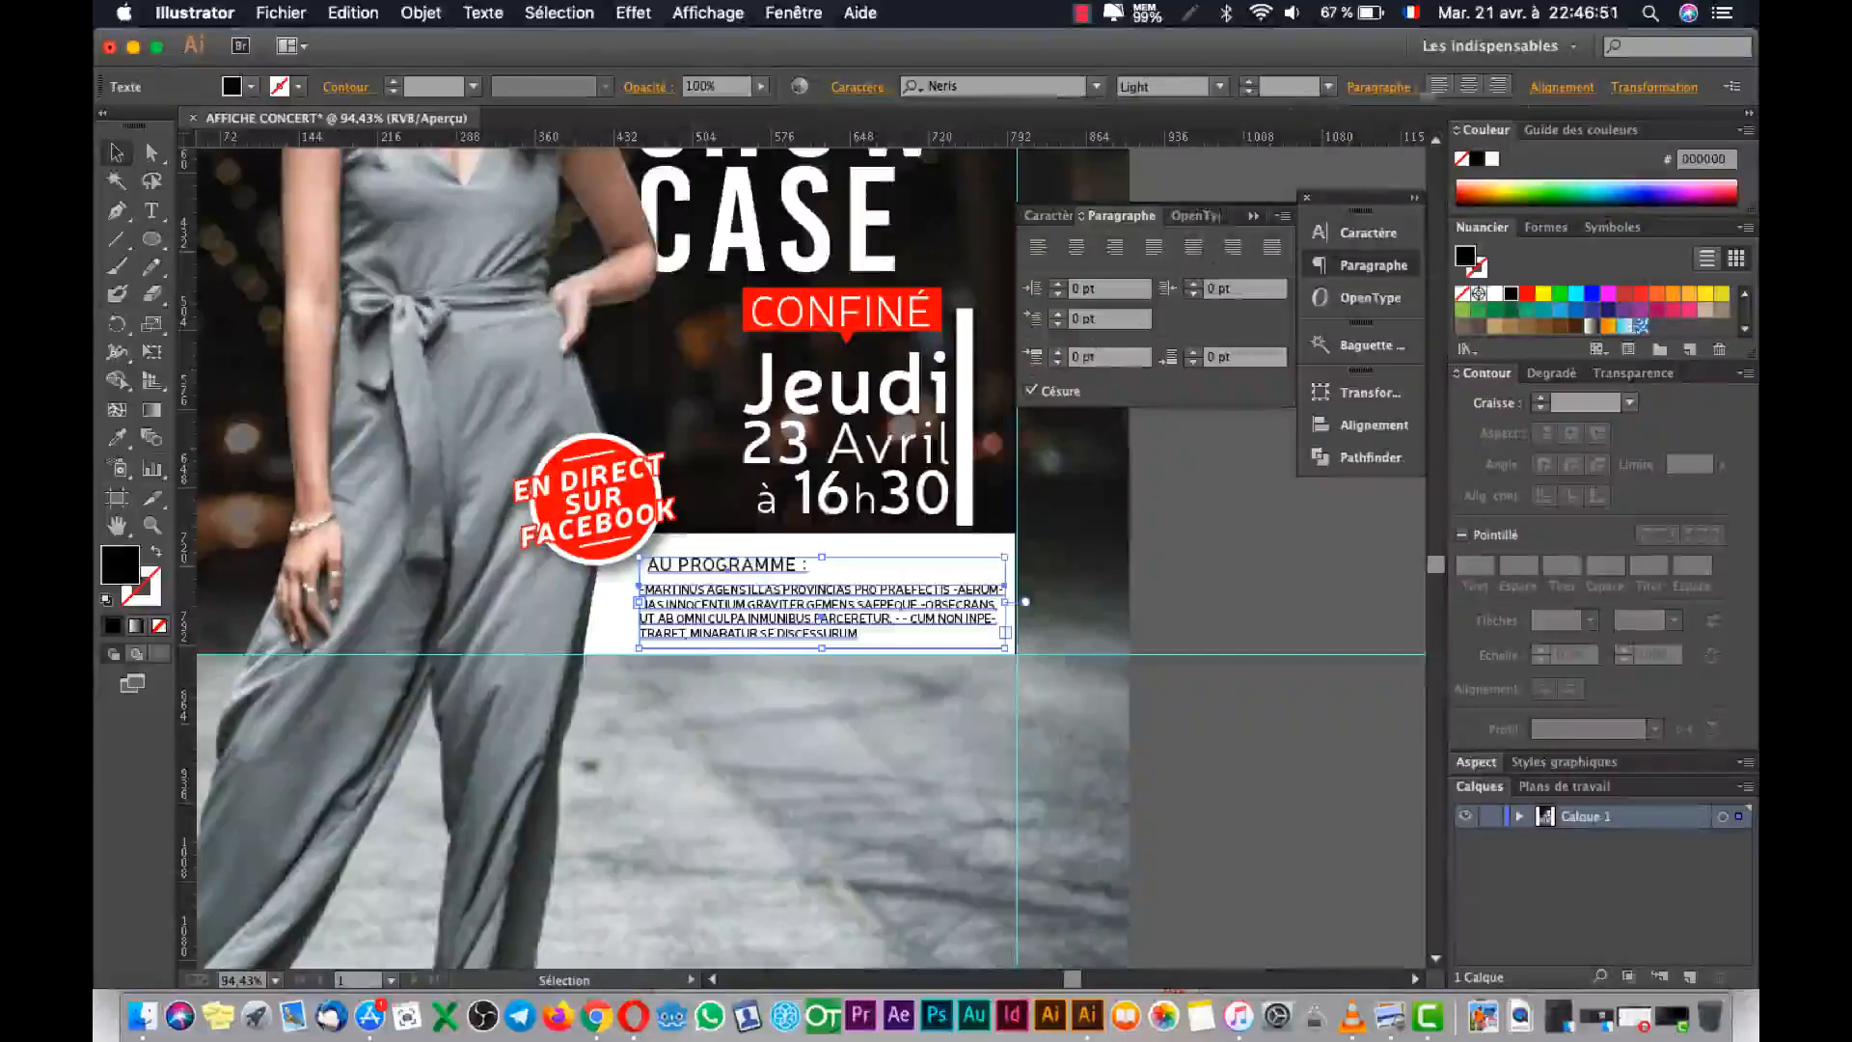
# Align the left edges of the AU PROGRAMME heading and the placeholder text area, then deselect them.
pyautogui.click(1561, 87)
pyautogui.click(1345, 148)
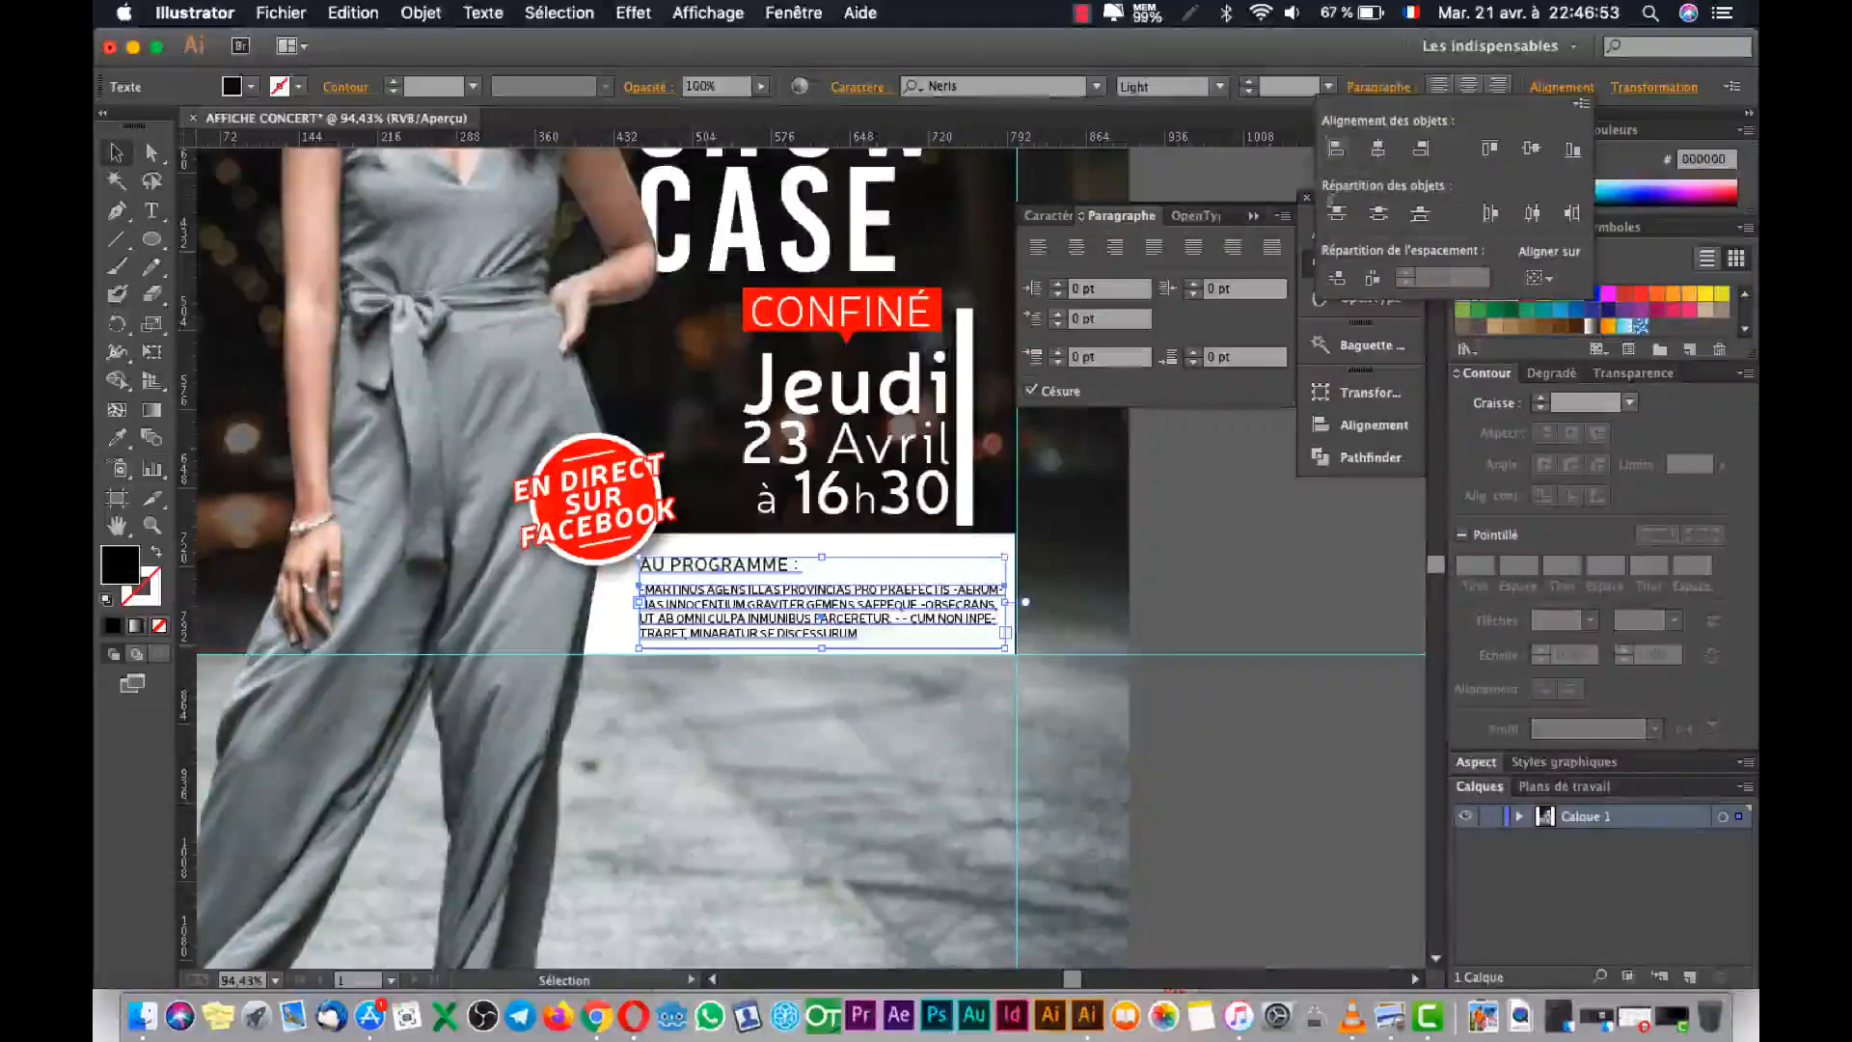
pyautogui.click(879, 738)
# Turn off hyphenation for the placeholder text area and deselect it.
pyautogui.click(835, 632)
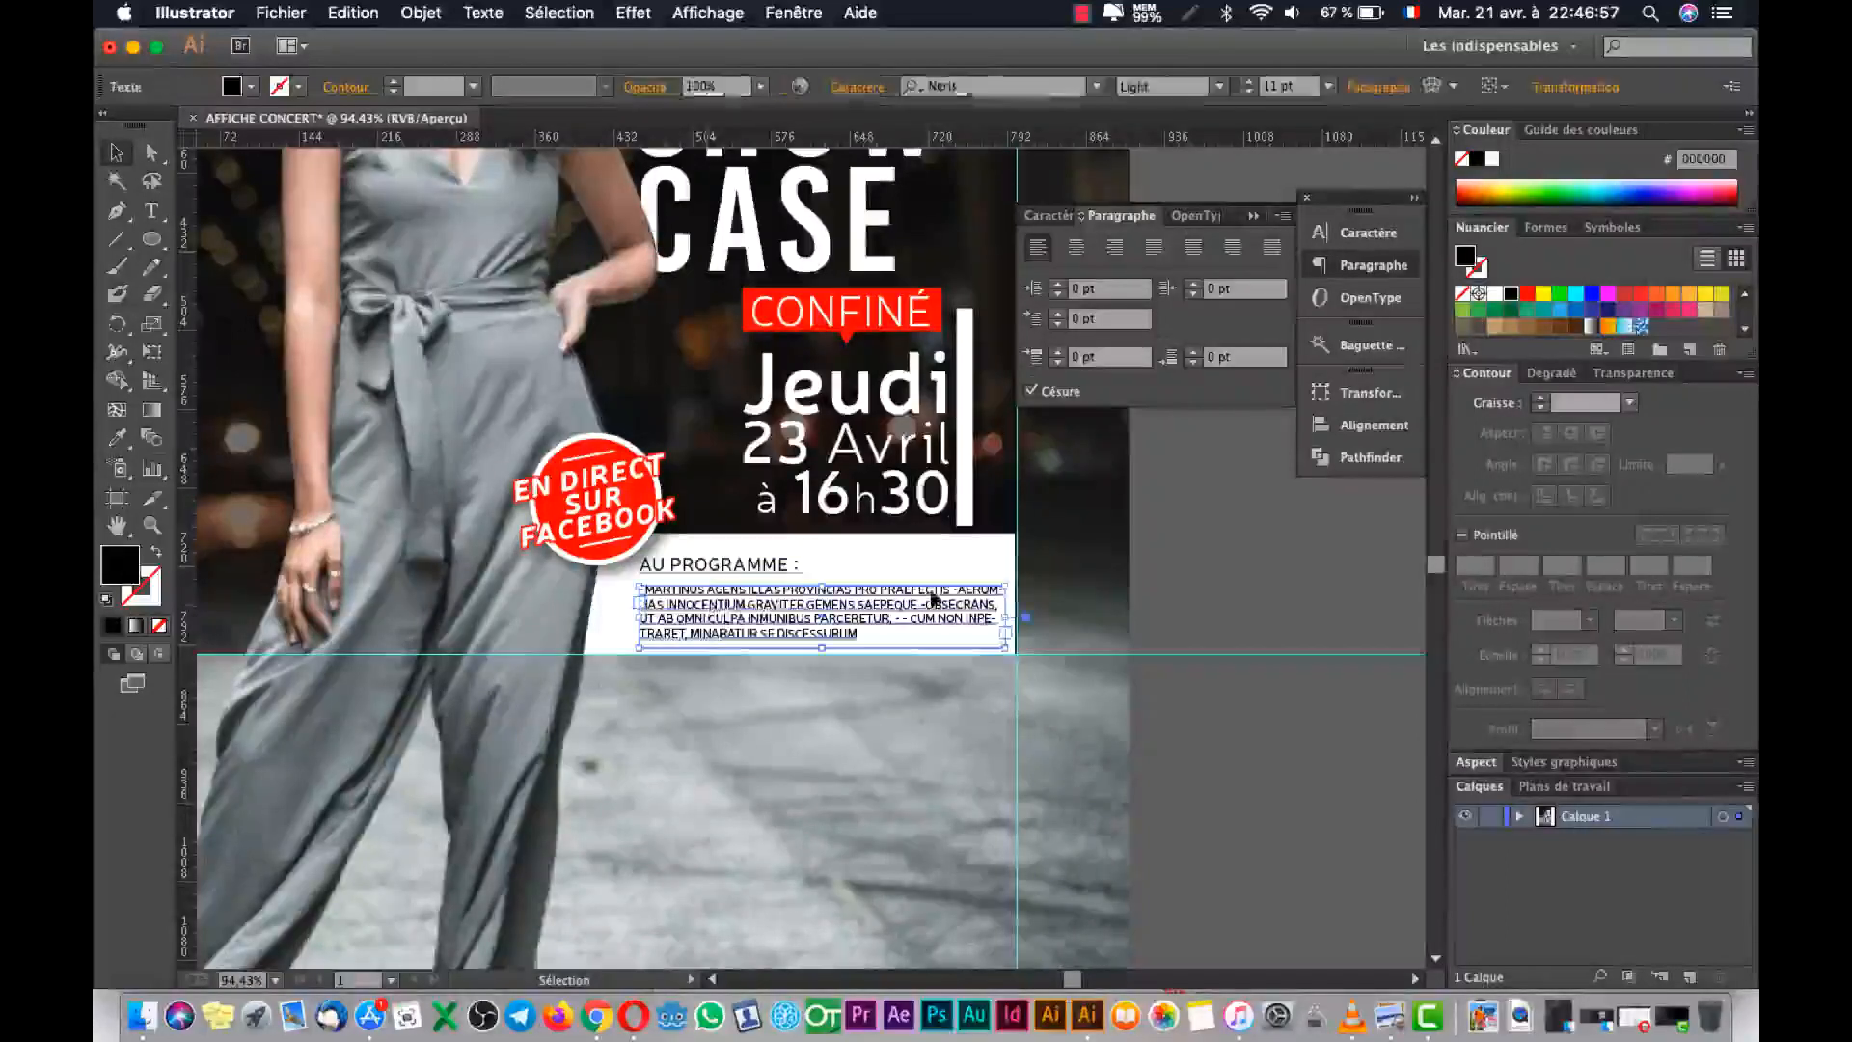
pyautogui.click(1058, 394)
pyautogui.click(1178, 561)
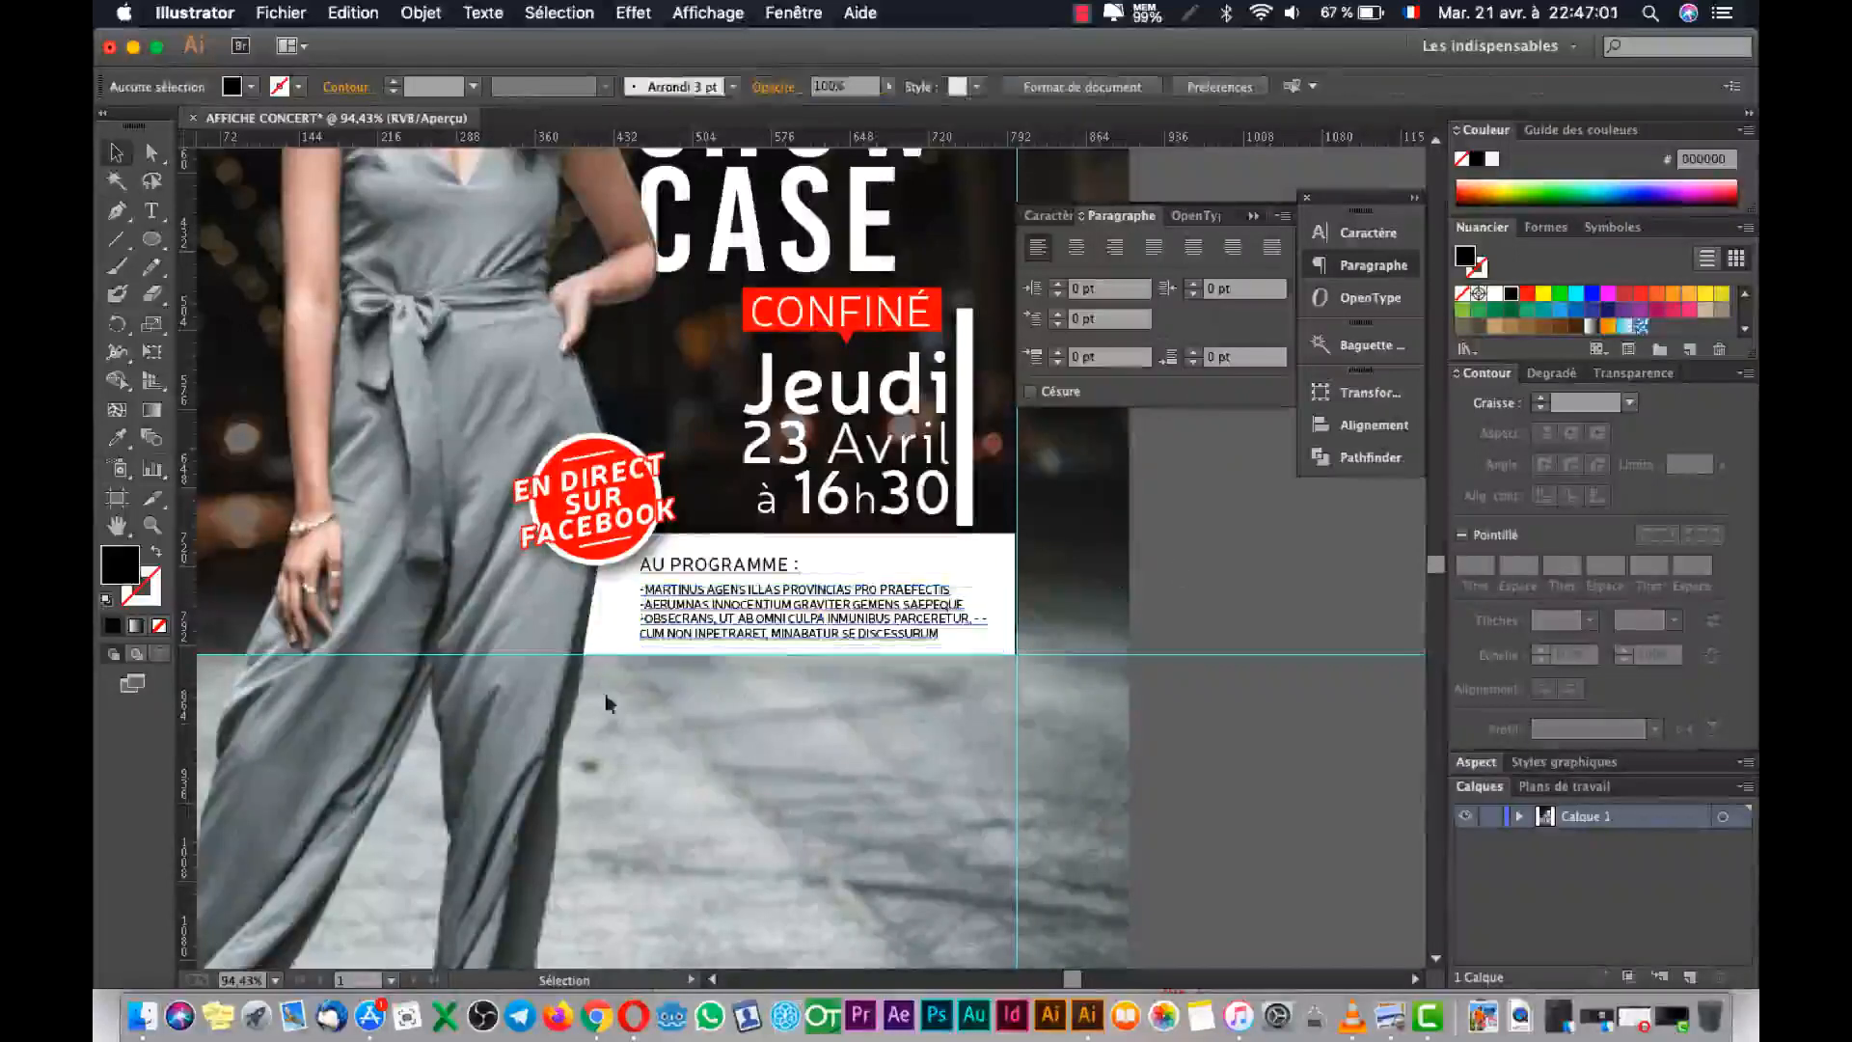
# Break the placeholder text into four separate lines that each start with one dash, removing the surplus dashes.
pyautogui.doubleClick(980, 621)
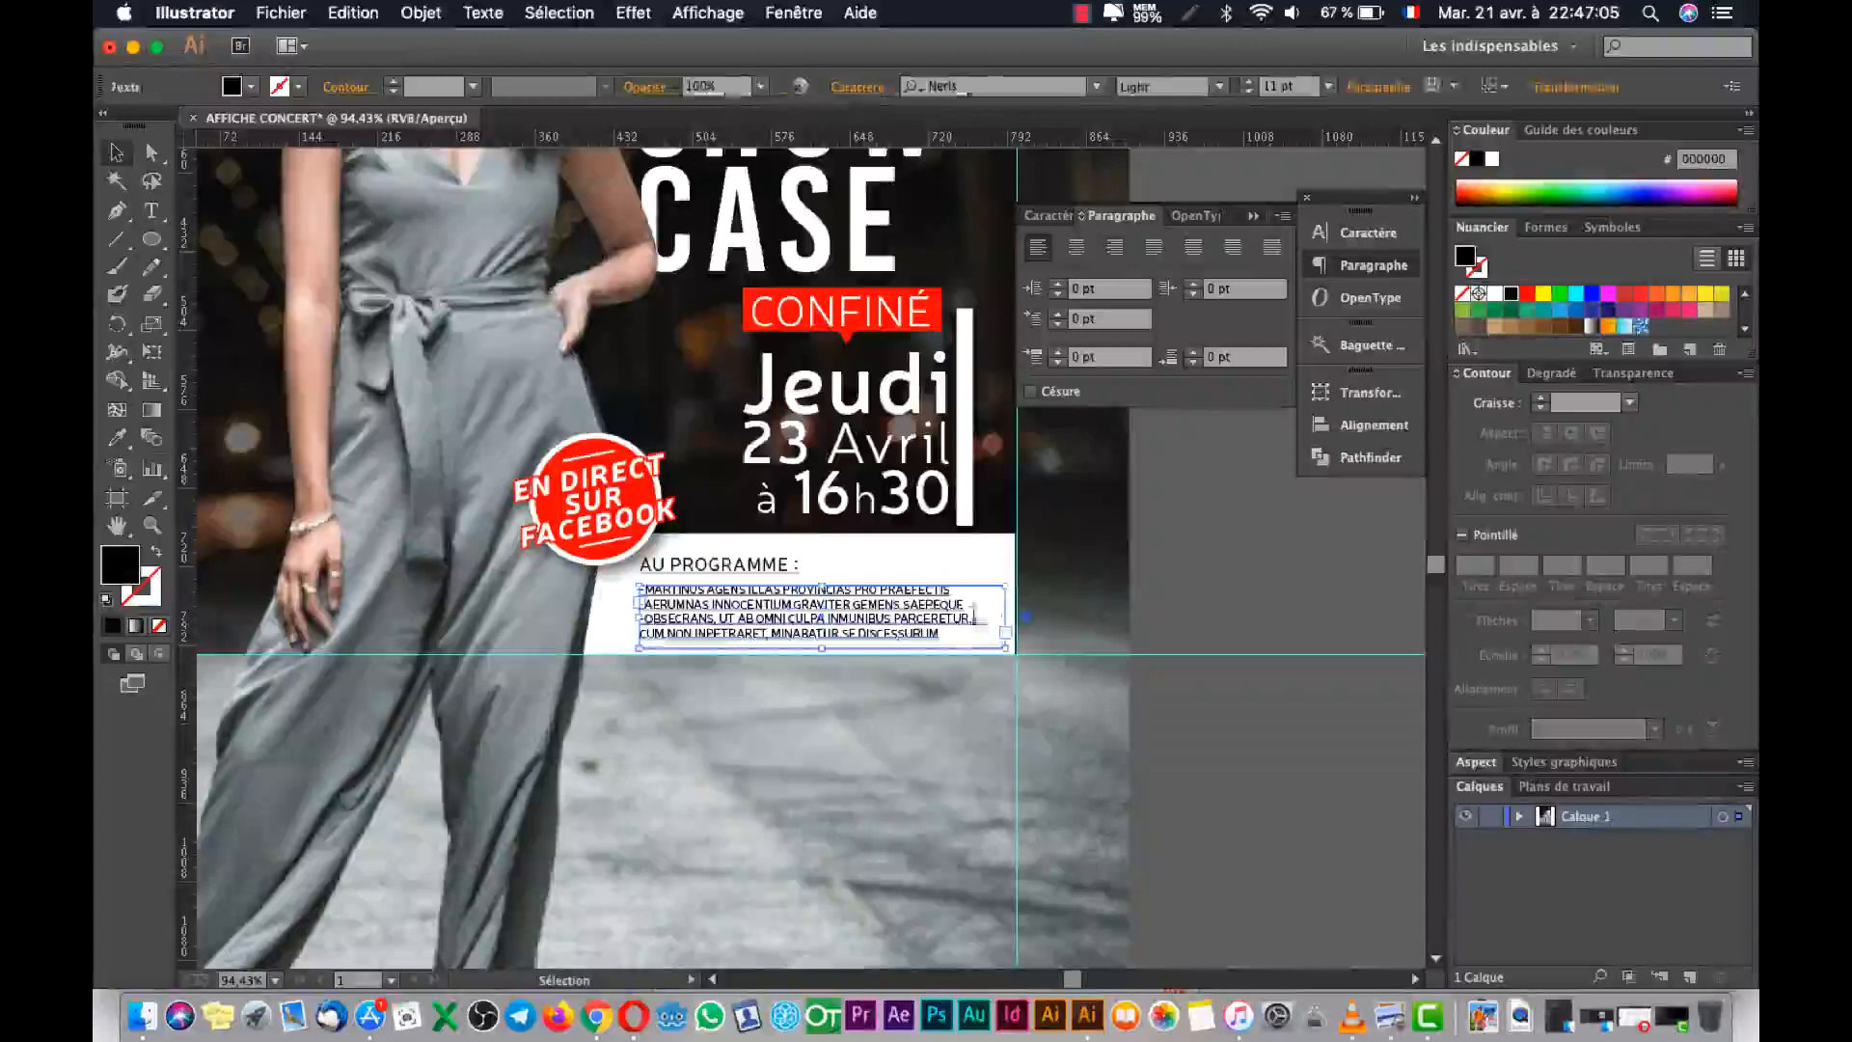
pyautogui.press('Return')
pyautogui.write('-')
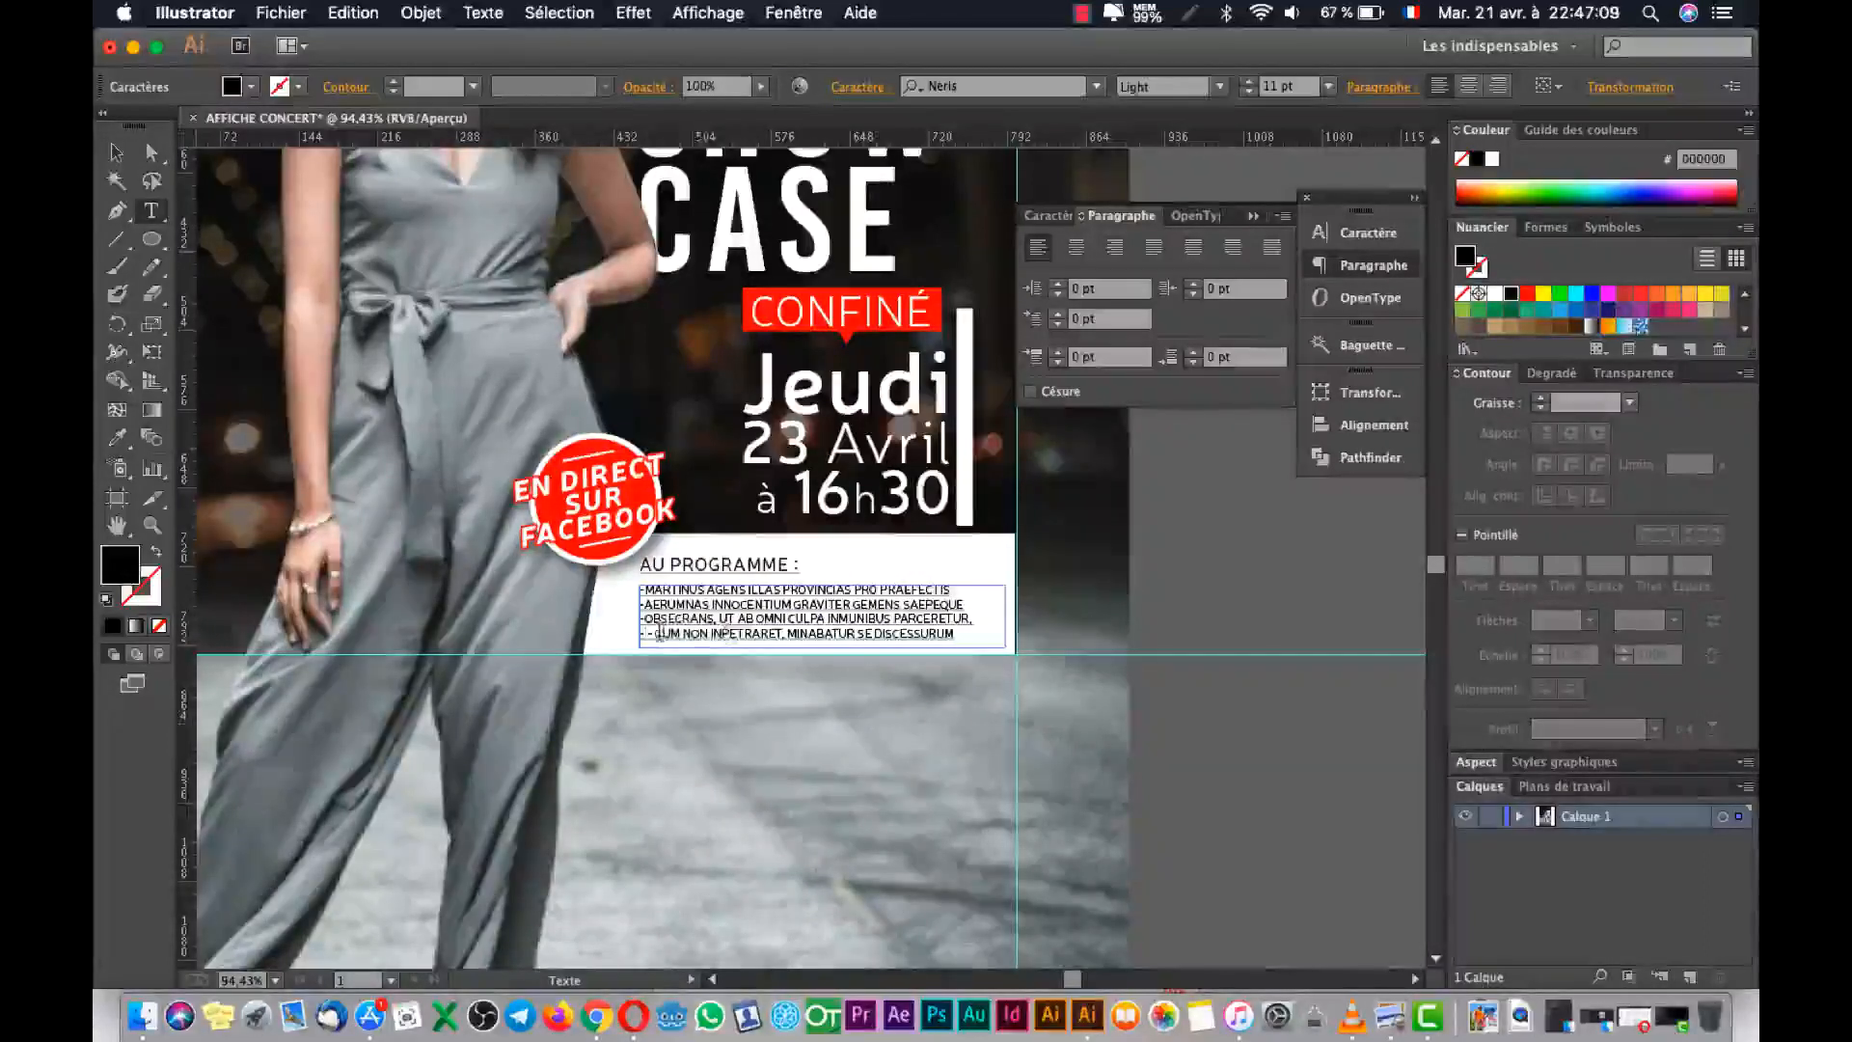
pyautogui.press('BackSpace')
pyautogui.press('BackSpace')
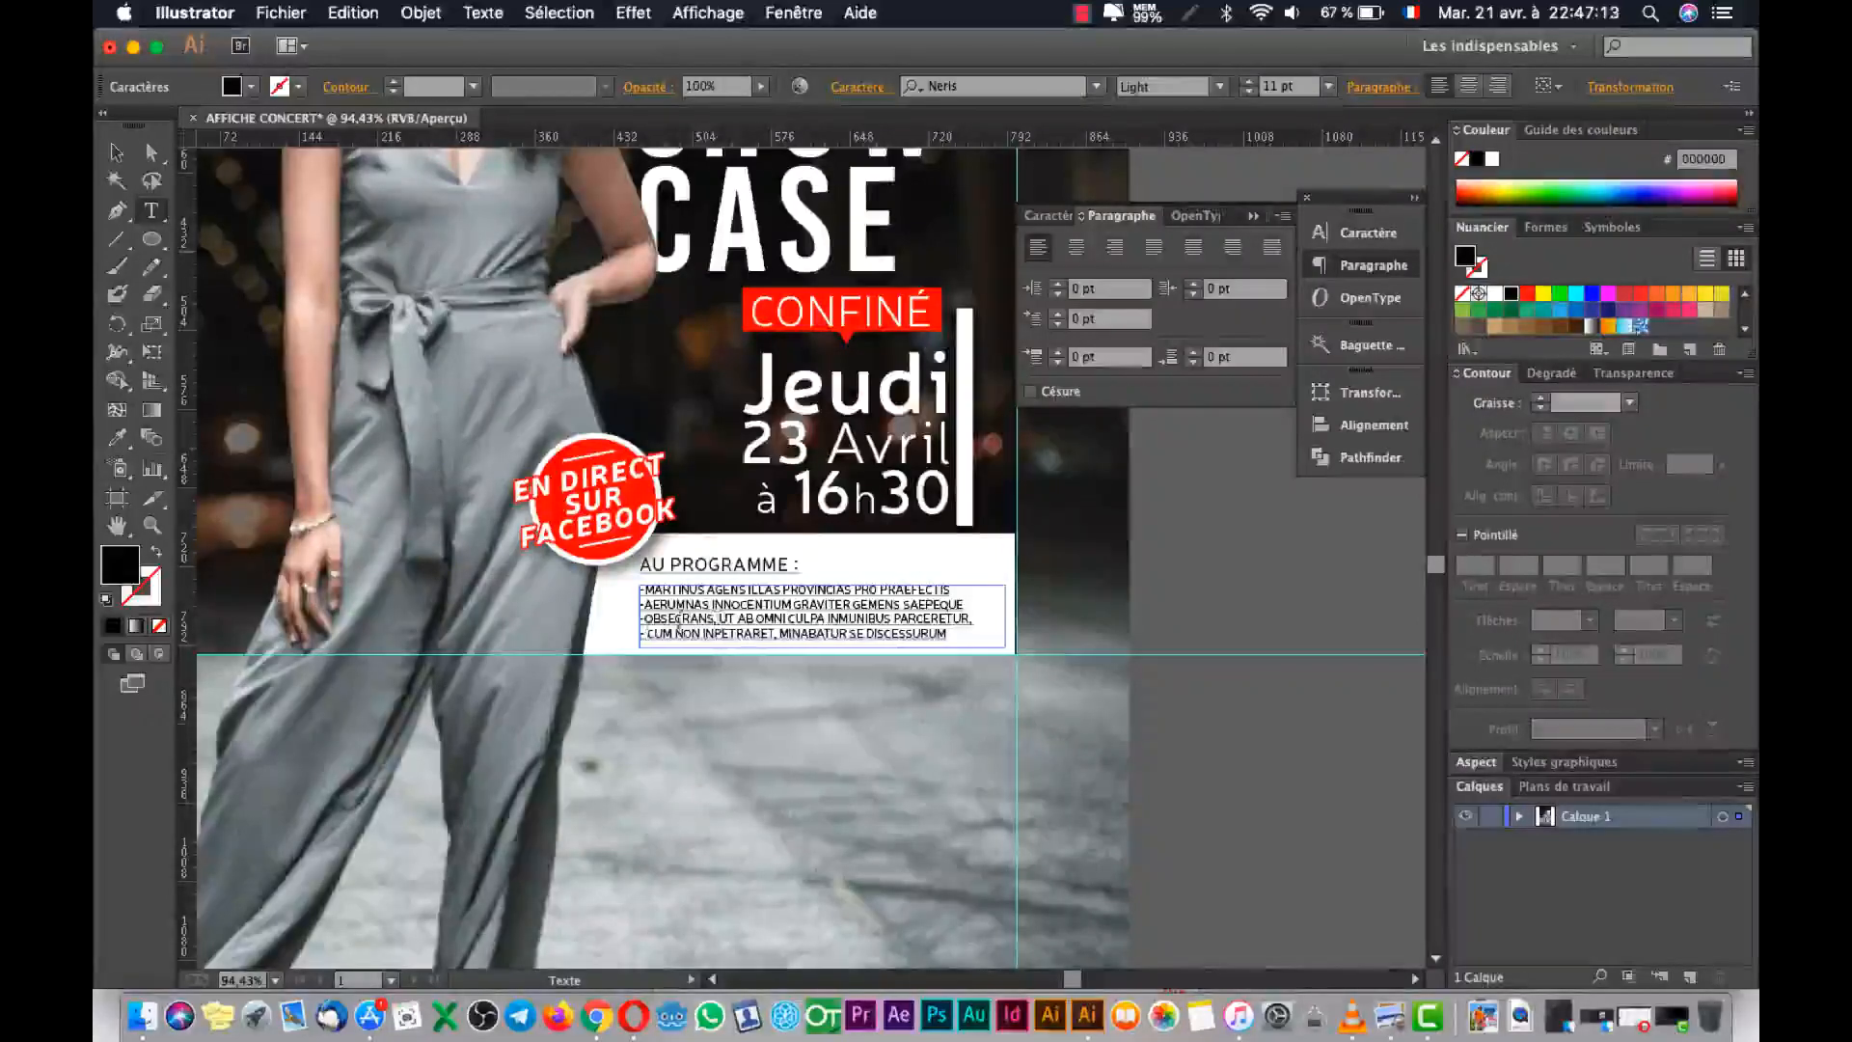
pyautogui.click(643, 617)
pyautogui.write('-')
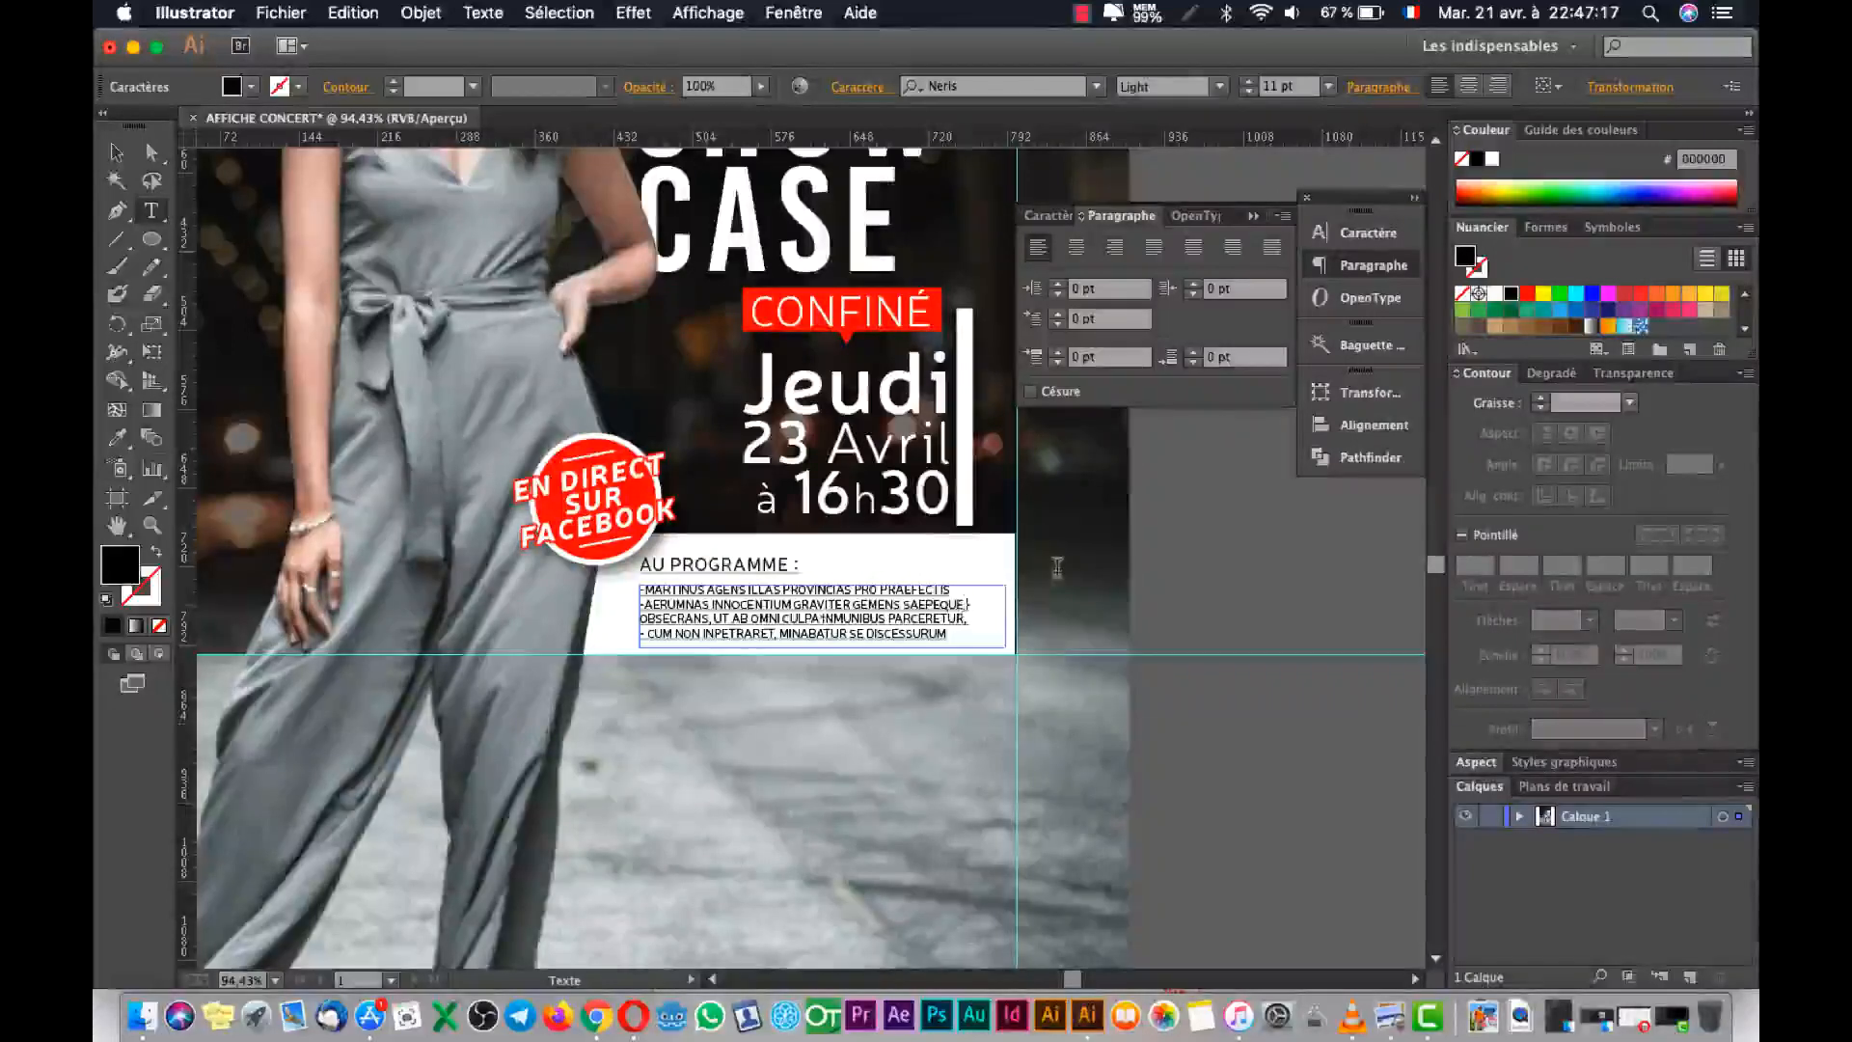
pyautogui.press('Return')
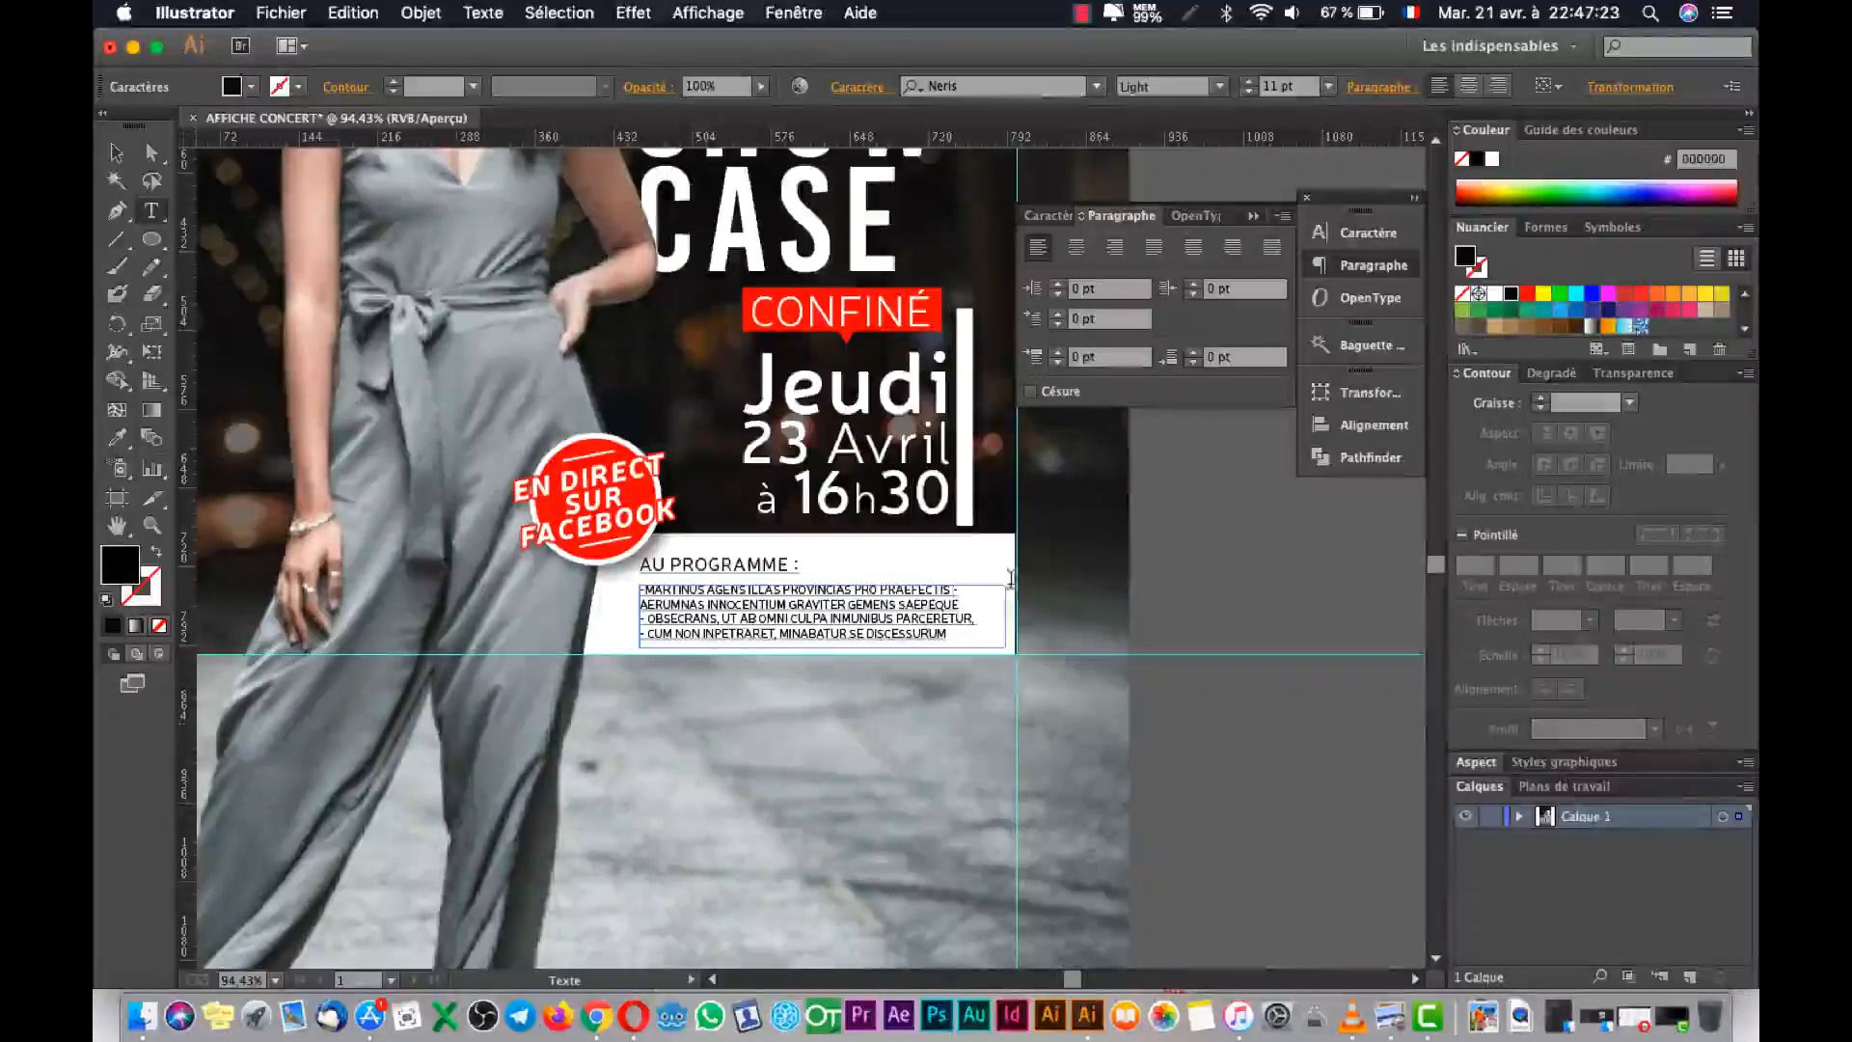
pyautogui.write('-')
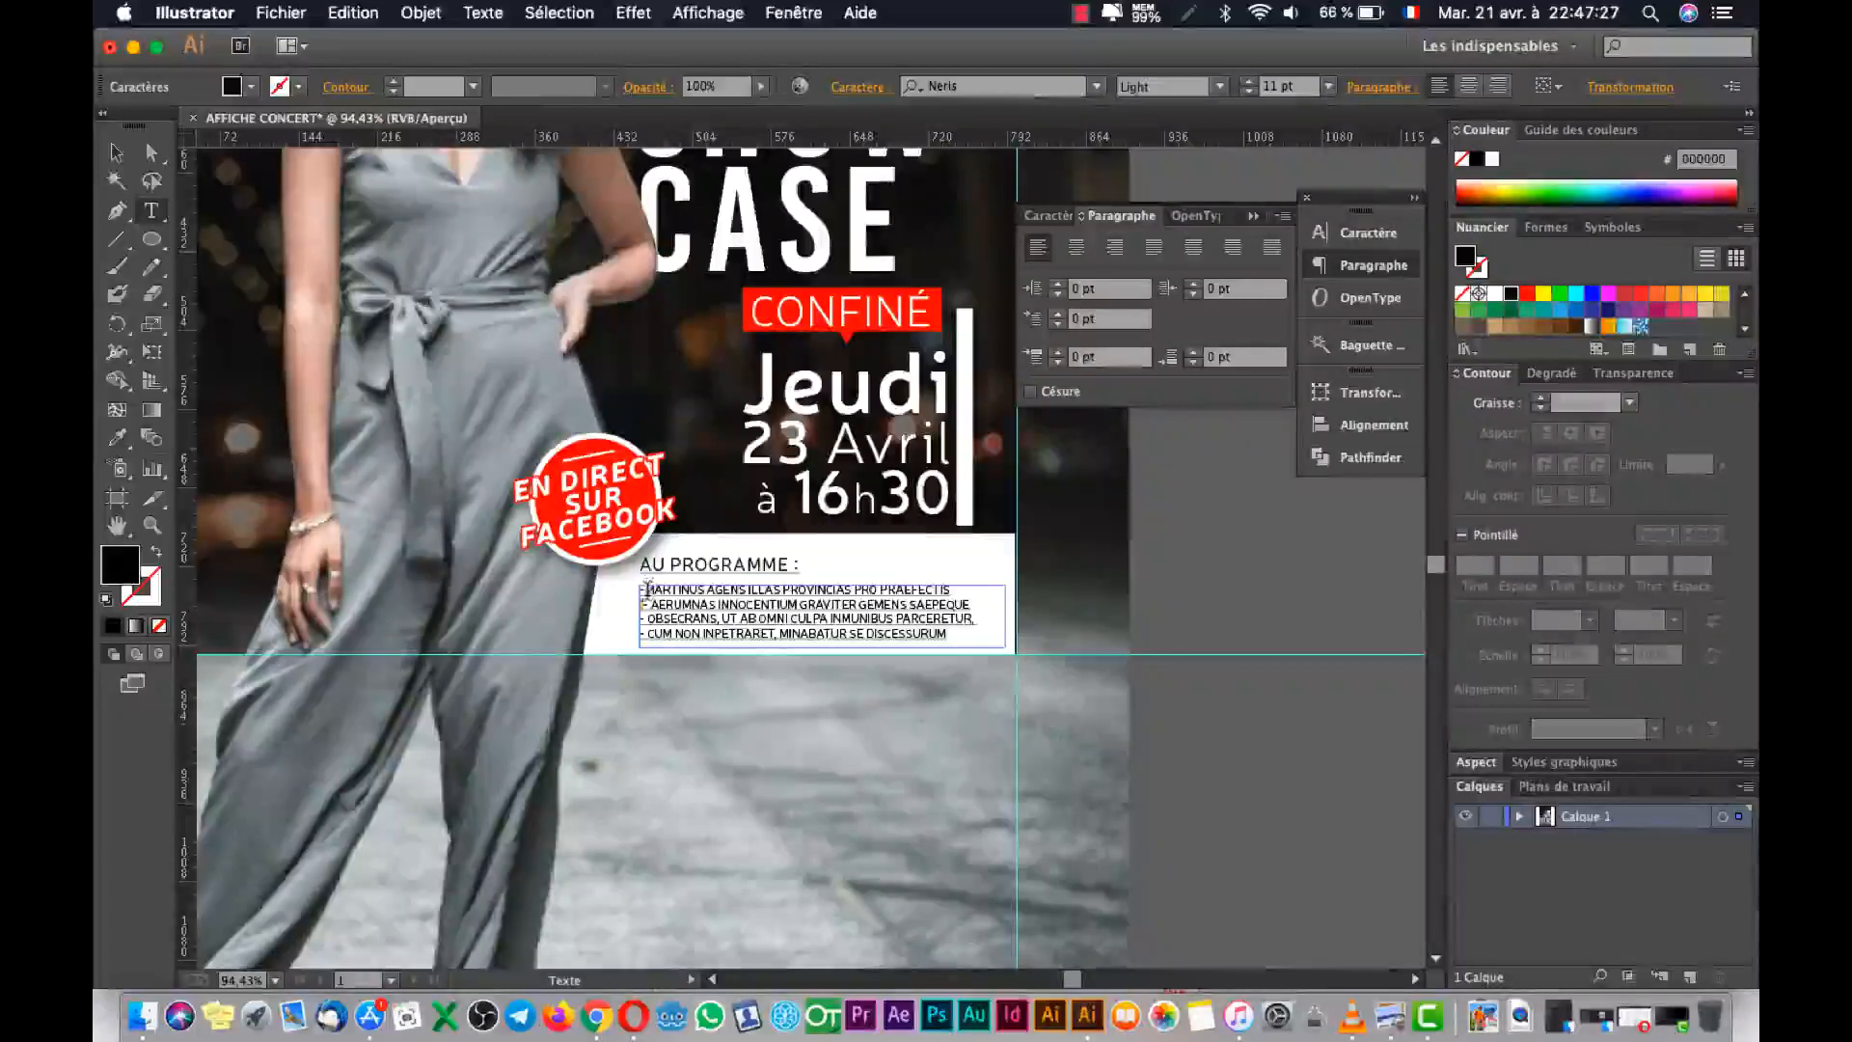
# Delete the extra space after the dash on the second line of the programme list.
pyautogui.click(116, 152)
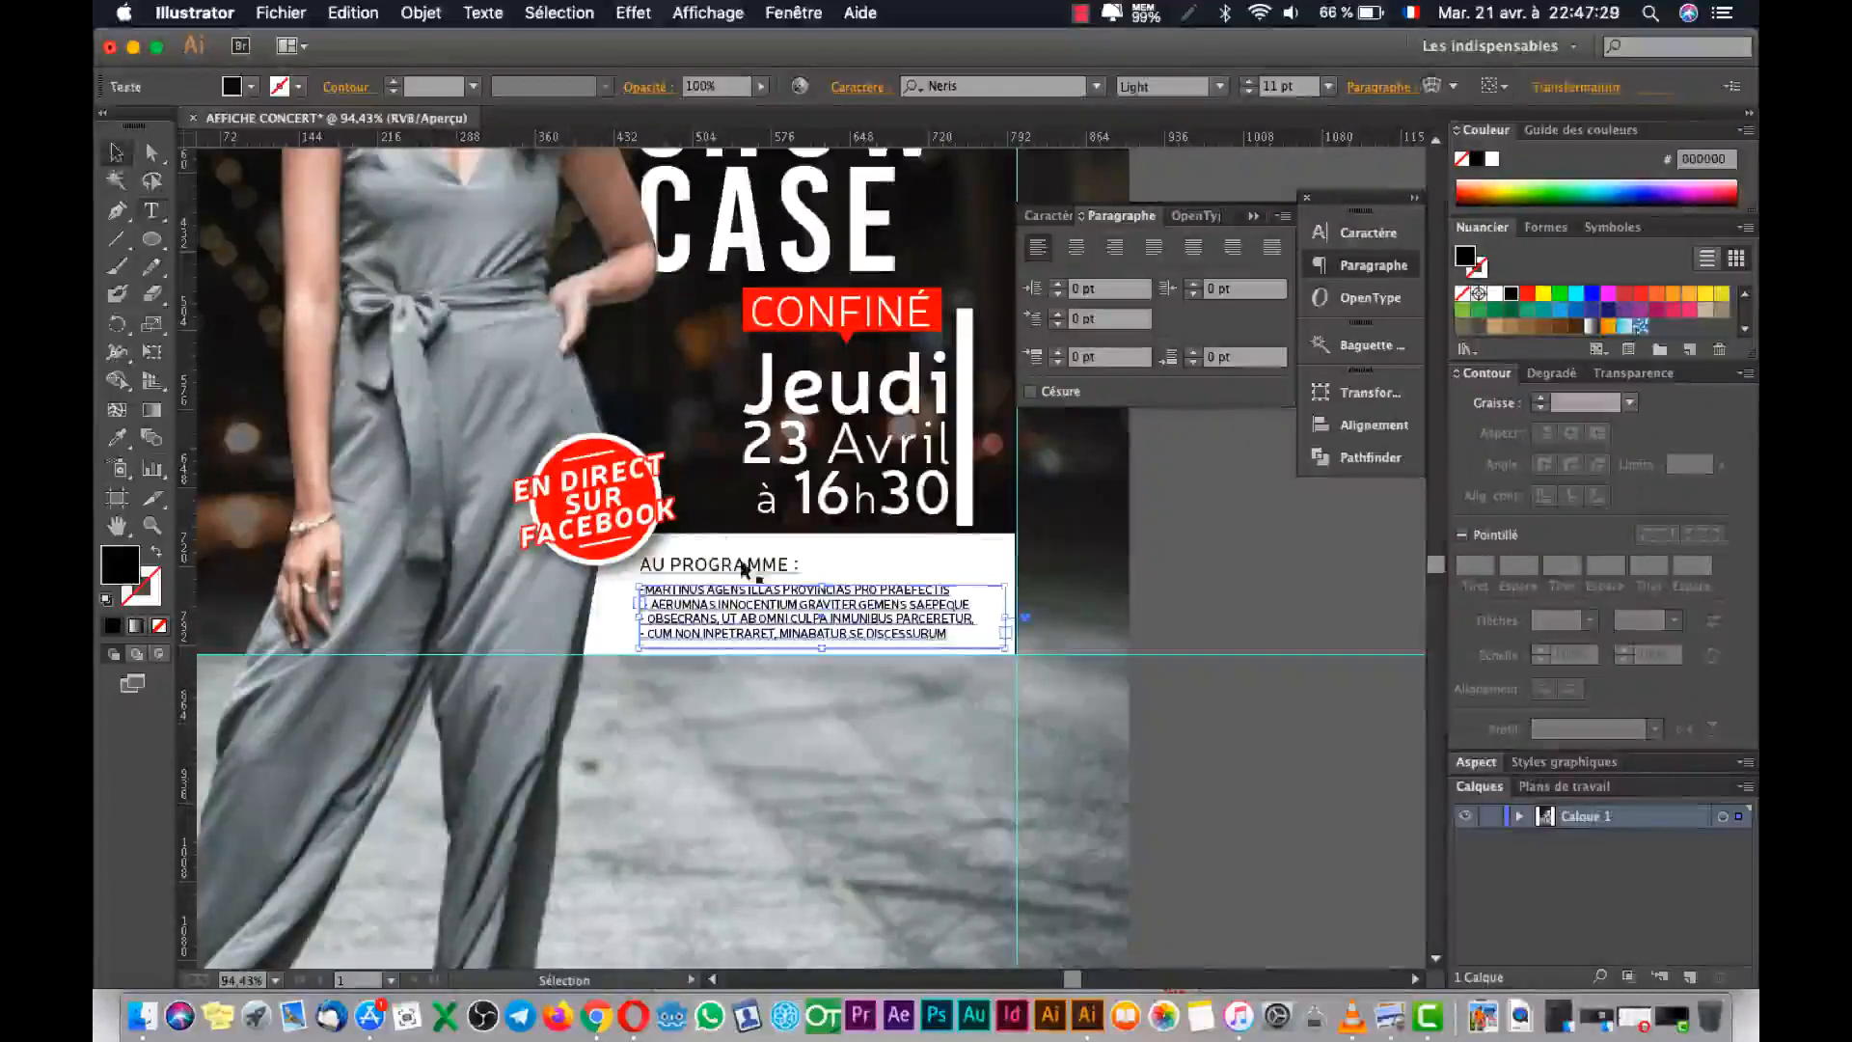
pyautogui.scroll(3, 743, 569)
pyautogui.click(548, 583)
pyautogui.doubleClick(531, 655)
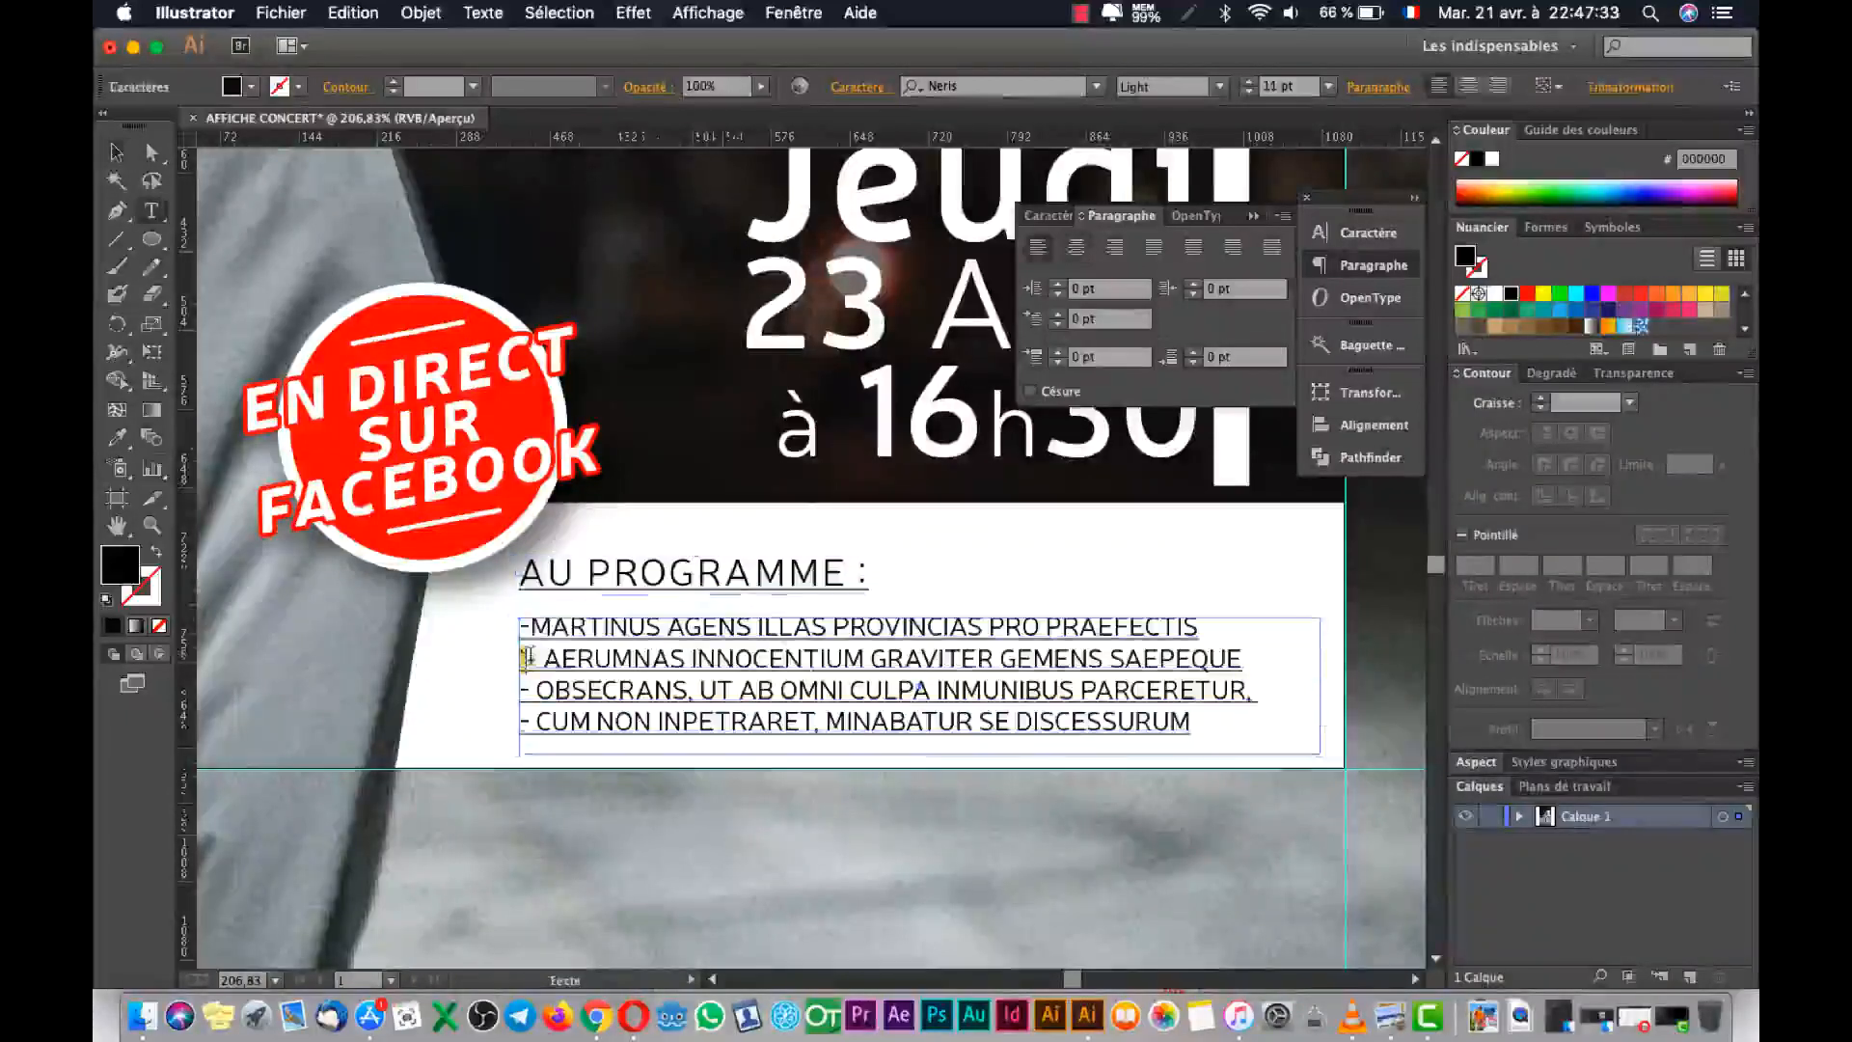
pyautogui.press('BackSpace')
pyautogui.click(116, 151)
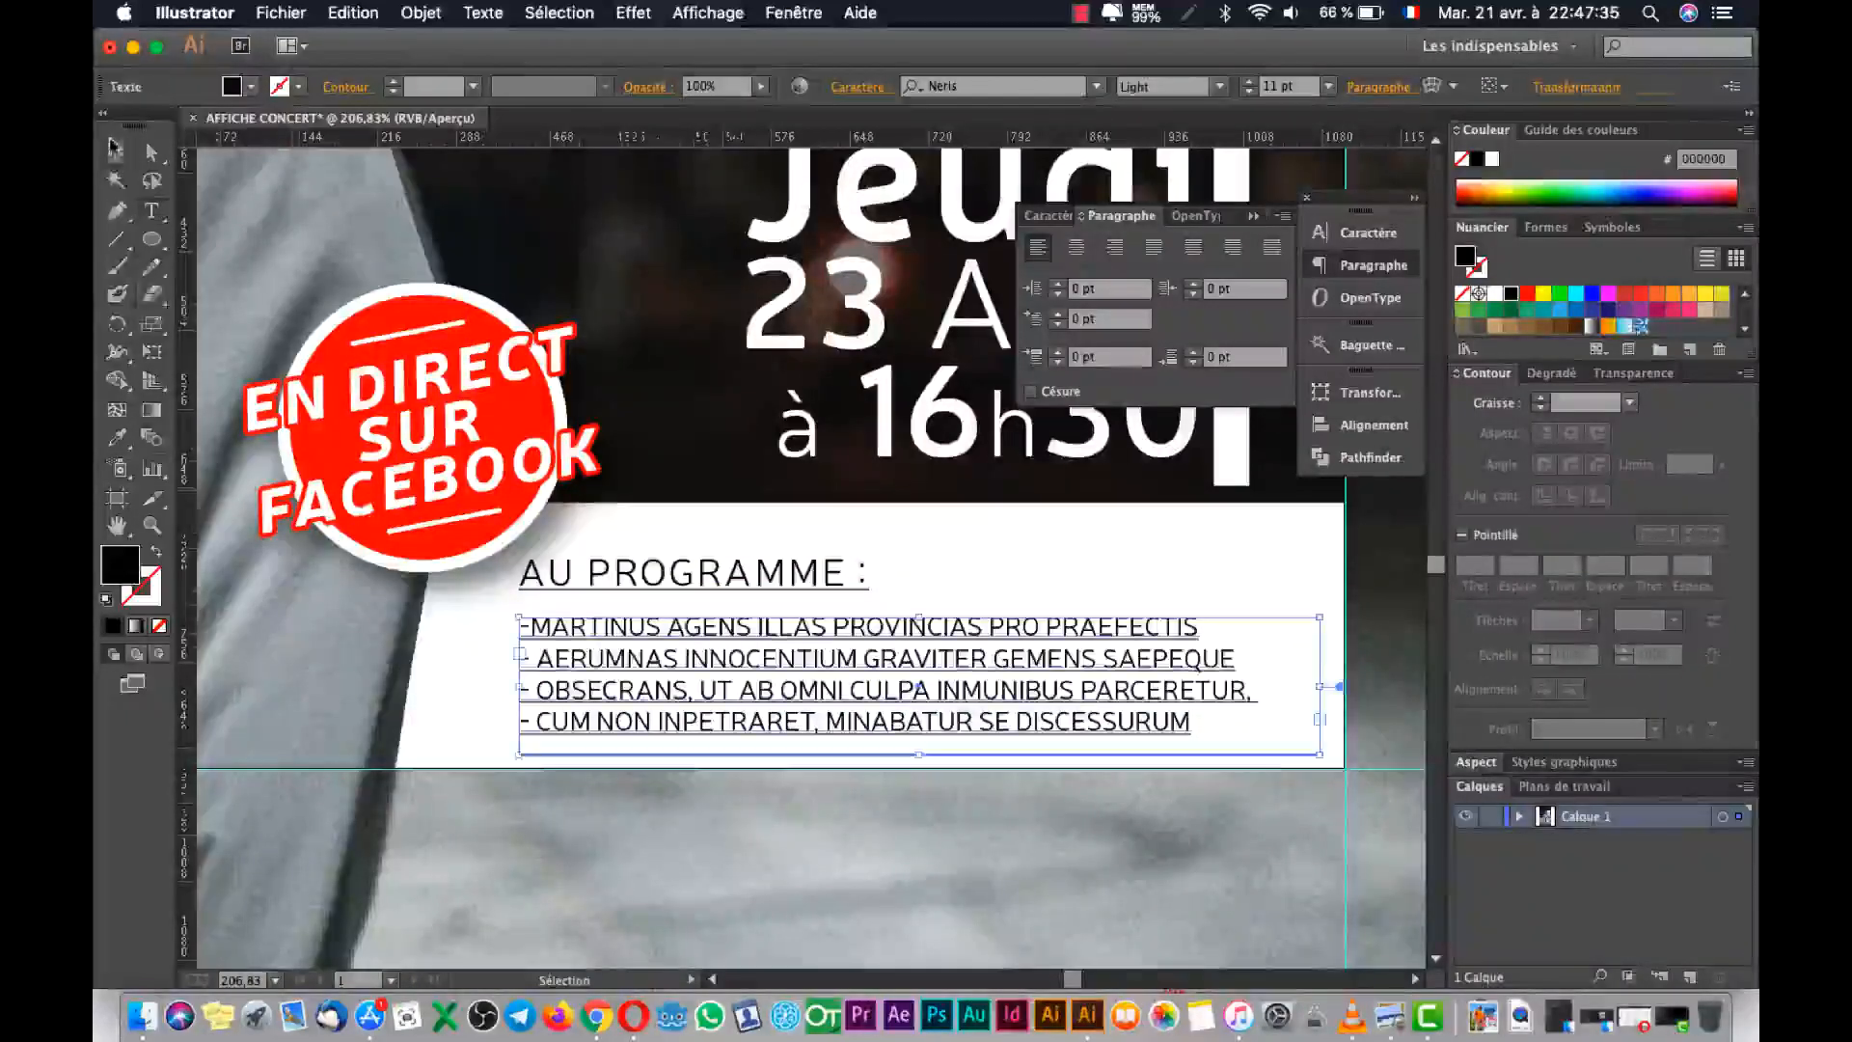
pyautogui.click(1397, 701)
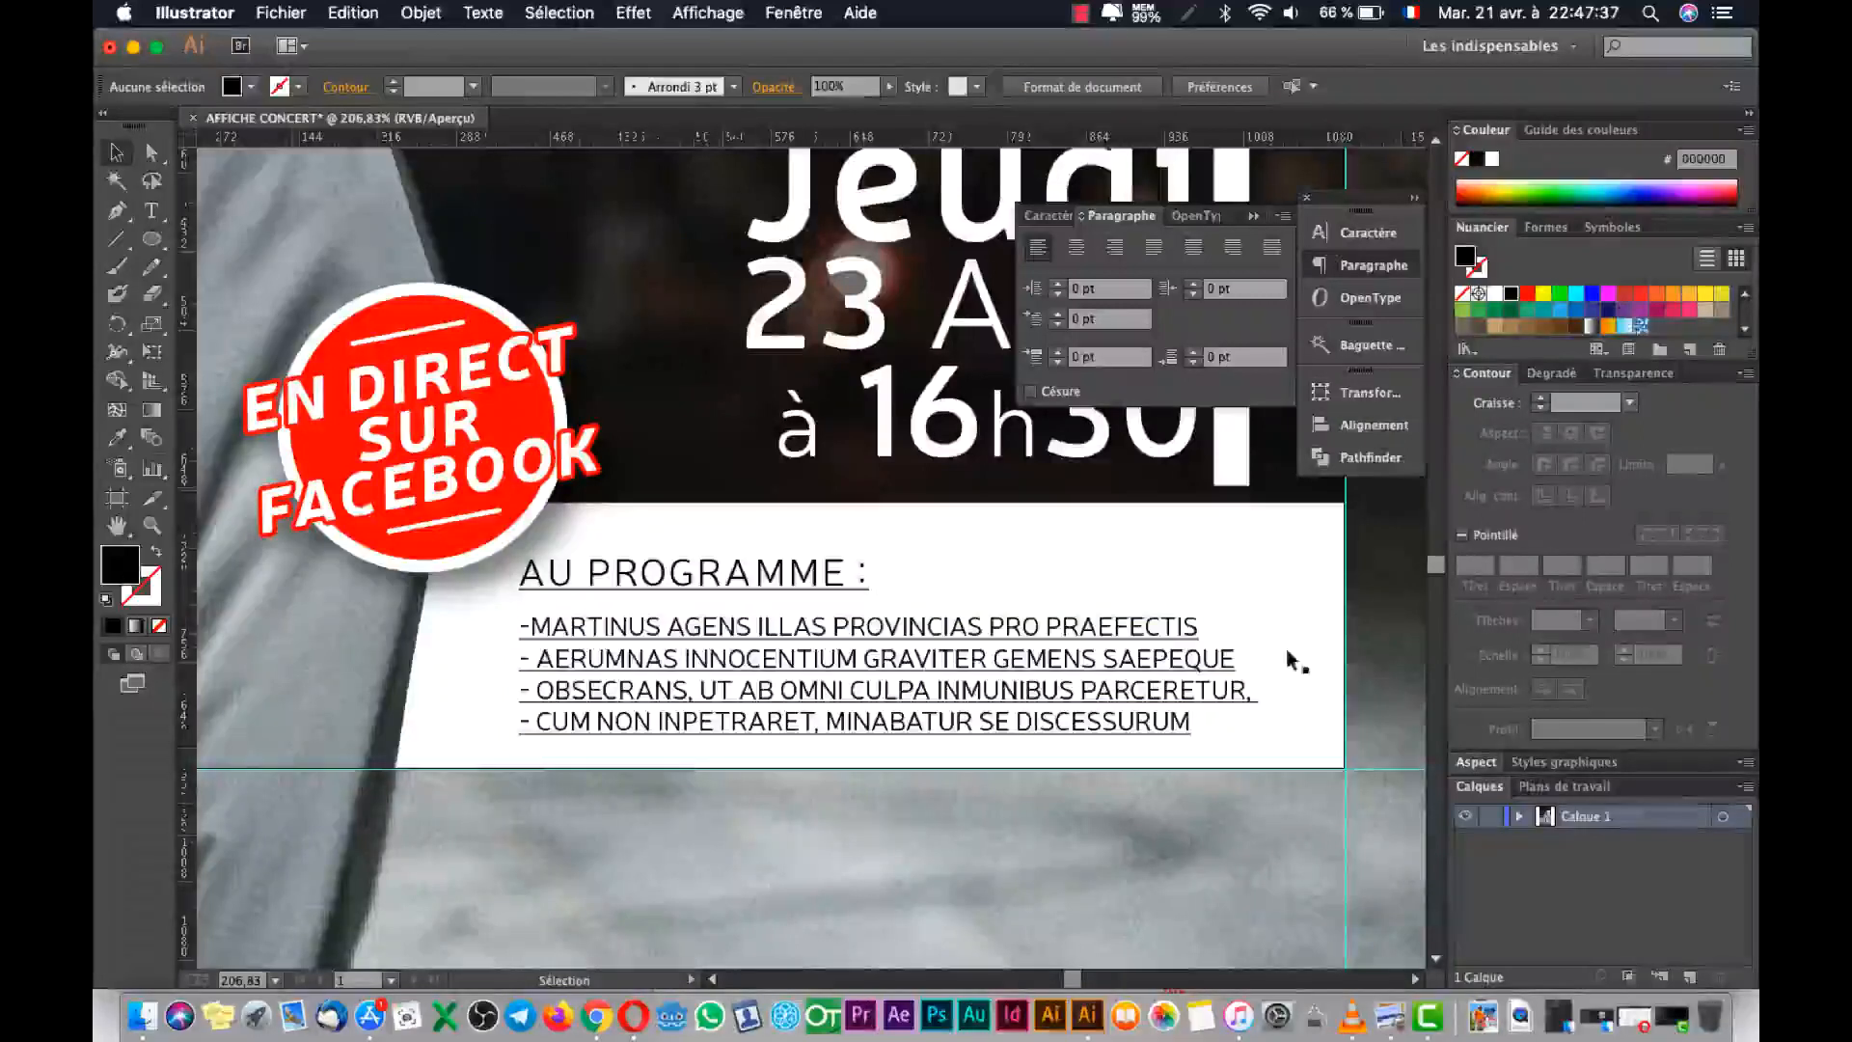
# Remove the underline and the all-caps style from all four lines of the programme list.
pyautogui.click(844, 690)
pyautogui.doubleClick(844, 690)
pyautogui.tripleClick(844, 690)
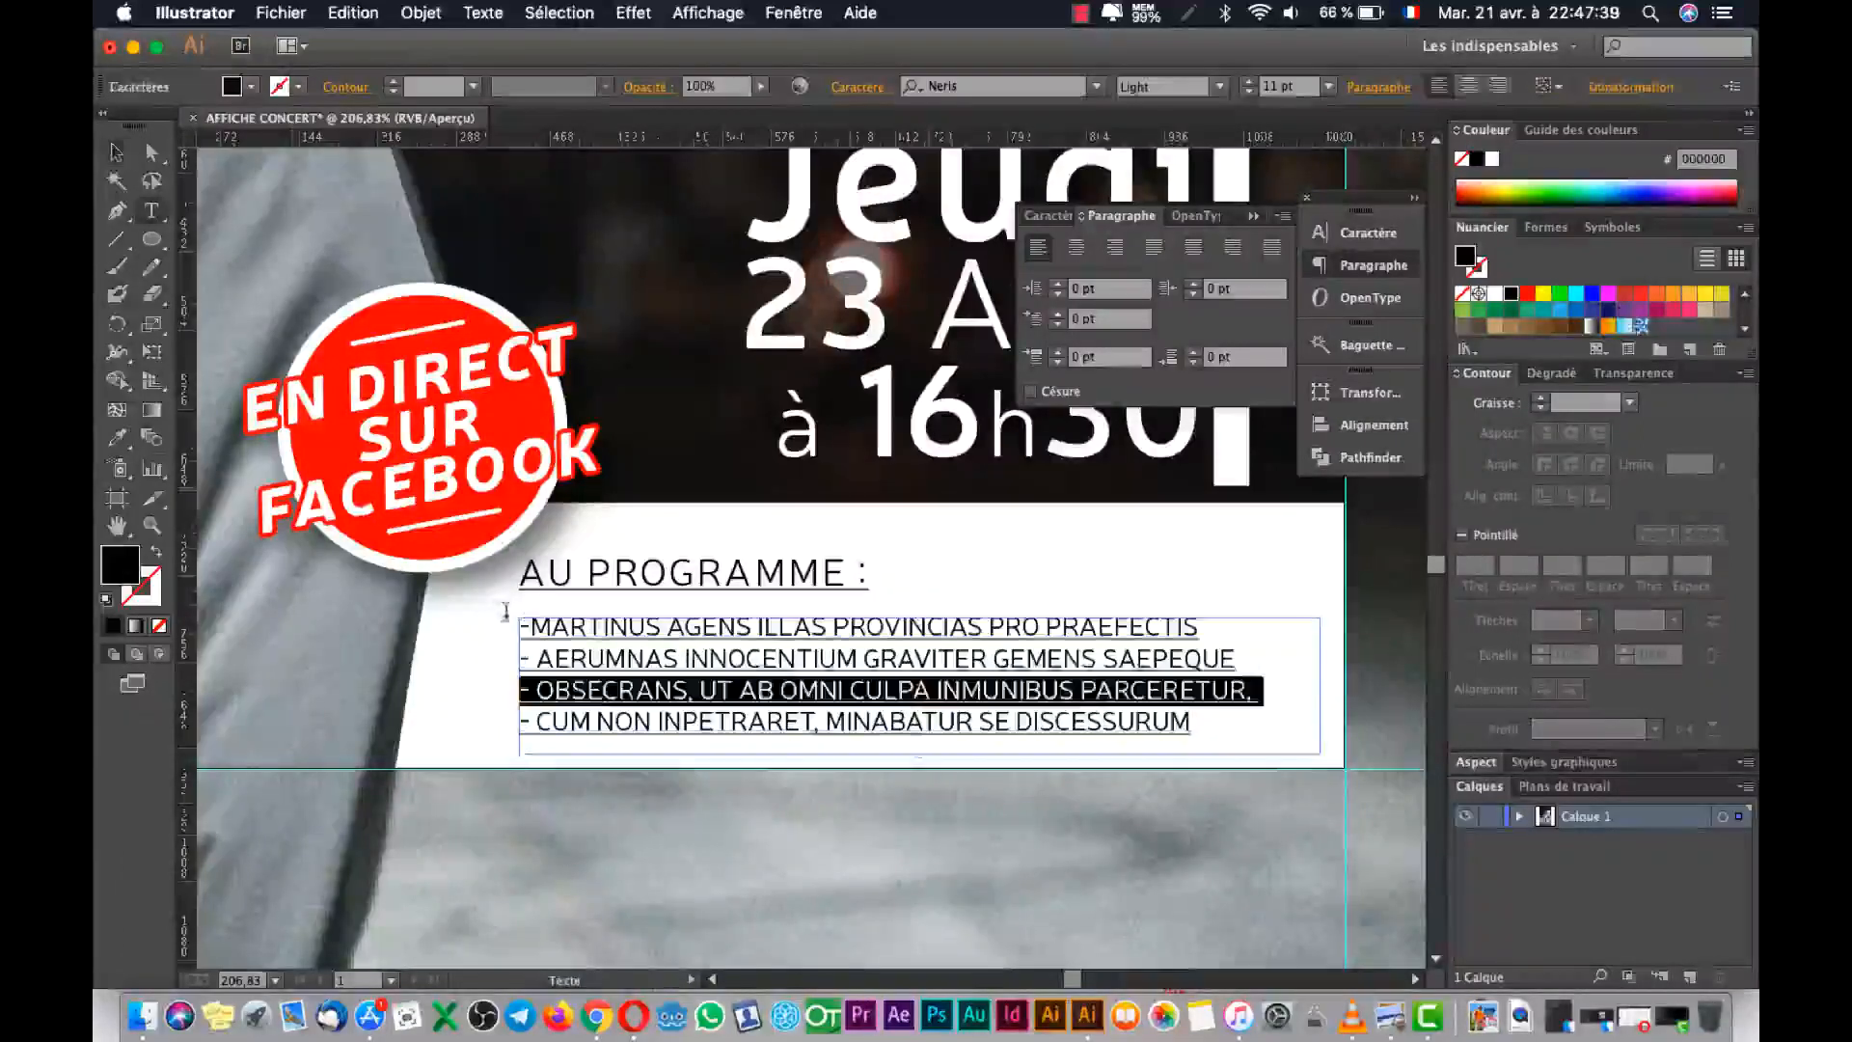
pyautogui.moveTo(518, 625); pyautogui.dragTo(1204, 721)
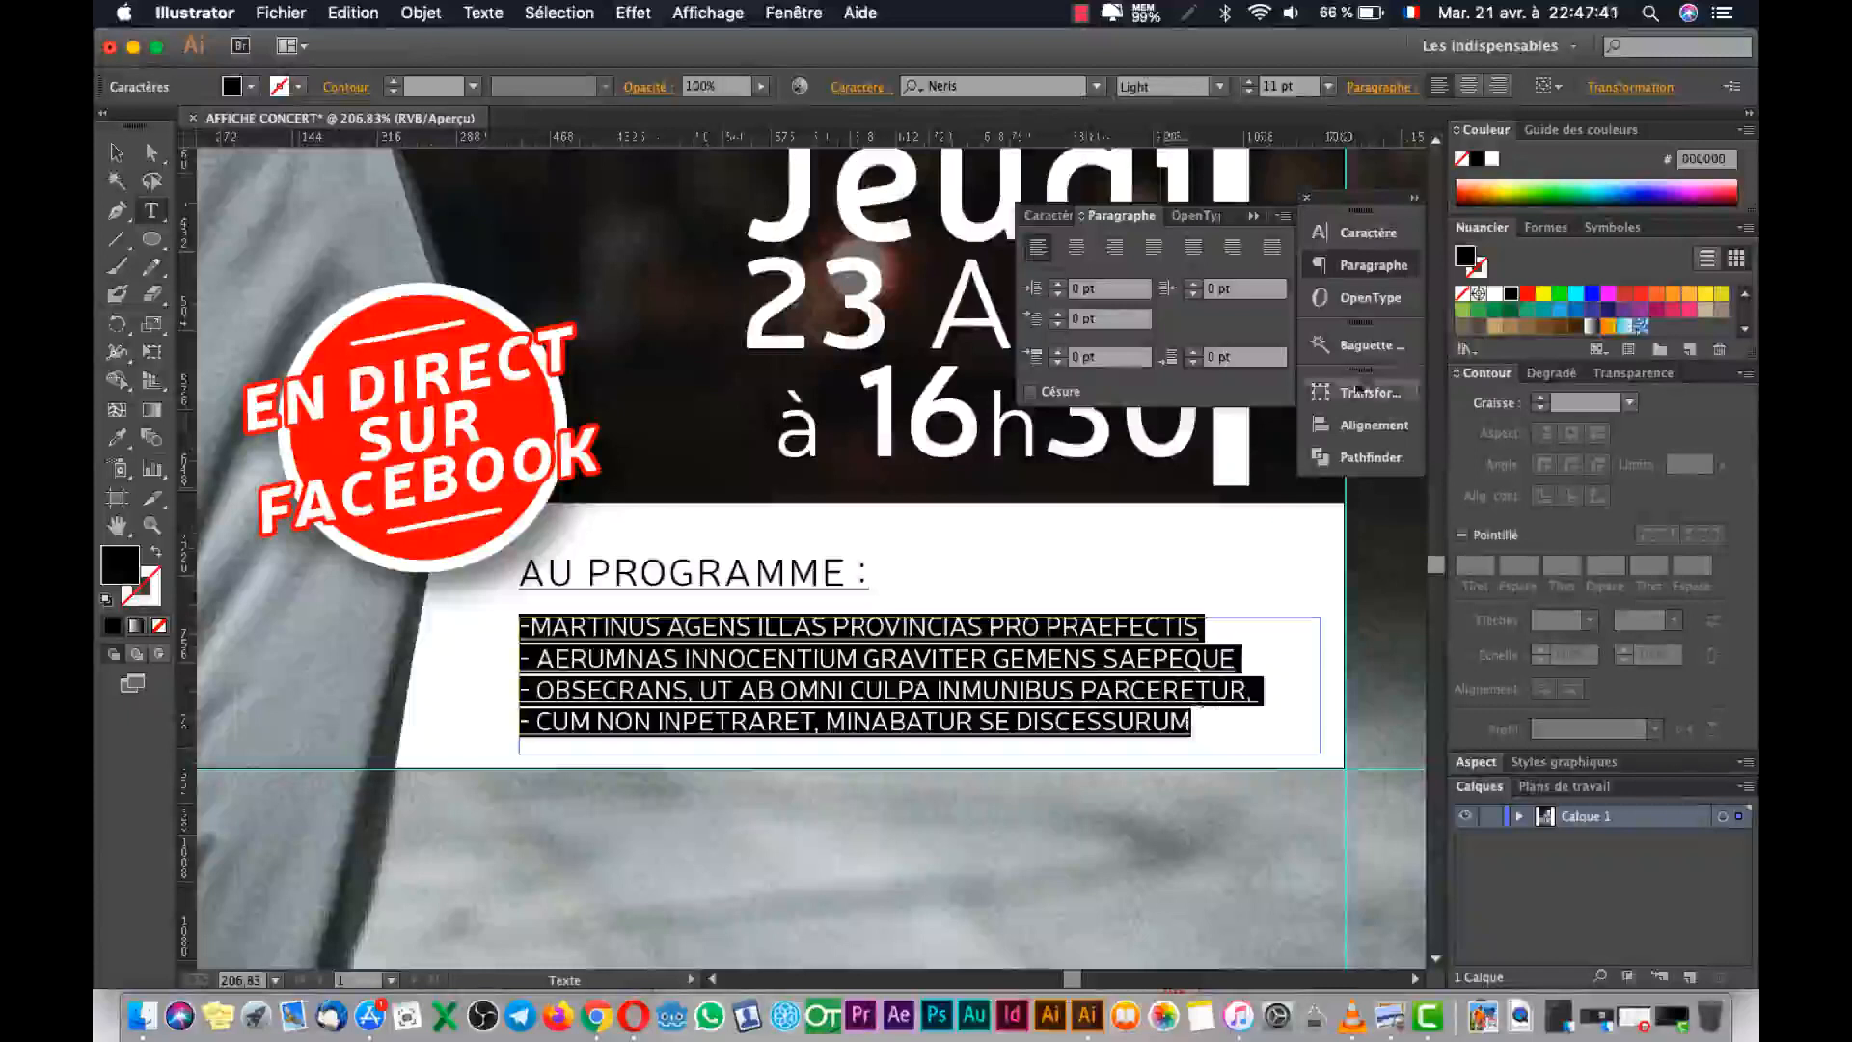
pyautogui.click(1051, 220)
pyautogui.click(1244, 485)
pyautogui.click(1040, 483)
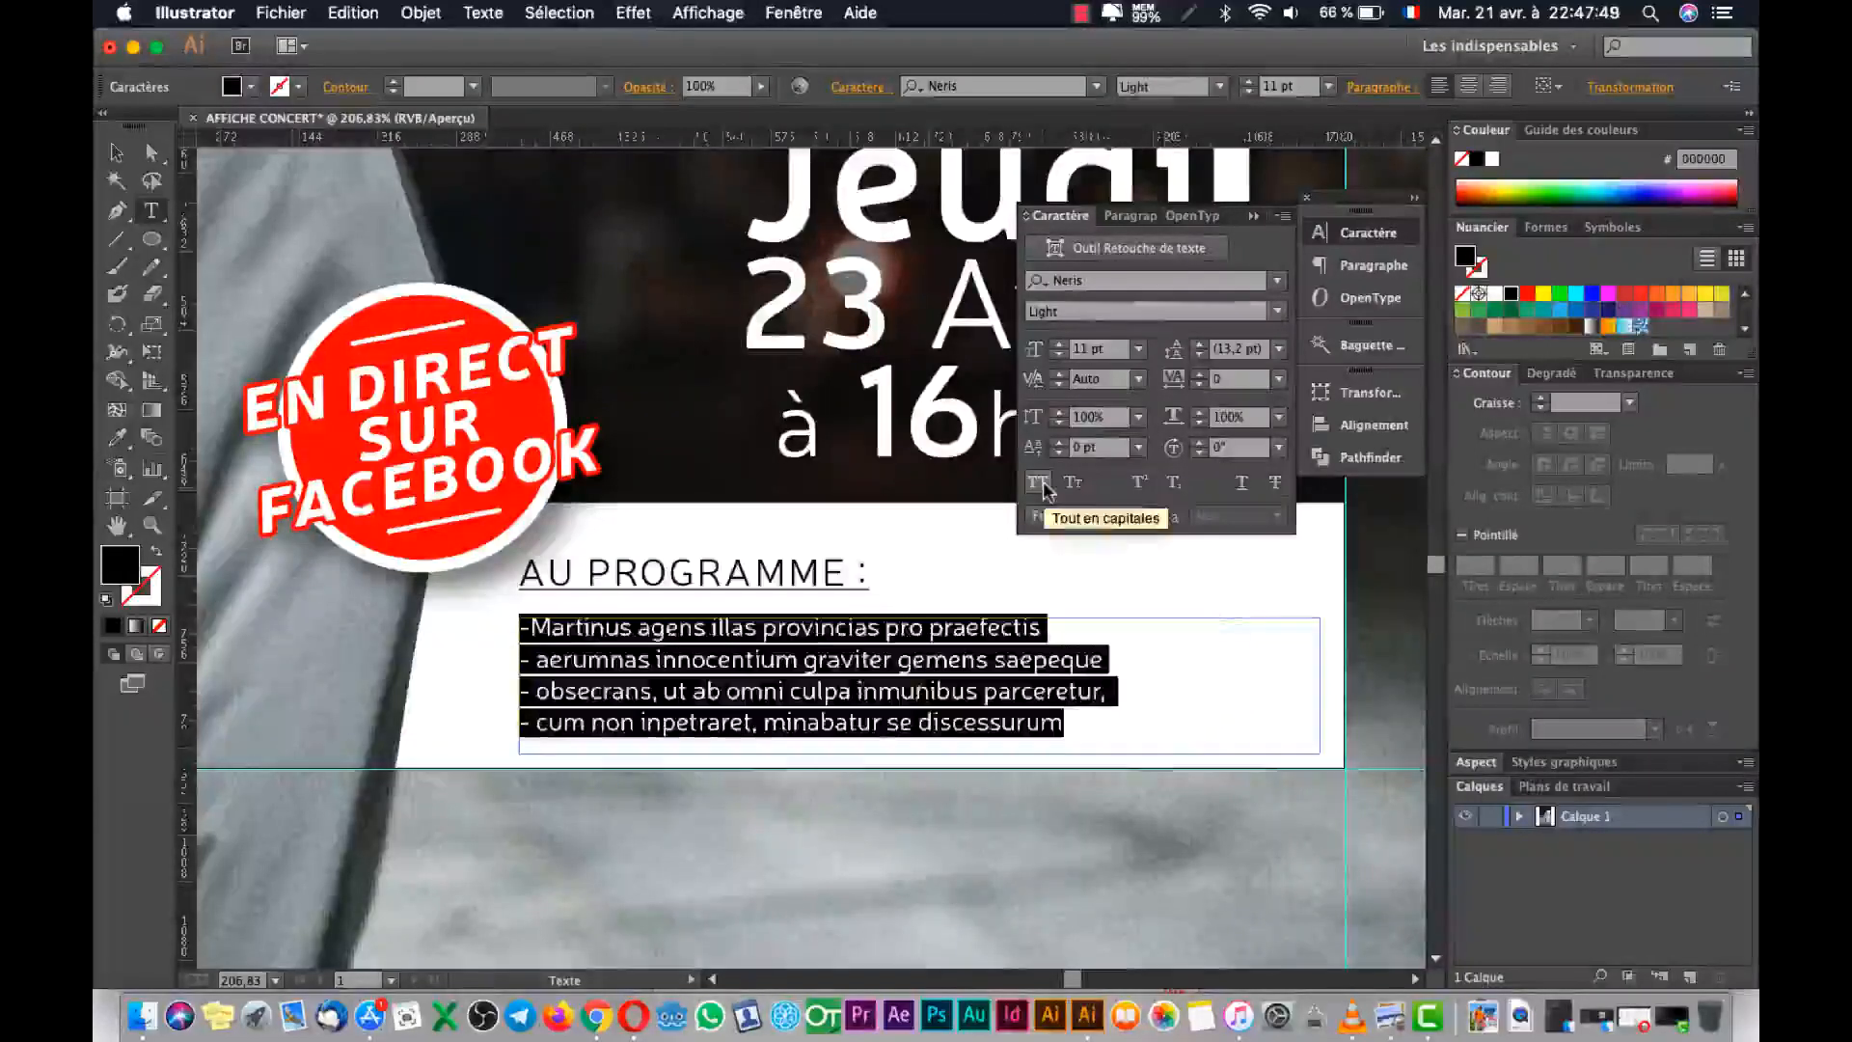
# Check the programme text on the reference poster in Preview, then return to Illustrator and view the poster without the character settings.
pyautogui.click(1390, 1015)
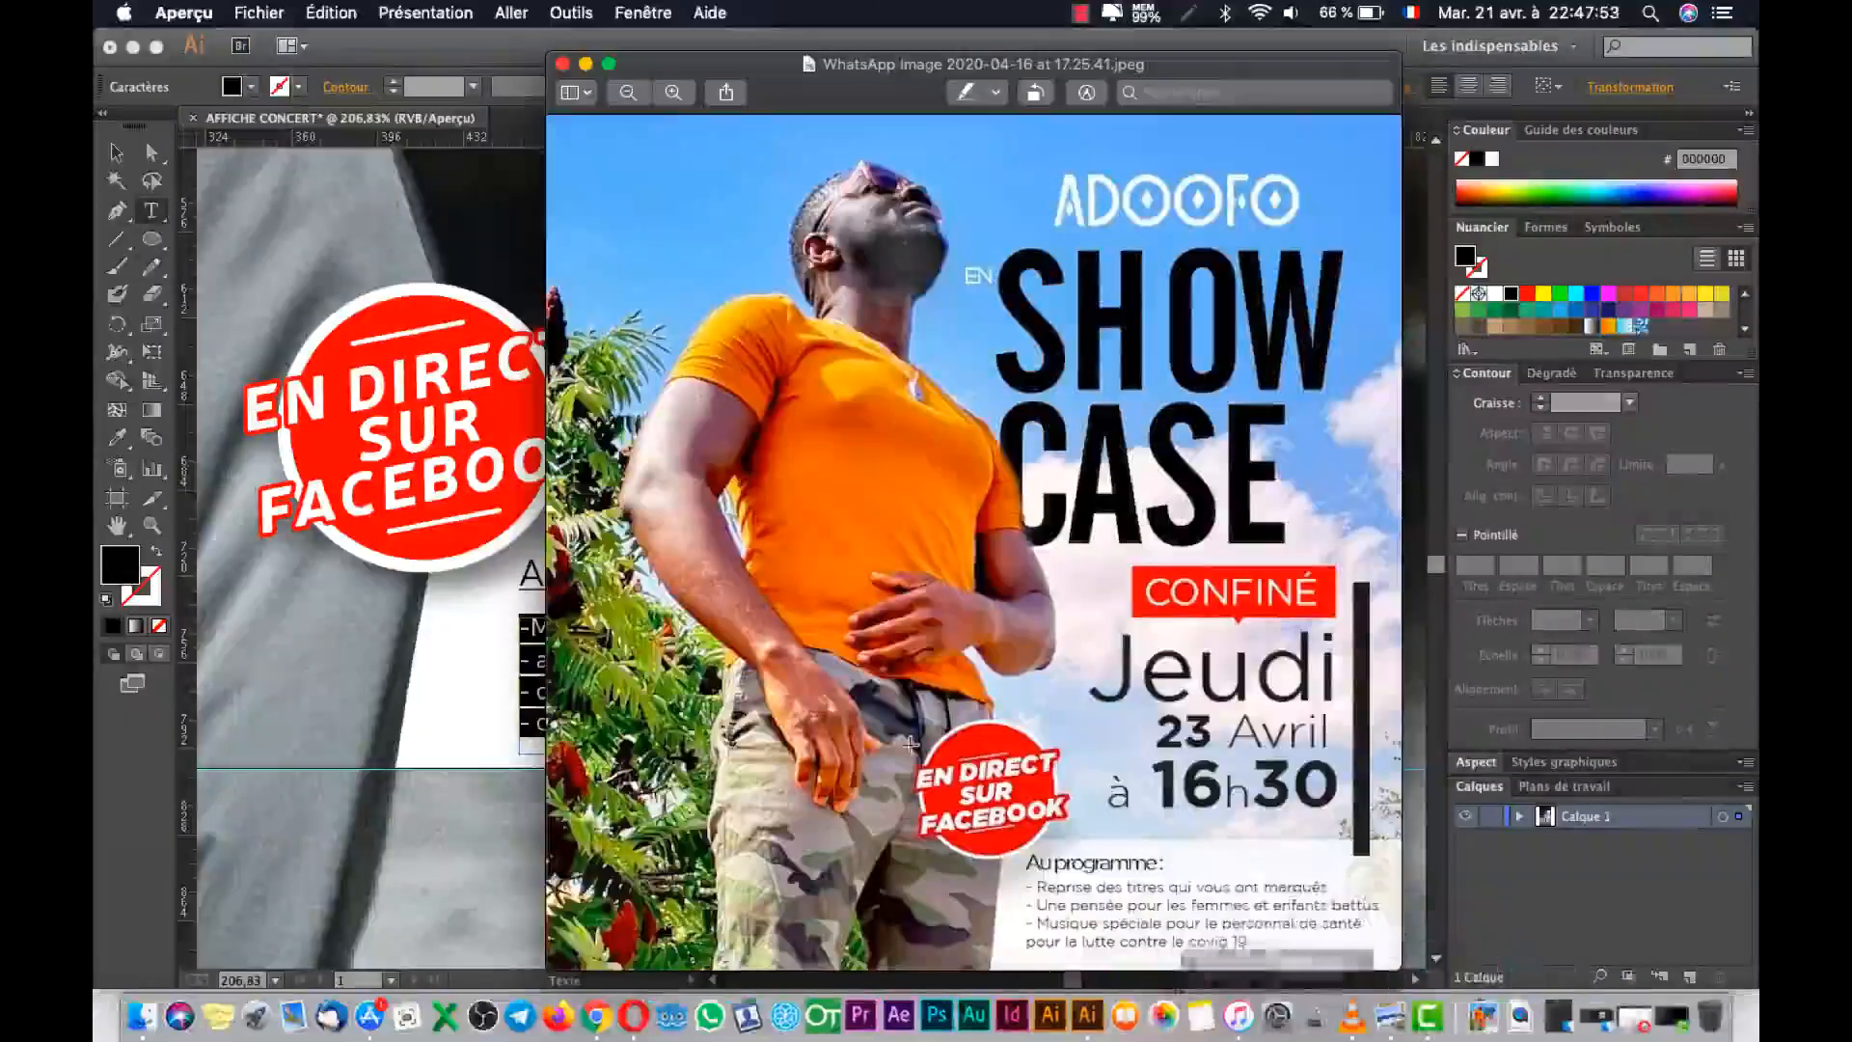
pyautogui.click(457, 647)
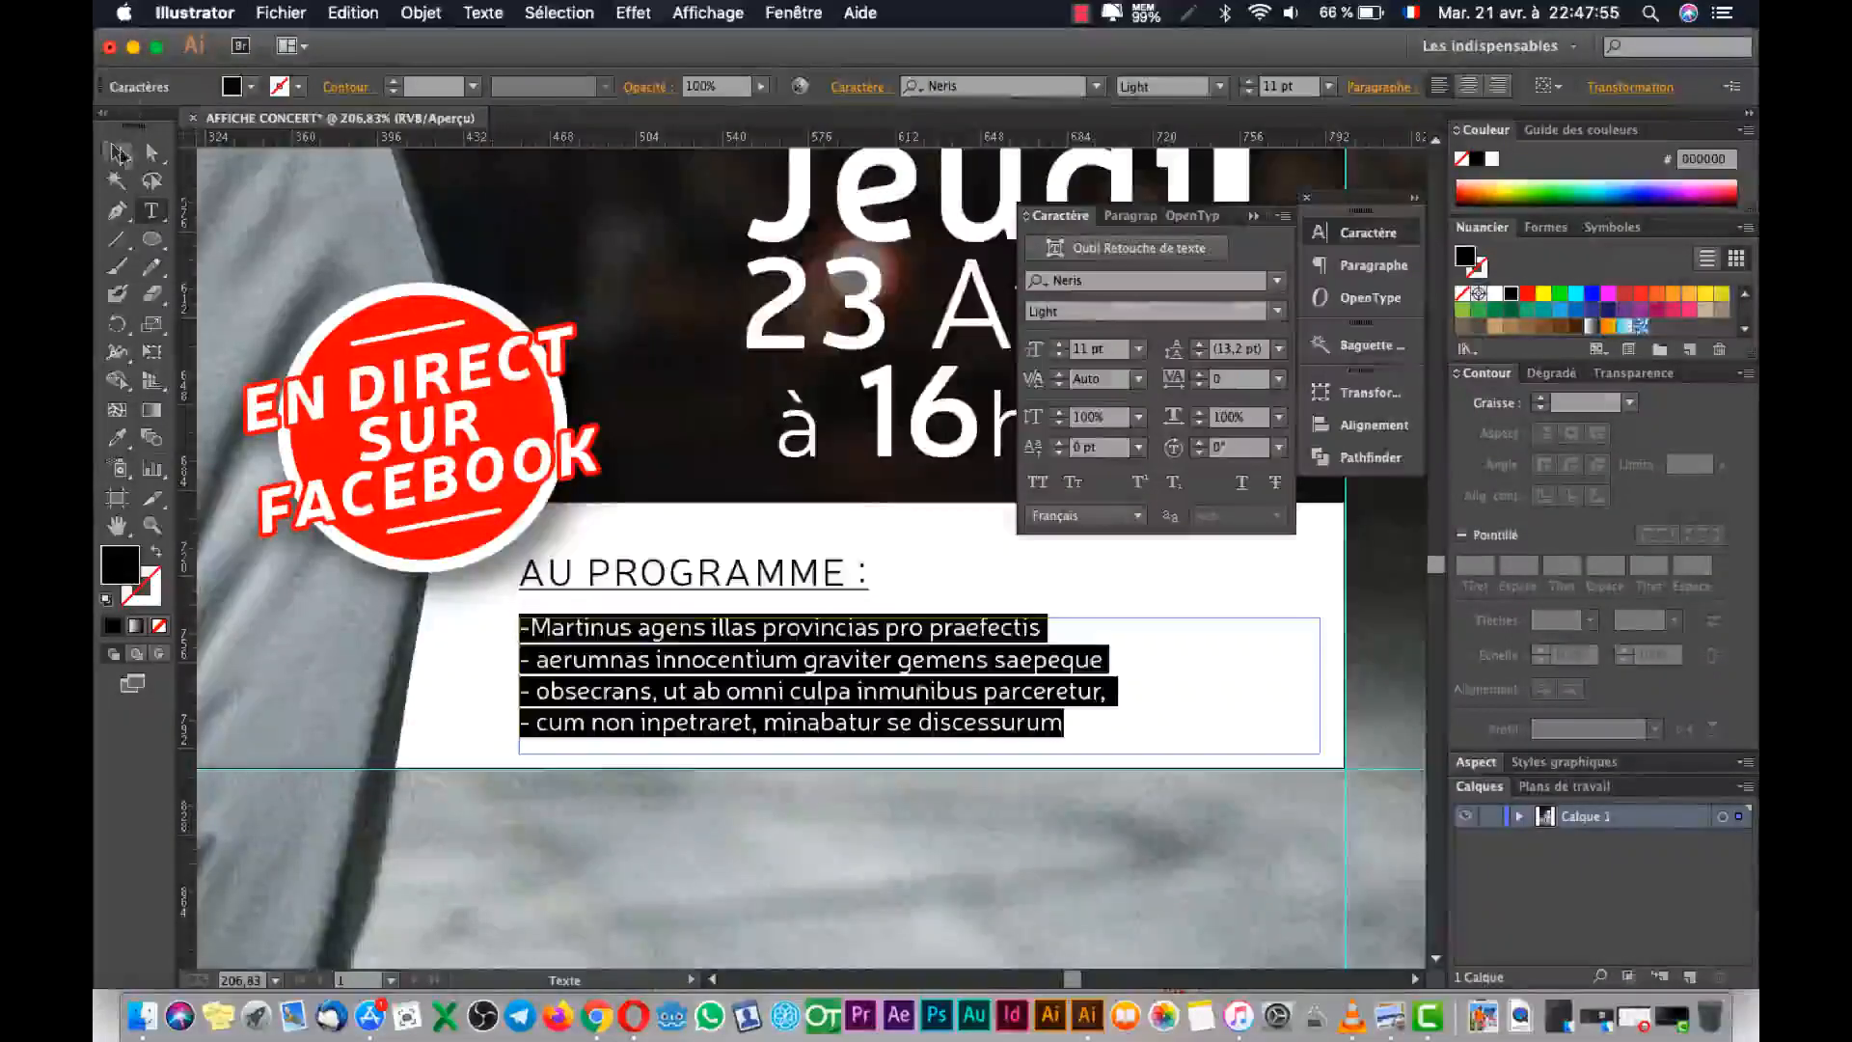
pyautogui.click(117, 152)
pyautogui.press('super+0')
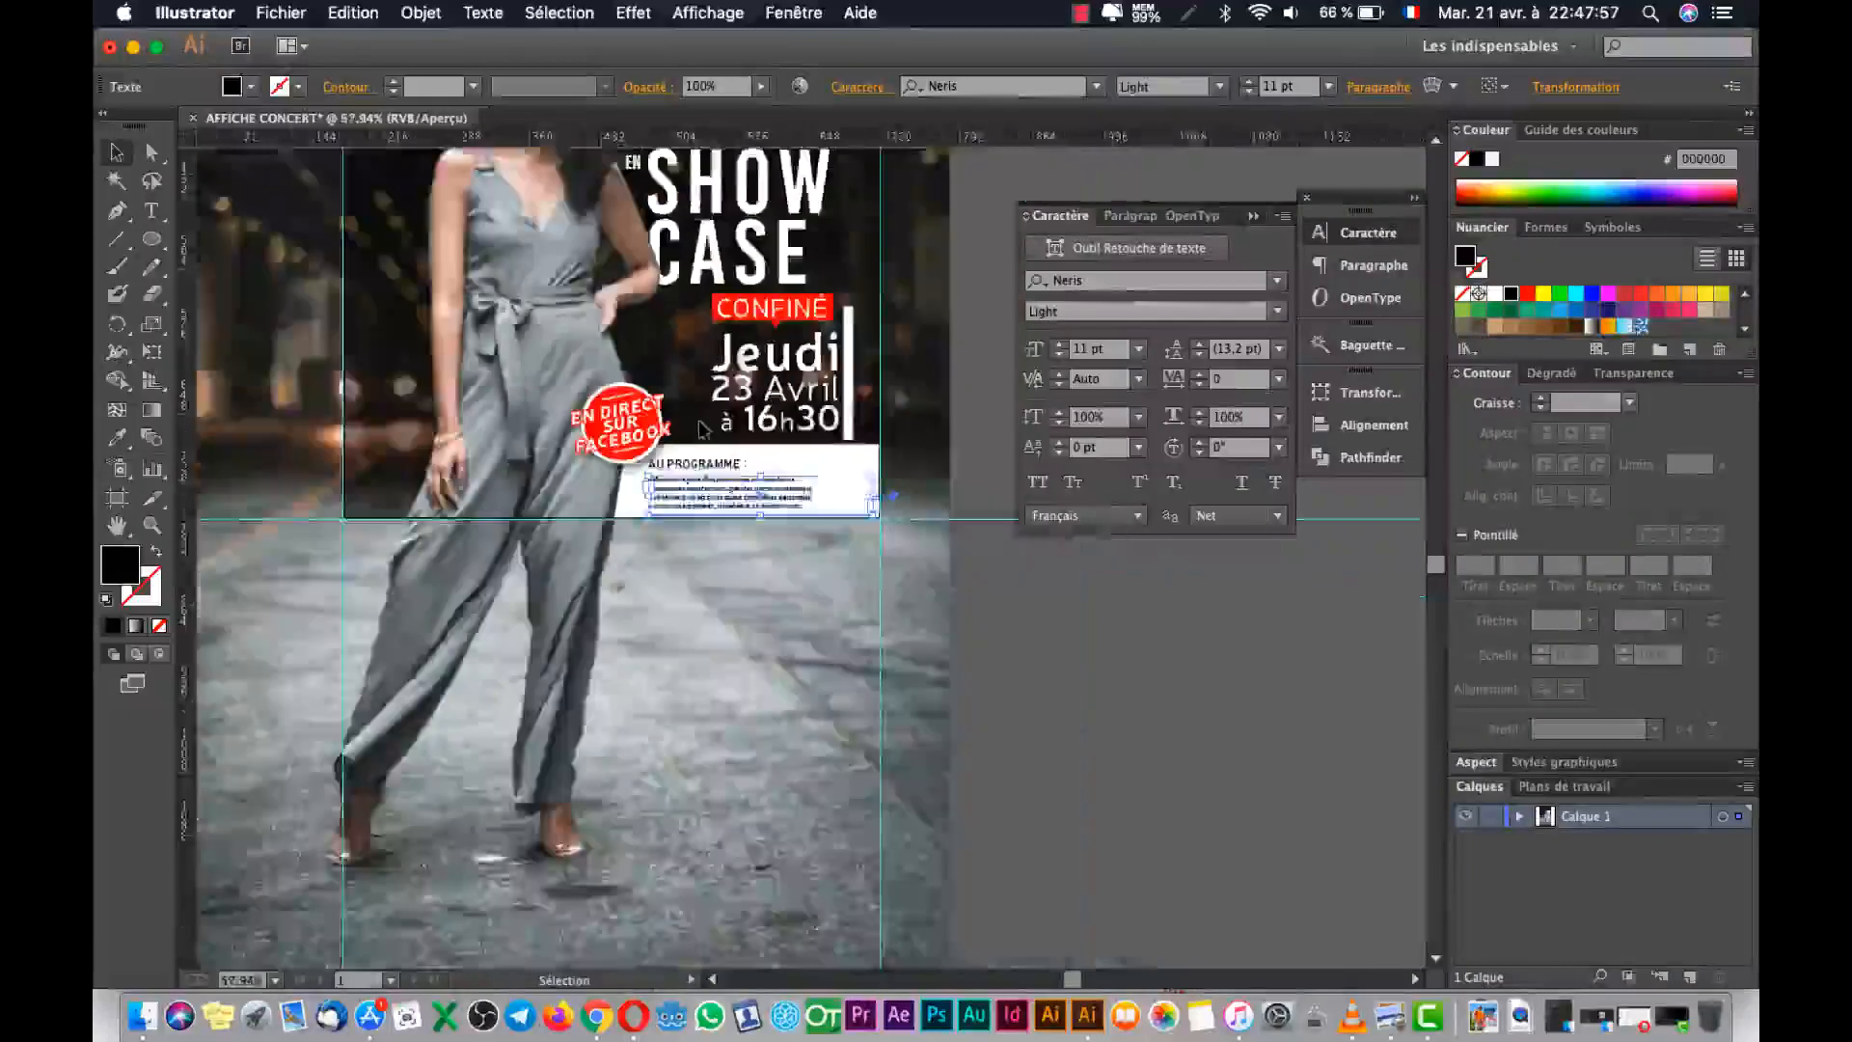
pyautogui.click(1368, 233)
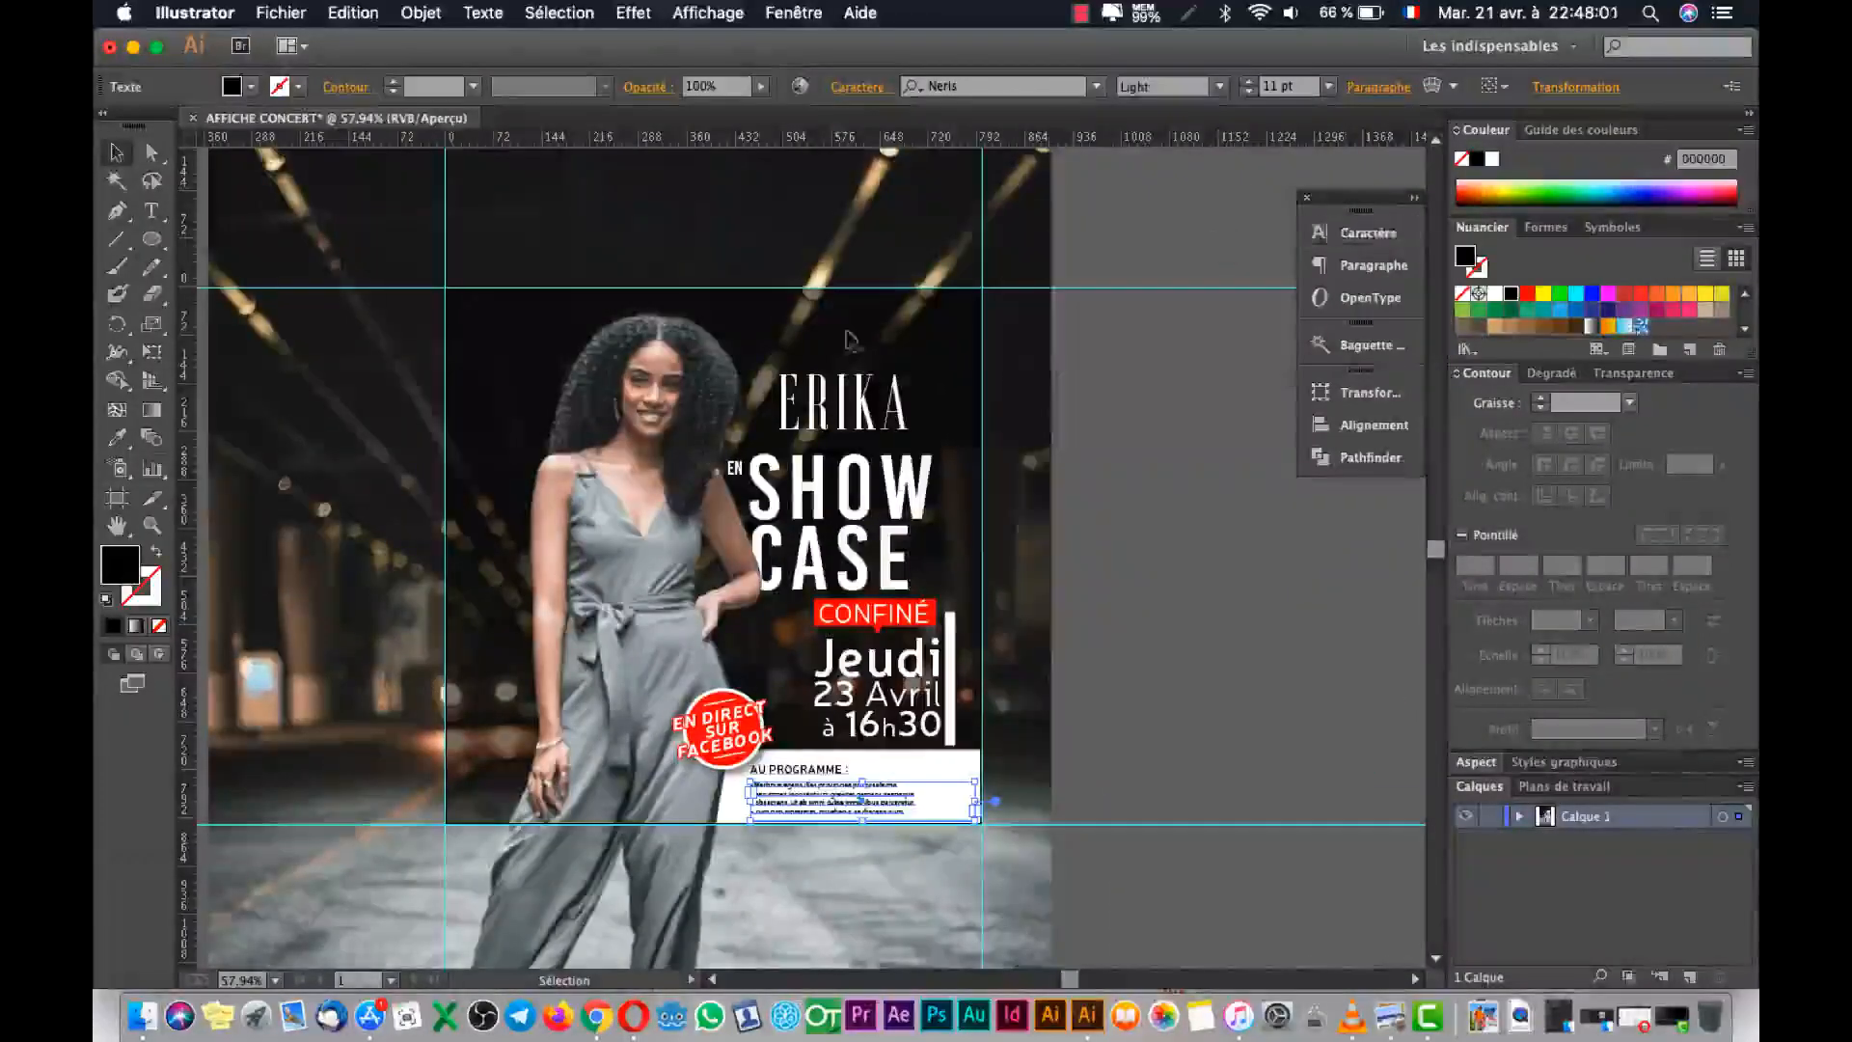
# Reduce the height of the artist-name title above SHOW CASE by lowering its top edge, keeping its width.
pyautogui.click(839, 403)
pyautogui.doubleClick(835, 401)
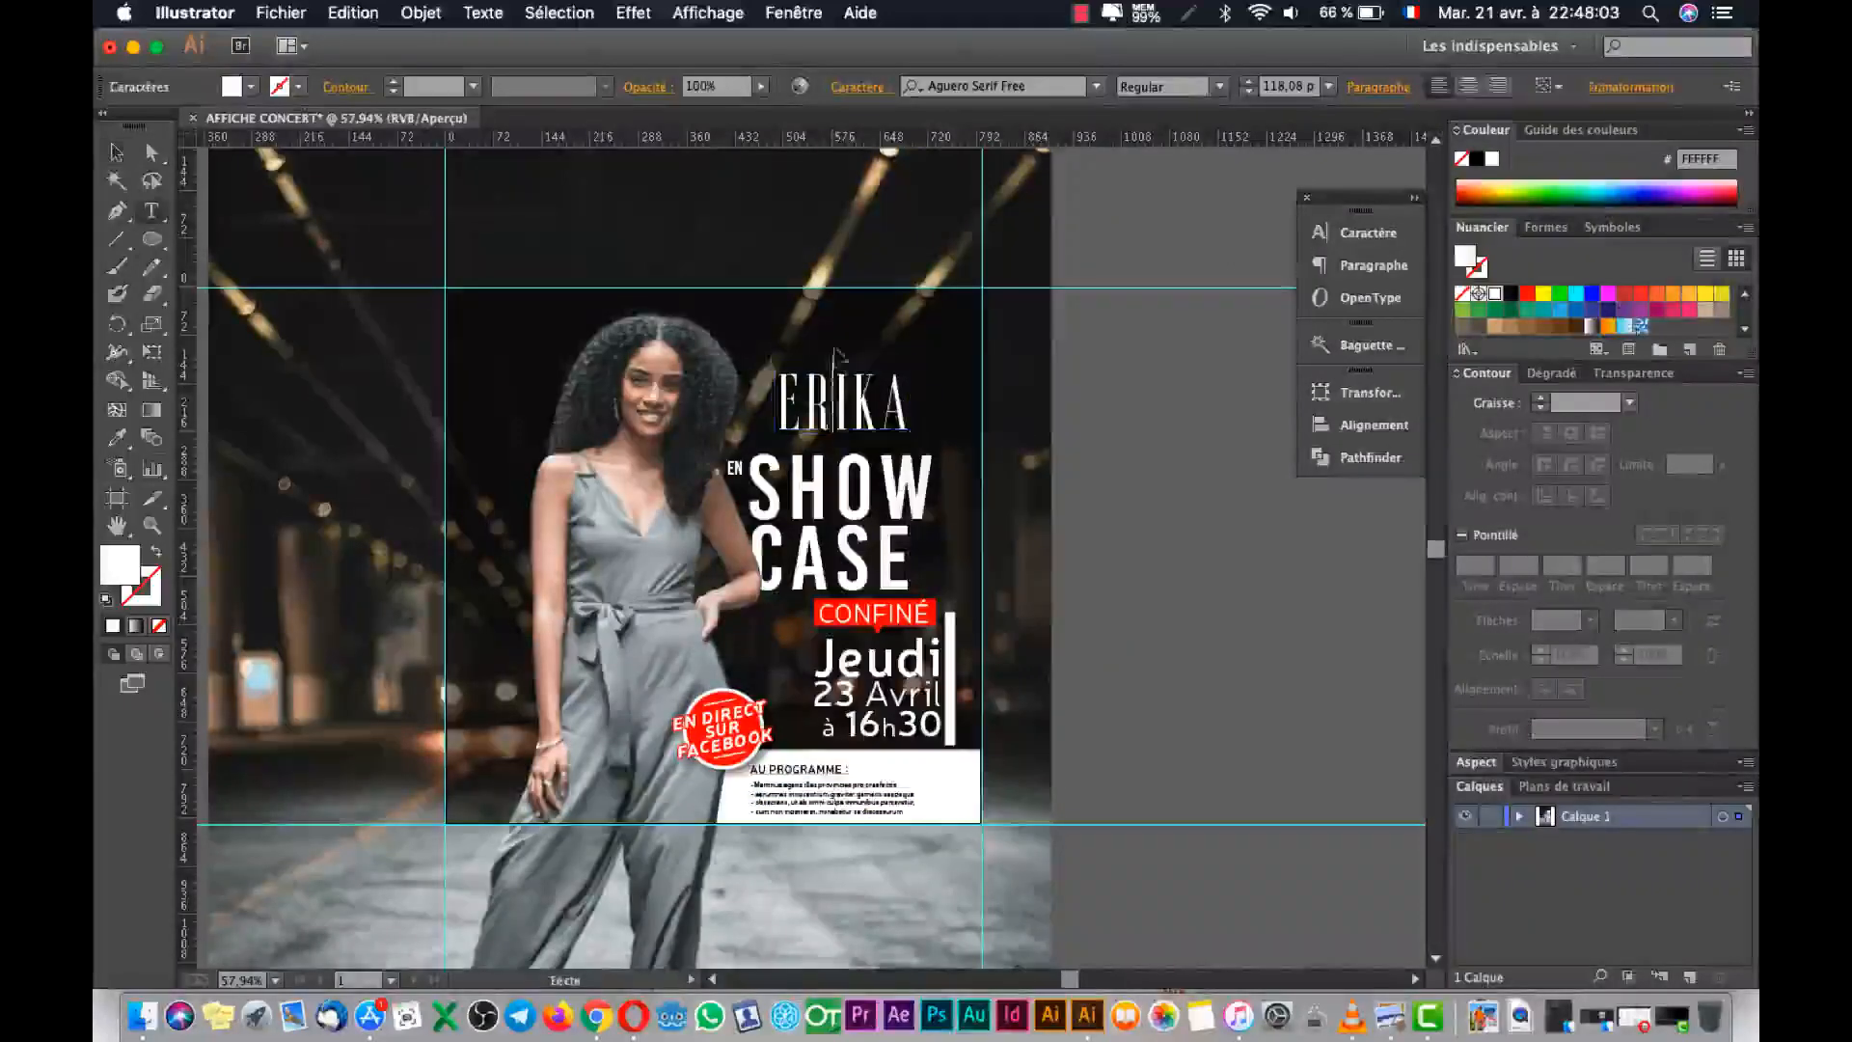
pyautogui.press('Escape')
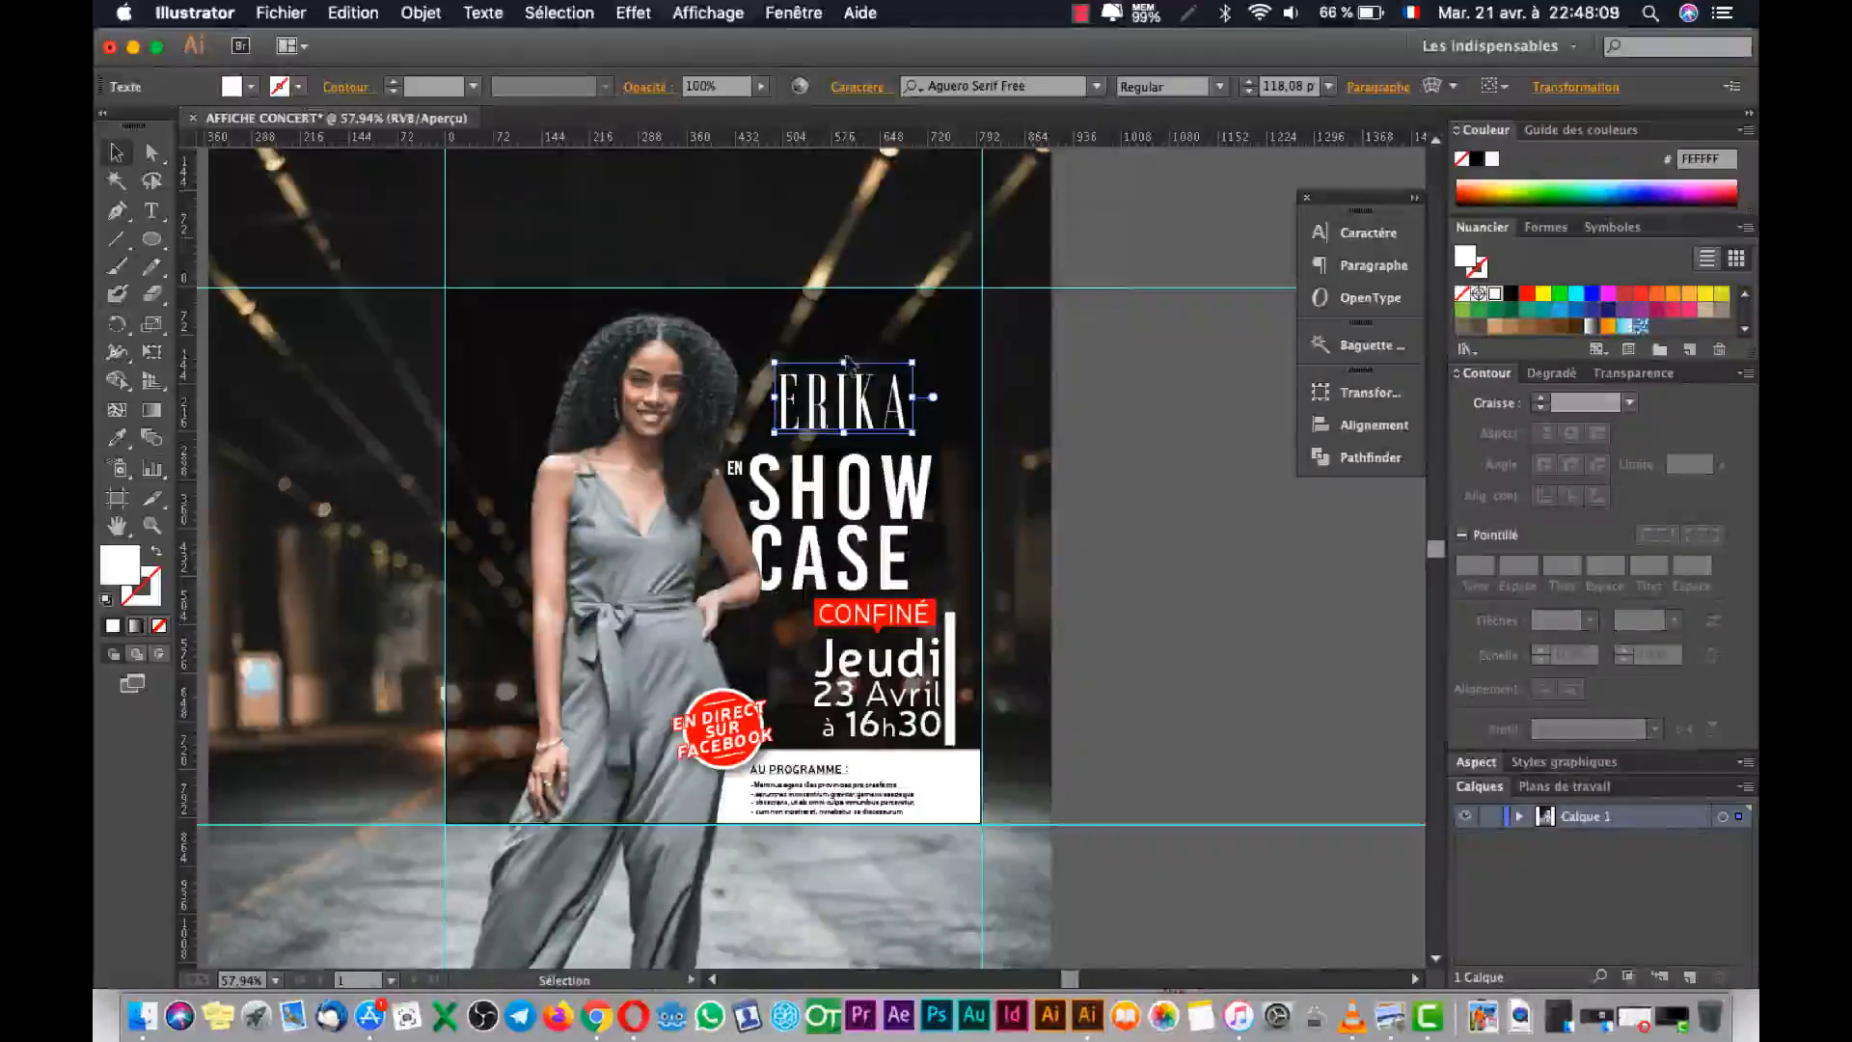
pyautogui.doubleClick(845, 367)
pyautogui.click(1094, 454)
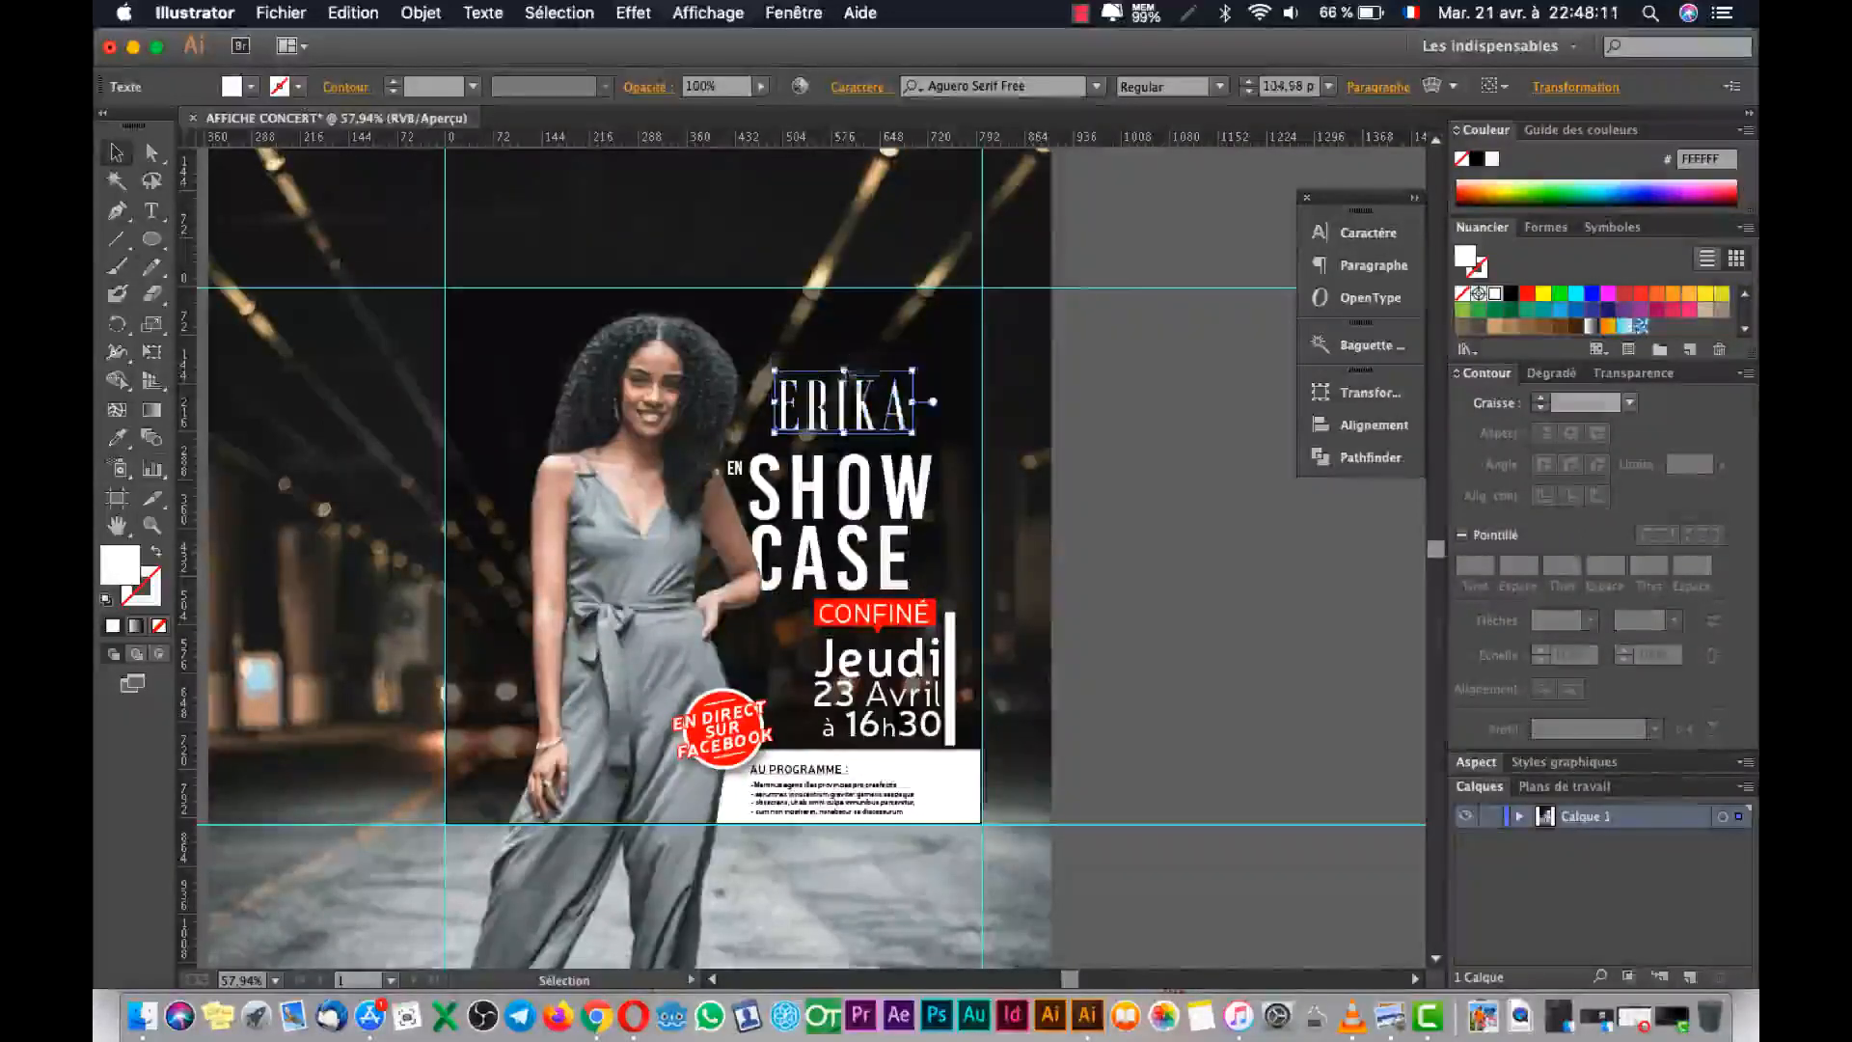
# Move the artist-name title higher and raise SHOW CASE together with the small EN beneath it.
pyautogui.moveTo(884, 430); pyautogui.dragTo(878, 391)
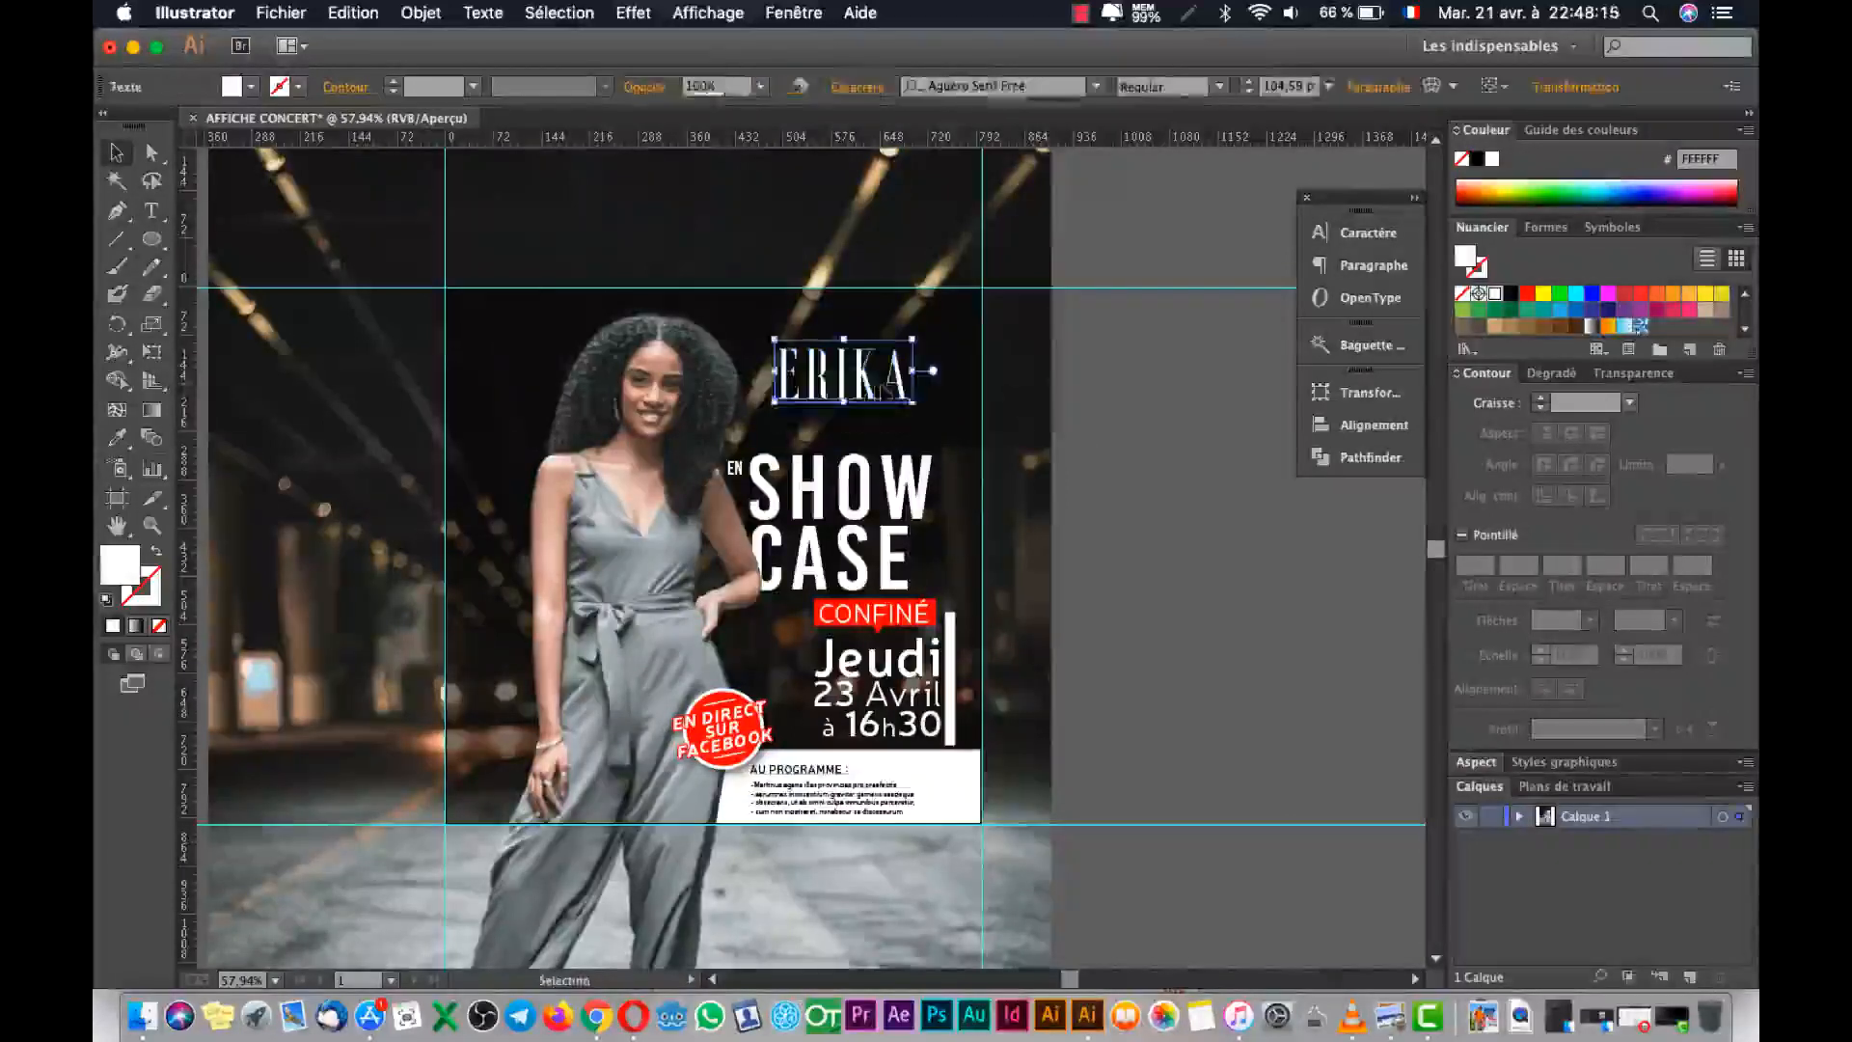
pyautogui.click(1188, 461)
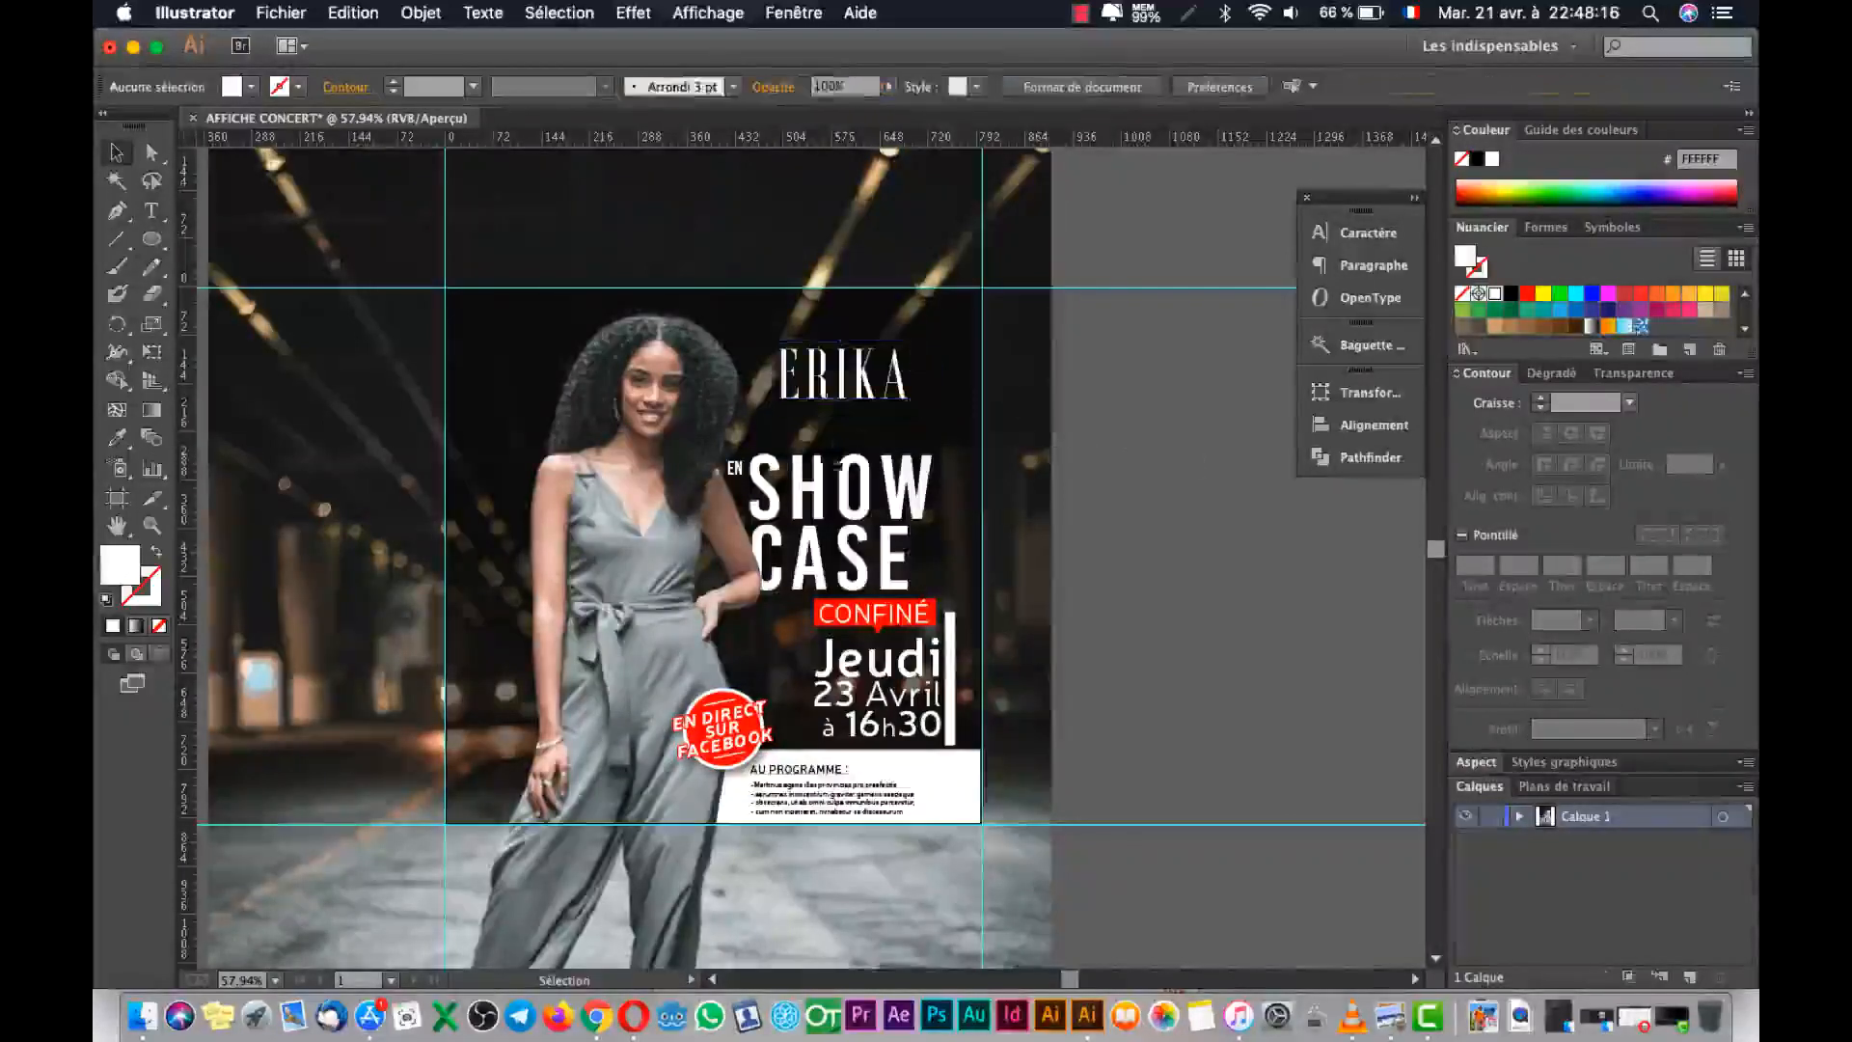
pyautogui.click(737, 472)
pyautogui.click(810, 498)
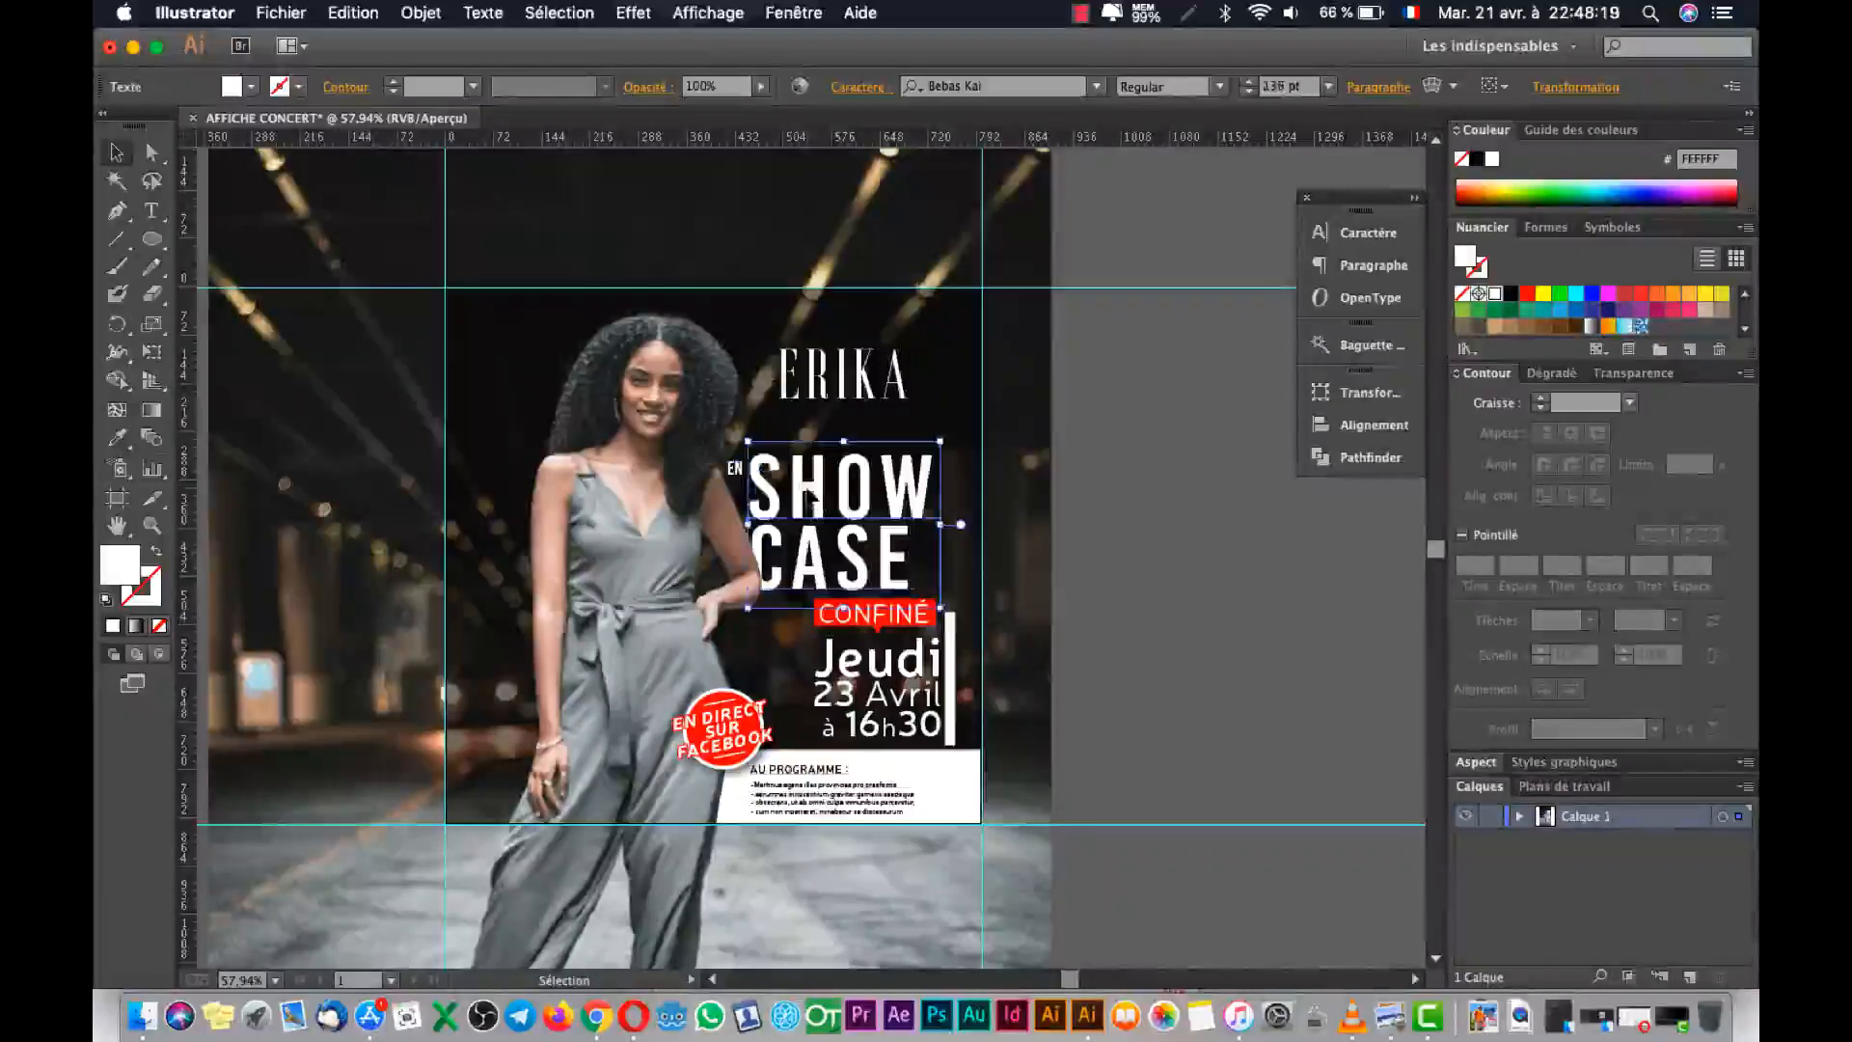
pyautogui.keyDown('shift'); pyautogui.click(735, 470); pyautogui.keyUp('shift')
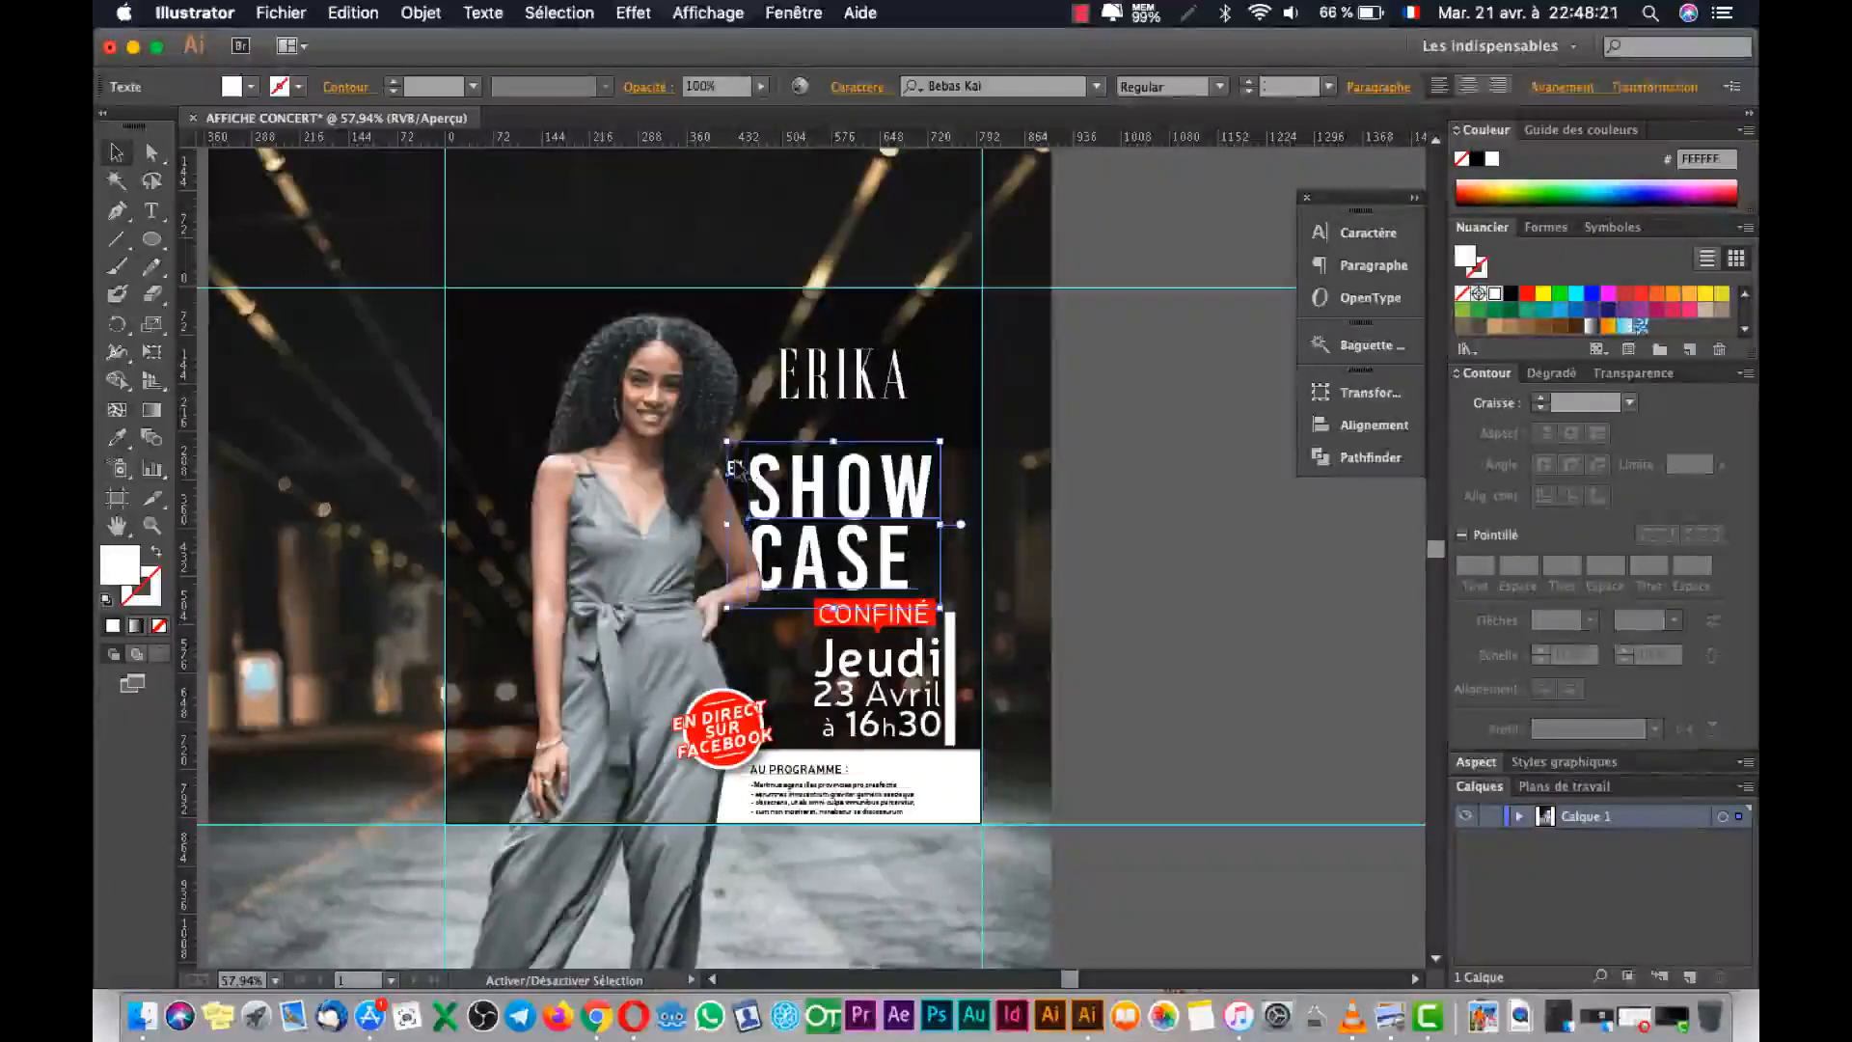
pyautogui.hotkey('shift', 'Up')
pyautogui.hotkey('shift', 'Up')
pyautogui.hotkey('shift', 'Up')
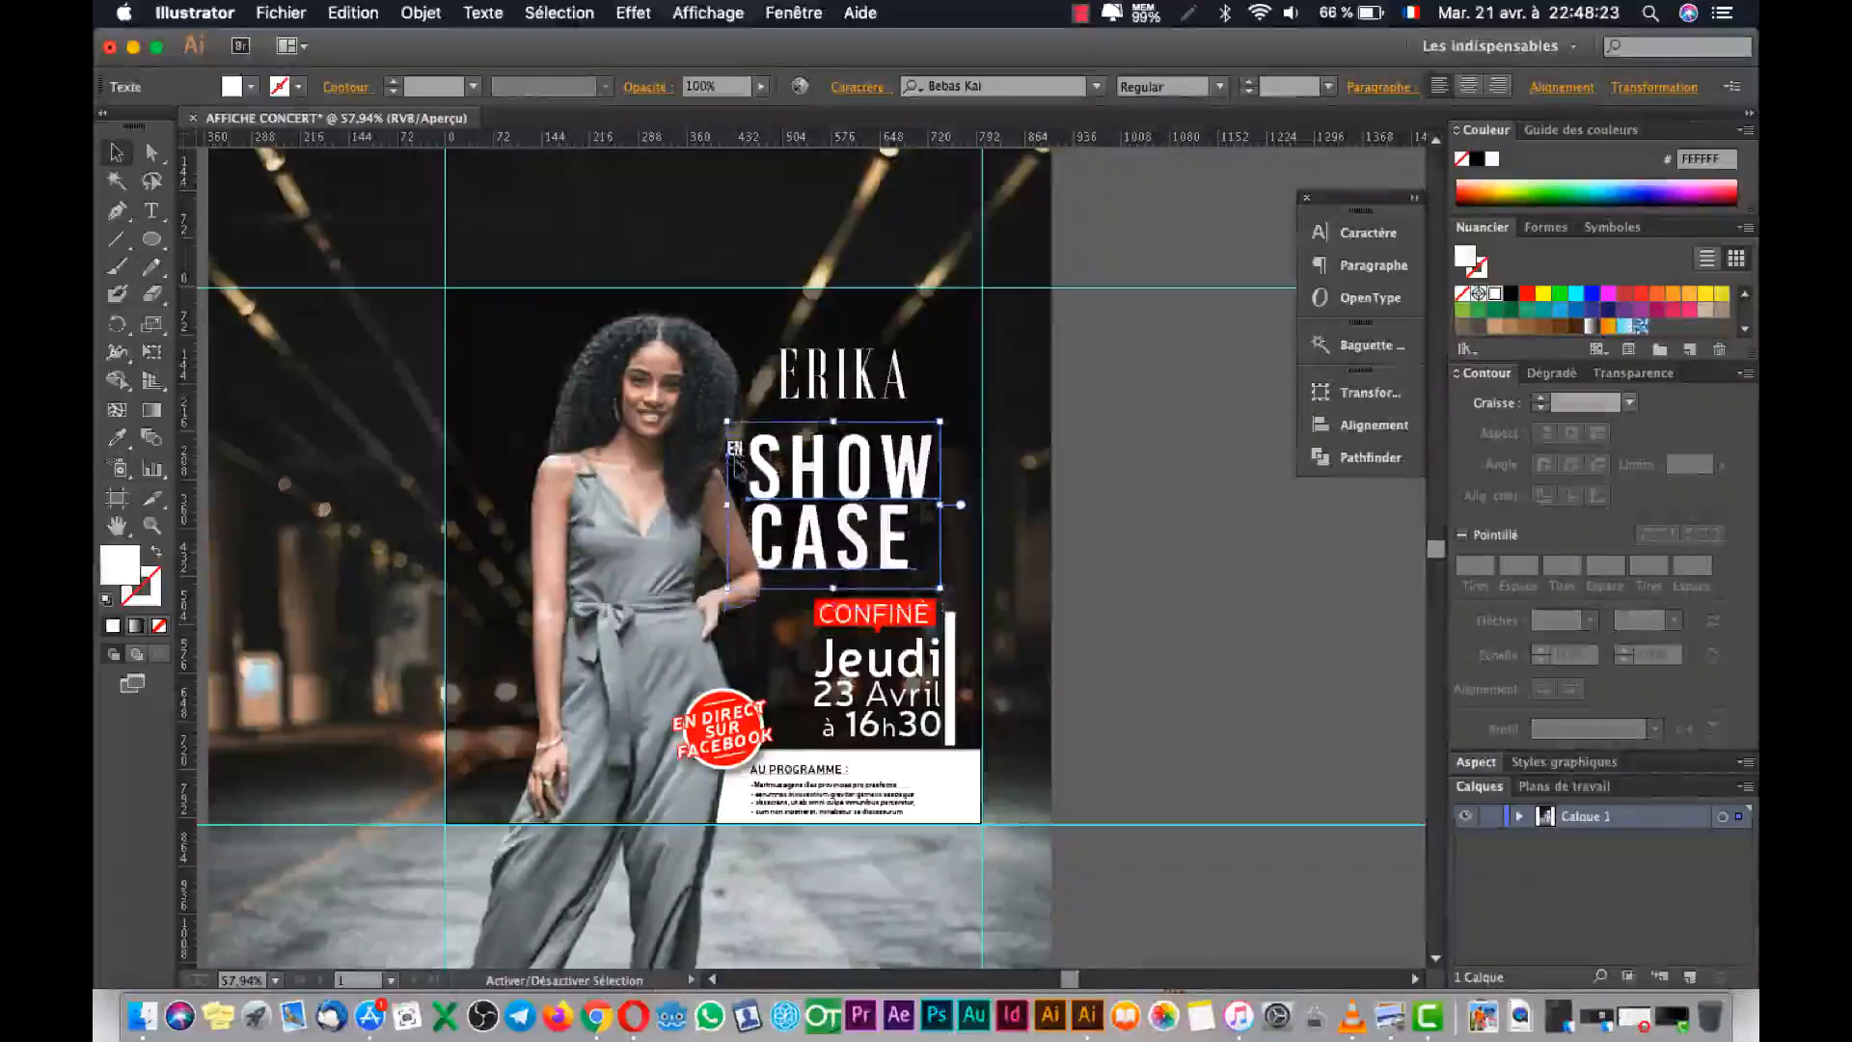
# Enlarge SHOW CASE together with EN and place a vertical guide along the outer edge of the white bar beside the date.
pyautogui.moveTo(939, 422); pyautogui.dragTo(964, 401)
pyautogui.moveTo(189, 521); pyautogui.dragTo(956, 521)
pyautogui.click(1081, 483)
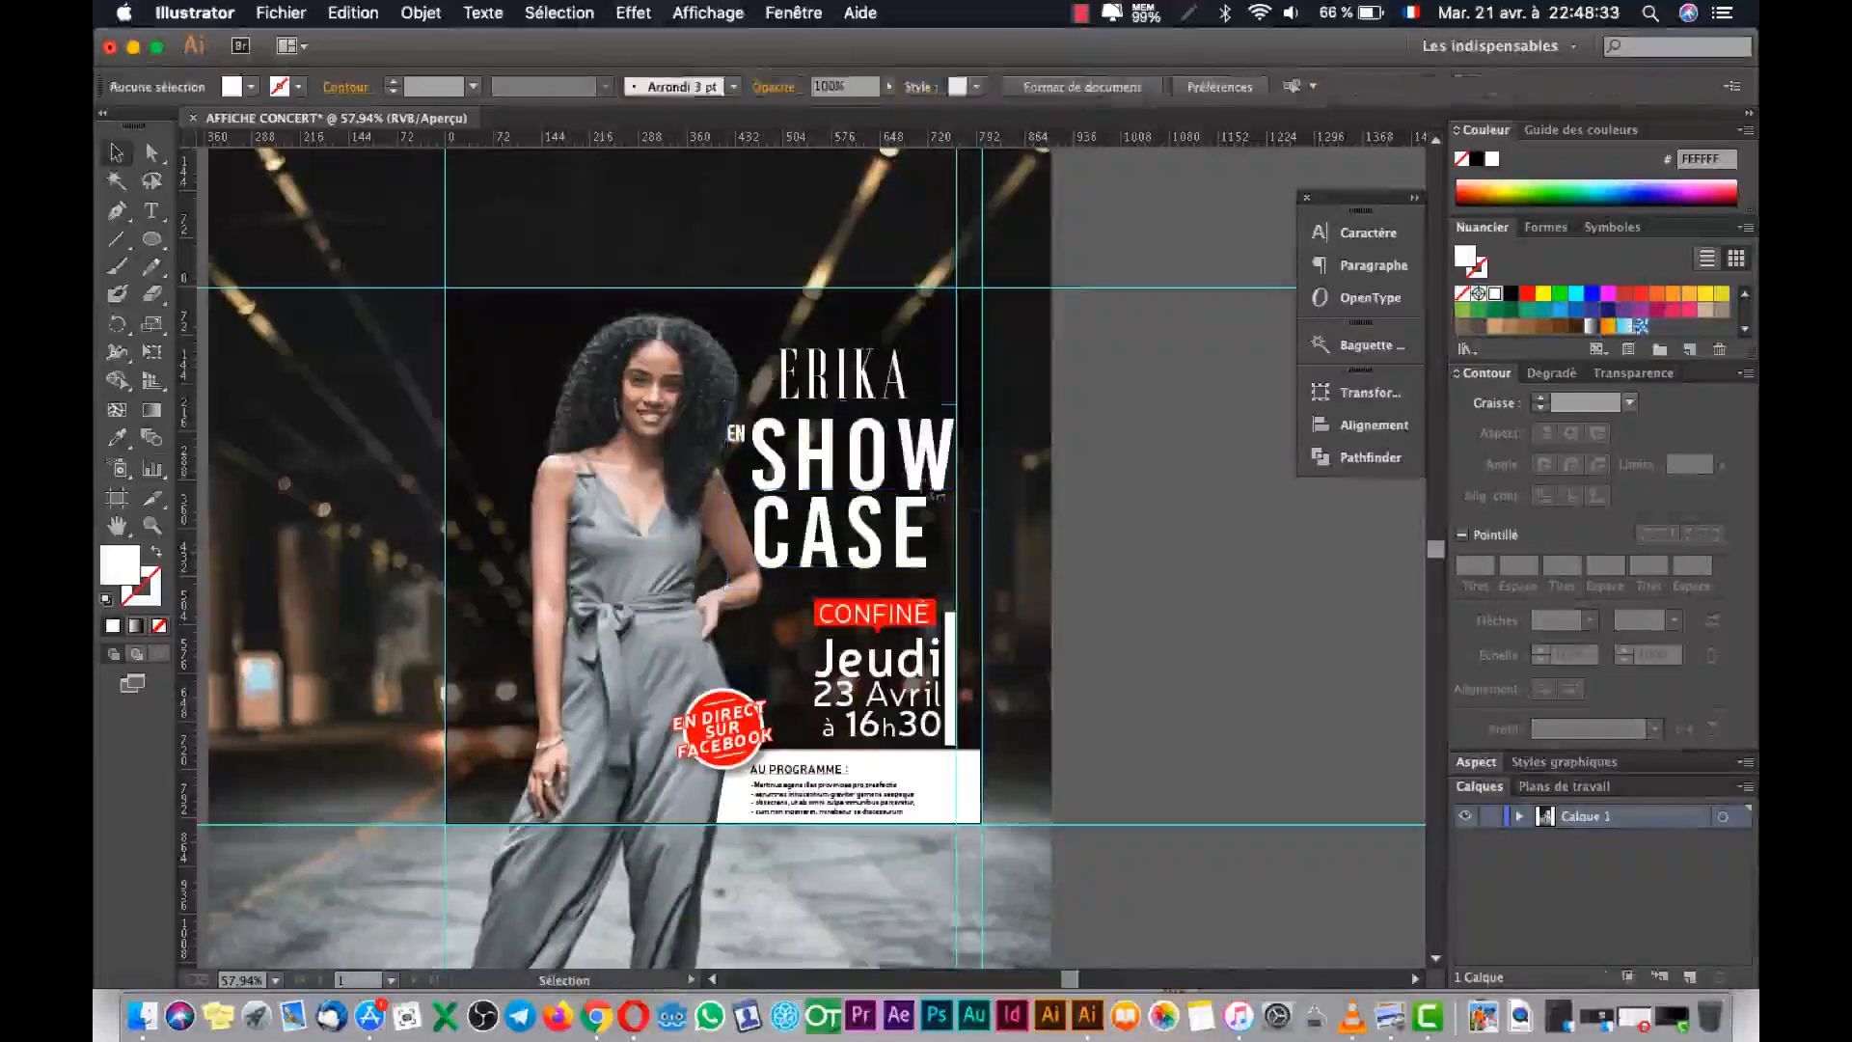
# Resize SHOW CASE on its own to about 152 pt so it fits between EN and the new vertical guide.
pyautogui.click(853, 528)
pyautogui.moveTo(749, 589); pyautogui.dragTo(748, 592)
pyautogui.click(1024, 541)
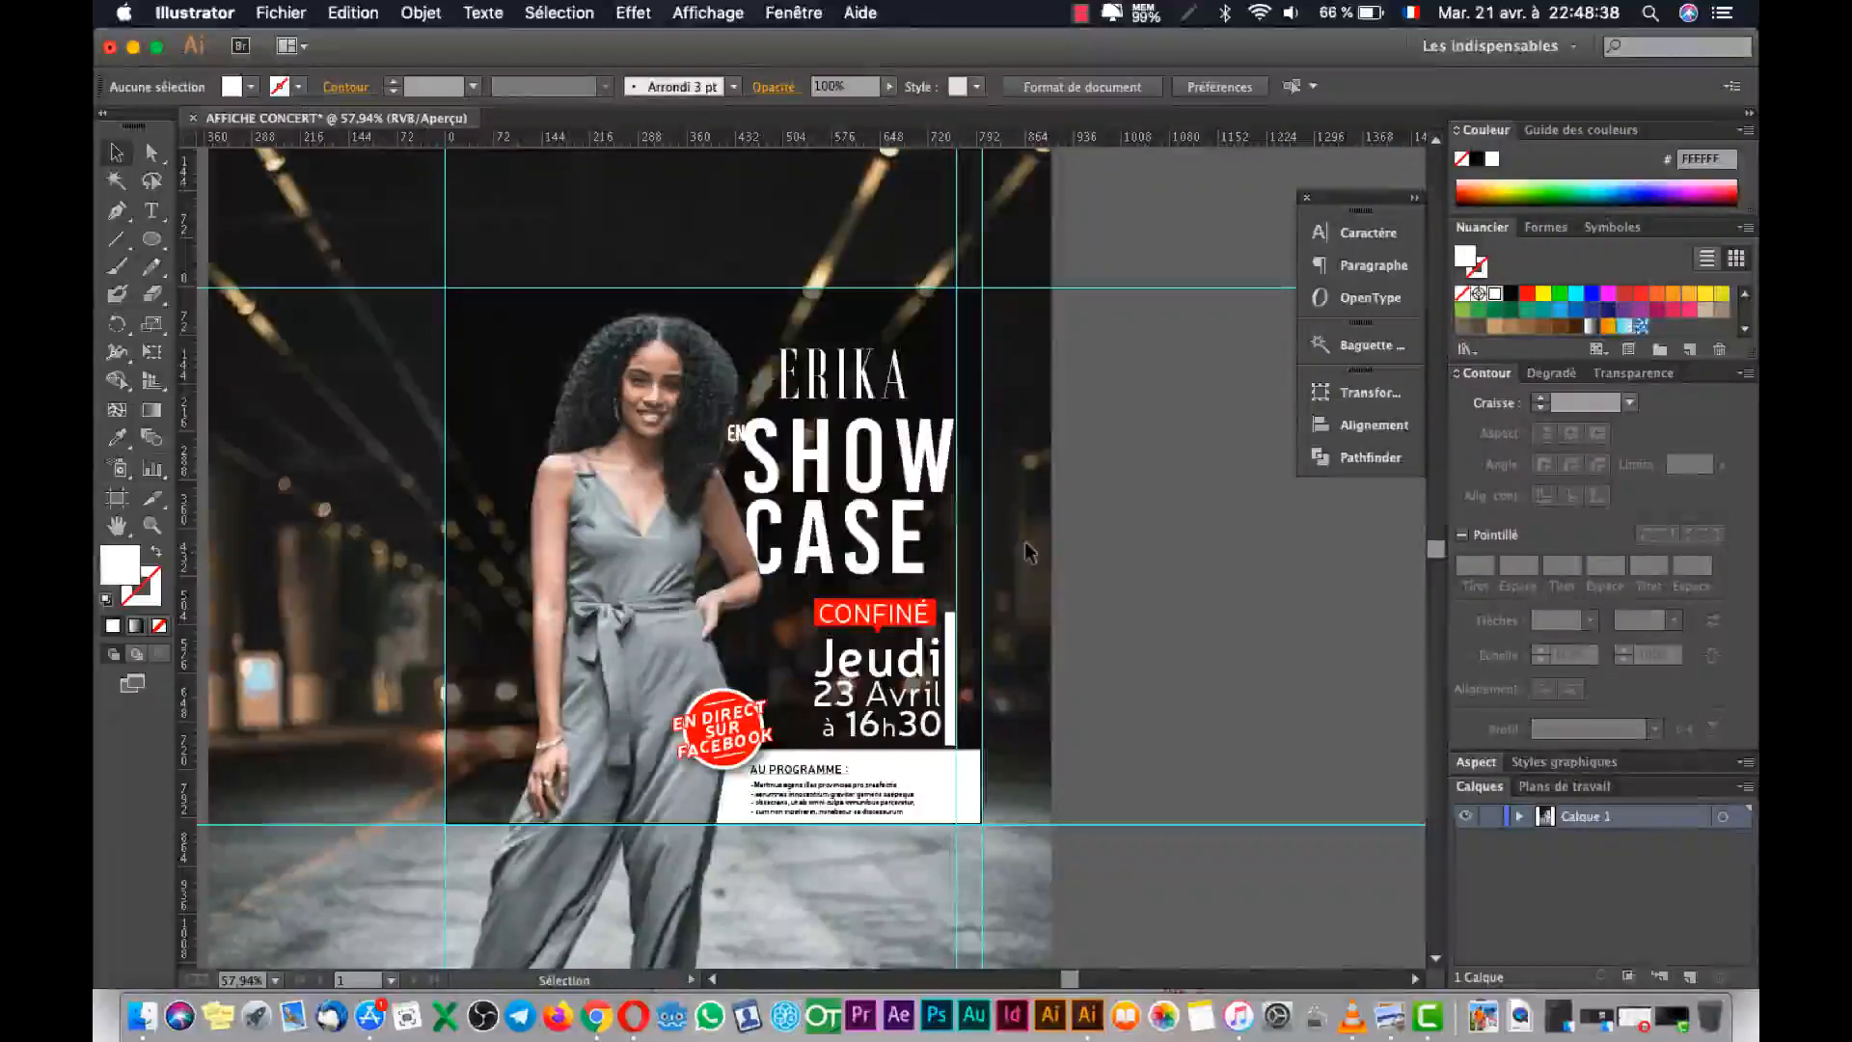
pyautogui.click(871, 485)
pyautogui.moveTo(742, 403); pyautogui.dragTo(749, 409)
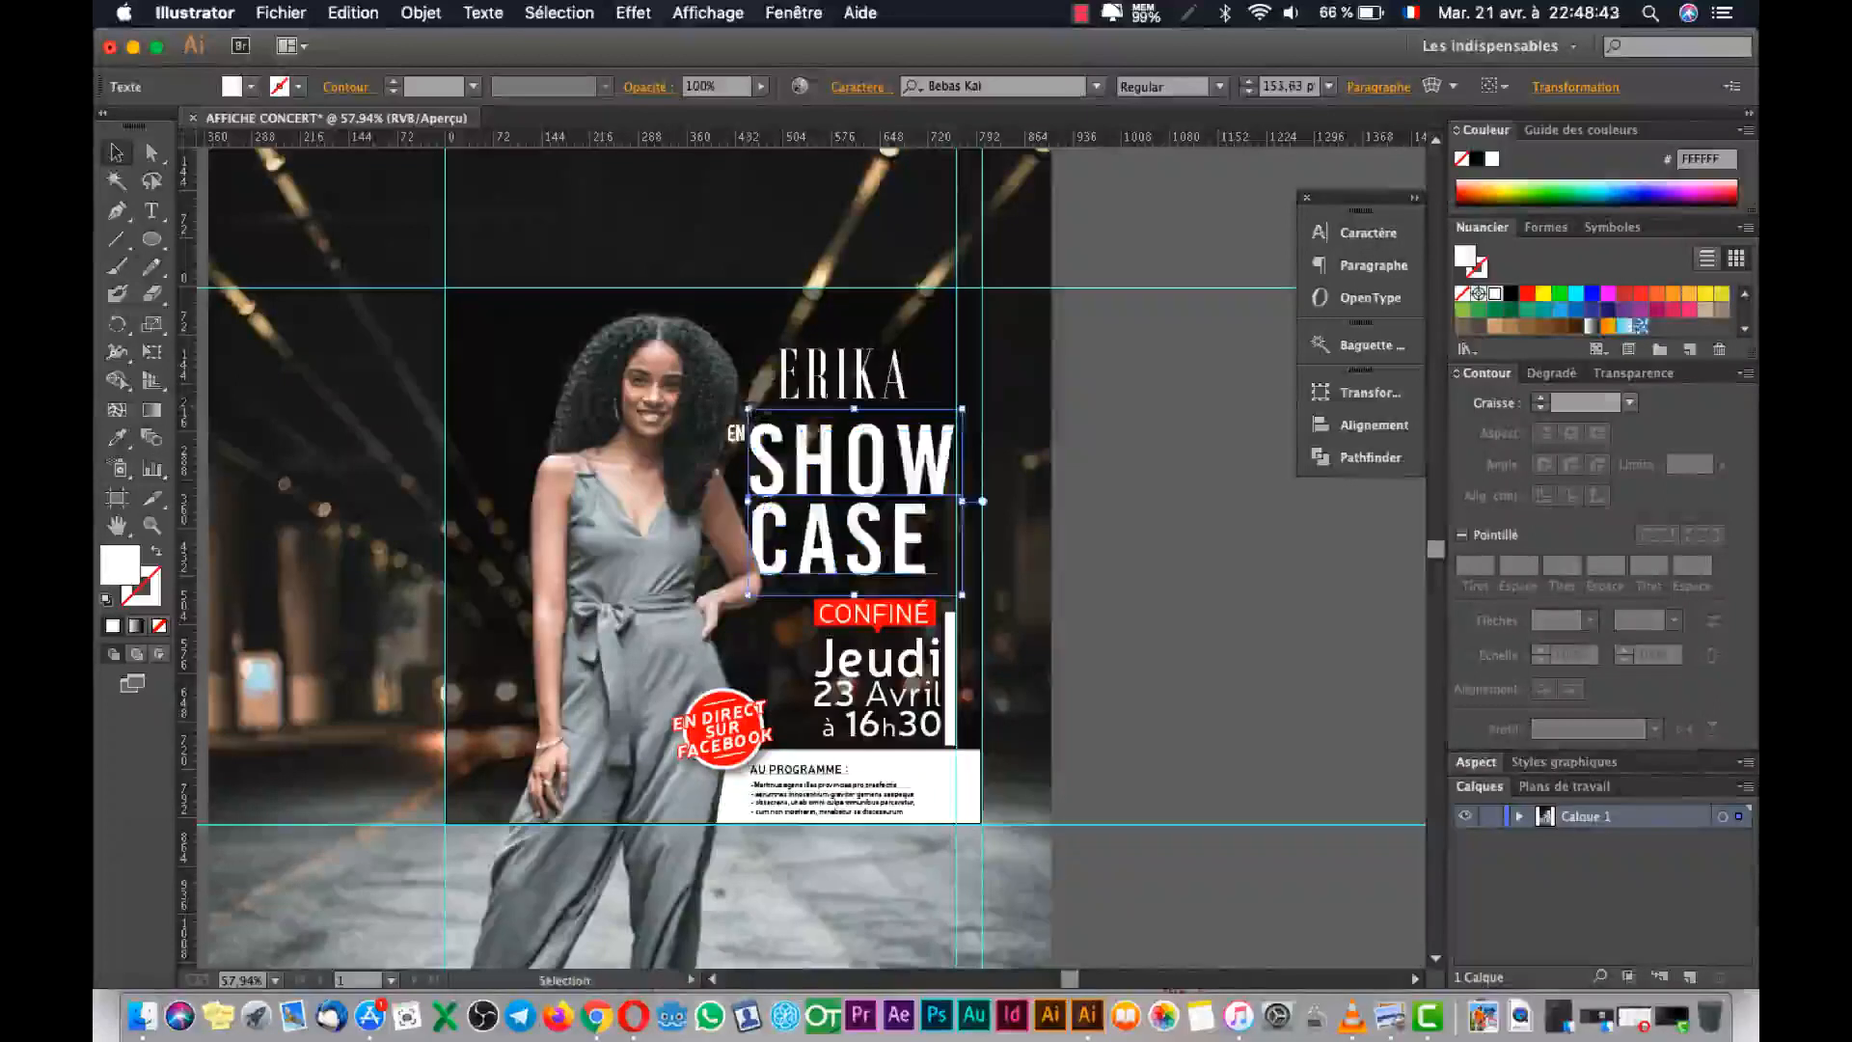
pyautogui.click(756, 415)
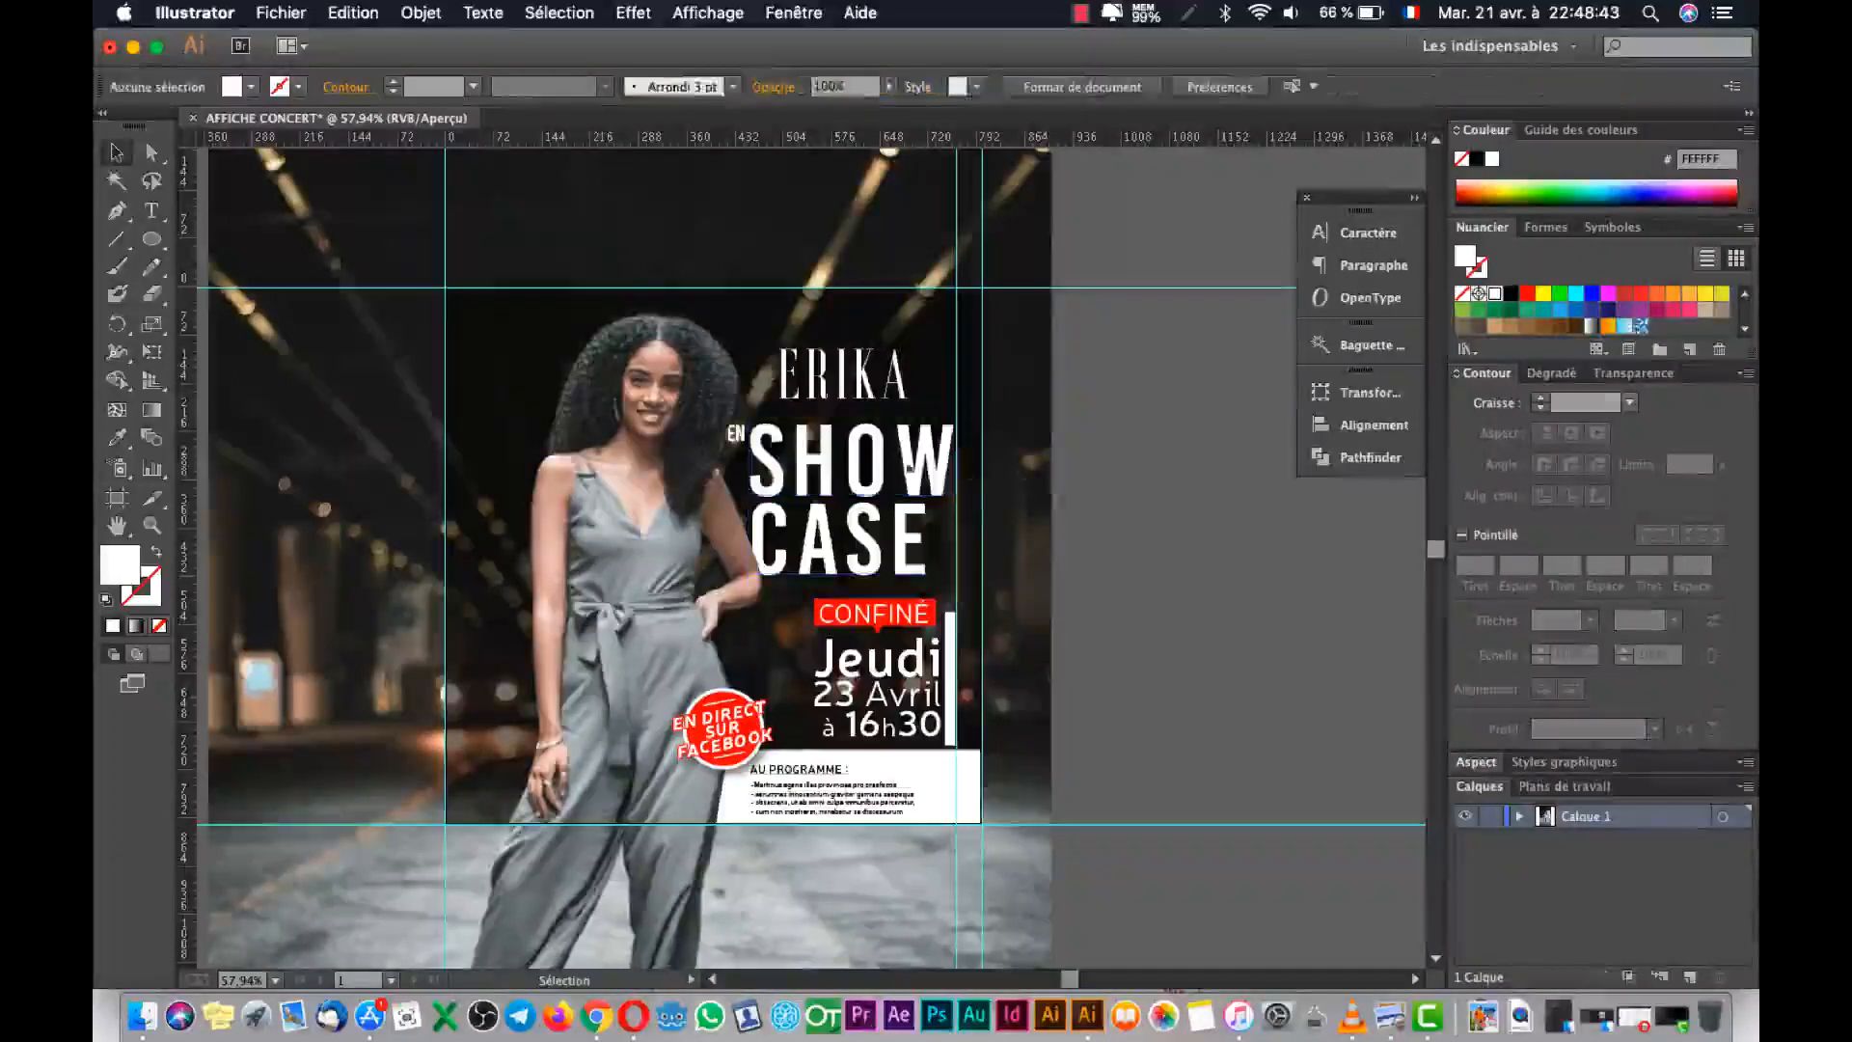
pyautogui.click(793, 460)
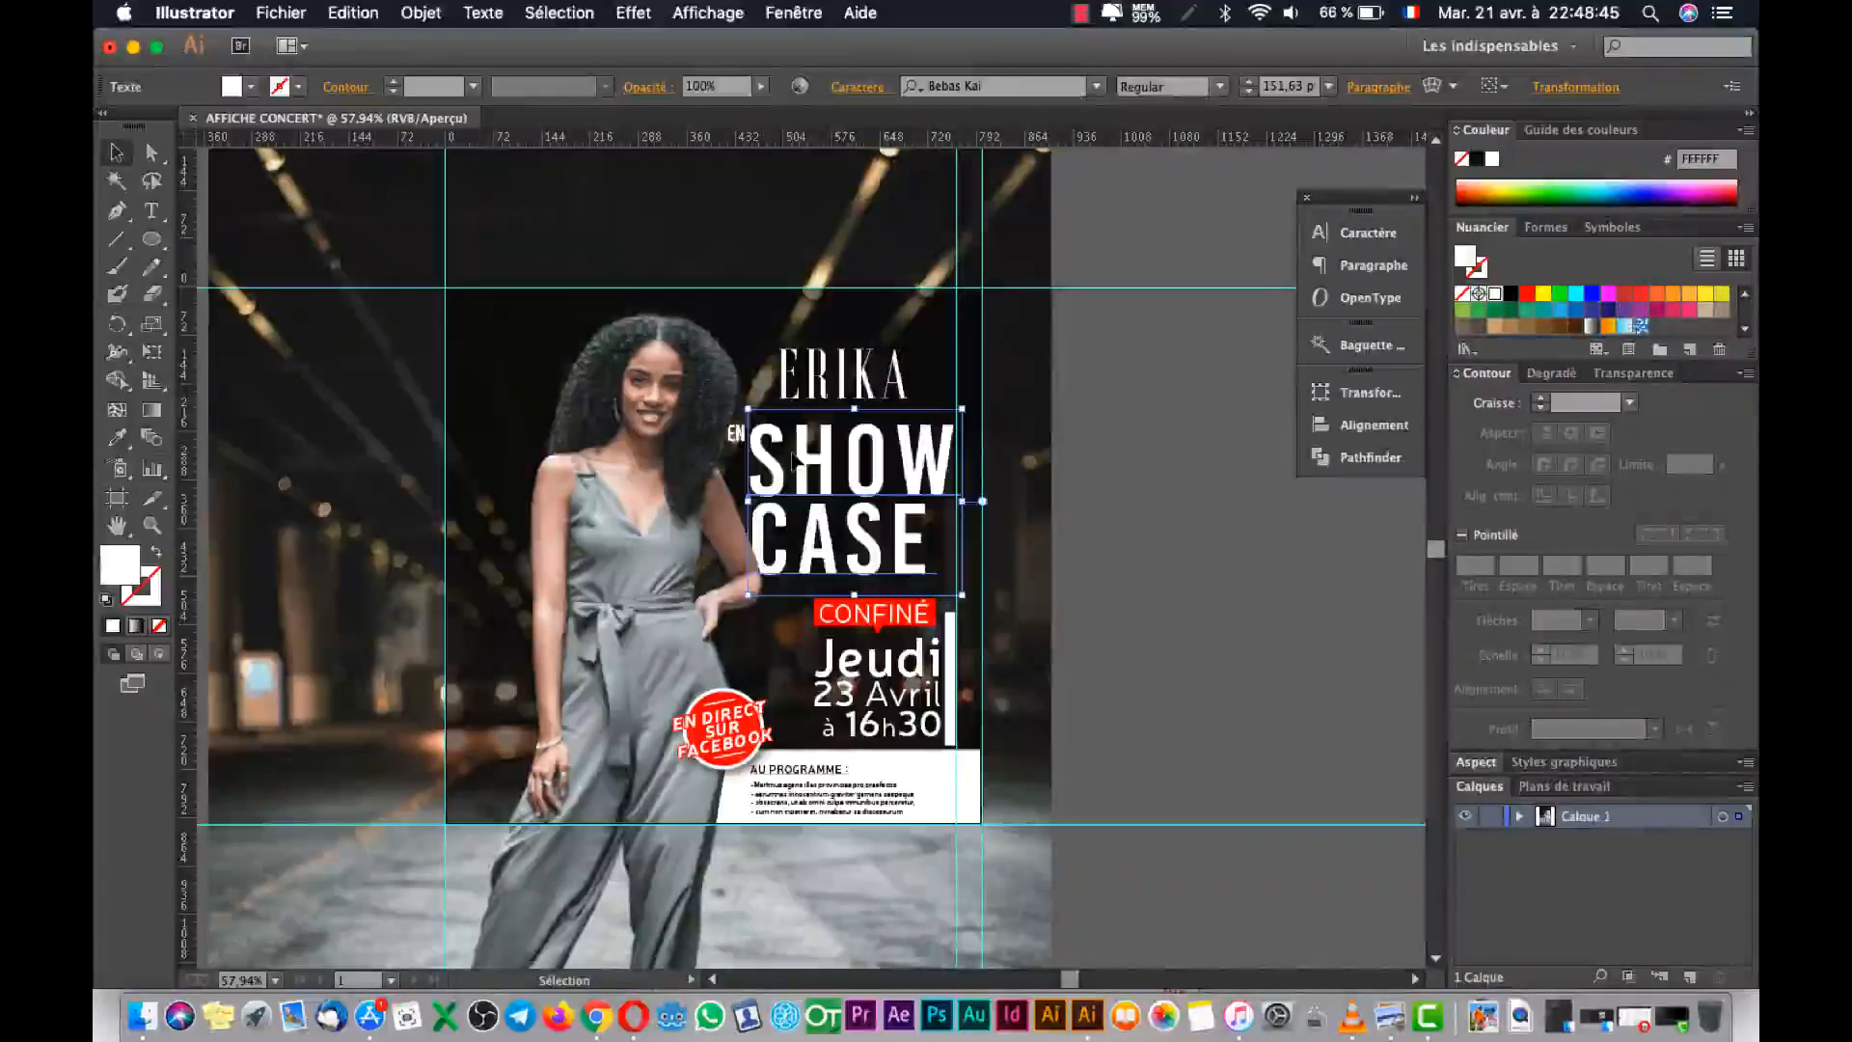
pyautogui.click(1054, 569)
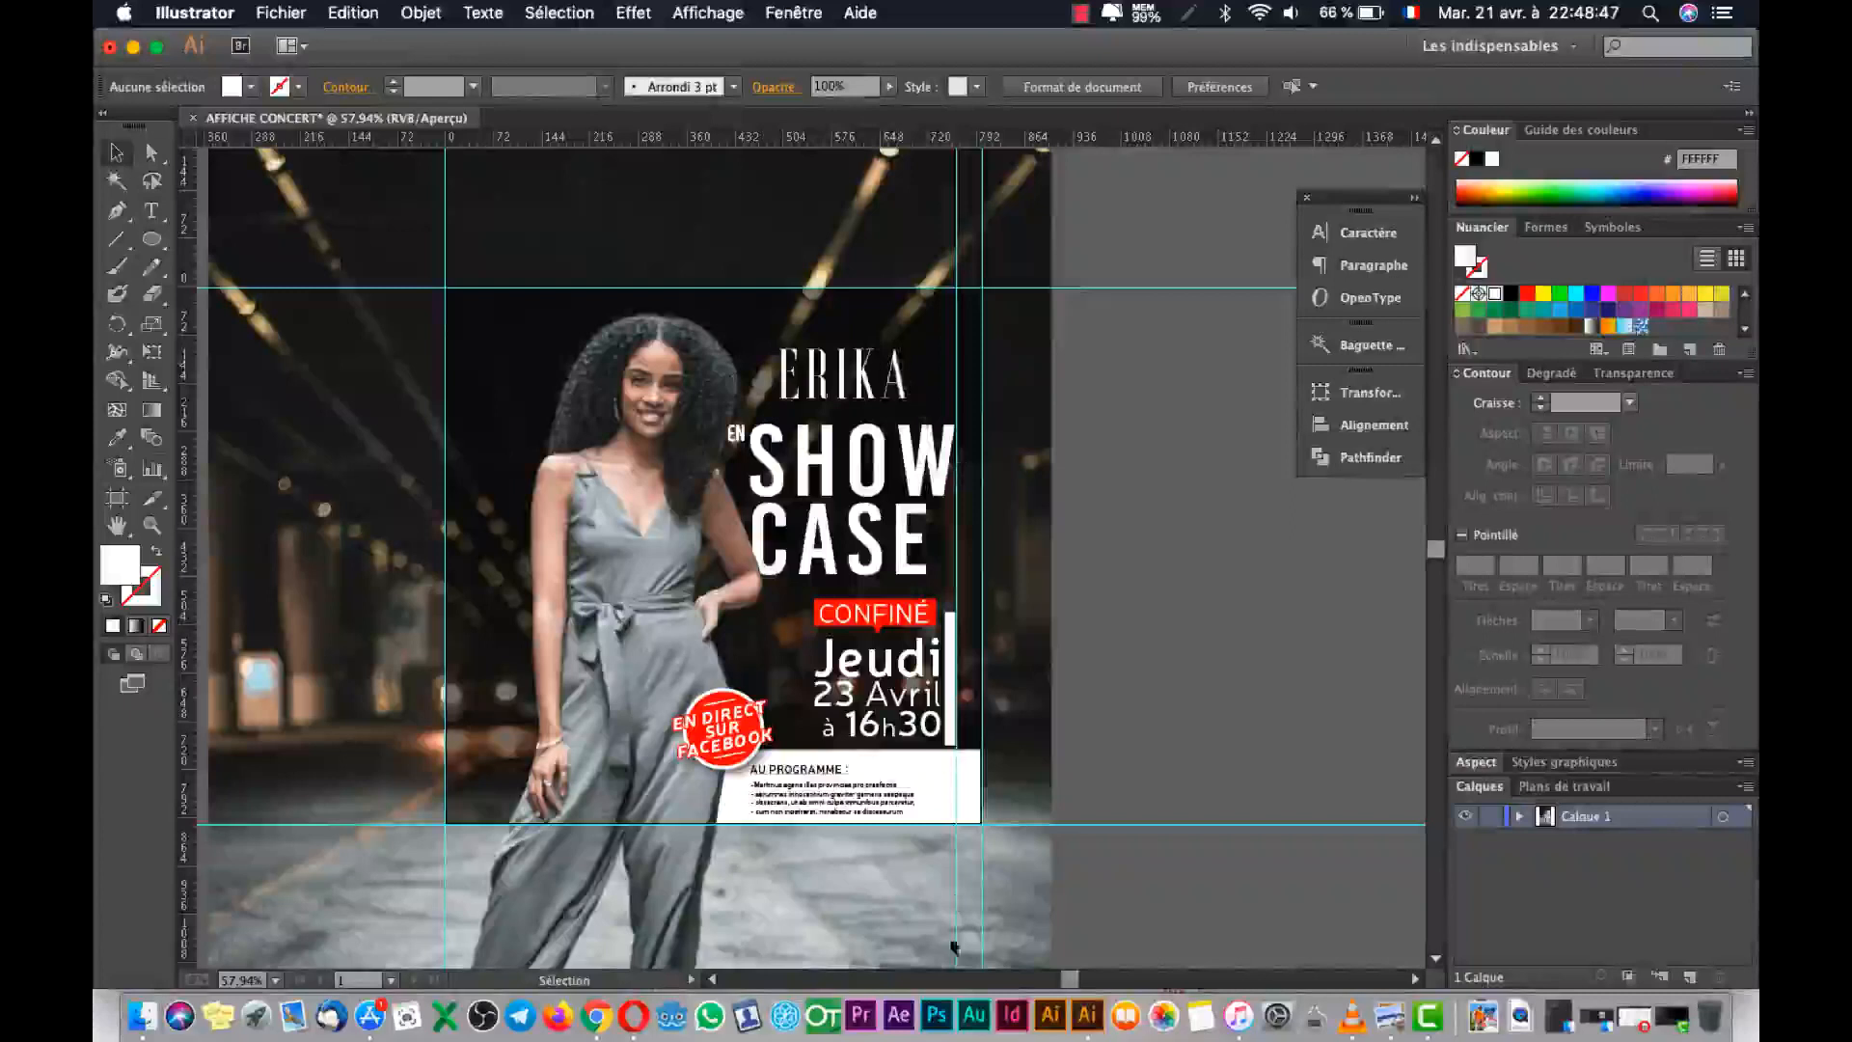
# Shift the AU PROGRAMME heading and its list together slightly to the right inside the white box.
pyautogui.click(885, 806)
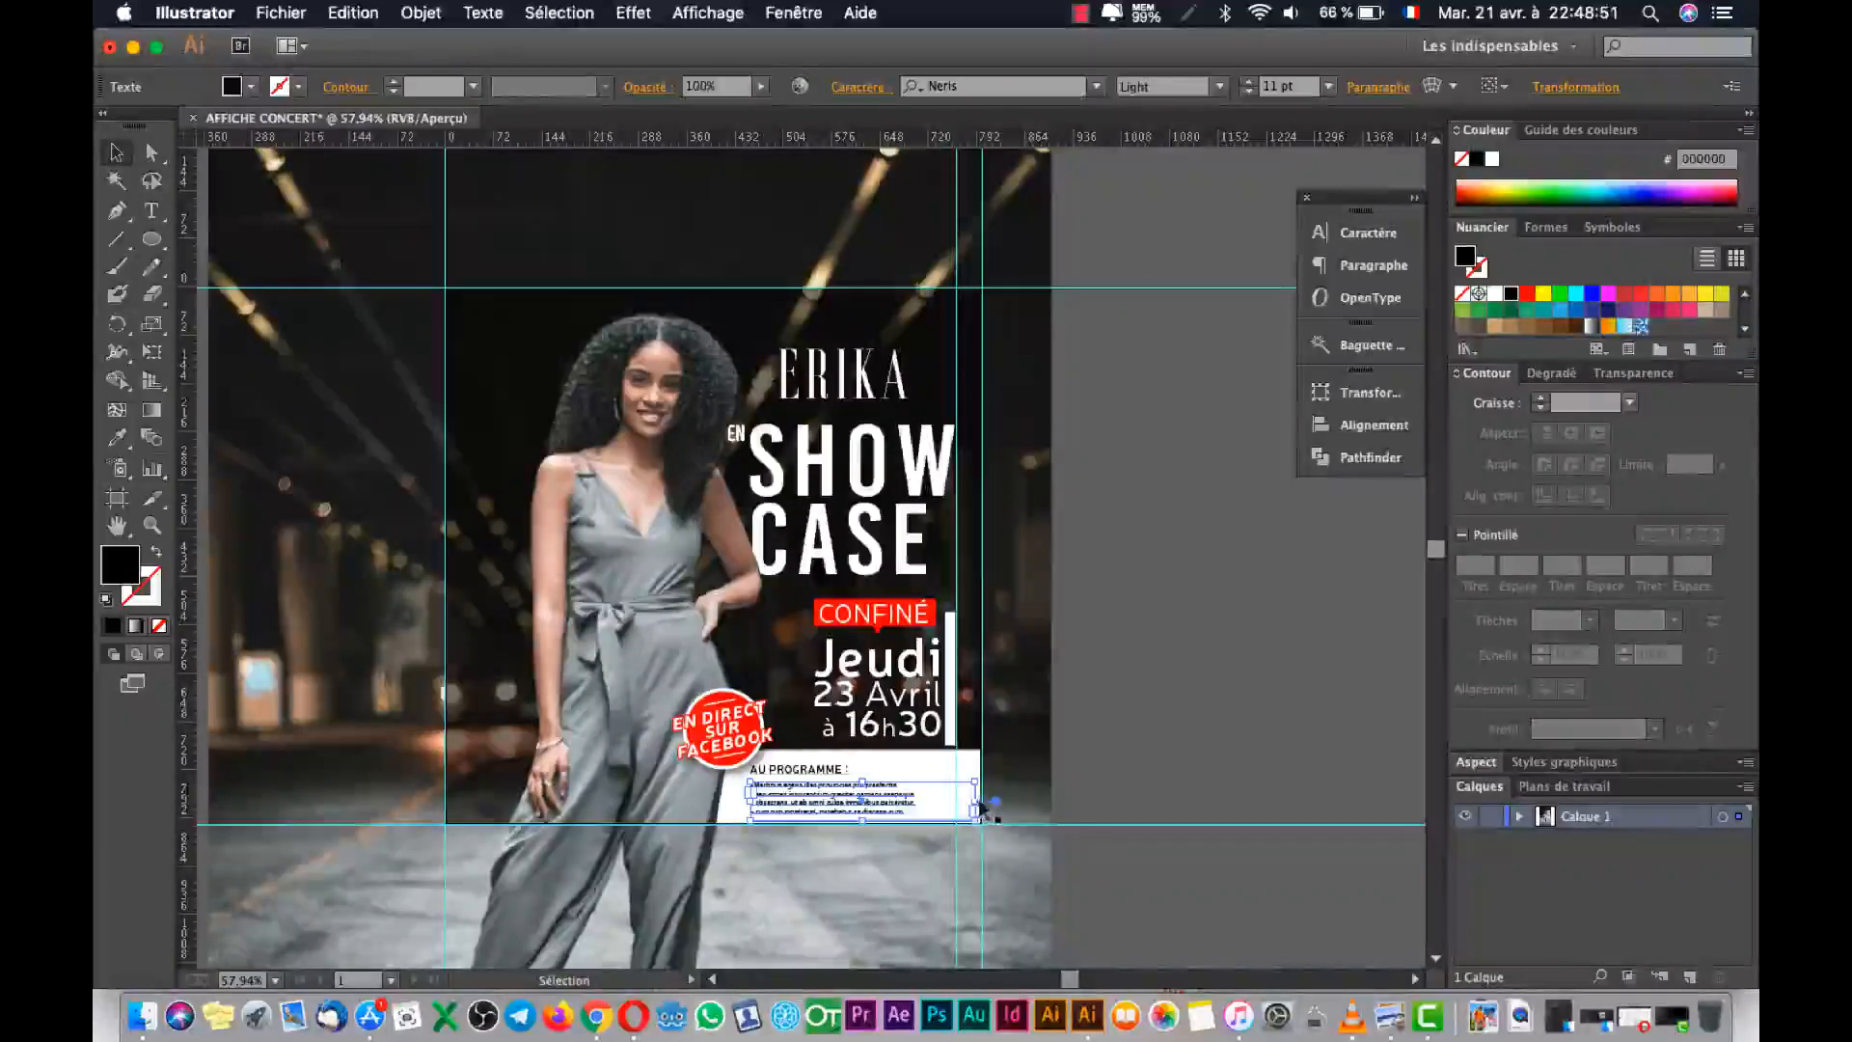
pyautogui.keyDown('shift'); pyautogui.click(825, 769); pyautogui.keyUp('shift')
pyautogui.moveTo(835, 804); pyautogui.dragTo(879, 799)
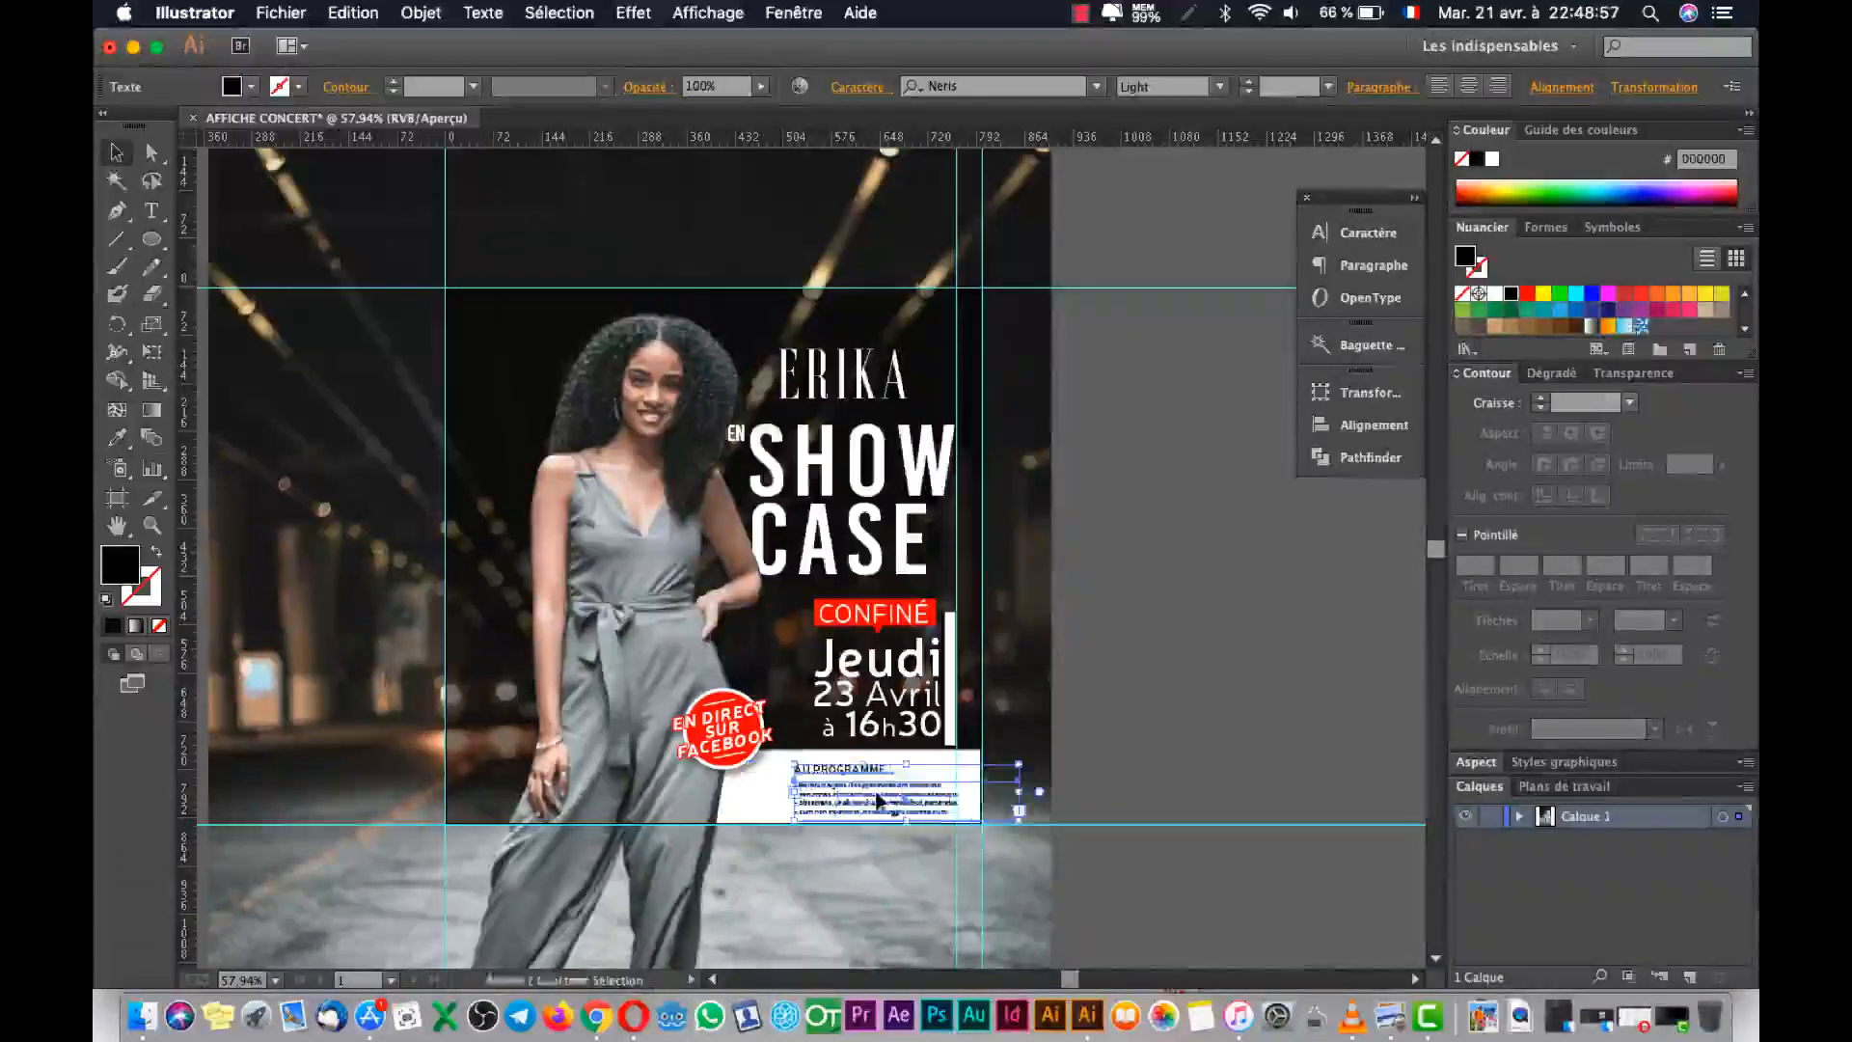
pyautogui.click(1099, 697)
pyautogui.click(865, 813)
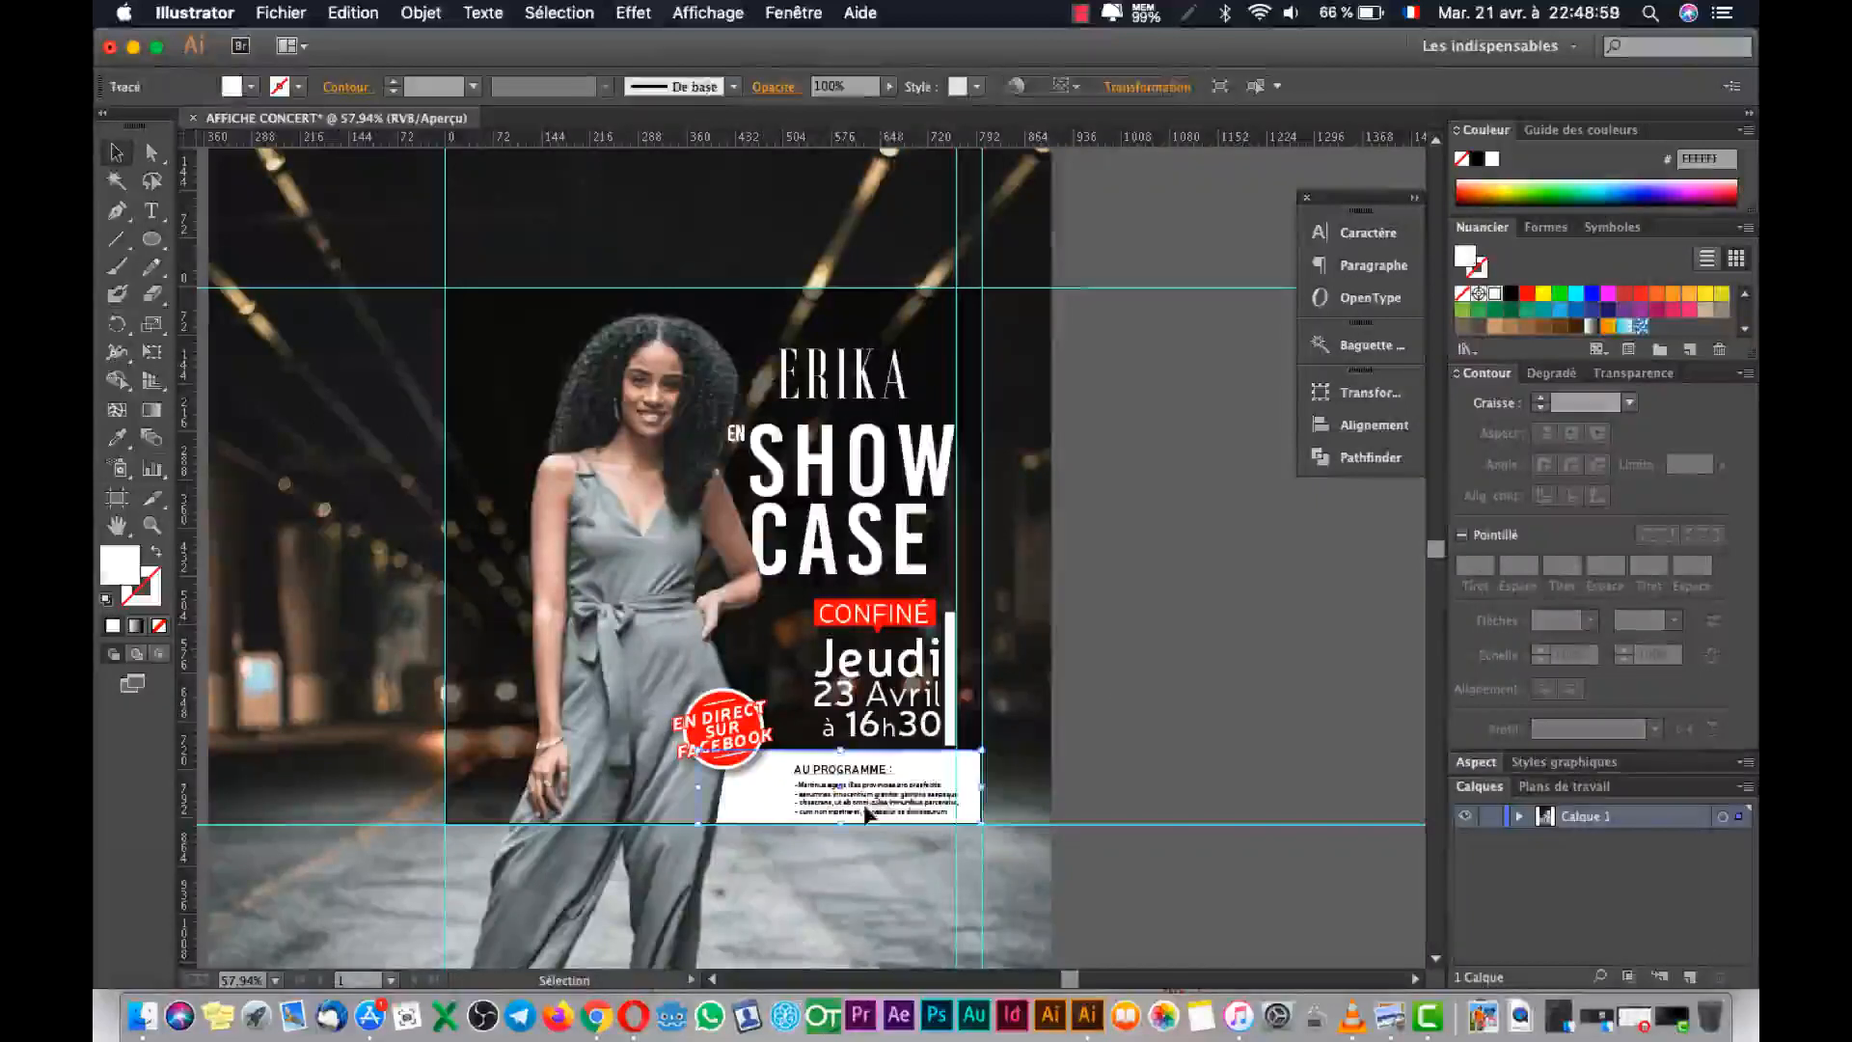
pyautogui.click(868, 805)
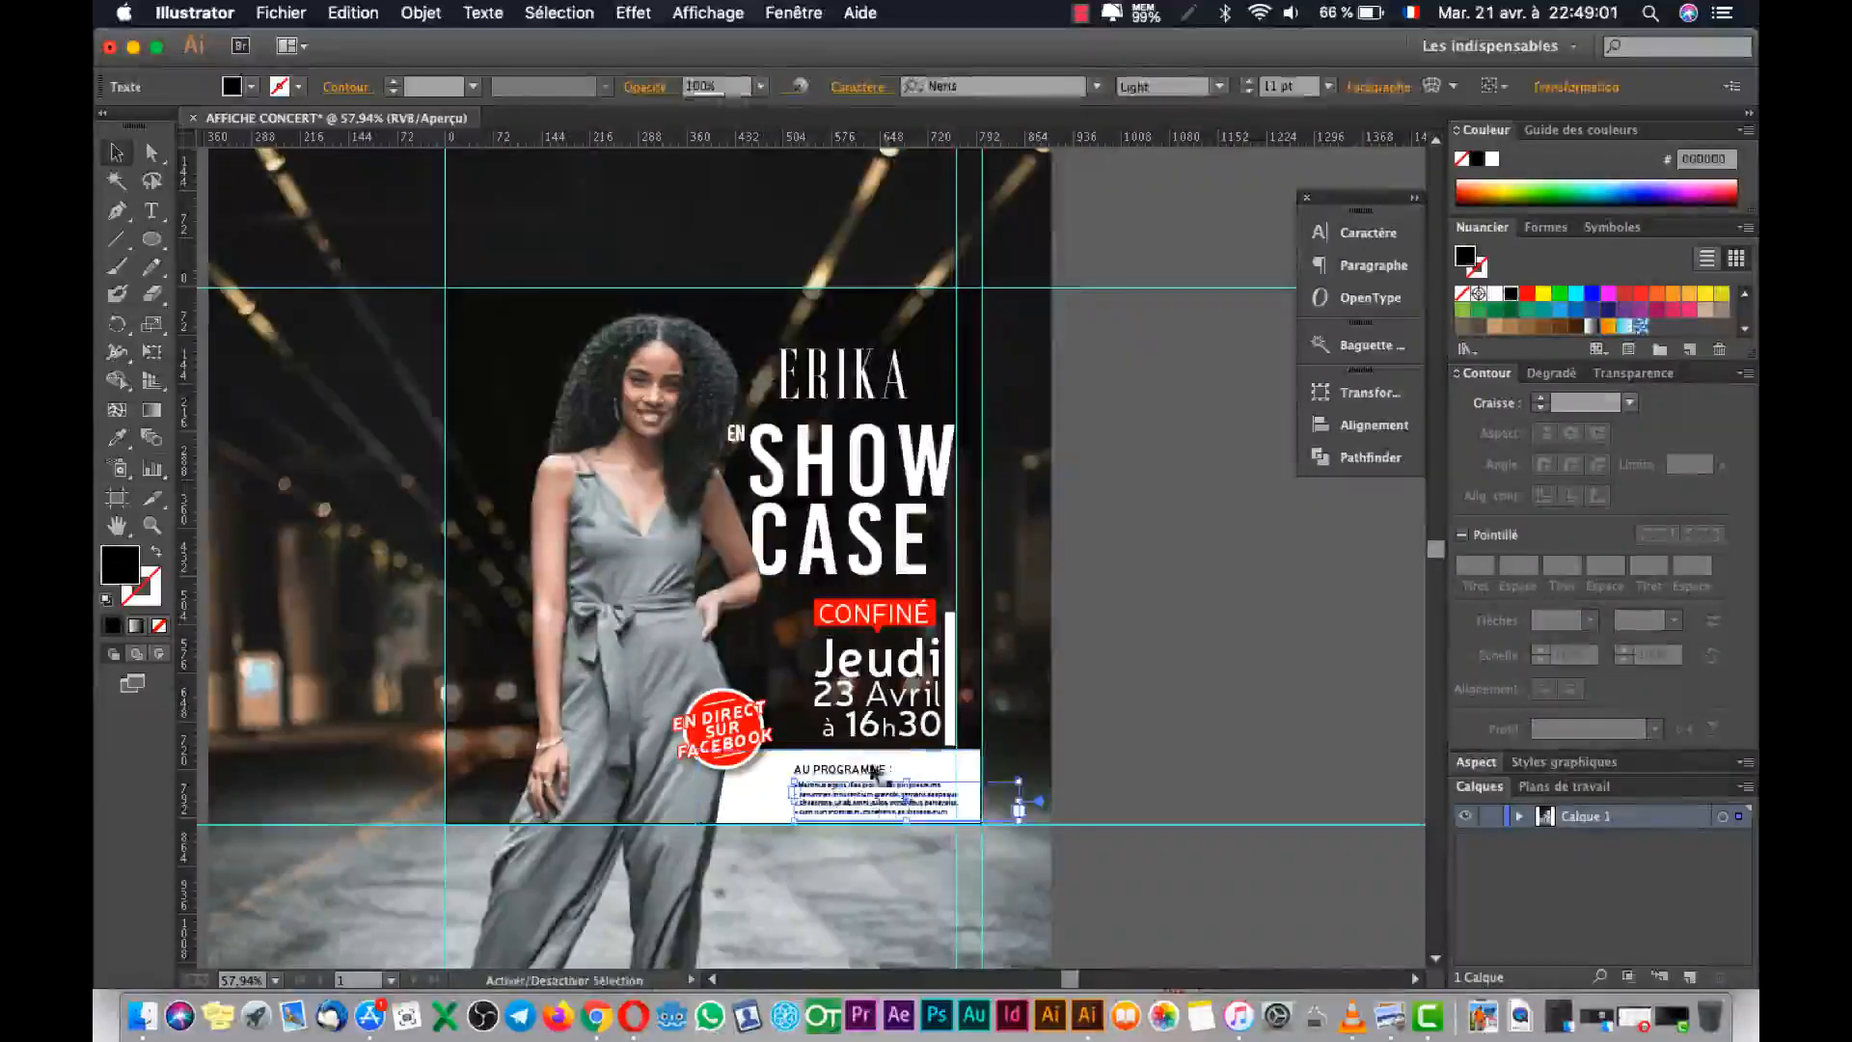
pyautogui.moveTo(835, 802); pyautogui.dragTo(807, 802)
pyautogui.click(1167, 748)
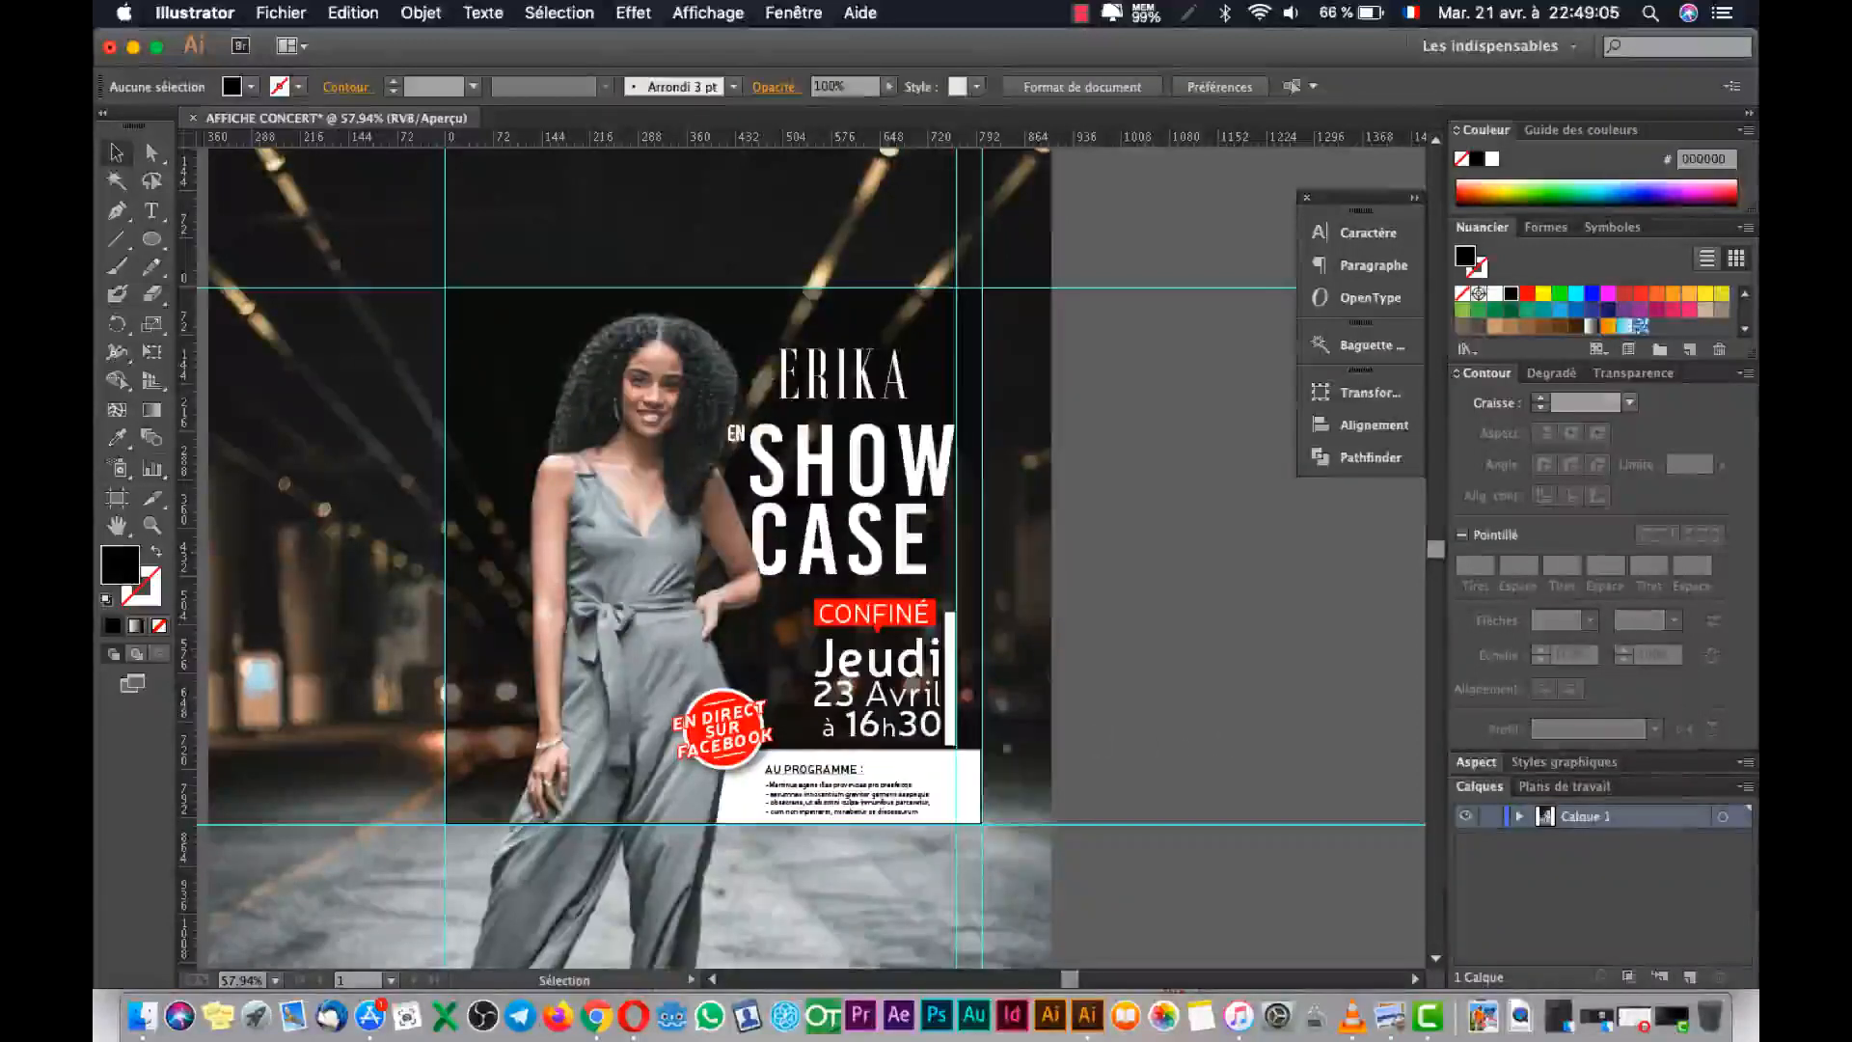
# Increase the letter spacing of all four lines of the programme list.
pyautogui.doubleClick(881, 792)
pyautogui.scroll(5, 878, 789)
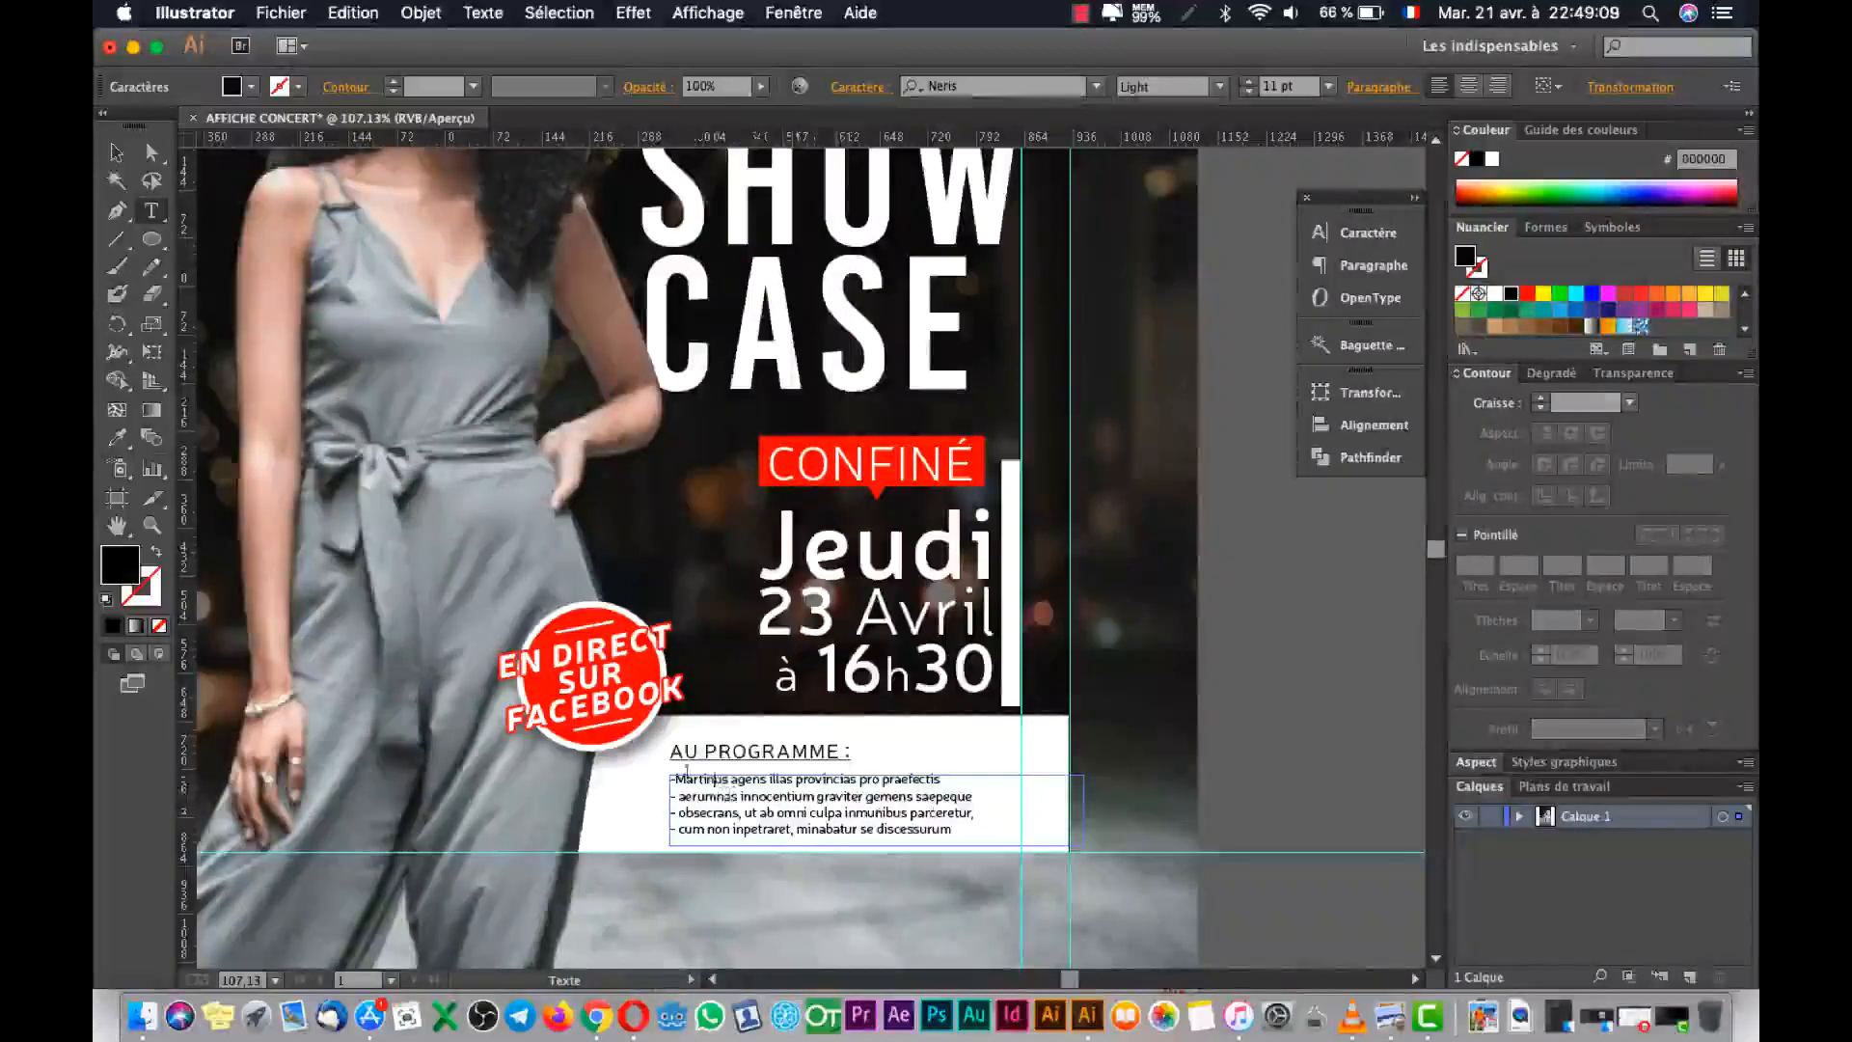
pyautogui.moveTo(673, 779); pyautogui.dragTo(1042, 826)
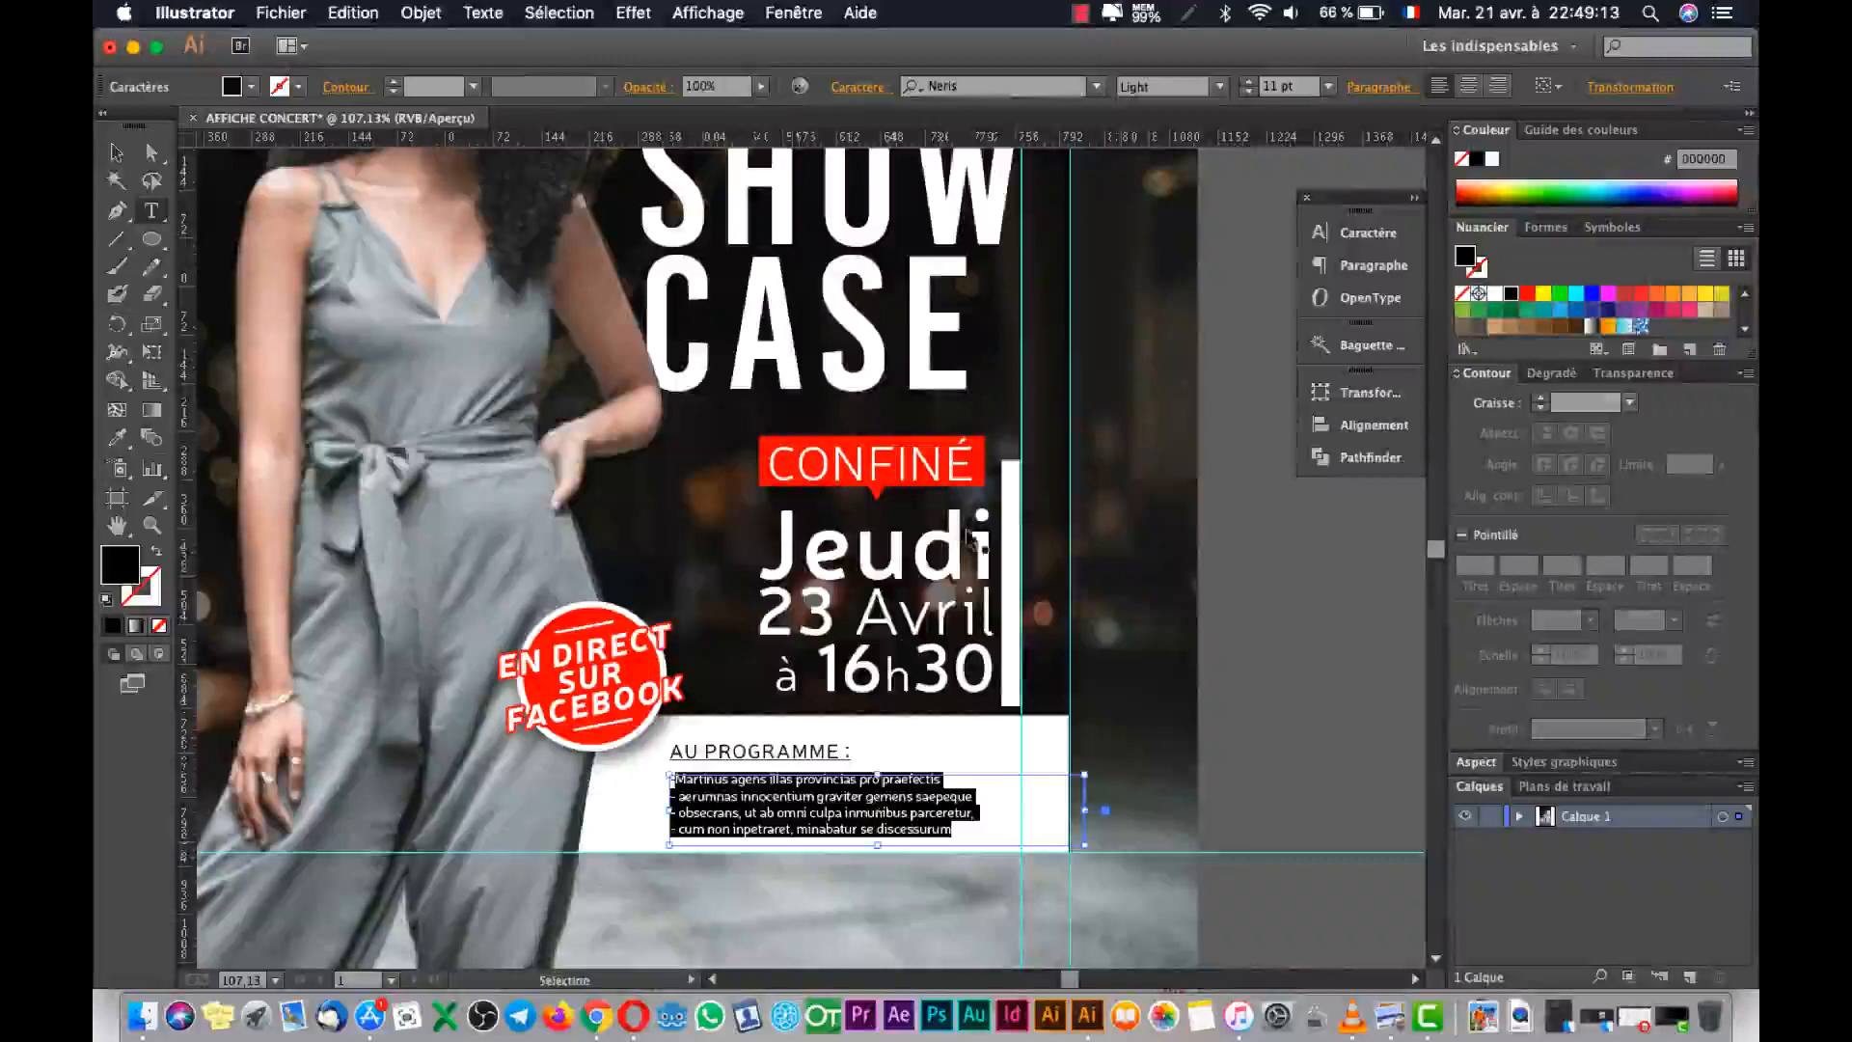
pyautogui.press('super+t')
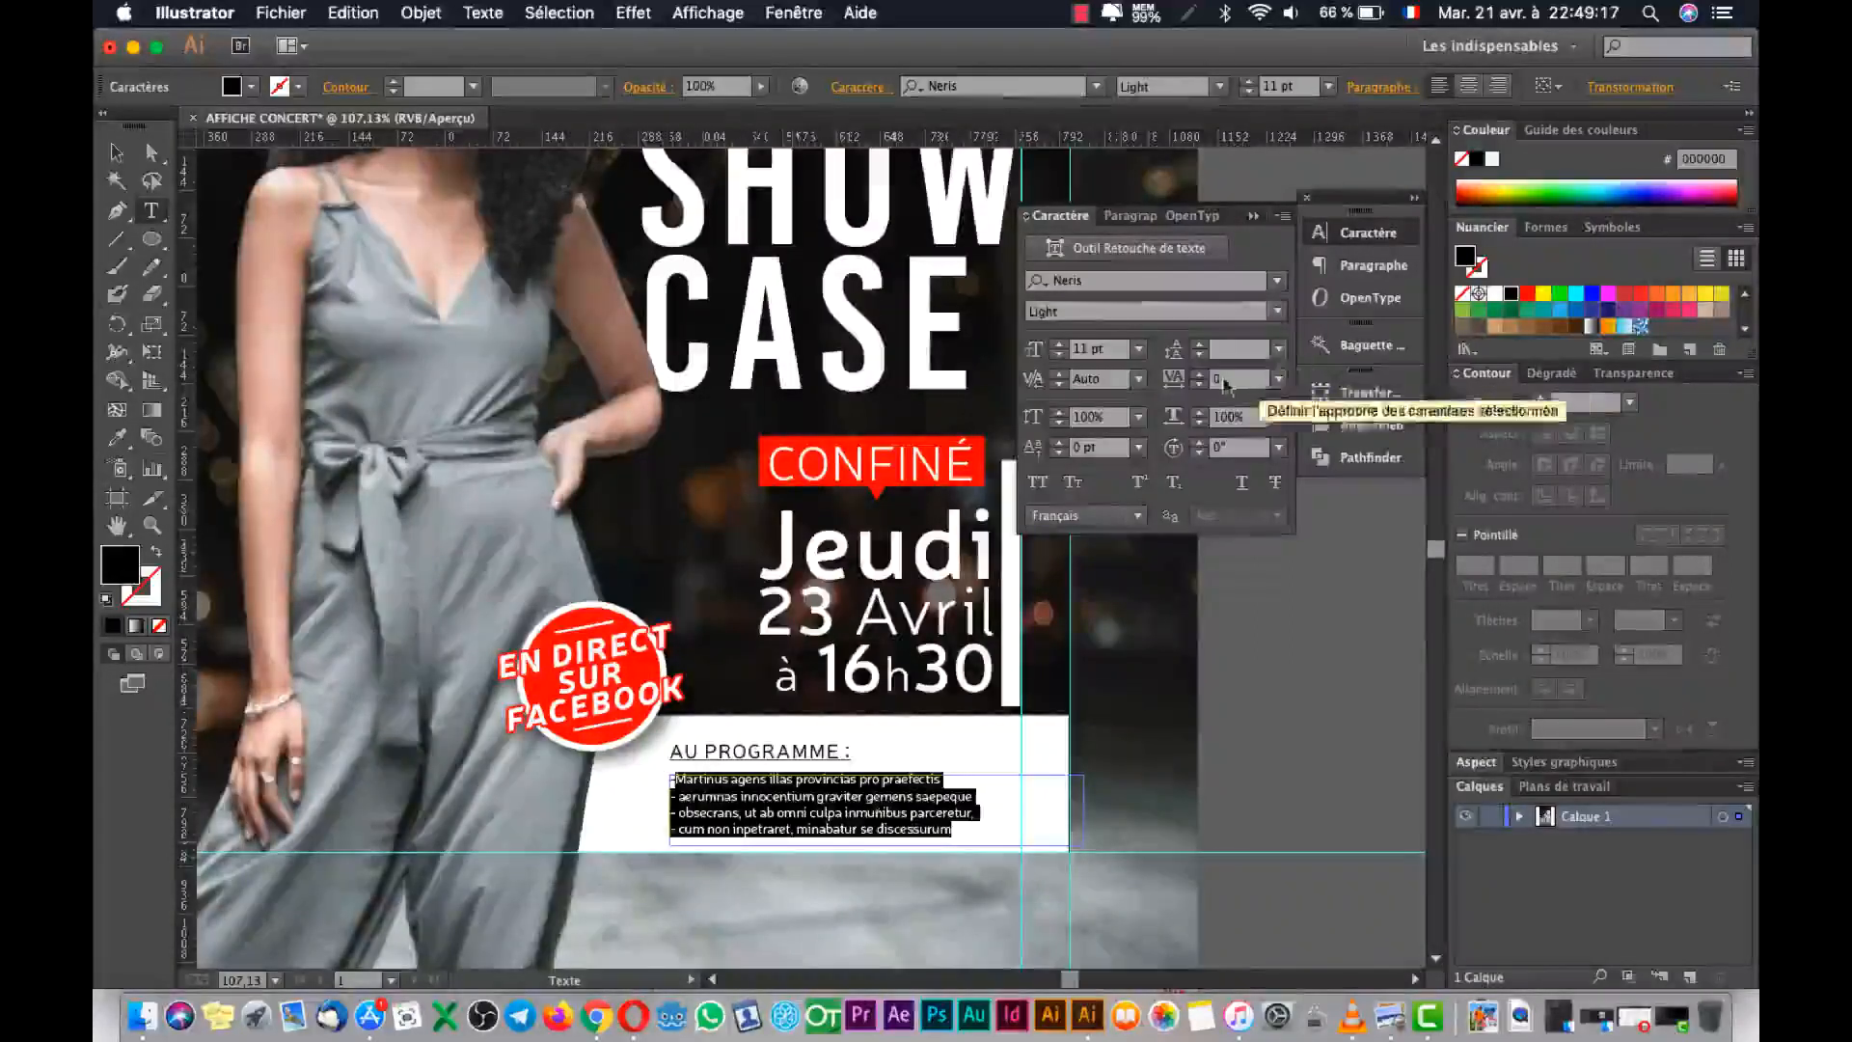
pyautogui.click(1201, 376)
pyautogui.click(1202, 376)
pyautogui.click(1202, 376)
pyautogui.click(1202, 377)
pyautogui.click(1201, 376)
pyautogui.click(1201, 376)
pyautogui.click(1202, 376)
pyautogui.click(1202, 376)
pyautogui.click(1202, 376)
pyautogui.click(1201, 376)
pyautogui.click(1202, 376)
pyautogui.click(1201, 376)
pyautogui.click(1202, 377)
# Loosen the line spacing of the programme list slightly and reduce its letter spacing a little.
pyautogui.click(1198, 356)
pyautogui.click(1198, 356)
pyautogui.click(1198, 356)
pyautogui.click(1198, 355)
pyautogui.click(1199, 345)
pyautogui.click(1199, 345)
pyautogui.click(1199, 345)
pyautogui.click(1199, 345)
pyautogui.click(1198, 346)
pyautogui.click(1201, 385)
pyautogui.click(1201, 385)
pyautogui.click(1201, 385)
pyautogui.click(1201, 384)
pyautogui.click(1200, 385)
pyautogui.click(1201, 385)
pyautogui.click(1341, 238)
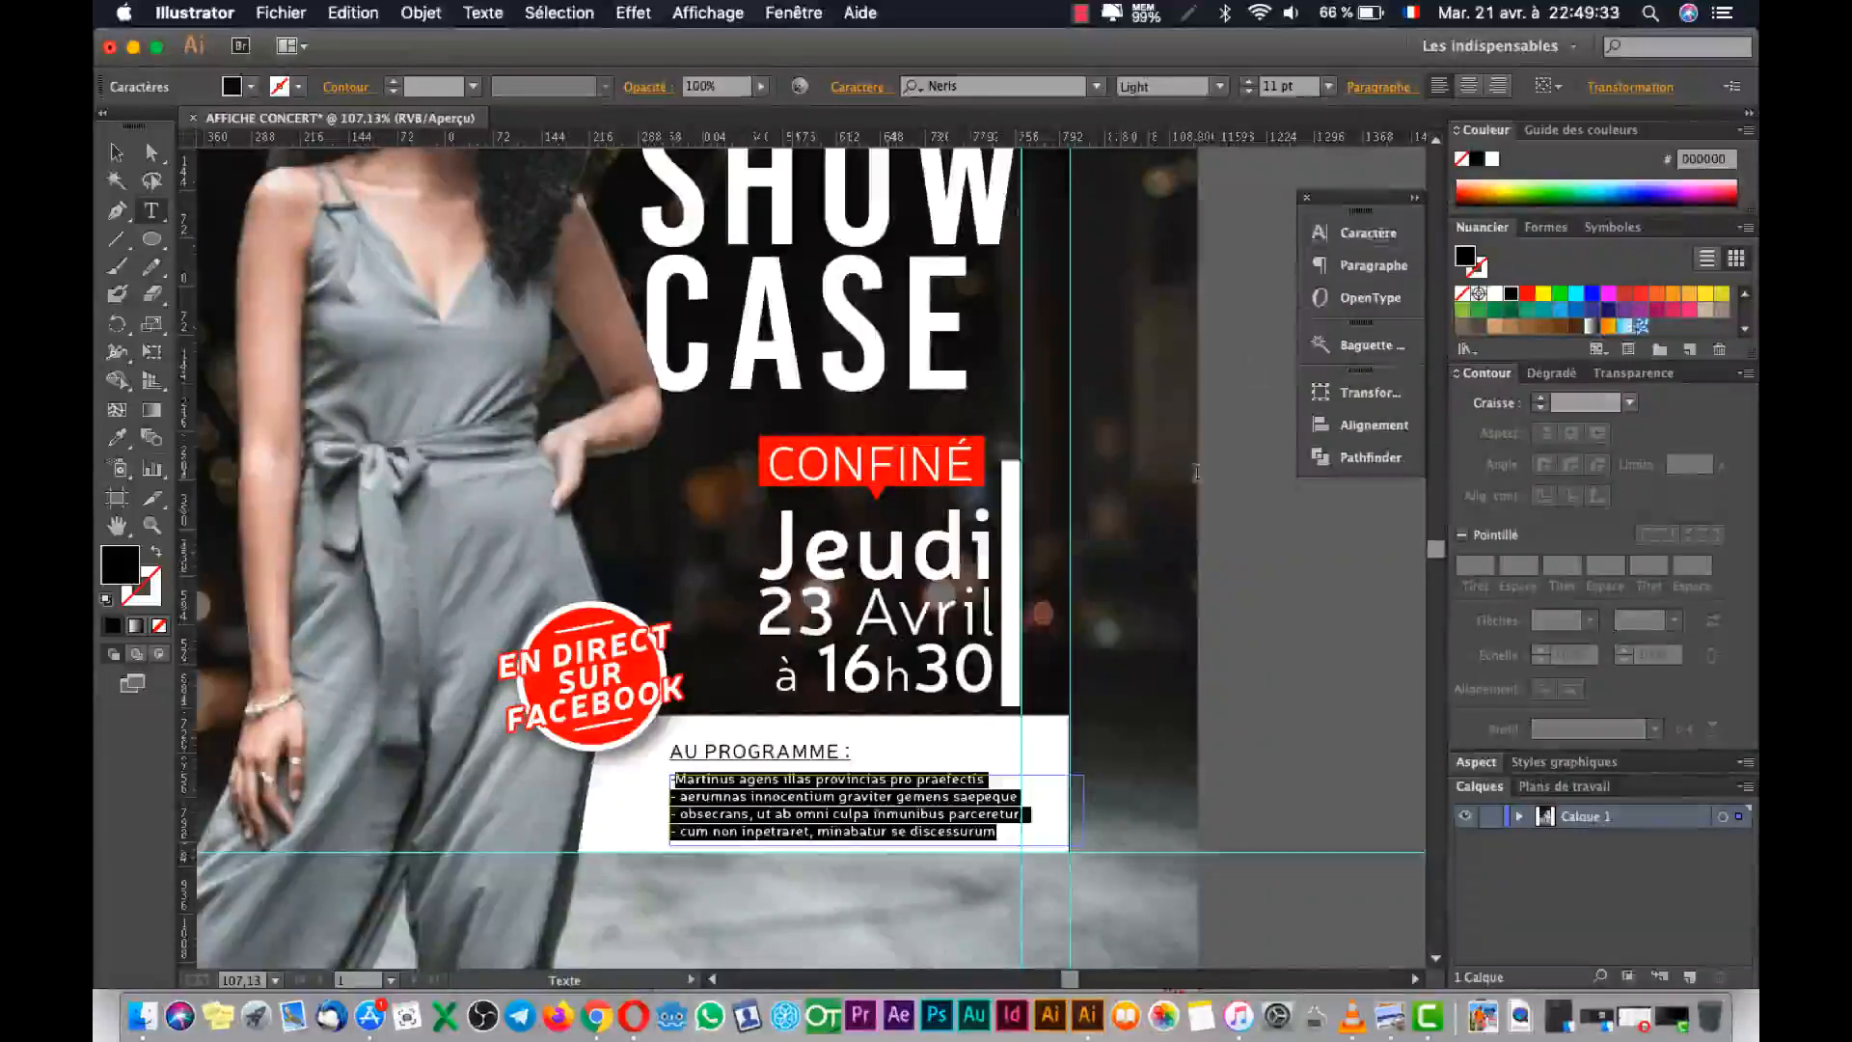
# Start a PNG export of the poster as AFFICHE CONCERT, with the IMAGES folder as destination.
pyautogui.press('super+minus')
pyautogui.press('super+minus')
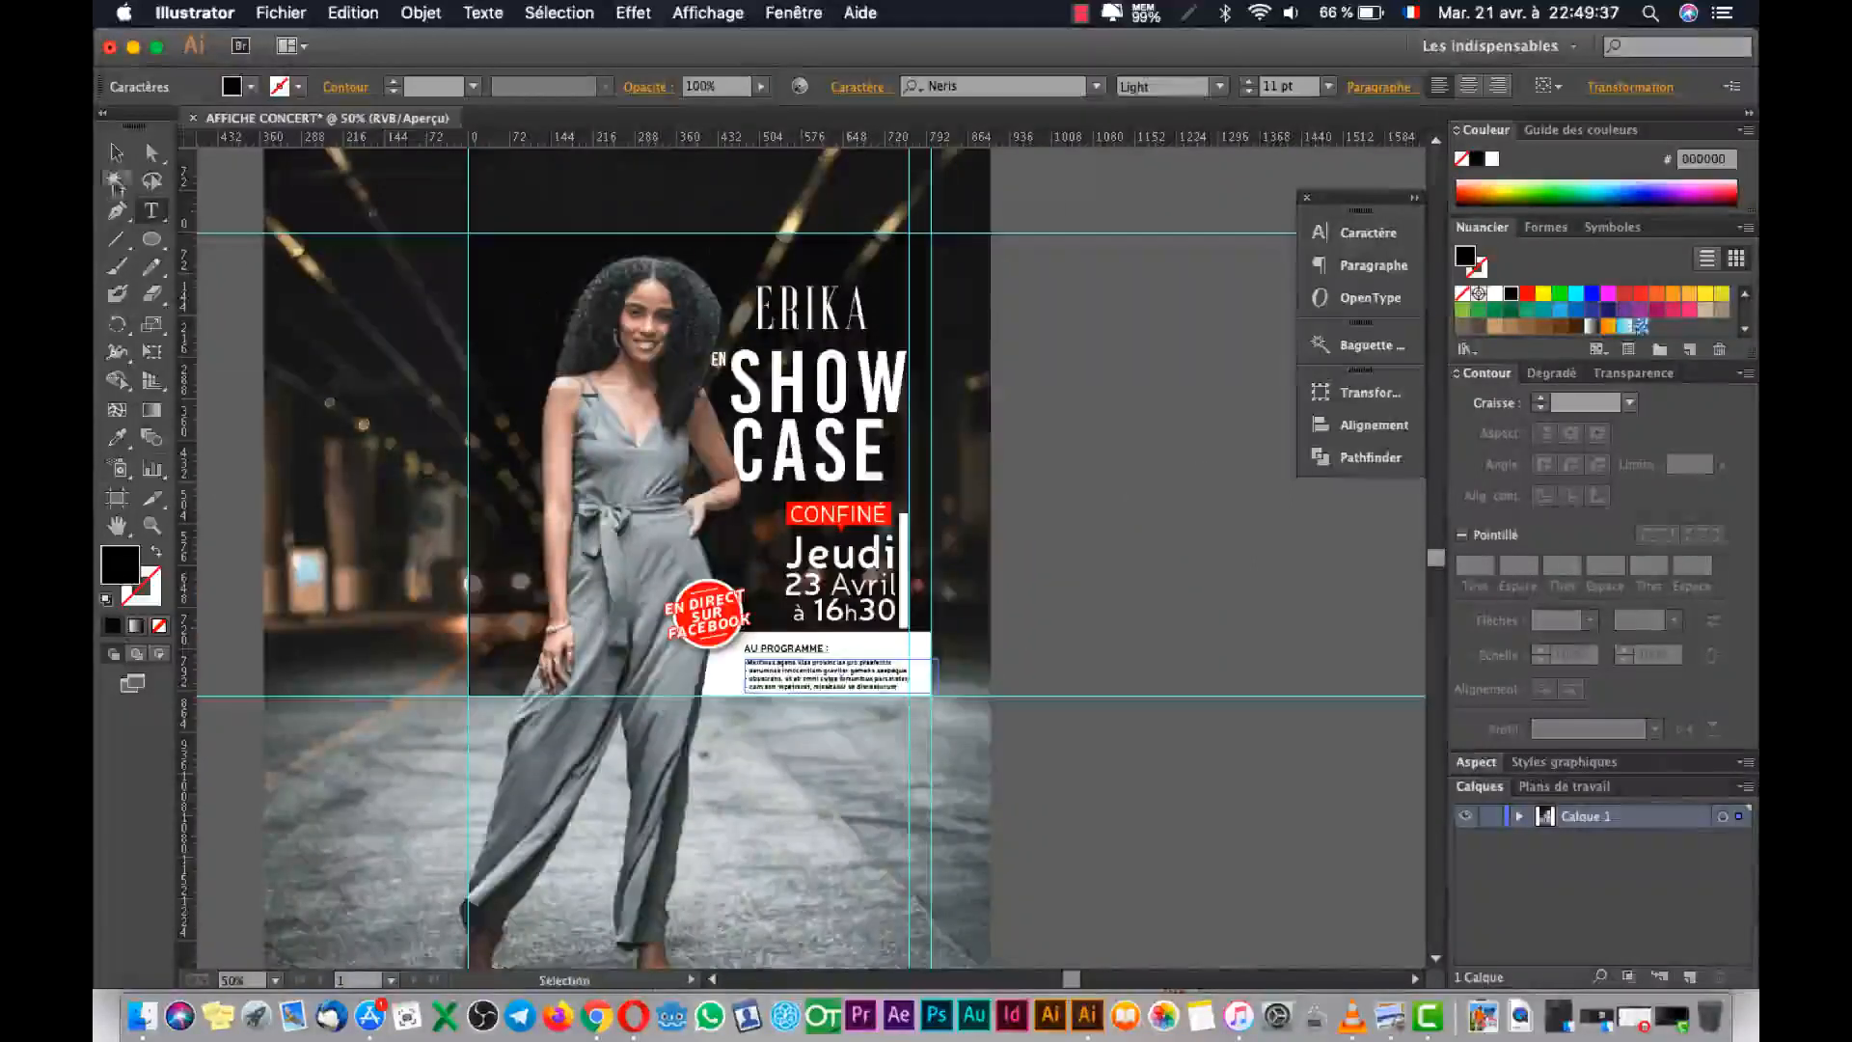
pyautogui.click(117, 154)
pyautogui.press('space')
pyautogui.moveTo(785, 504); pyautogui.dragTo(812, 557)
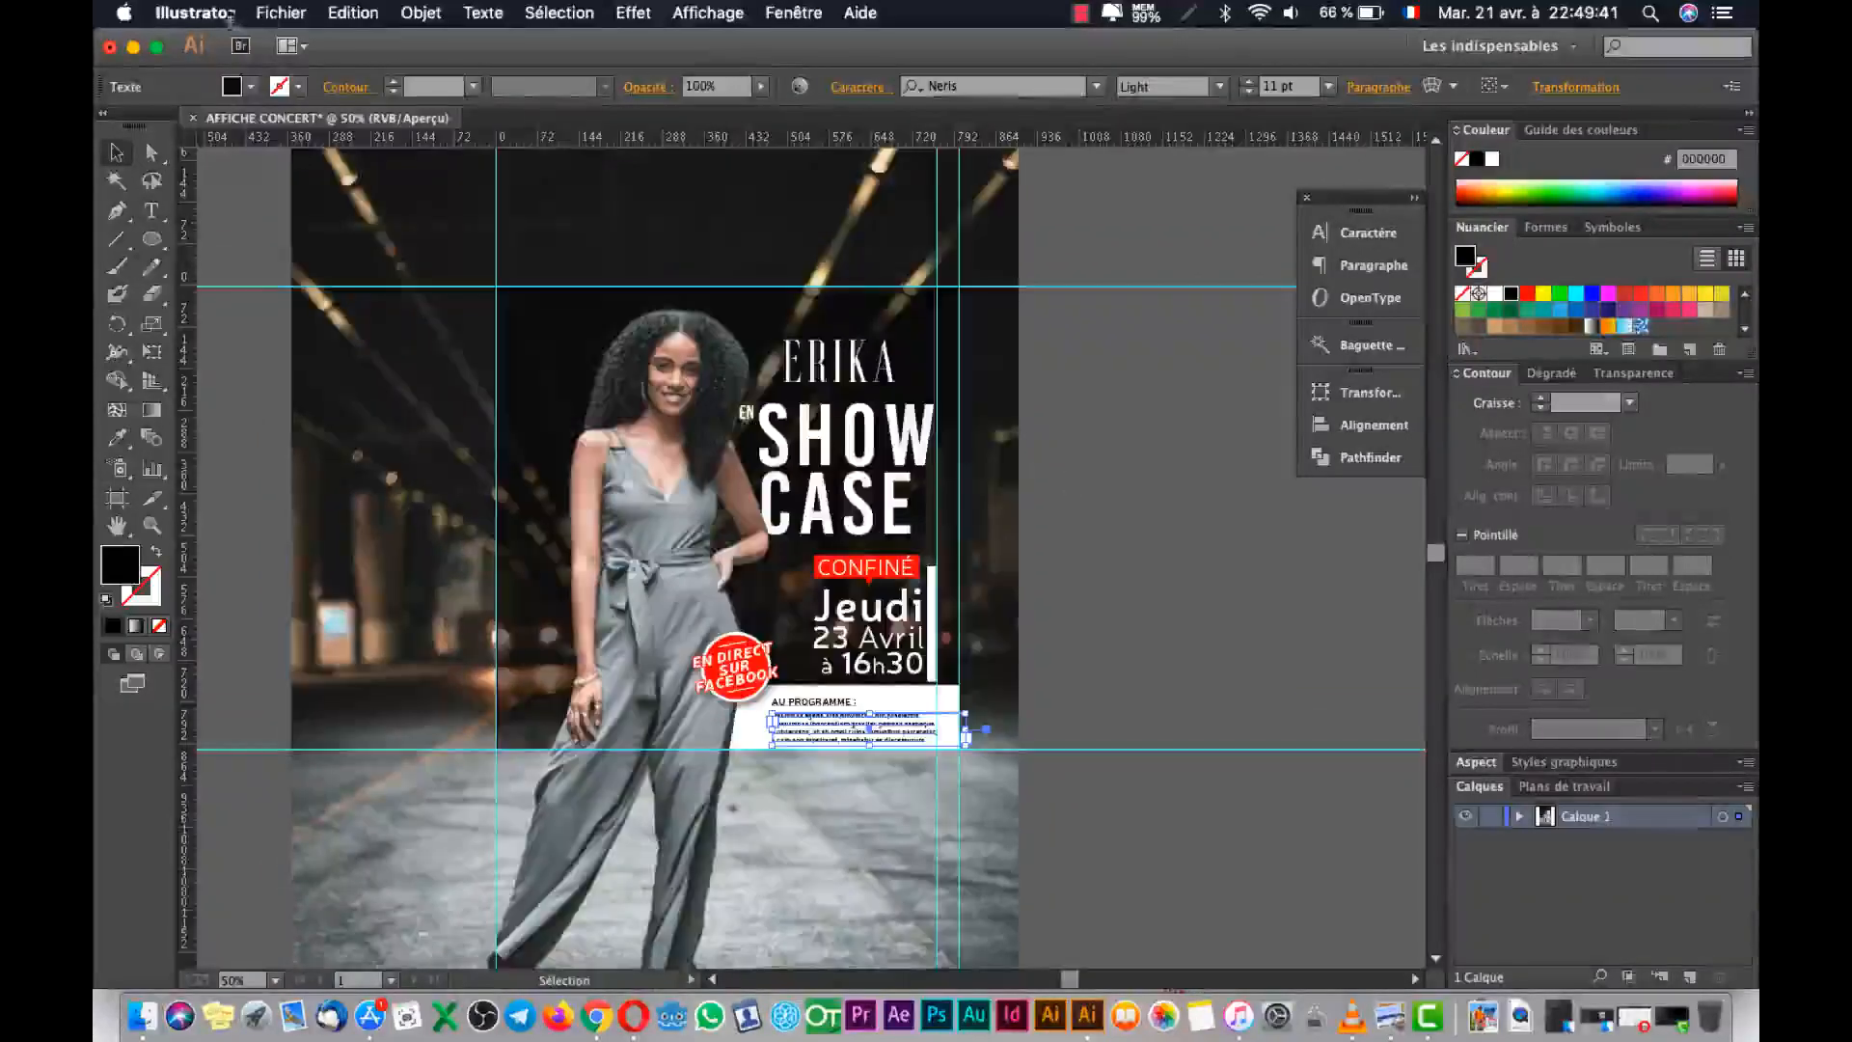
pyautogui.click(280, 13)
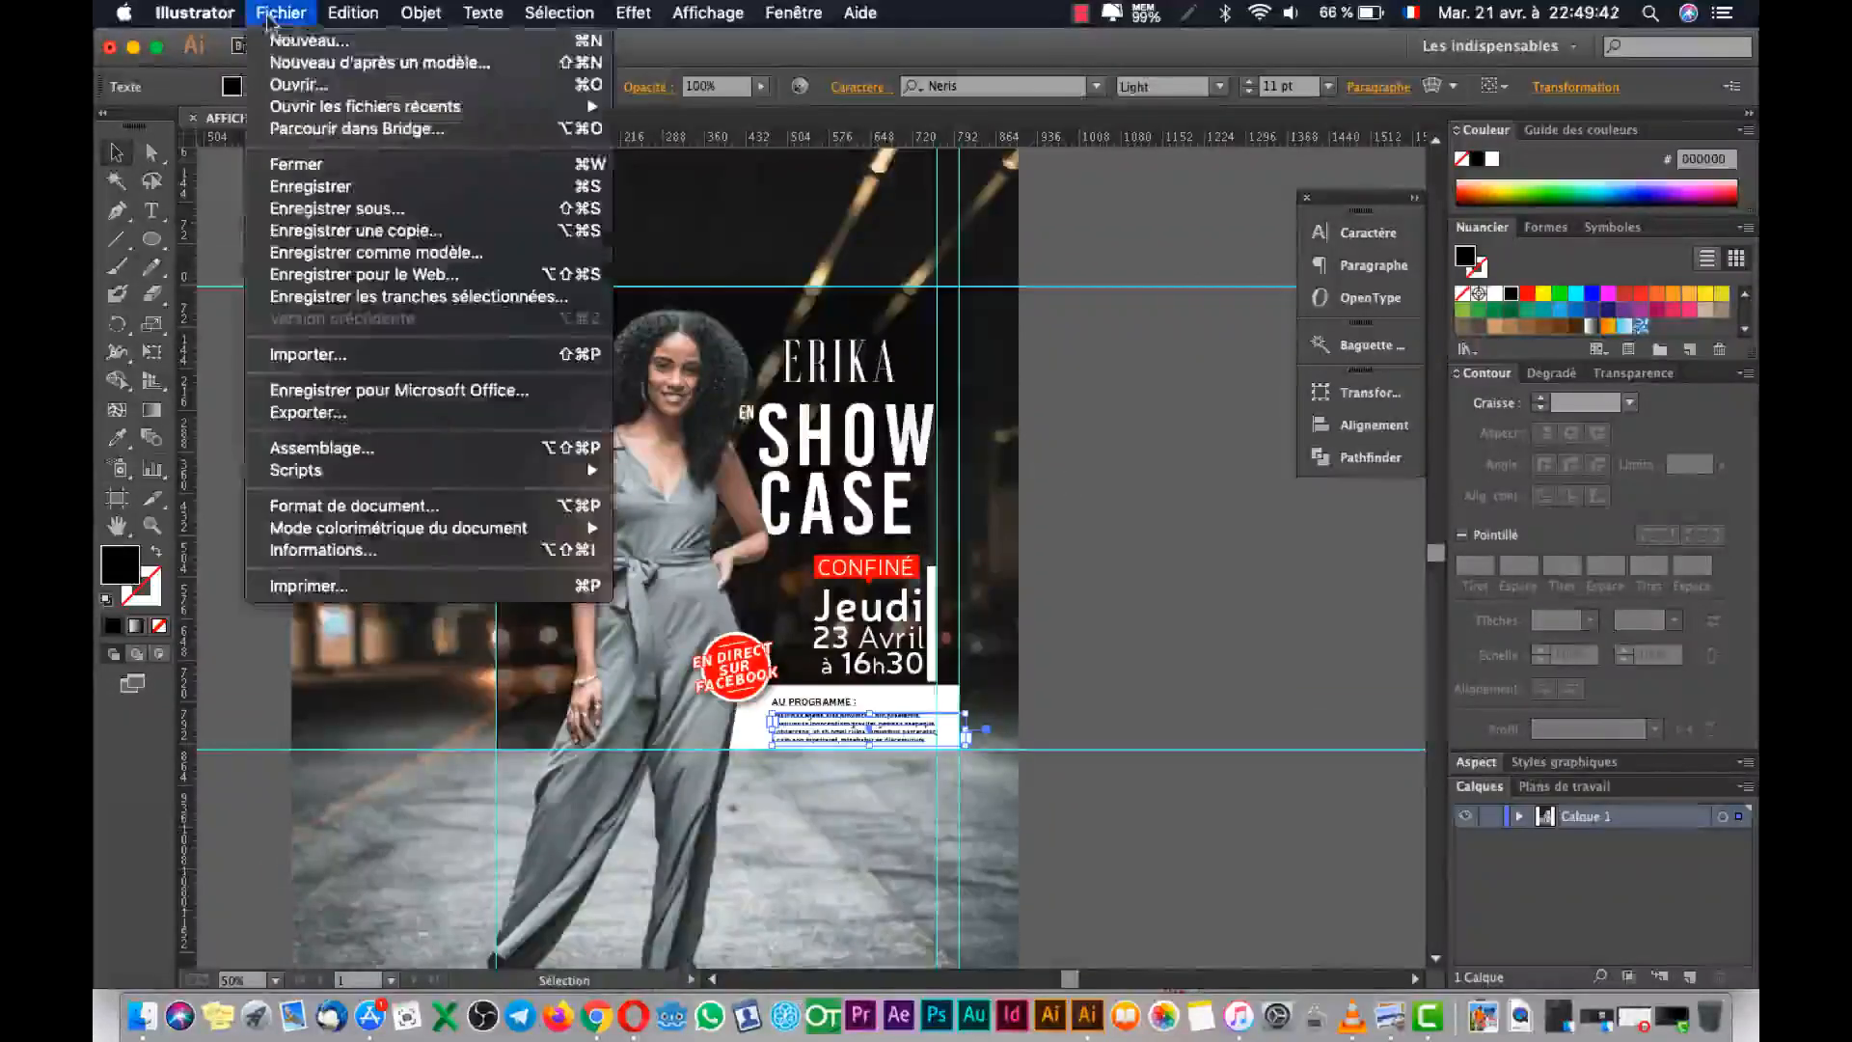
pyautogui.click(354, 416)
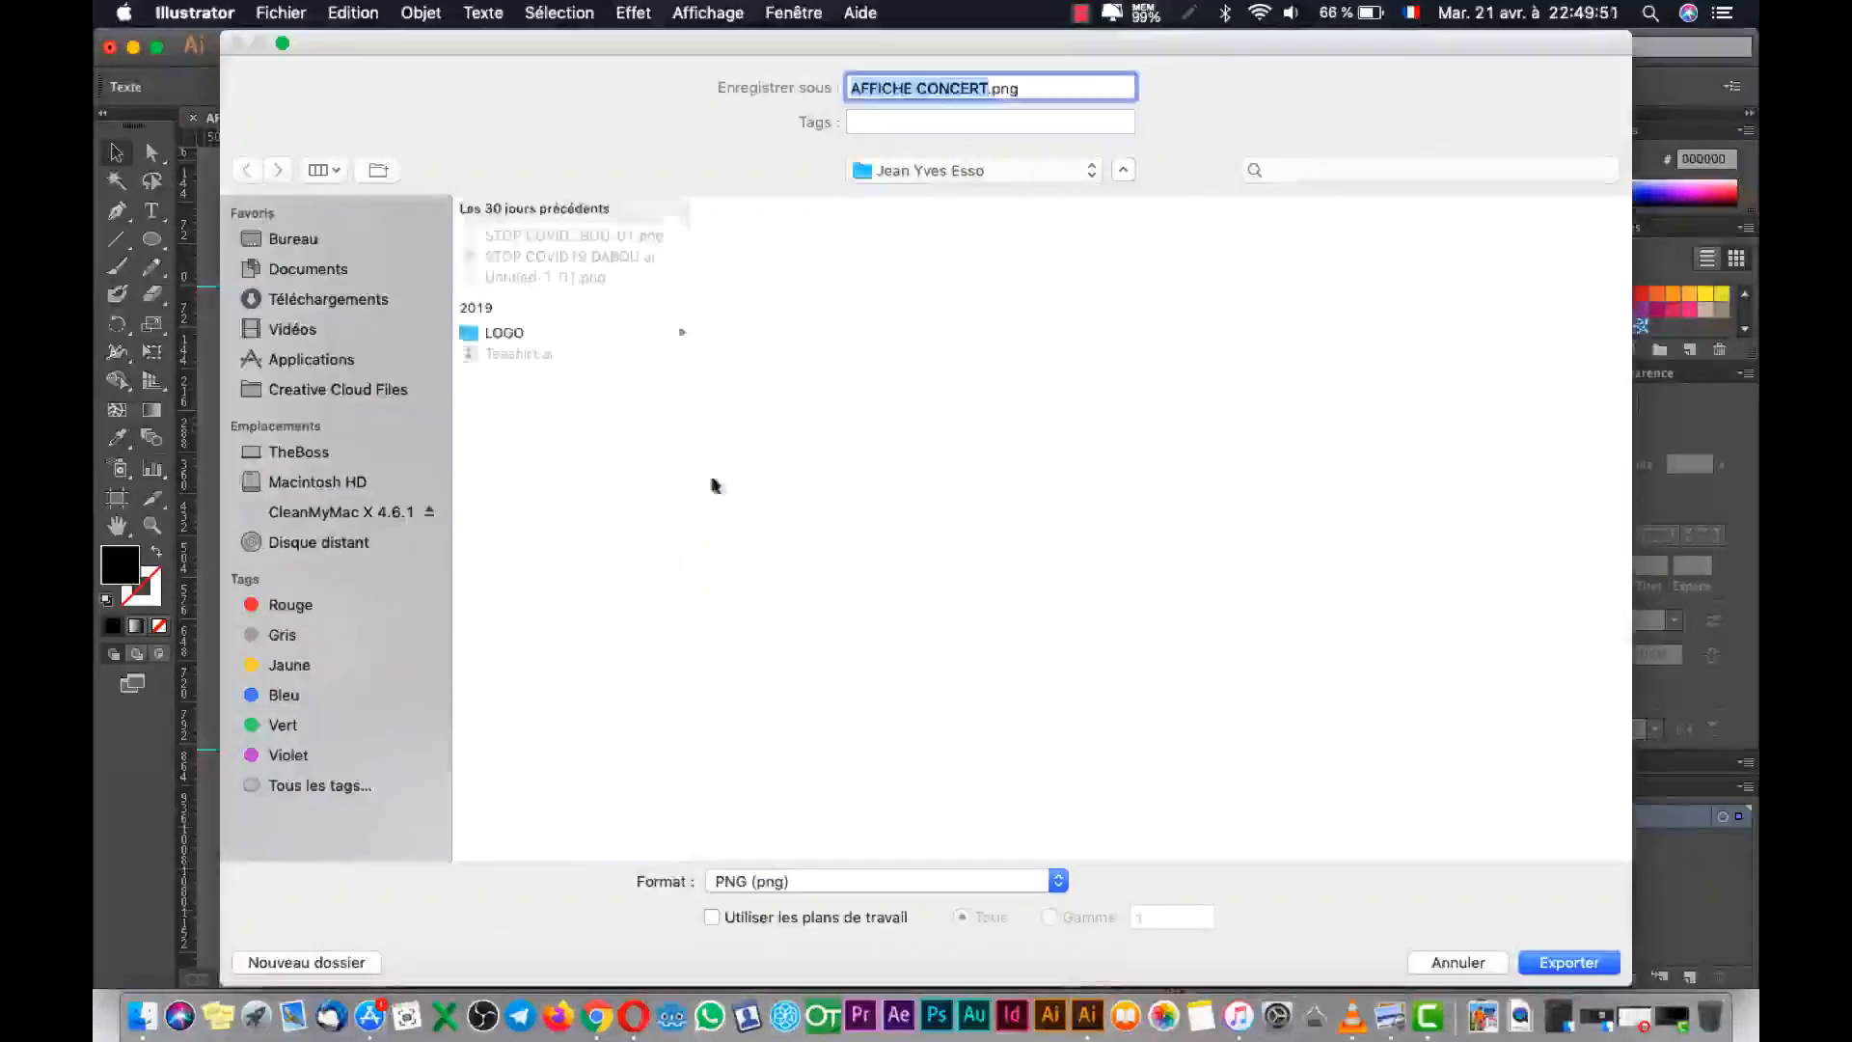
pyautogui.click(980, 165)
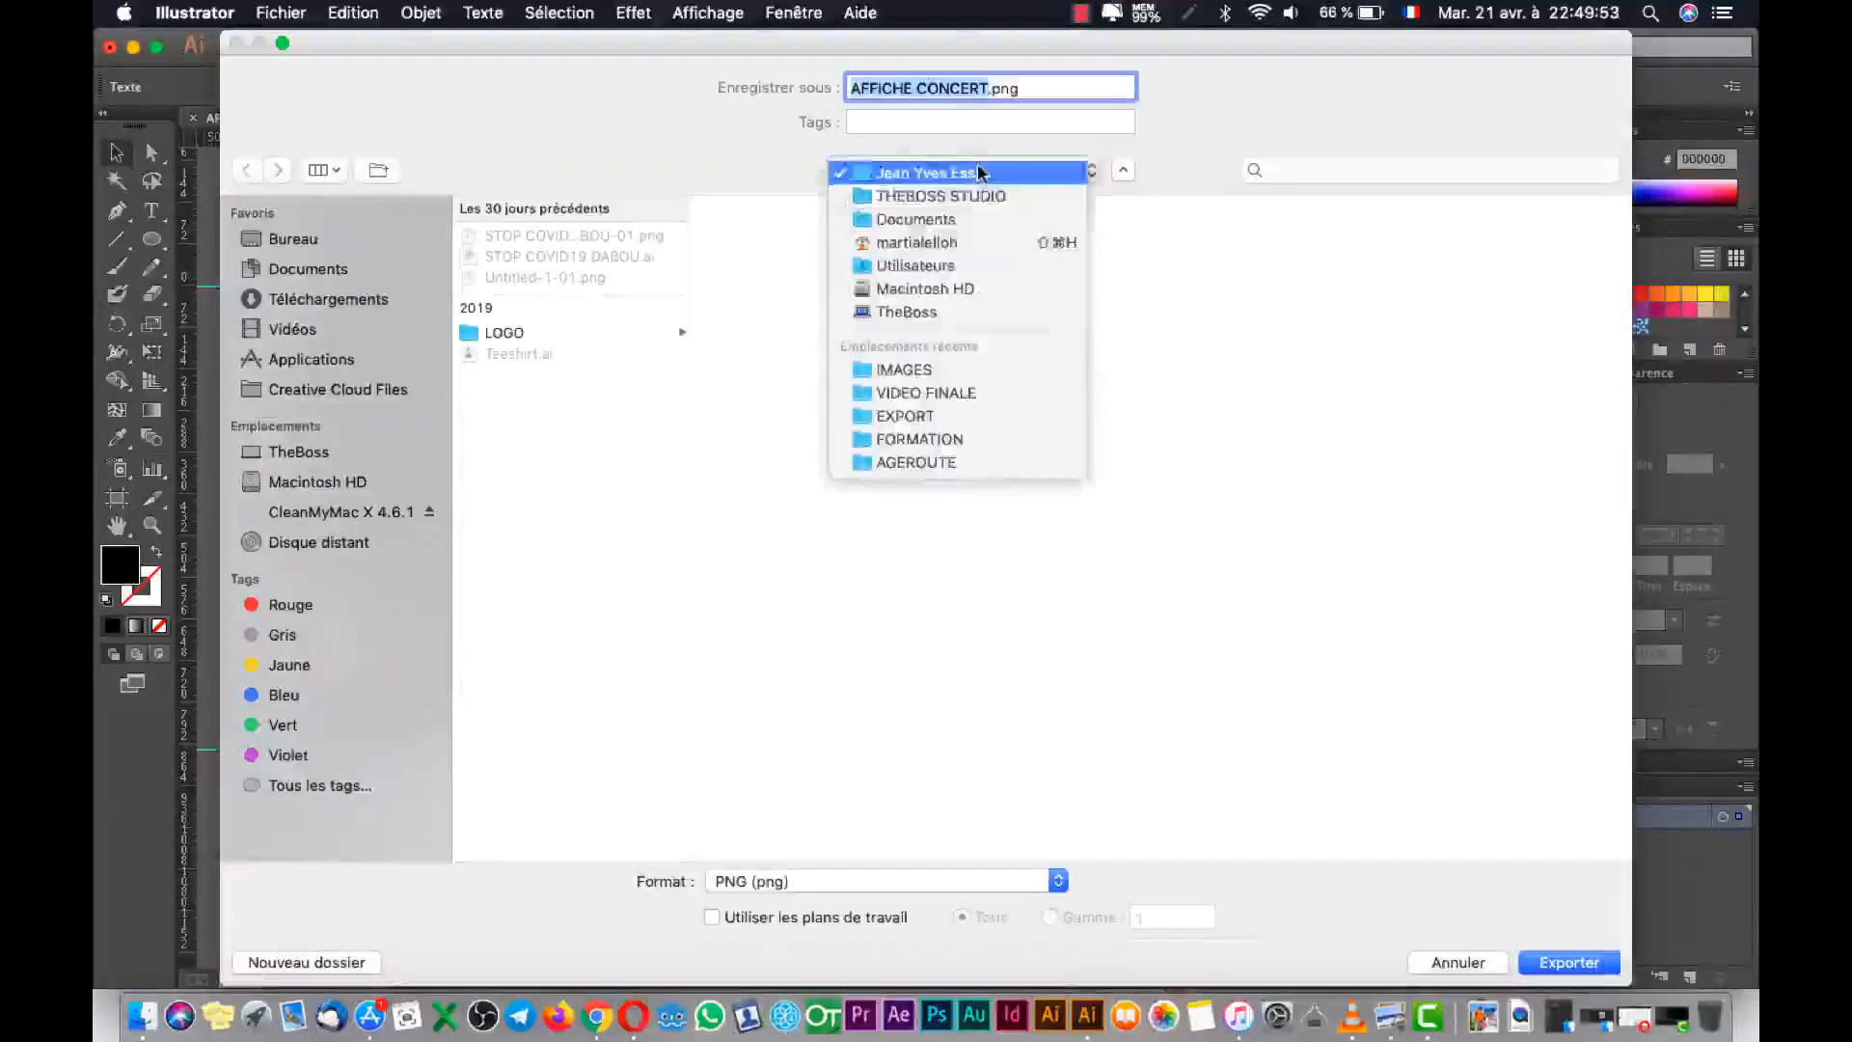
pyautogui.click(958, 371)
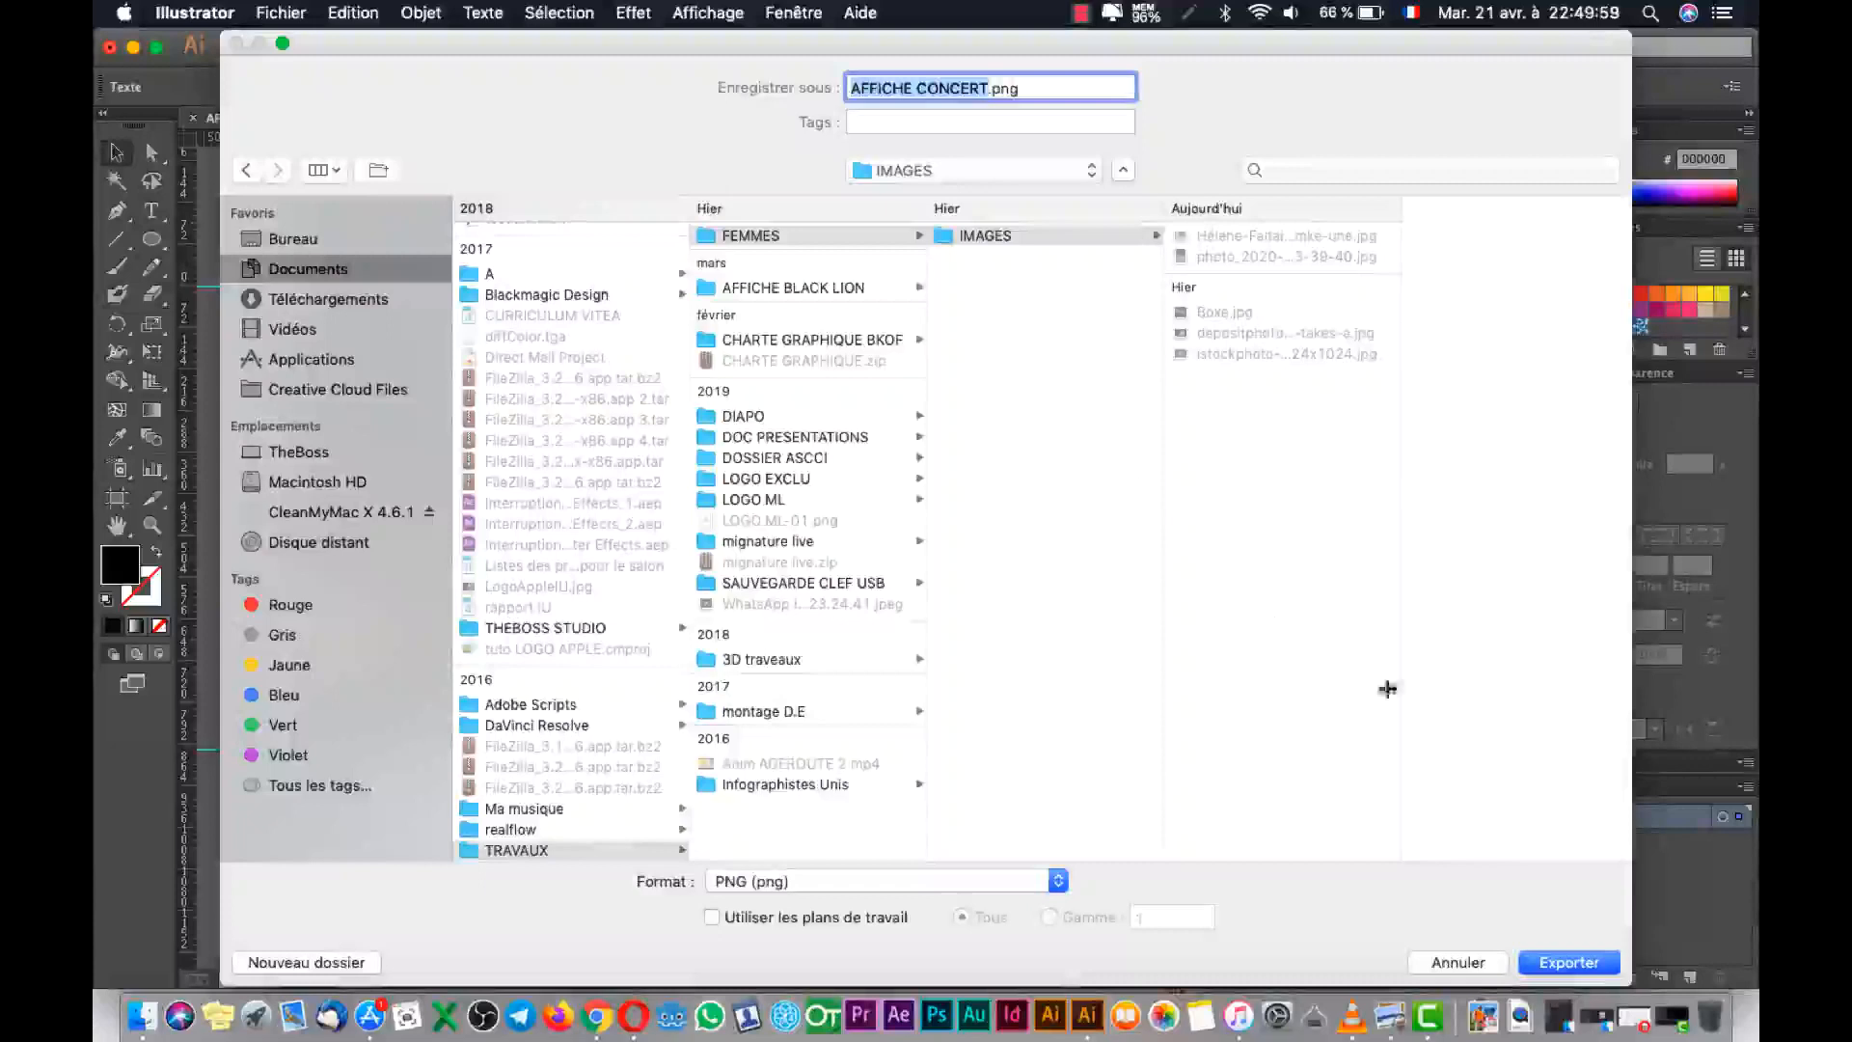
# Restrict the export to all artboards and export the PNG at screen resolution, 72 ppi, with a transparent background.
pyautogui.click(715, 918)
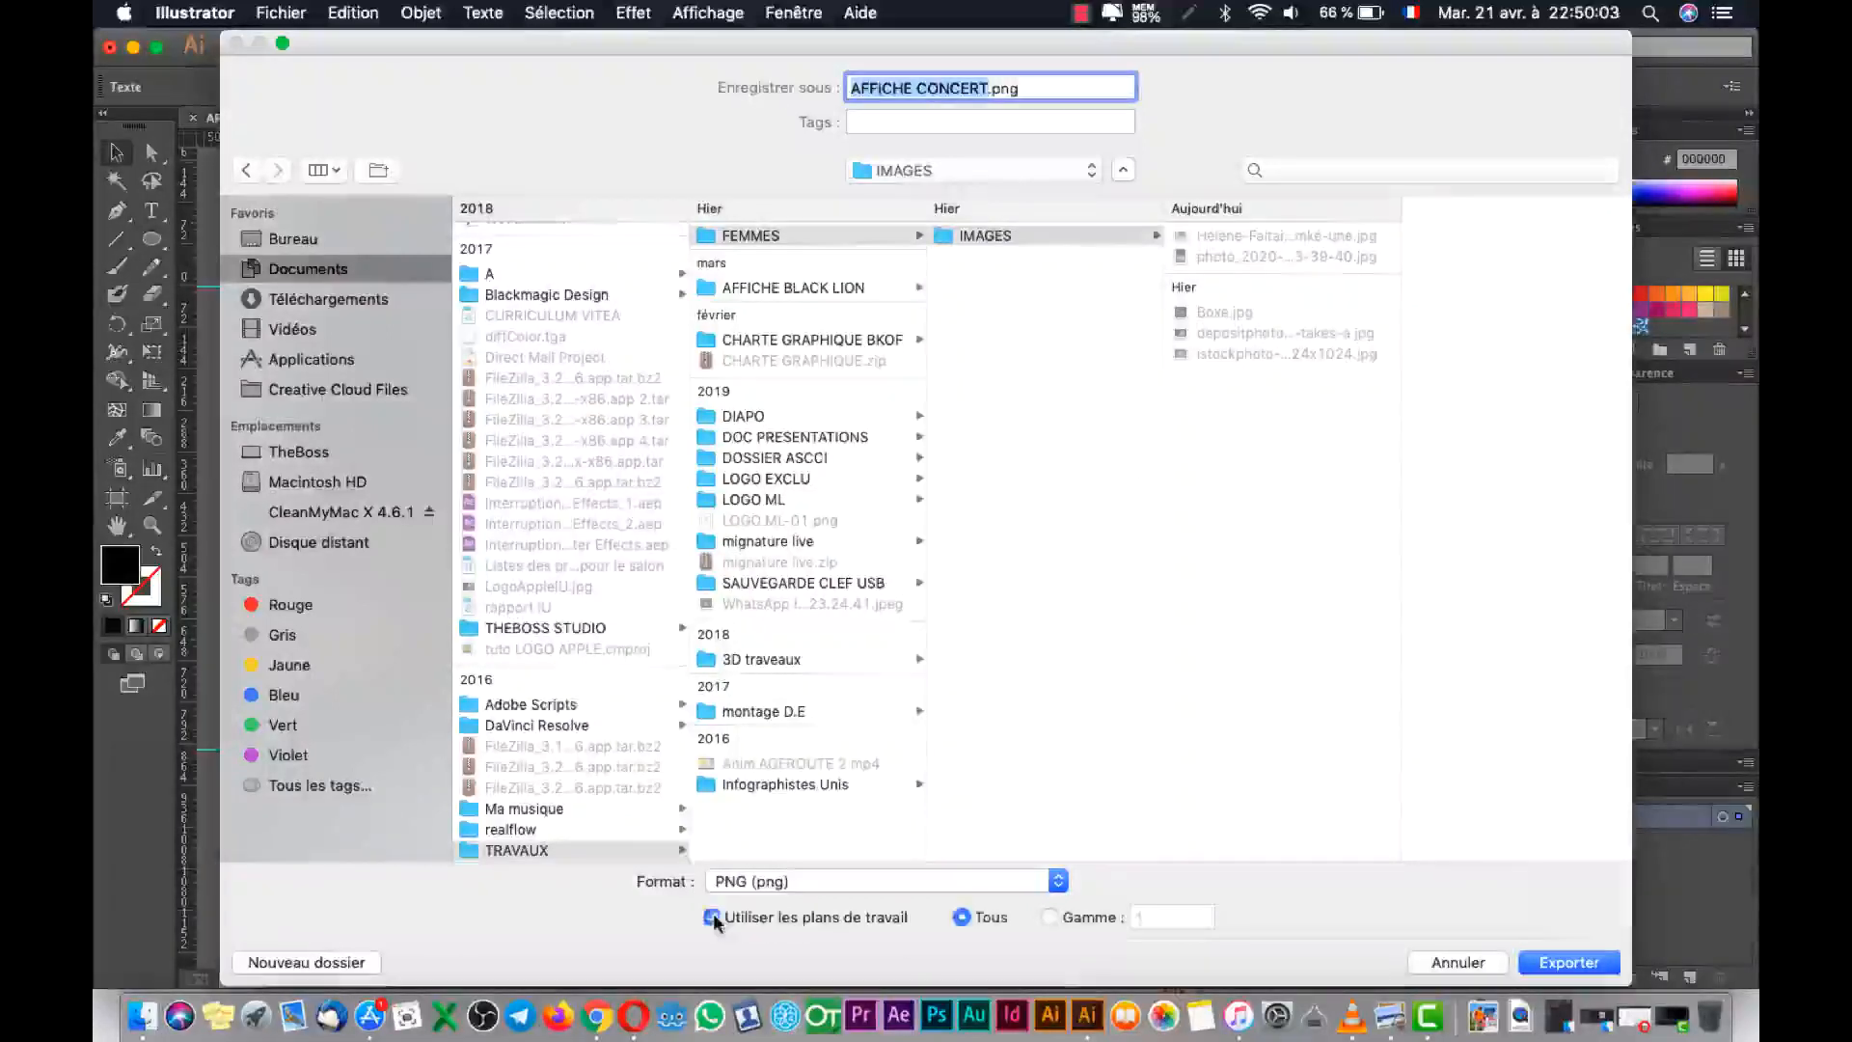
pyautogui.click(1578, 961)
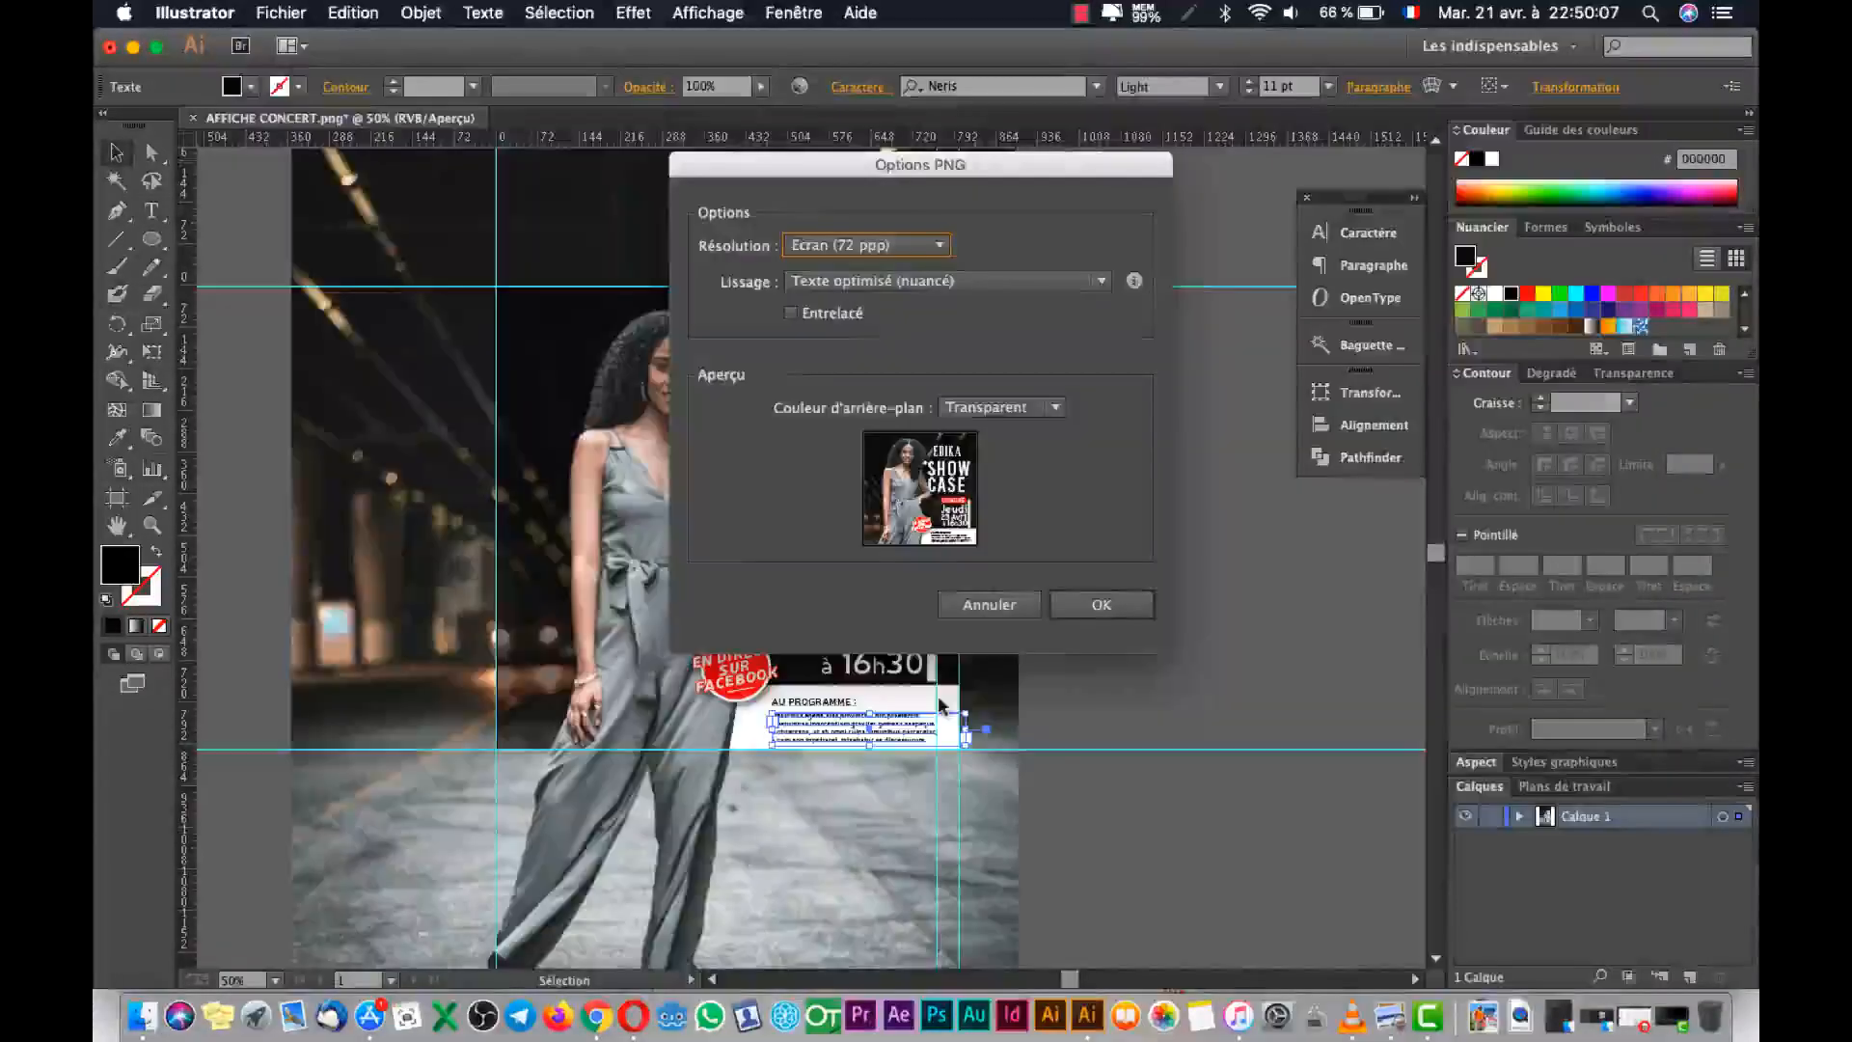
pyautogui.click(886, 247)
pyautogui.click(875, 248)
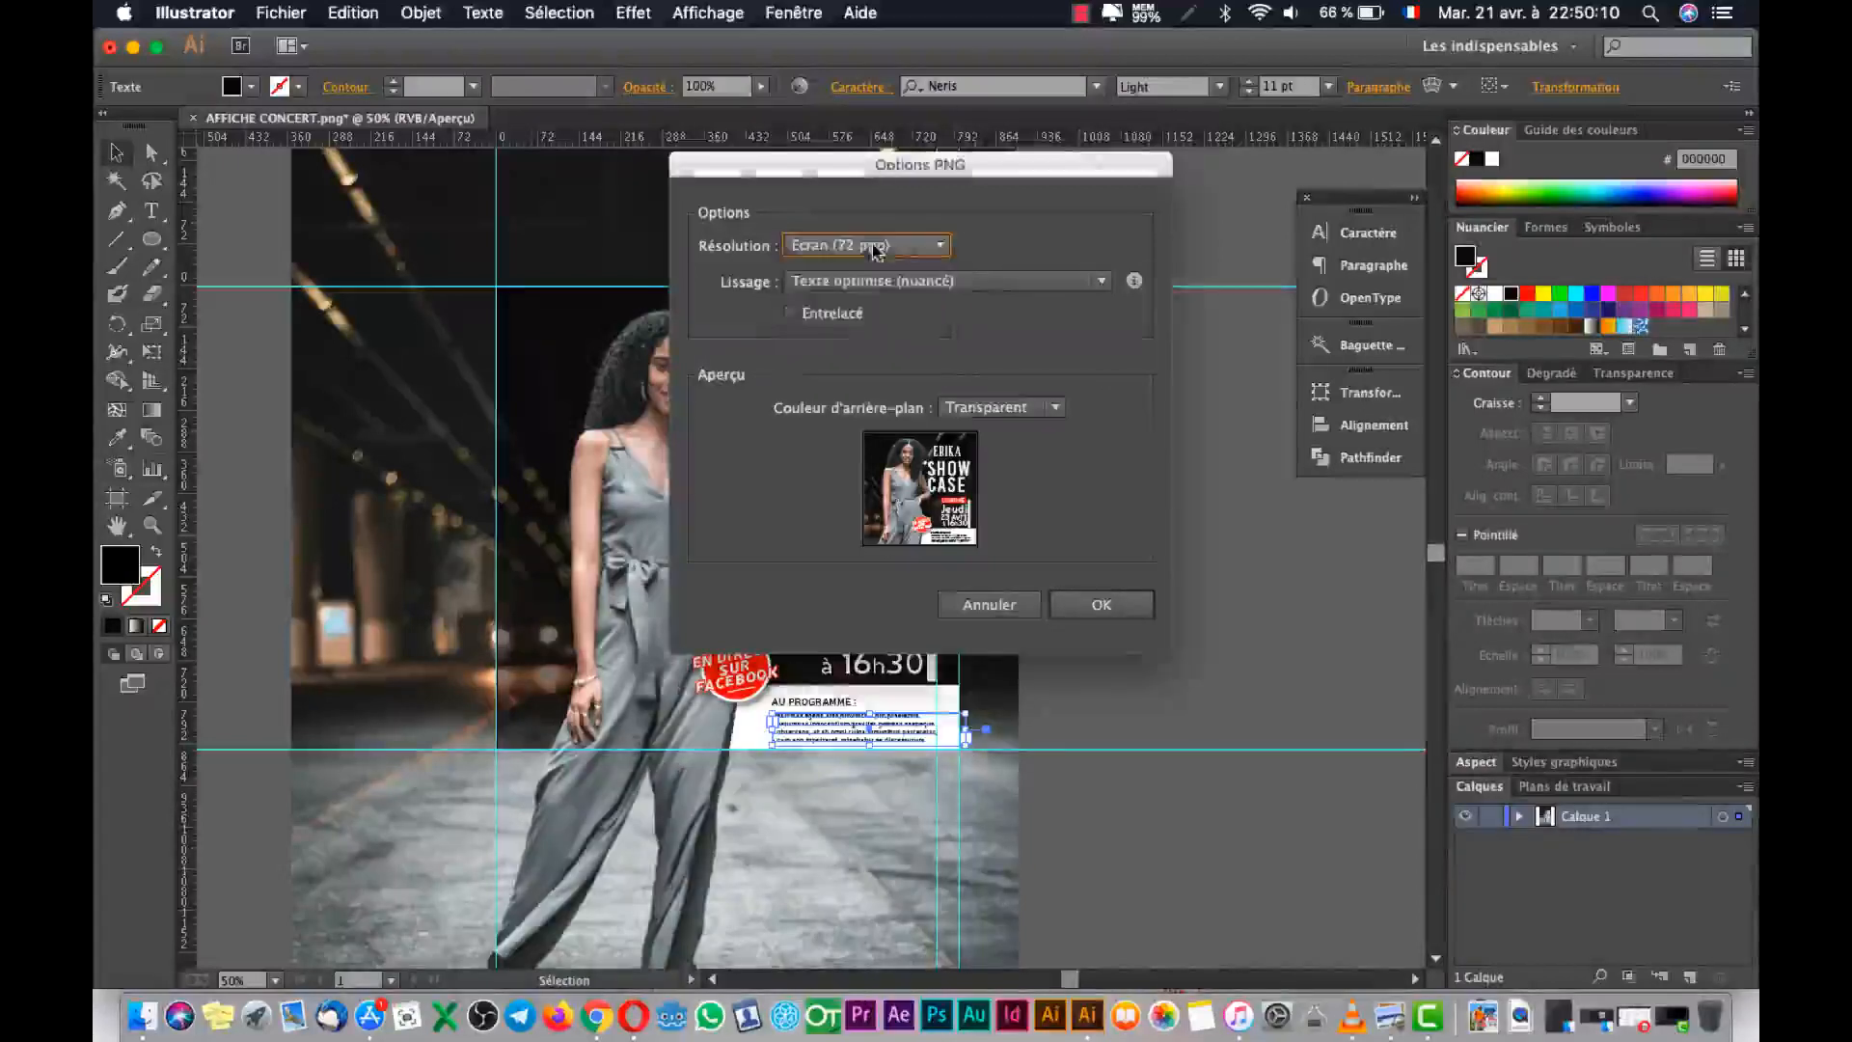
pyautogui.click(1090, 610)
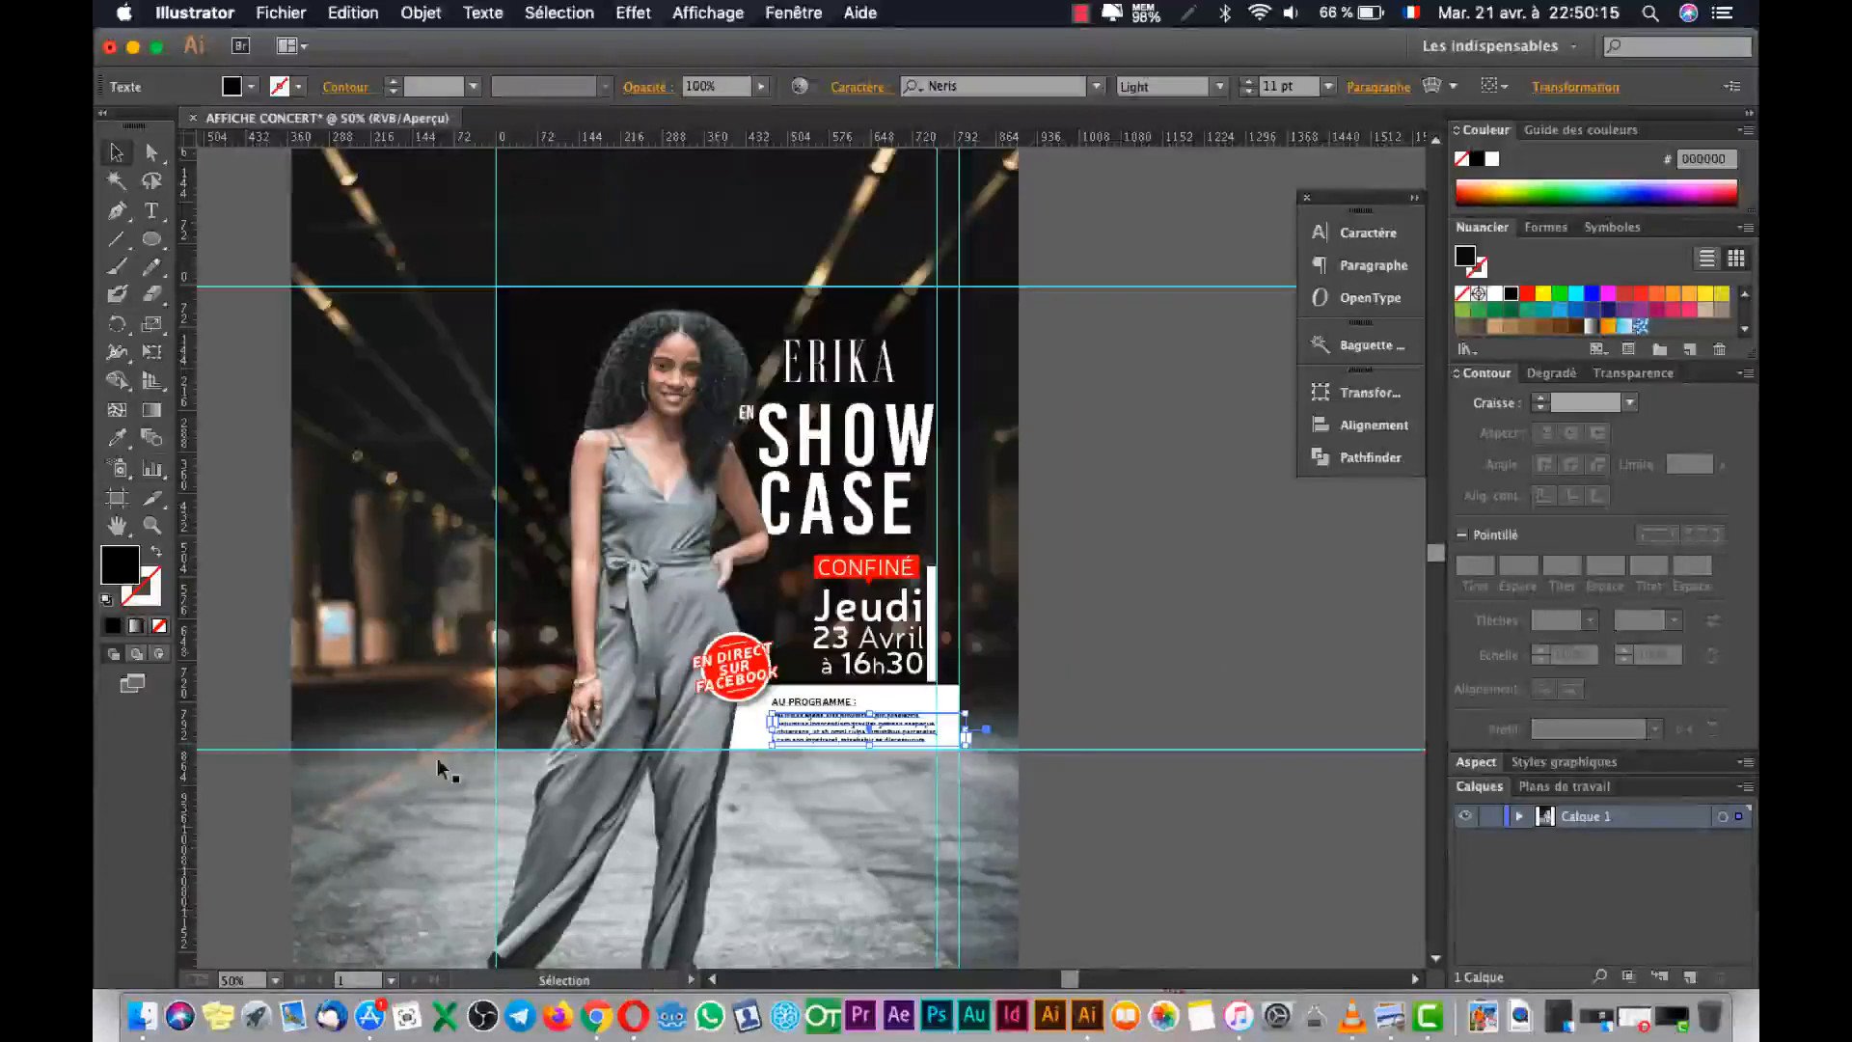
# Switch to Finder, examine the exported AFFICHE CONCERT-01.png in a large preview, and put the Finder window away.
pyautogui.click(43, 1003)
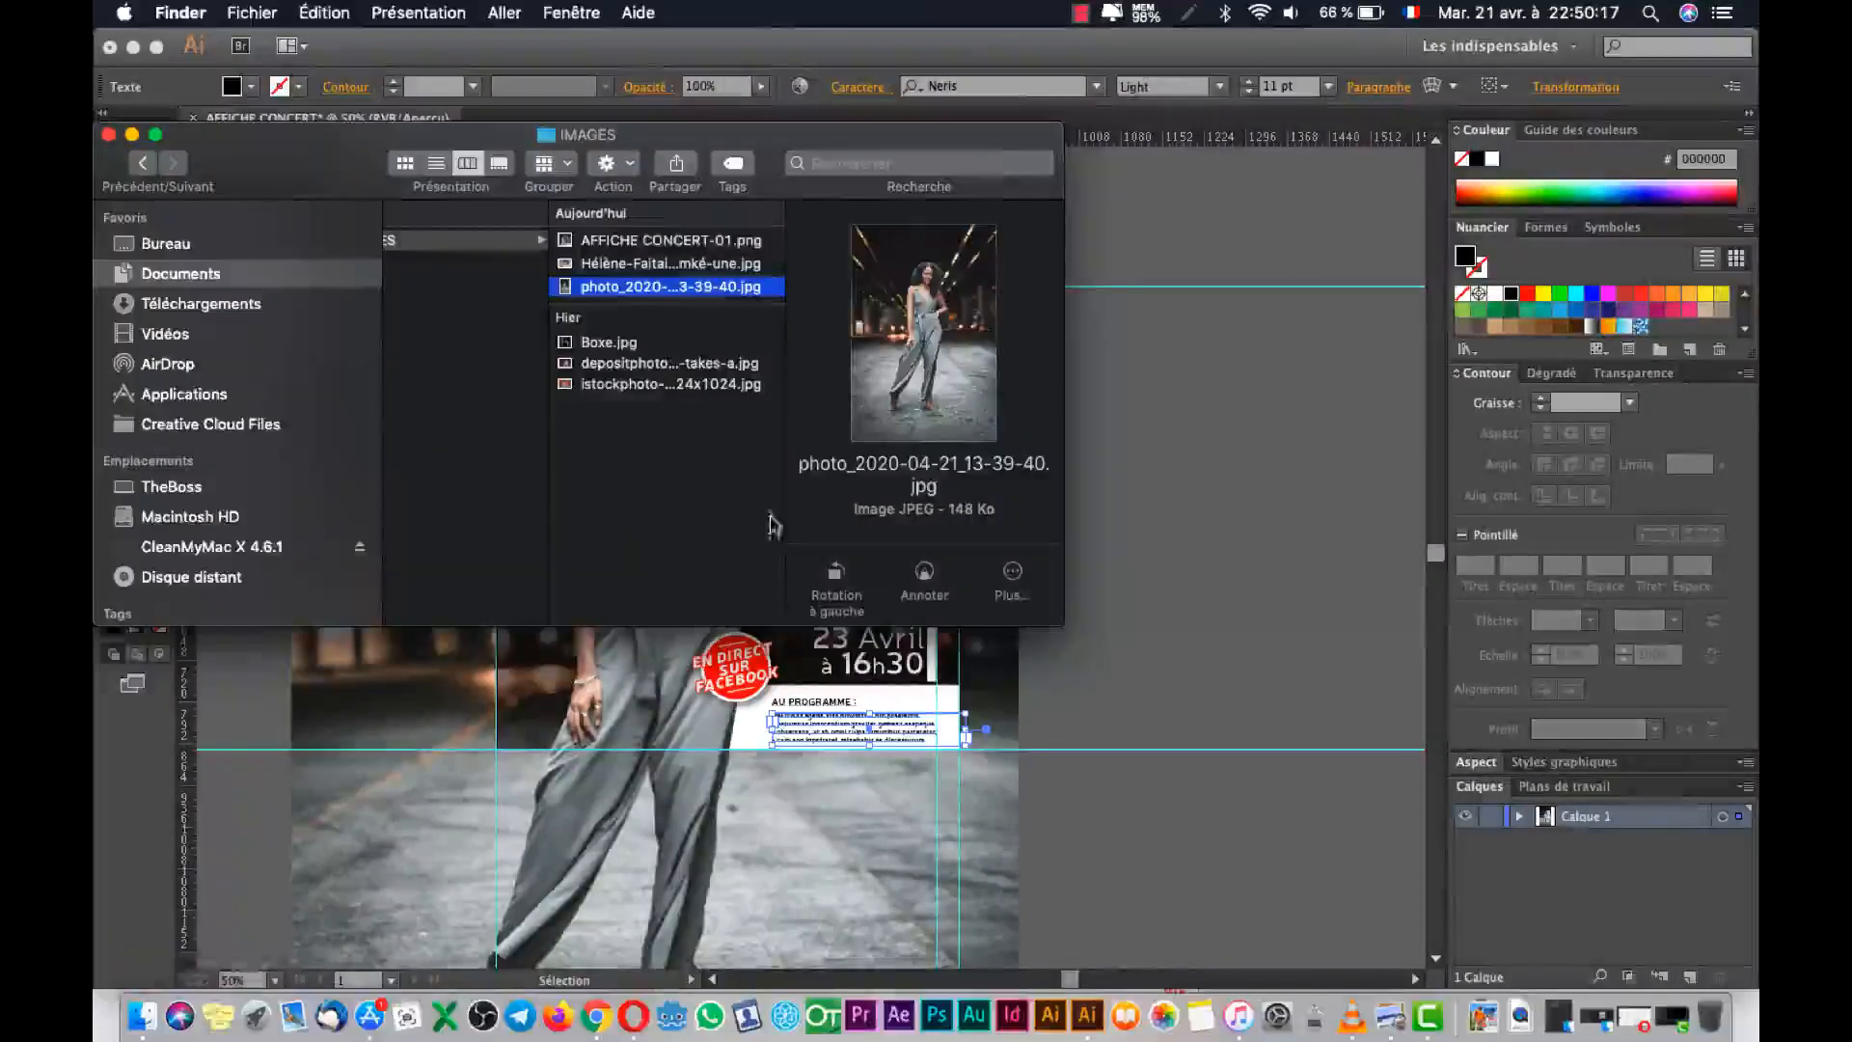
pyautogui.click(654, 243)
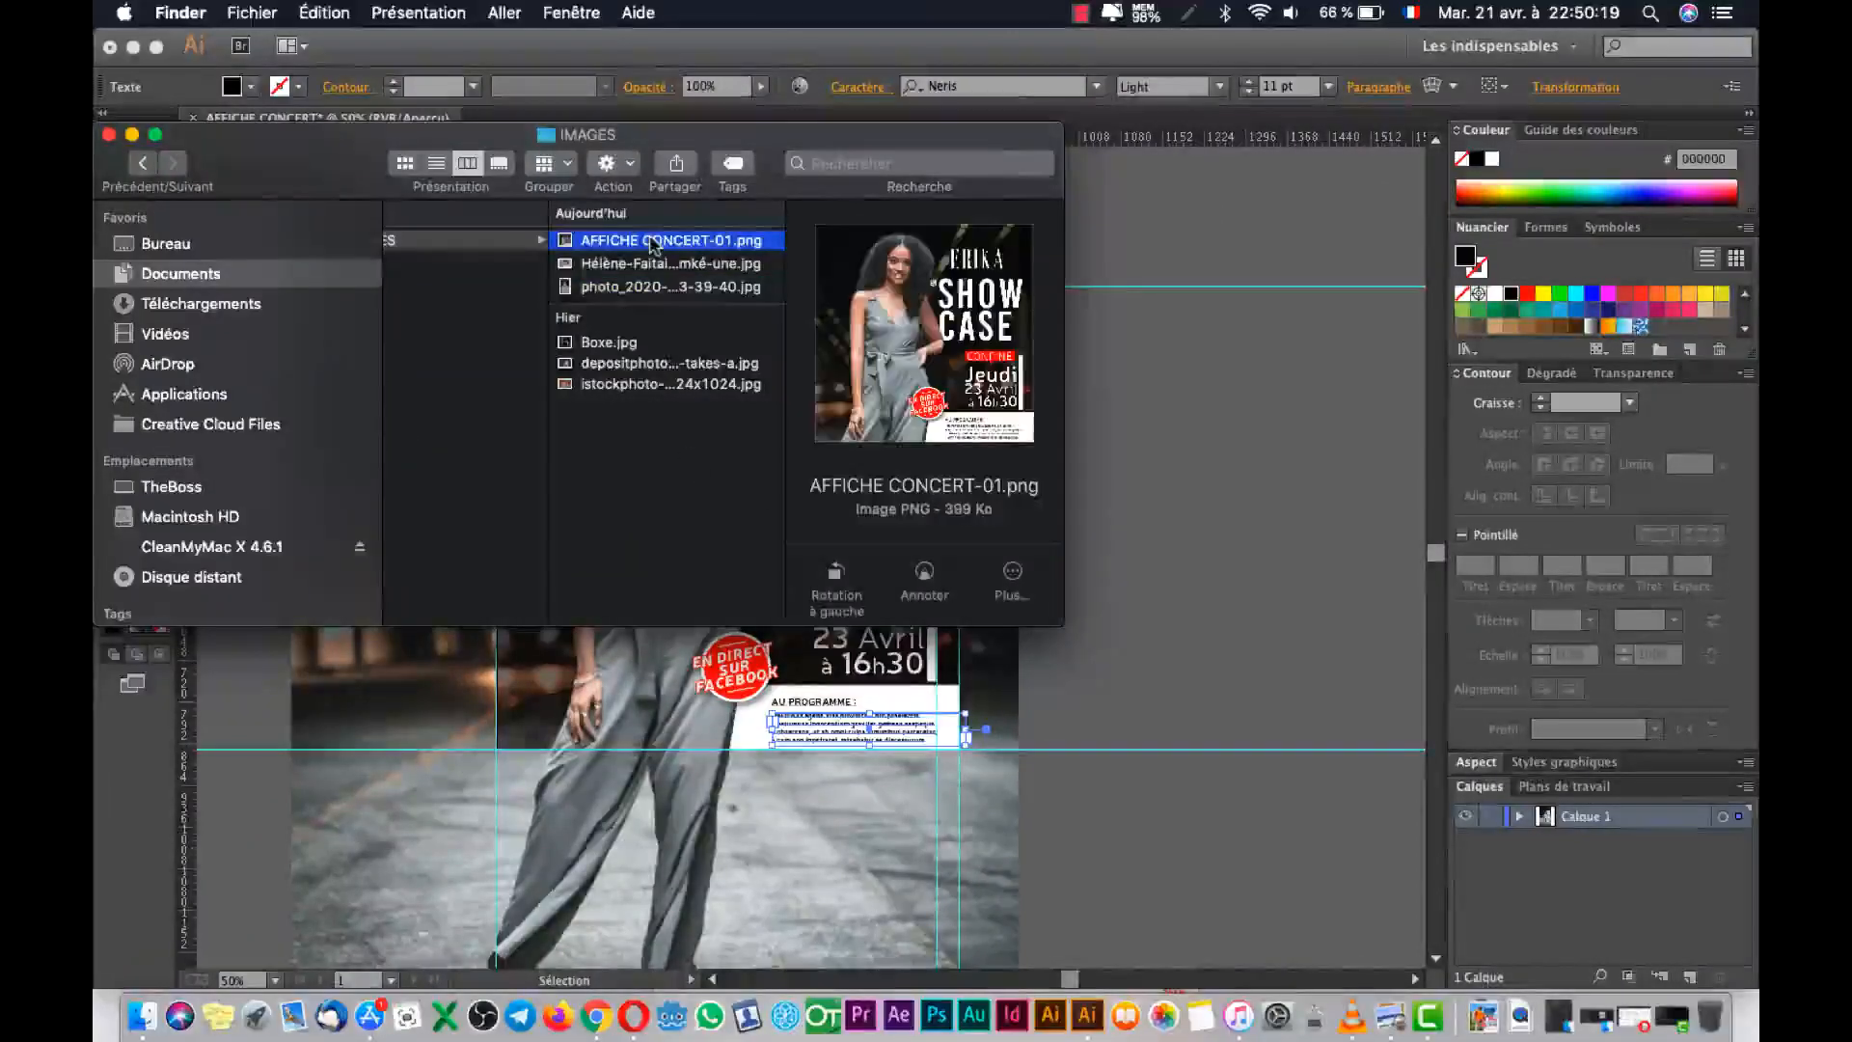
pyautogui.press('space')
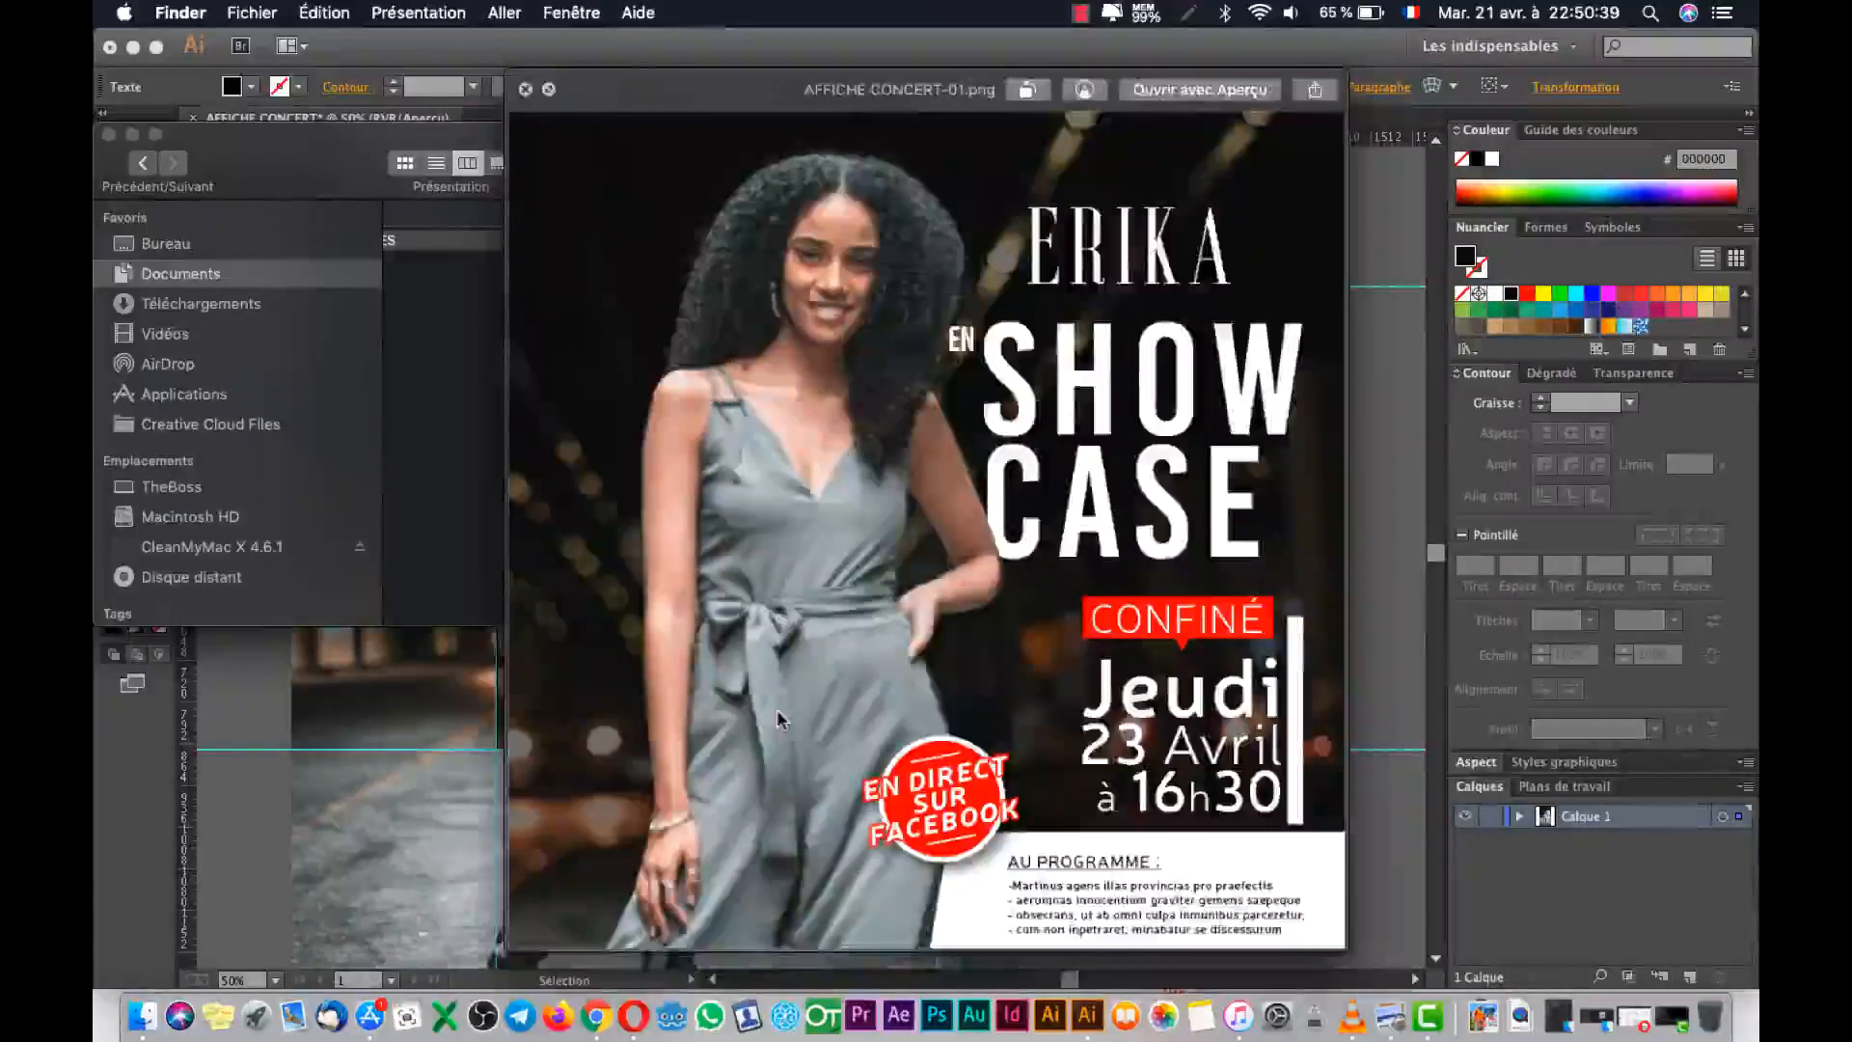
pyautogui.press('space')
pyautogui.press('space')
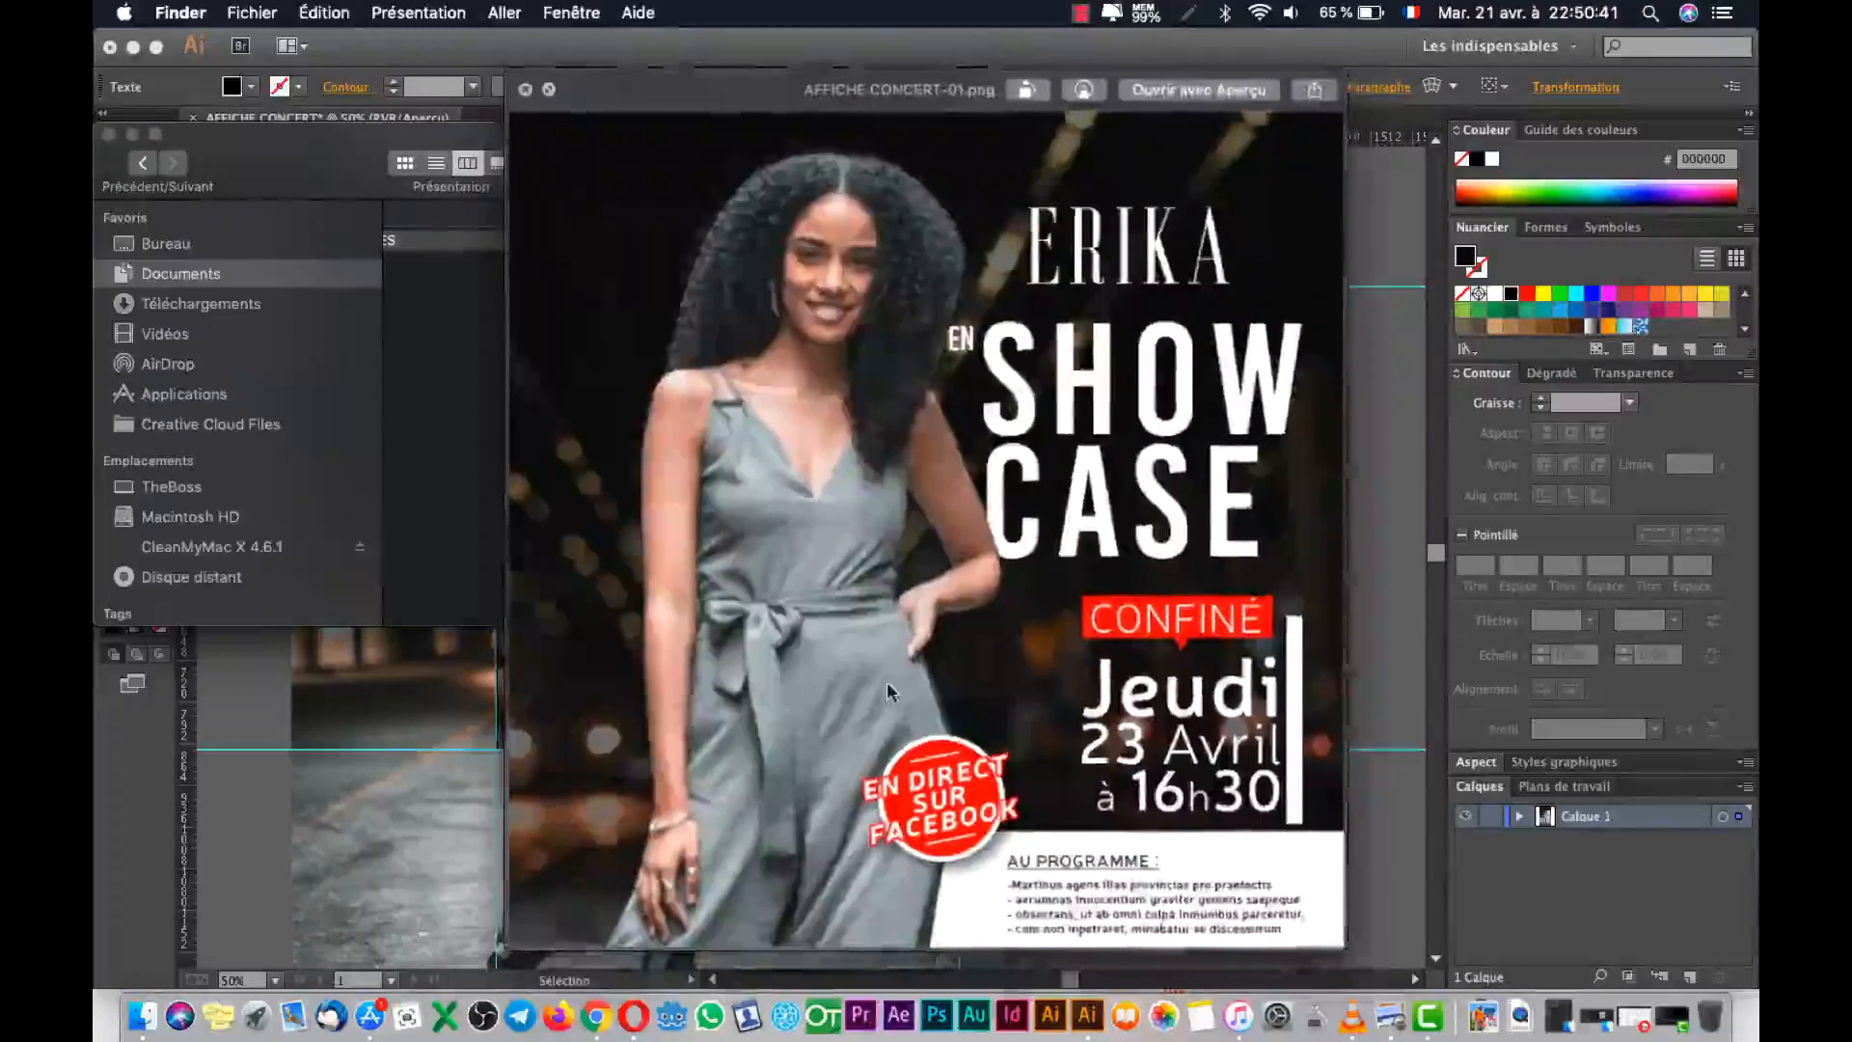
pyautogui.press('space')
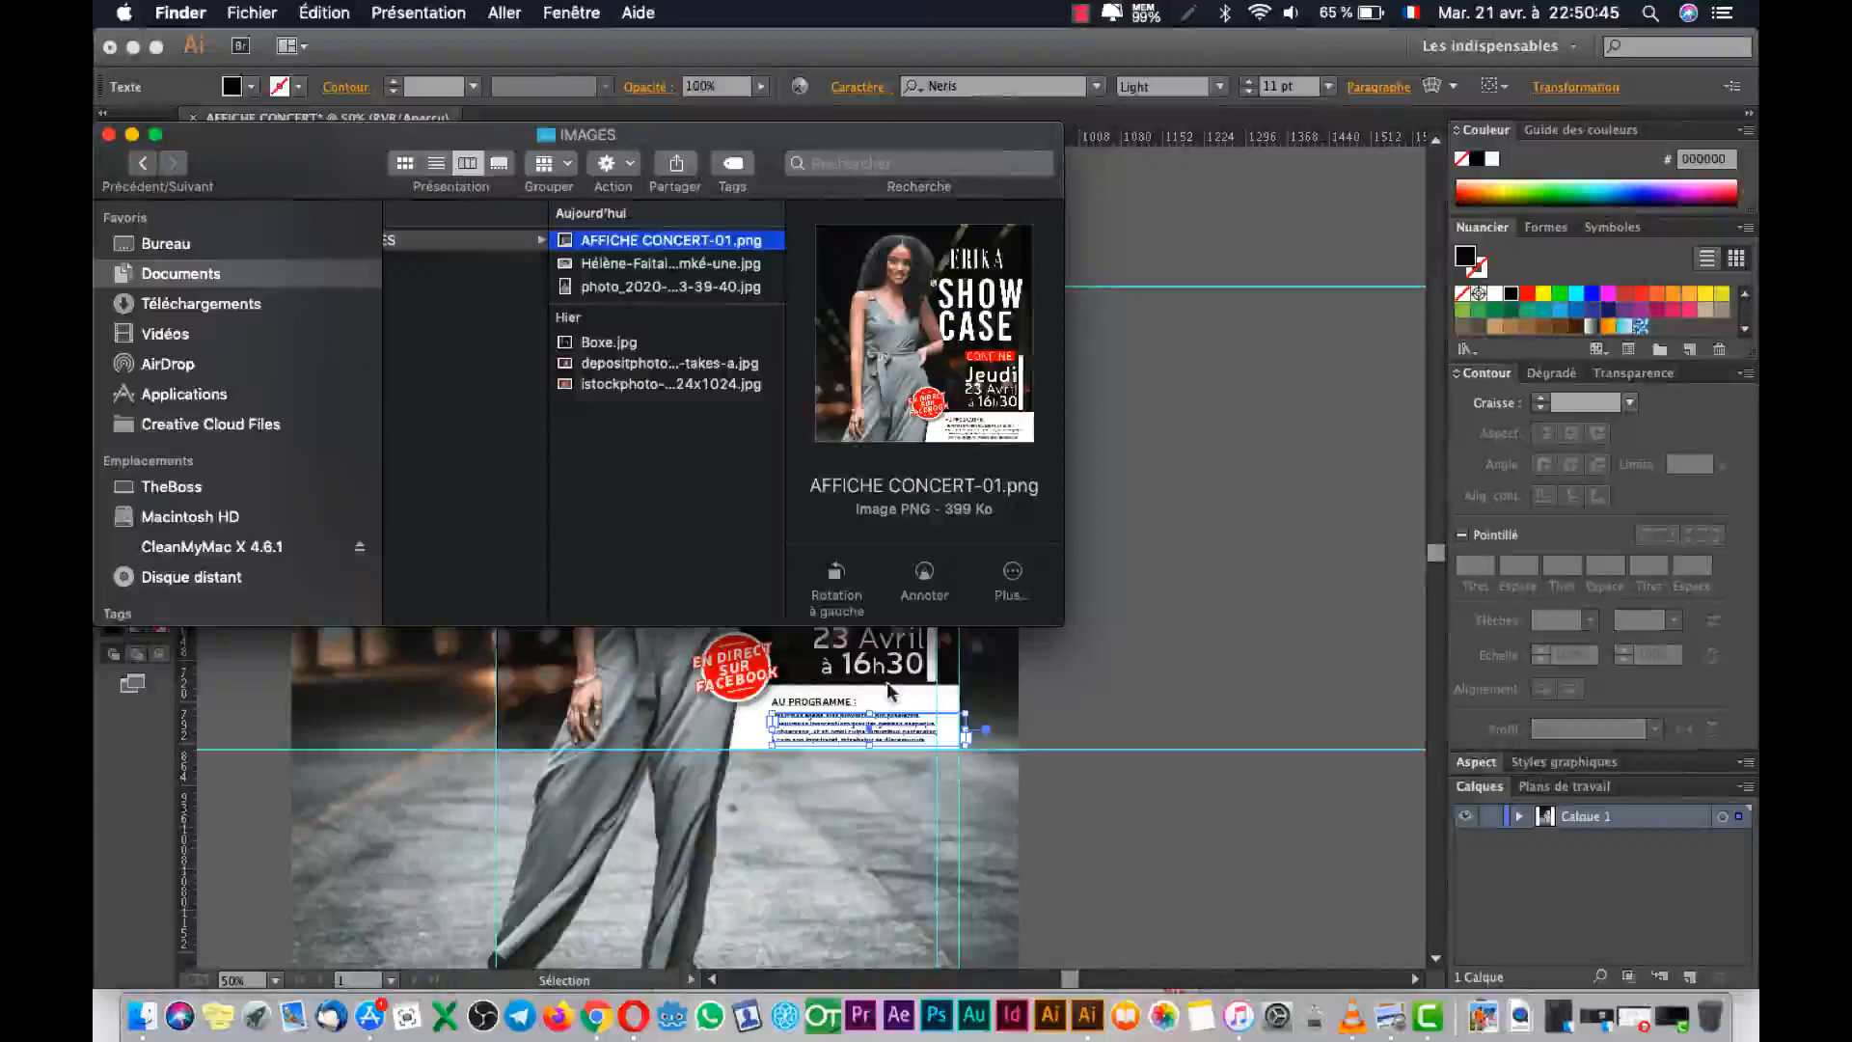
pyautogui.click(132, 135)
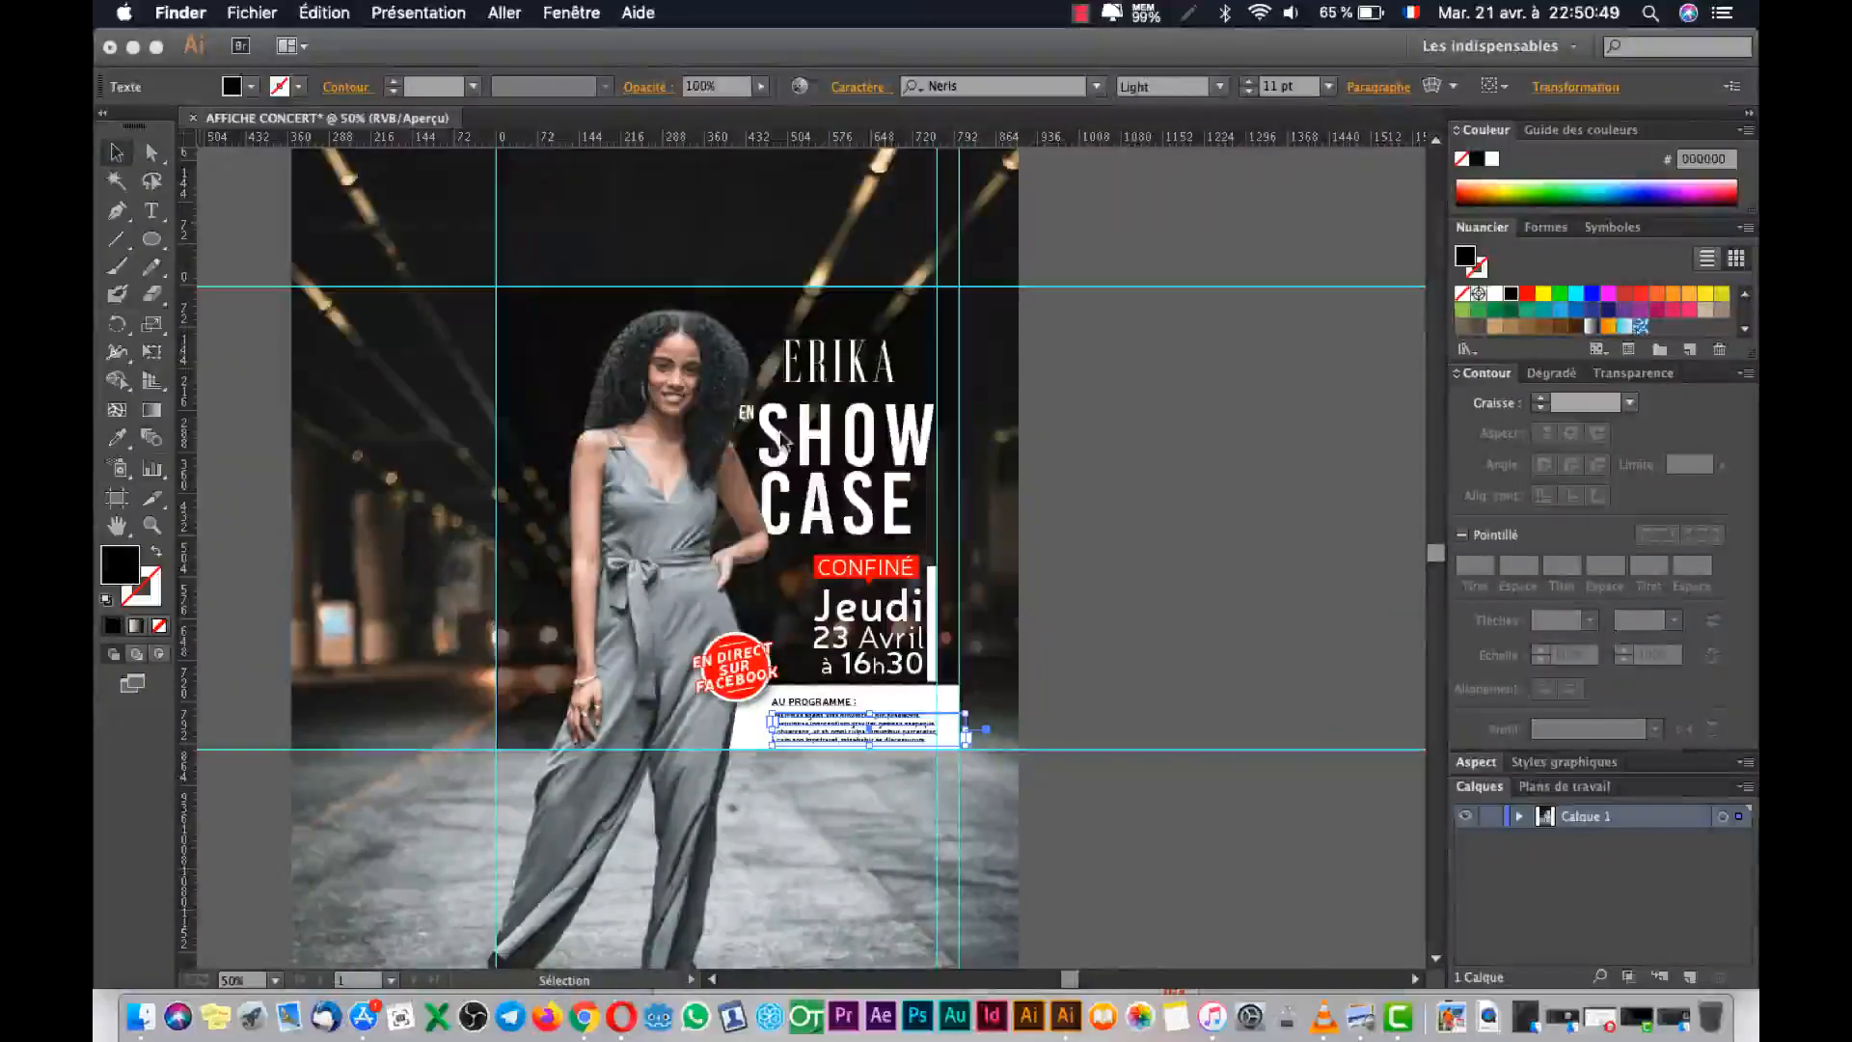